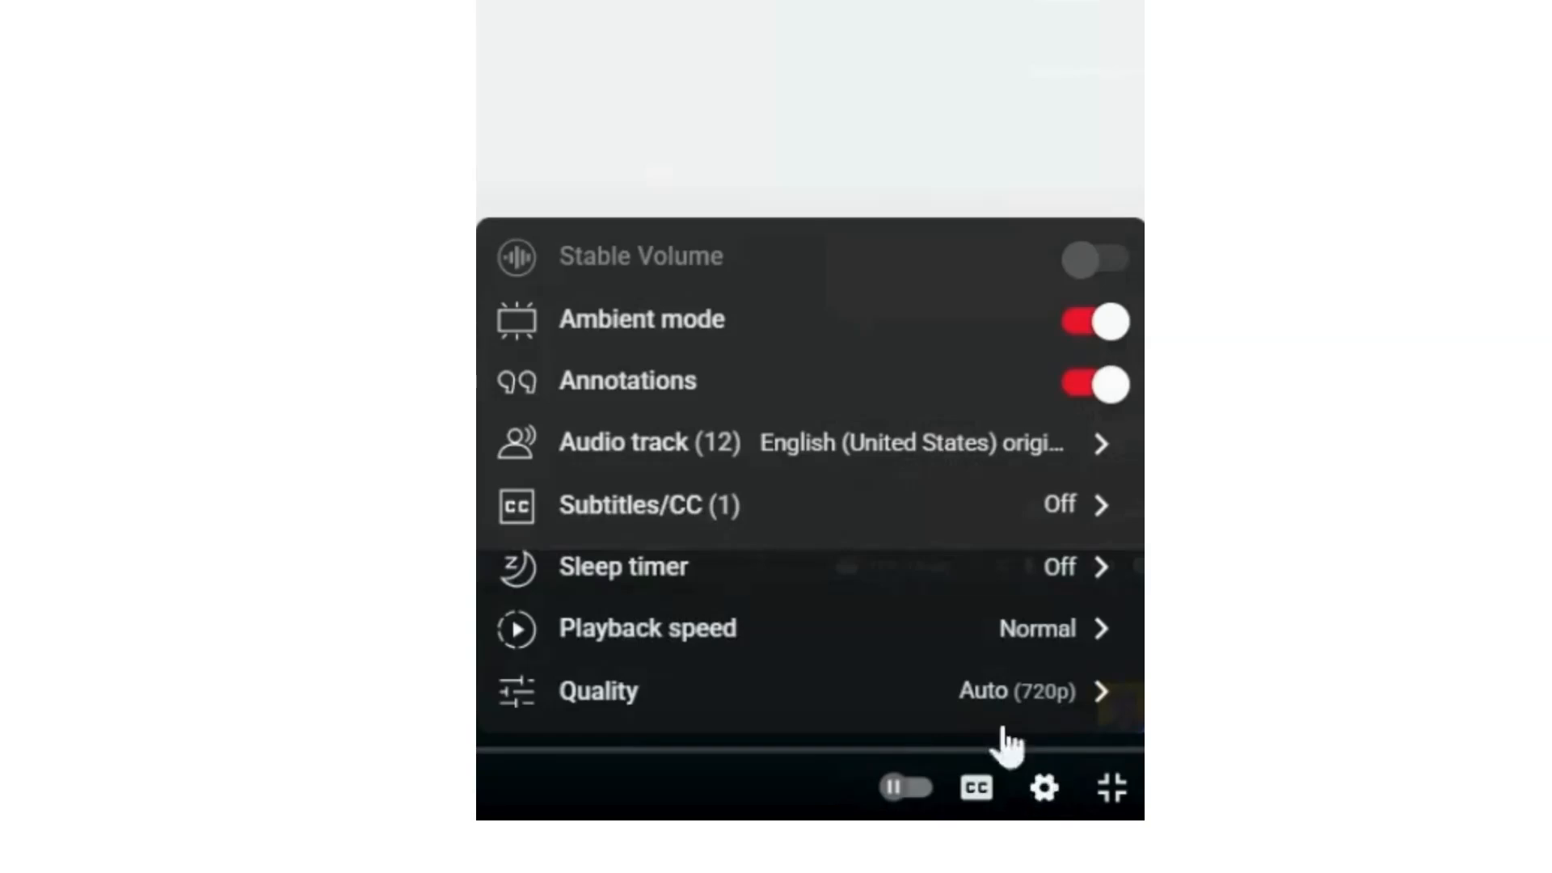
- Switch the video player's audio track to Hindi
left_click(632, 457)
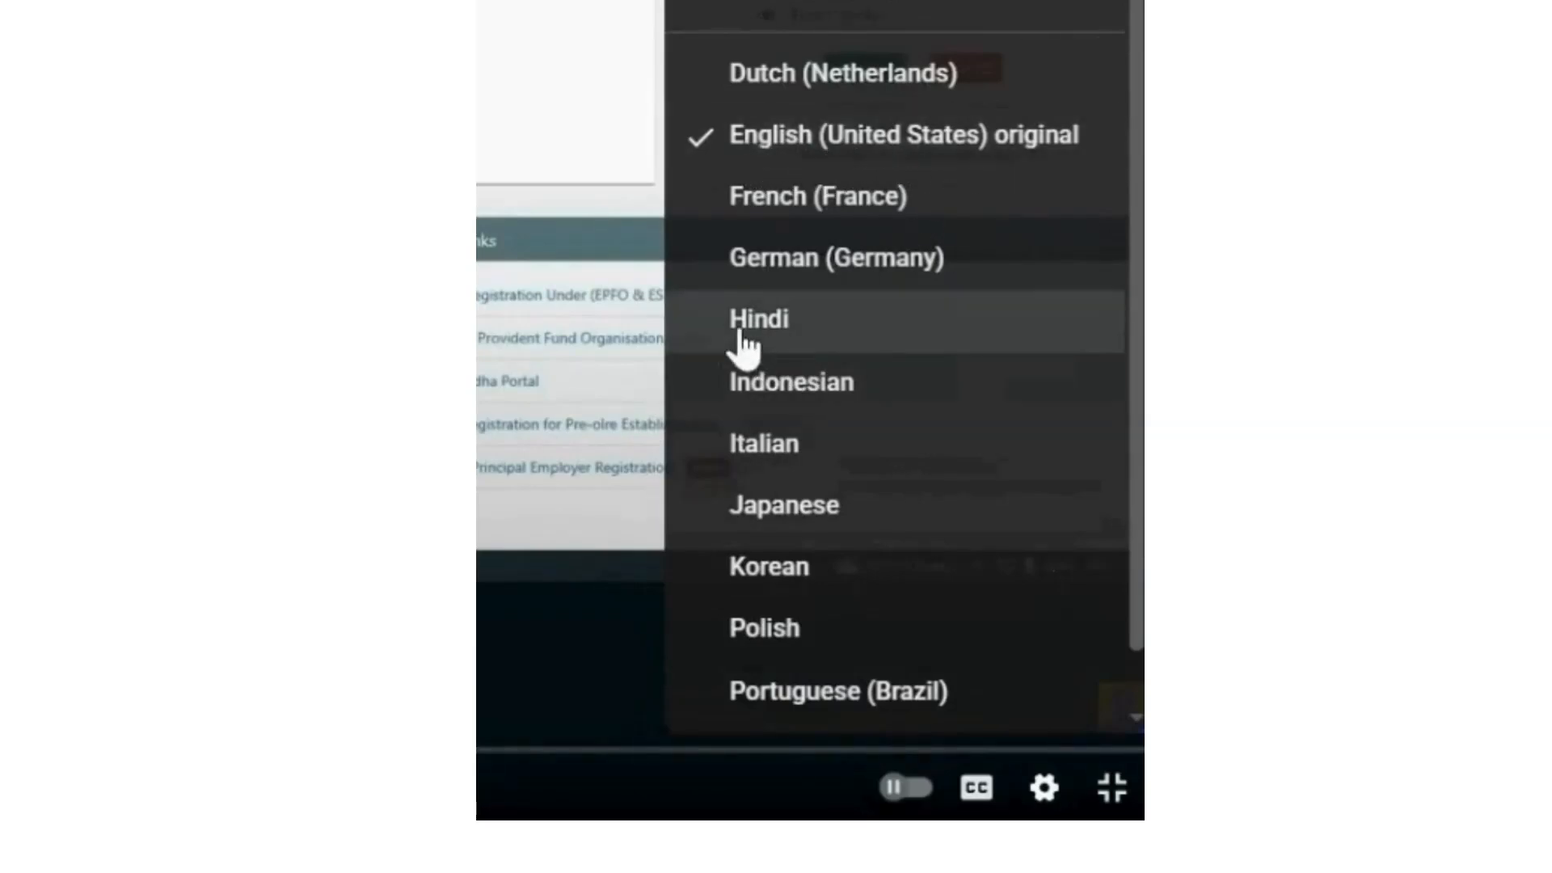
left_click(823, 346)
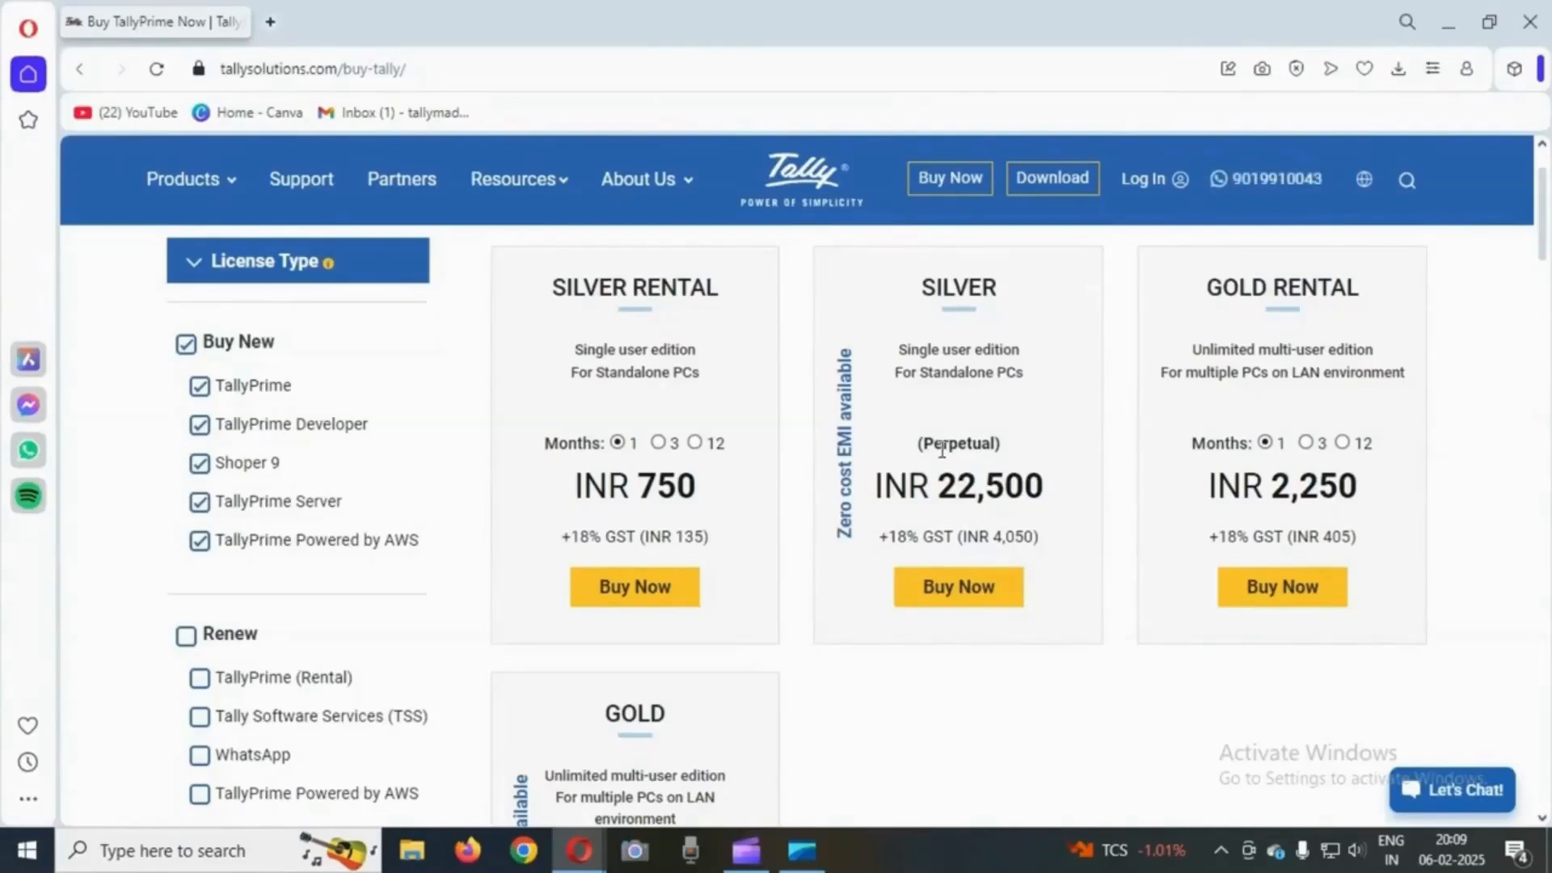
- Review the Silver and Gold licence editions and prices on the Tally buy page
left_click_drag(921, 287, 999, 293)
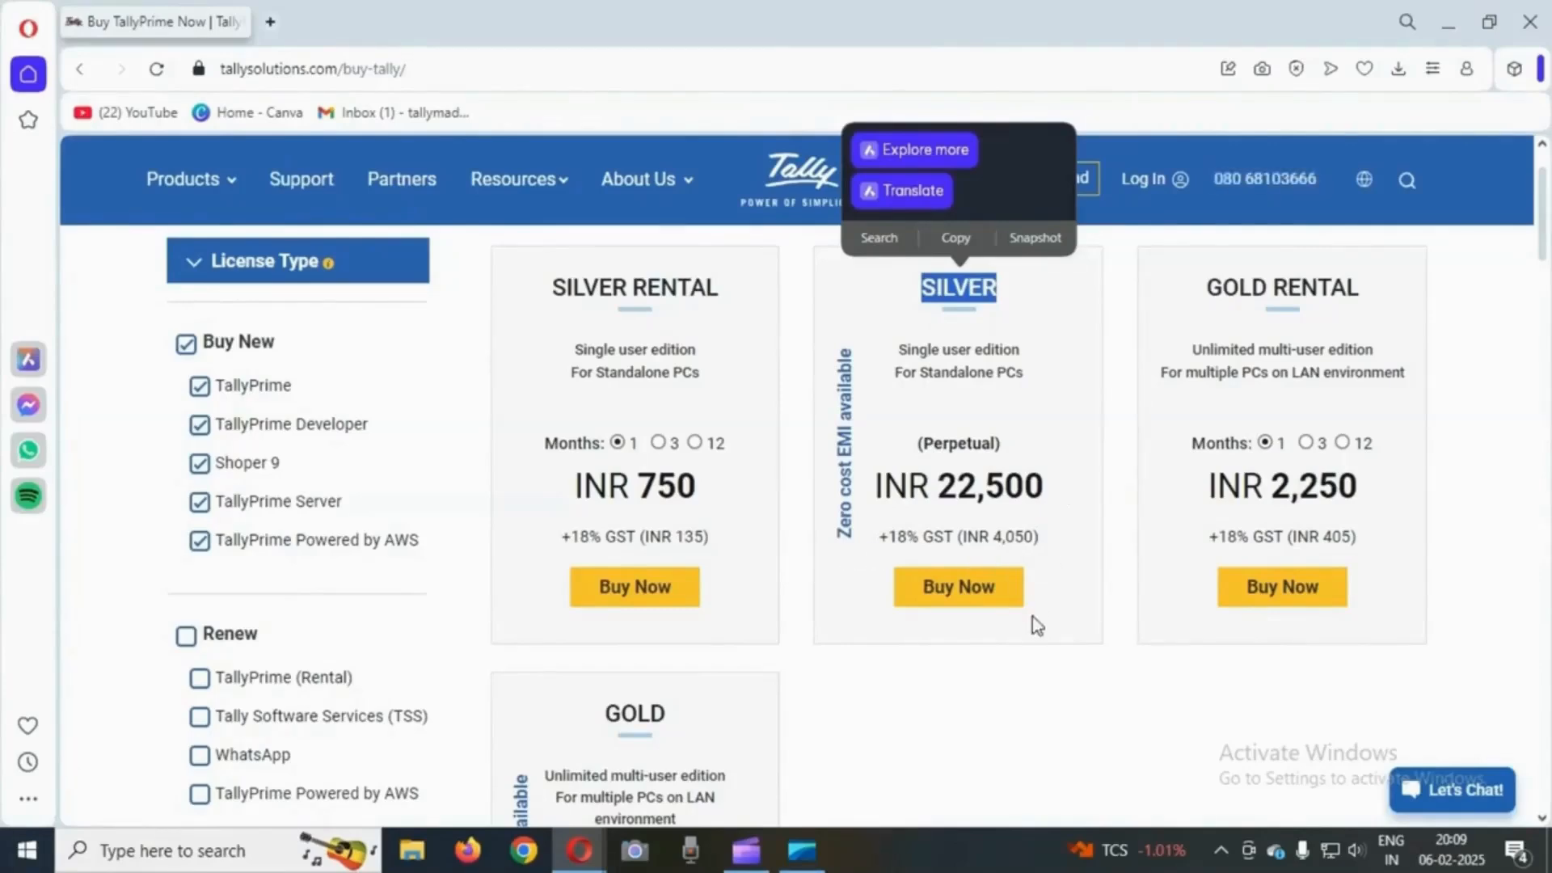
scroll(1060, 647, "down", 3)
scroll(954, 582, "down", 1)
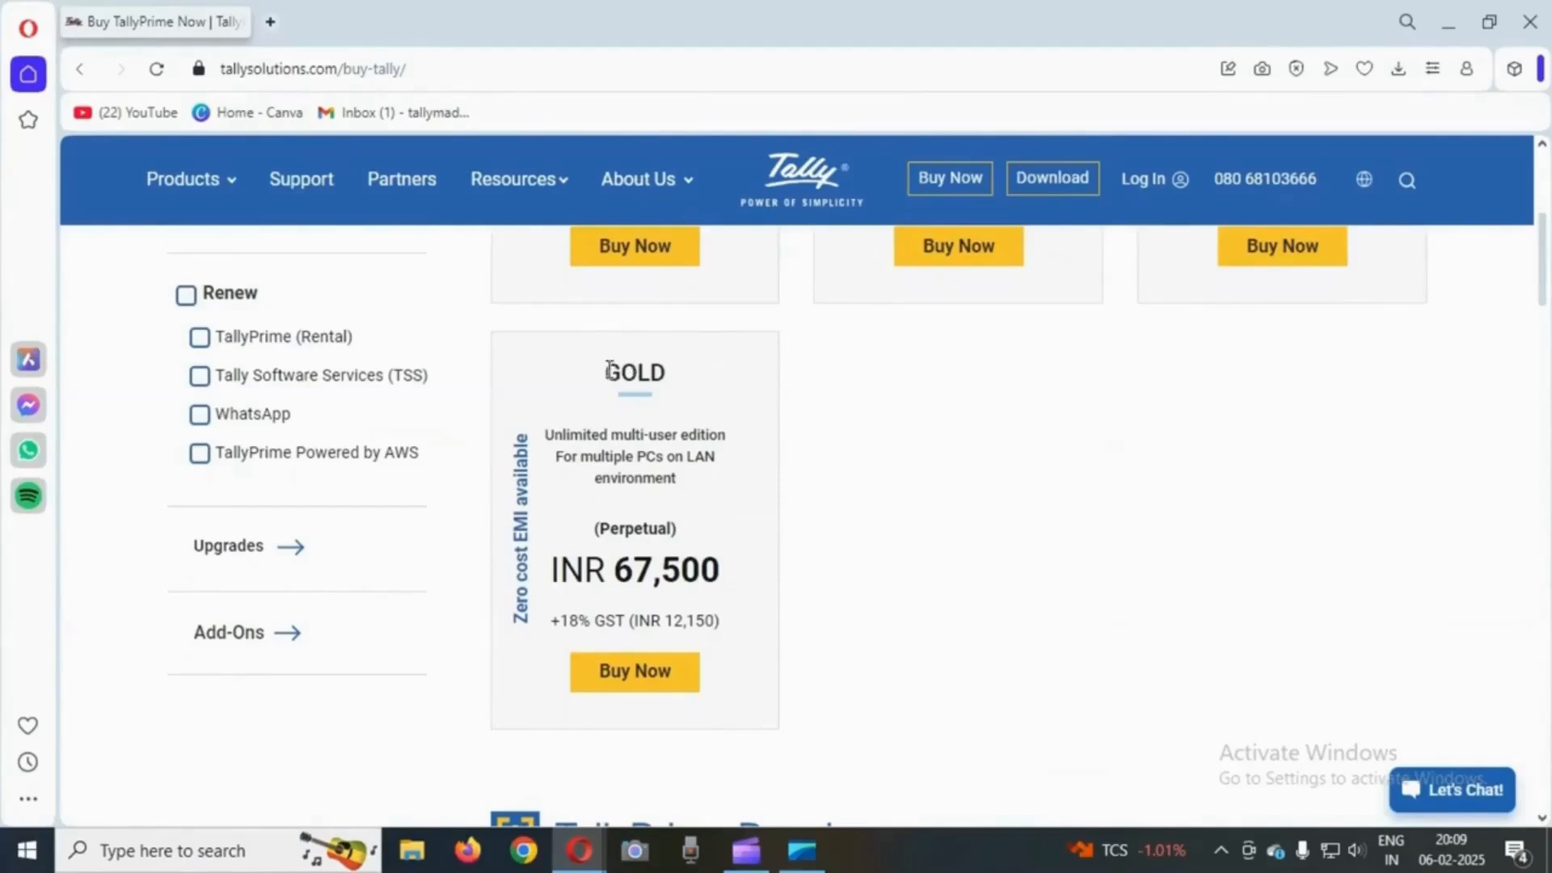
double_click(649, 375)
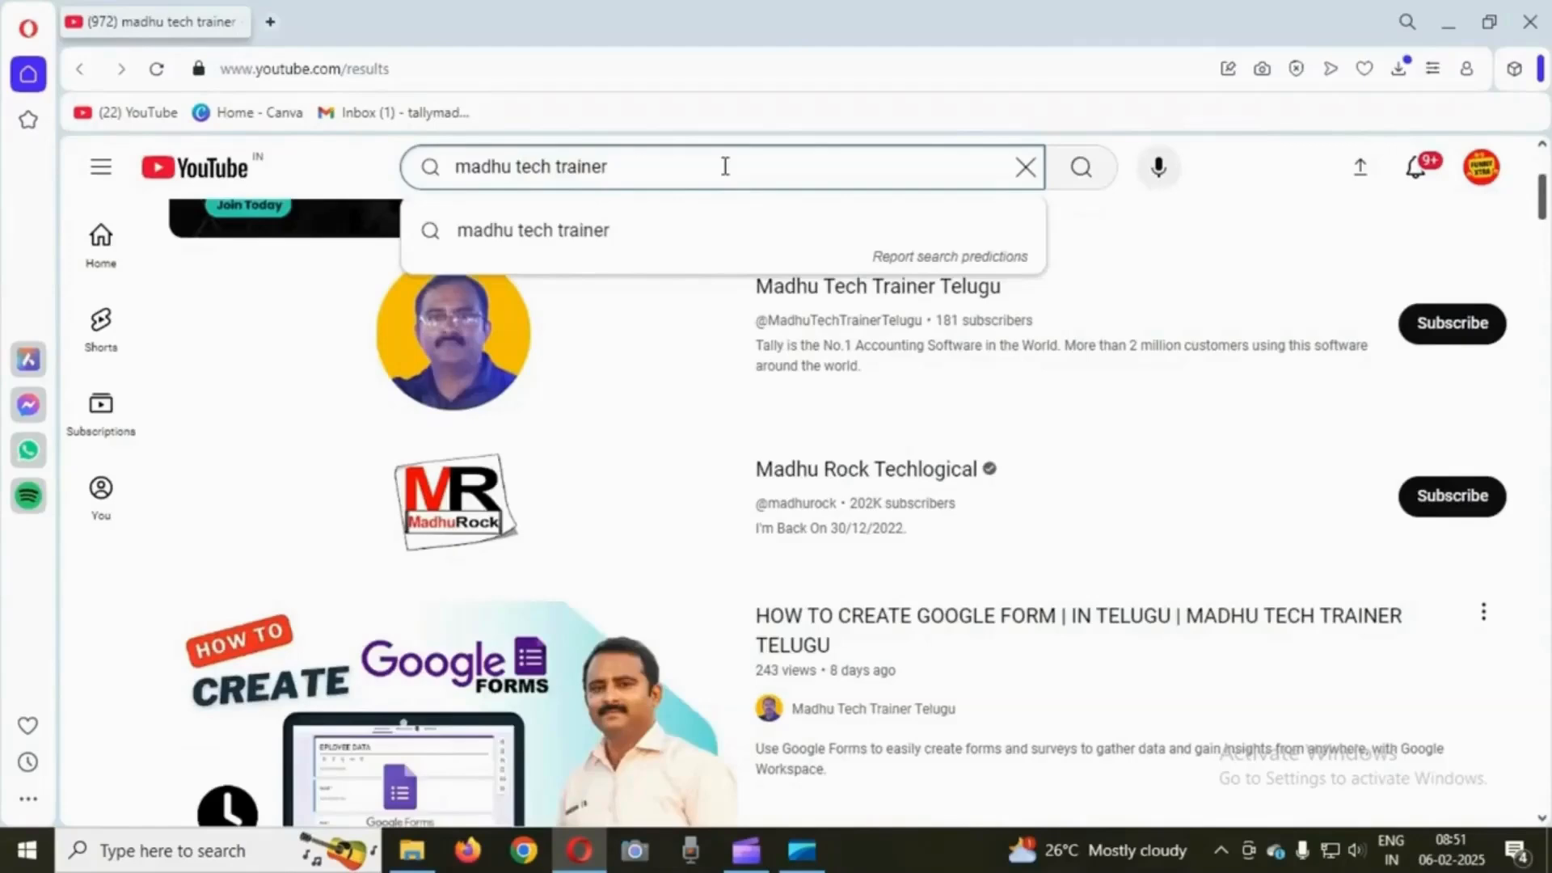
- Open the Madhu Tech Trainer Telugu channel from the YouTube search results
triple_click(611, 168)
left_click(668, 167)
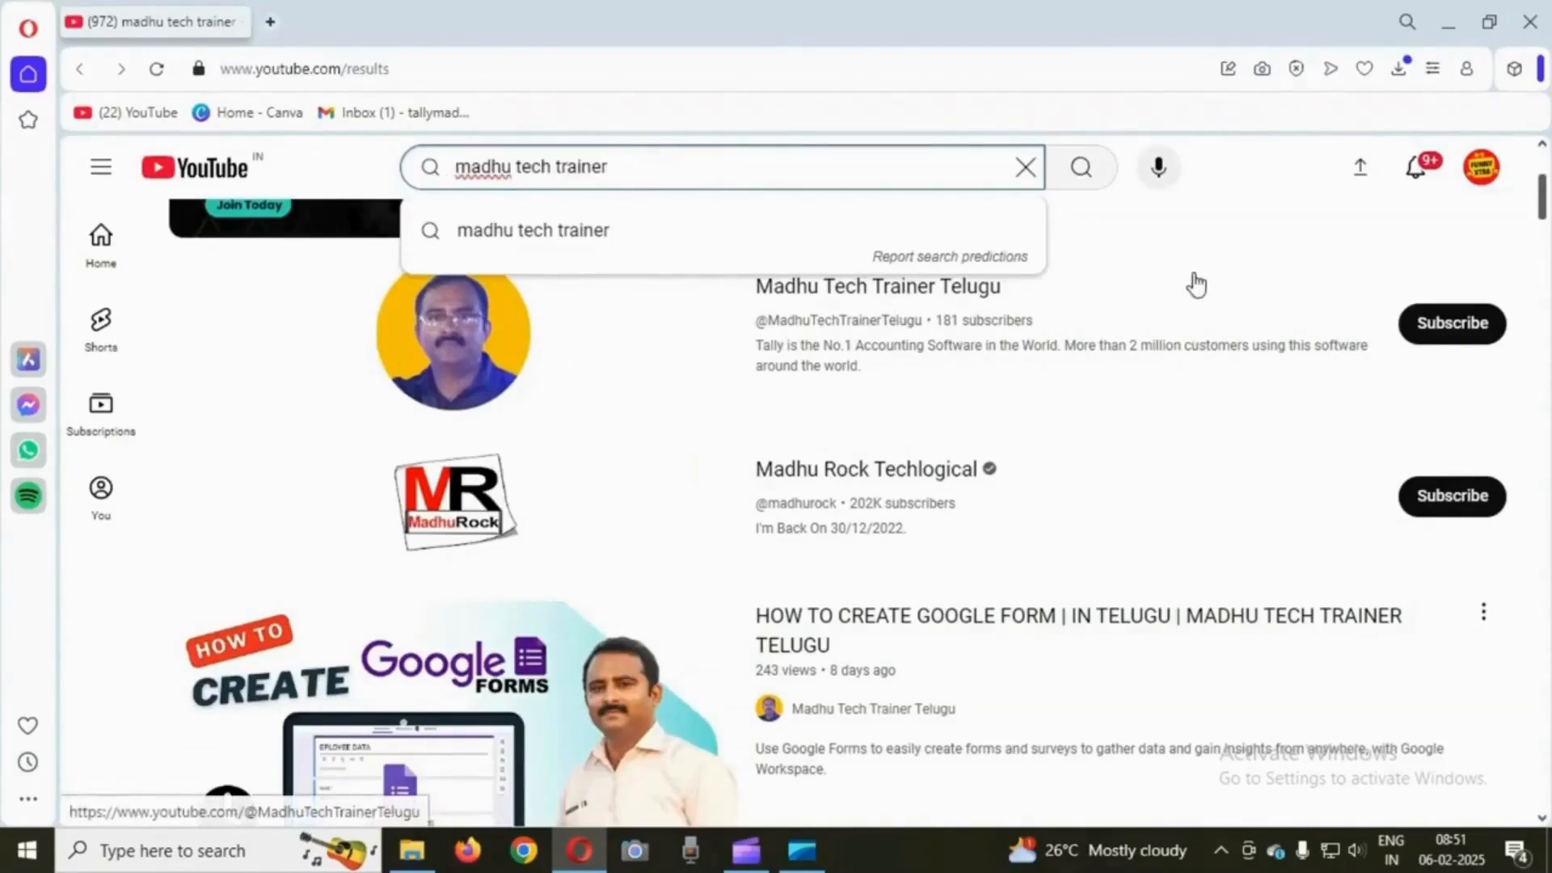
left_click(1151, 235)
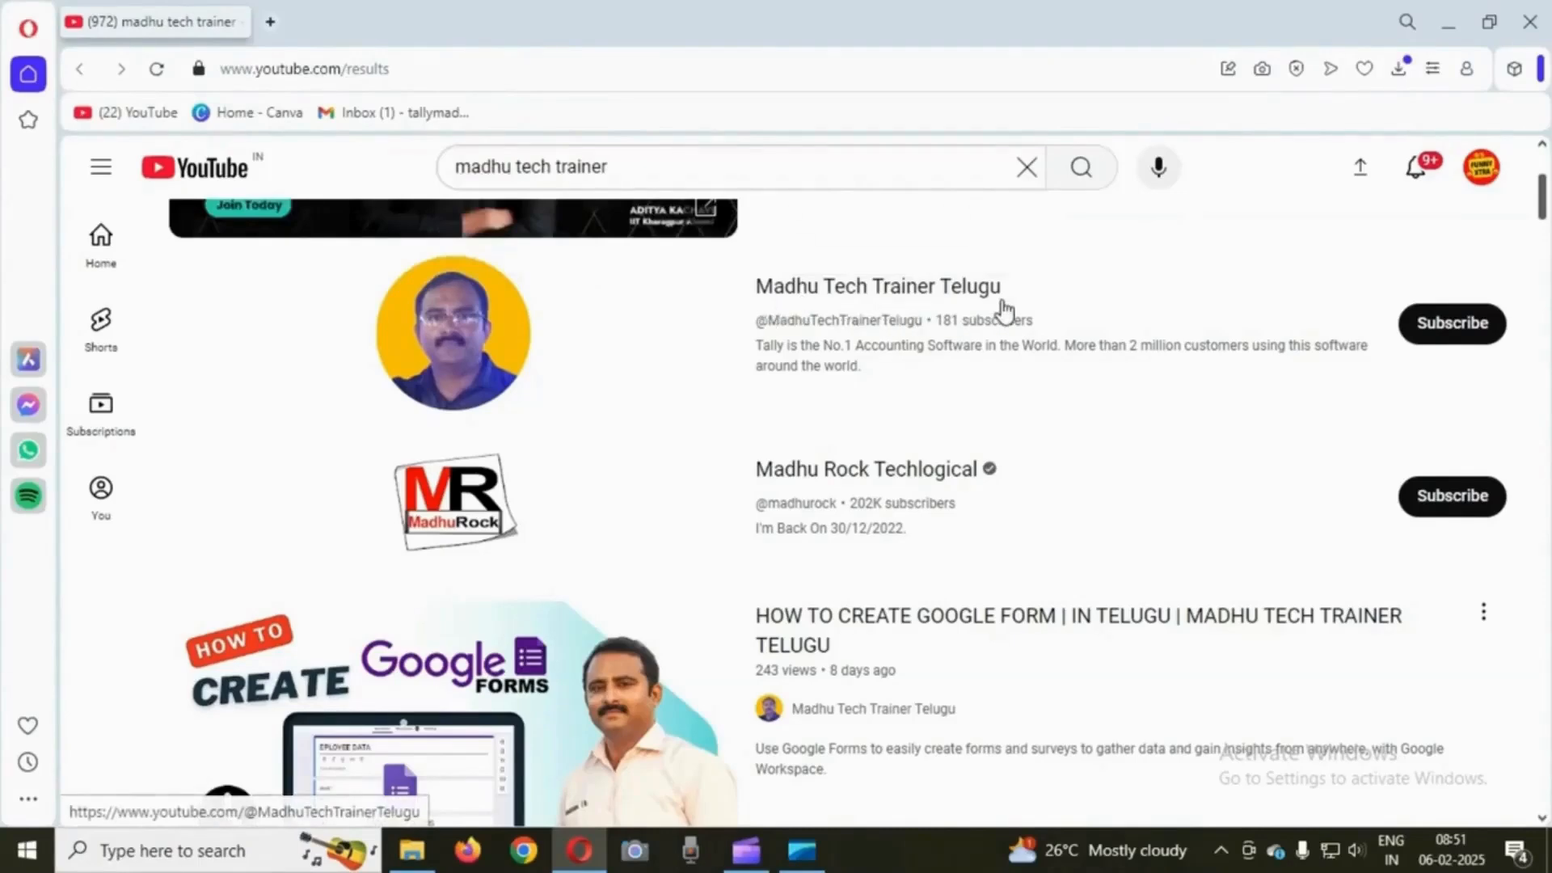
left_click(835, 297)
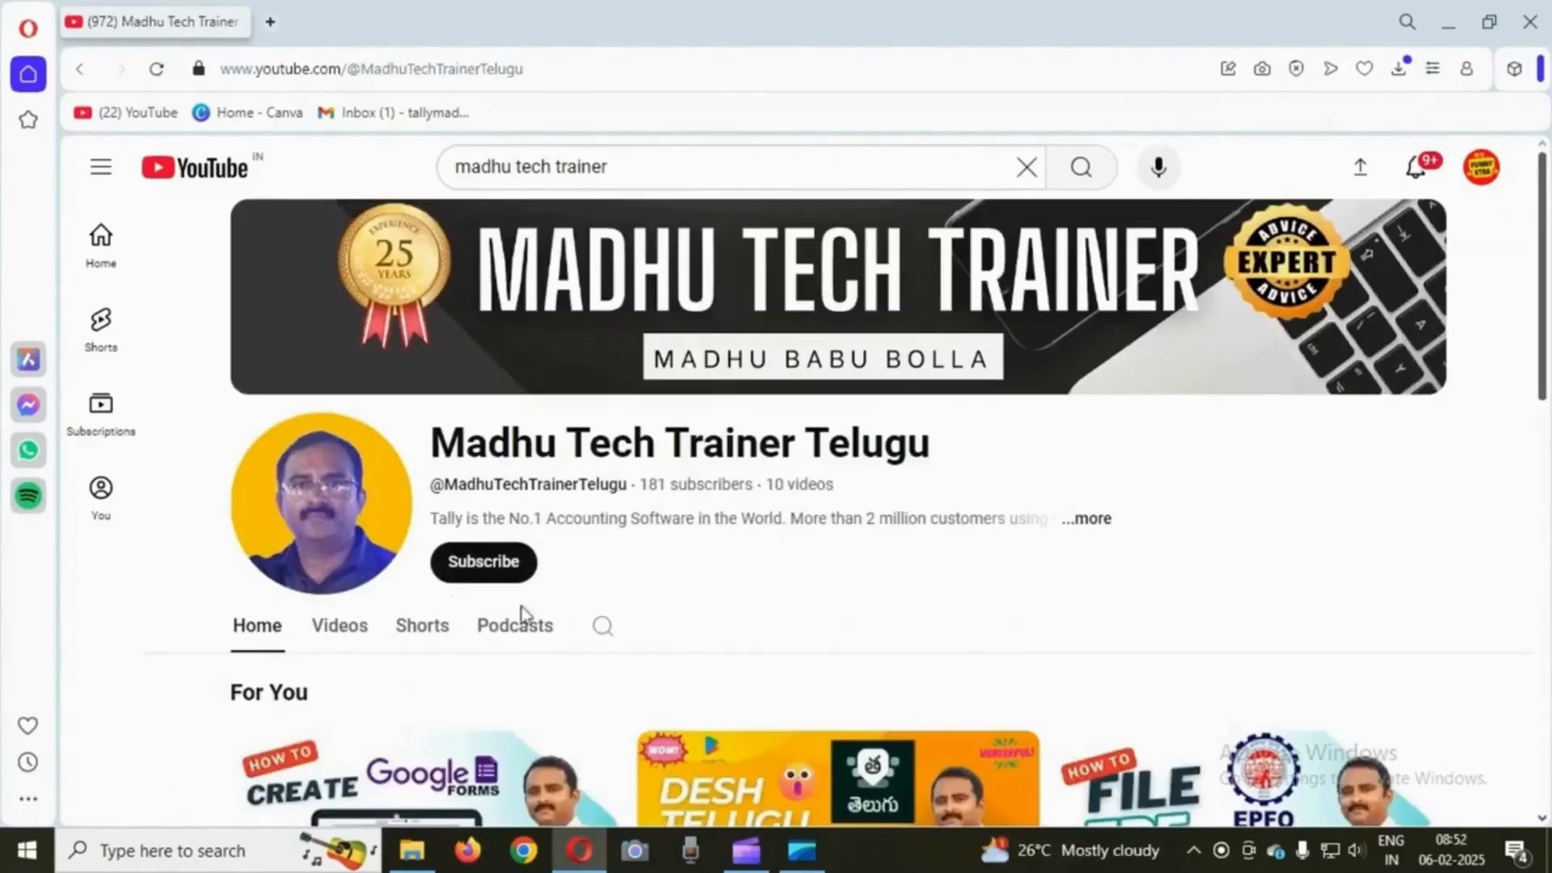
- Subscribe to the channel and set its notifications to All
left_click(498, 565)
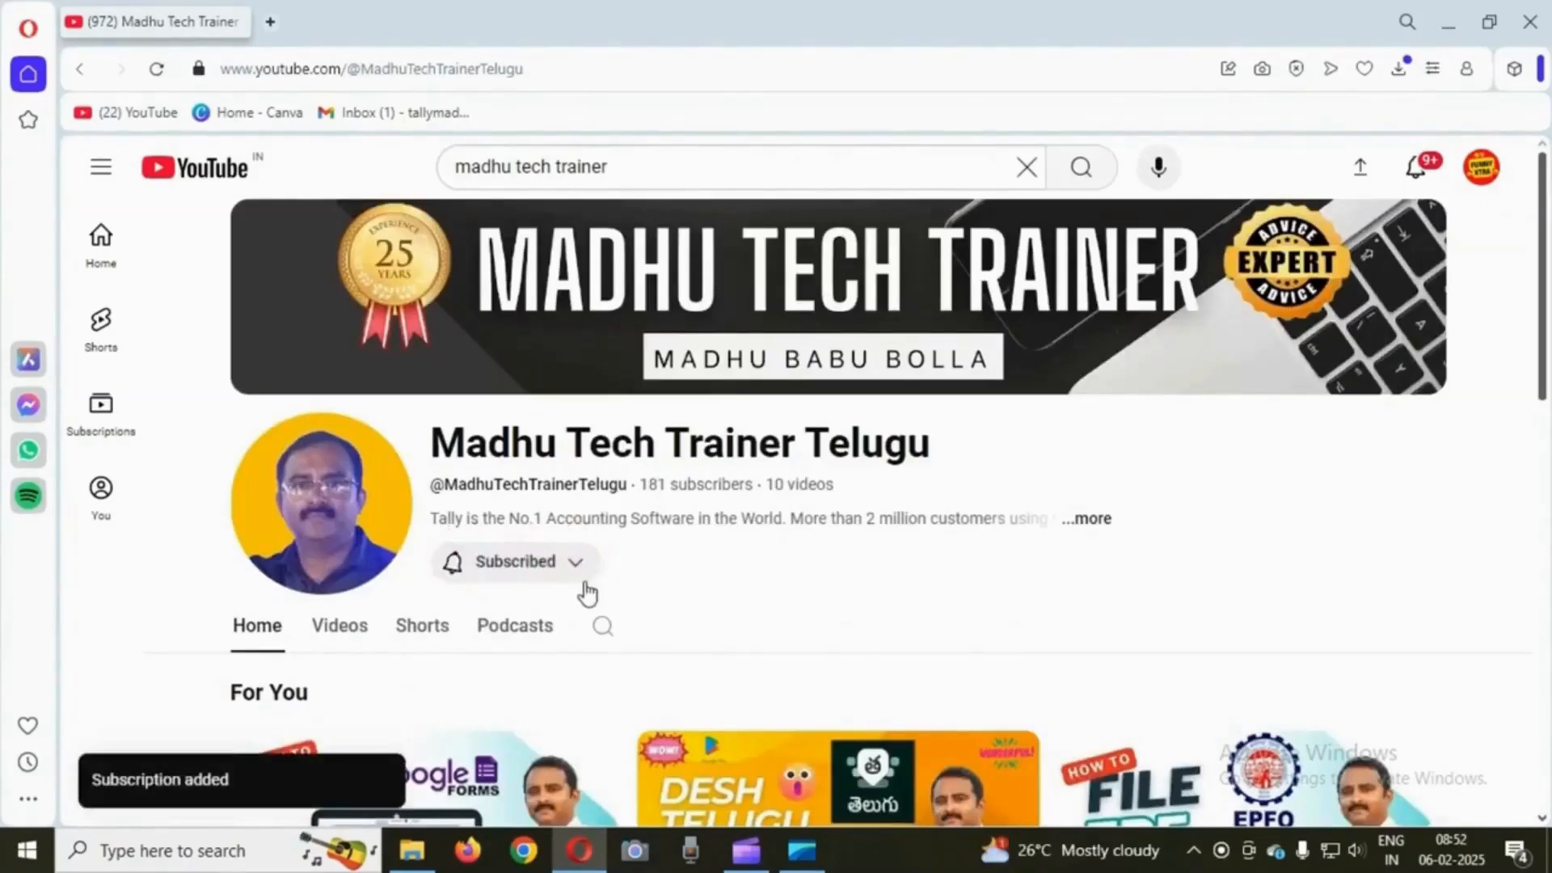
left_click(579, 568)
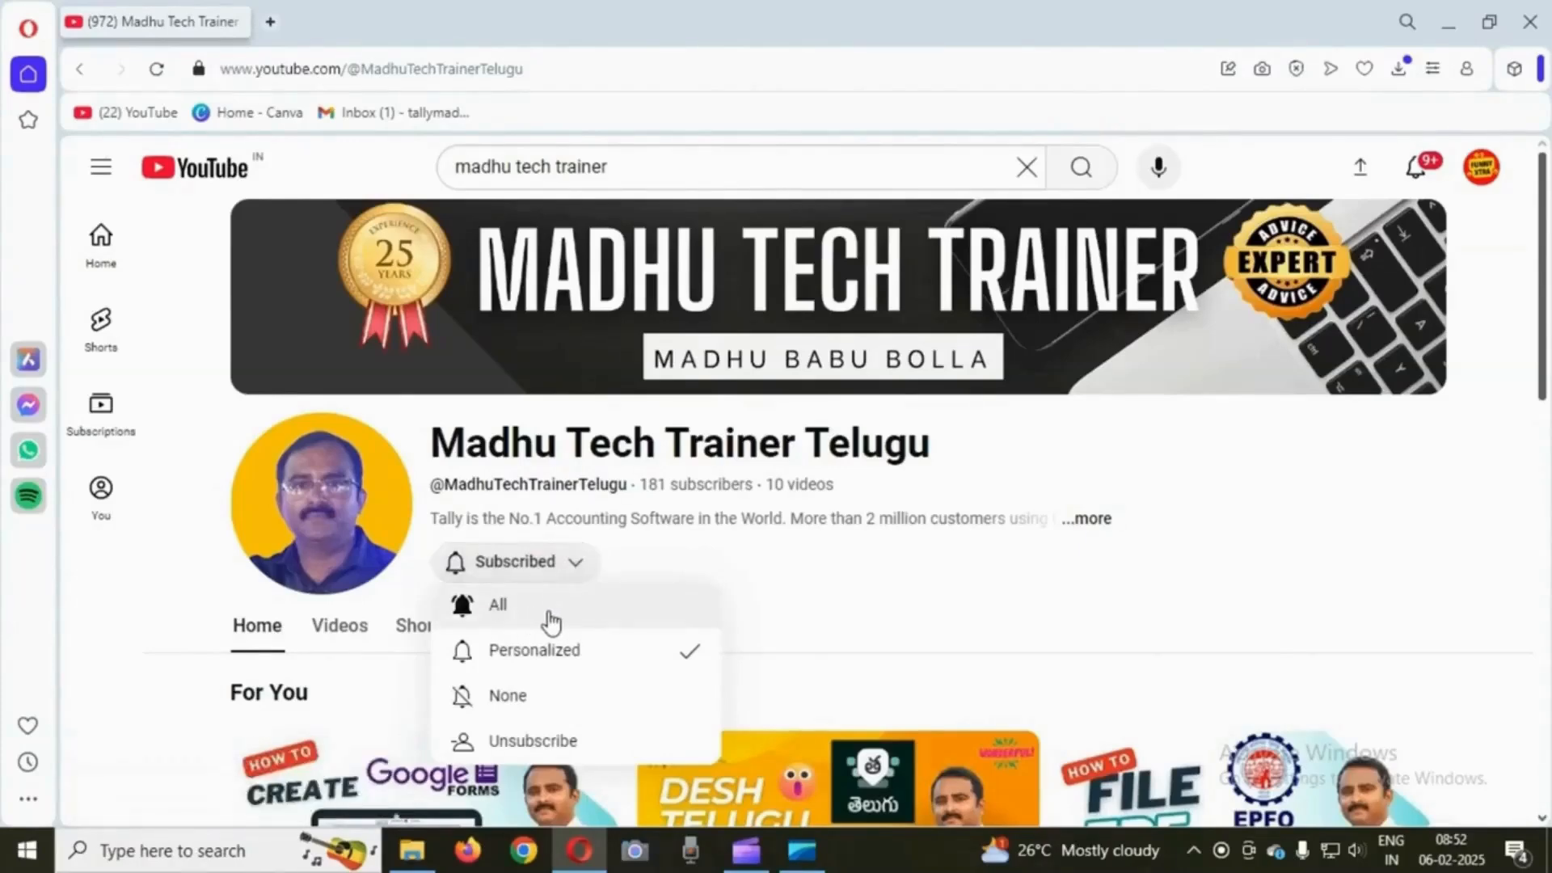
left_click(546, 621)
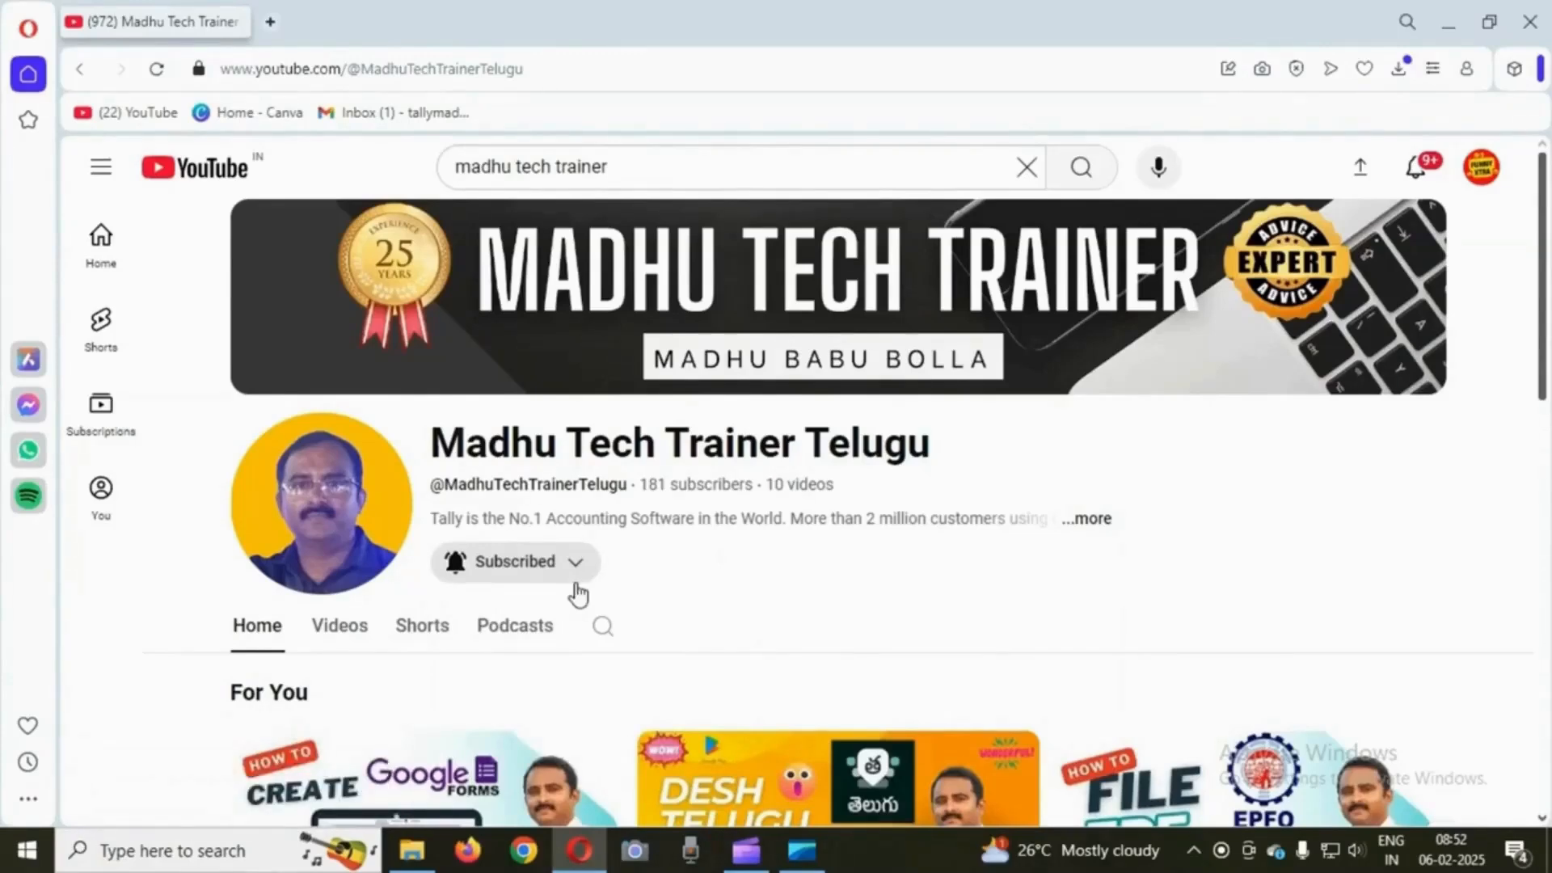
- Browse the channel's Podcasts section to view the available course playlists
scroll(806, 539, "down", 3)
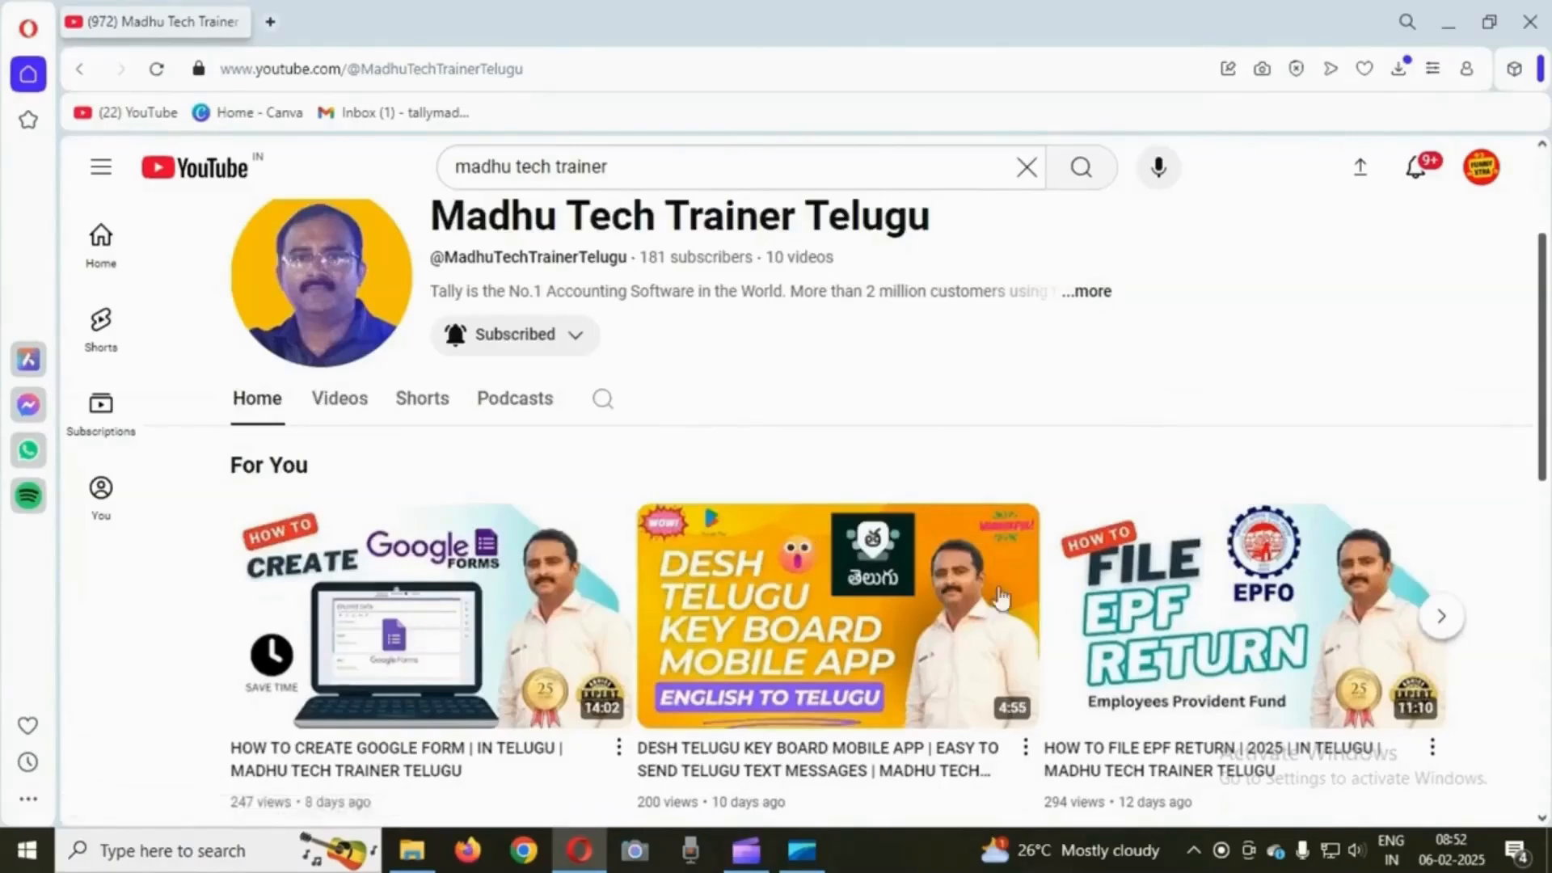
left_click(534, 401)
scroll(540, 408, "down", 5)
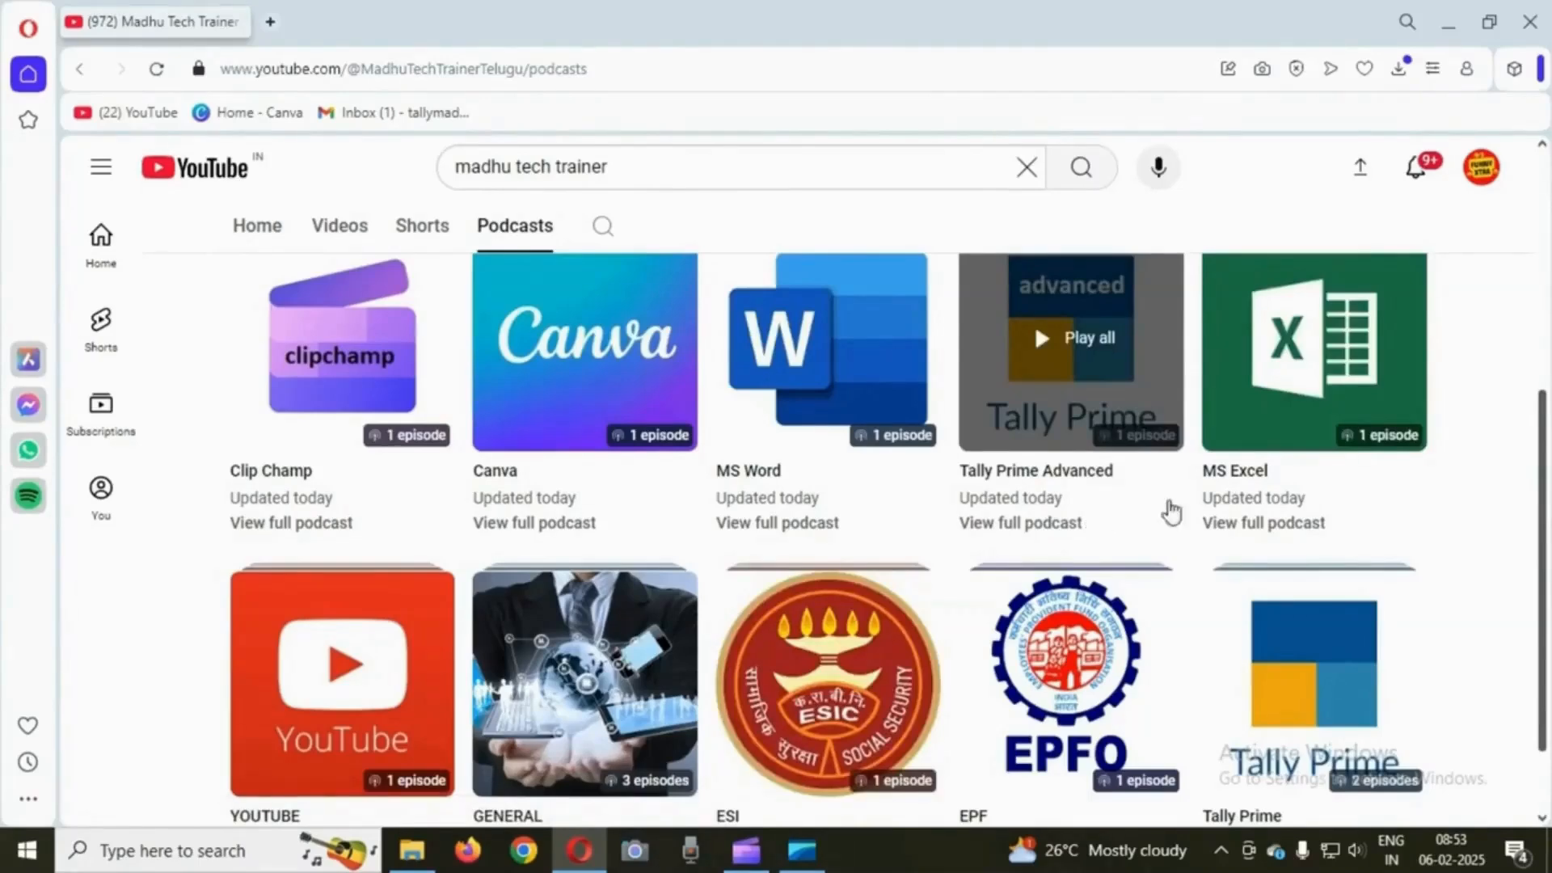
scroll(1466, 564, "up", 5)
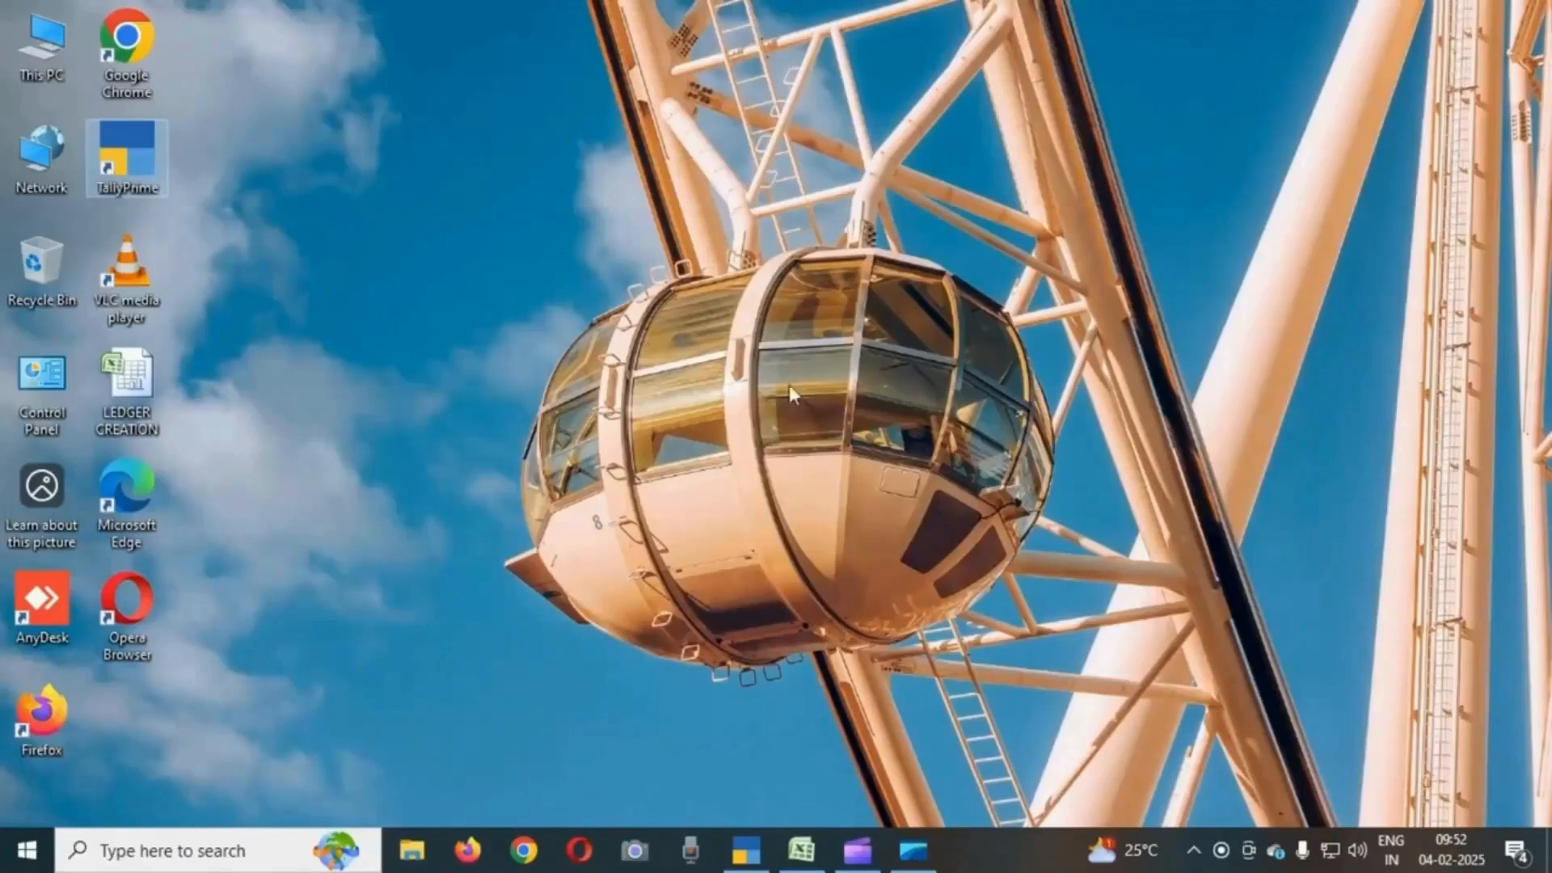
- Launch TallyPrime in Educational Mode and start creating a new company
double_click(147, 158)
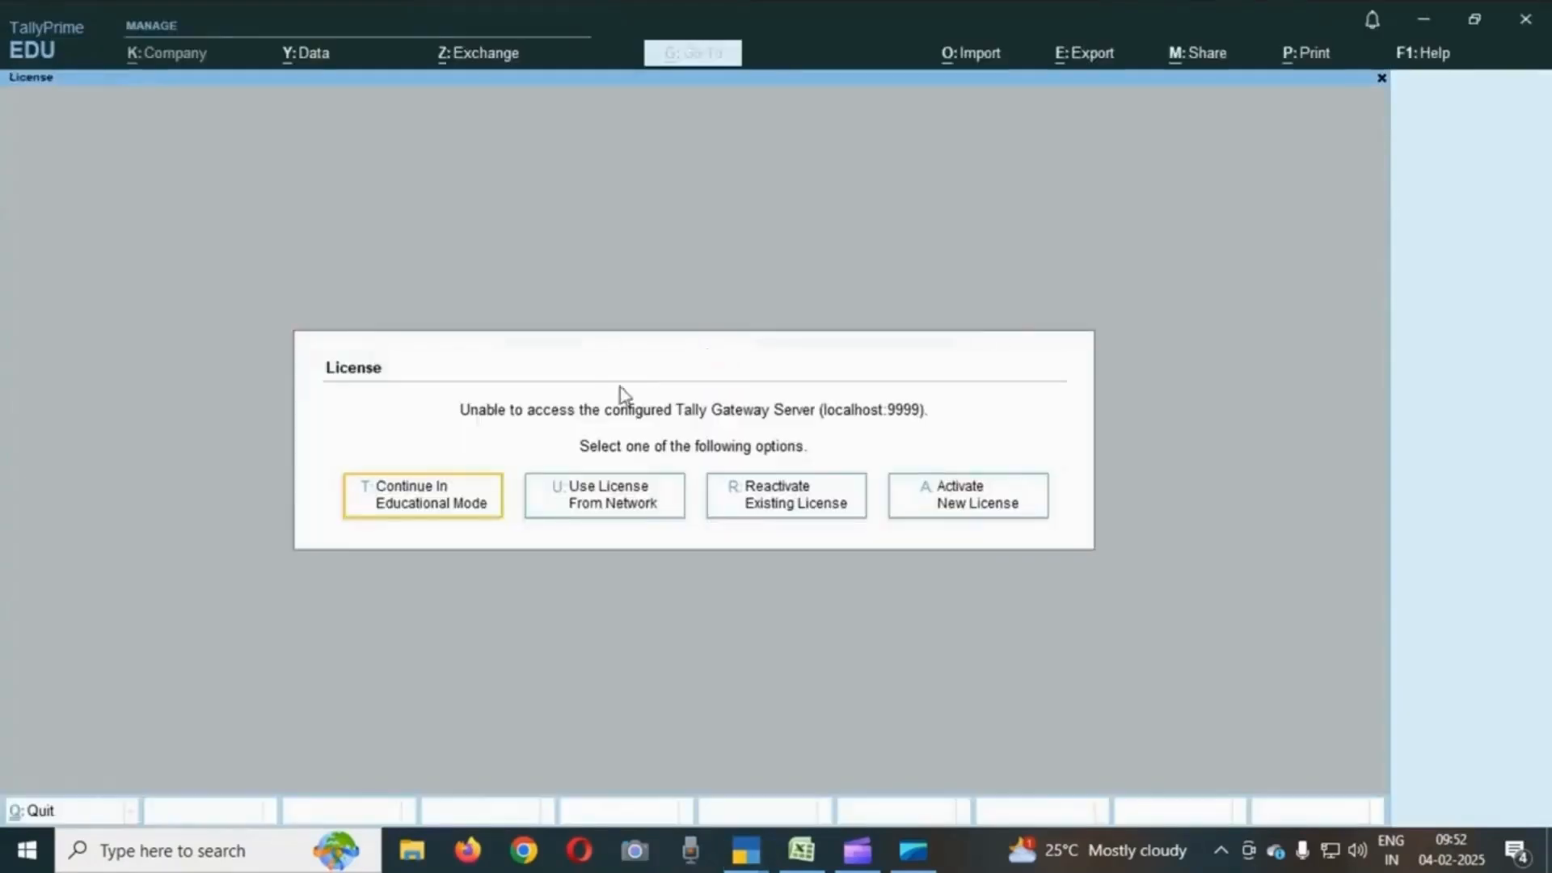
left_click(444, 507)
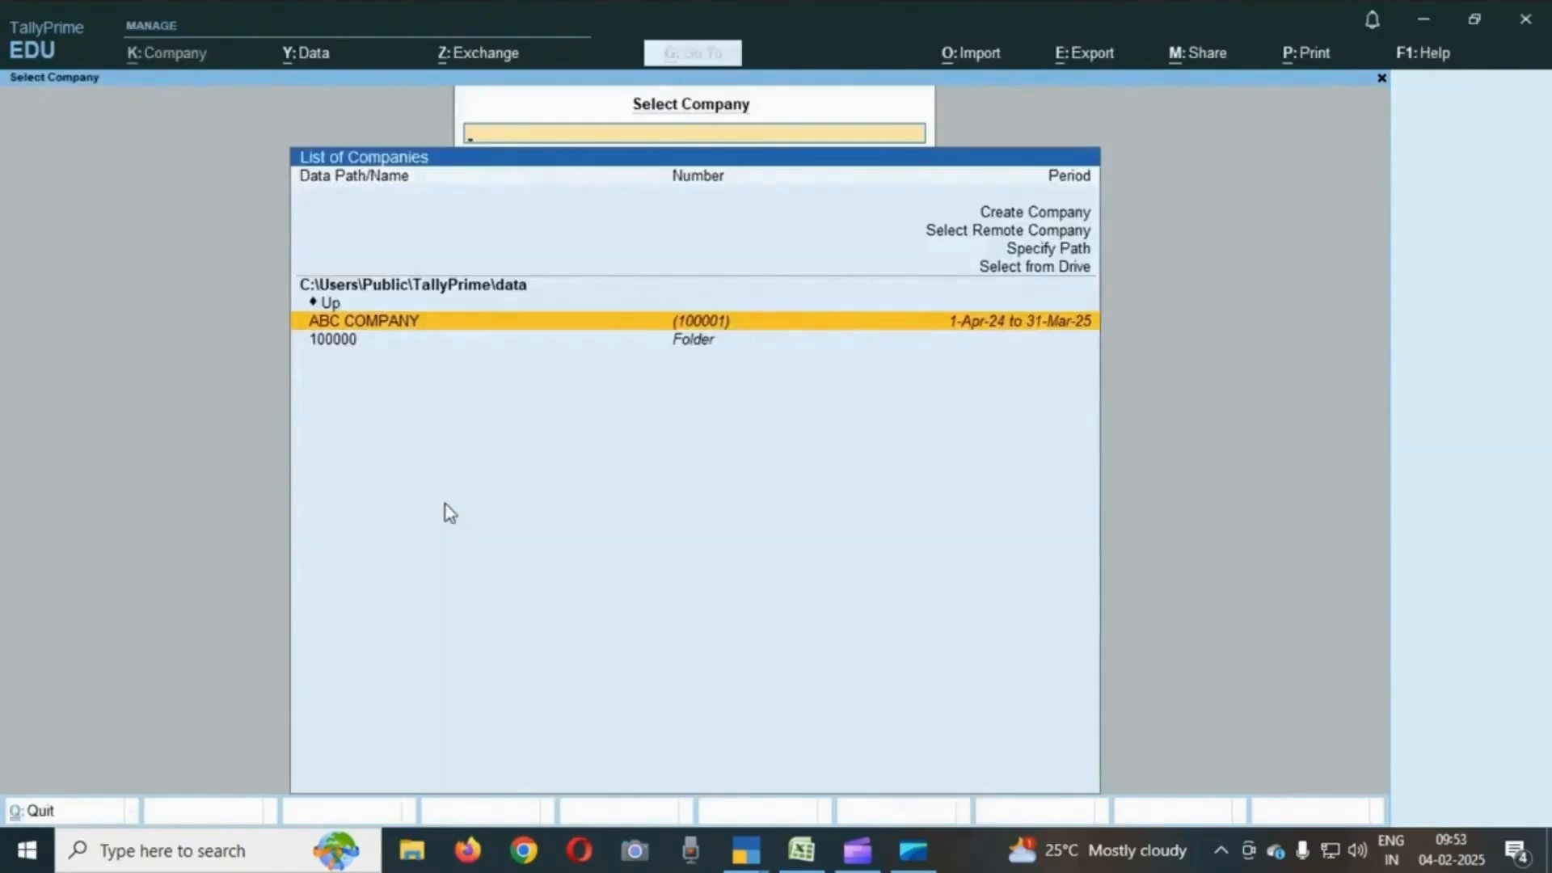
key("Up")
key("Up")
key("Up")
key("Up")
key("Up")
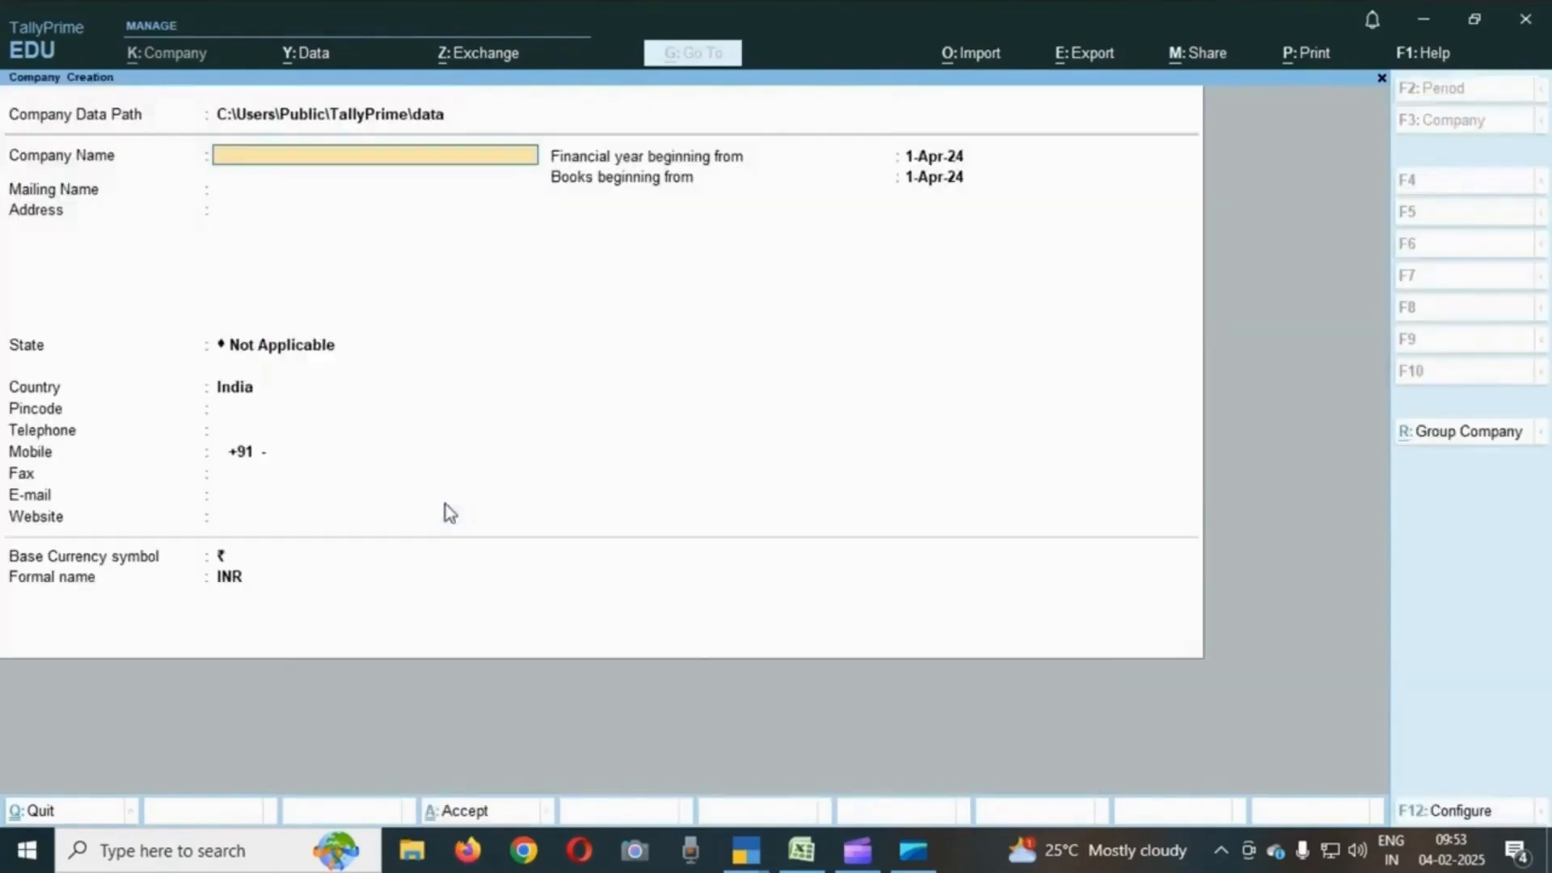
- Name the new company LESSON-1, keeping the same mailing name
type("LESSON-1")
key("Return")
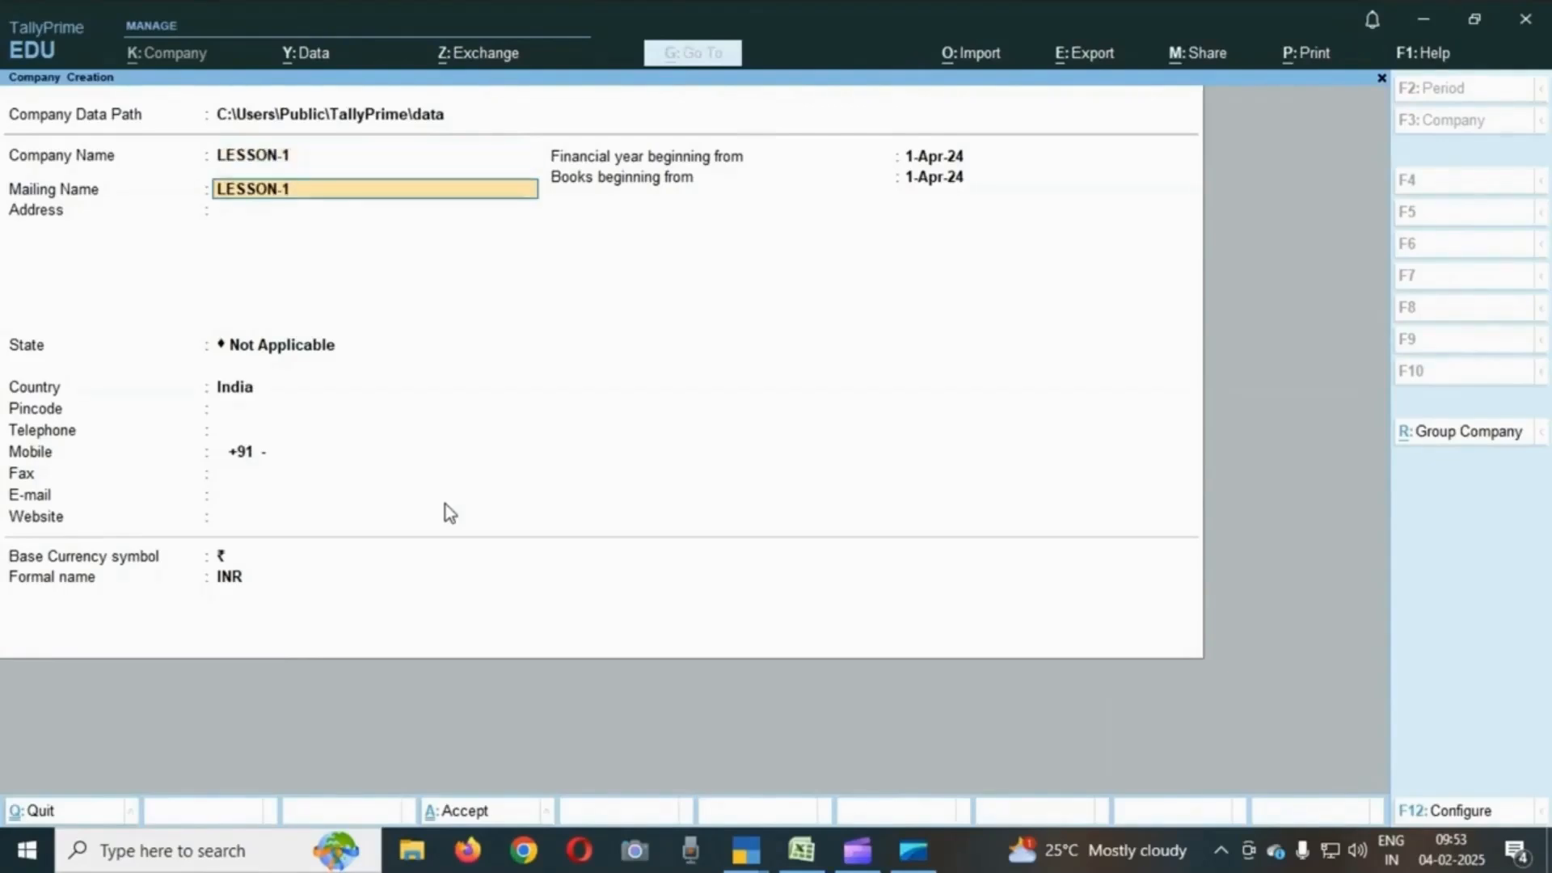
key("Return")
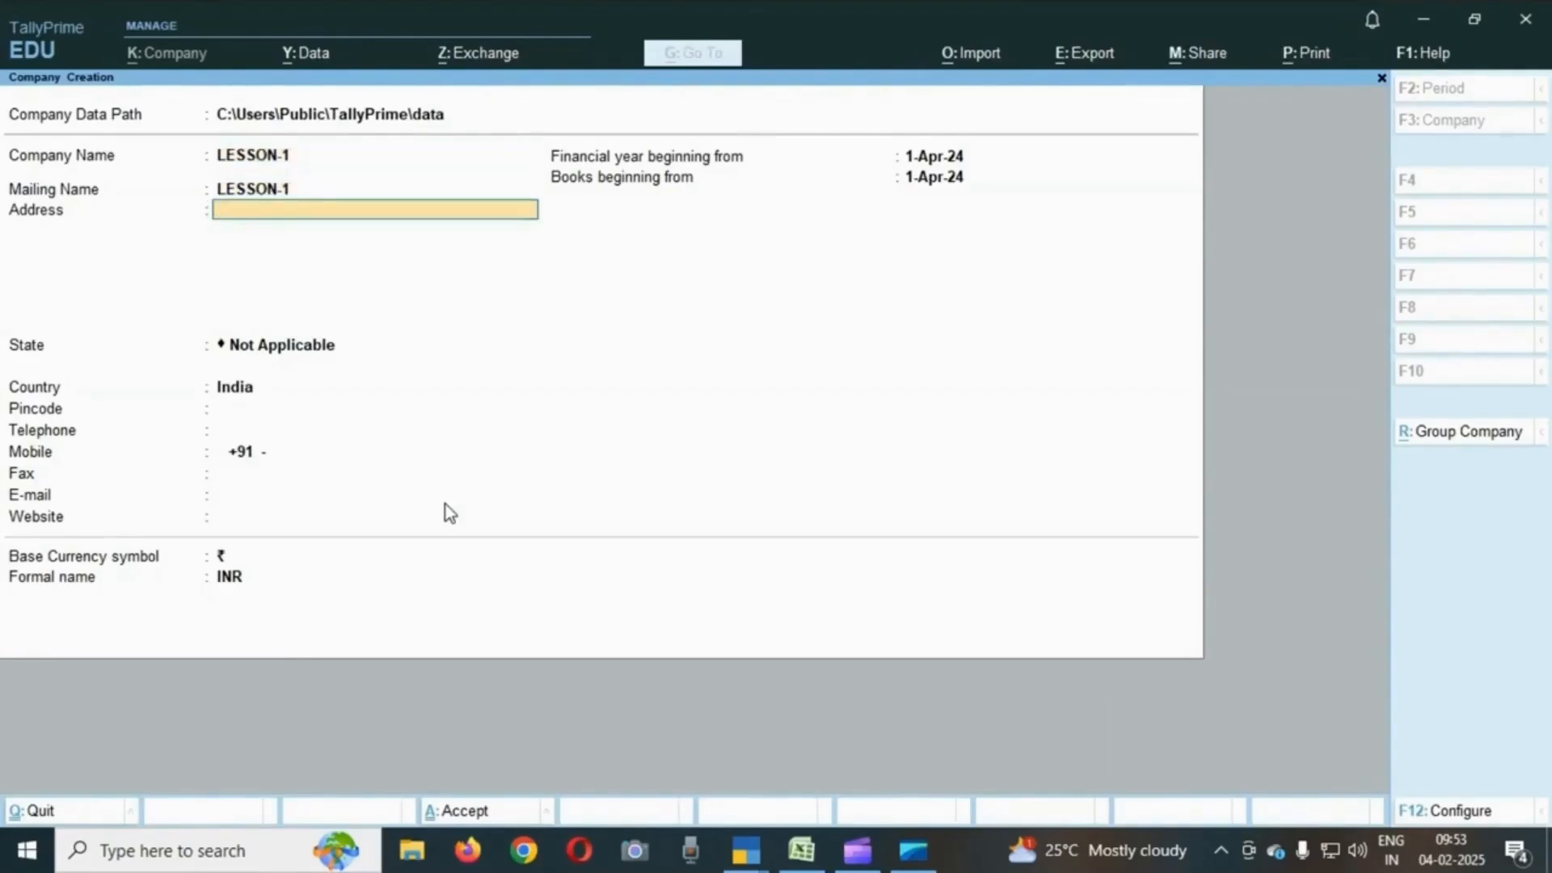
- Enter HYDERABAD as the company address and set the state to Telangana
type("HYDERABAD")
key("Return")
key("Return")
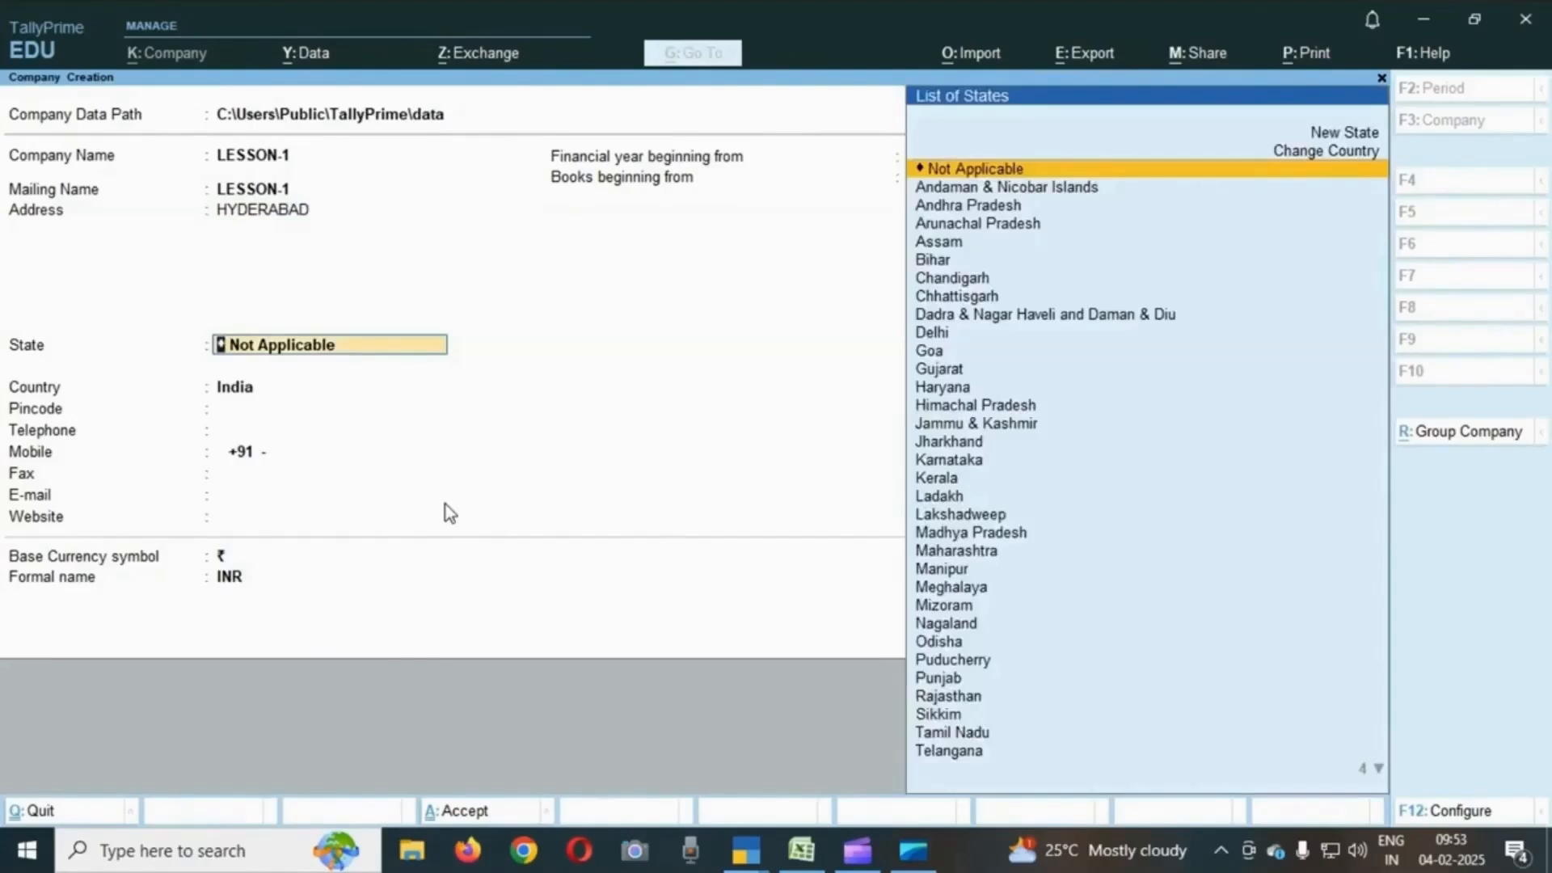
type("TEL")
- Accept the remaining company details with their default values to create the company
key("Return")
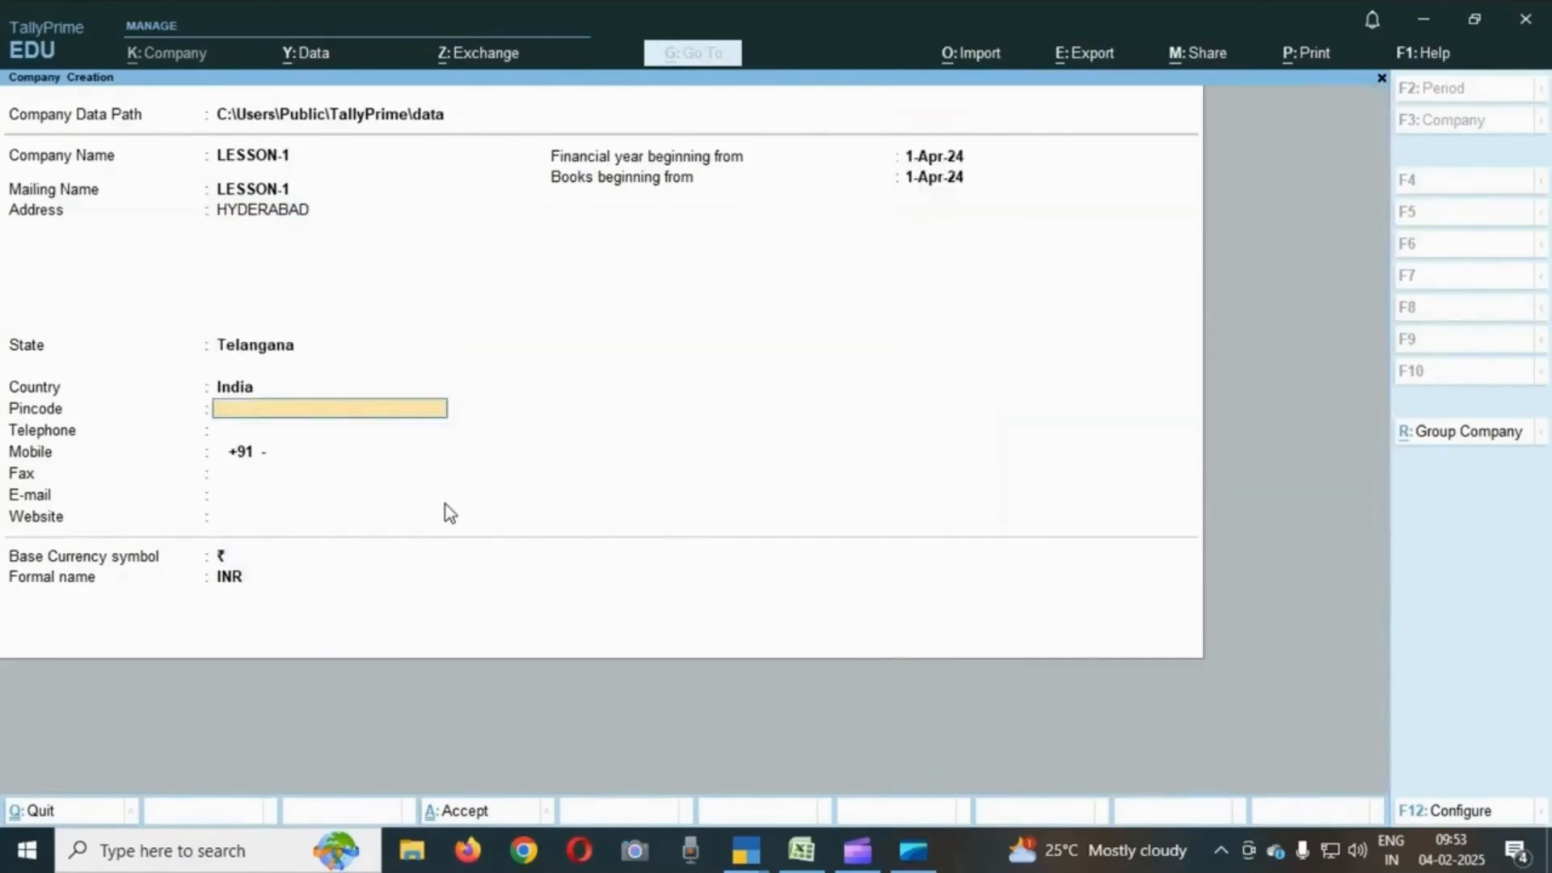
key("Return")
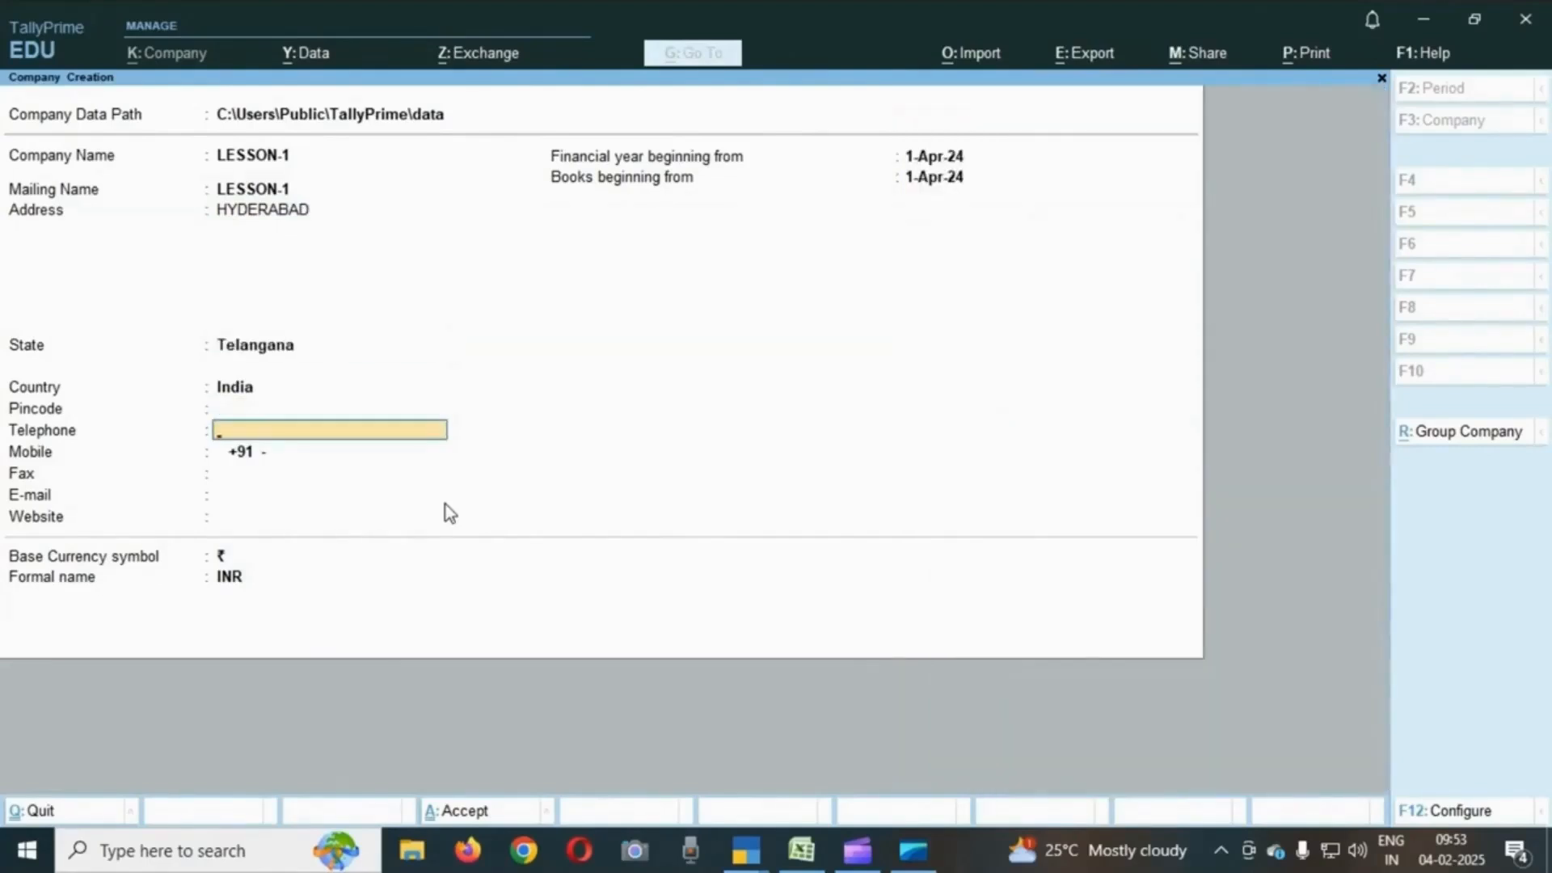
key("Return")
key("Return")
key("Return")
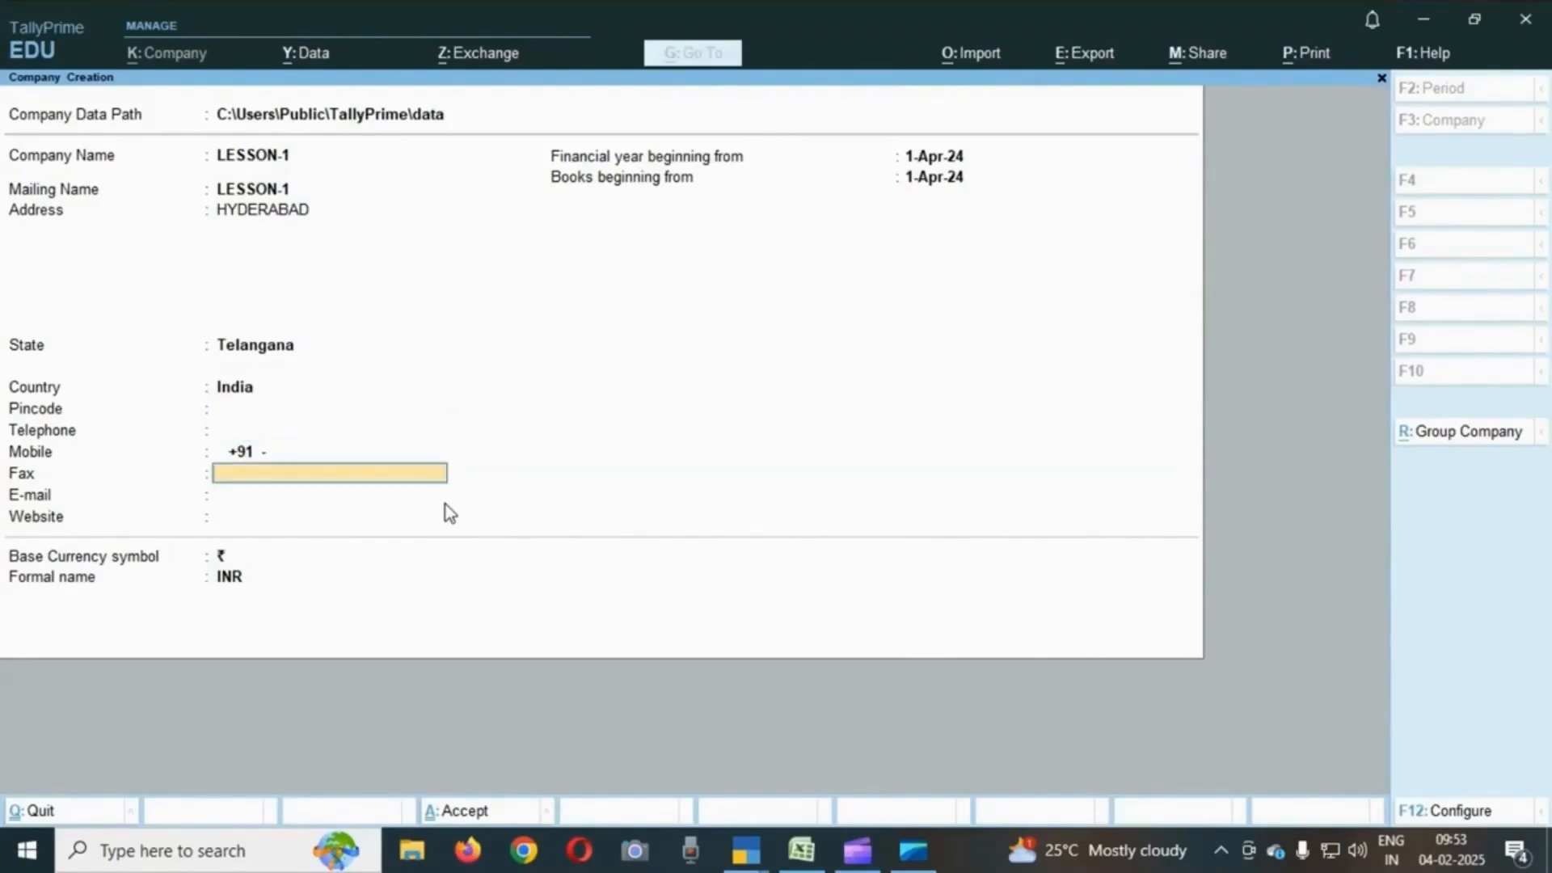
key("Return")
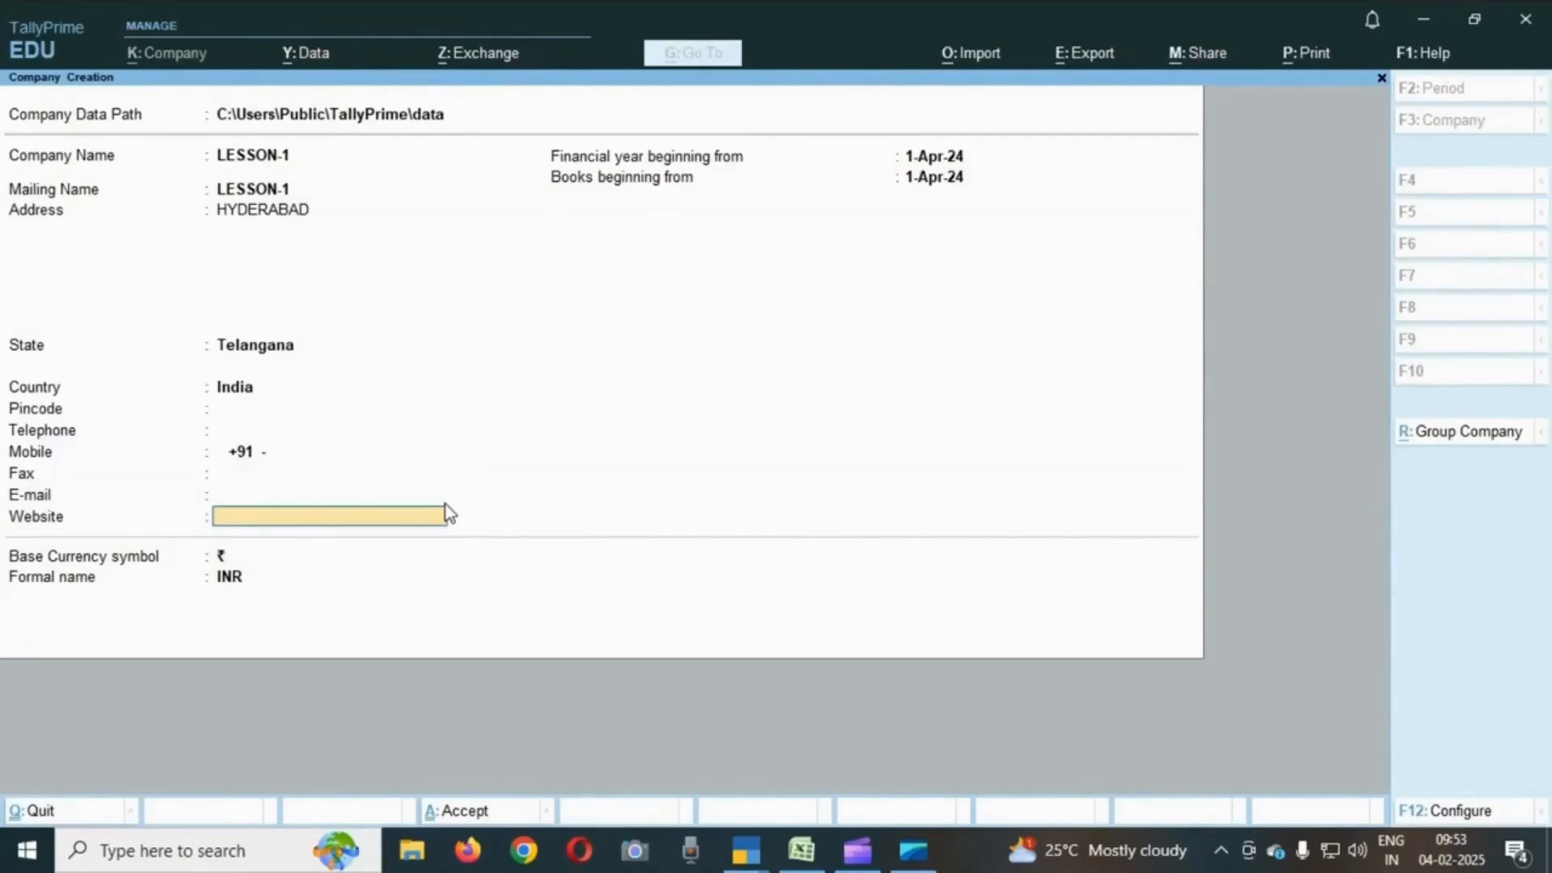
key("Return")
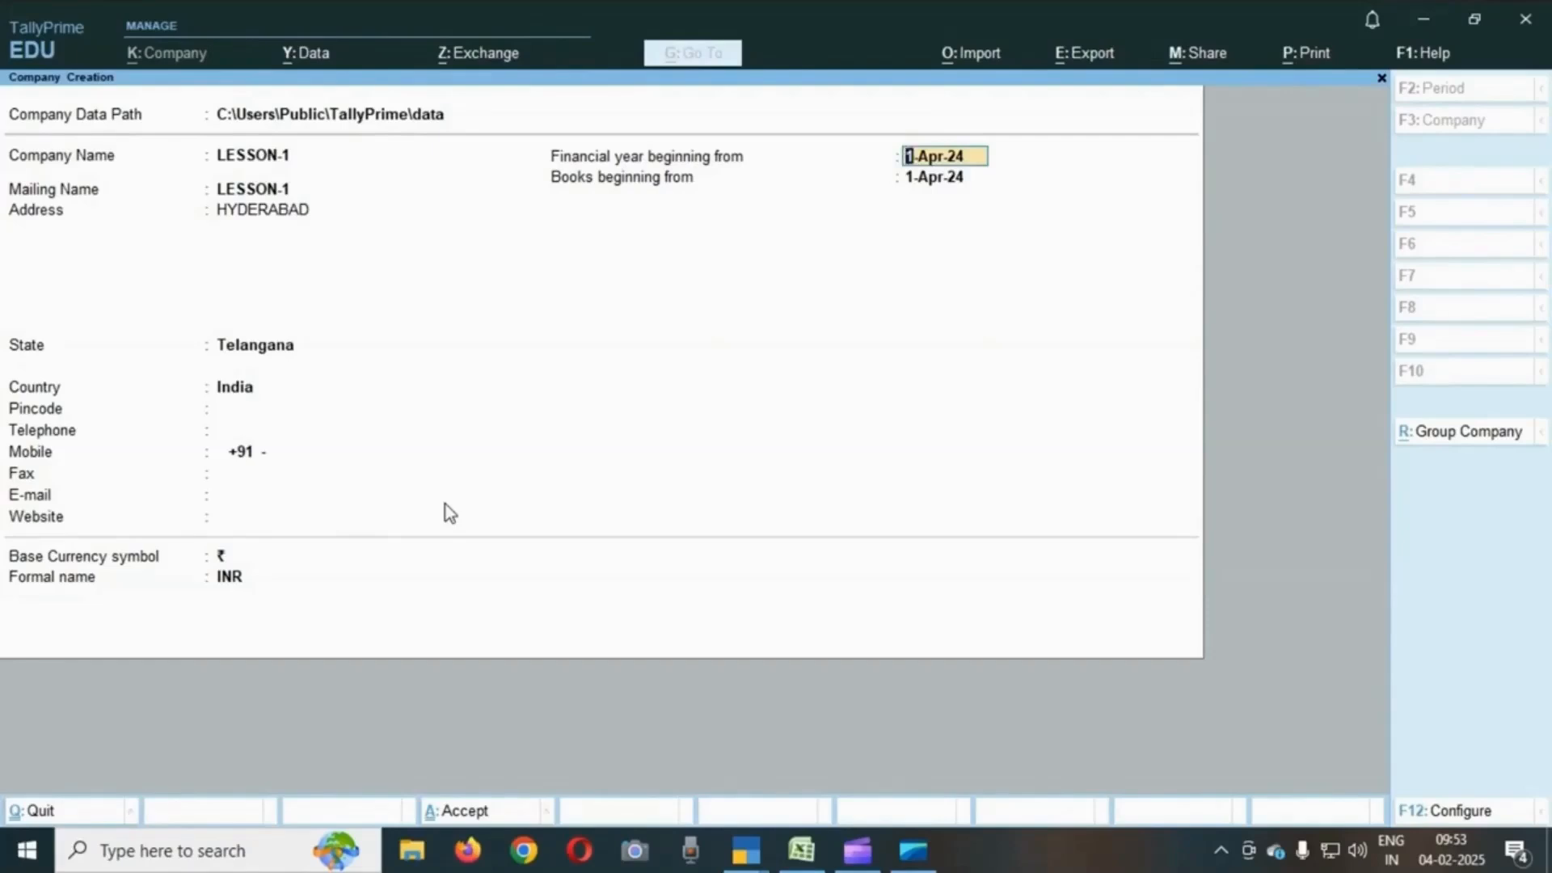
key("Return")
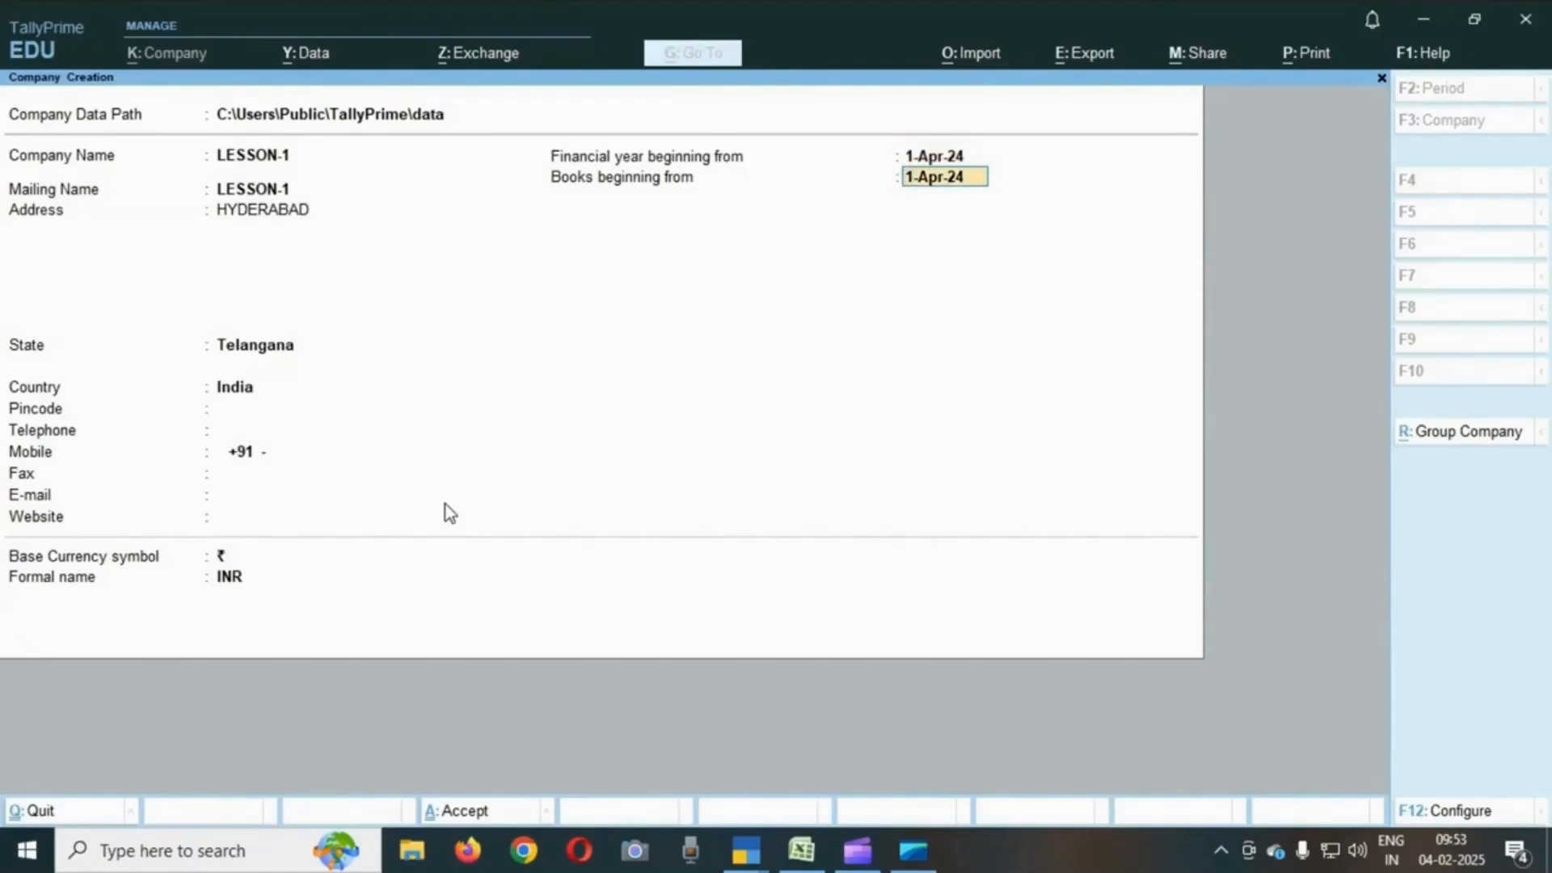
key("Return")
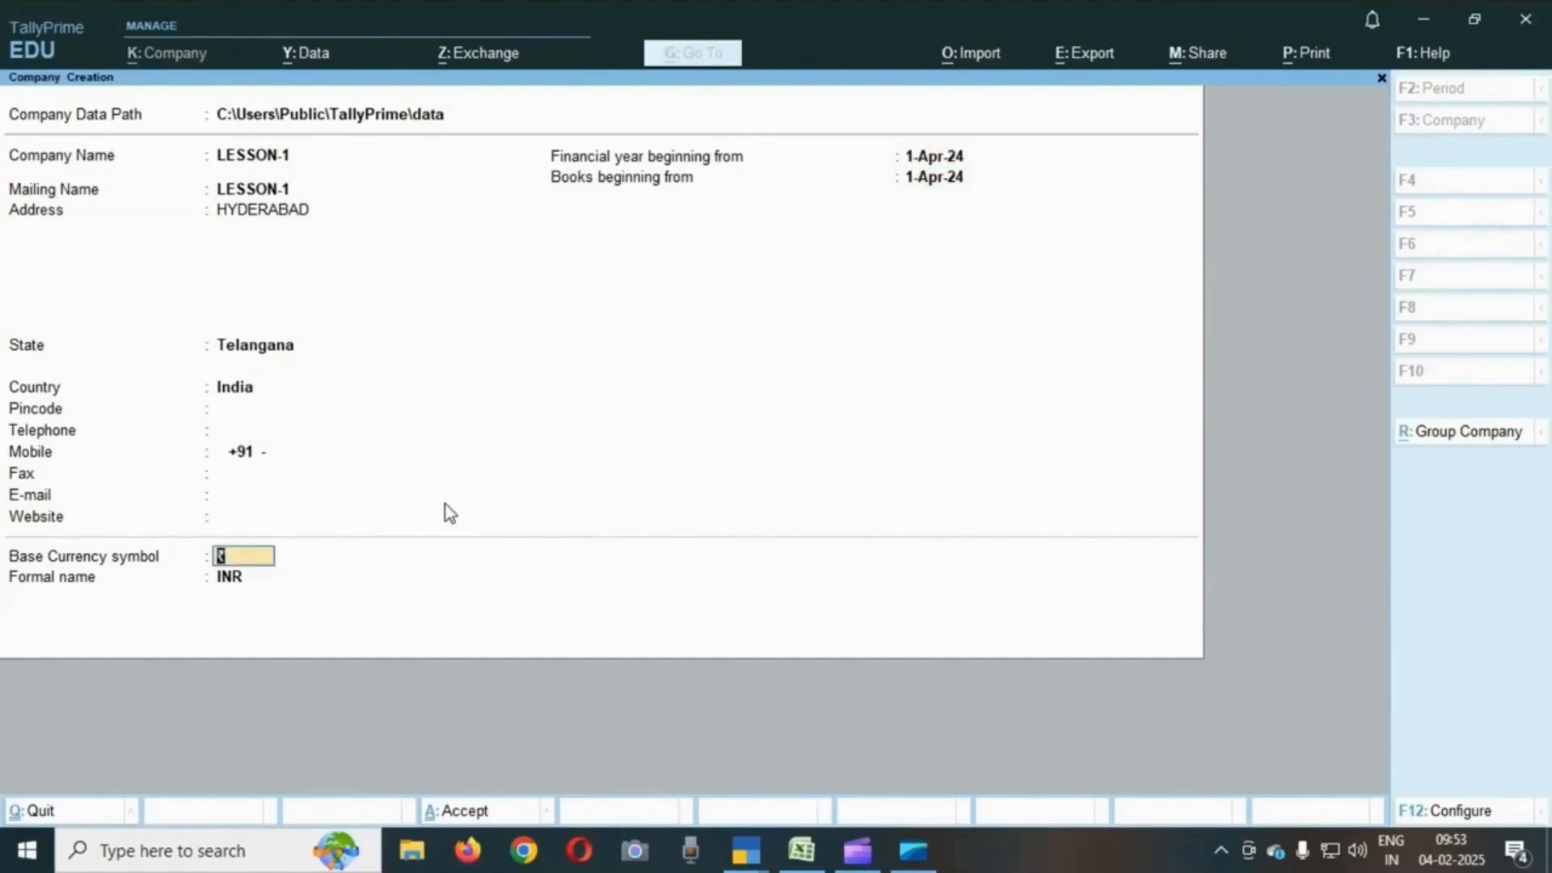
key("Return")
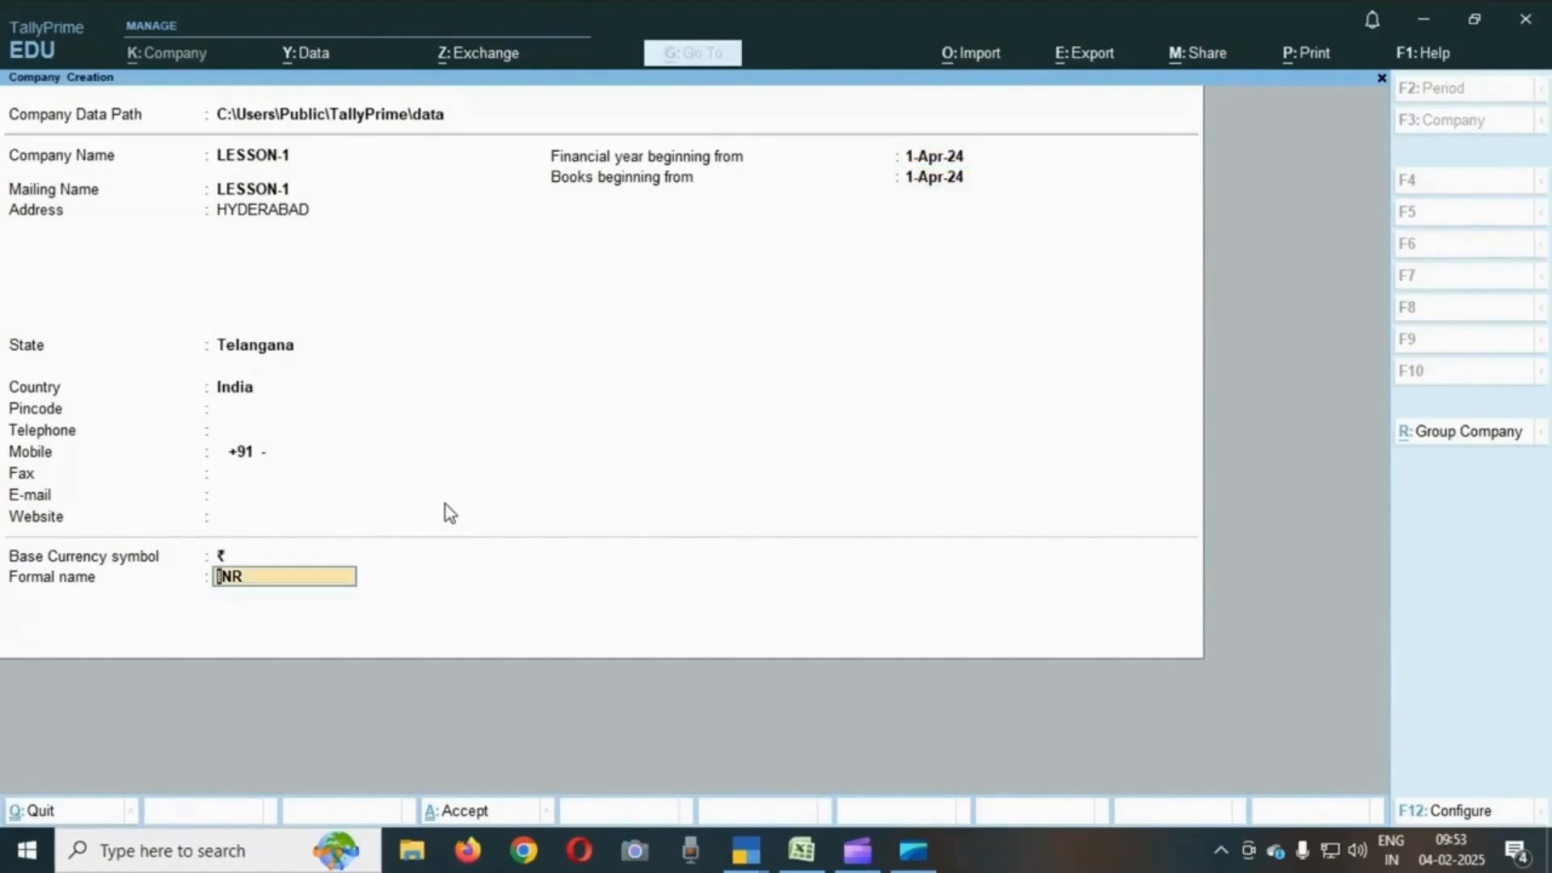
key("Return")
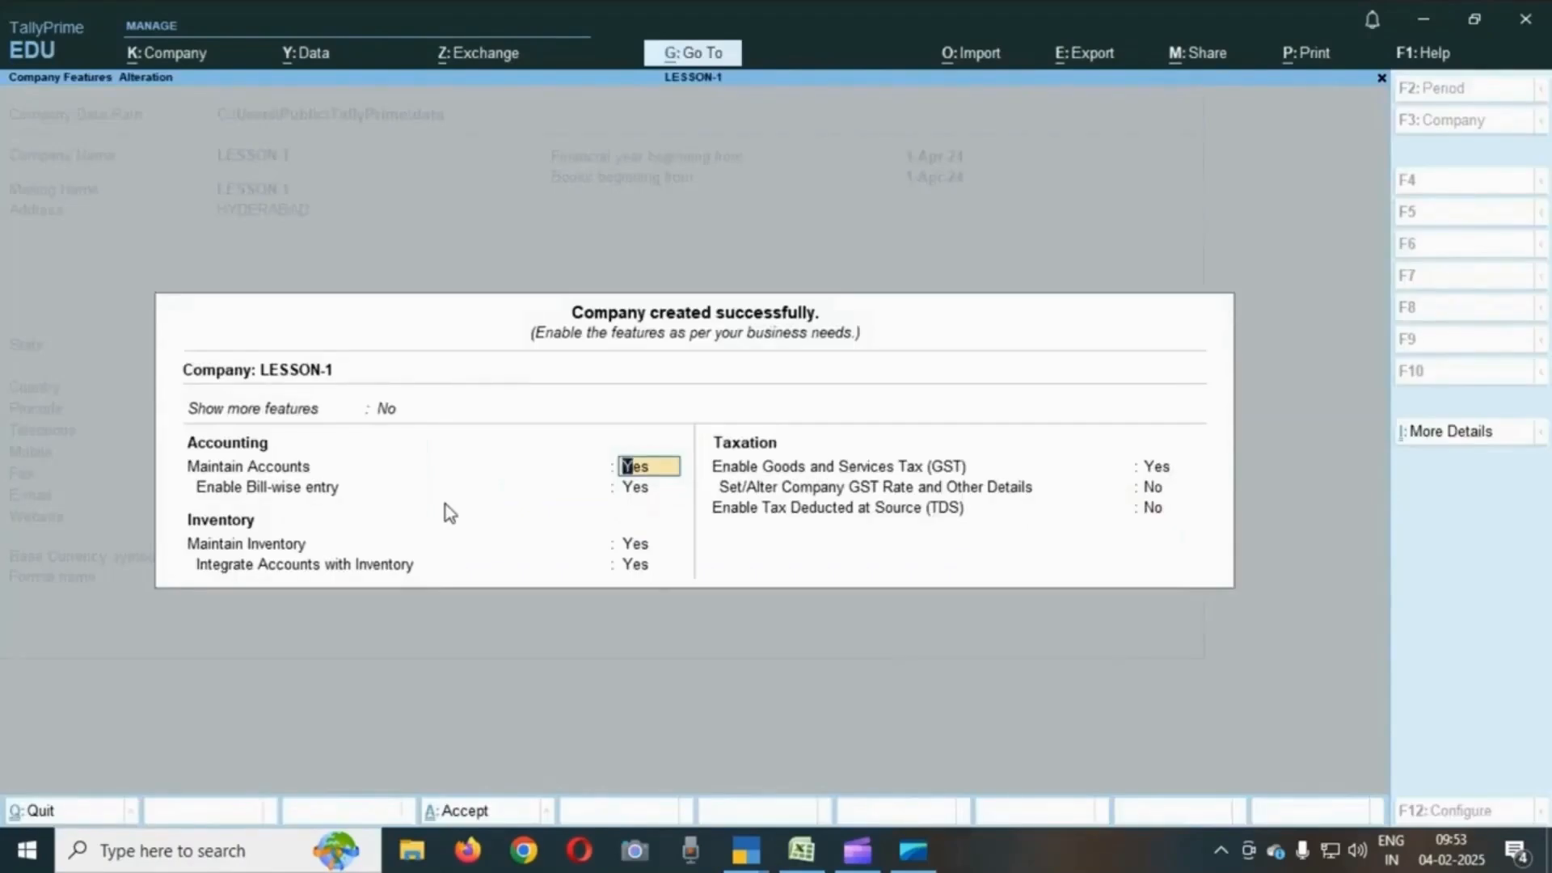
- Disable Goods and Services Tax in the company features and accept the feature settings
key("Return")
key("Return")
key("Return")
key("Return")
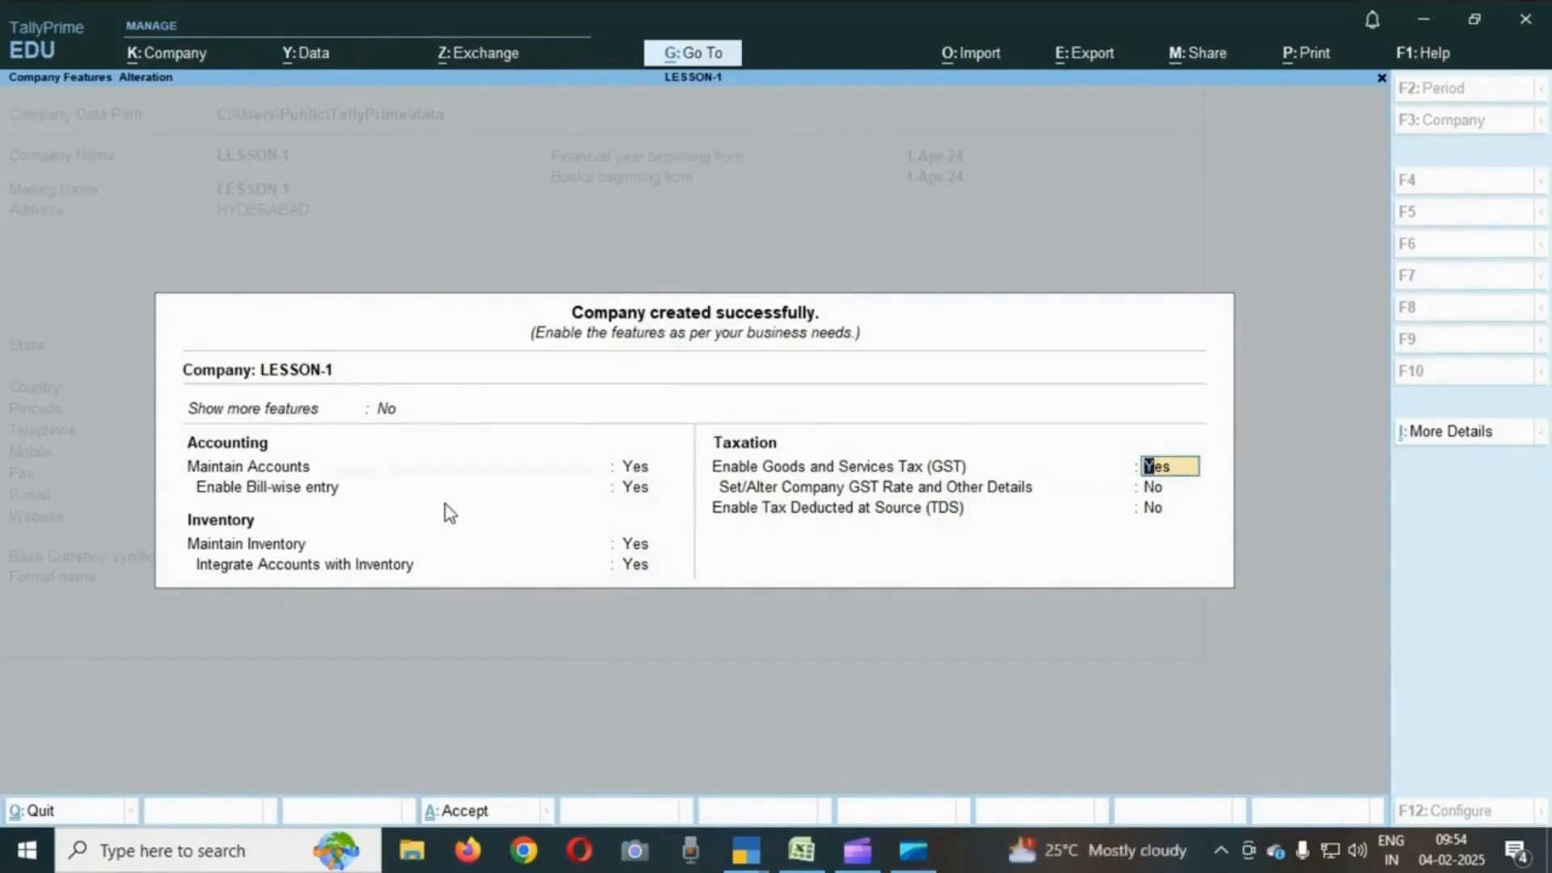
type("N")
key("Return")
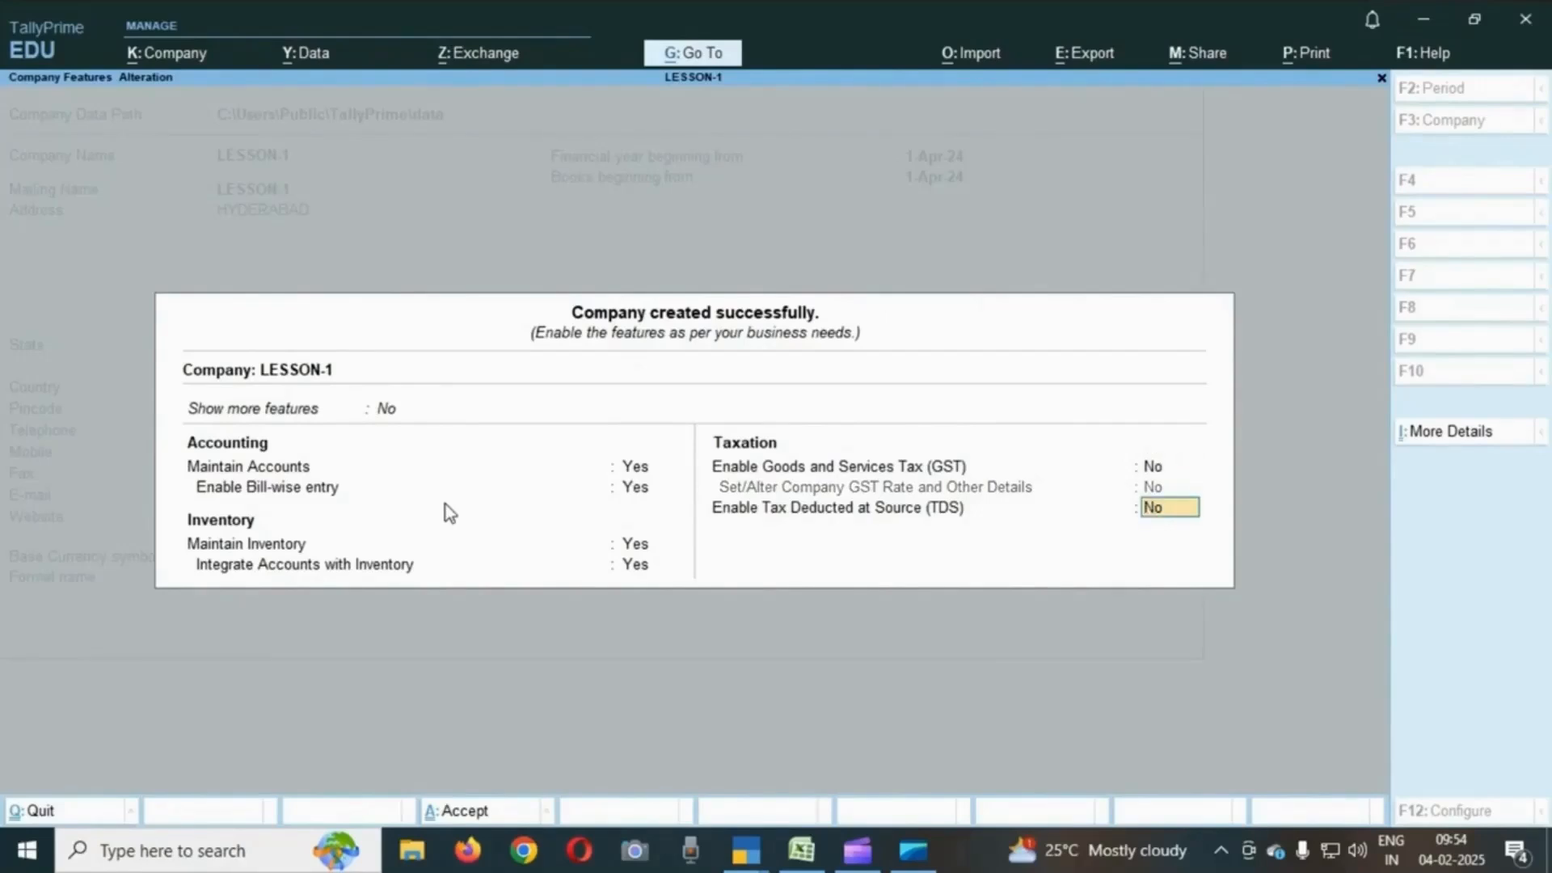
key("Return")
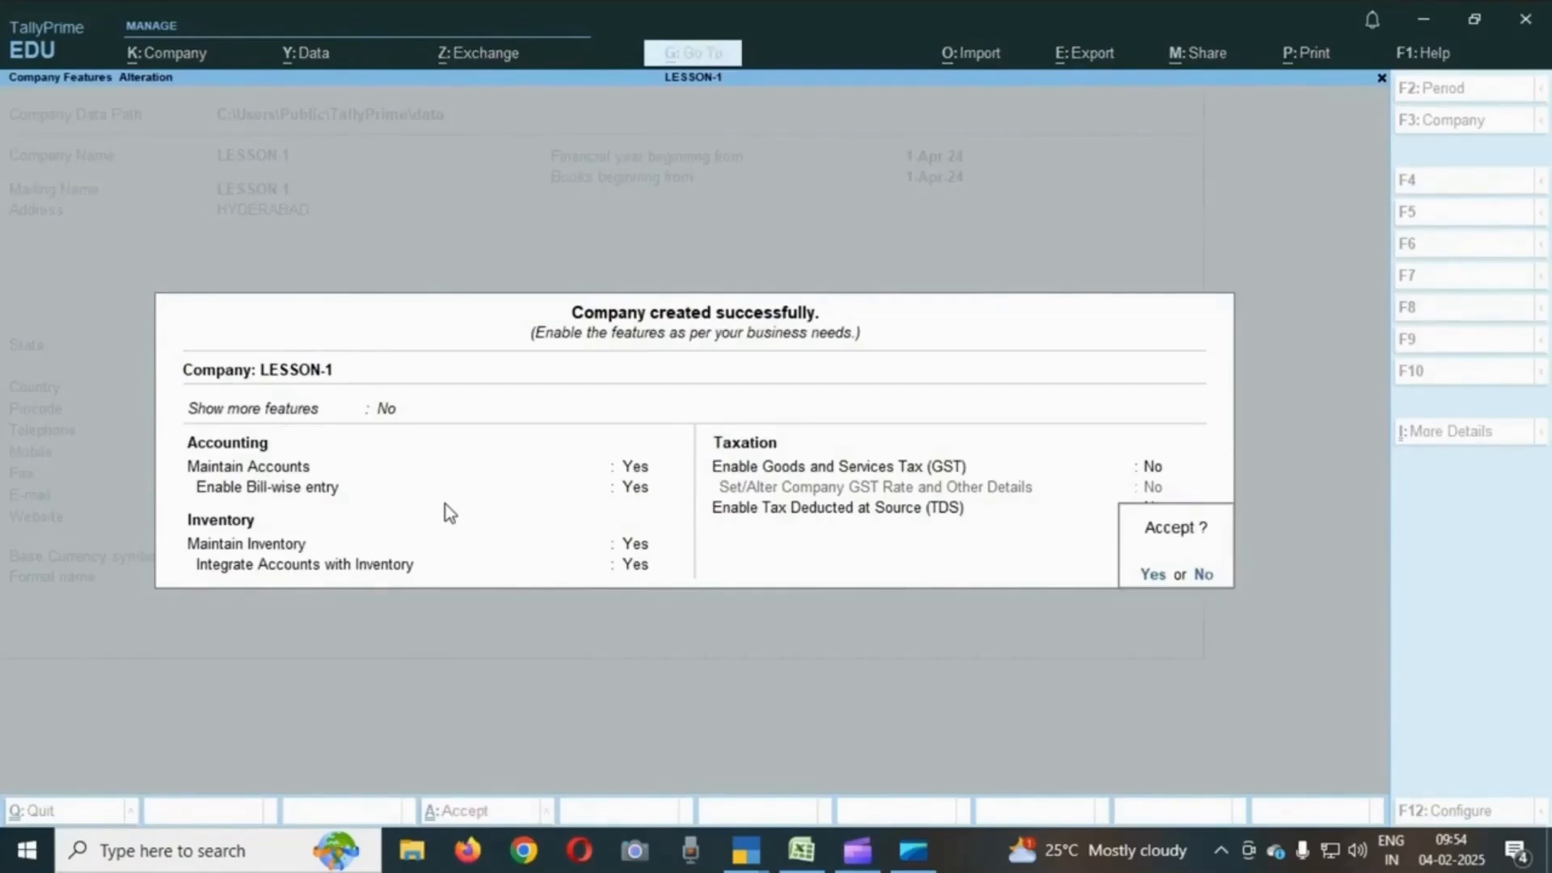
key("Return")
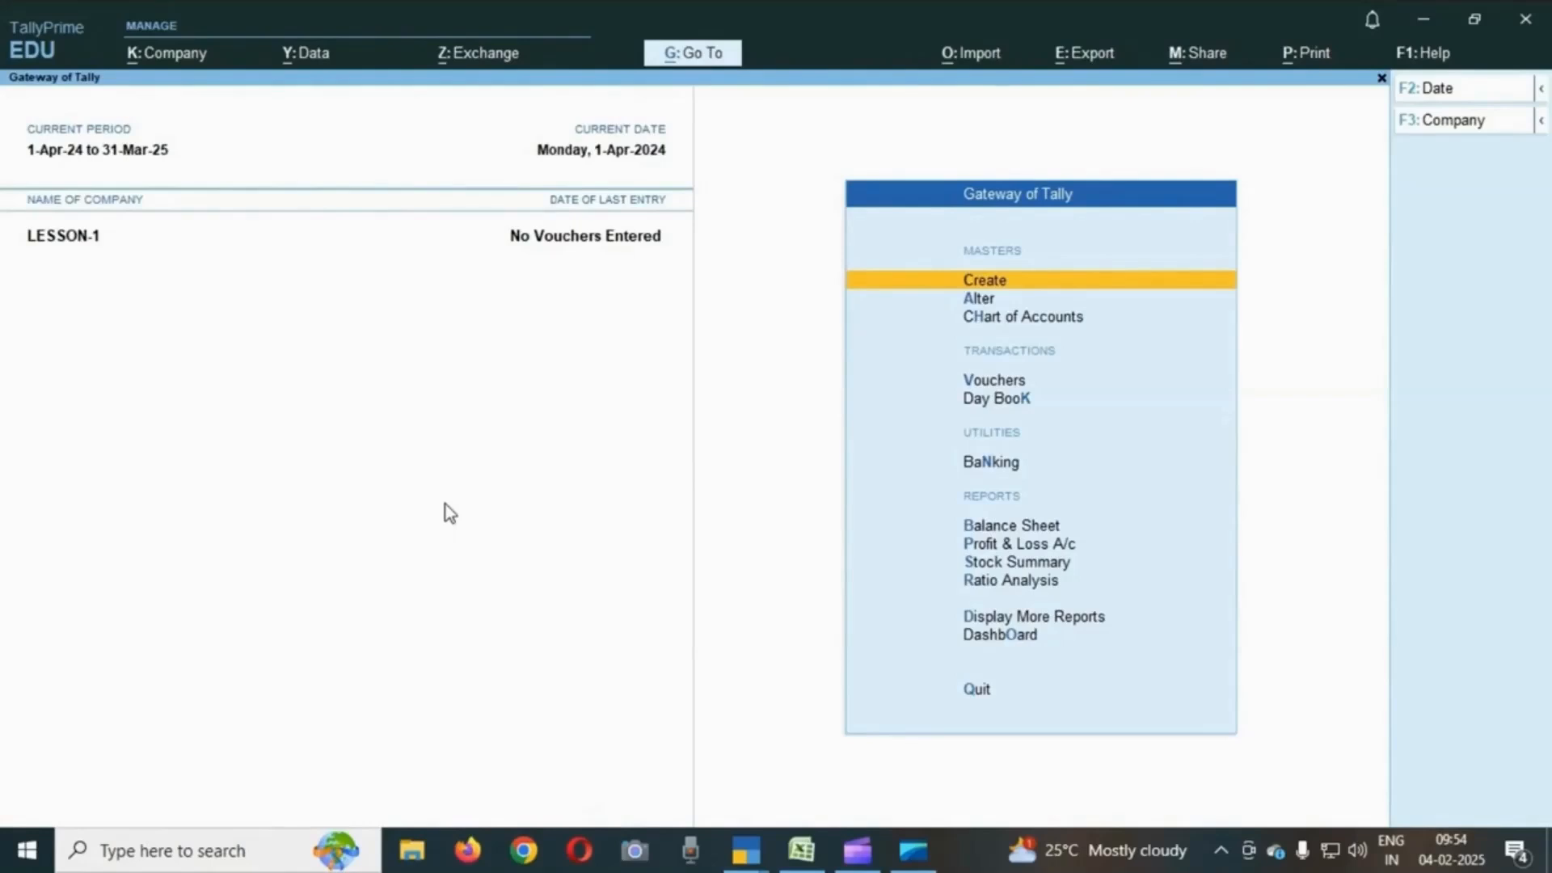
- Switch to the Excel workbook and review the Lesson 1 transaction list
left_click(810, 860)
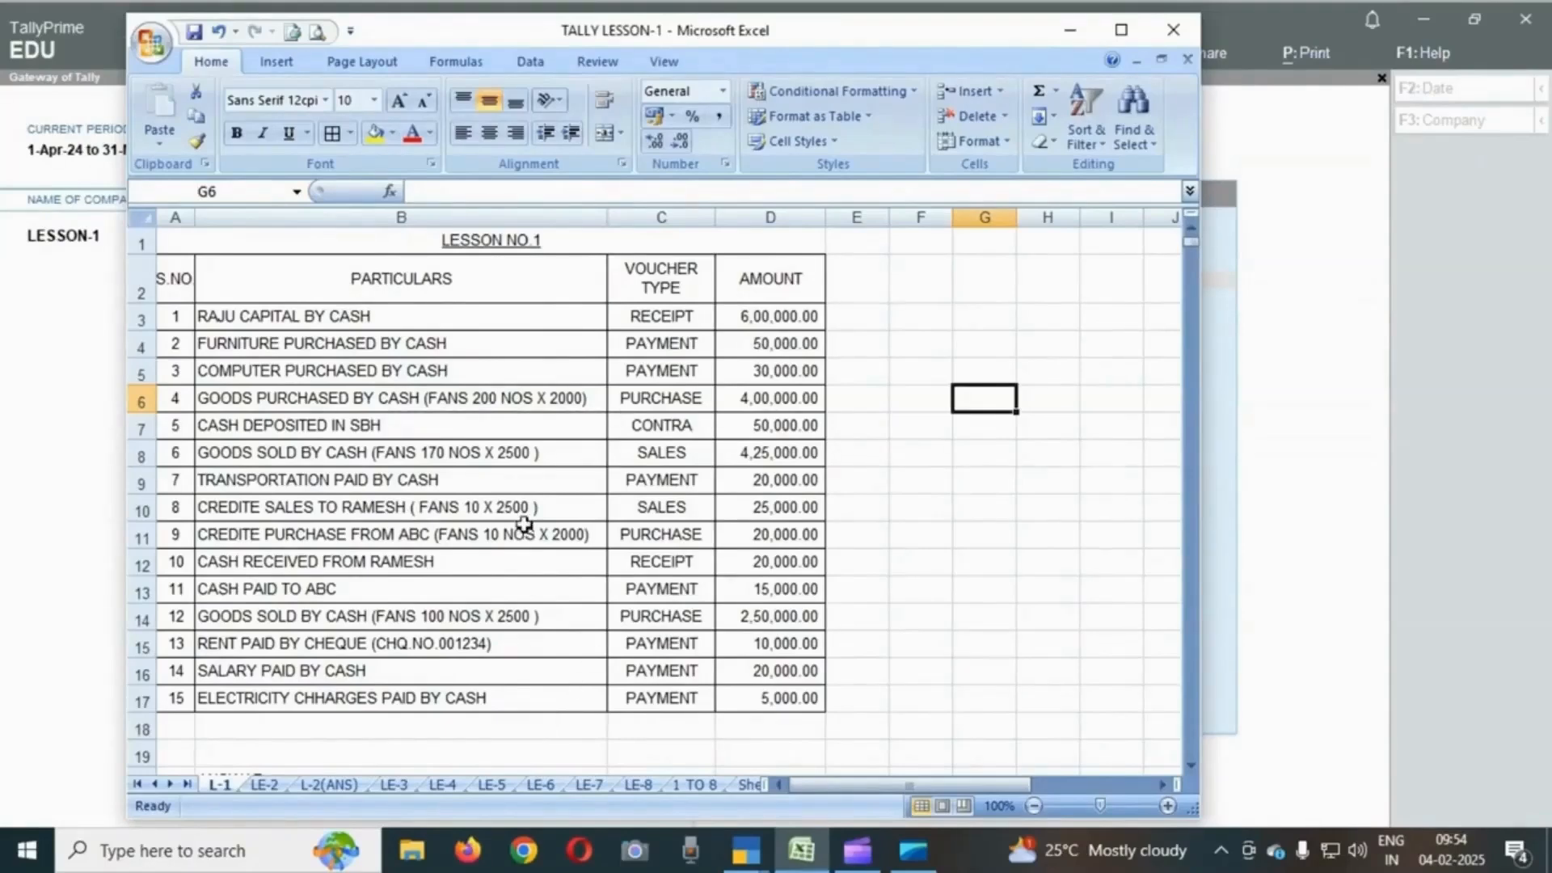
left_click(534, 287)
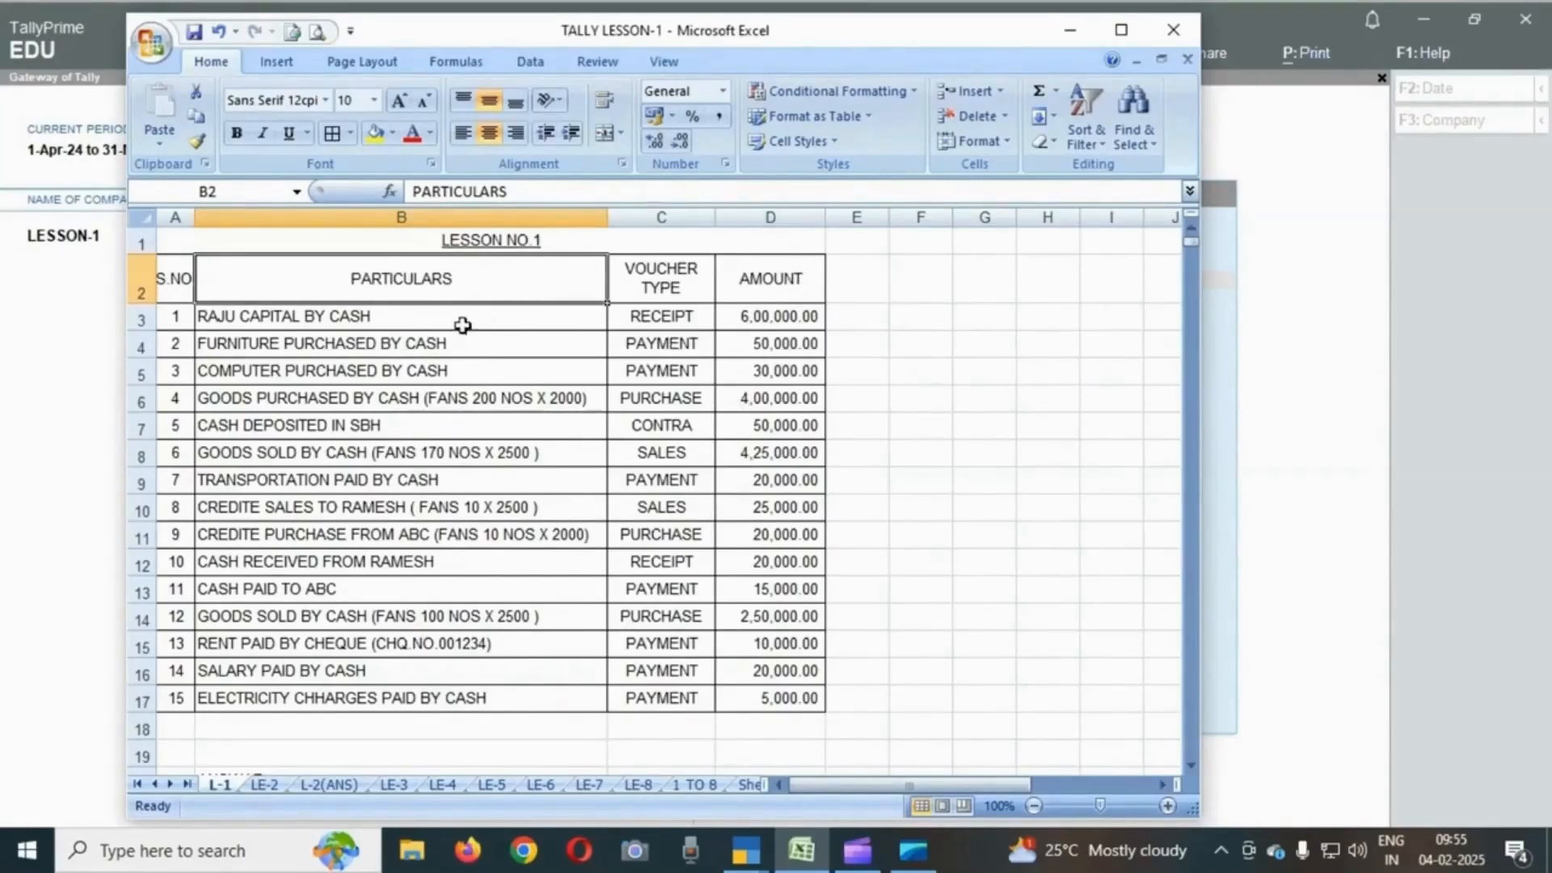
- Switch from the Excel exercise sheet back to the TallyPrime window
left_click(499, 314)
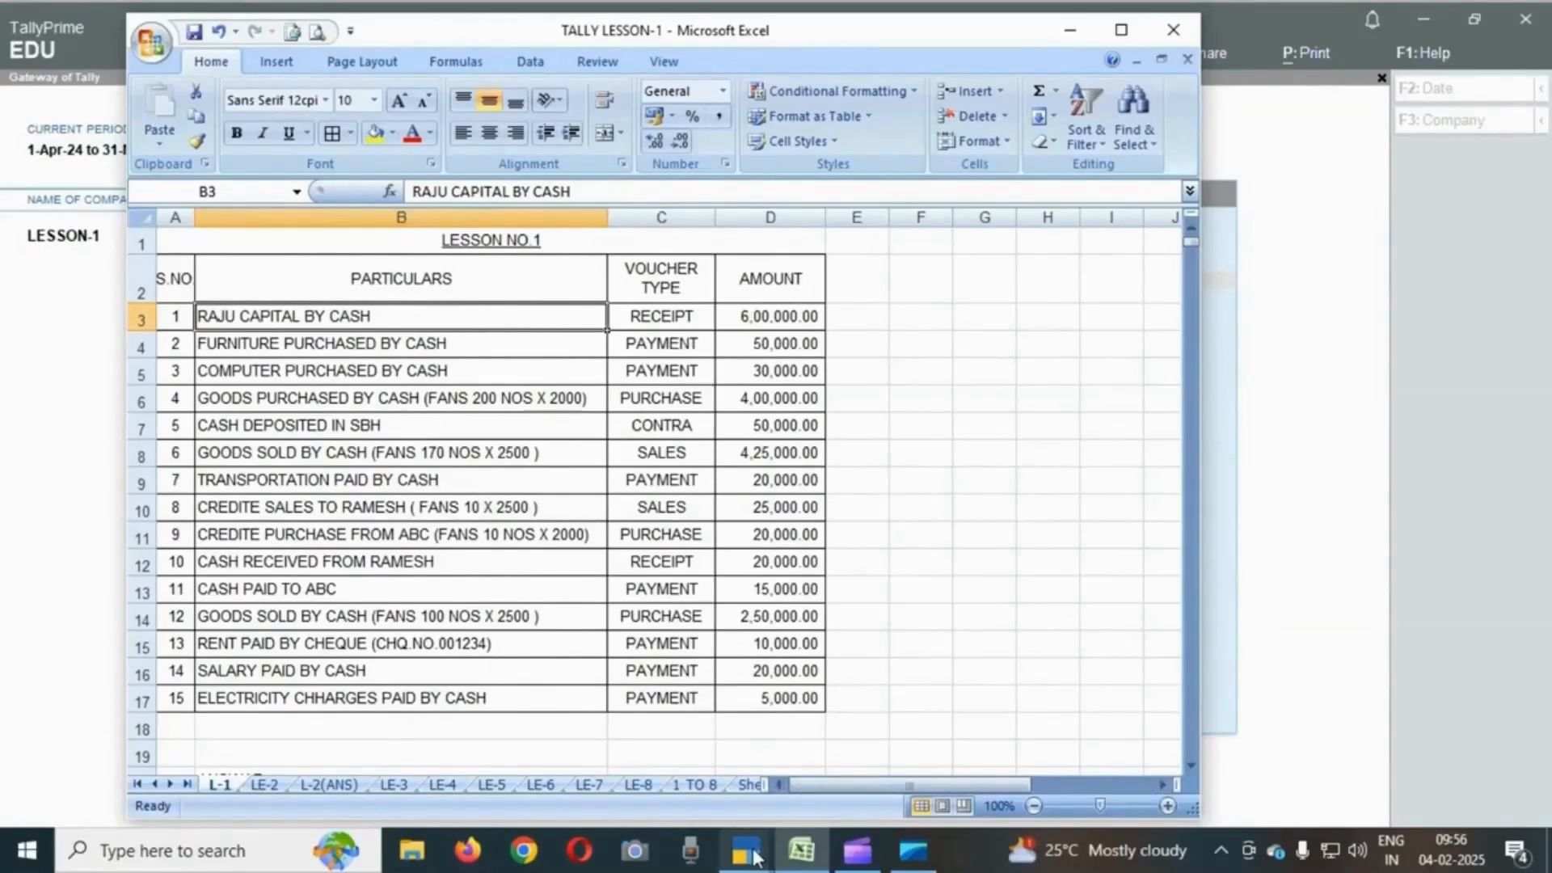
mouse_move(756, 857)
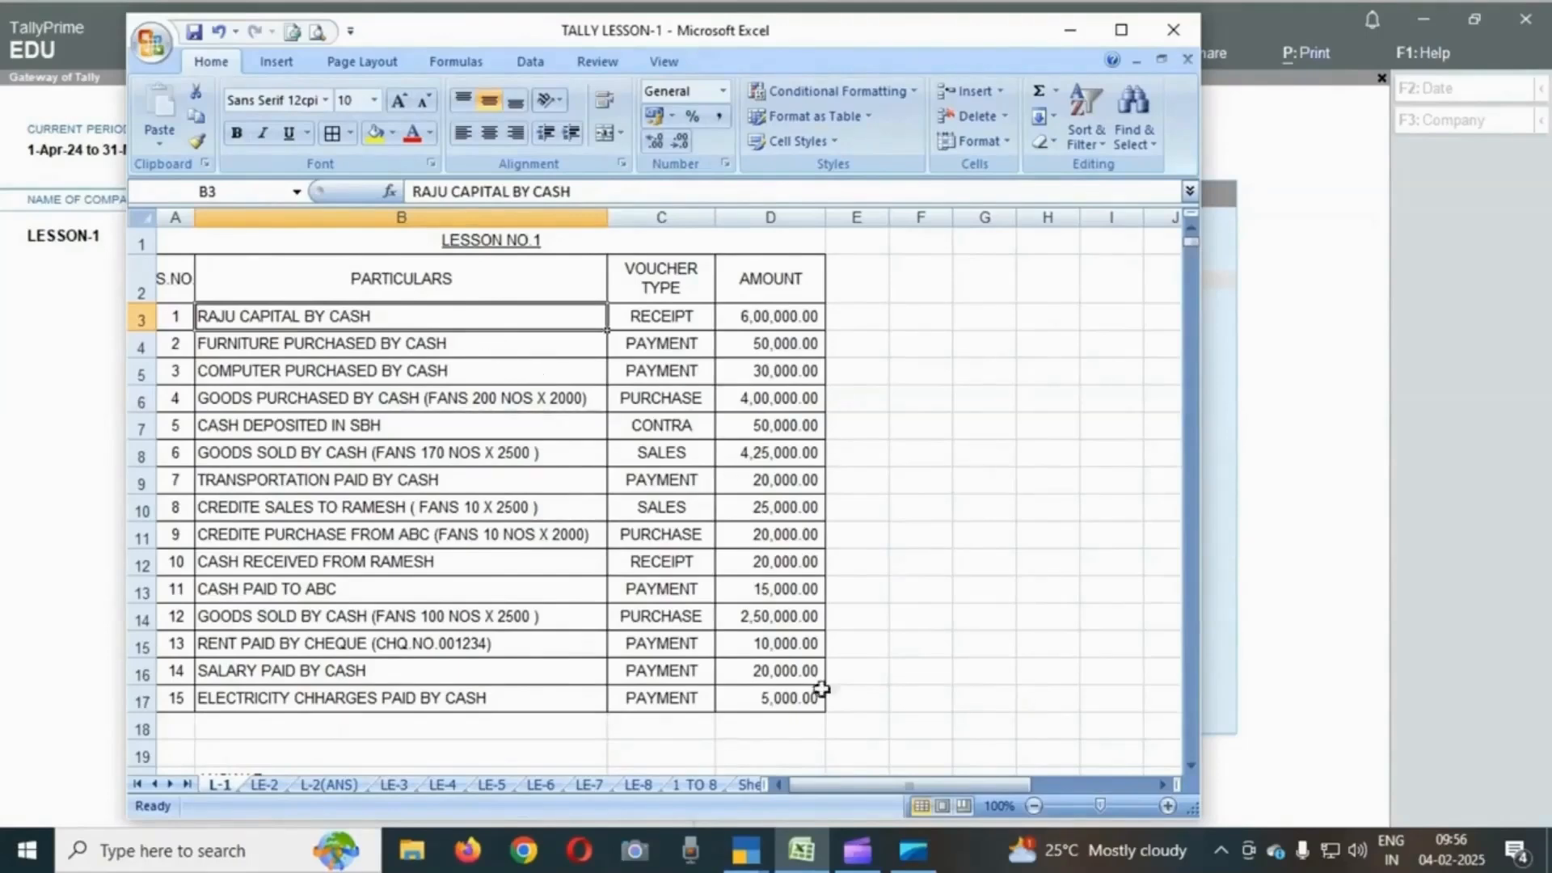
left_click(762, 855)
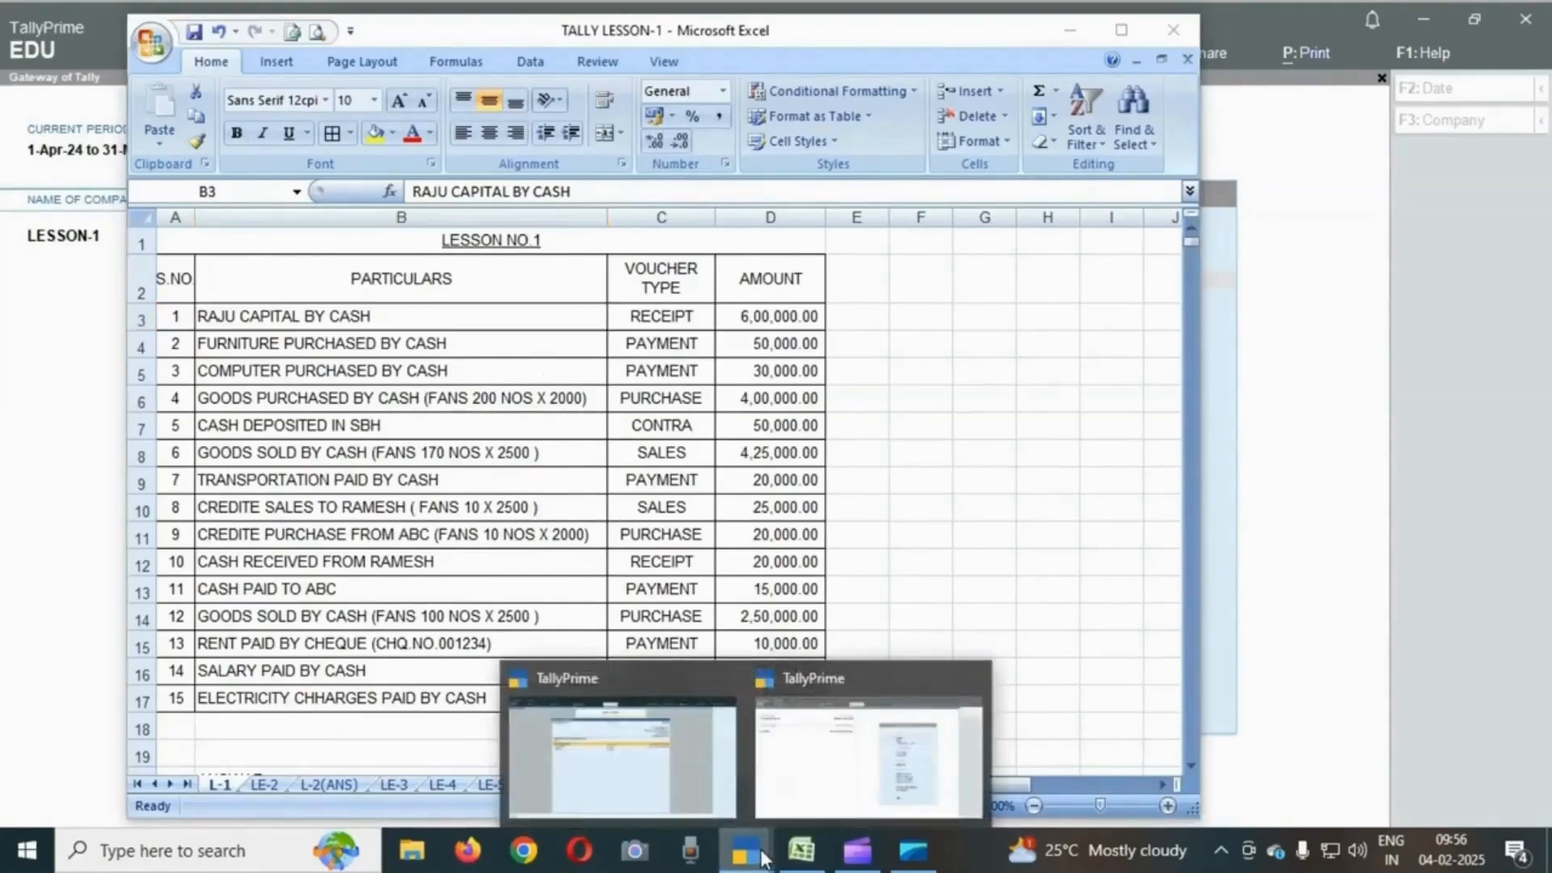
left_click(800, 748)
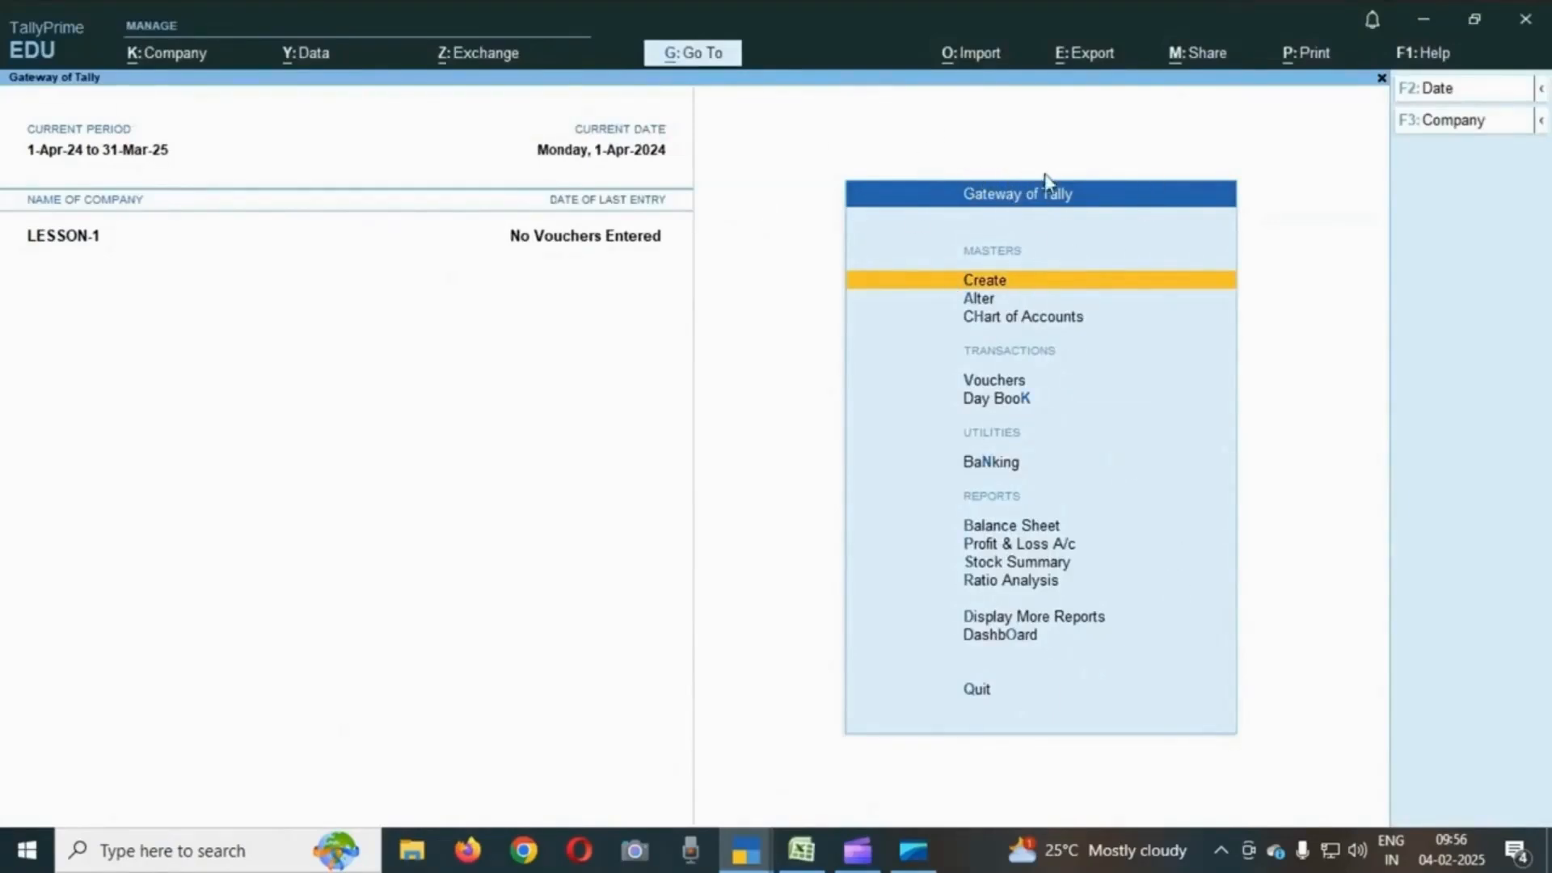
- Start creating a new ledger and name it RAJU CAPITAL
key("Down")
key("Up")
key("Return")
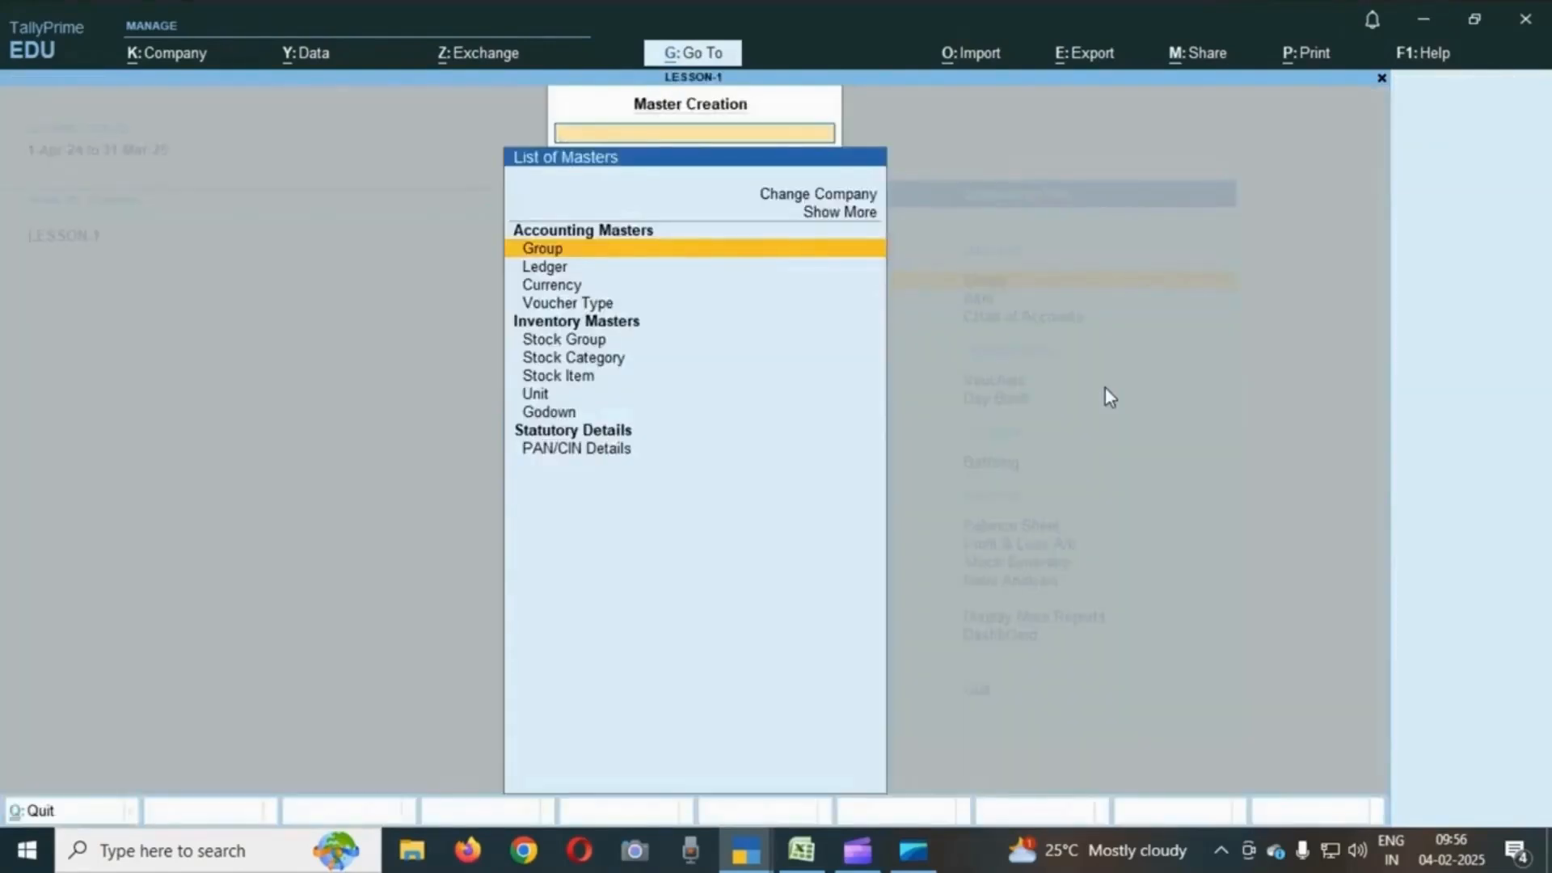
key("Down")
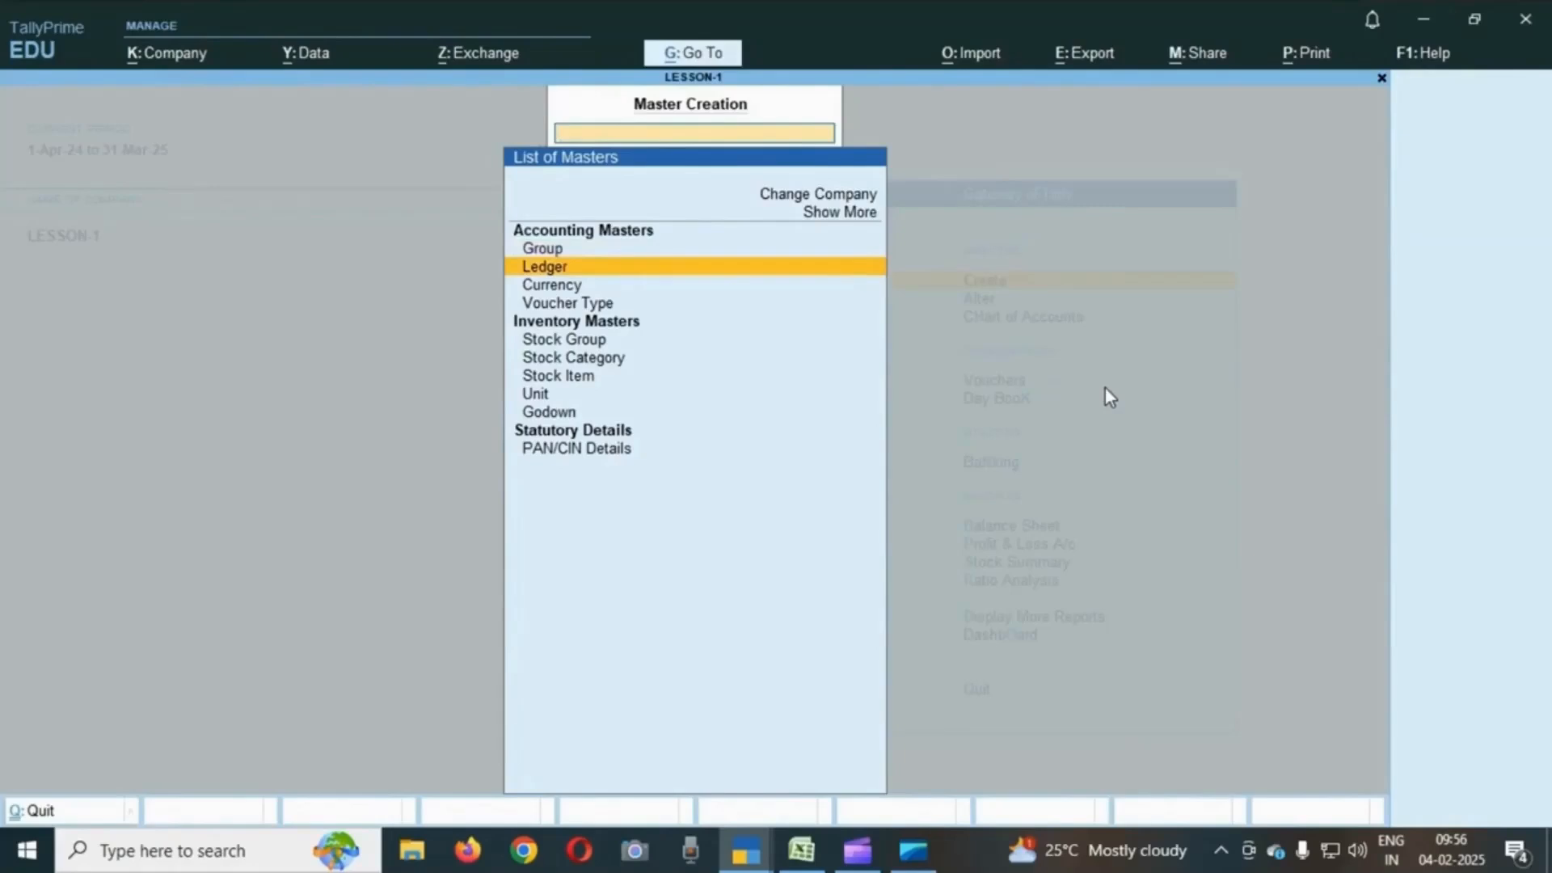
key("Return")
type("RAJU CAPITAL")
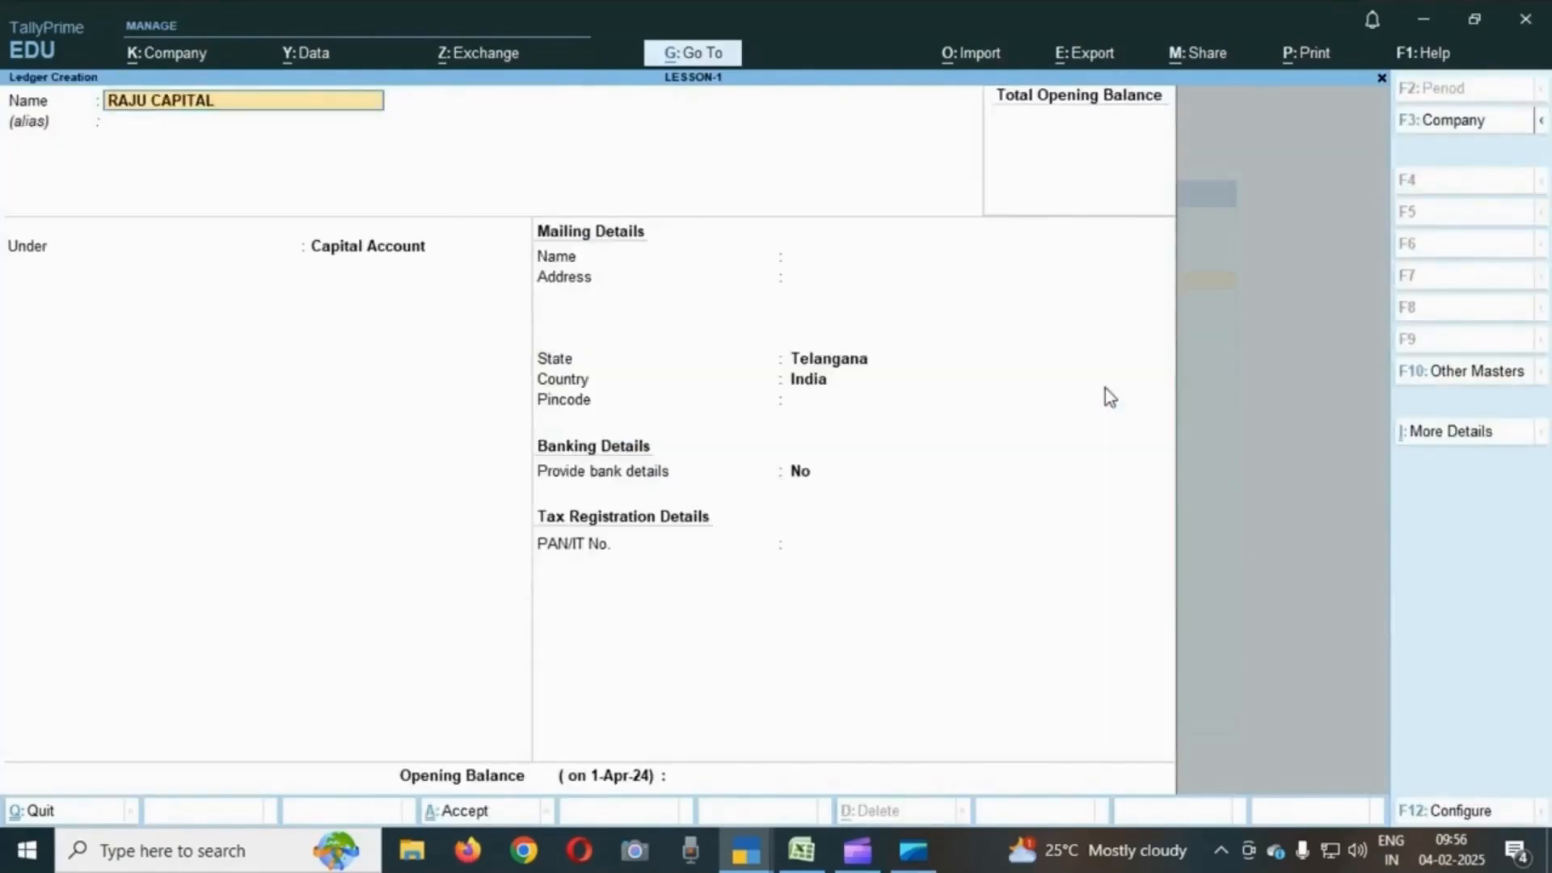
- Set the ledger's alias to RAJU, keep it under Capital Account with default details, and save it
key("Return")
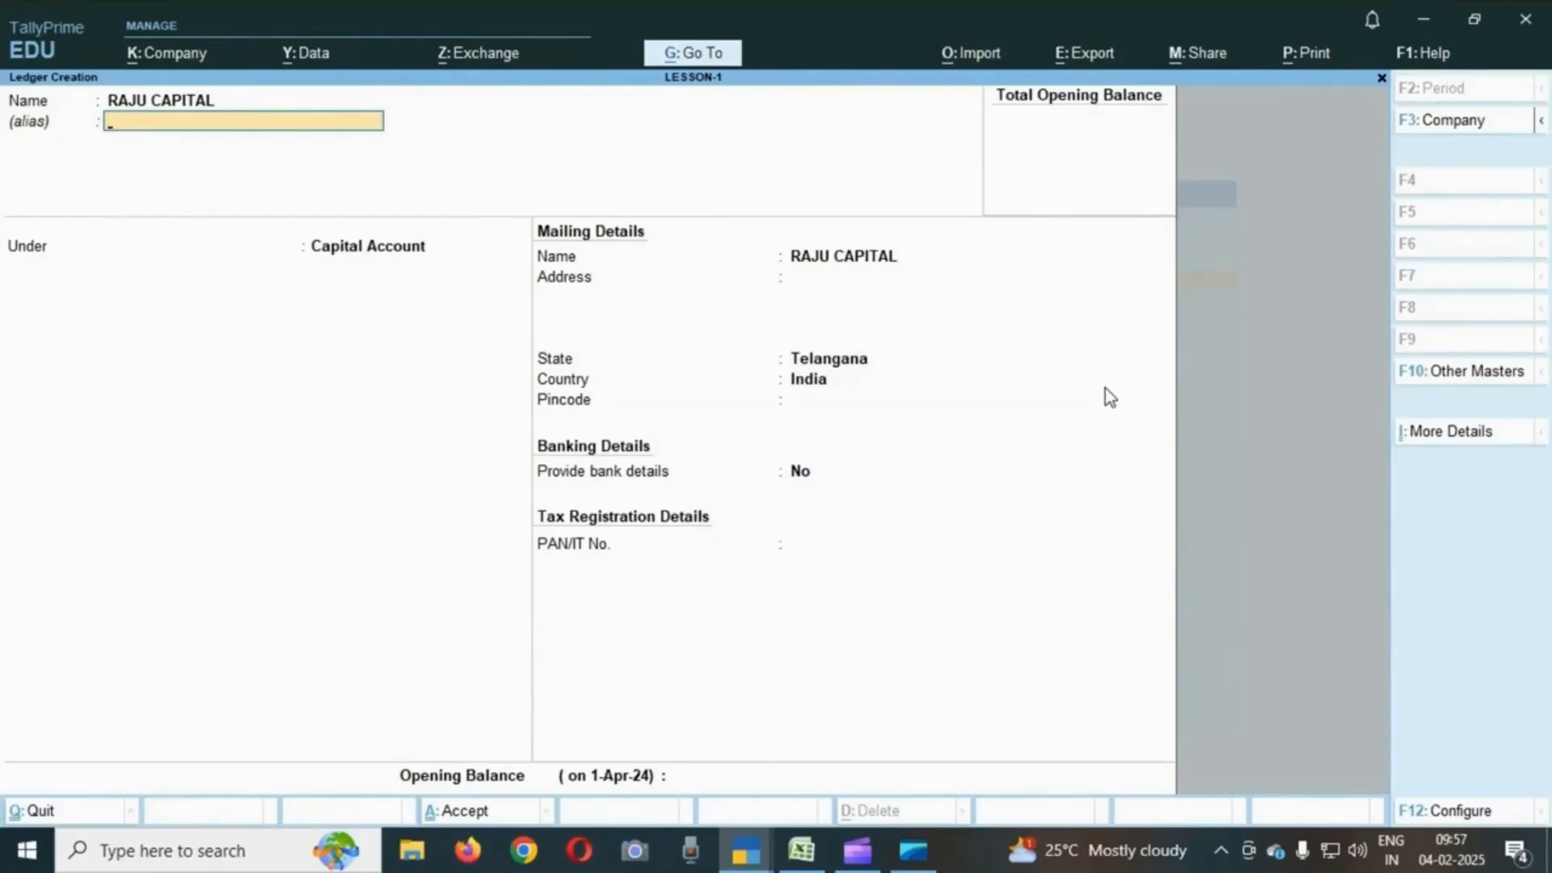
type("RAJU")
key("Return")
key("Return")
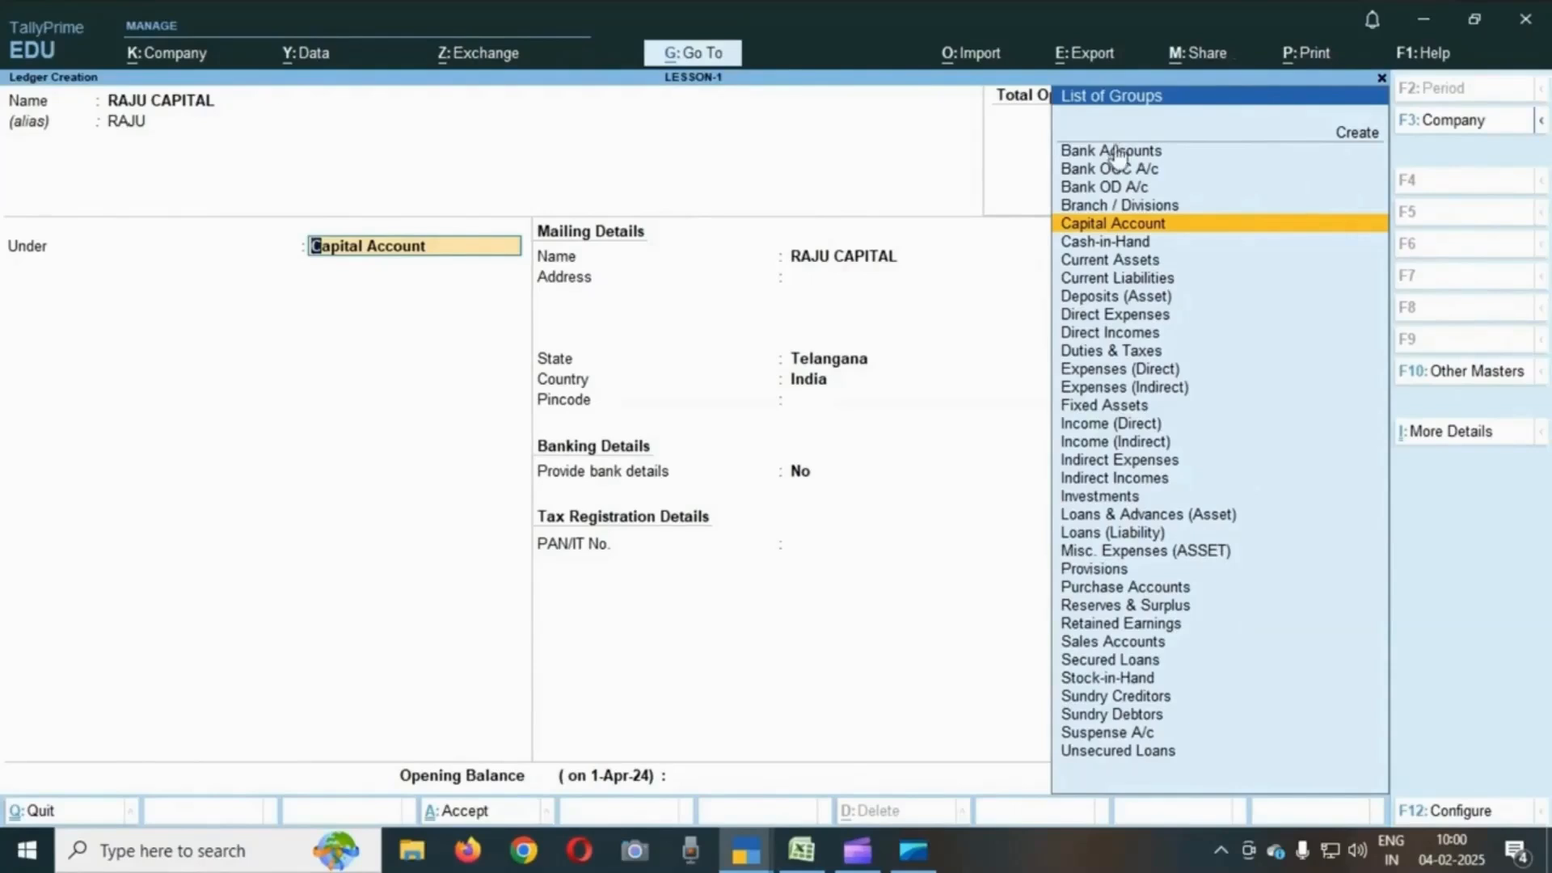
key("ctrl")
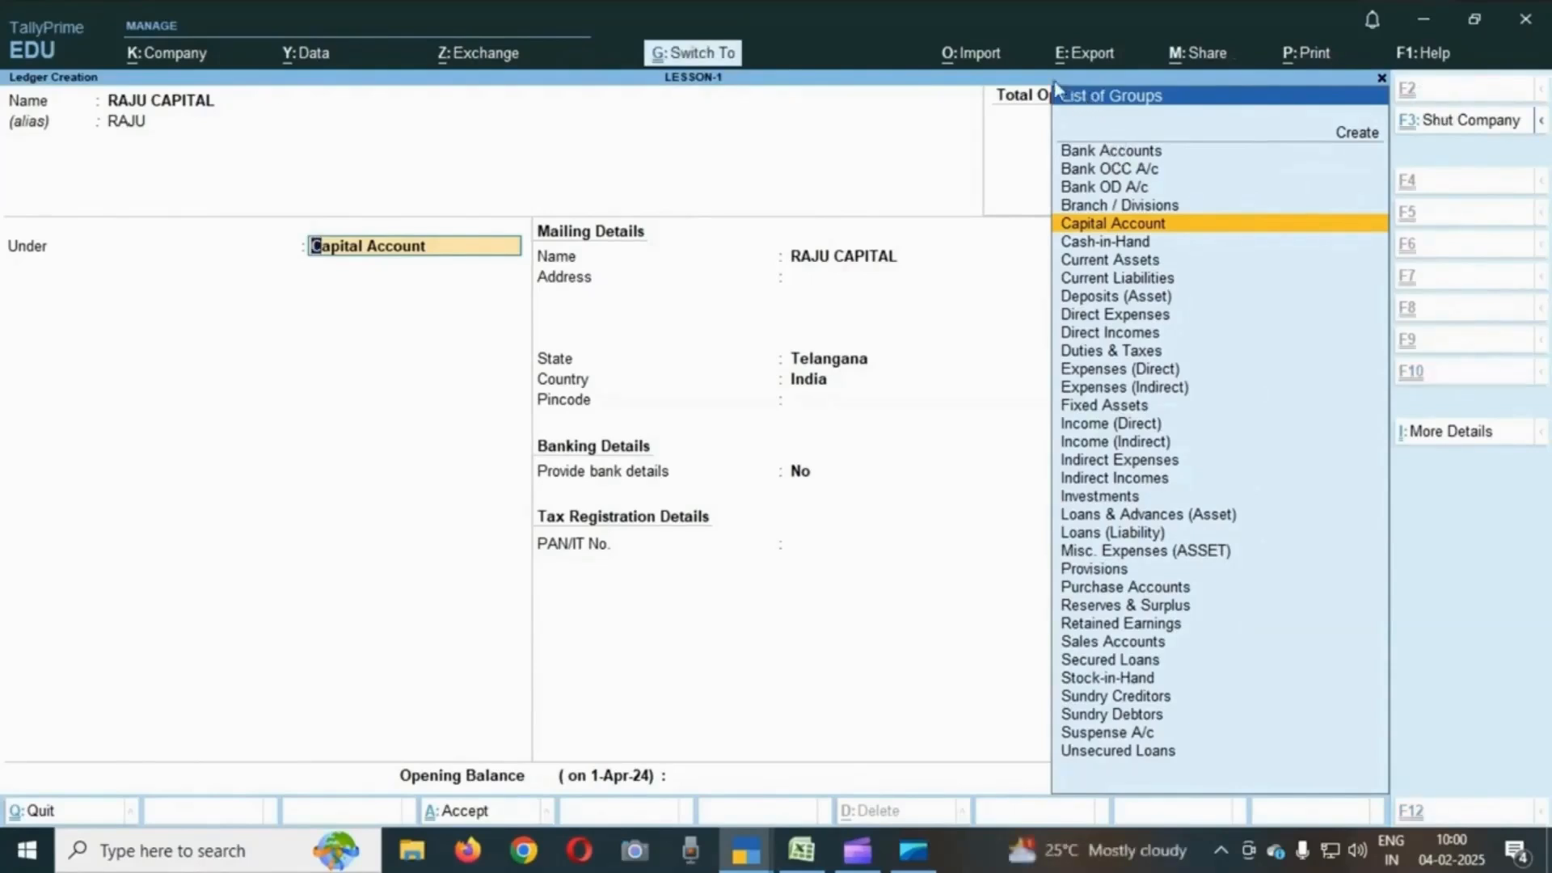
mouse_move(1035, 71)
left_mouse_down()
mouse_move(1275, 156)
mouse_move(1279, 778)
mouse_move(1316, 778)
left_mouse_up()
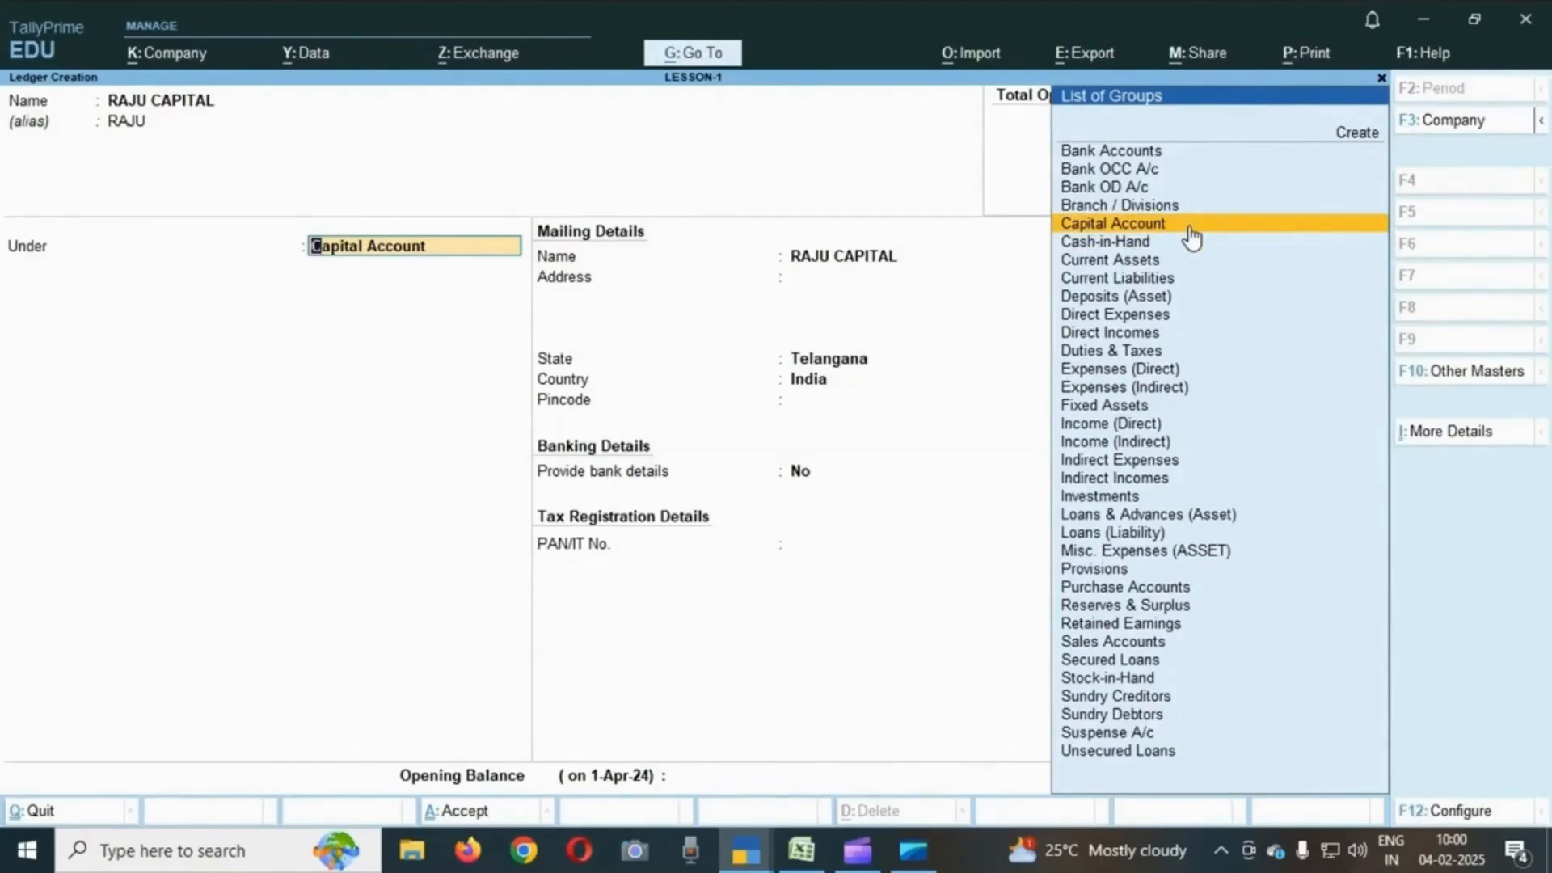
key("Return")
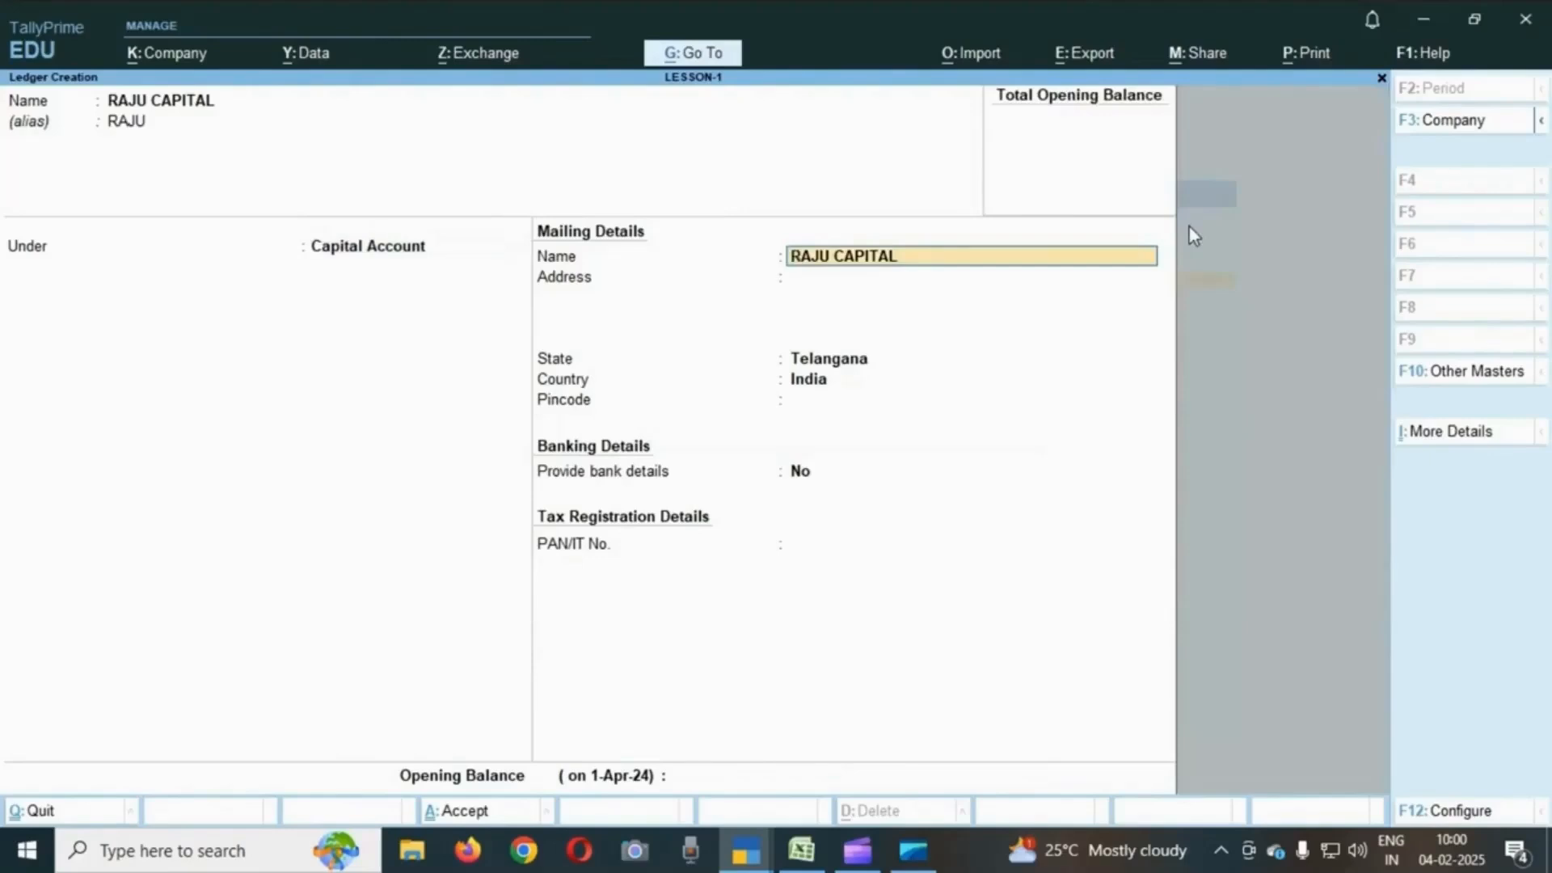
key("Return")
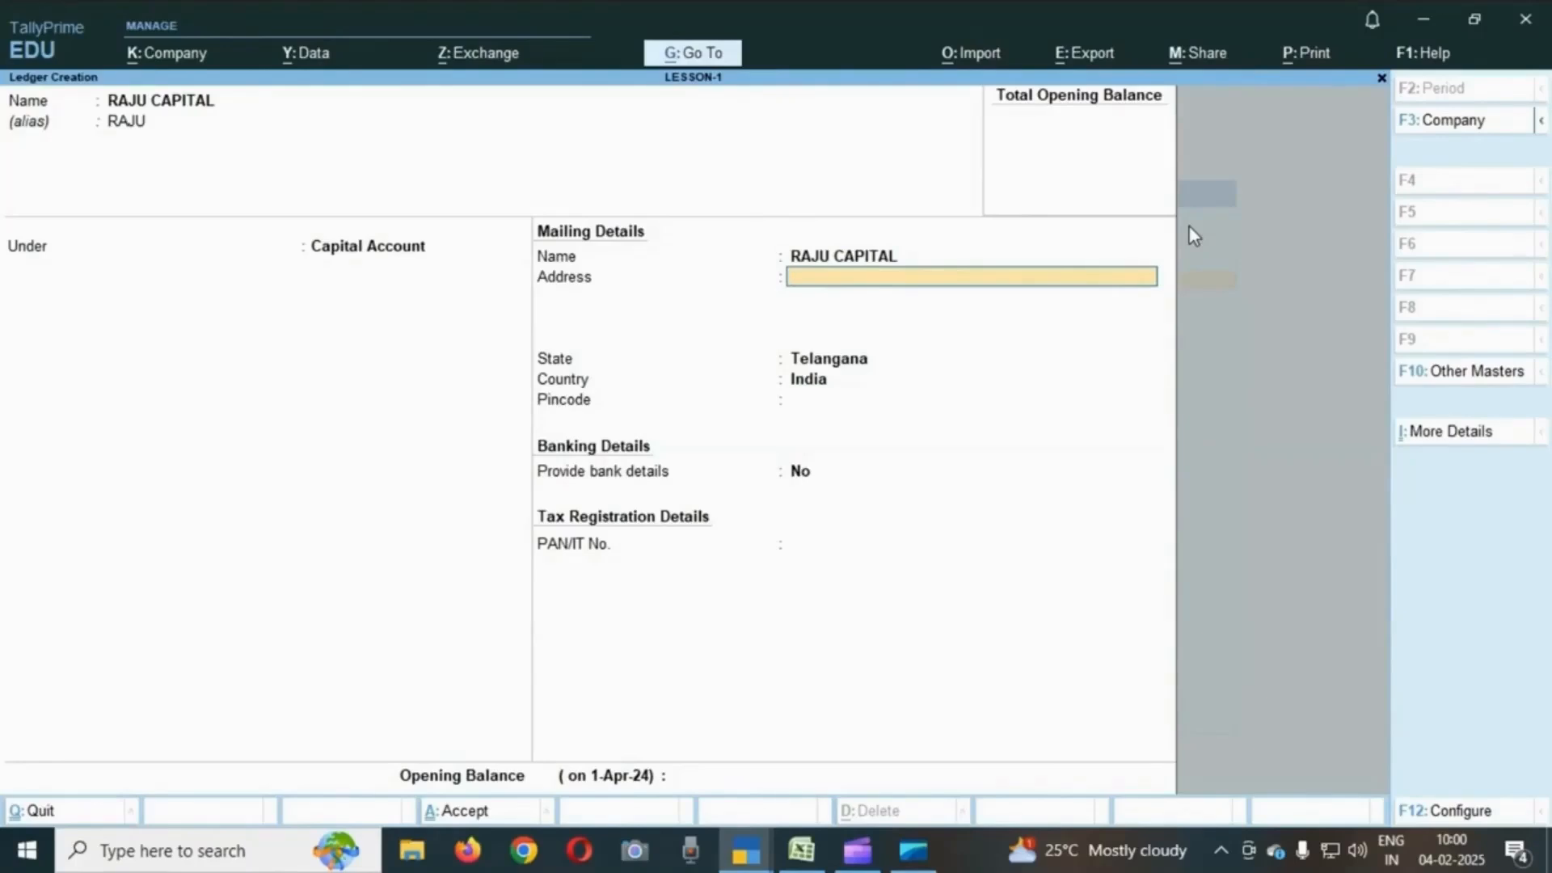
key("Return")
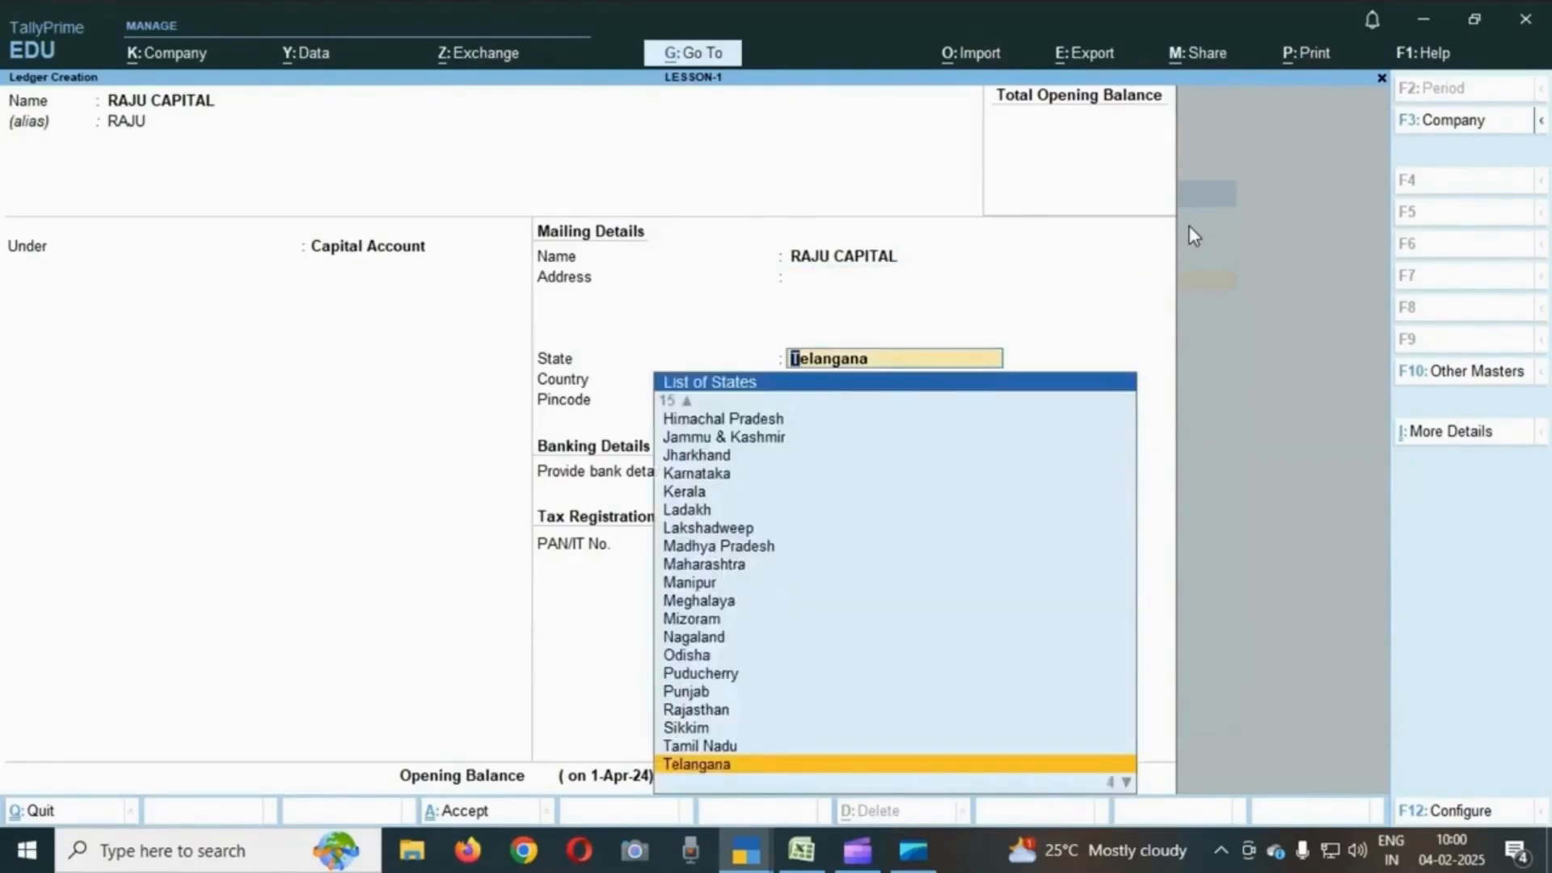
key("Return")
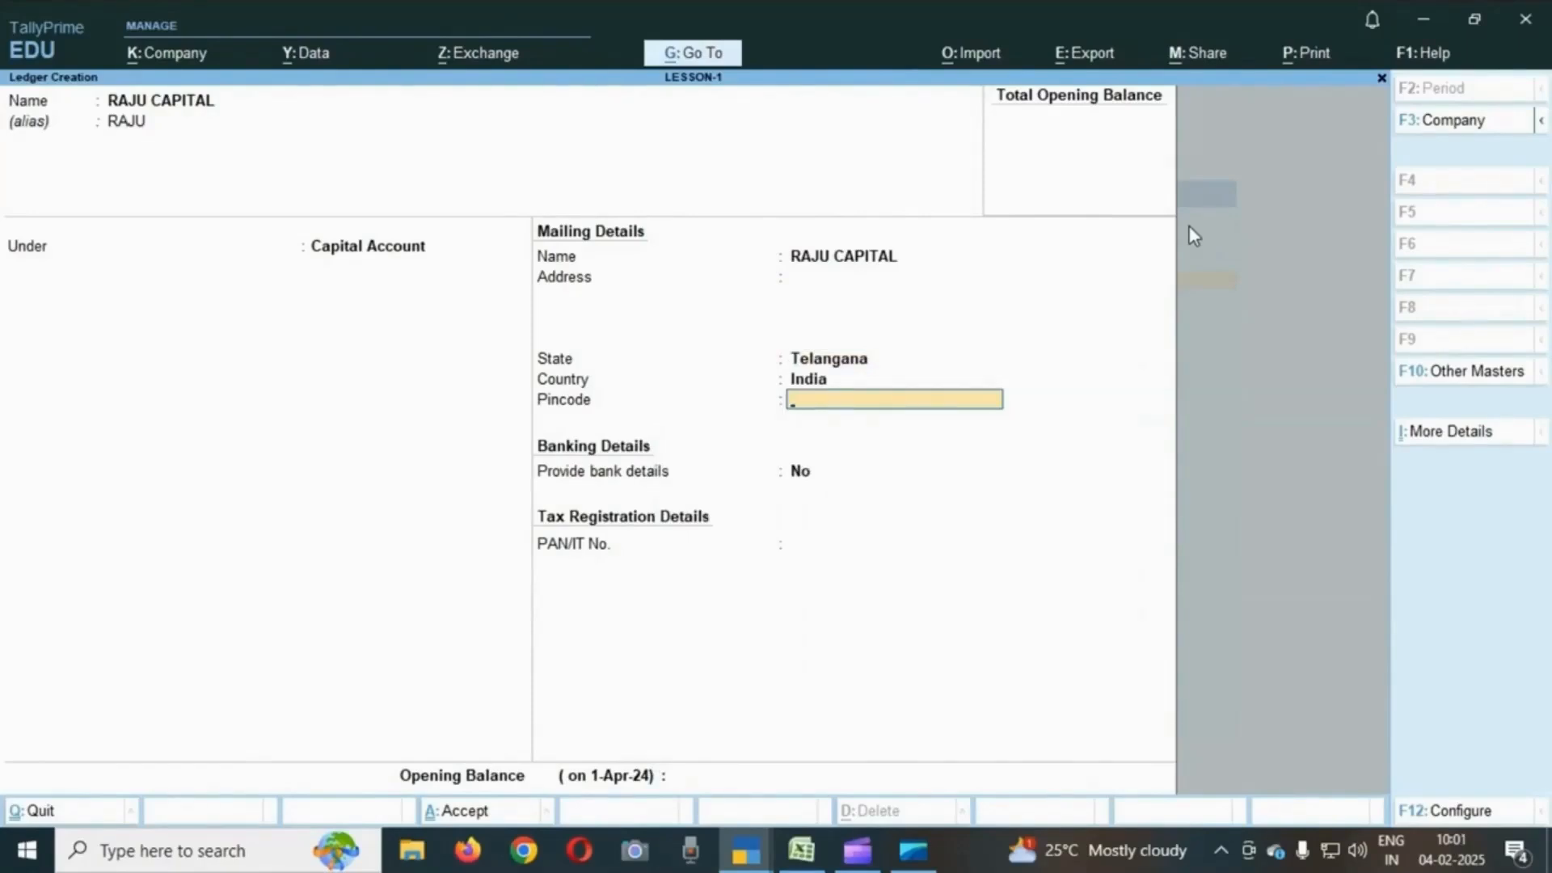
key("Return")
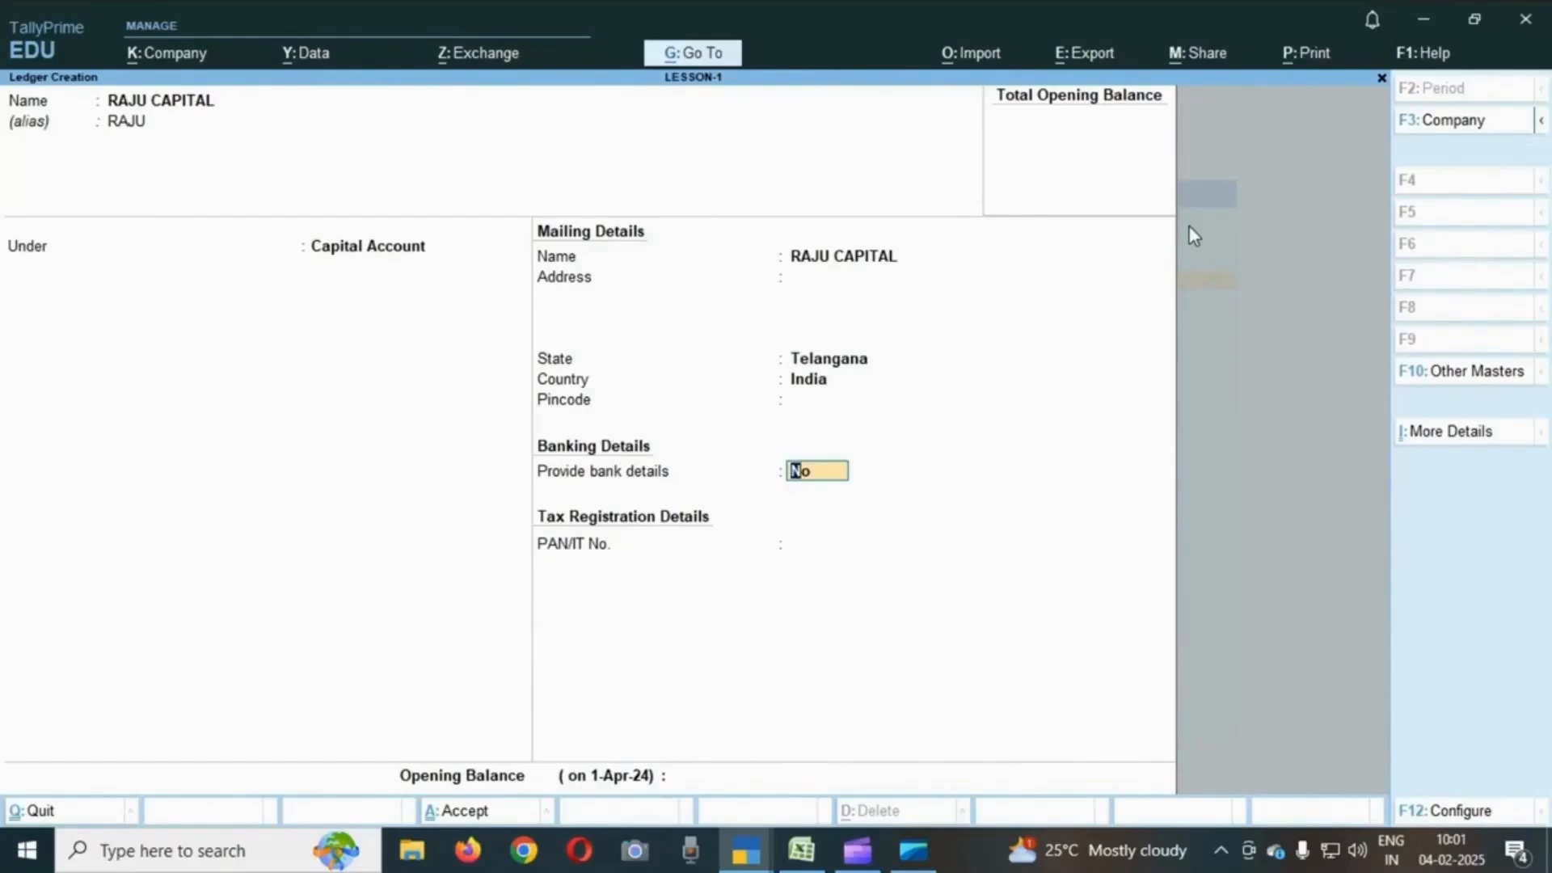
key("Return")
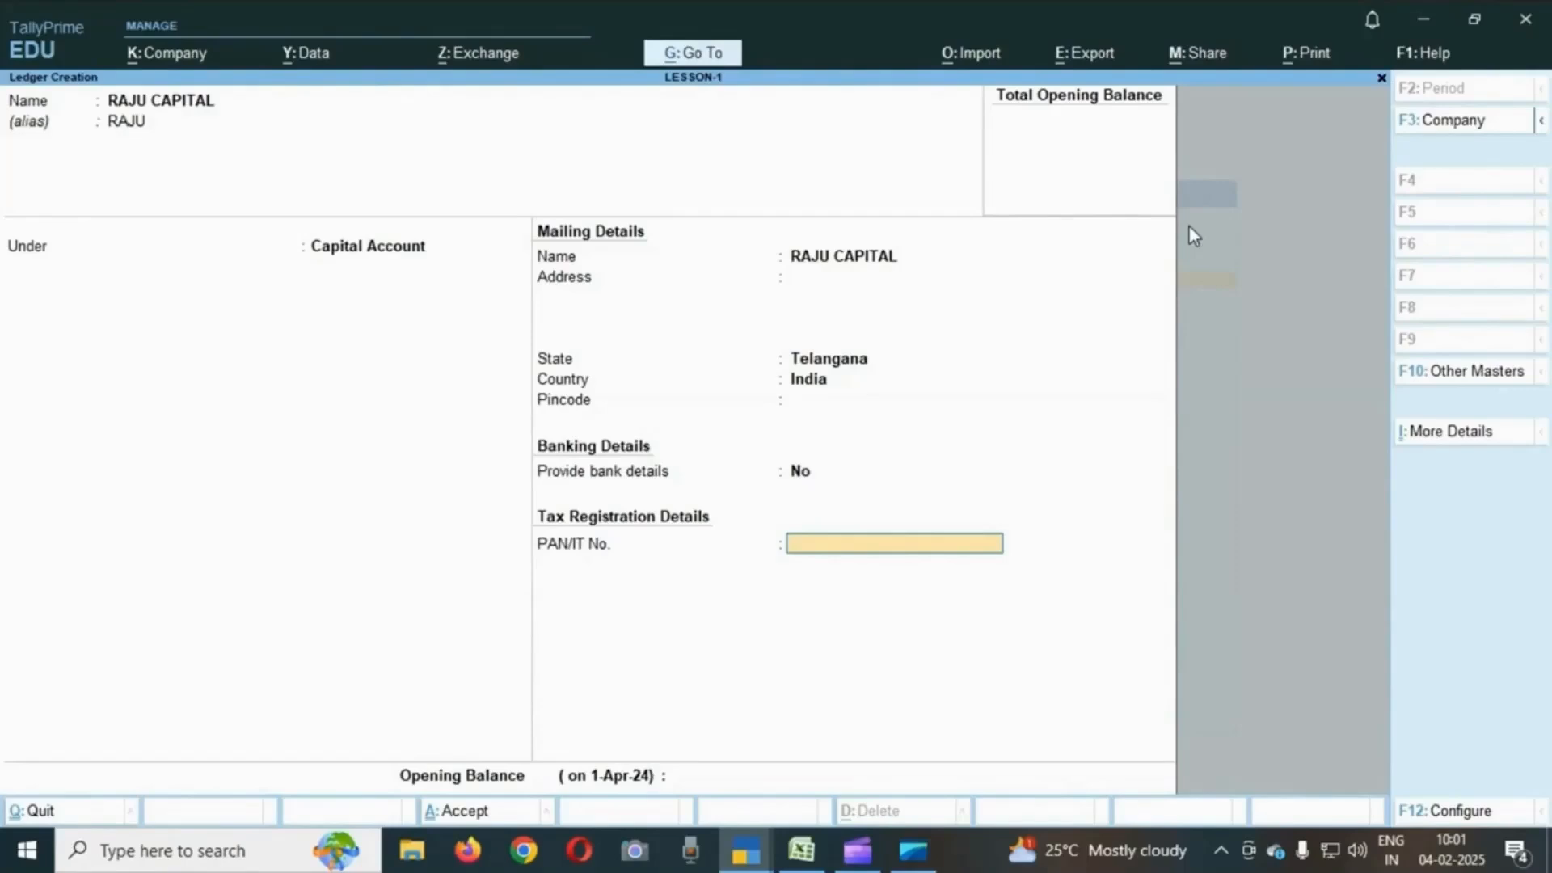
key("Return")
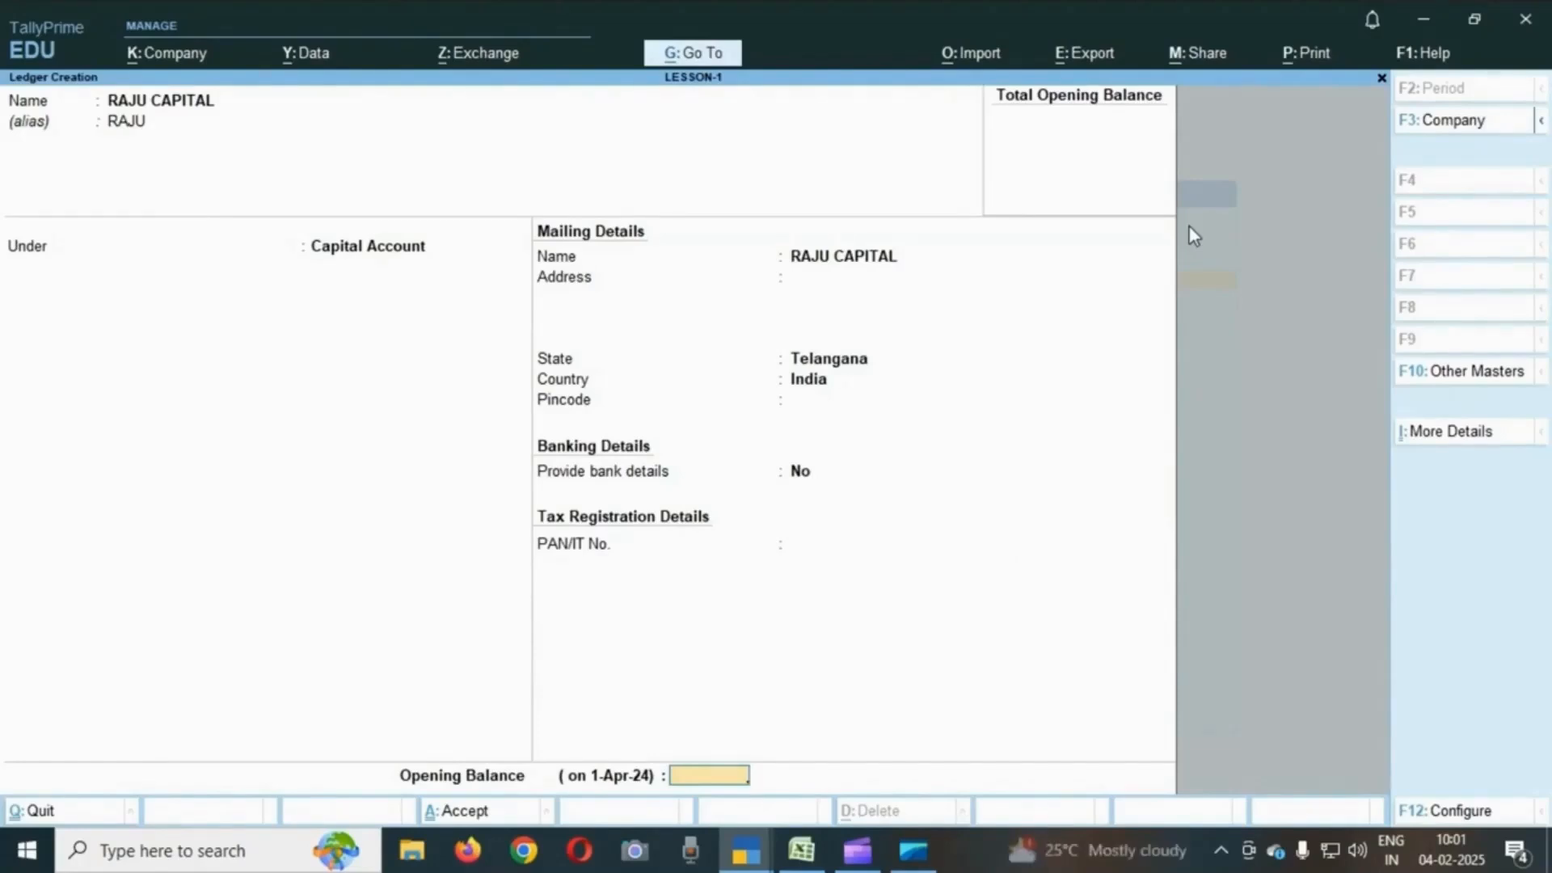
key("Return")
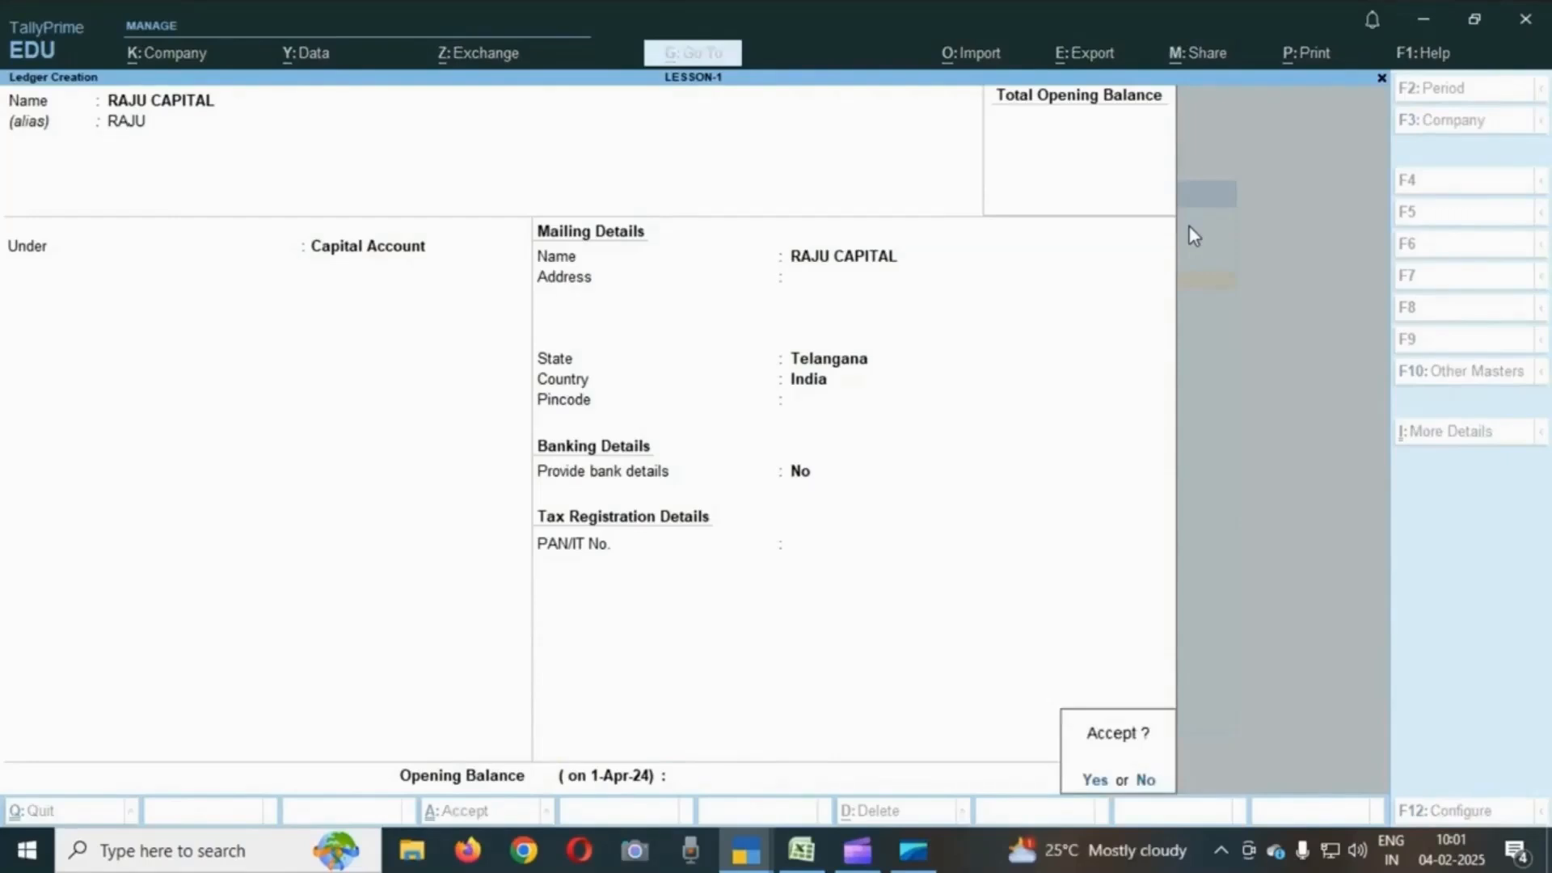
key("y")
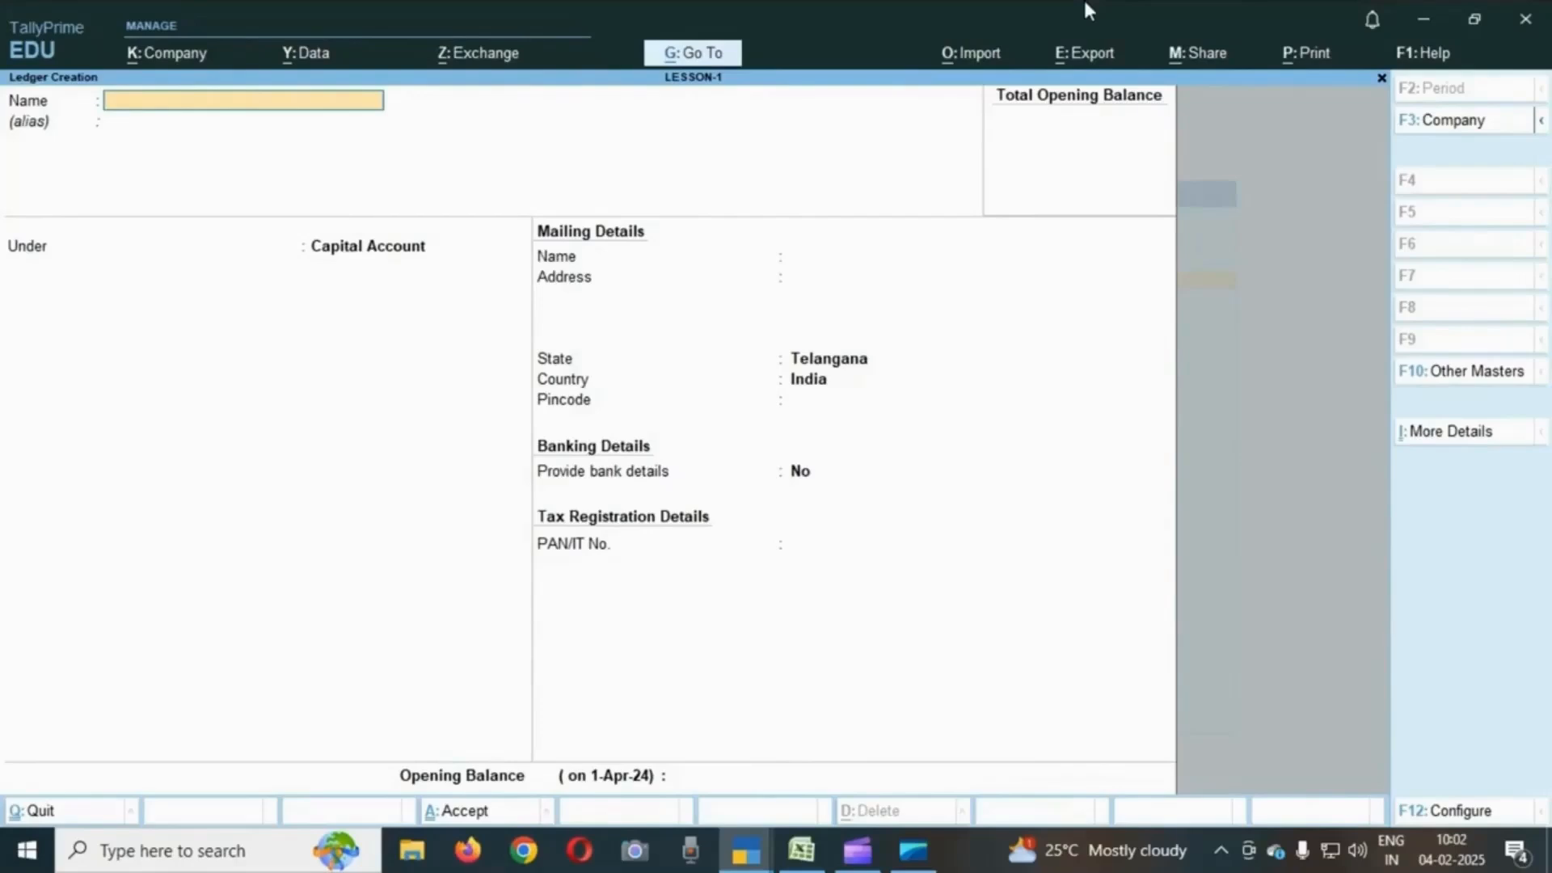
- Leave ledger creation and open the list of ledgers for alteration
key("Escape")
key("y")
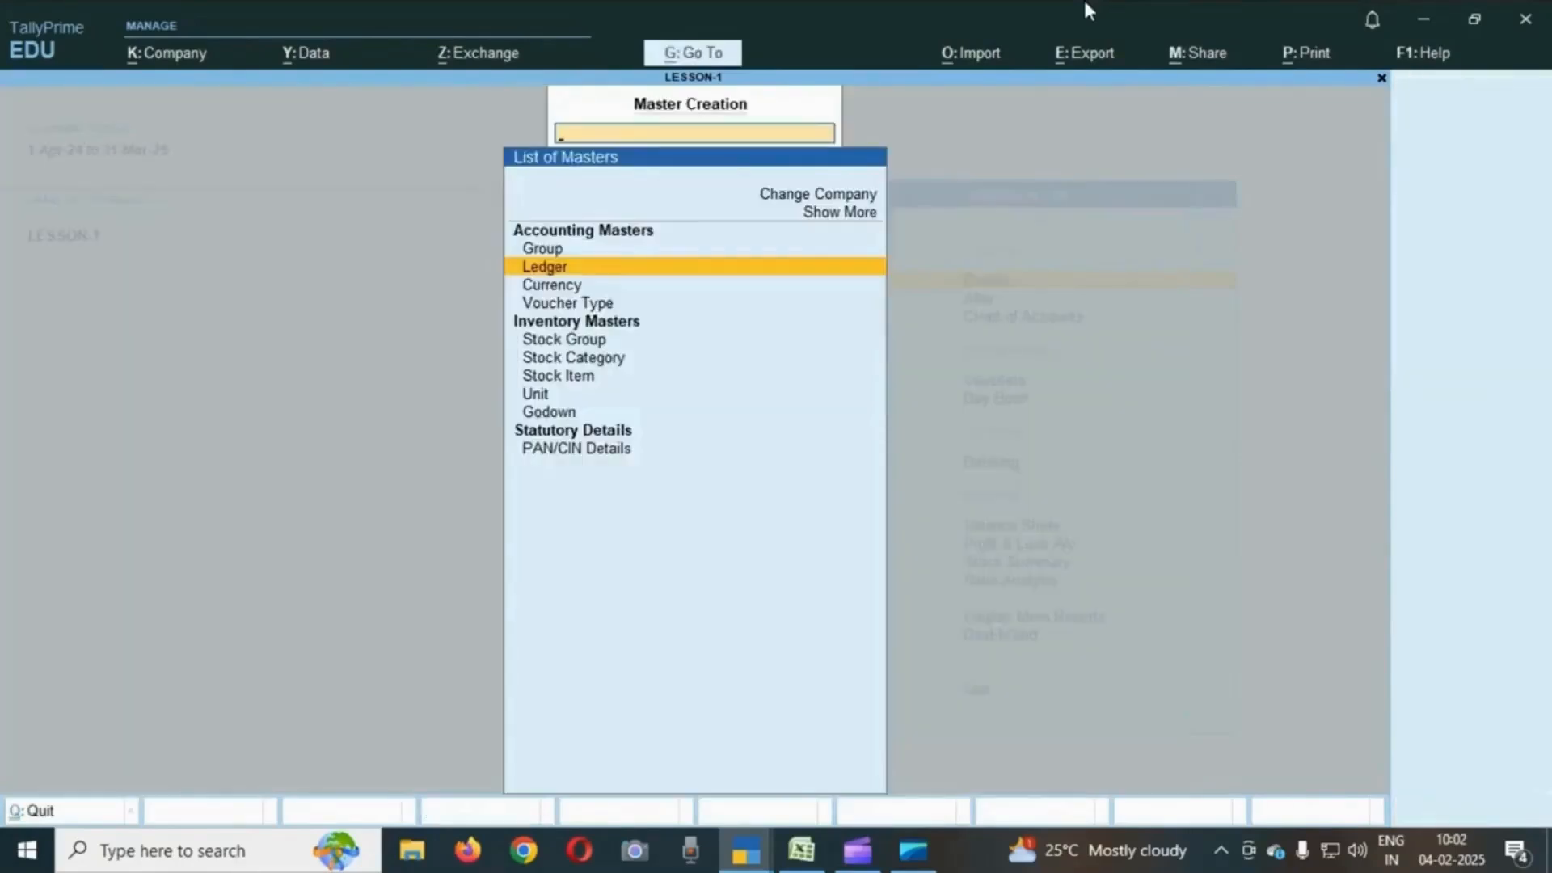
key("Escape")
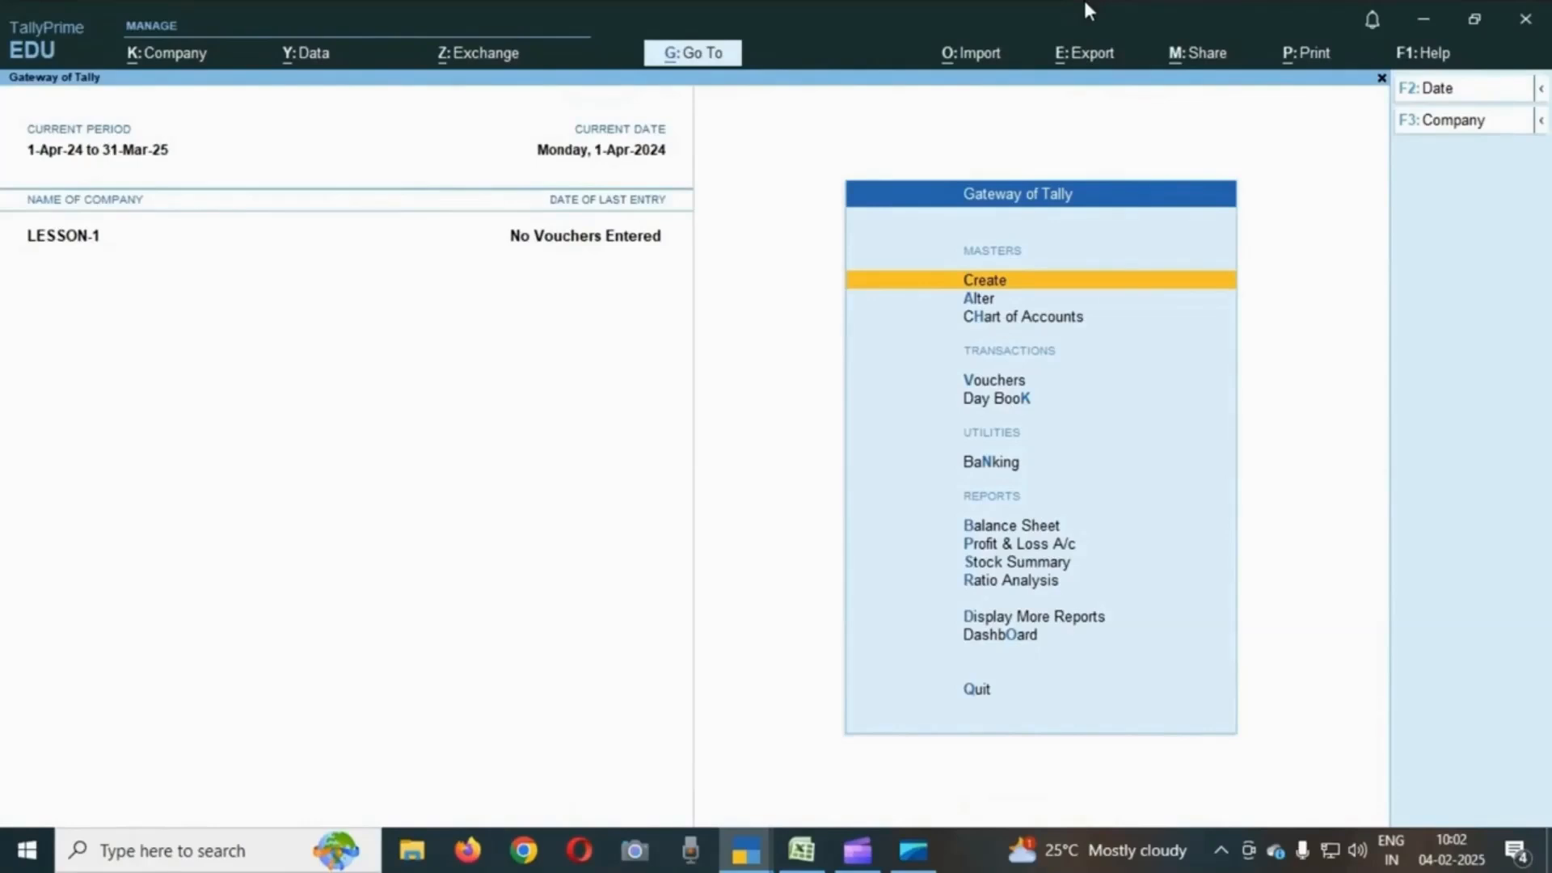
key("Down")
key("Return")
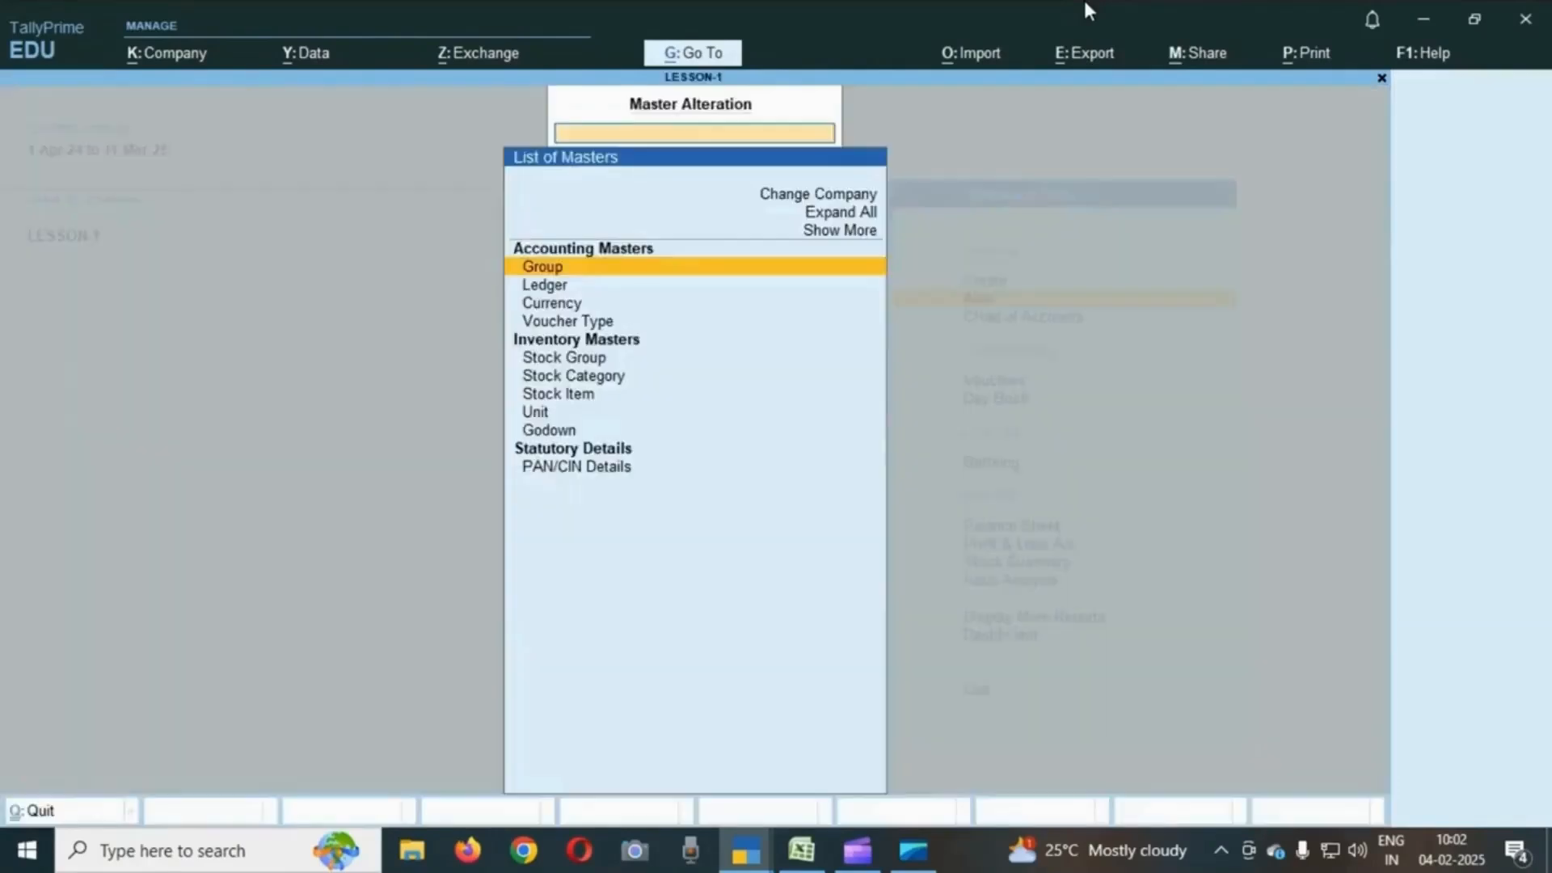
key("Down")
key("Return")
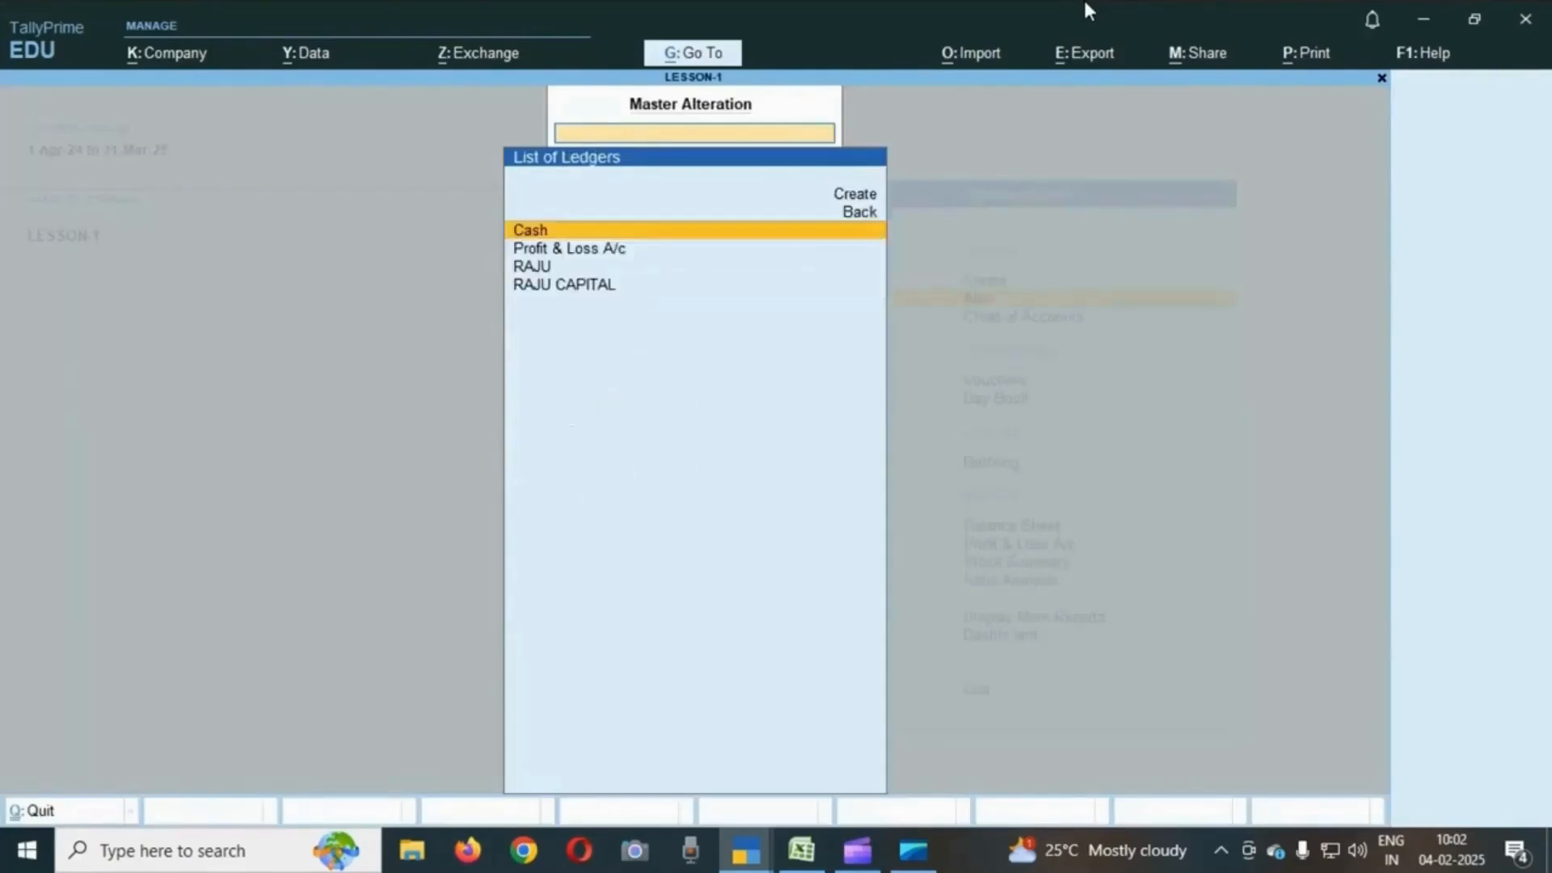
- Browse the ledgers listed for alteration
key("Down")
key("Down")
key("Down")
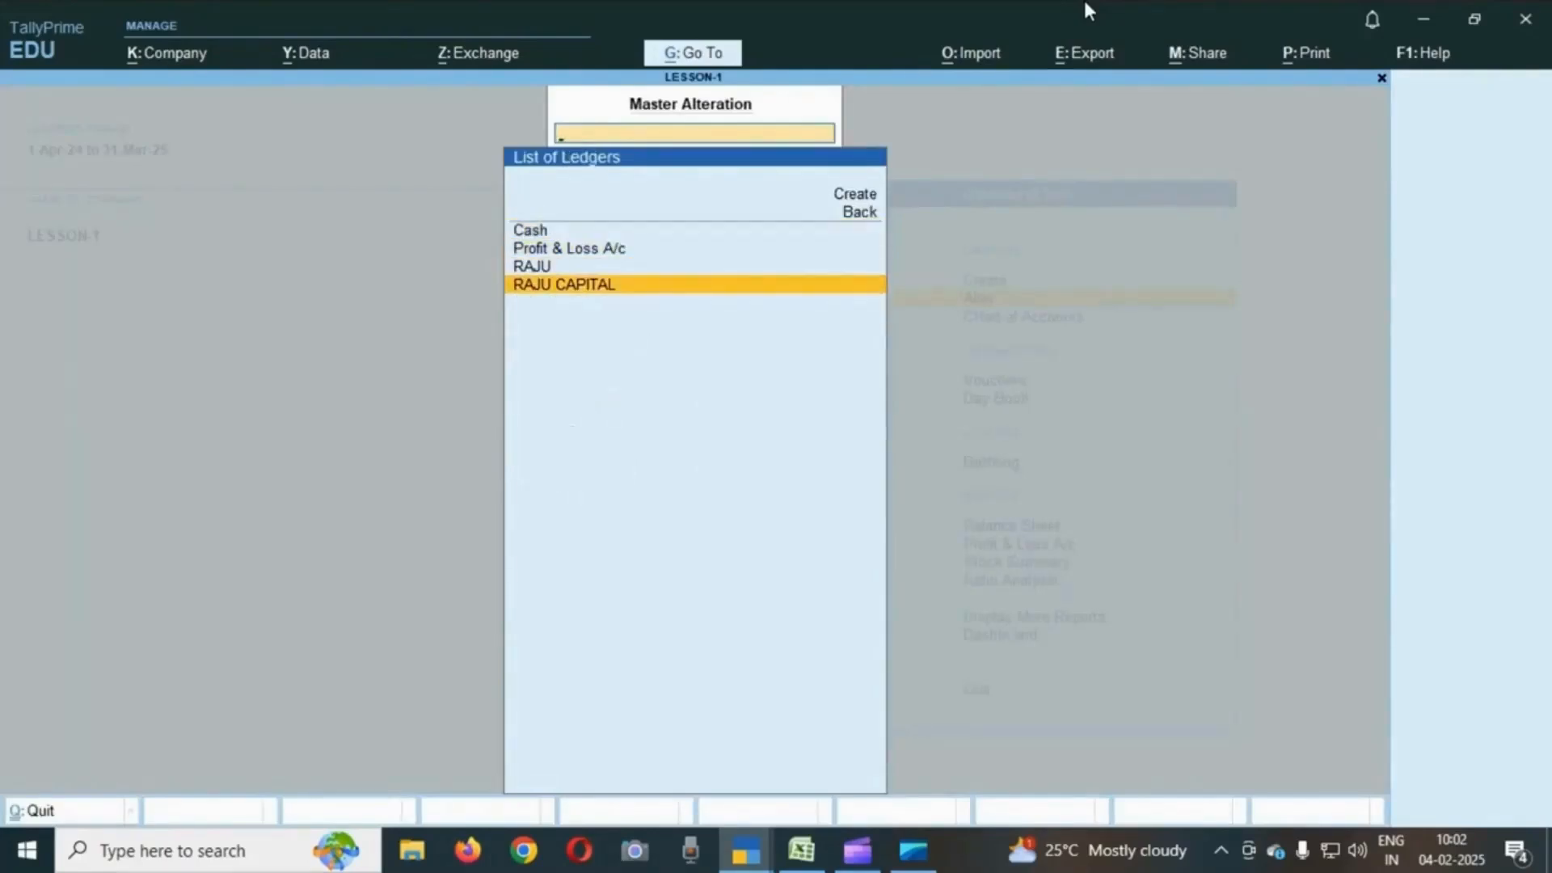
key("Up")
key("Down")
key("Up")
key("Down")
key("Up")
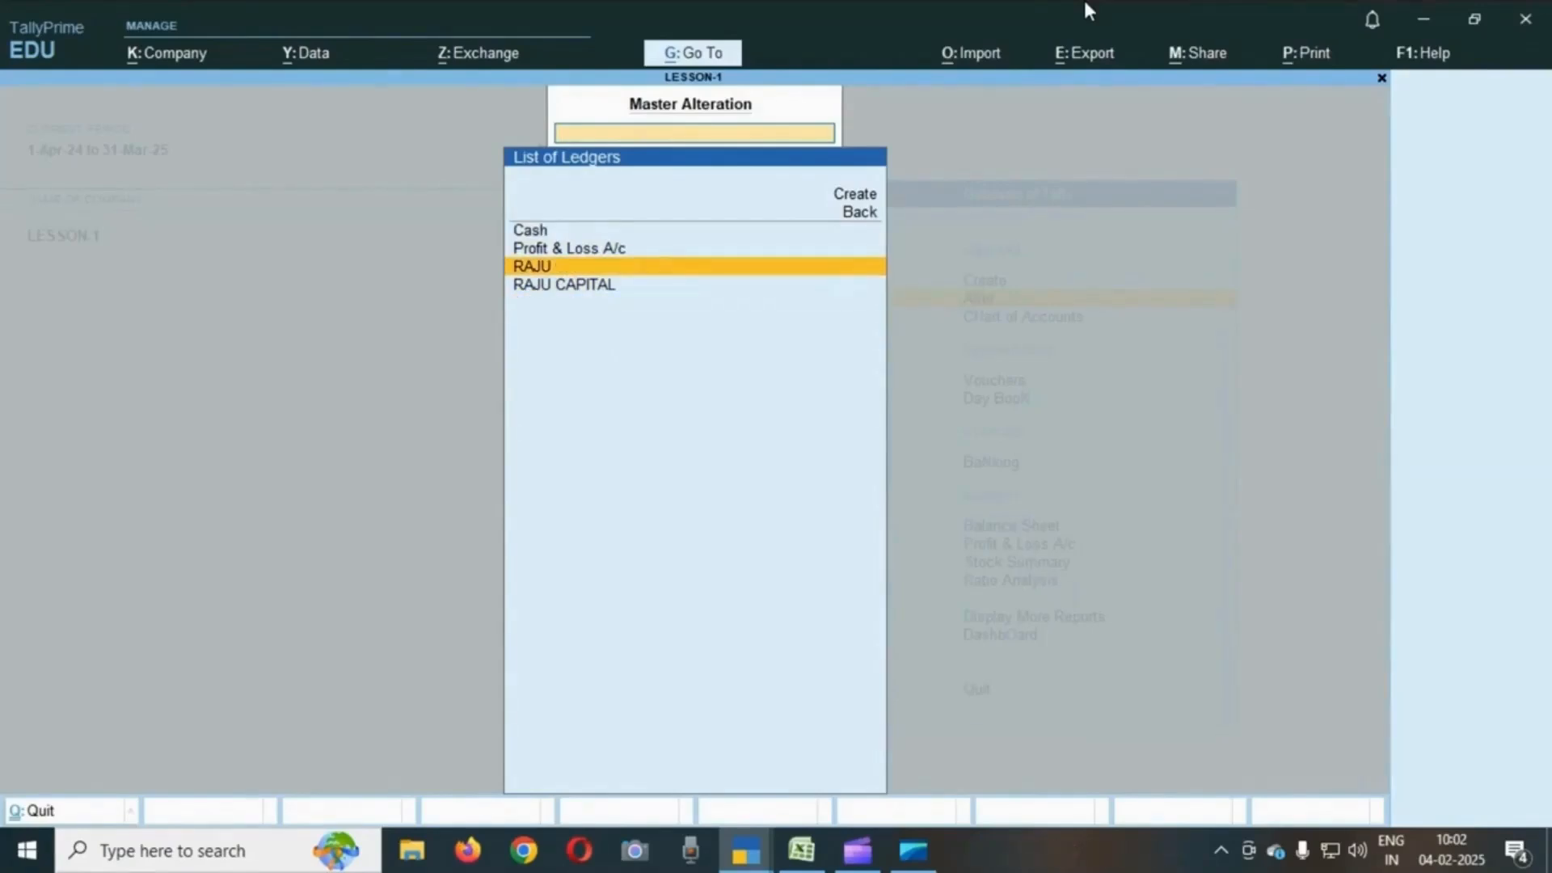
key("Down")
key("Up")
key("Down")
key("Up")
key("Down")
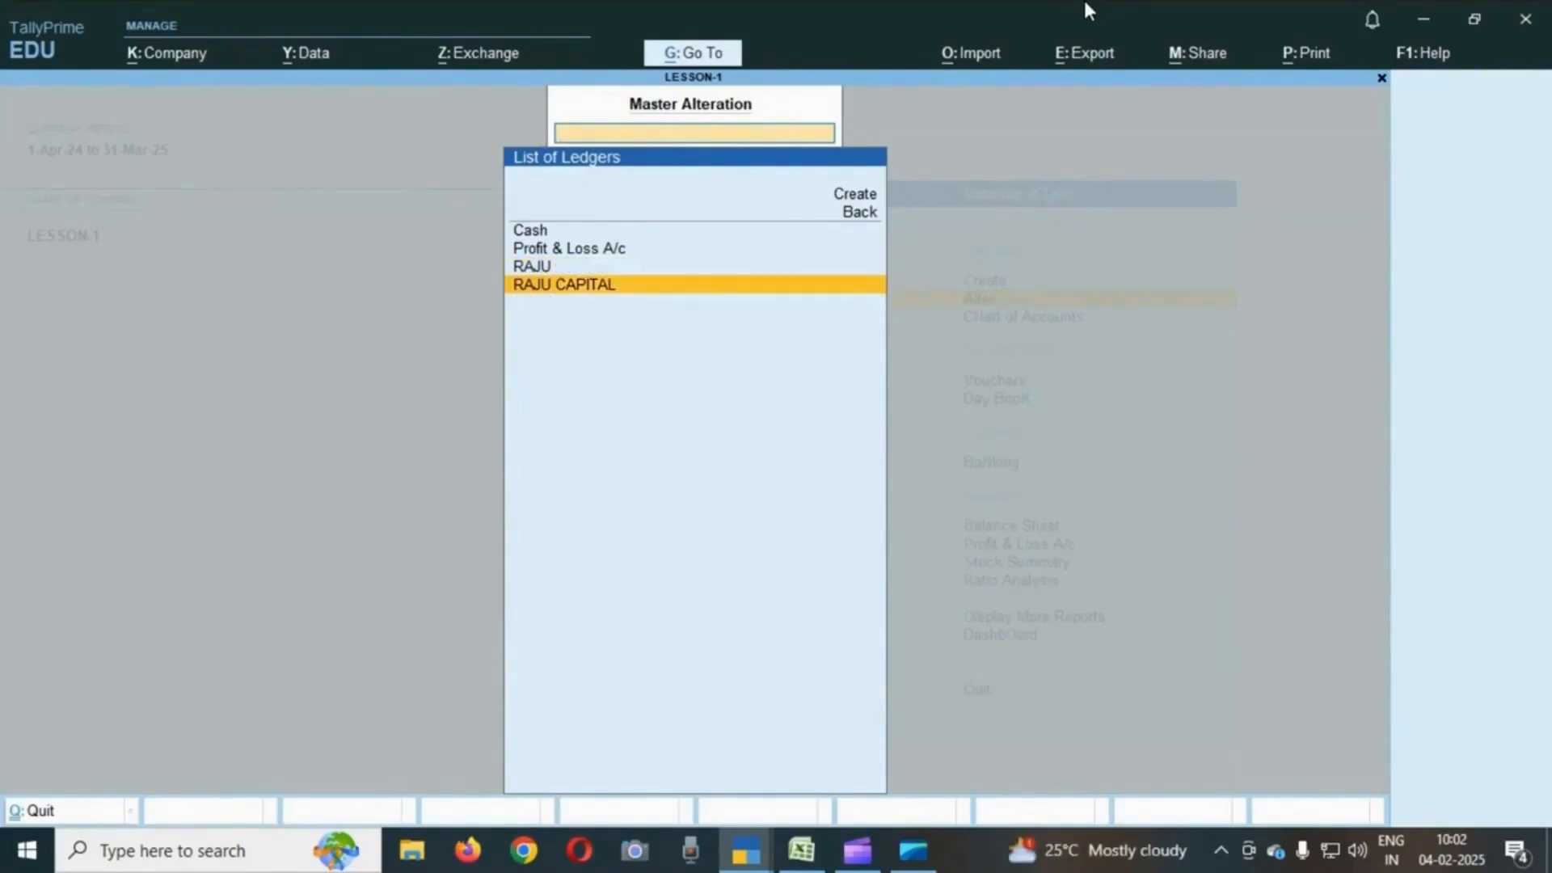
key("Up")
- Open the RAJU CAPITAL ledger for alteration and accept it without changes
key("Return")
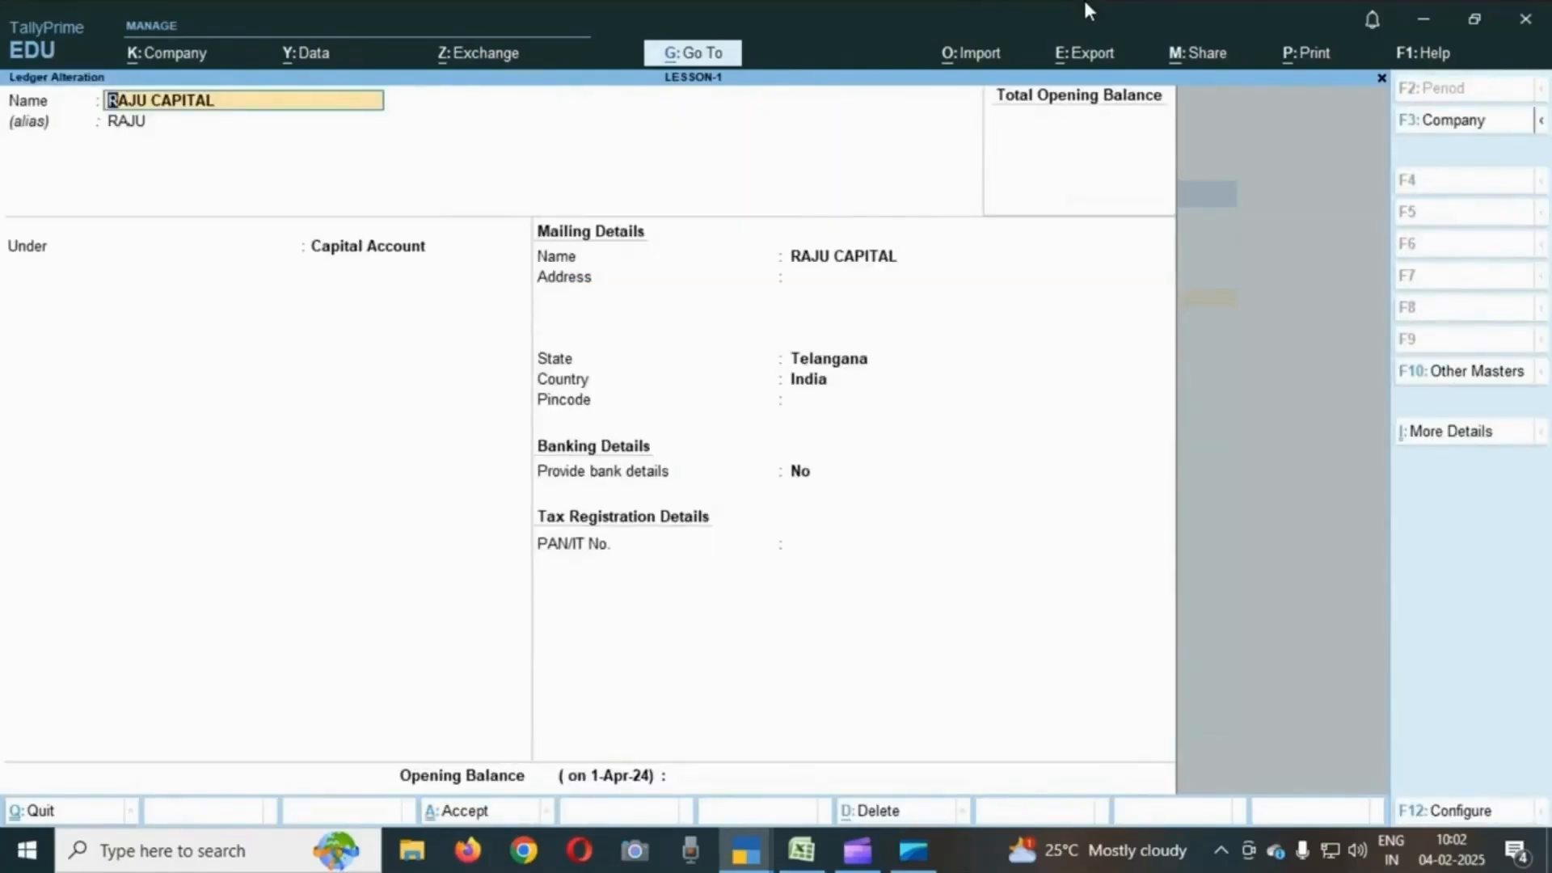
key("Return")
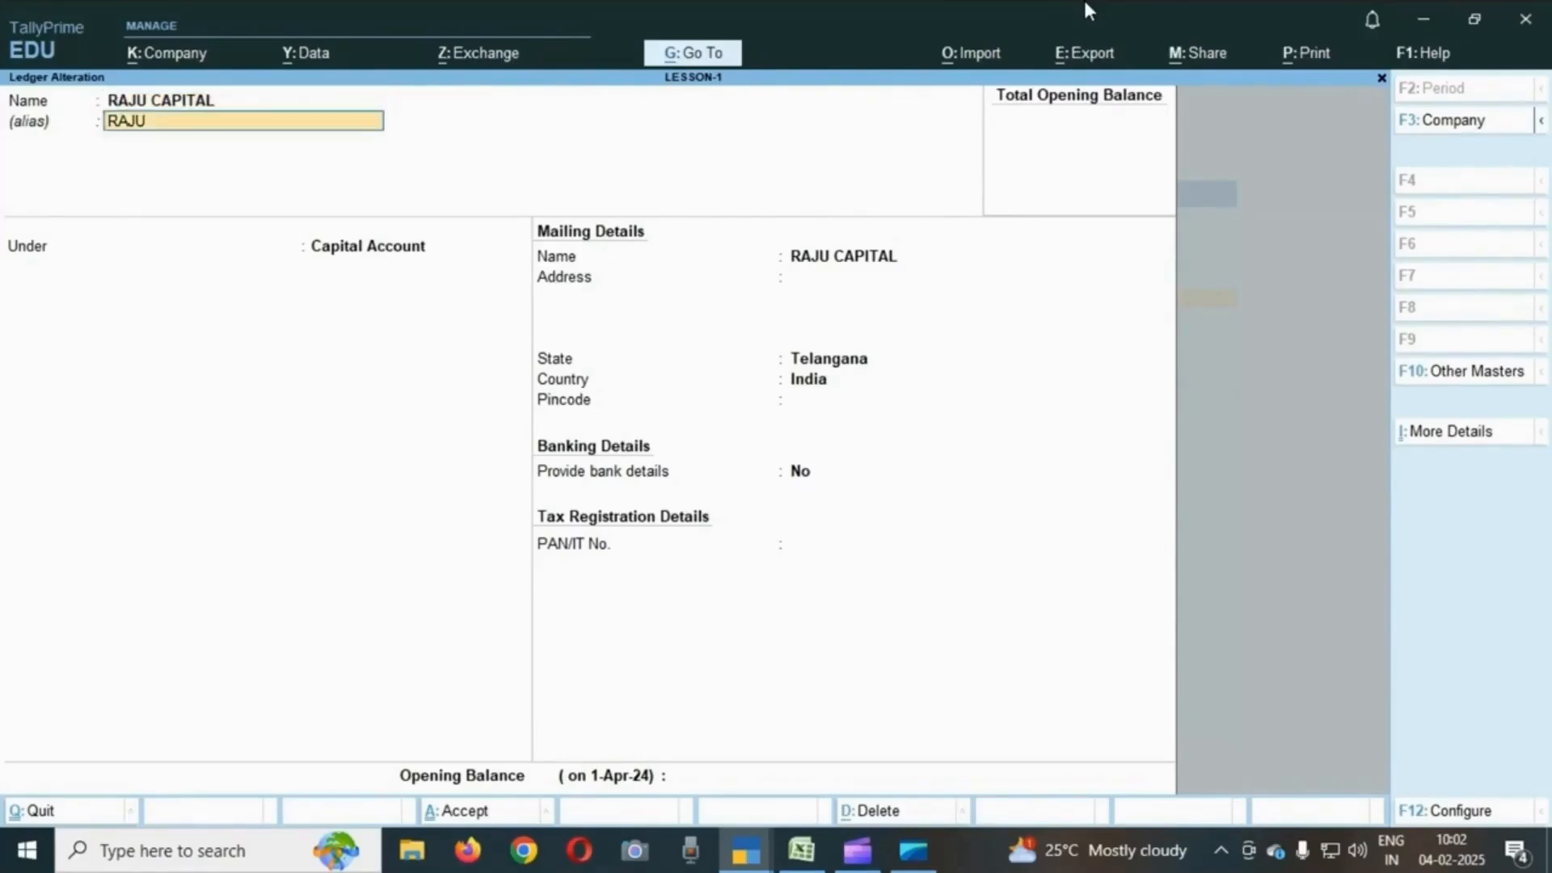
key("Return")
key("Return")
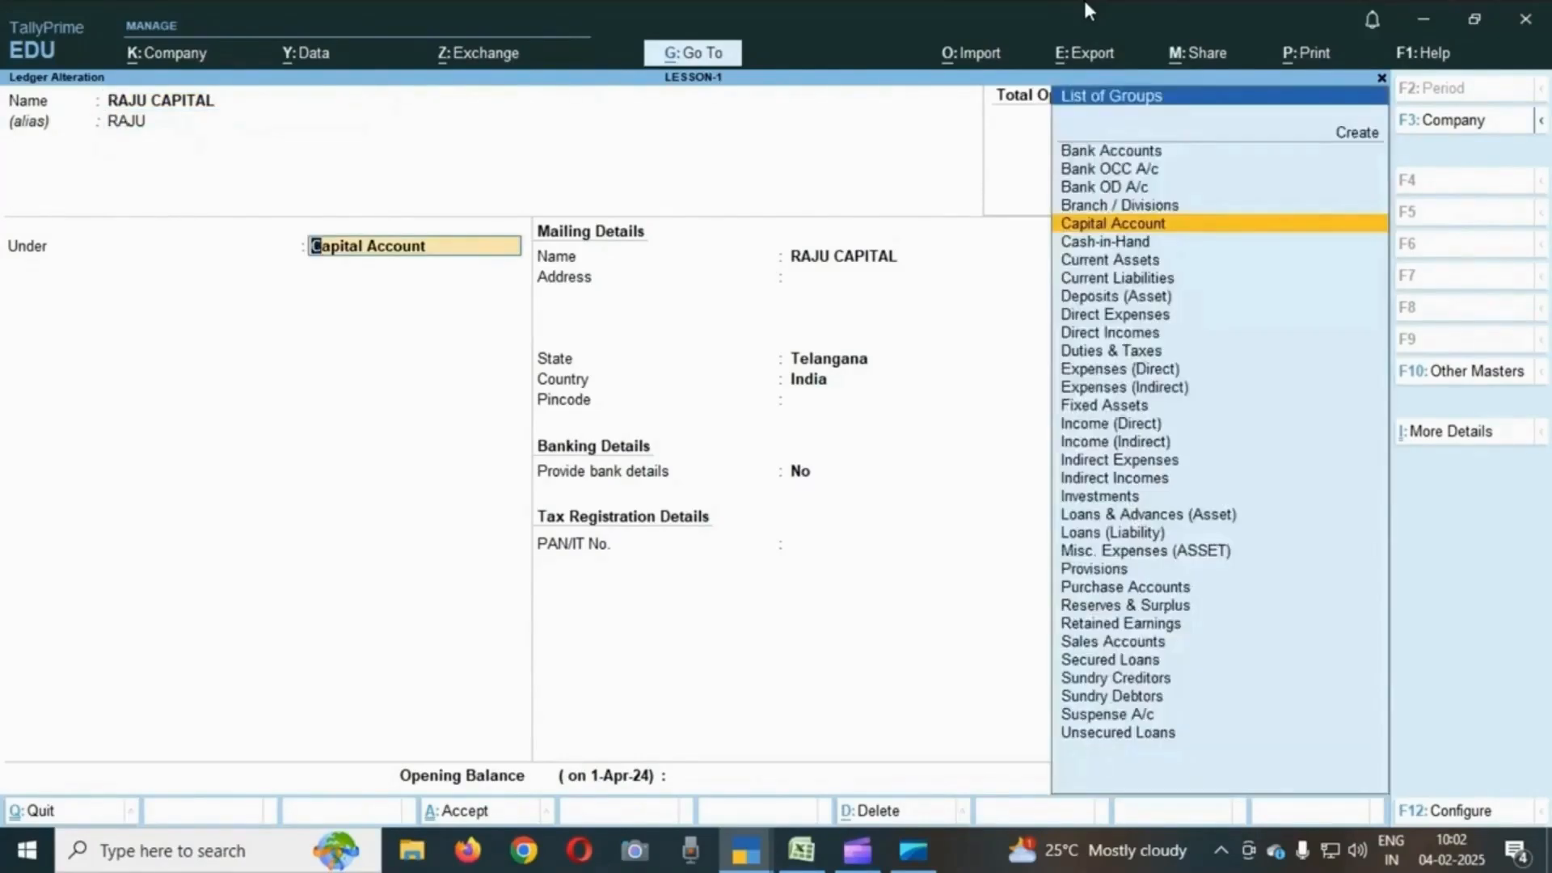
key("Return")
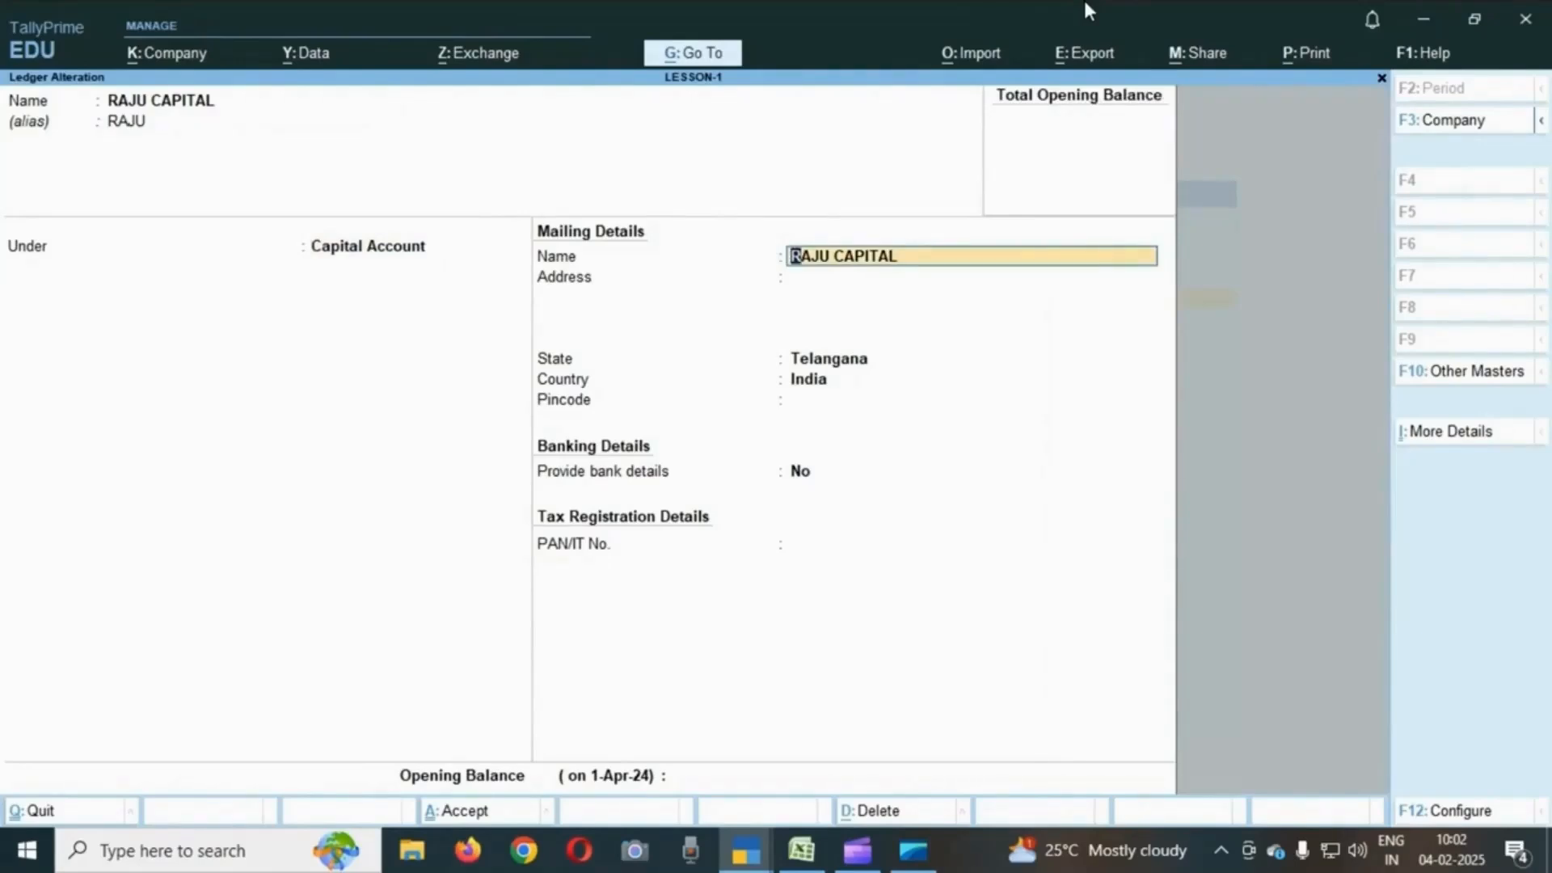
key("Return")
key("Return")
key("Return")
key("Return")
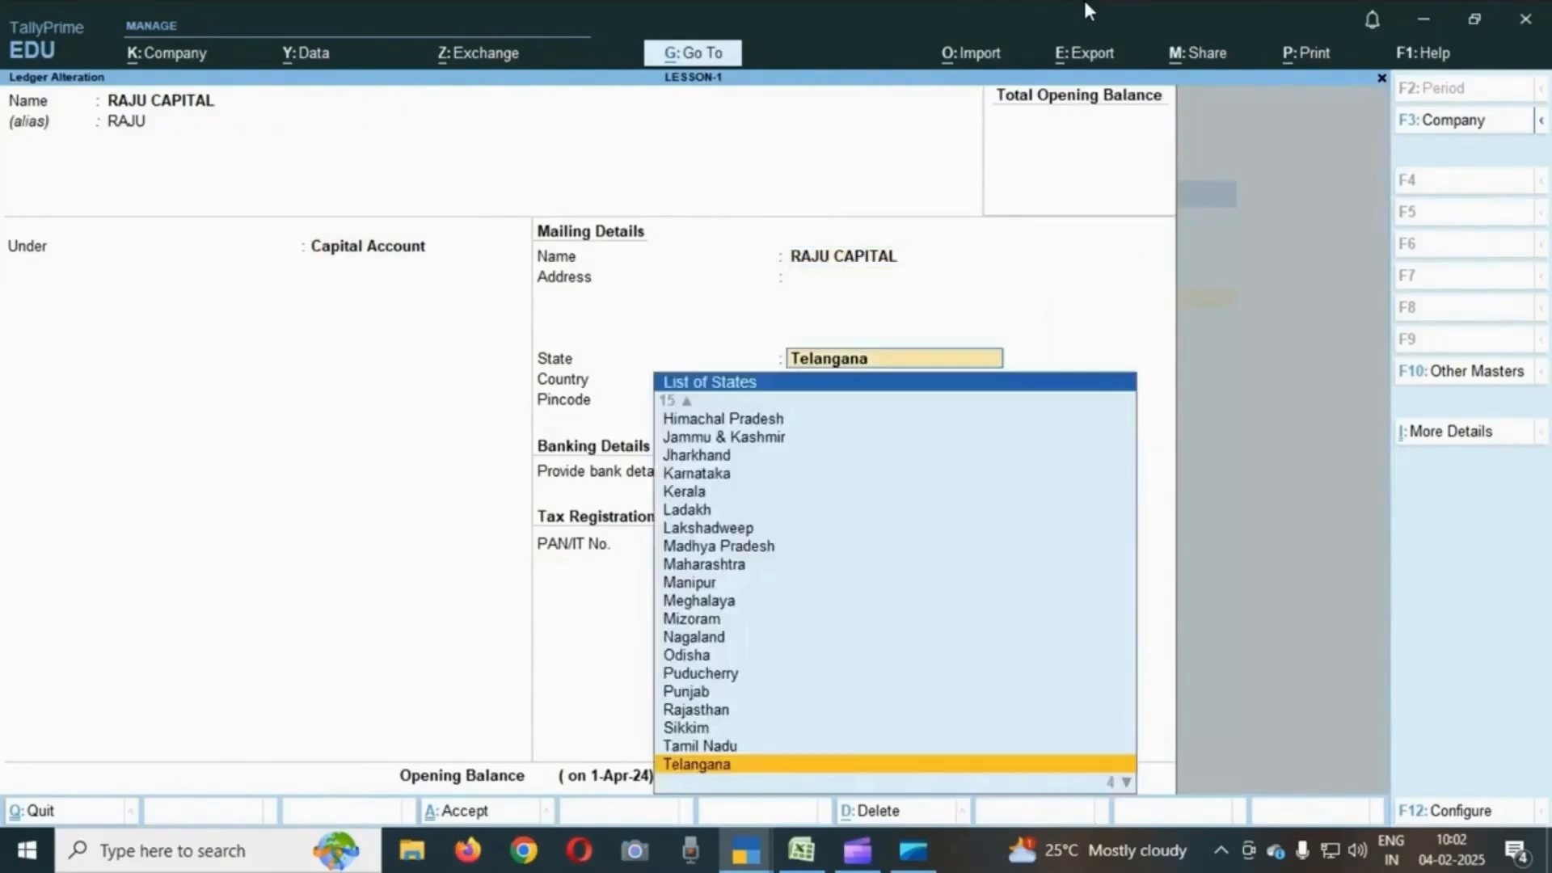
key("Return")
key("Return")
key("Return")
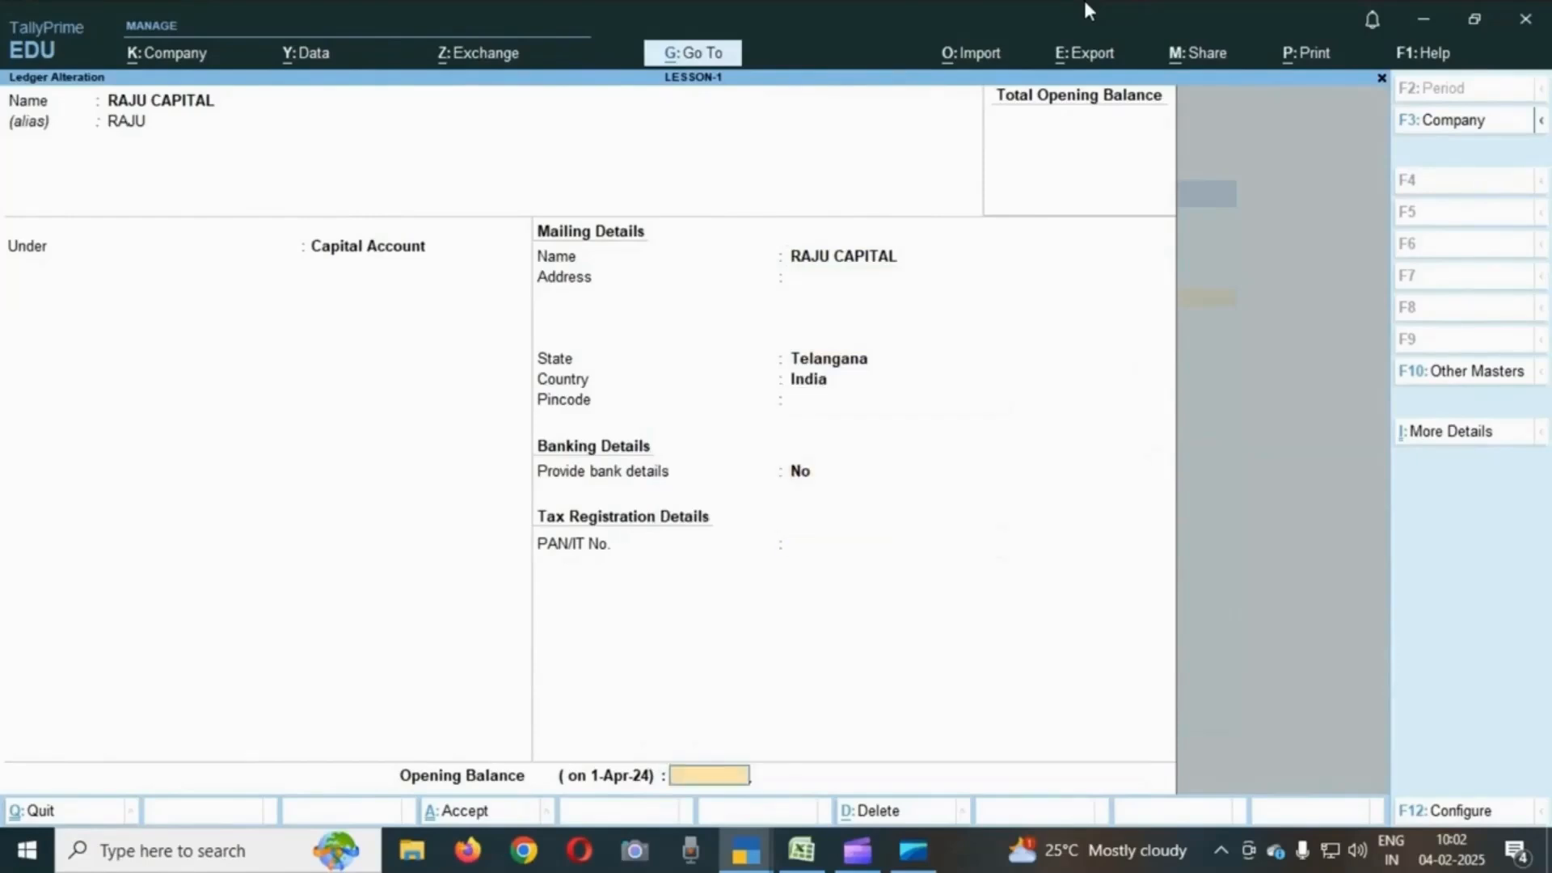
key("Return")
key("Return")
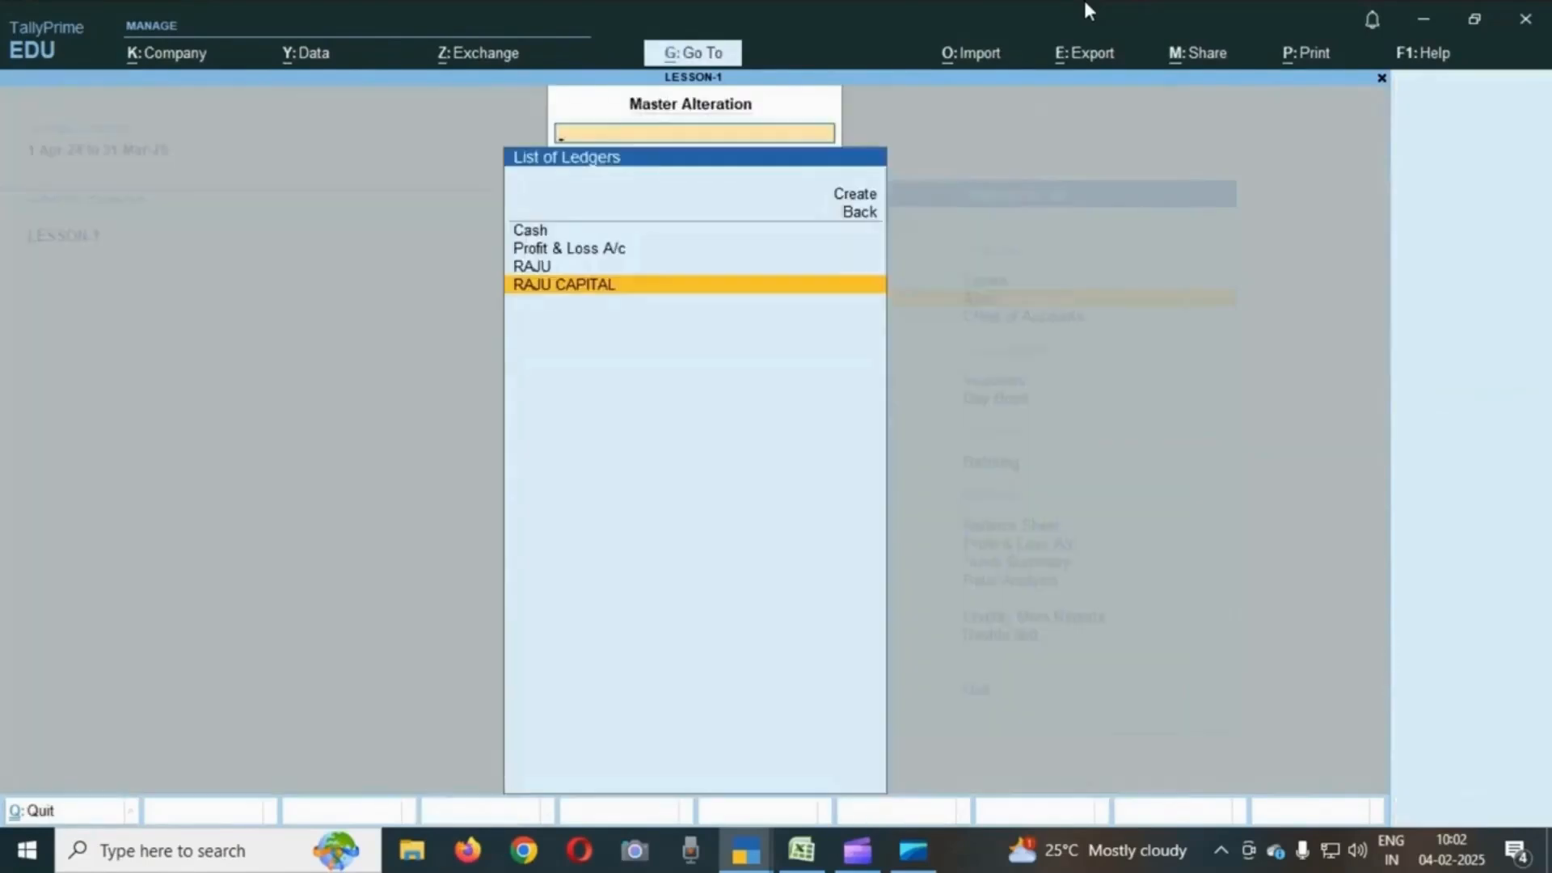
- Leave the ledger alteration list and start creating a new ledger
key("Up")
key("Up")
key("Up")
key("Up")
key("Up")
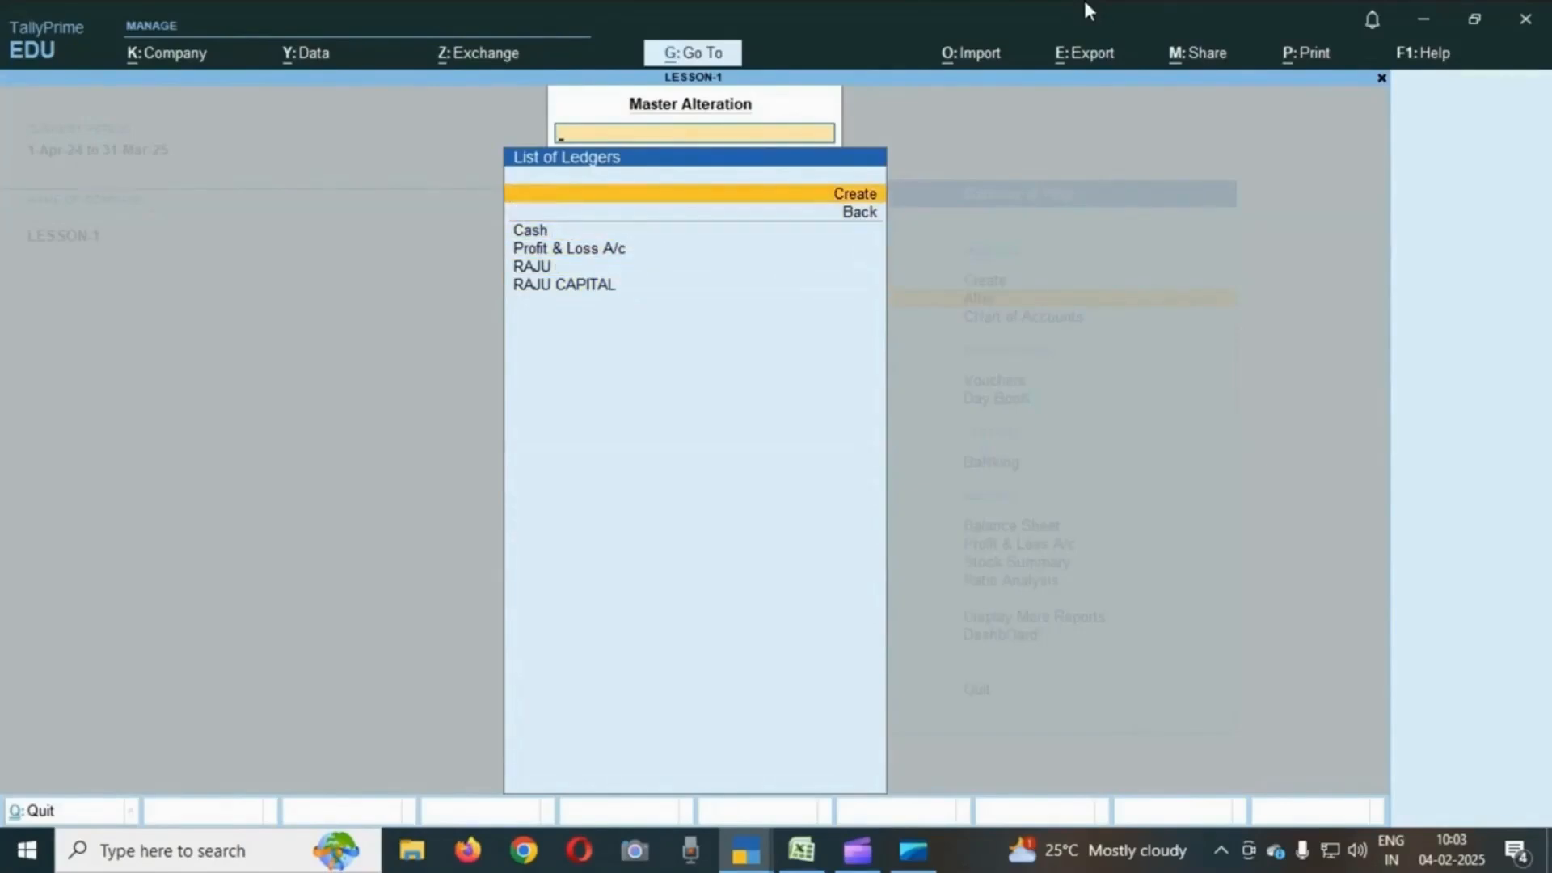
key("Return")
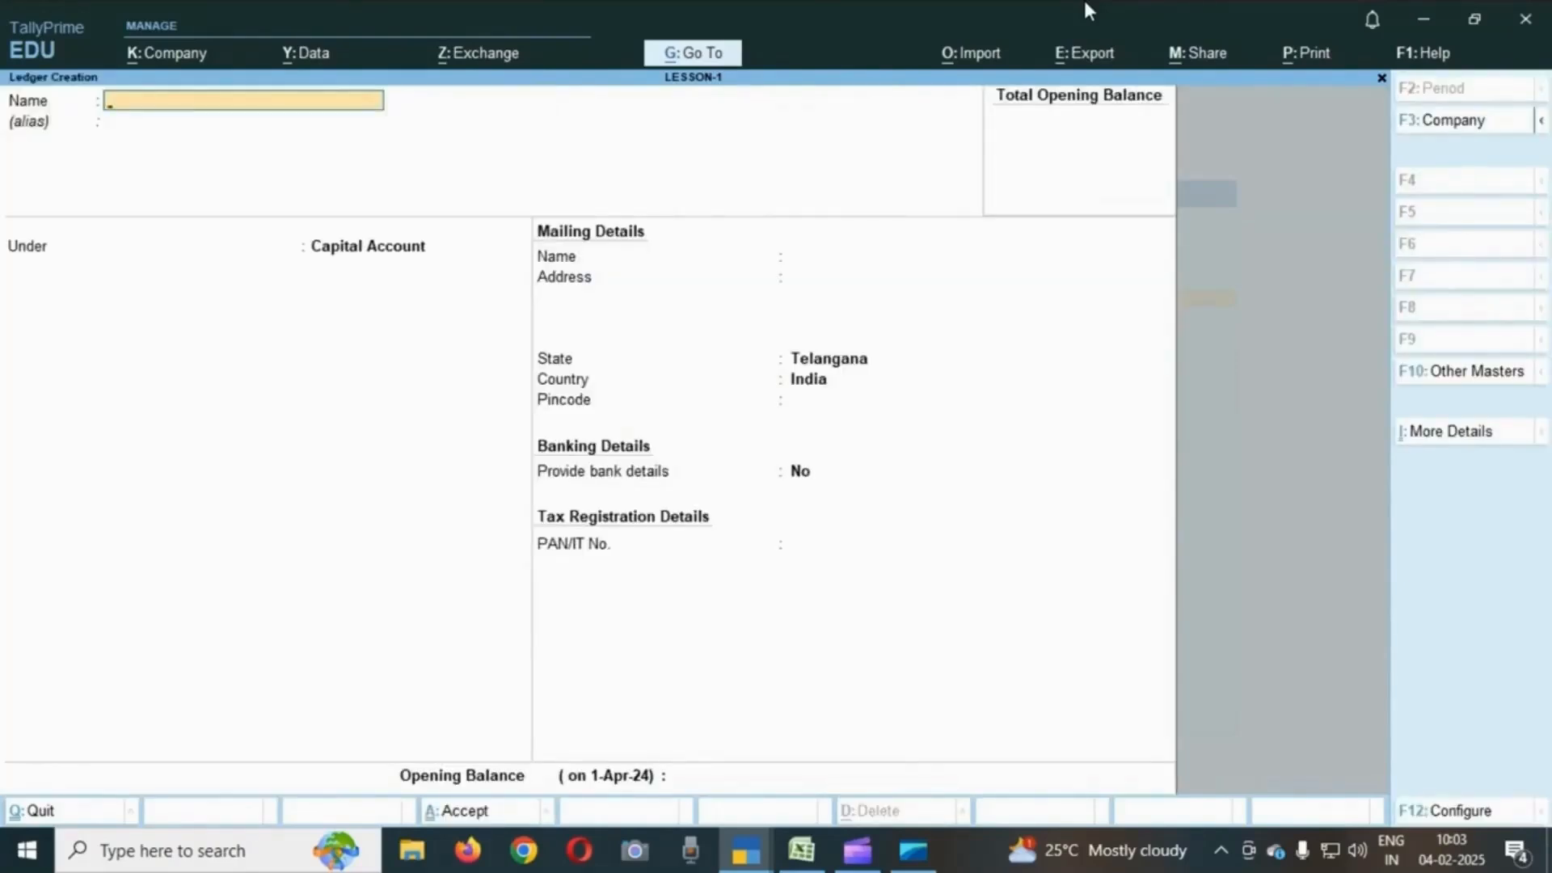
- Check the furniture purchase entry in the exercise sheet, then name a new ledger FURNITURE under Fixed Assets
key("alt+Tab")
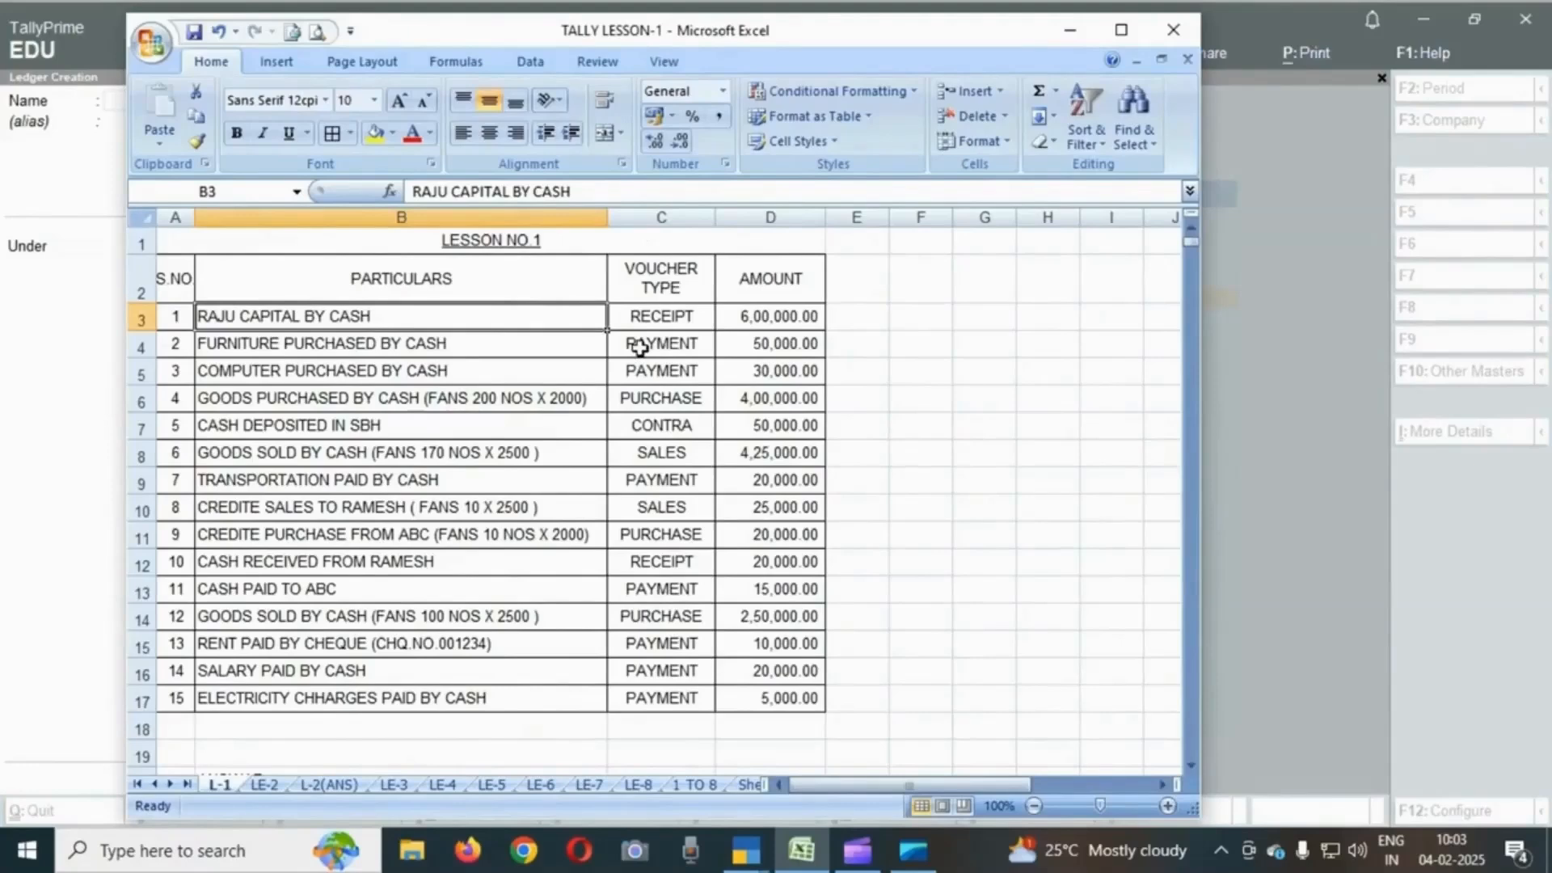
left_click(489, 345)
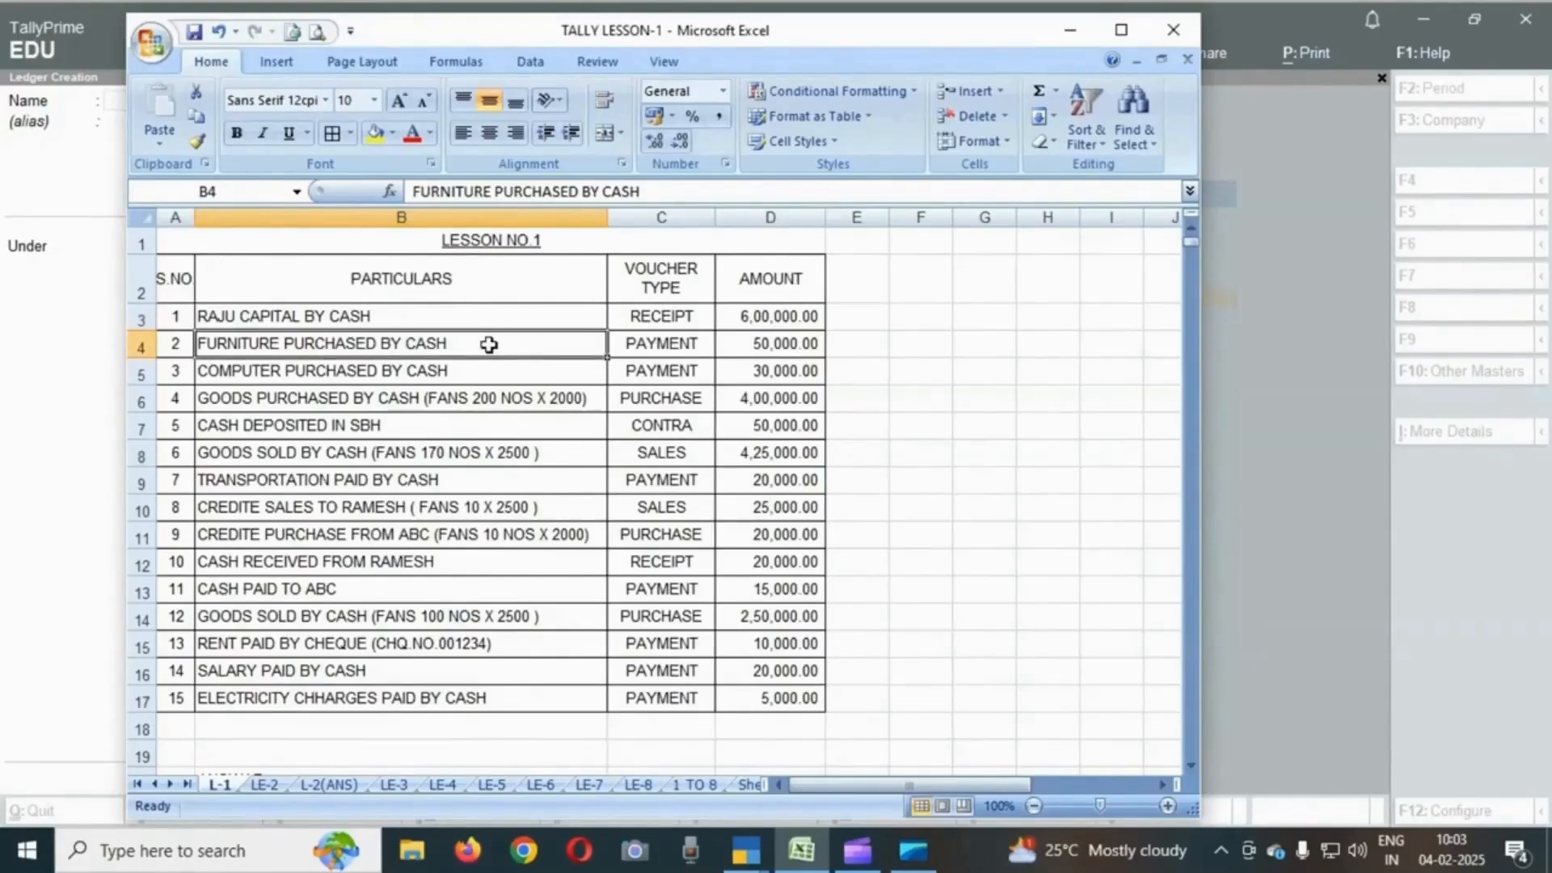
key("alt+Tab")
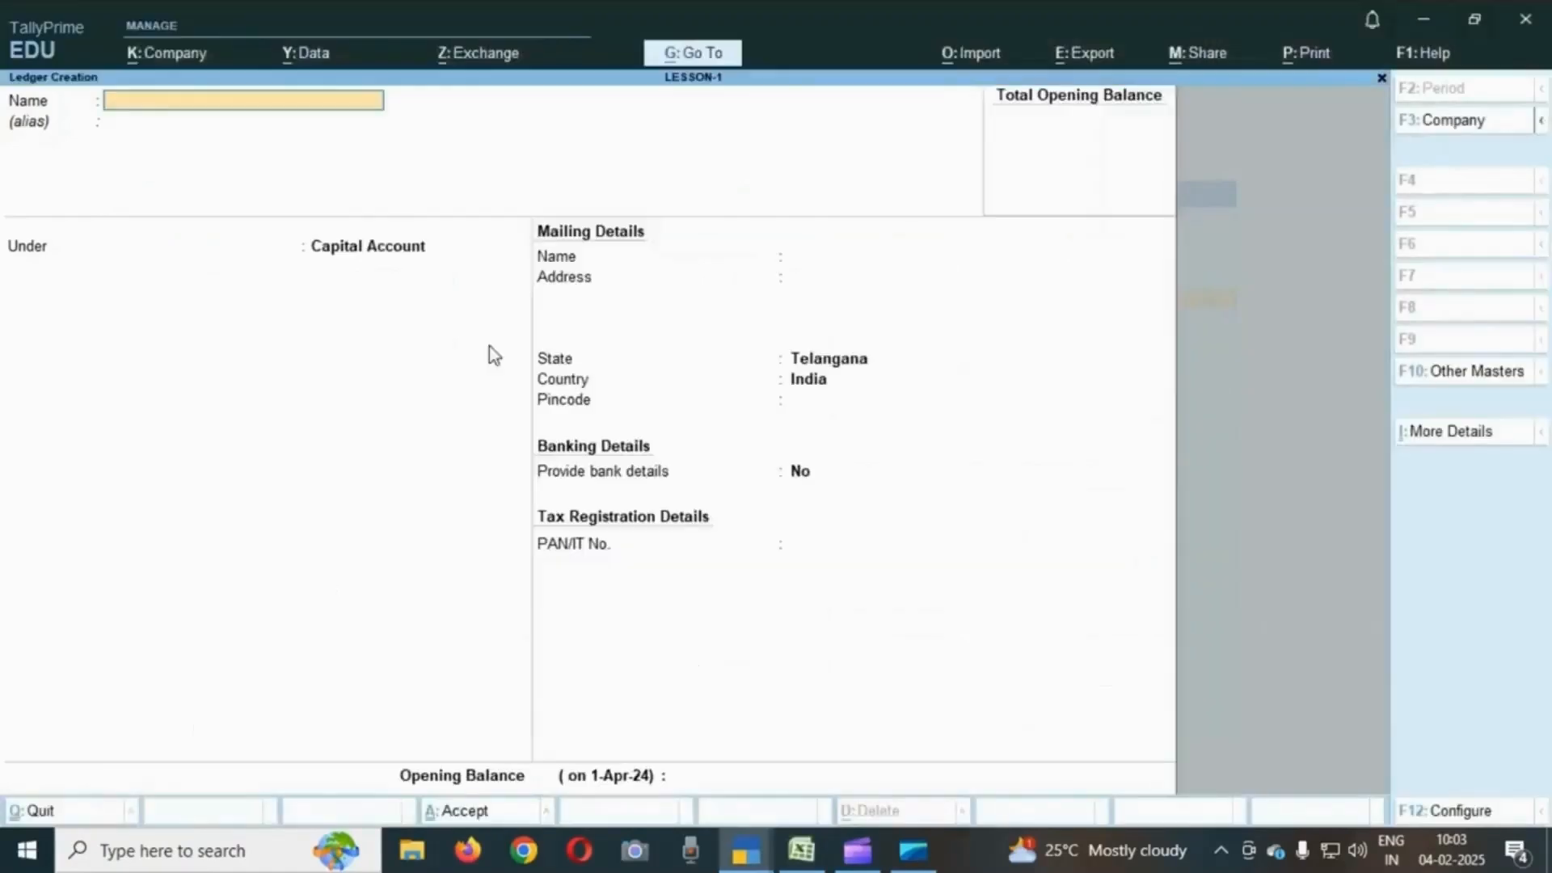
type("FURNITURE")
key("Return")
key("Return")
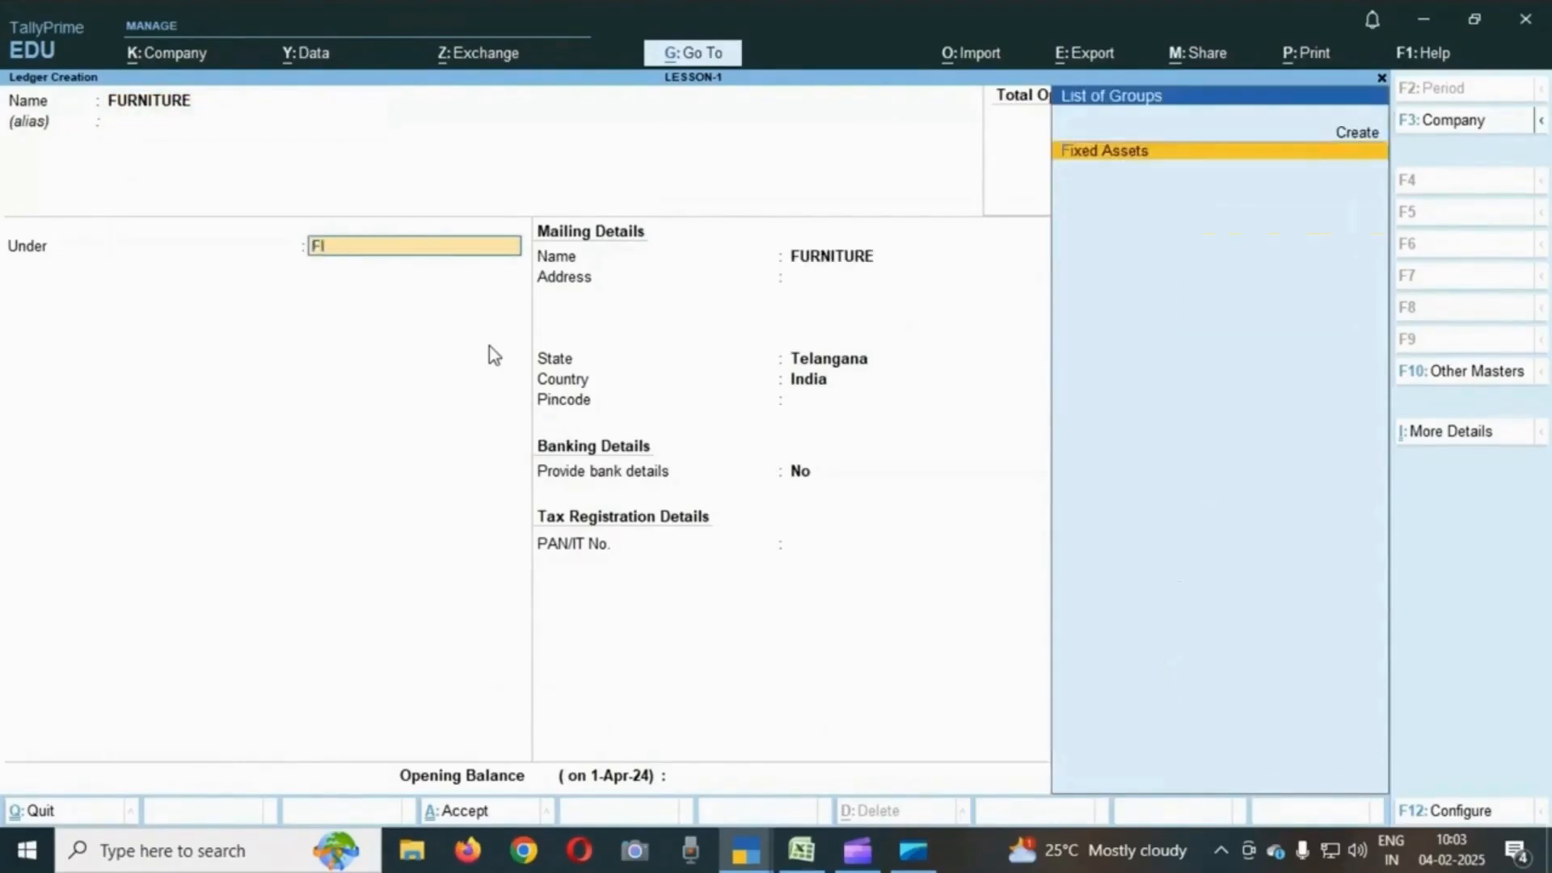
key("Return")
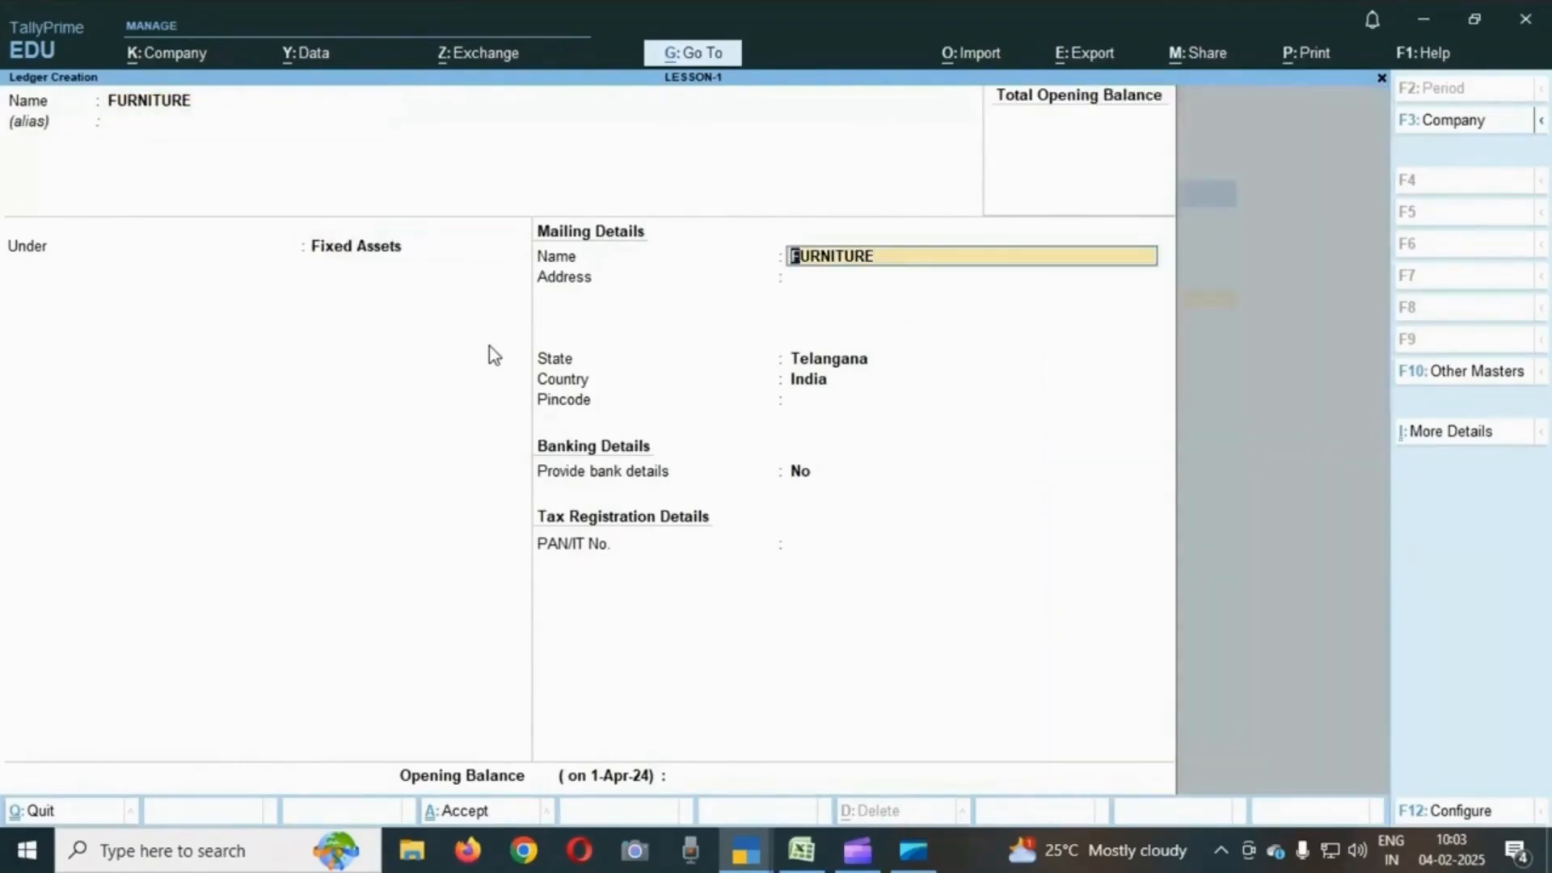
- In the ledger creation workbook, rename the A3 column header to LEDER NAME
key("alt+Tab")
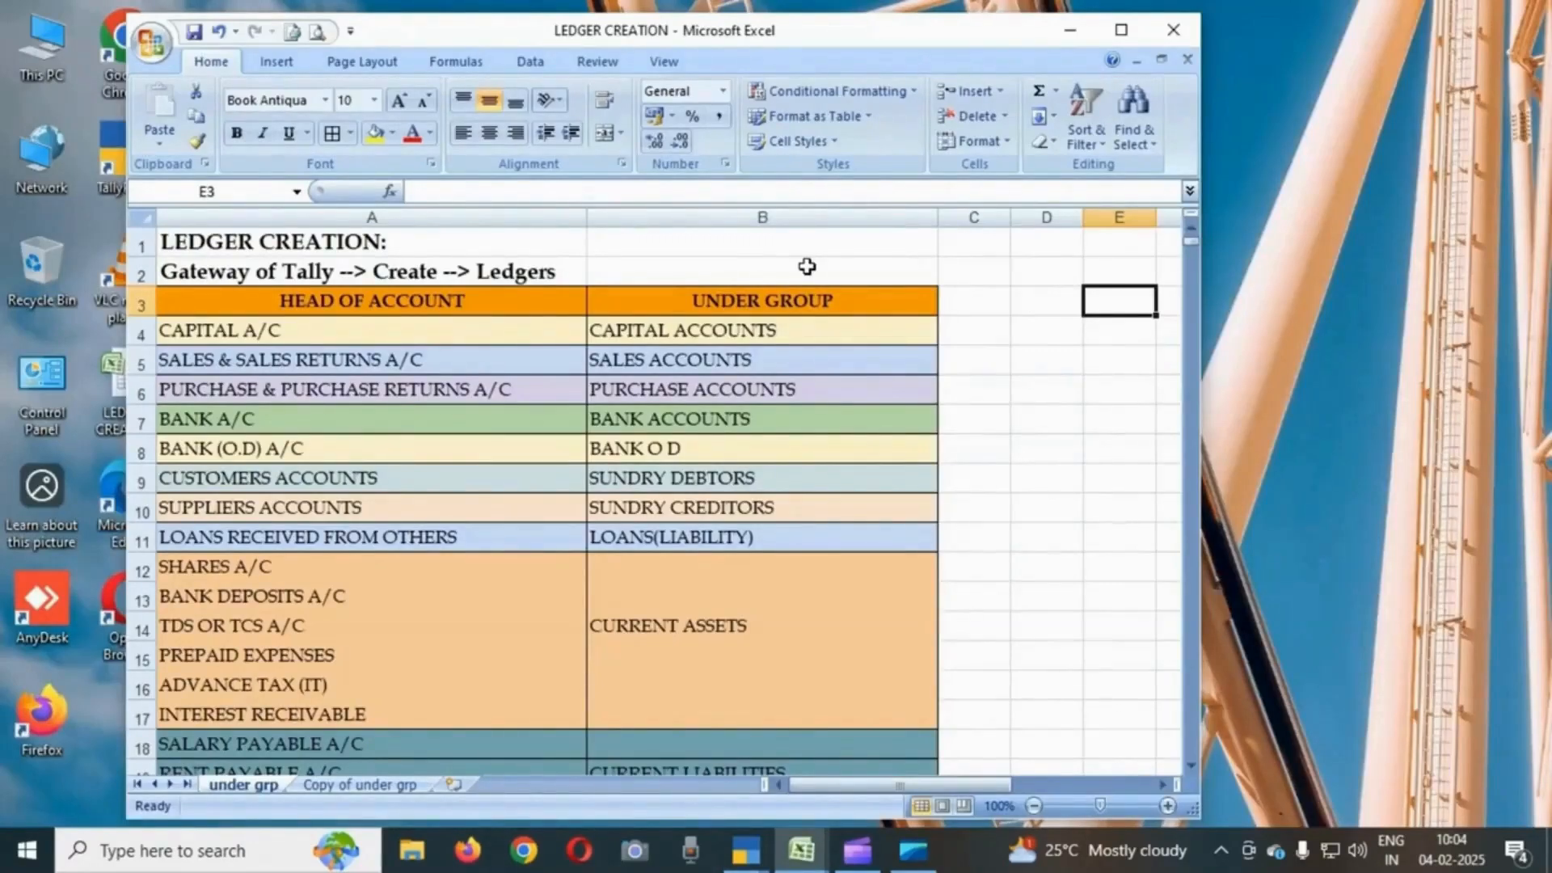
left_click(404, 304)
type("LEDER NAME")
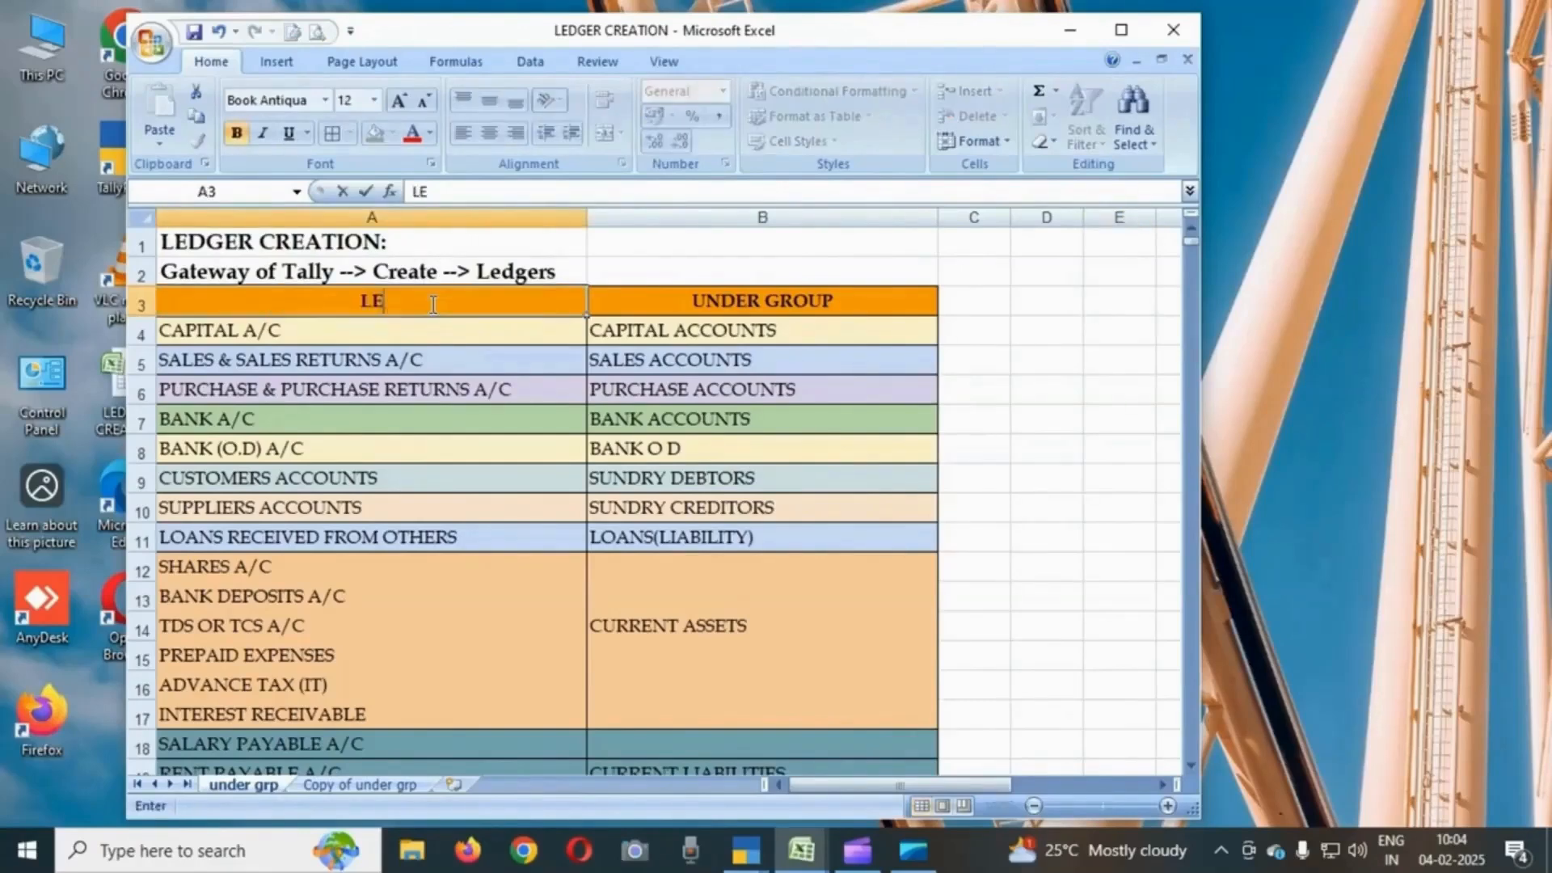
key("Return")
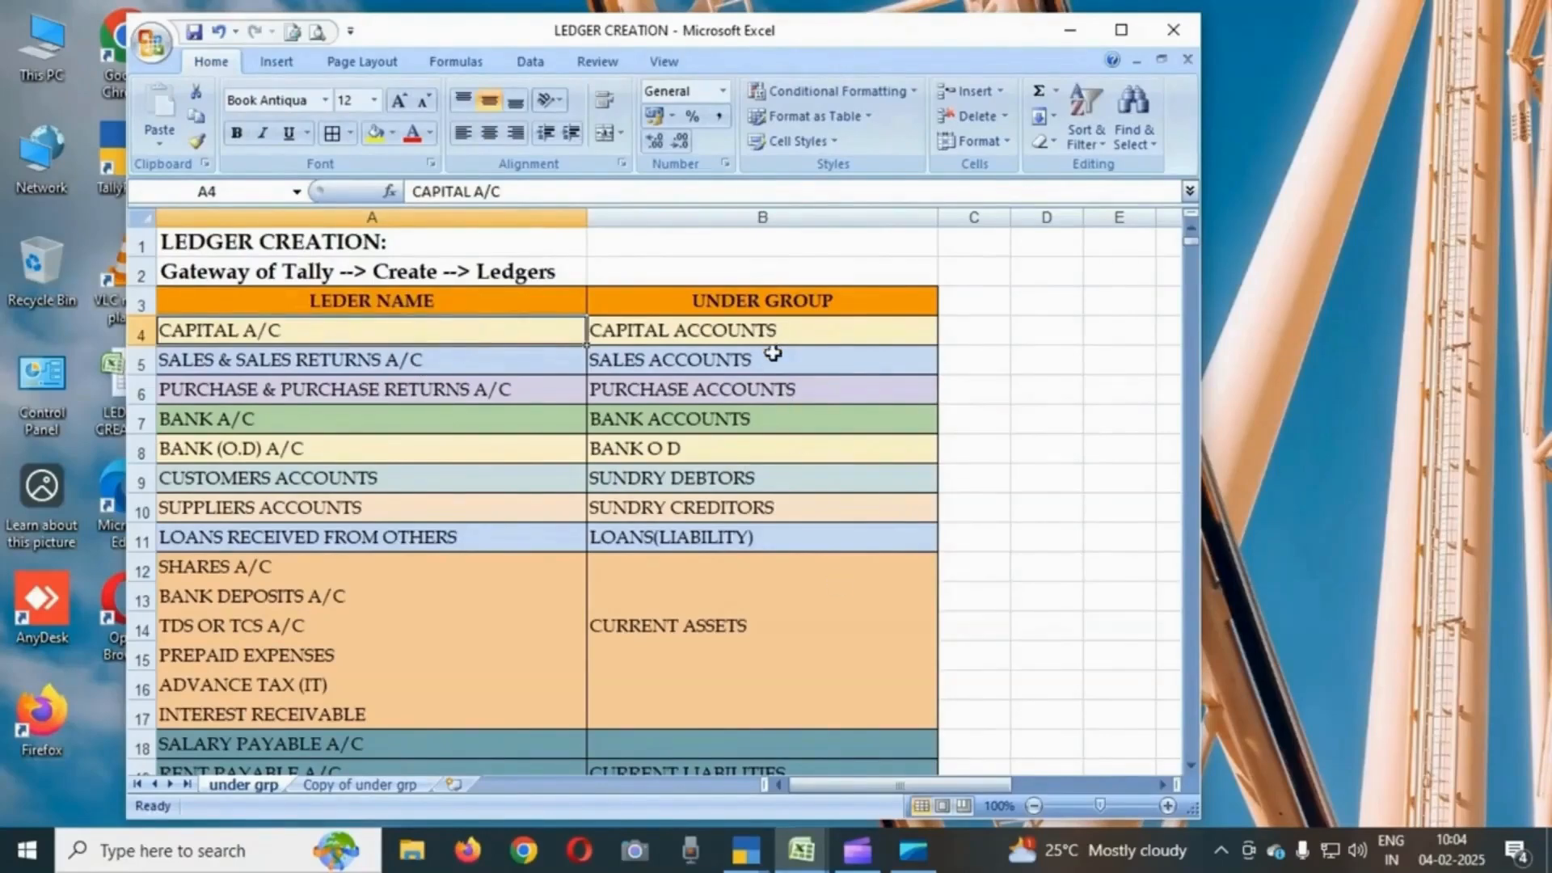
- Review the ledger heads and their groups in the sheet, then return to the exercise workbook and TallyPrime
scroll(822, 579, "down", 4)
scroll(822, 580, "down", 8)
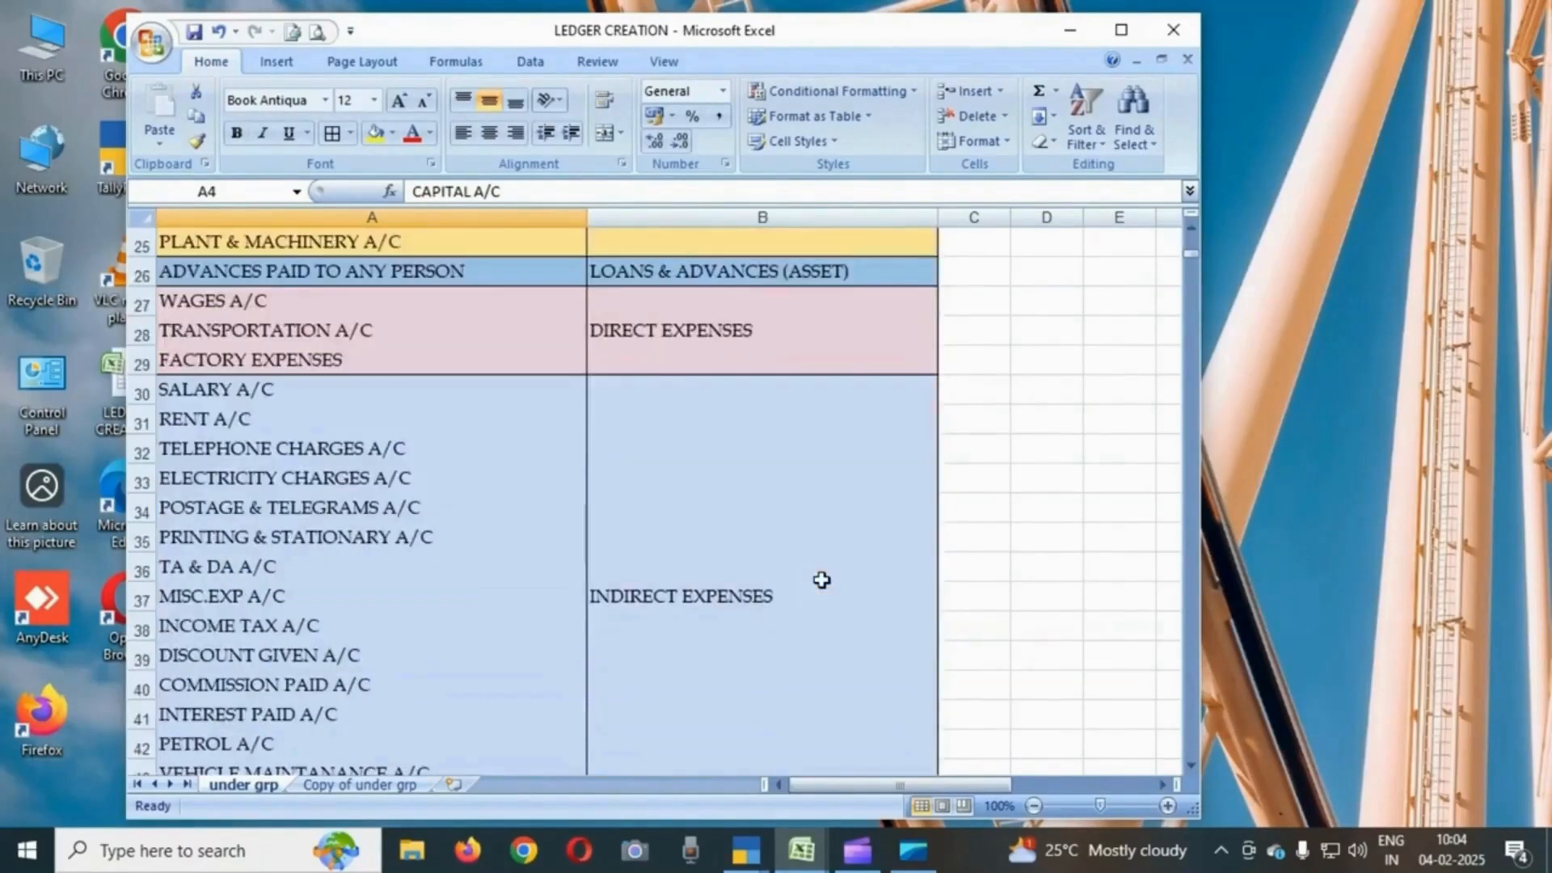
scroll(822, 580, "up", 12)
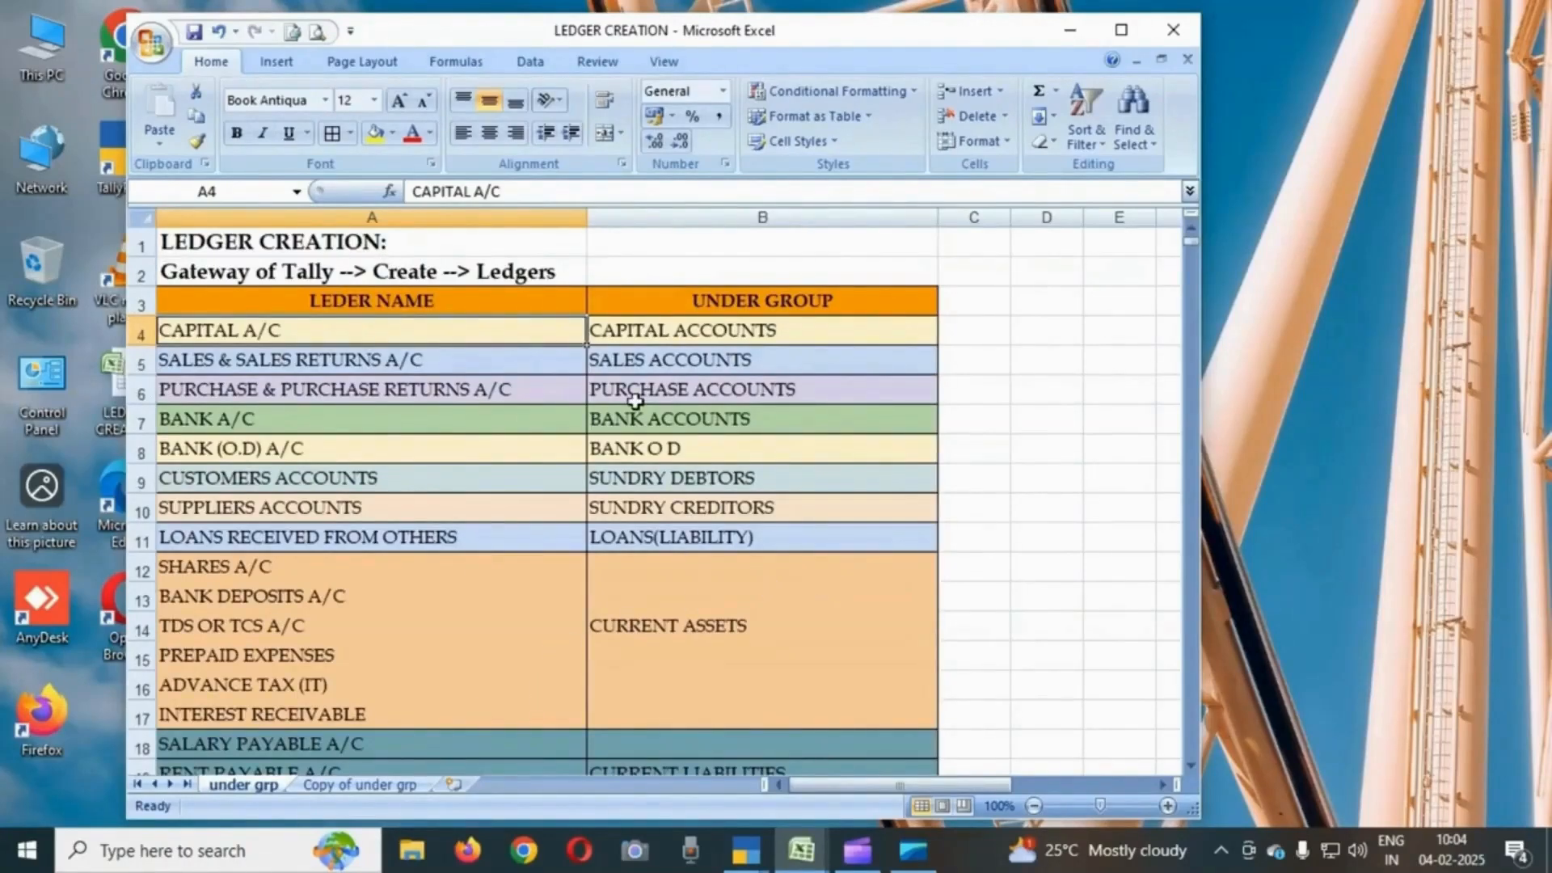
left_click(801, 851)
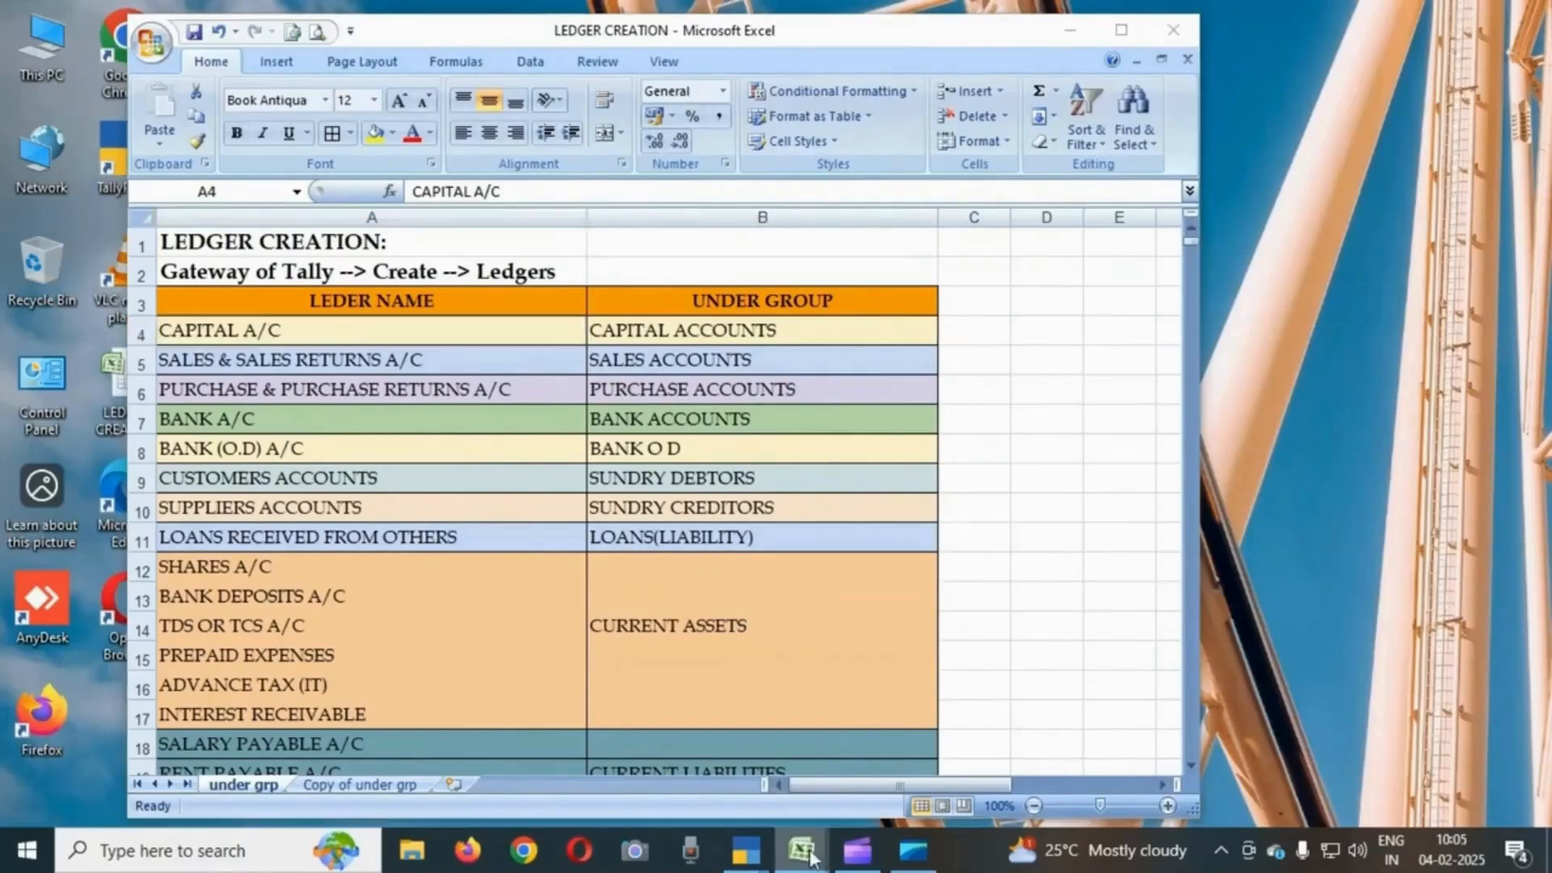
left_click(700, 744)
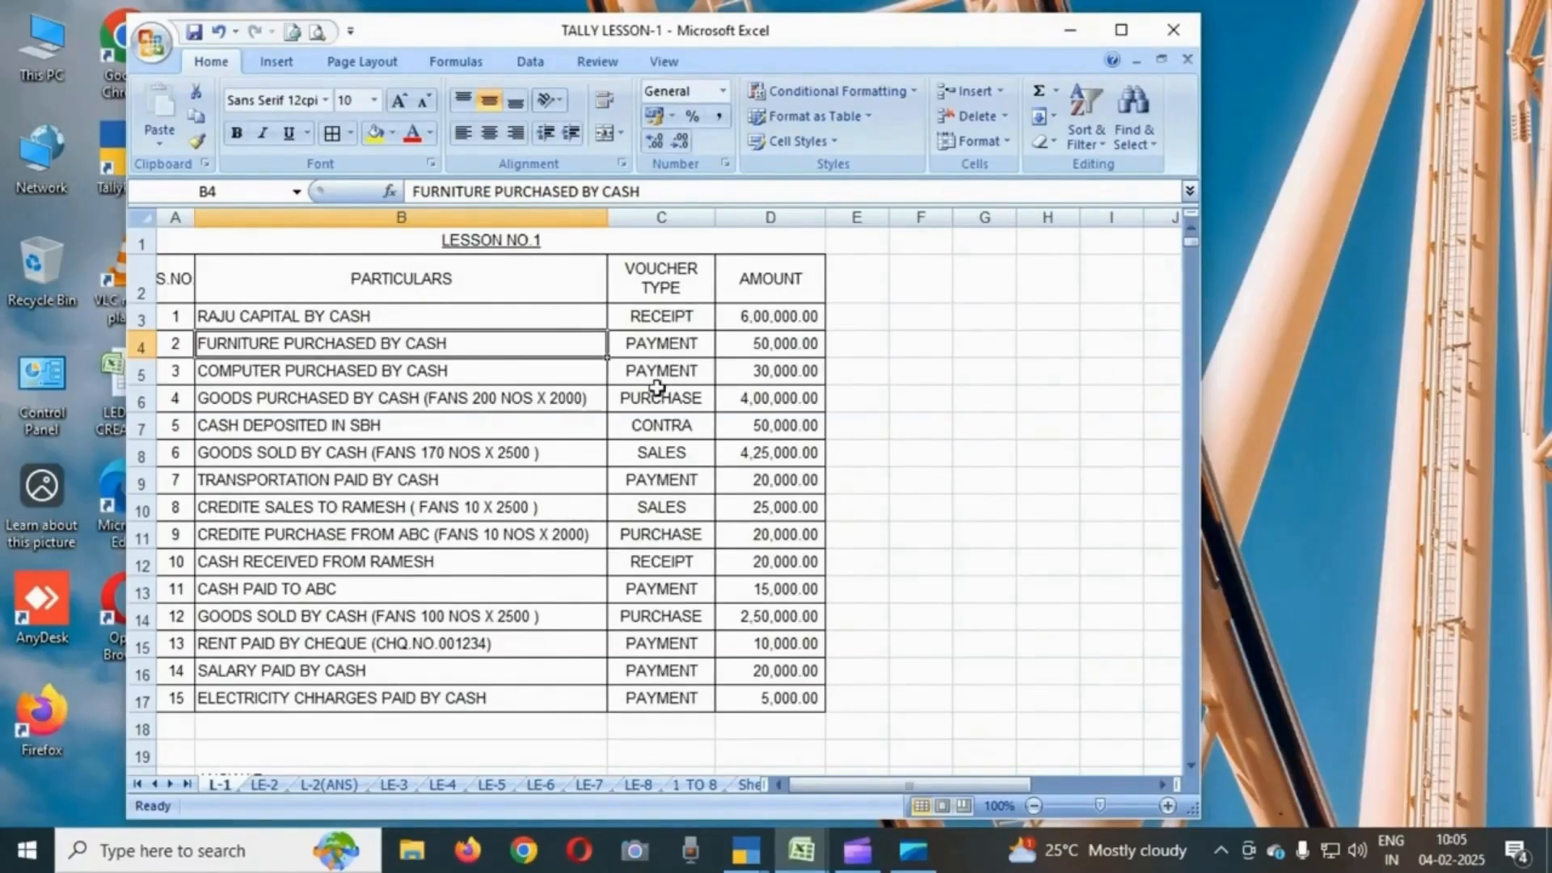
key("alt+Tab")
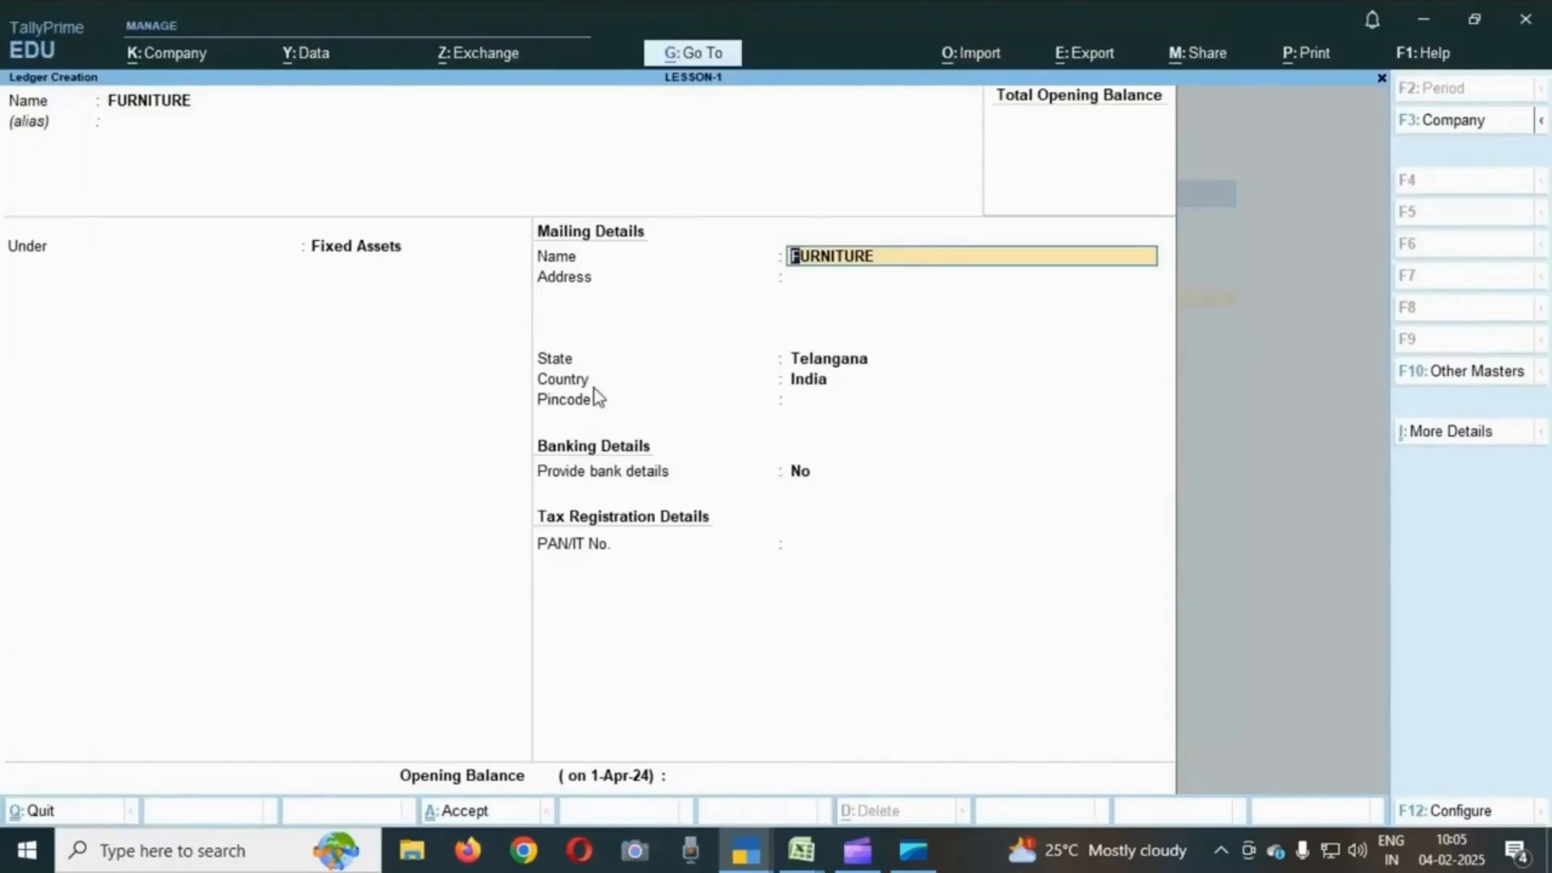
- Accept the FURNITURE ledger with its default mailing and banking details and save it
key("shift+Tab")
key("Return")
key("Return")
key("Return")
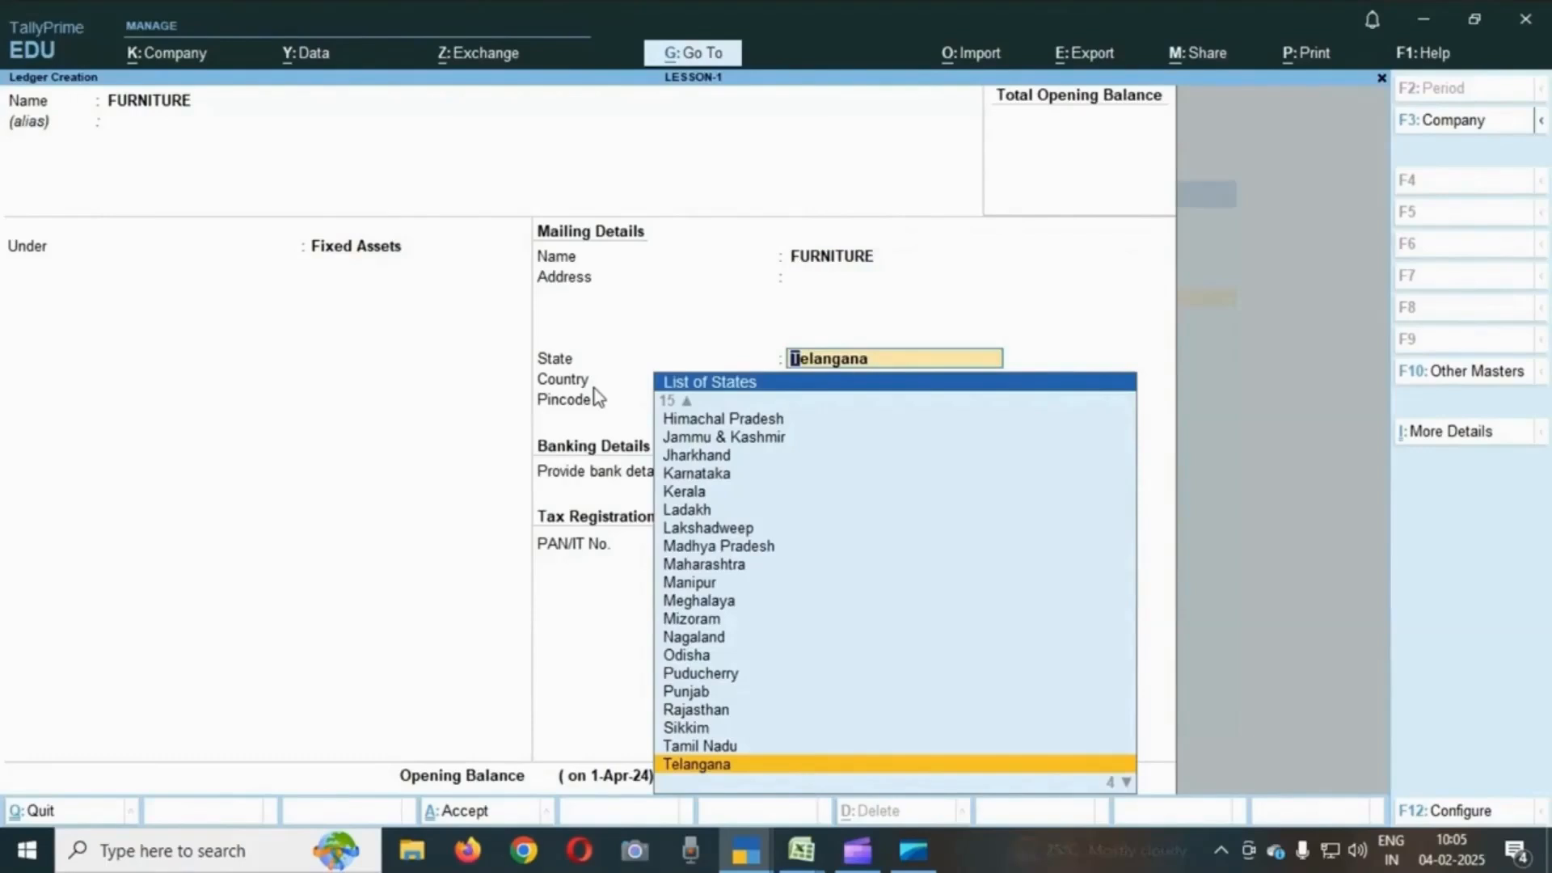
key("BackSpace")
key("BackSpace")
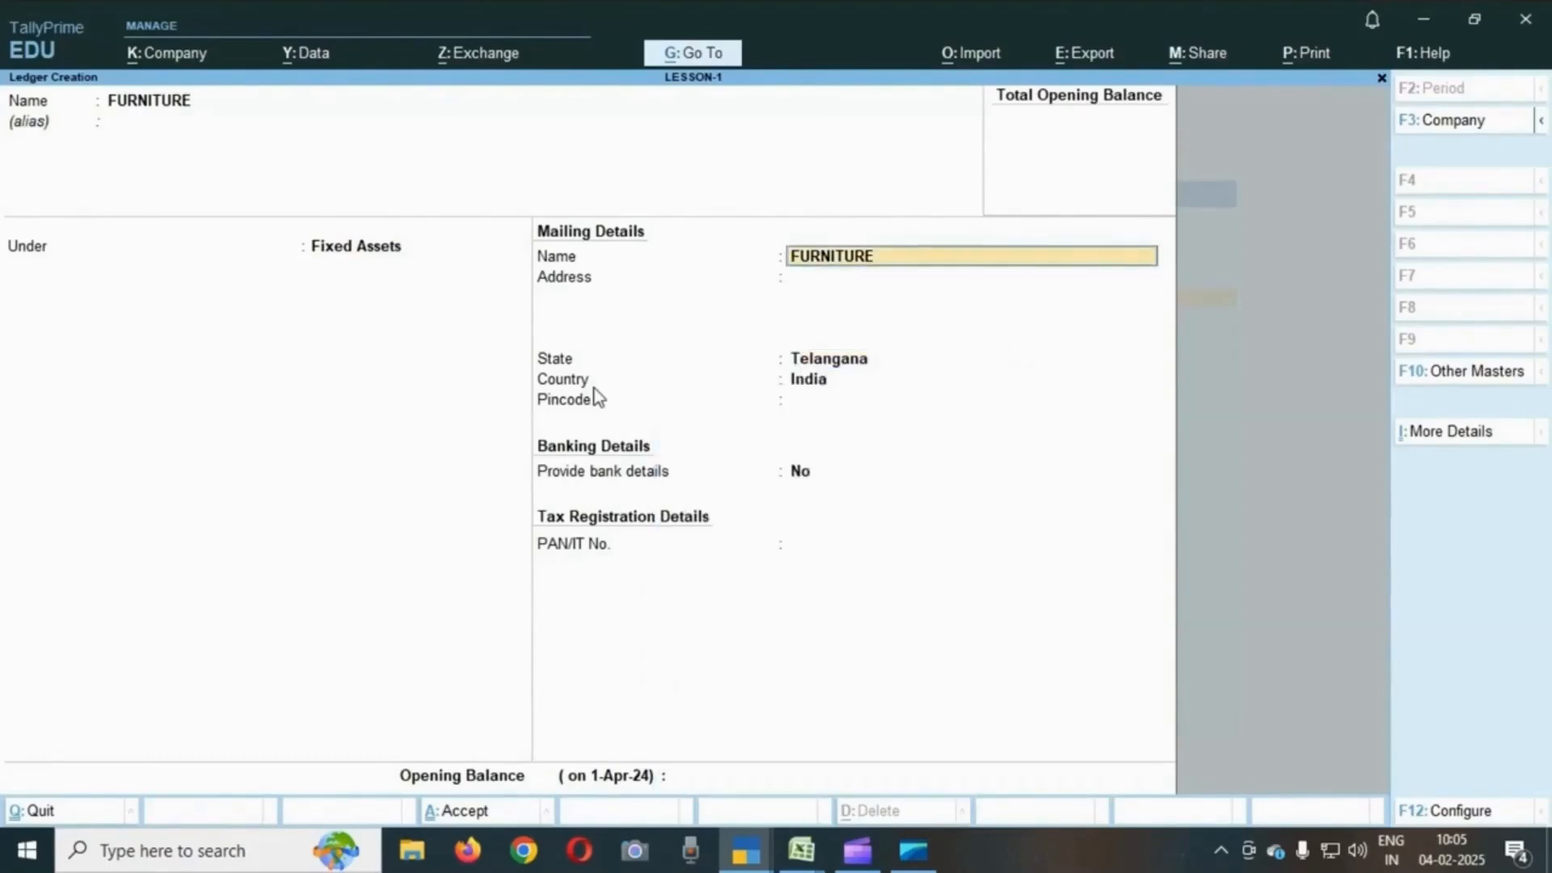
key("BackSpace")
key("Return")
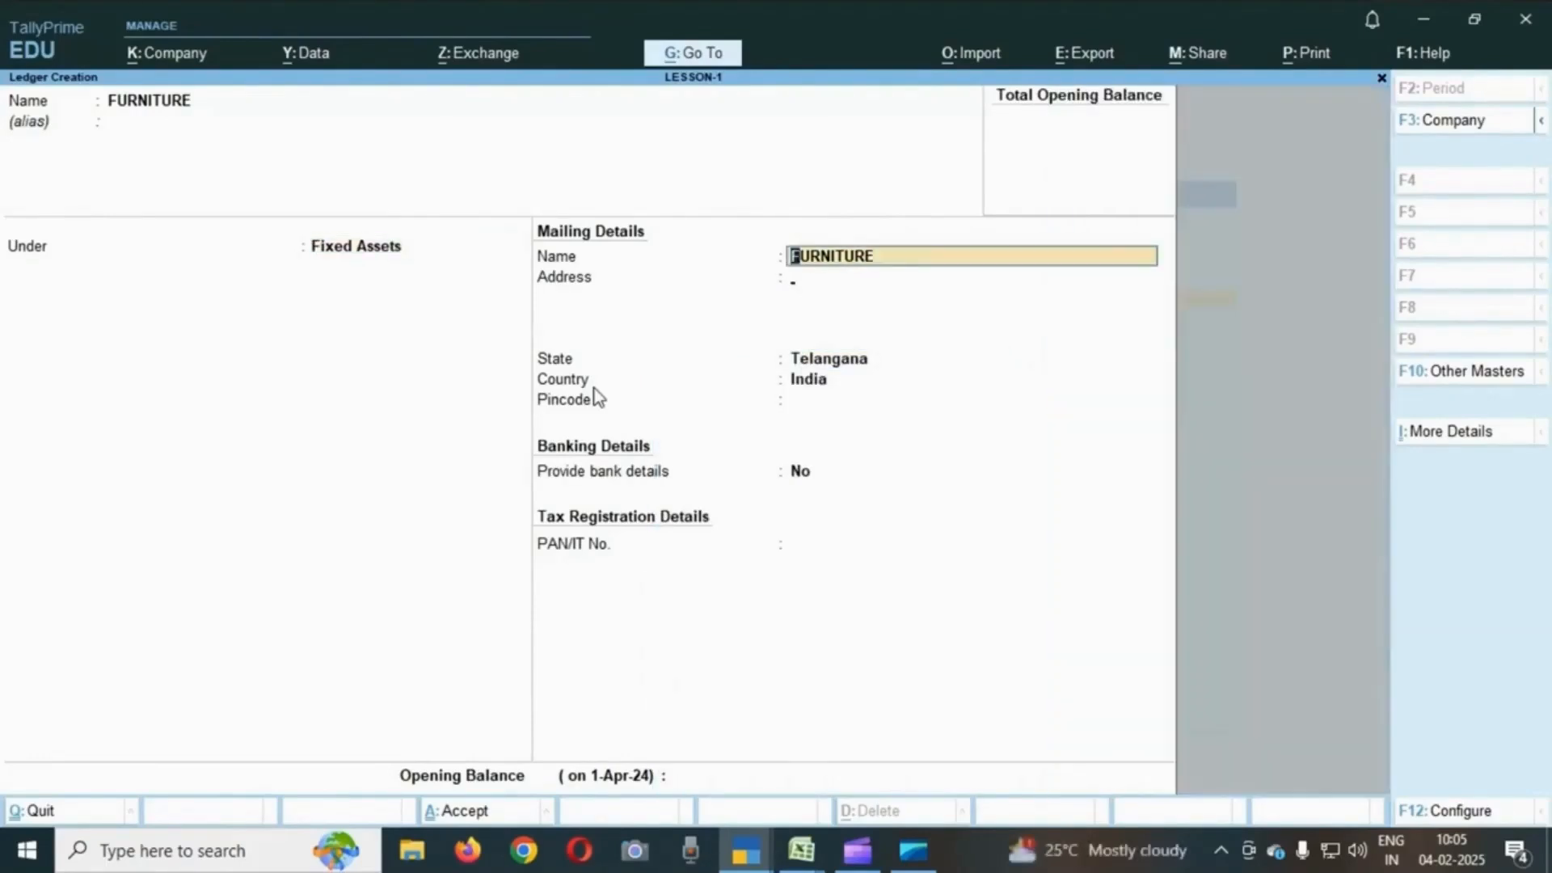
key("Return")
key("Return")
key("Return")
key("Return")
key("Return")
key("Return")
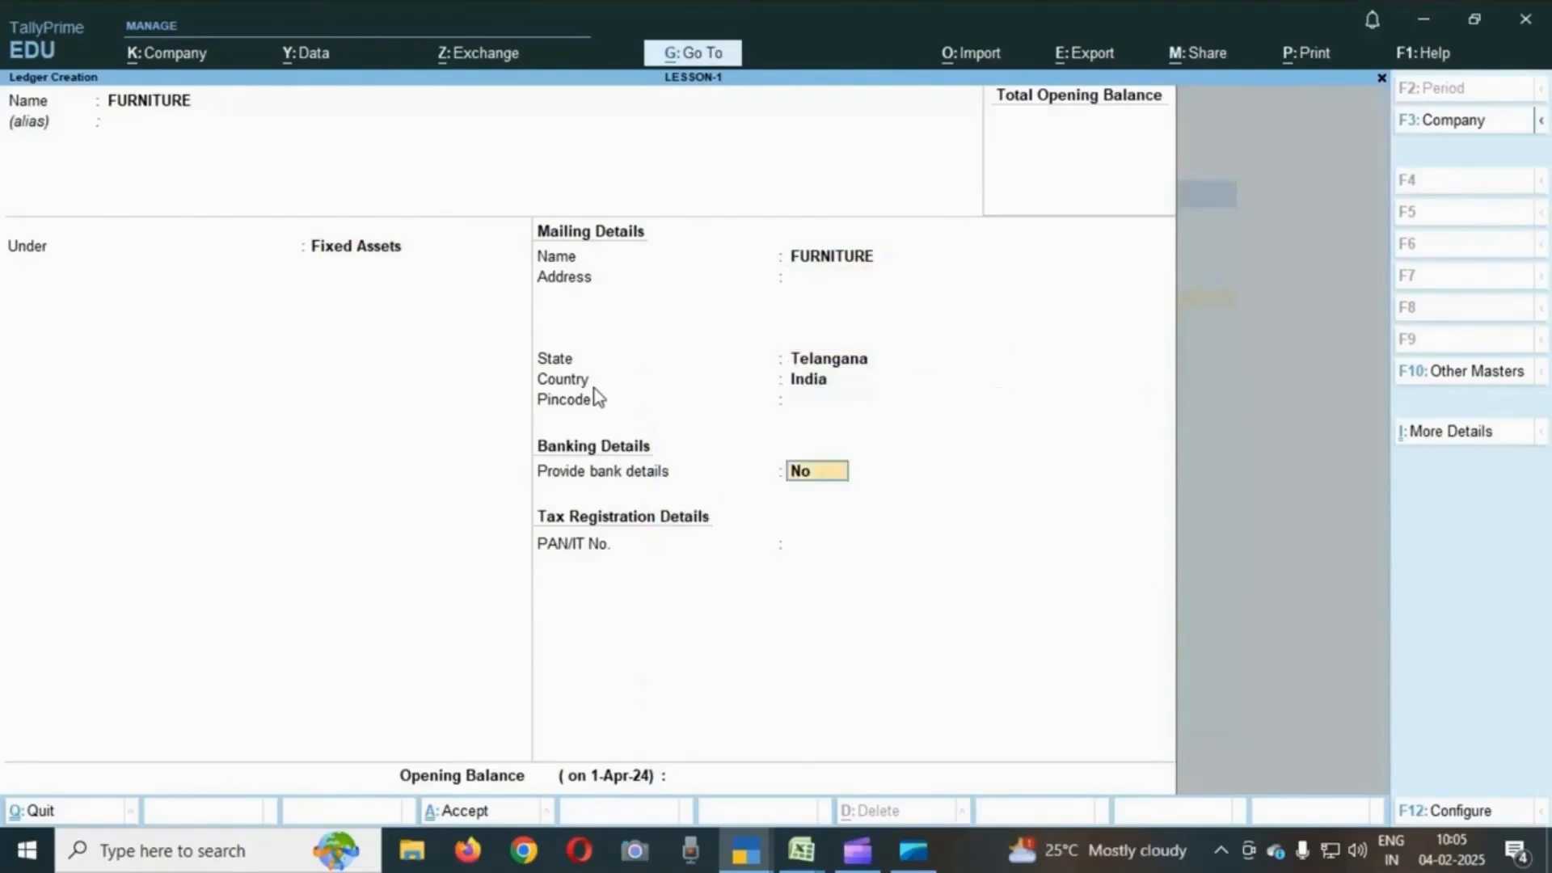
key("Return")
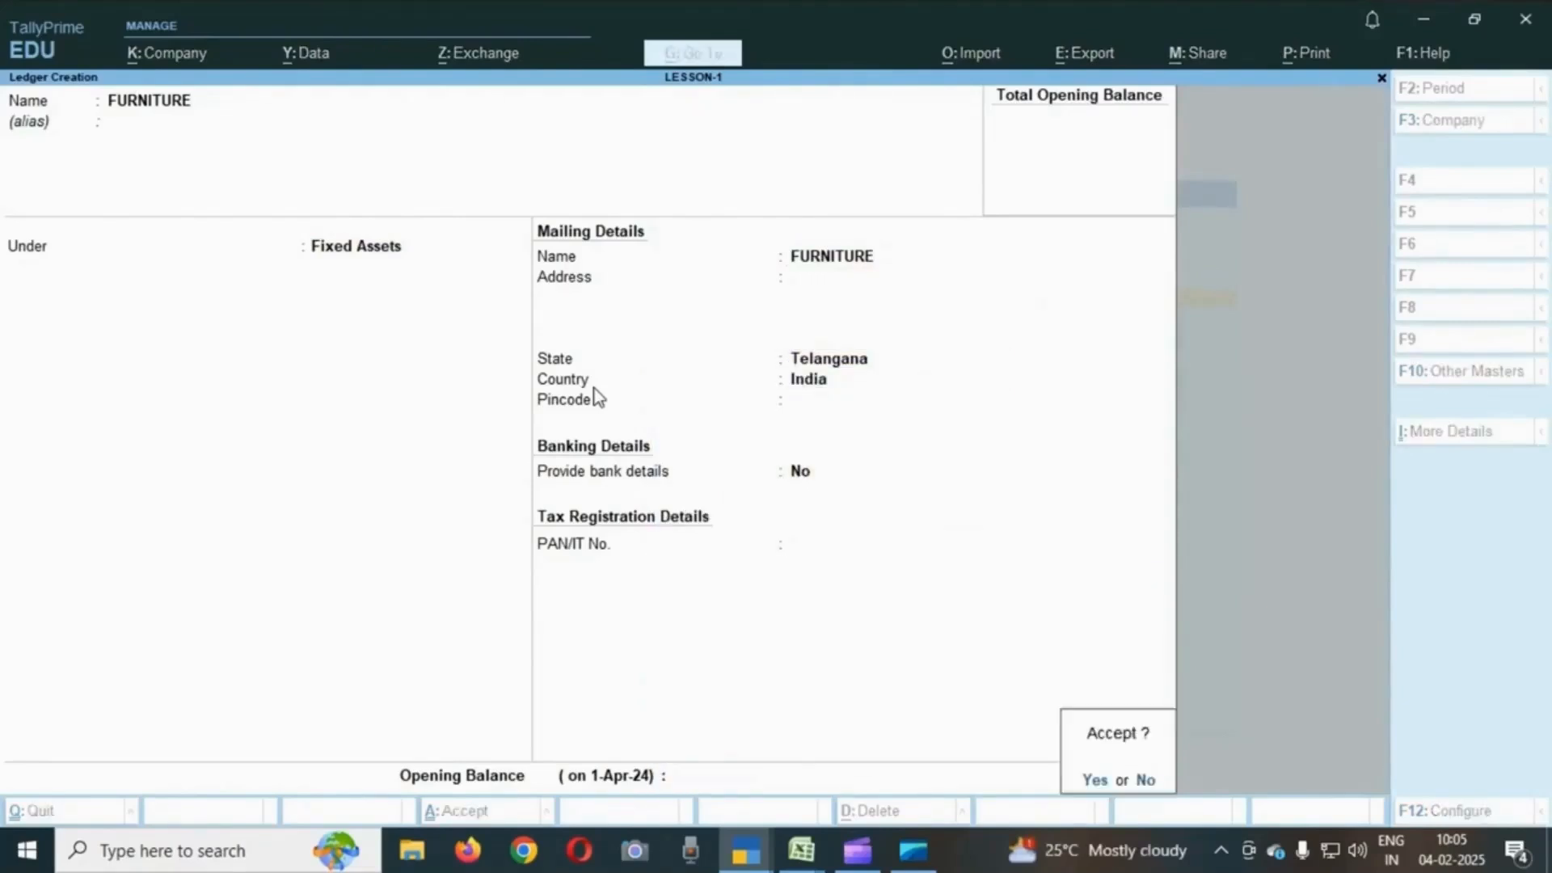
key("Return")
- Check the computer purchase transaction and its amount in the exercise sheet before returning to TallyPrime
mouse_move(801, 850)
left_click(694, 749)
key("Down")
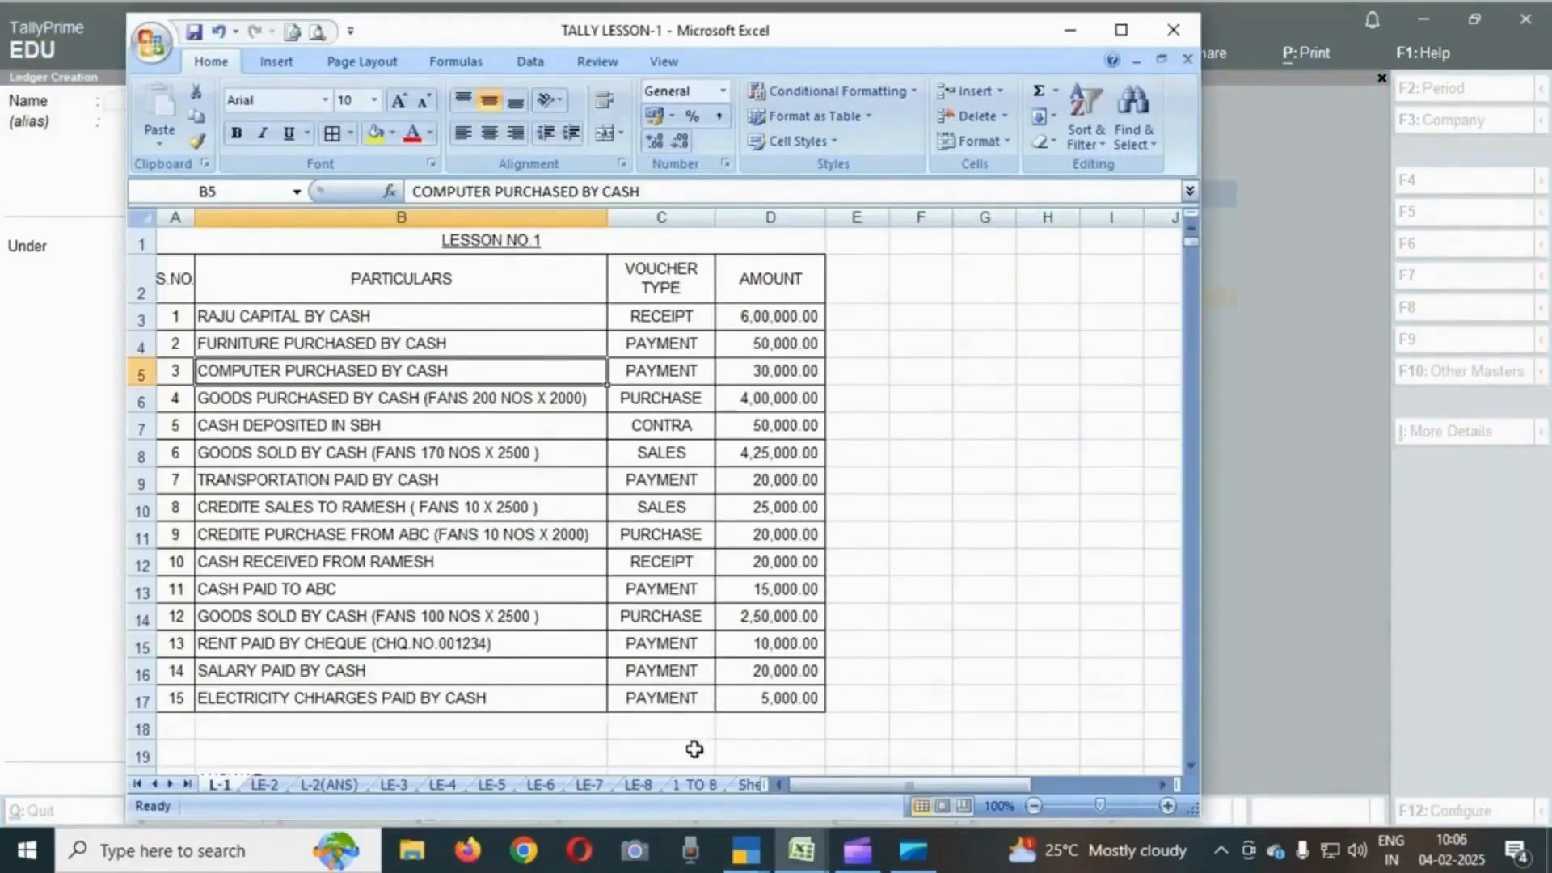
key("Right")
key("Right")
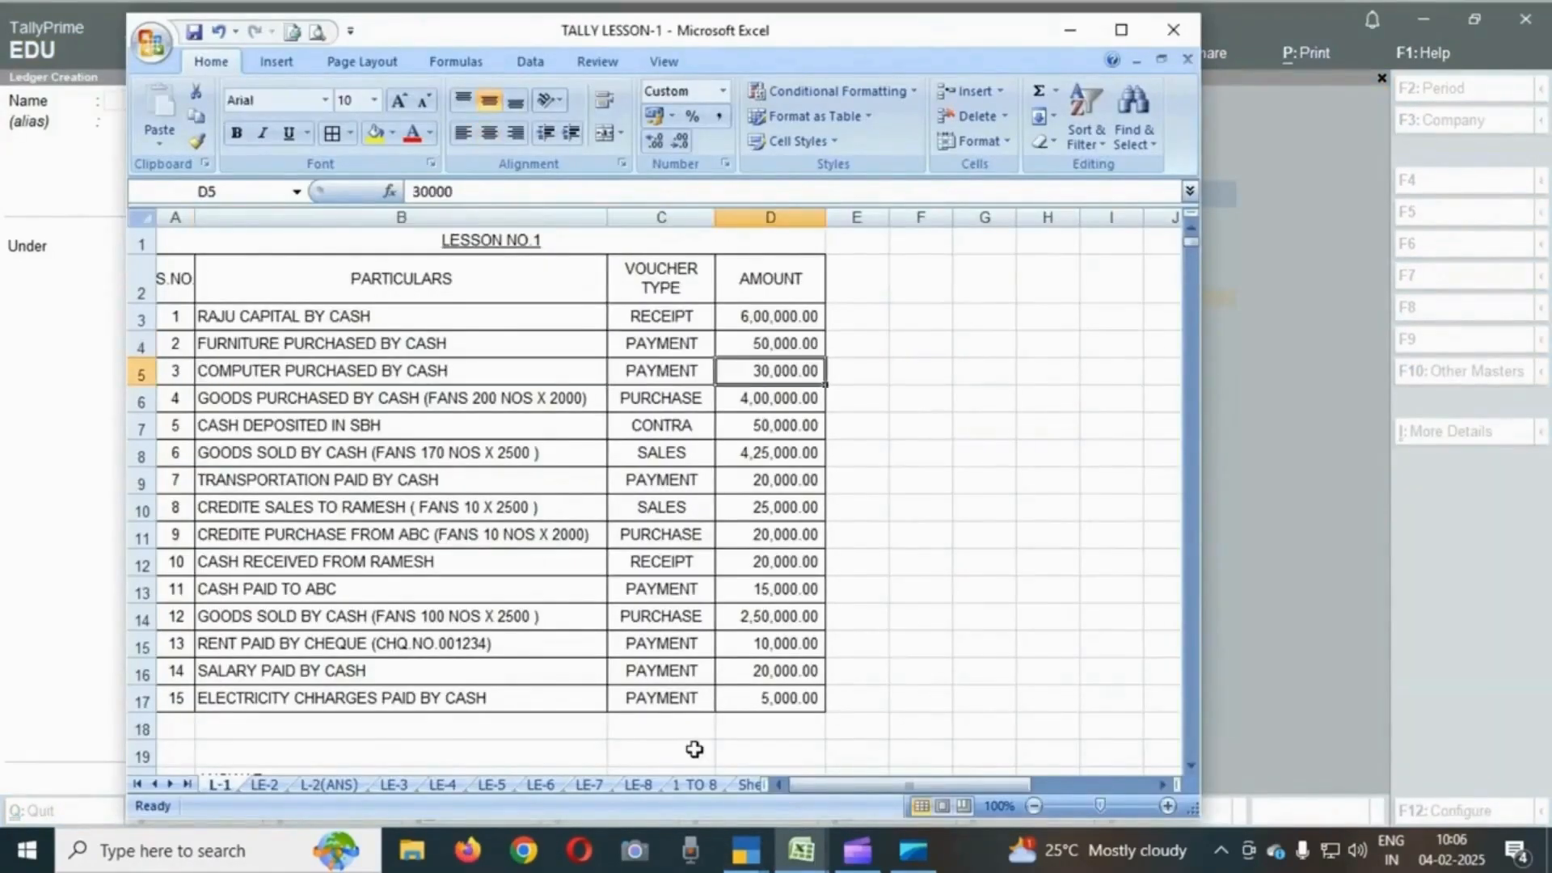
key("Left")
key("Left")
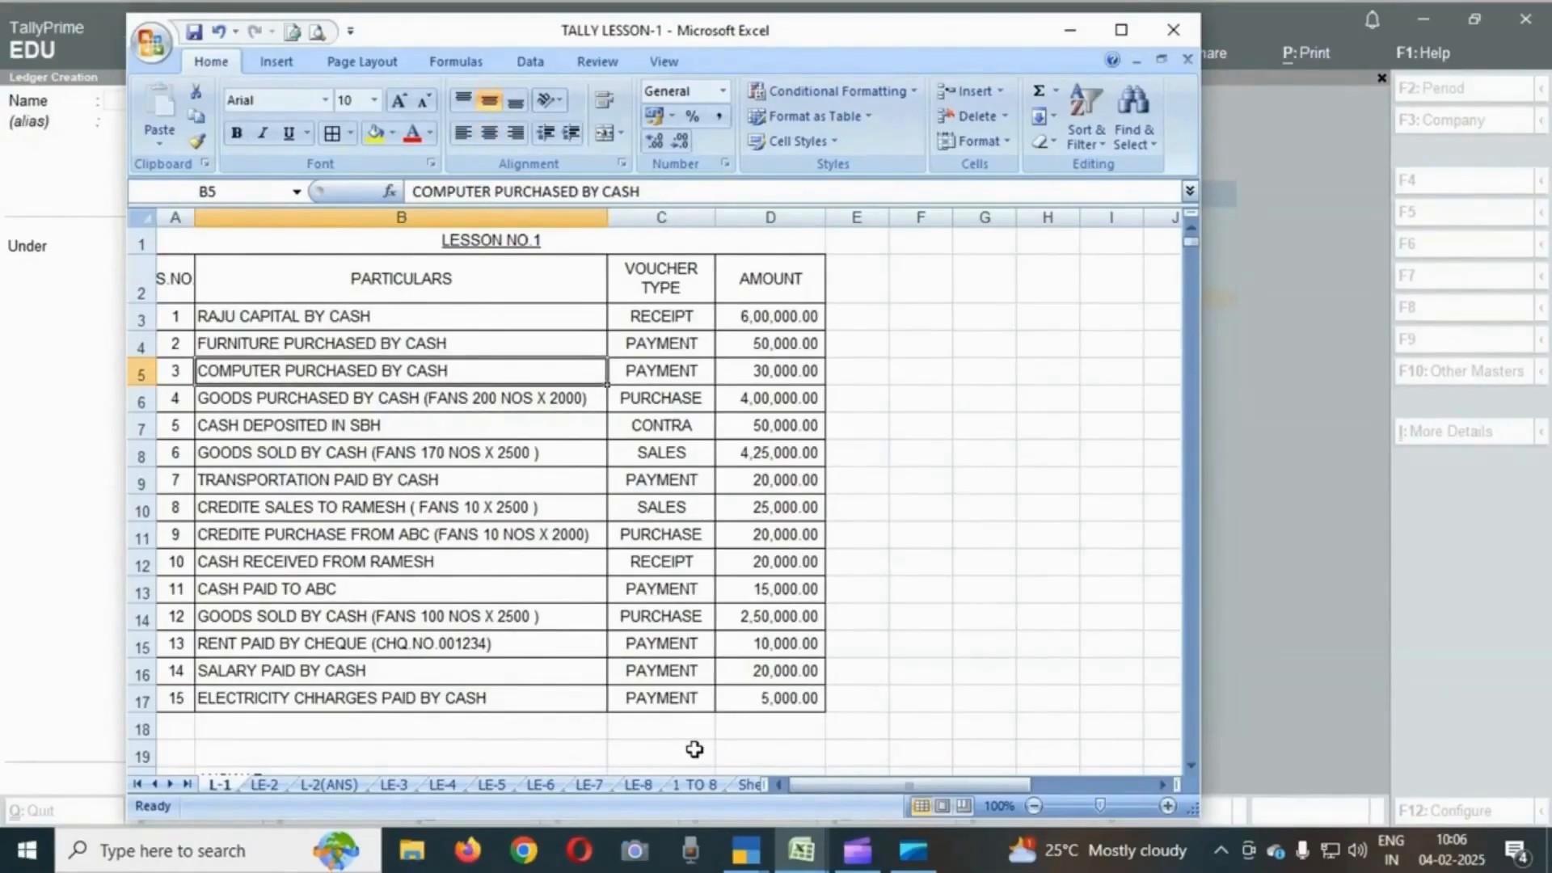
key("alt+Tab")
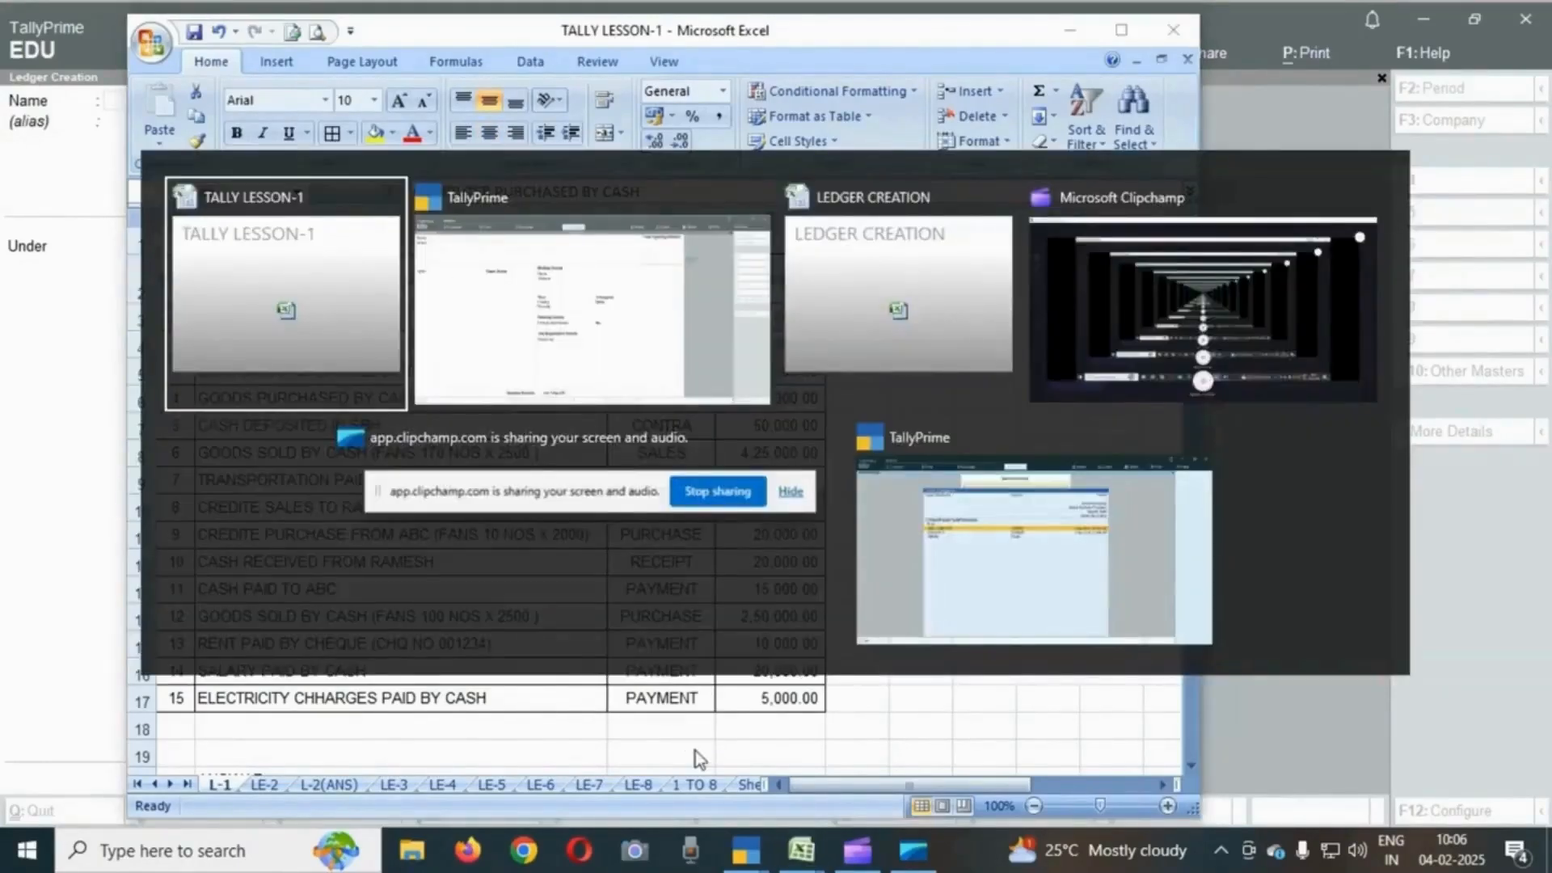
key("Tab")
- Create and save a ledger named COMPUTER under Fixed Assets with default details
type("COMPUTER")
type(" A")
key("BackSpace")
key("BackSpace")
key("Return")
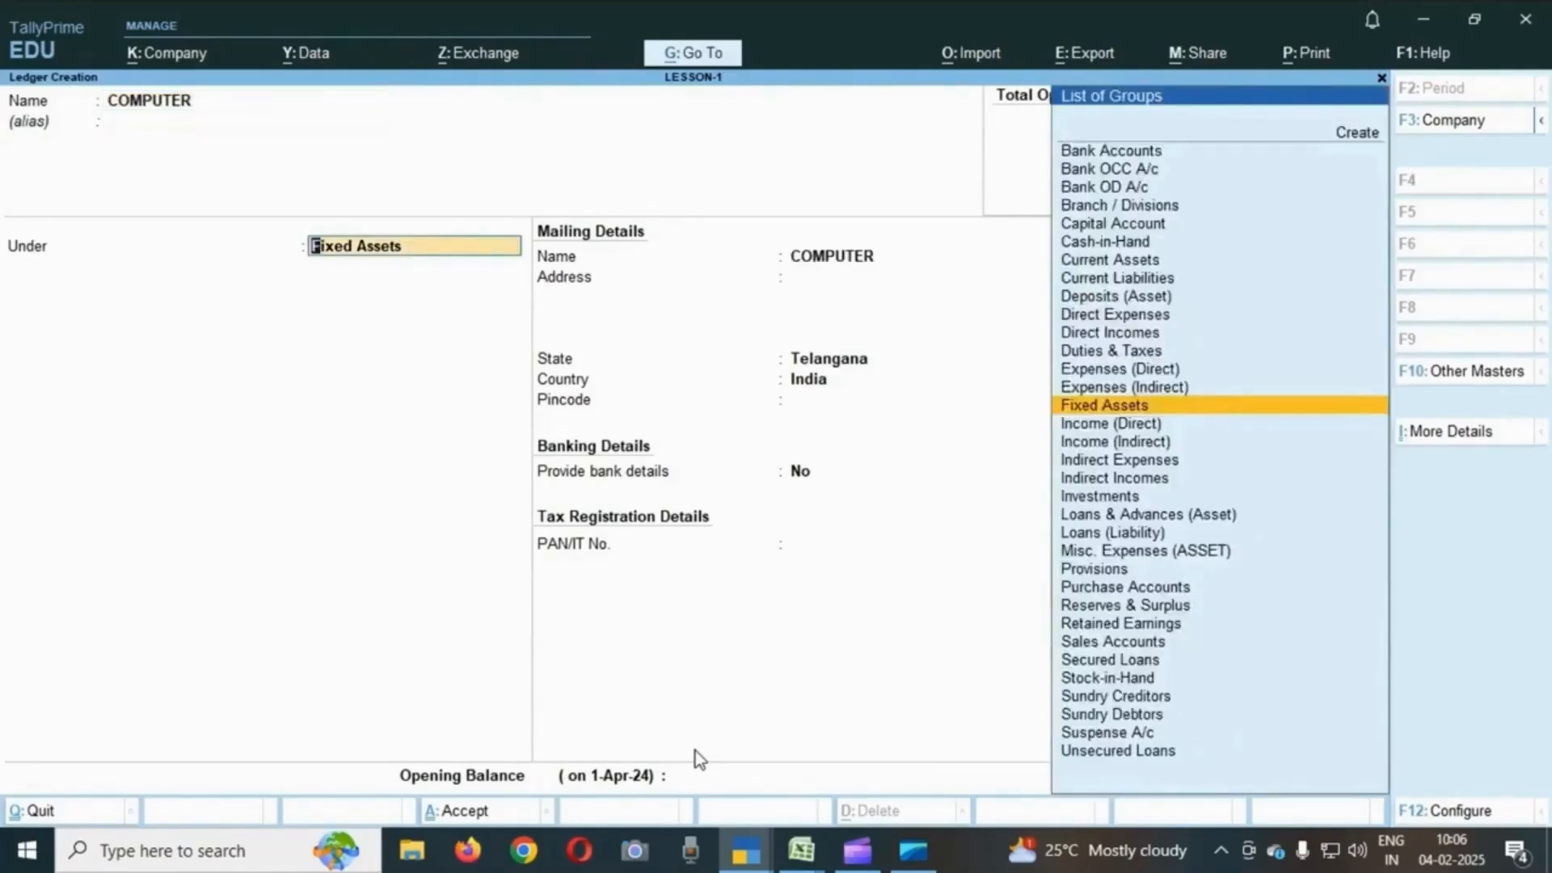
type("F")
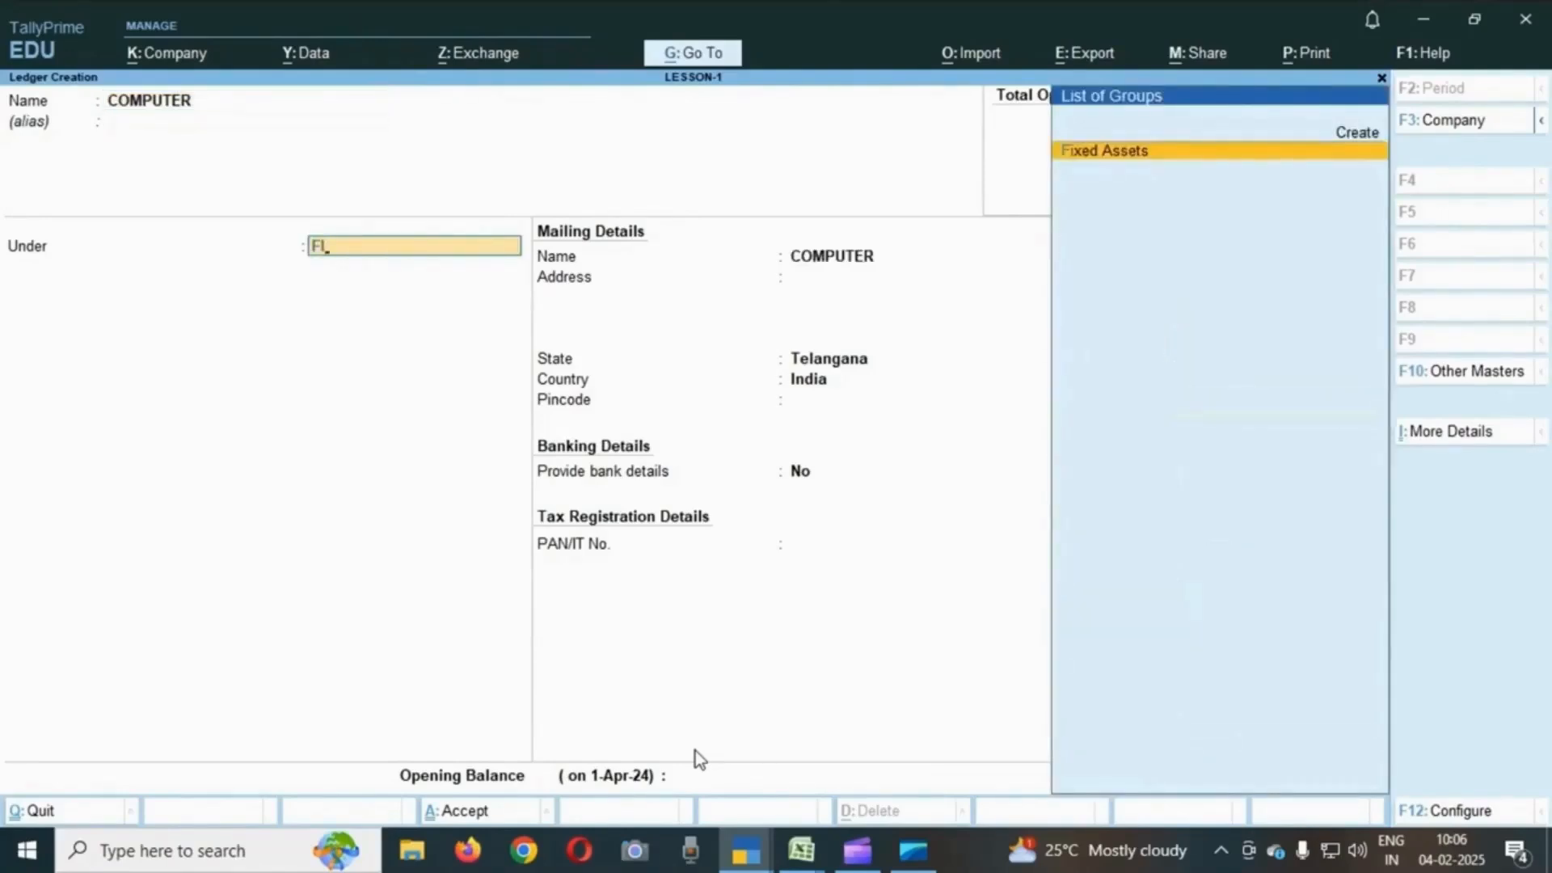
key("Return")
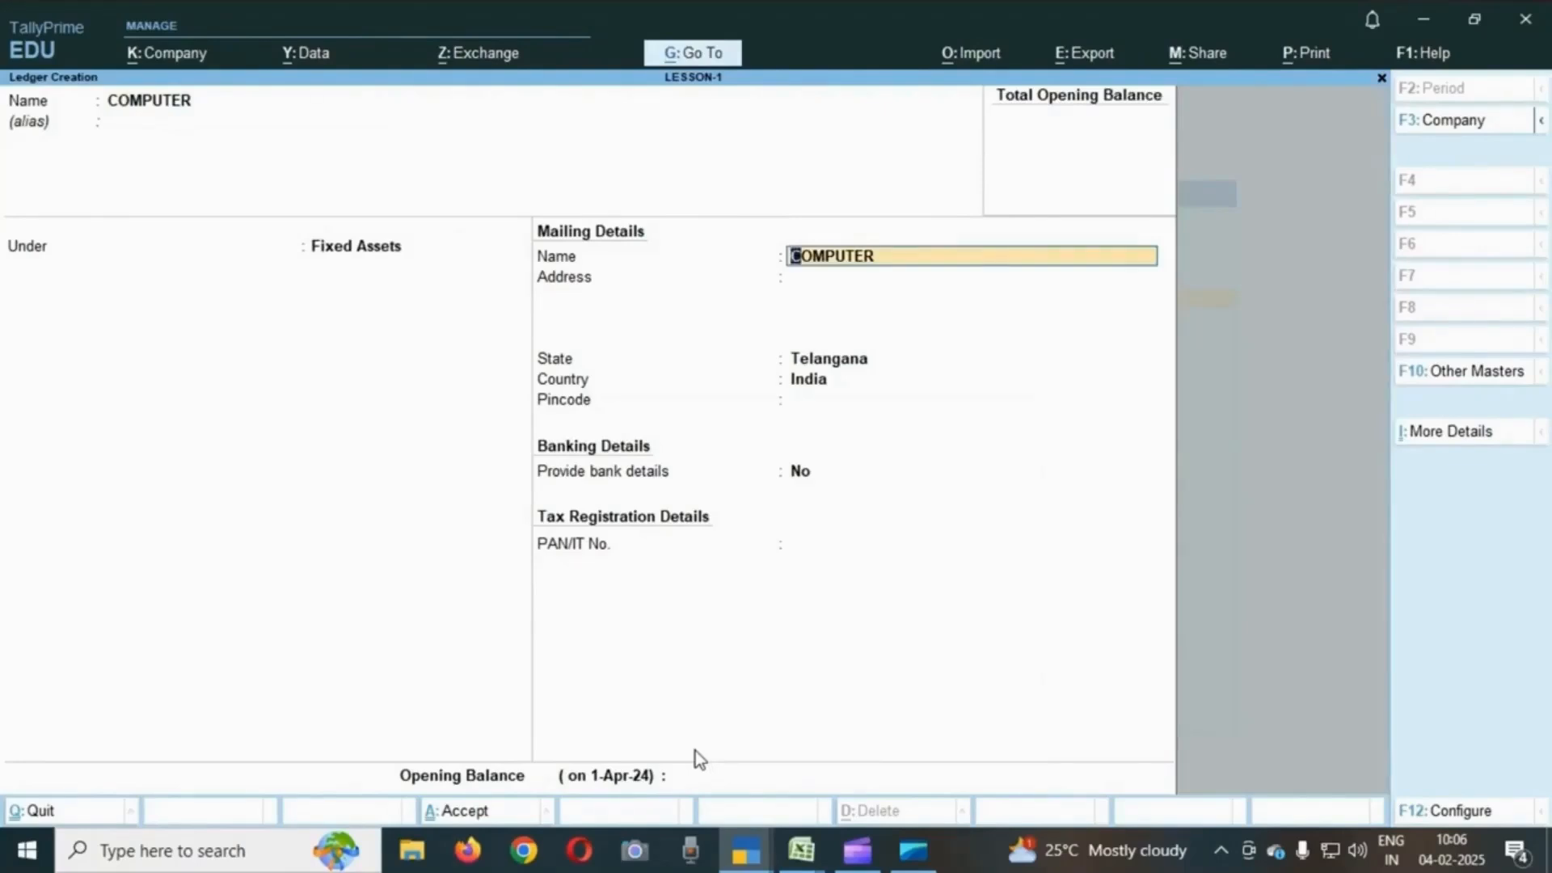
key("Return")
key("Return")
key("Return")
key("Return")
key("Return")
key("Return")
key("Return")
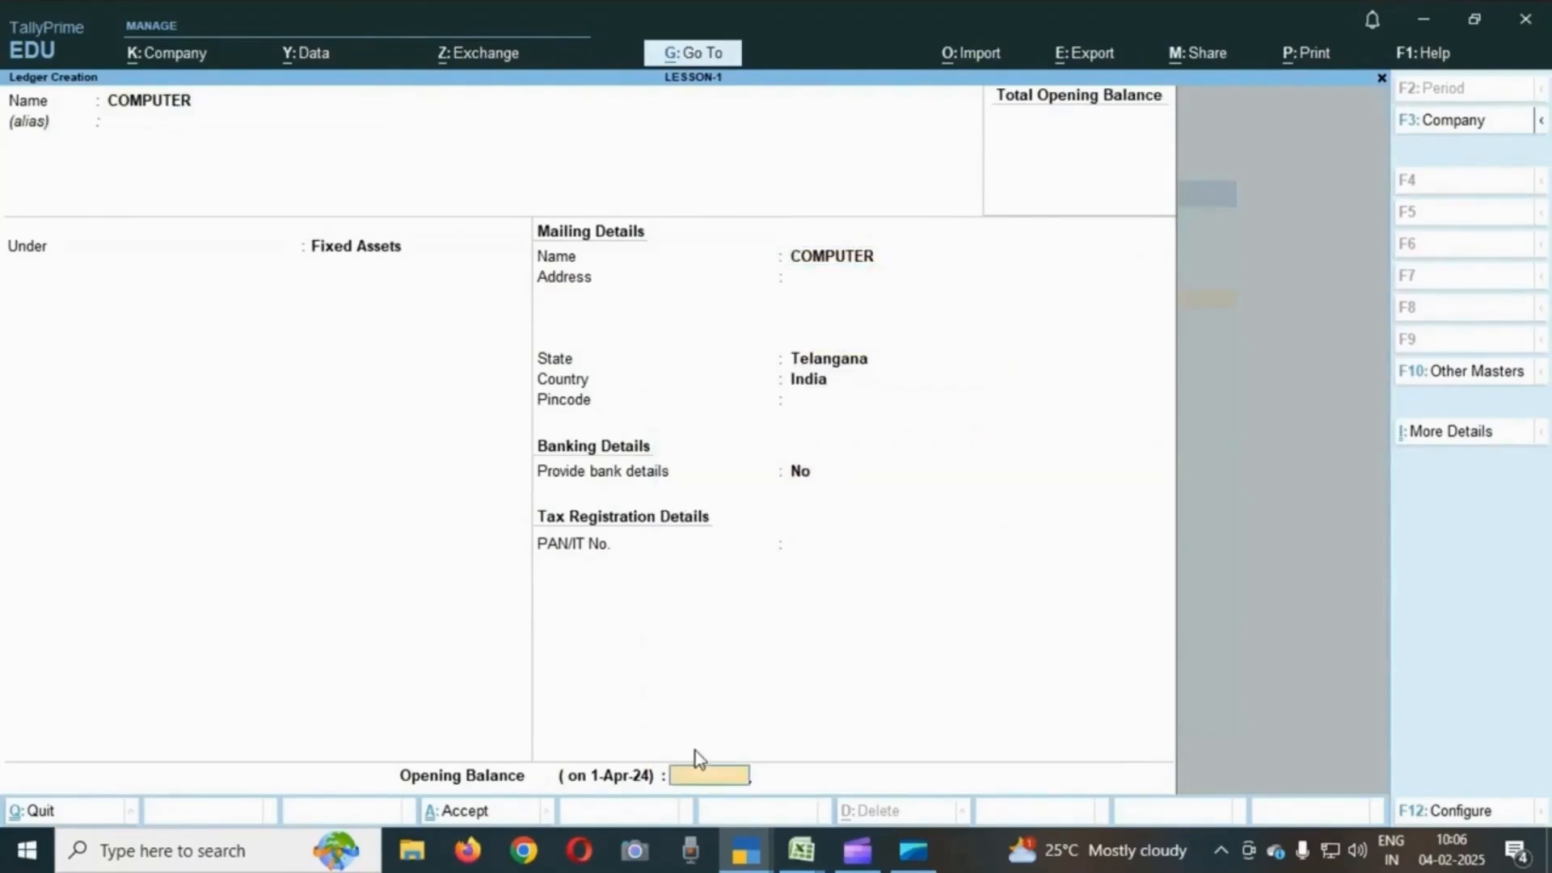
key("Return")
key("Return")
- Check the goods purchase entry, then create and save a PURCHASE ledger under Purchase Accounts with type Not Applicable
key("alt+Tab")
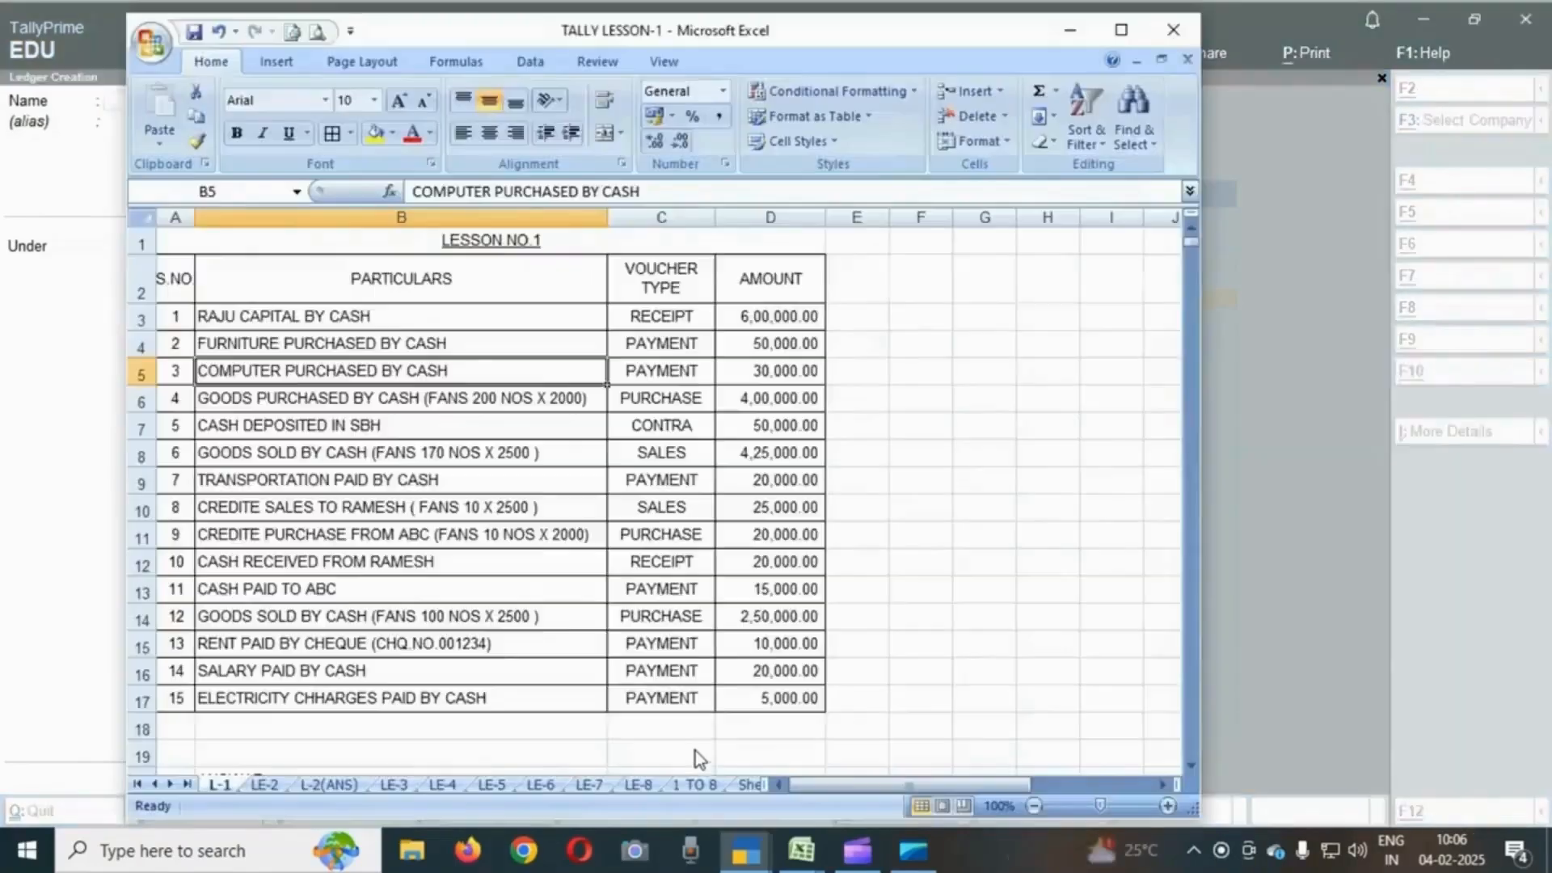
key("Down")
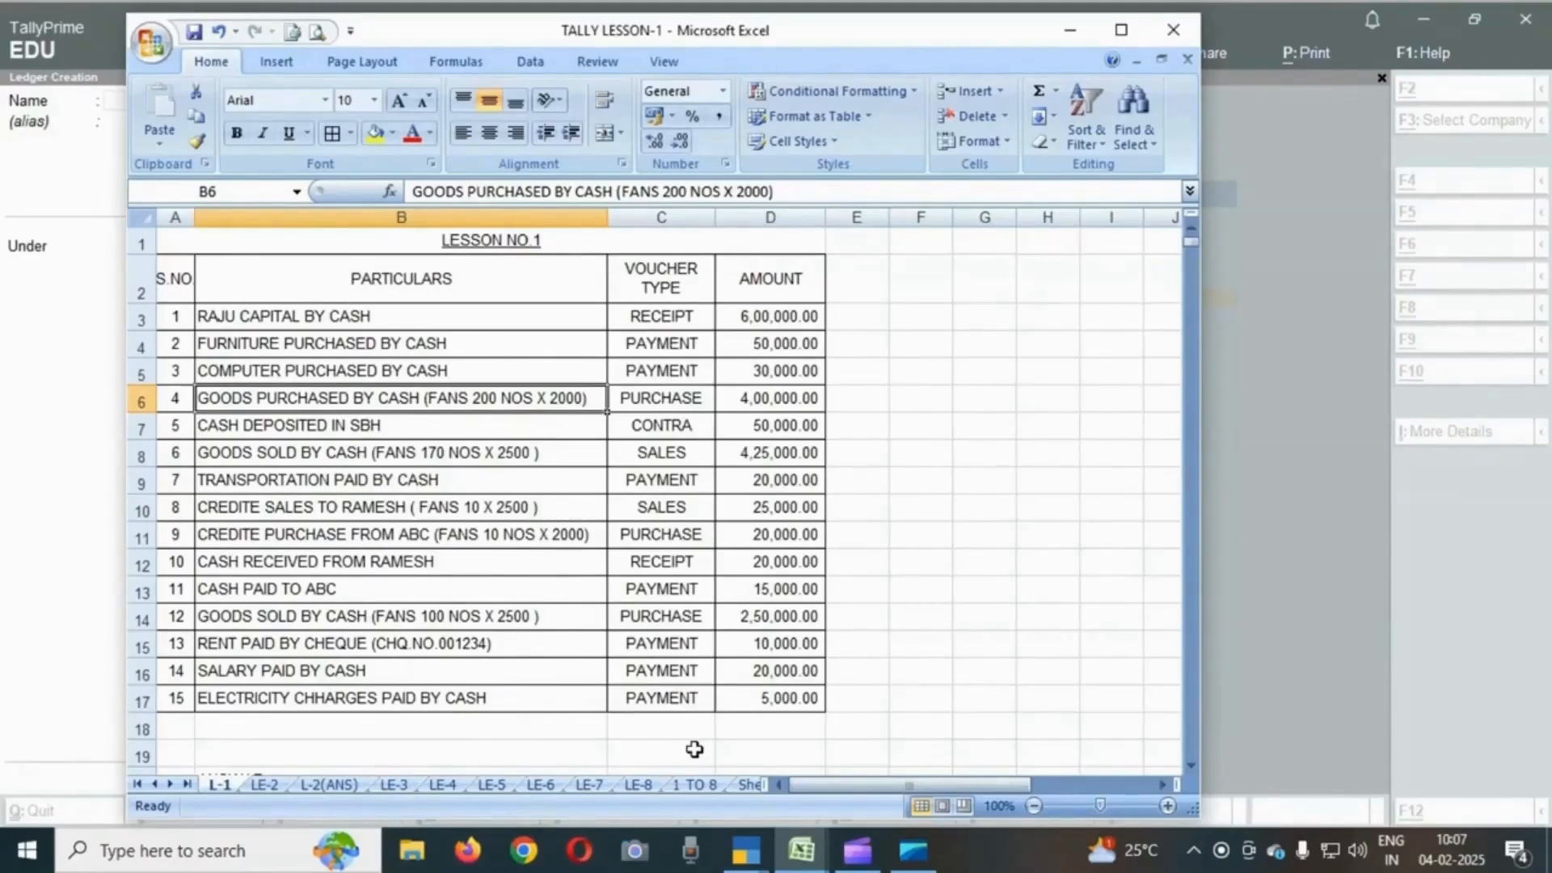
key("alt+Tab")
key("alt+Tab")
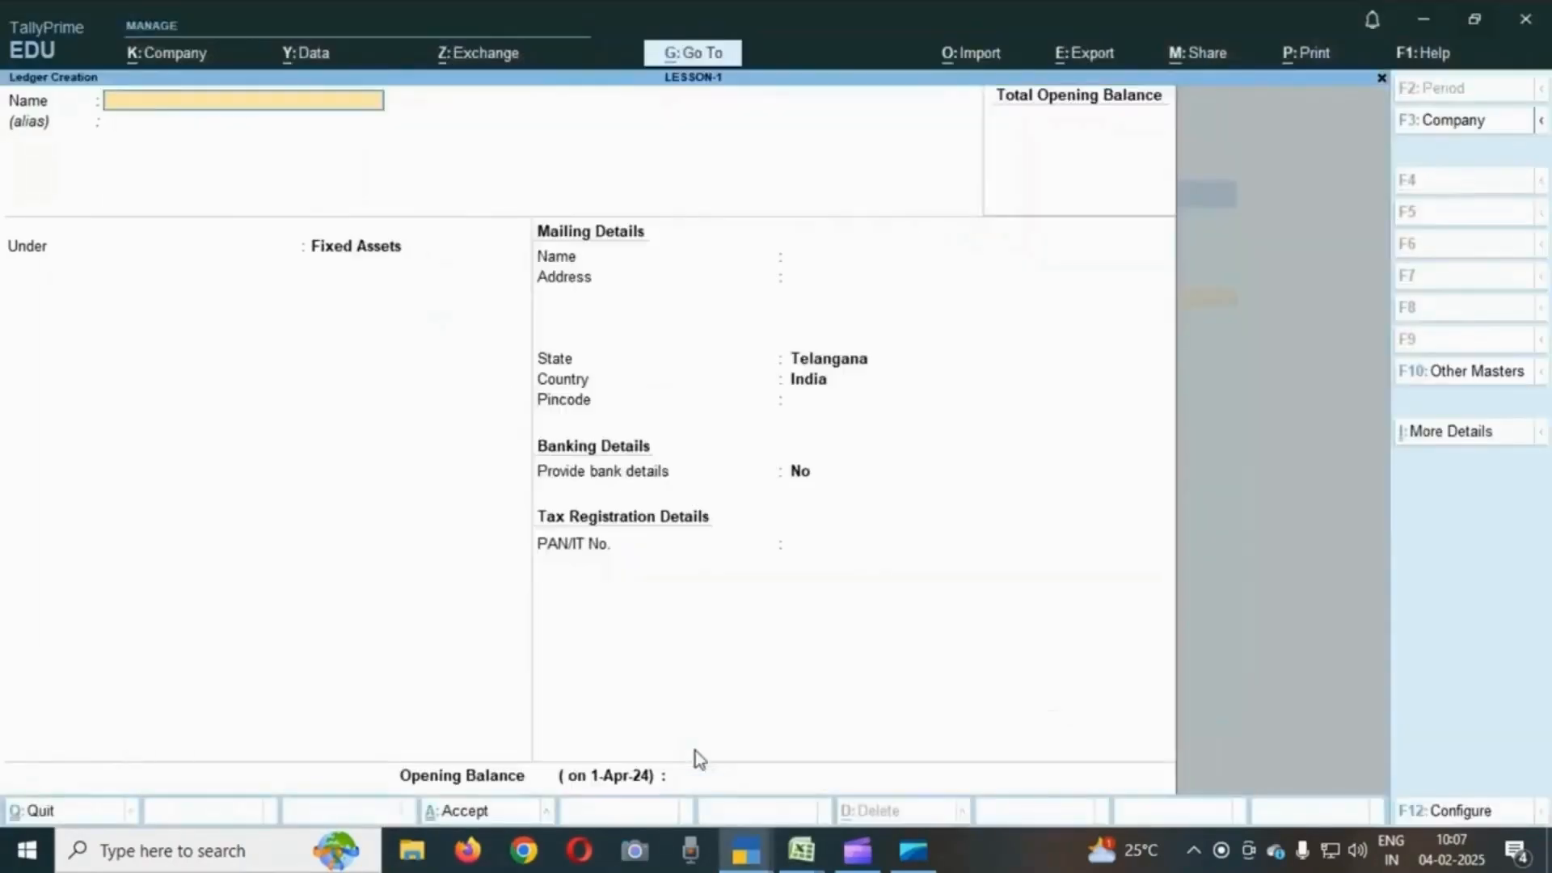
type("PURCHASE")
key("Return")
key("Return")
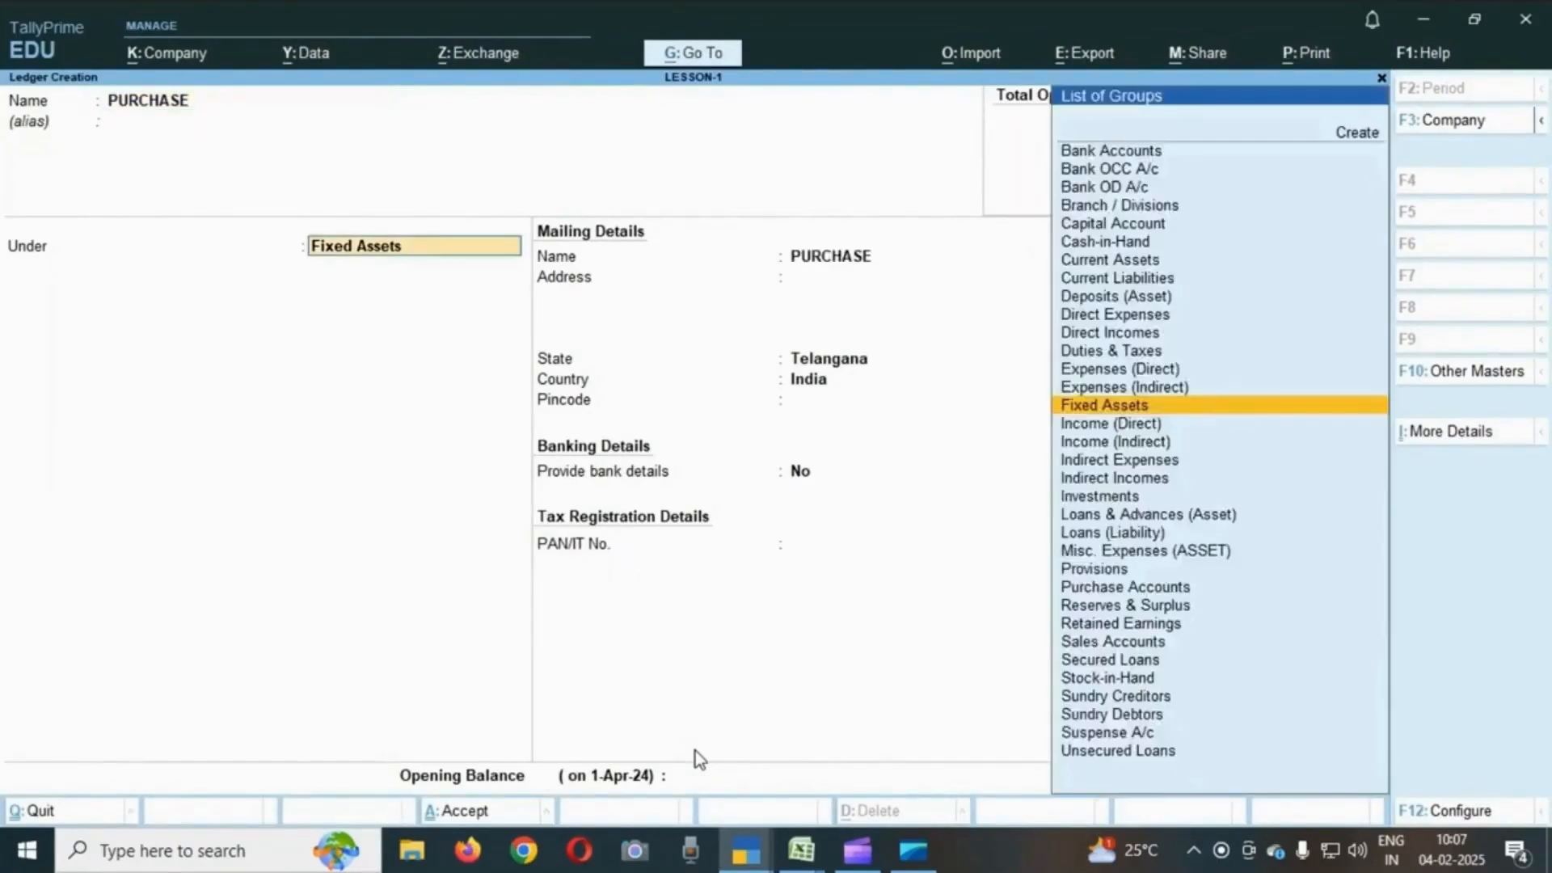
type("PUR")
key("Return")
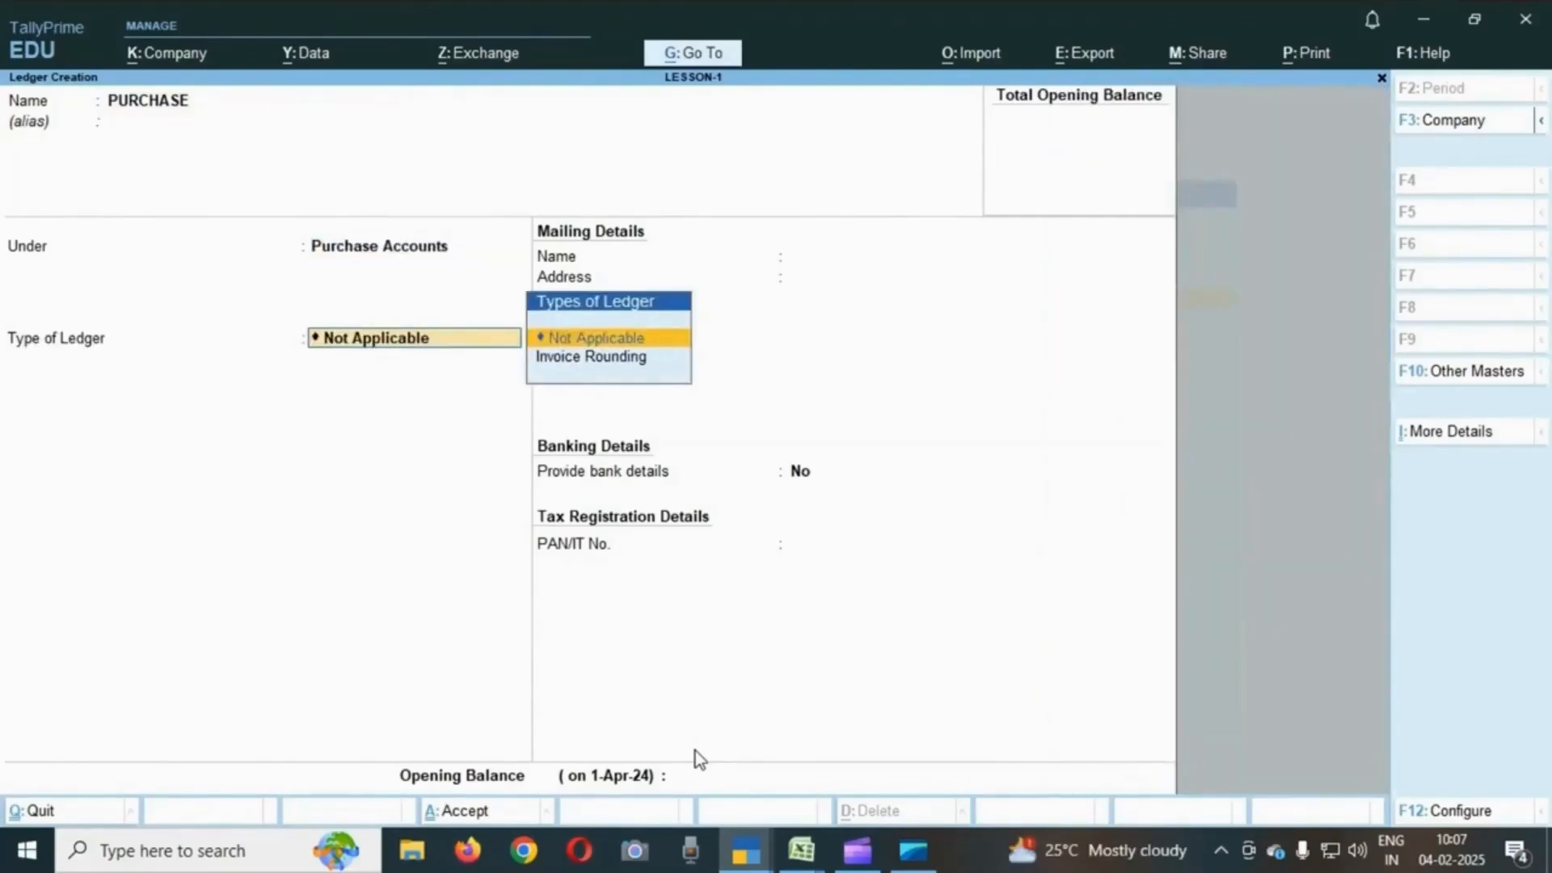
key("Return")
key("Return")
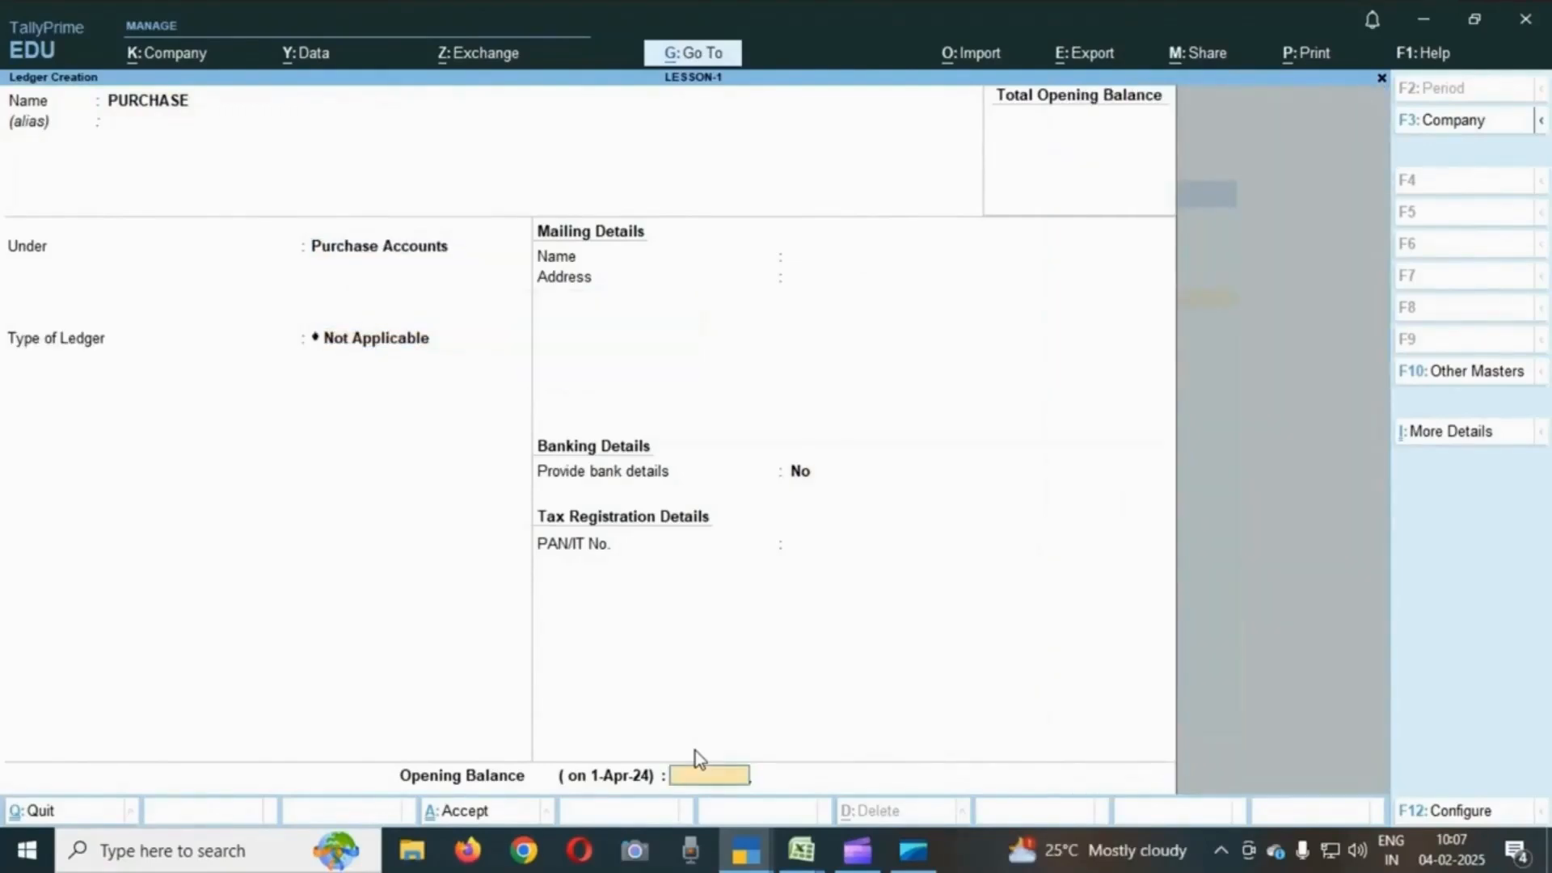
key("Return")
key("Return")
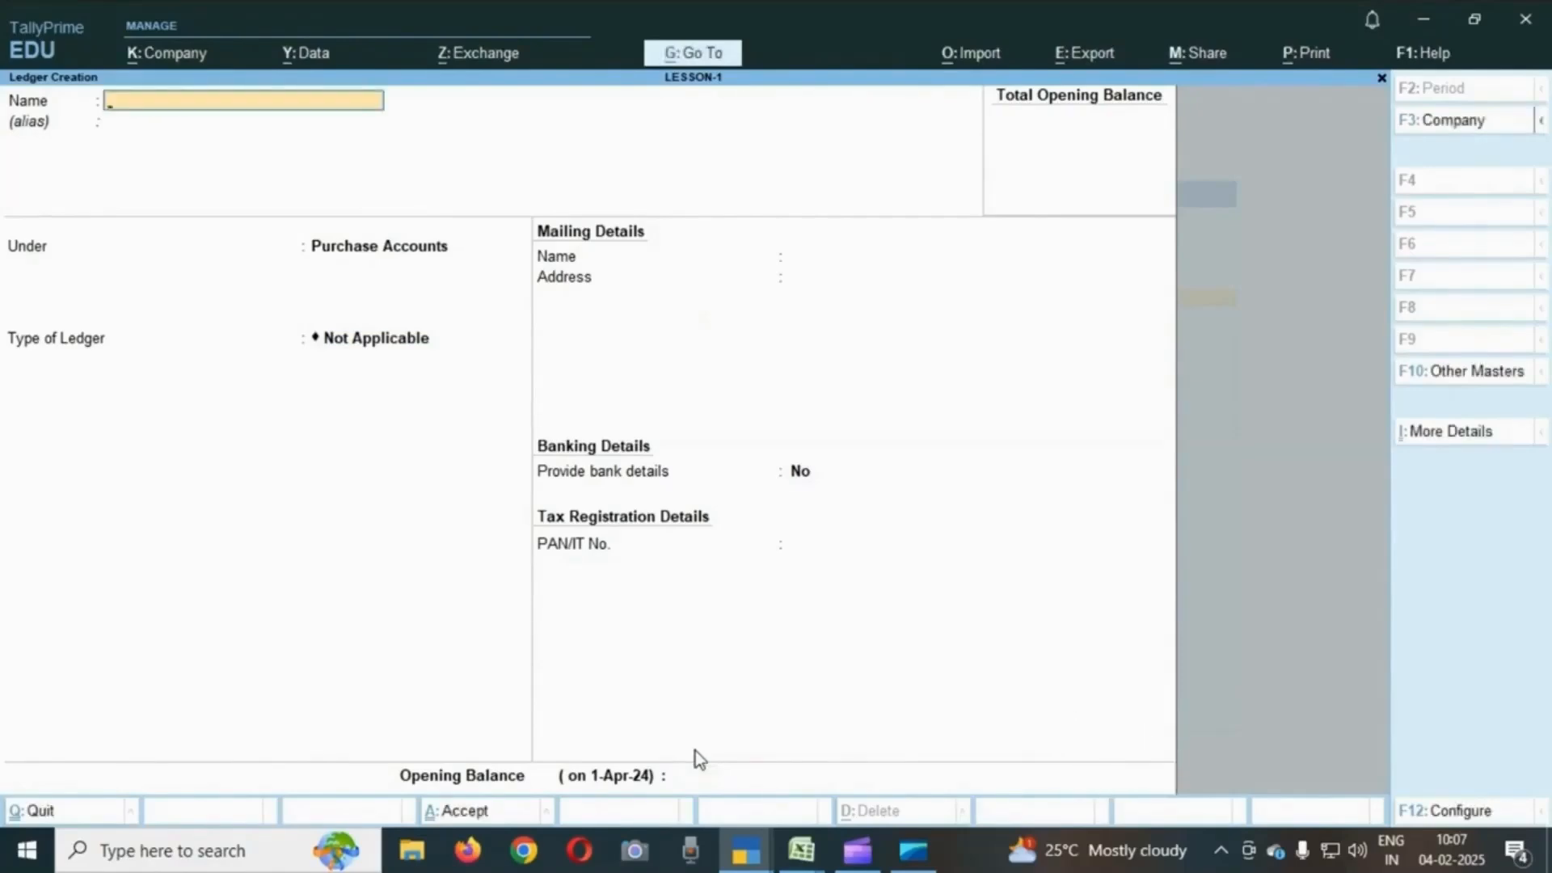
- Check the next transaction in the exercise sheet, then close the empty ledger creation screen without saving
key("alt+Tab")
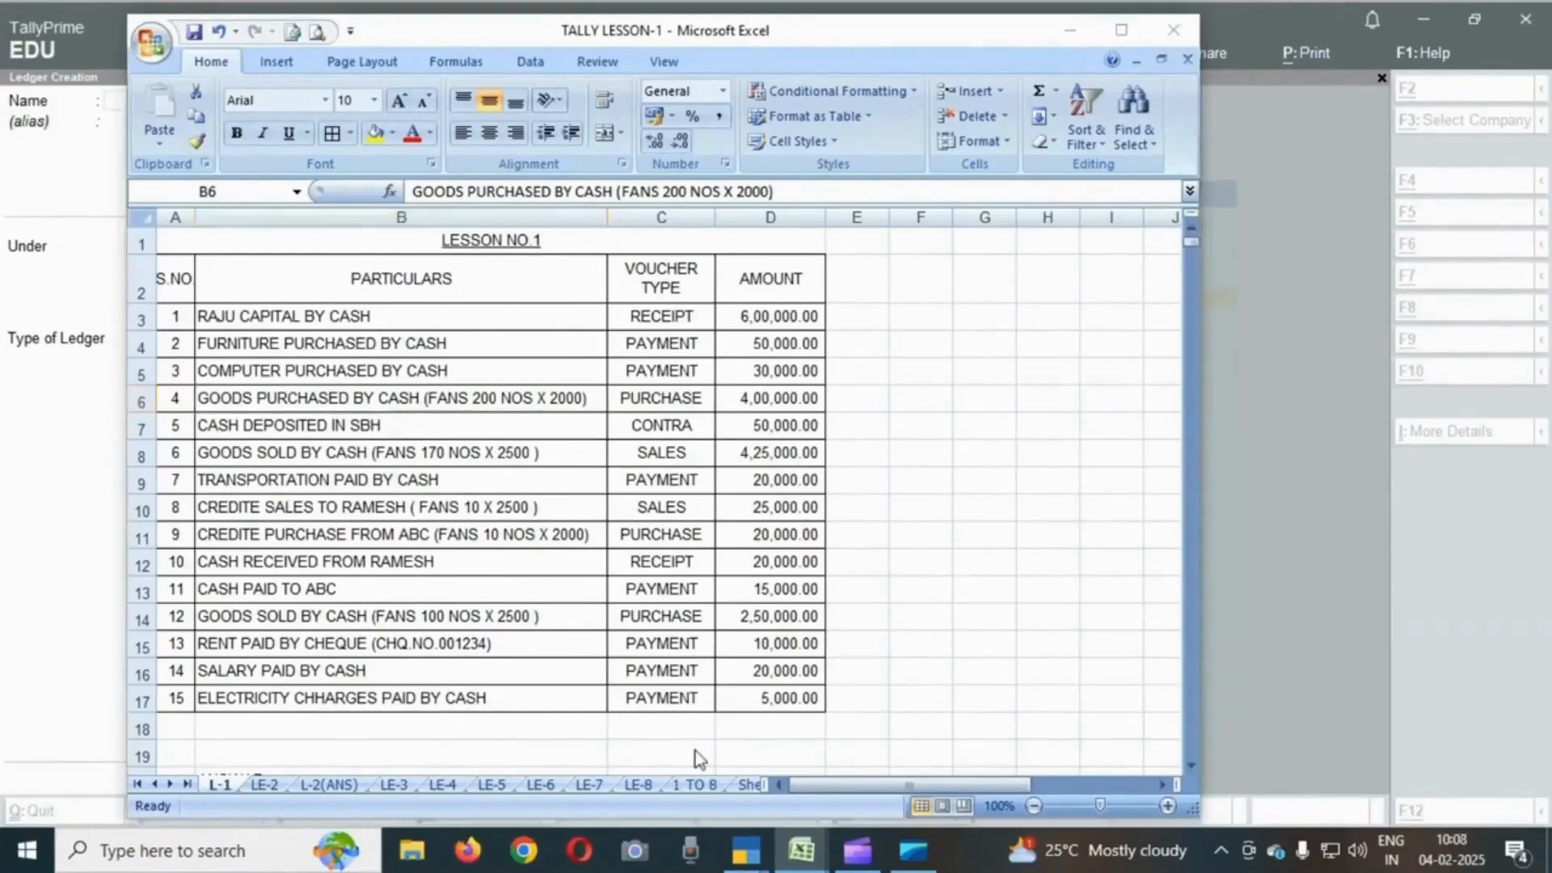
key("alt+Tab")
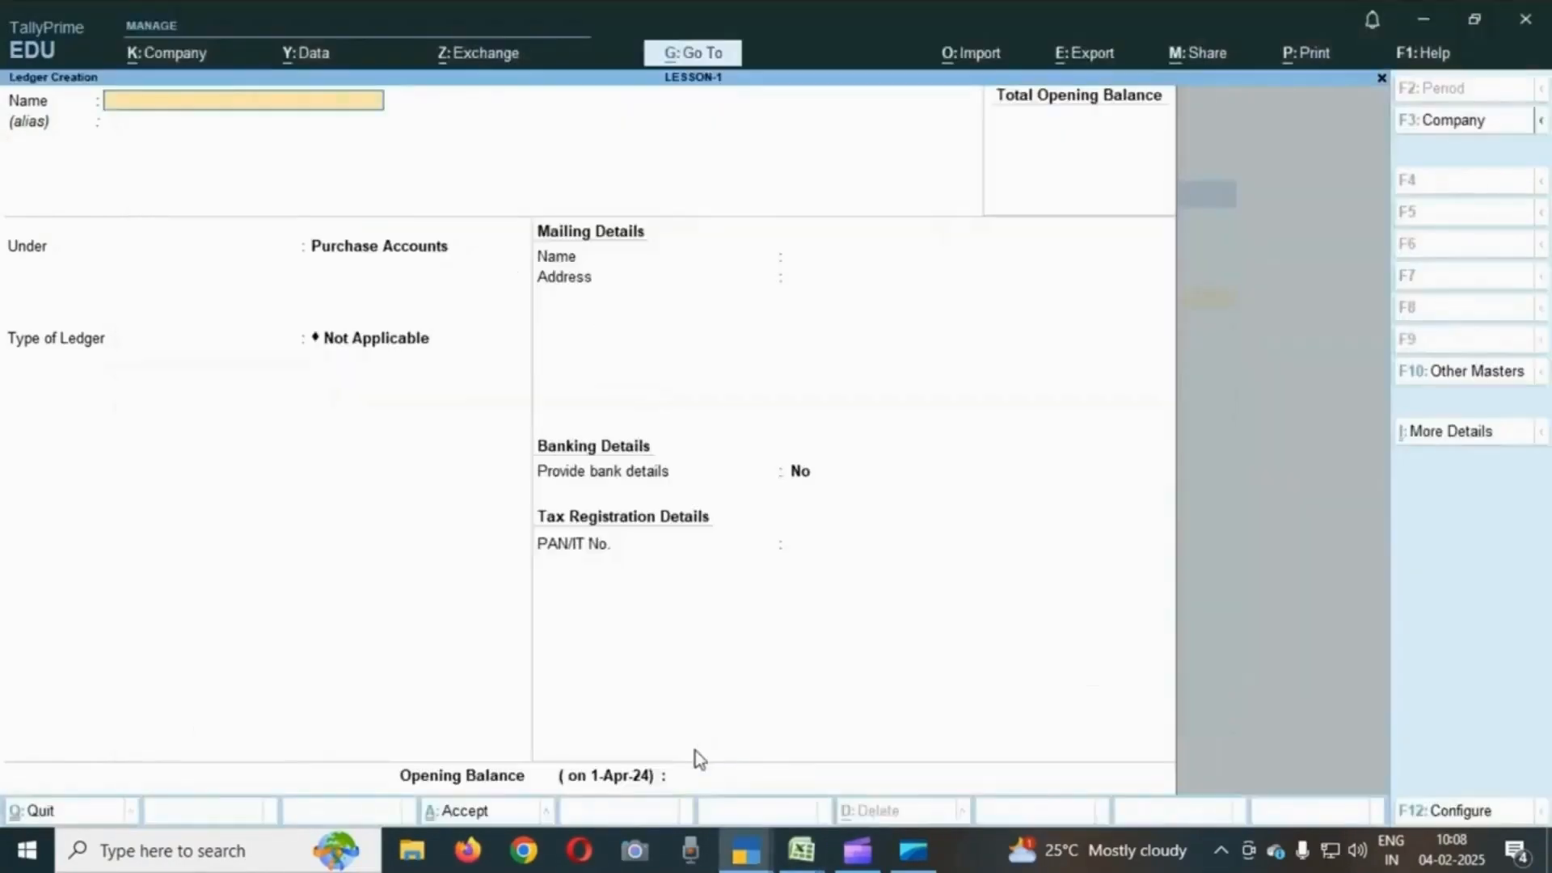
key("Escape")
key("y")
key("Escape")
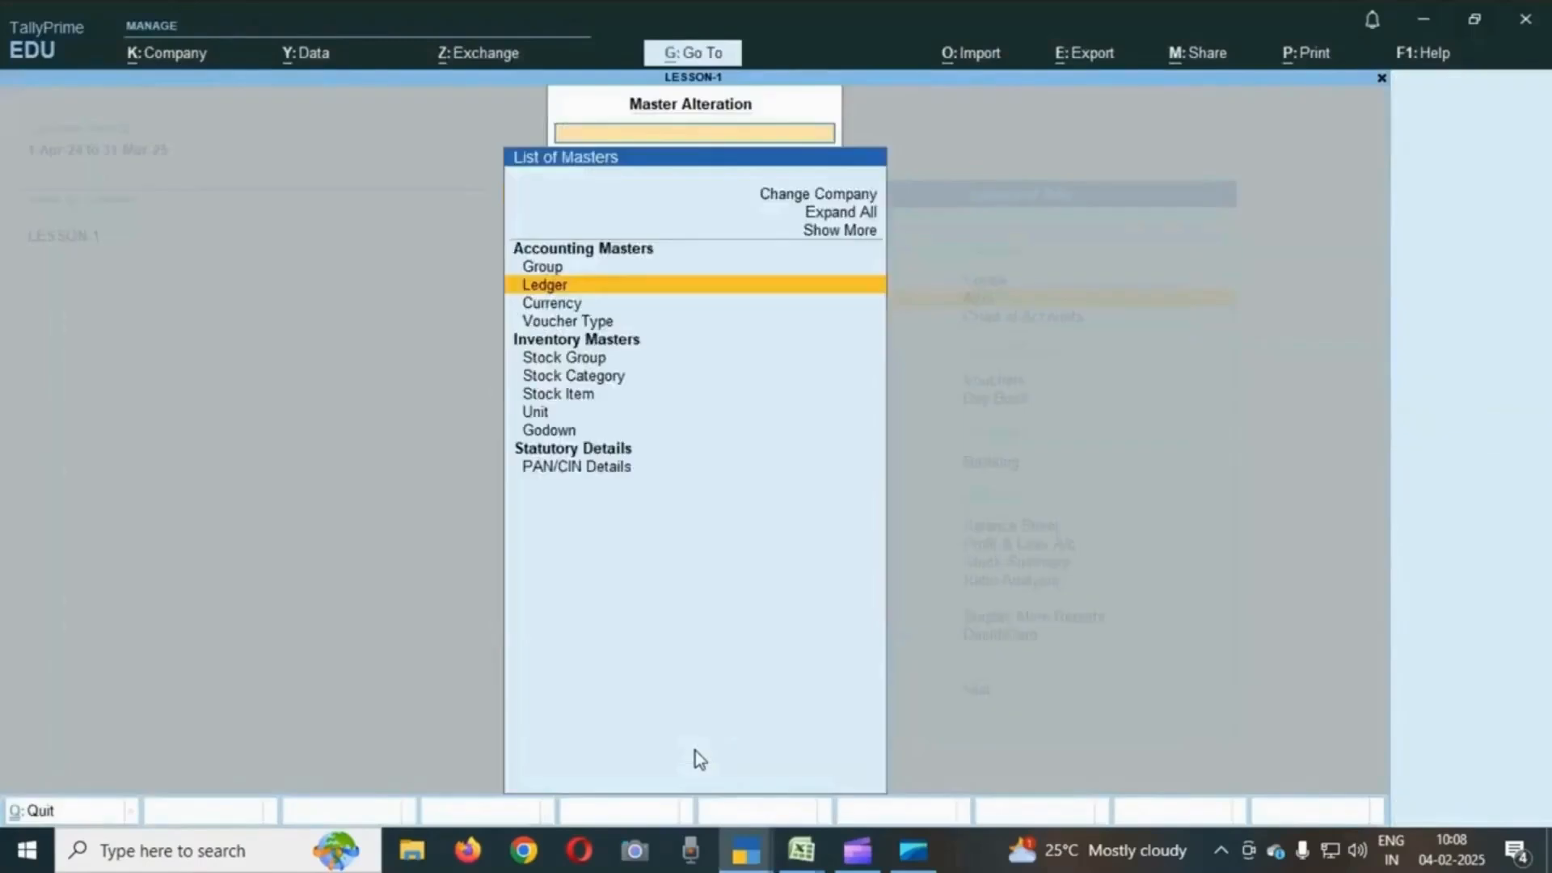
- Start creating a stock item named USHA FANS under Primary
key("Escape")
key("Up")
key("Return")
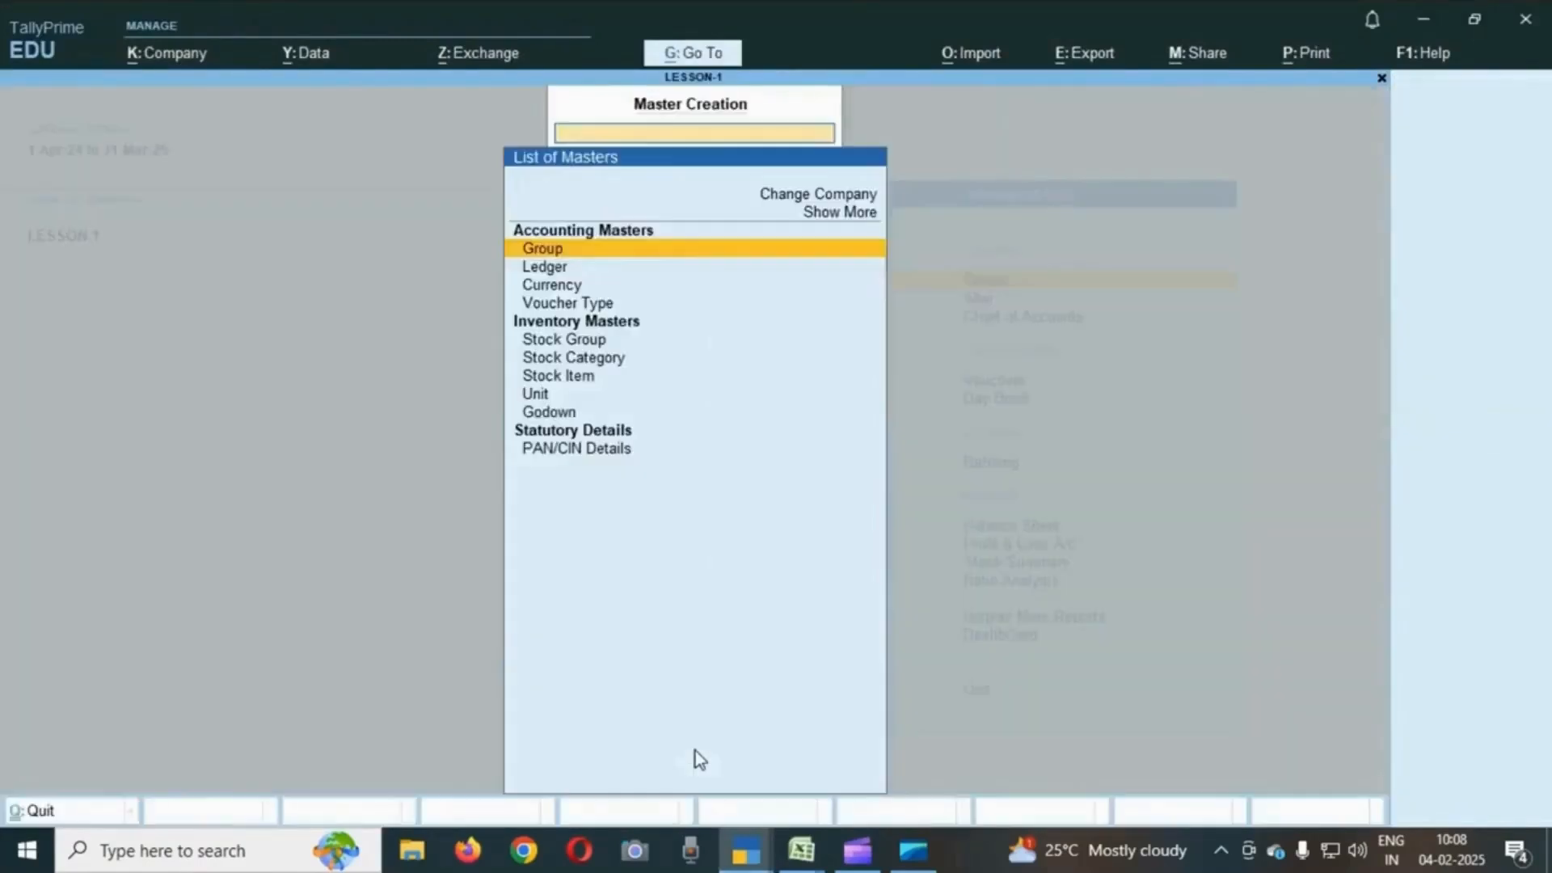
key("Down")
key("Down")
key("Down")
key("Down")
key("Down")
key("Down")
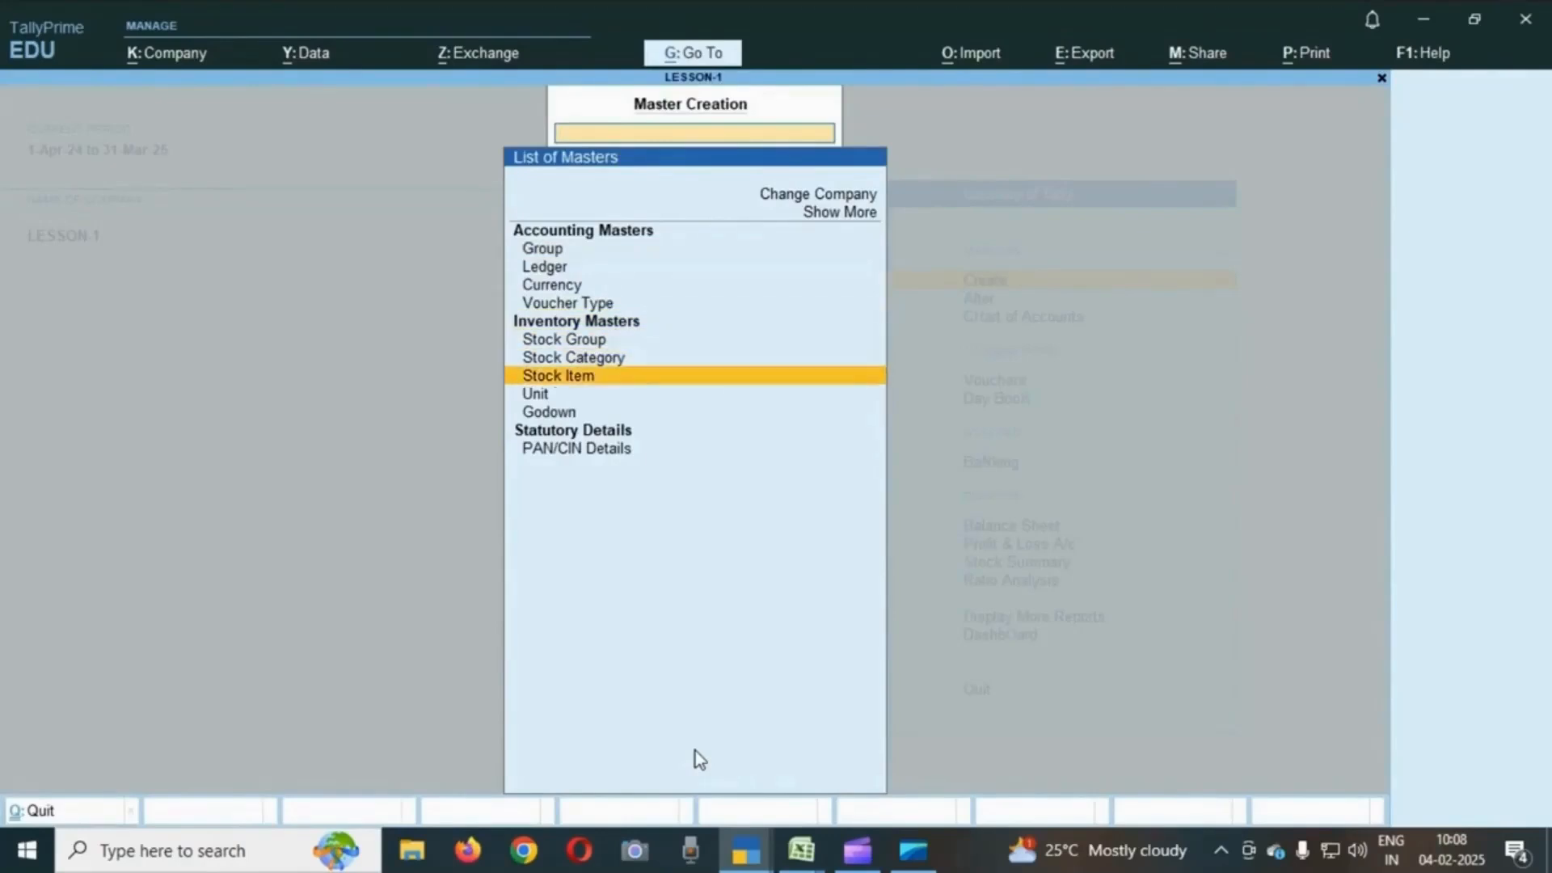
key("Return")
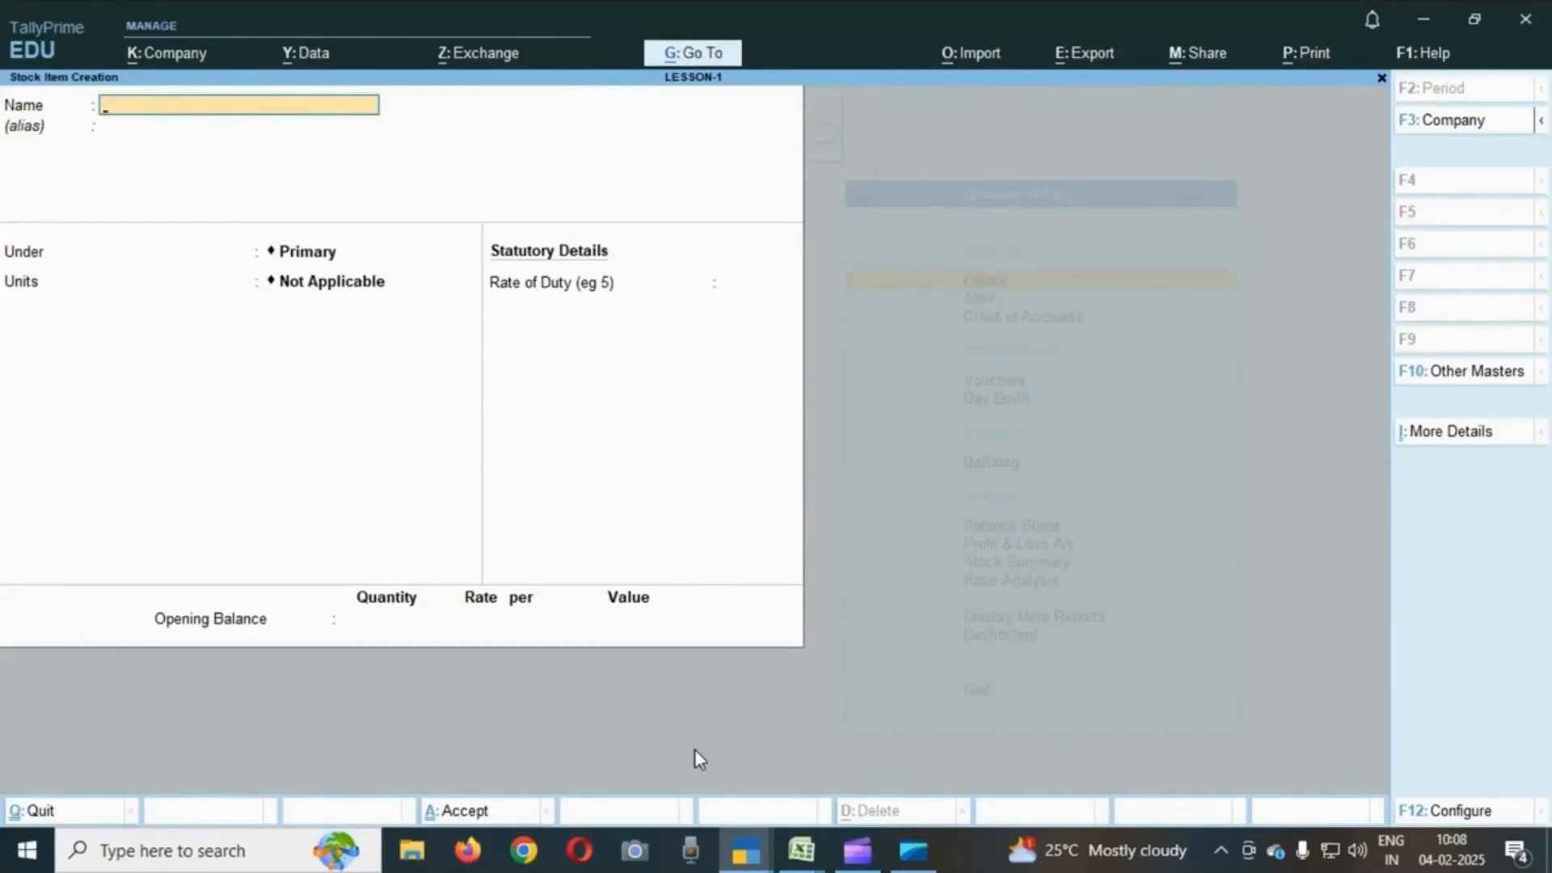
type("USHA FANS")
key("Return")
key("Return")
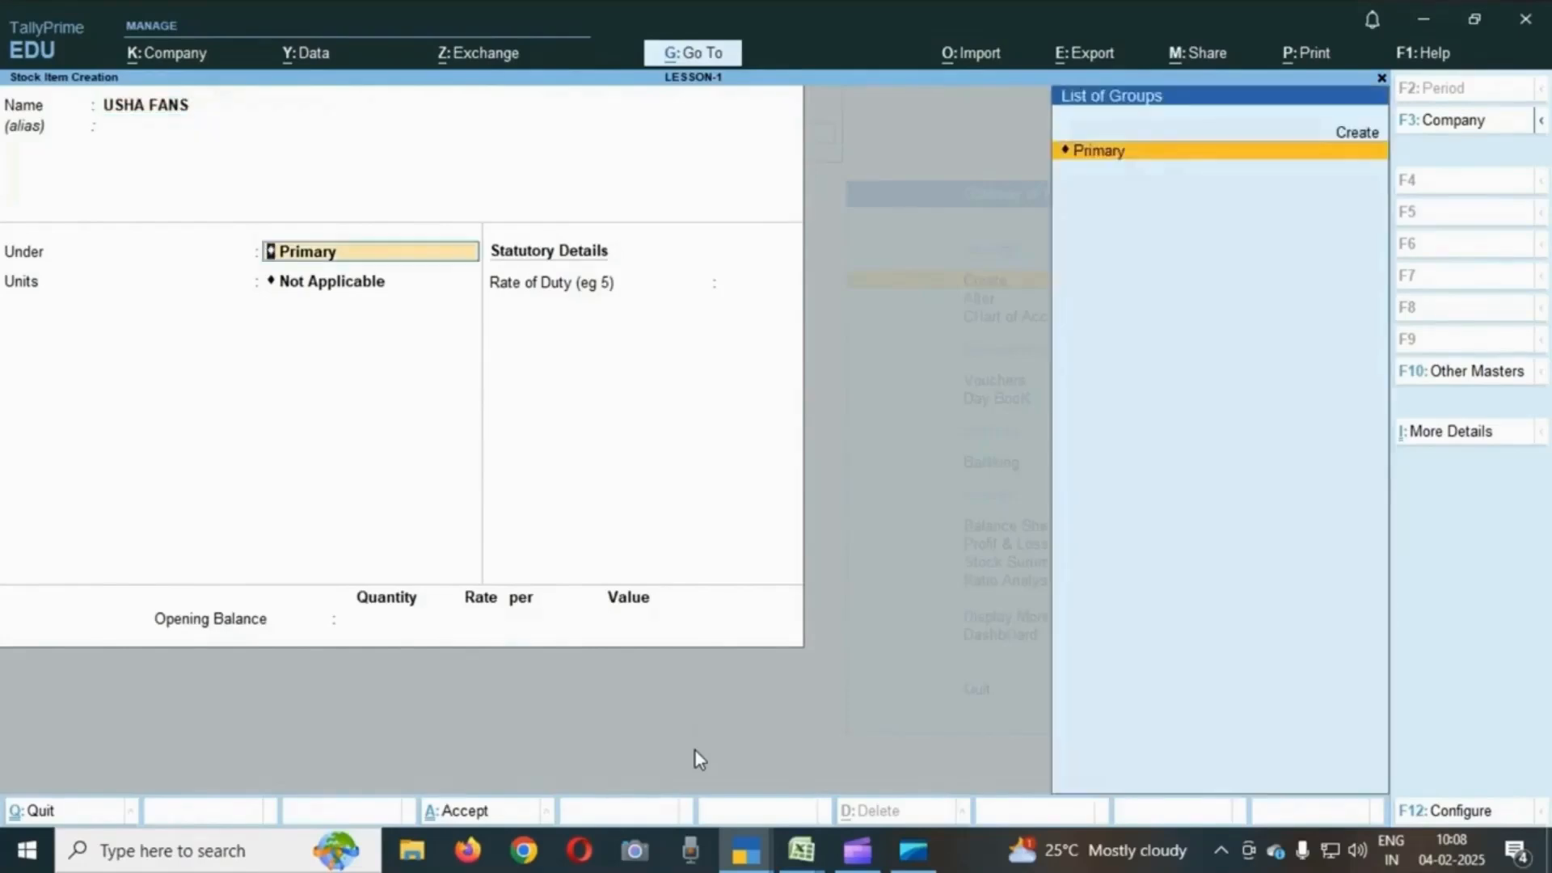
key("Return")
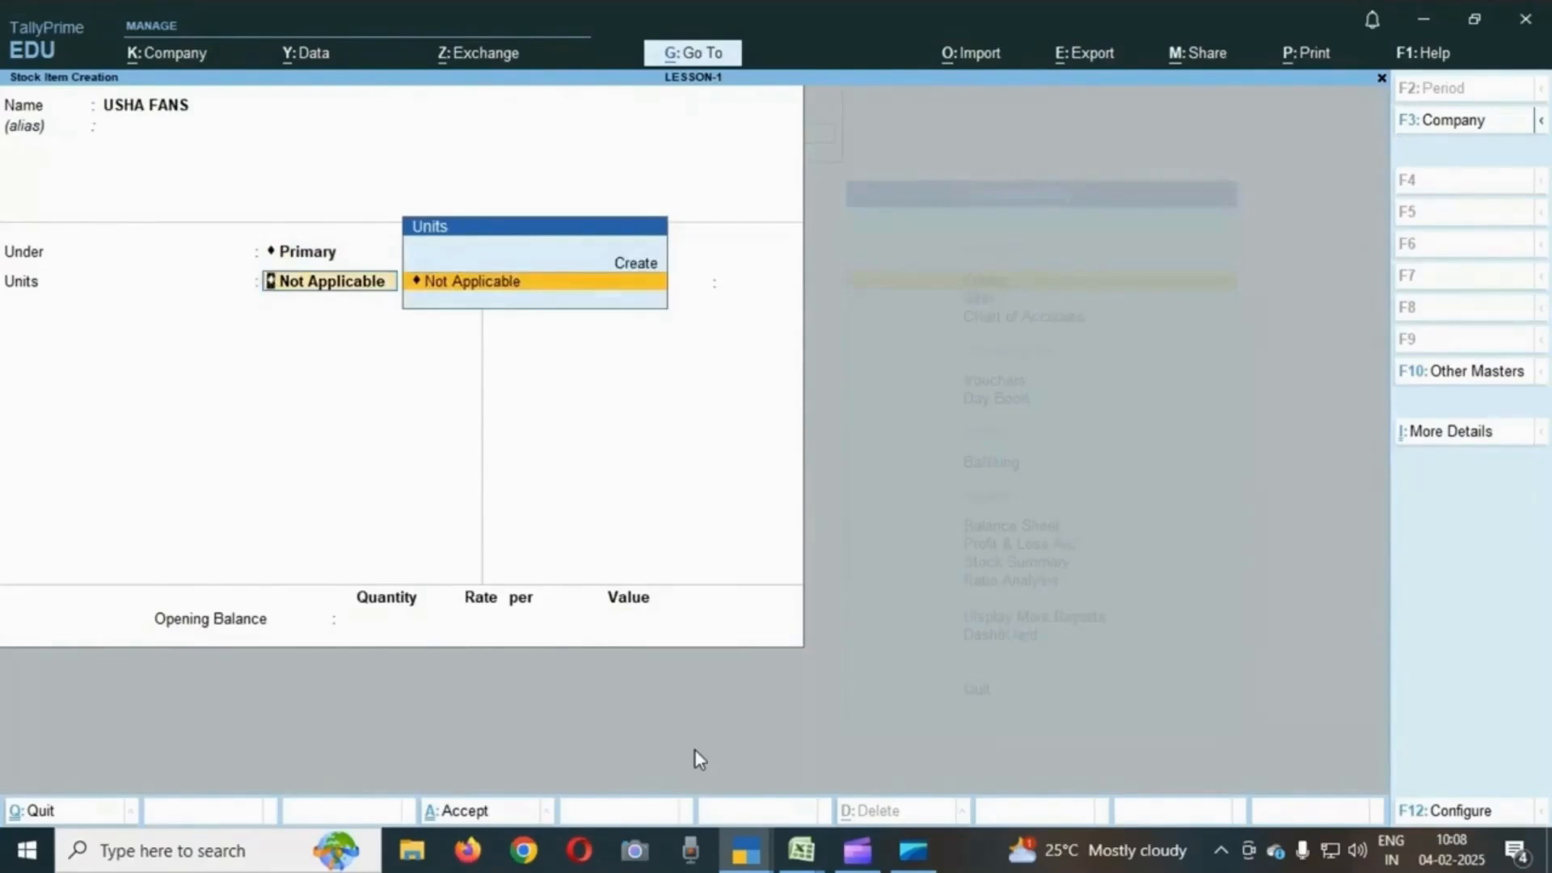
- Create a simple unit with symbol Nos, formal name Numbers and 2 decimal places for the stock item
key("Up")
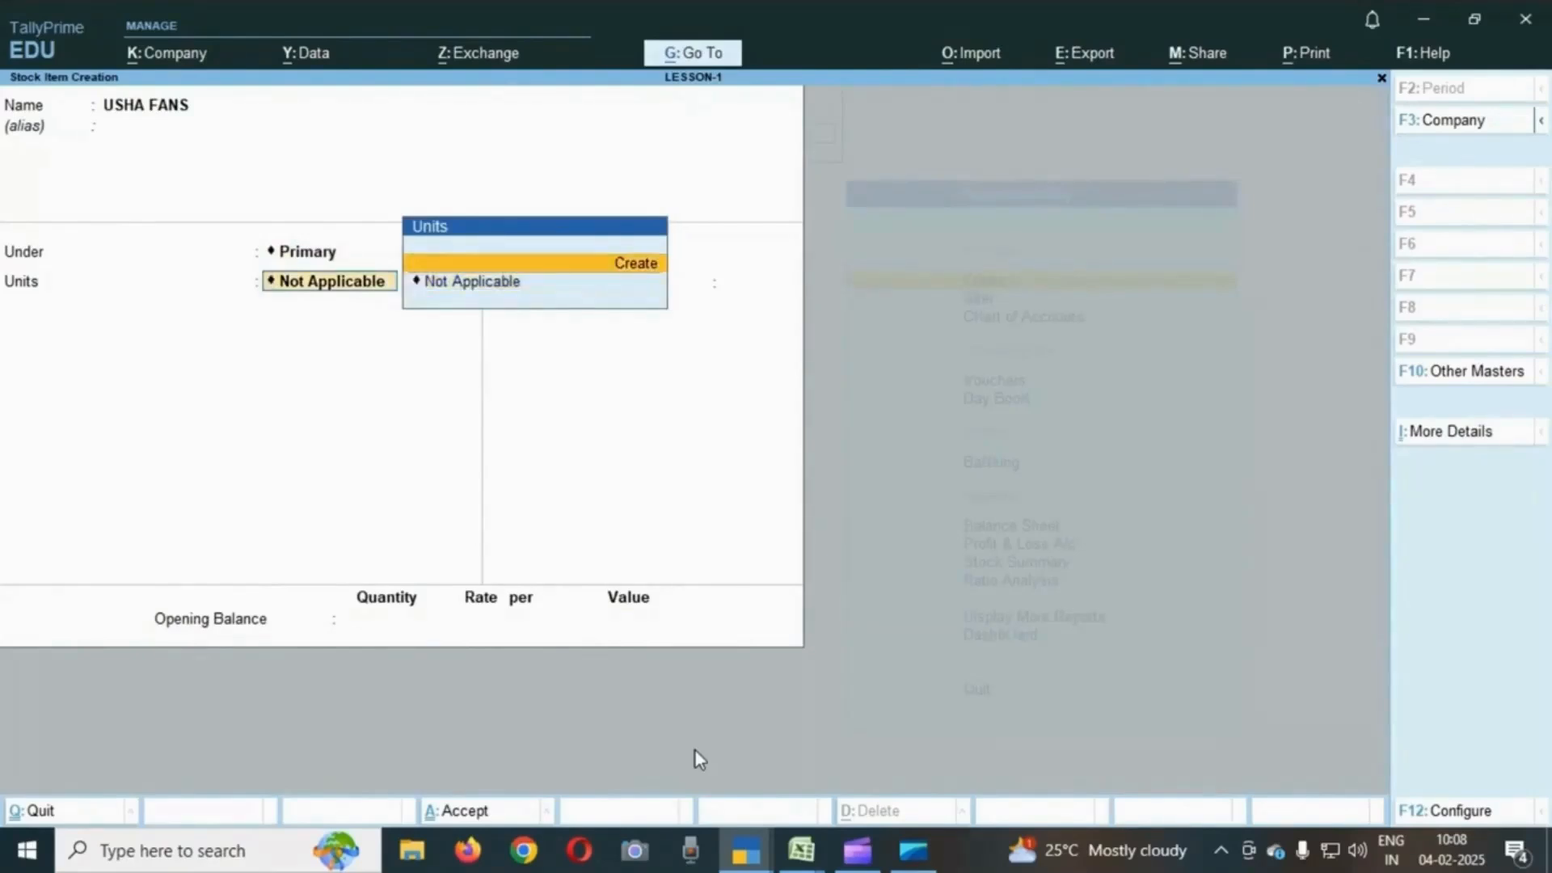
key("Return")
type("n")
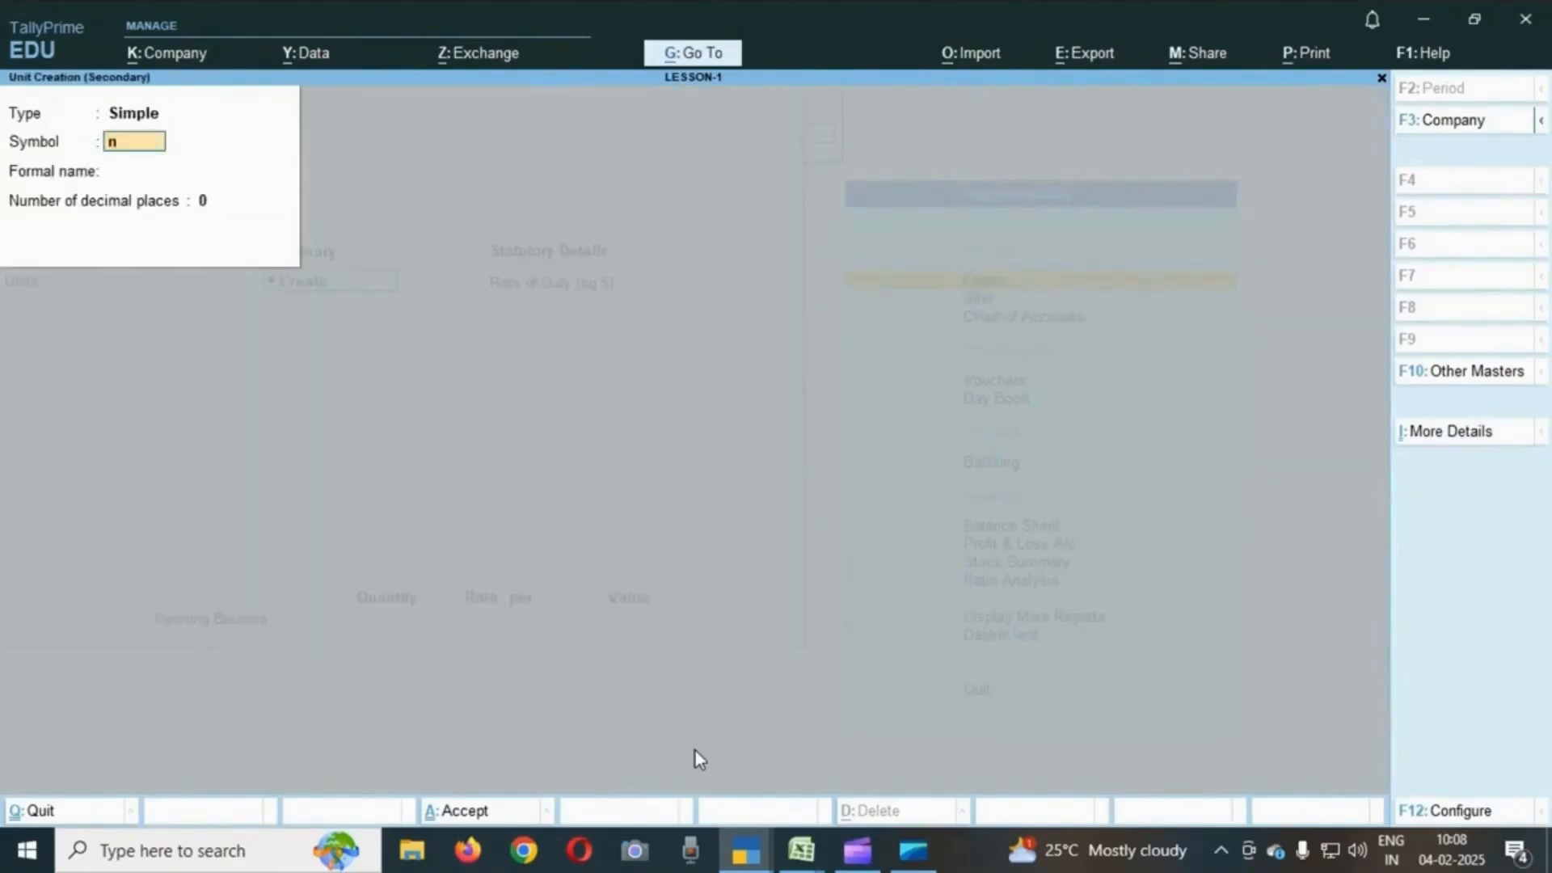
key("BackSpace")
type("Nos")
key("Return")
type("Numbeer")
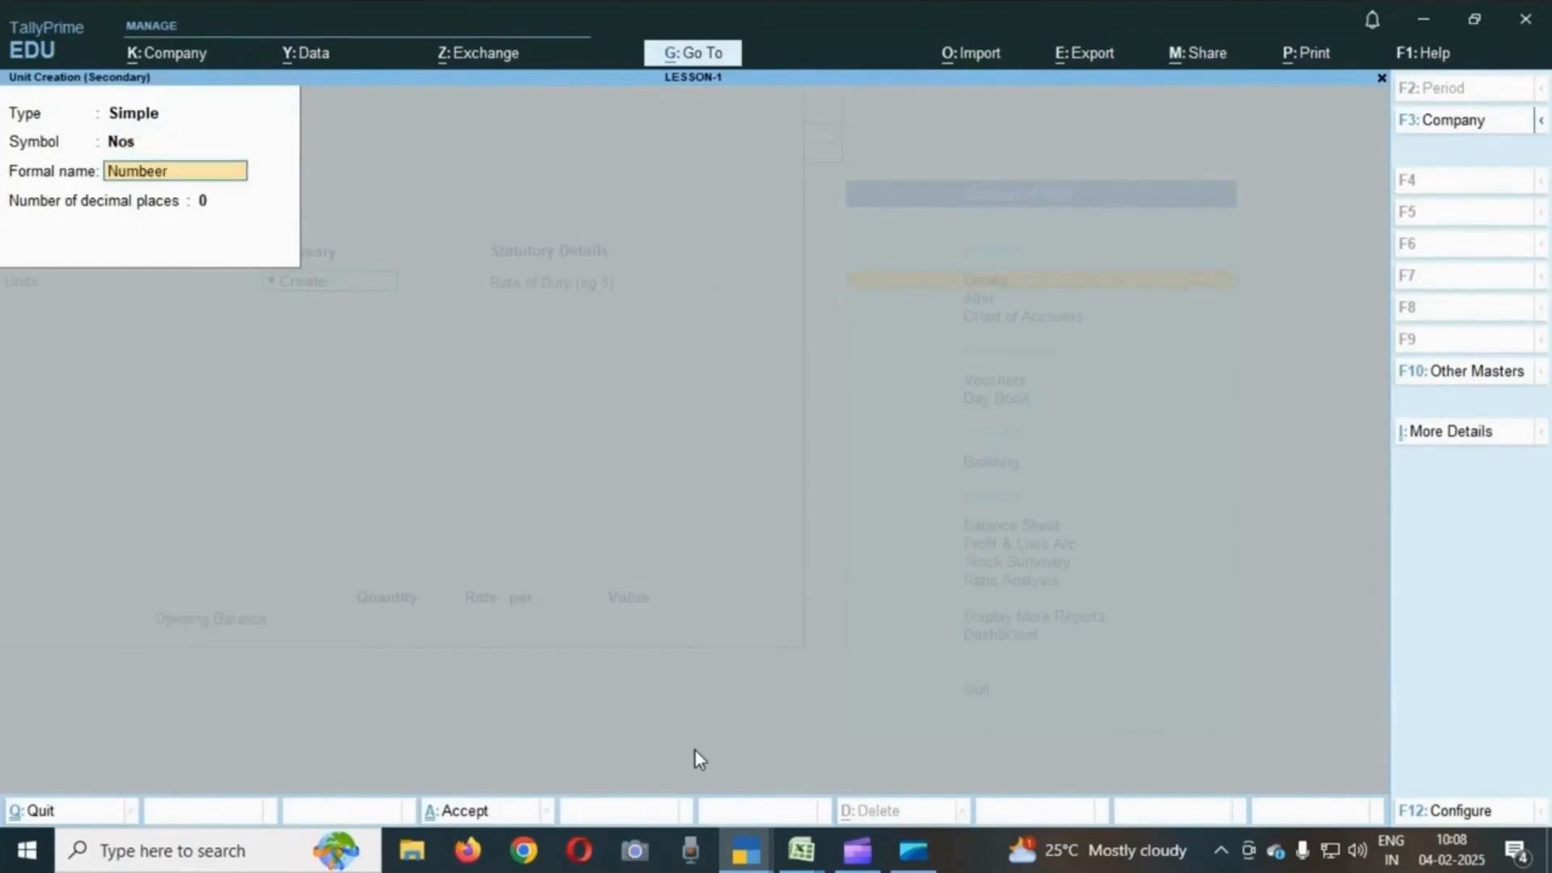
key("BackSpace")
key("BackSpace")
type("rs")
key("Return")
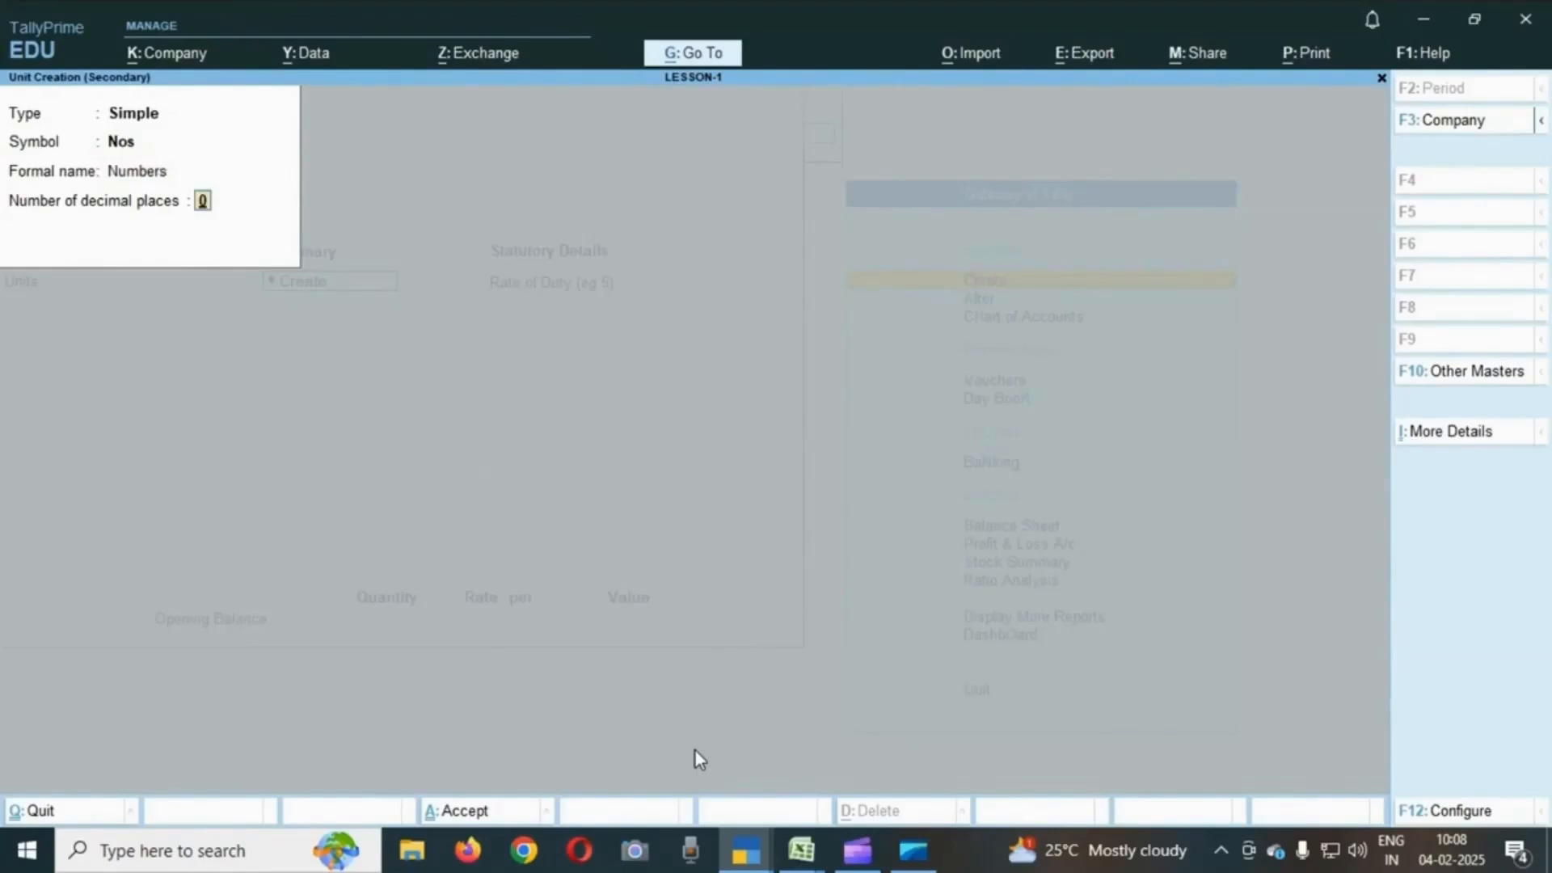
type("2")
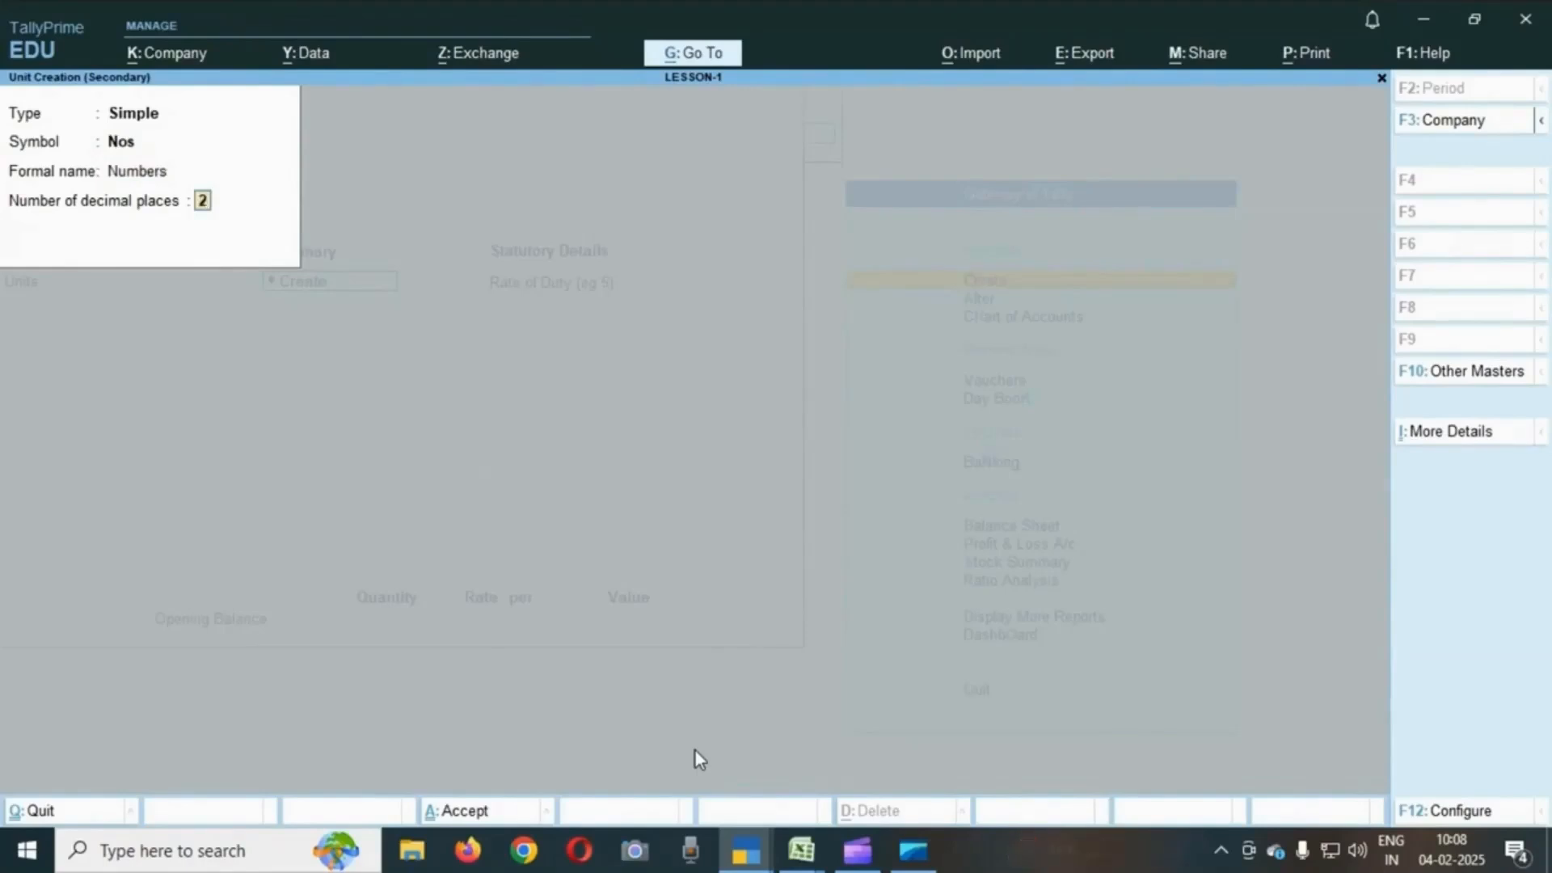
key("Return")
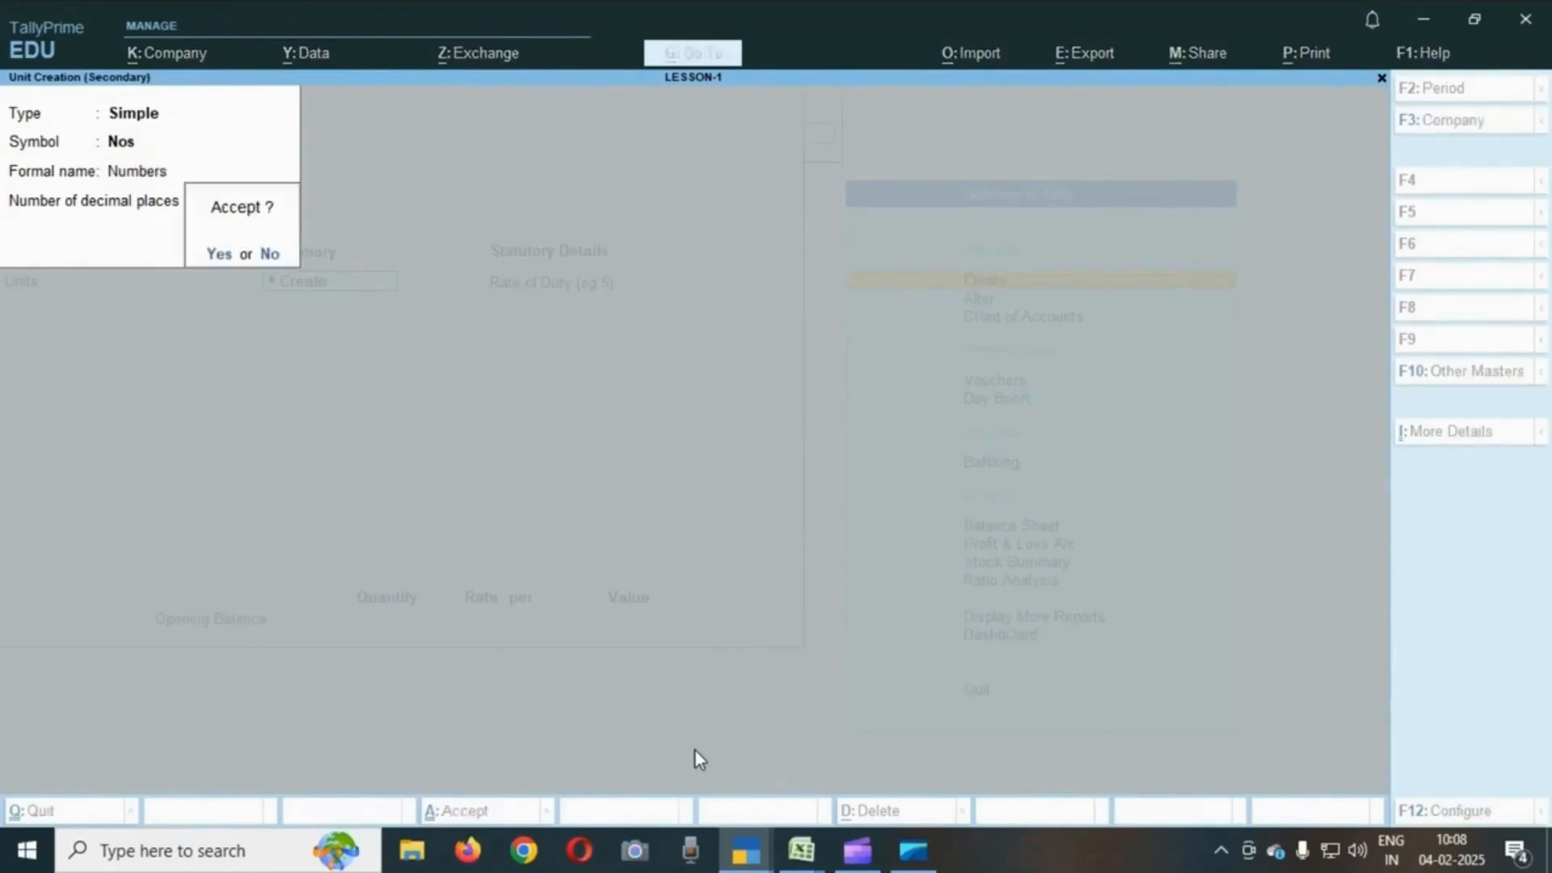
key("Return")
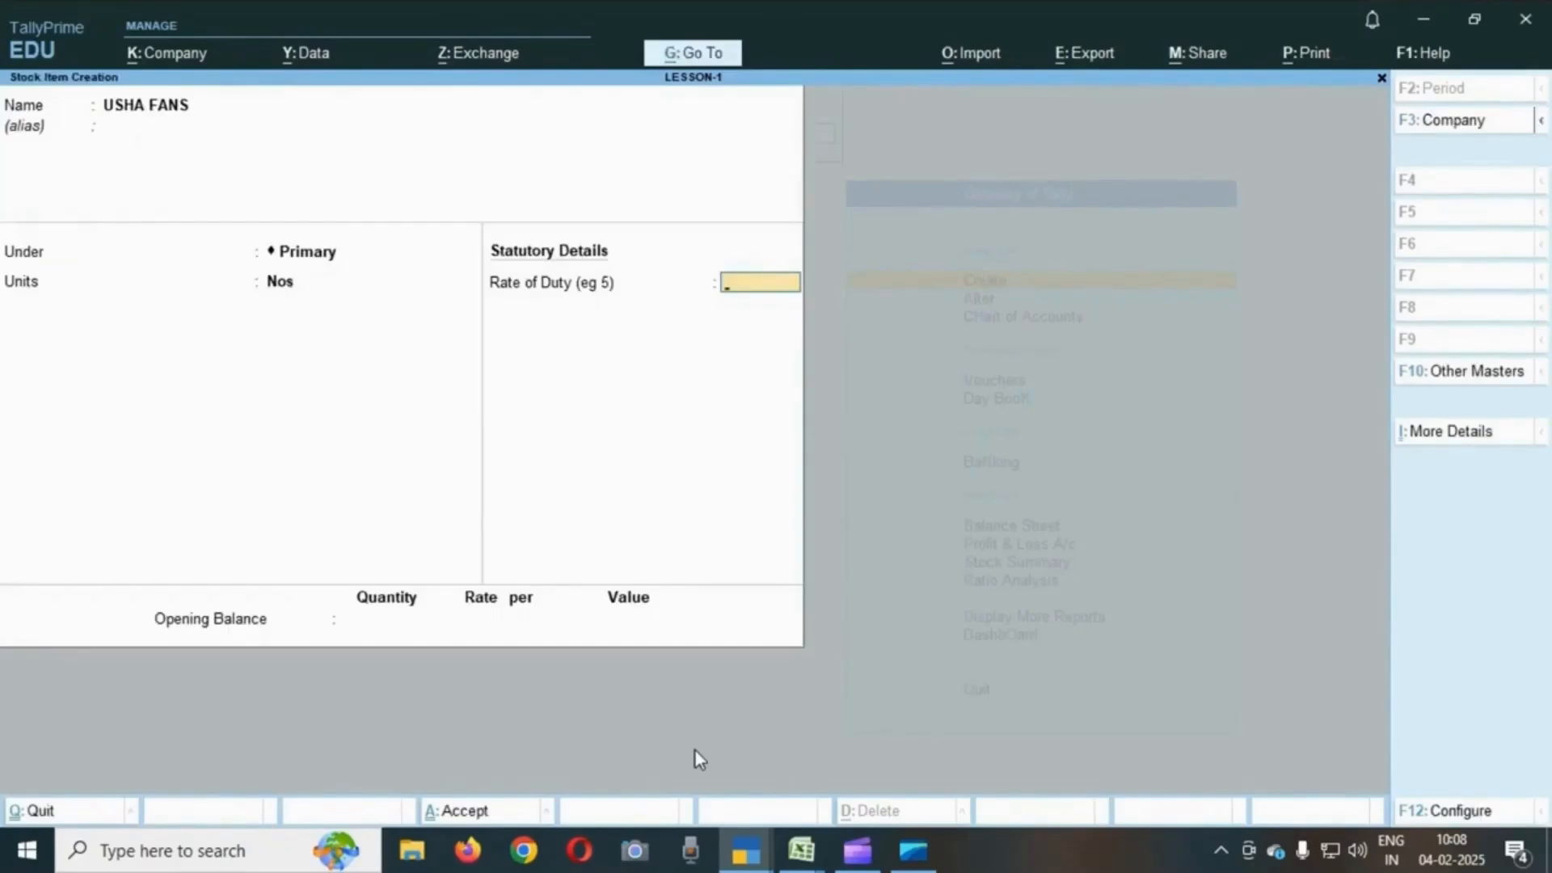
- Accept the USHA FANS stock item with no duty rate or opening balance and save it
key("Return")
key("Return")
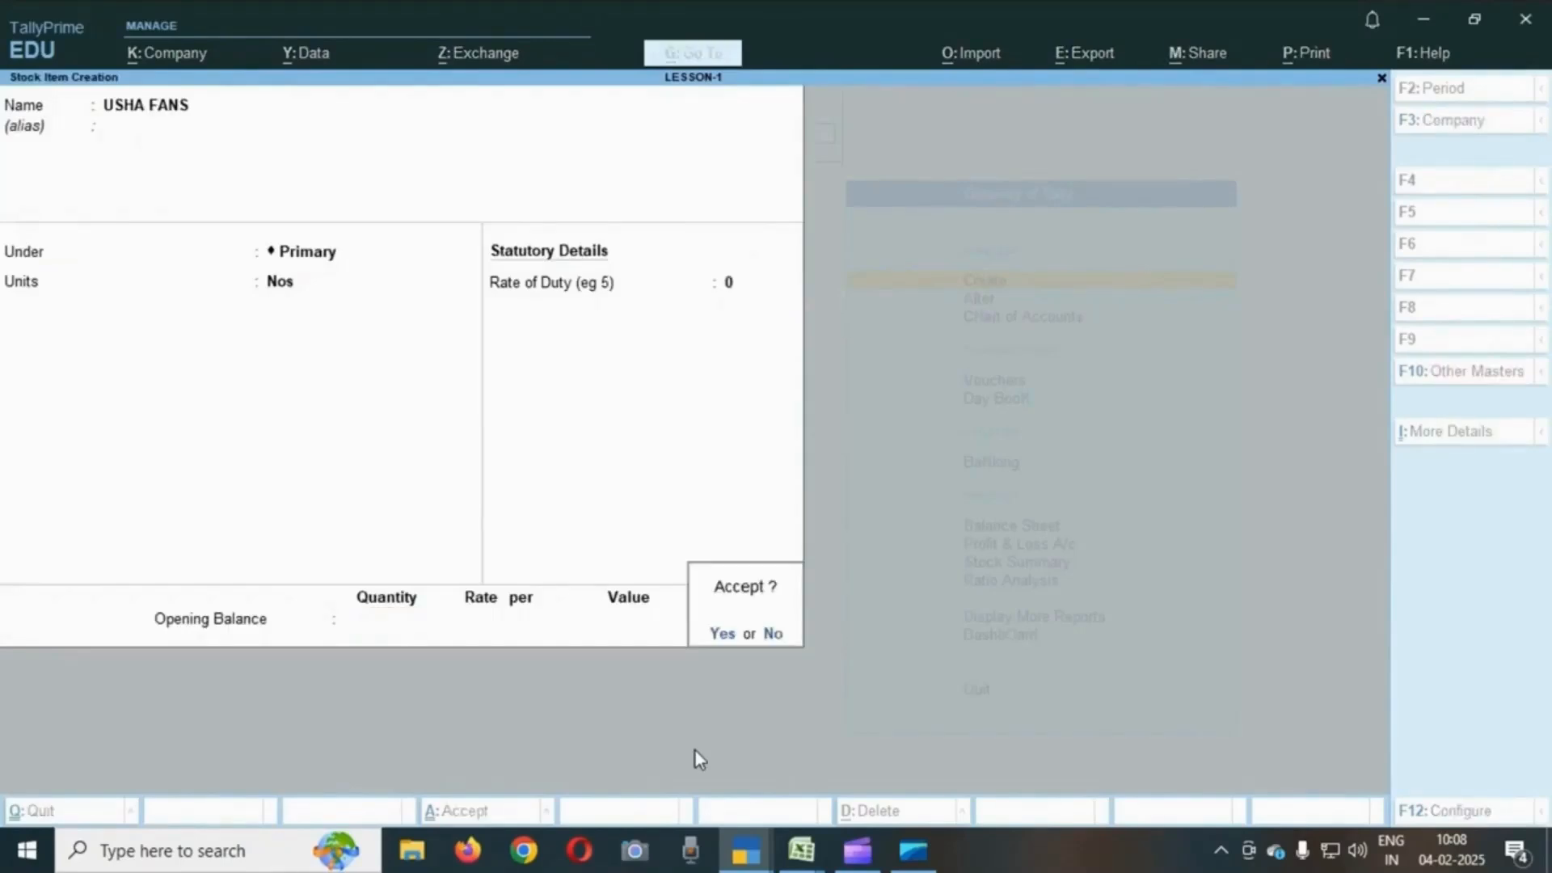
key("Escape")
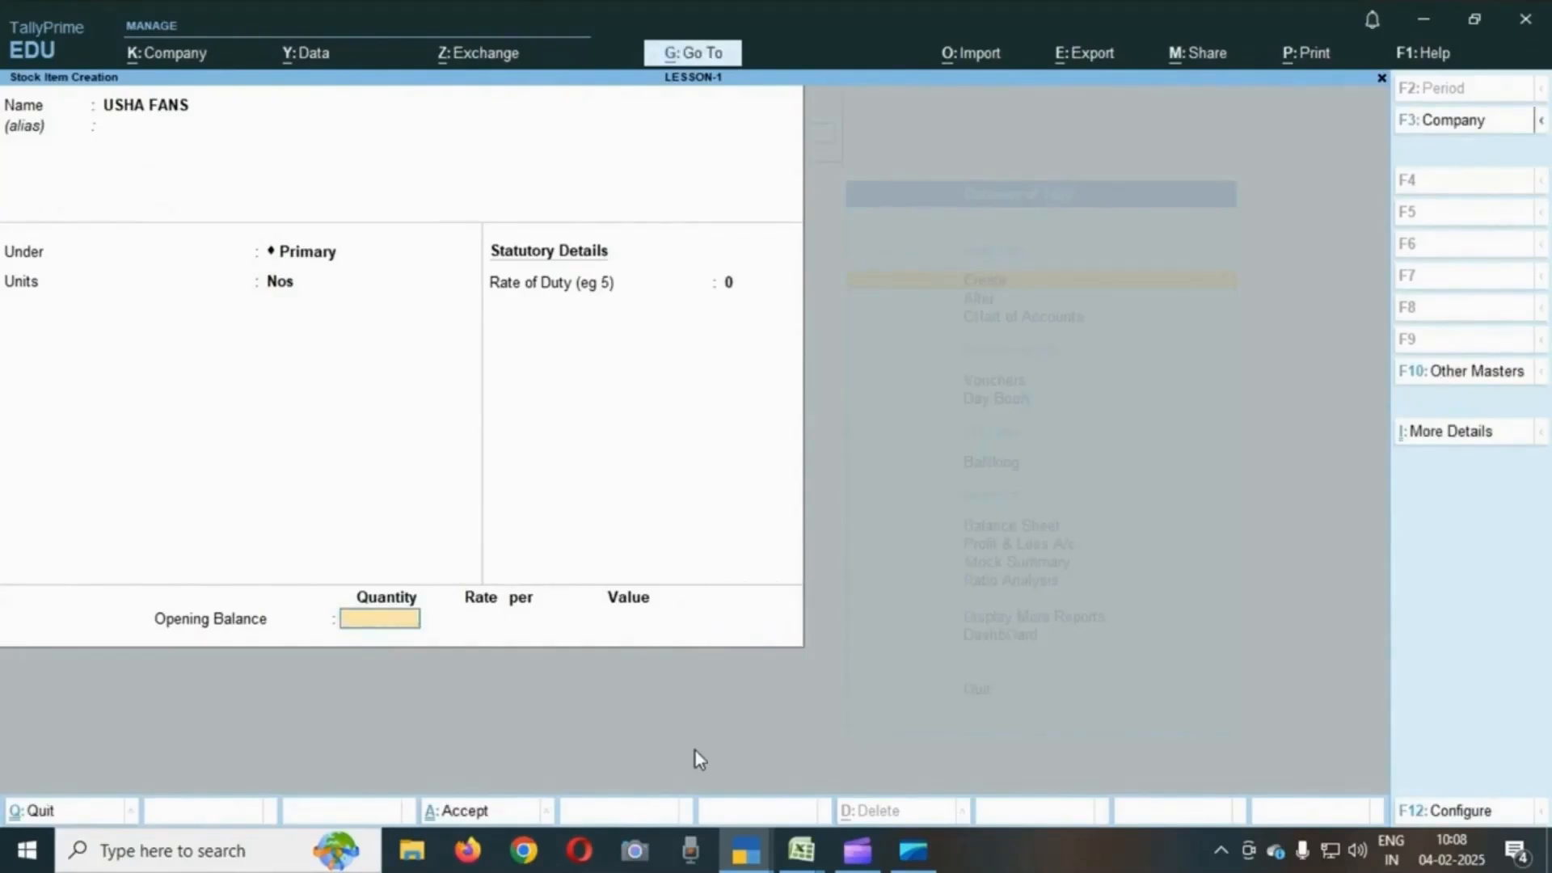
key("Return")
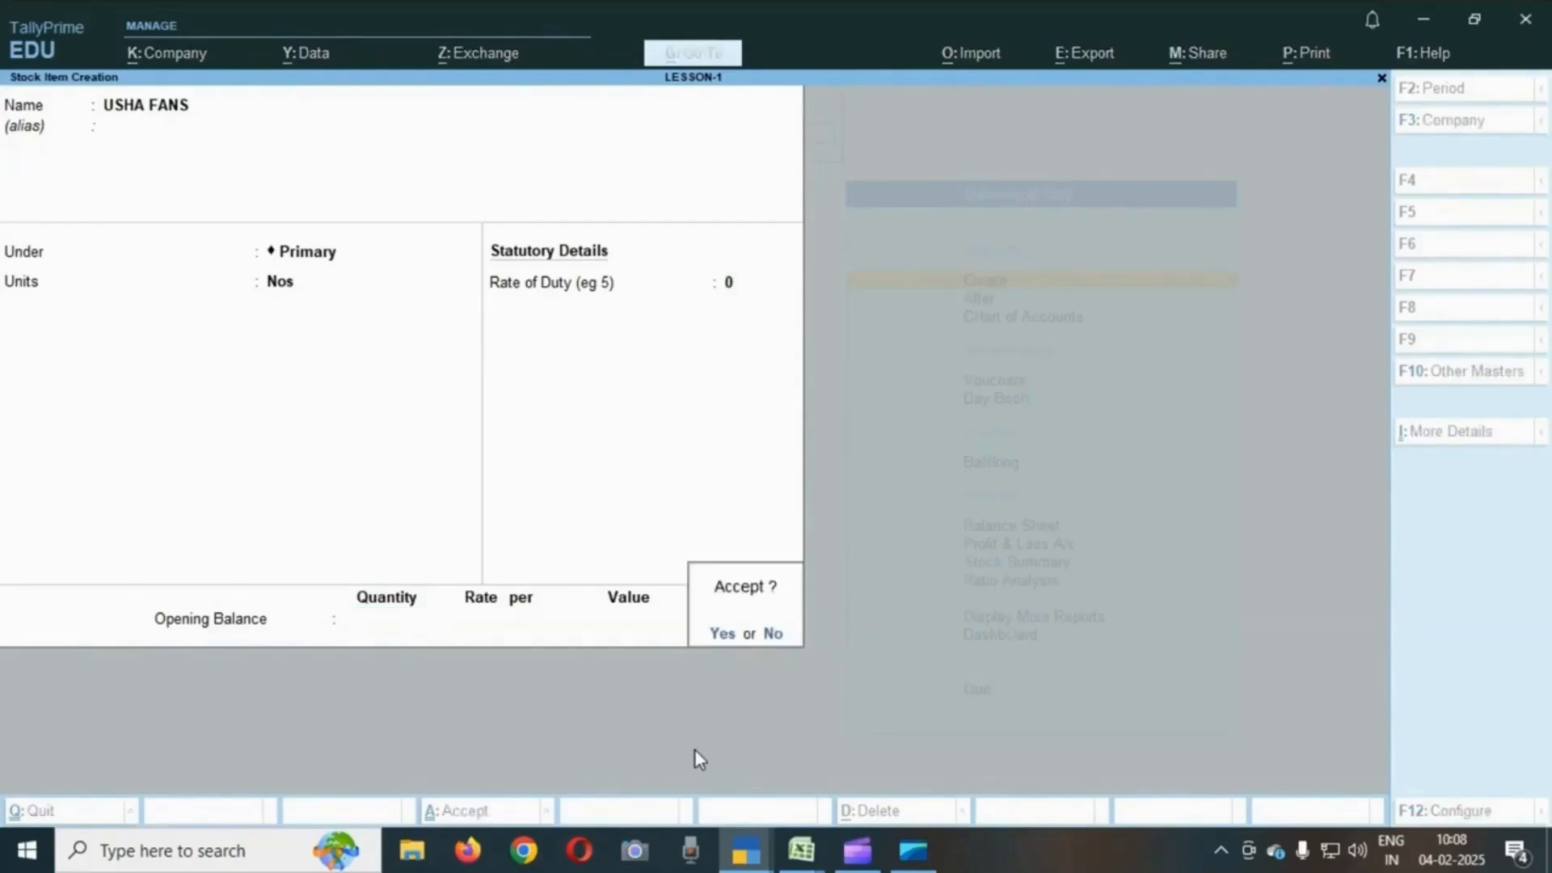
key("Return")
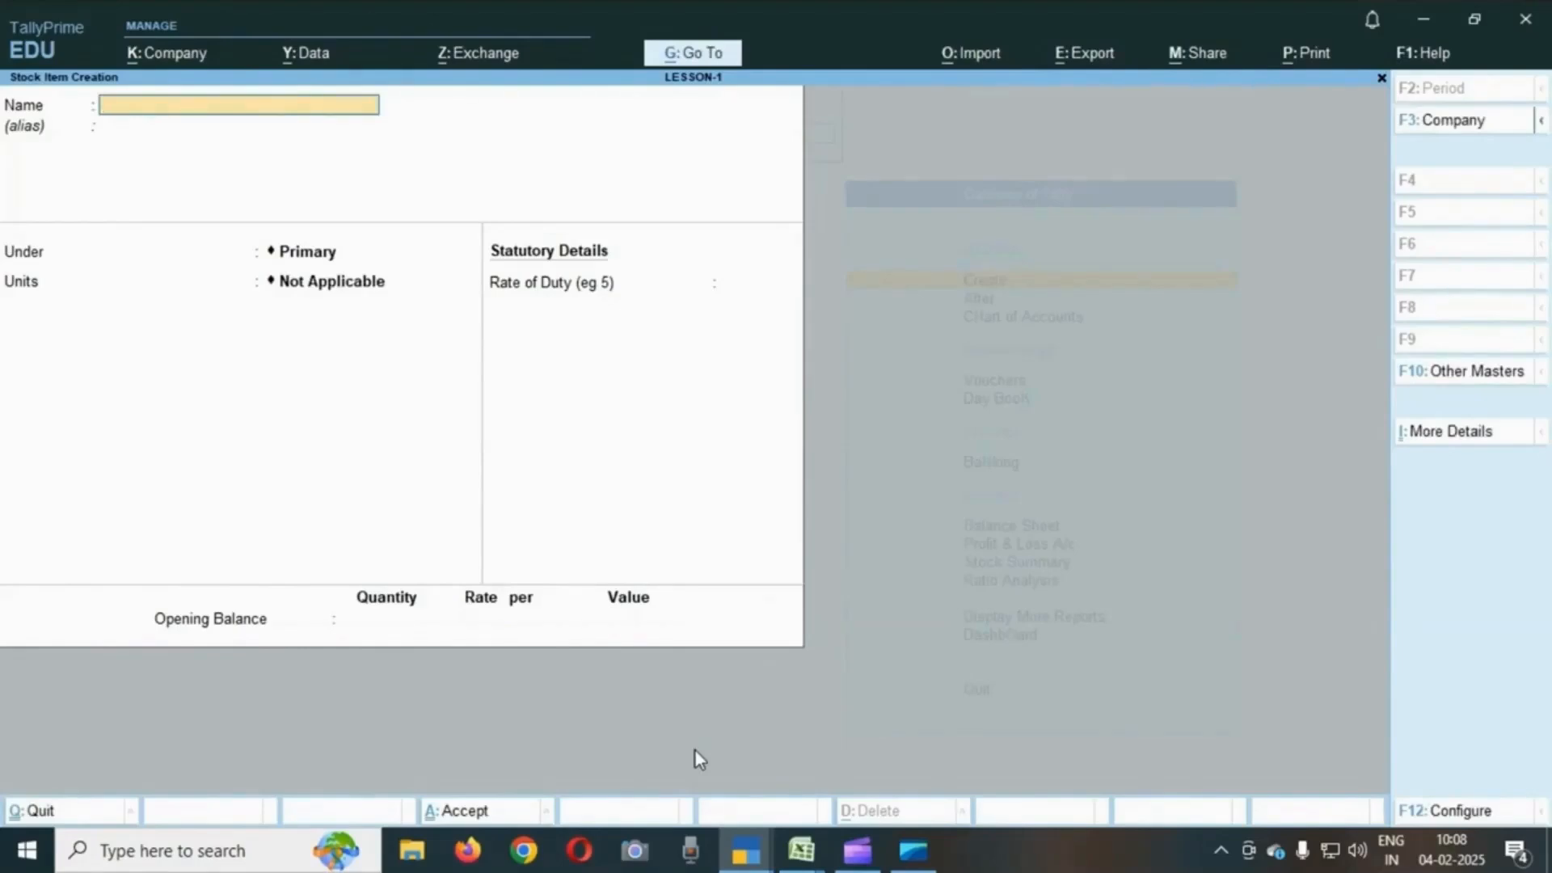
- Return to the Gateway of Tally and check the cash deposited in SBI entry in the exercise sheet
key("Escape")
key("Return")
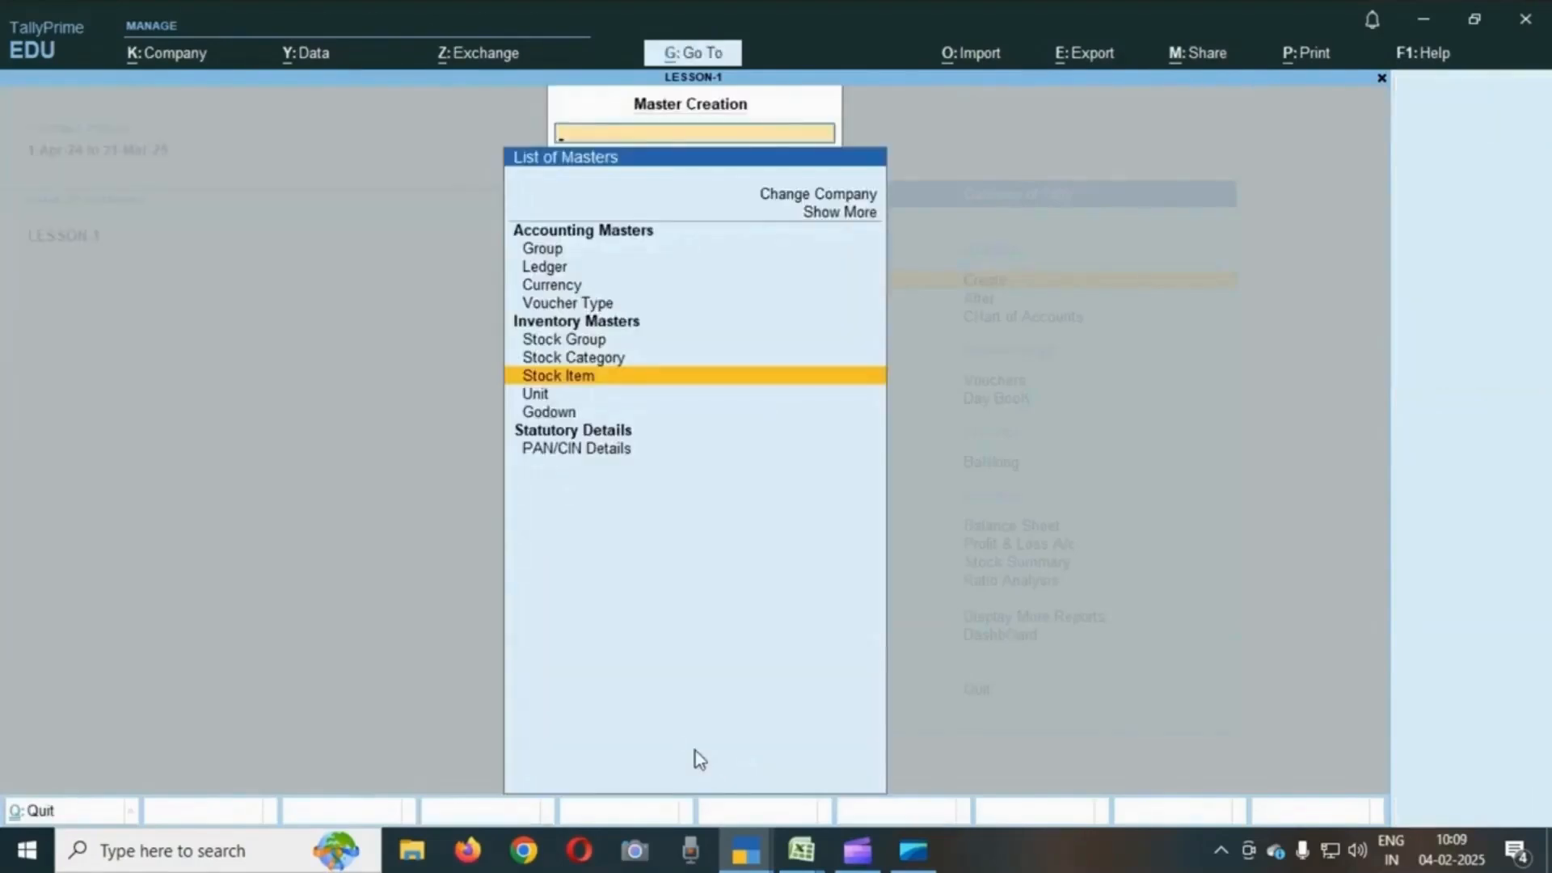
key("Escape")
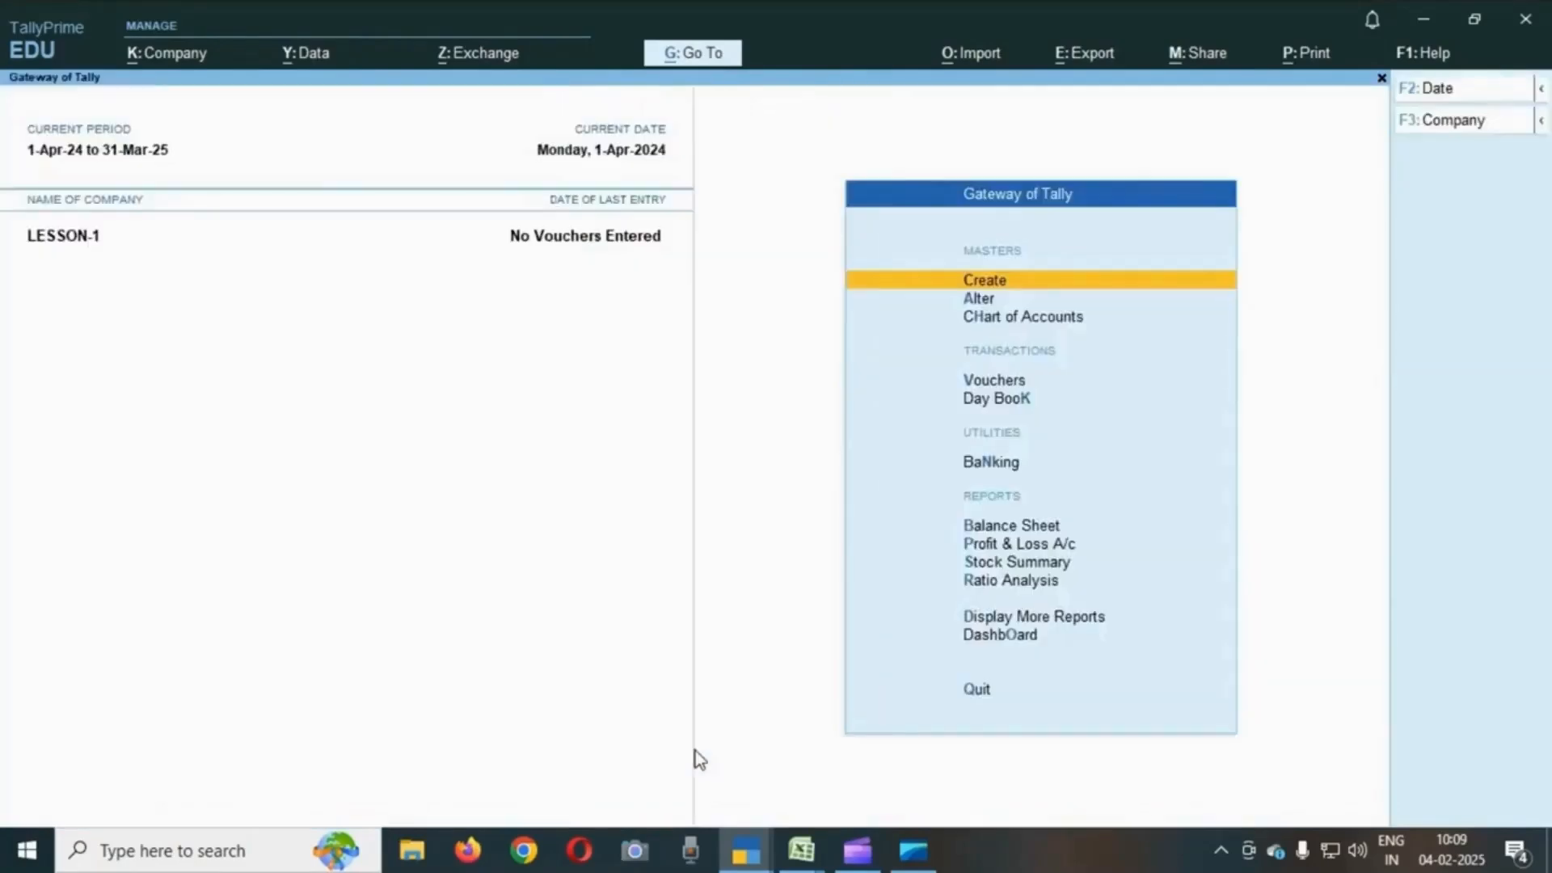
key("Escape")
key("Escape")
key("alt+Tab")
key("Down")
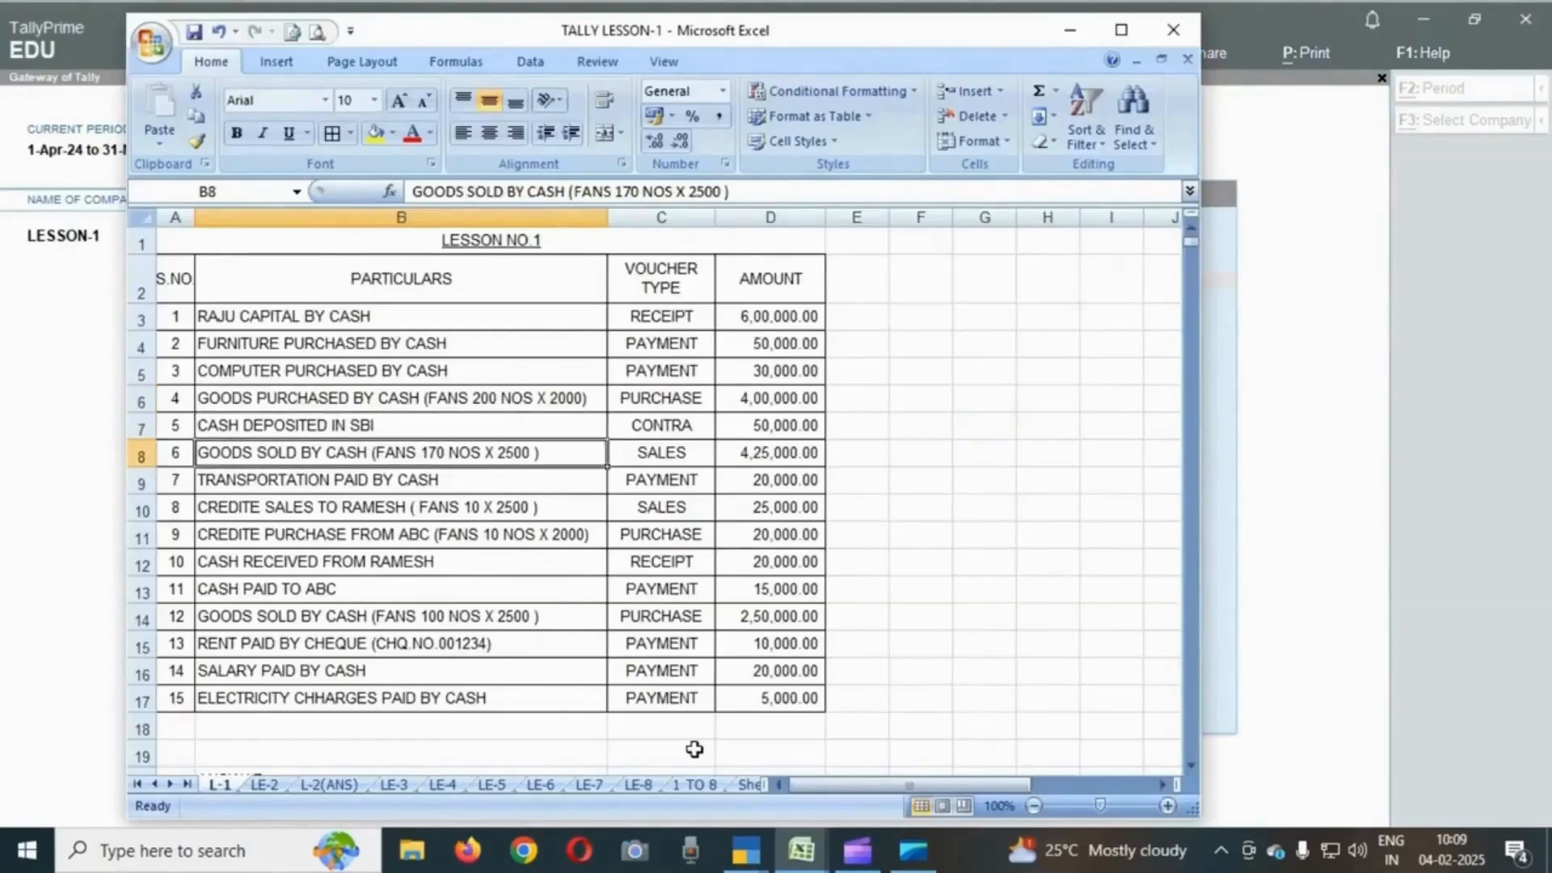
key("Up")
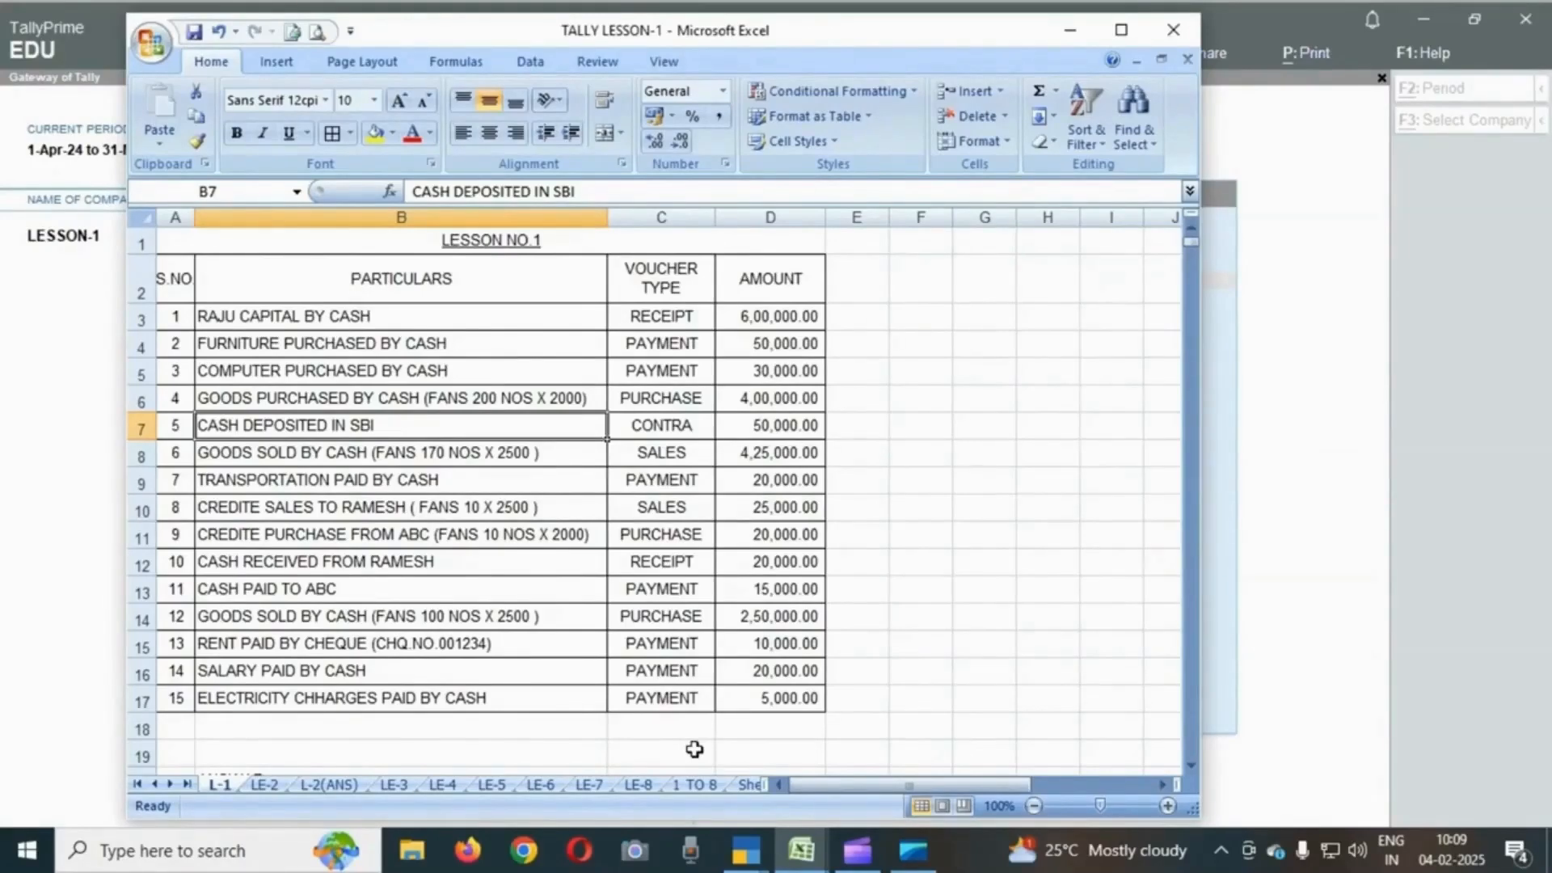
key("alt+Tab")
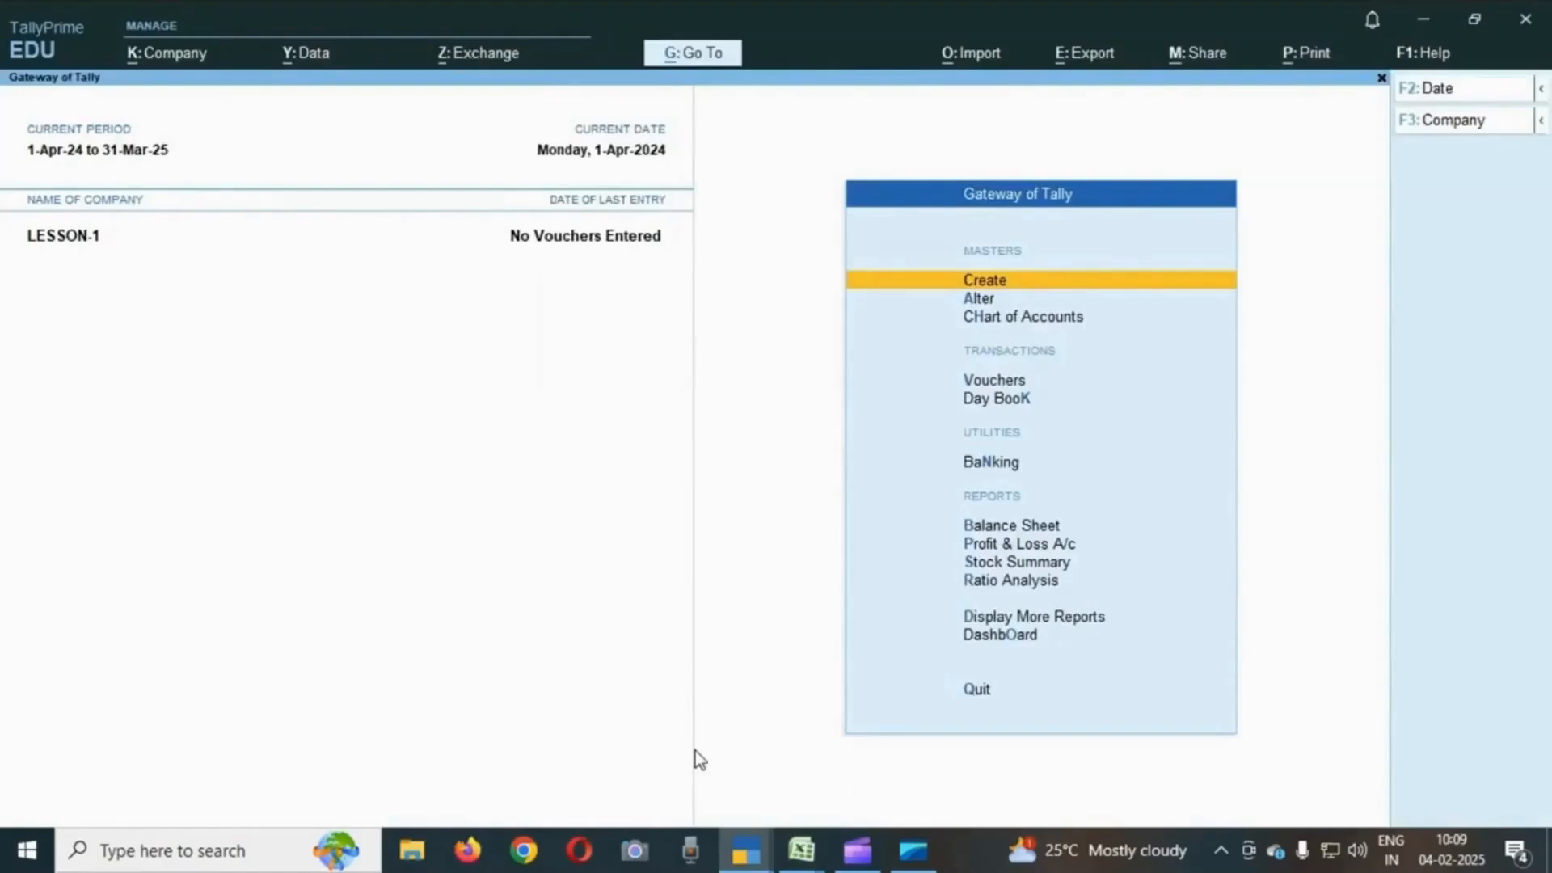
- Create a new ledger named SBI under the Bank Accounts group
key("Return")
key("Down")
key("Return")
type("SBI")
key("Return")
type("BANK")
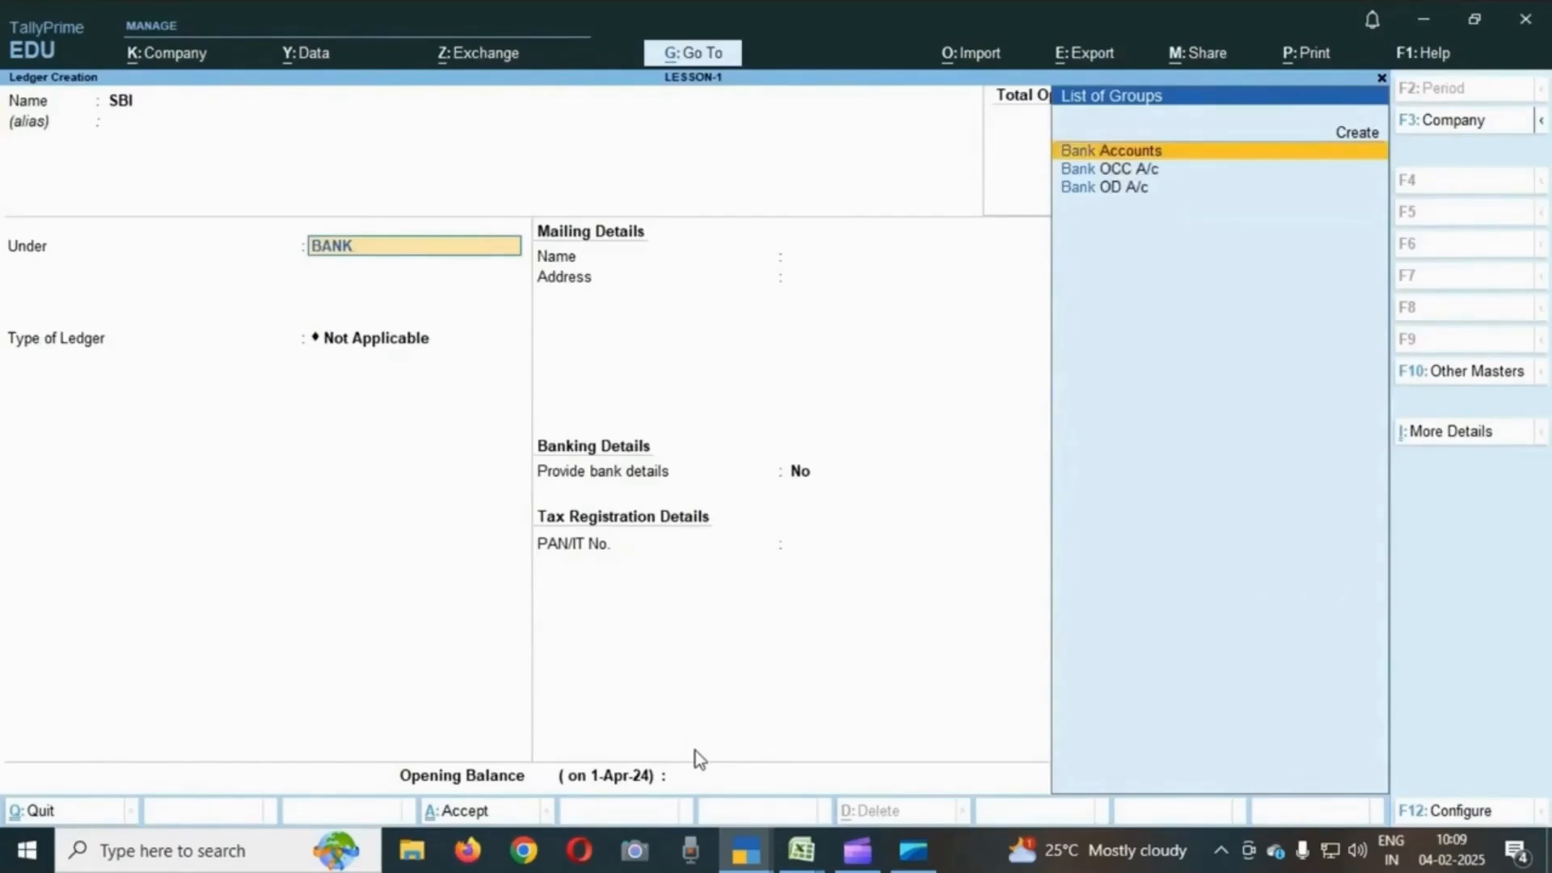
key("Return")
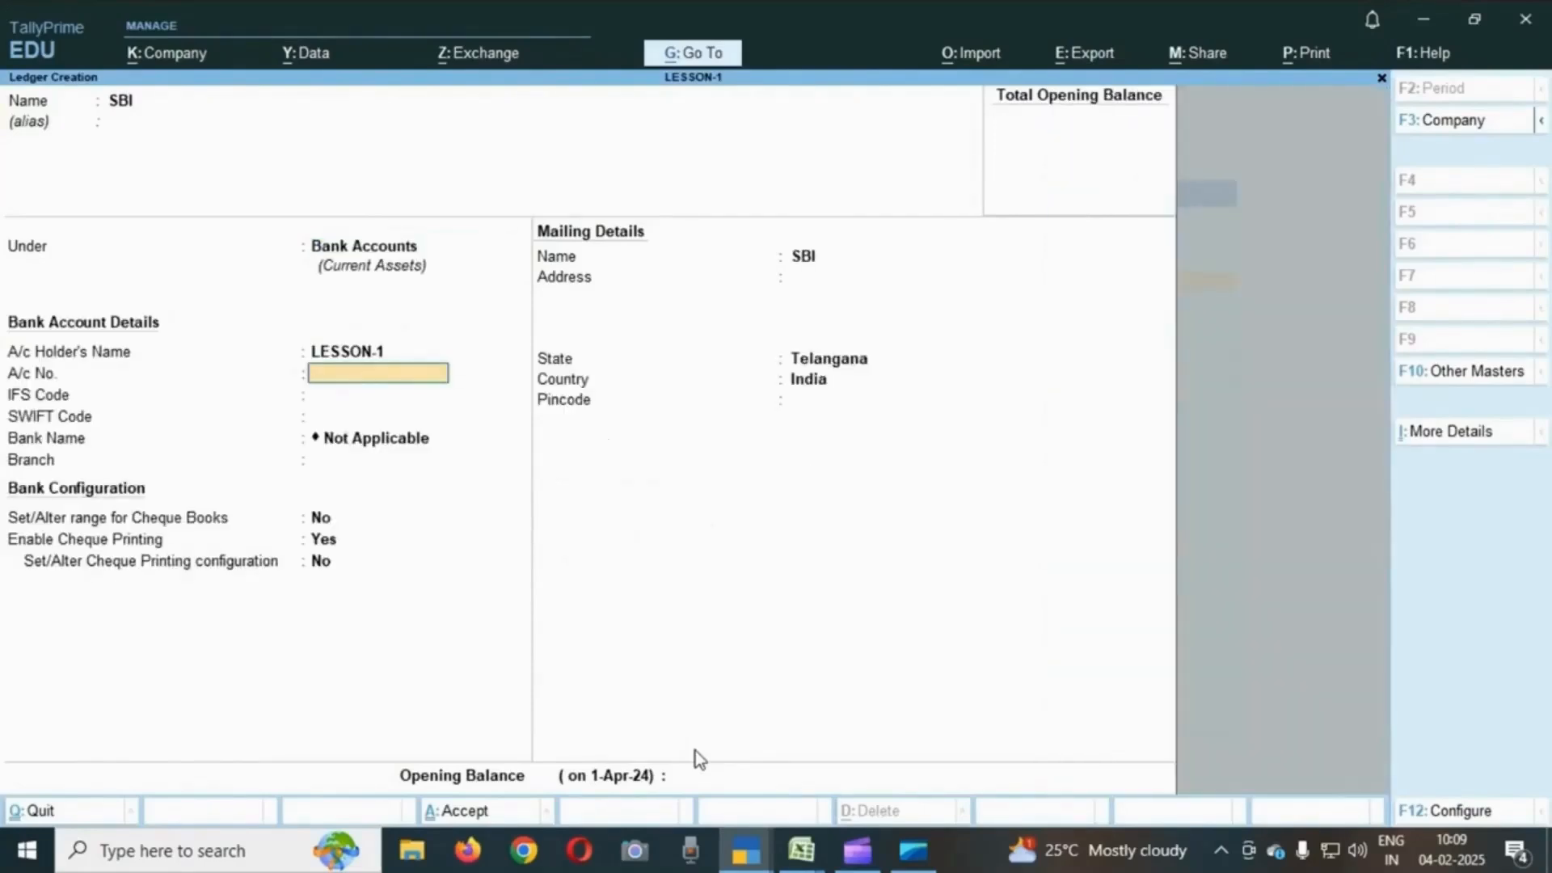
- Enter the bank account number for the SBI ledger, leaving IFS and SWIFT codes blank
key("Return")
key("Up")
type("1214141")
key("Return")
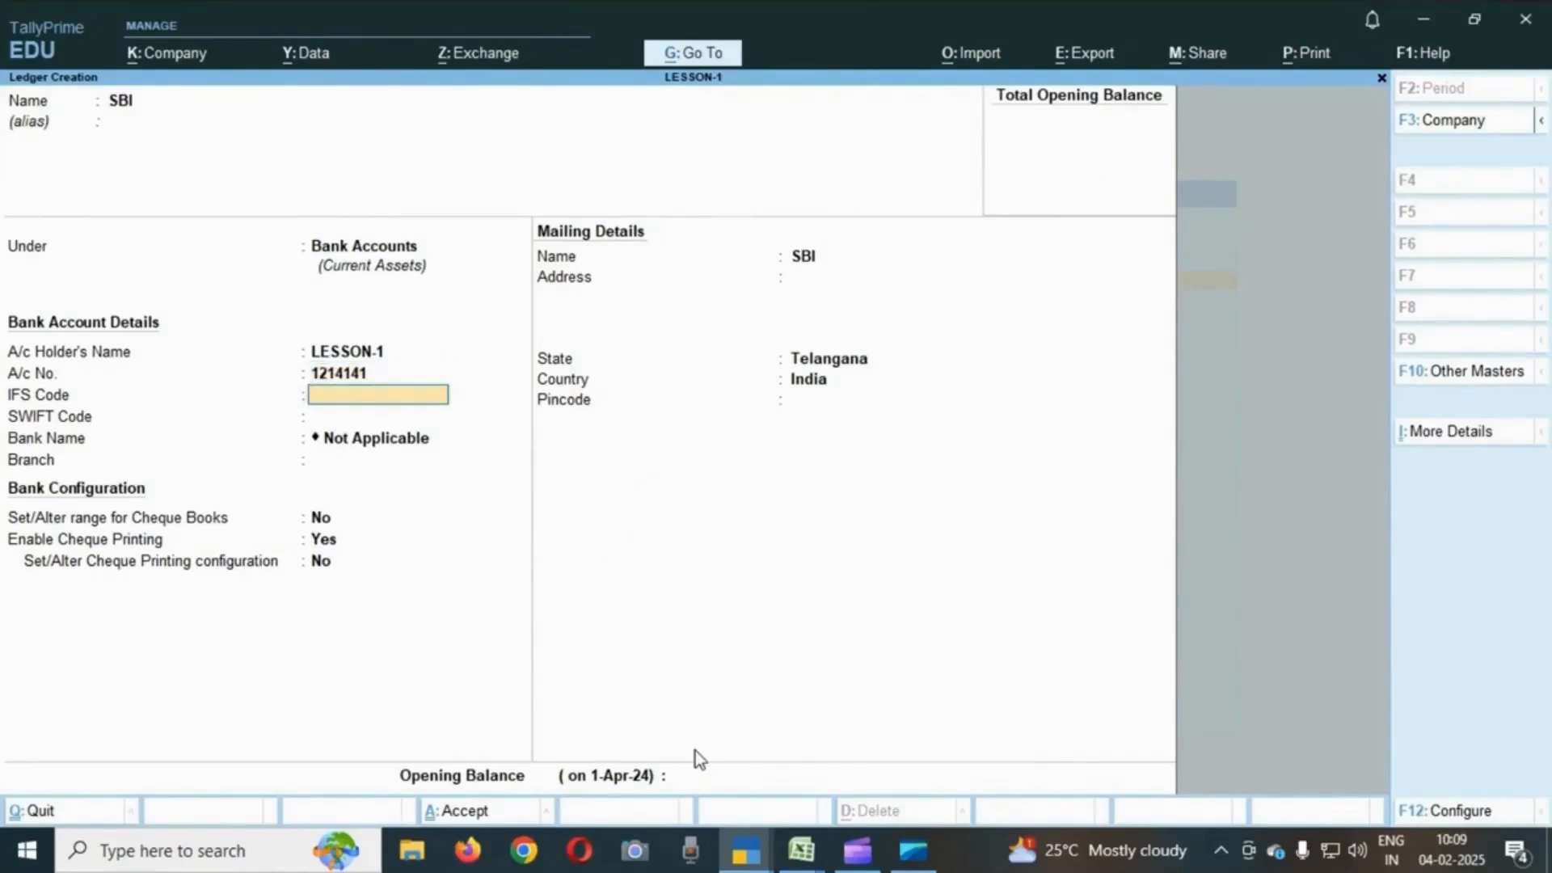
key("Return")
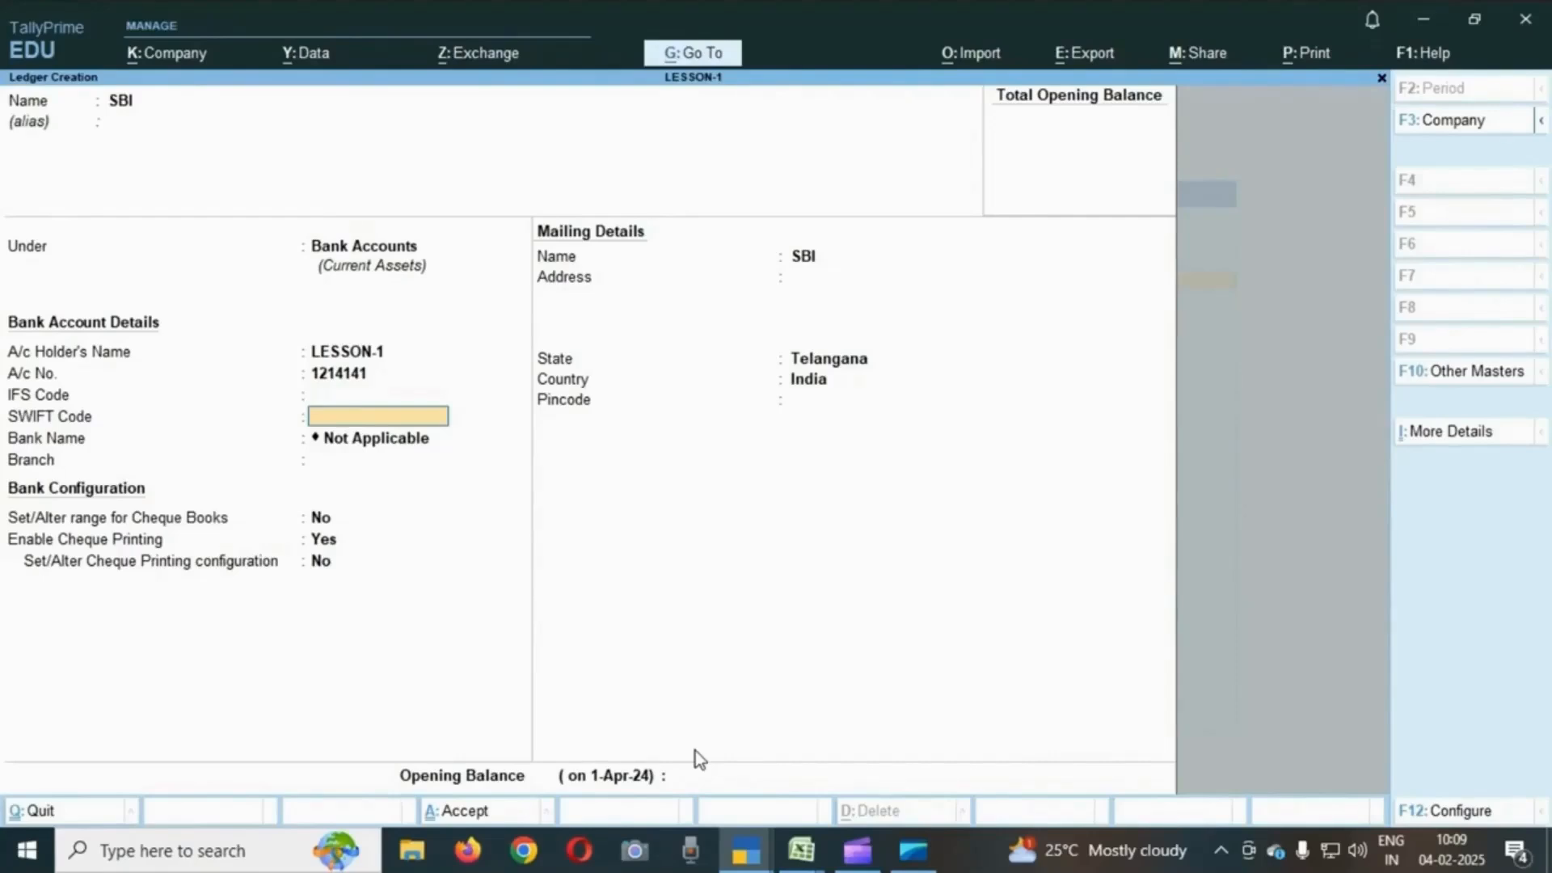
key("Return")
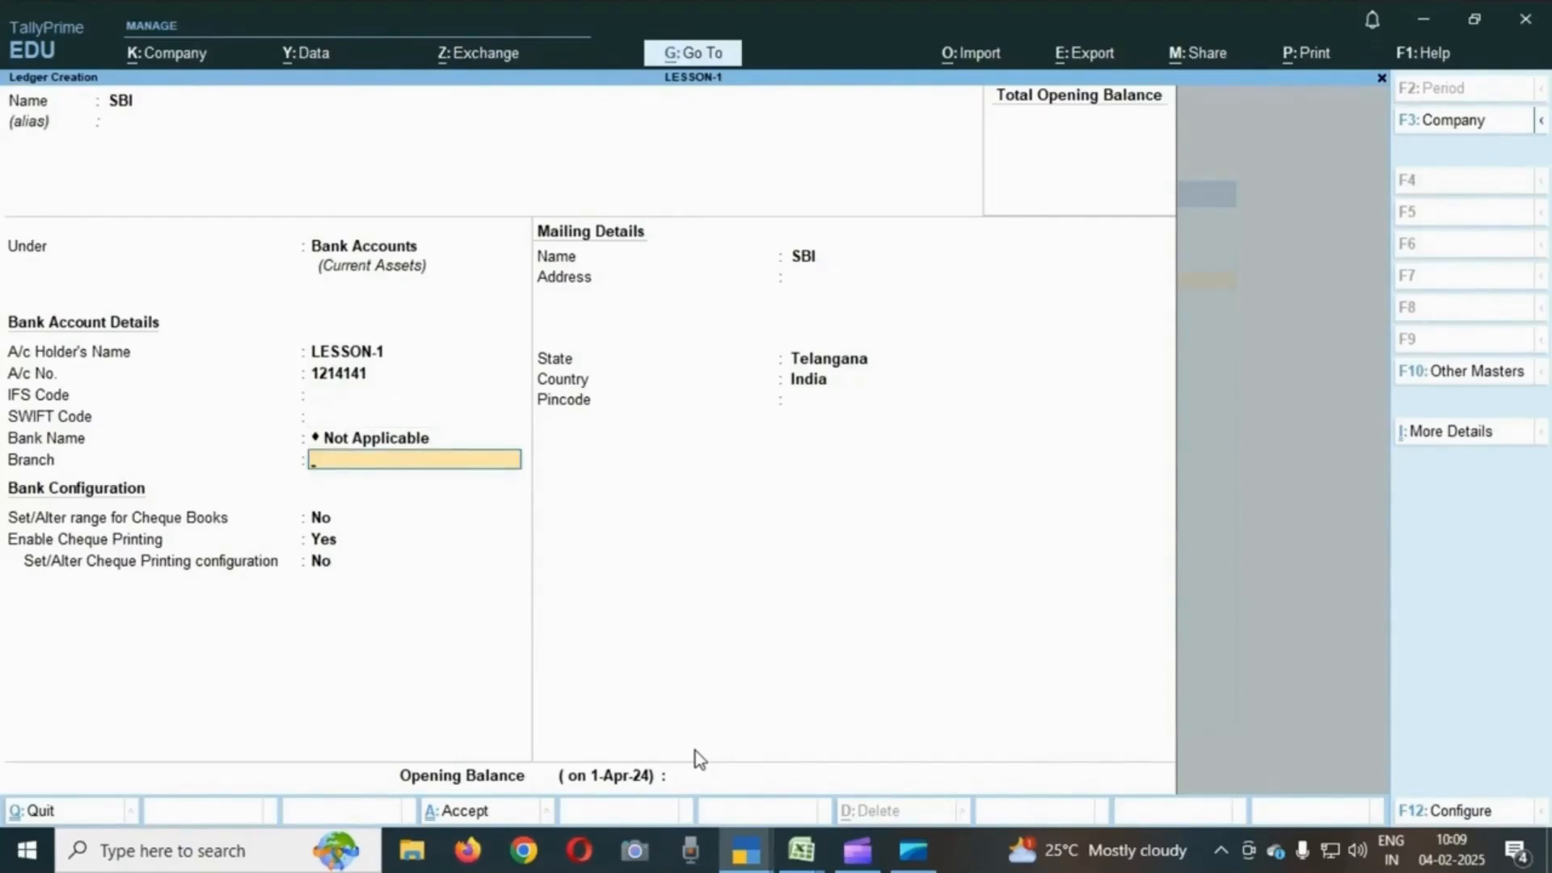
- Accept the remaining bank, cheque and mailing defaults and save the SBI ledger
key("BackSpace")
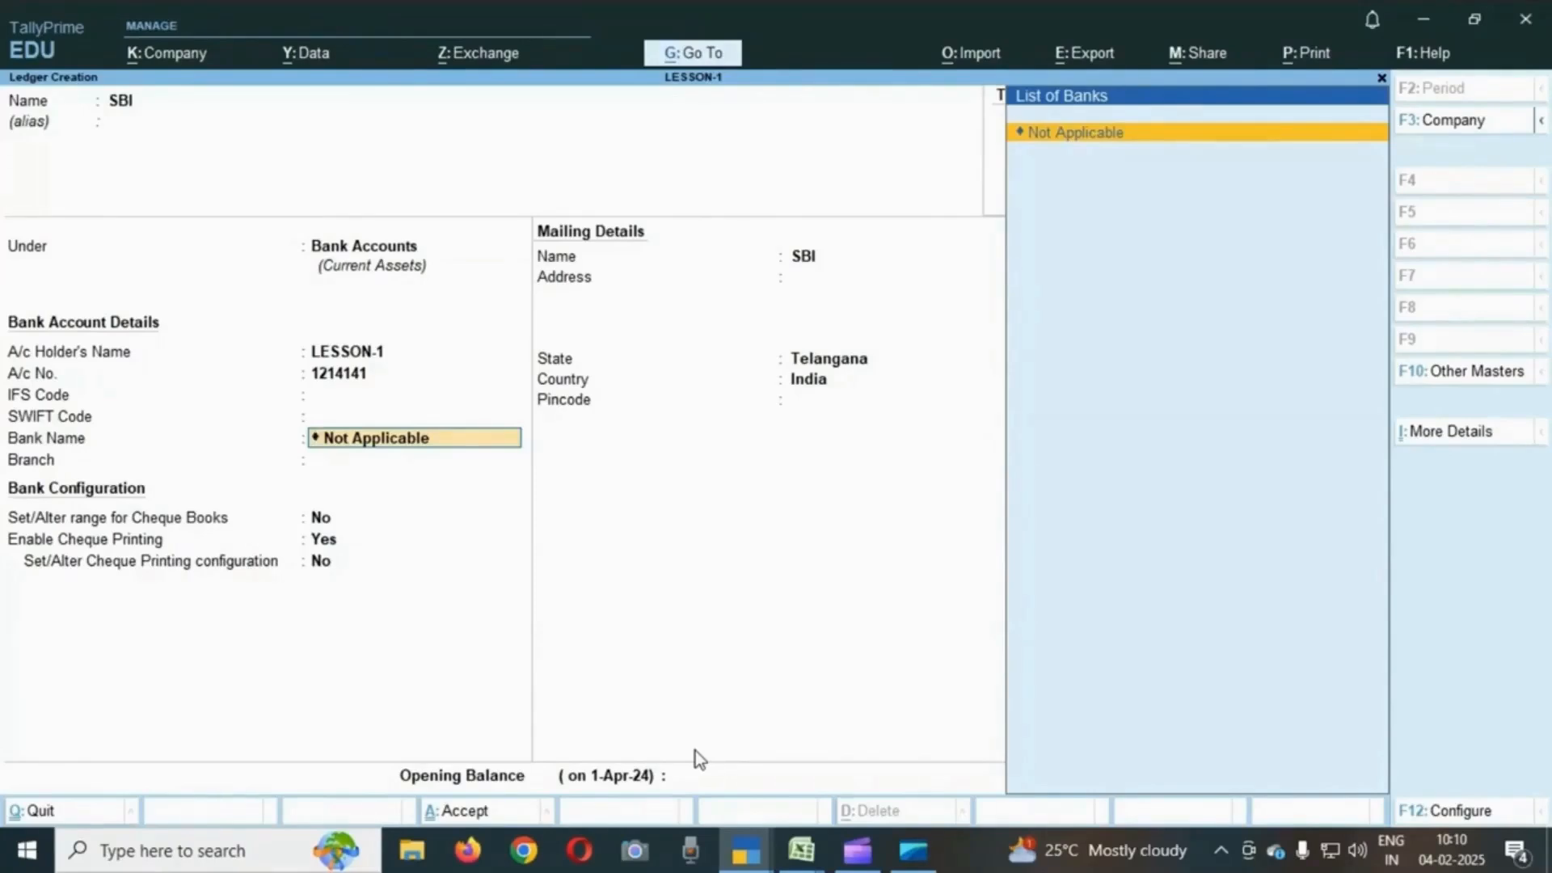
key("Return")
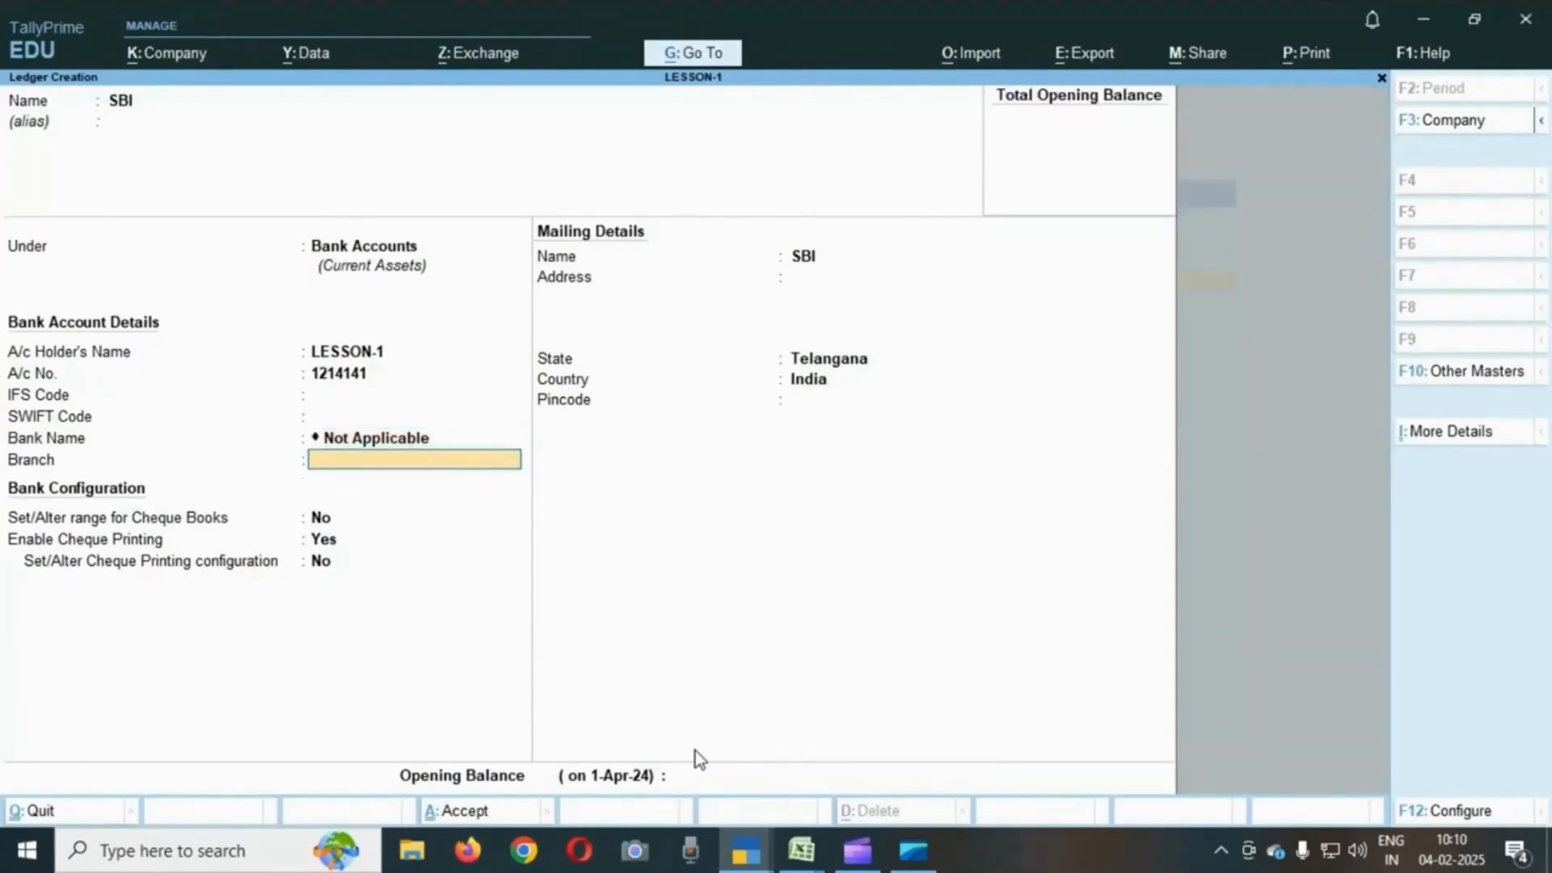
key("Return")
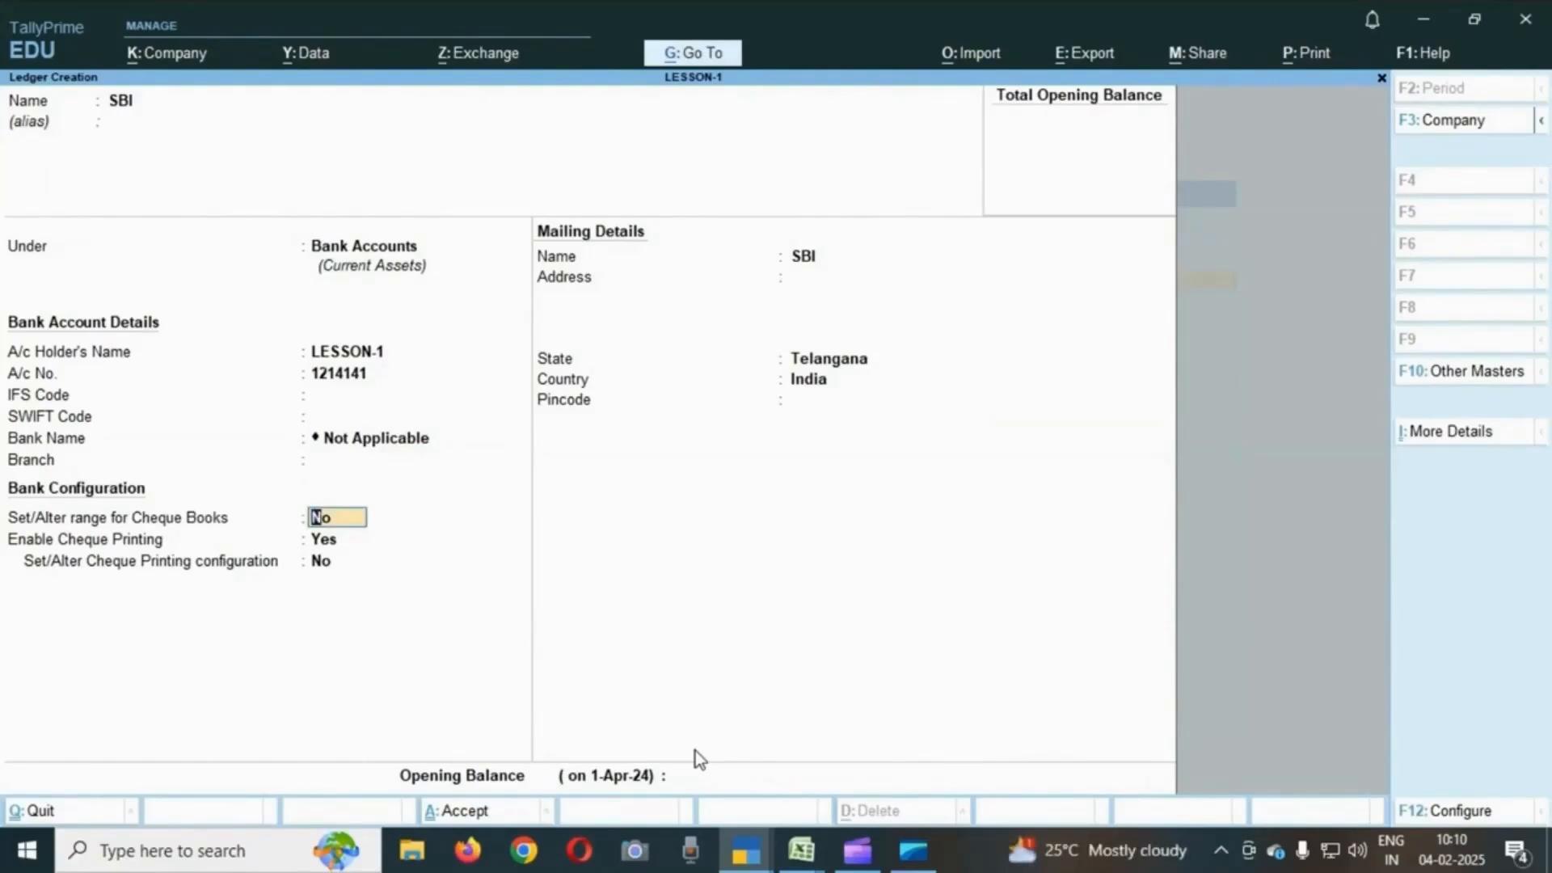
key("Return")
key("Return")
key("Return")
key("Return")
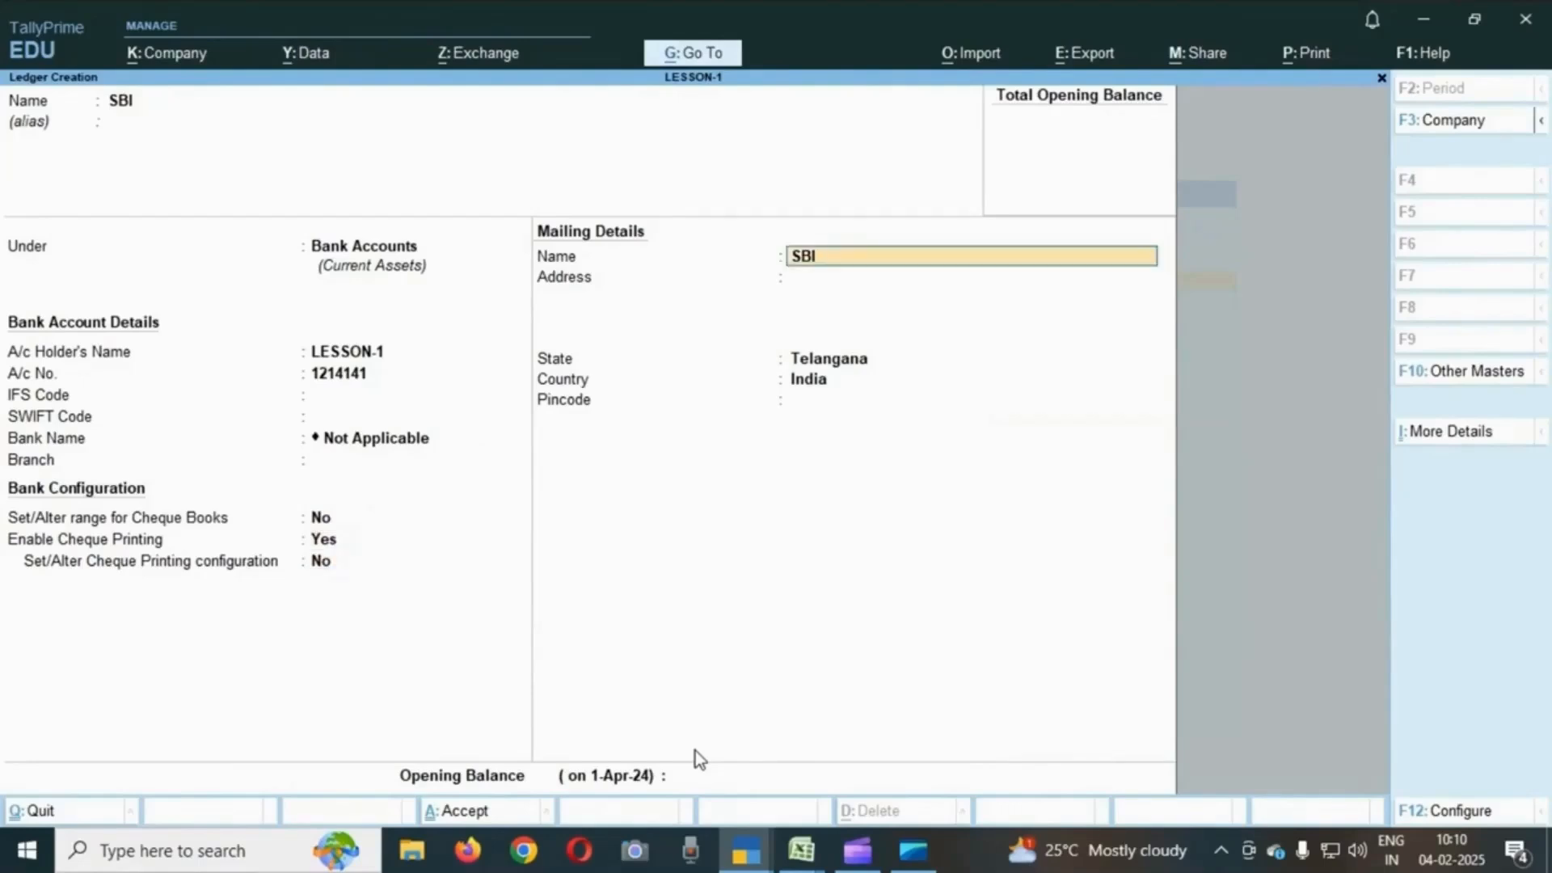
key("Return")
key("Return")
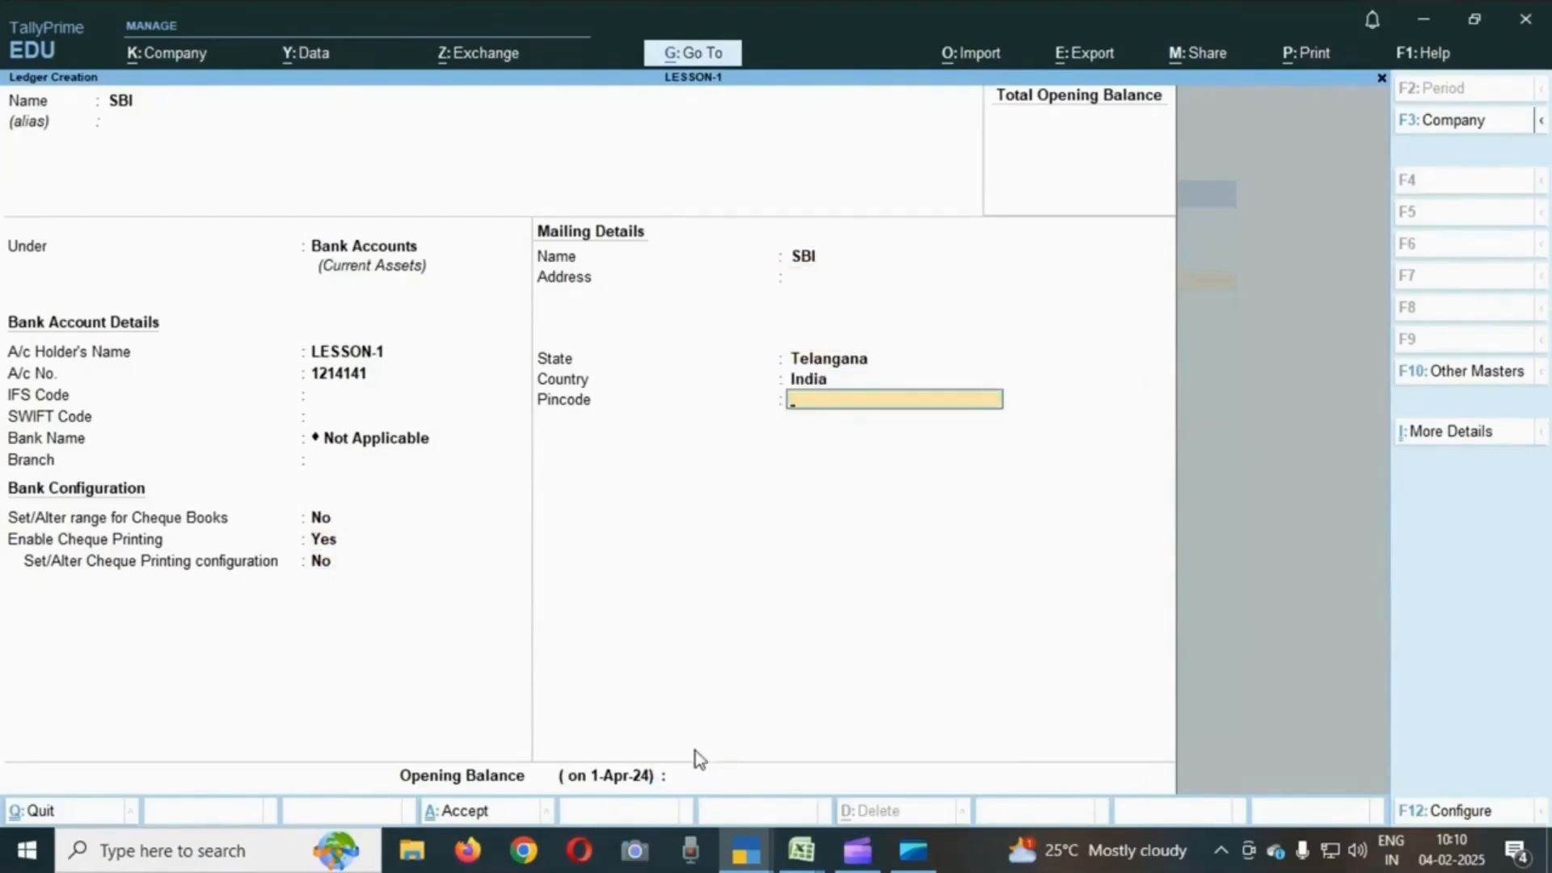
key("Return")
key("Return")
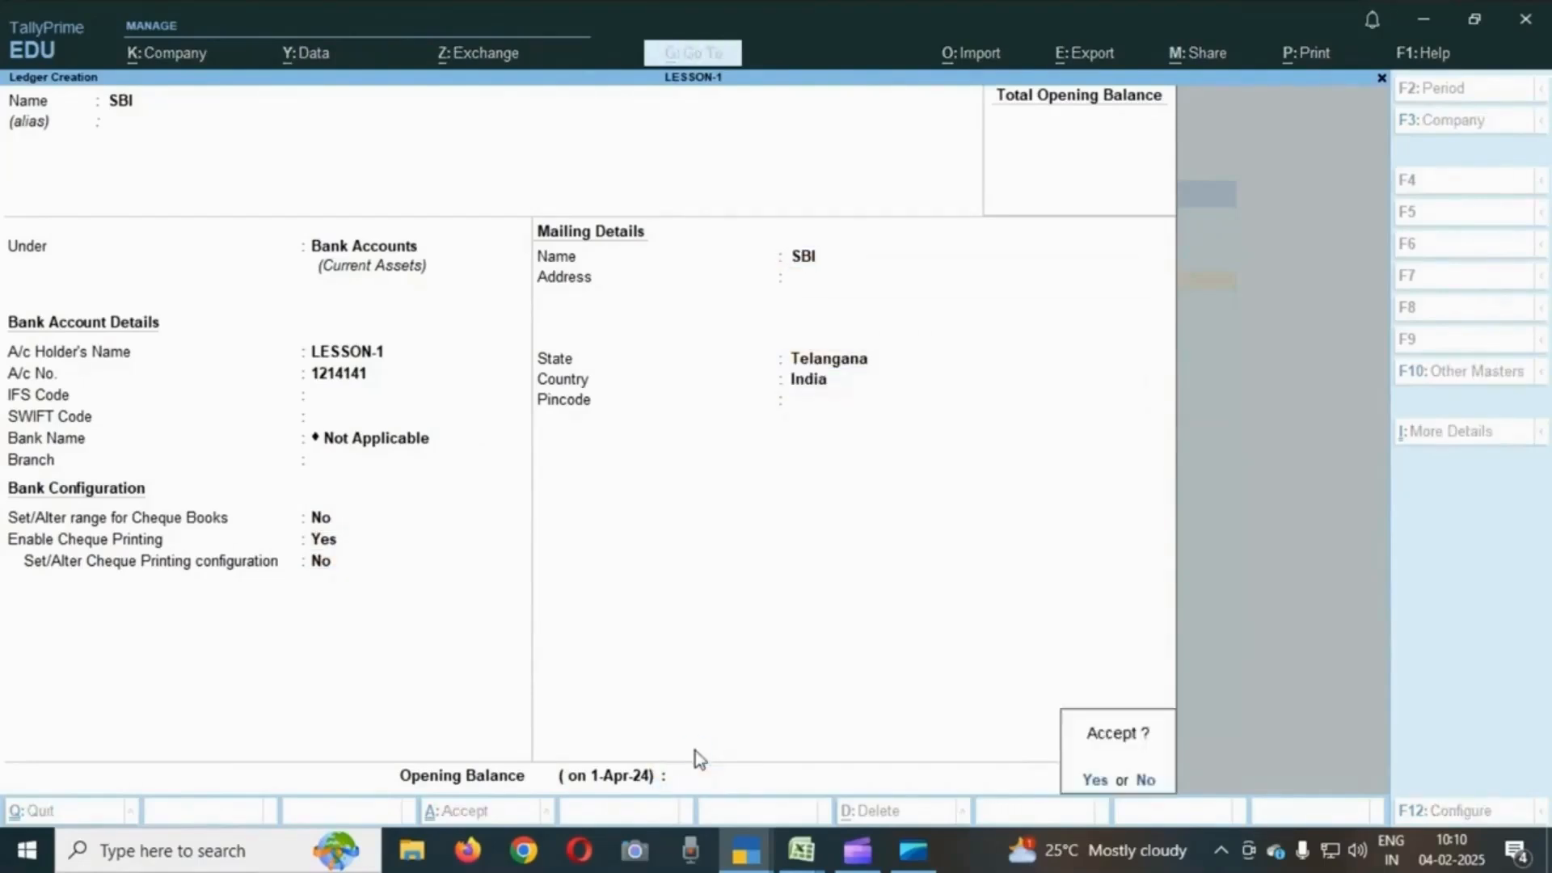
key("Return")
- Check the goods sold by cash transaction in the exercise sheet
key("alt+Tab")
key("Down")
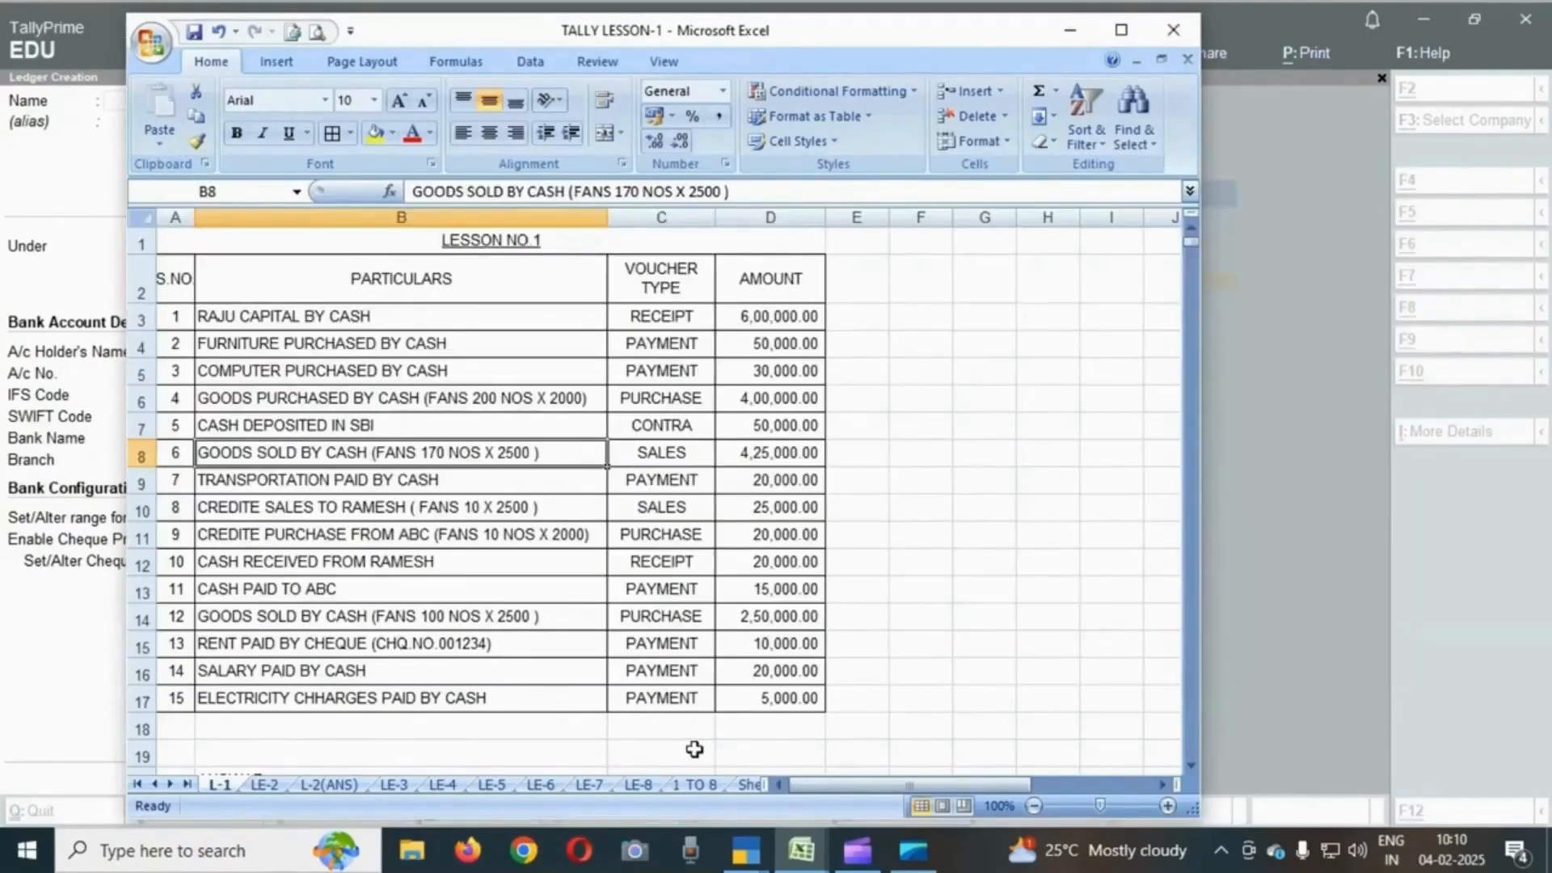
- Create a ledger named SALES under the Sales Accounts group, keeping the default ledger type, and save it
key("alt+Tab")
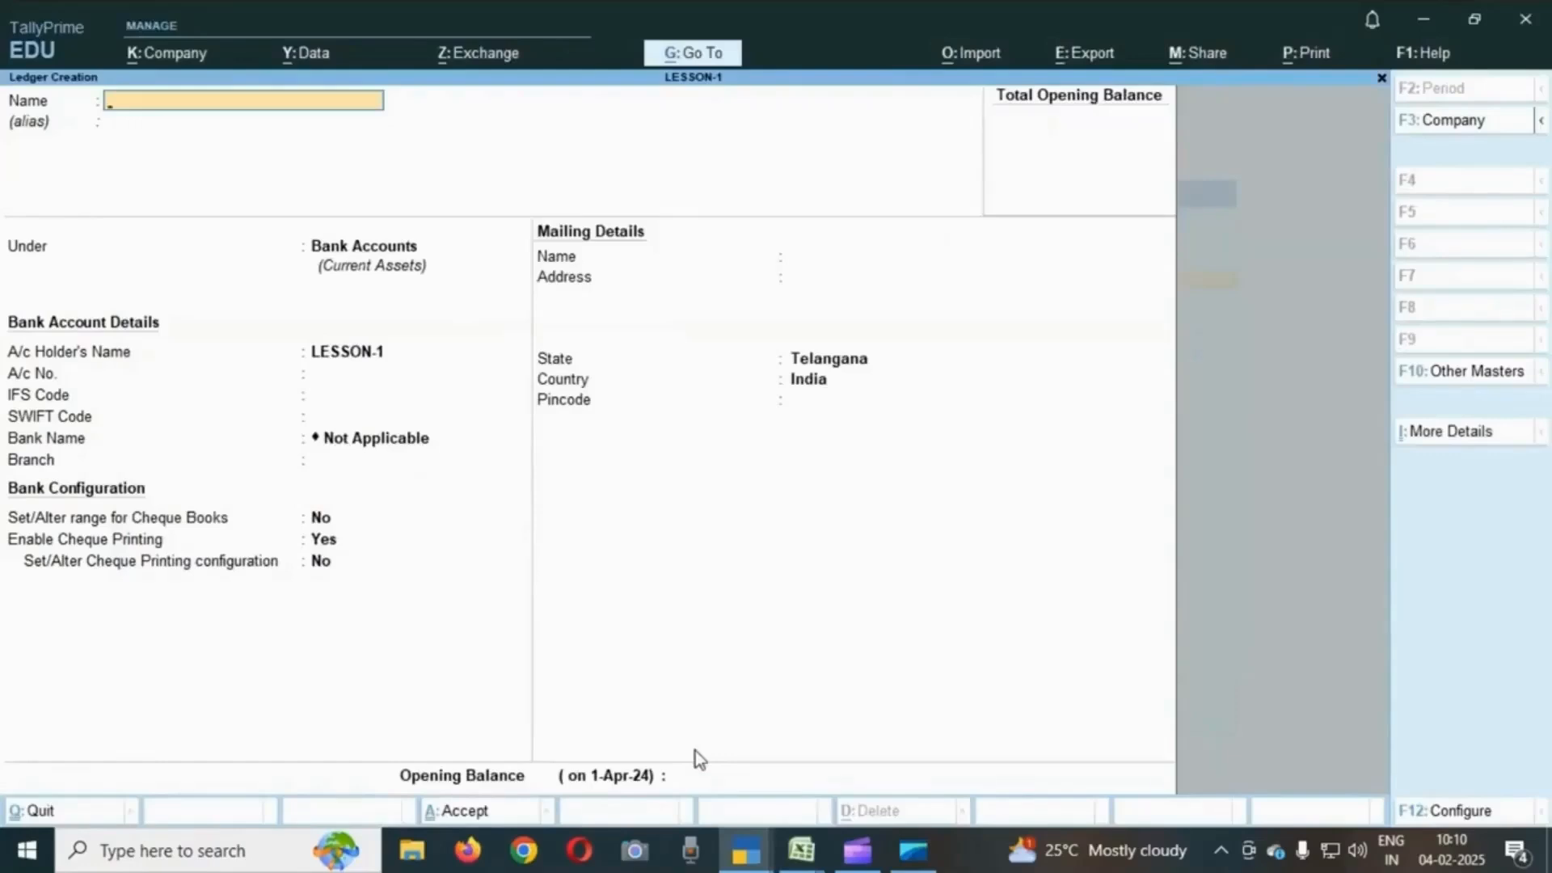
type("SALES")
key("Return")
key("Return")
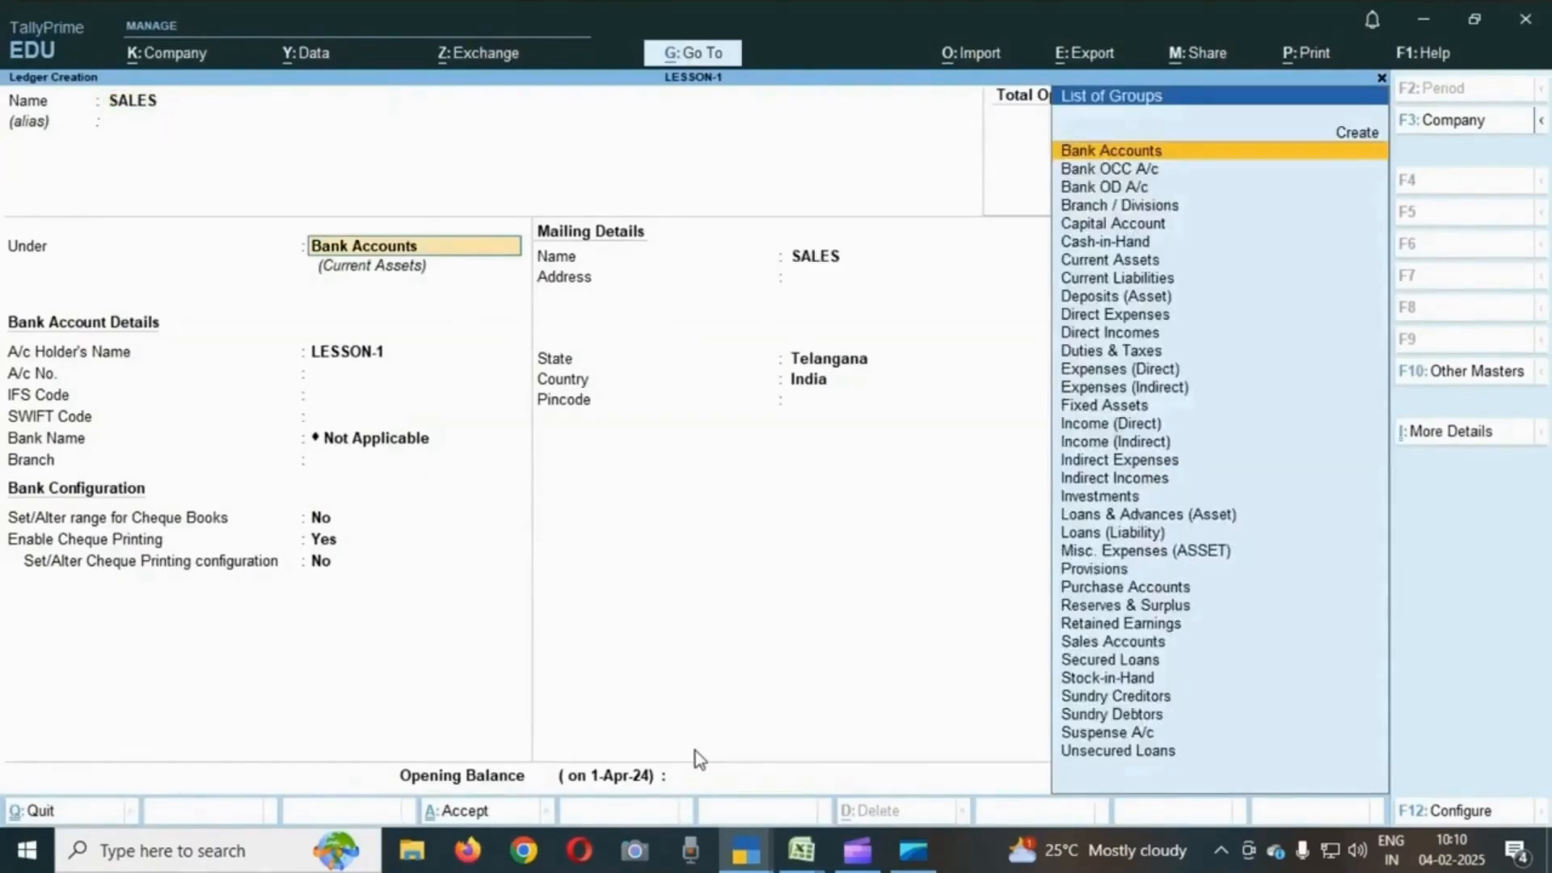
type("ASL")
key("BackSpace")
key("BackSpace")
key("BackSpace")
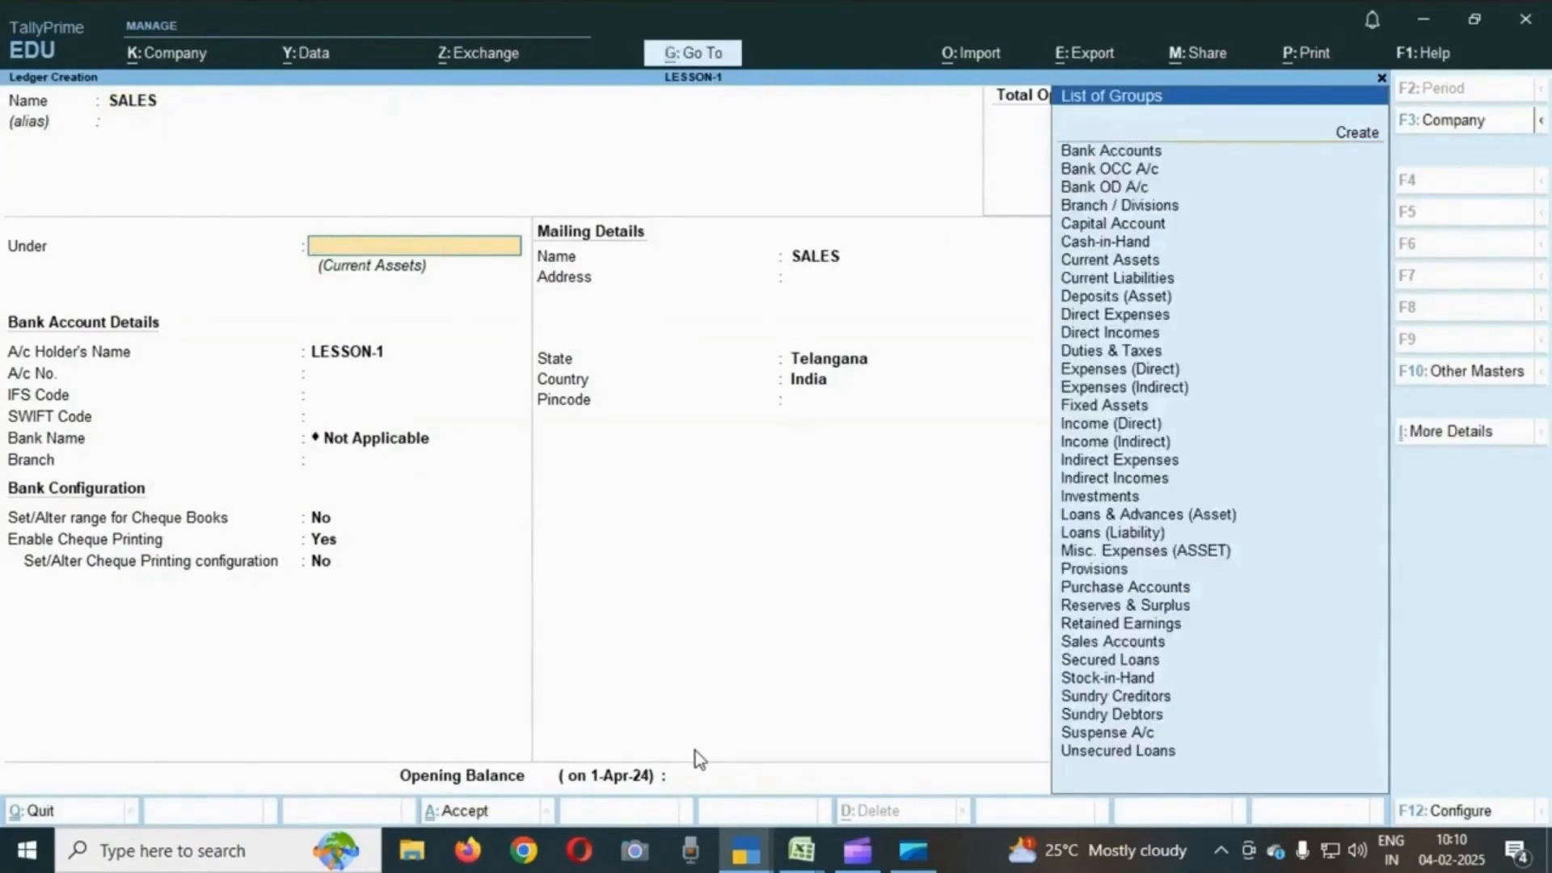
type("SAL")
key("Return")
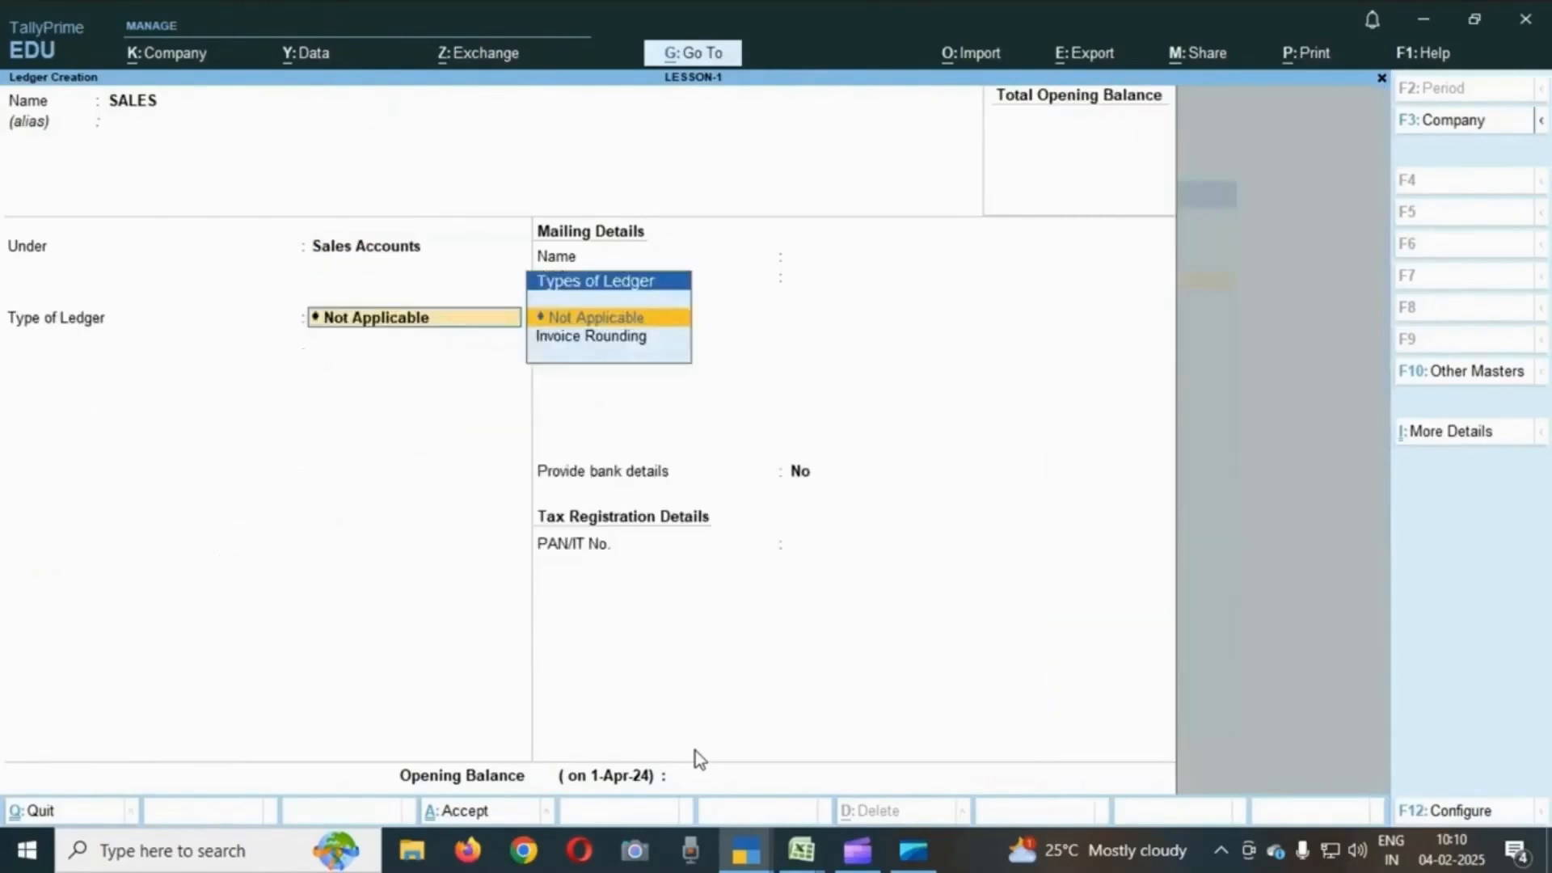
key("Return")
key("Return")
key("Return")
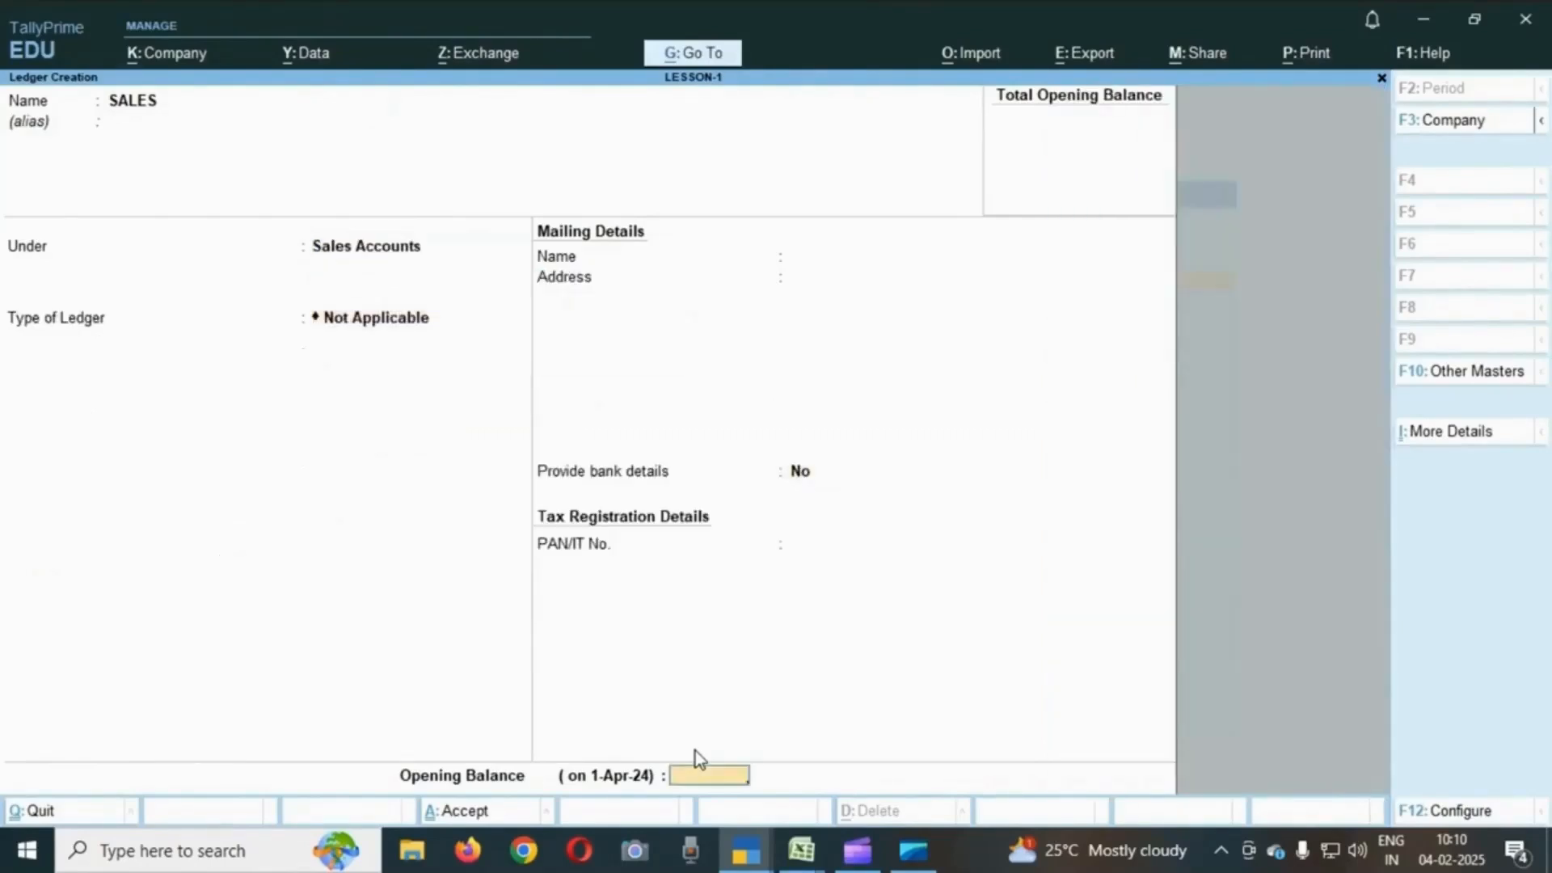
key("Return")
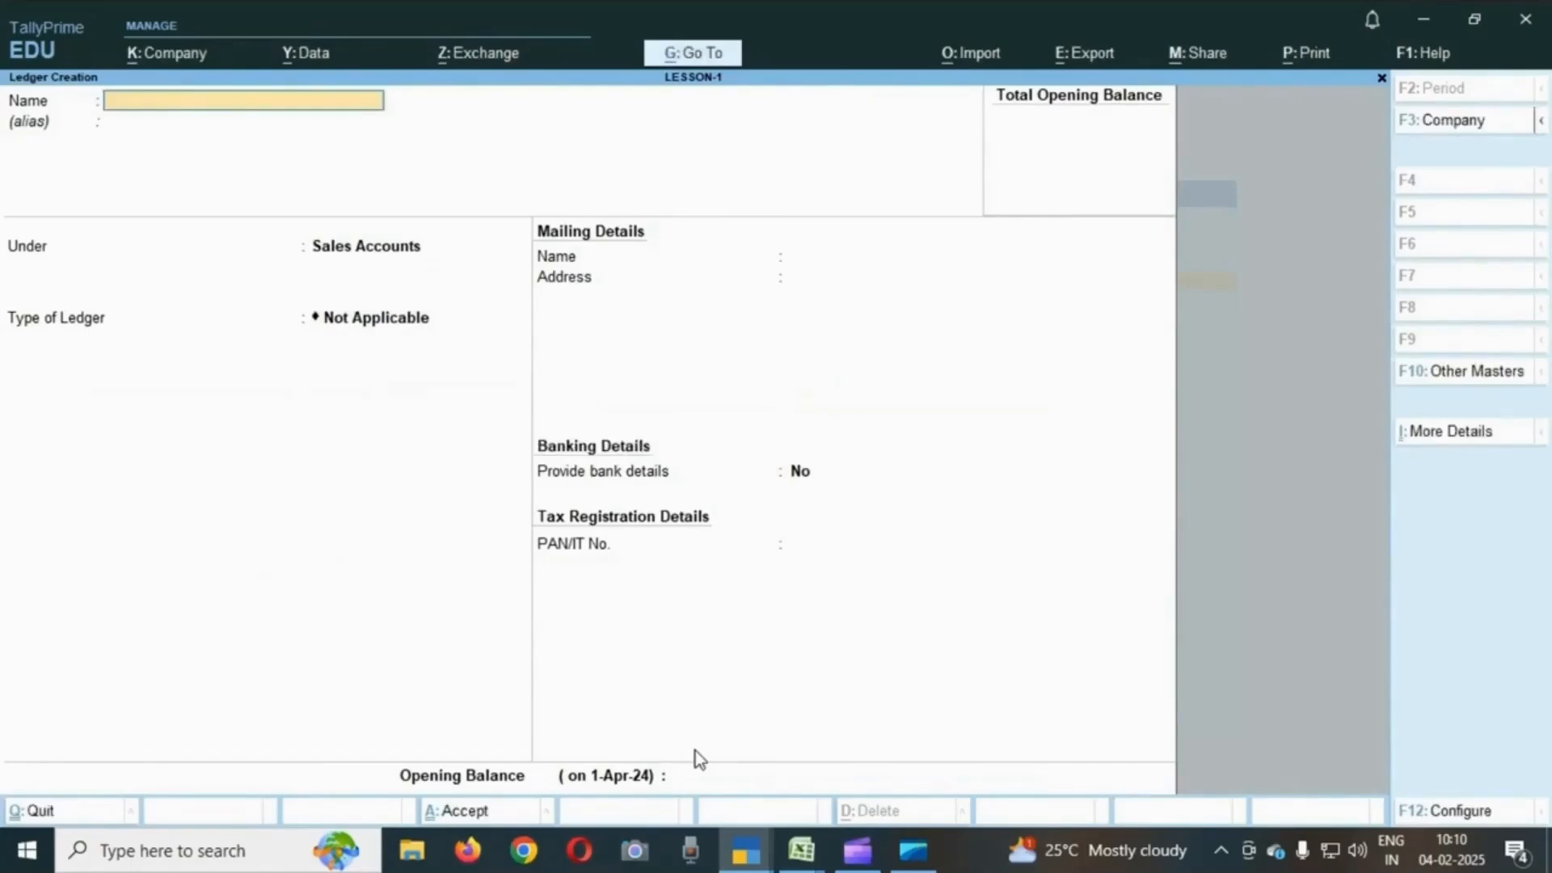
- Check the transportation paid by cash transaction in the exercise sheet
key("alt+Tab")
key("Down")
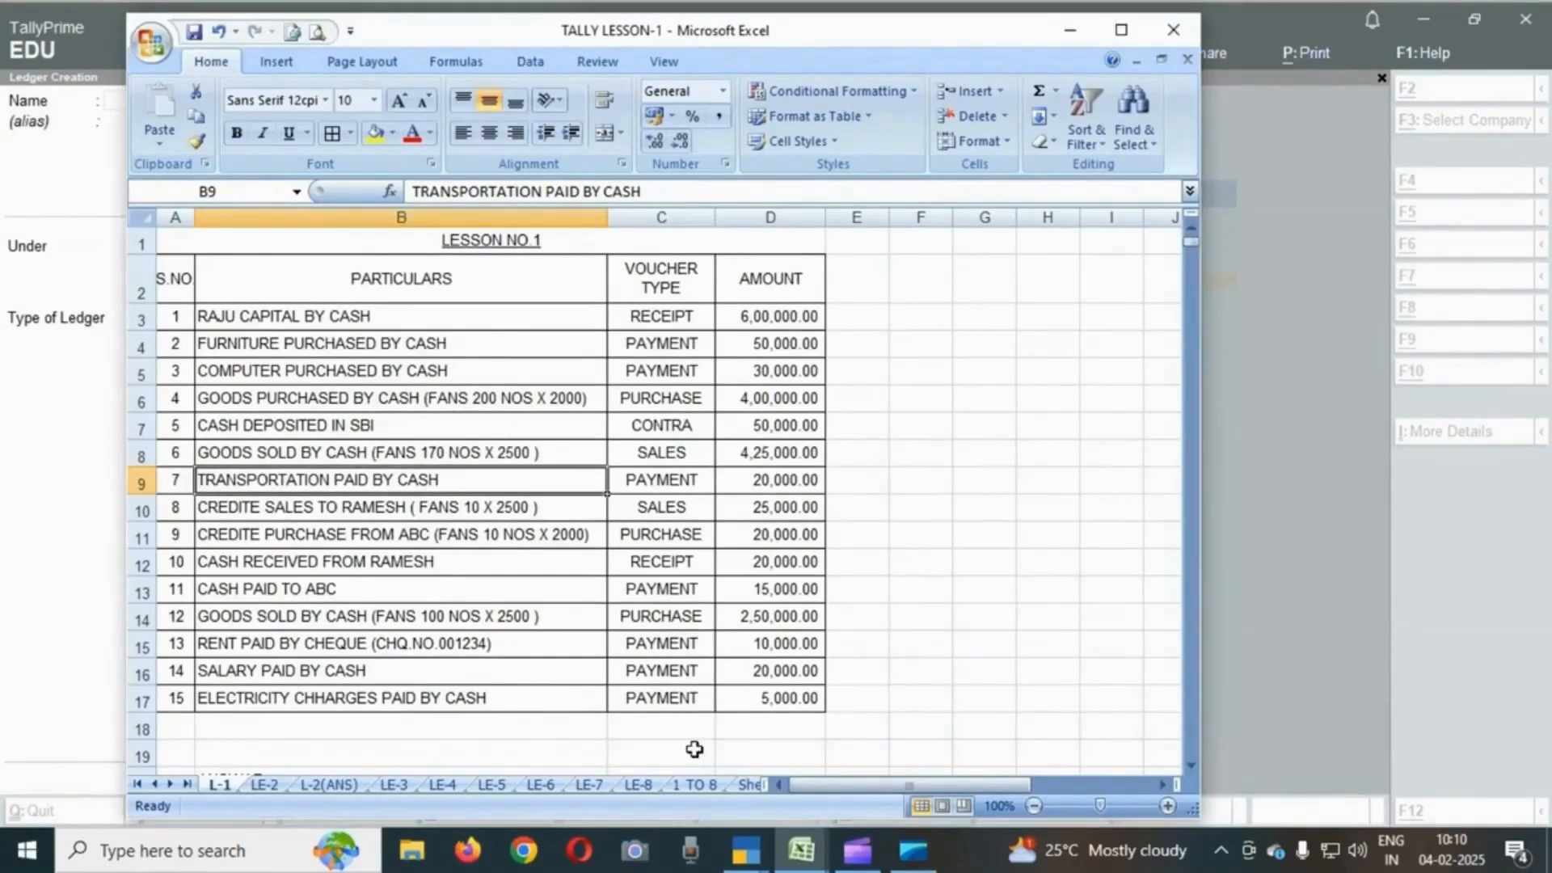
key("alt+Tab")
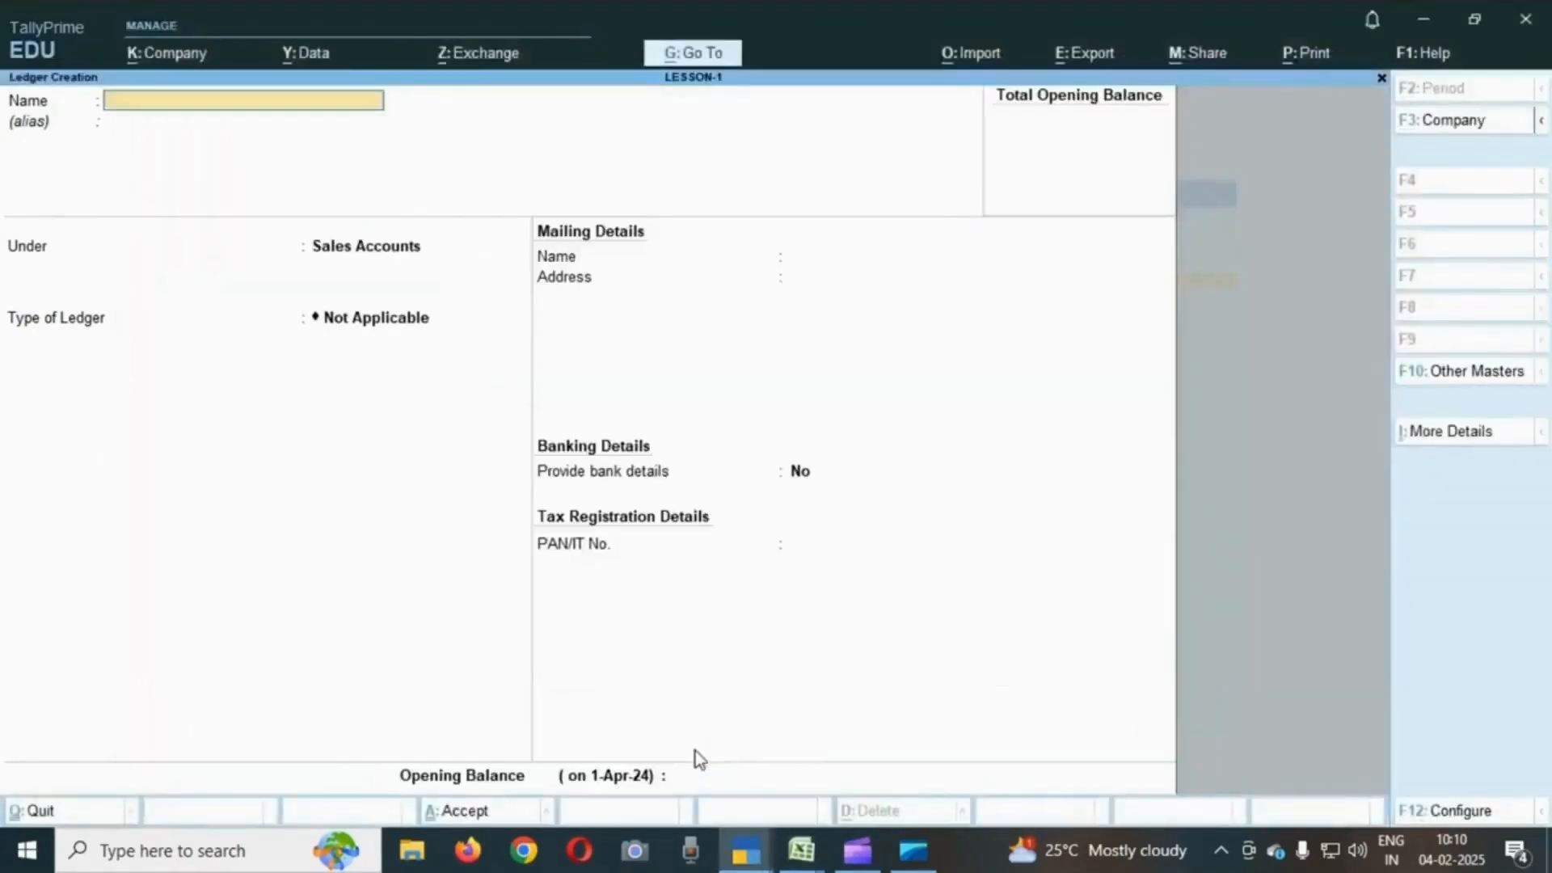
- Create a ledger named TRANSPORTATION under the Direct Expenses group and save it with default details
type("TRANSPORTATION")
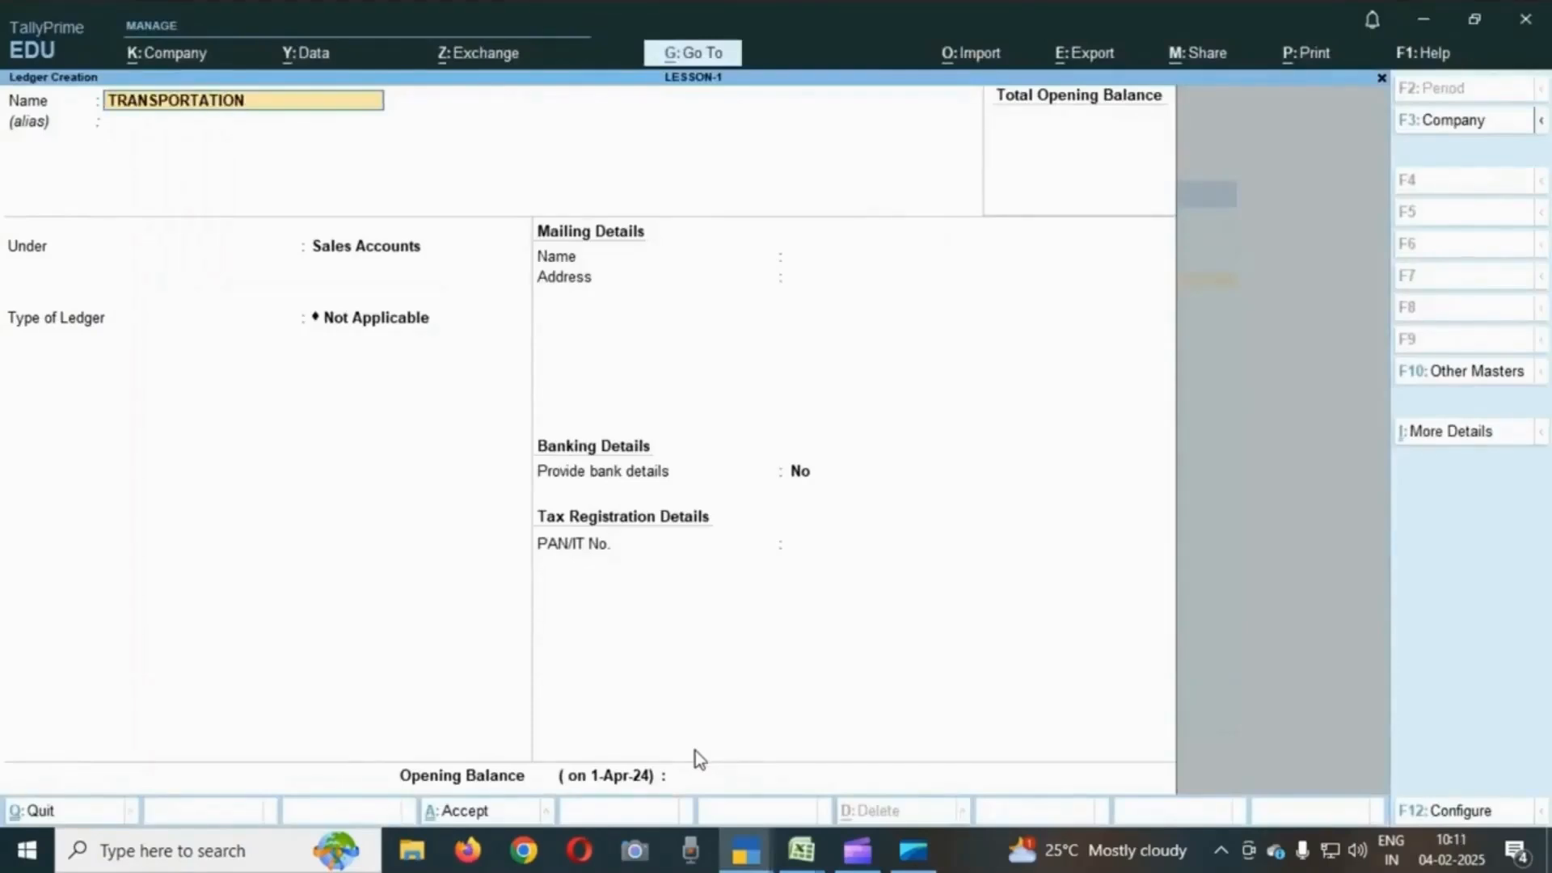
key("Return")
key("Return")
type("DIRE")
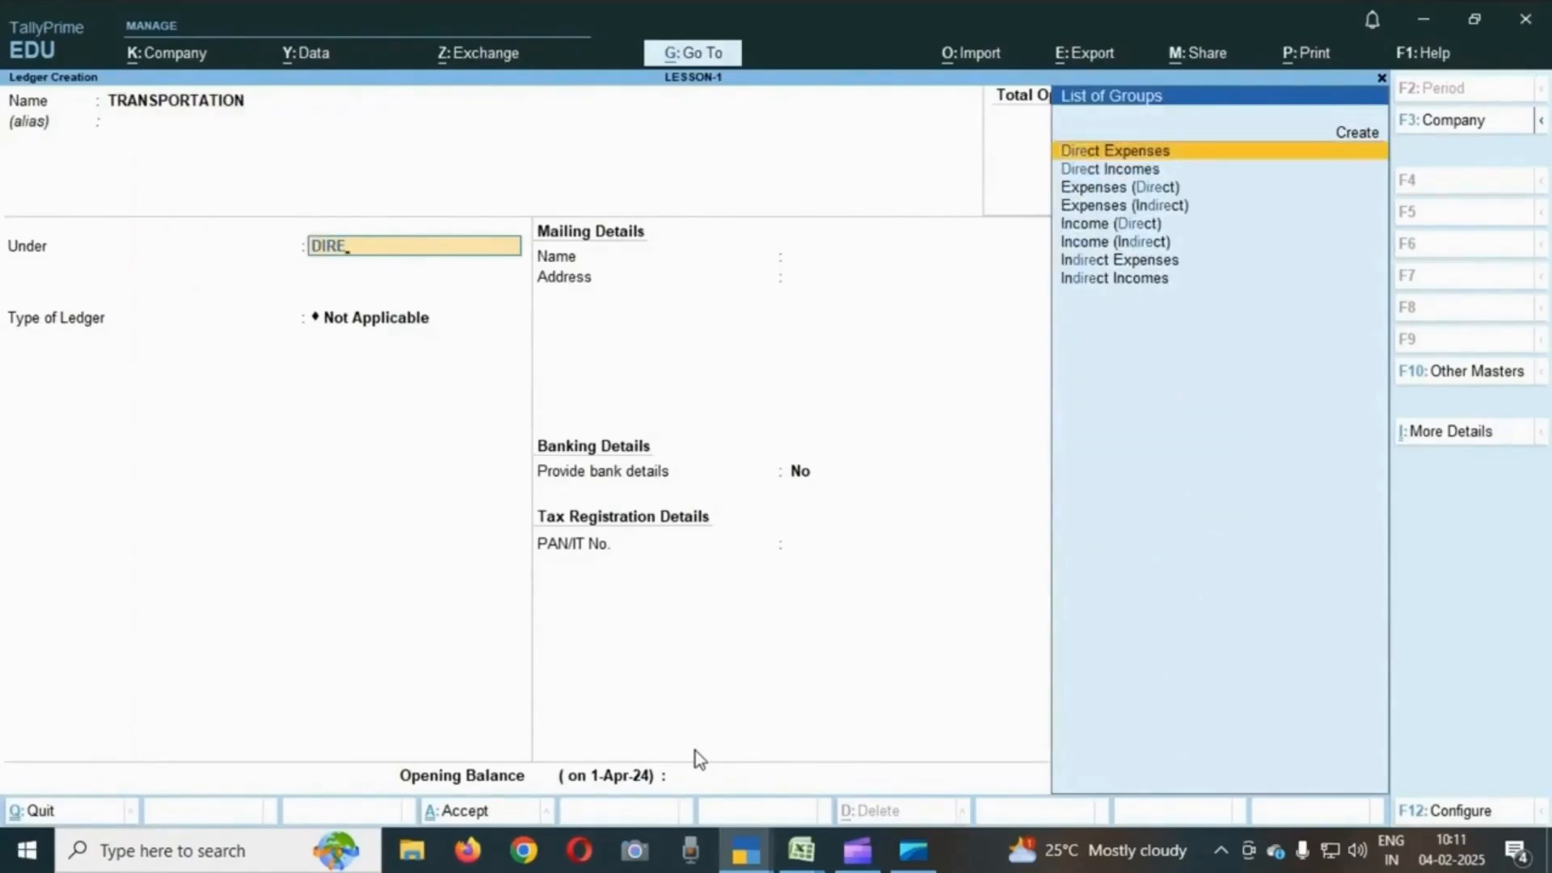
key("Return")
key("Return")
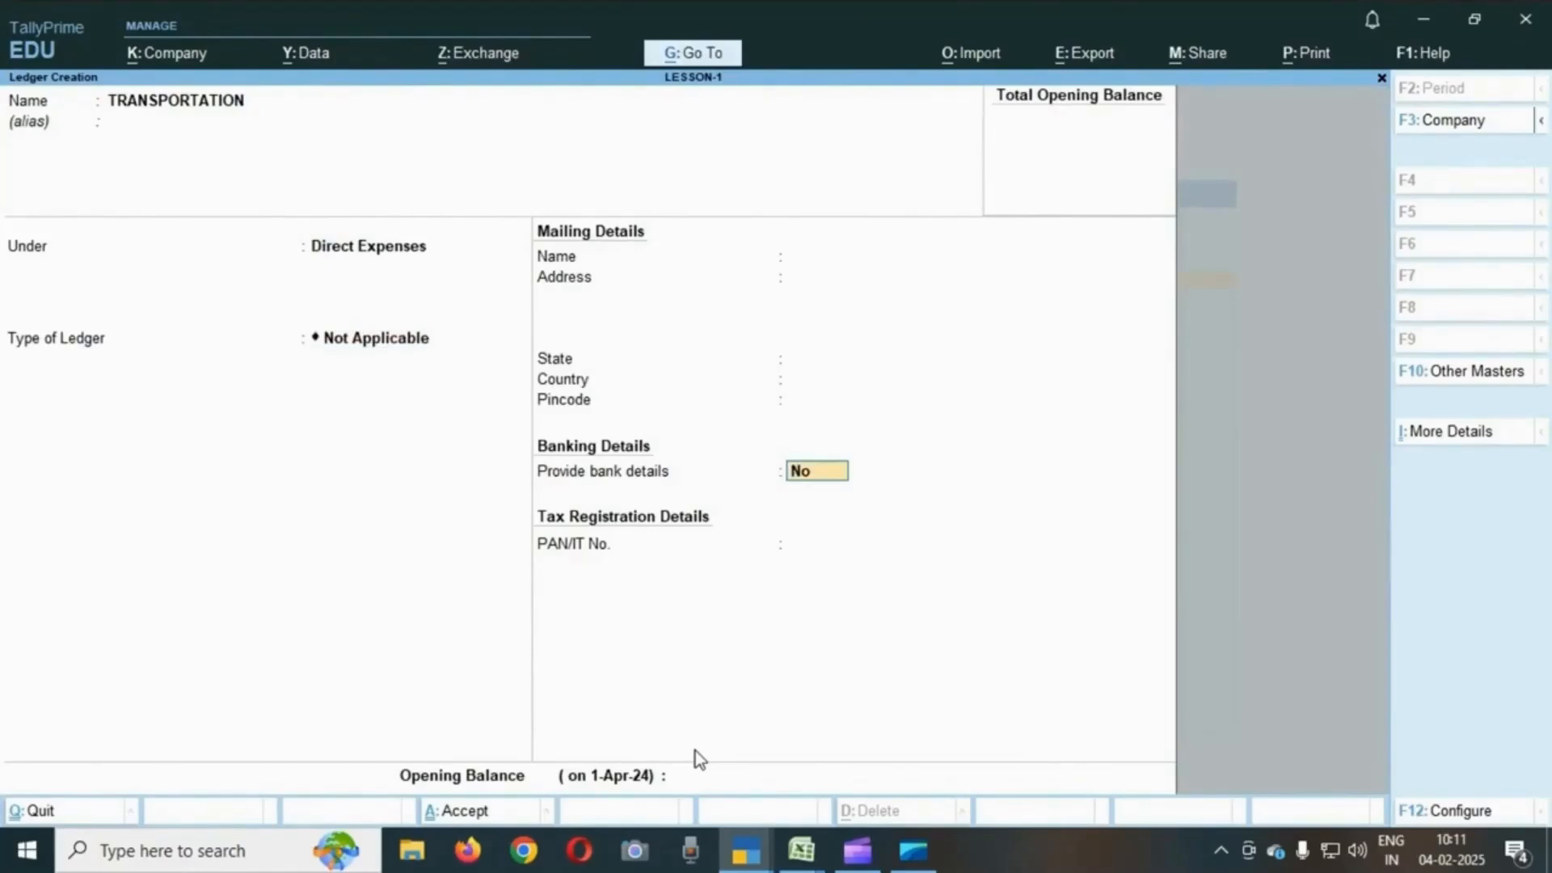
key("Return")
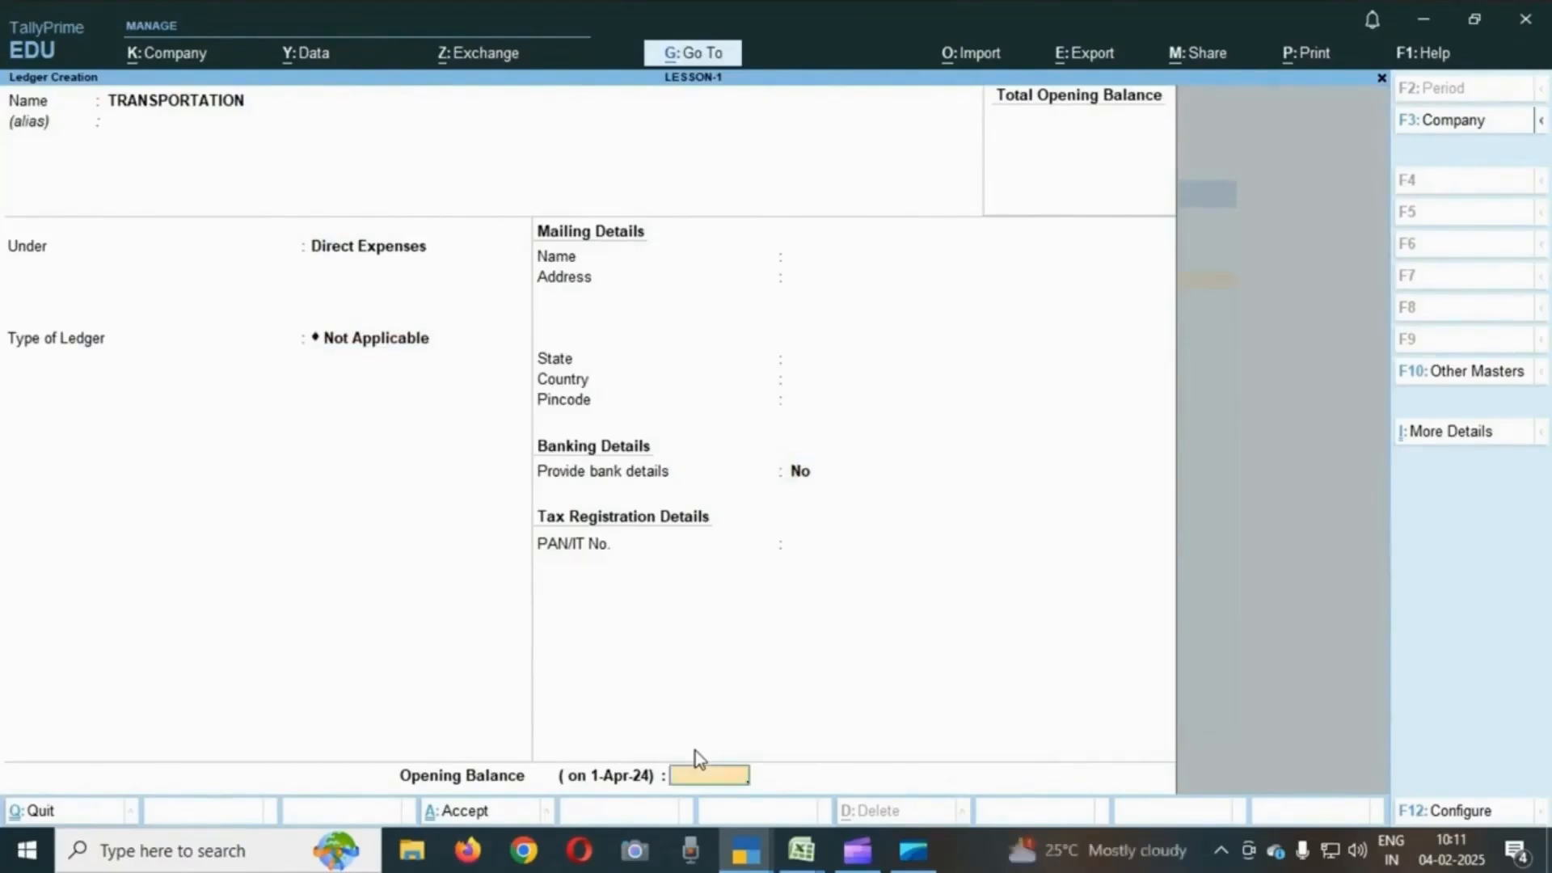
key("Return")
key("Return")
- Check the credit sales to Ramesh transaction in the exercise sheet
key("alt+Tab")
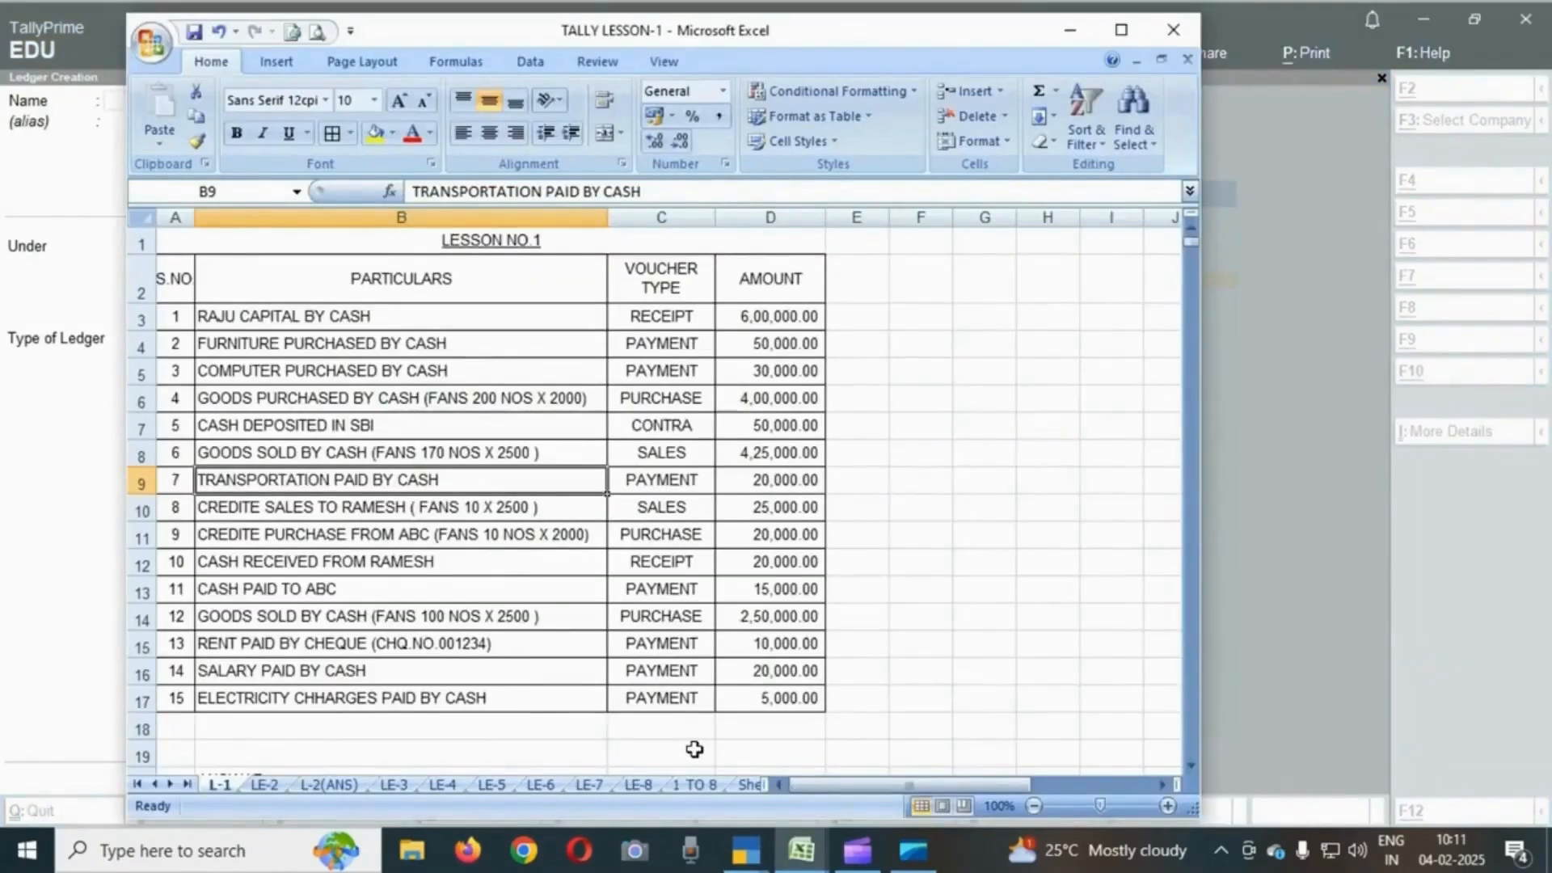
key("Down")
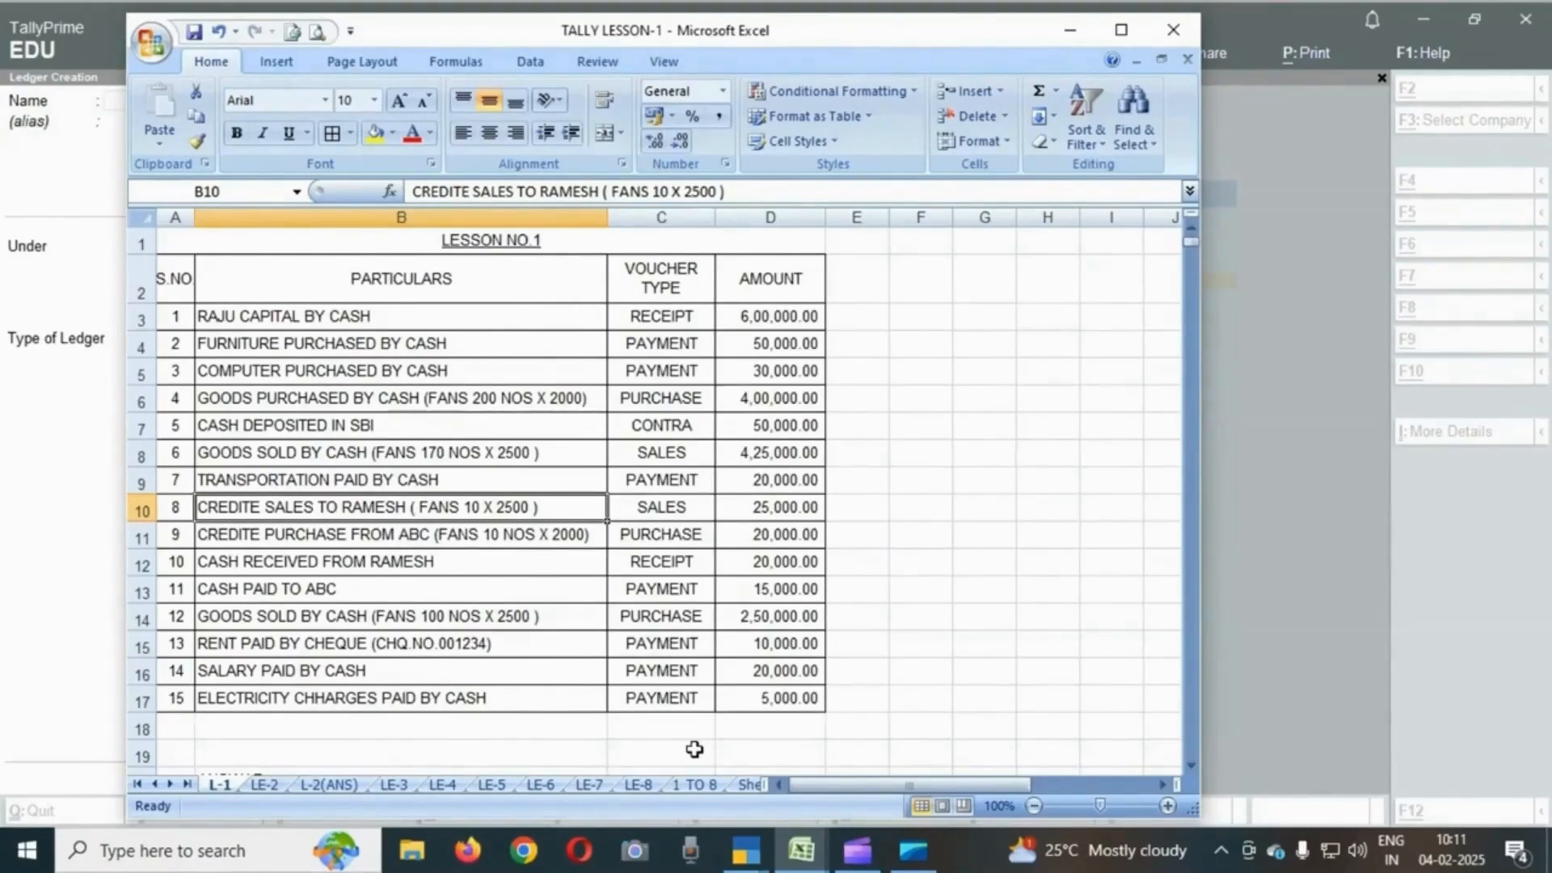
key("alt+Tab")
- Create a ledger named RAMESH under Sundry Debtors with bill-by-bill balances turned off
type("RAMES")
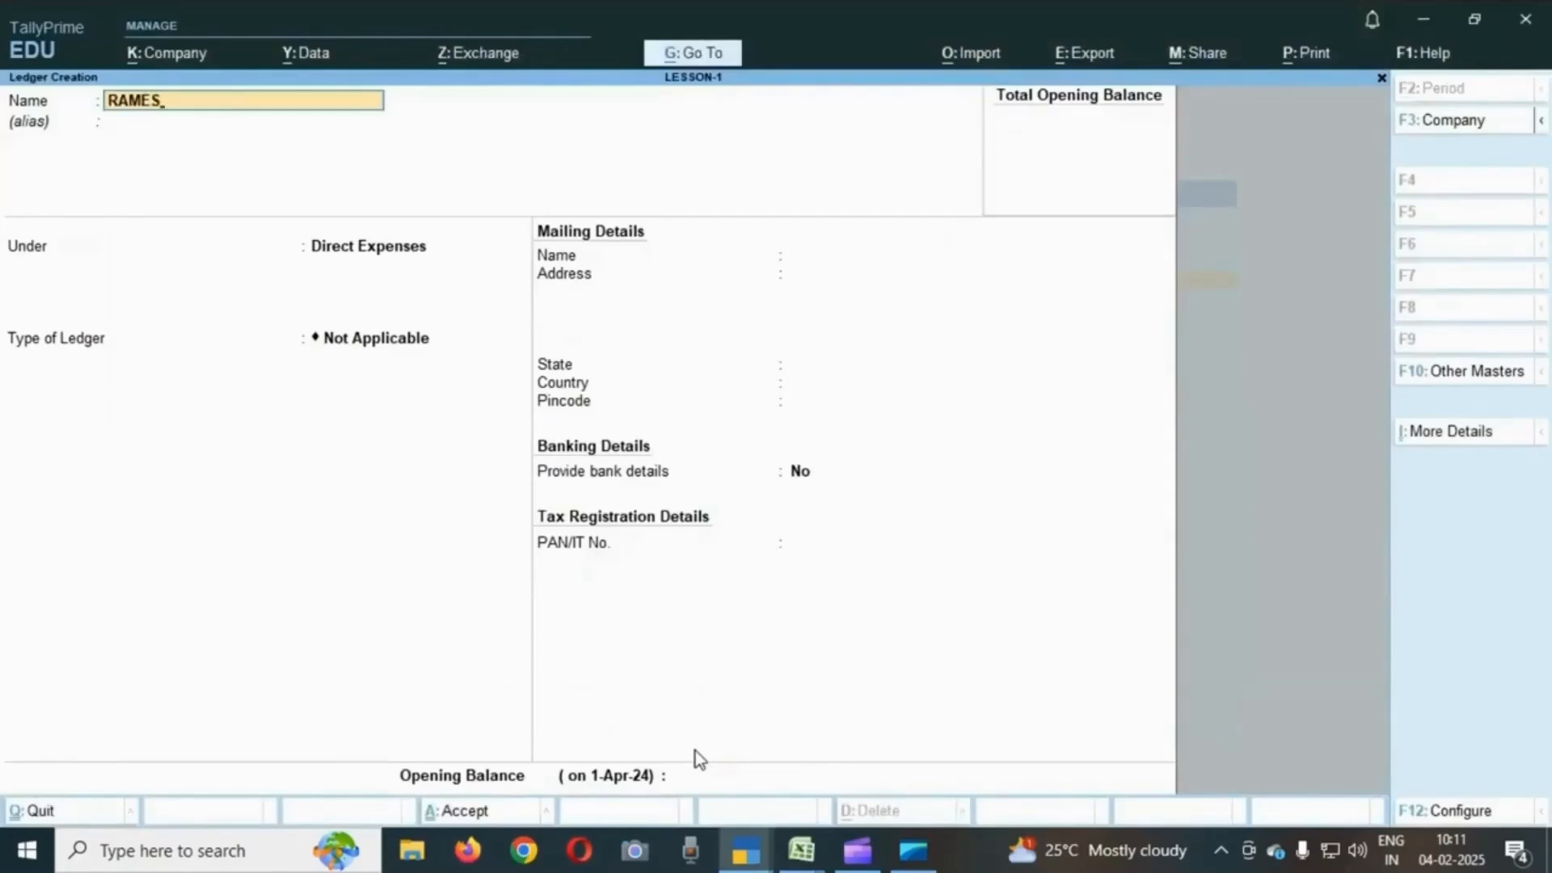
type("H")
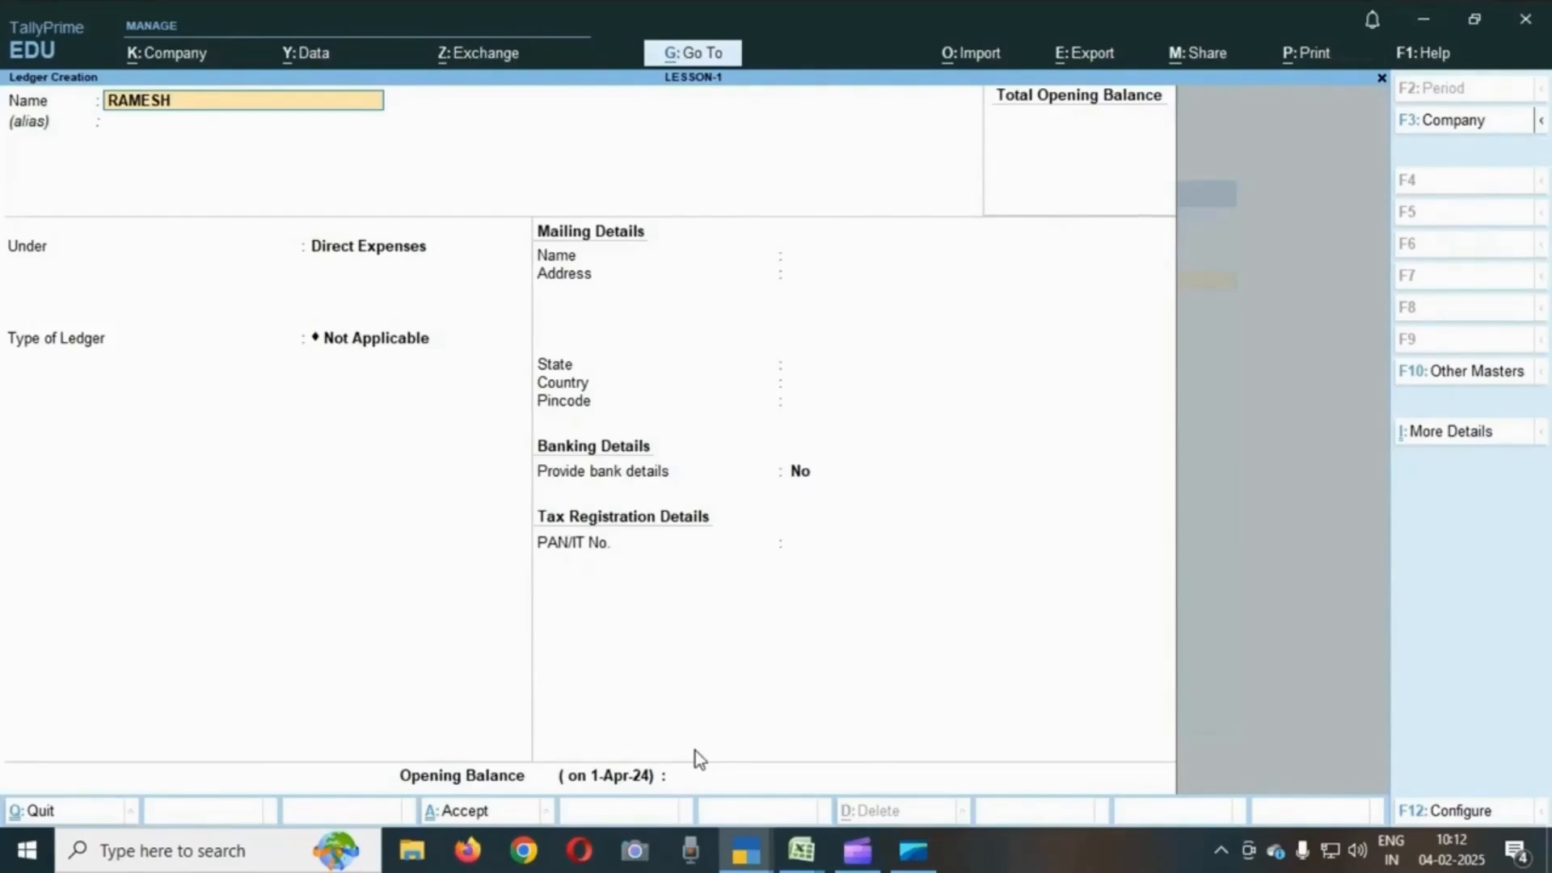
key("Return")
key("Return")
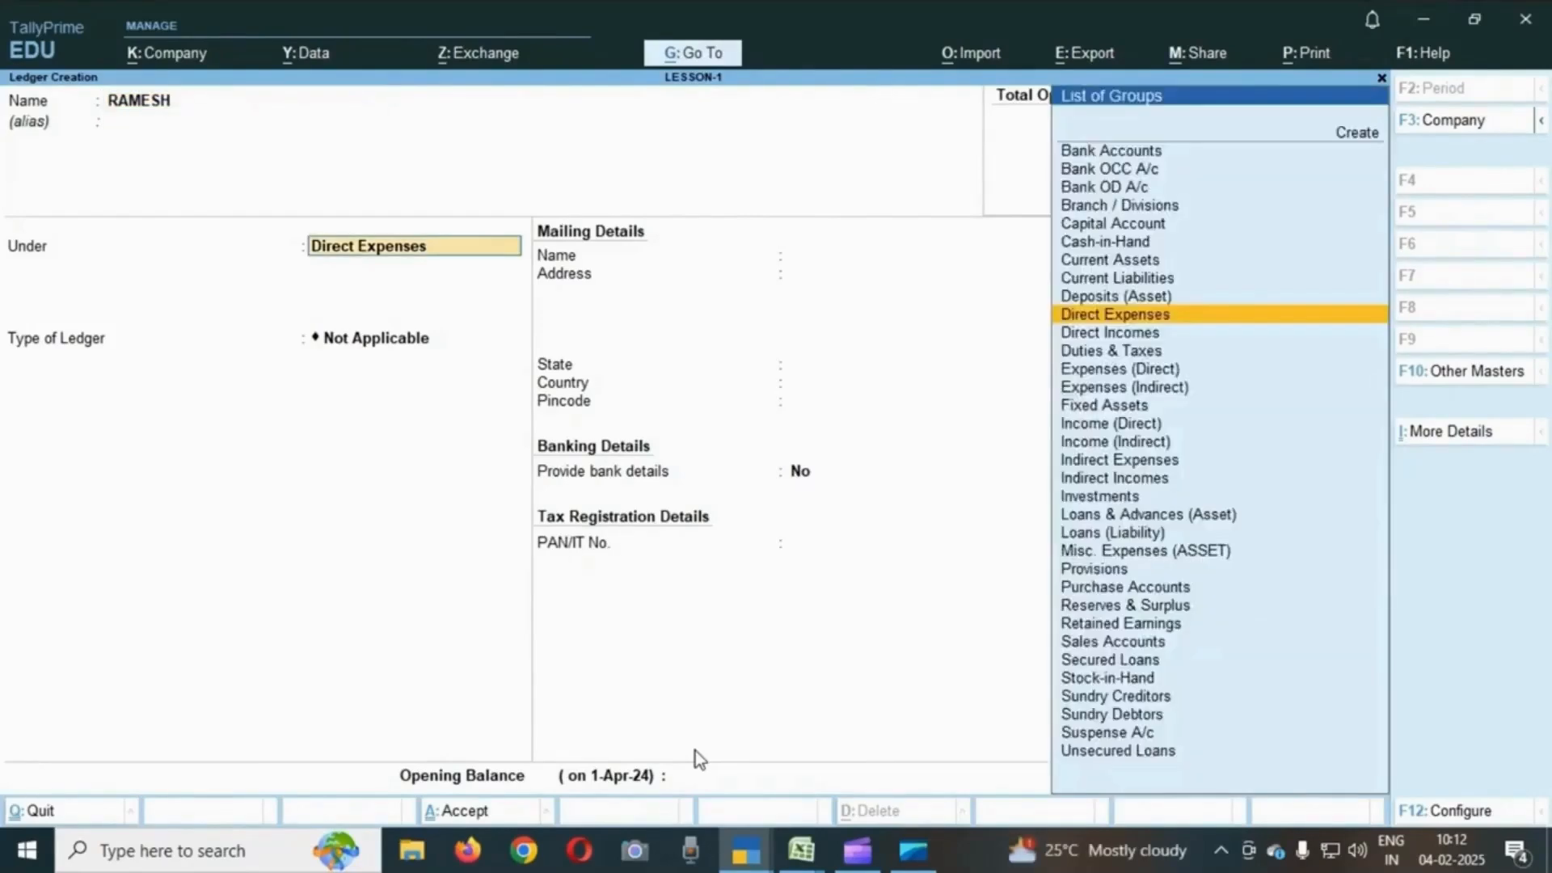
type("SUND")
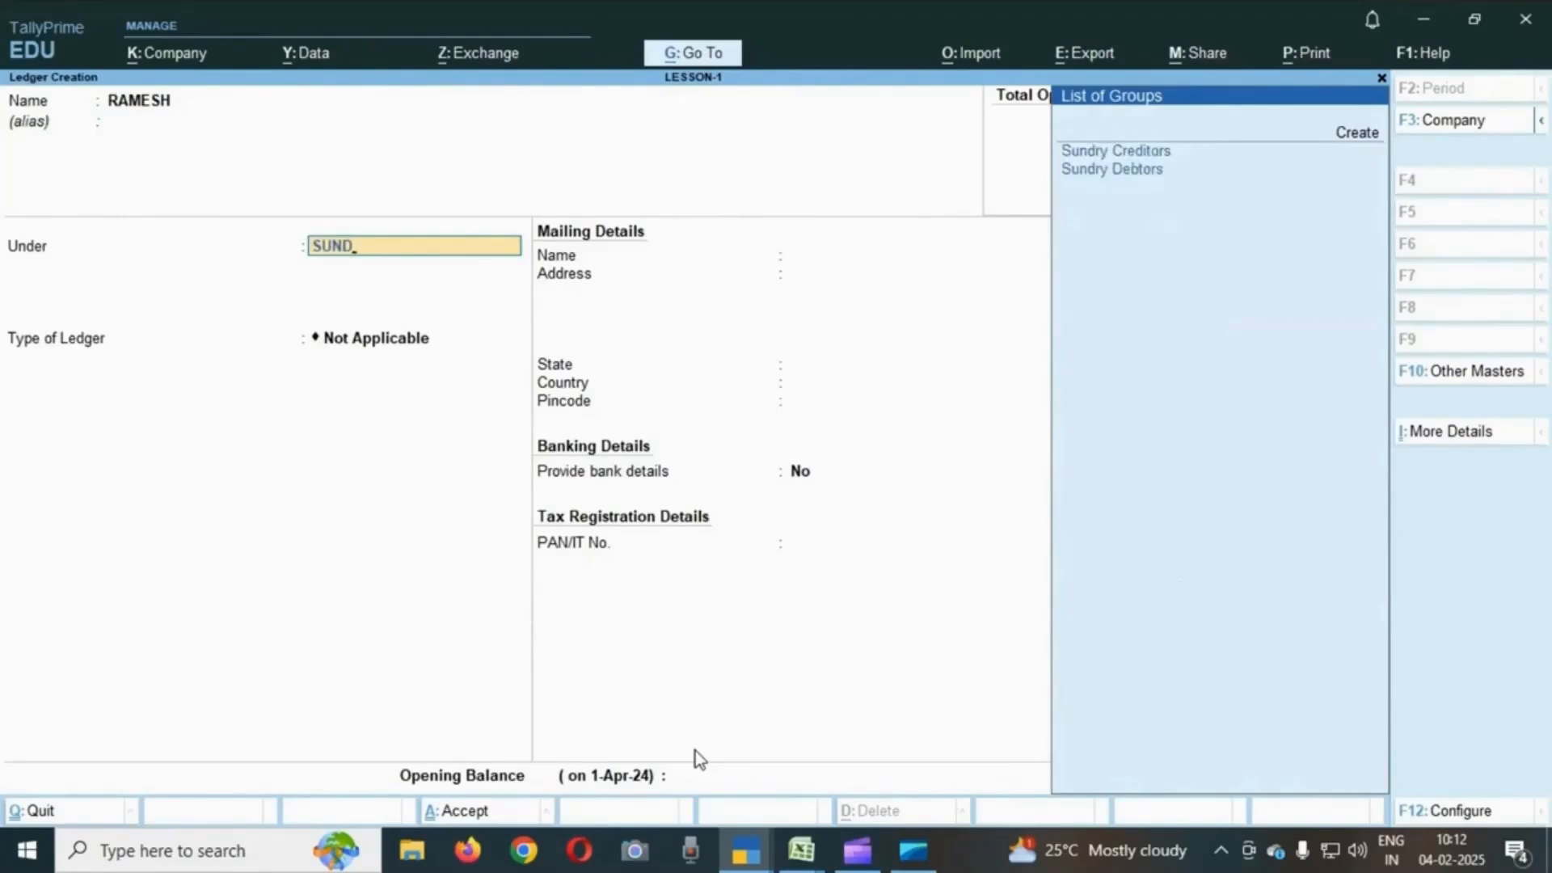
key("Down")
key("Return")
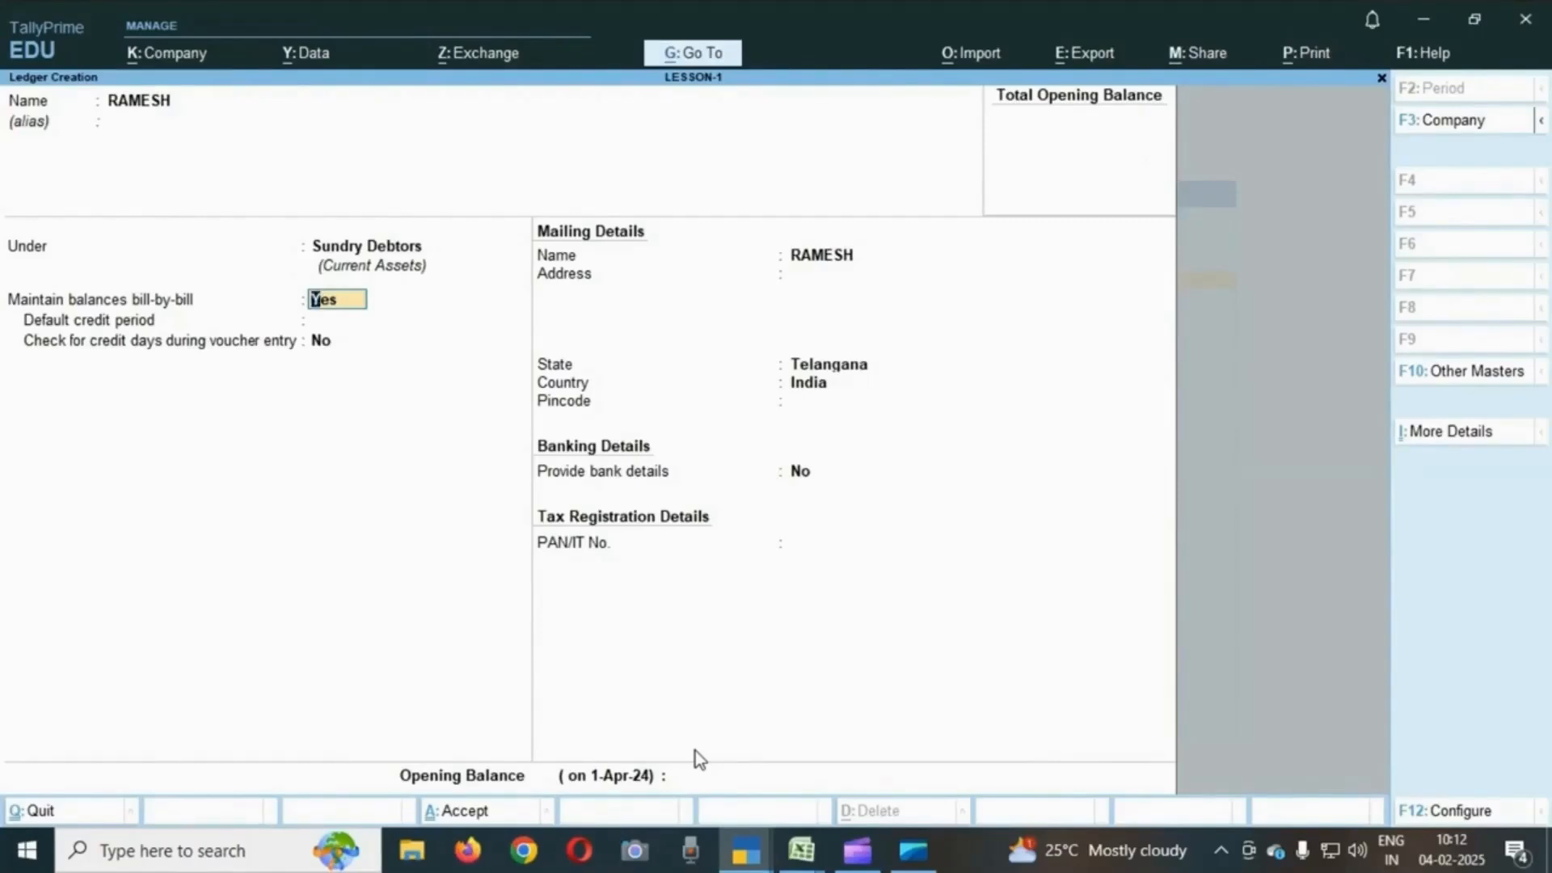
type("N")
key("Return")
- Keep Telangana as the state, accept the remaining mailing, banking and tax defaults, and save the RAMESH ledger
key("Return")
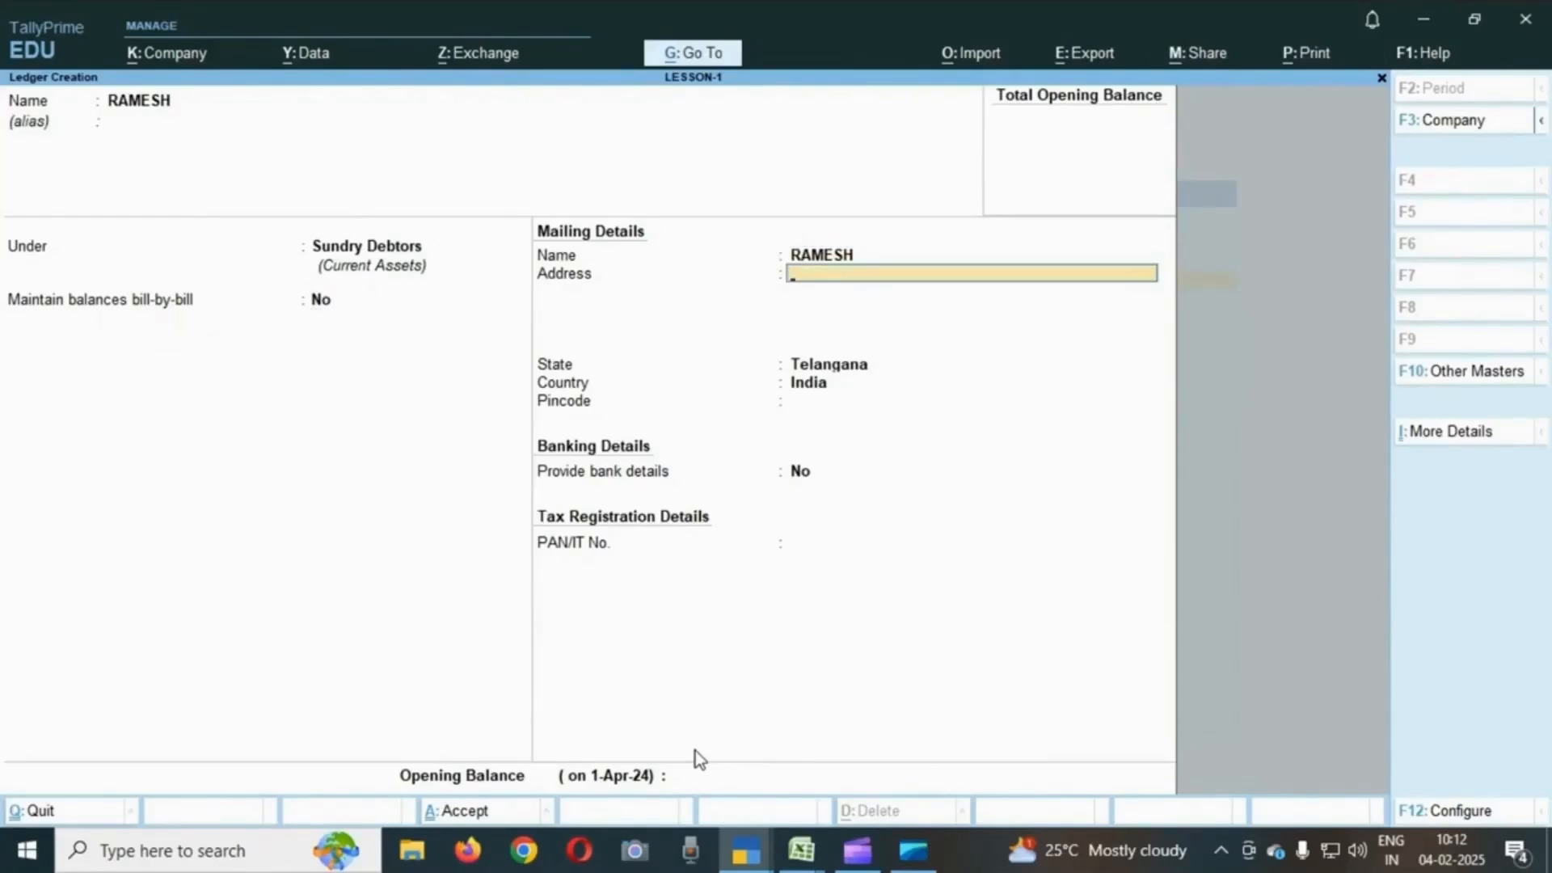
key("Return")
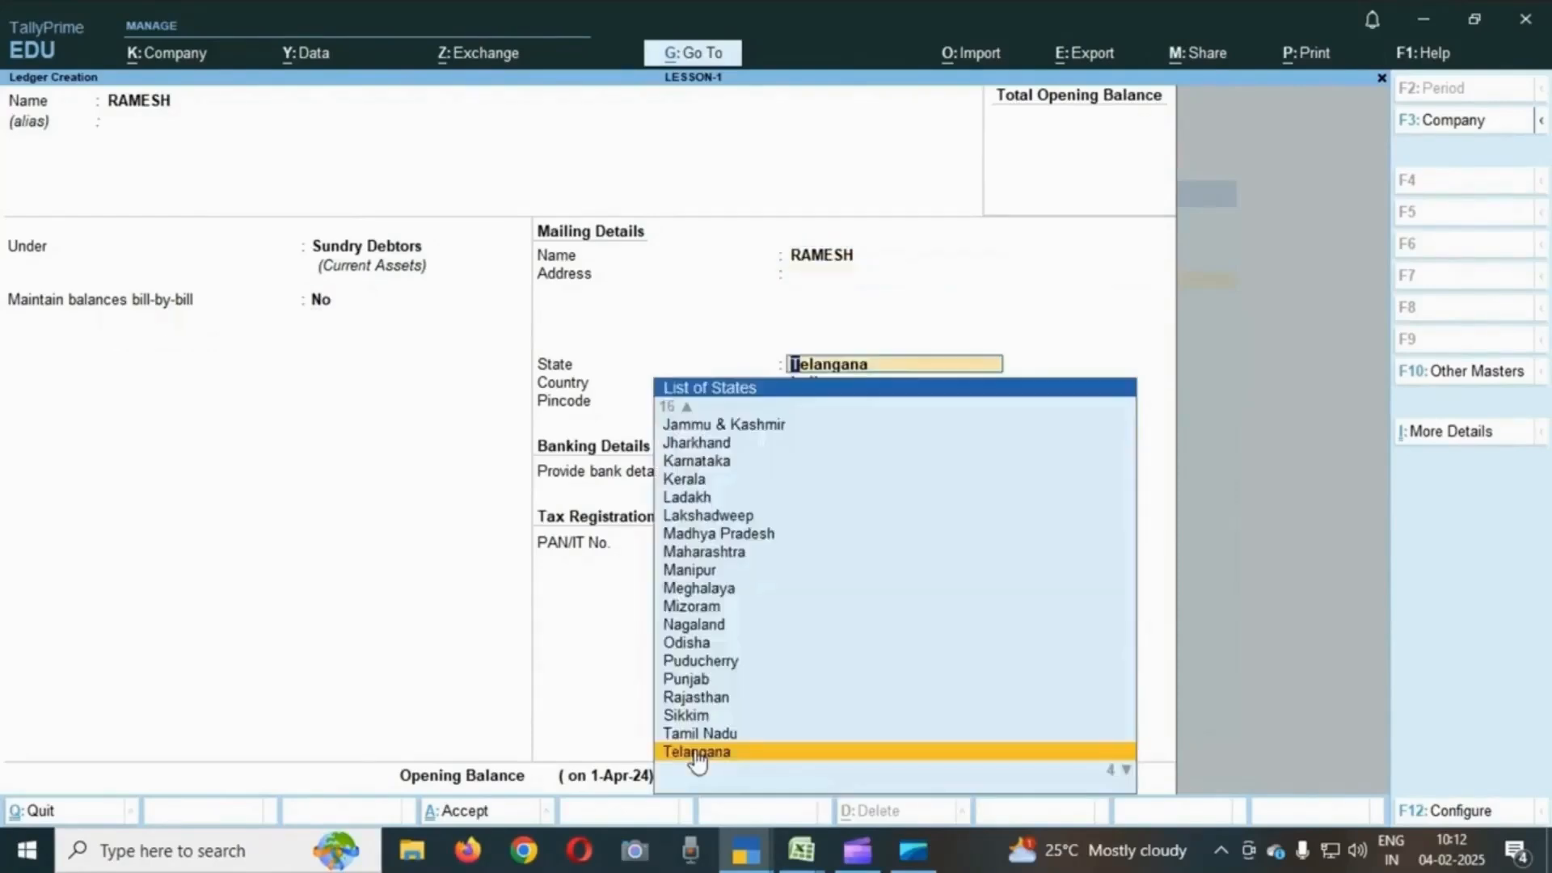
left_click(696, 754)
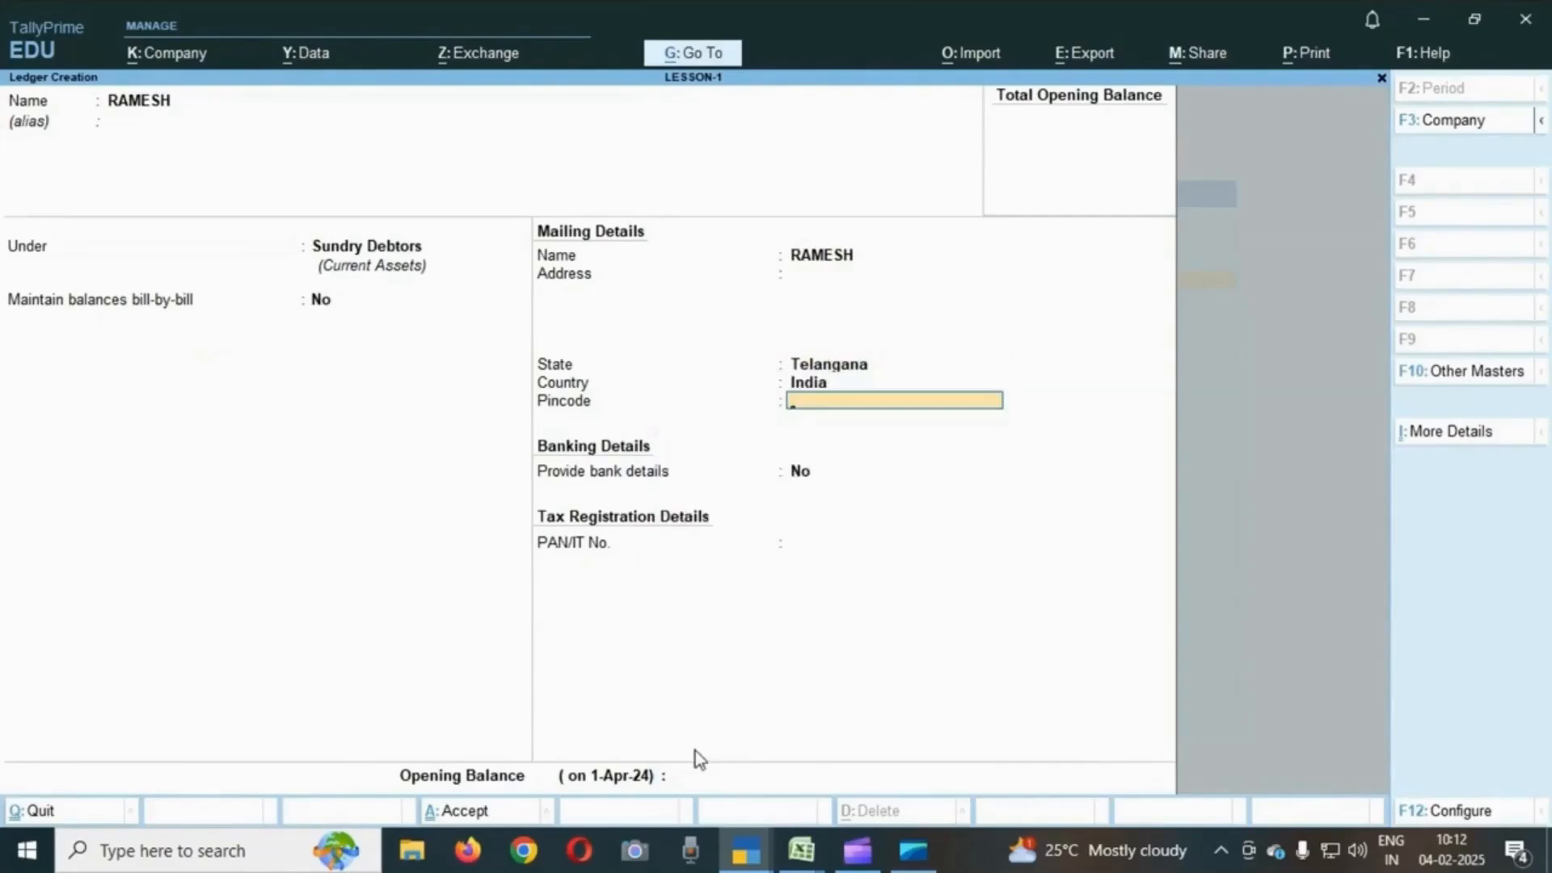
key("Return")
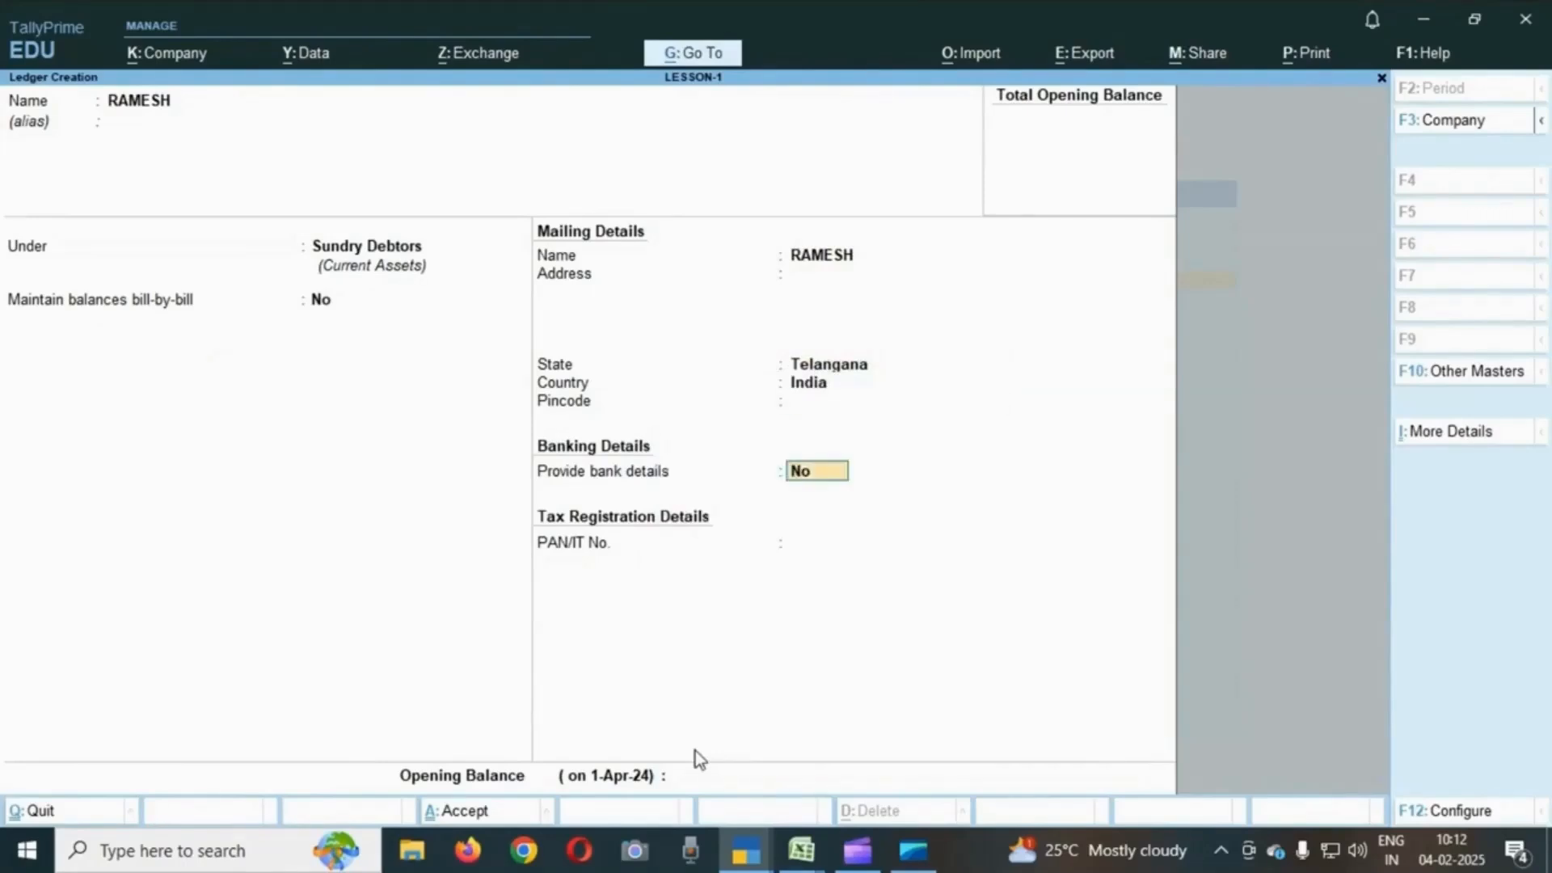
key("Return")
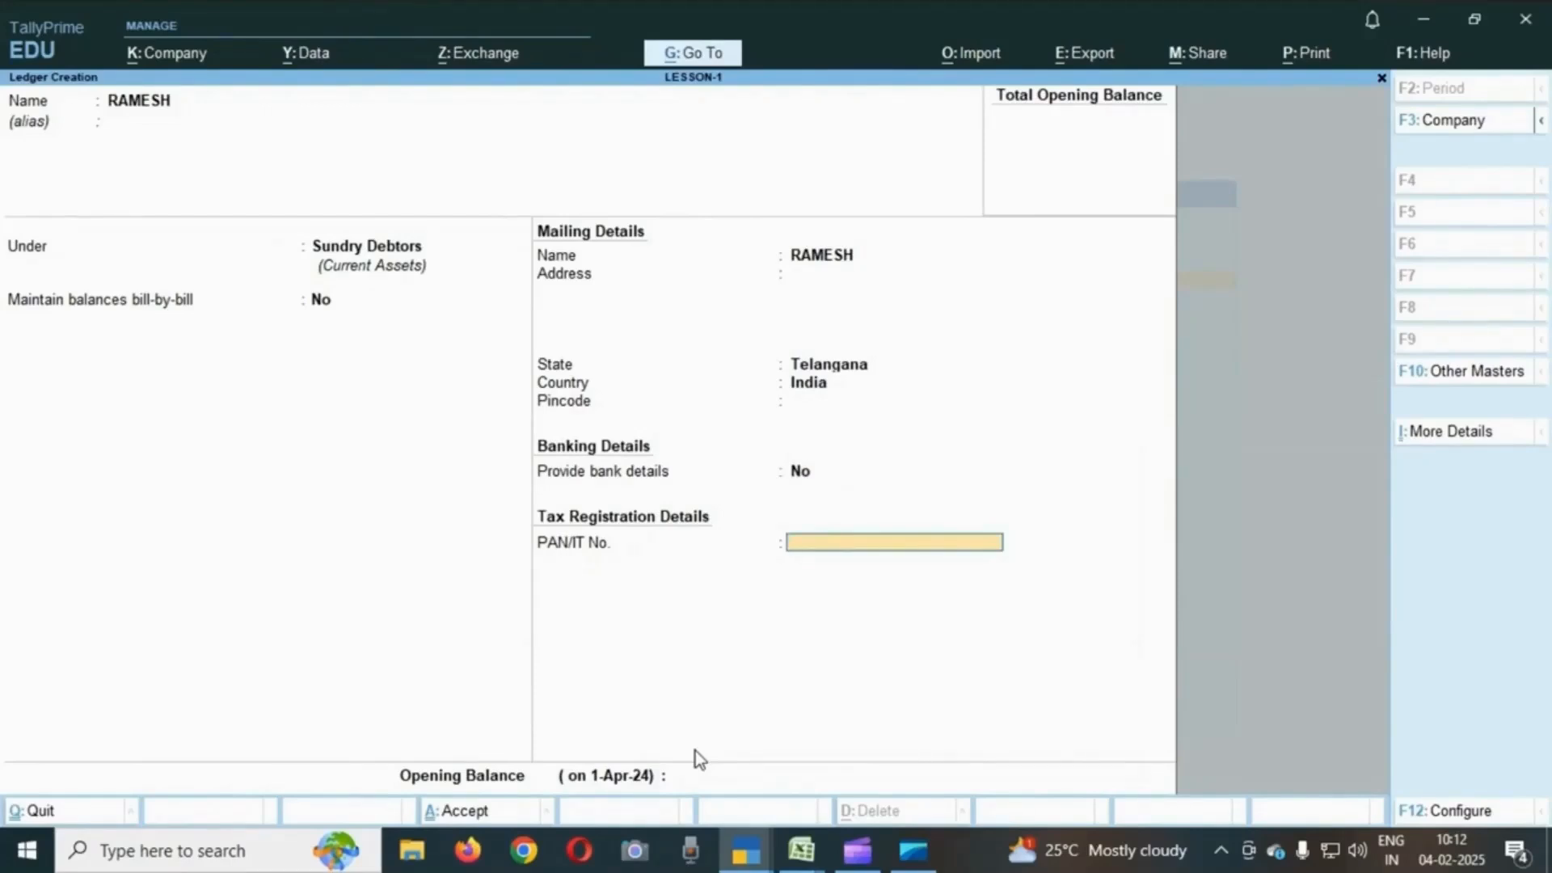
key("Return")
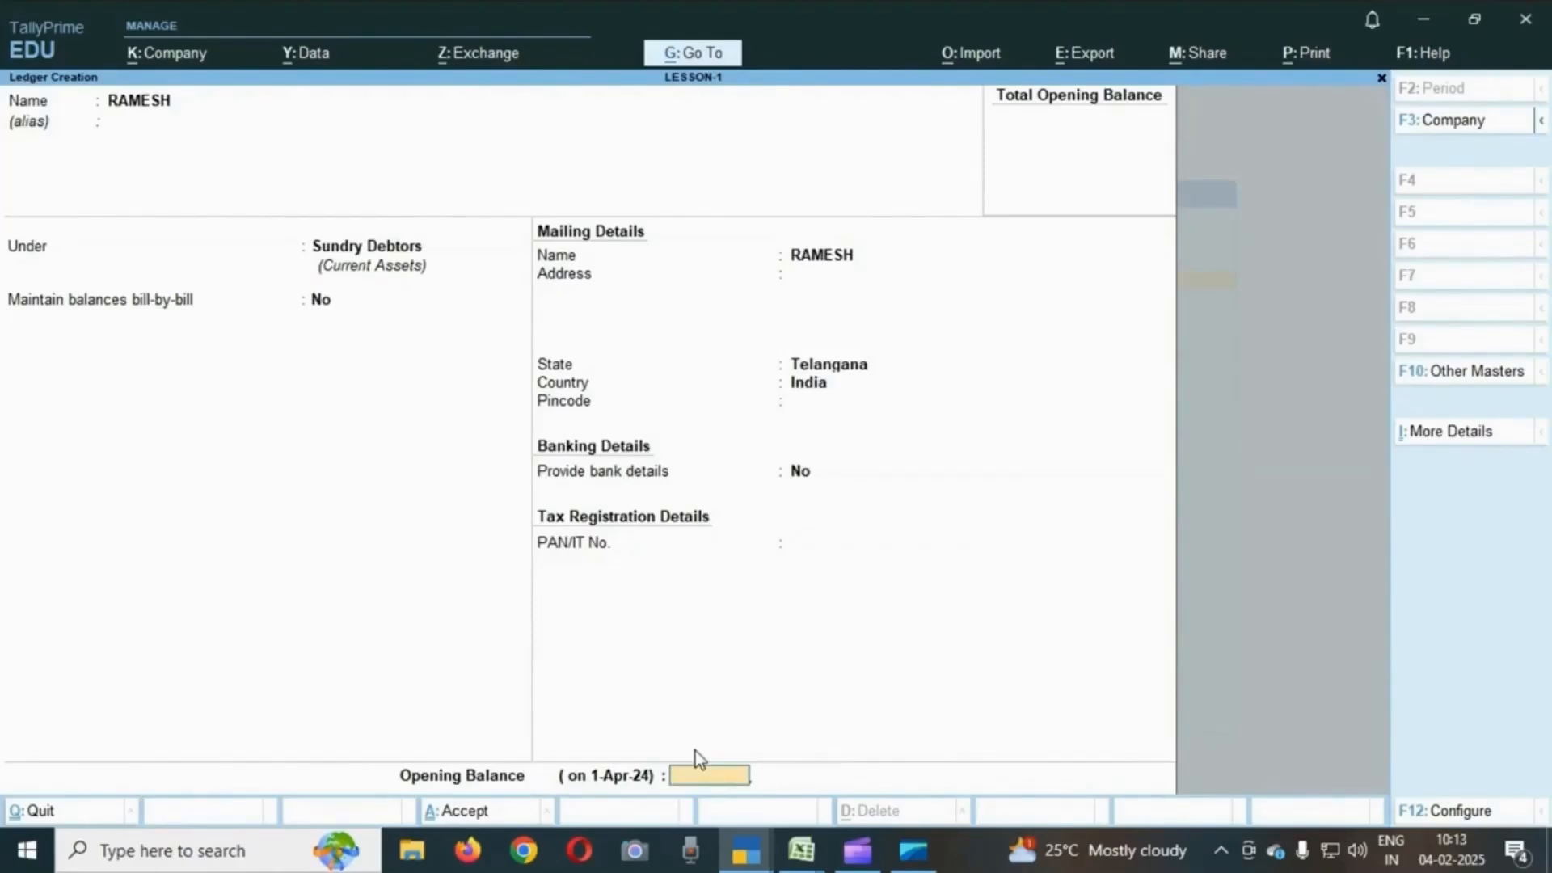
key("Return")
key("Return")
- Check the credit purchase from ABC transaction in the exercise sheet
key("alt+Tab")
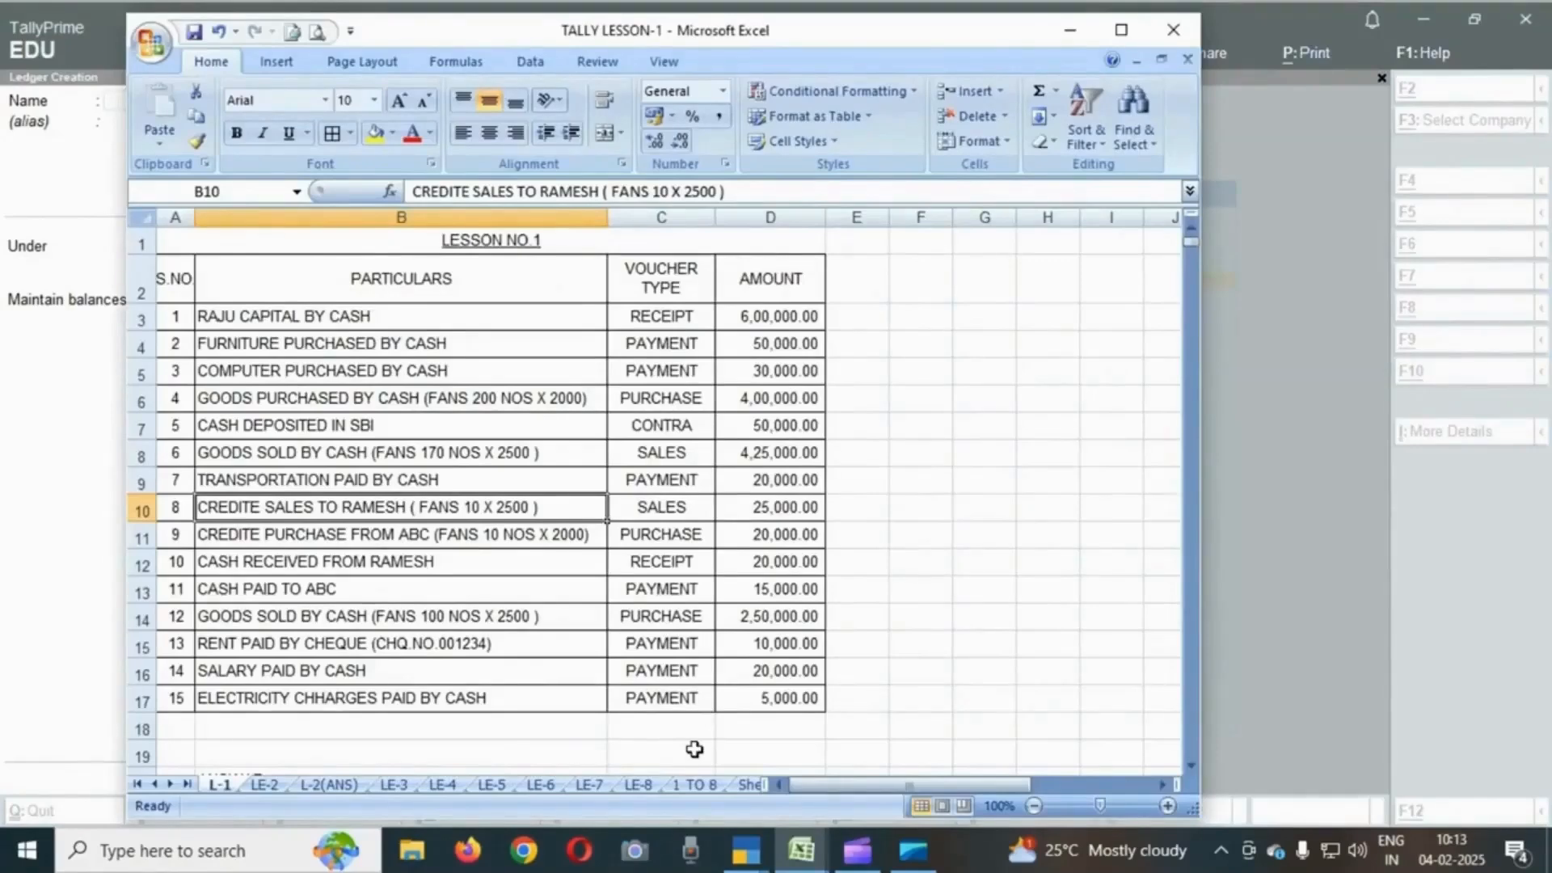
key("Down")
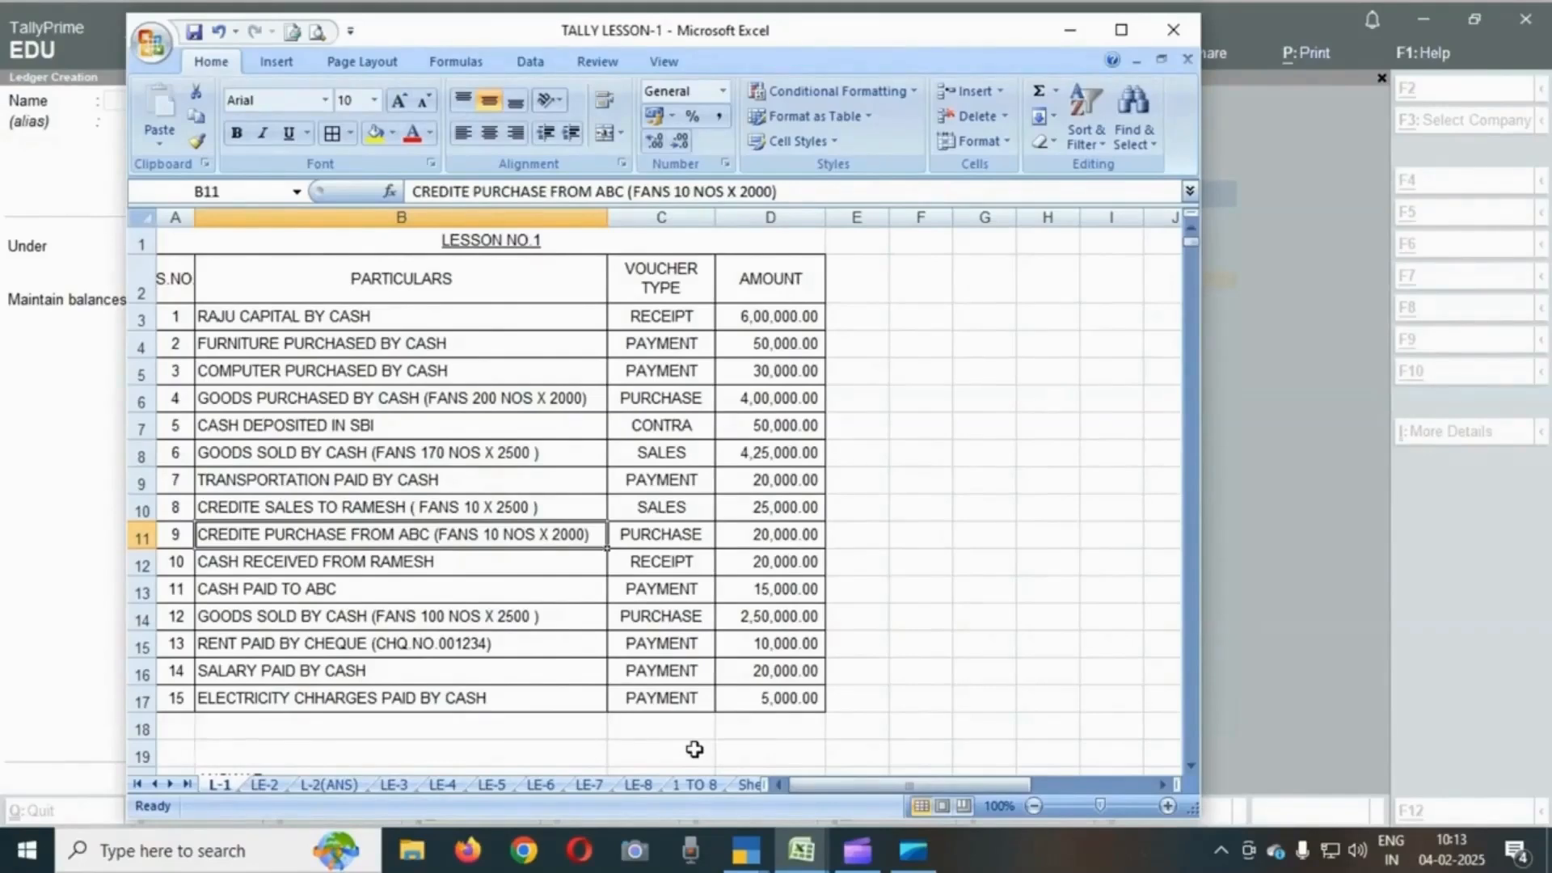
key("alt+Tab")
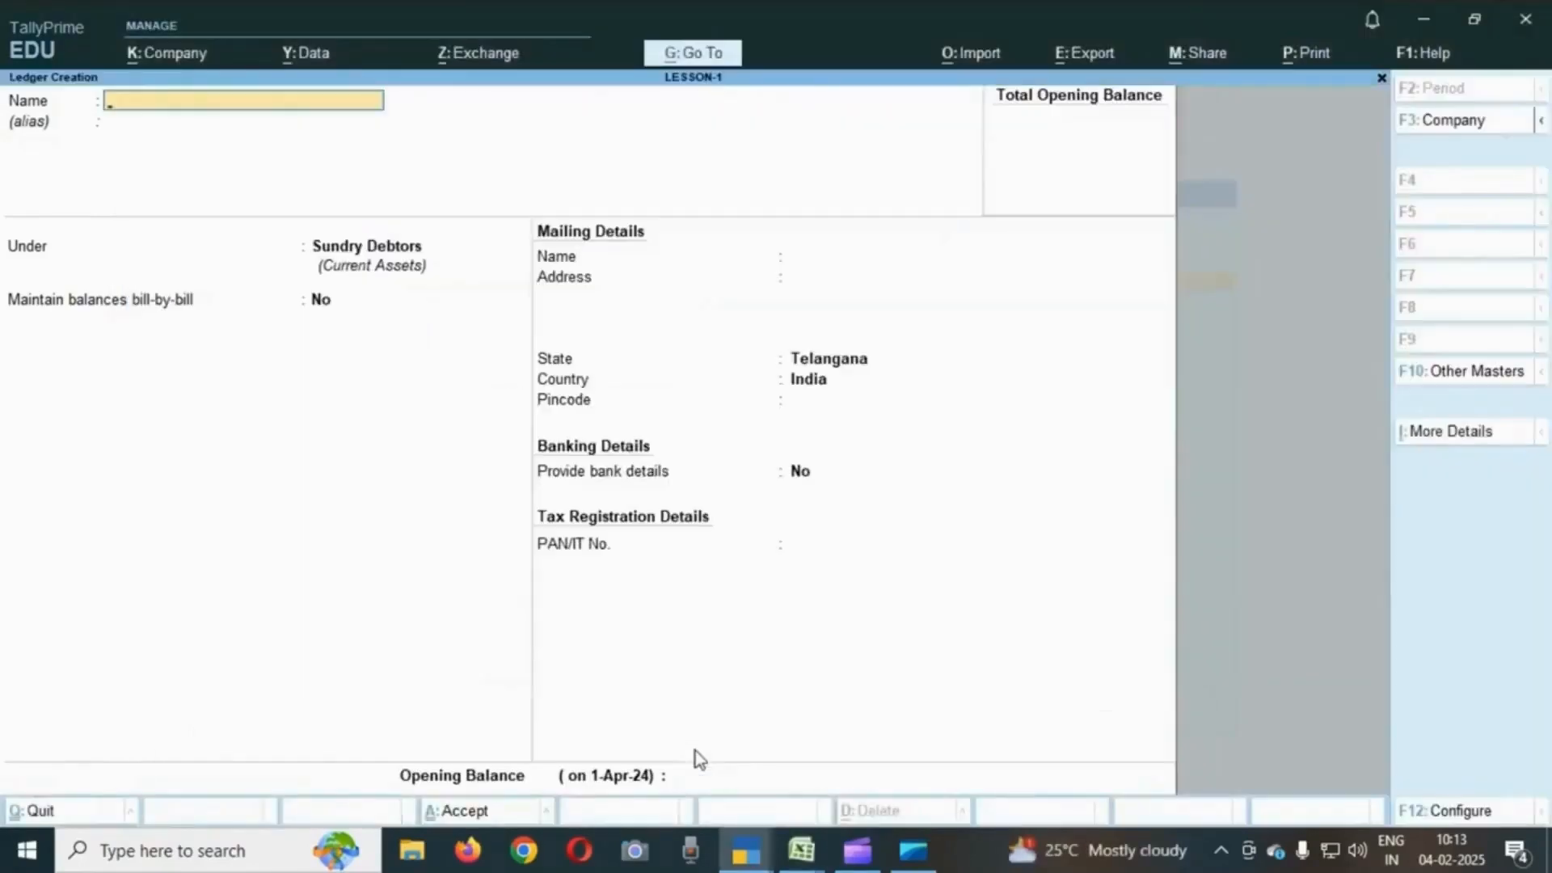
- Create a ledger named ABC COMPANY under Sundry Creditors with bill-by-bill balances turned off
type("ABC COMPANY")
key("Return")
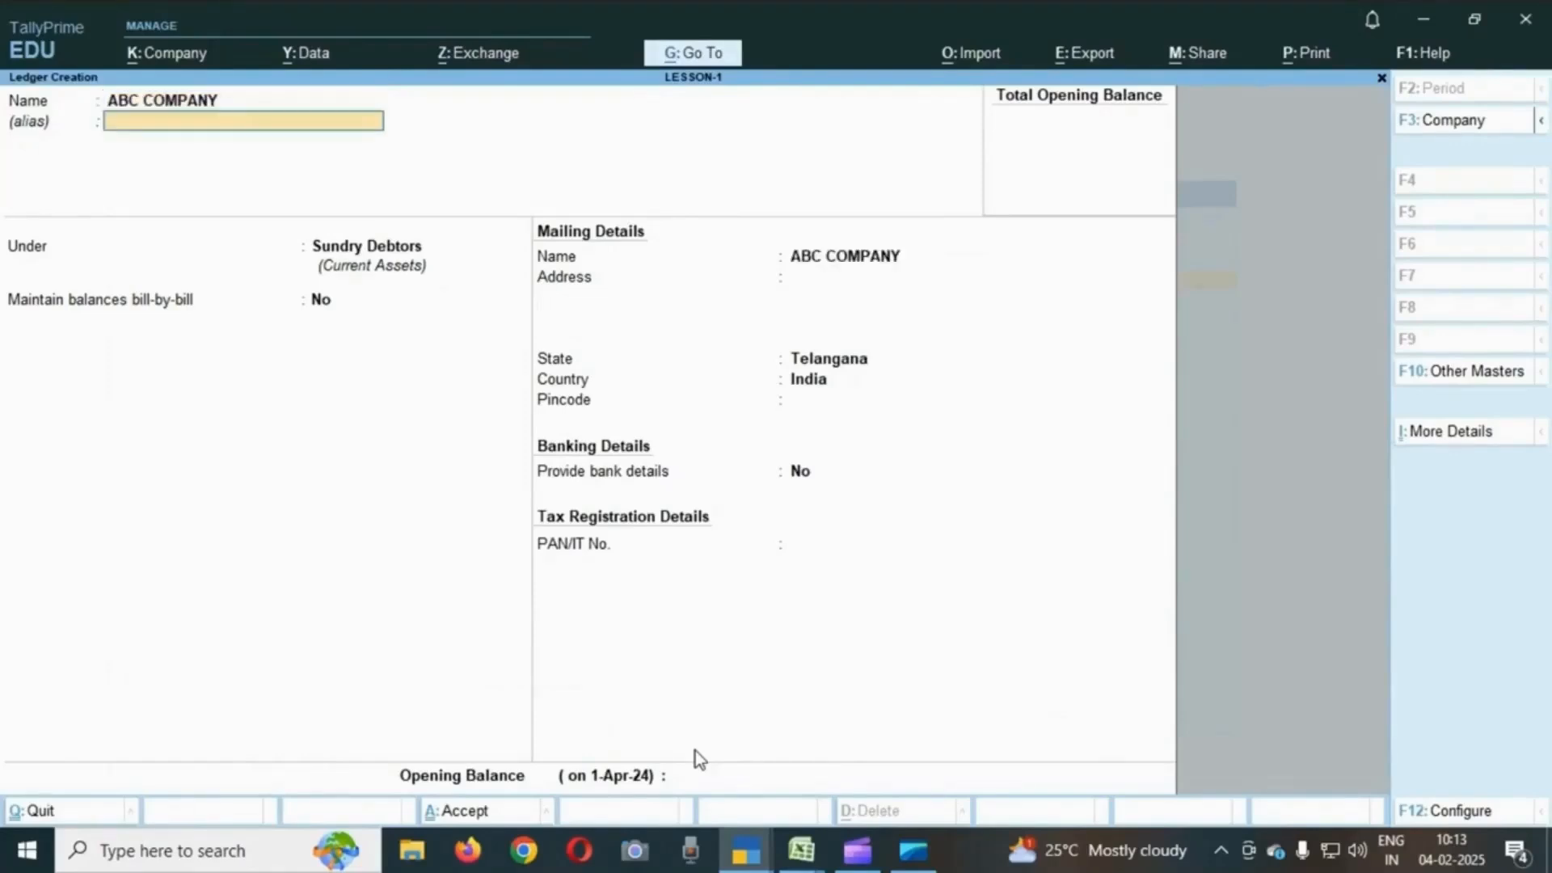
key("Return")
key("Up")
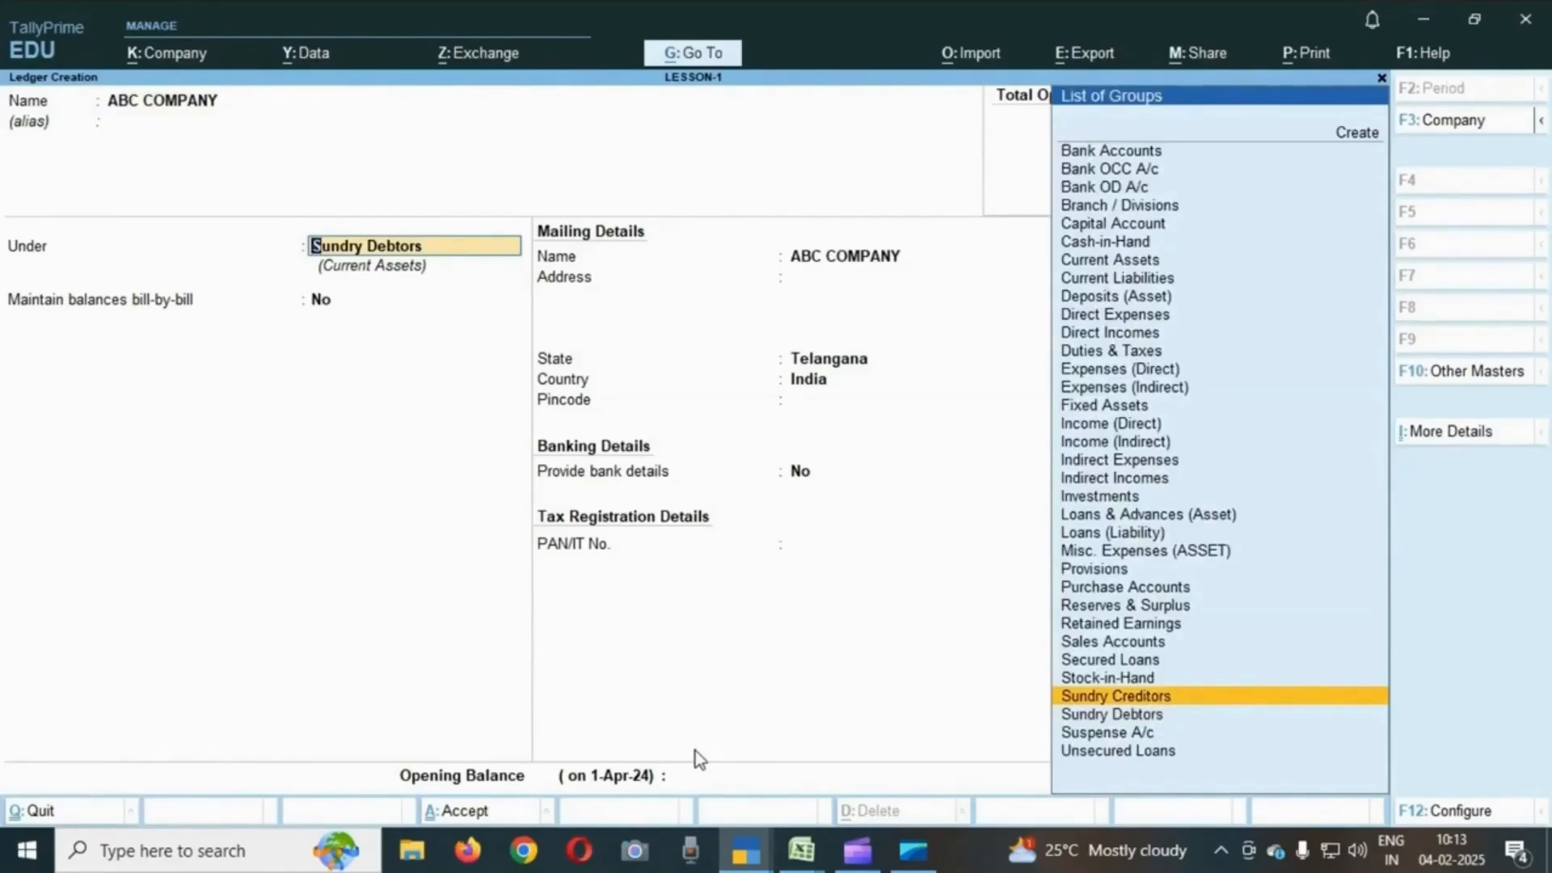
key("Down")
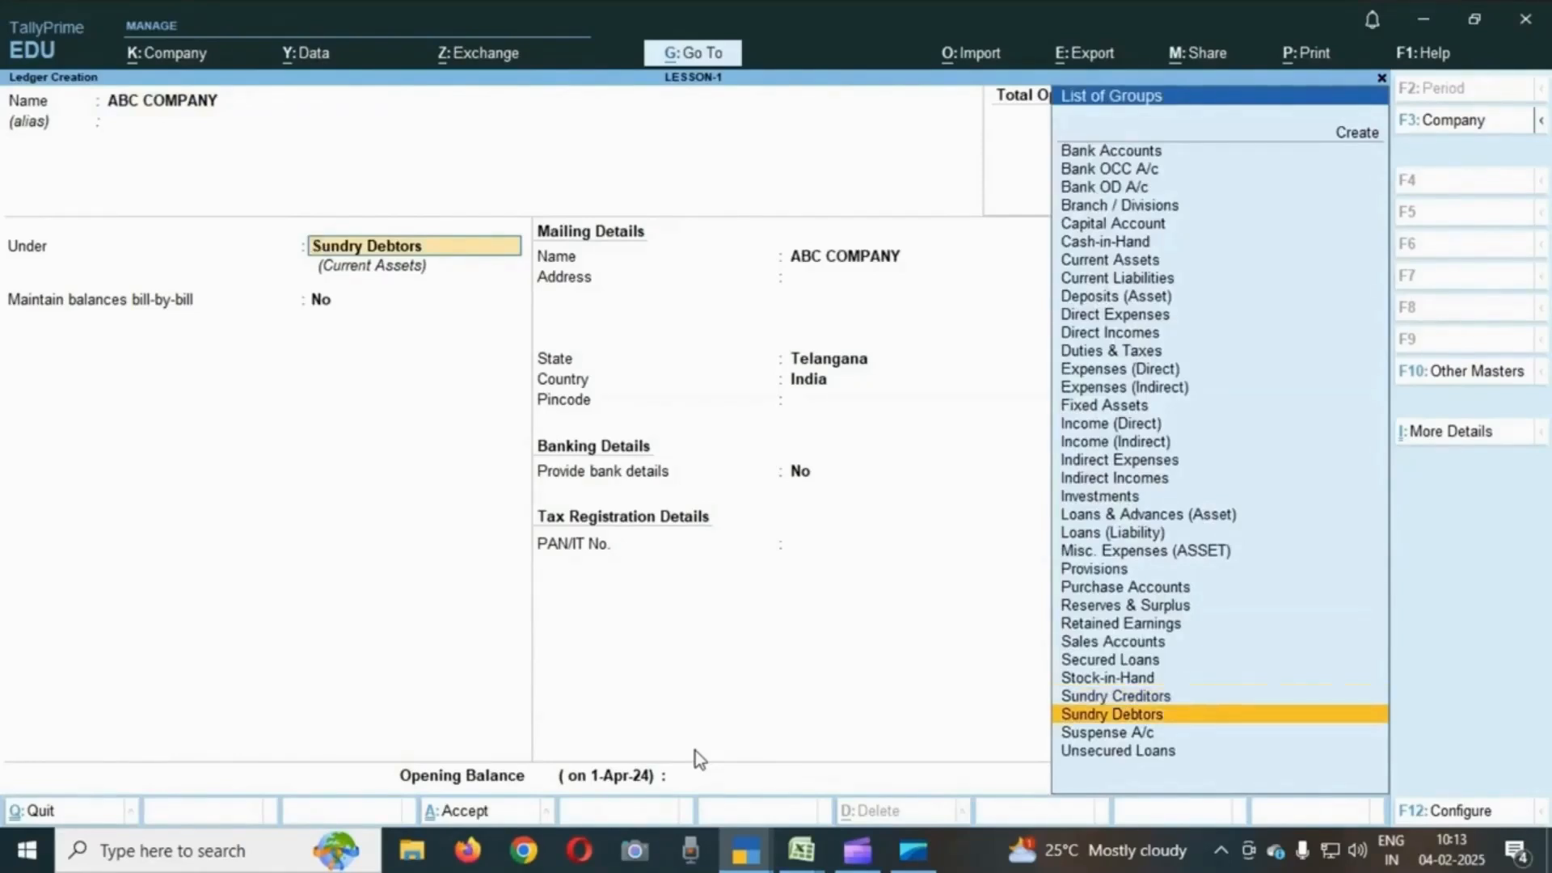
key("Up")
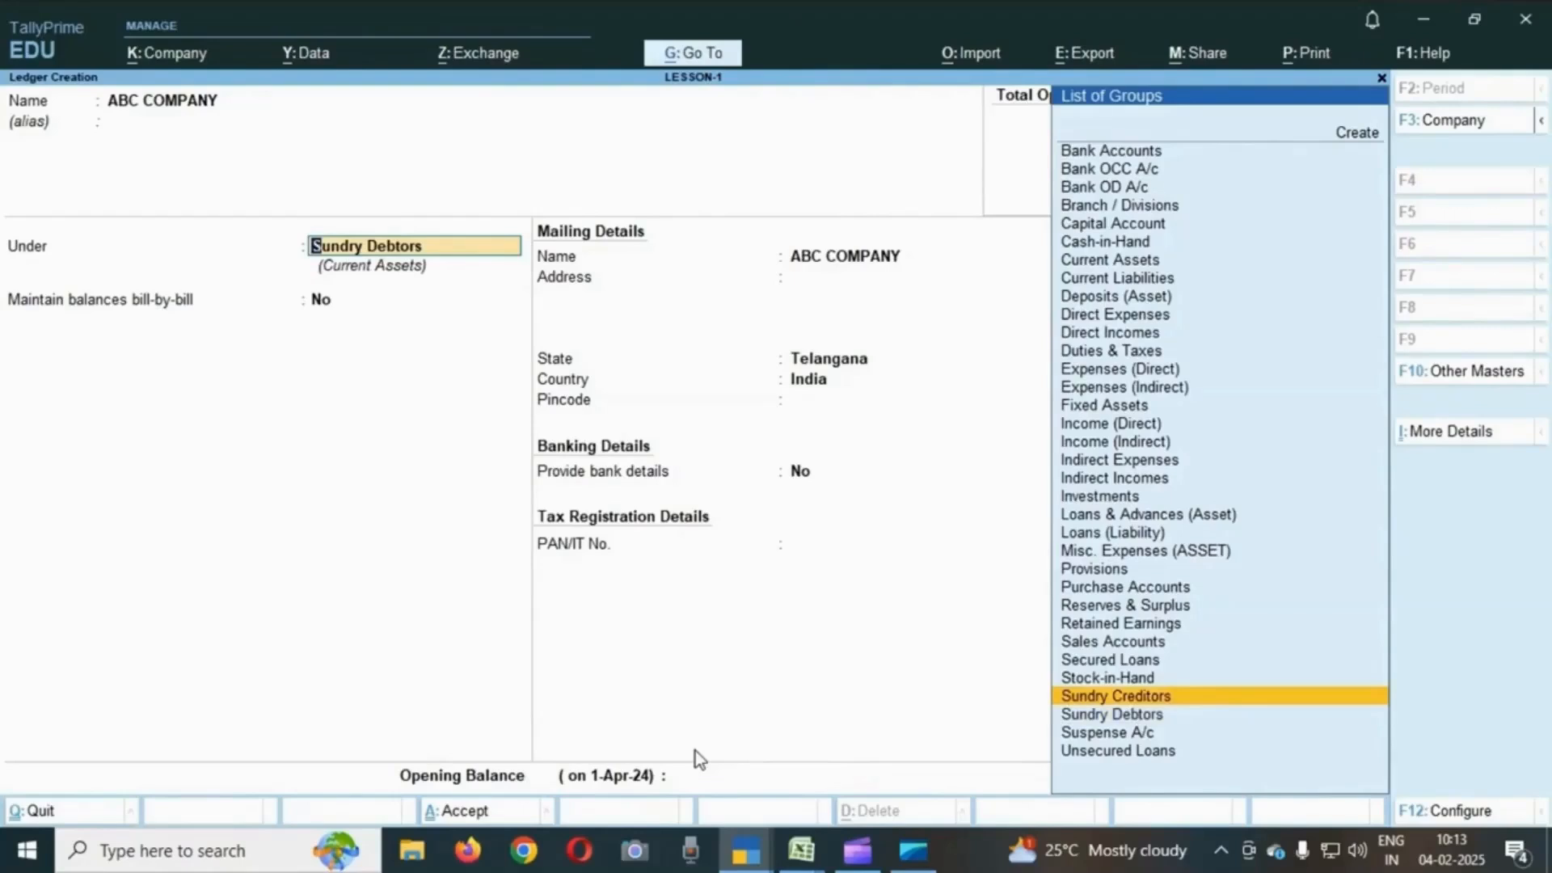
key("Return")
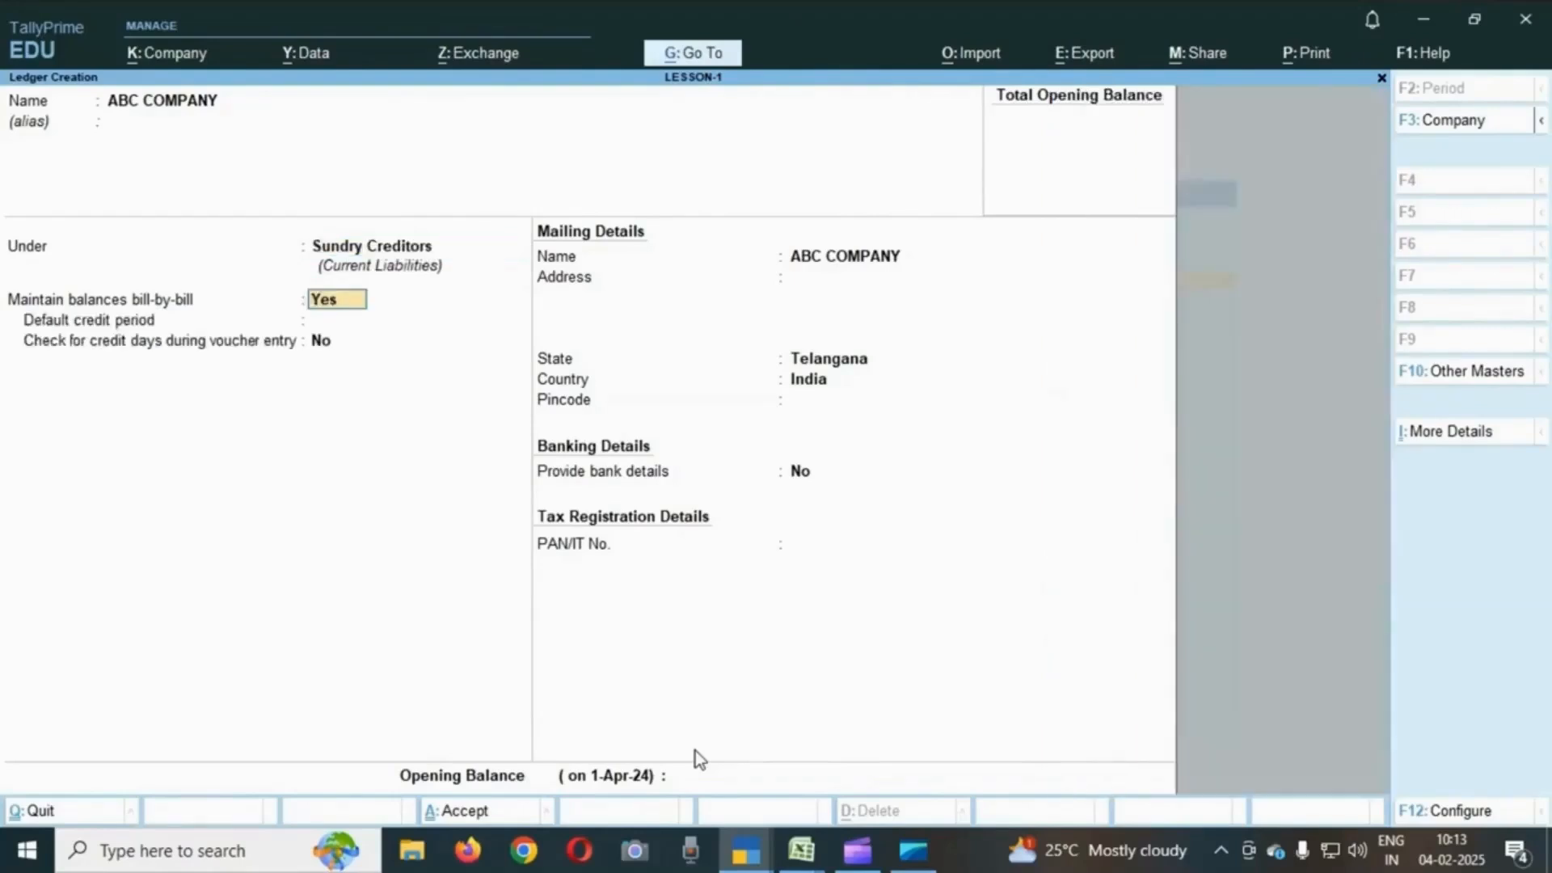
type("n")
key("Return")
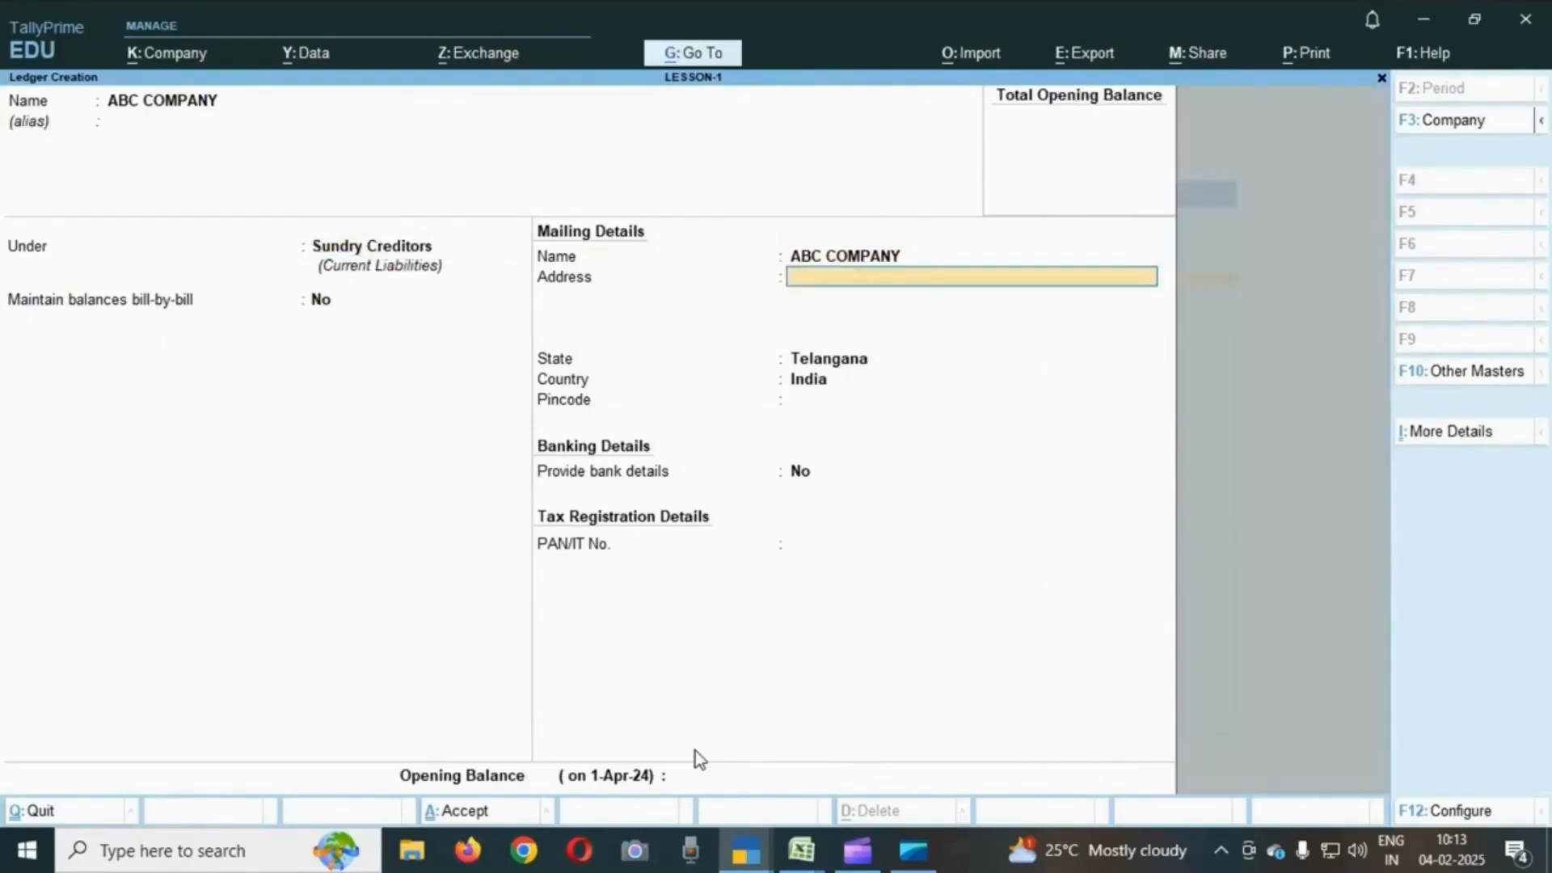
key("Up")
key("Up")
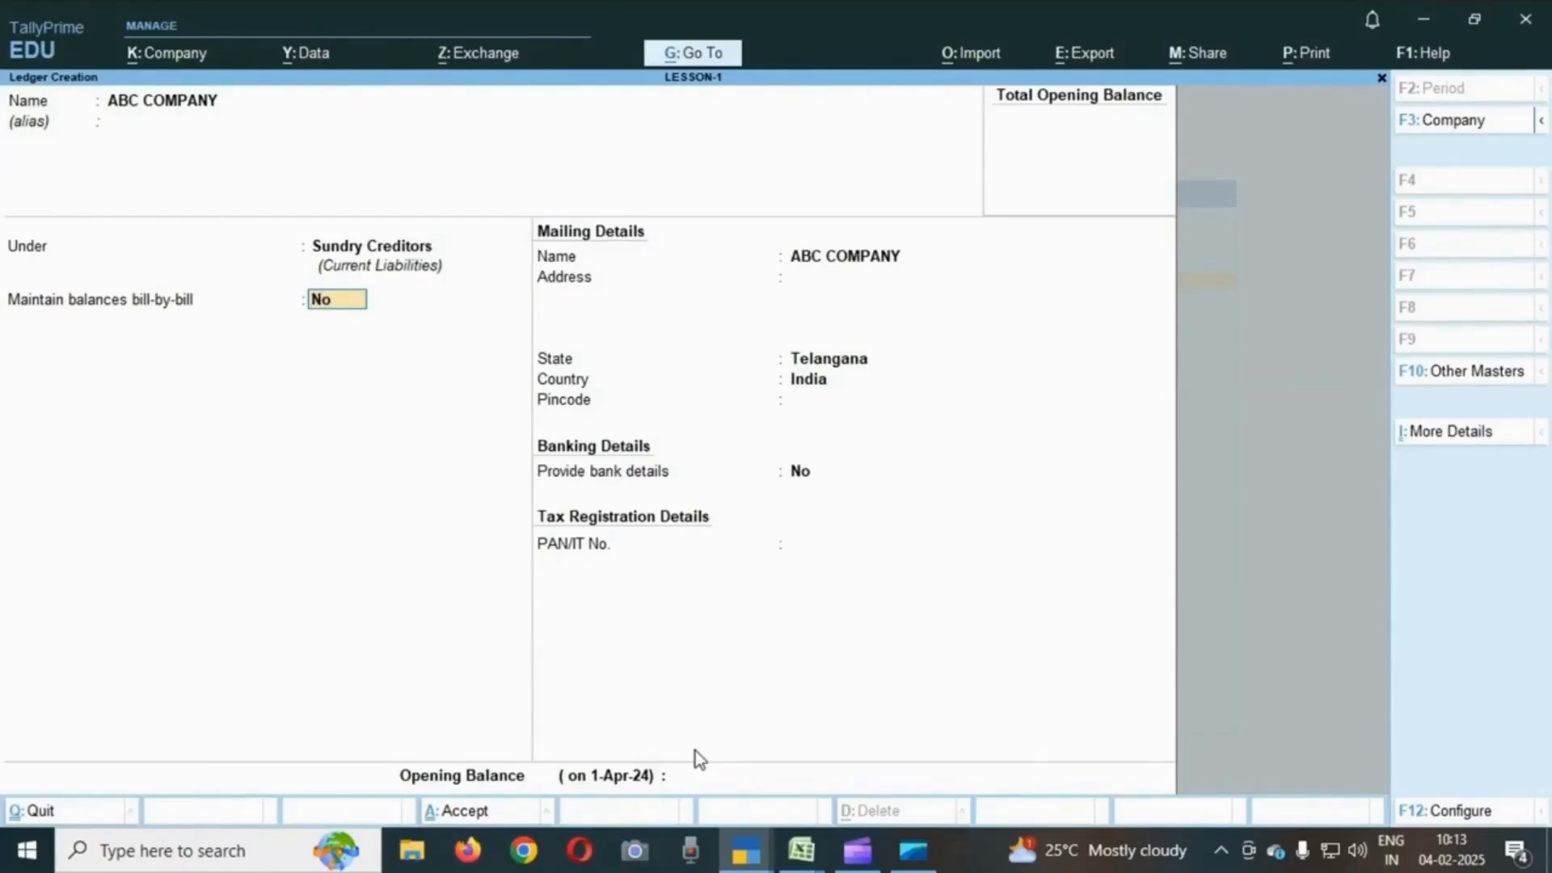
key("BackSpace")
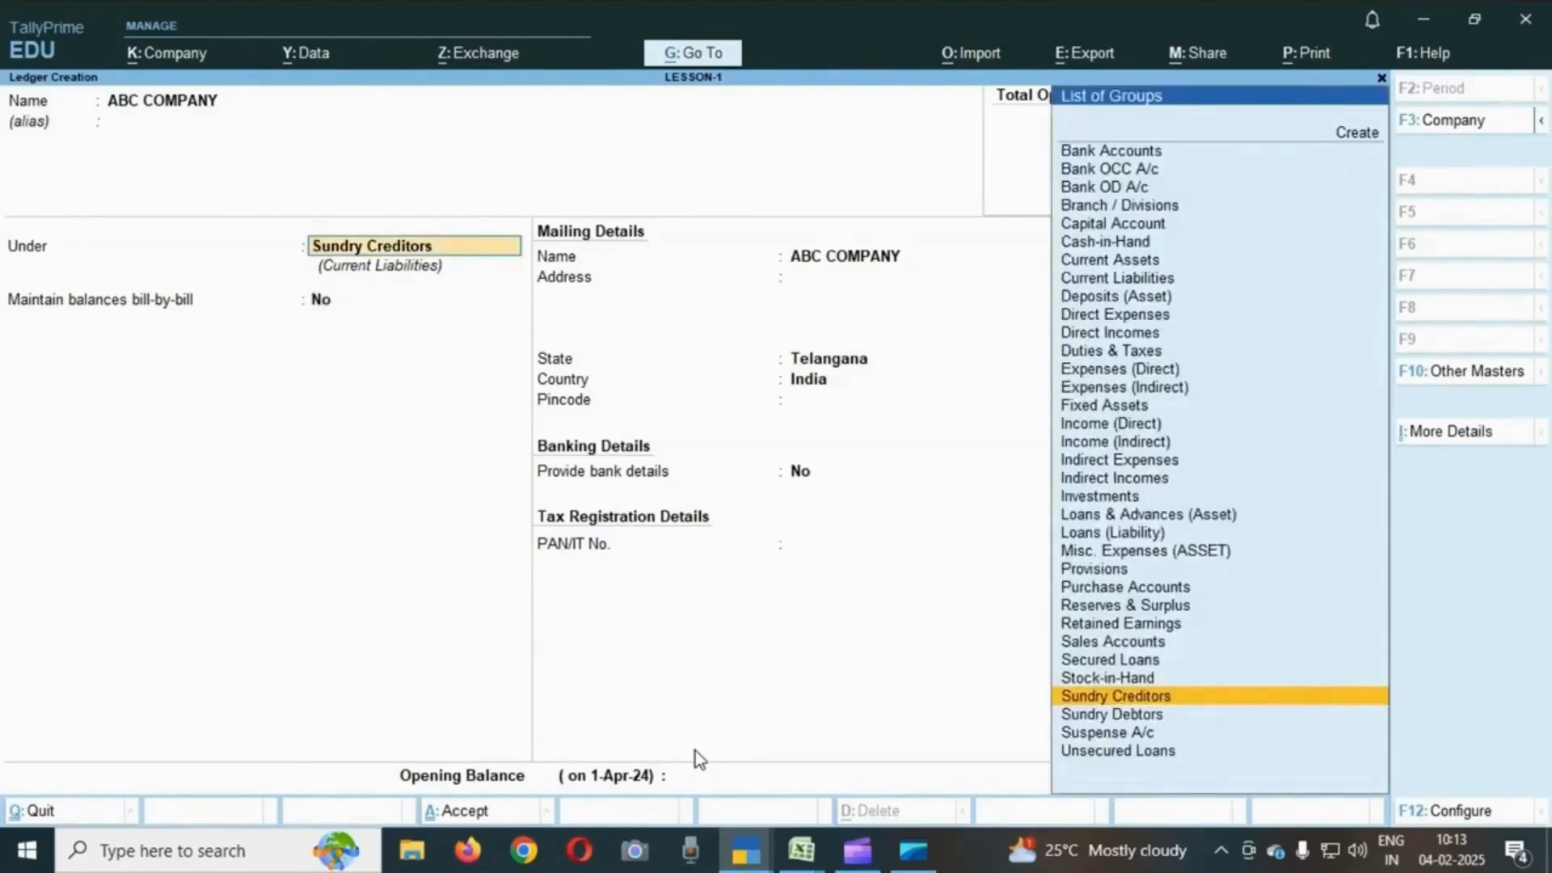
key("BackSpace")
type("ind")
key("Down")
key("Down")
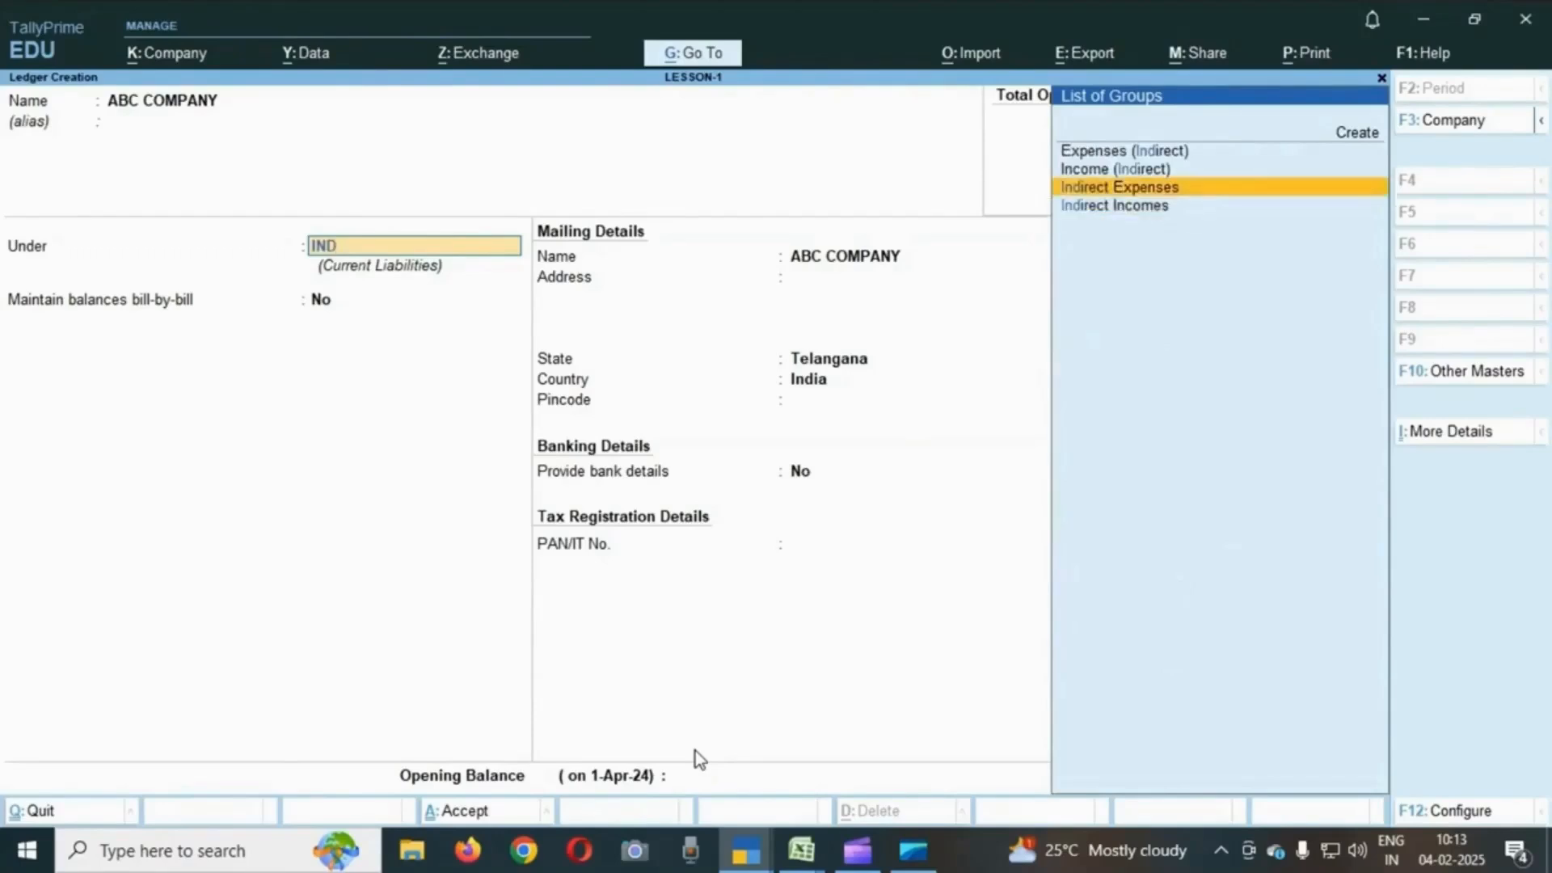
key("Return")
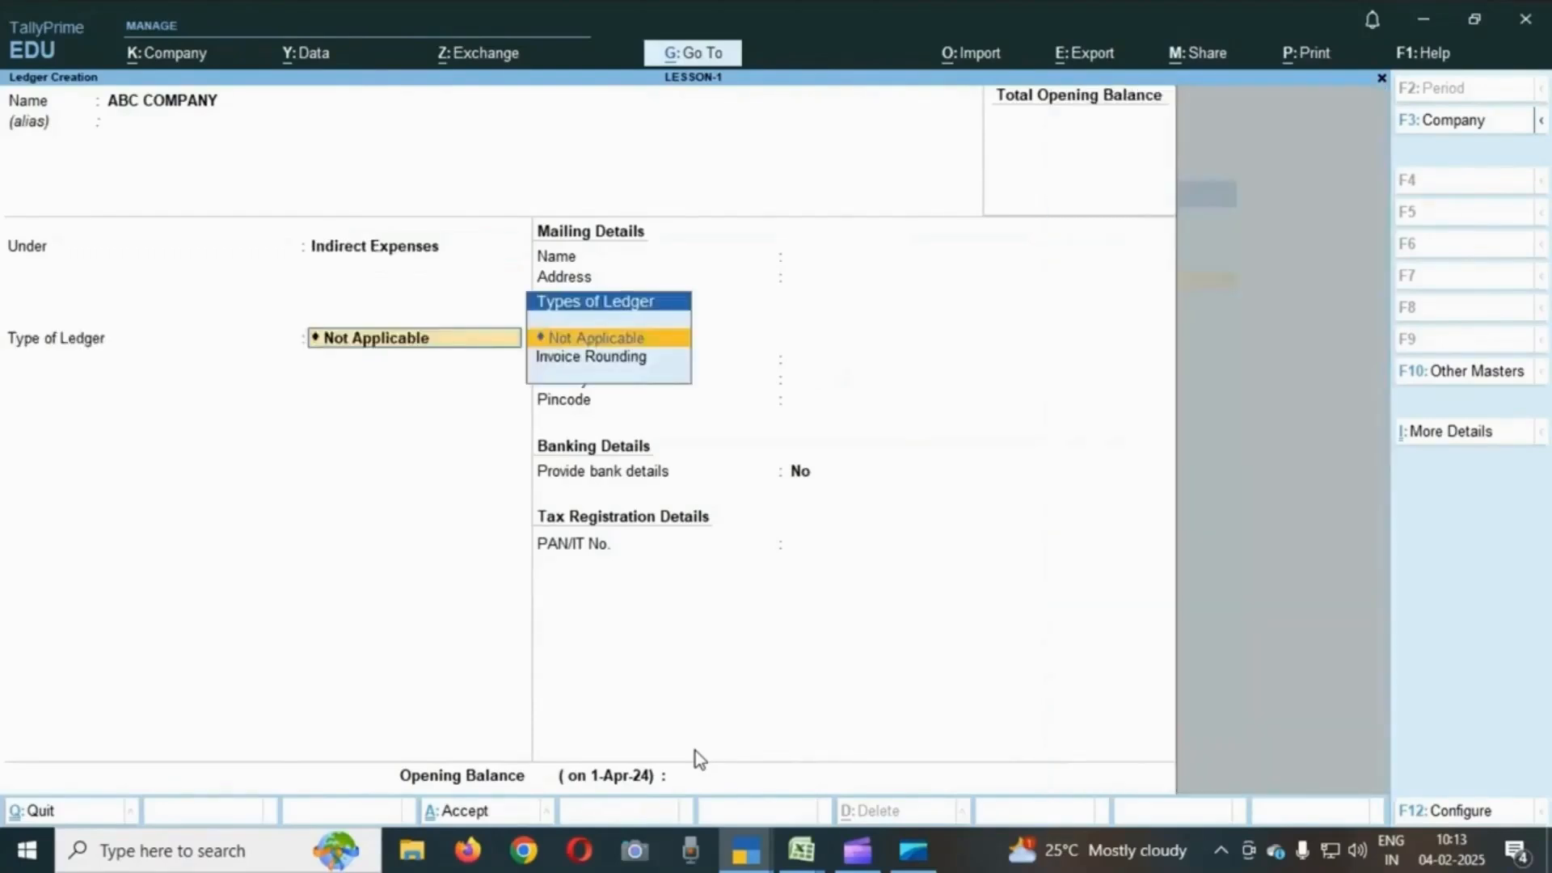
key("BackSpace")
type("SUND")
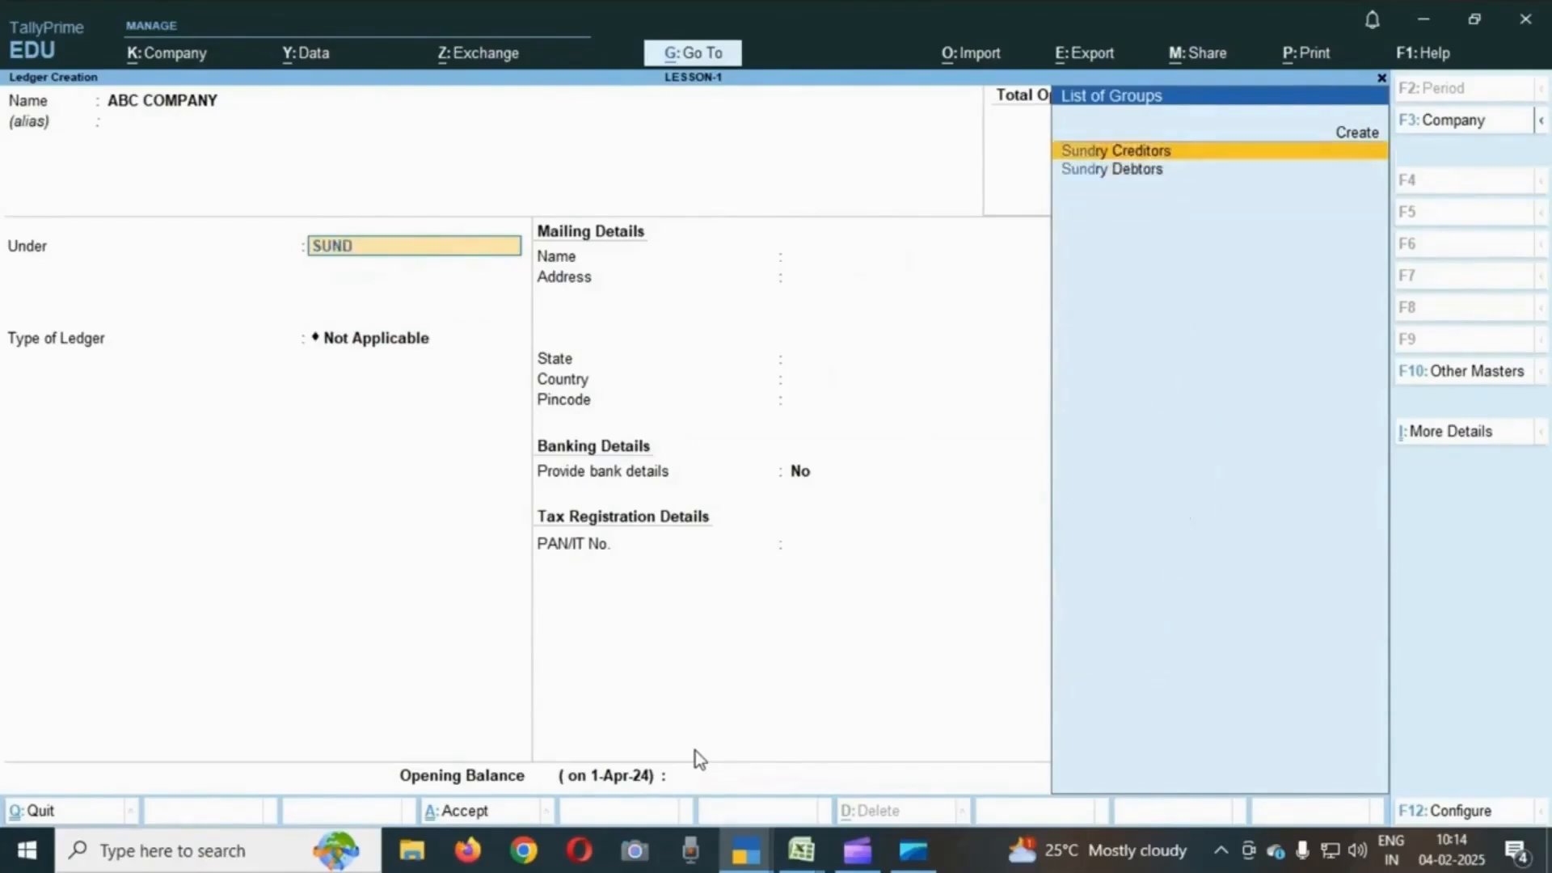
key("Return")
- Keep bill-by-bill off and Telangana as the state, accept the remaining defaults, and save the ABC COMPANY ledger
type("ndry Creditors")
key("Return")
key("Return")
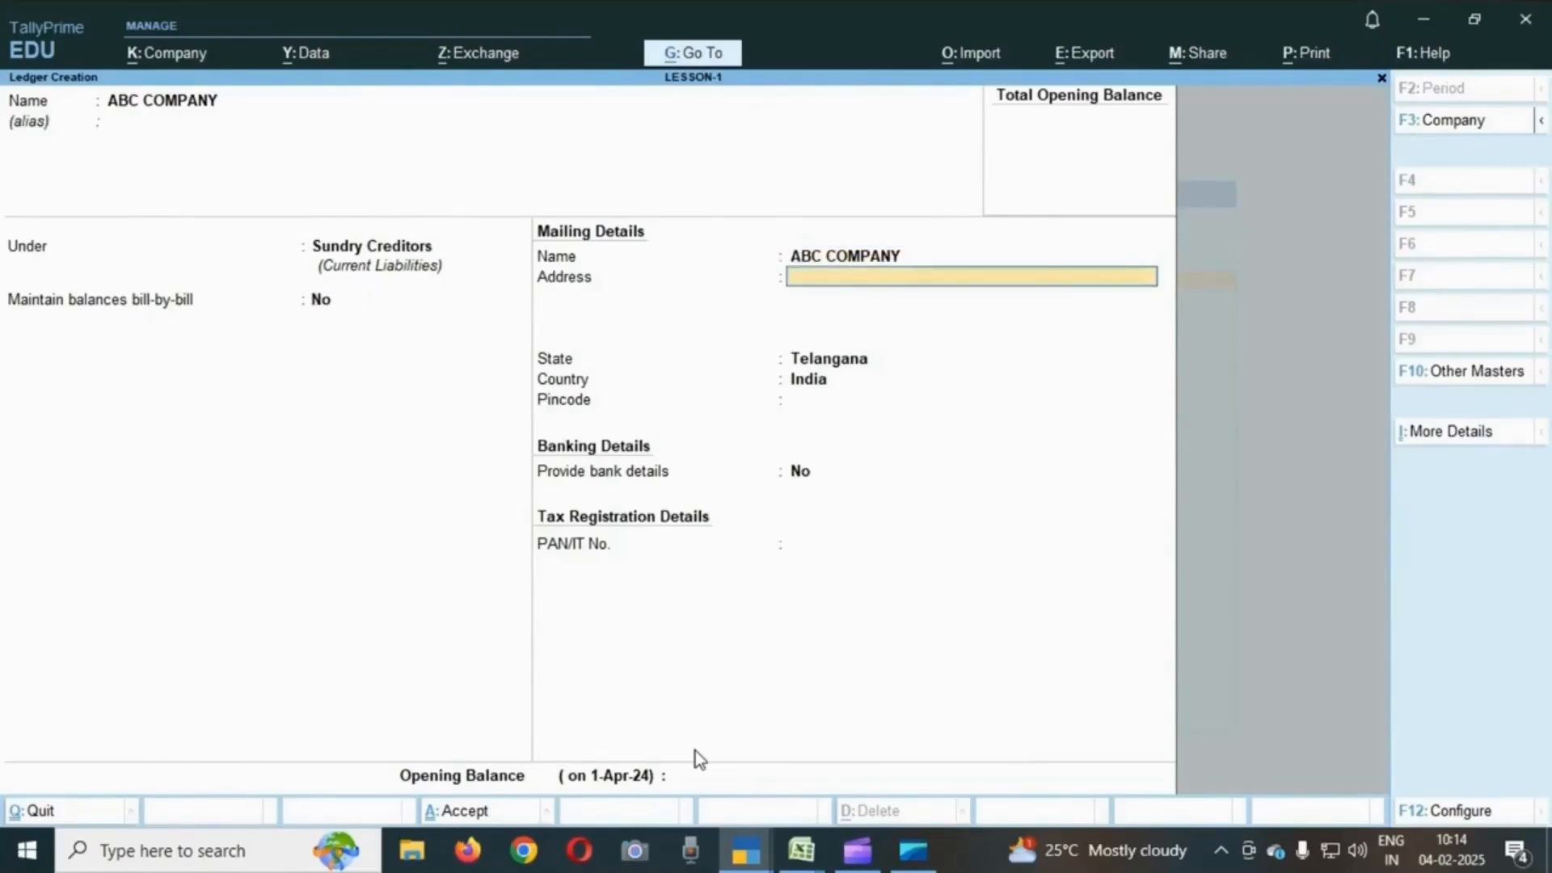
key("Return")
key("F12")
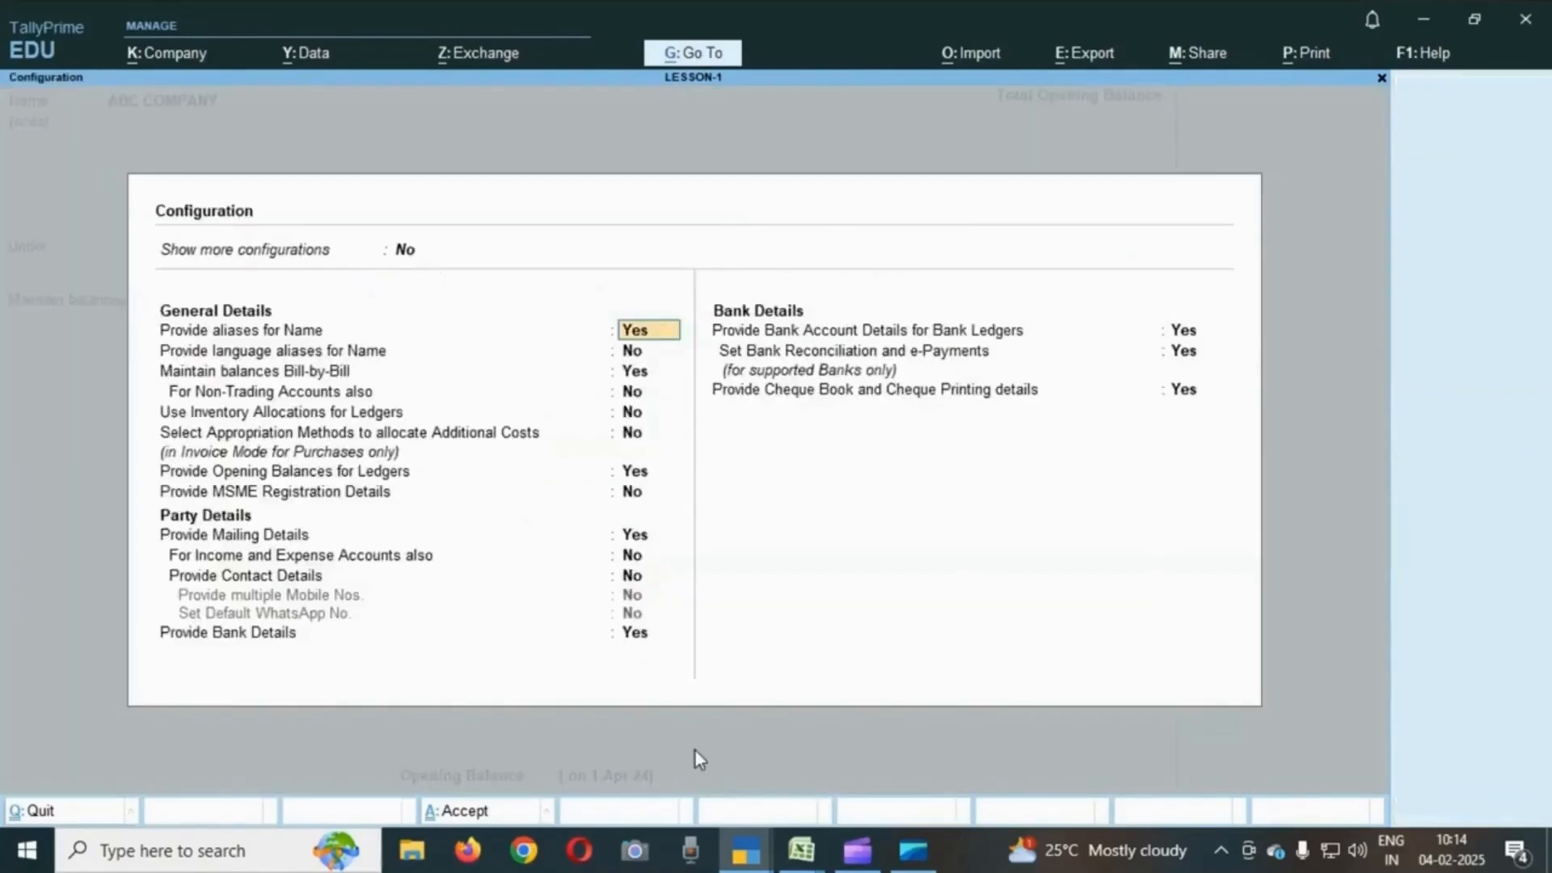
key("BackSpace")
key("Escape")
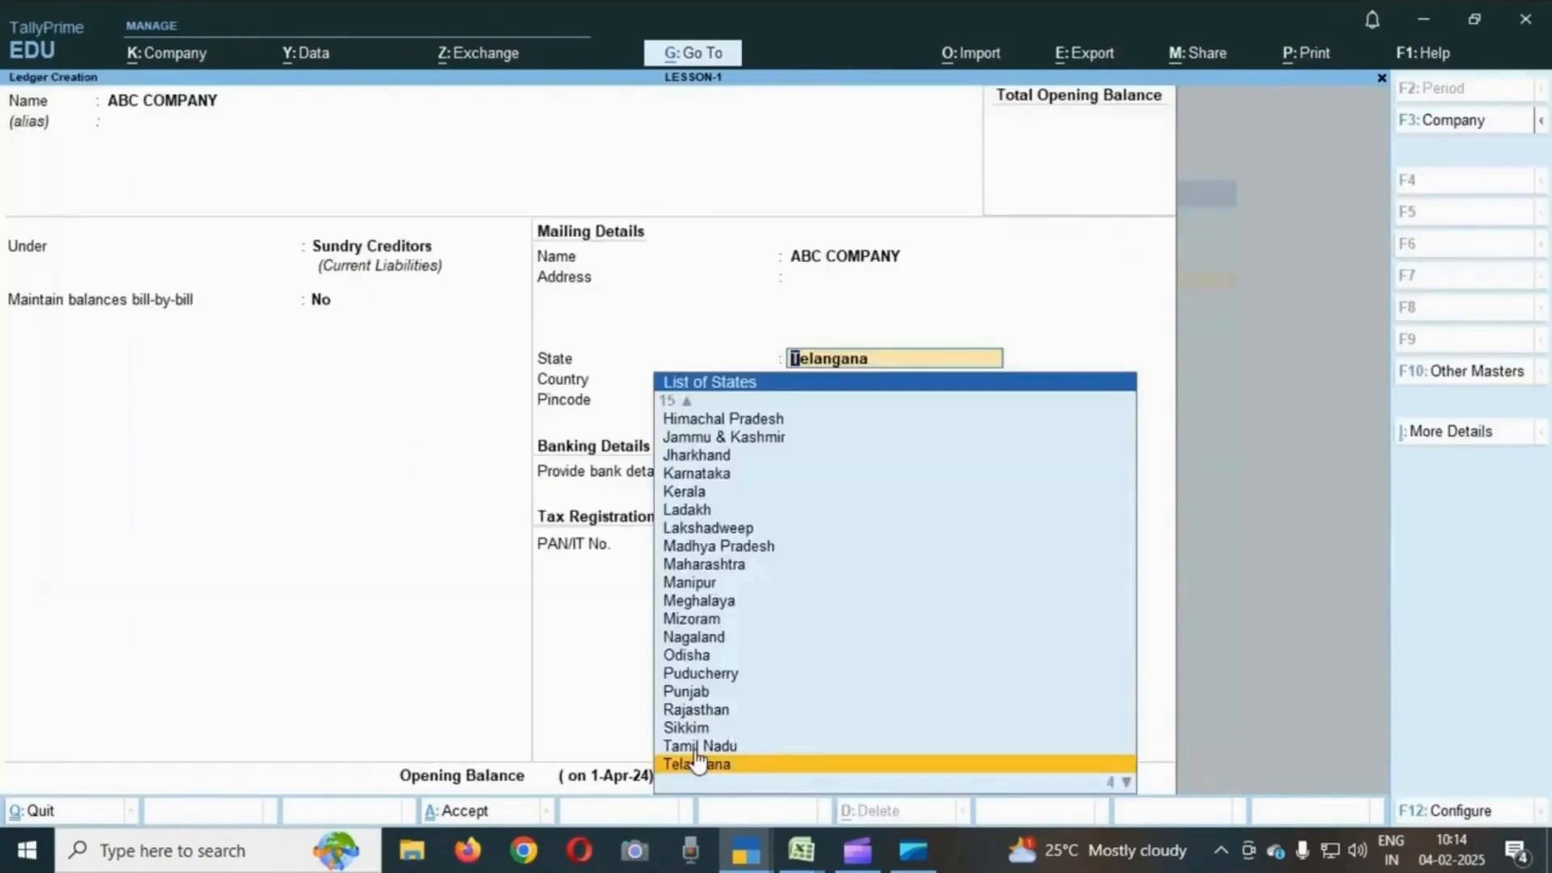
key("BackSpace")
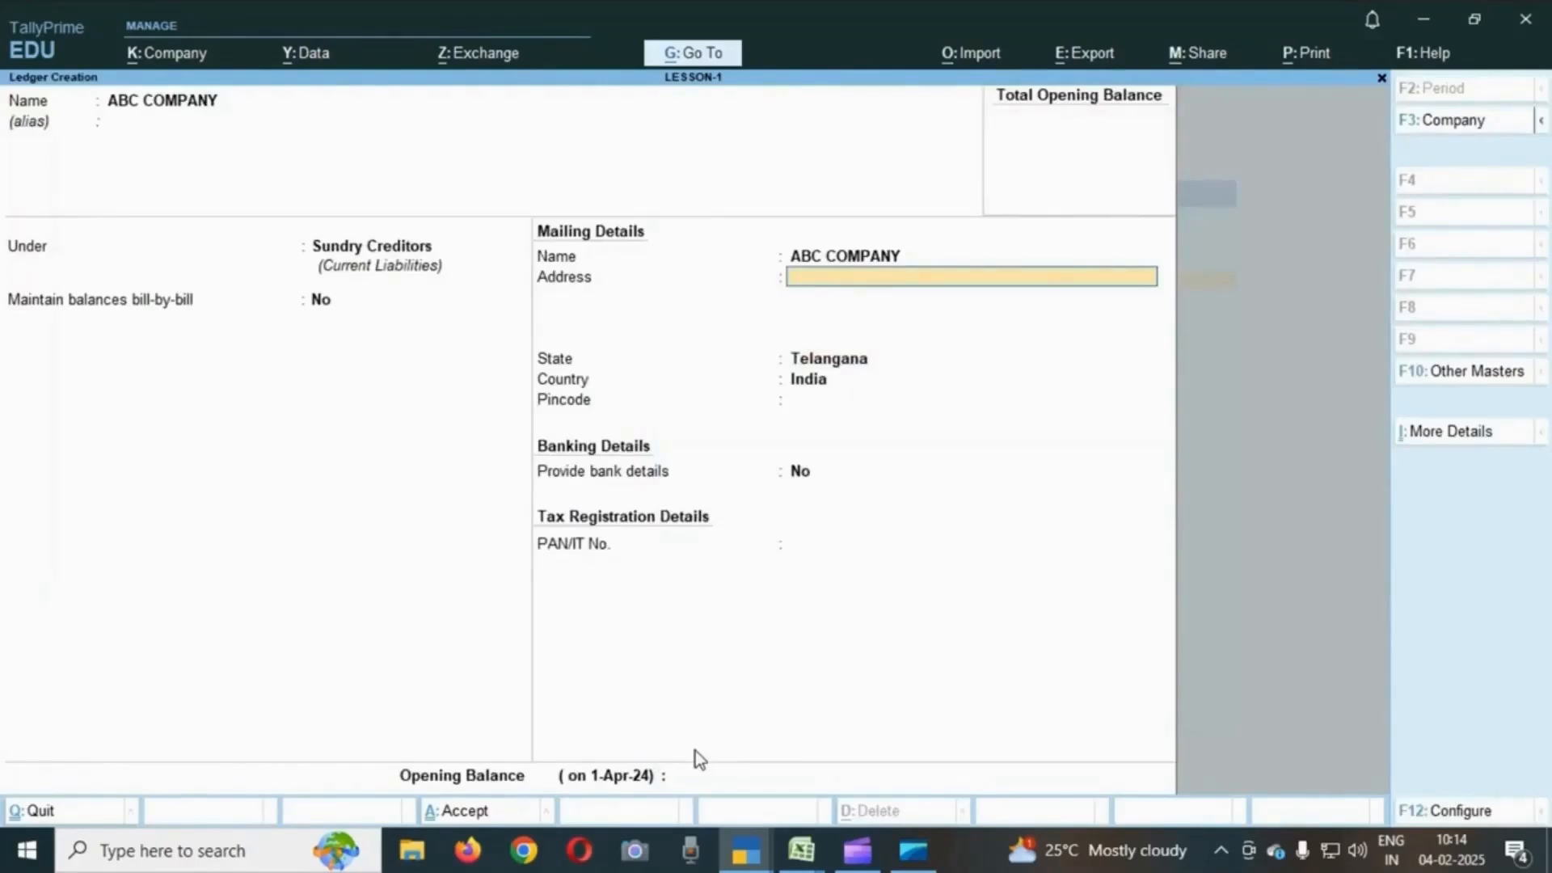
key("Return")
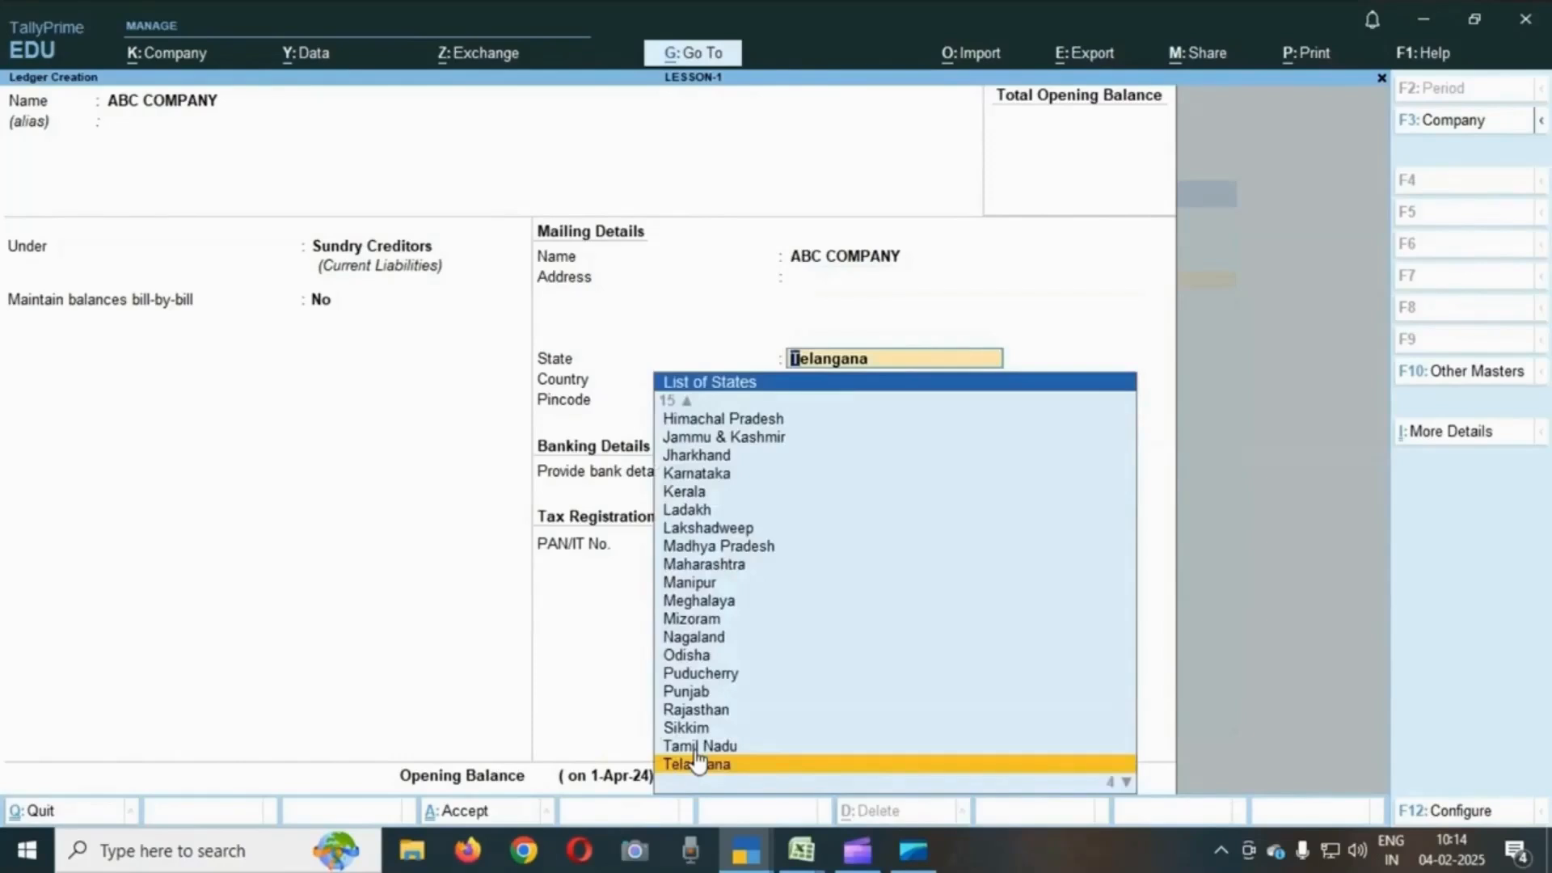
key("Return")
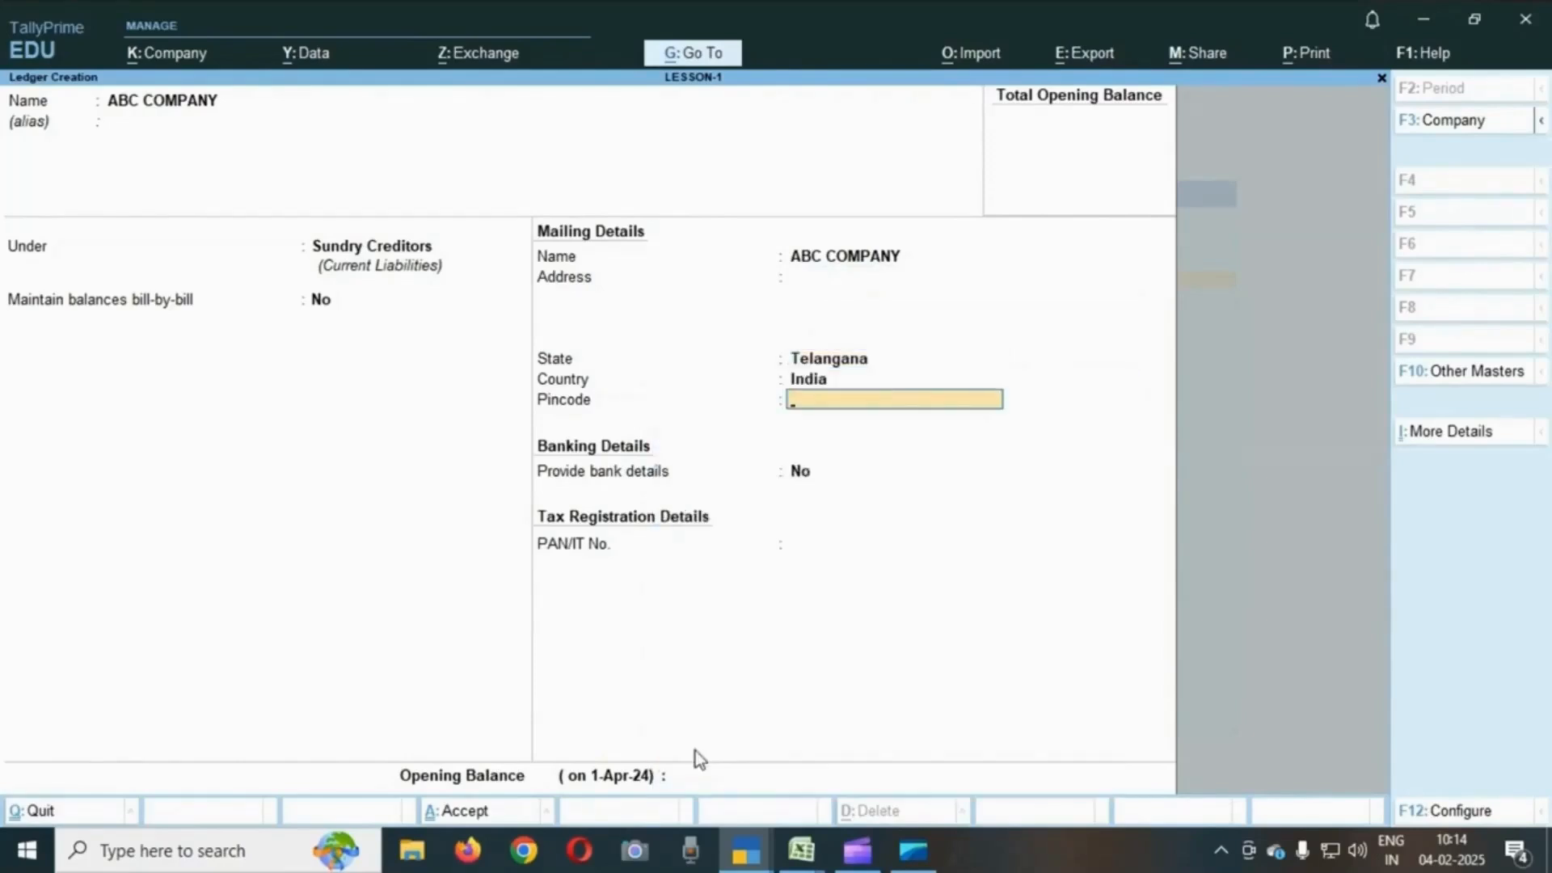
key("Return")
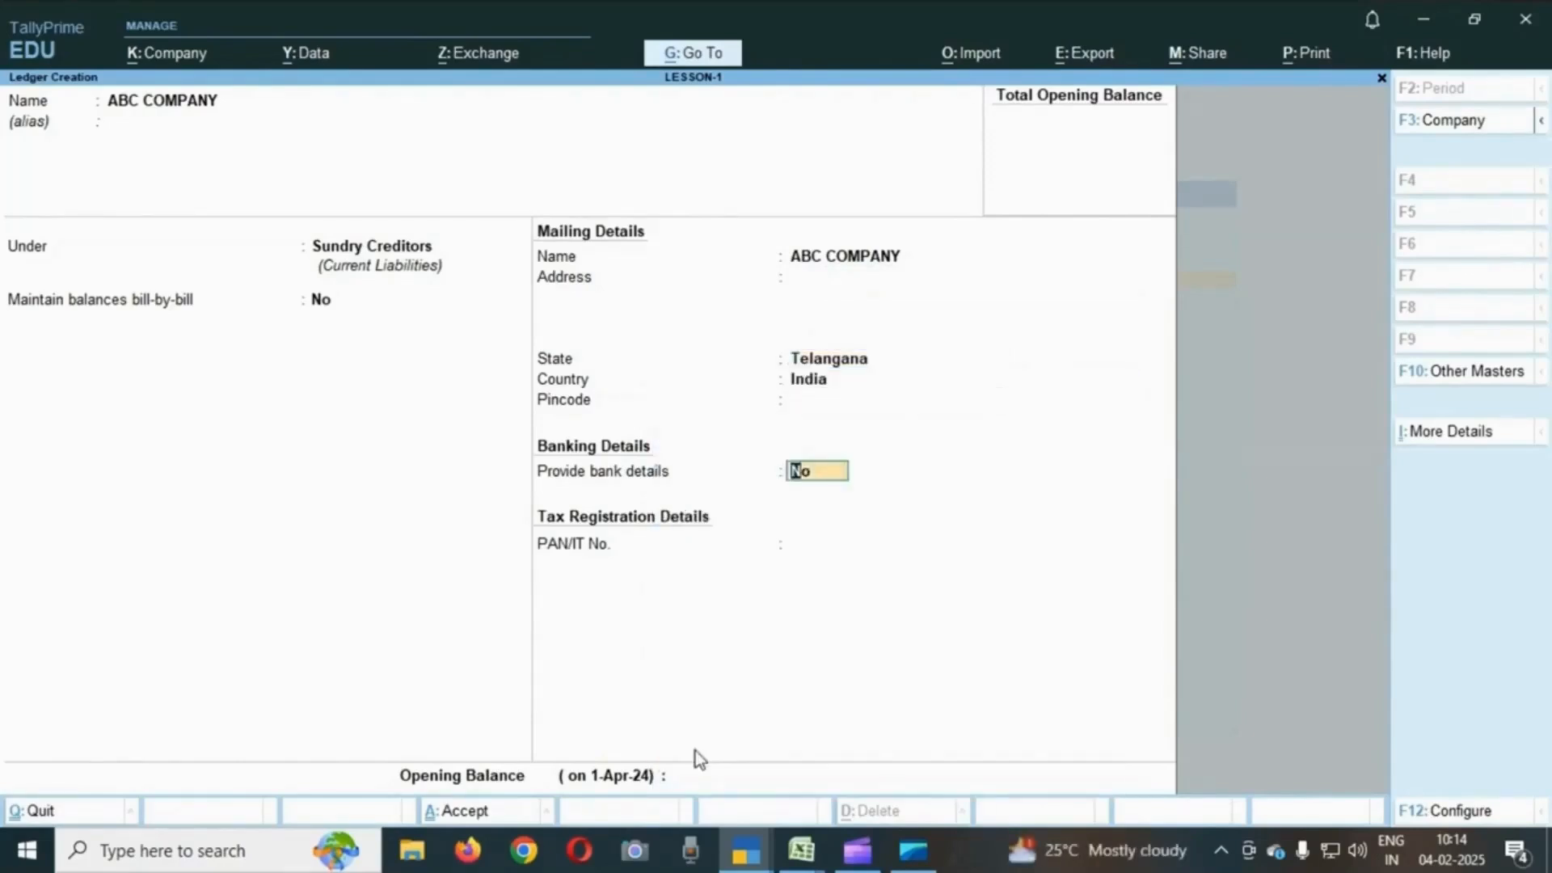
key("Return")
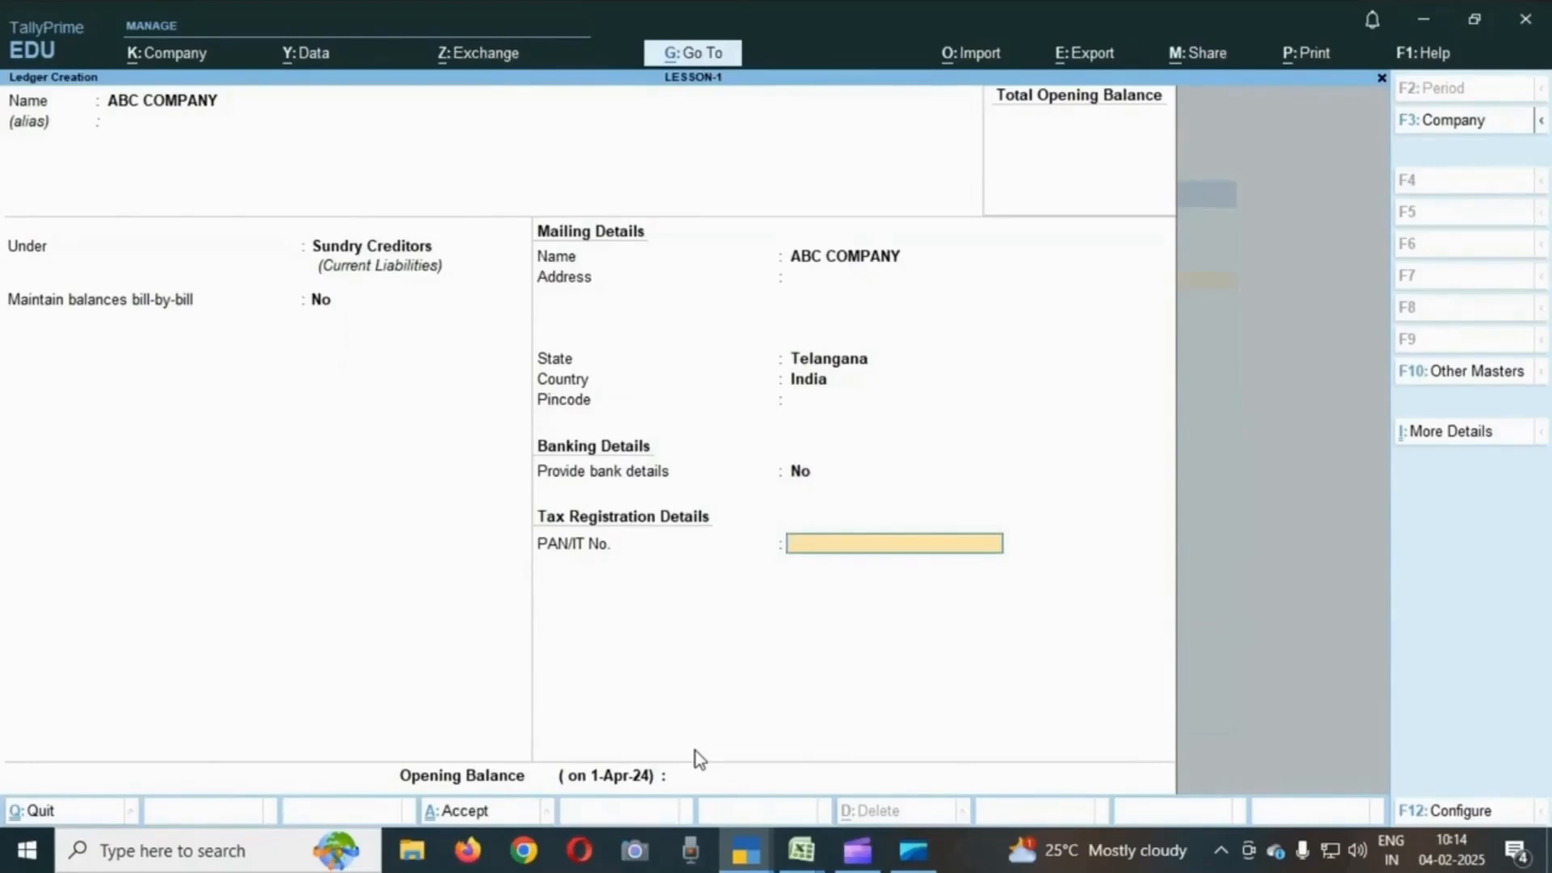
key("Return")
key("Return")
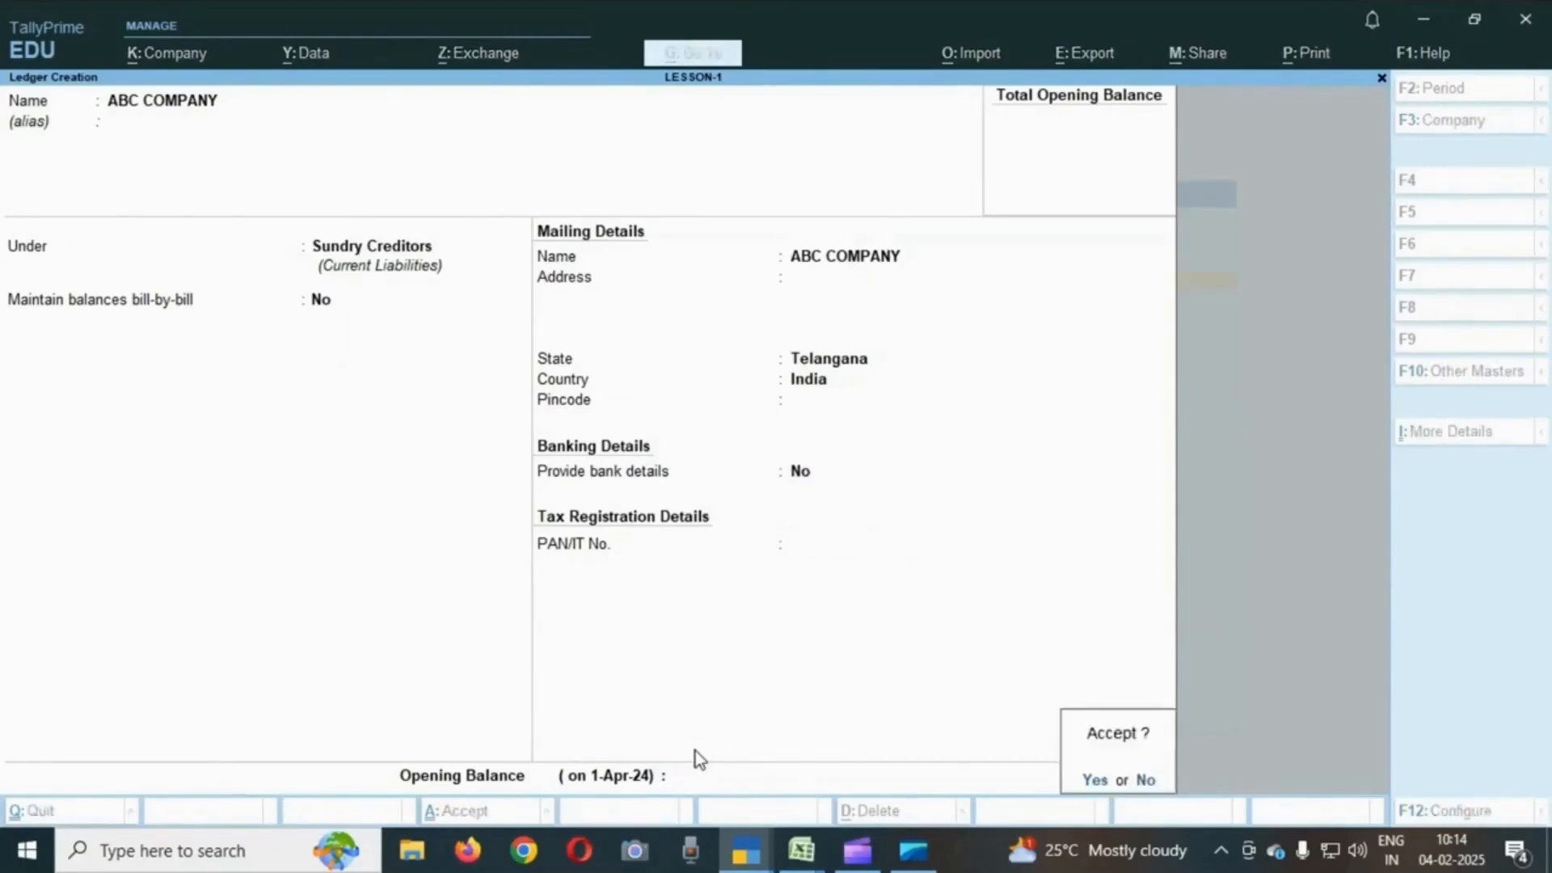
key("Return")
- Review the transactions from cash received from Ramesh through rent paid by cheque in the exercise sheet
key("alt+Tab")
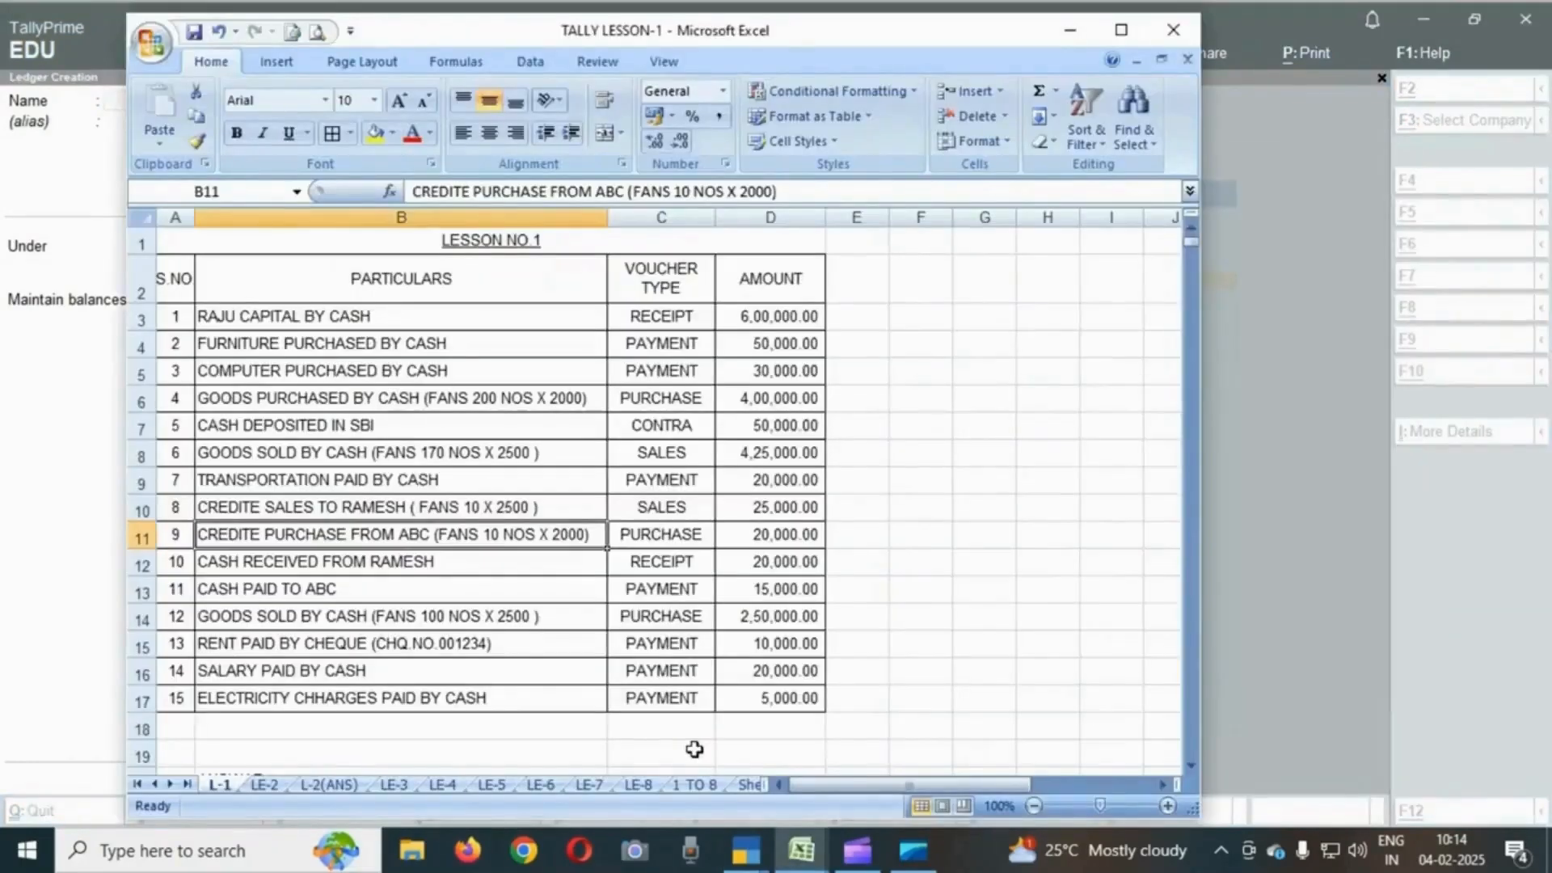
key("Down")
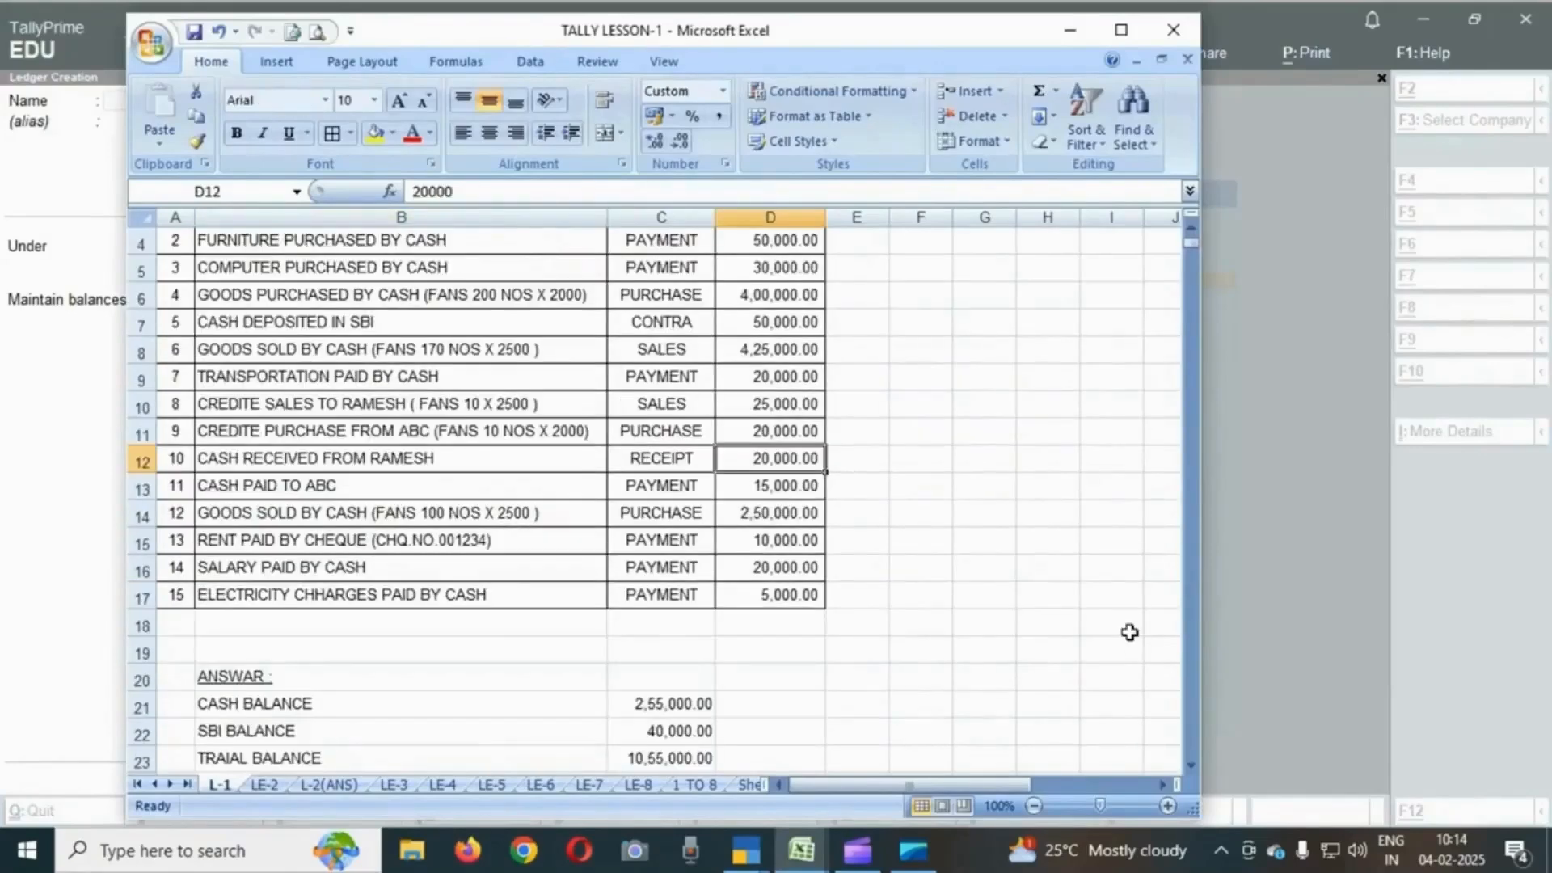
key("Left")
key("Left")
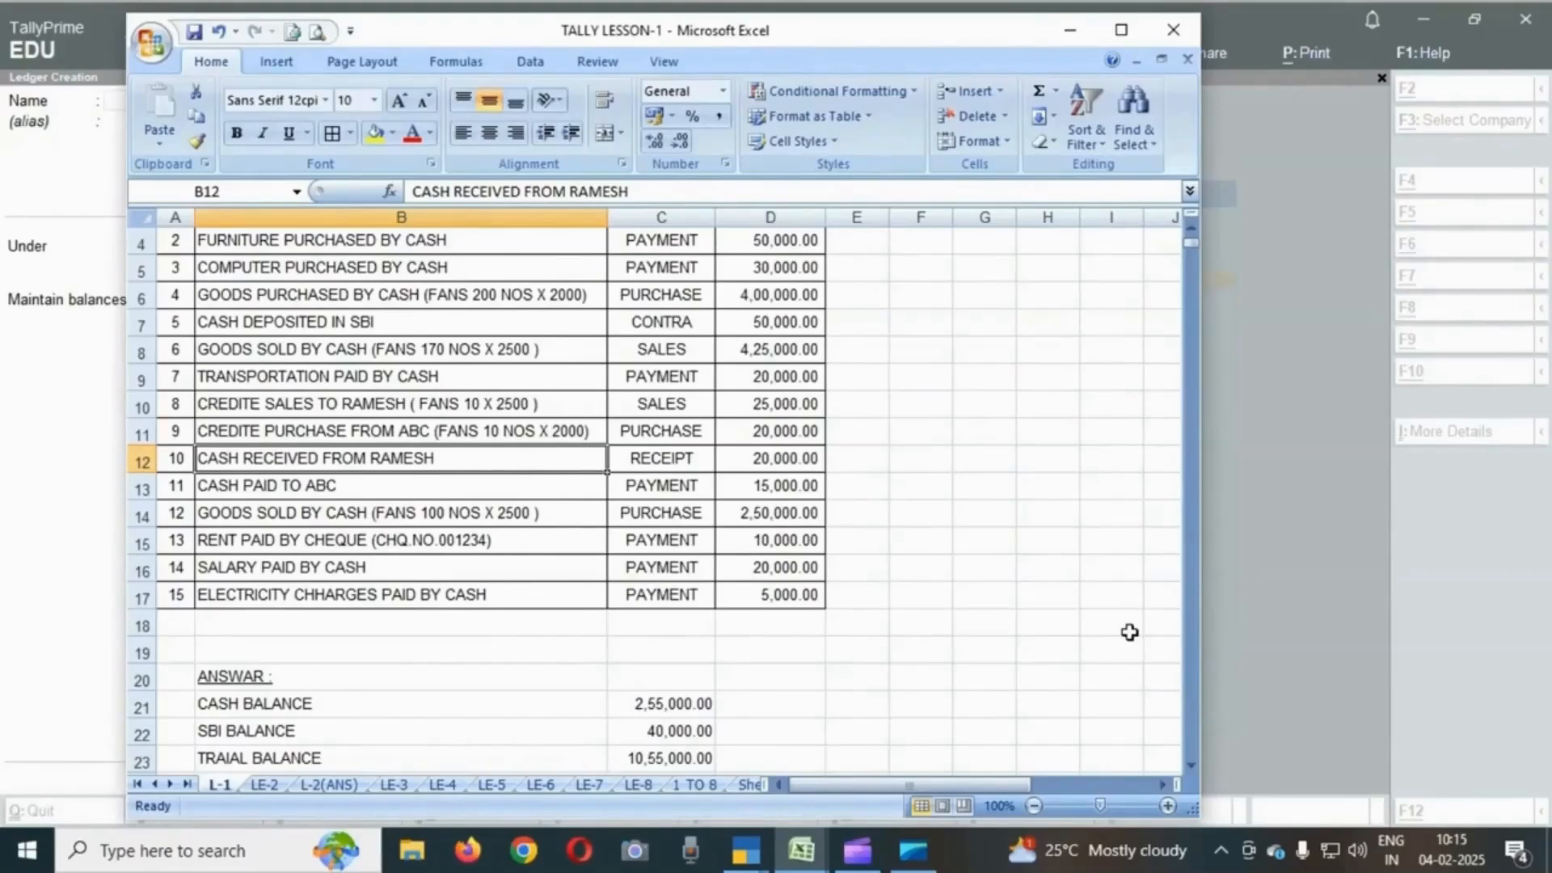
key("Up")
key("Up")
key("Down")
key("Down")
key("Down")
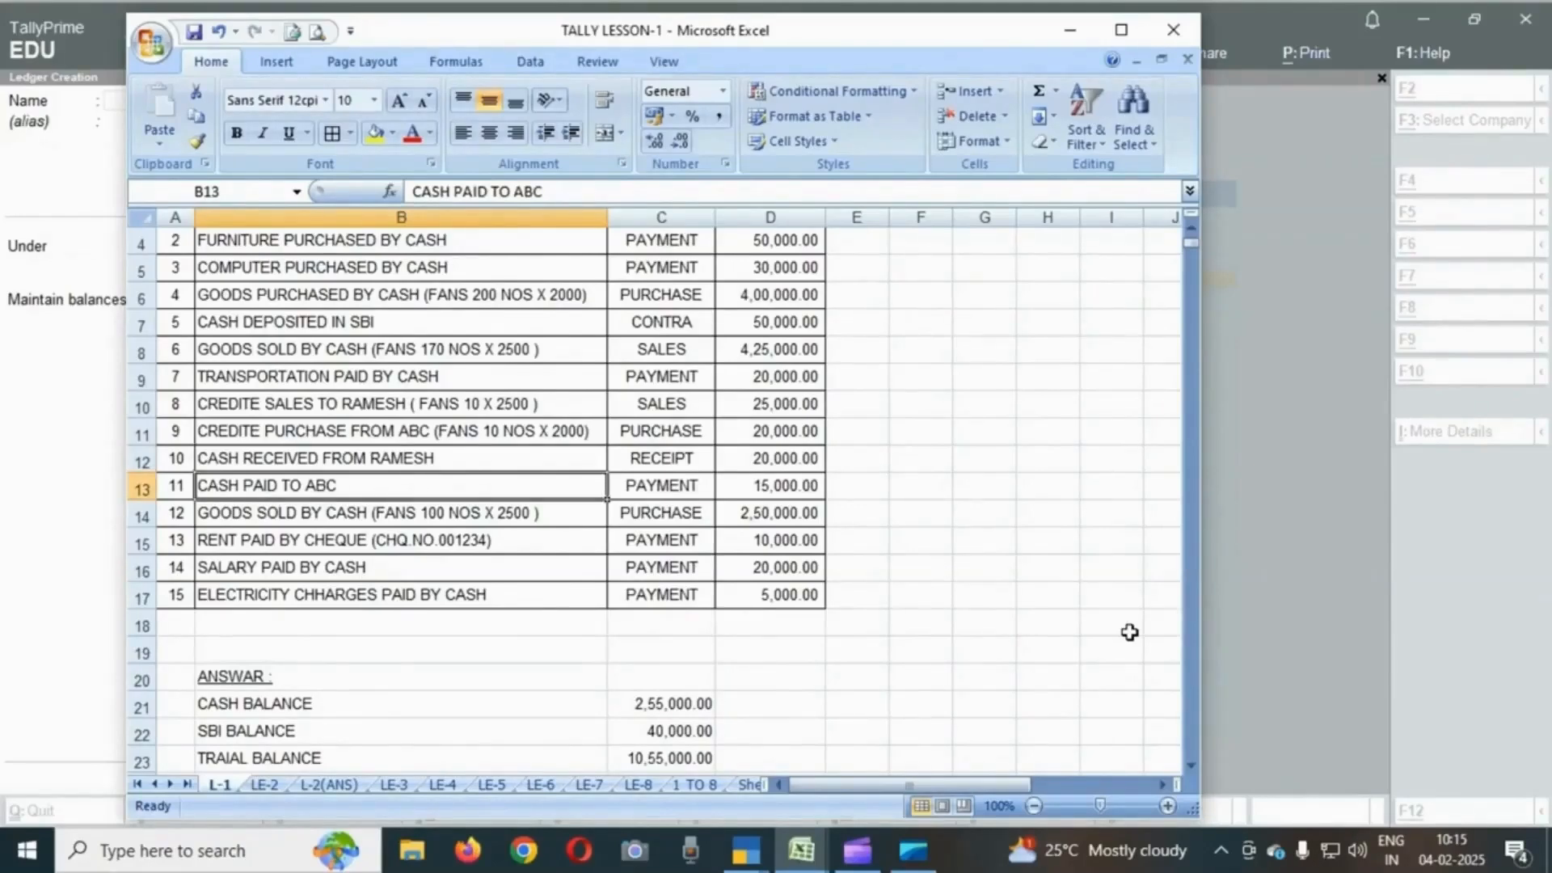
key("Down")
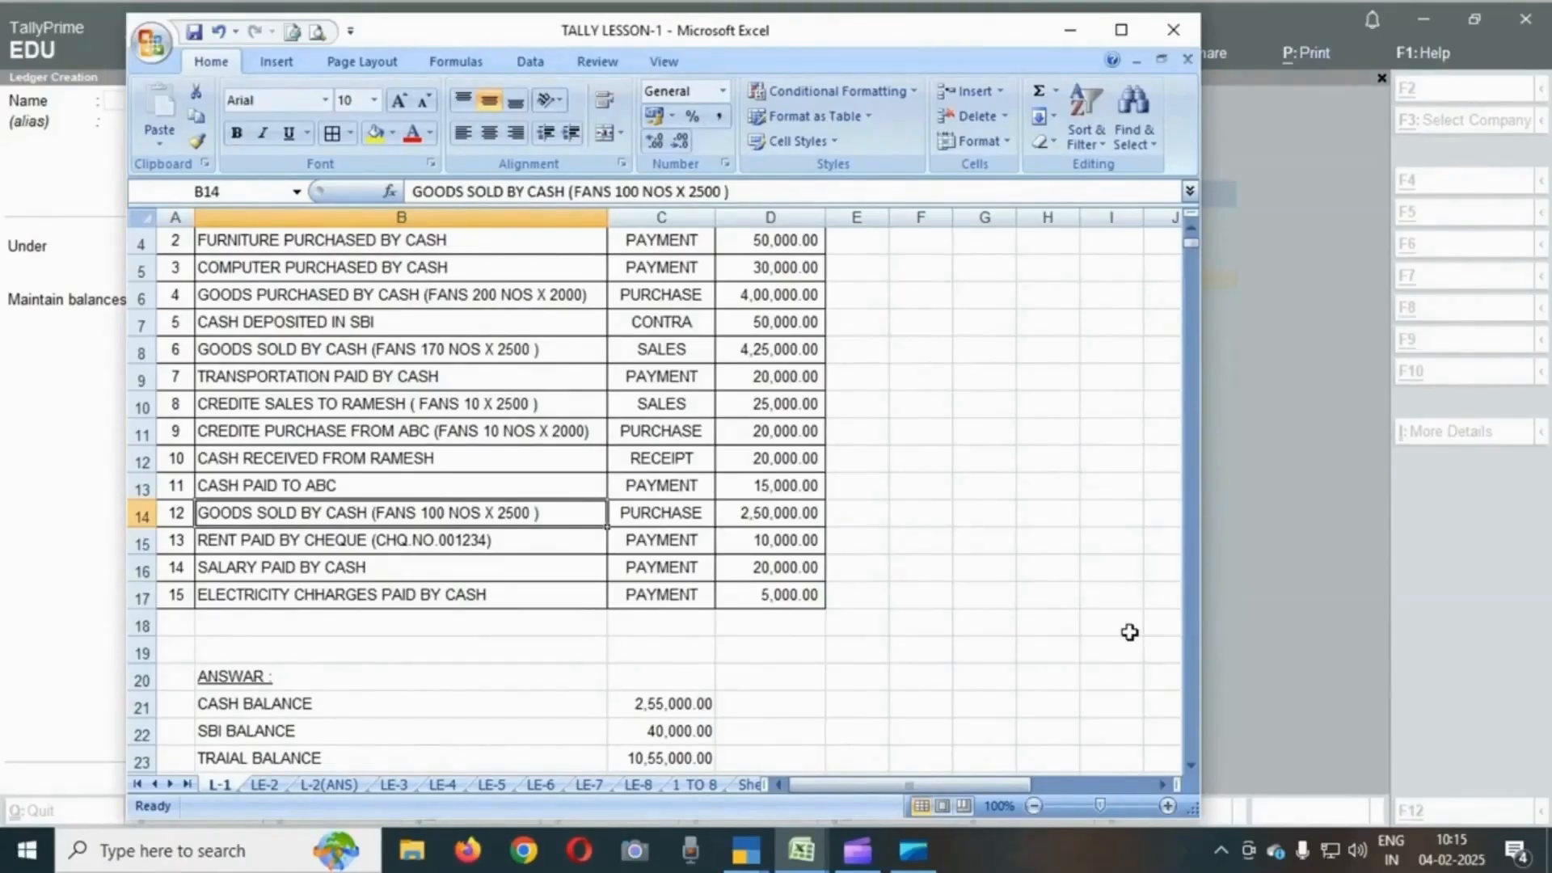
key("Down")
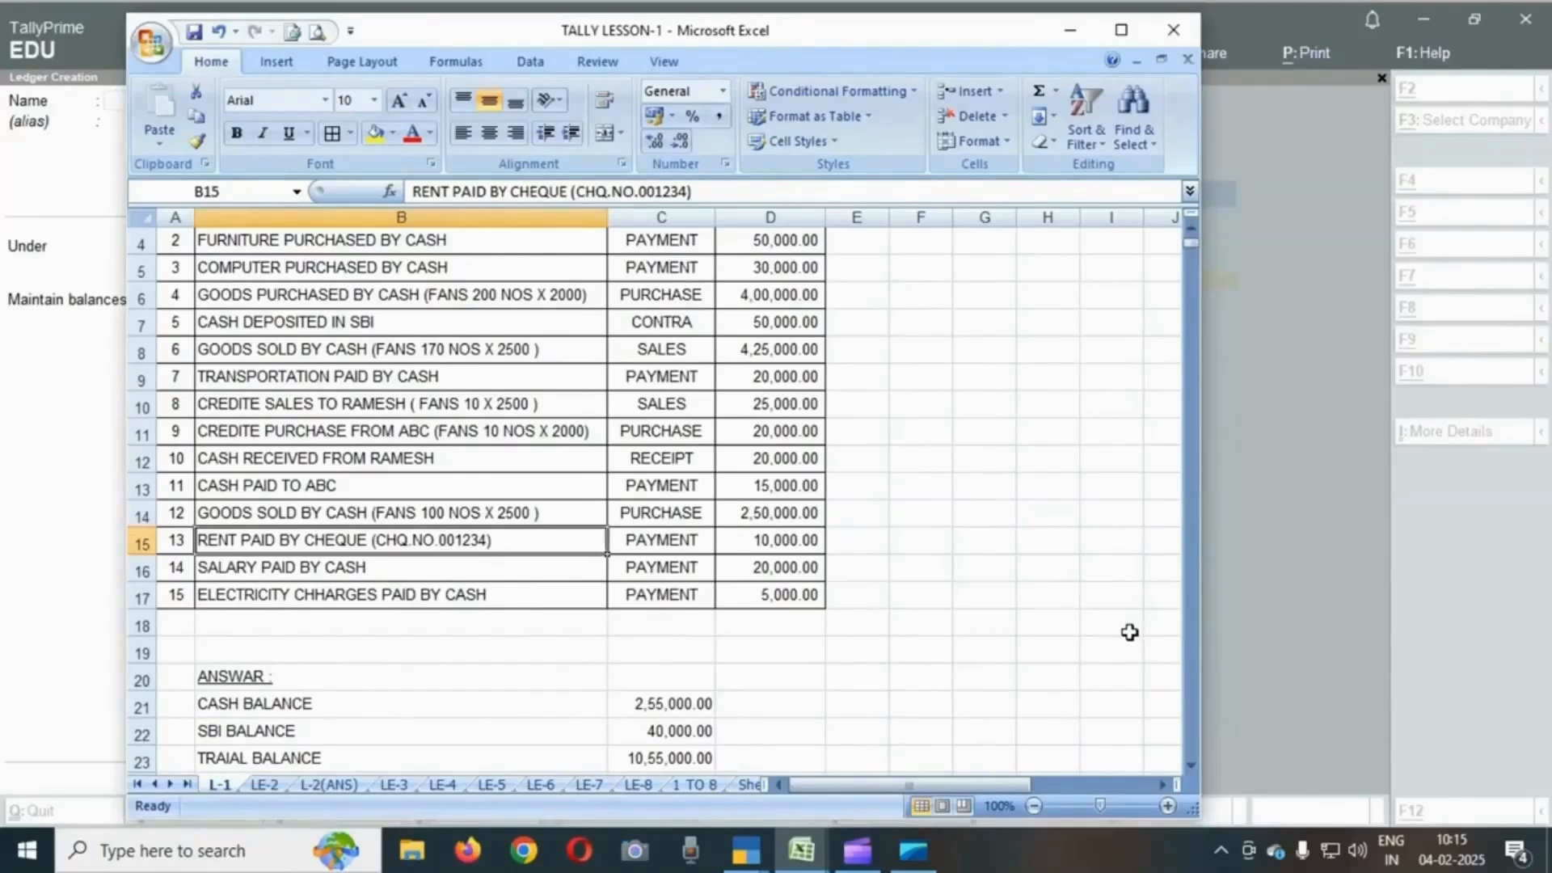
- Create a ledger named RENT under Indirect Expenses, keep the ledger type Not Applicable, and save it
key("alt+Tab")
type("RENT")
key("Return")
type("IND")
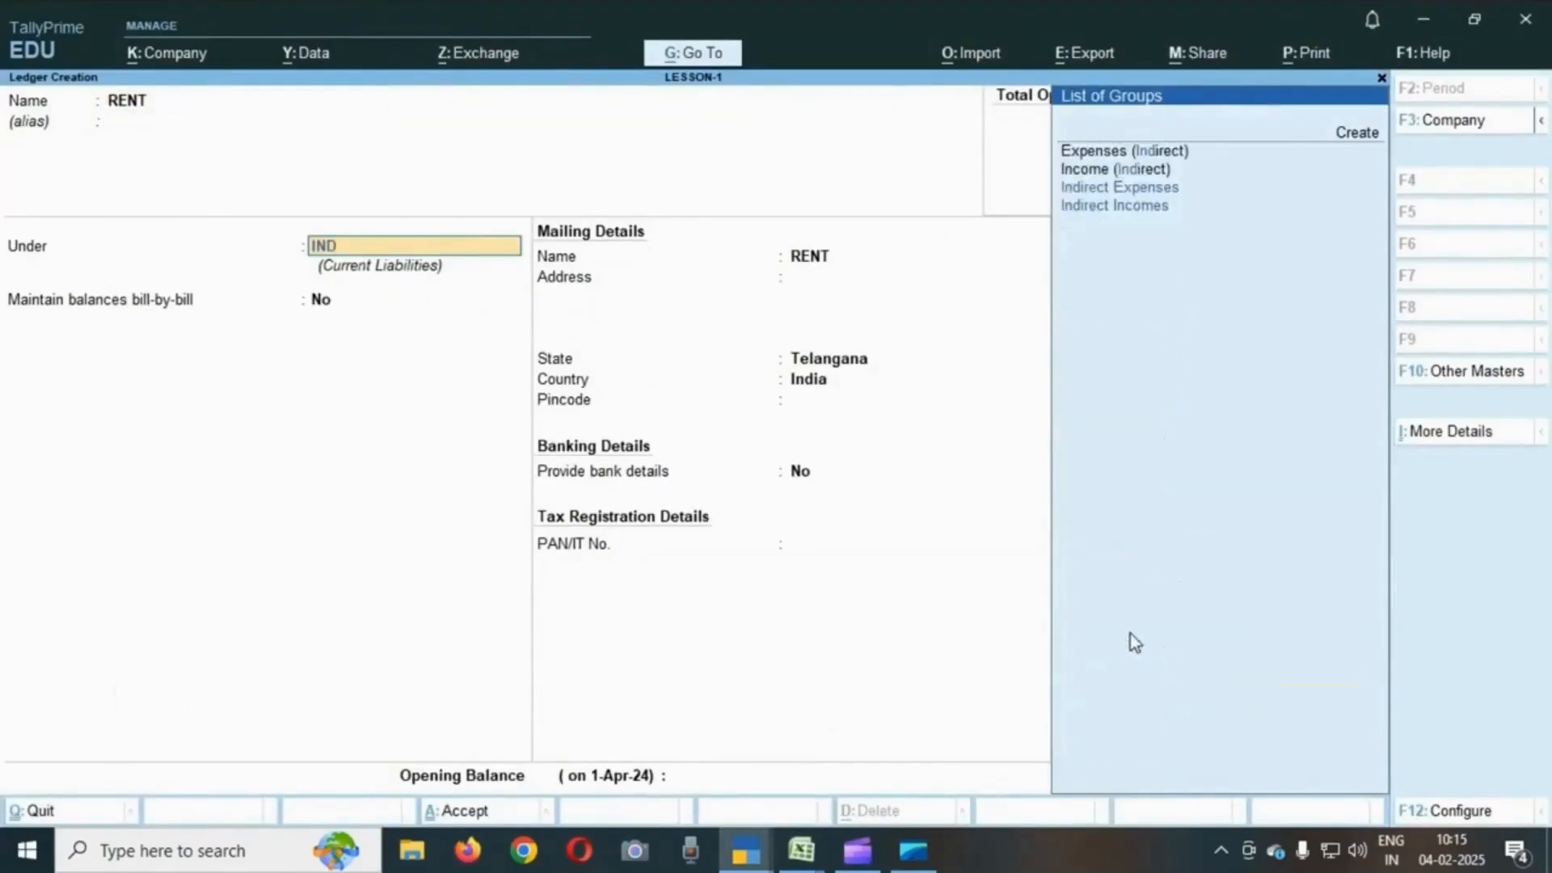
key("Return")
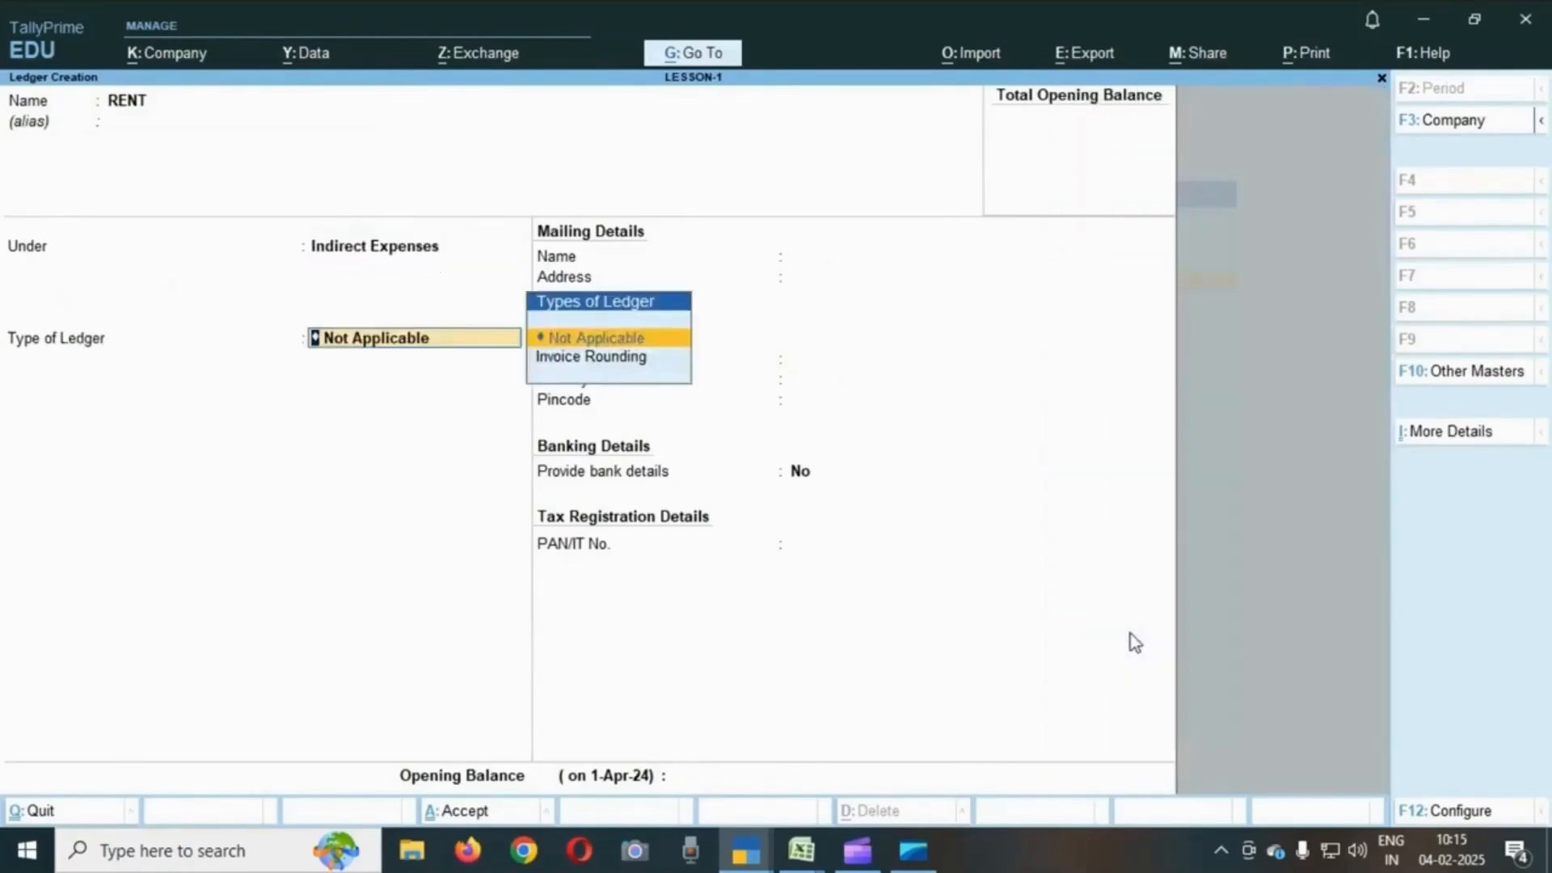
key("Return")
key("Return")
key("Return")
key("Return")
- Create a ledger named SALARY under Indirect Expenses with ledger type Not Applicable and save it
key("alt+Tab")
key("Down")
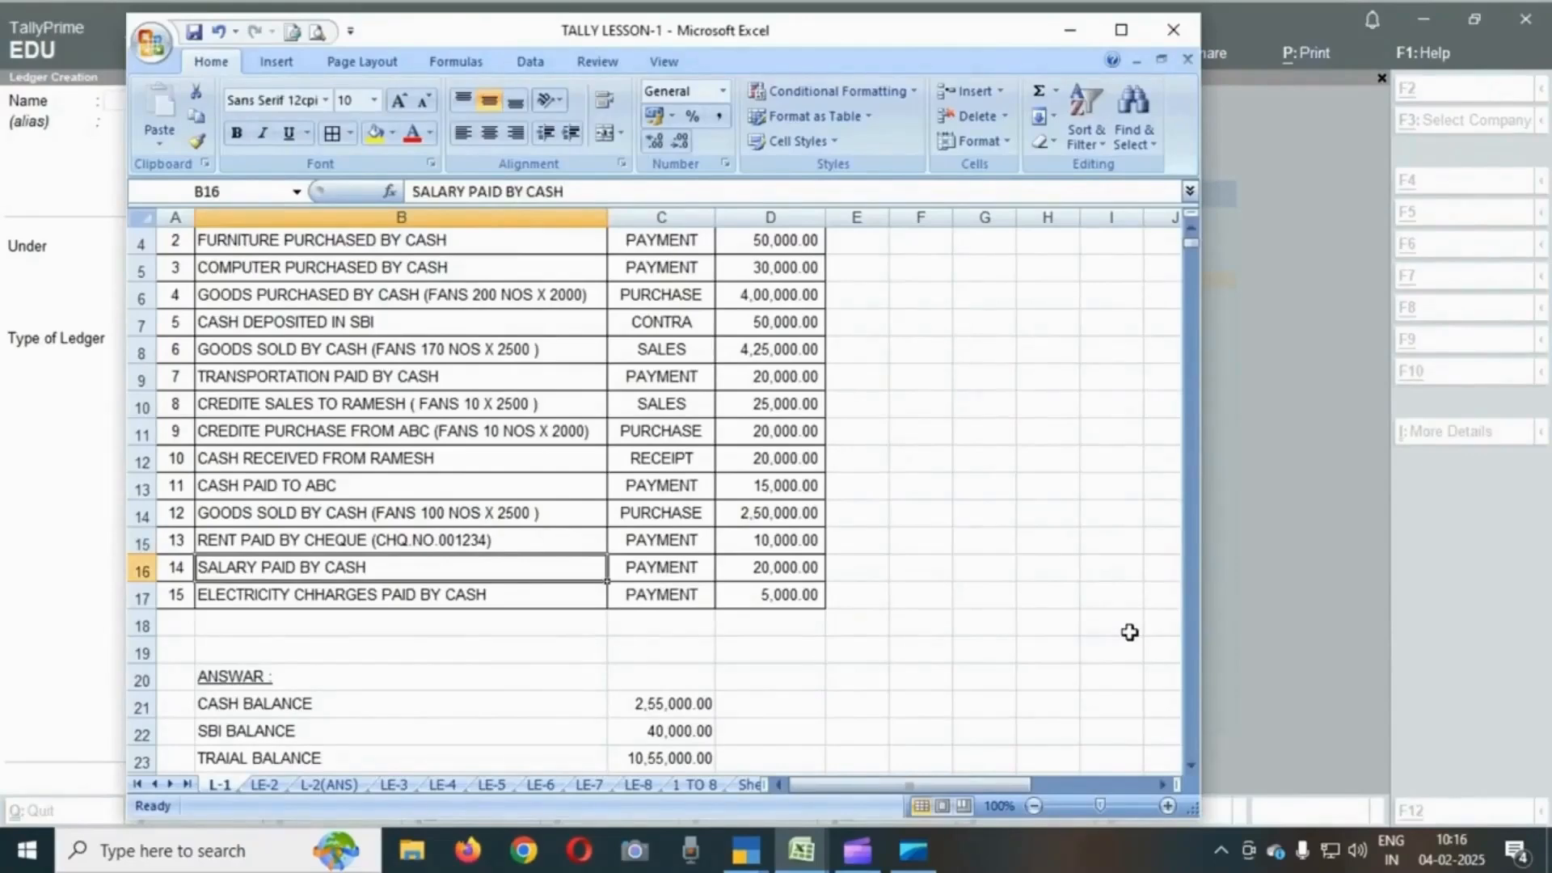
key("alt+Tab")
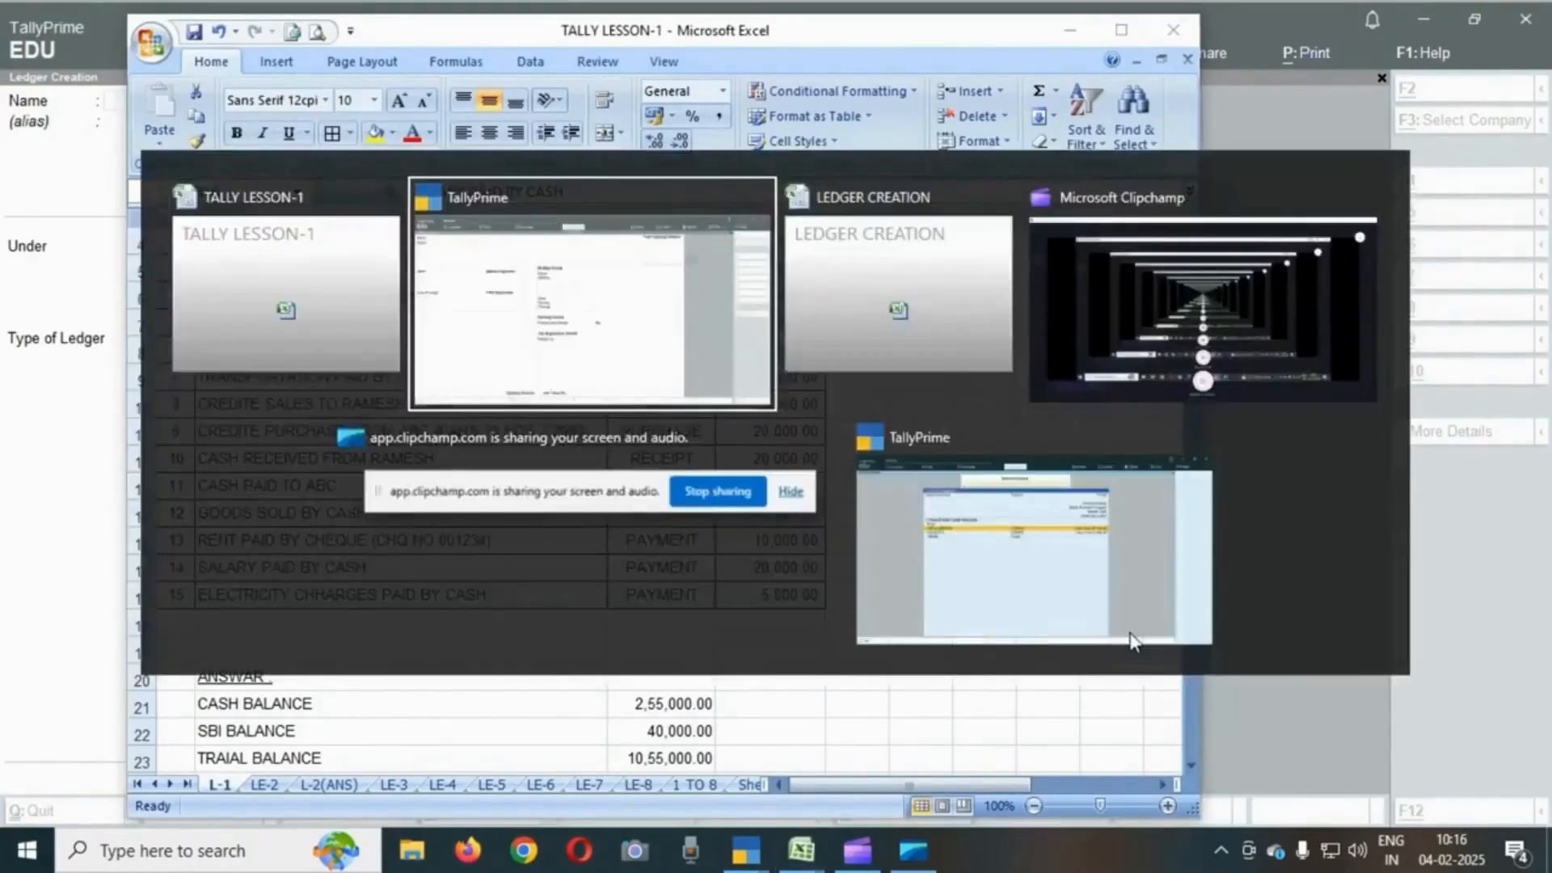
type("SALARY")
key("Return")
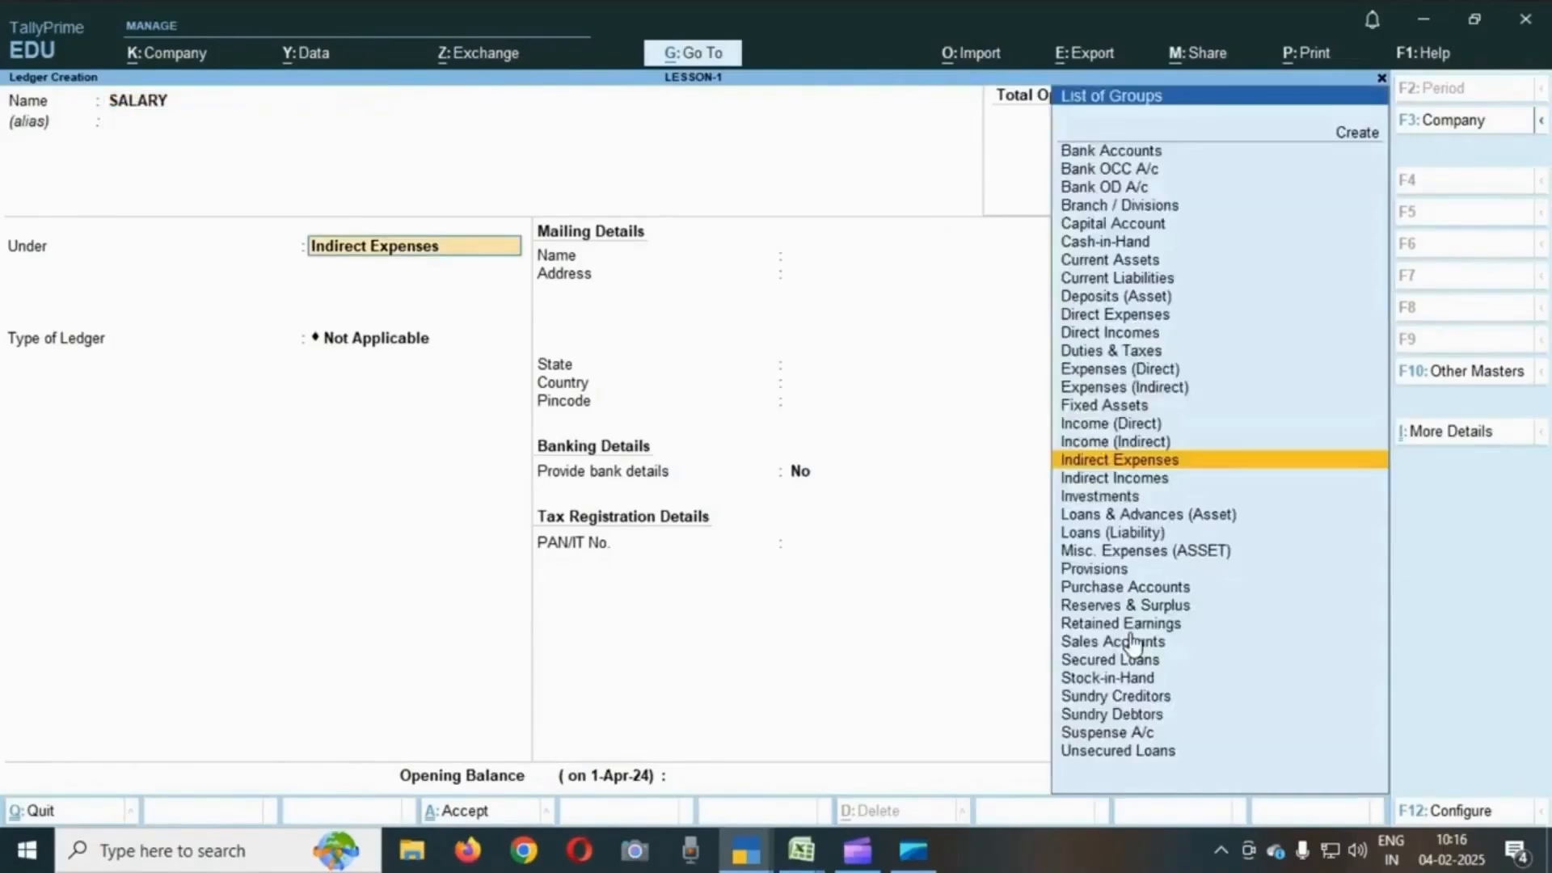
key("Return")
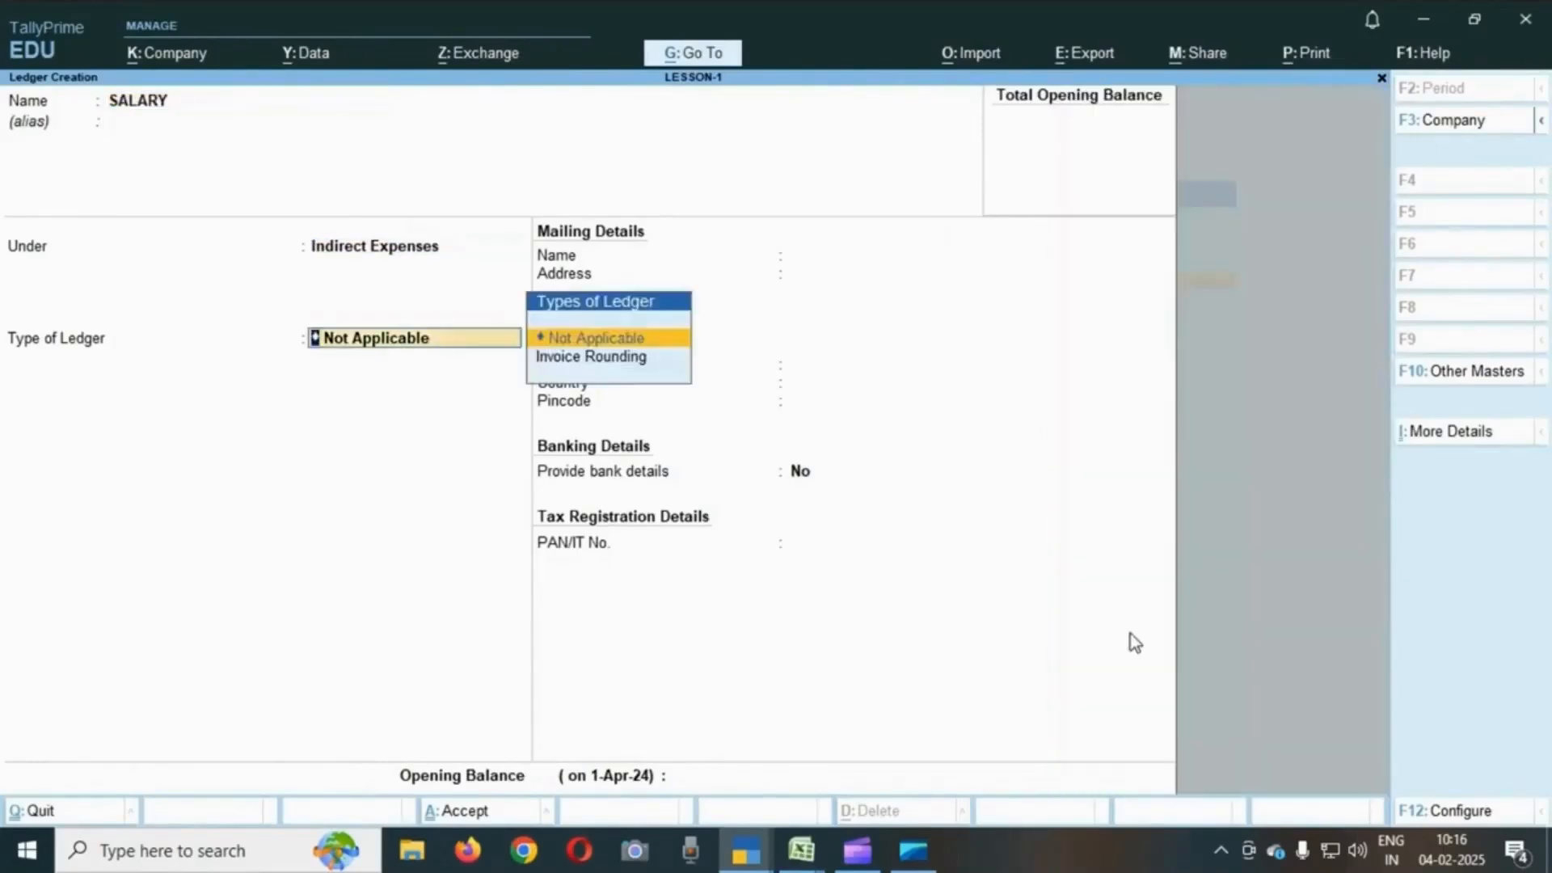
key("Return")
key("Return")
key("Return")
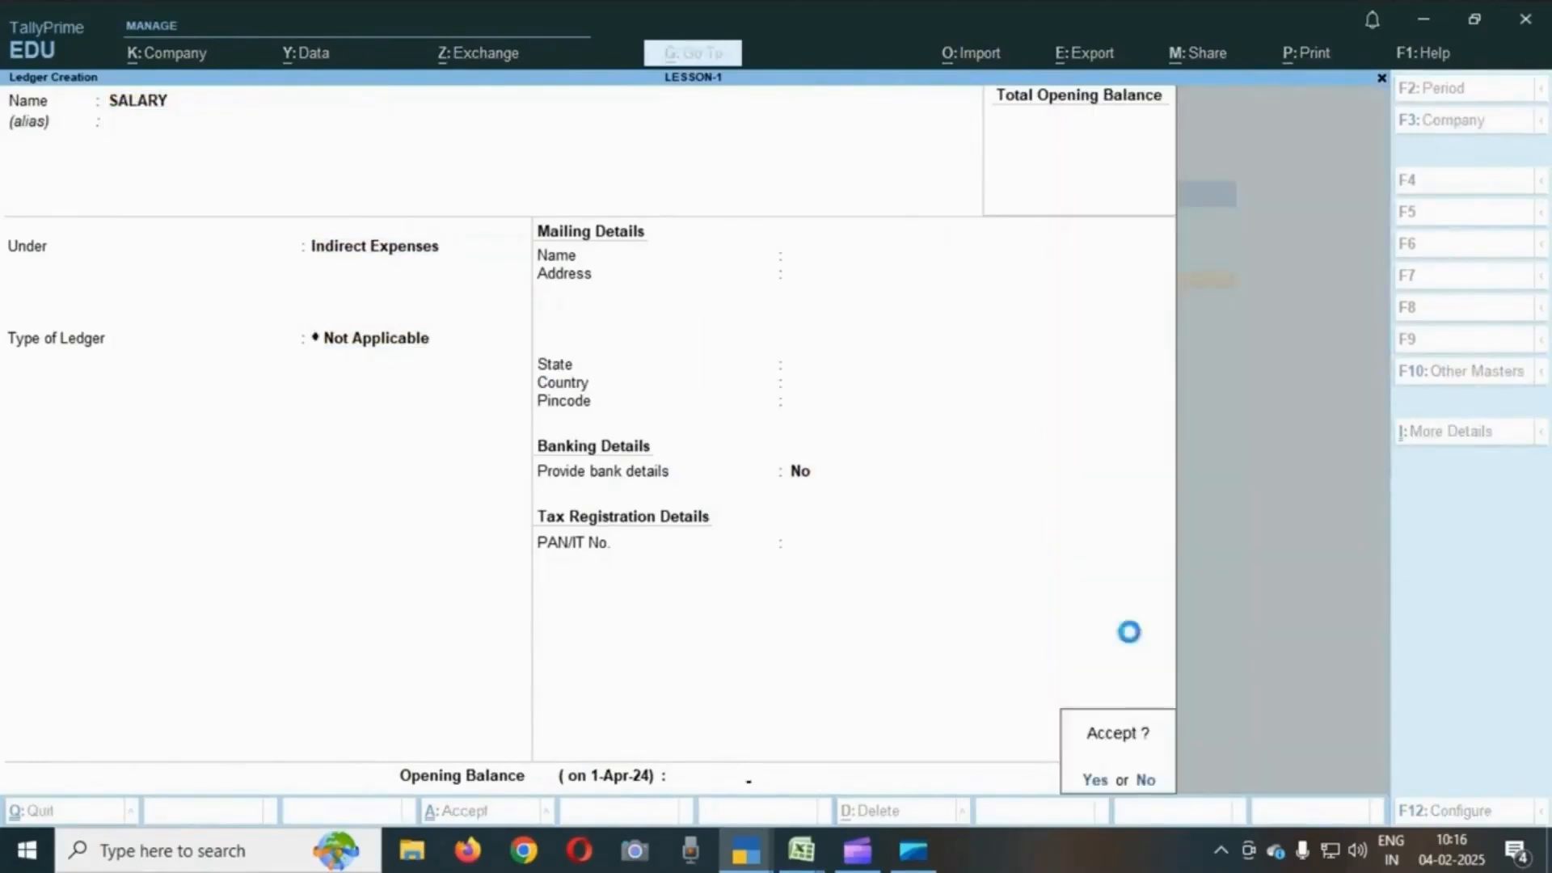
key("Return")
- Check the electricity charges transaction and the answer figures in the exercise sheet
key("alt+Tab")
key("Down")
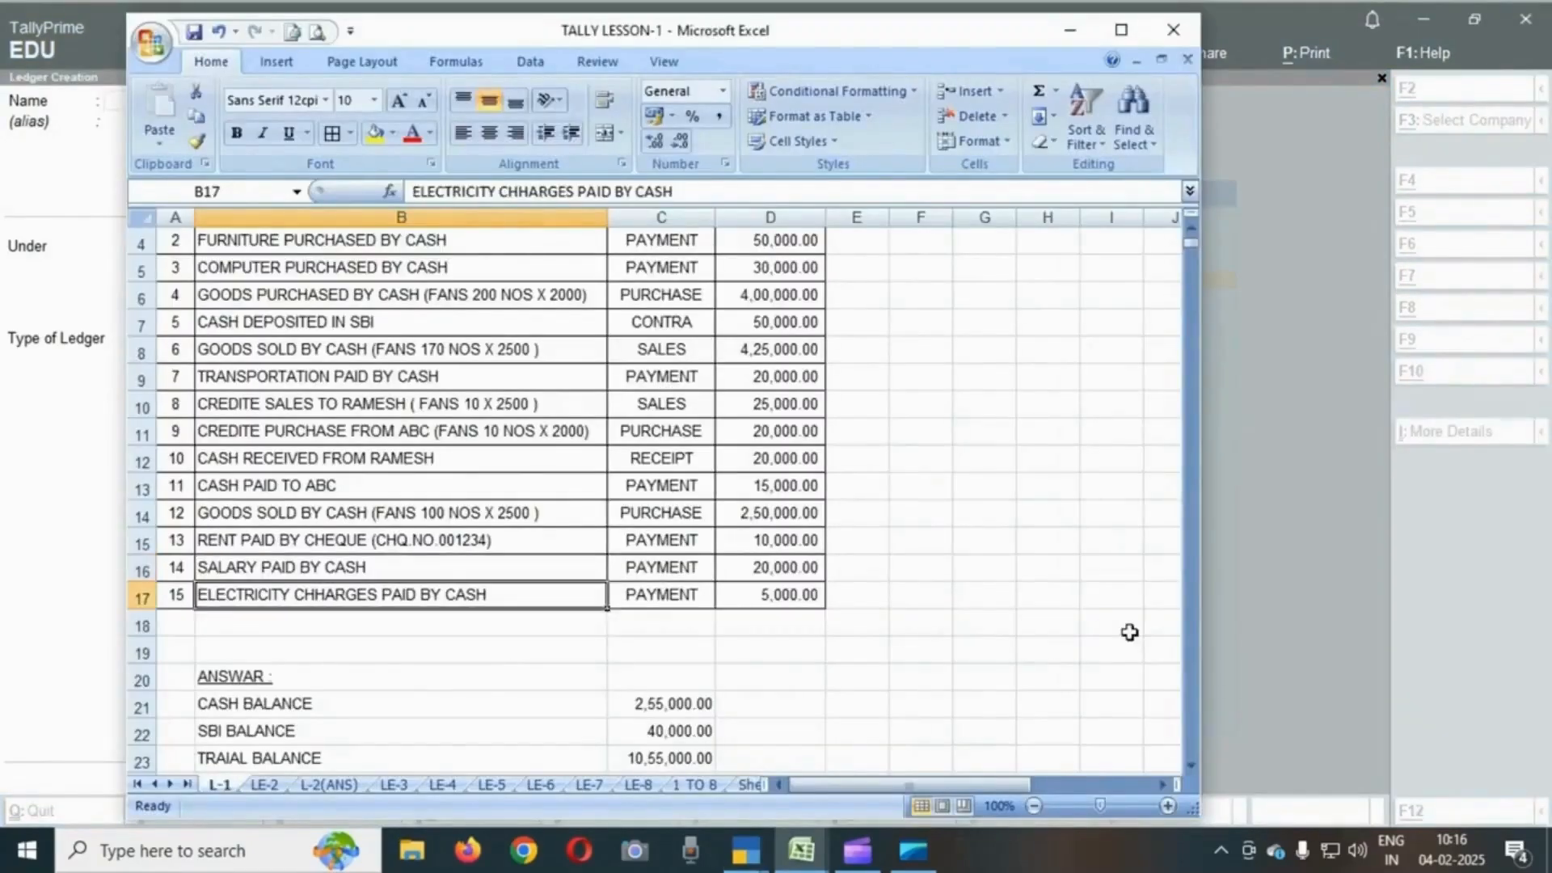
scroll(1108, 648, "down", 2)
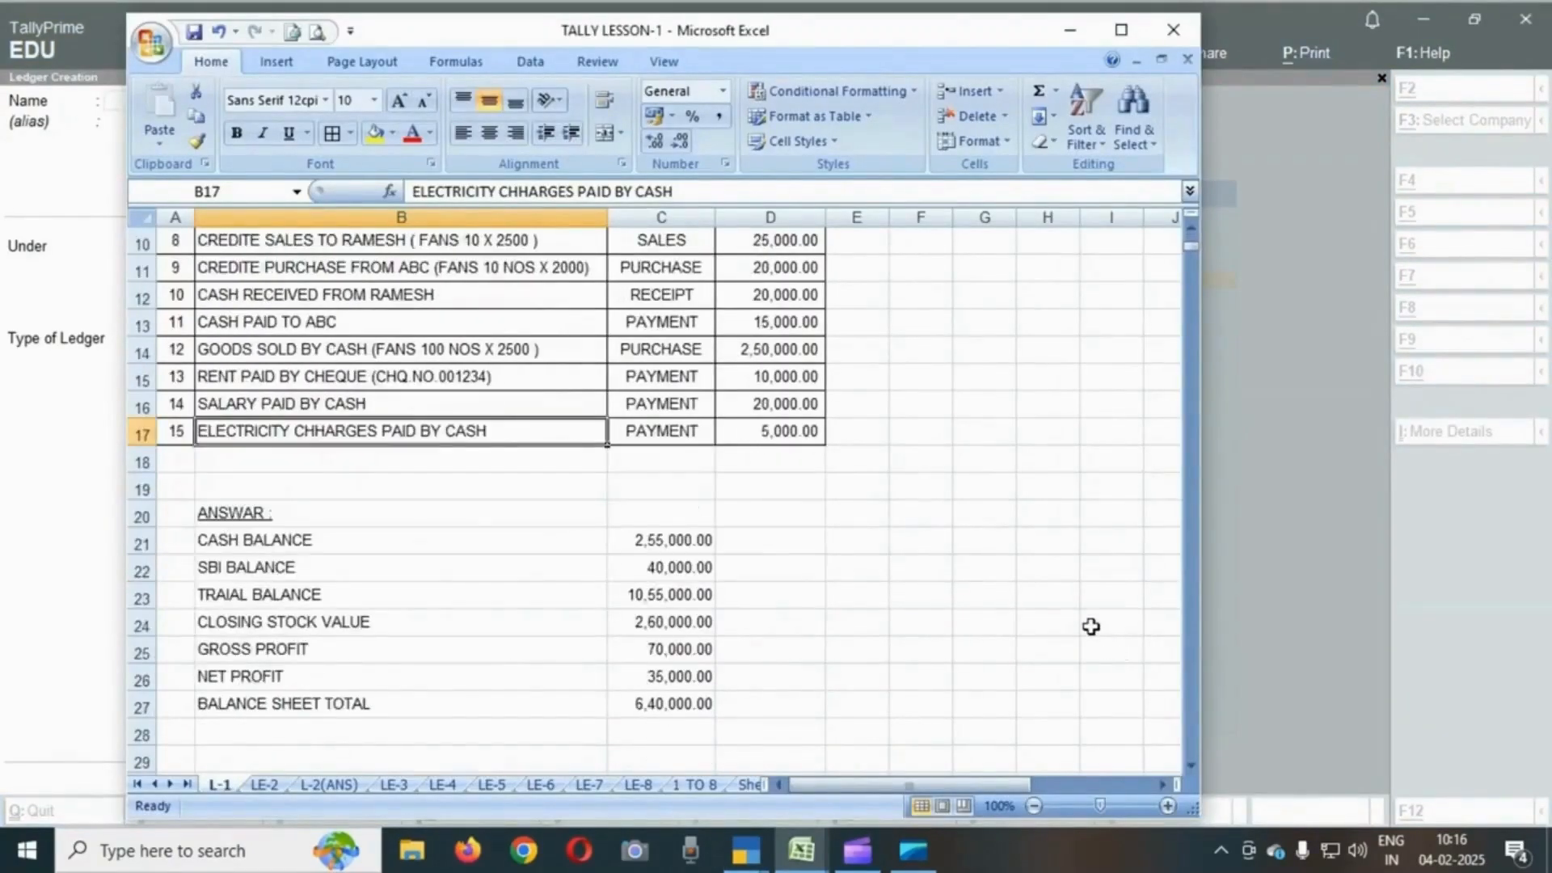
- Create a ledger named ELECTRICITY CHARGES under Indirect Expenses with ledger type Not Applicable and save it
key("alt+Tab")
key("alt+Tab")
type("E")
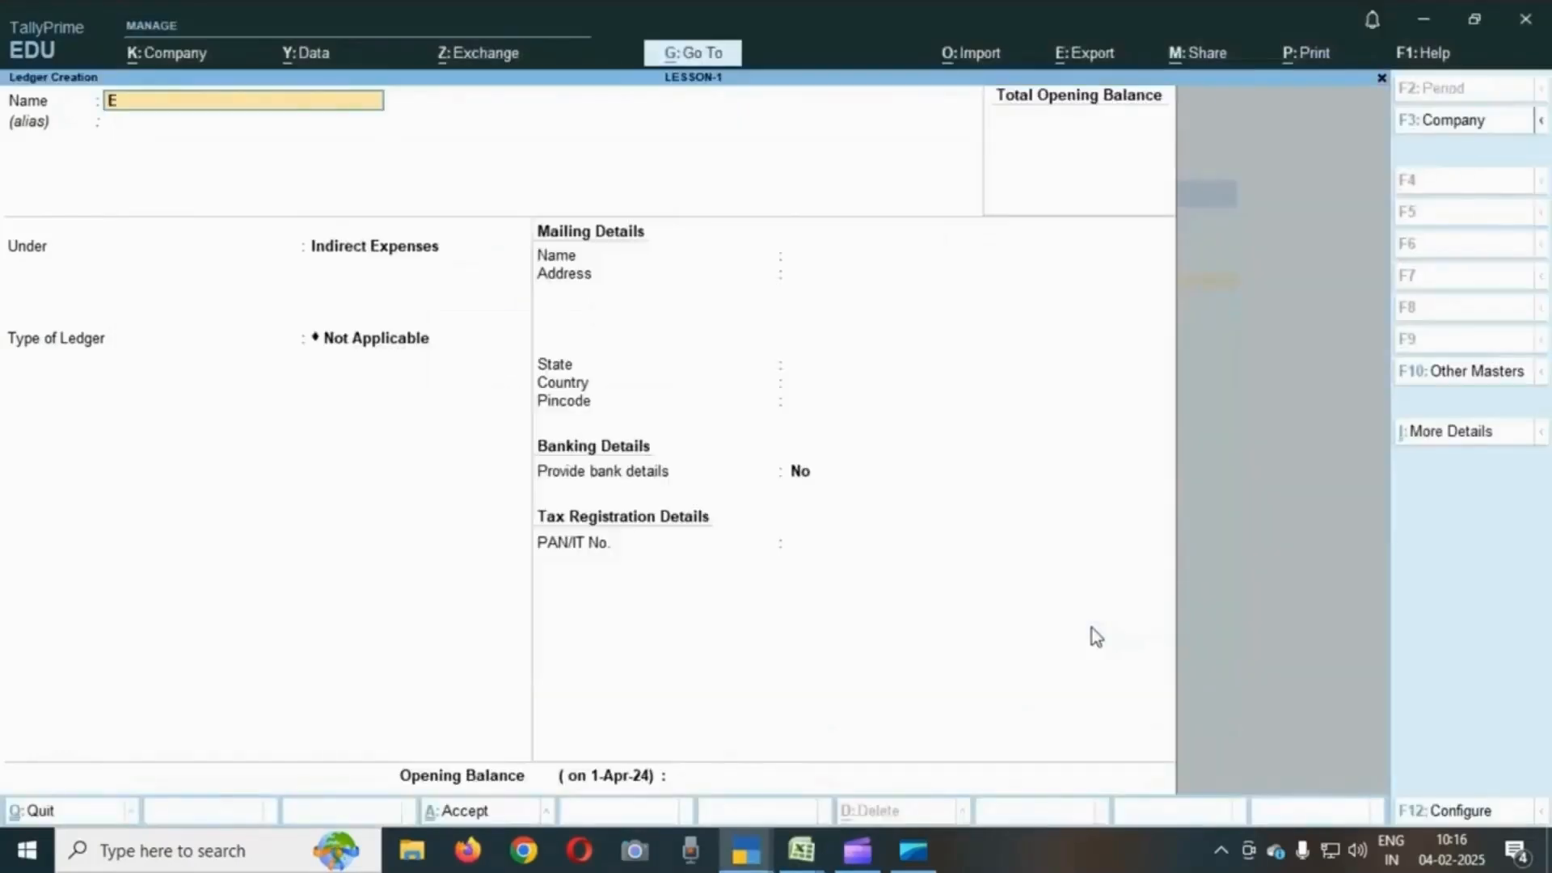
type("LECTRICITY CHARGES")
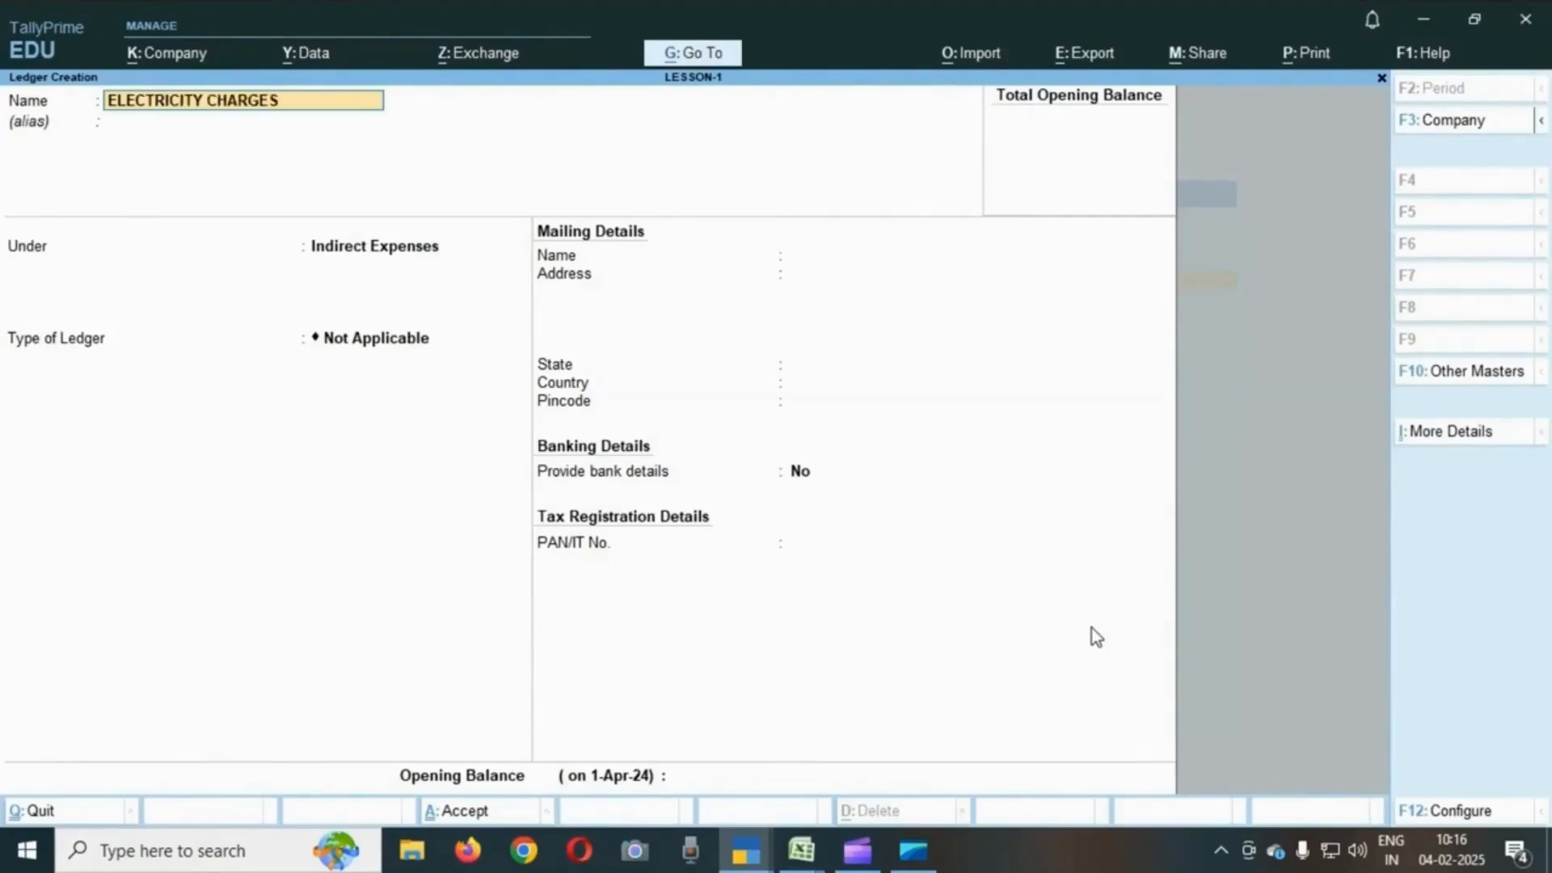
key("Return")
key("Return")
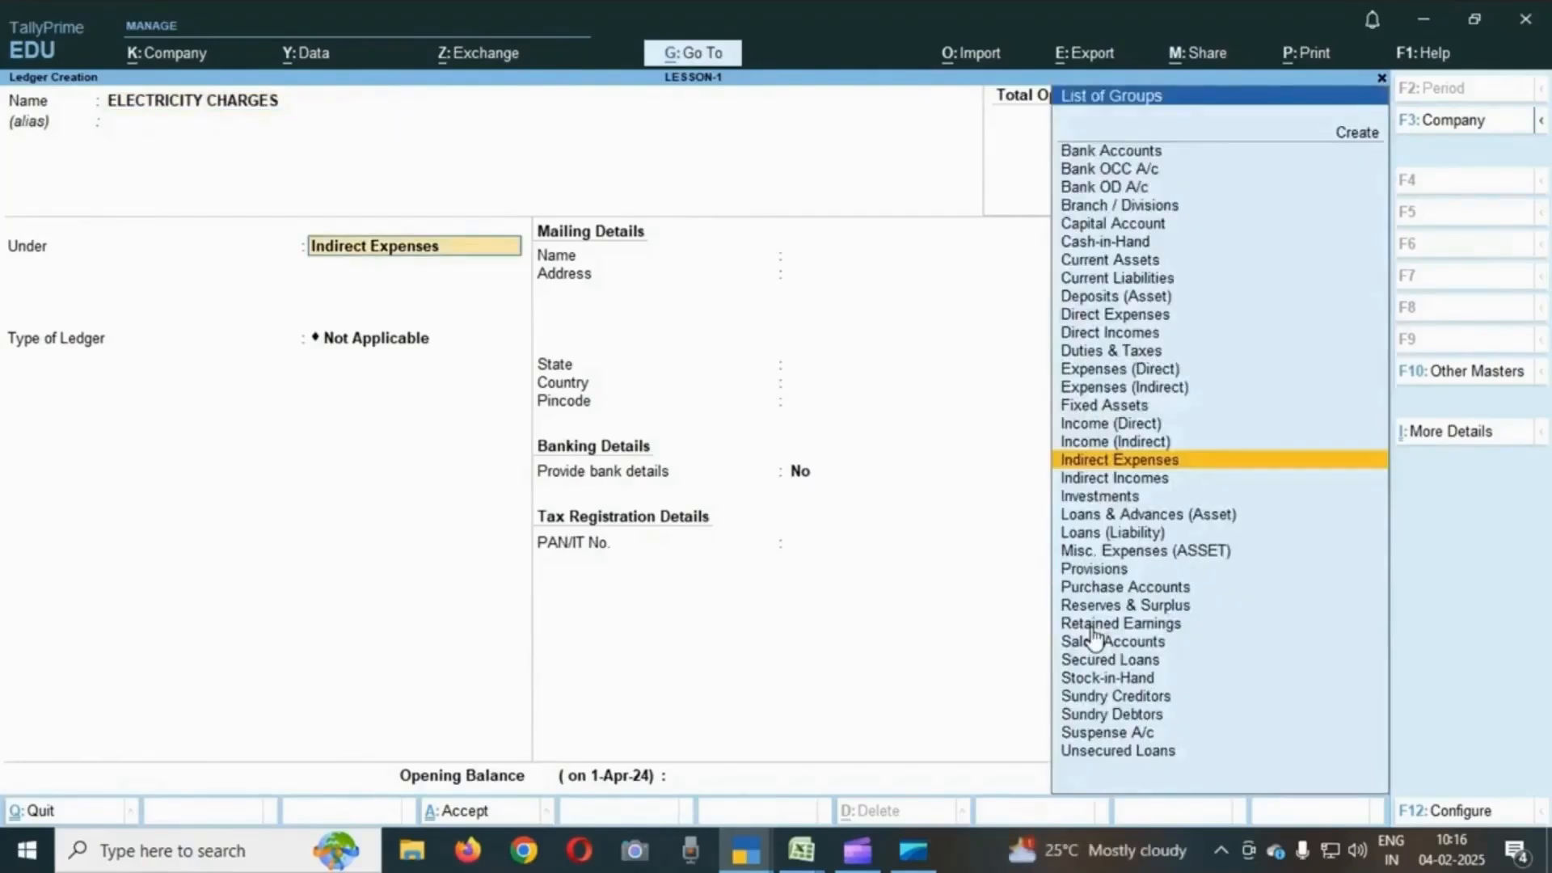
key("Return")
key("Return")
key("Return")
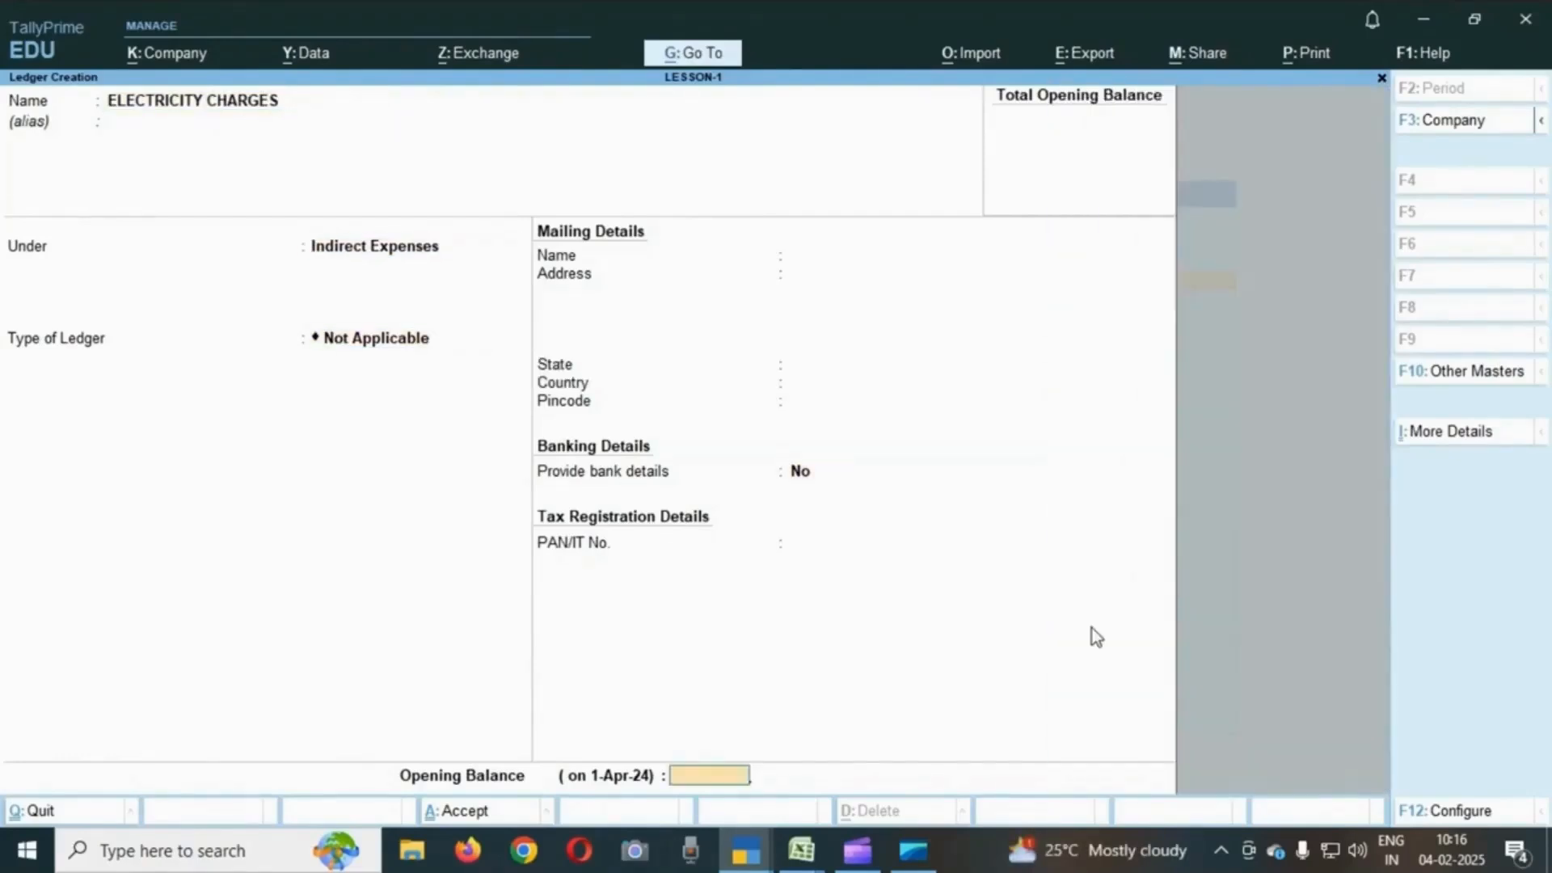
key("Return")
key("Return")
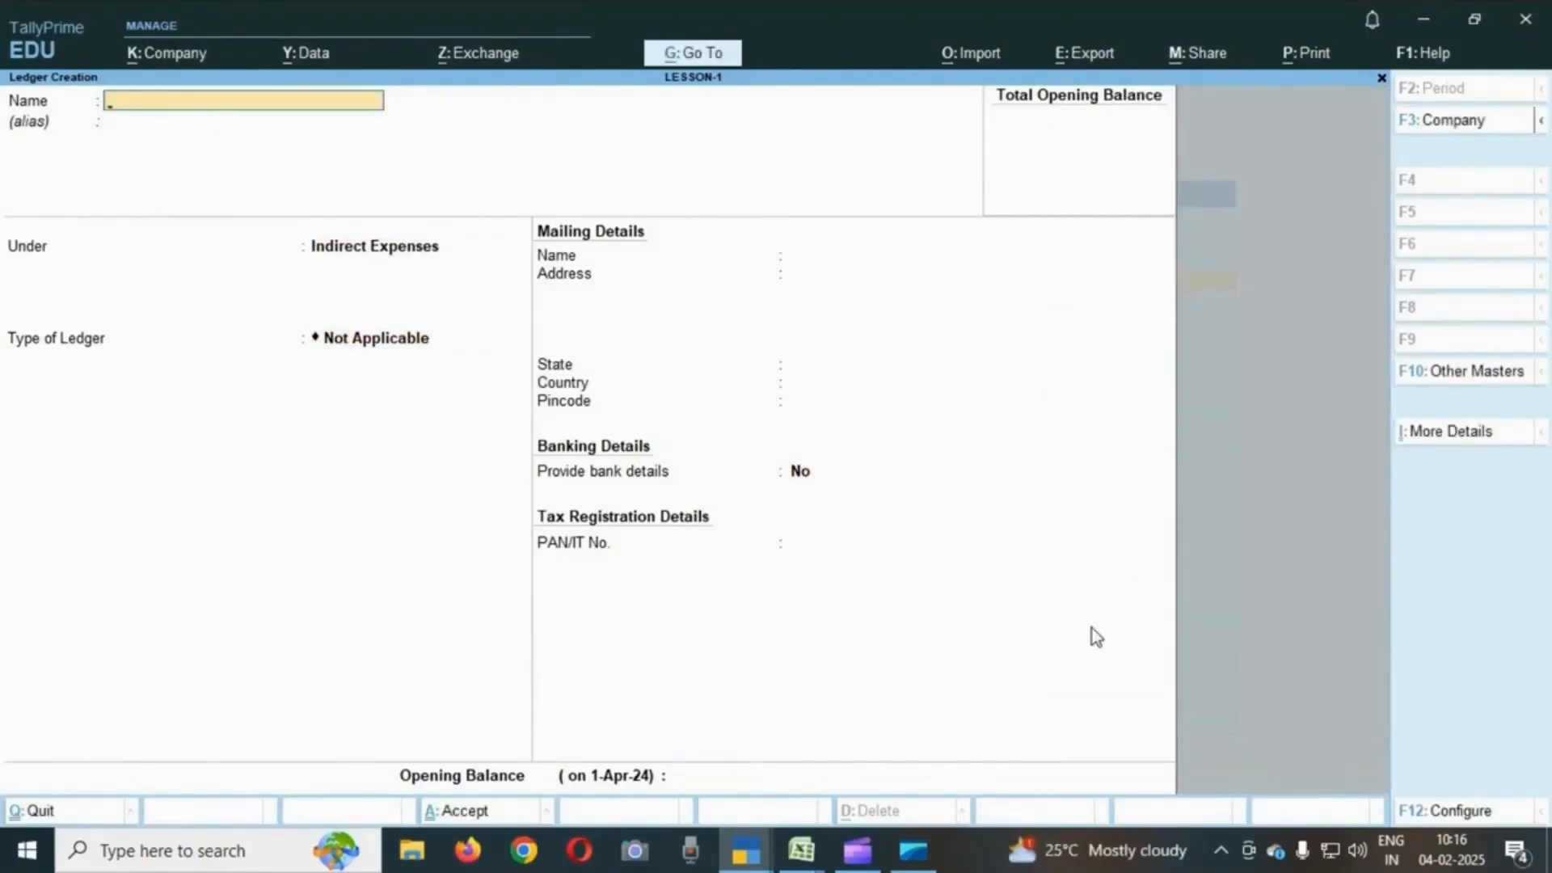
- Review the full list of Lesson 1 transactions in the exercise sheet
key("alt+Tab")
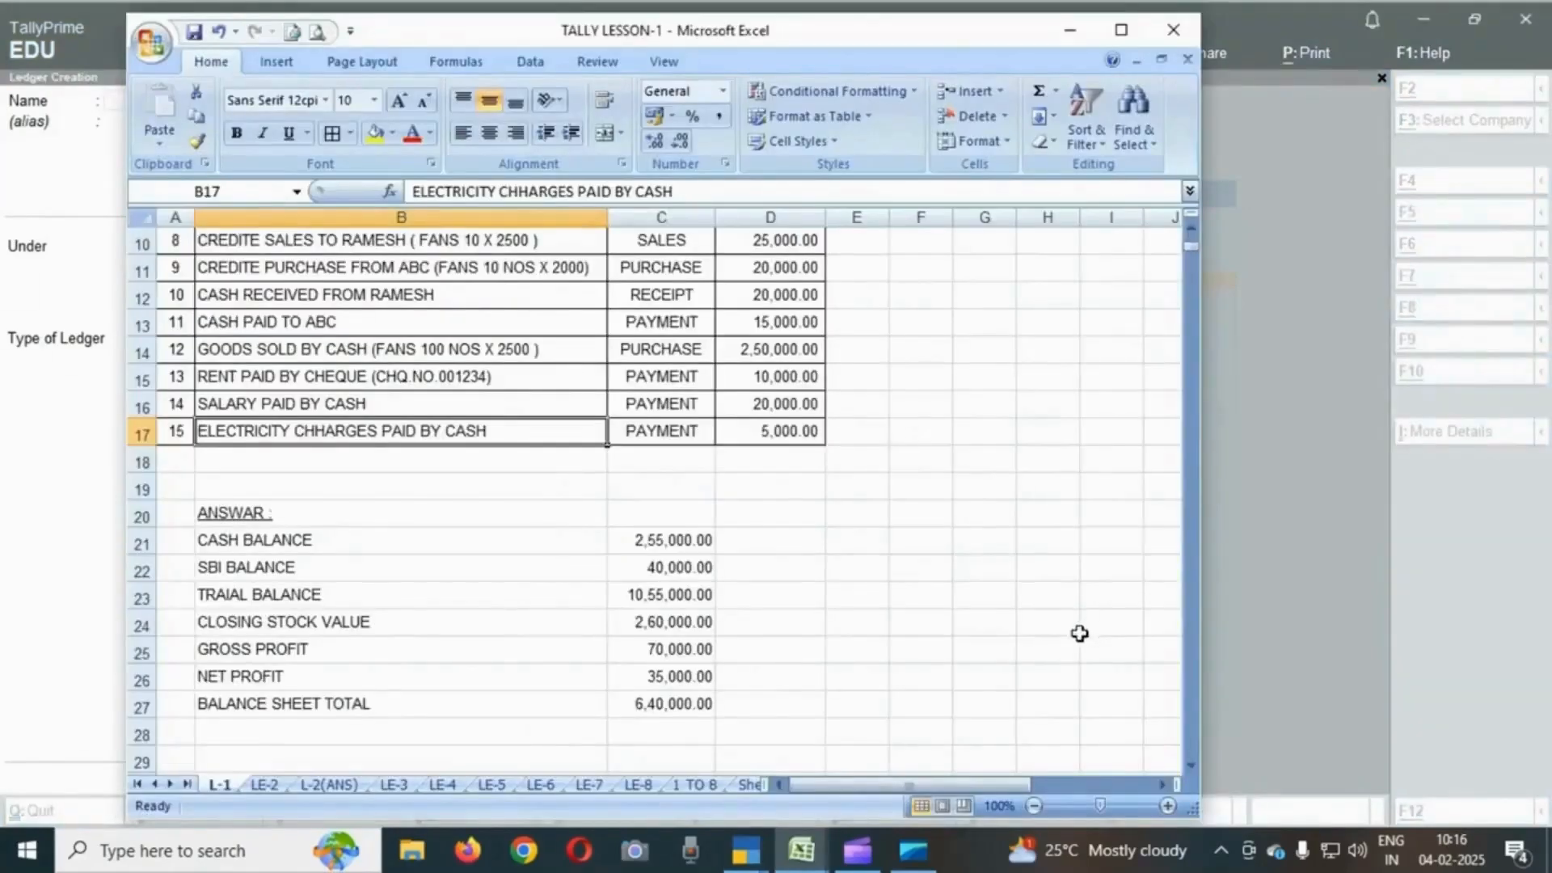
scroll(994, 478, "up", 3)
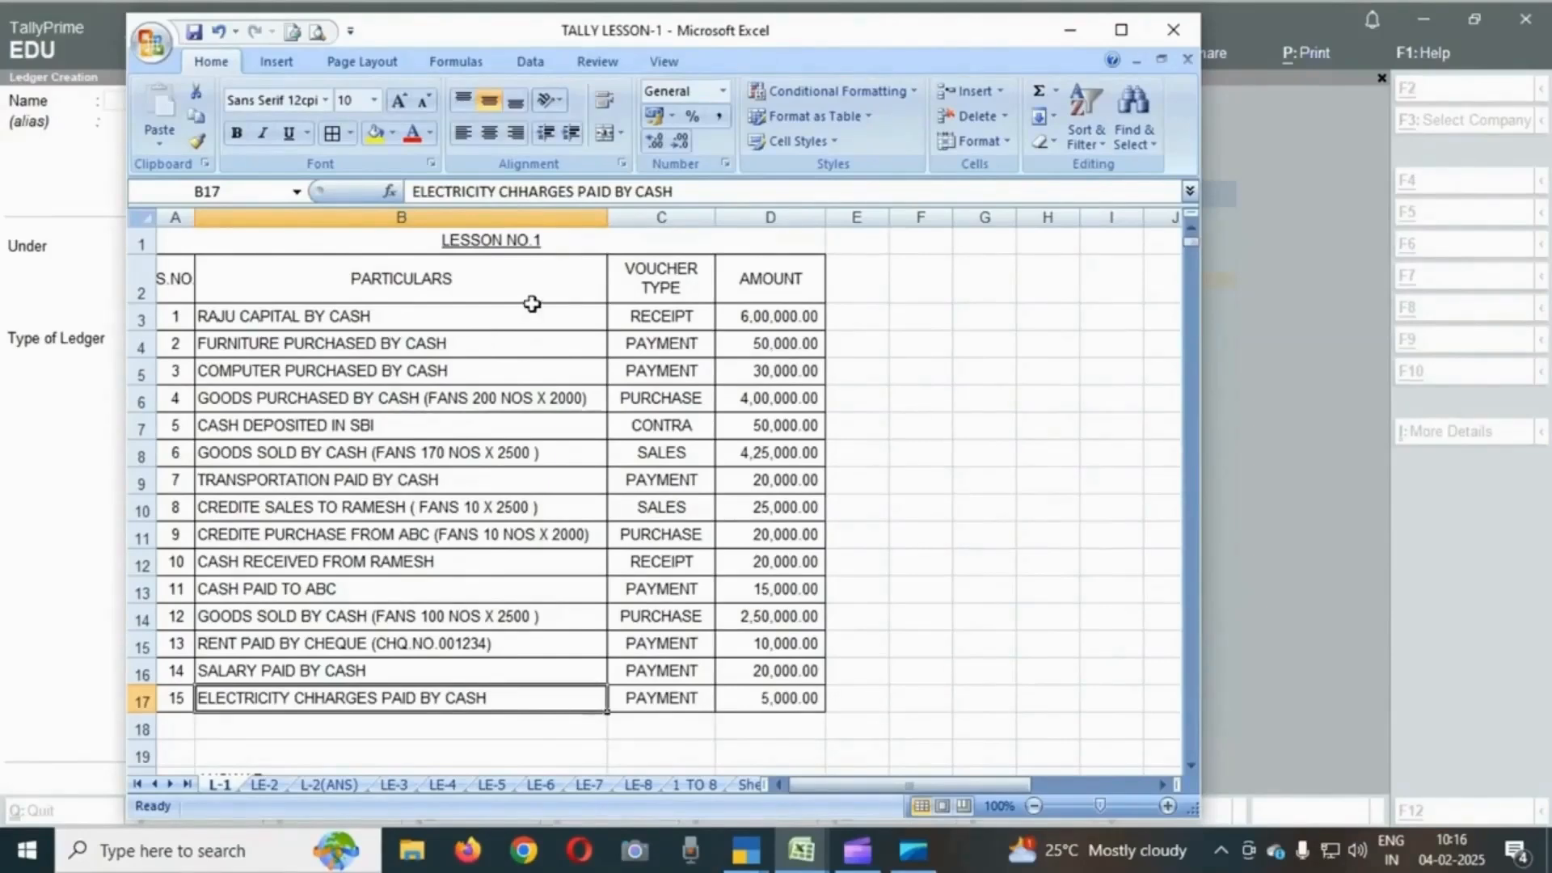
key("alt+Tab")
left_click(588, 340)
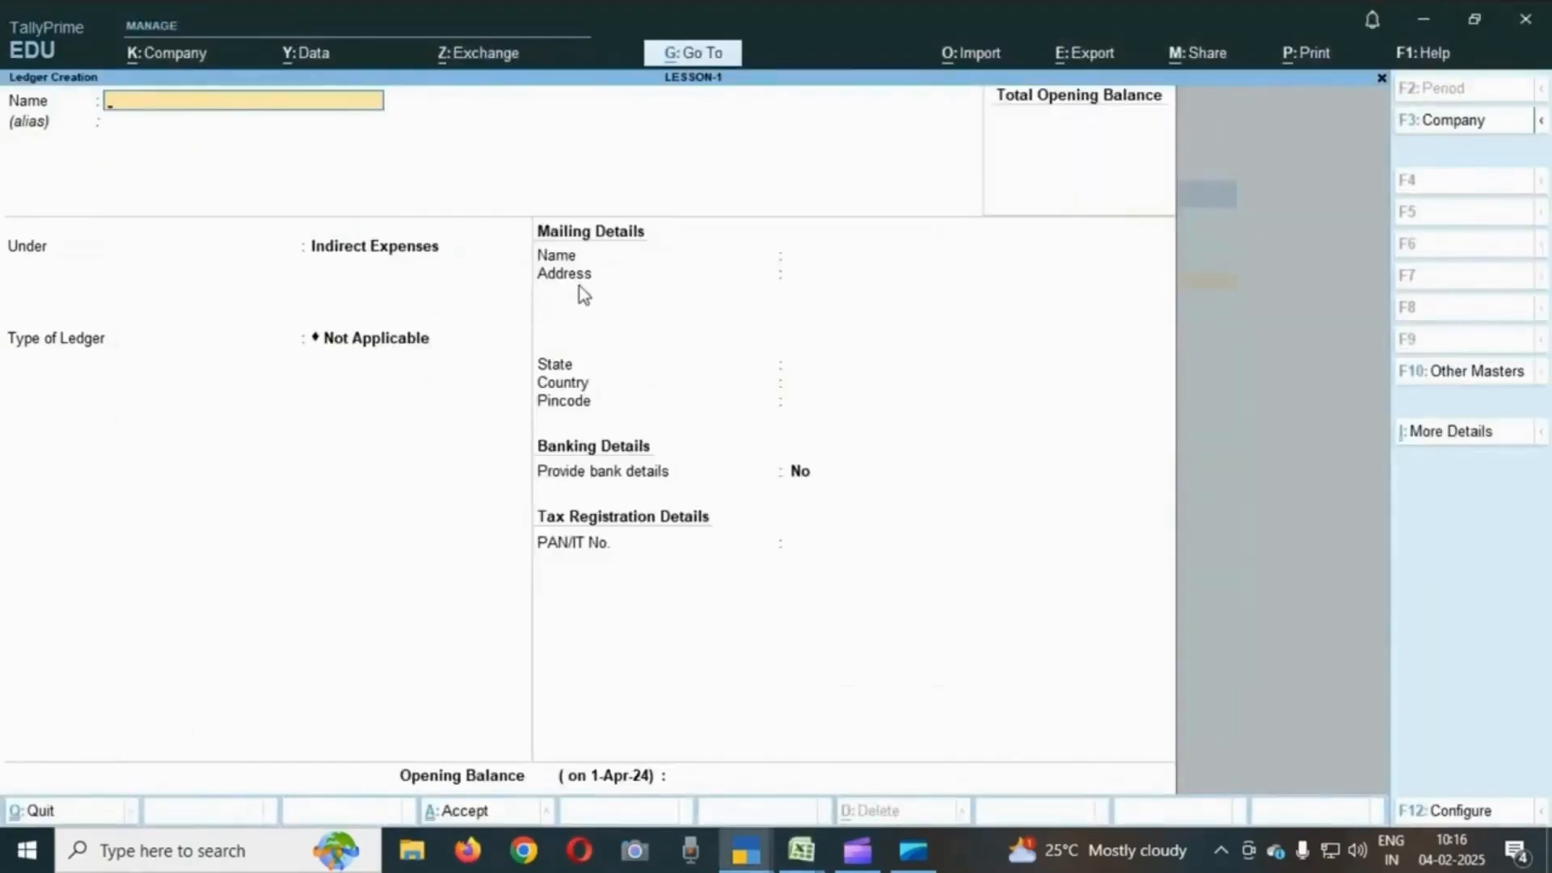
- Quit ledger creation and open voucher entry from the Gateway of Tally
key("Escape")
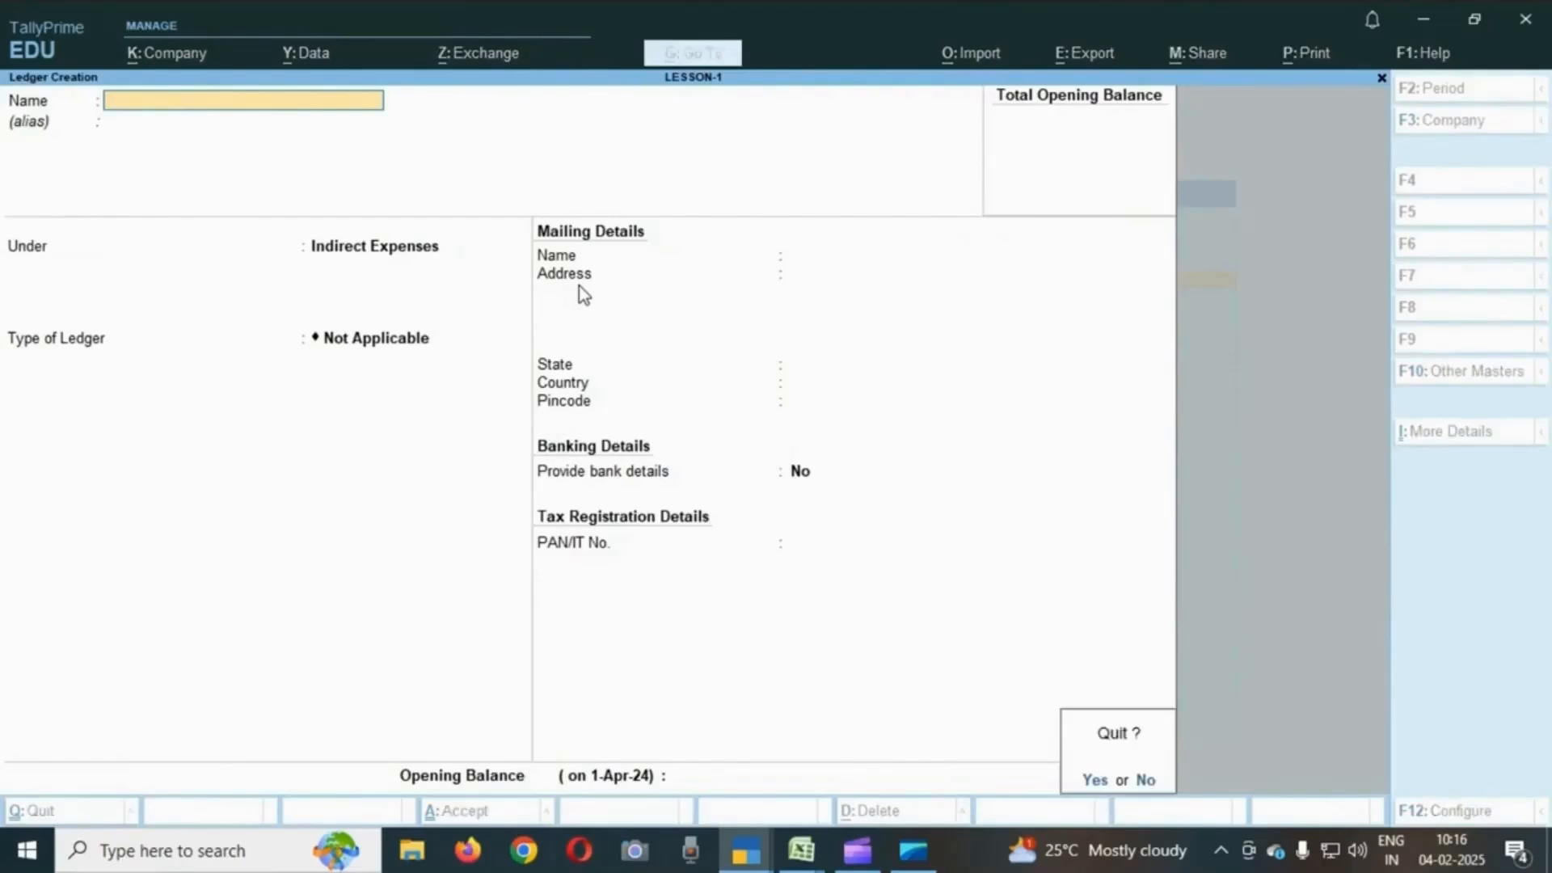
key("Return")
key("Escape")
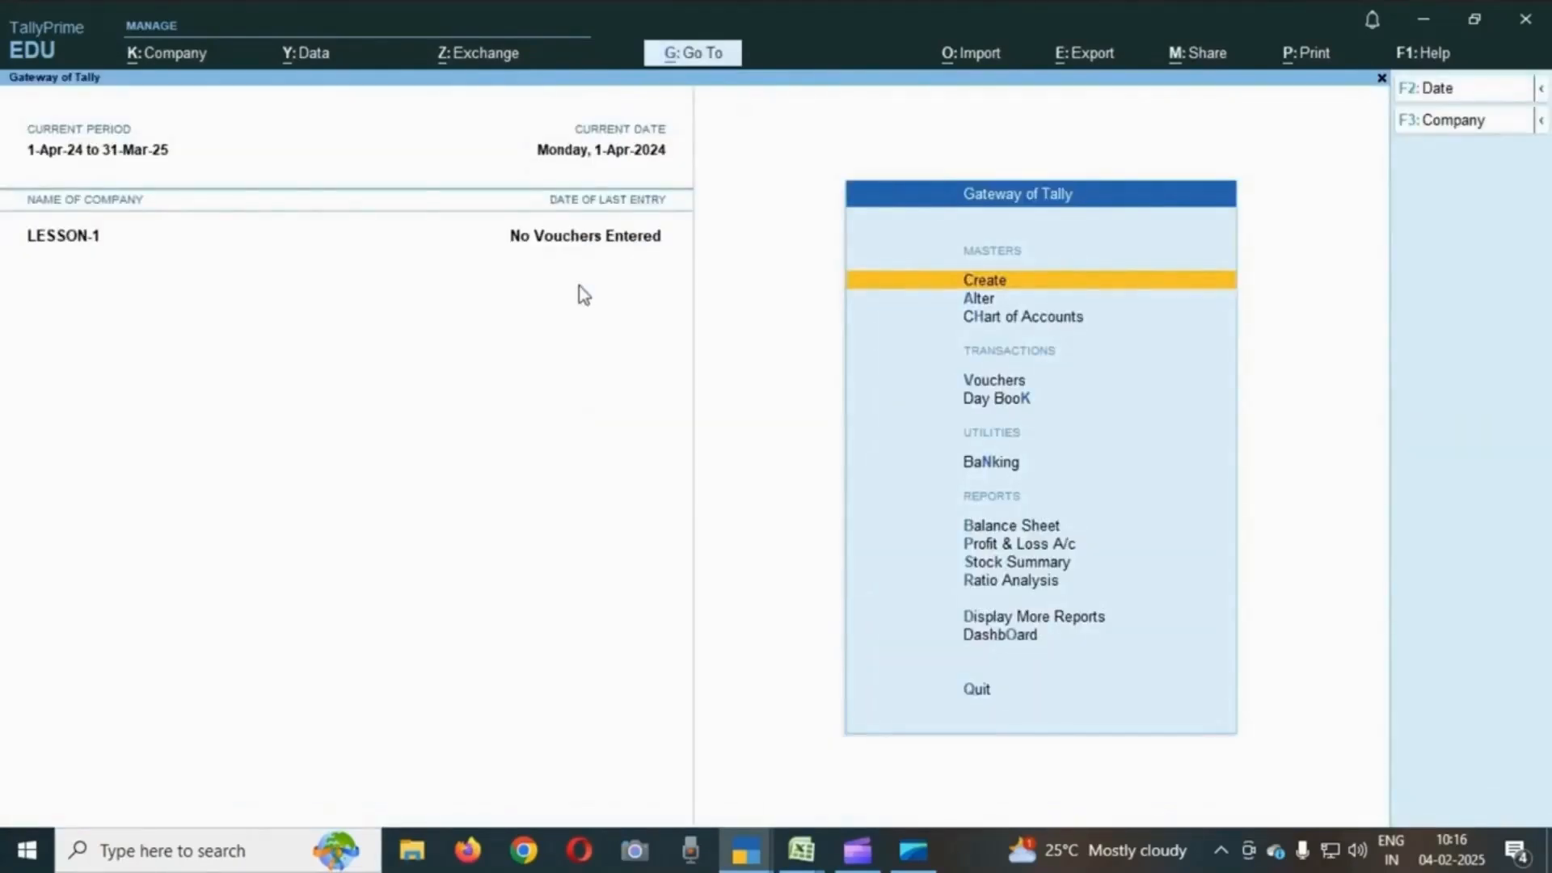
key("Down")
key("Down")
key("Down")
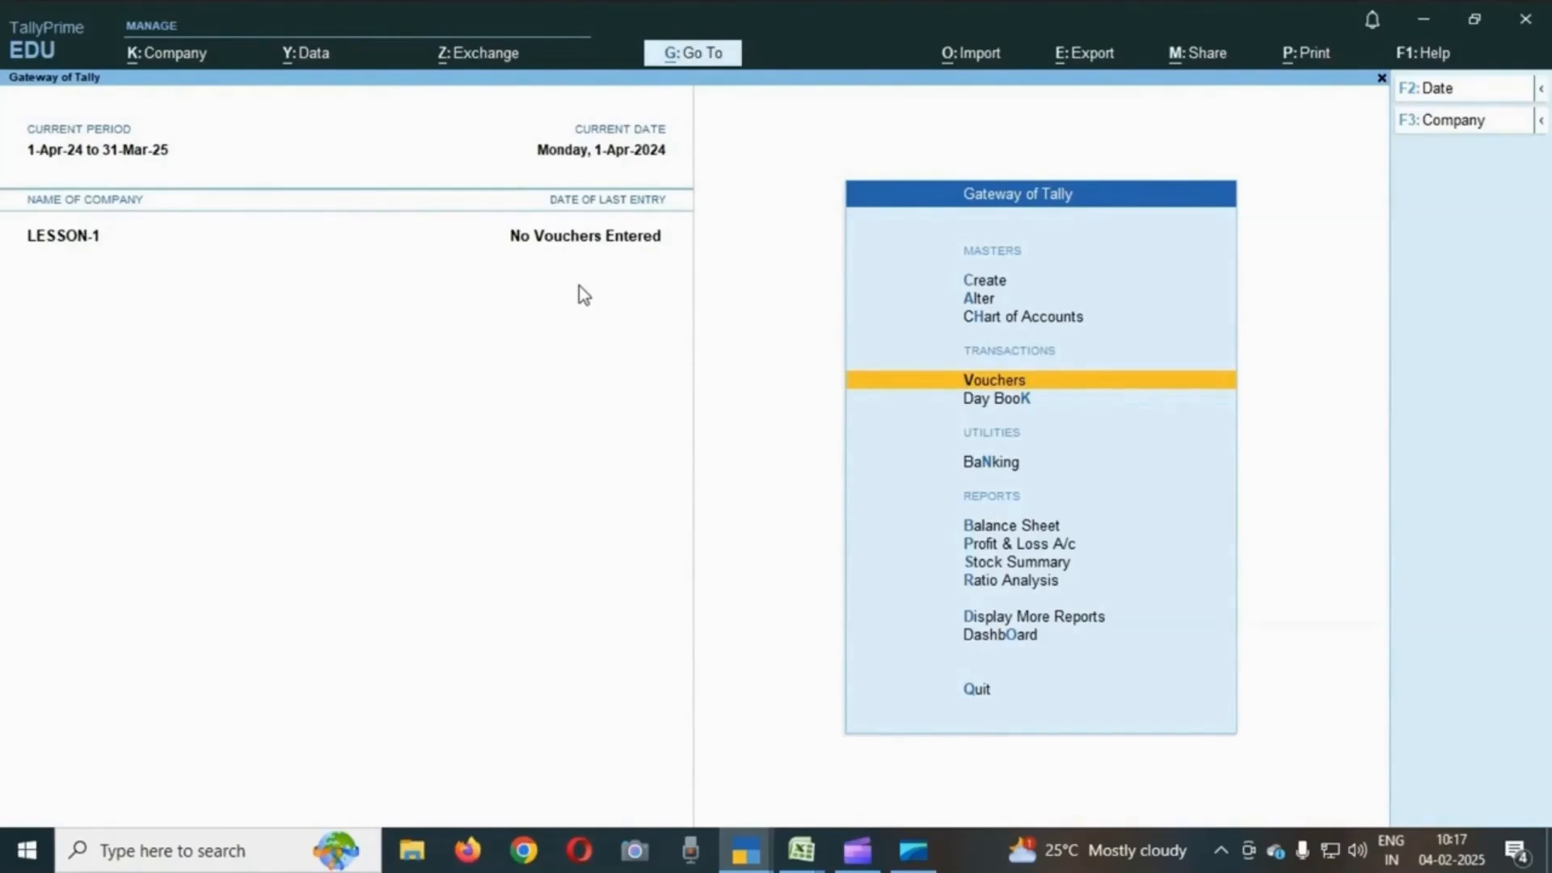
key("Return")
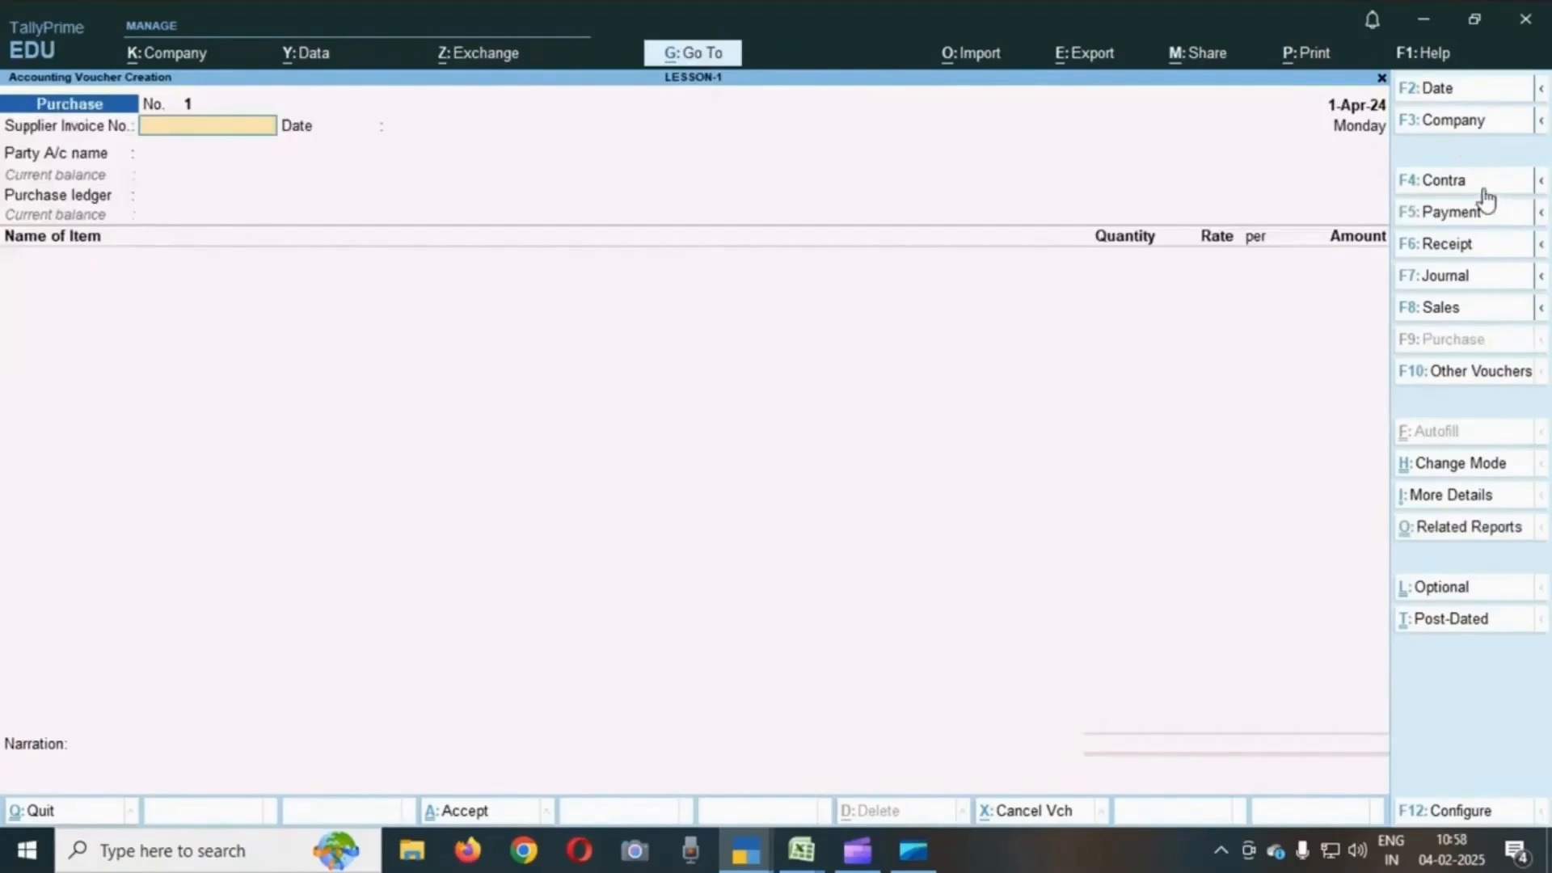
- Set the voucher date to 1-Apr-24
left_click(1457, 95)
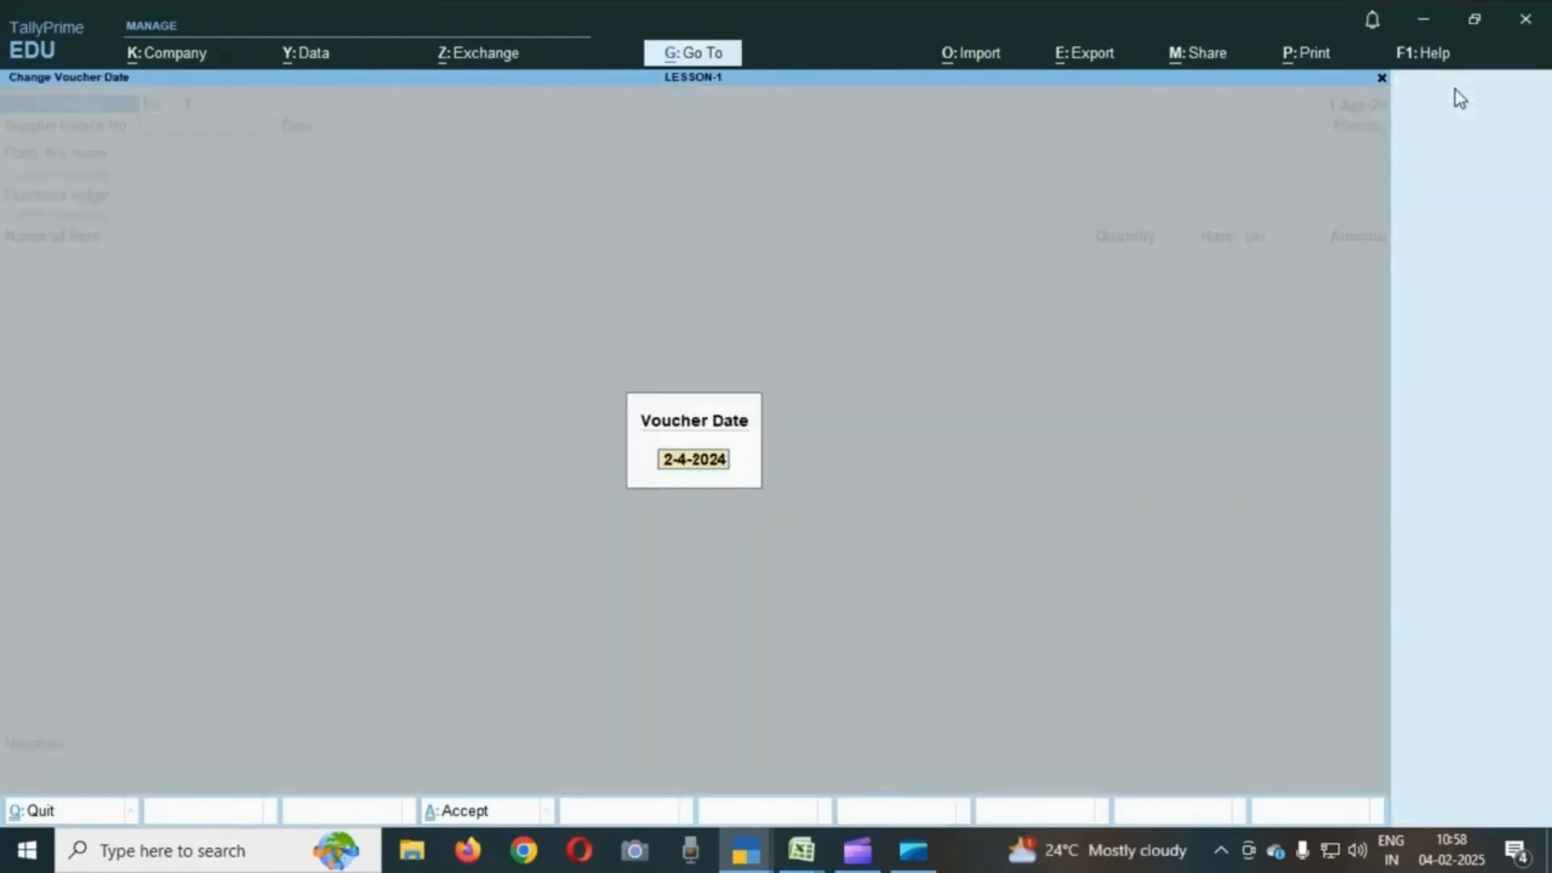
type("1-4")
key("Return")
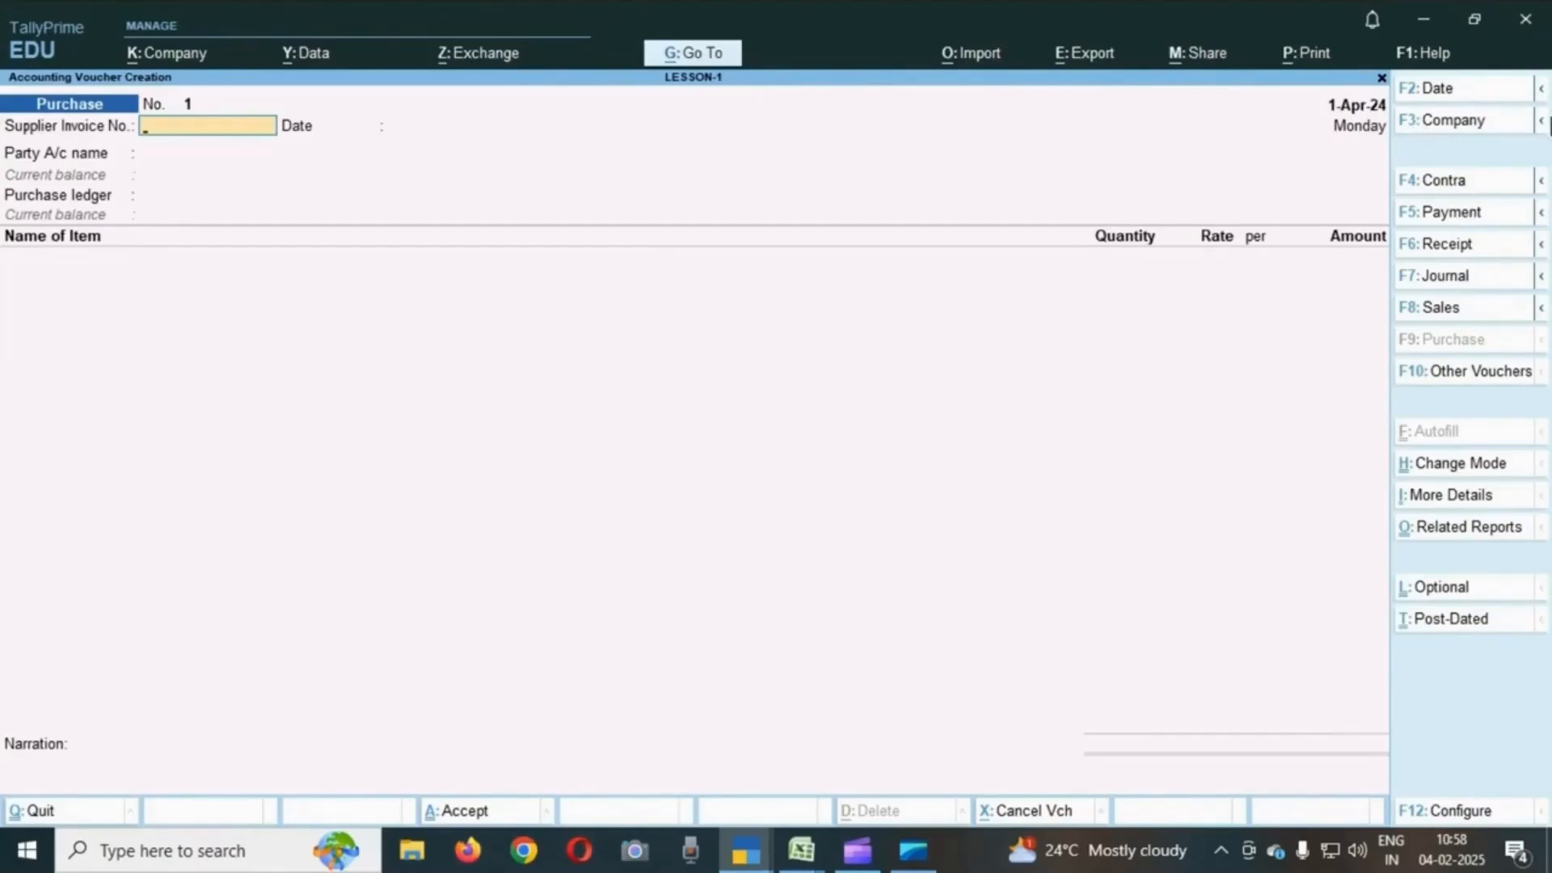
- Switch through the Contra, Payment, Receipt, Journal, Sales and Purchase voucher types to compare their entry screens
left_click(1453, 181)
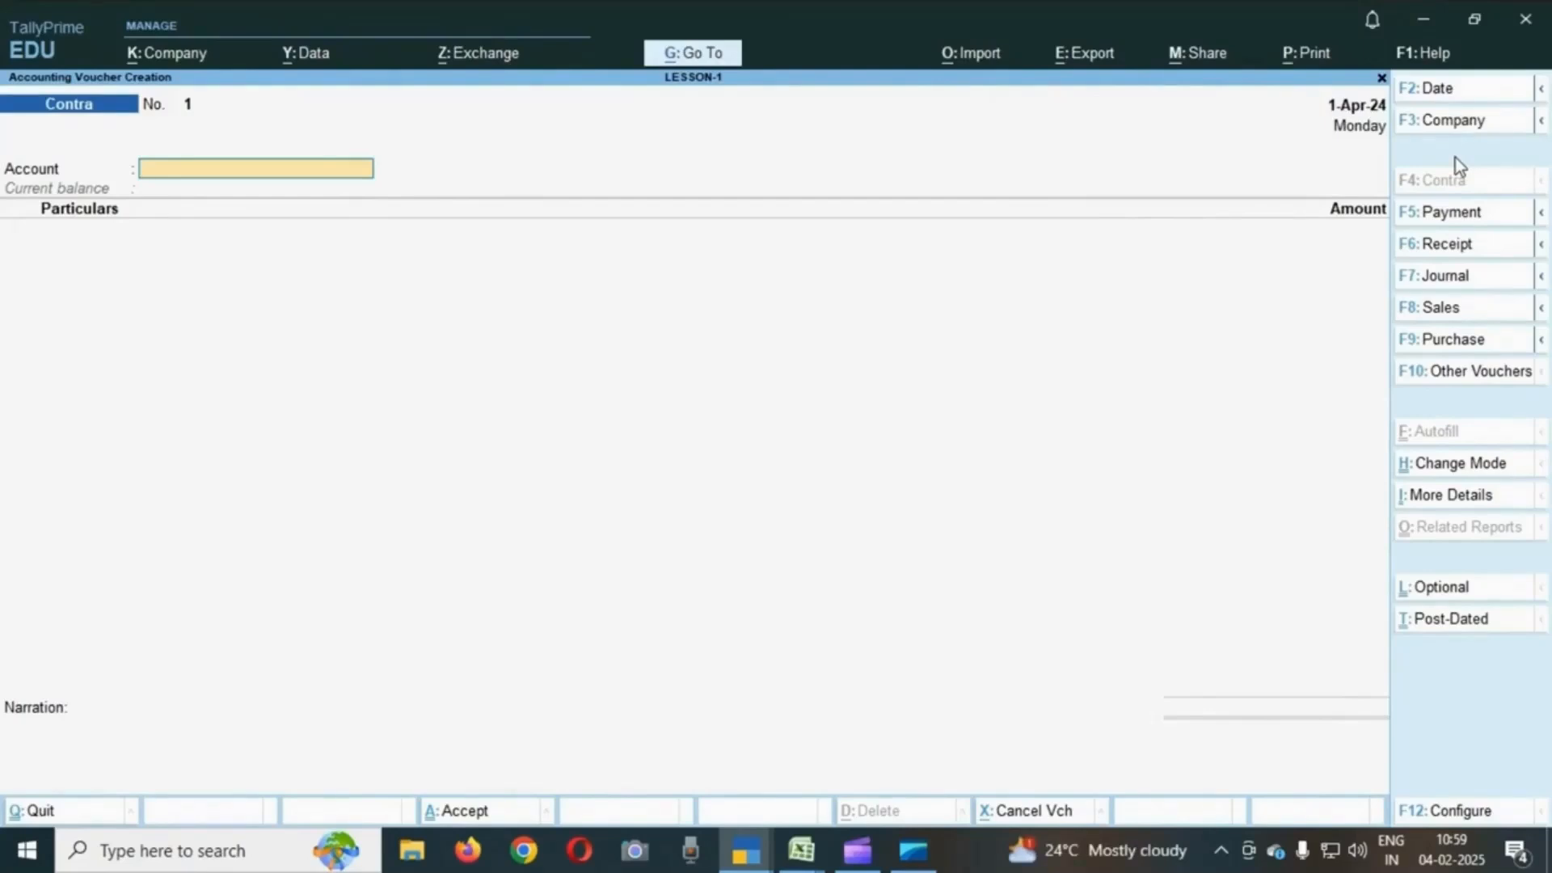
left_click(1458, 217)
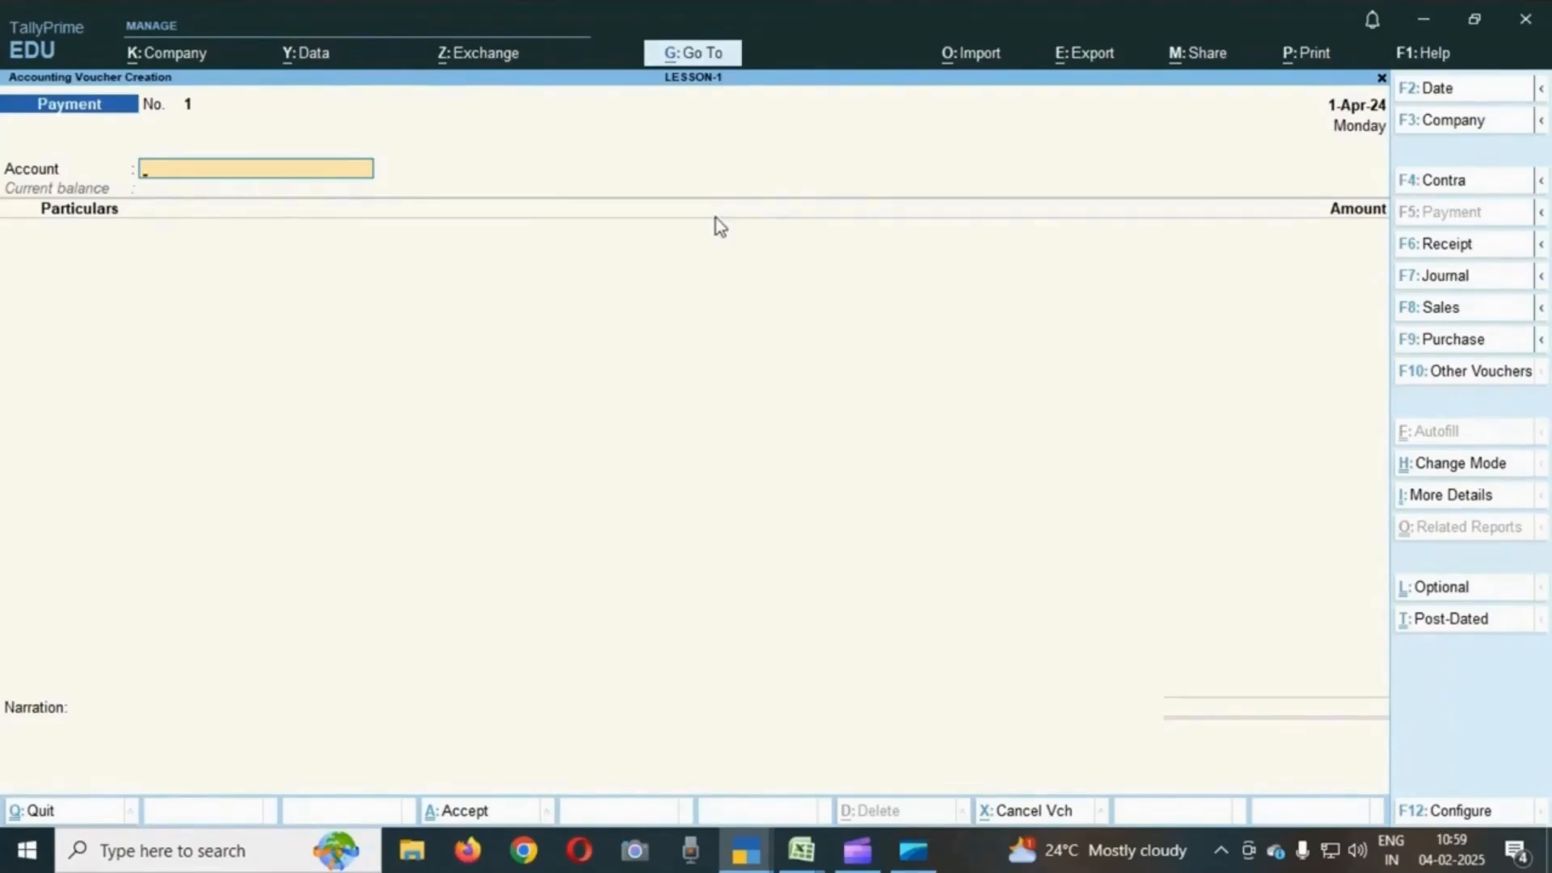
left_click(1452, 252)
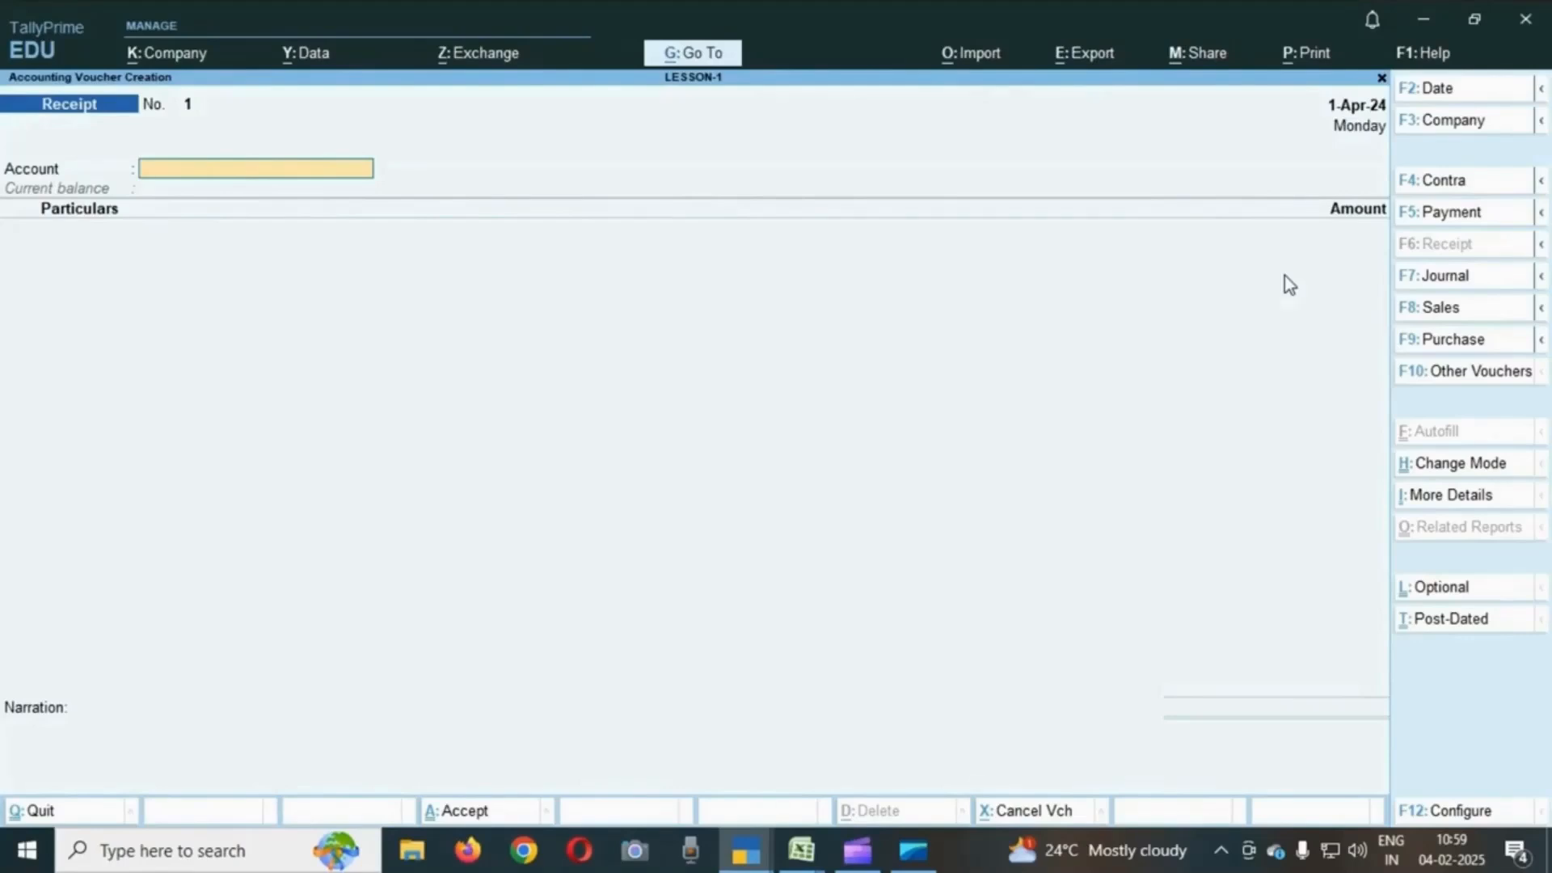
left_click(1446, 278)
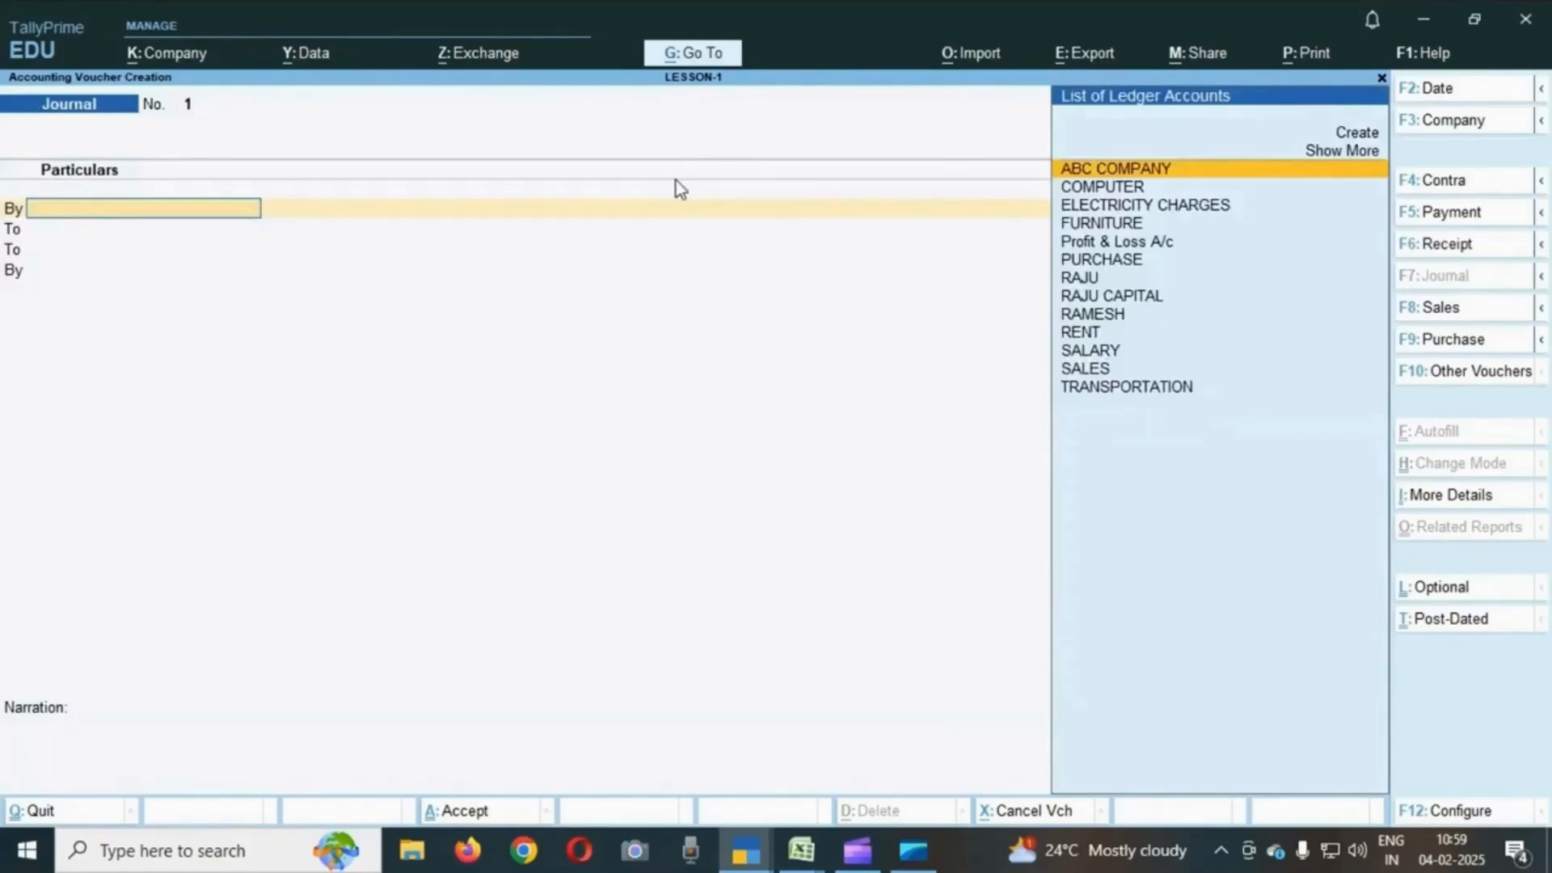
left_click(1455, 314)
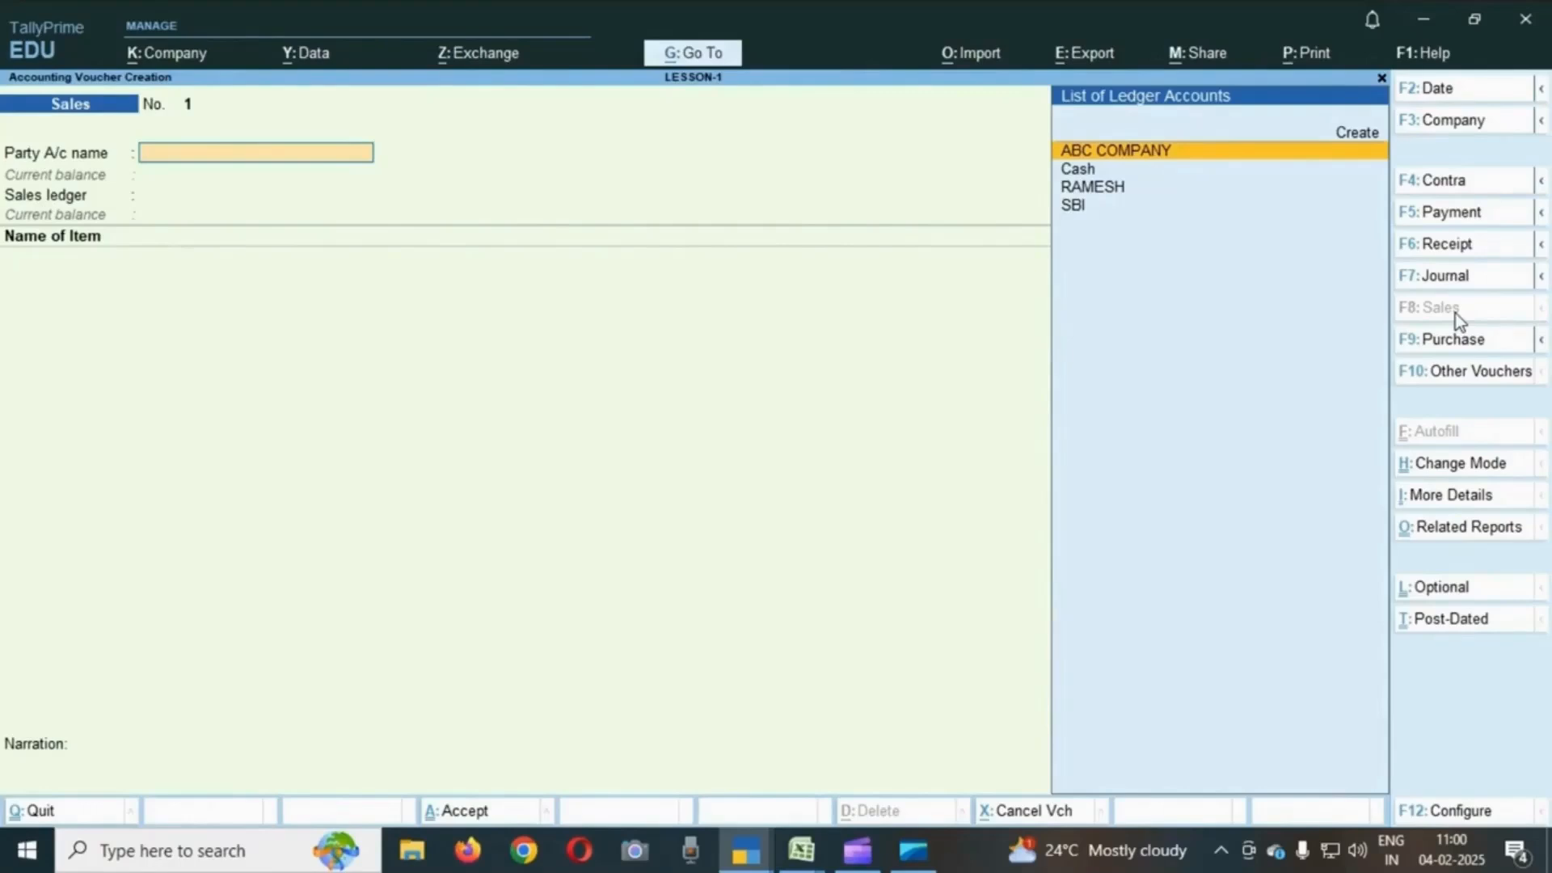
left_click(1451, 340)
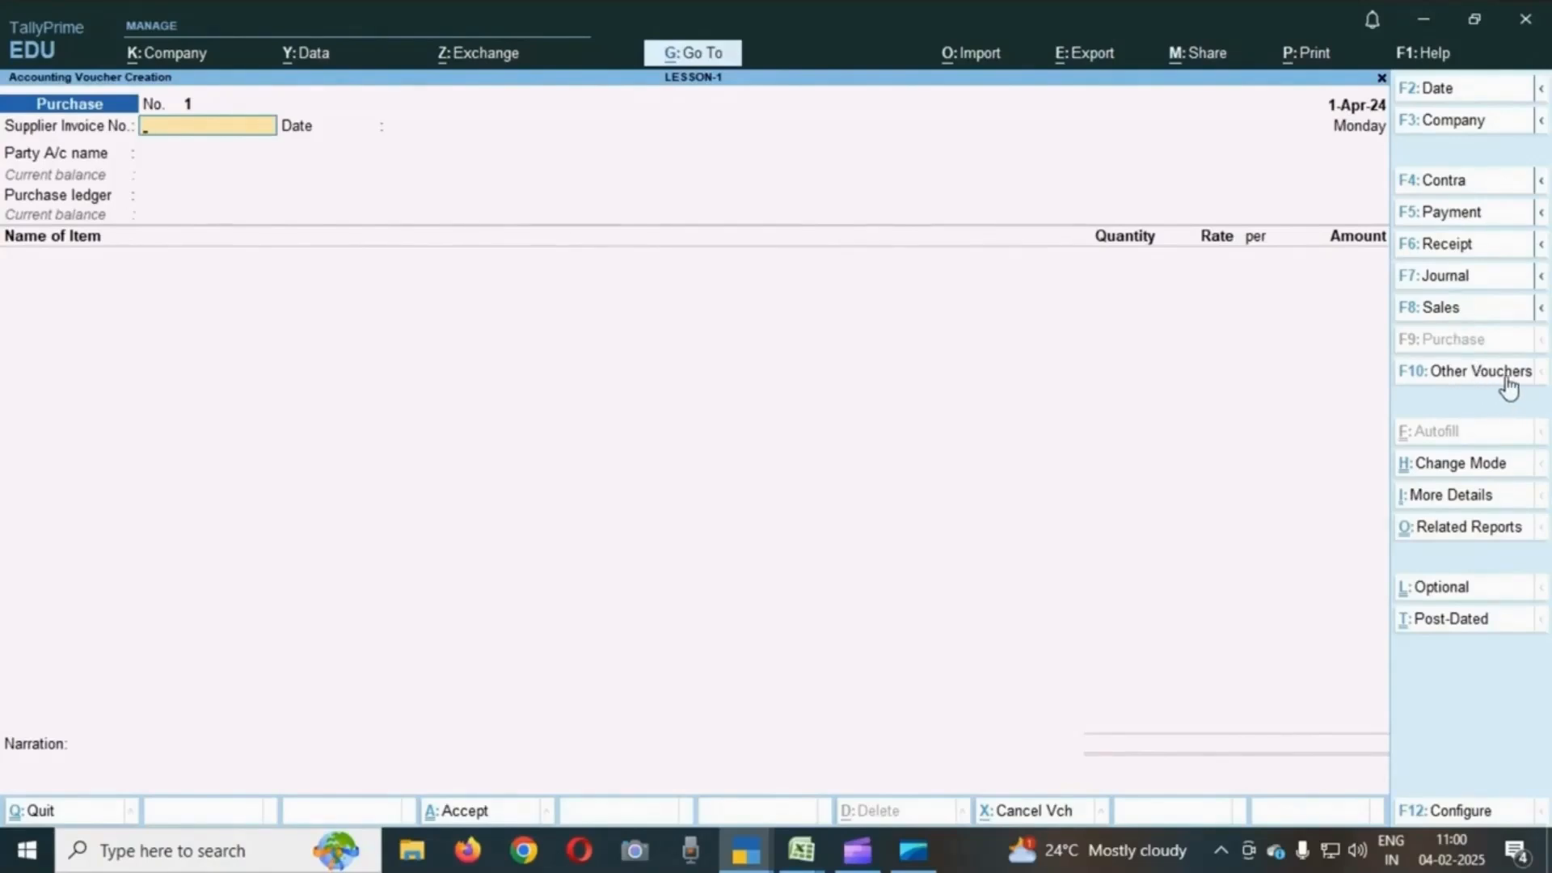
left_click(1508, 387)
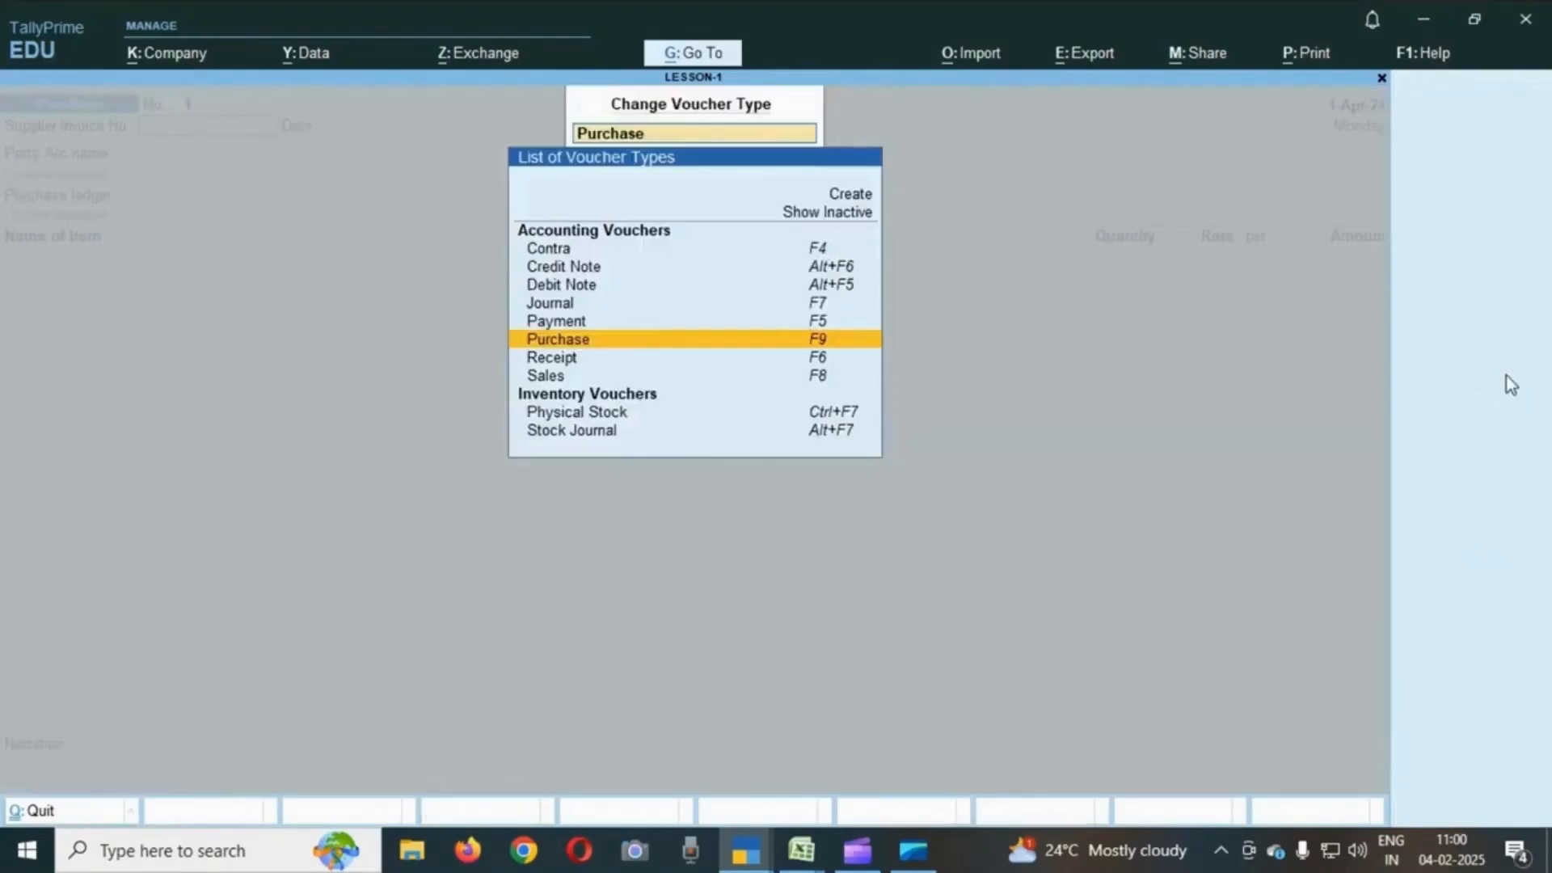
key("Up")
key("Down")
key("Down")
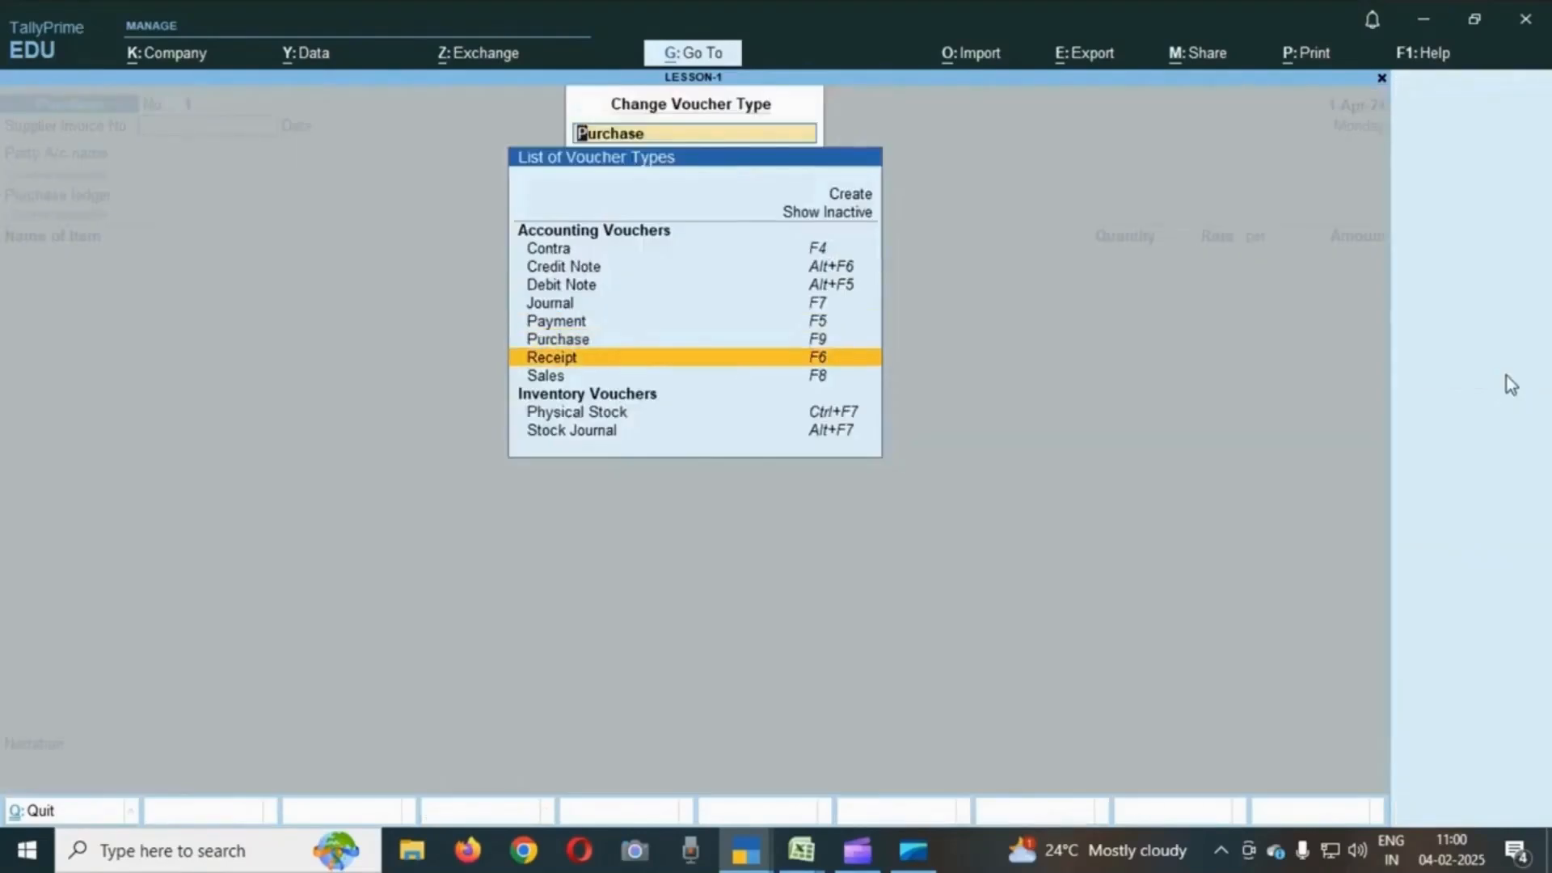
key("Escape")
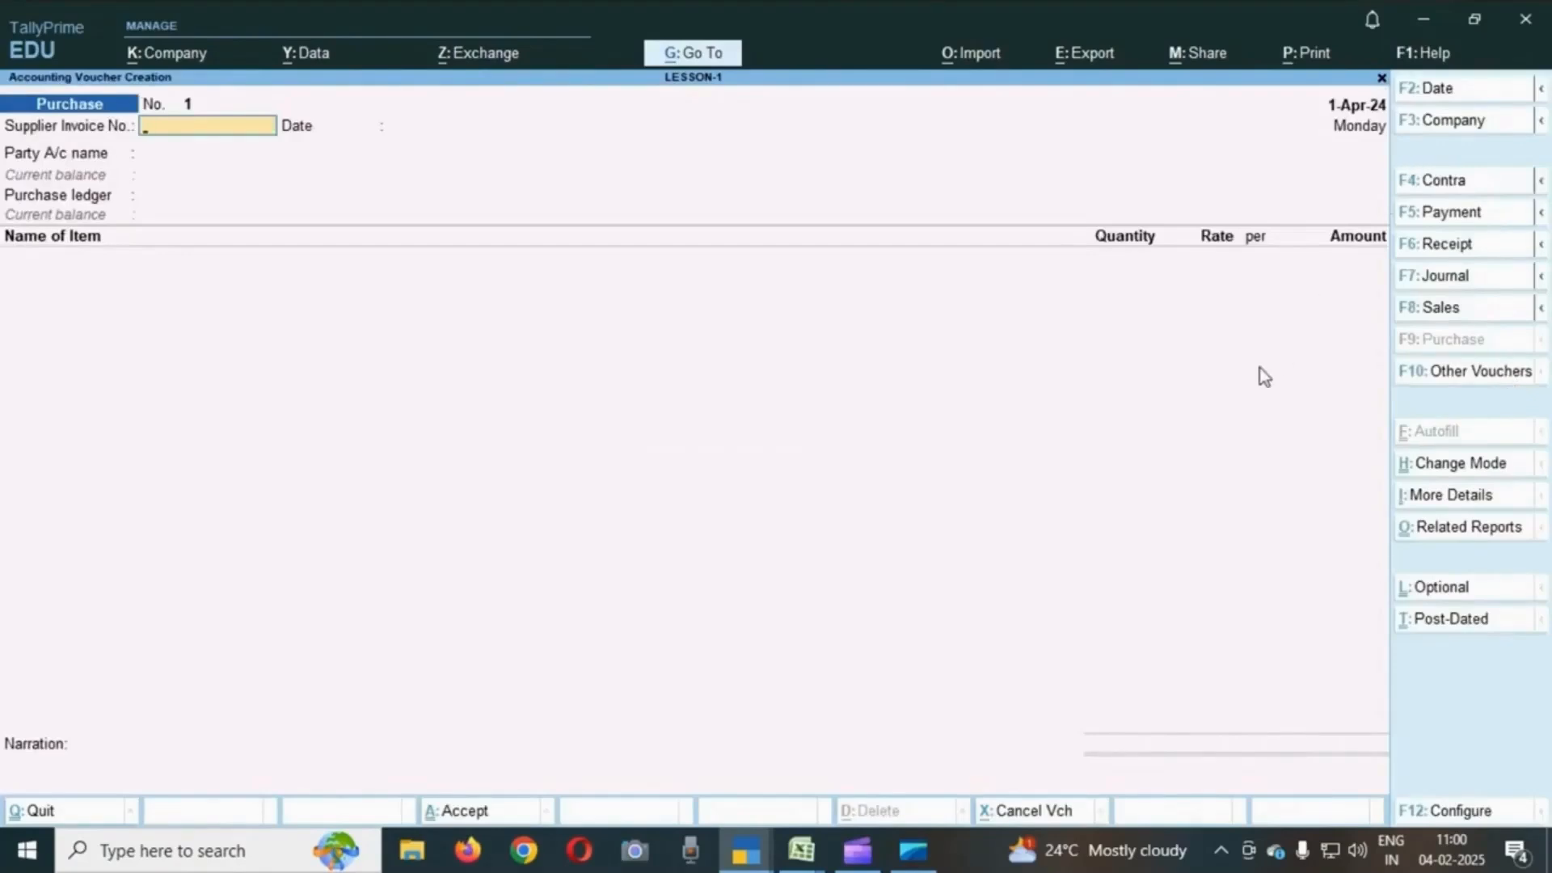
- Switch to the exercise sheet to check the first transaction's voucher type, then return to voucher entry
key("alt+Tab")
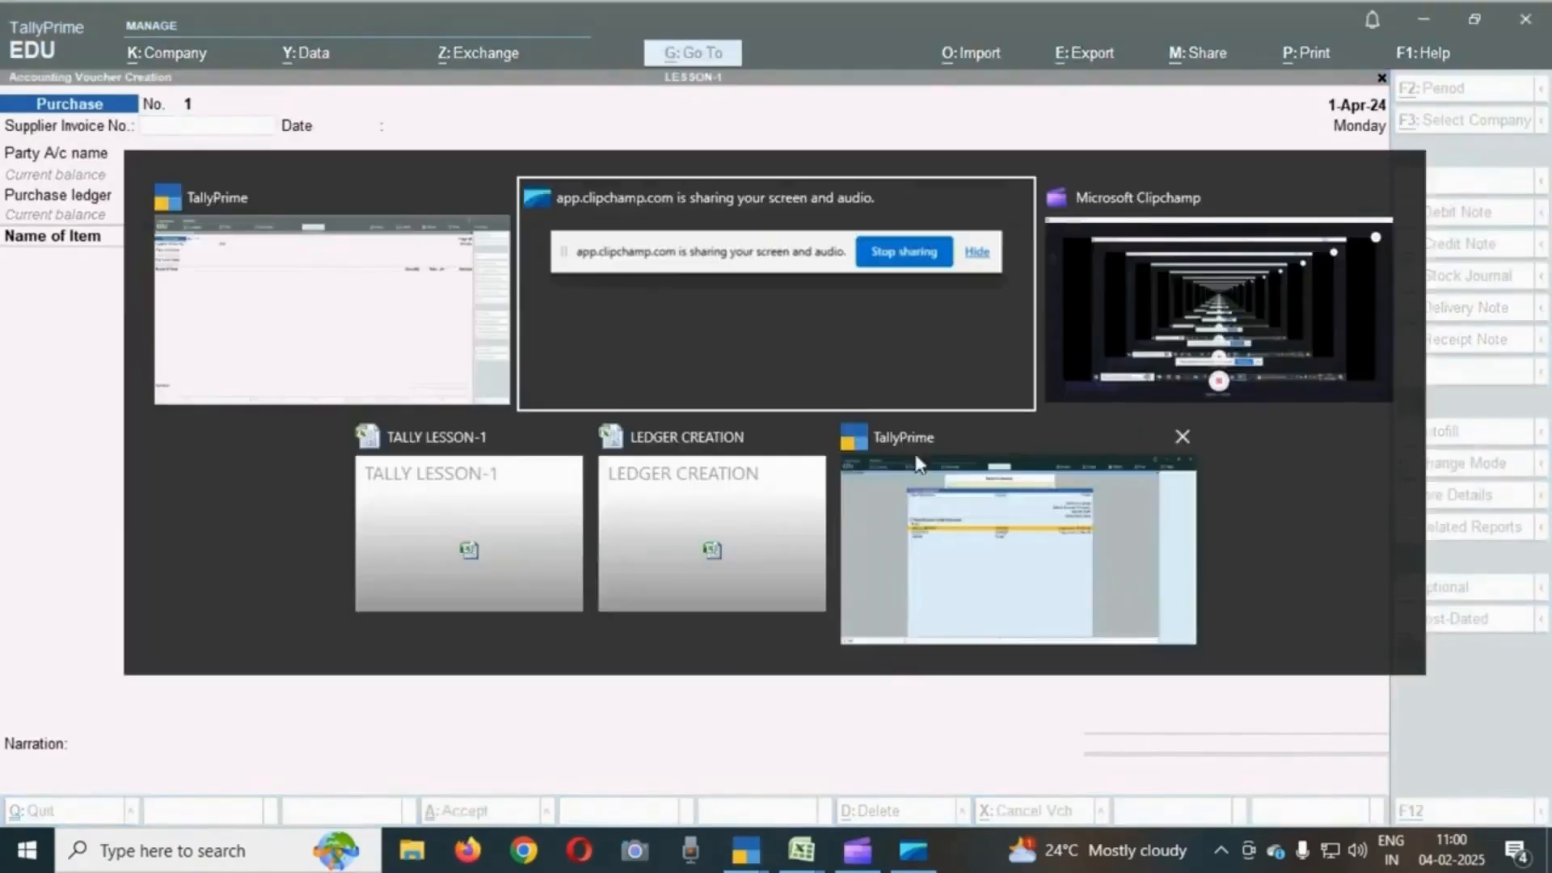
key("Tab")
key("Tab")
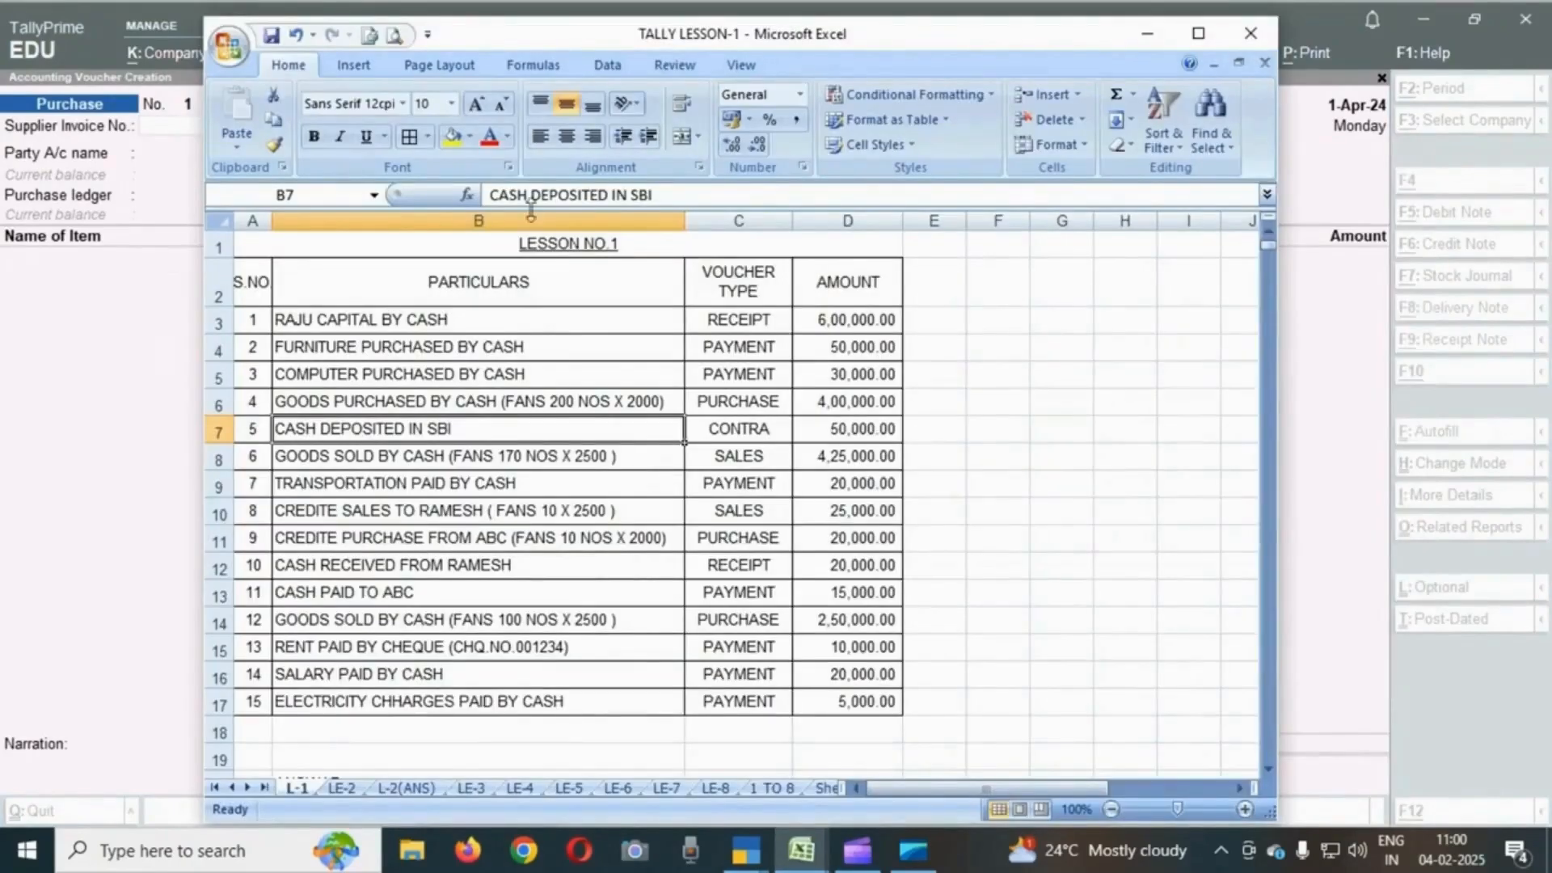
left_click(517, 327)
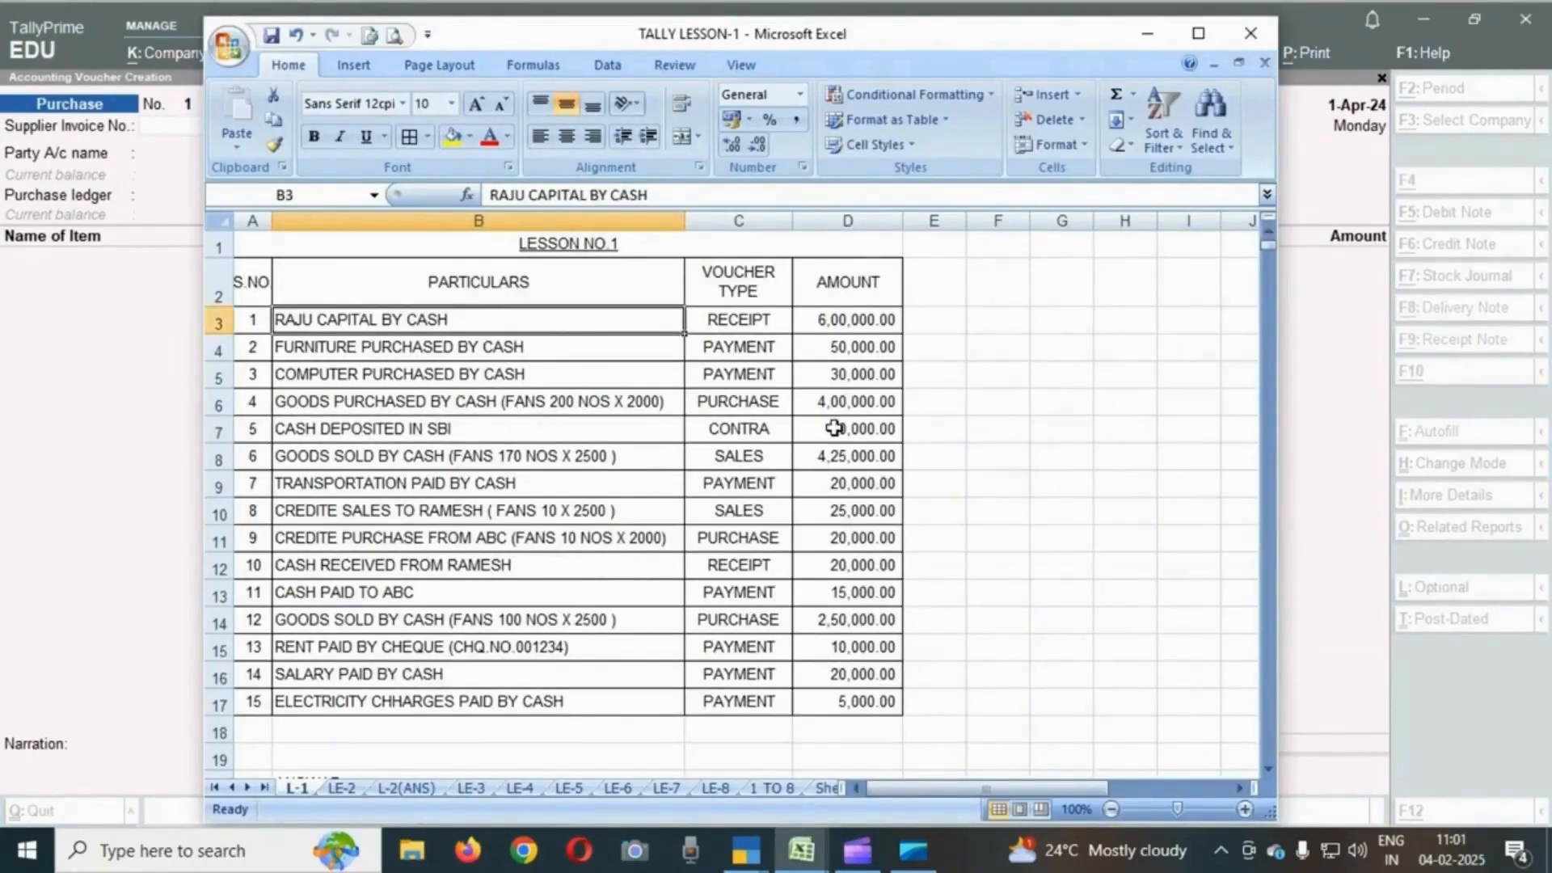
key("Right")
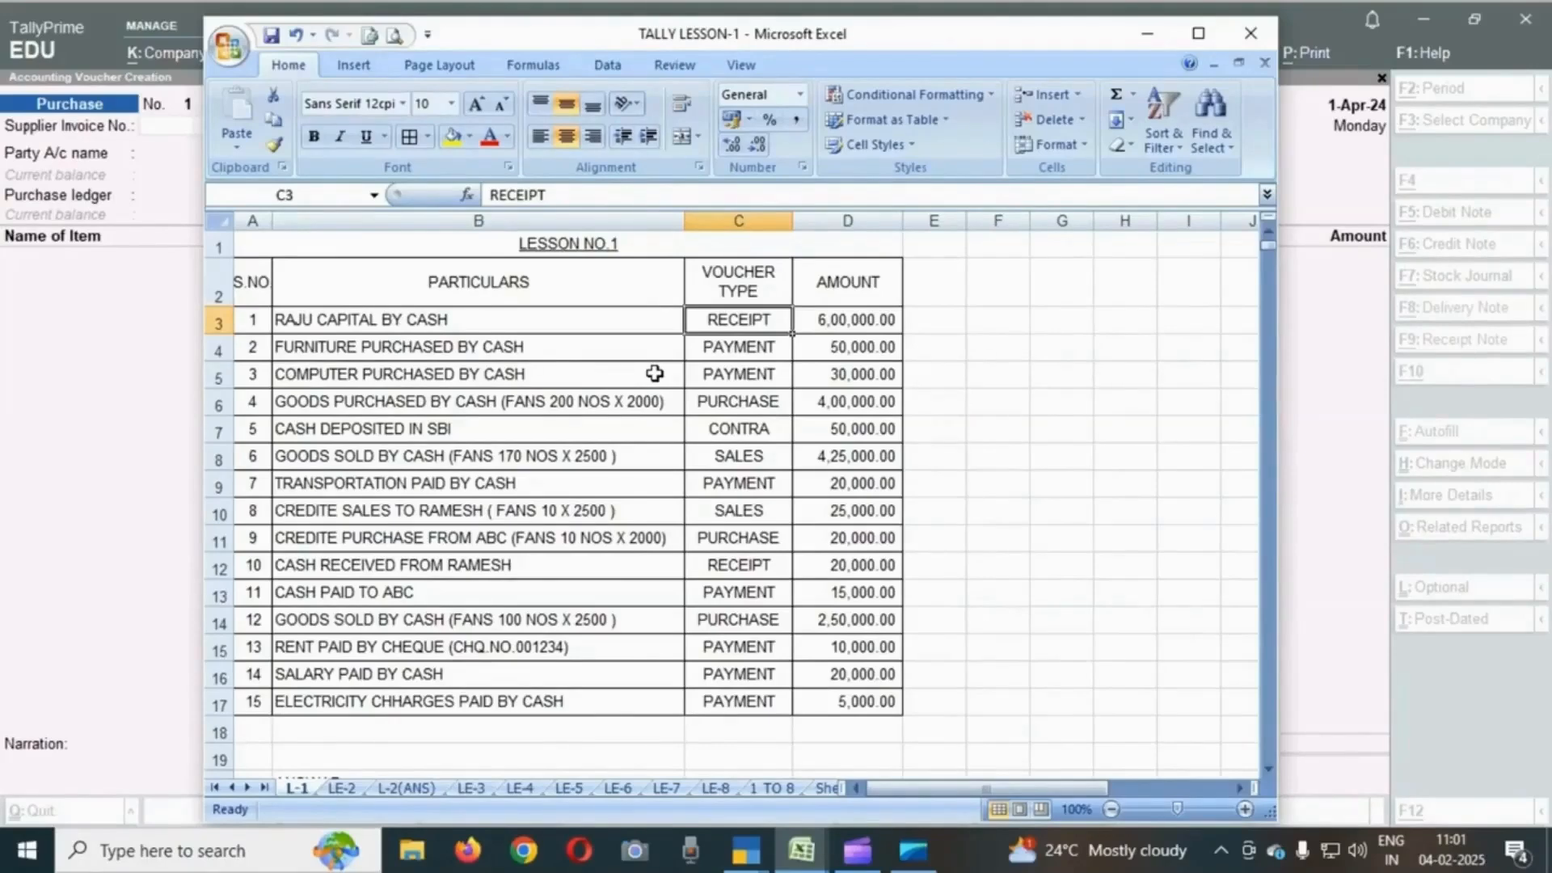
key("alt+Tab")
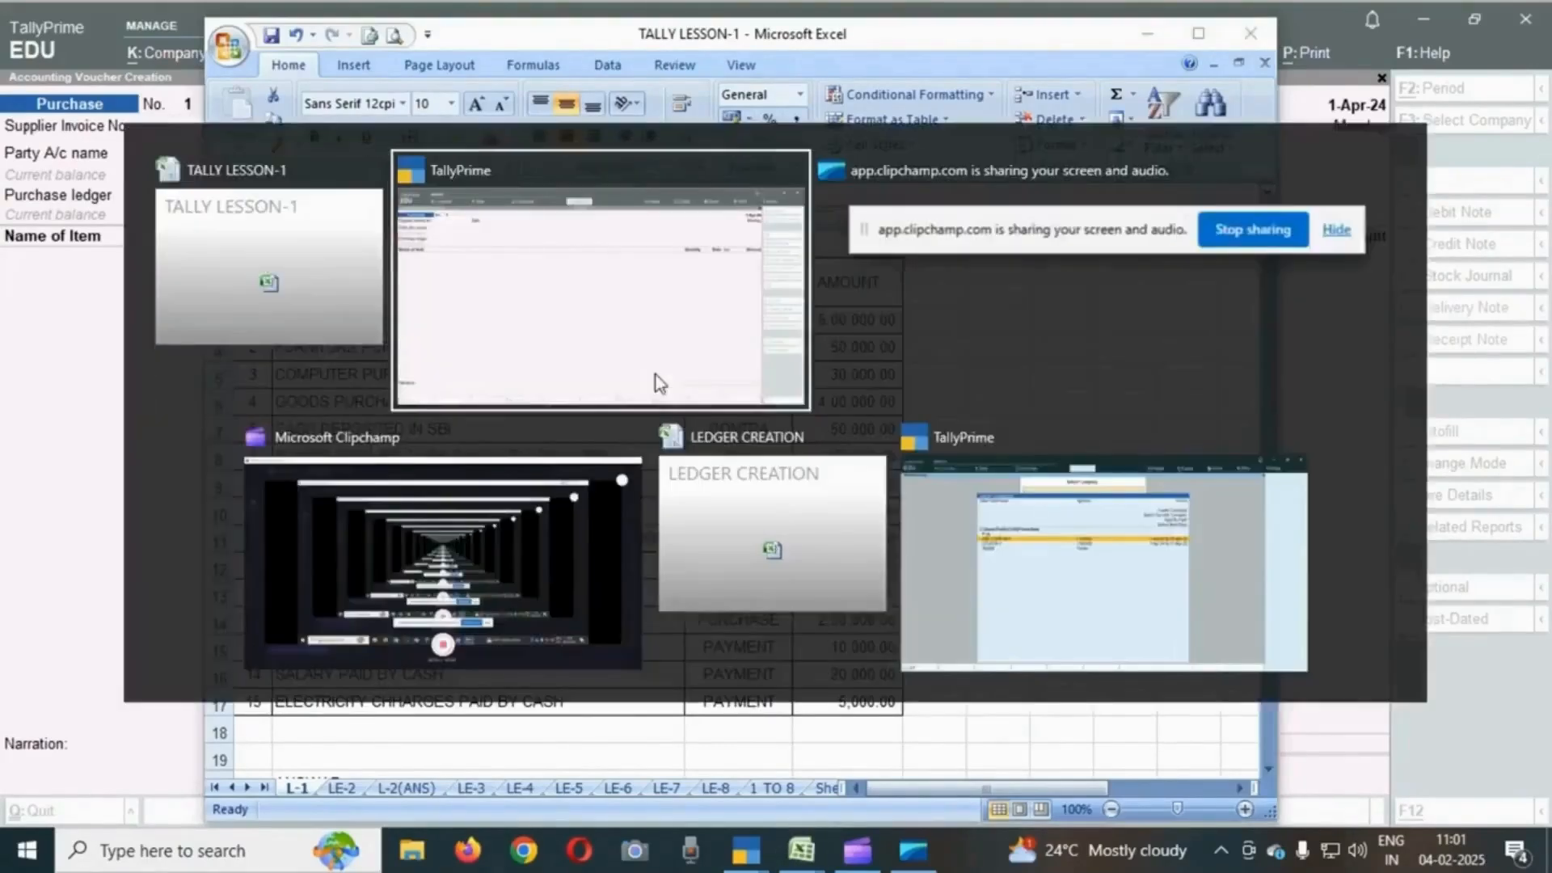
left_click(659, 383)
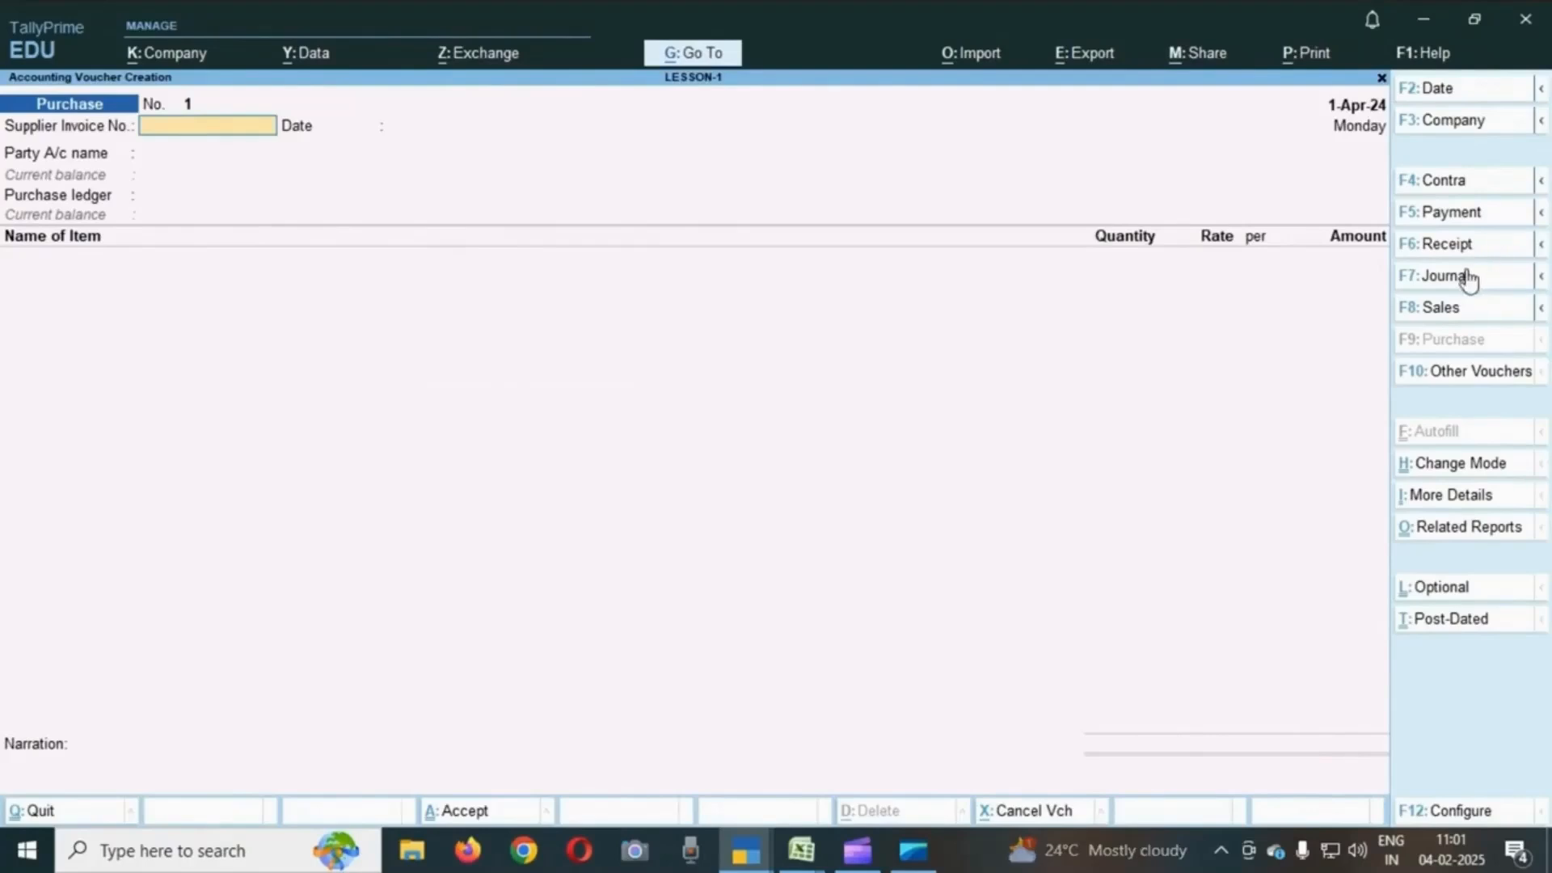
- Start a Receipt voucher with Cash as the account, crediting RAJU CAPITAL with 600000
left_click(1446, 244)
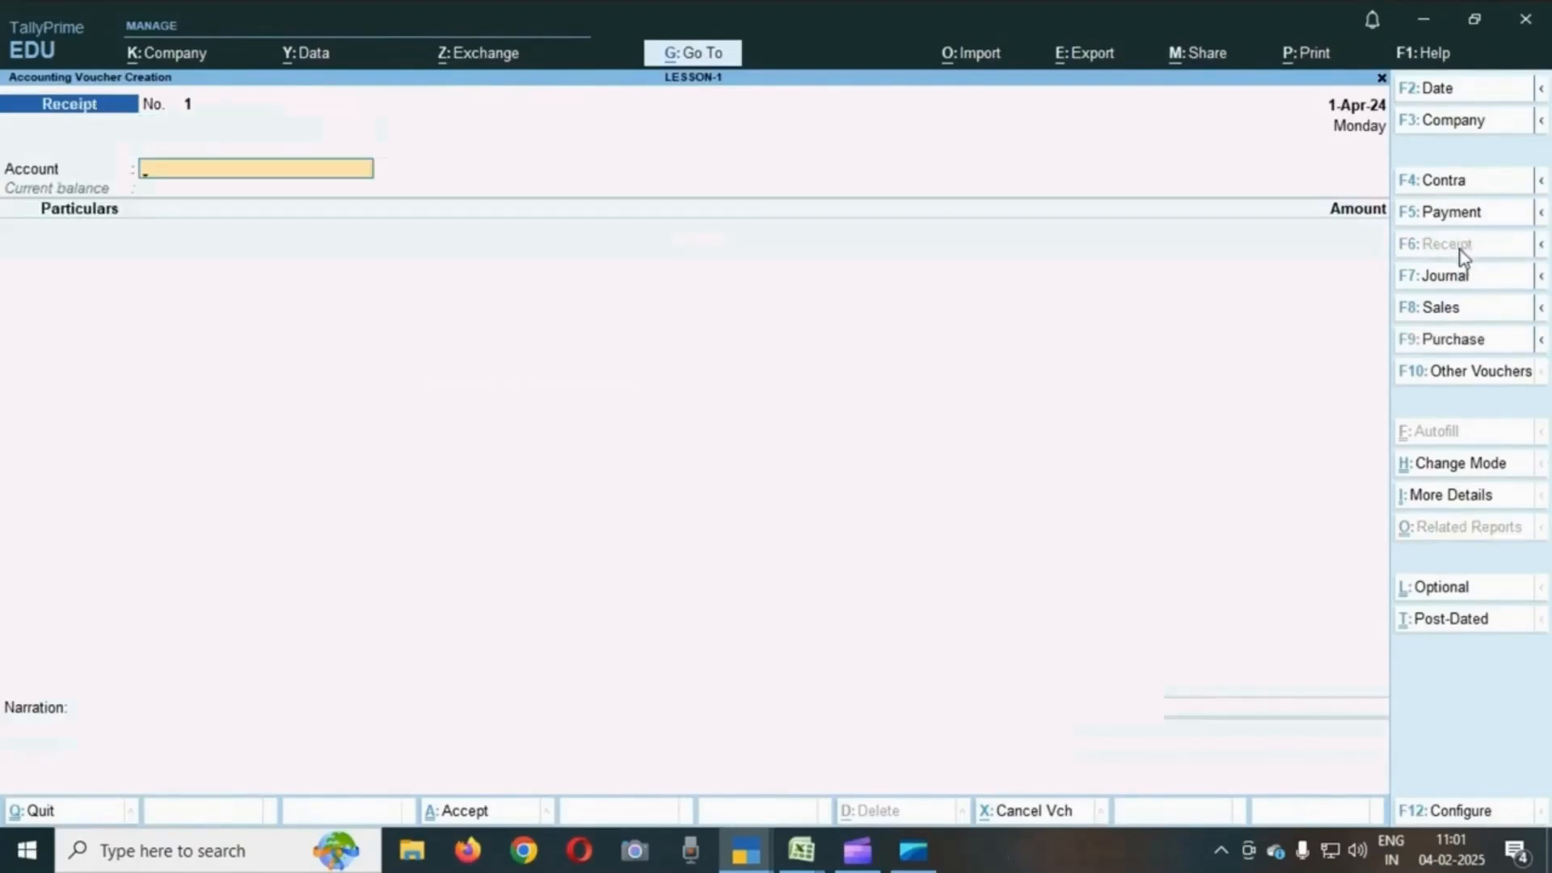
type("C")
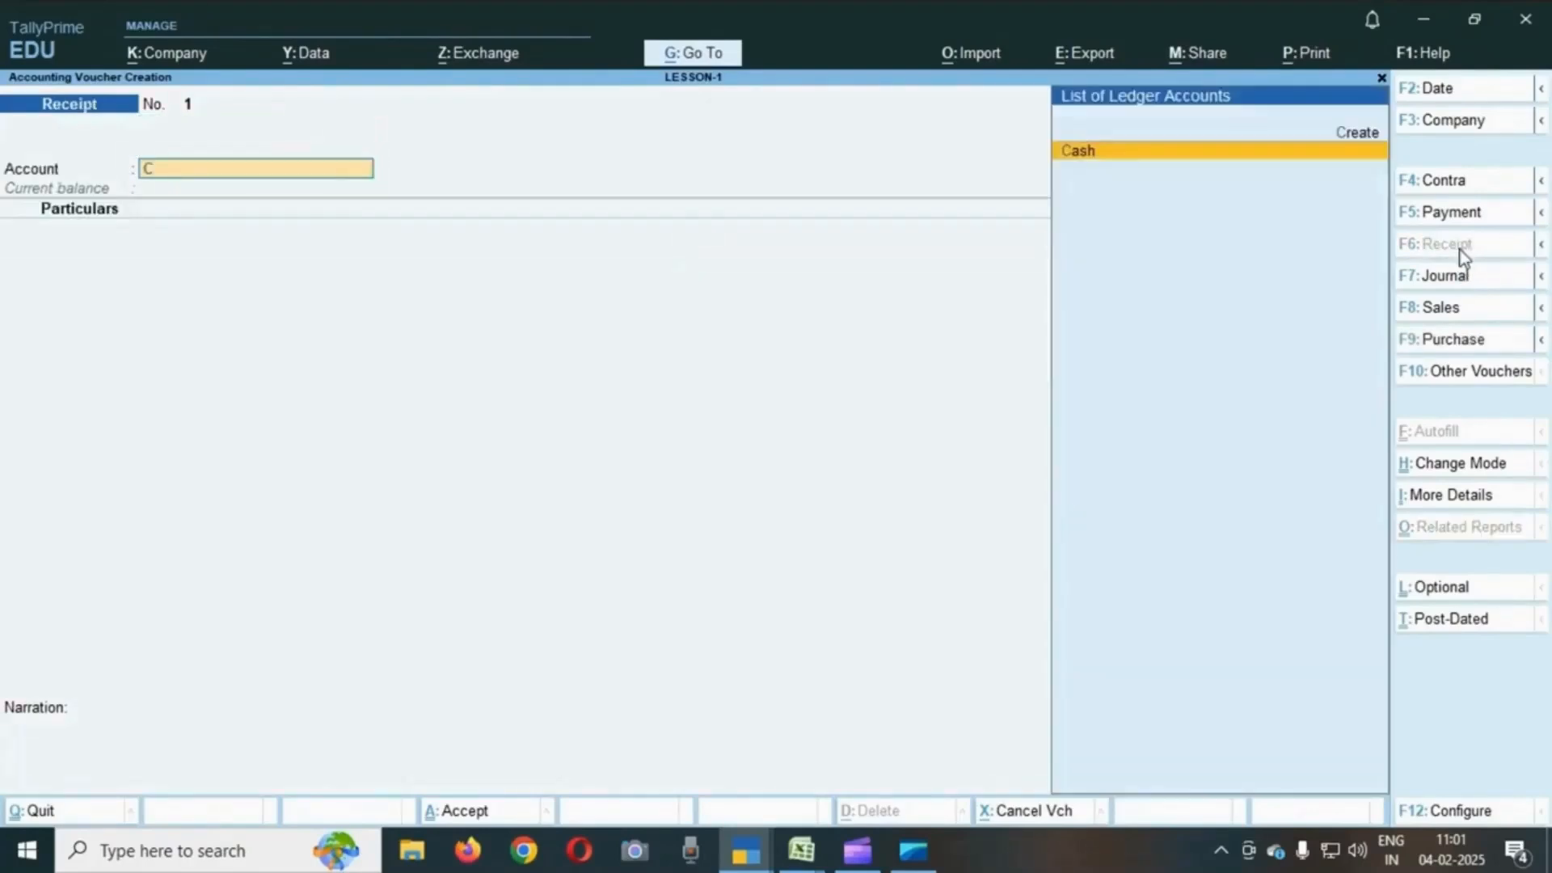
key("Return")
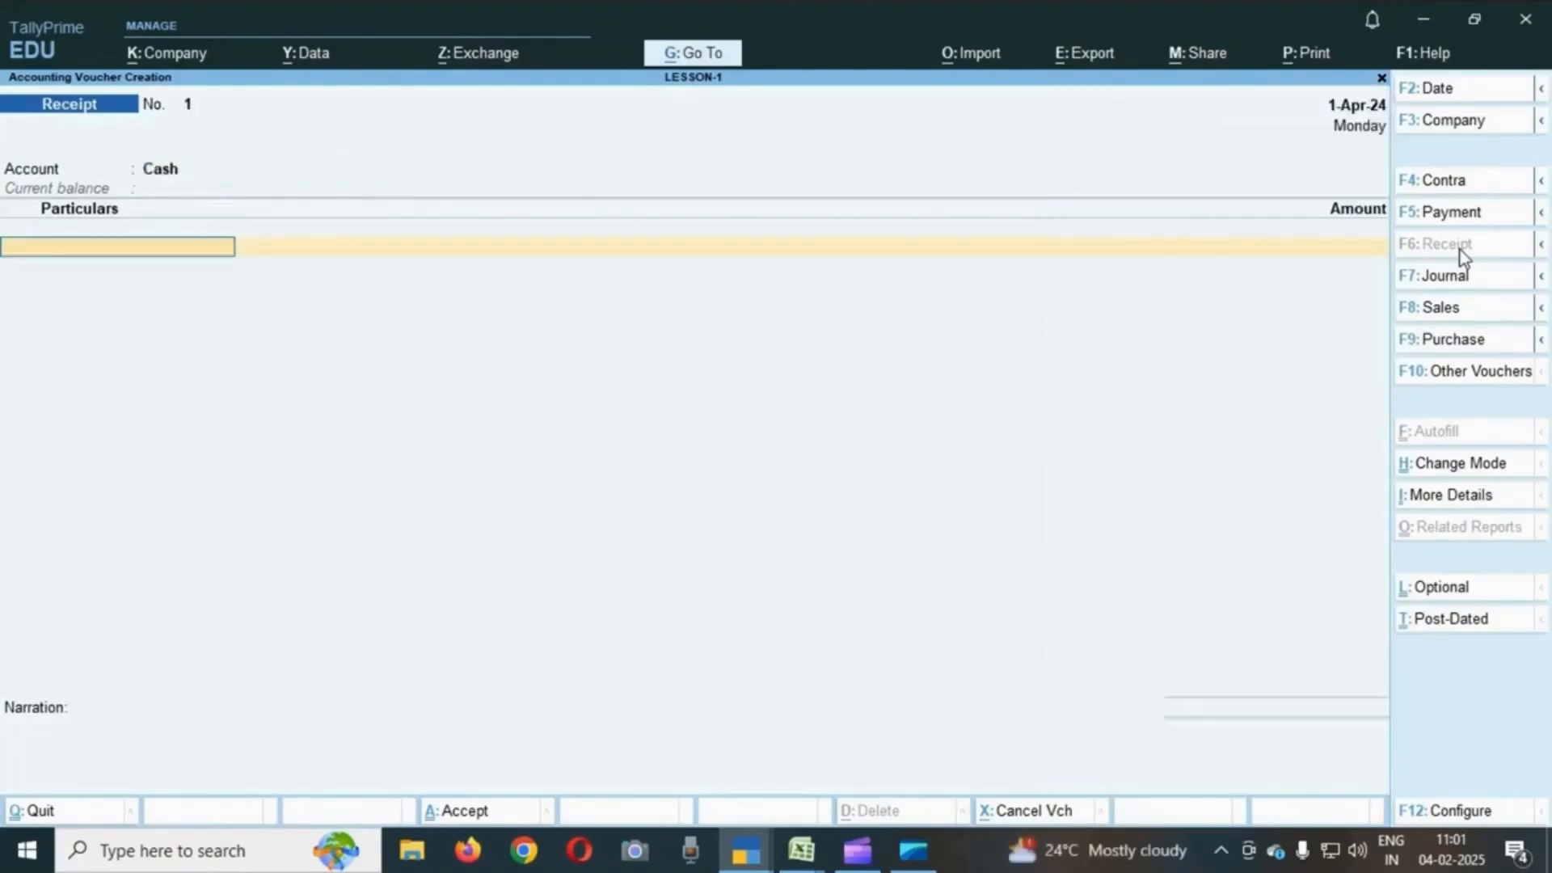
type("R")
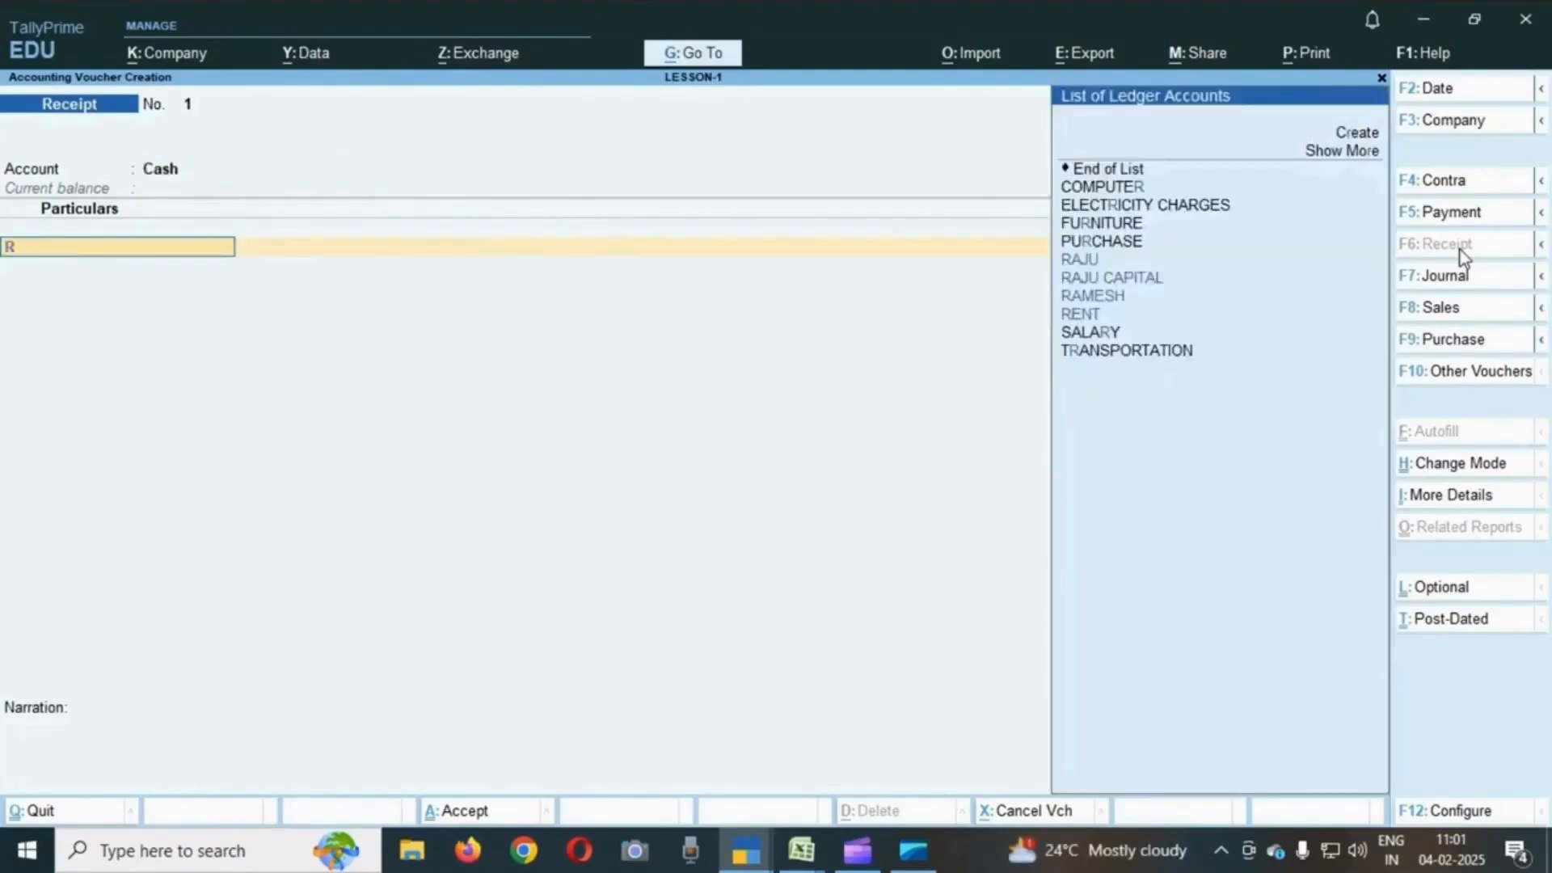
type("AJ")
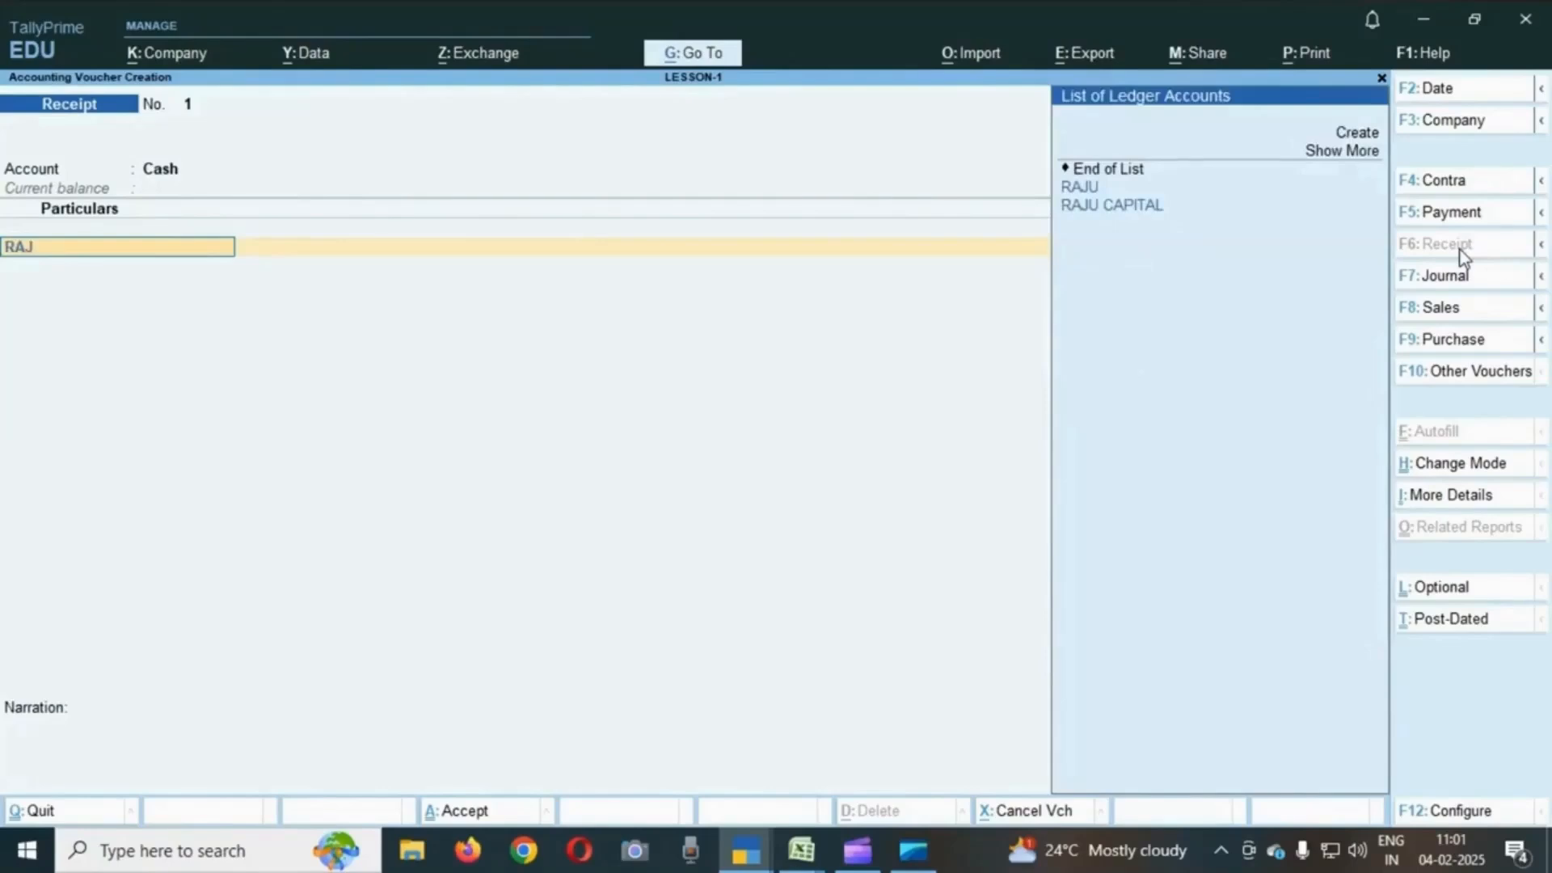
key("Down")
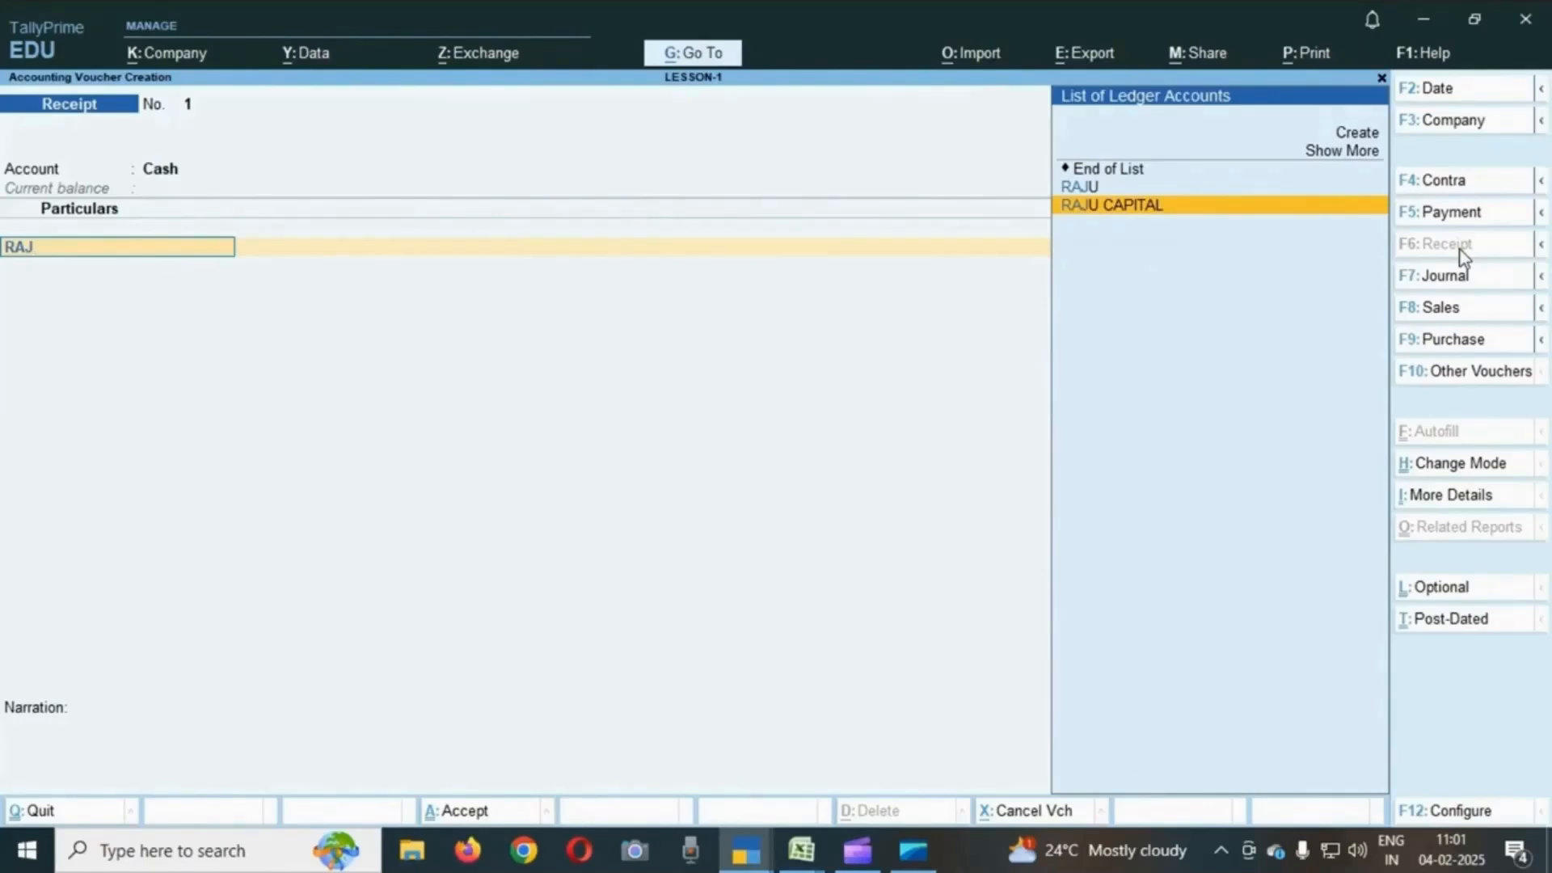
key("Return")
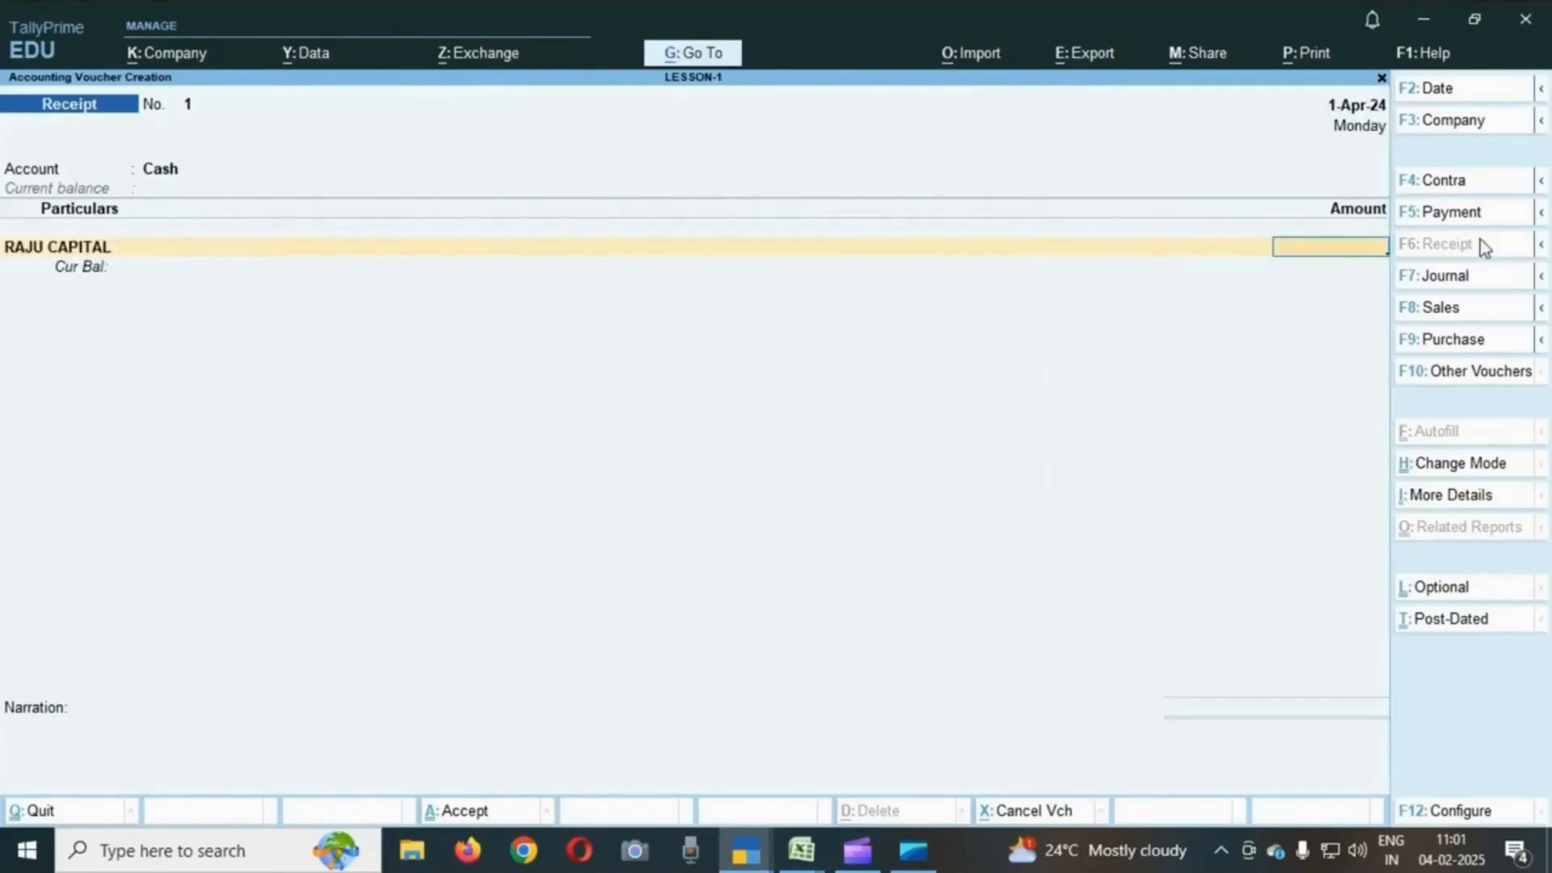
type("600000")
key("Return")
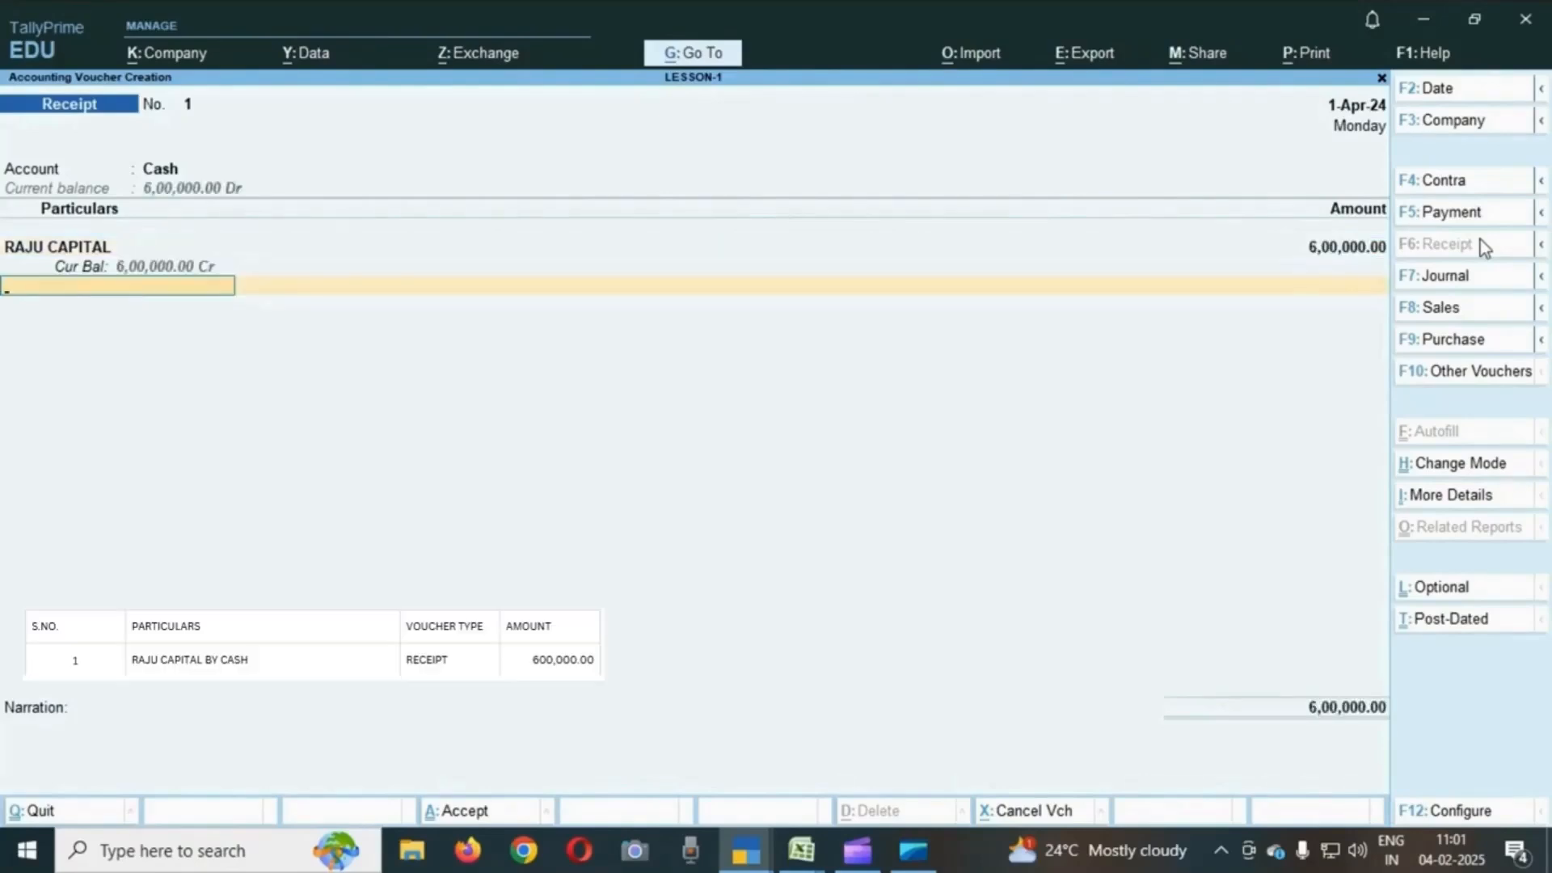
- Enter the narration TOWARDS CAPITAL and accept the receipt voucher
key("Return")
type("TOWARDS CAPITAL")
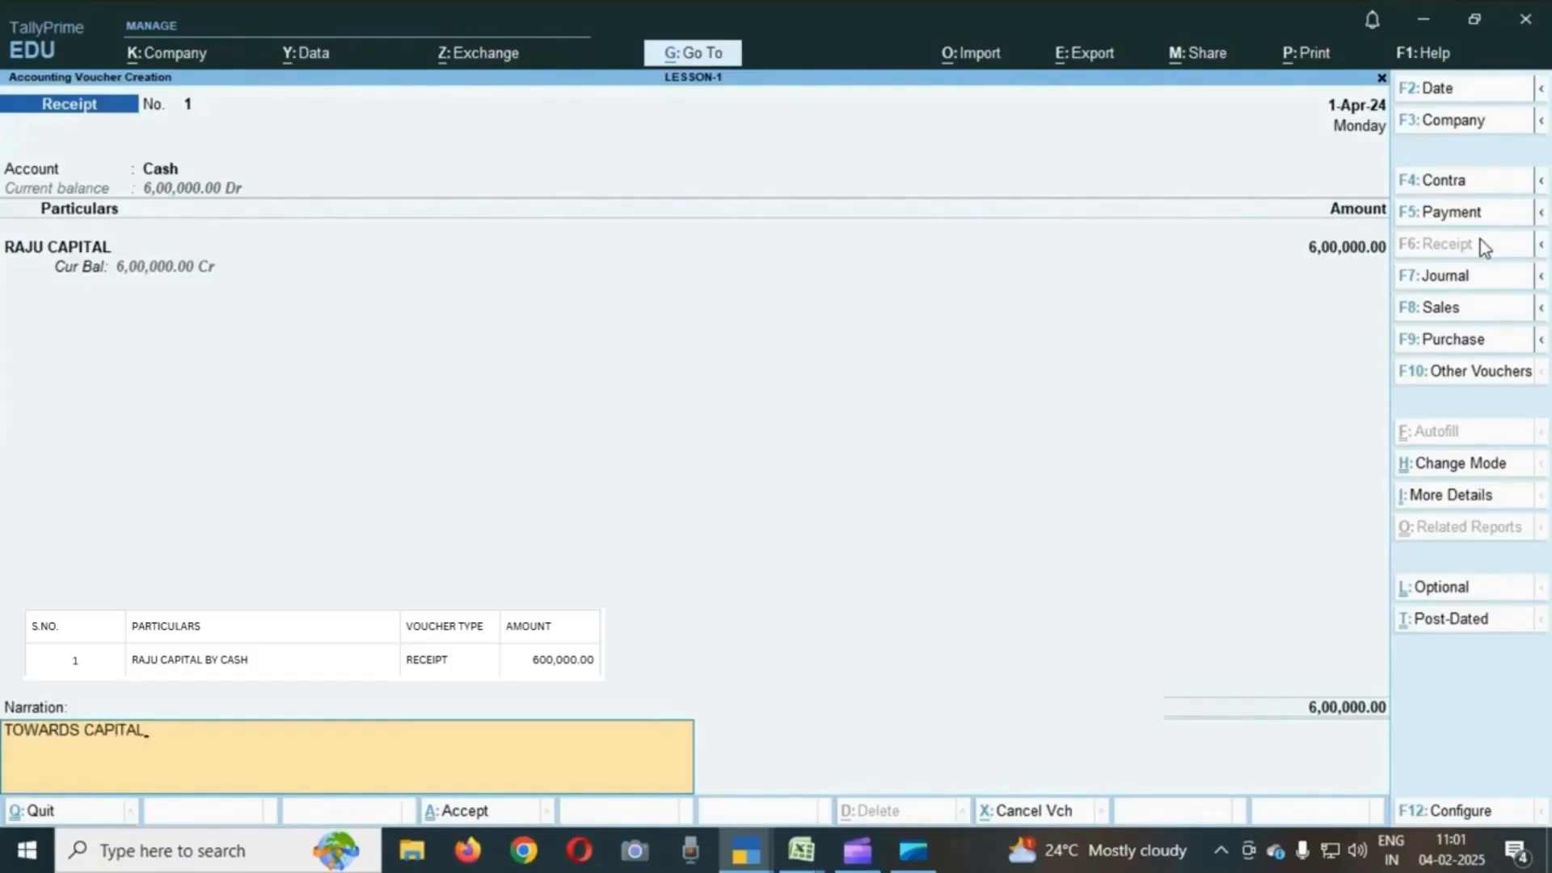
key("Return")
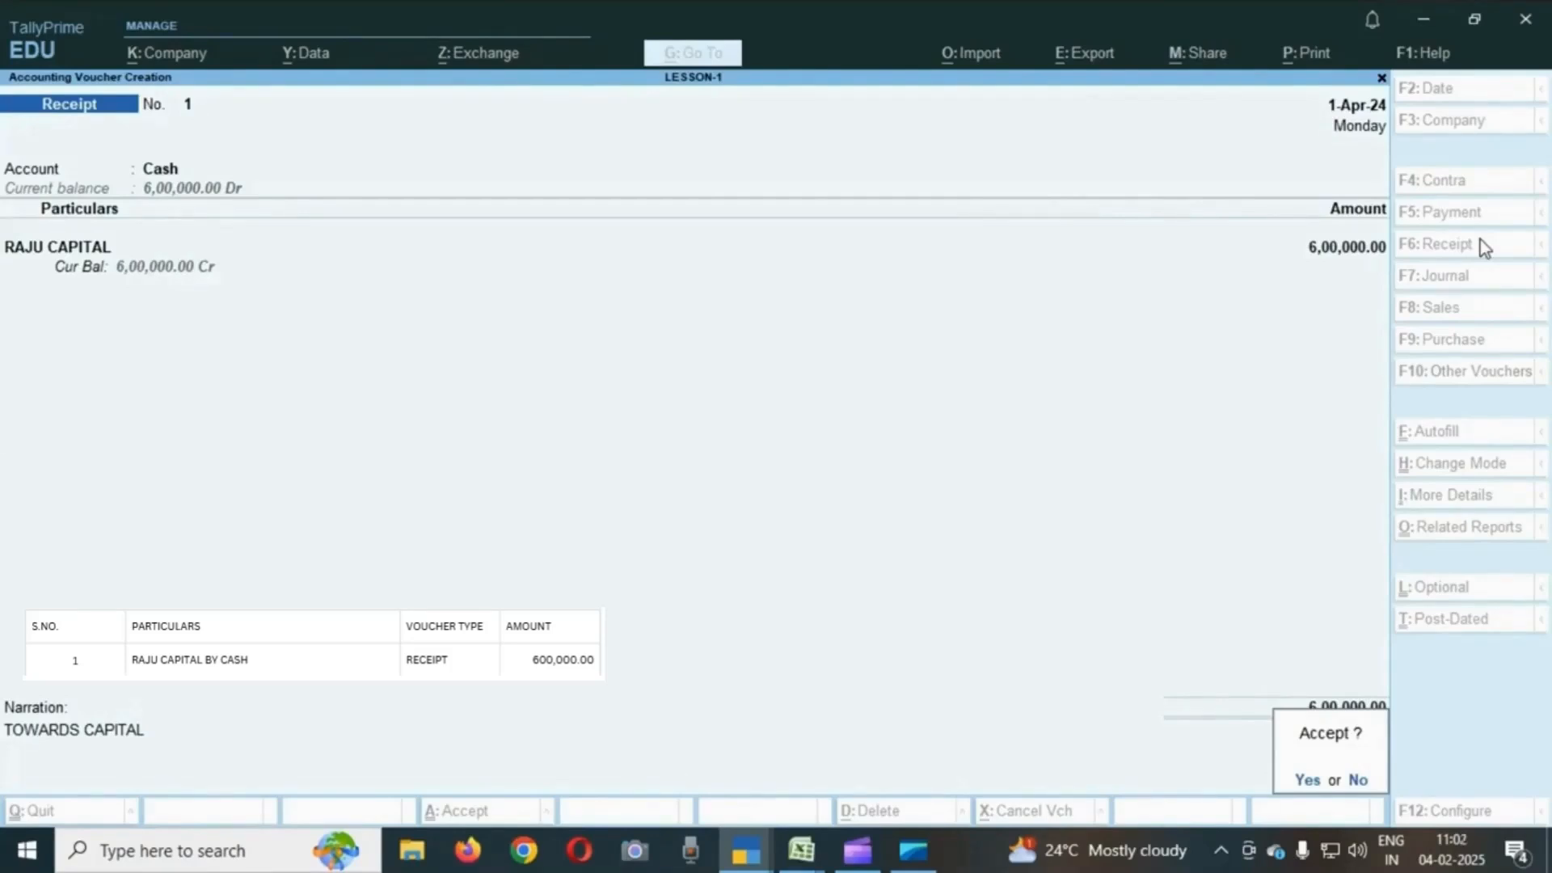
key("Return")
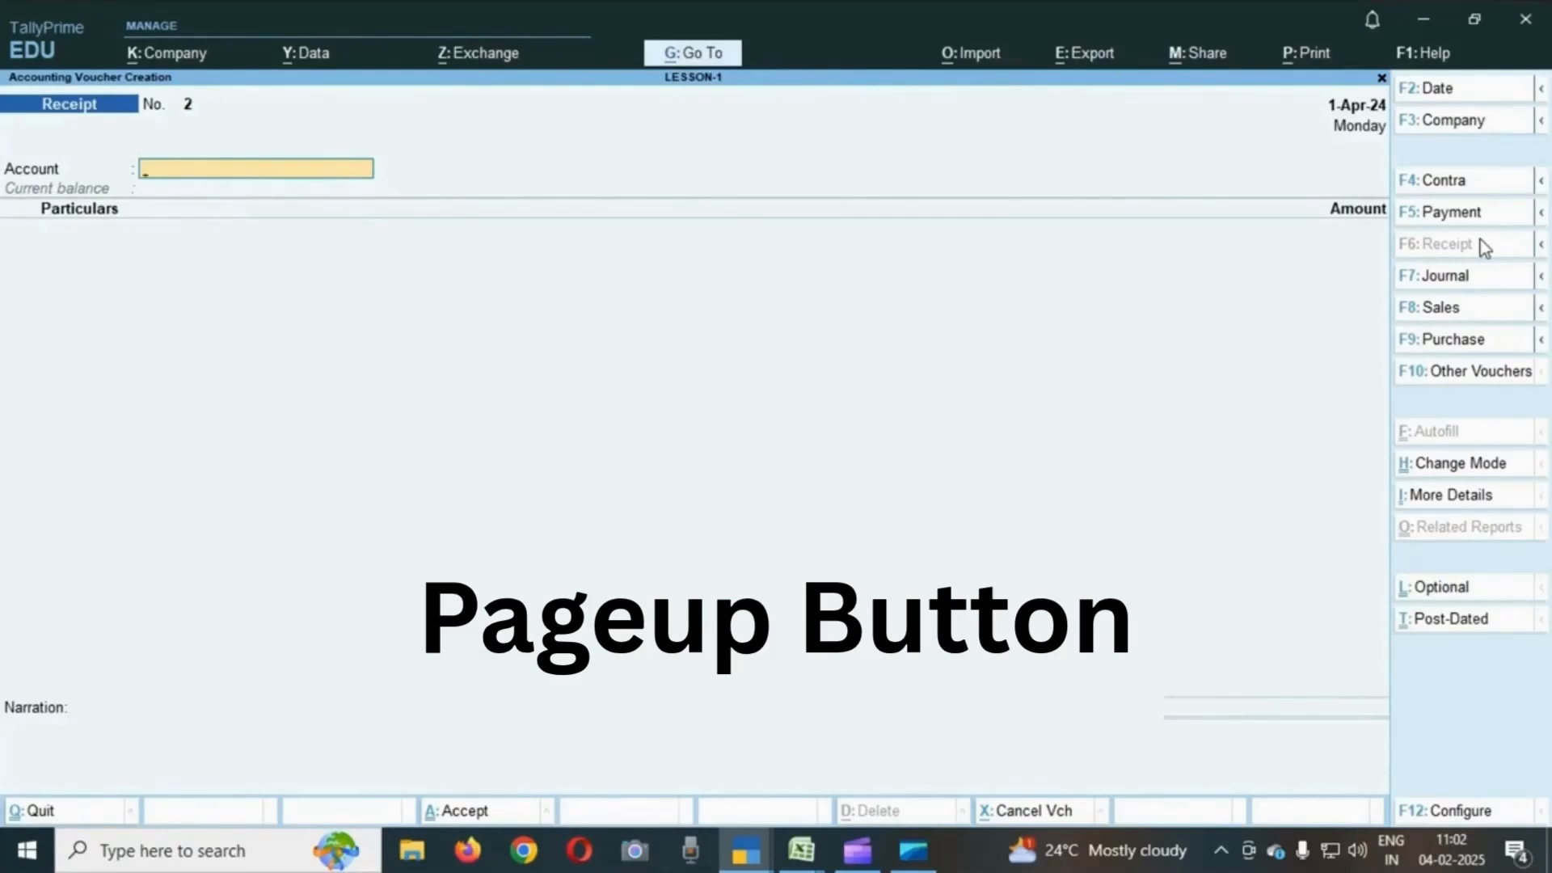
- Reopen the previous receipt voucher and review its account selection
key("Page_Up")
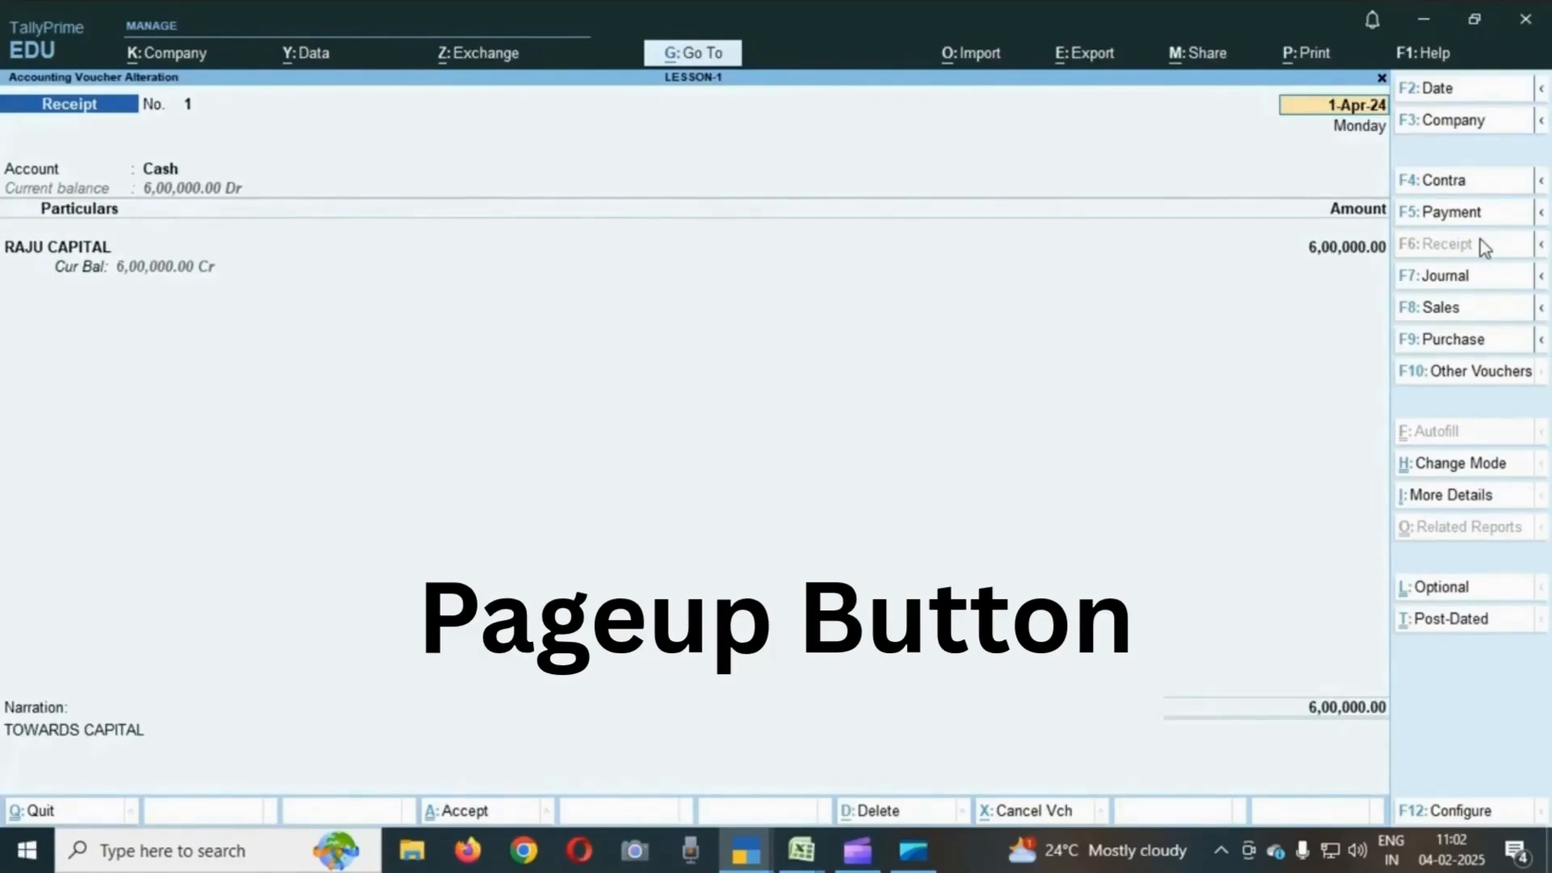
key("Return")
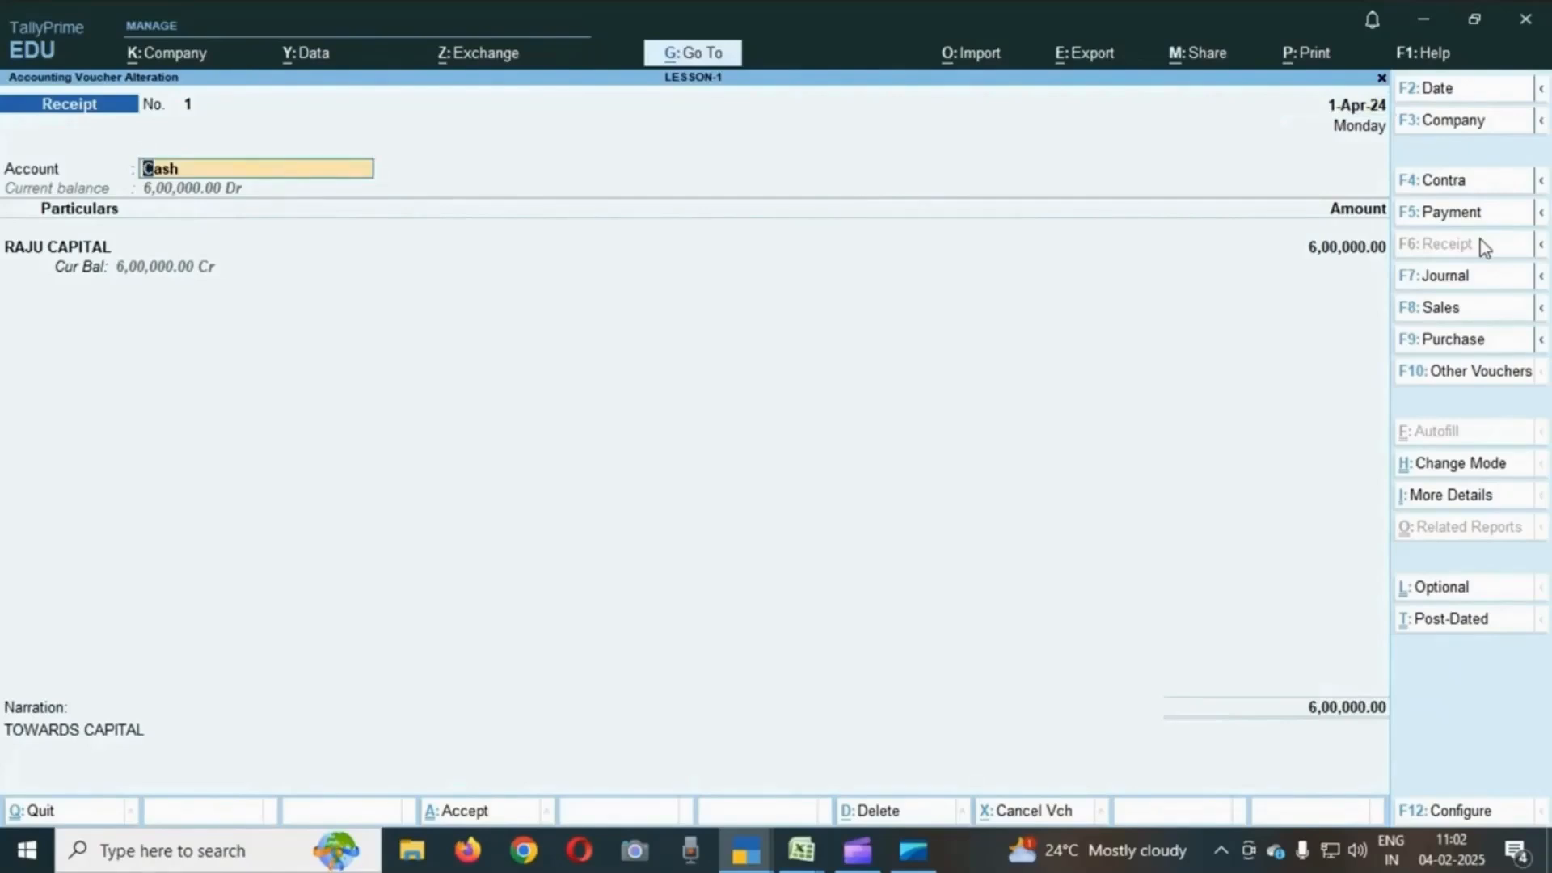
type("C")
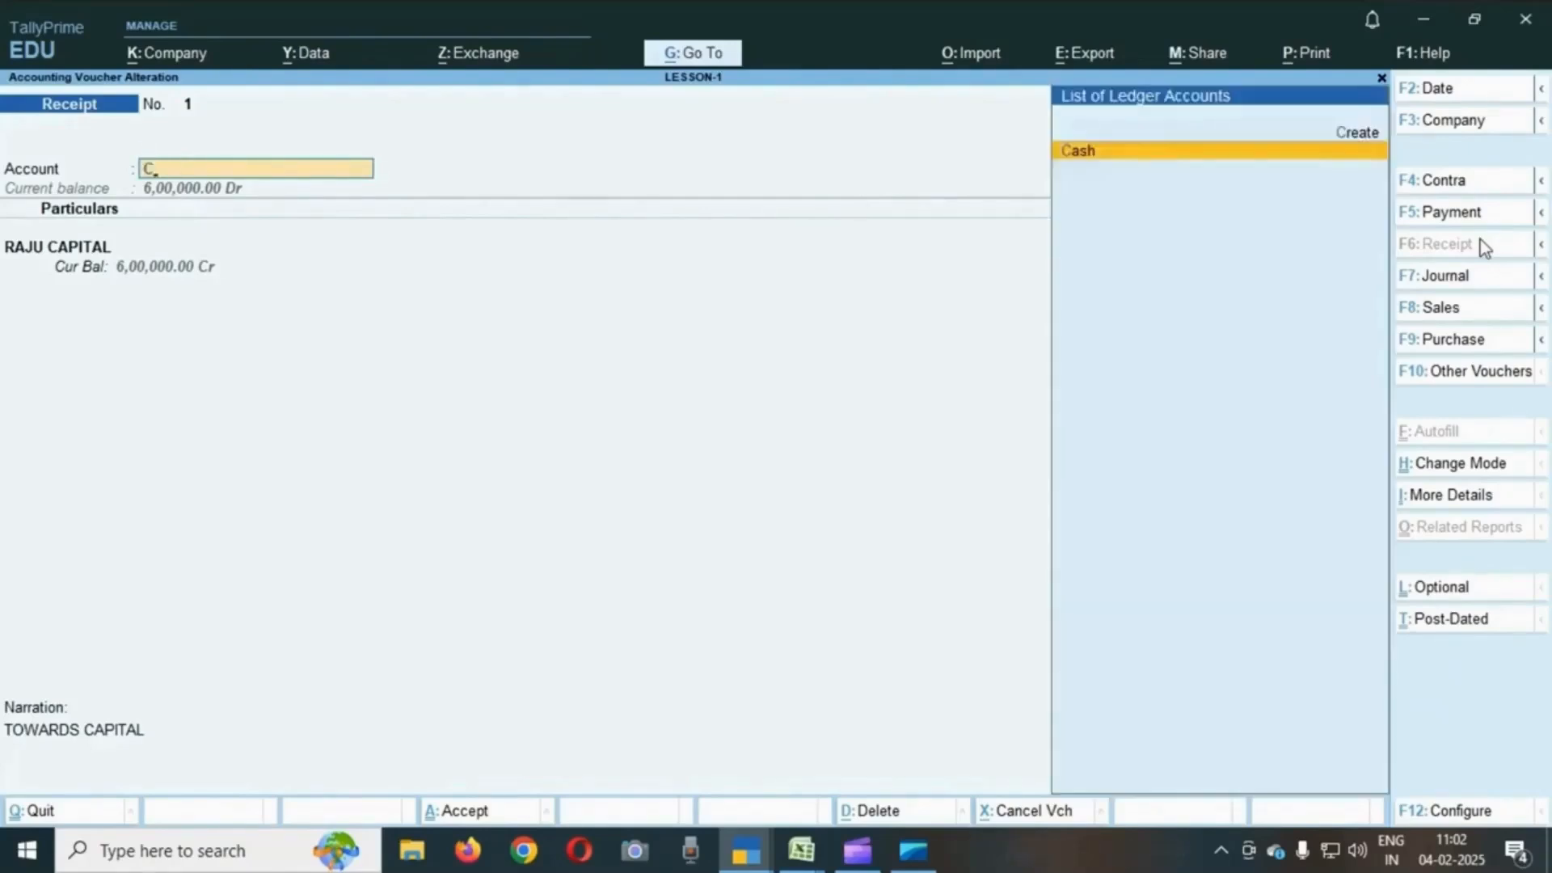
key("BackSpace")
key("Down")
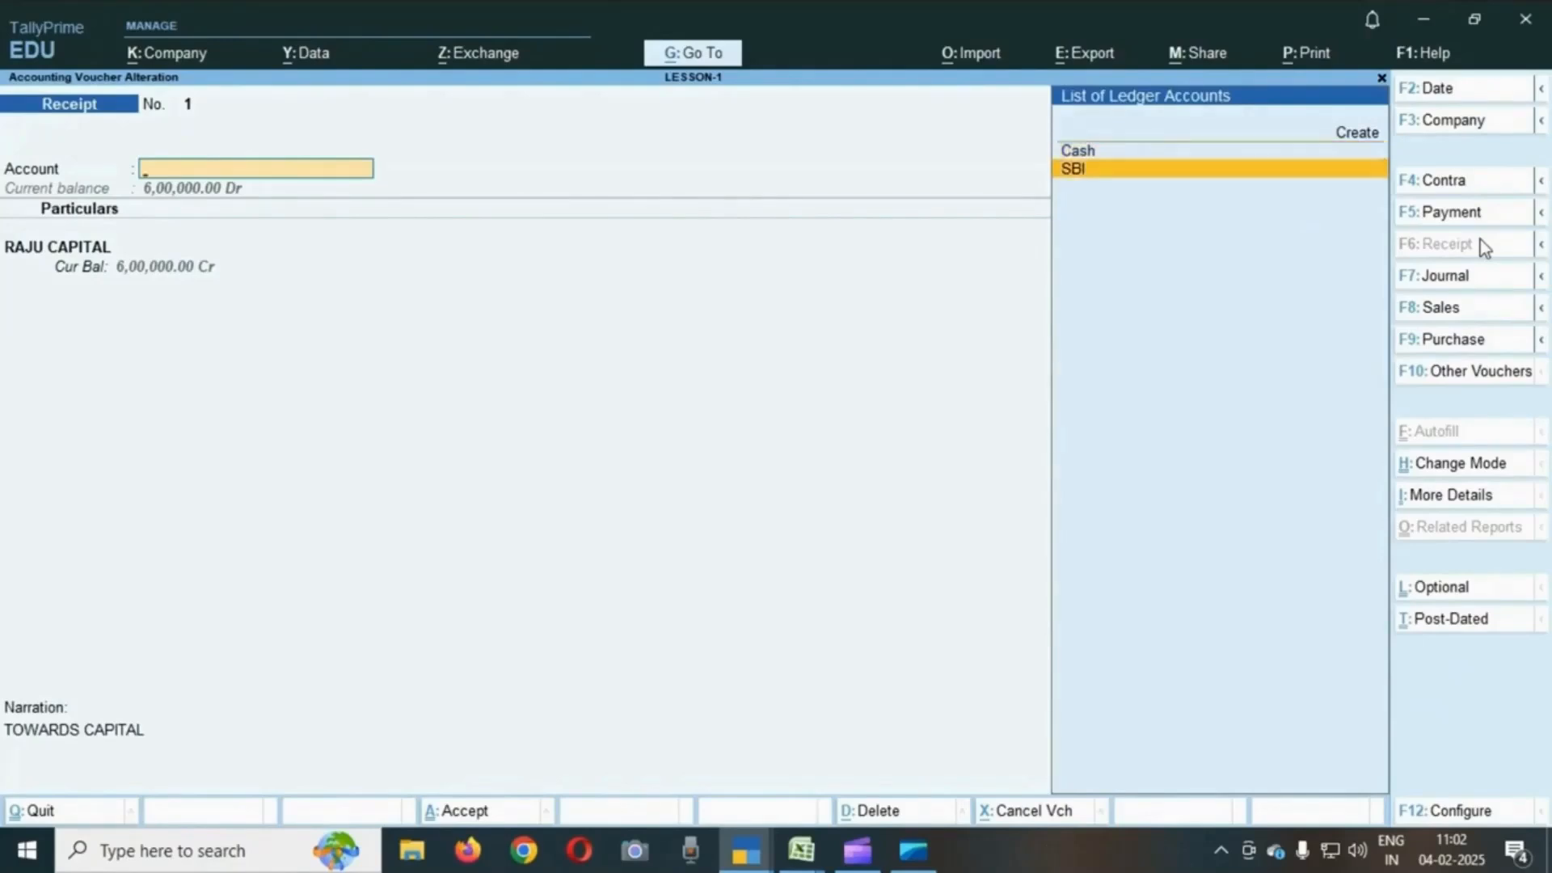
key("Up")
key("Return")
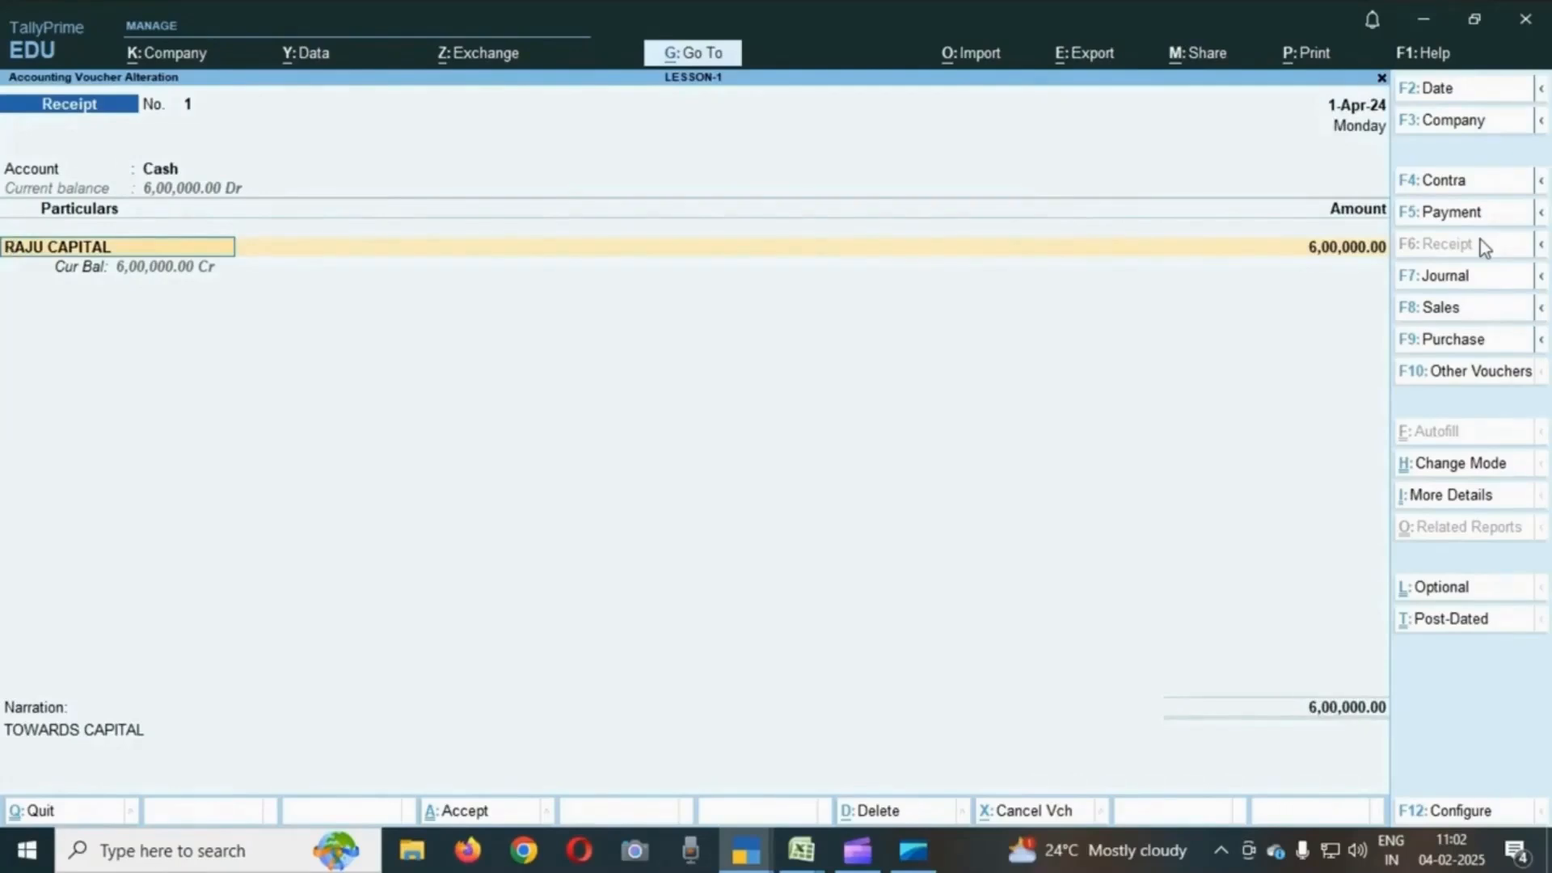
- Review the voucher's RAJU CAPITAL line, amount and narration, then accept it again
type("S")
key("Down")
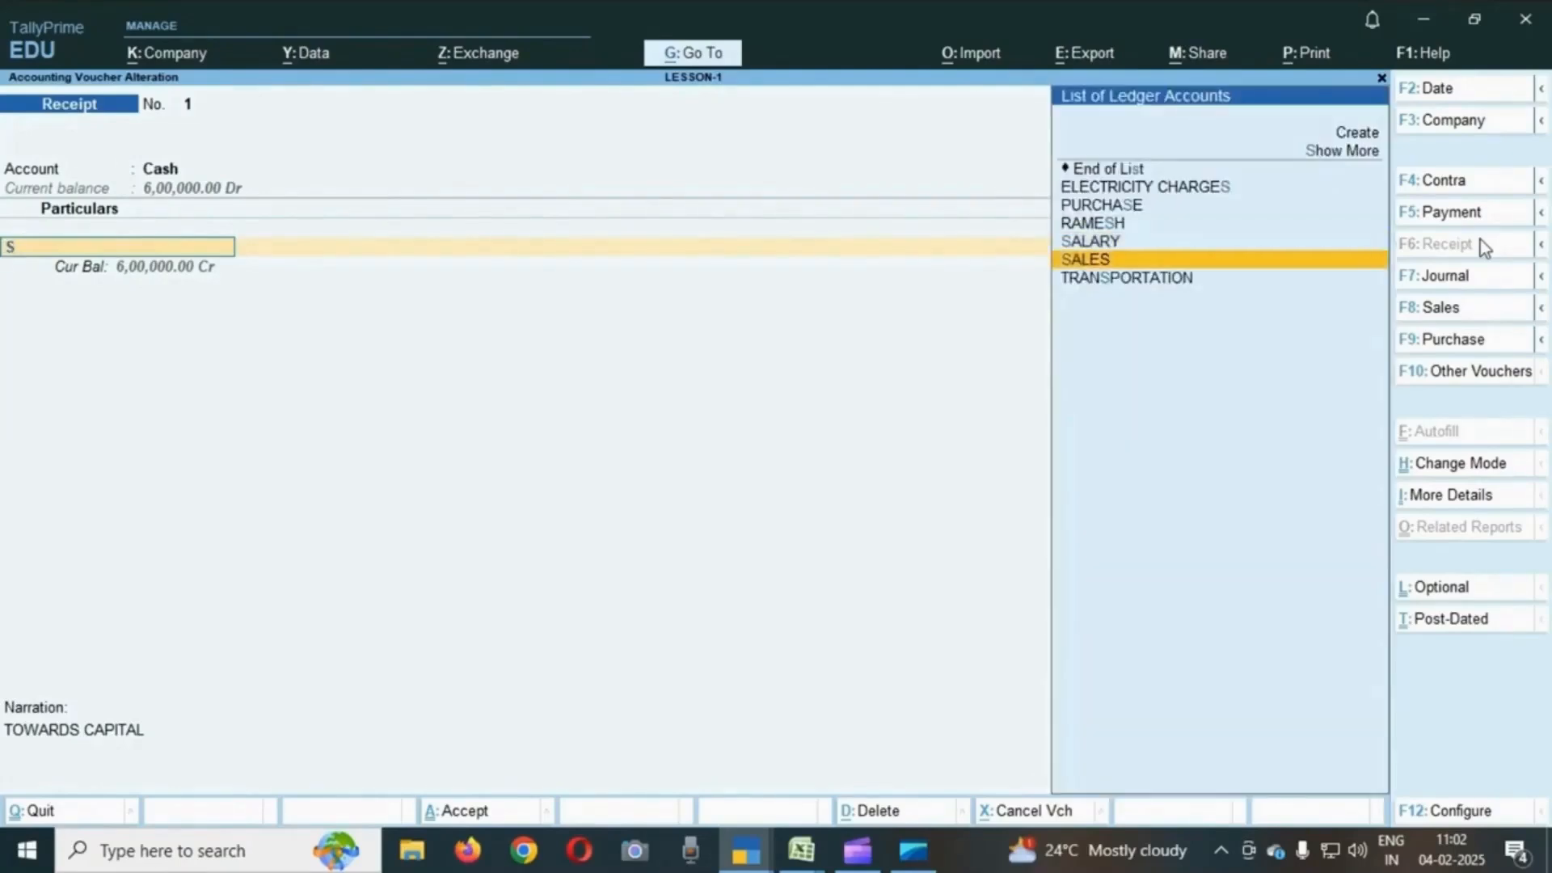
key("Up")
key("BackSpace")
type("RAJU")
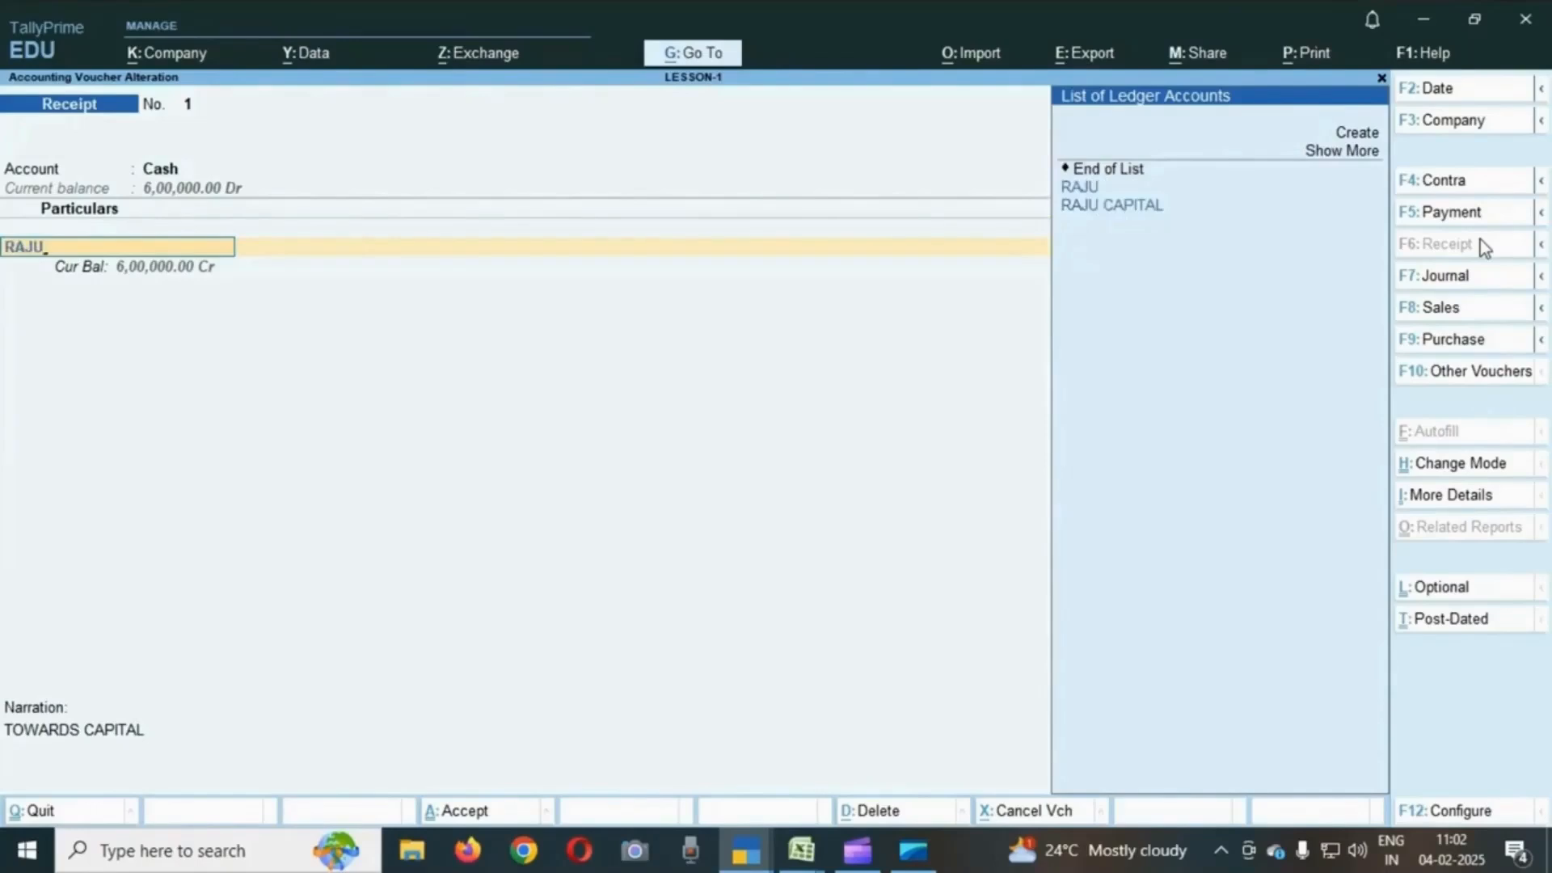
key("Down")
key("Return")
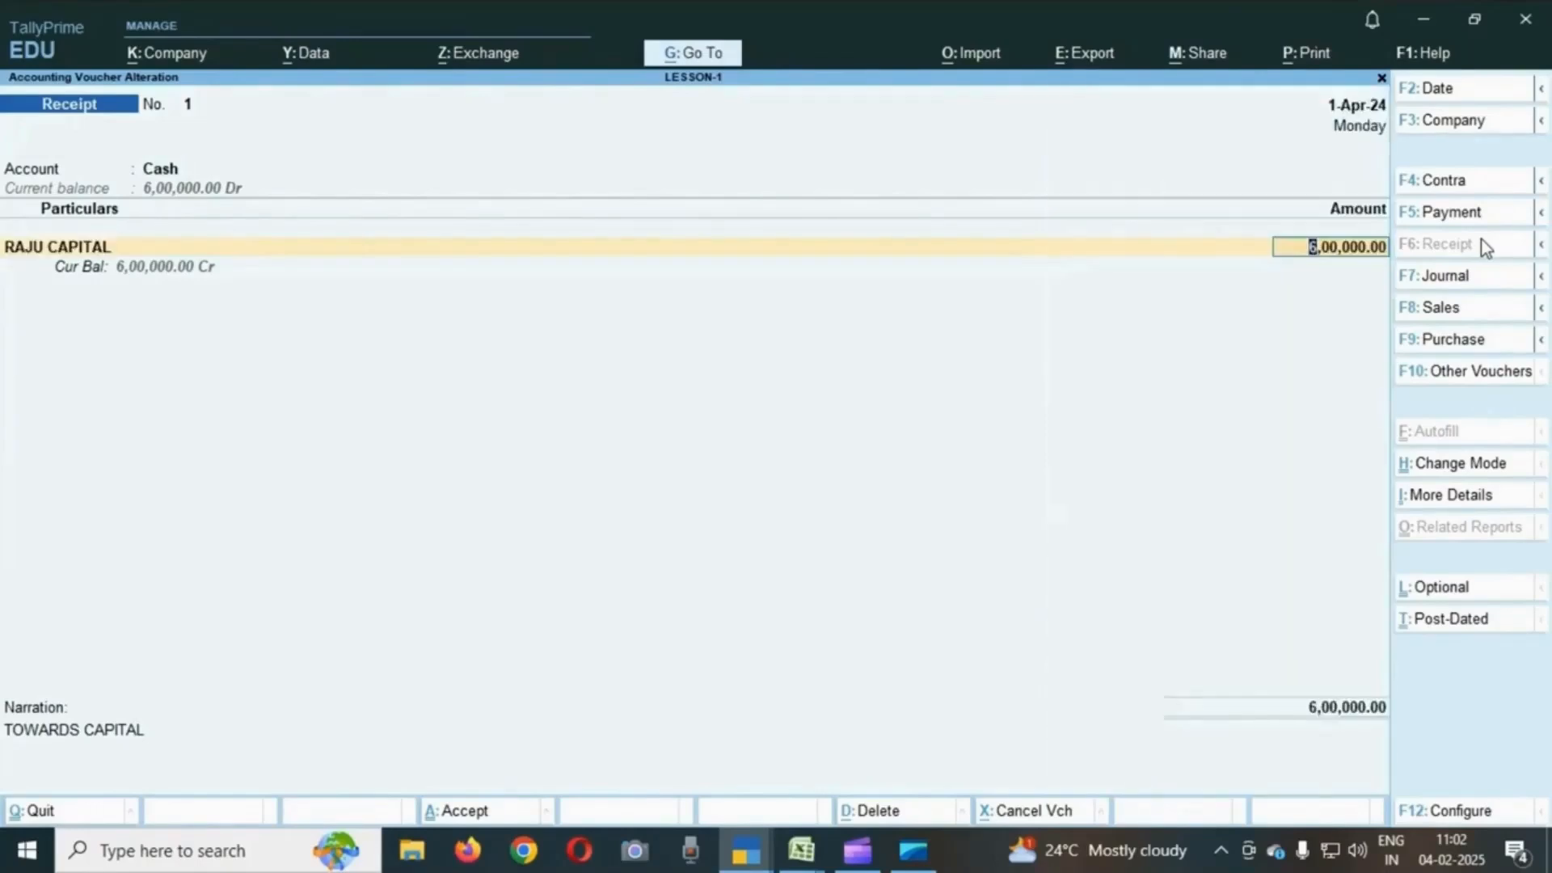
key("Return")
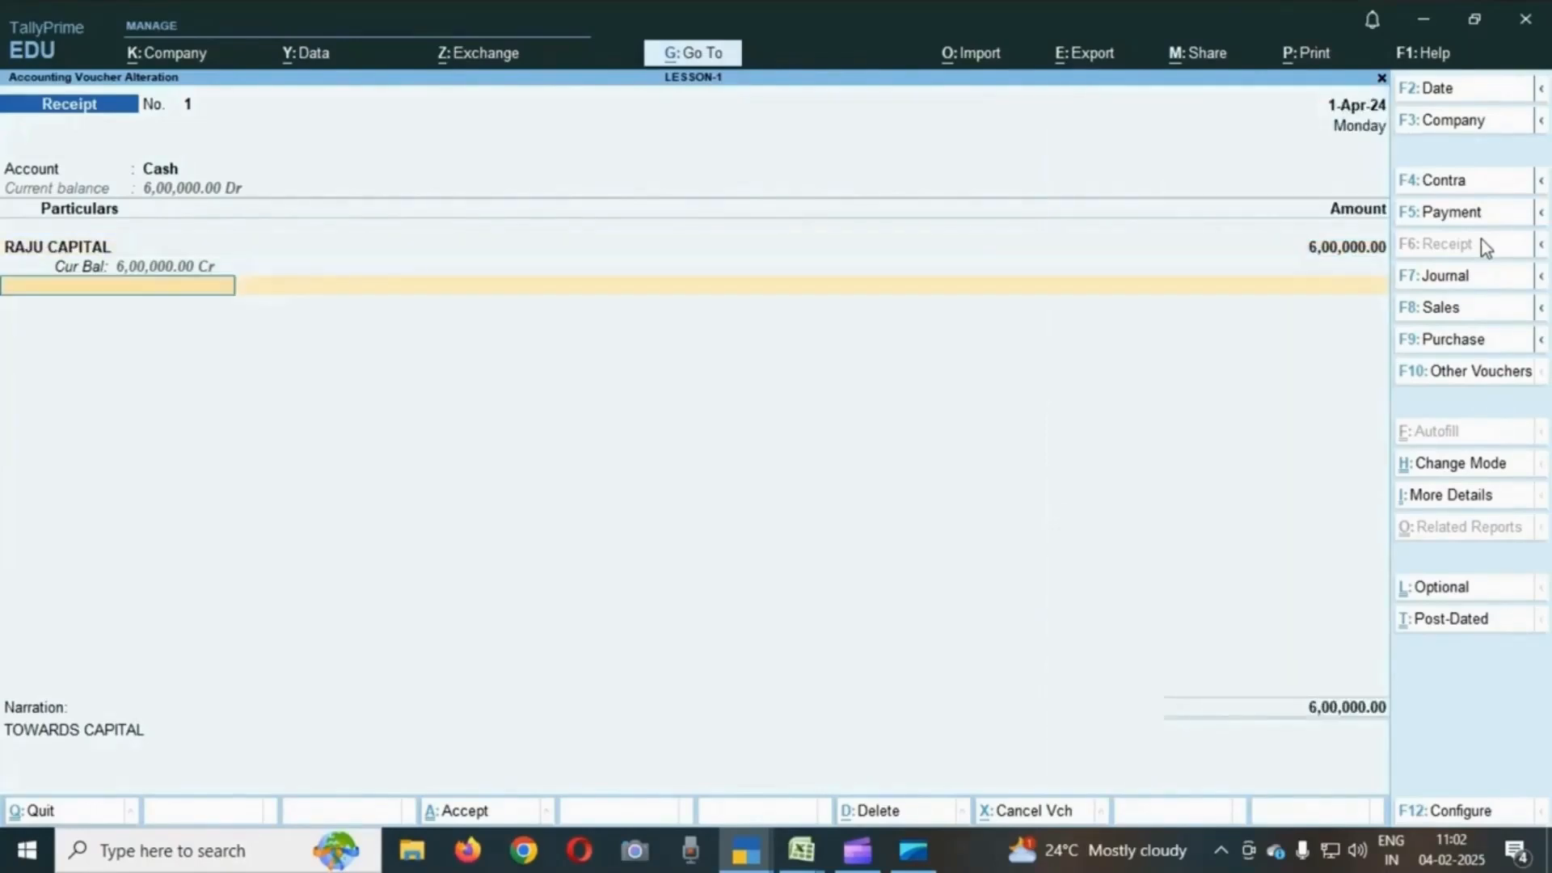
key("Return")
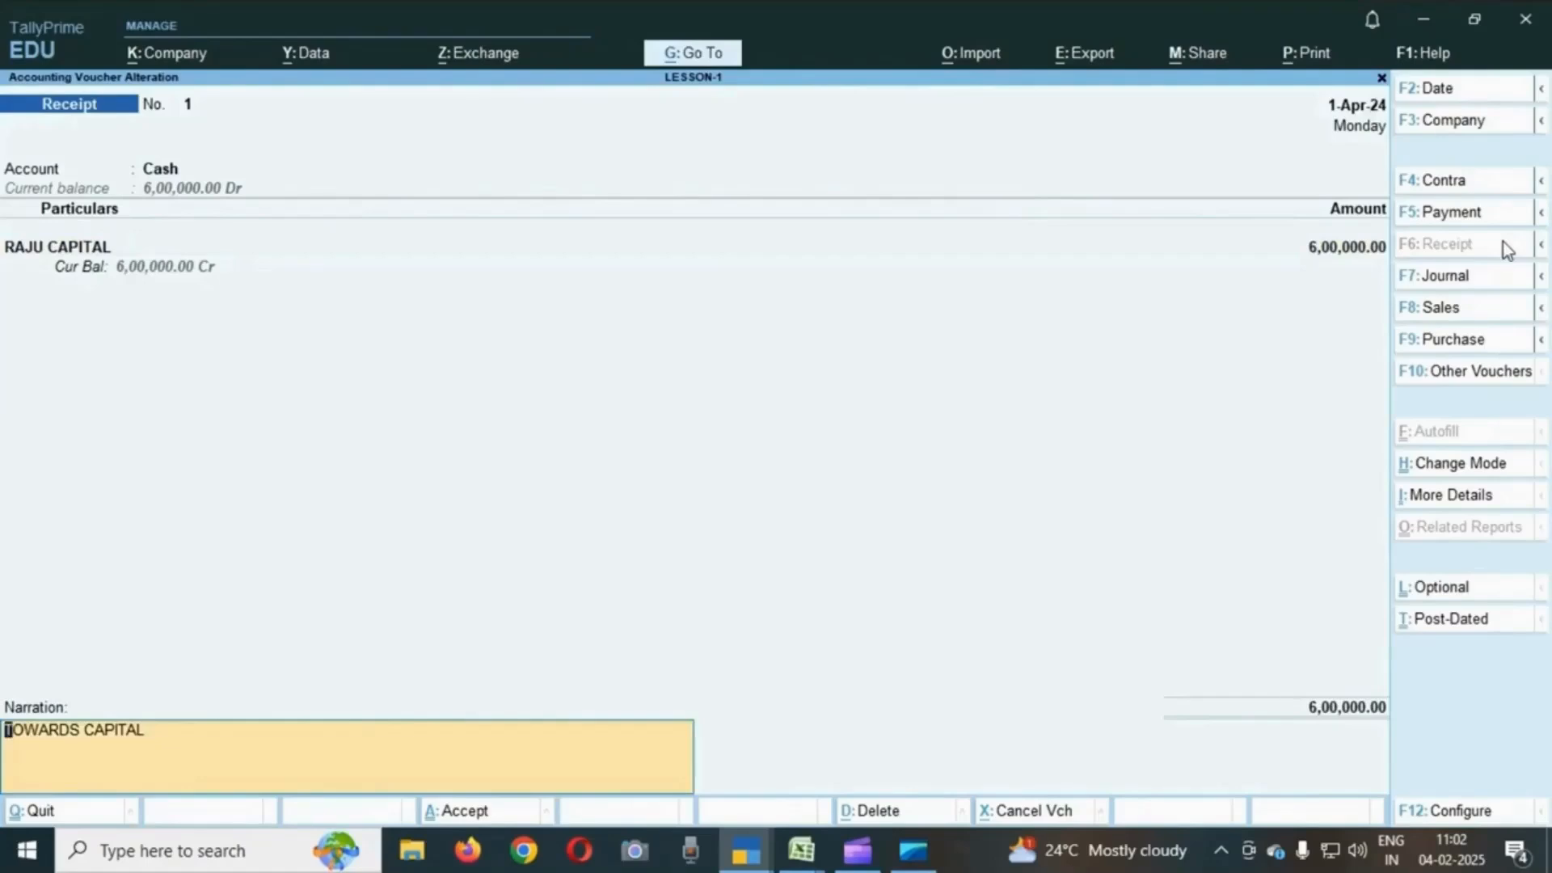
key("Return")
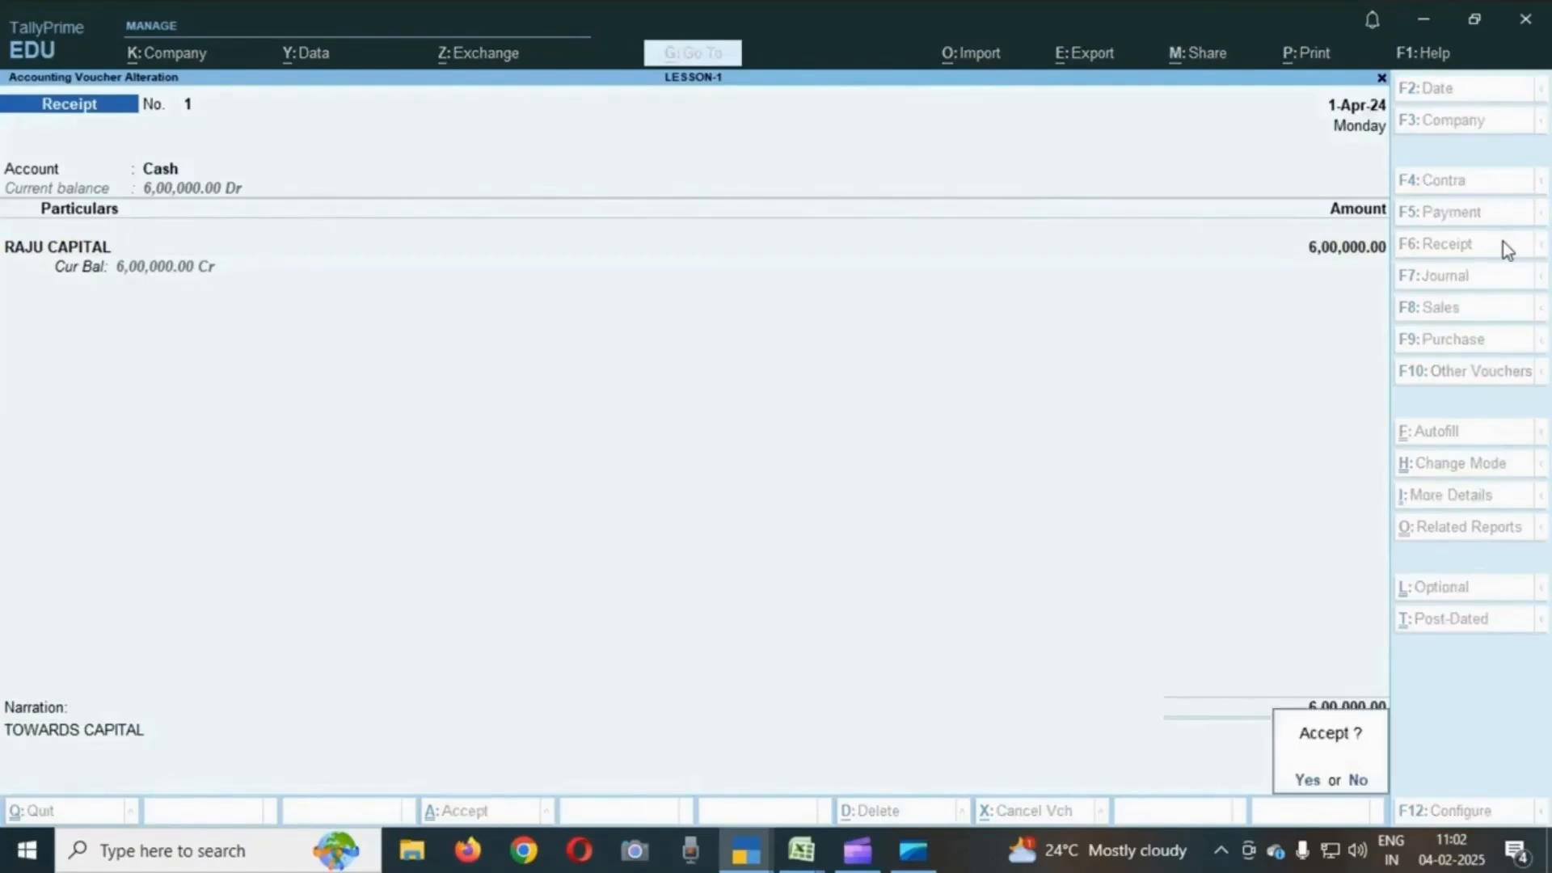
key("y")
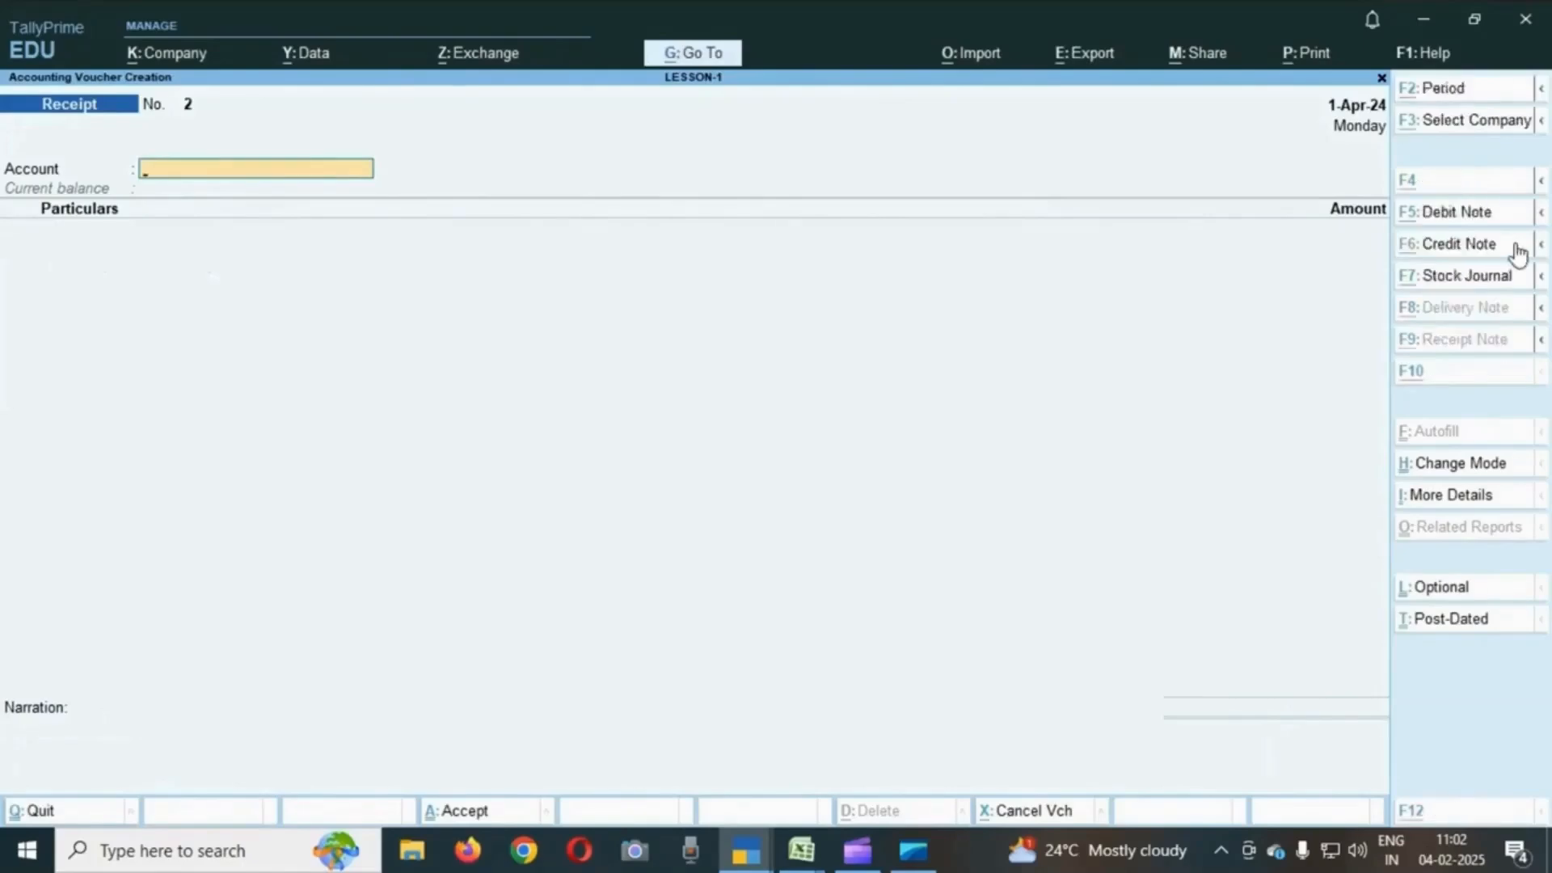
- Switch to the exercise sheet to check the second transaction's amount, then return to voucher entry
key("alt+Tab")
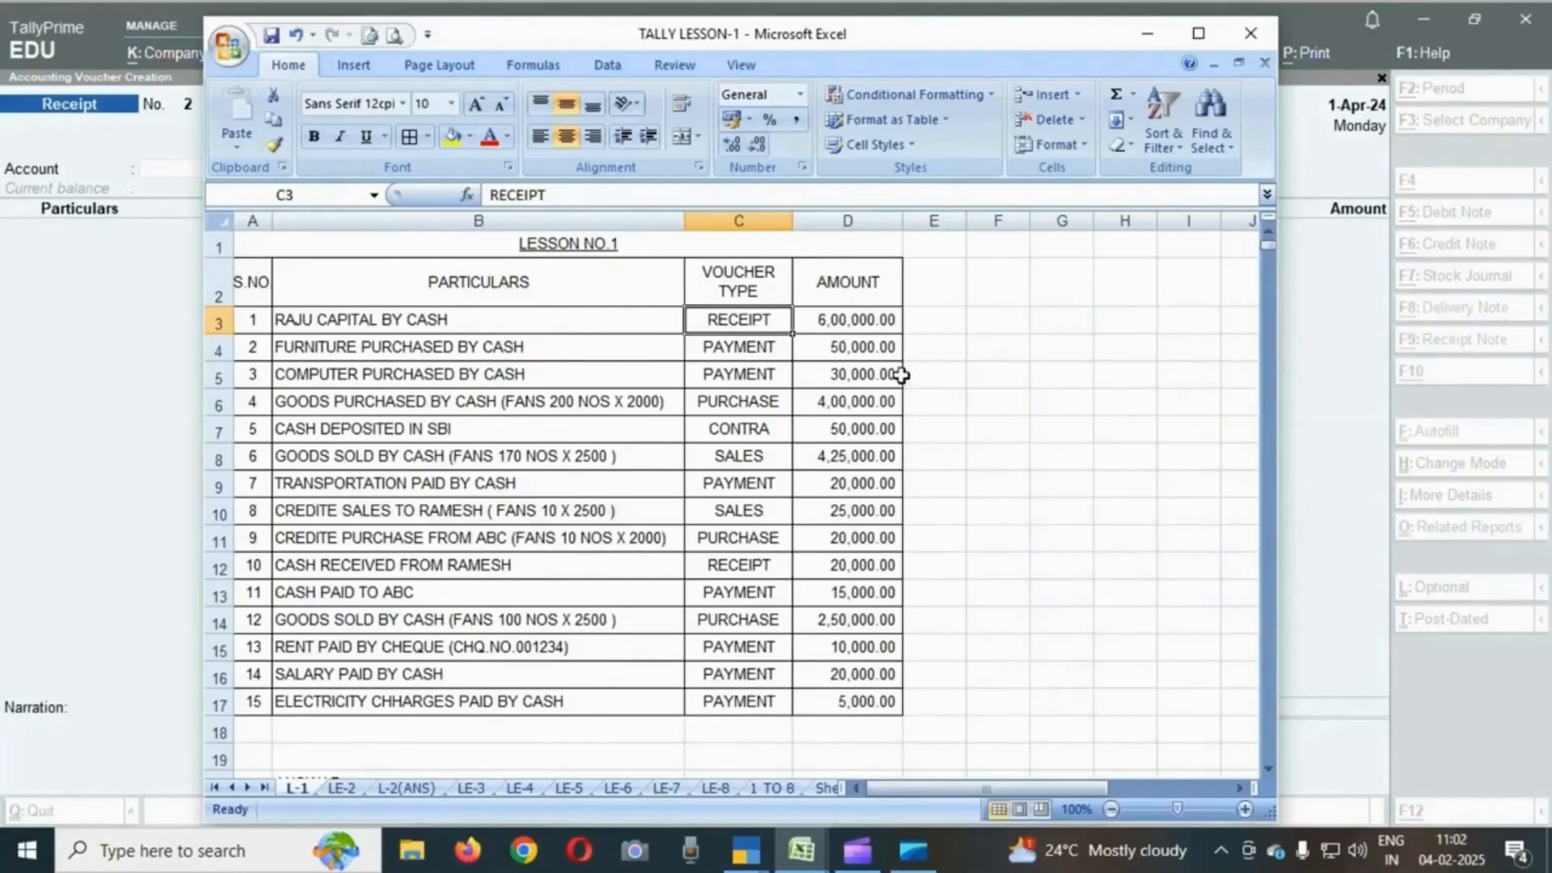
left_click(887, 349)
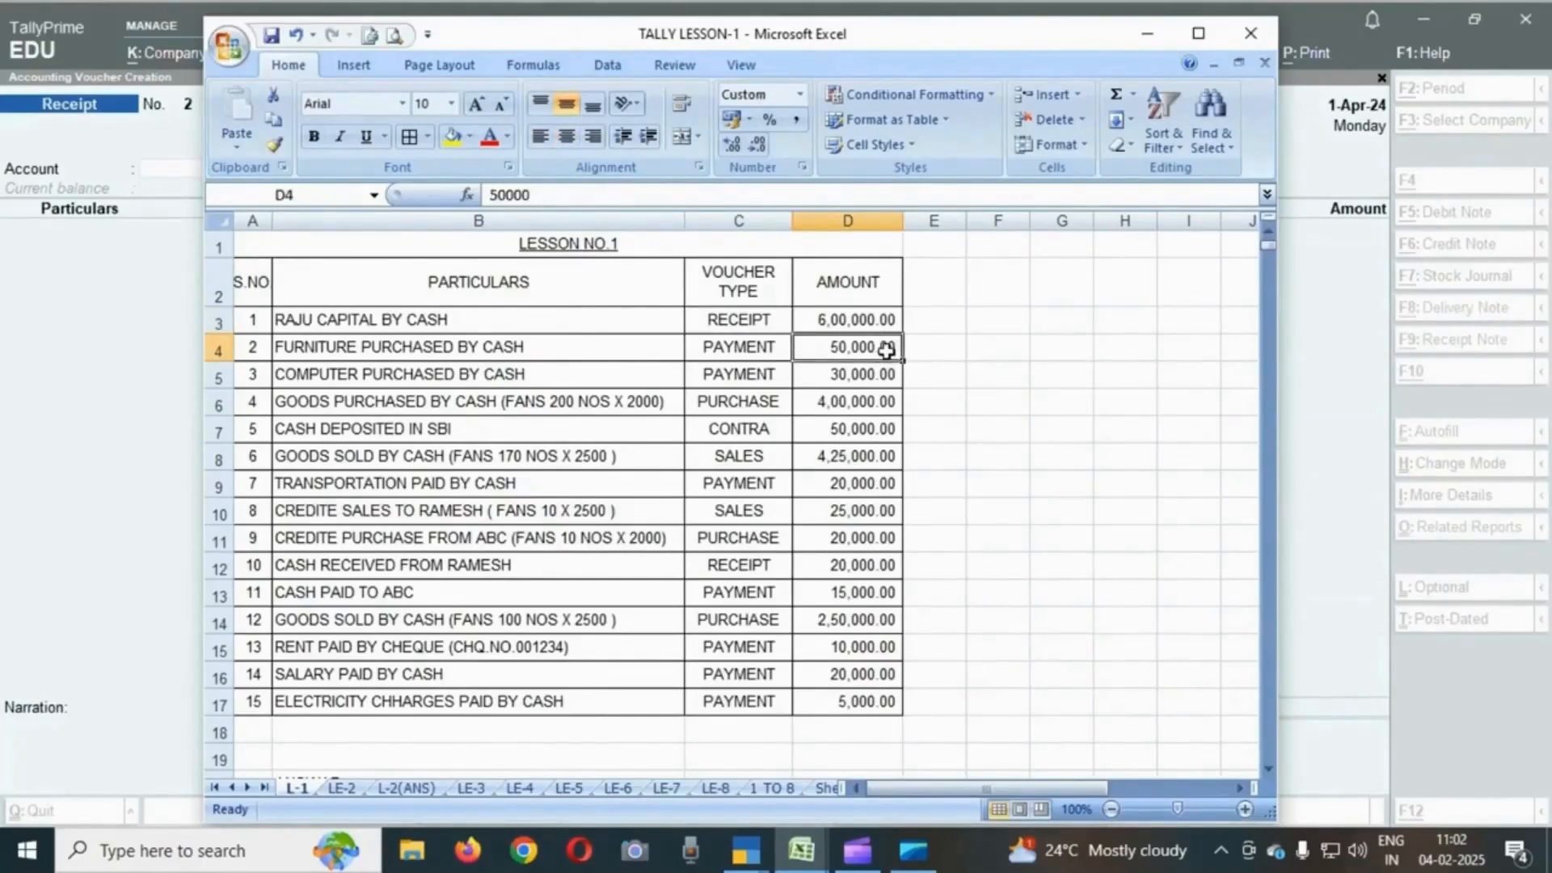
key("alt+Tab")
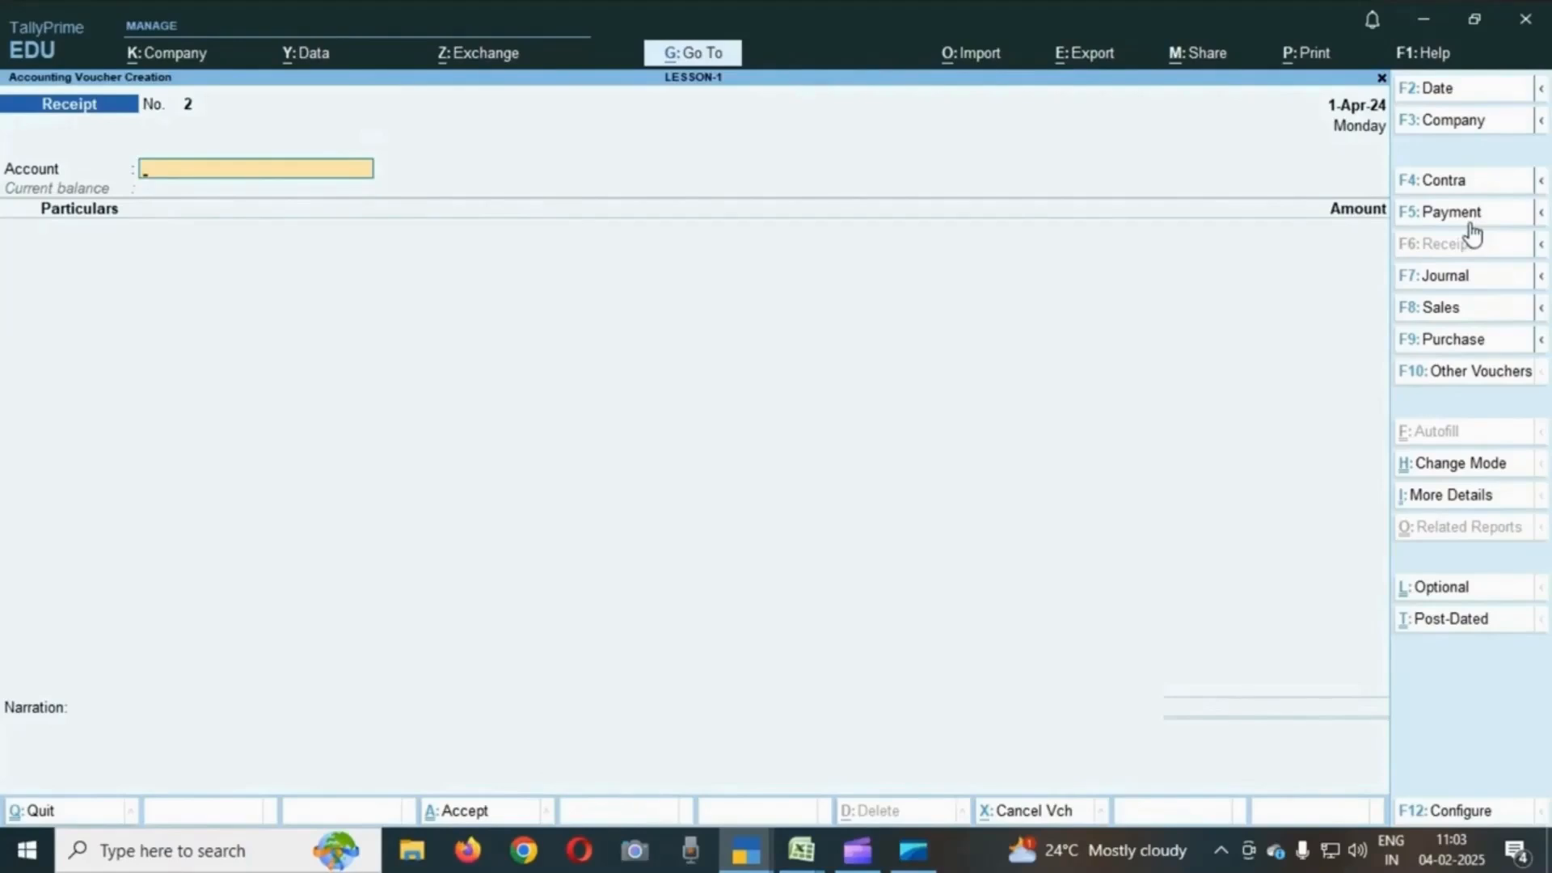
- Record a payment voucher from Cash to FURNITURE for 50,000 and accept it without narration
left_click(1471, 223)
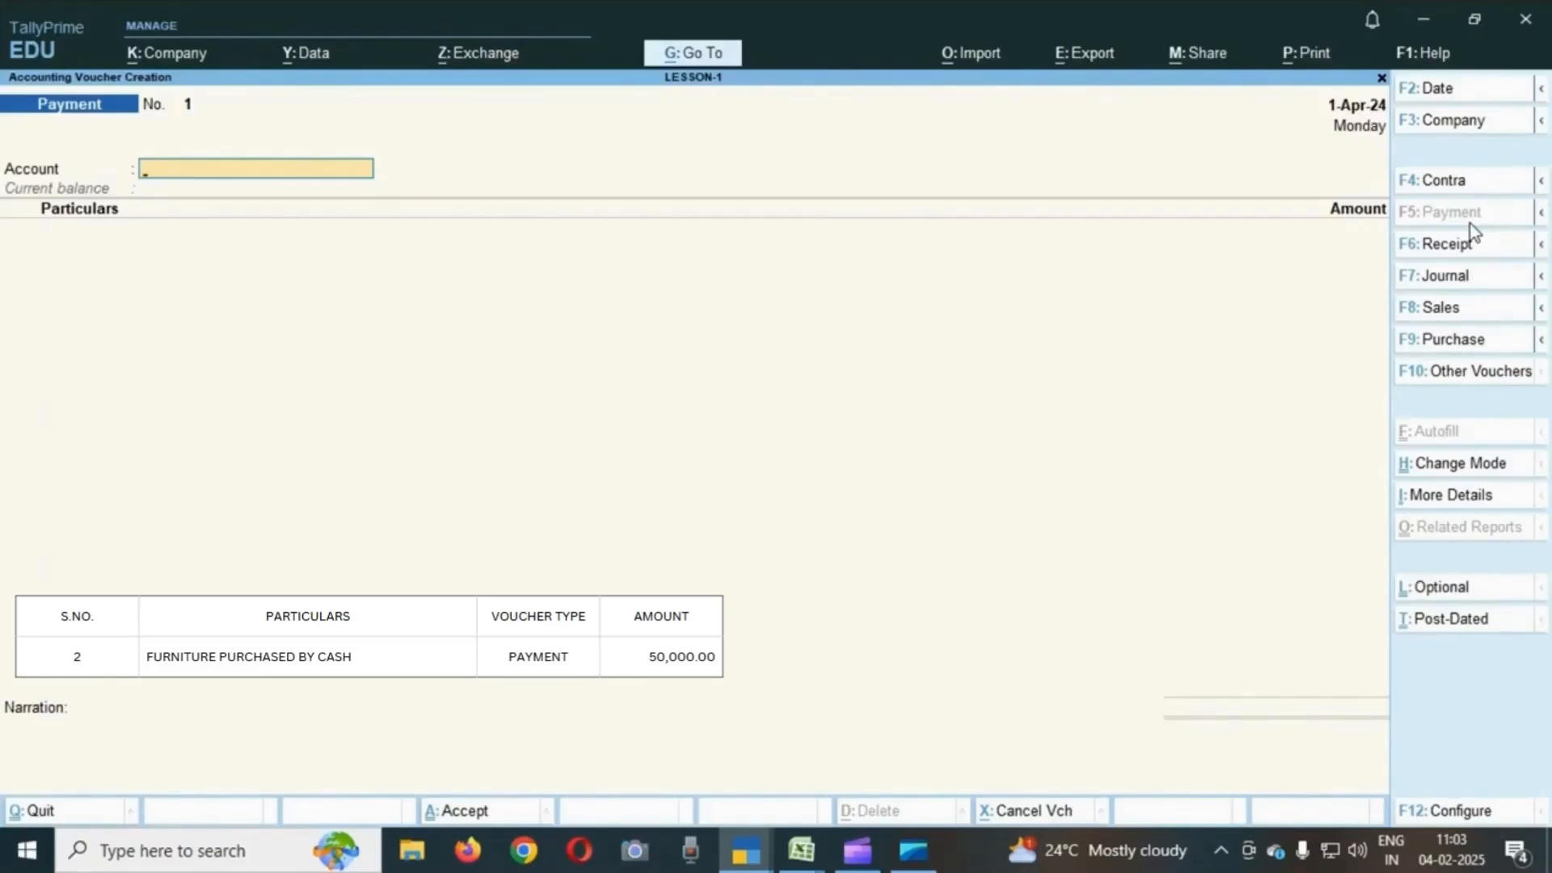
type("C")
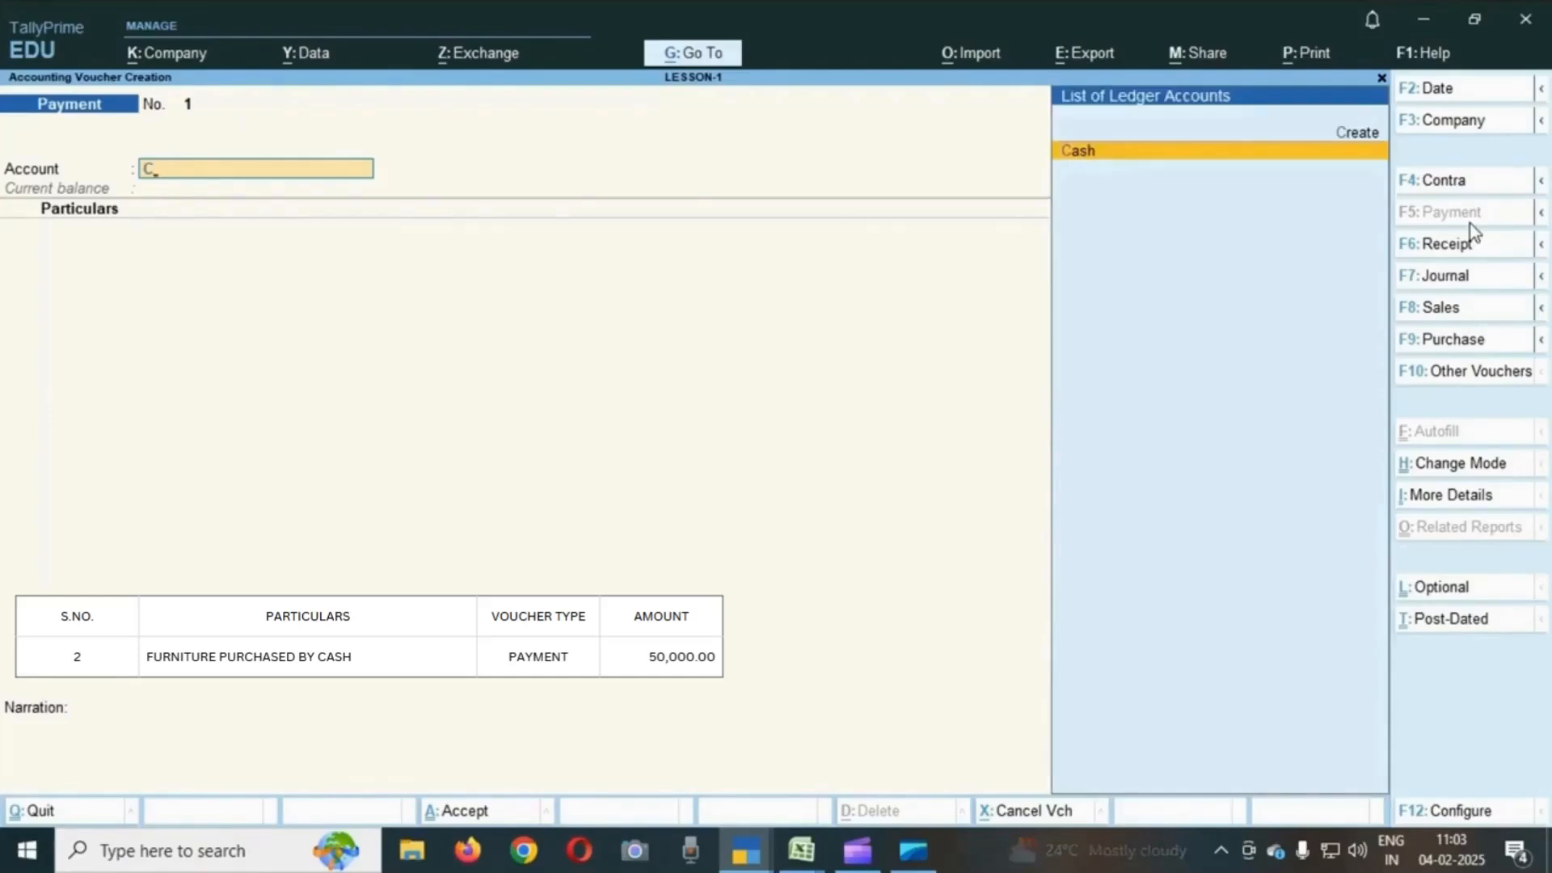
key("Return")
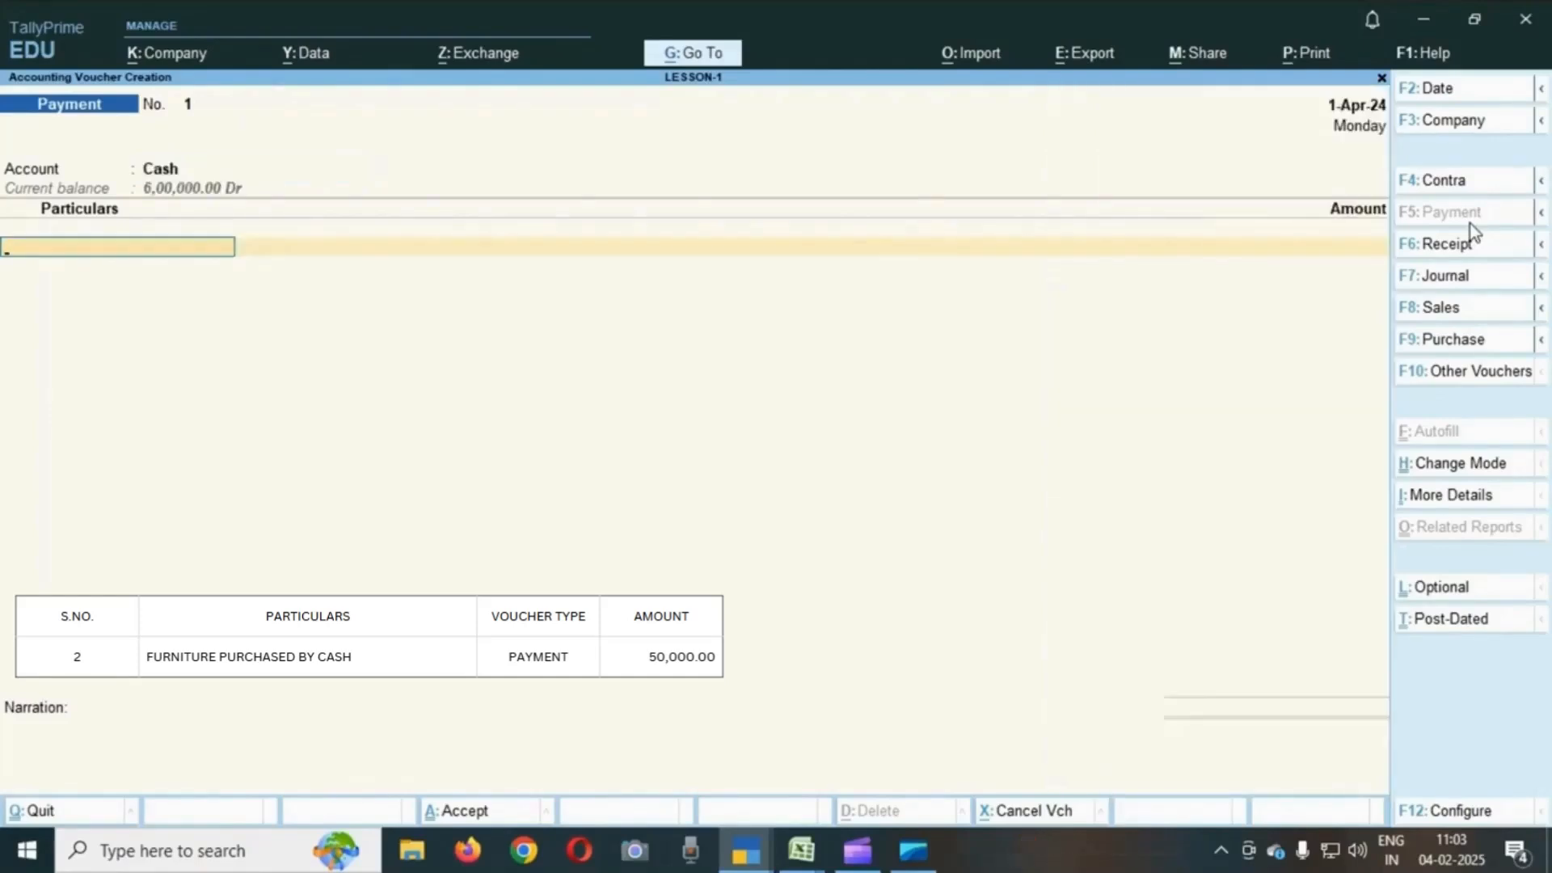
type("F")
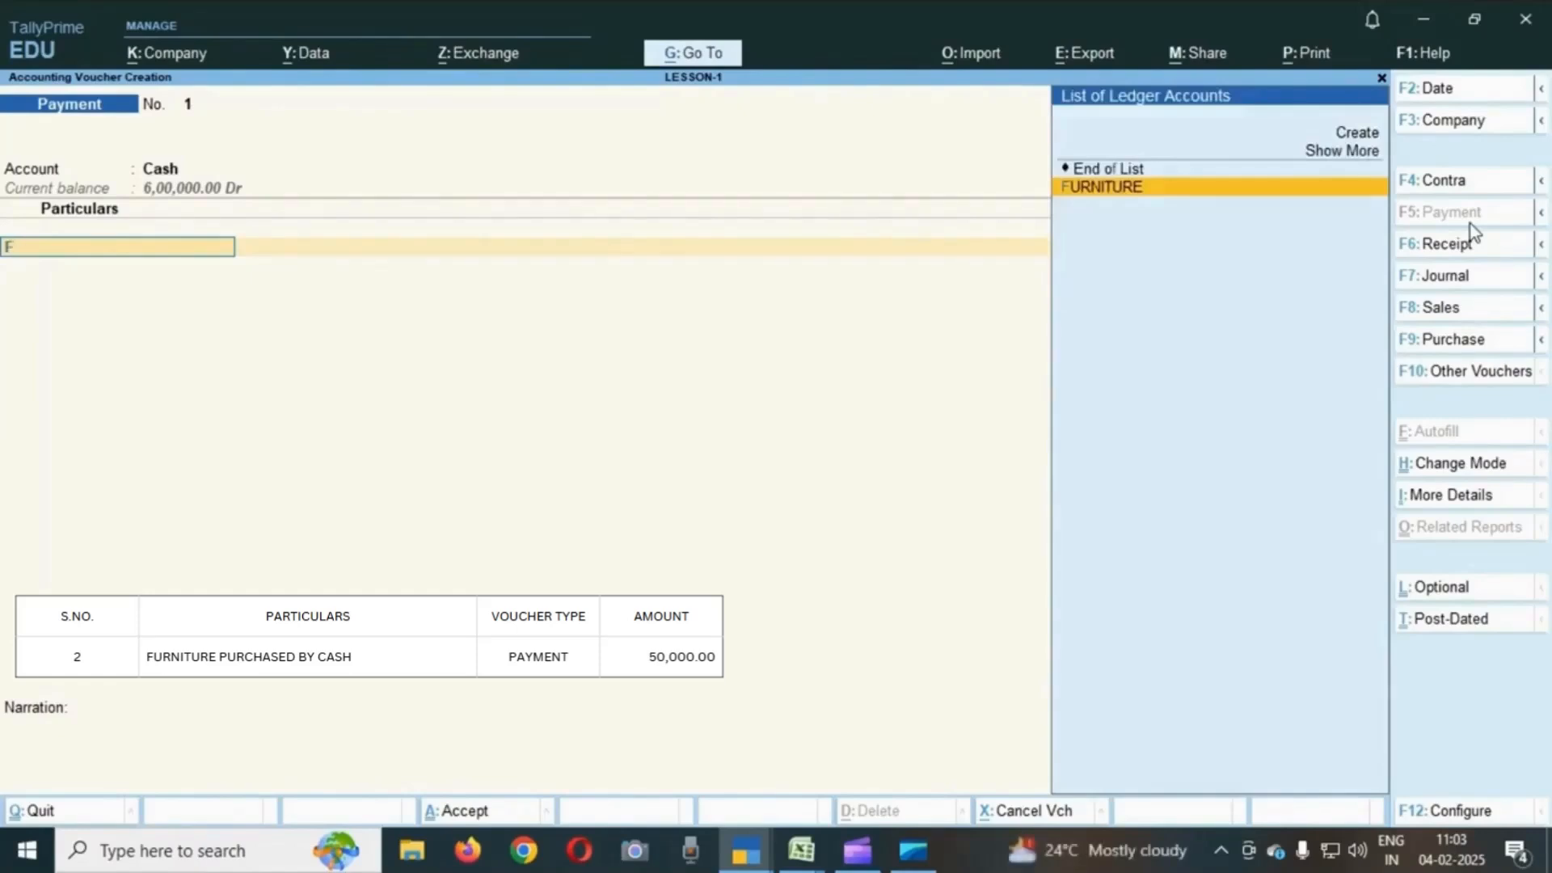
key("Return")
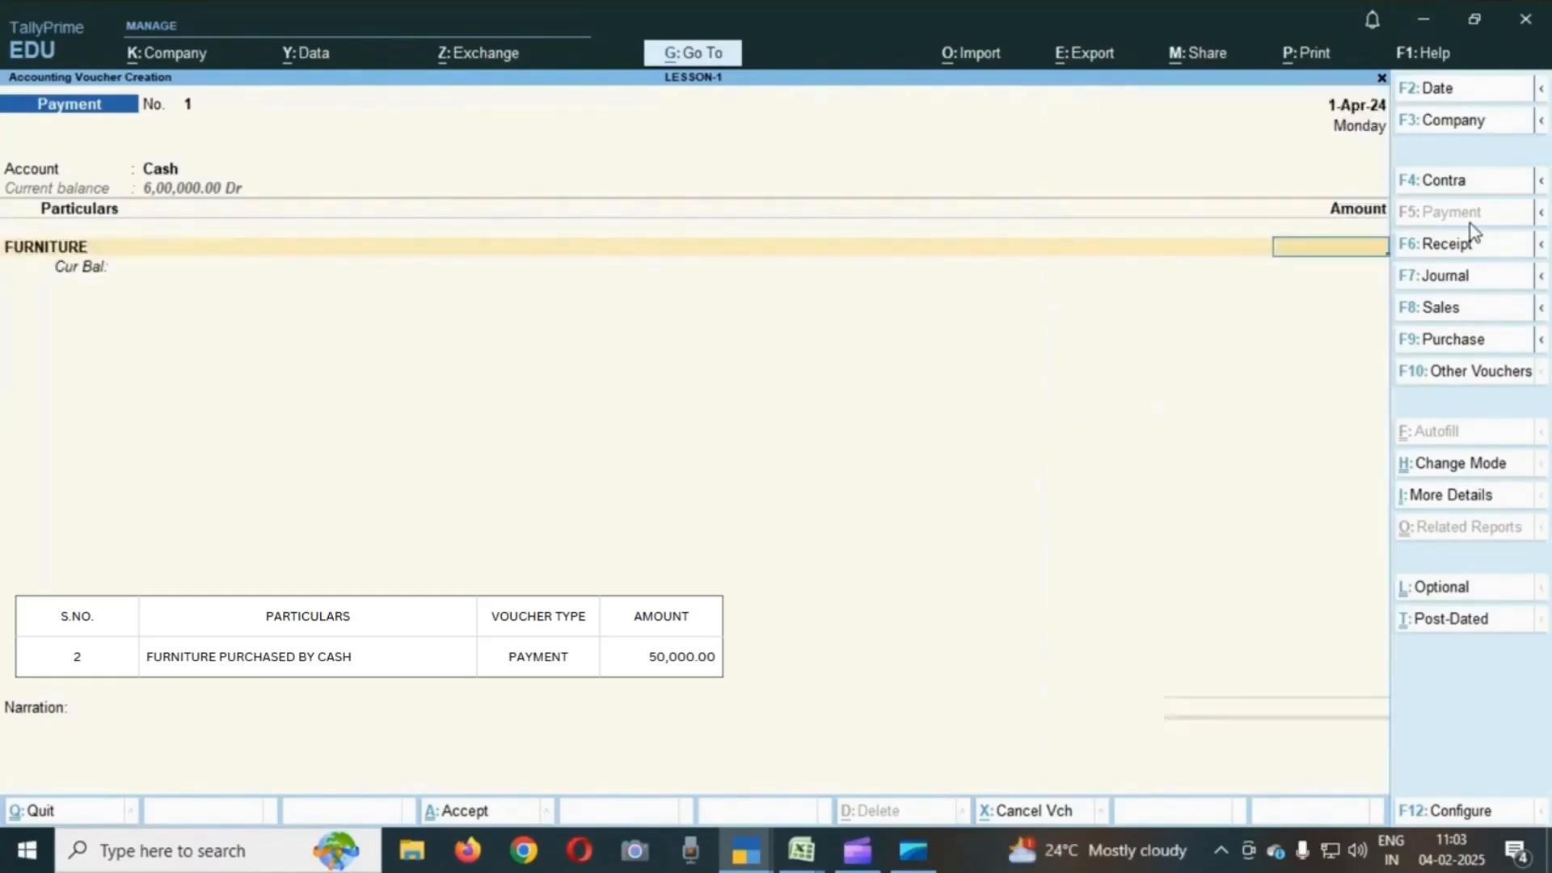
type("50000")
key("Return")
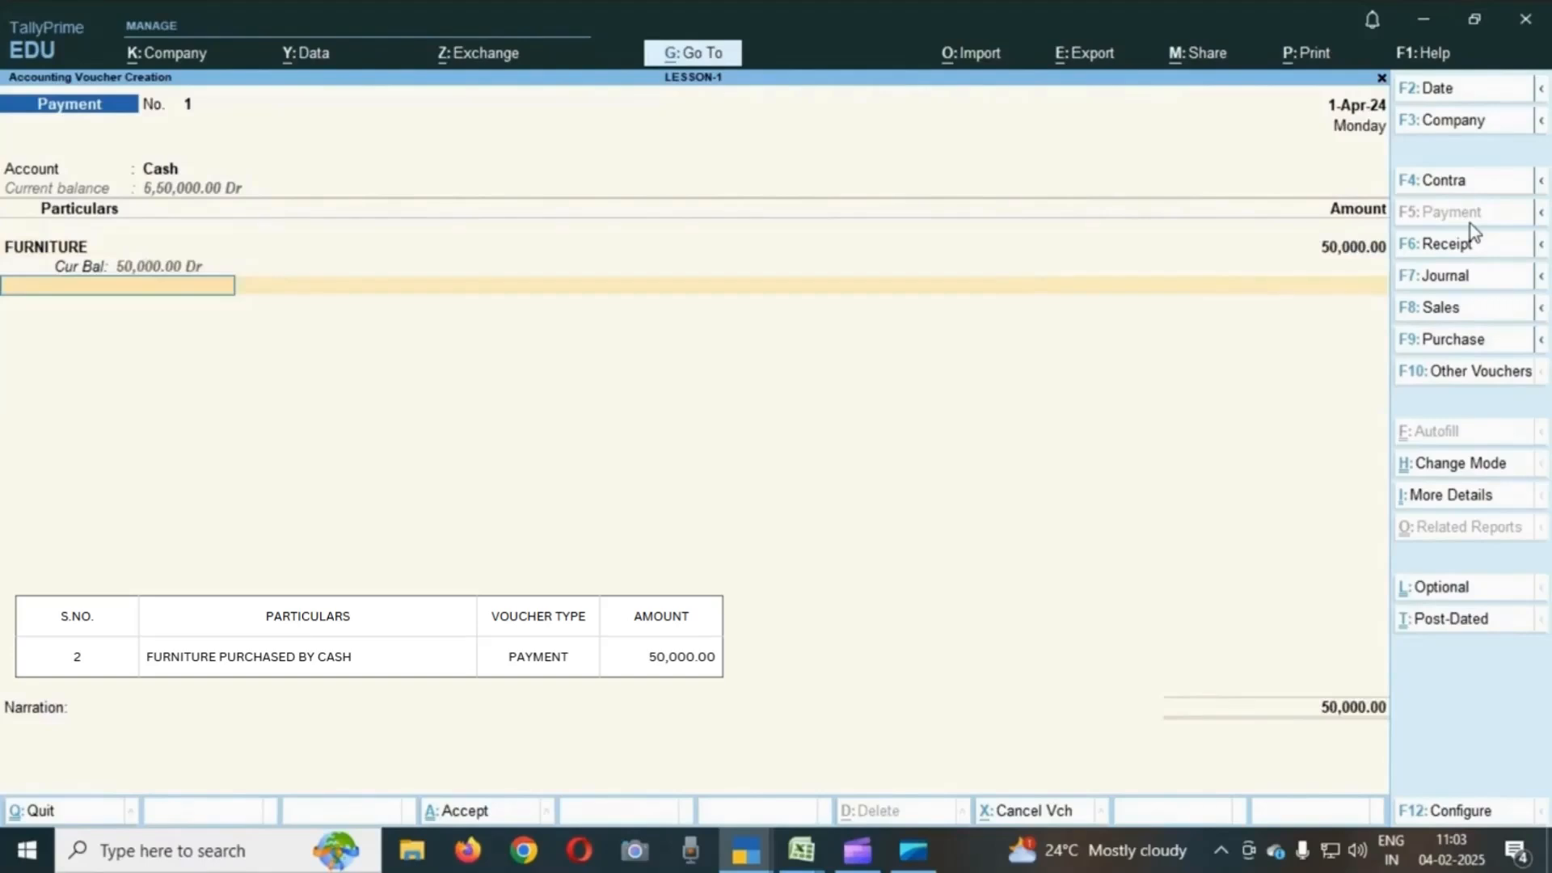
key("Return")
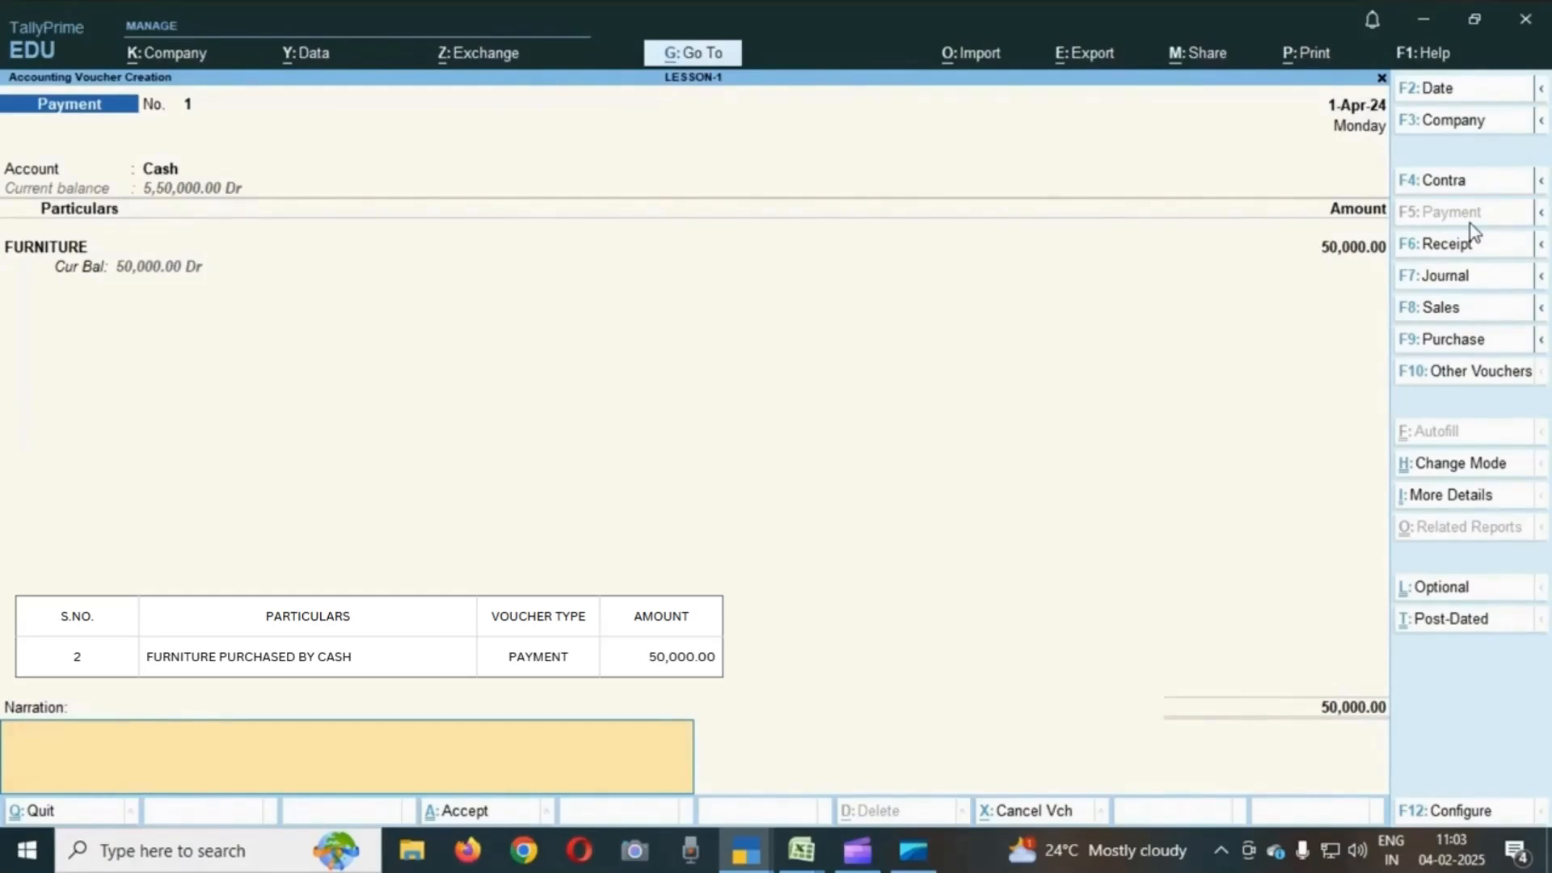
key("Return")
key("Return")
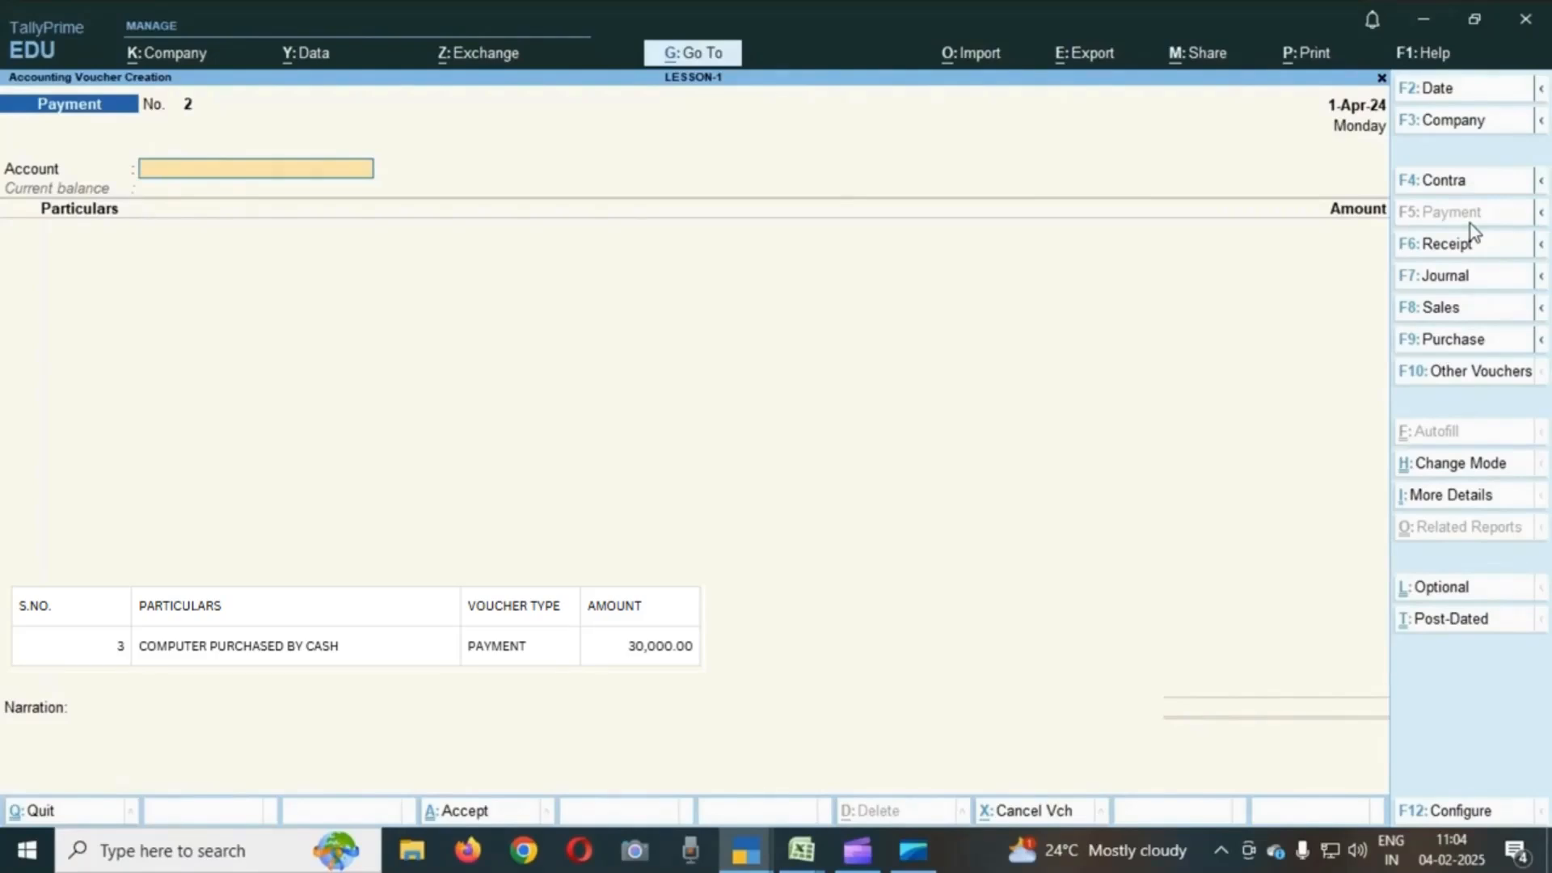
- Record a payment voucher from Cash to COMPUTER for 30,000 and accept it
type("C")
key("Return")
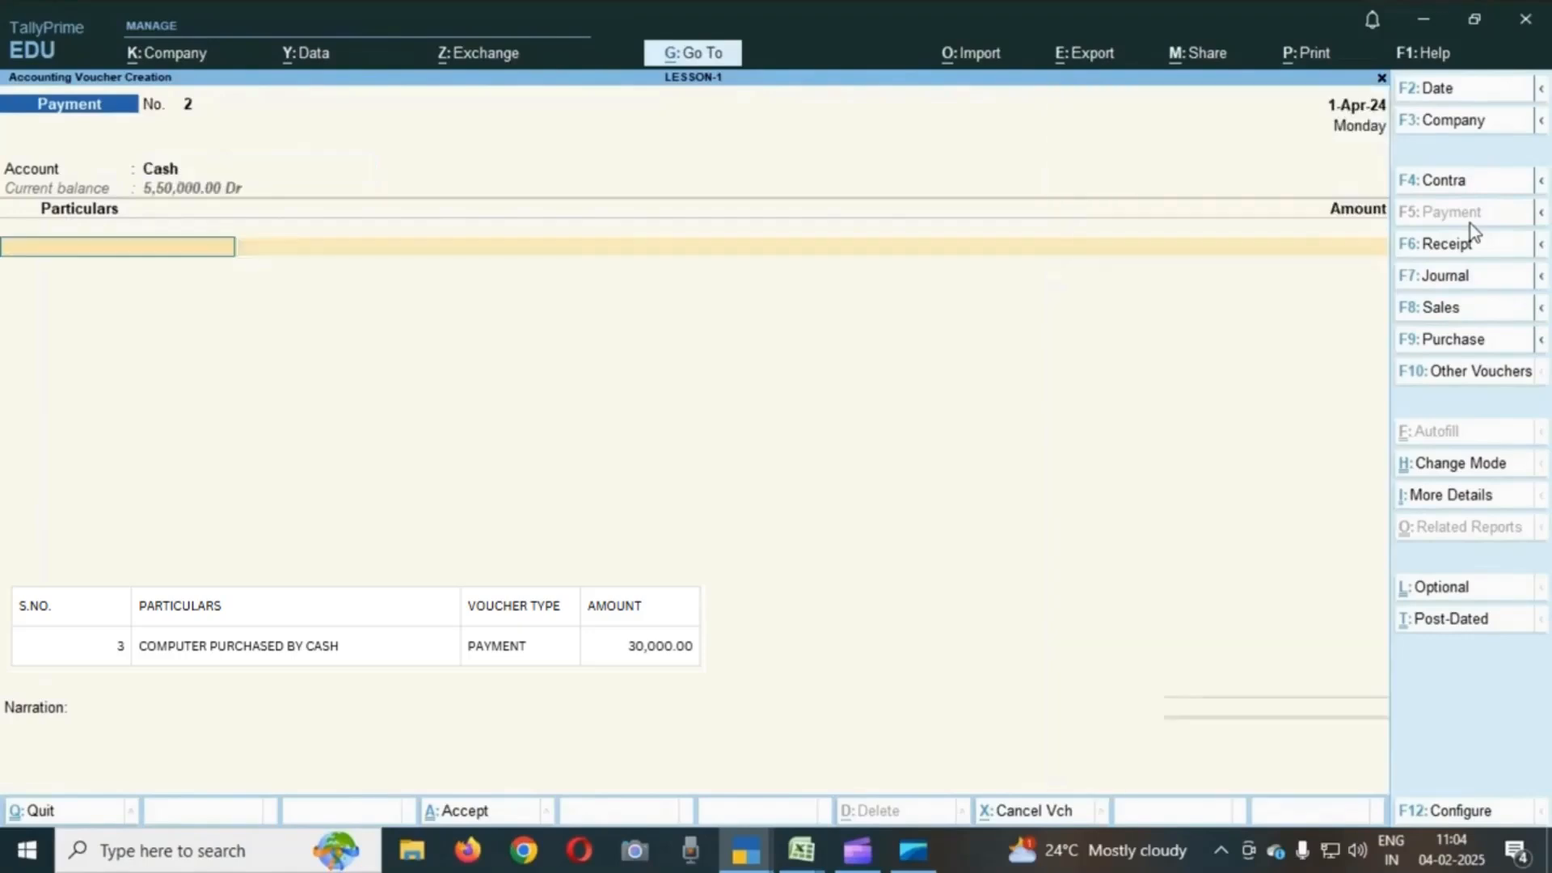
type("COM")
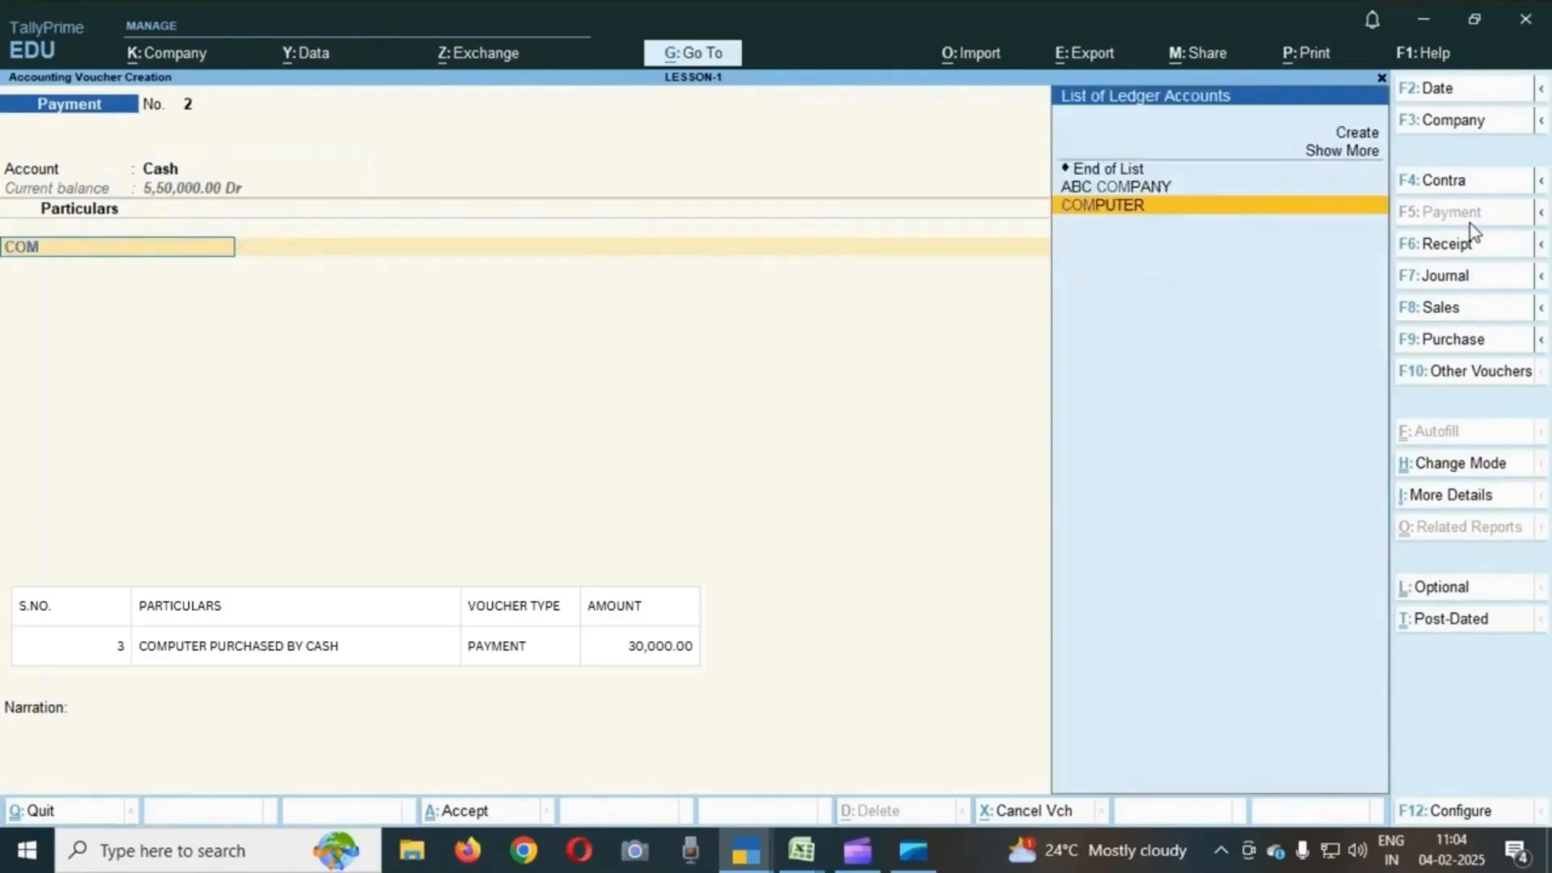
key("Return")
type("30000")
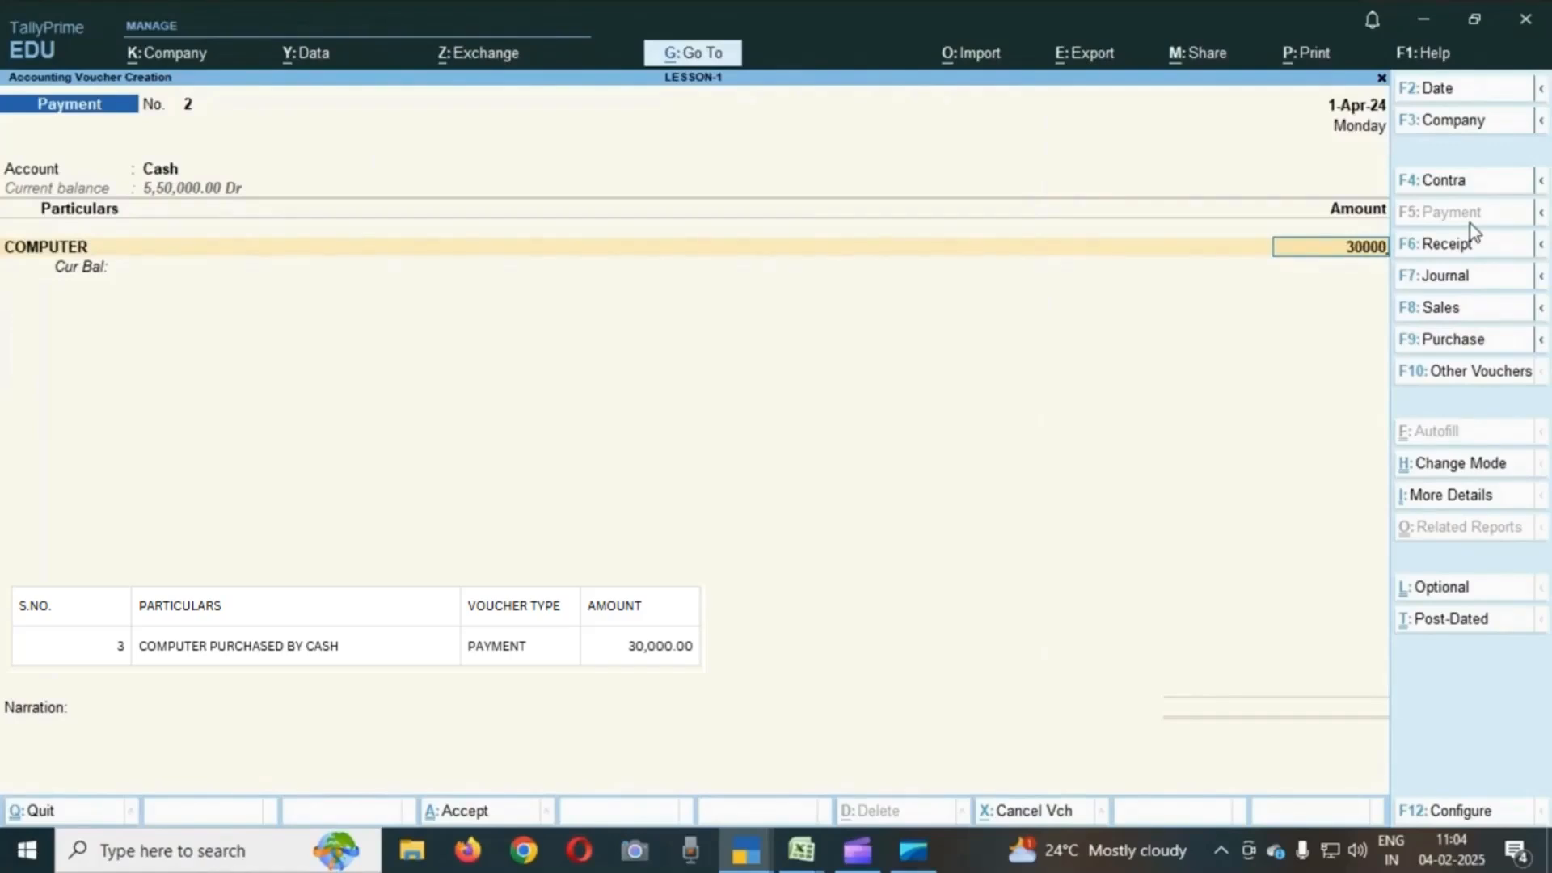
key("Return")
key("Return")
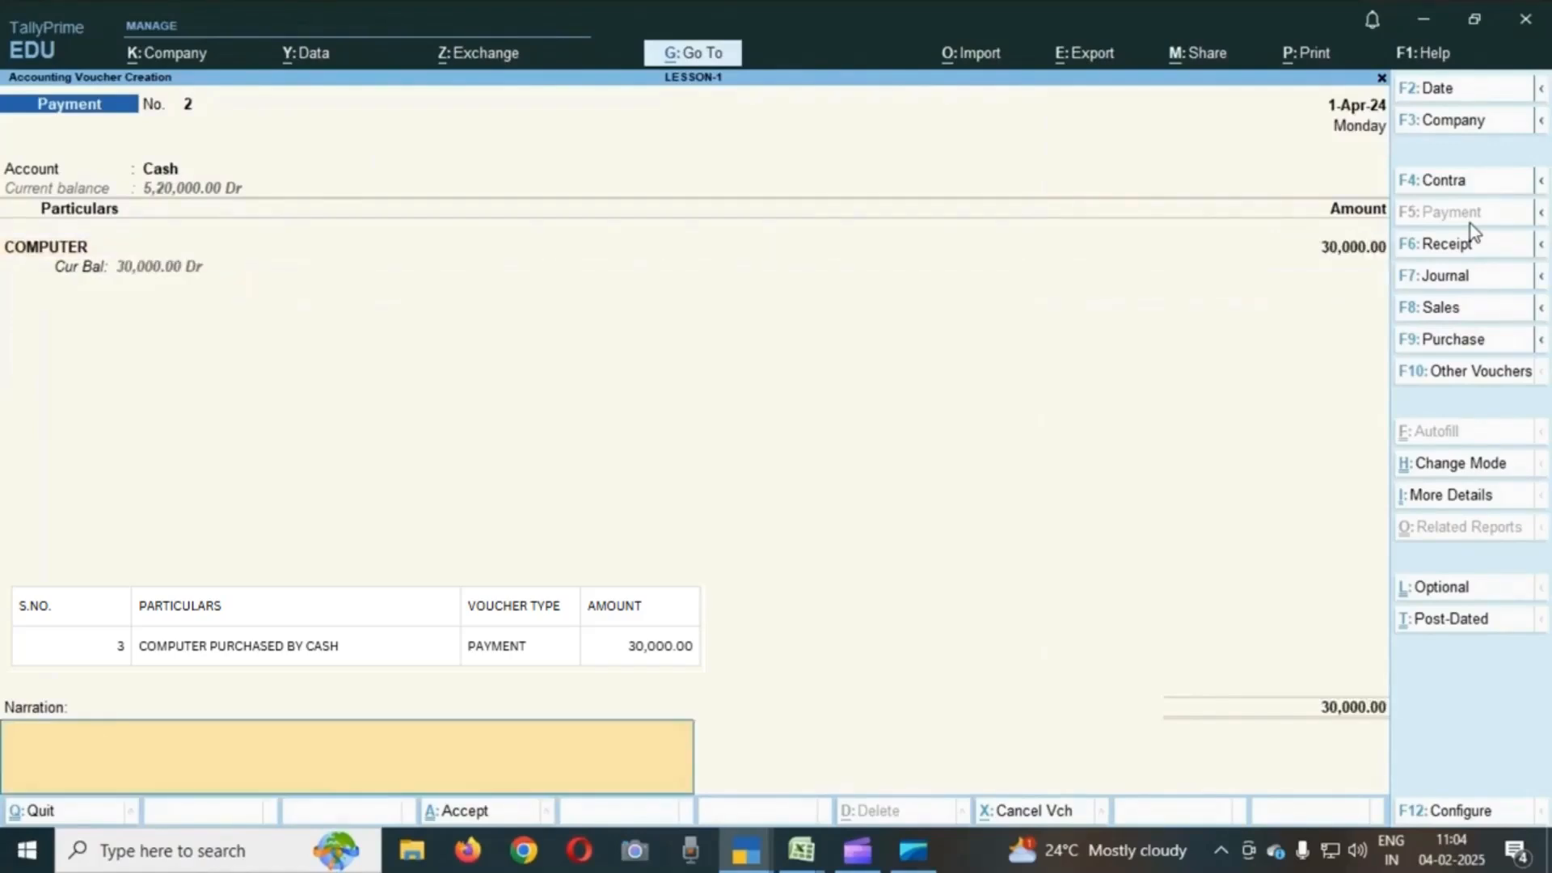
key("Return")
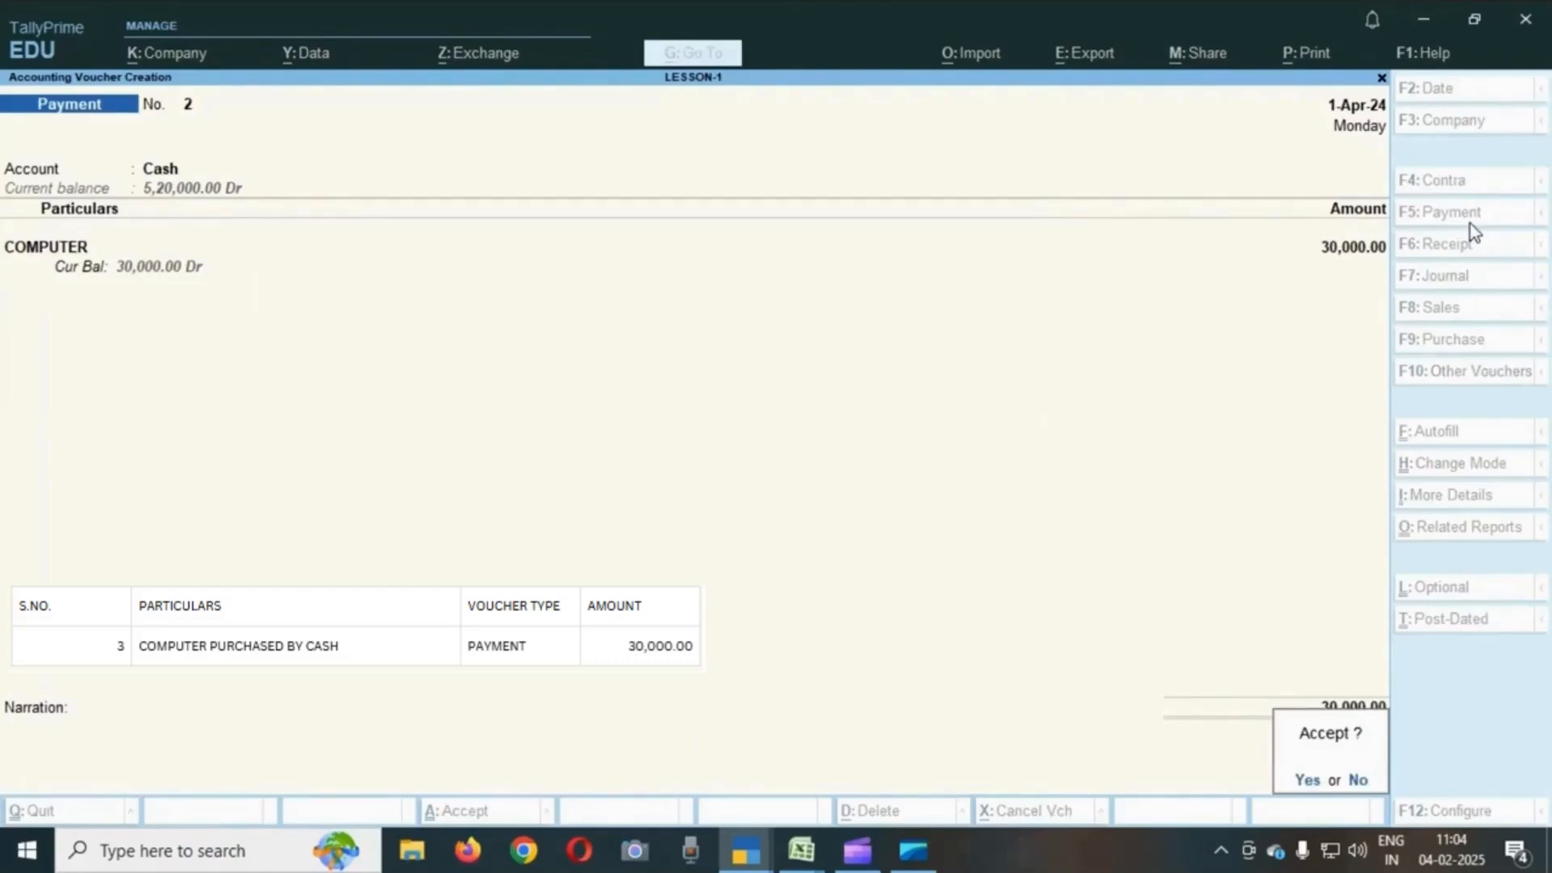
key("Return")
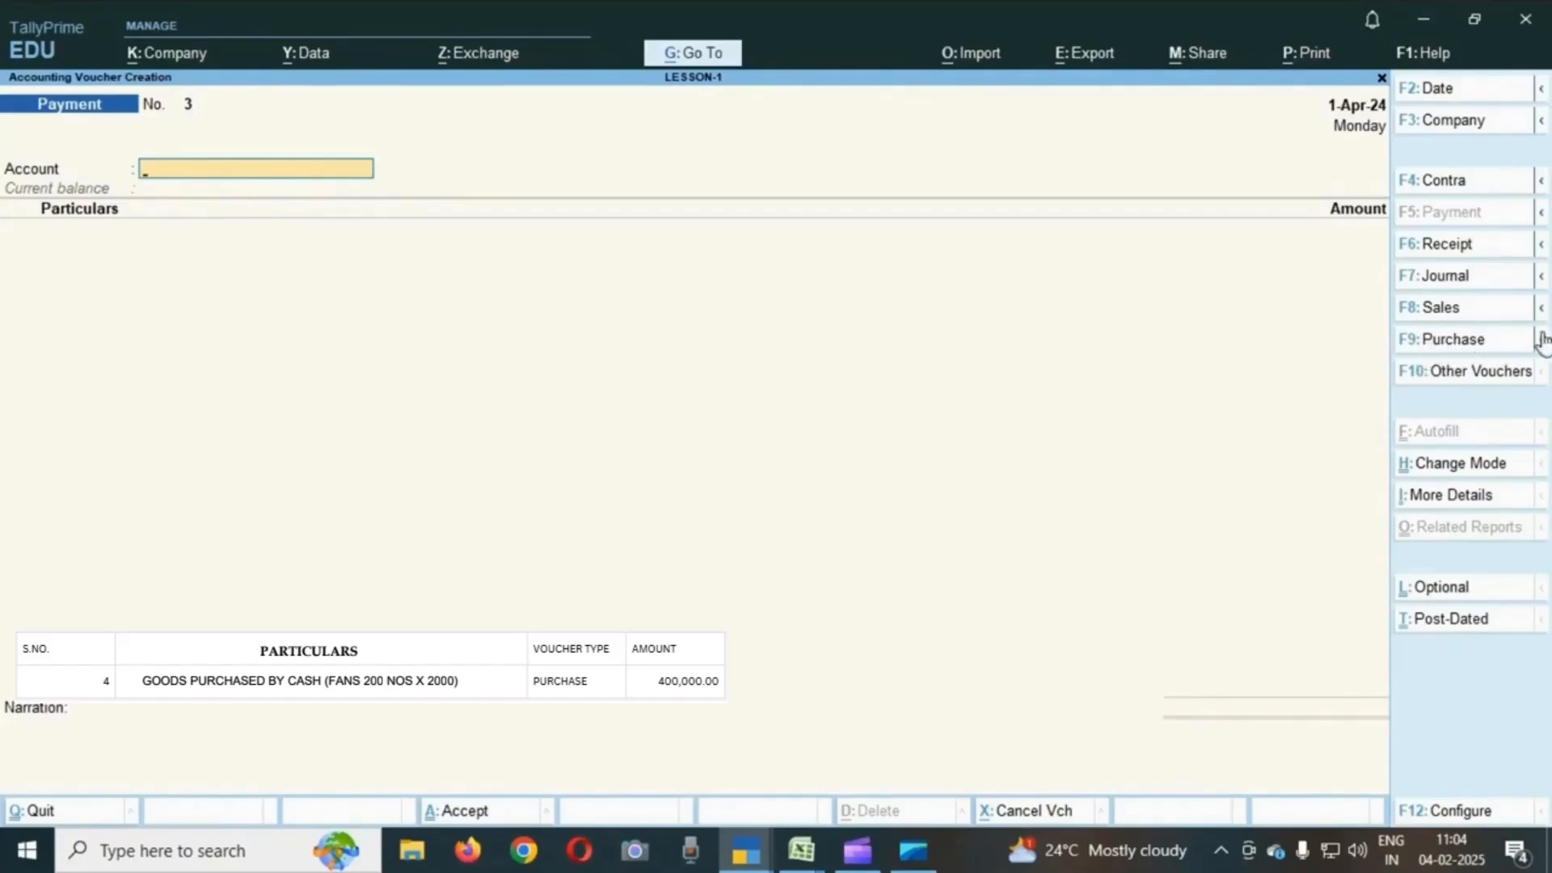
- Start a purchase voucher with supplier invoice number 2541 dated 1-Apr-24
left_click(1470, 350)
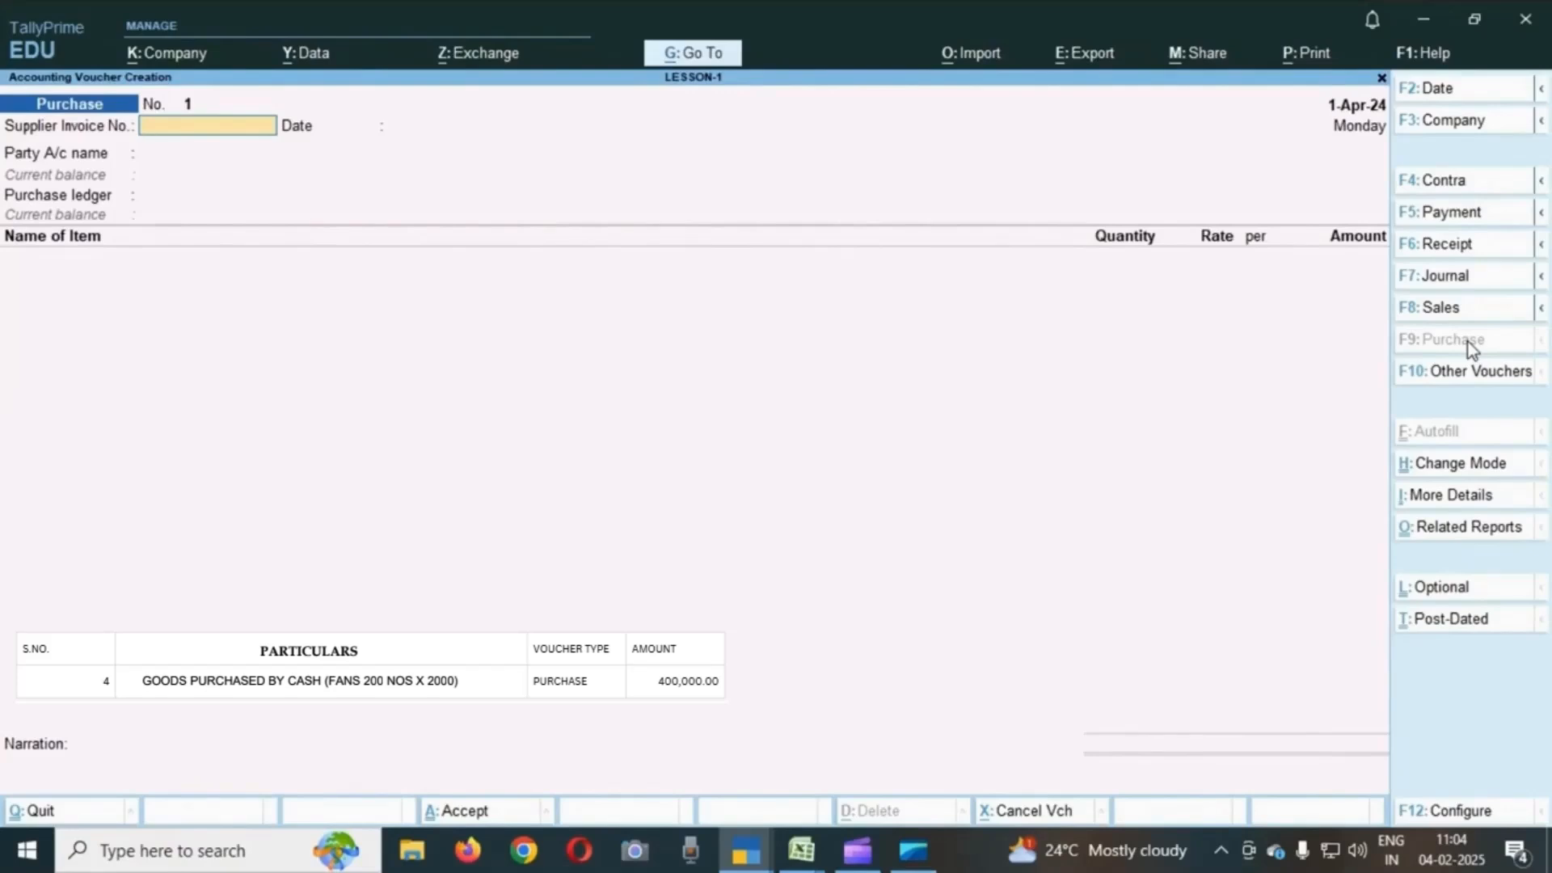
type("2541")
key("Return")
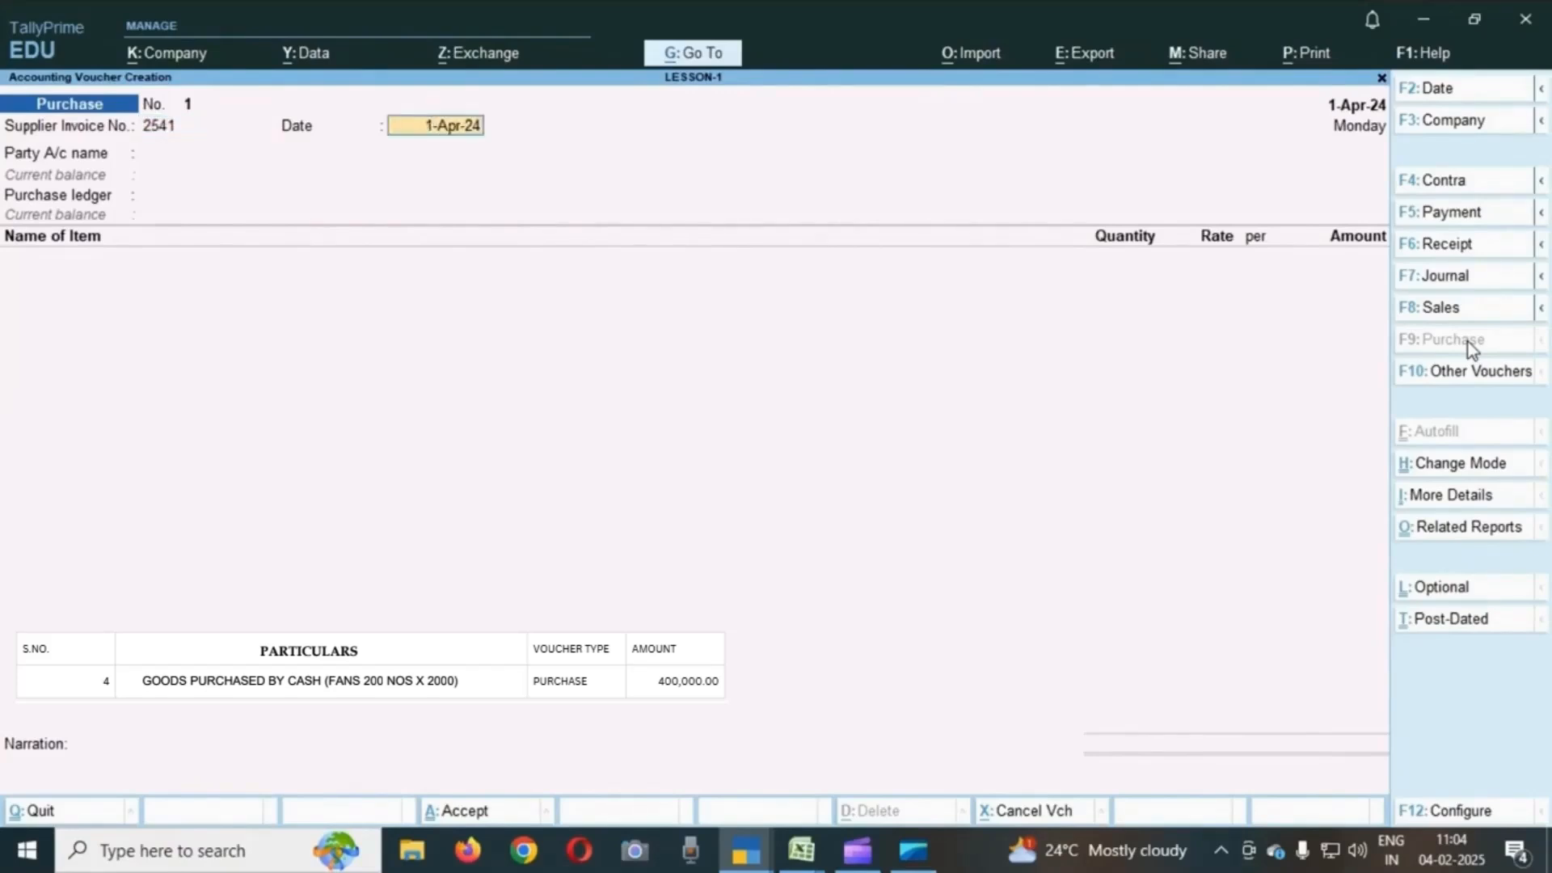
key("Return")
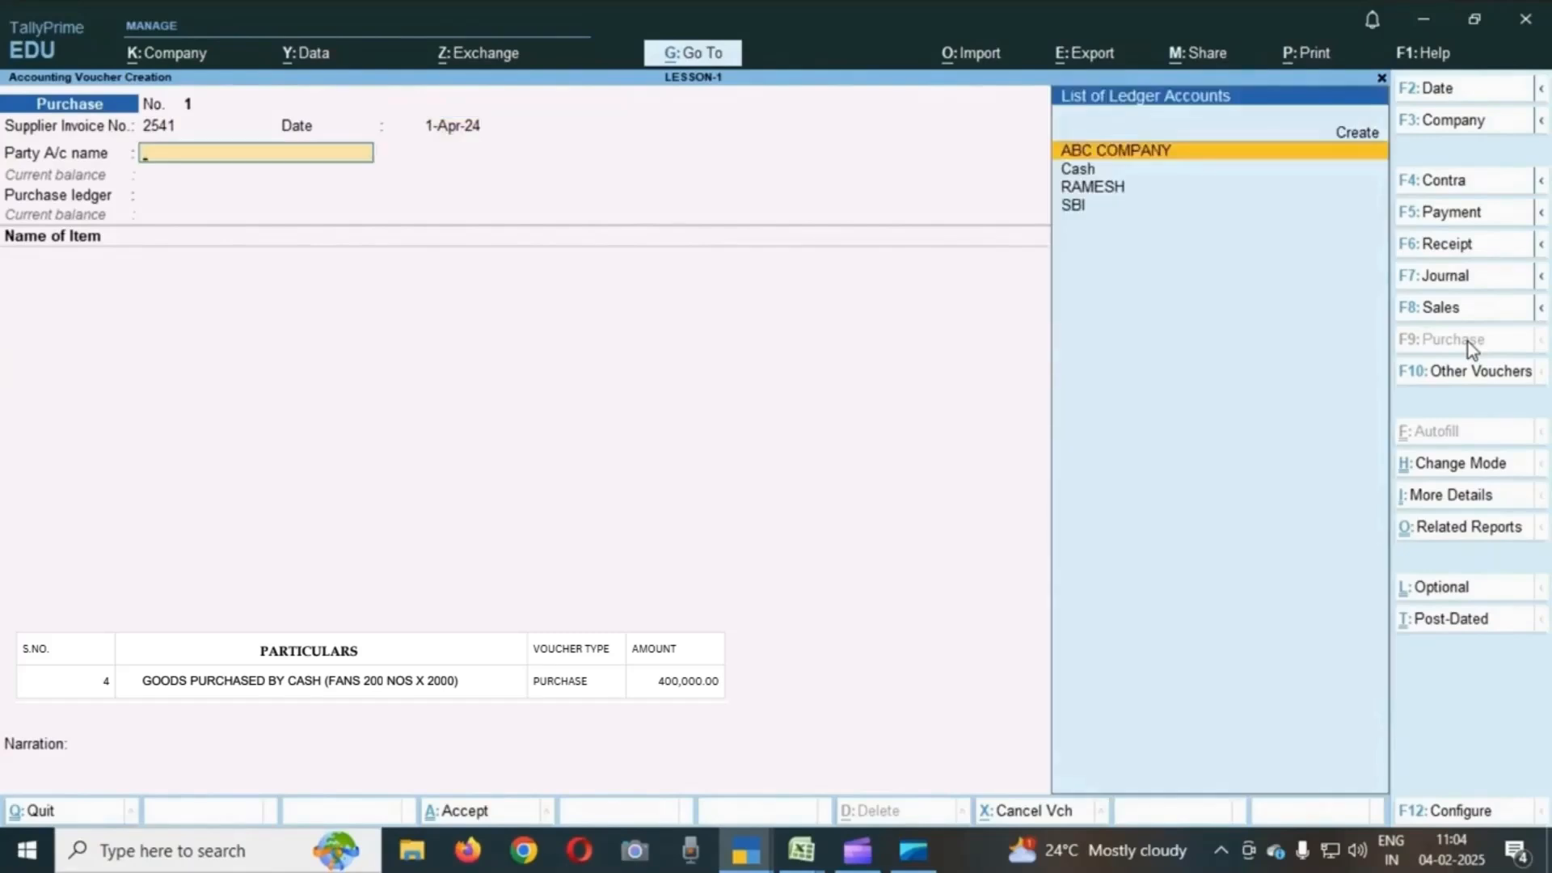
- Select Cash as the party account and skip through the receipt details
key("Down")
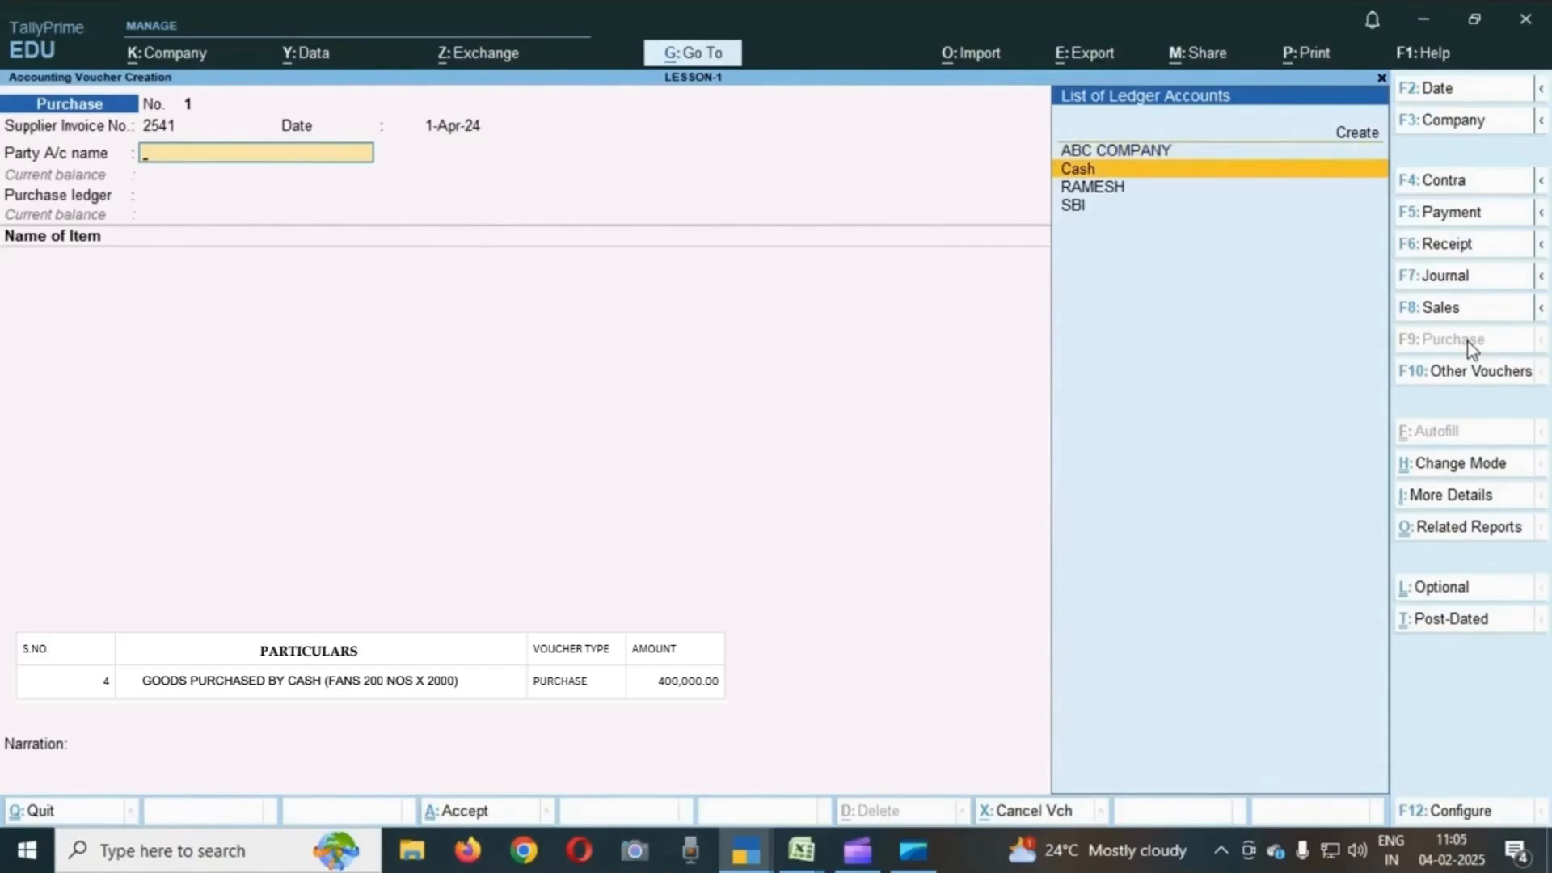
key("Return")
key("Return")
key("Return")
key("Return")
key("Return")
key("Return")
key("Return")
key("Return")
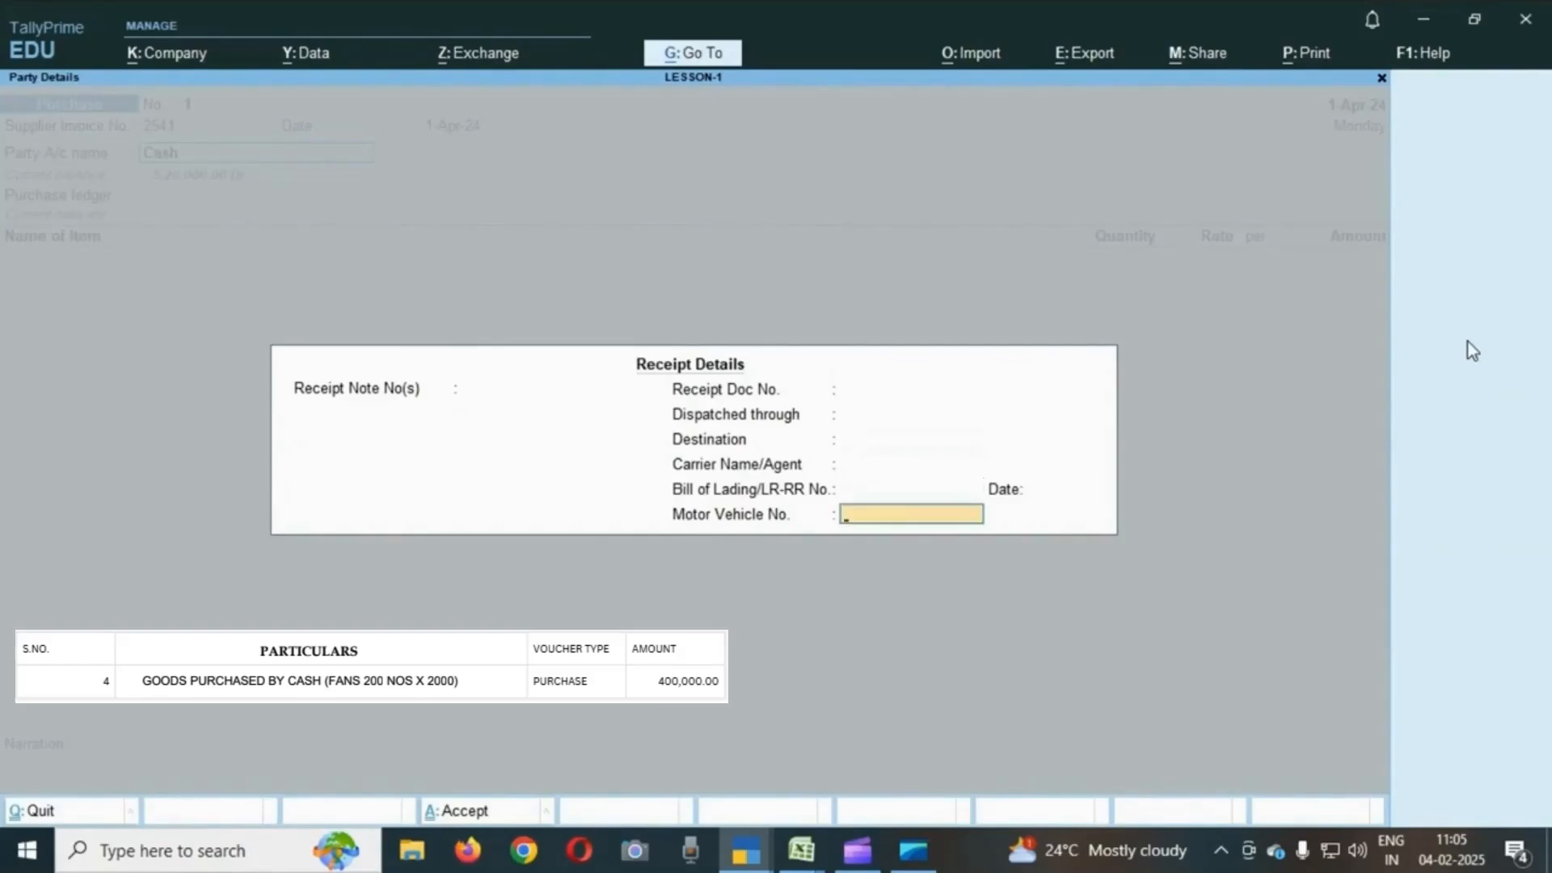
key("Return")
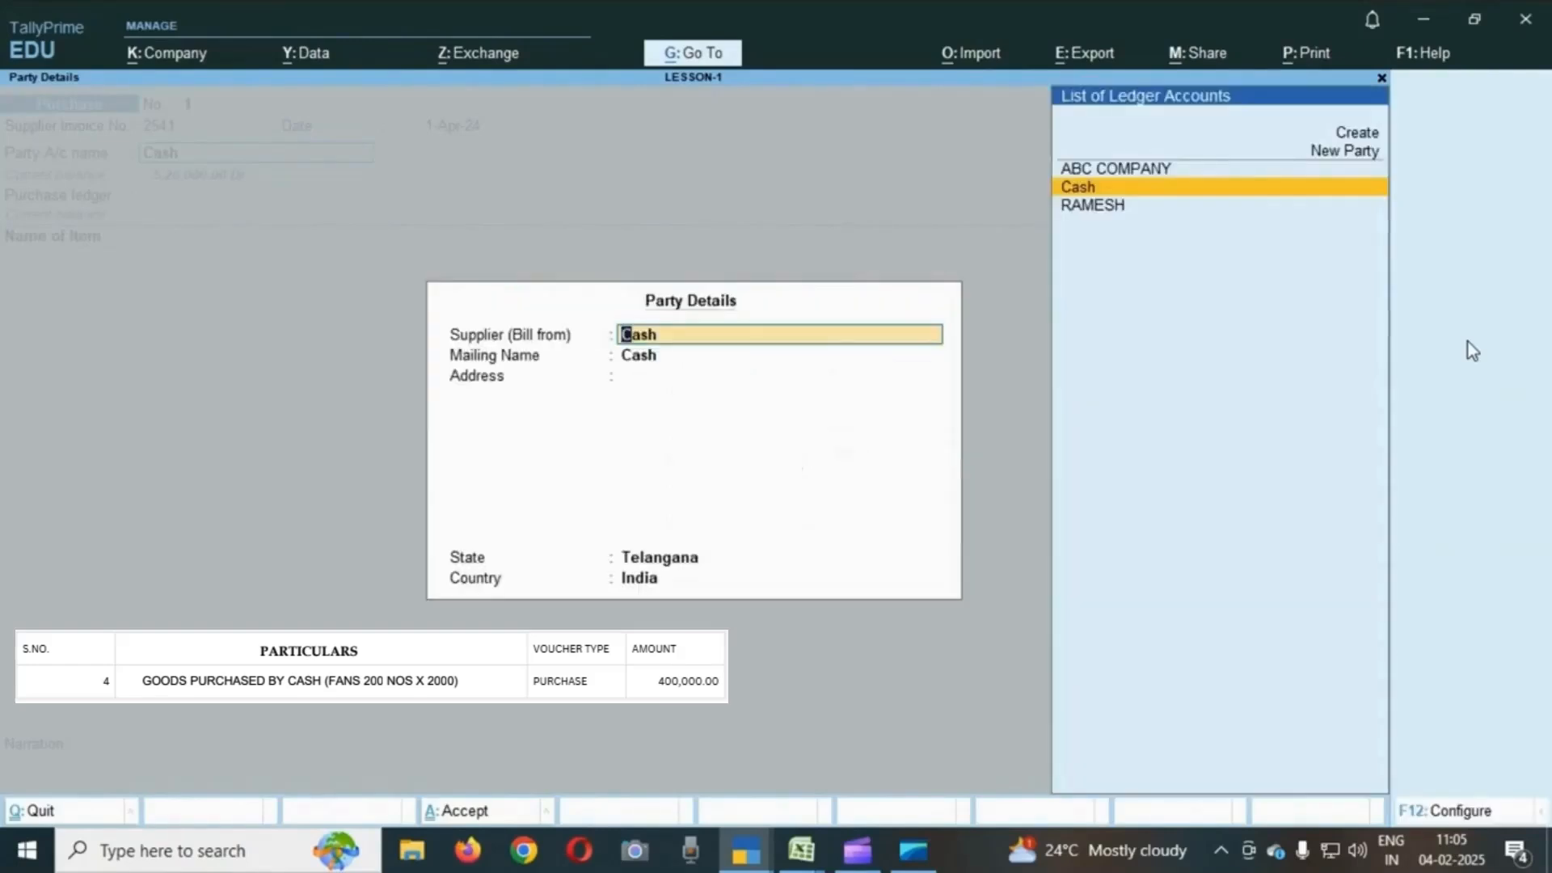
- Set the party's mailing name to XYA and address to HYD, then close the party details
key("Return")
key("Return")
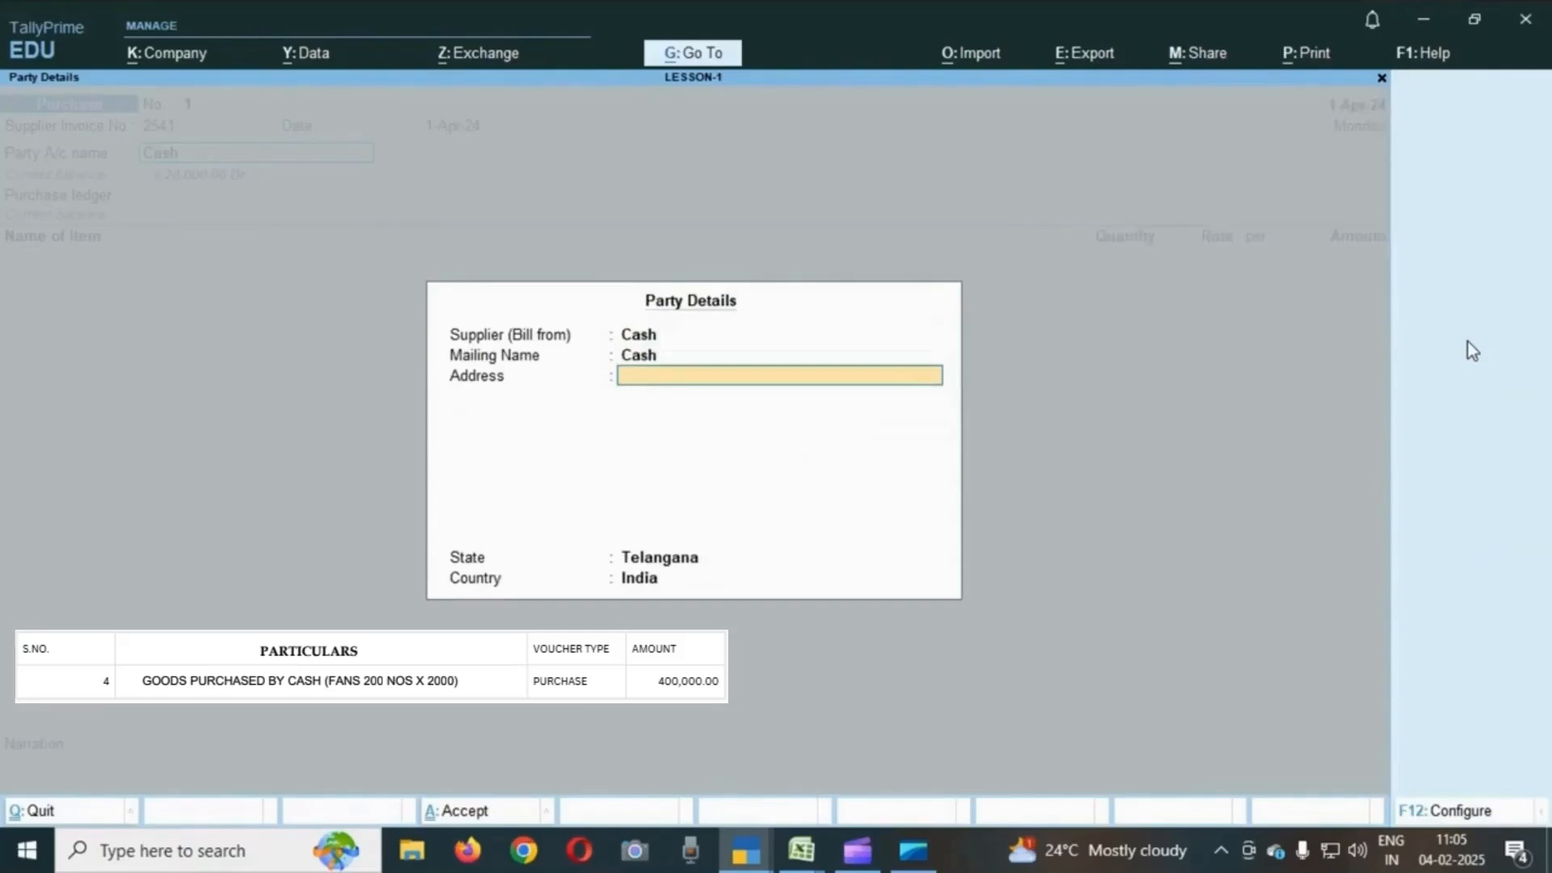
key("BackSpace")
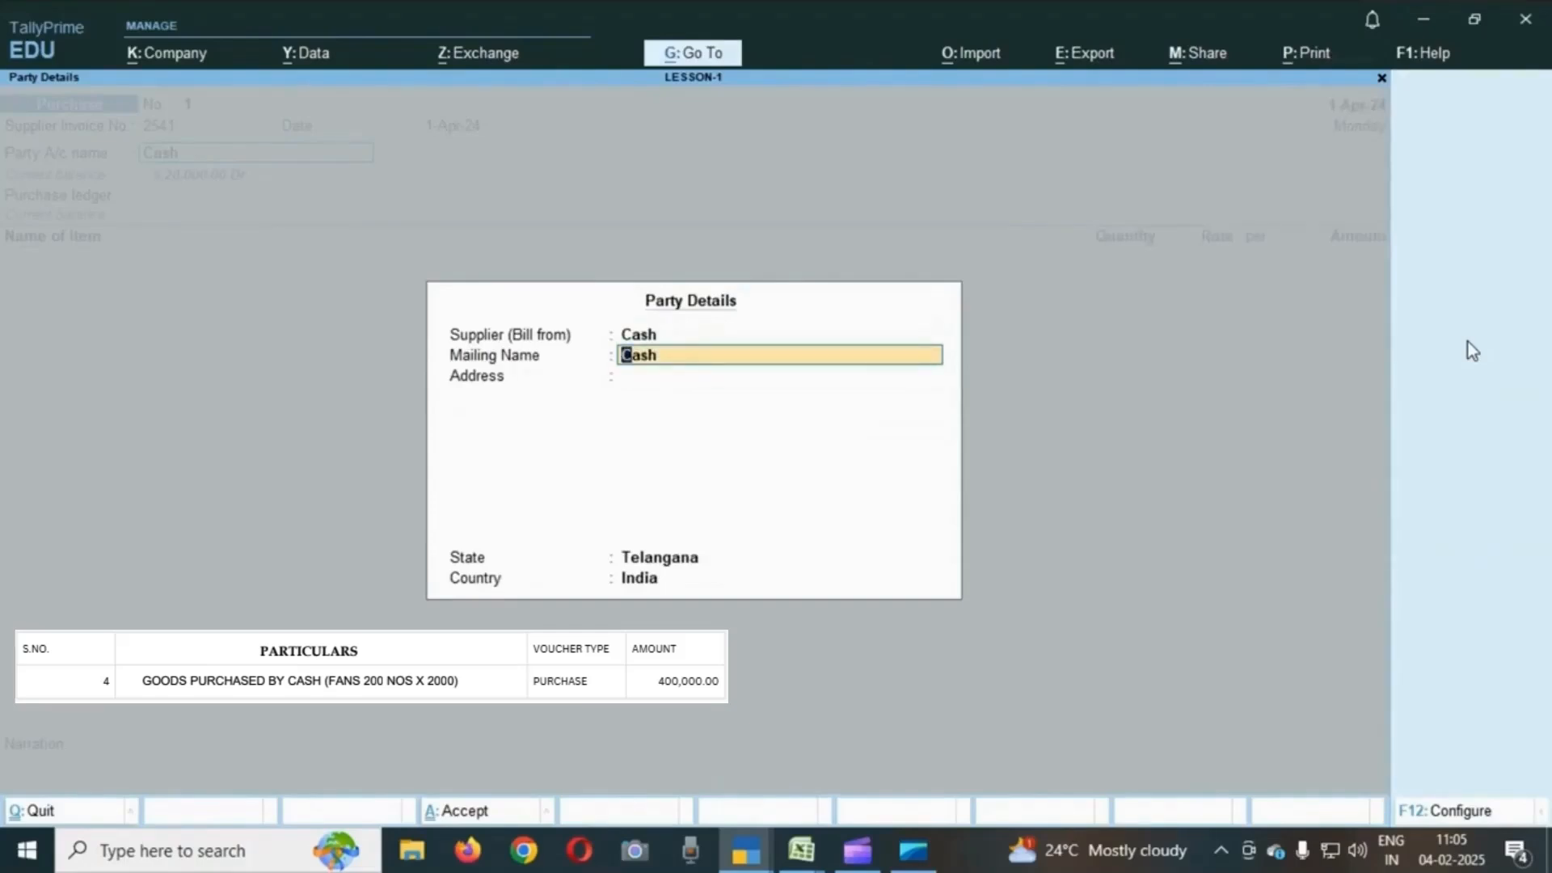
type("XYA")
key("Return")
type("HYD")
key("Return")
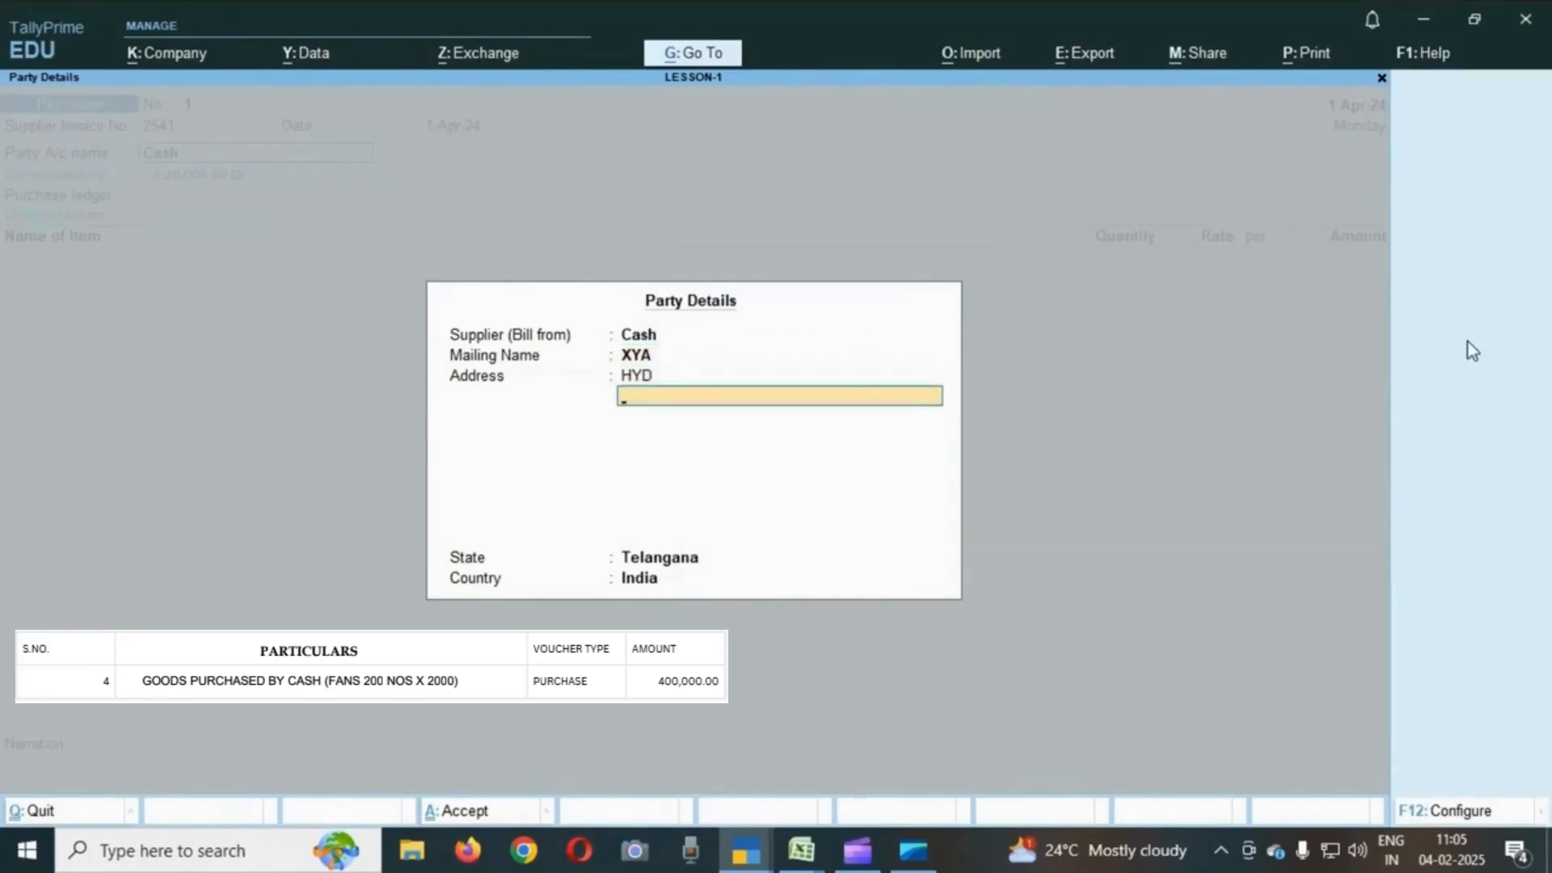
key("Return")
key("Return")
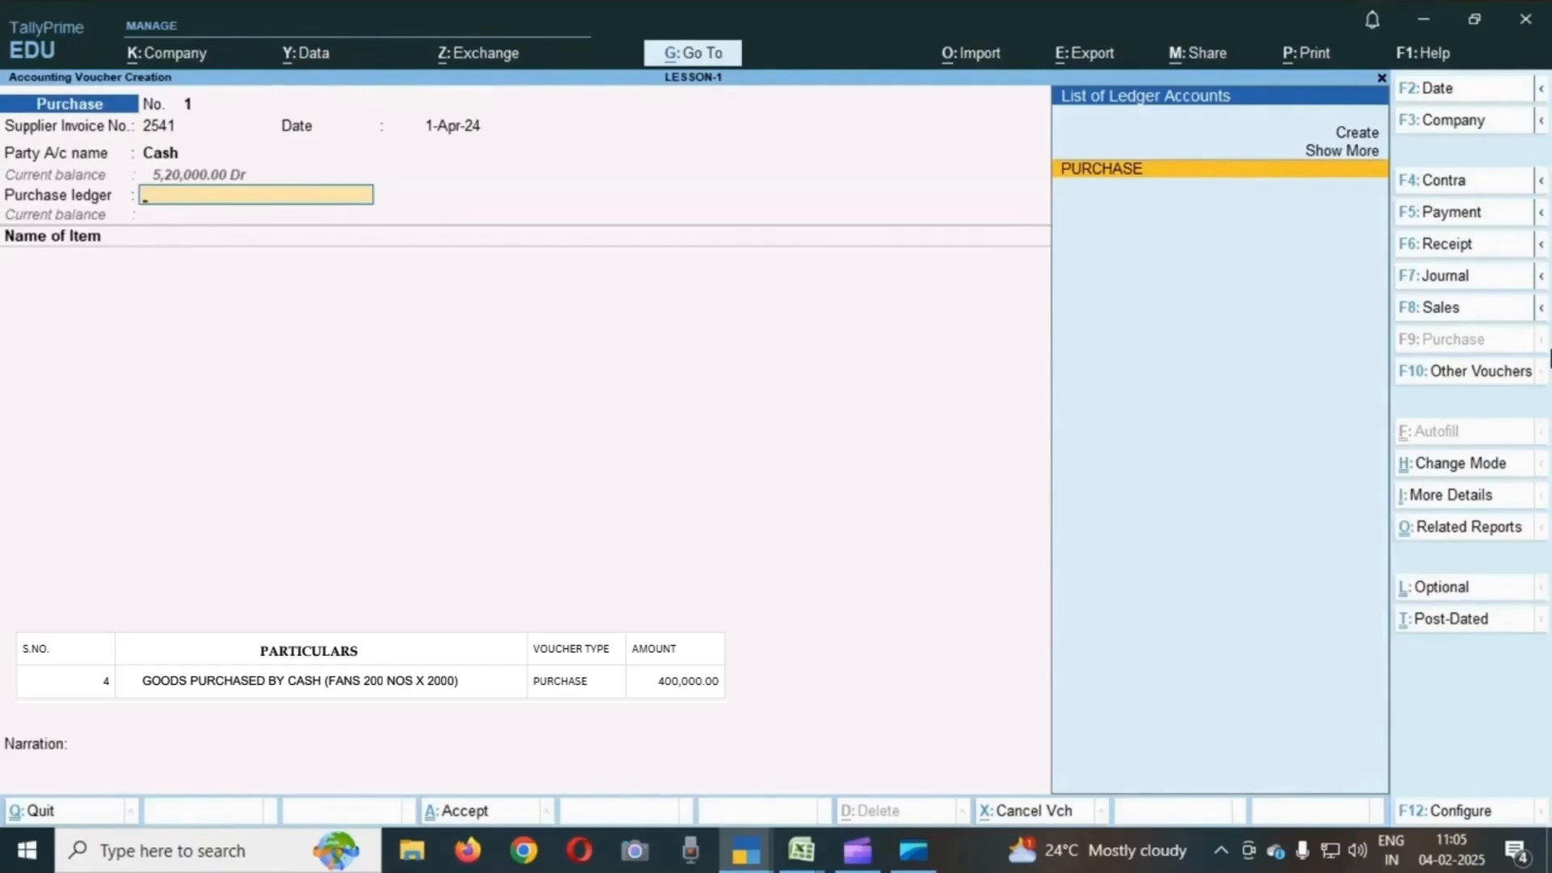
- Choose PURCHASE as the purchase ledger and add 200 USHA FANS at a rate of 2,000
key("Return")
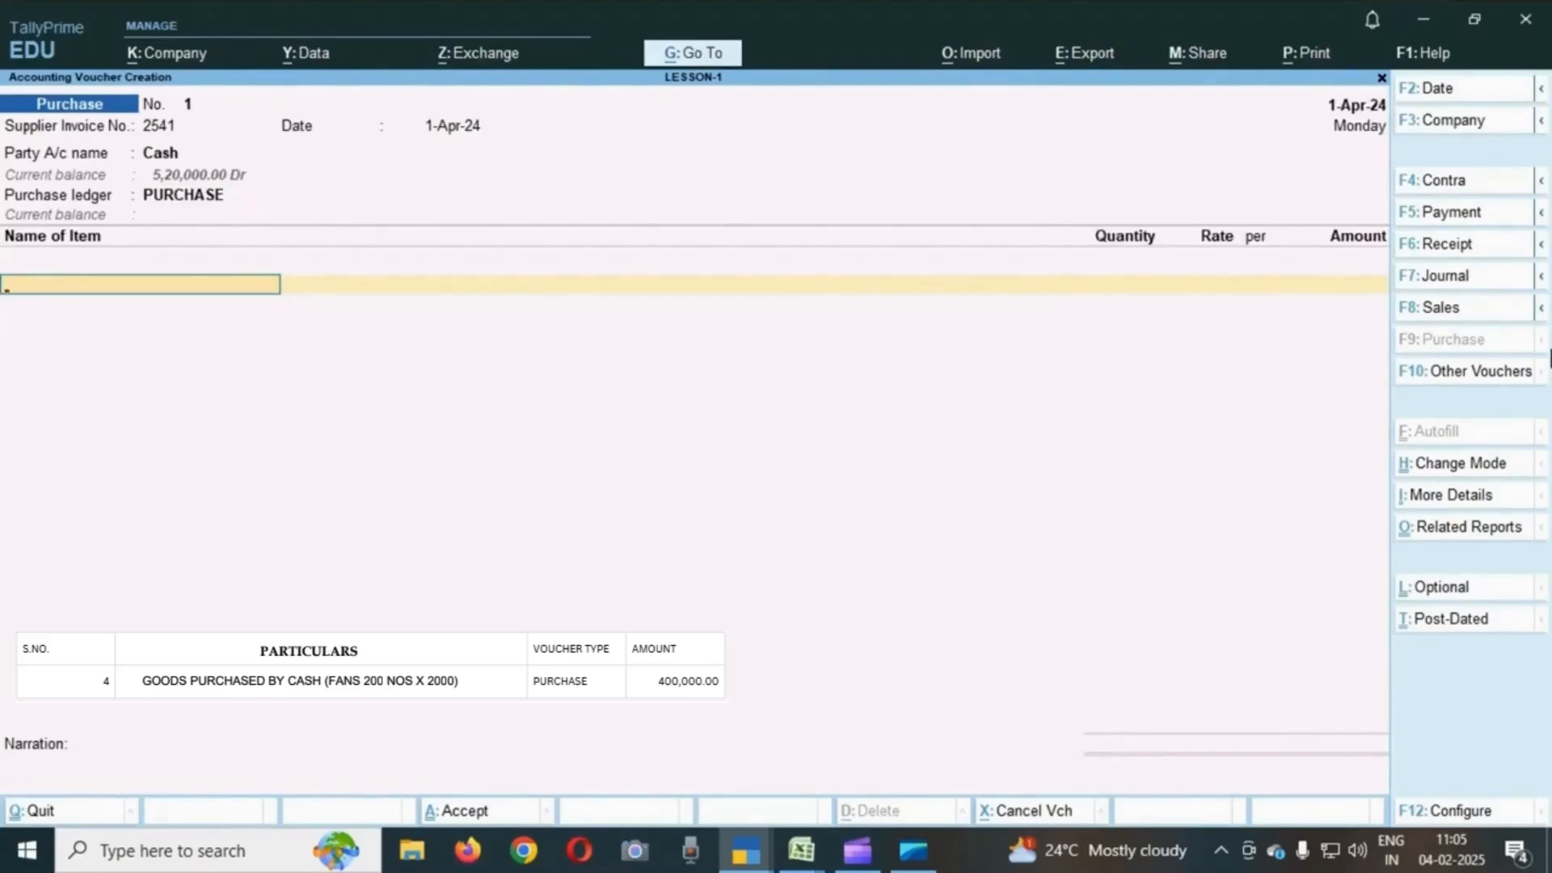
type("U")
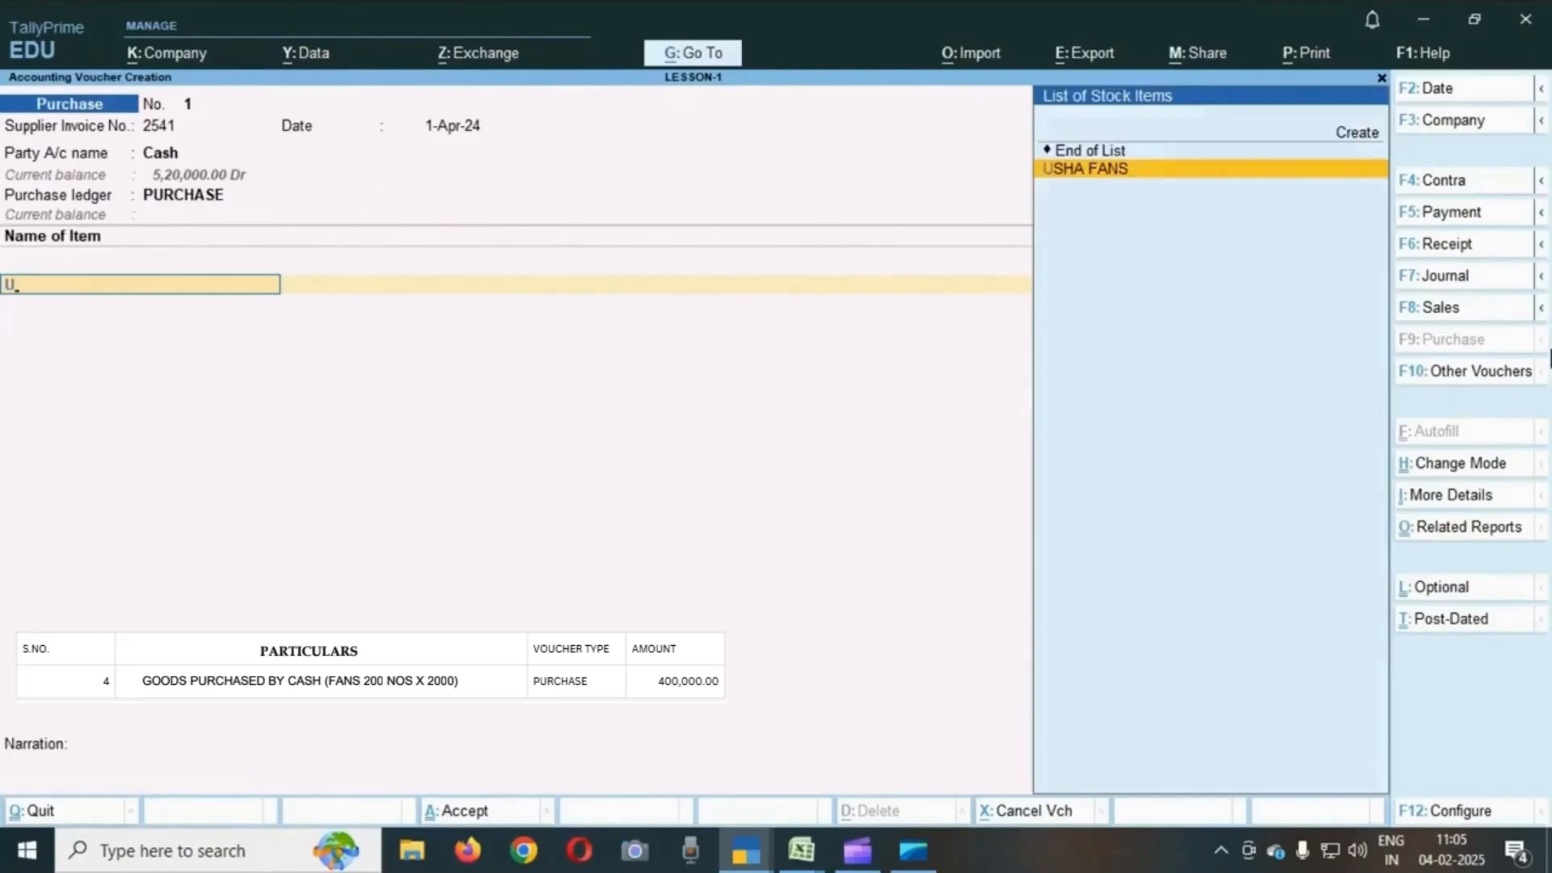
key("Return")
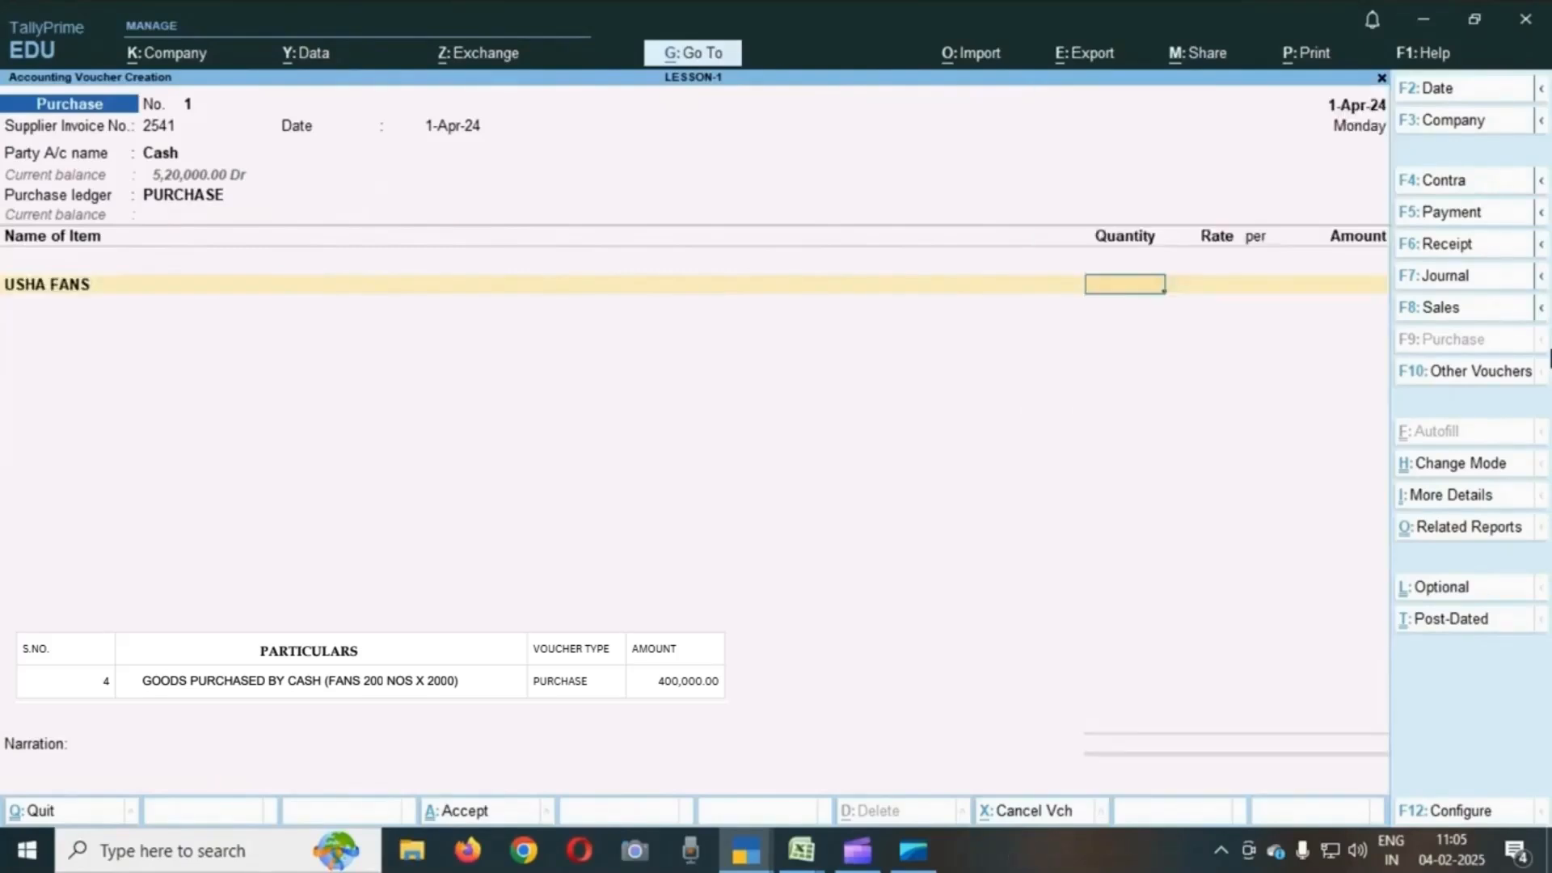
type("200.00 Nos")
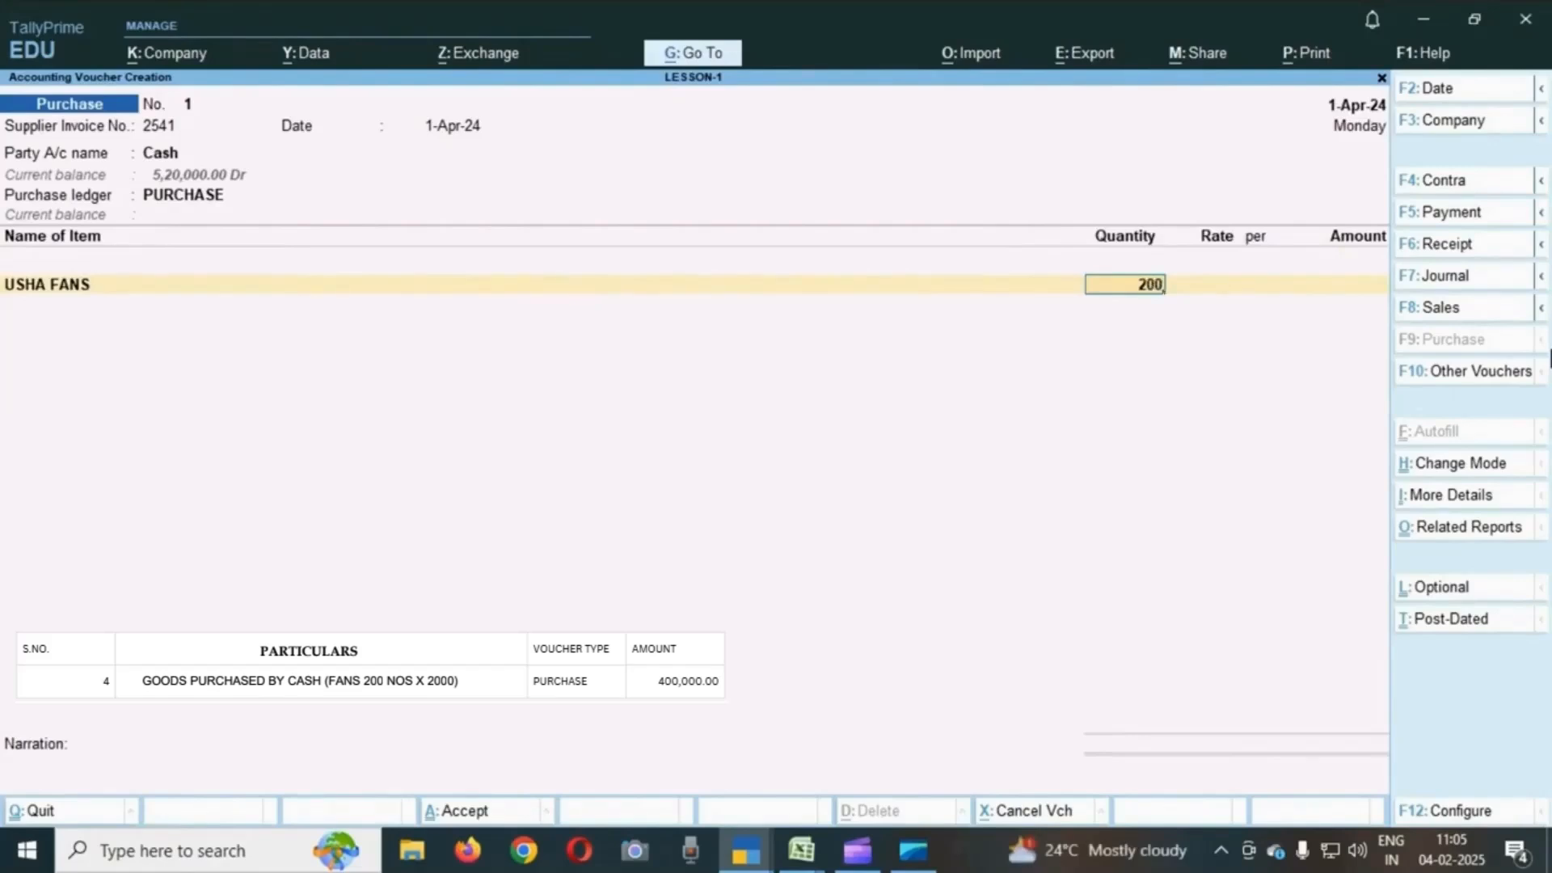
key("Return")
type("2000")
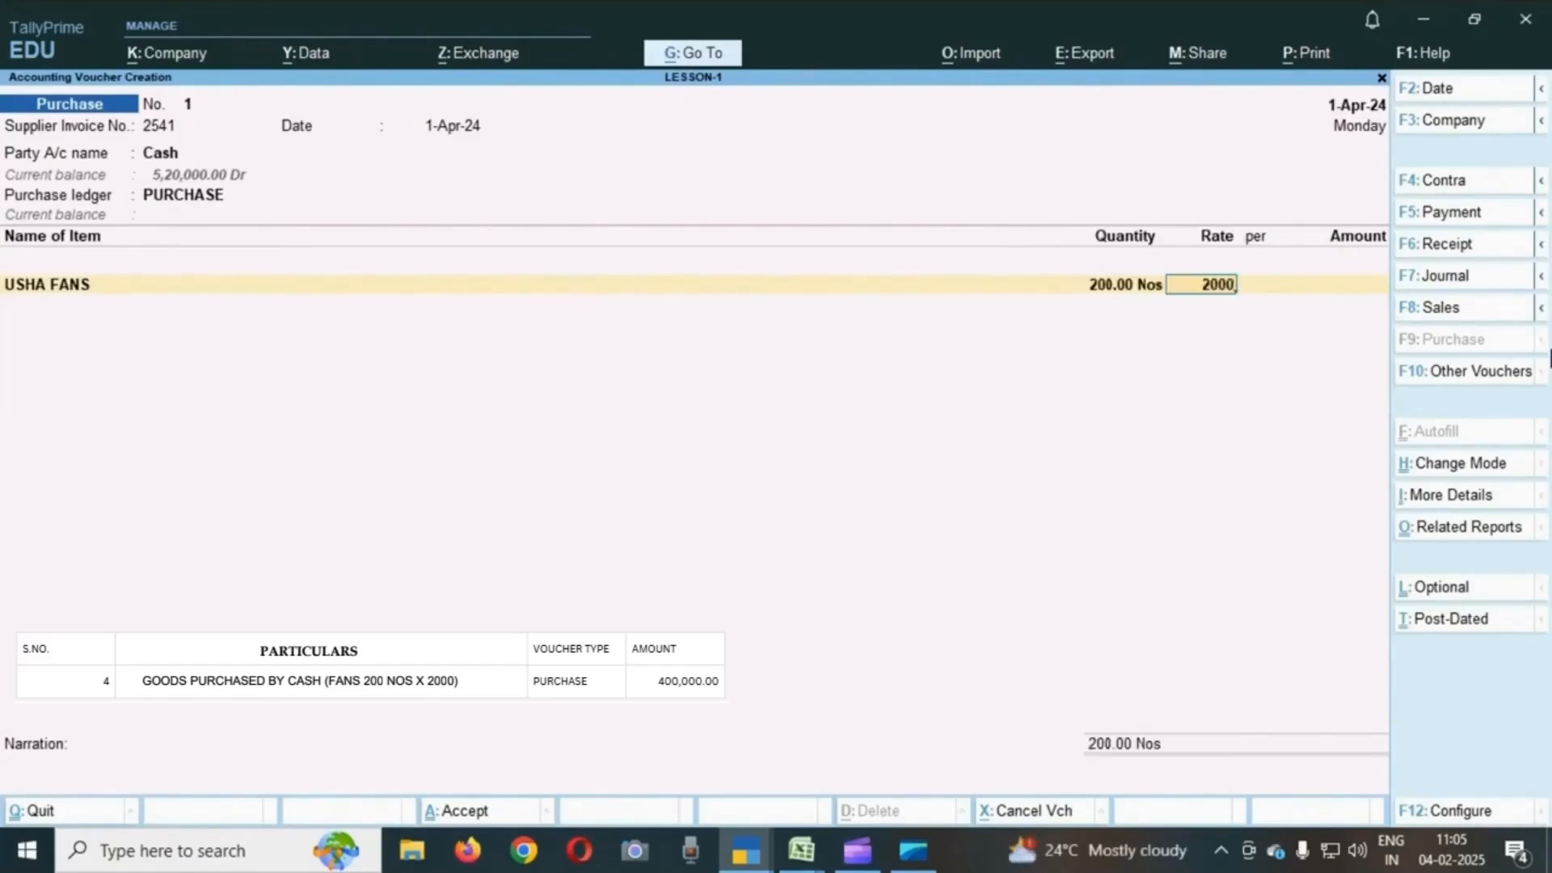
key("Return")
- Leave the narration blank and accept the purchase voucher
key("Return")
key("Return")
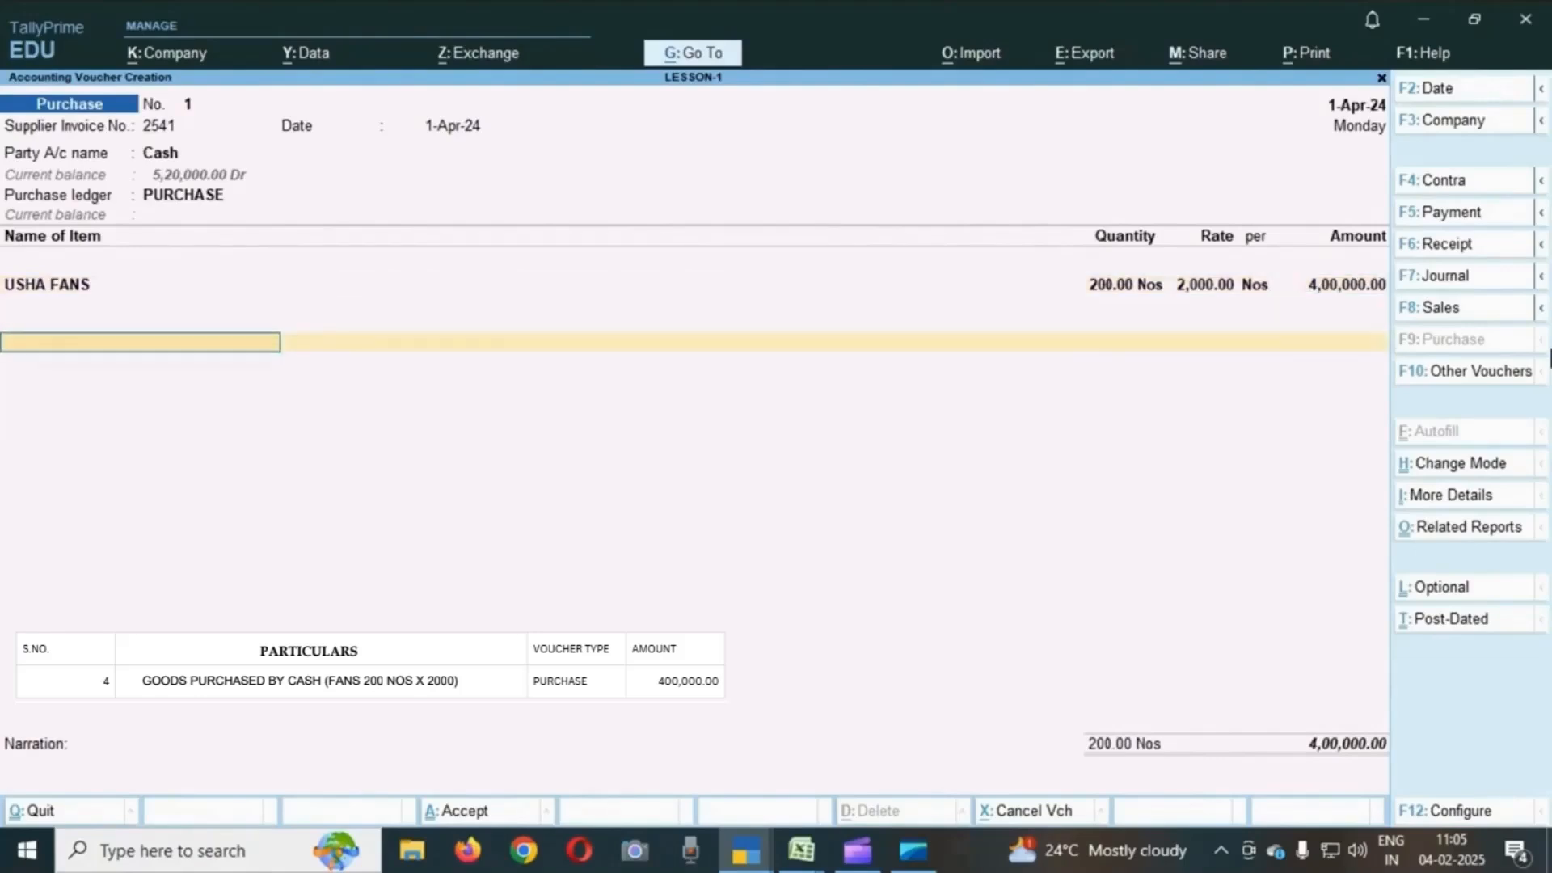
key("Return")
key("Return")
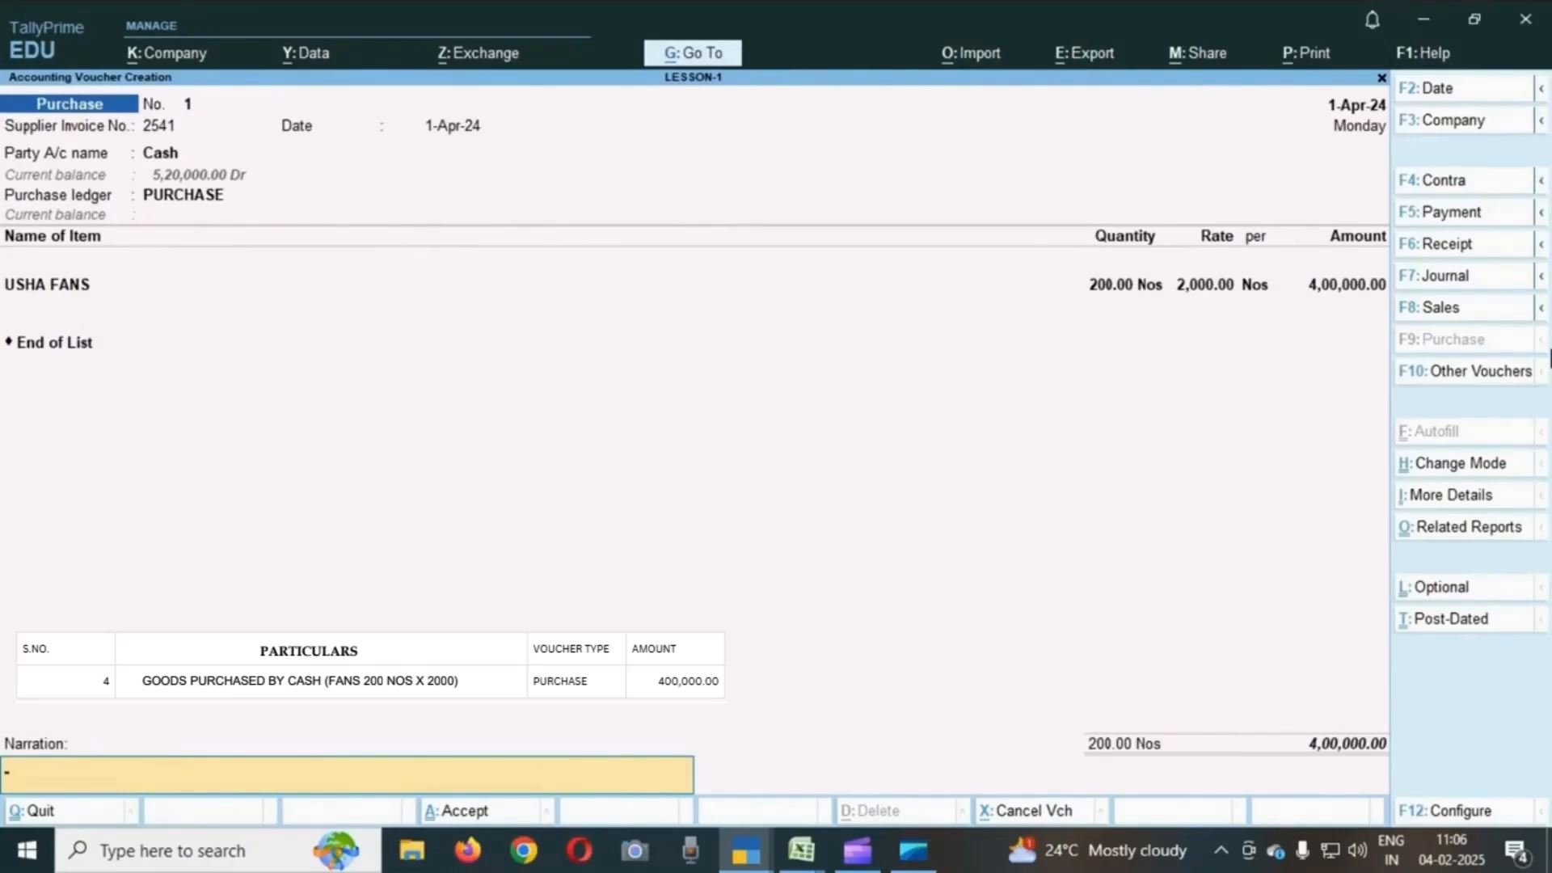
key("Return")
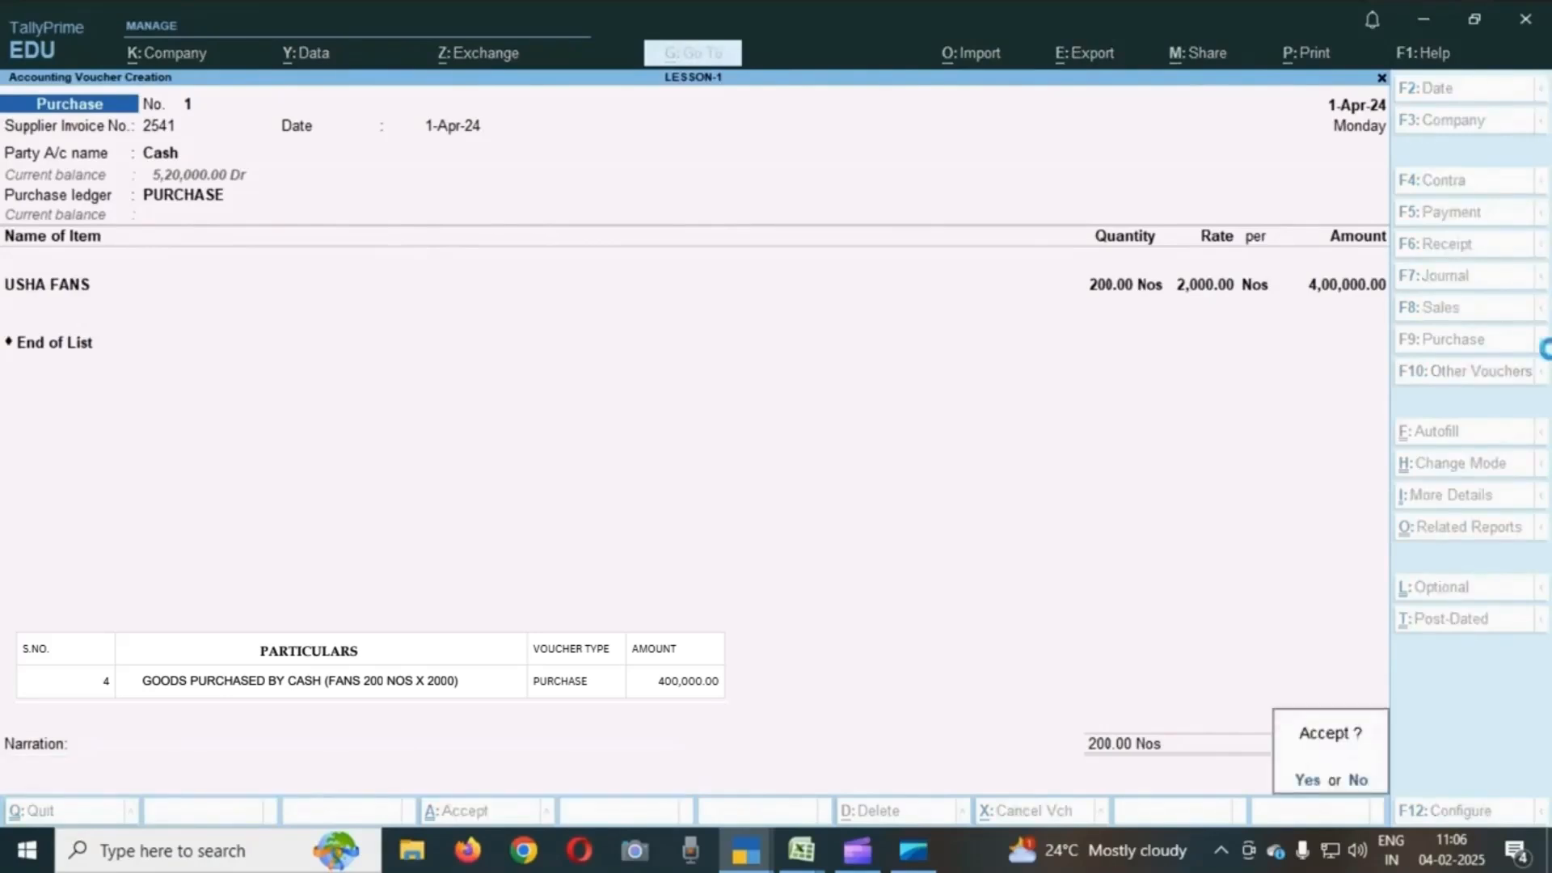
key("Return")
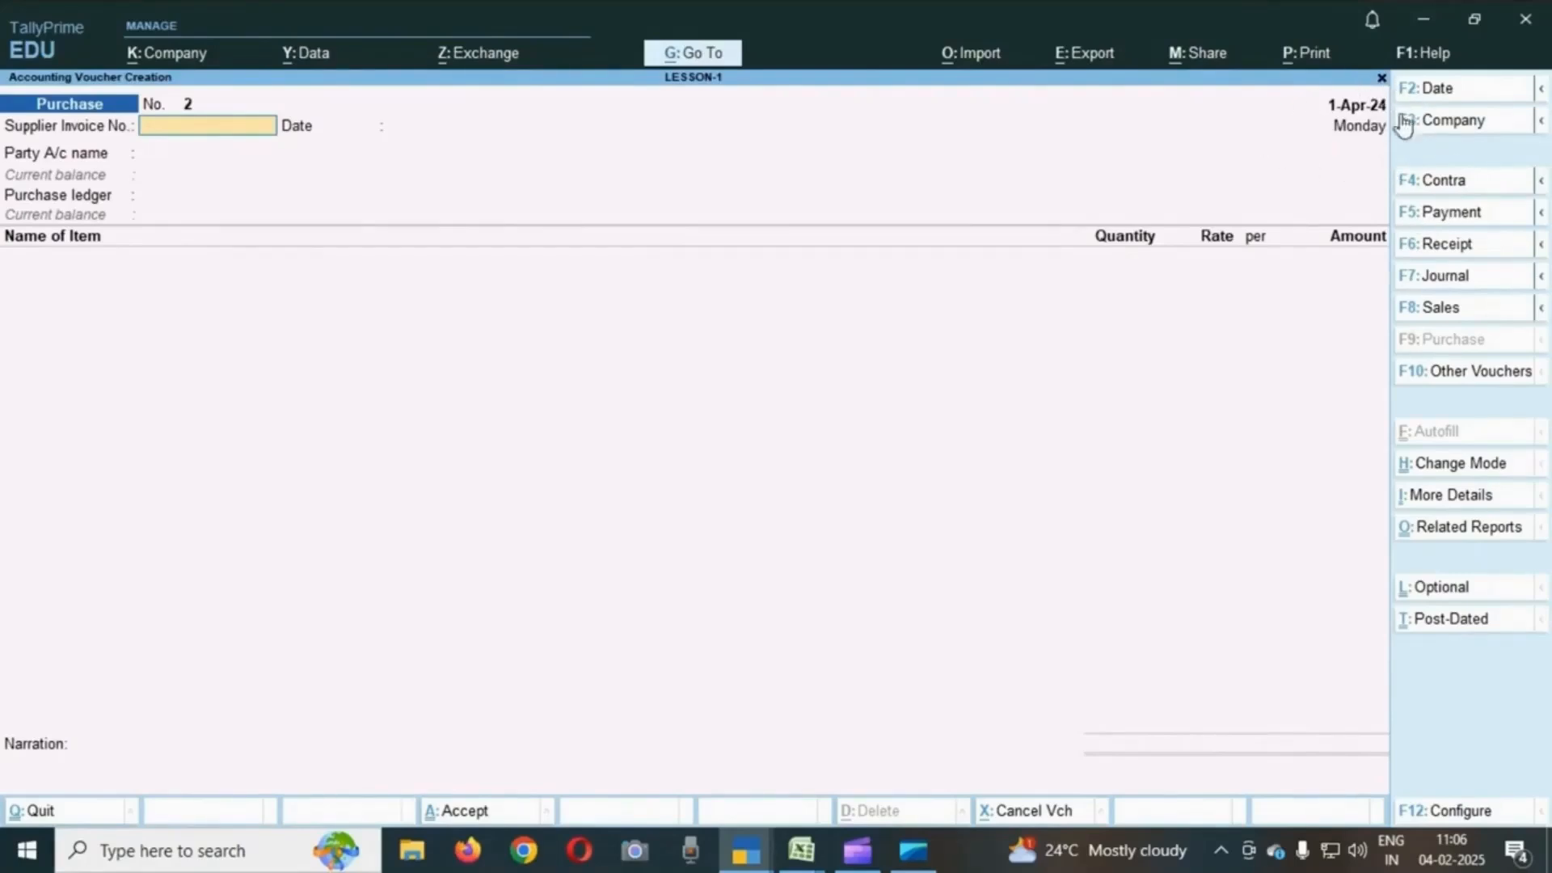
- Change the voucher date to 2-4-2024 for the next purchase voucher
left_click(1454, 94)
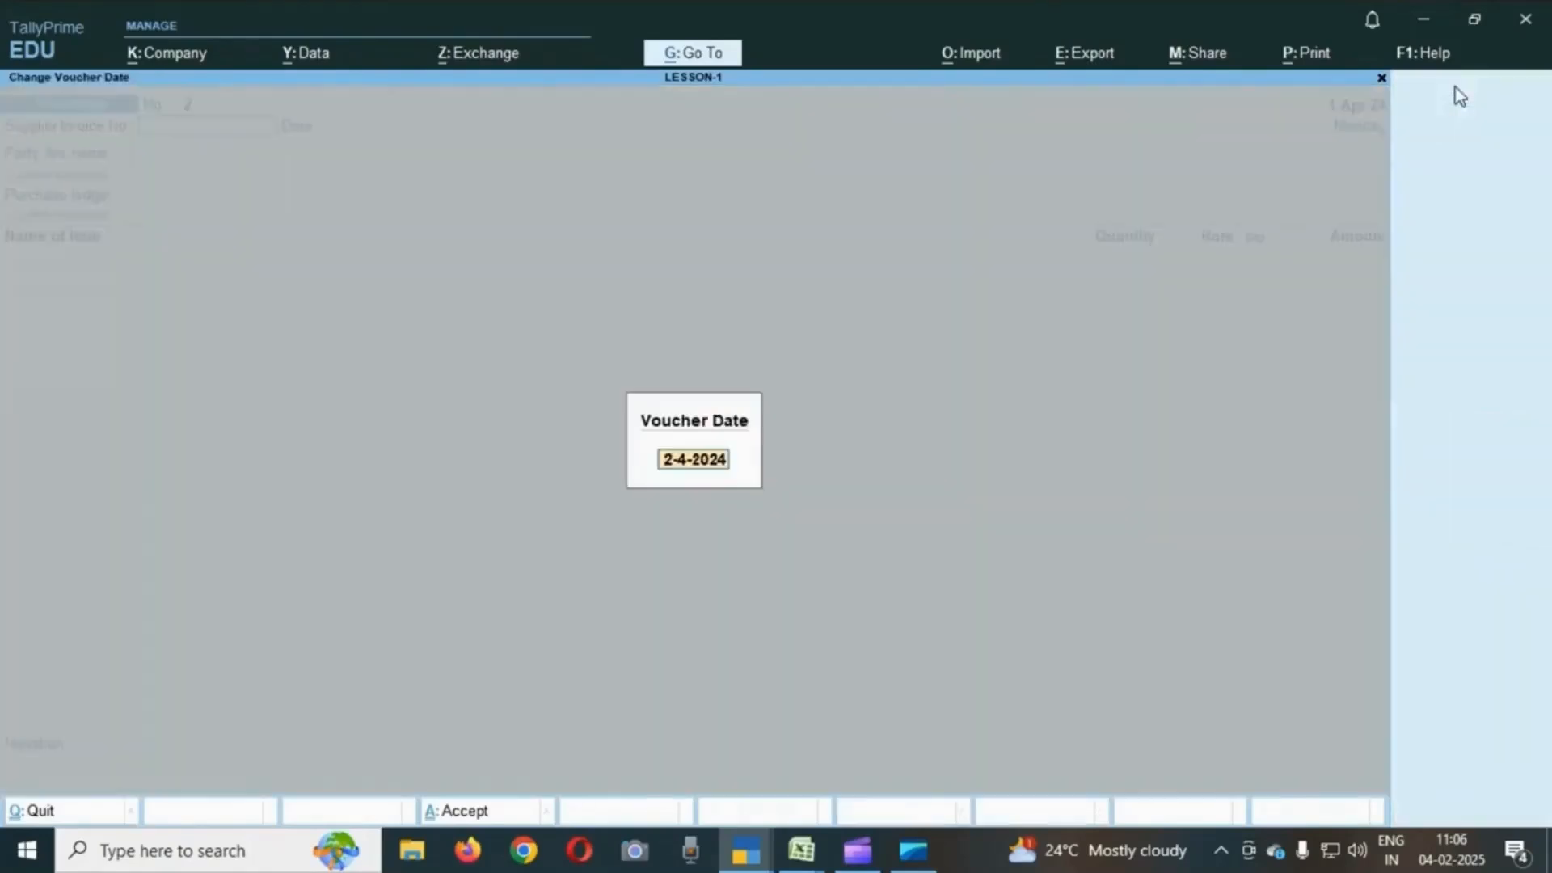
type("2.4")
key("Return")
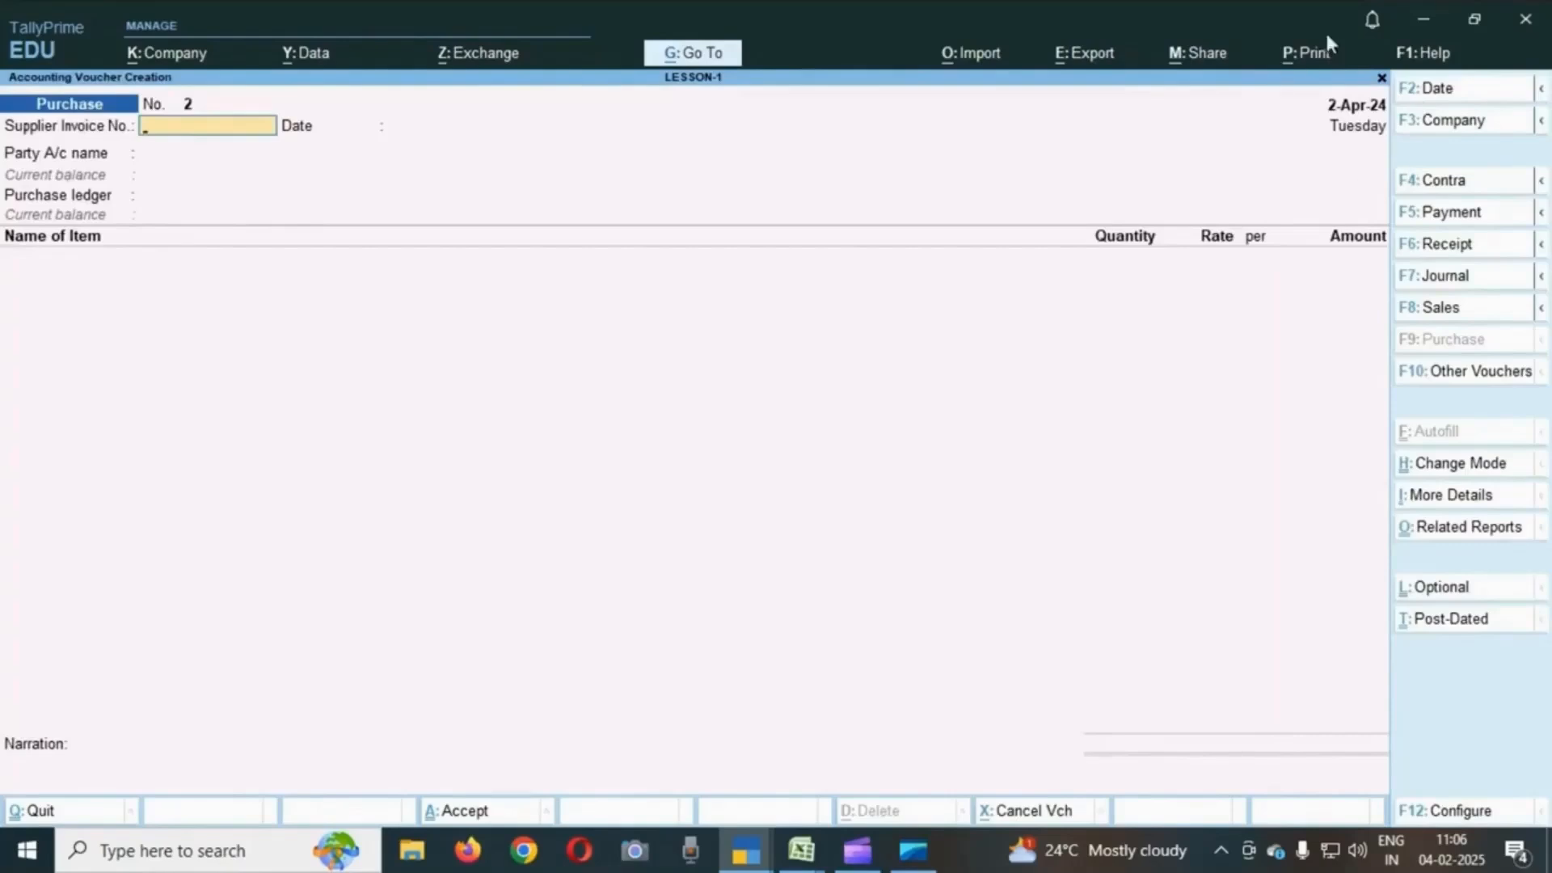
- Change the voucher date to 1-4-2024 for the next voucher
left_click(1453, 94)
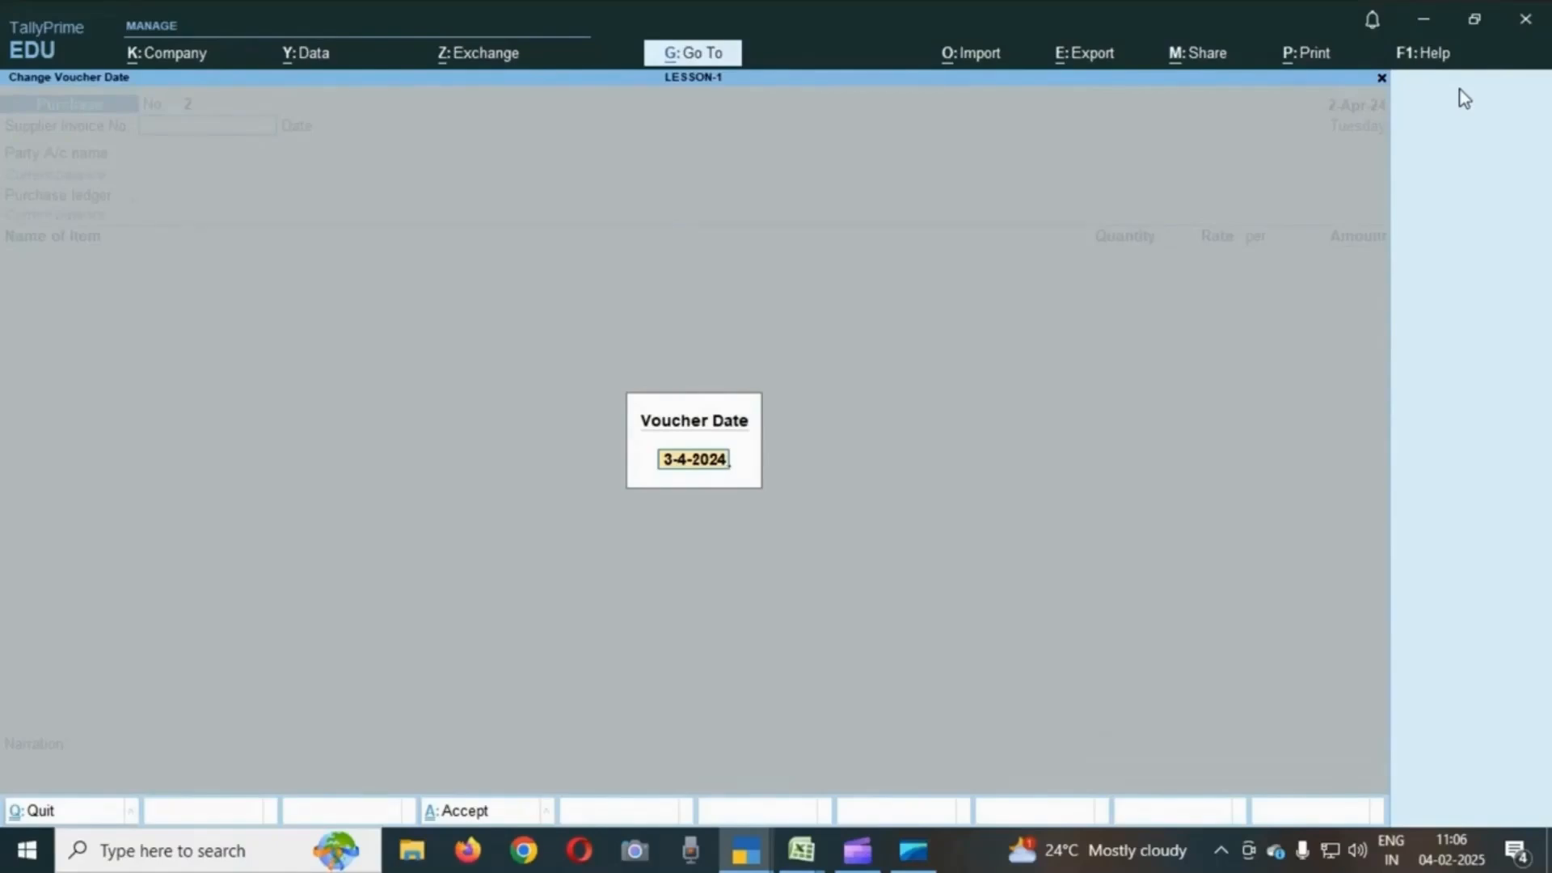
type("1.4")
key("Return")
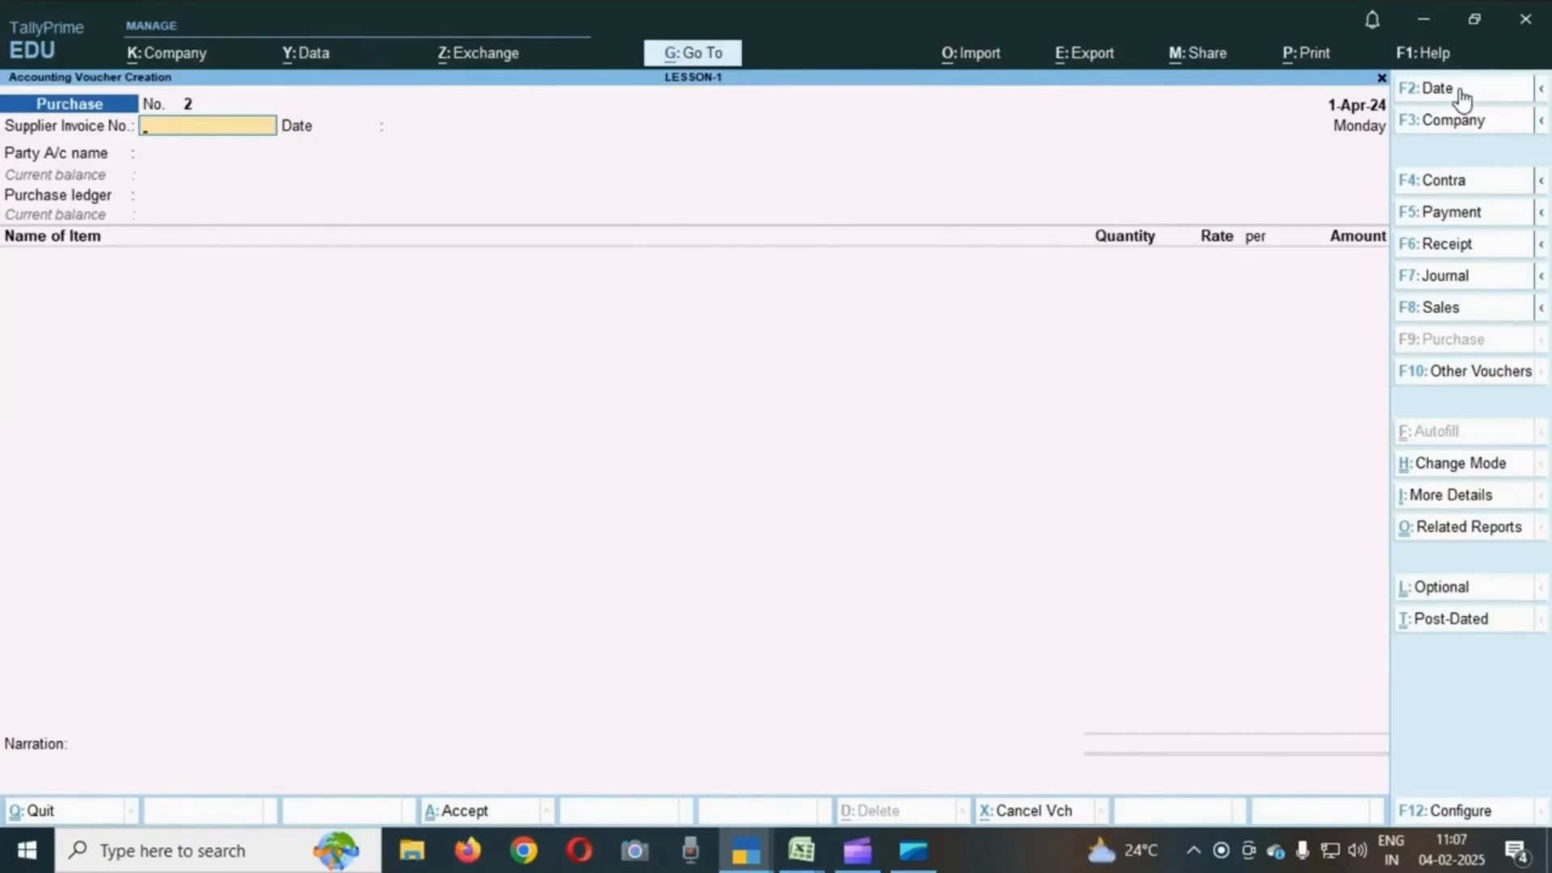
key("Escape")
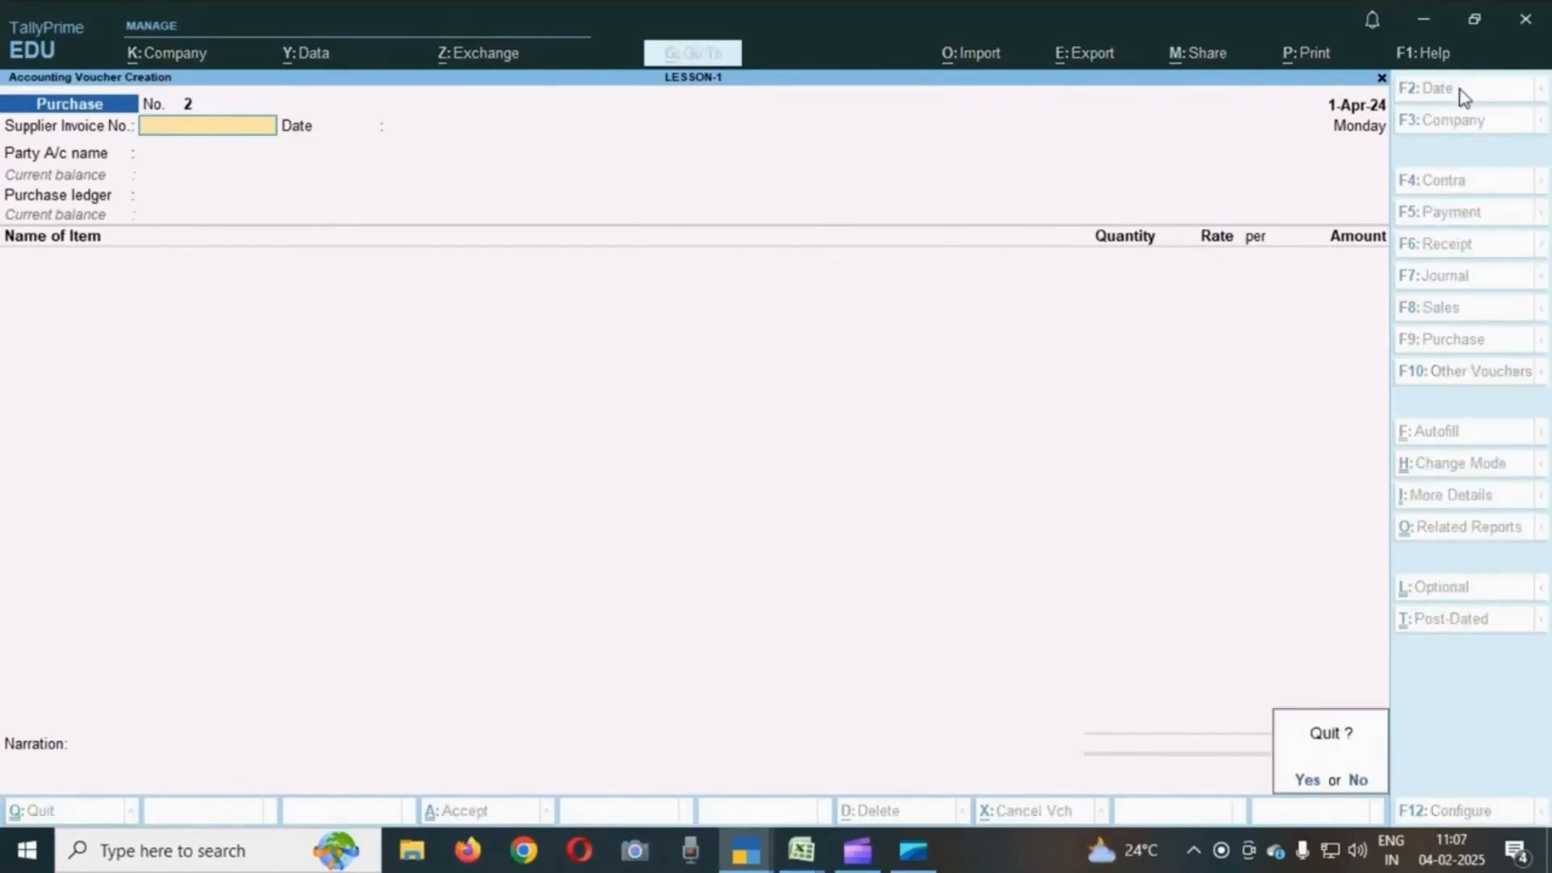
key("y")
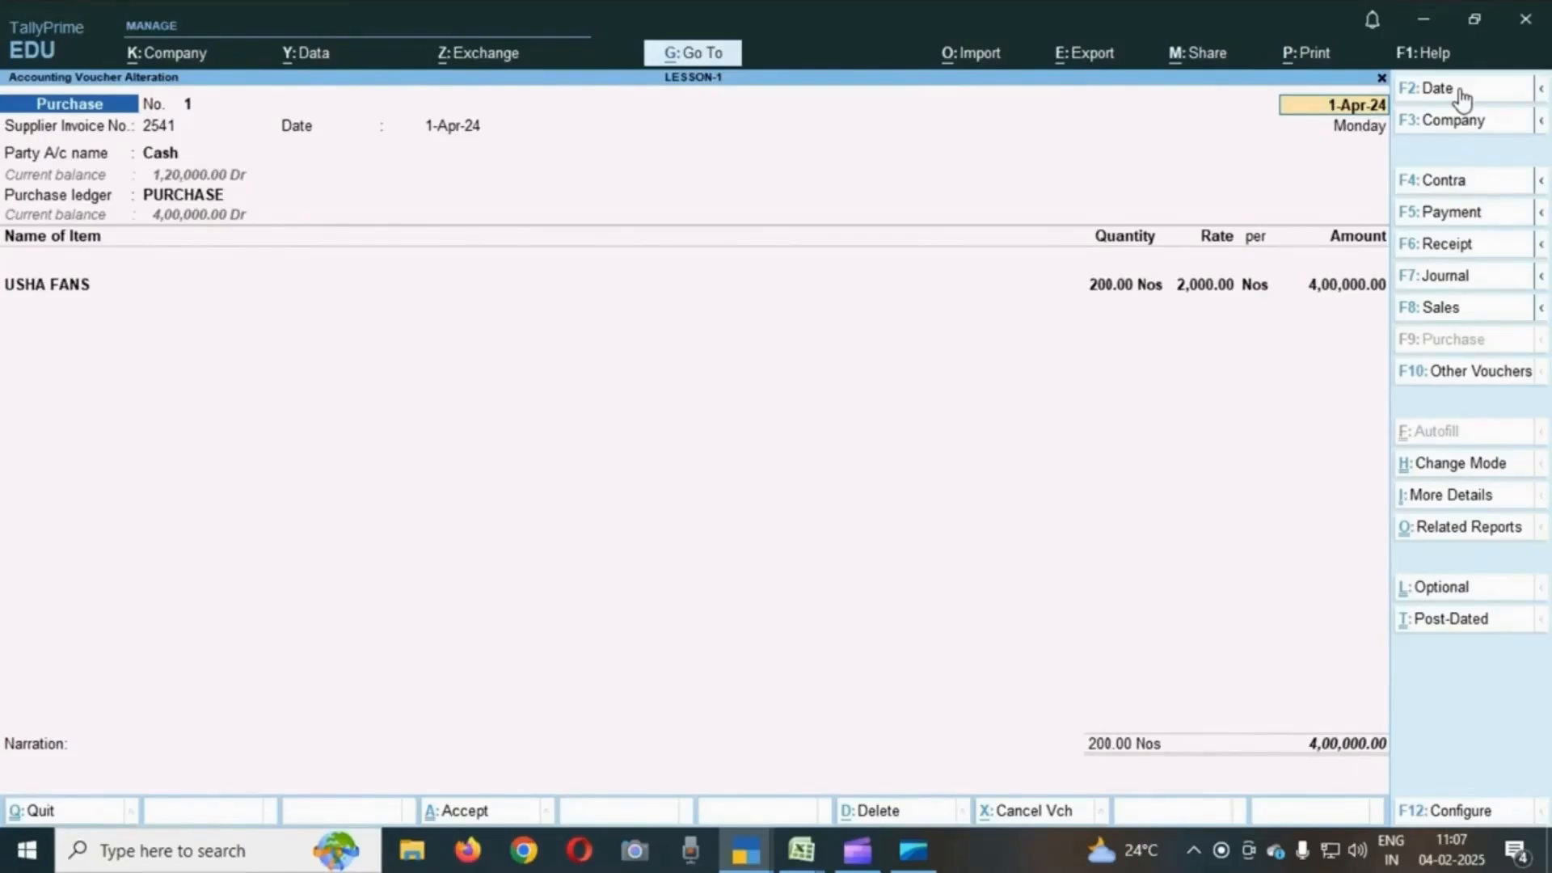
key("Page_Down")
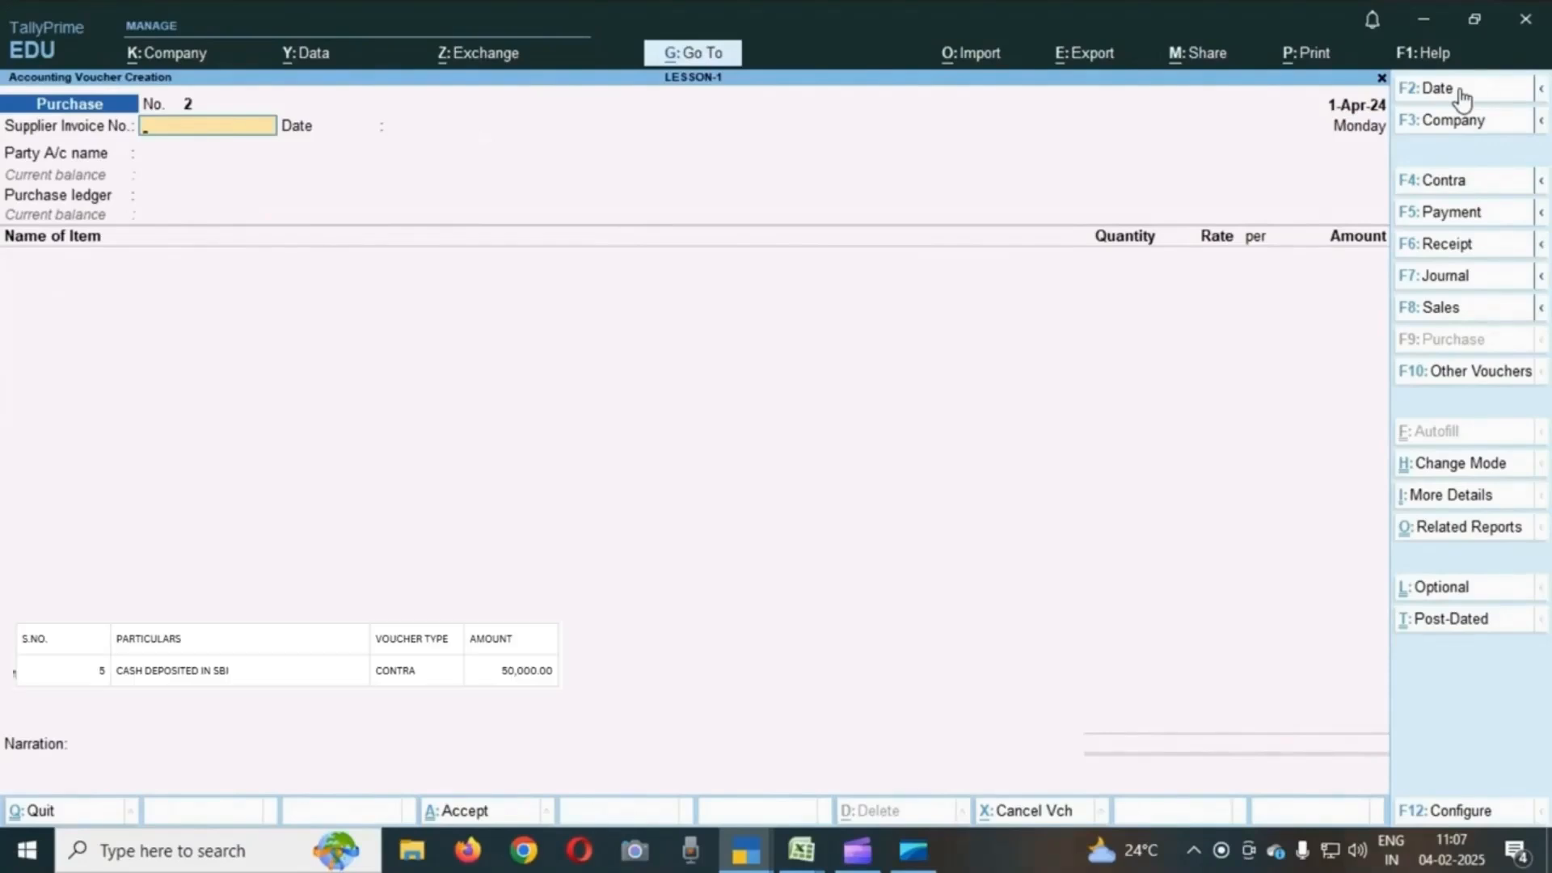
- Start a contra voucher with SBI as the account and Cash as the particular for 50000
left_click(1461, 185)
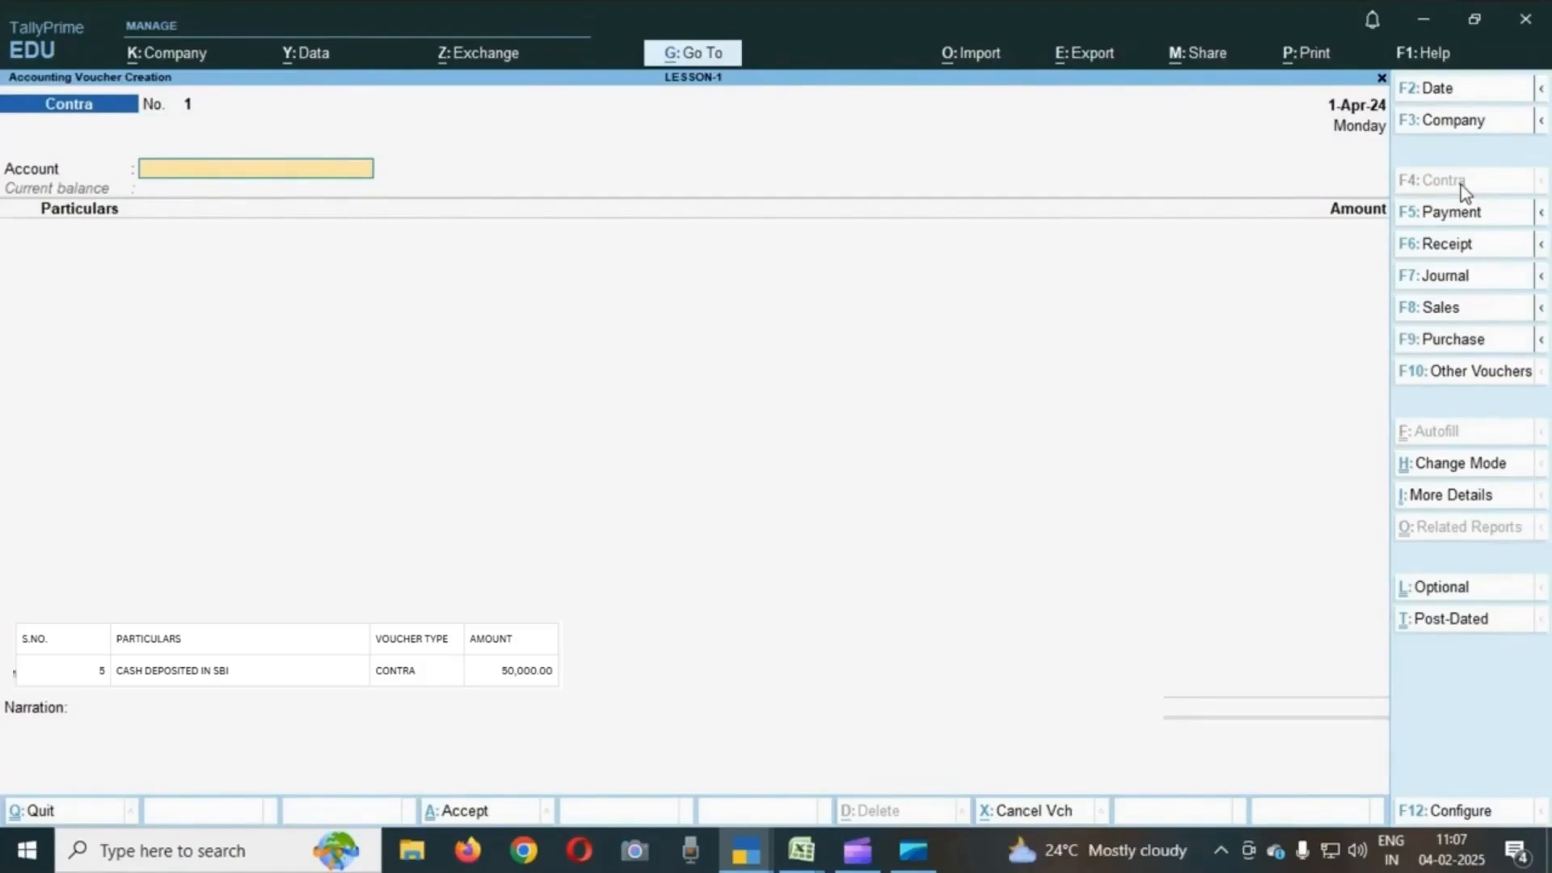
type("S")
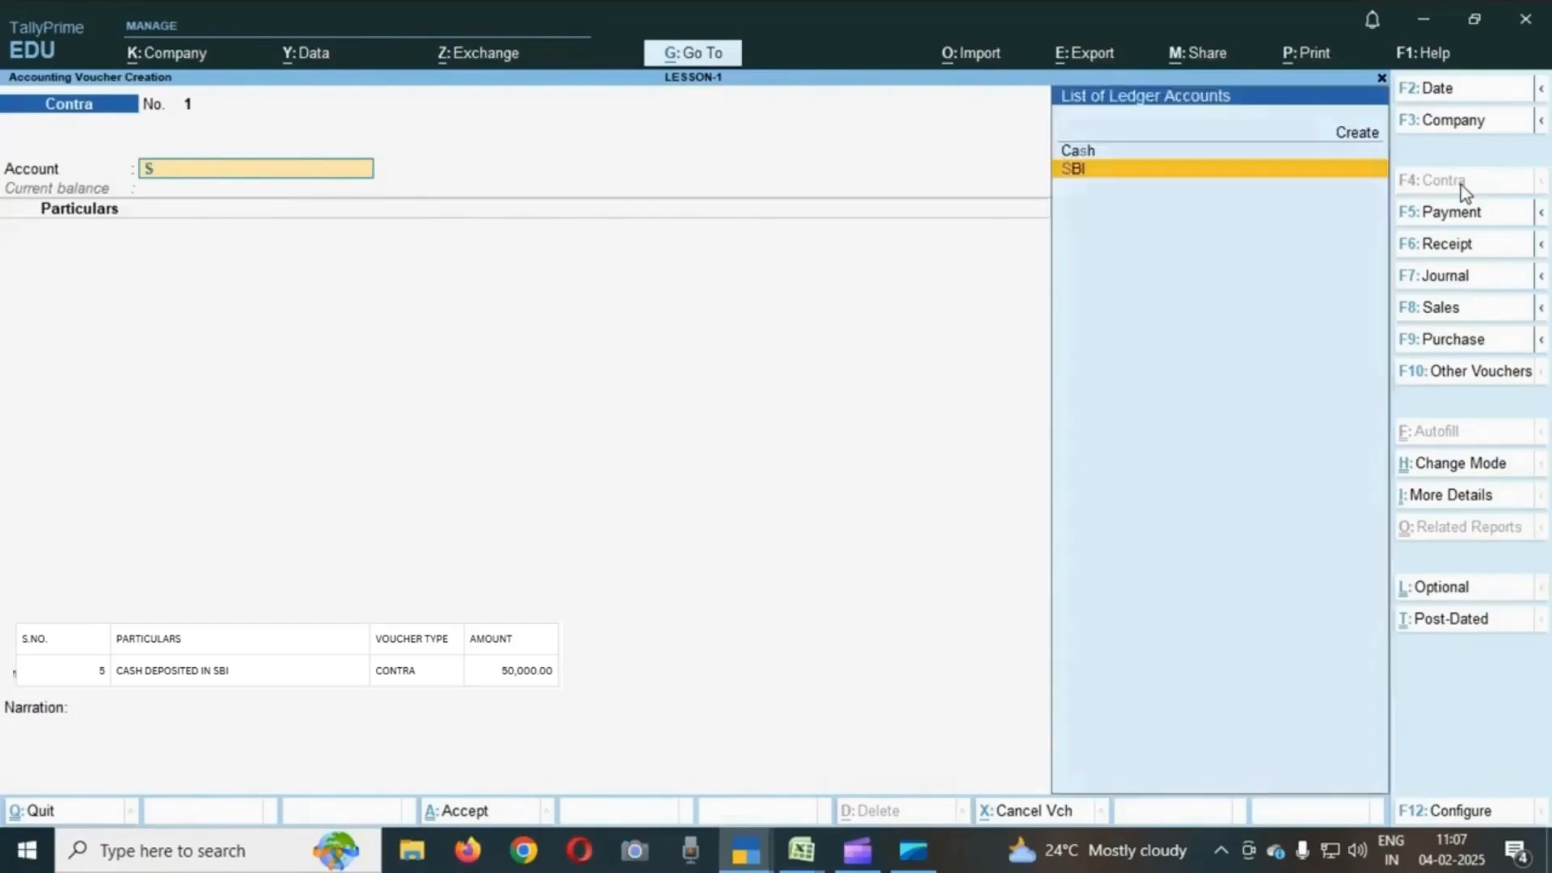
key("Return")
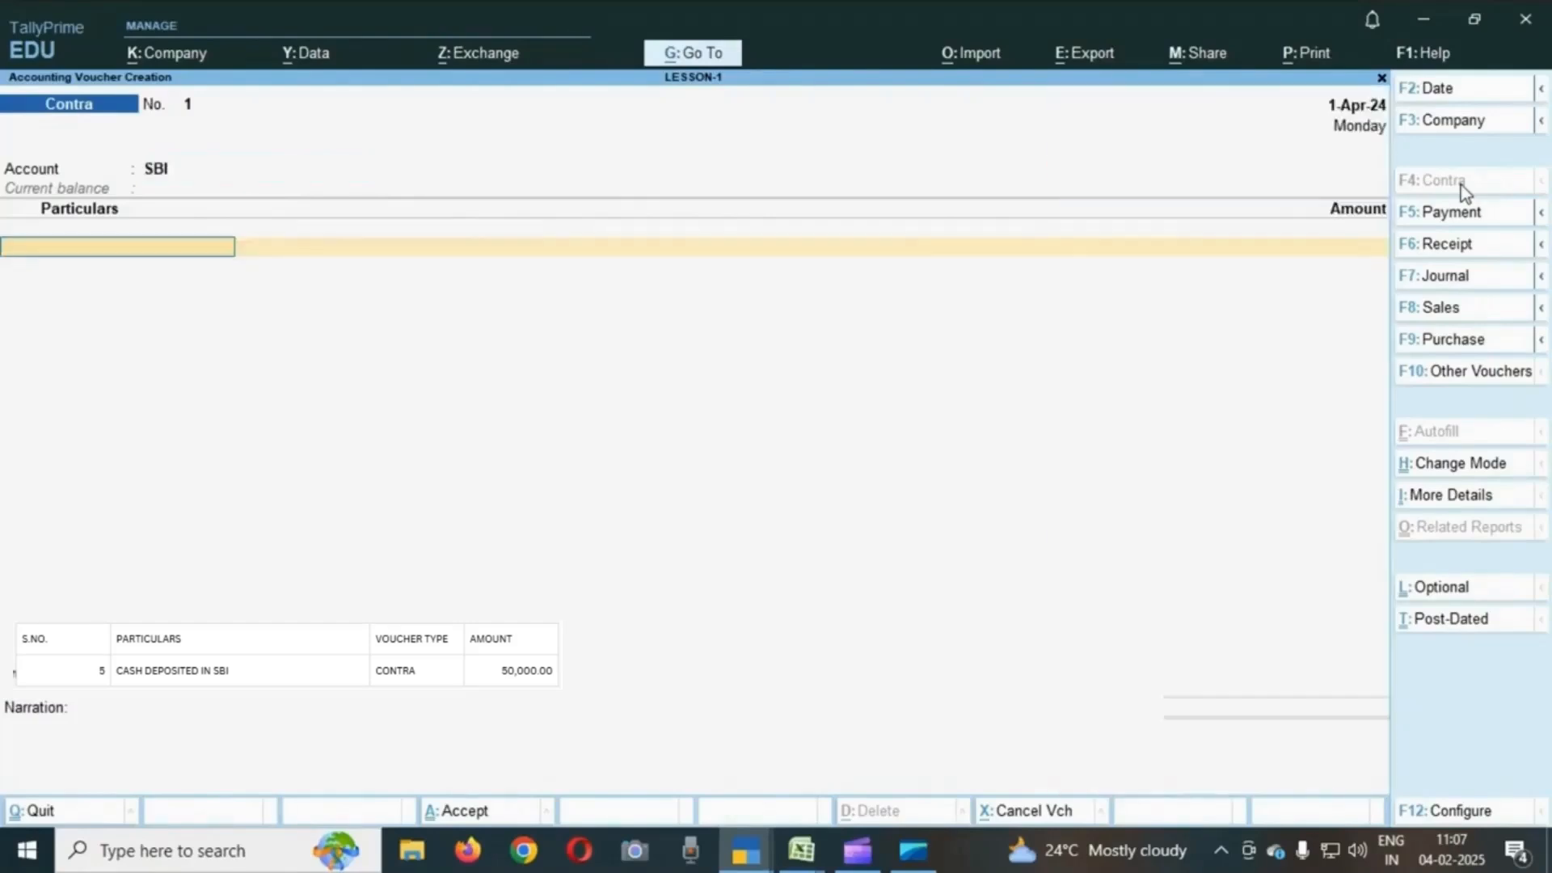
type("C")
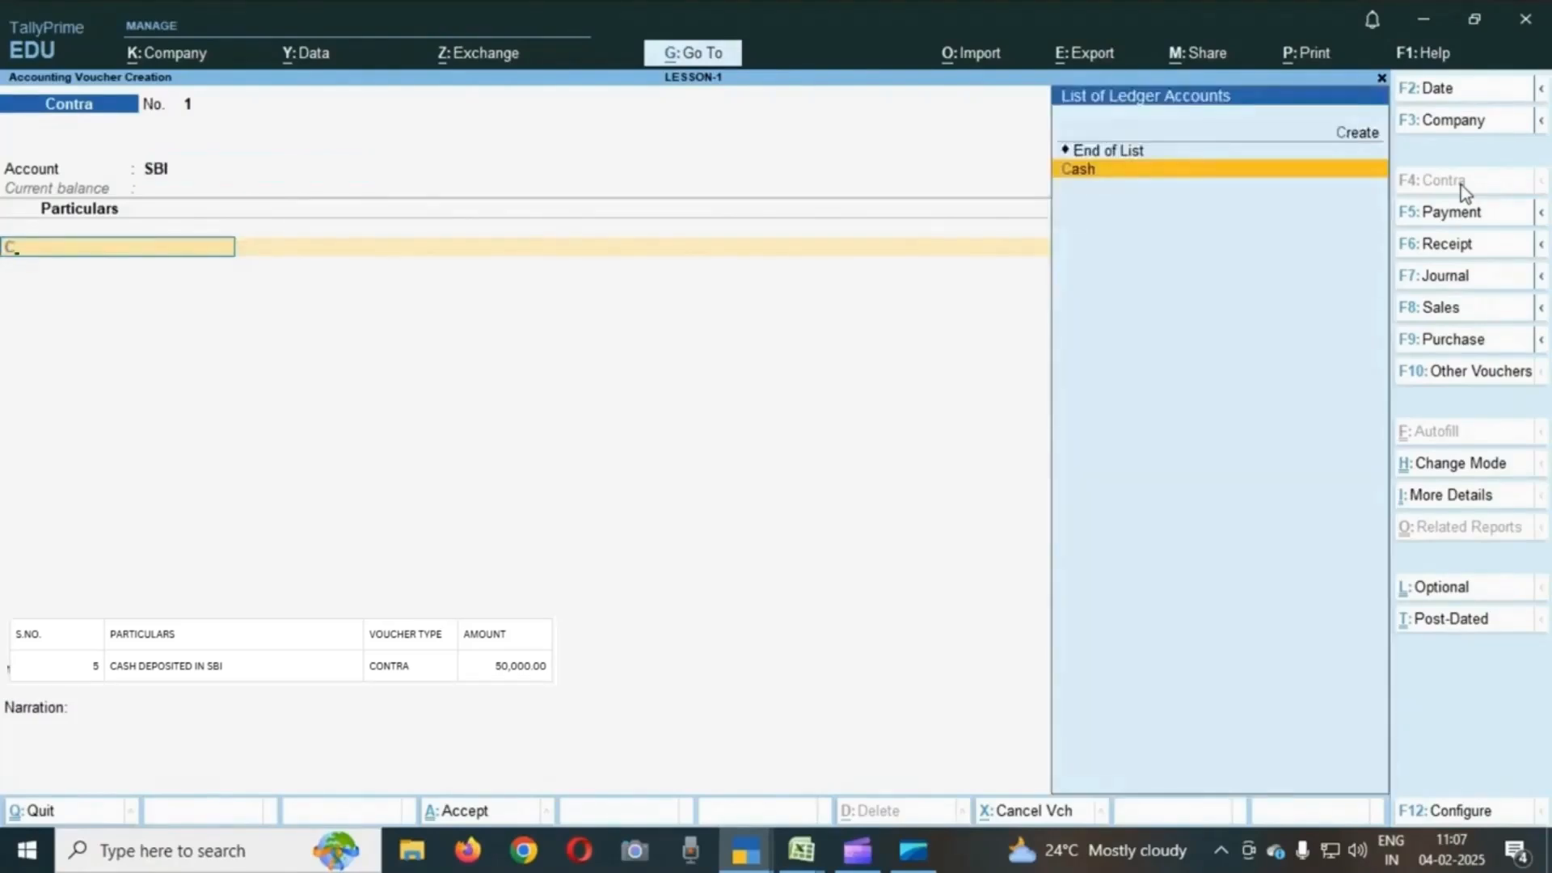
key("Return")
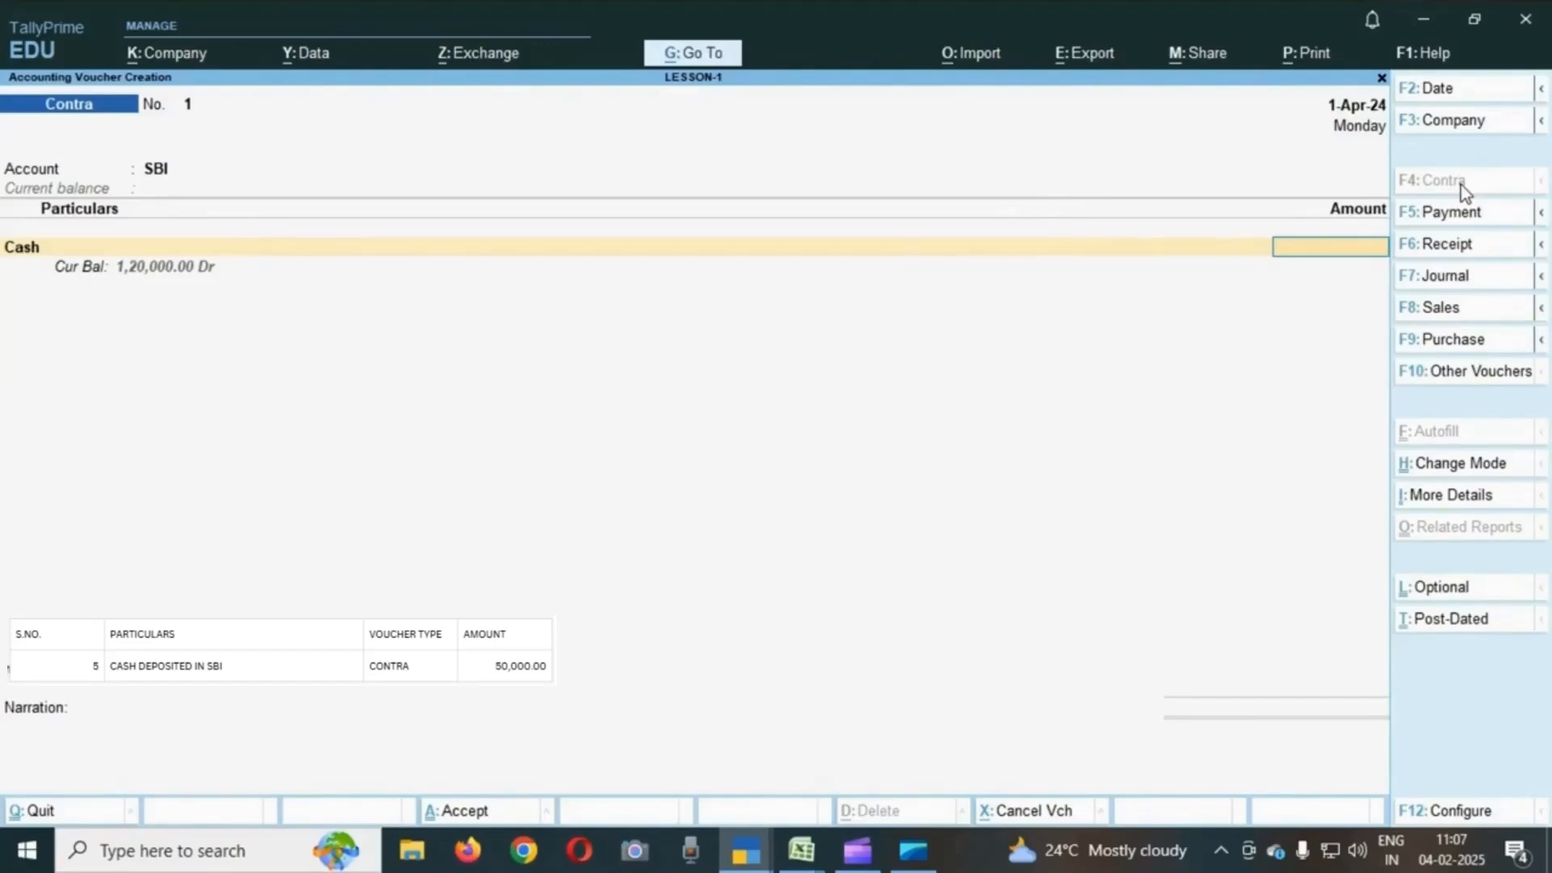
type("50000")
key("Return")
- Enter the cash denominations as 25 notes of 2000
key("Return")
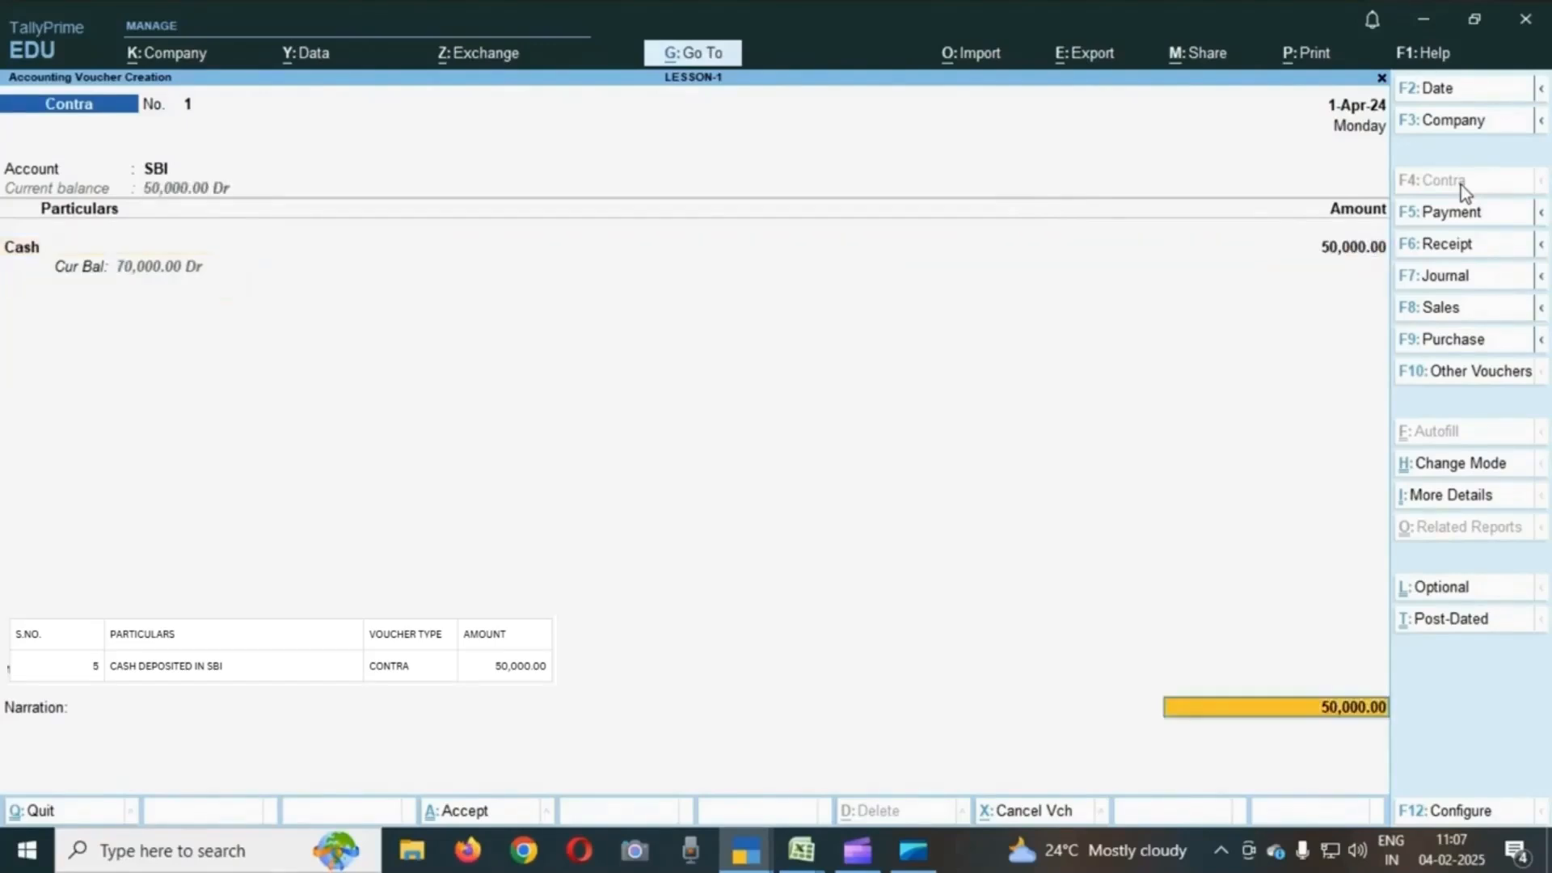
key("Return")
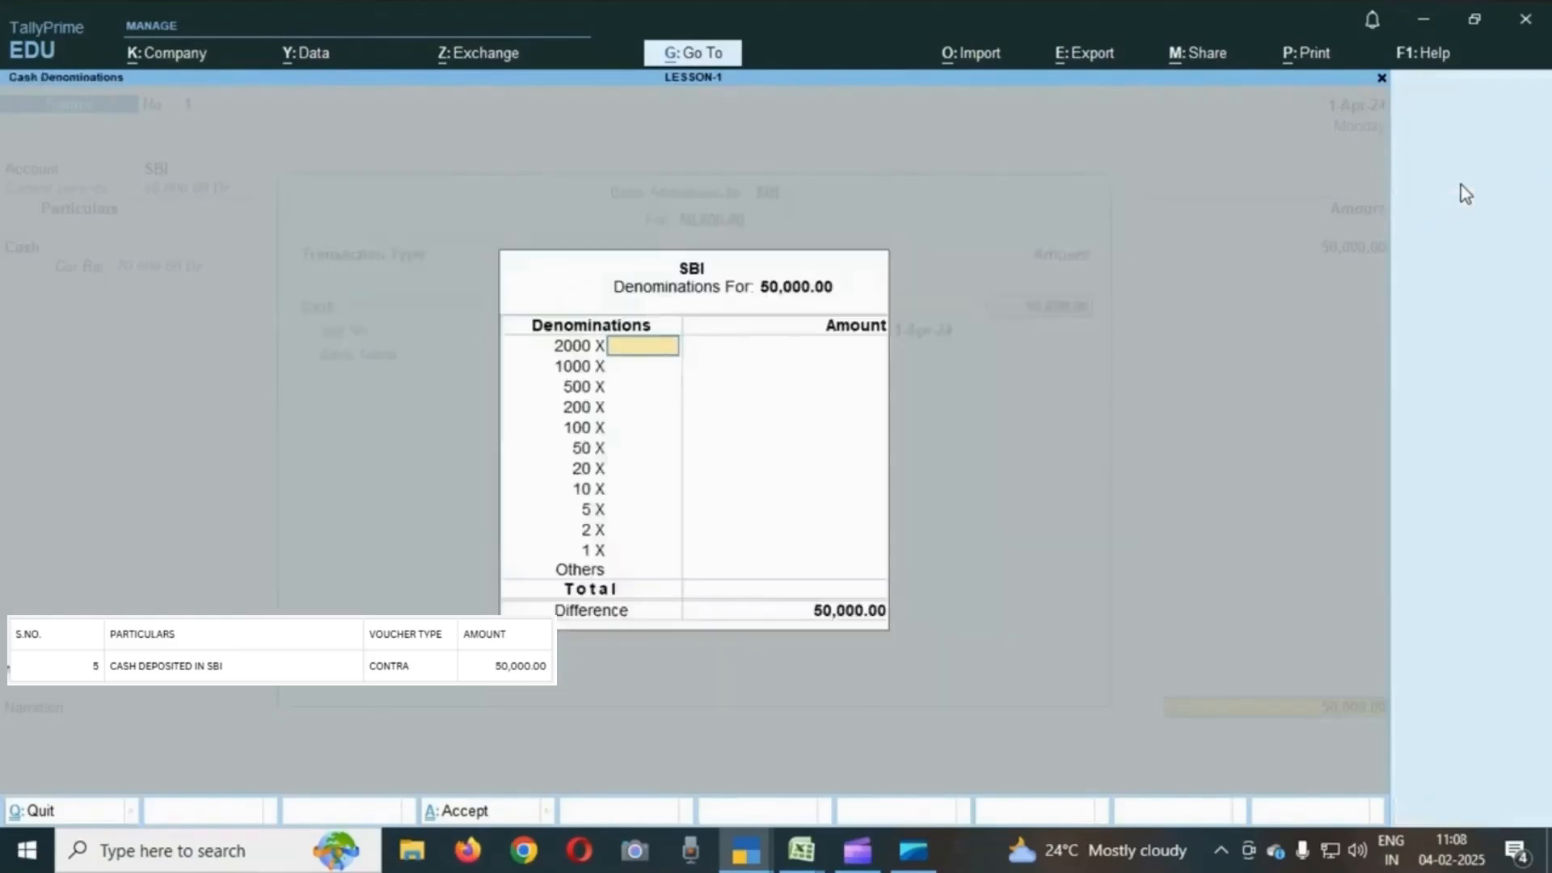
type("25")
key("Return")
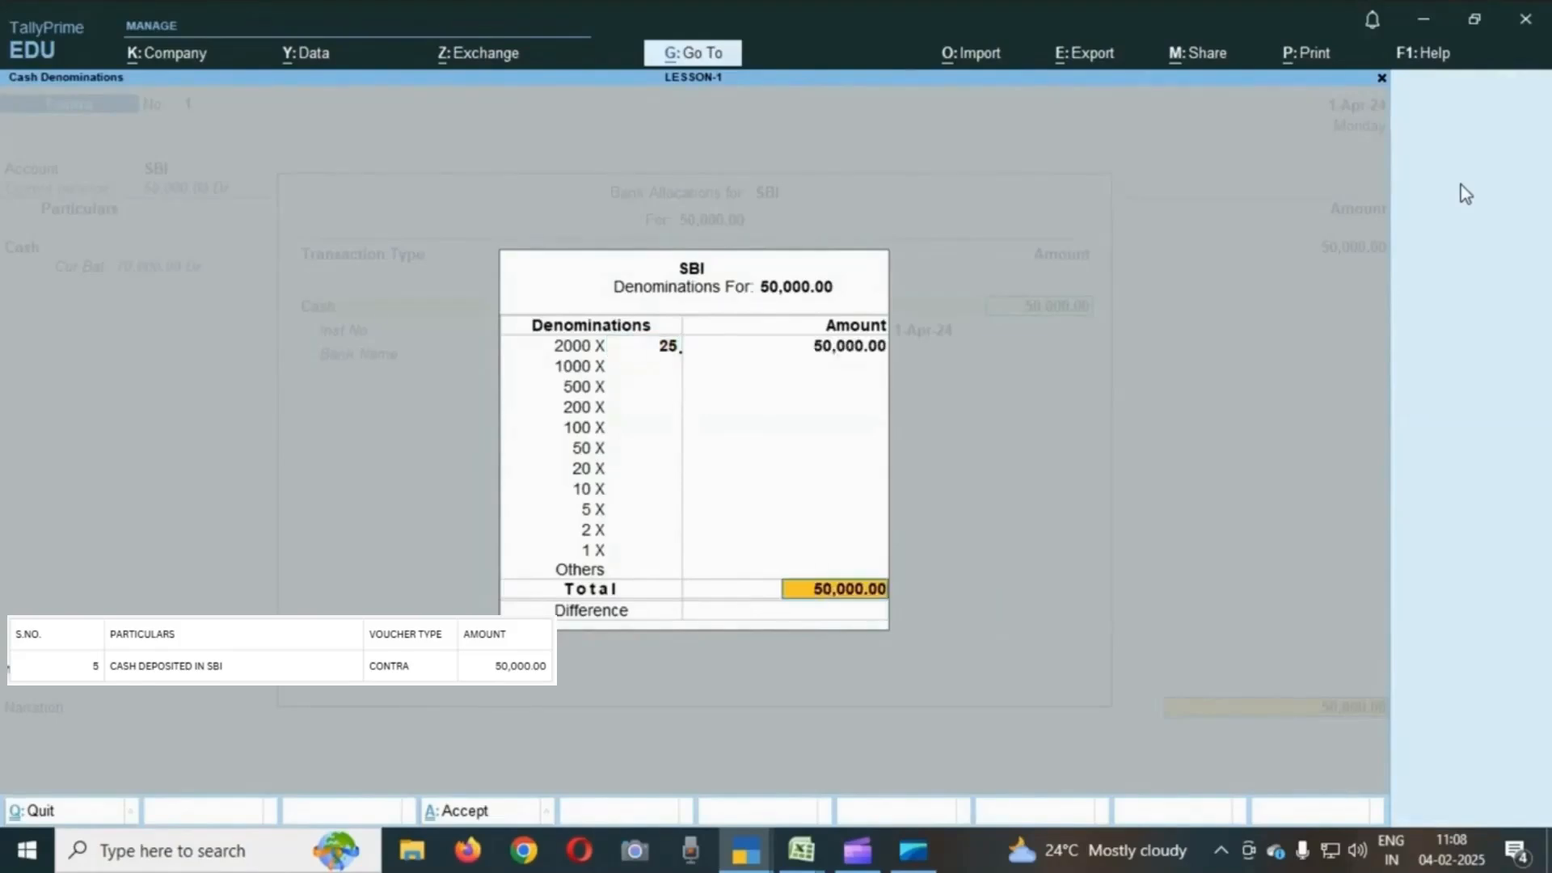
key("Return")
- Add the narration CASH DEPOSITED IN BANK and accept the contra voucher
key("Return")
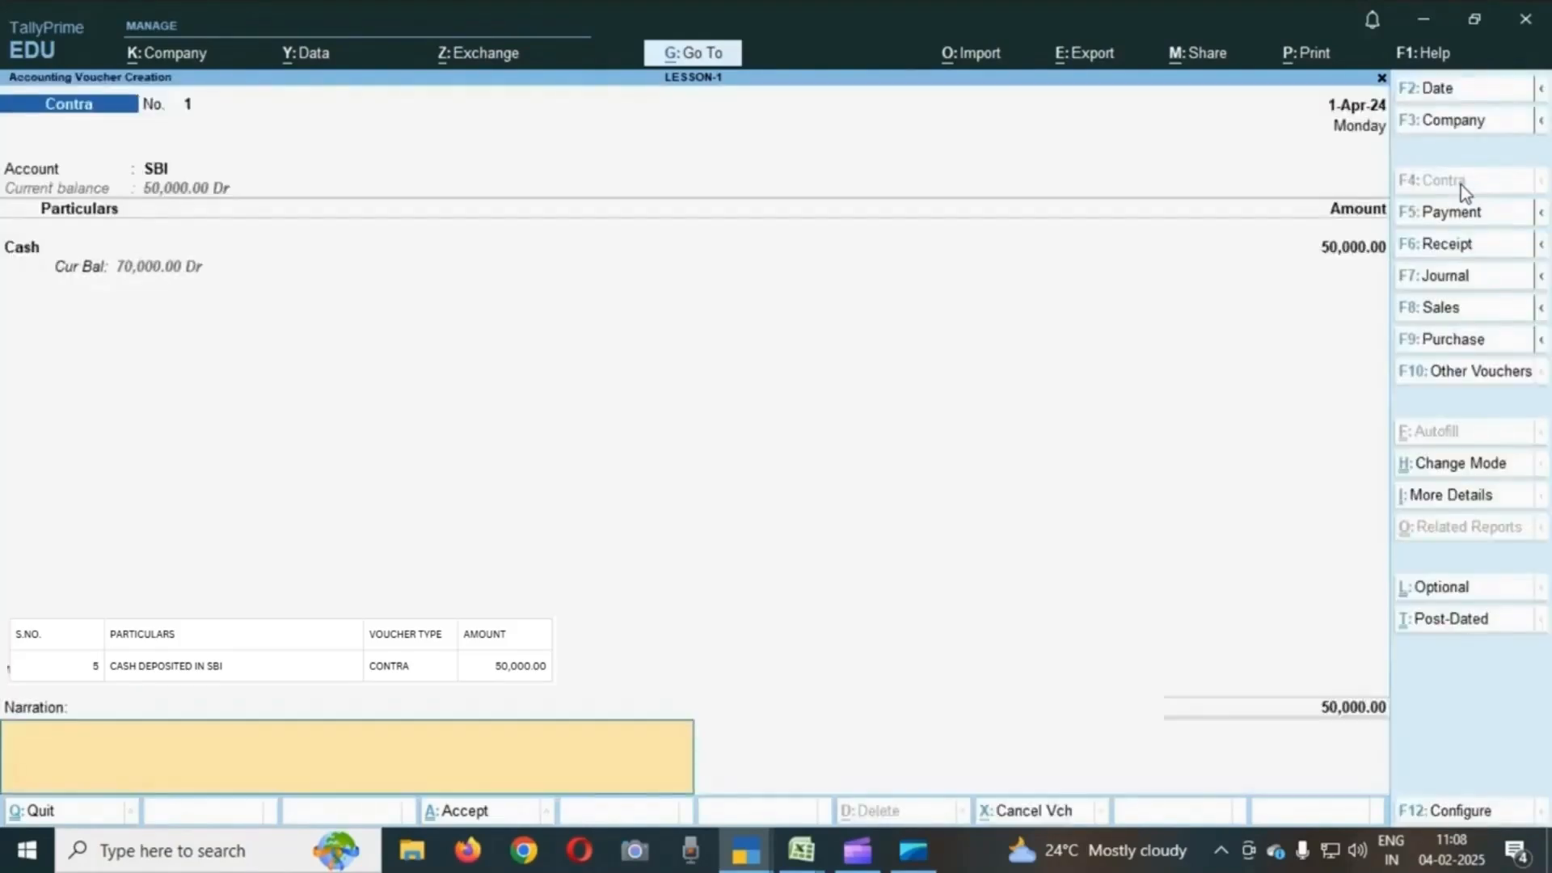
key("Return")
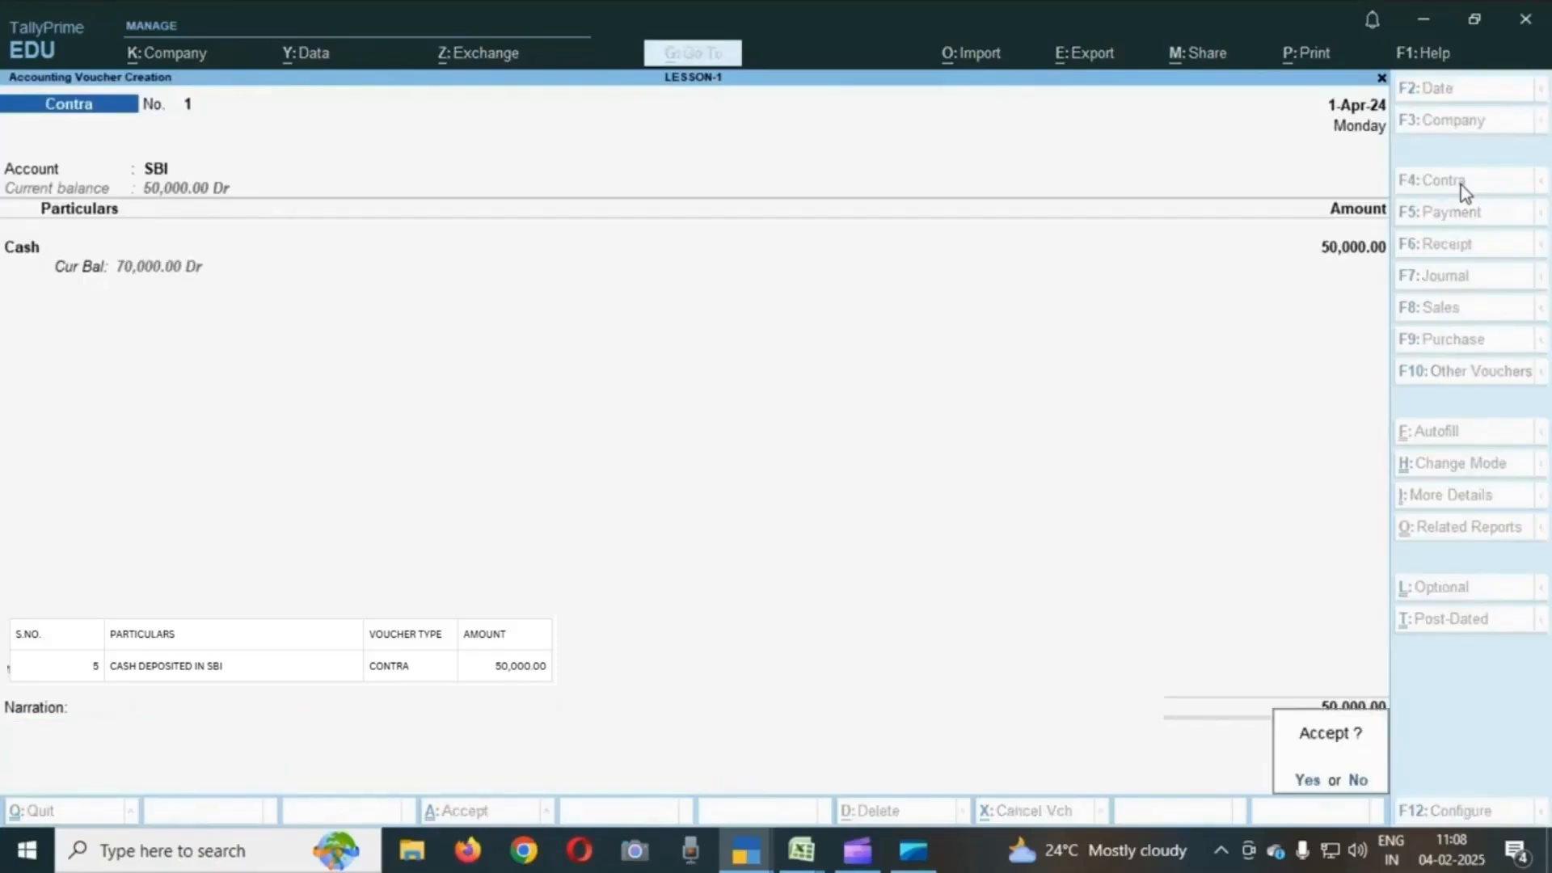
key("Escape")
type("CASH DE")
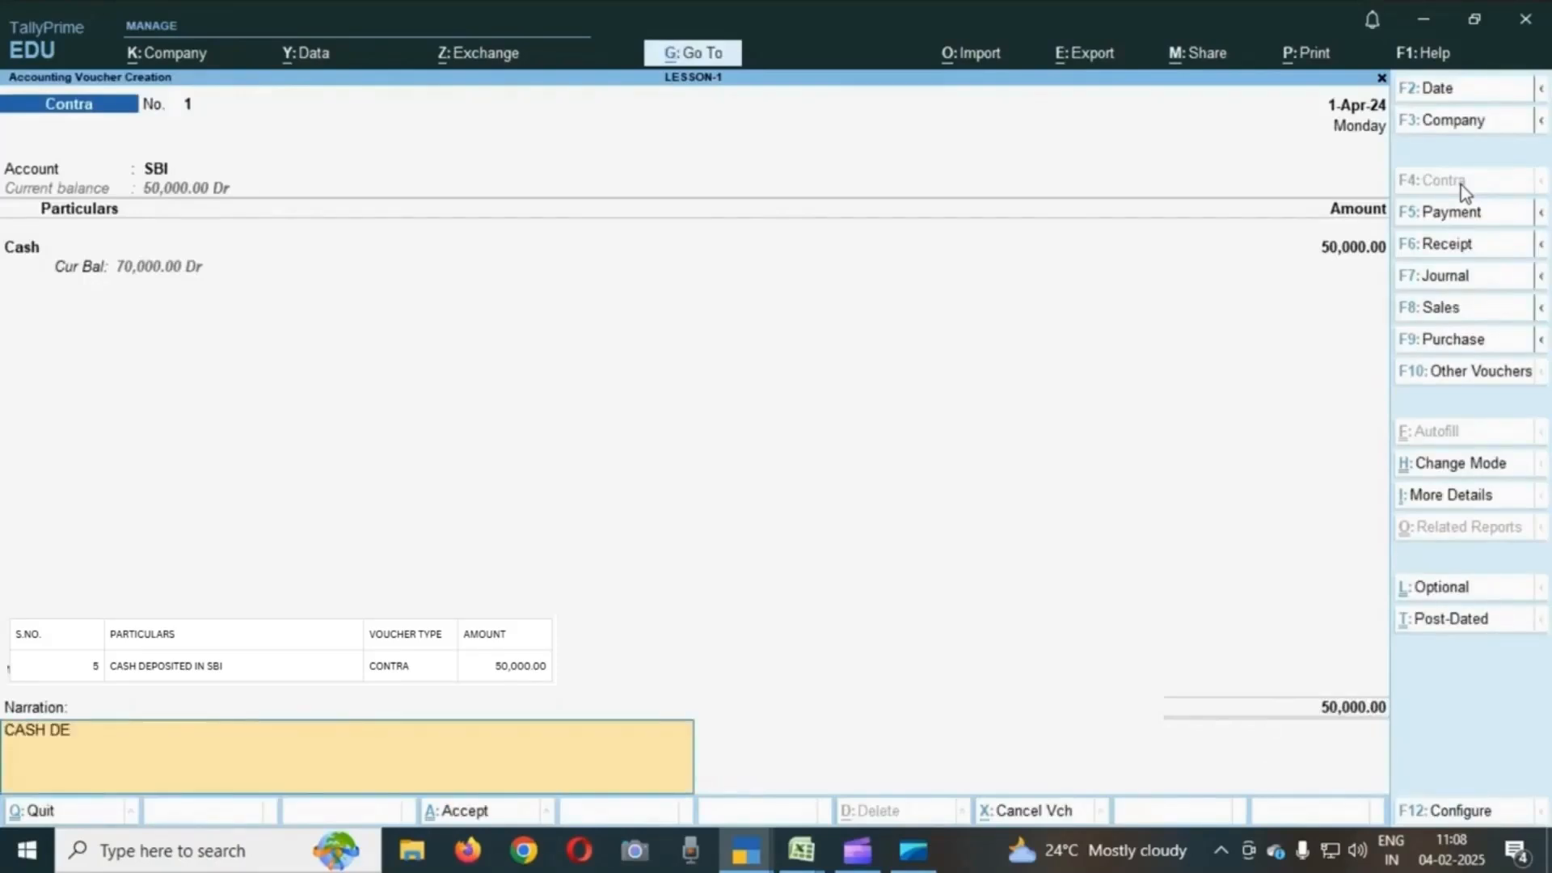
type("POSITED IN BANK")
key("Return")
key("Return")
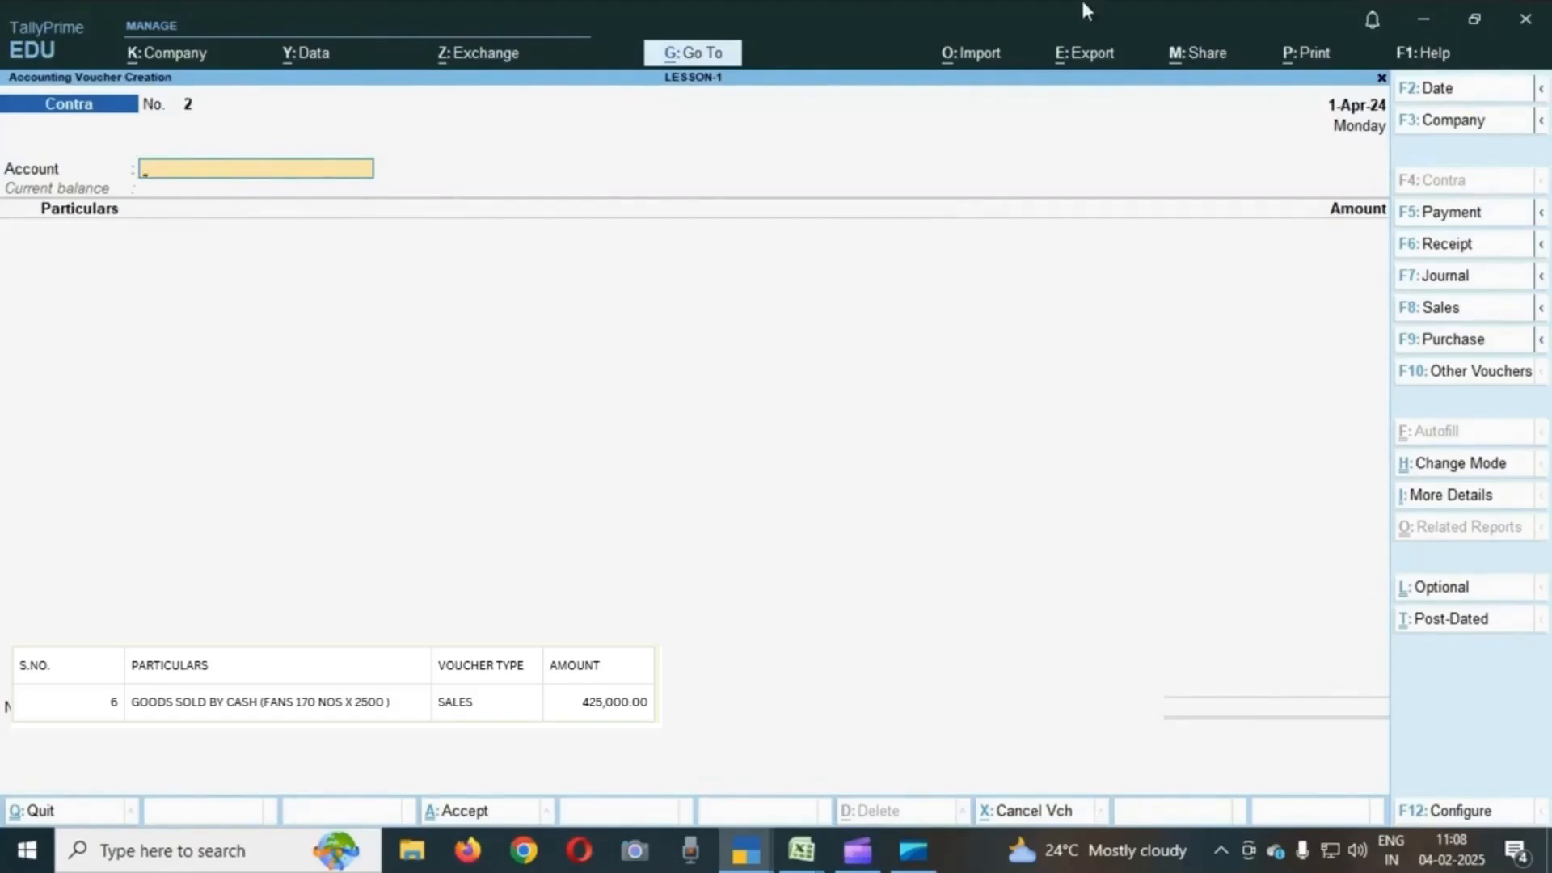
- Start a sales voucher with Cash as the party account, skipping the dispatch details
left_click(1441, 308)
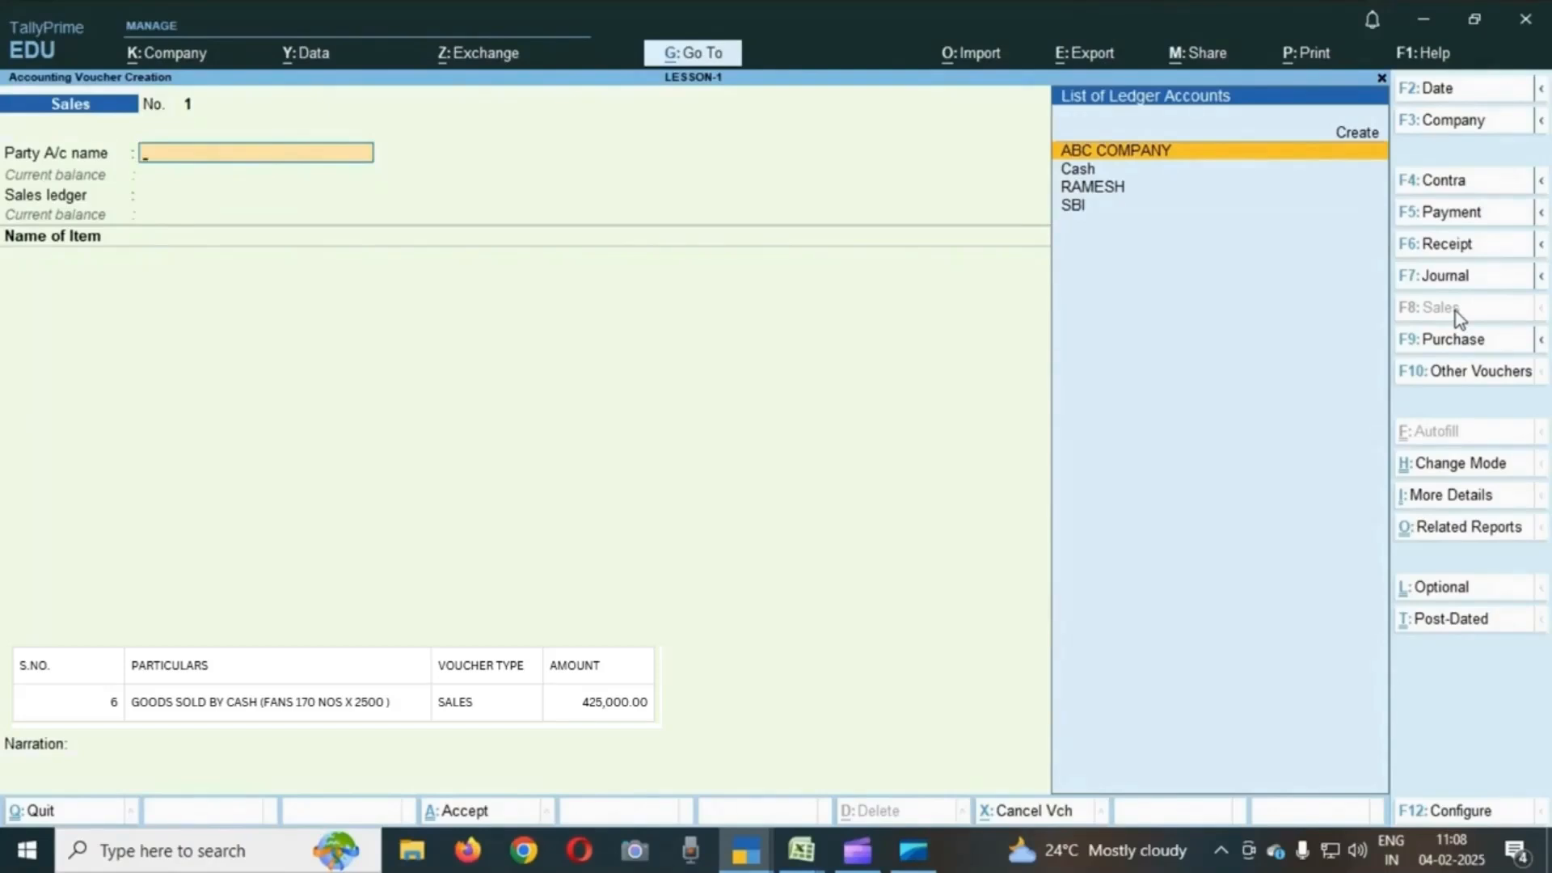
key("Down")
key("Return")
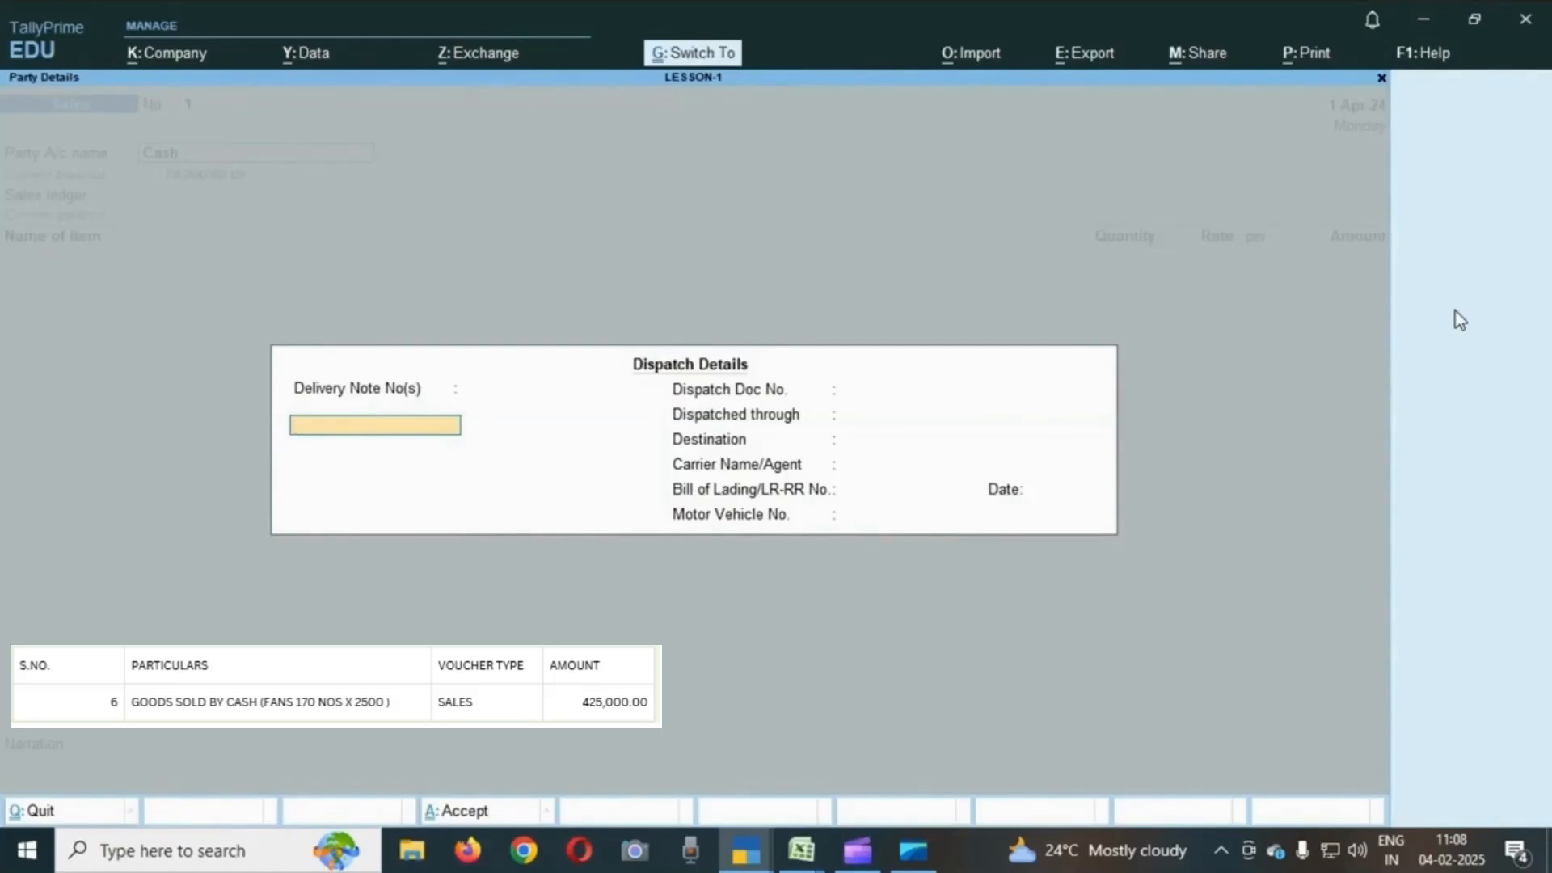
key("ctrl+a")
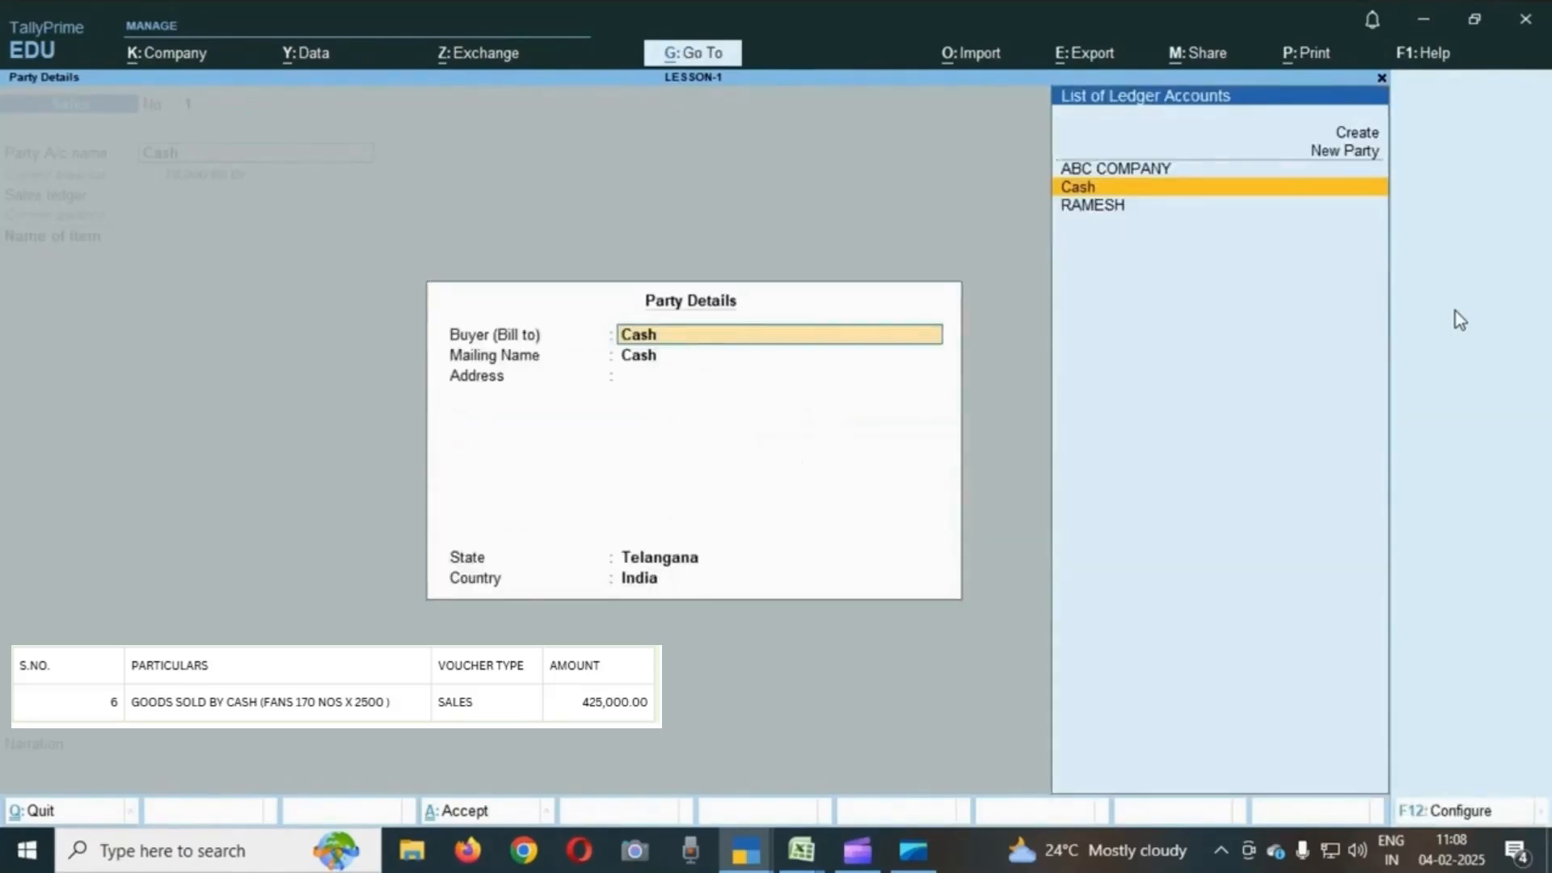
key("Return")
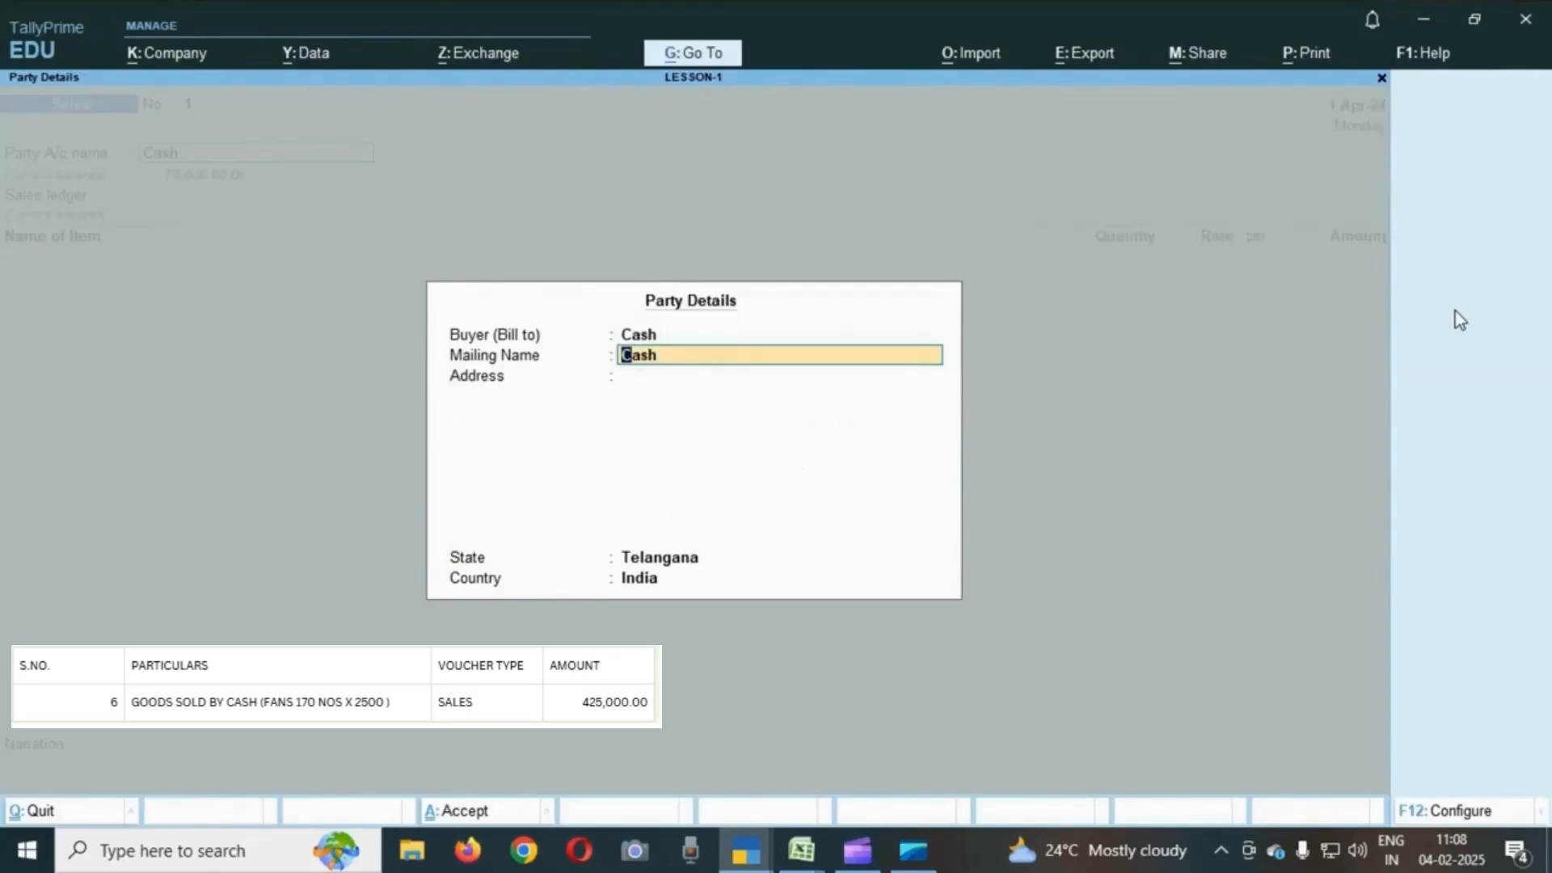
- Set the buyer's mailing name to RAMU and address to HYD, then close the party details
type("RAMU")
key("Return")
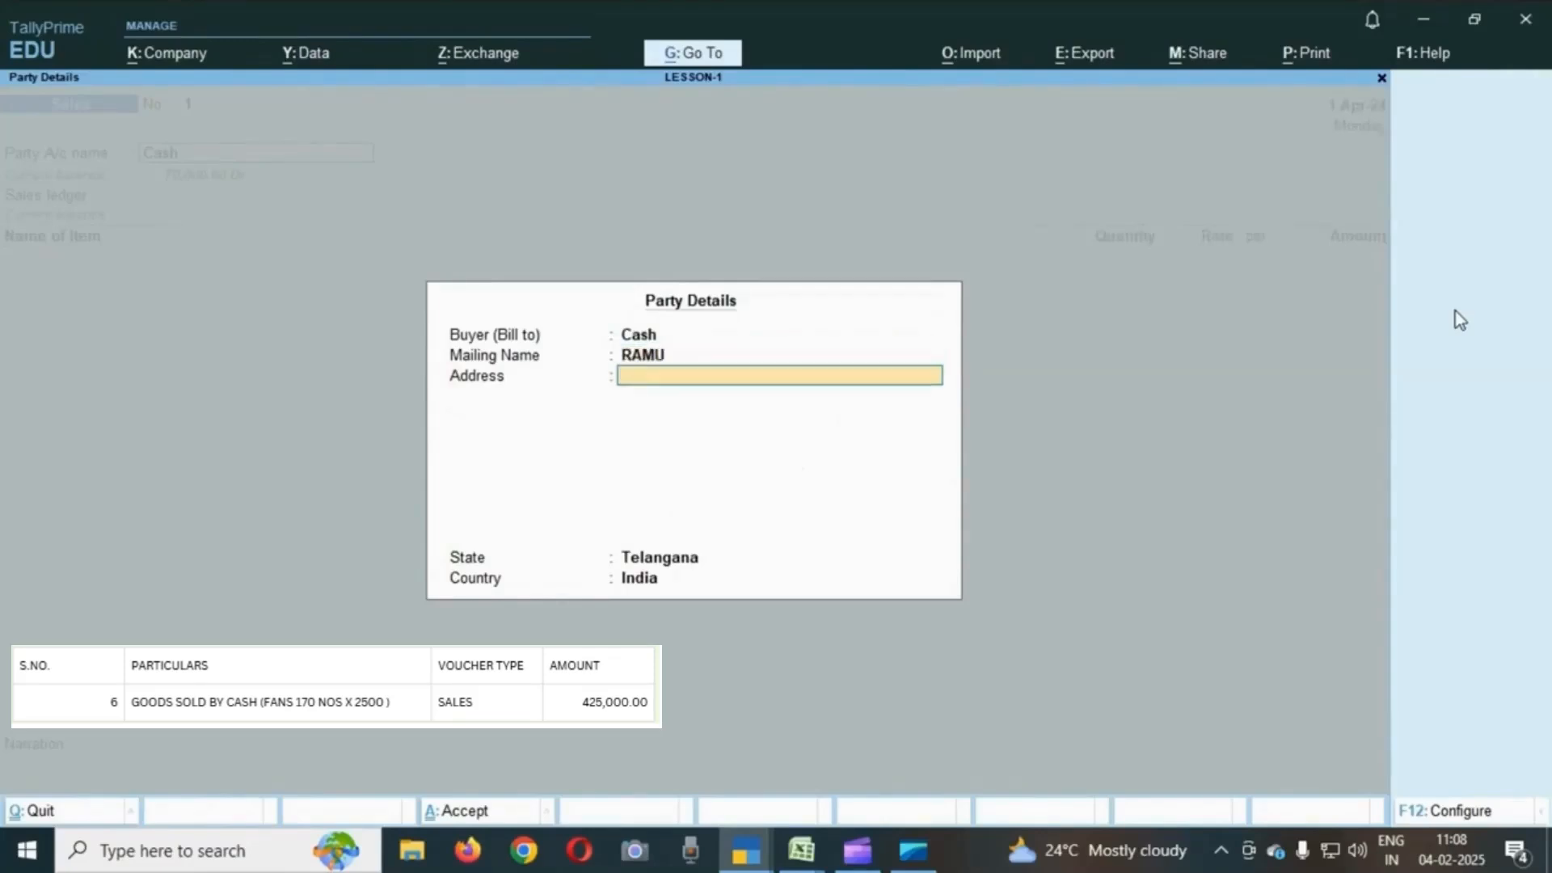
type("HYD")
key("Return")
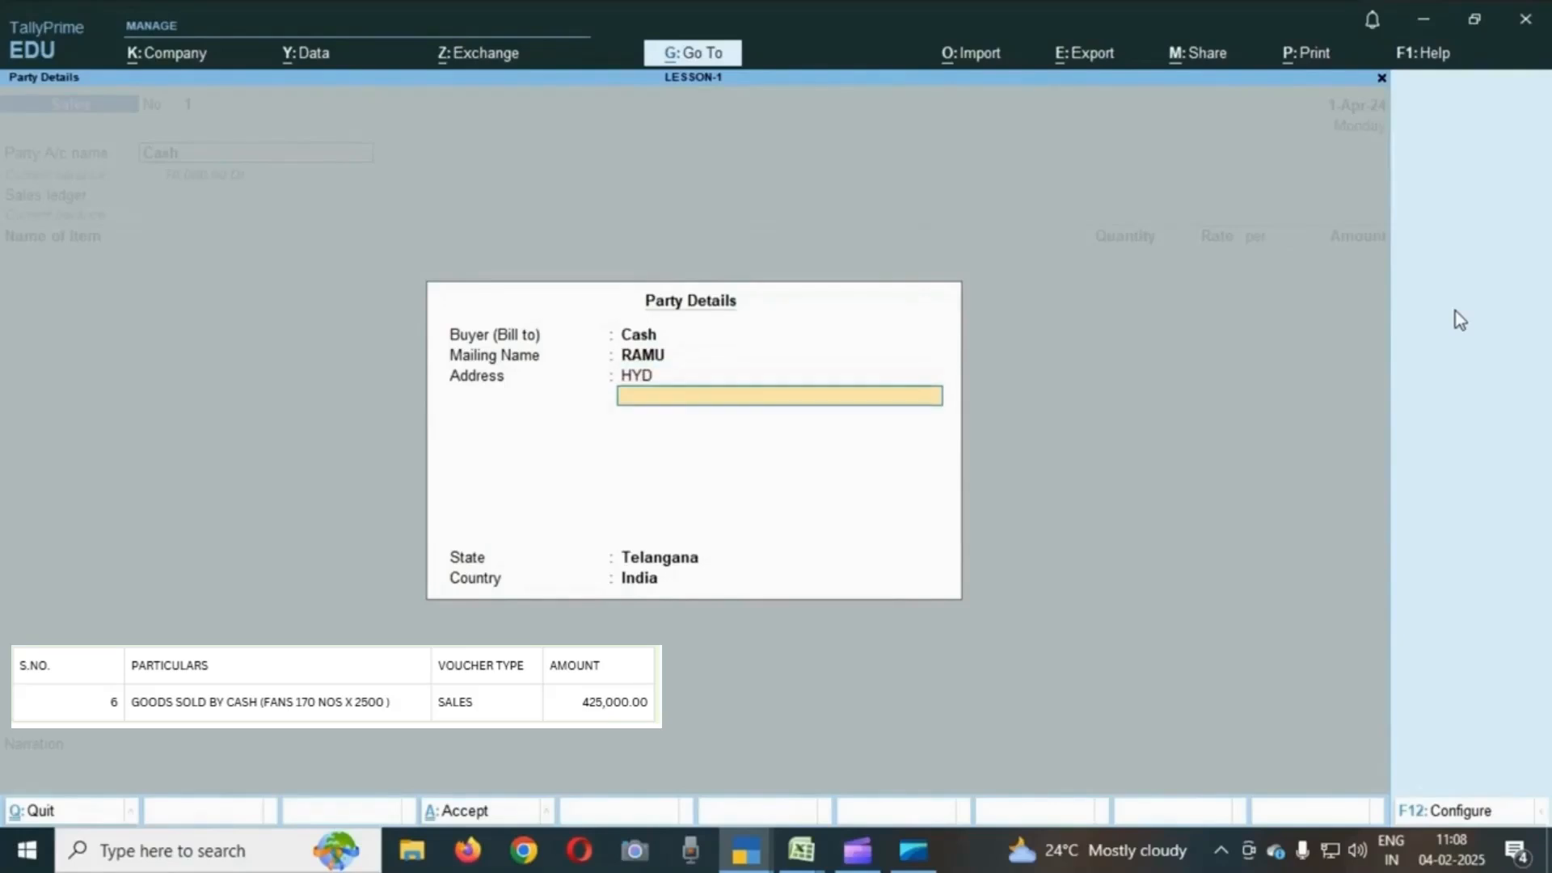
key("Return")
key("Return")
key("Return")
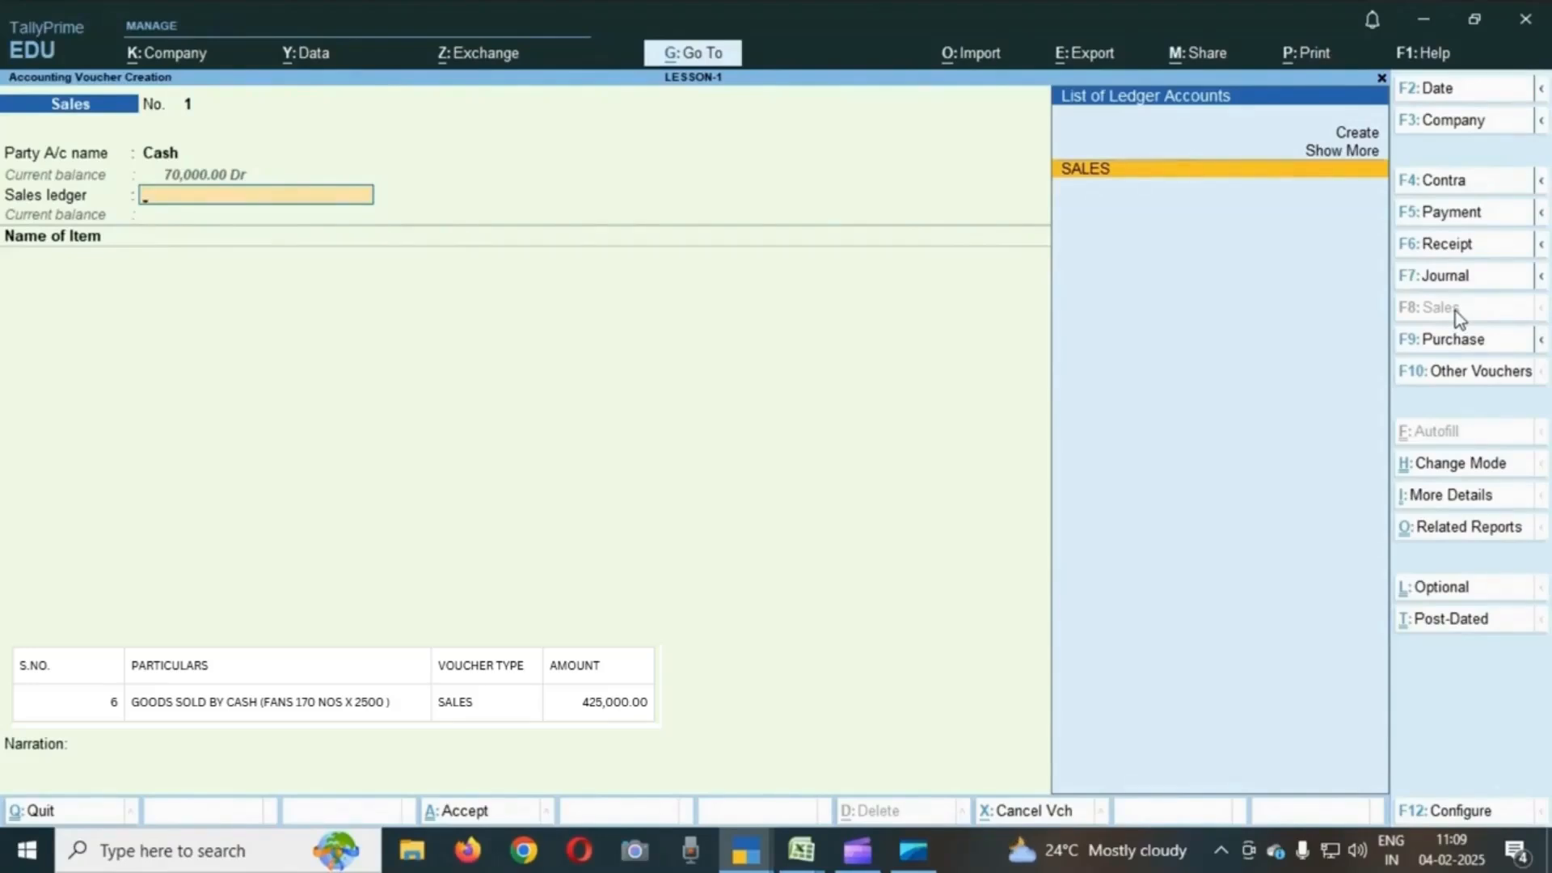
- Choose SALES as the sales ledger and begin the first item line
key("Return")
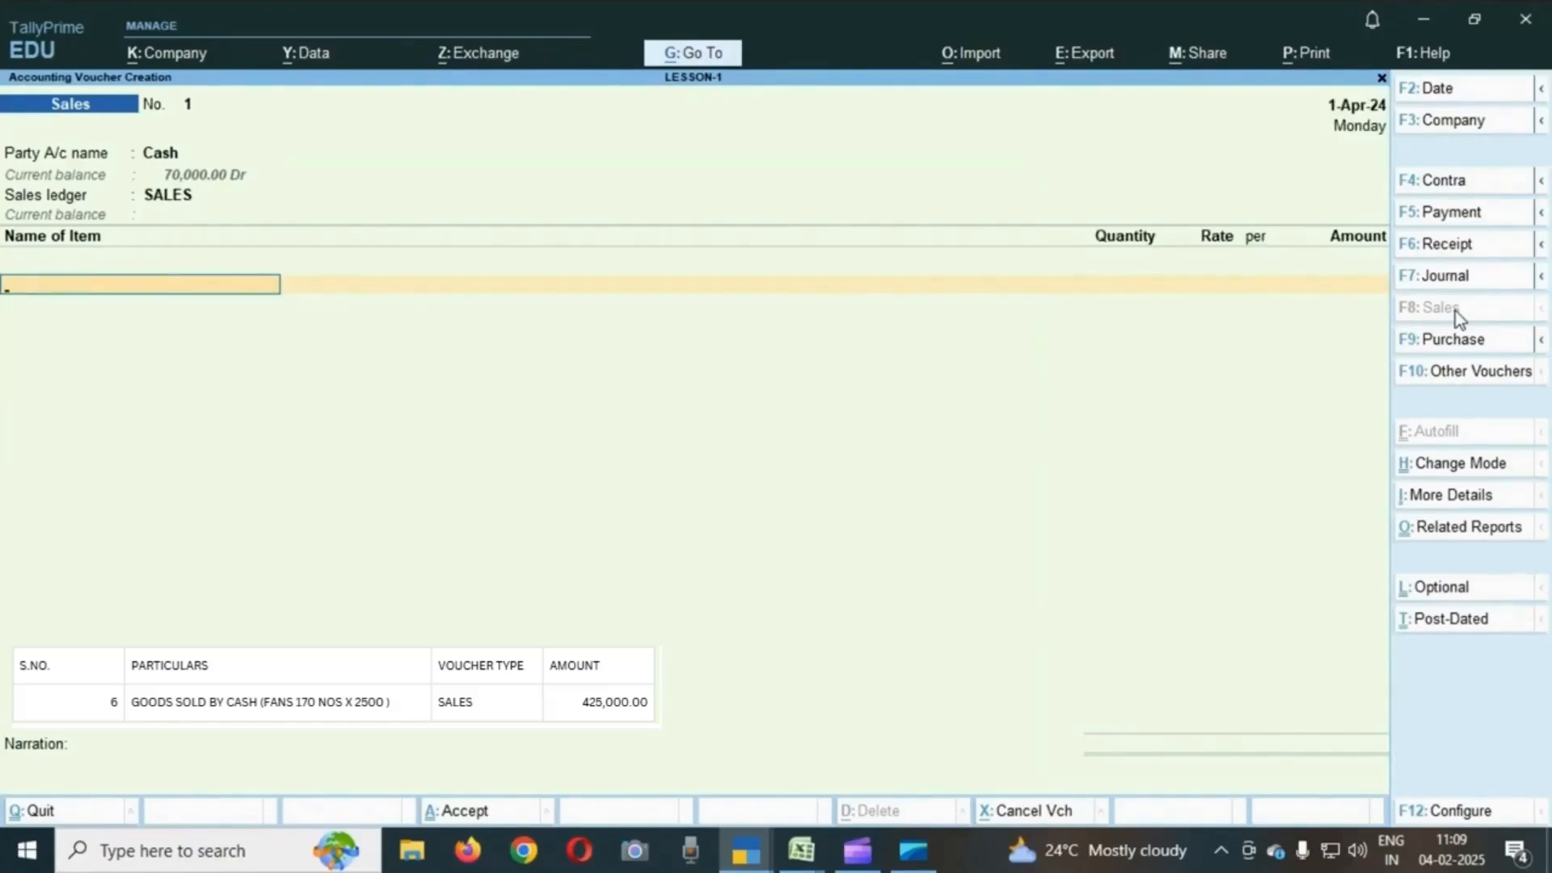
type("U")
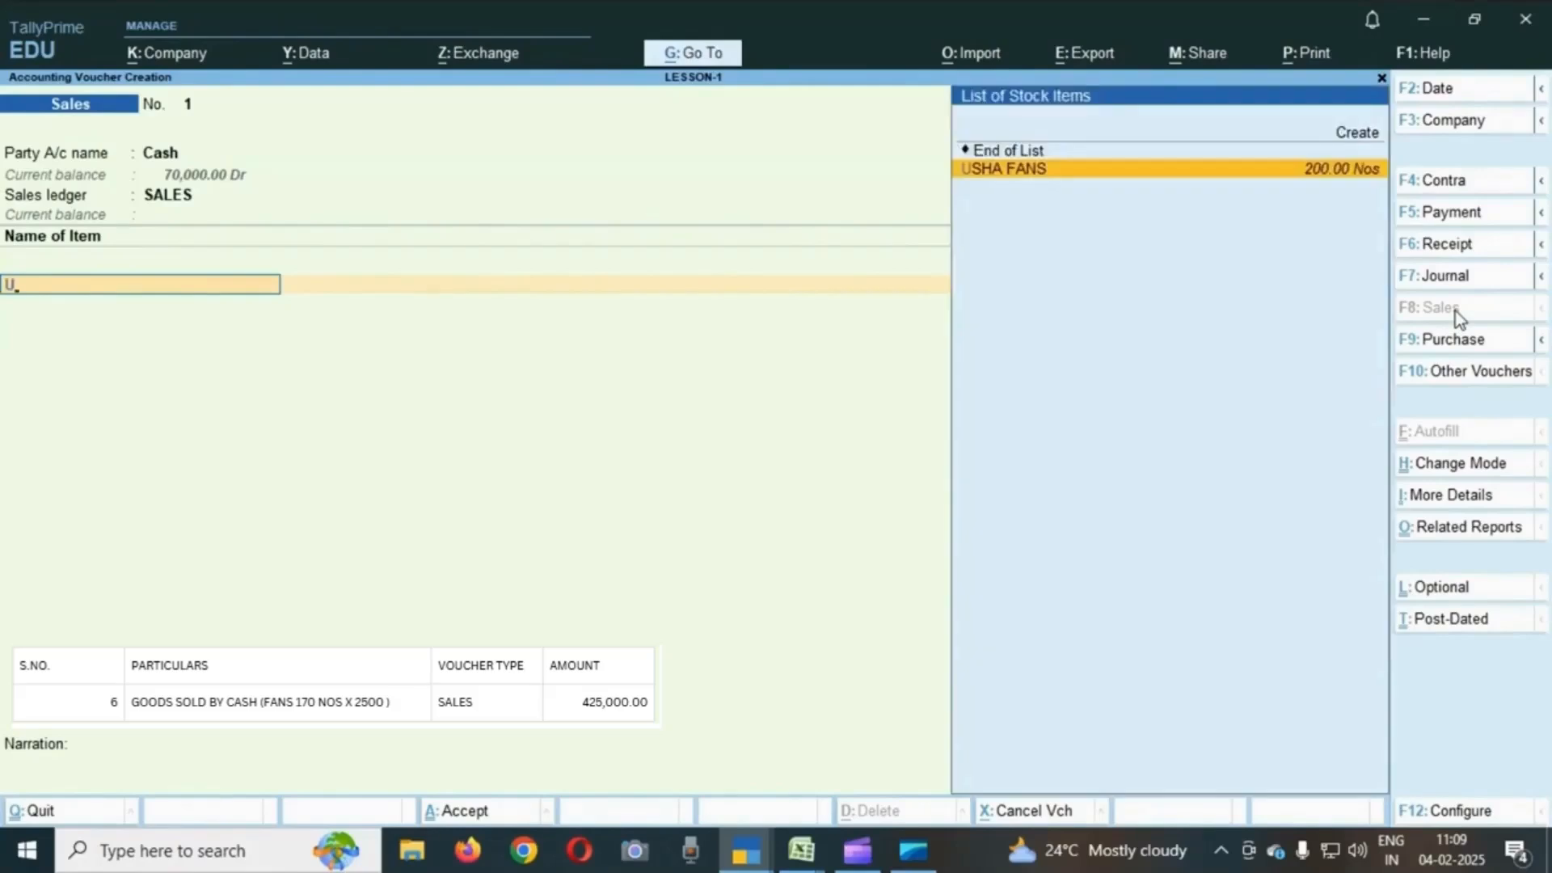
key("ctrl")
key("ctrl")
key("ctrl+1")
key("ctrl+1")
key("ctrl+1")
key("ctrl+1")
key("ctrl+1")
key("ctrl+1")
key("ctrl+1")
key("ctrl+1")
- Add 170 USHA FANS at a rate of 2500
key("Up")
key("Down")
key("Return")
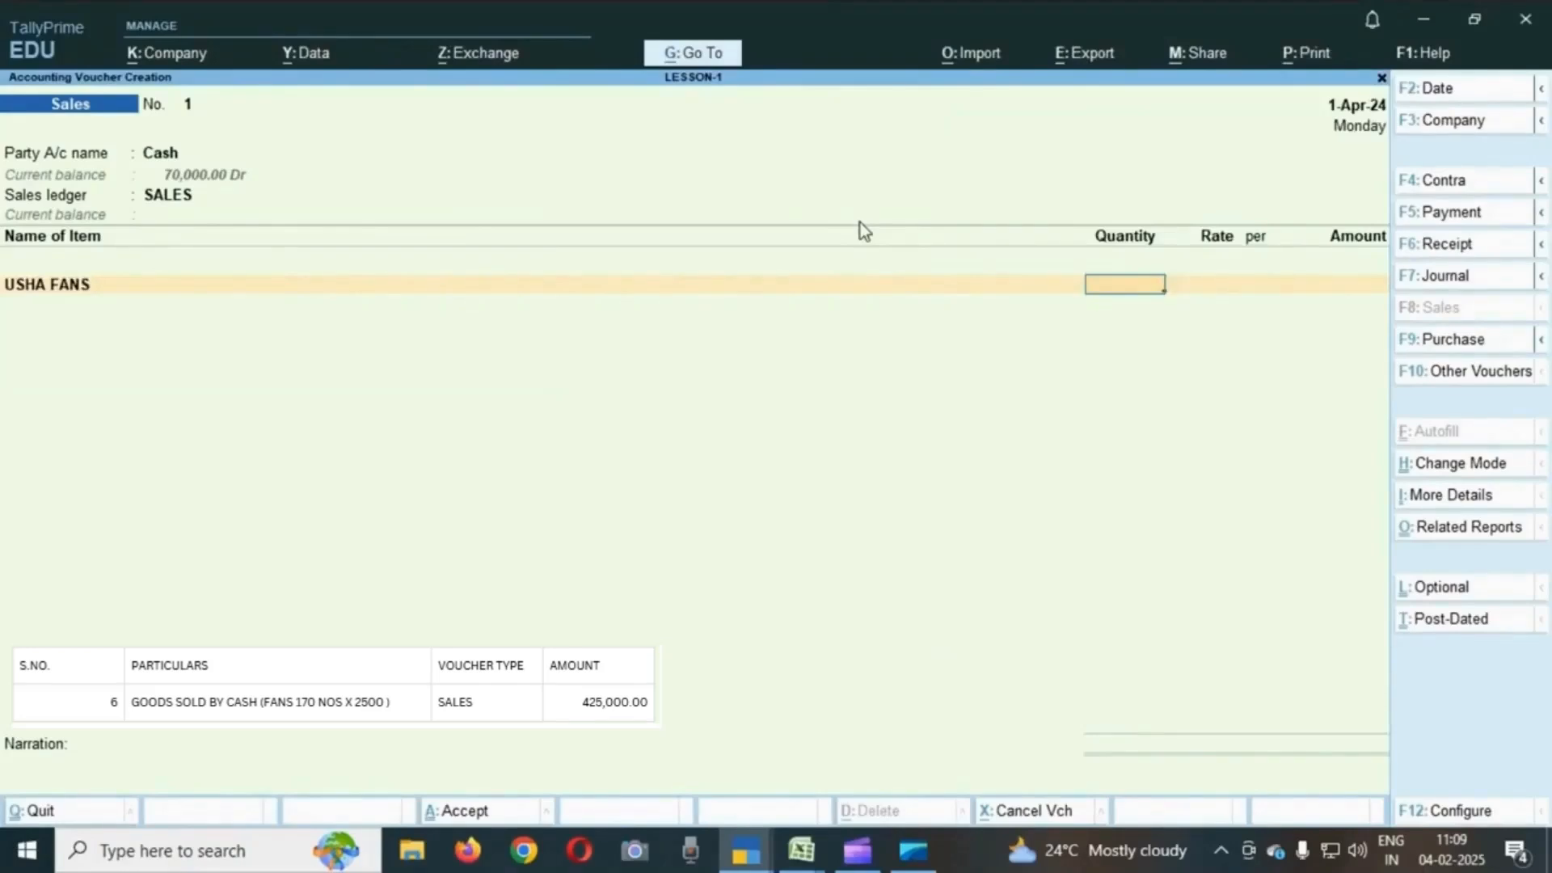
type("170")
key("Return")
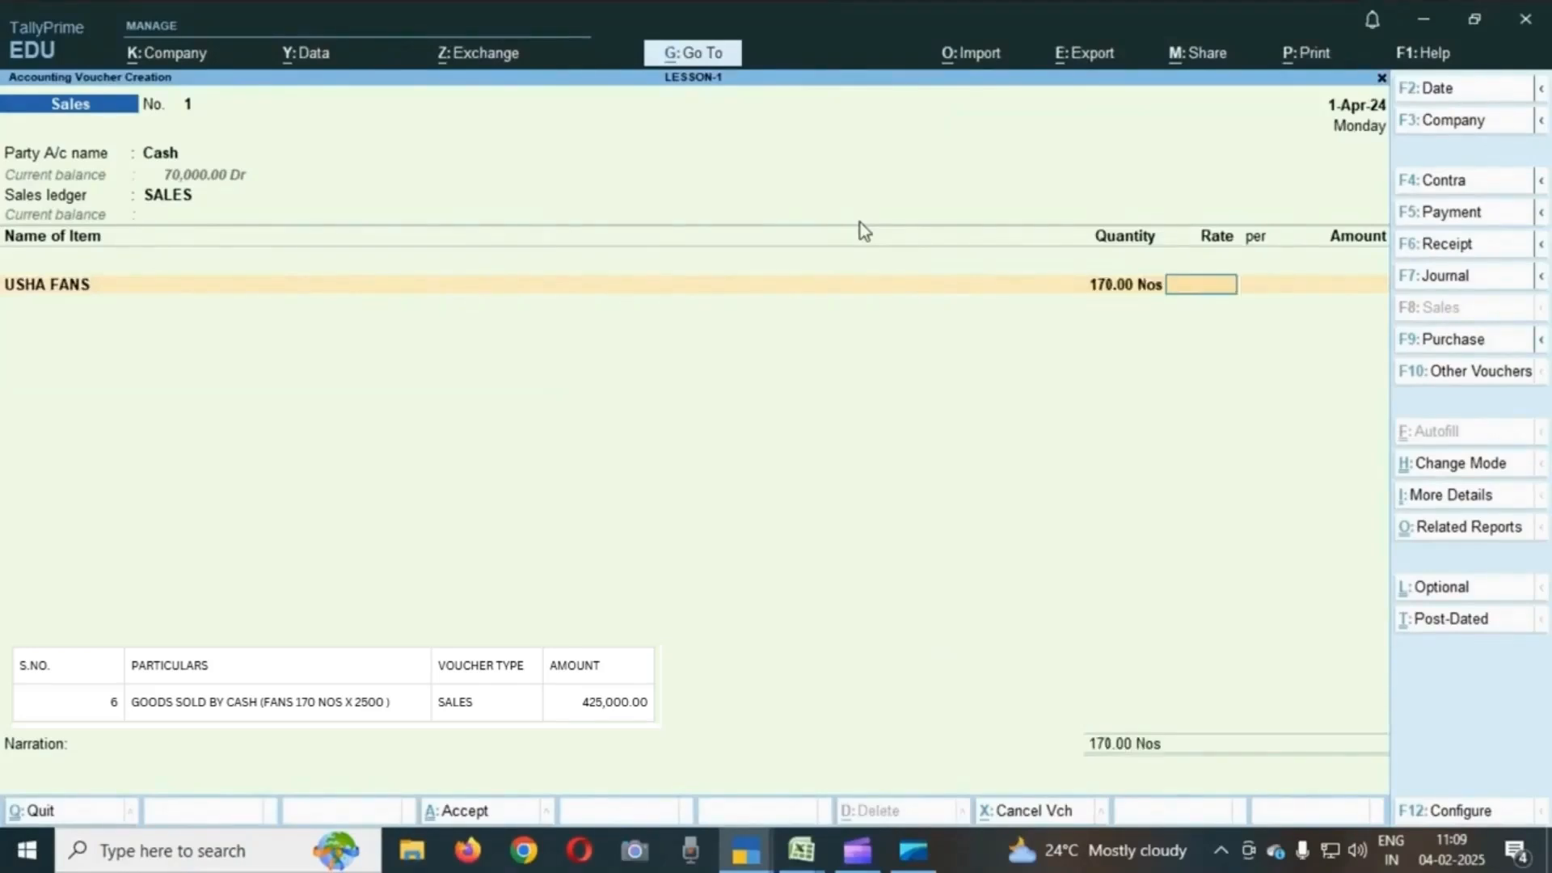
type("2500")
key("Return")
- End the item list and enter INV.NO.251 as the narration
key("Return")
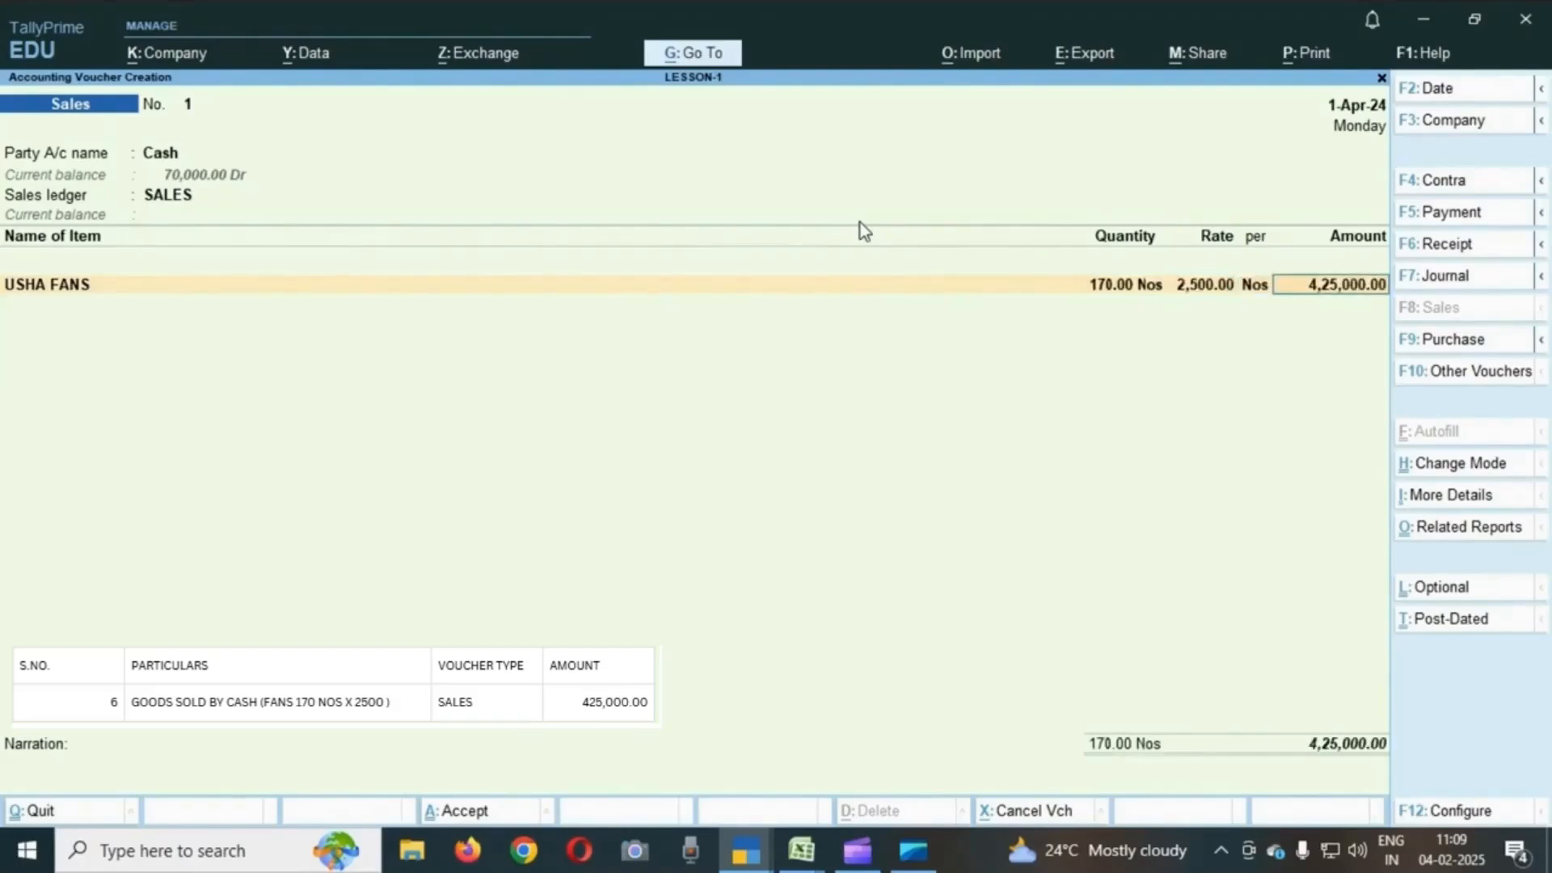
key("Return")
key("Return")
key("Return")
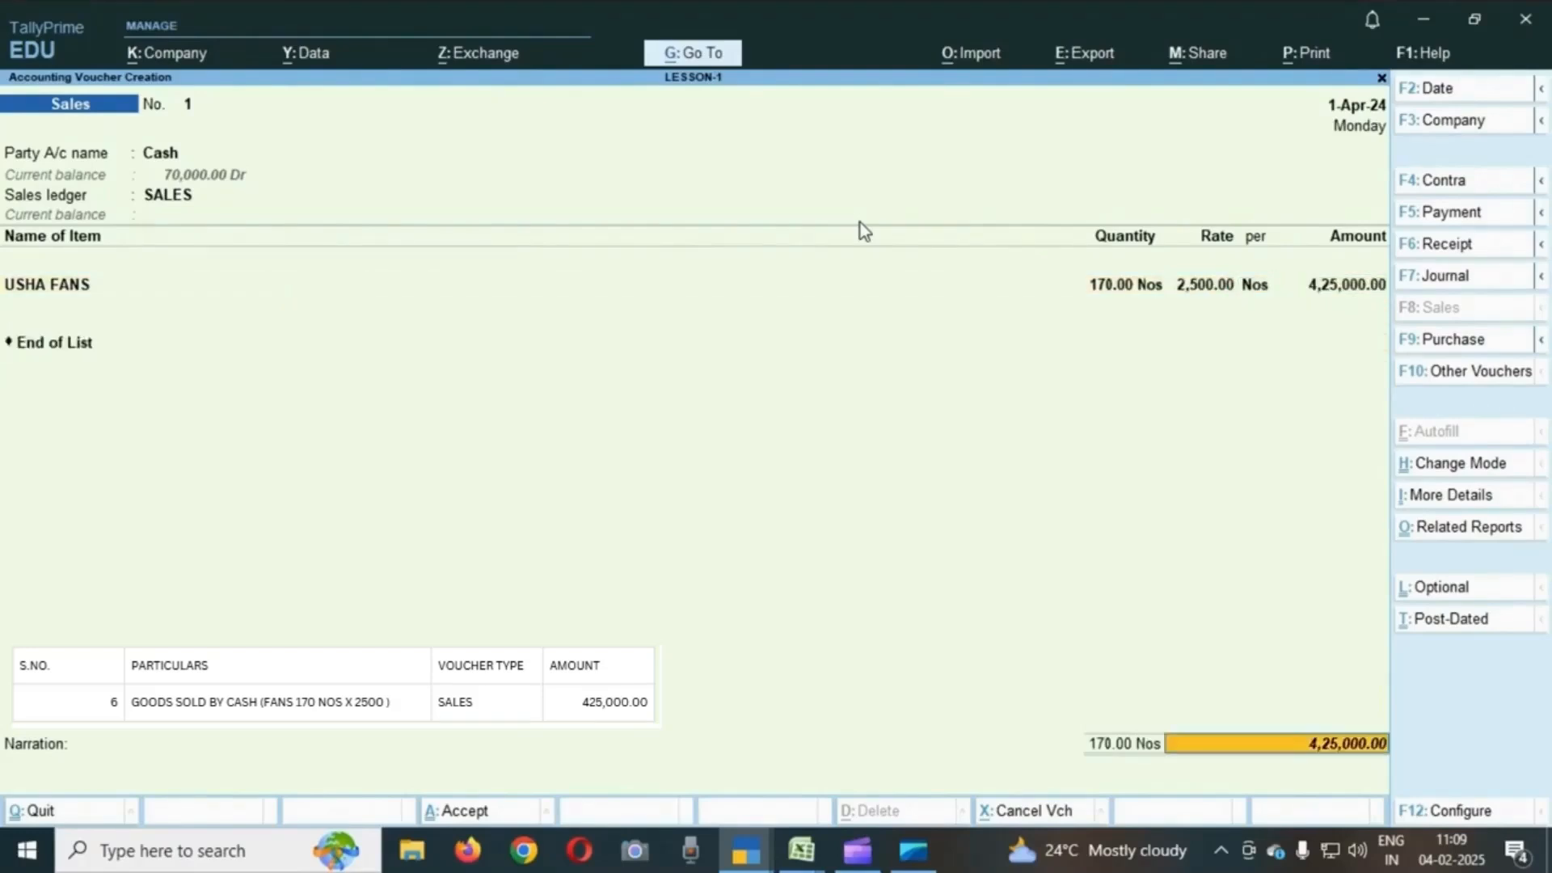
key("Return")
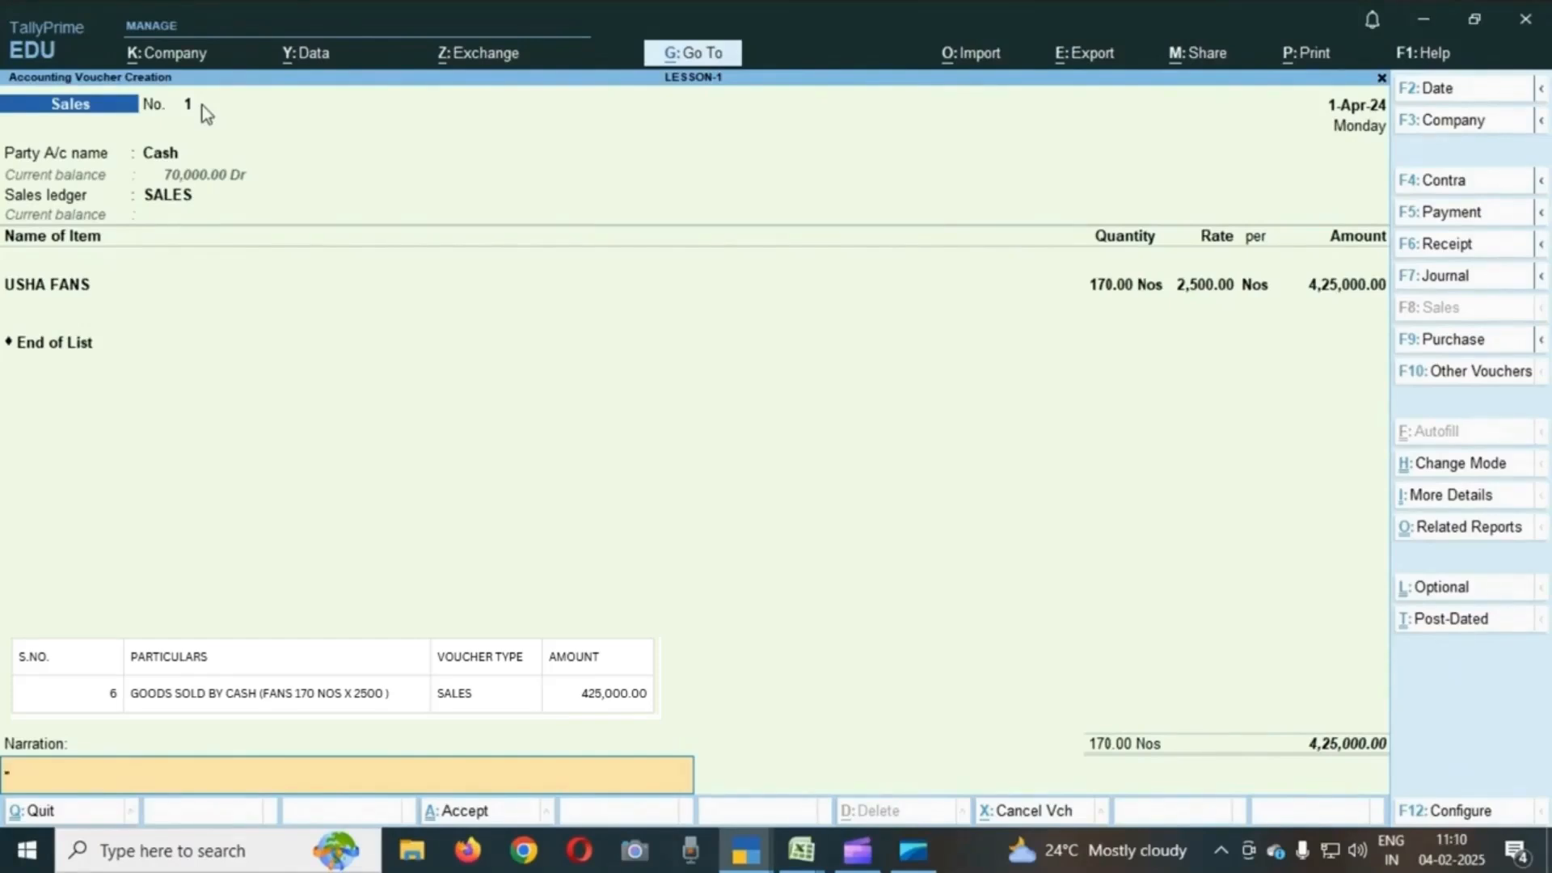
type("INV.NO.251")
key("Return")
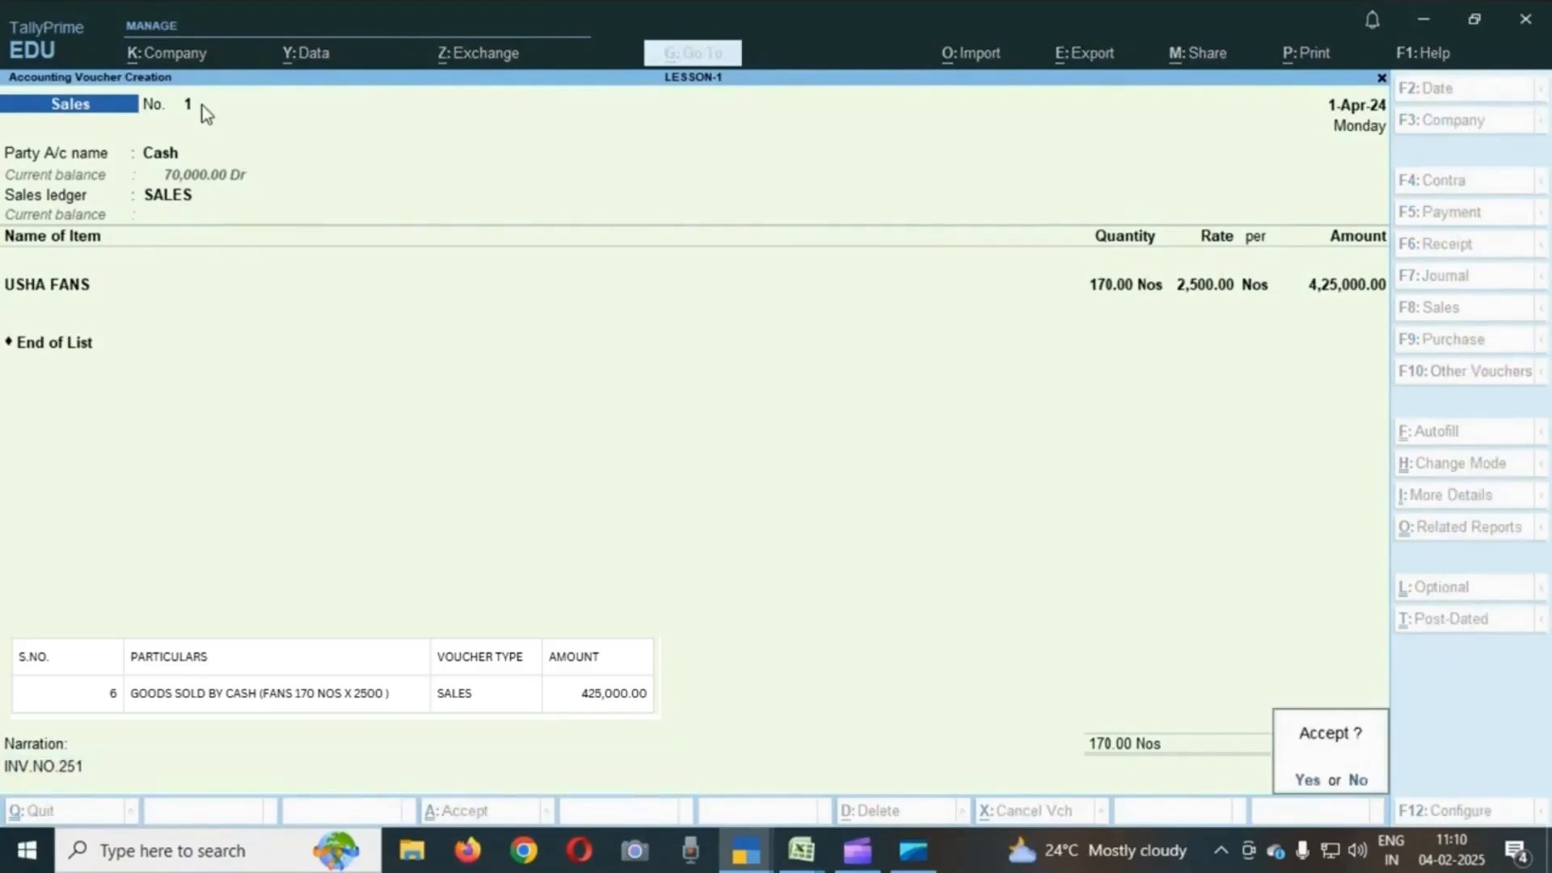
- Change the narration to INV.NO.01 and accept the sales voucher
key("Escape")
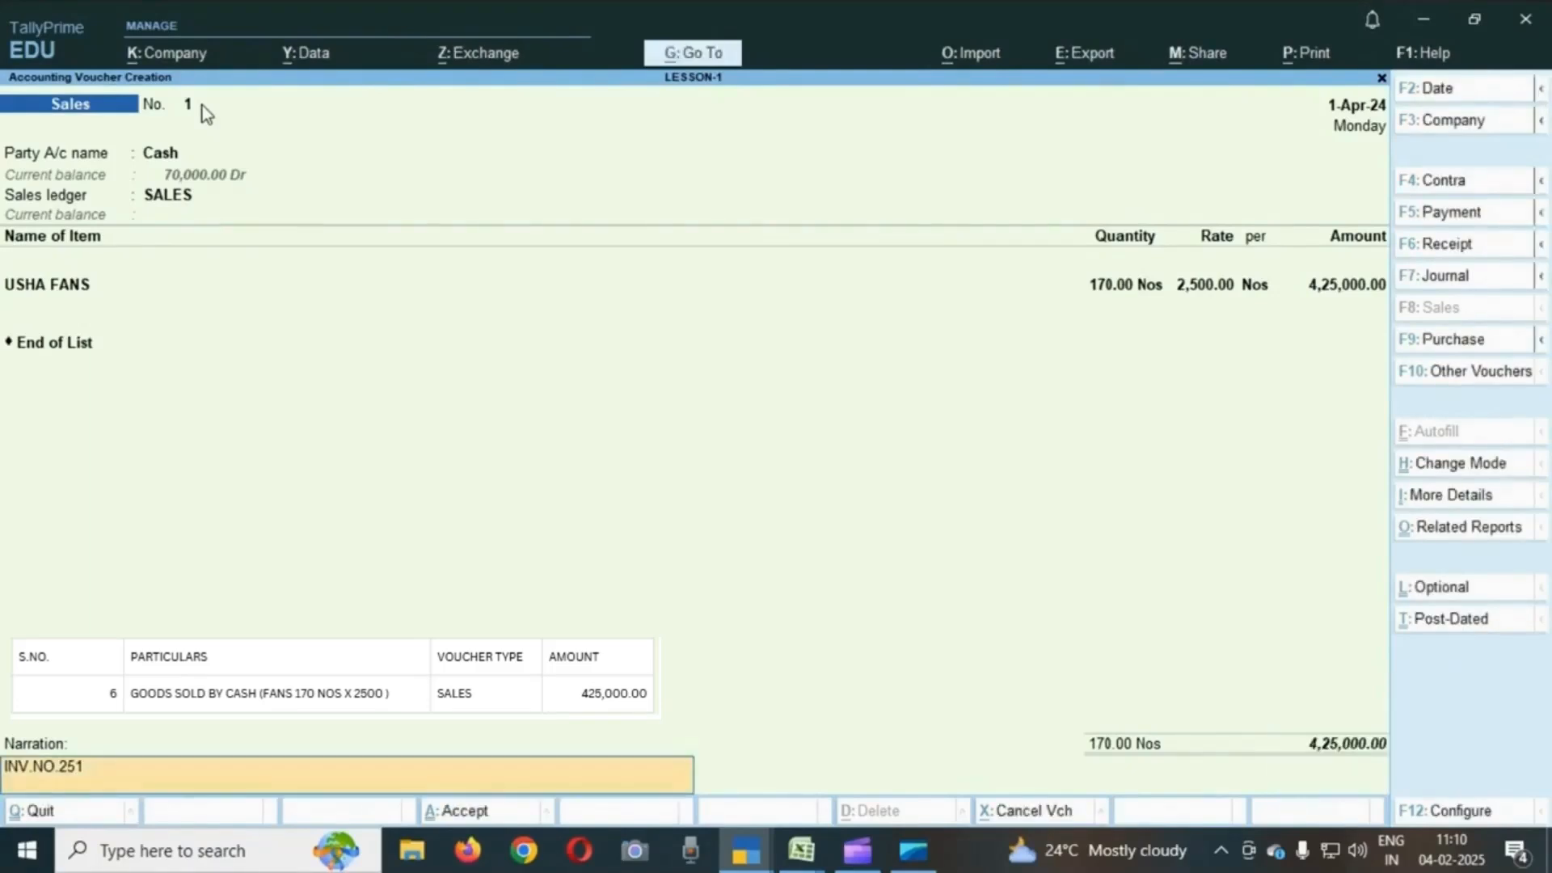
key("BackSpace")
key("BackSpace")
key("BackSpace")
type("01")
key("Return")
key("y")
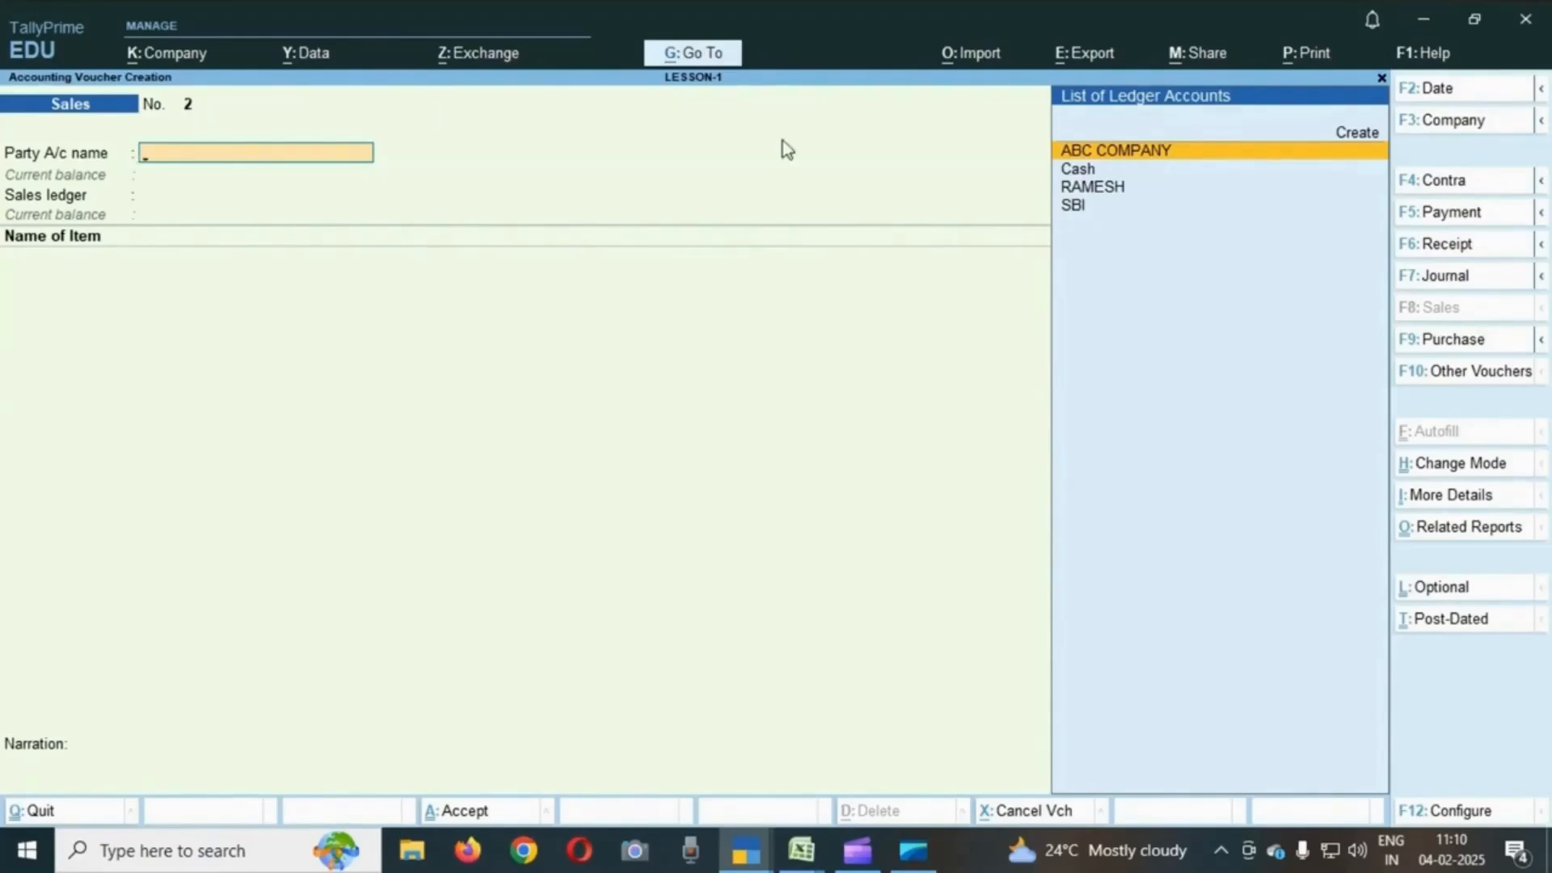
- Create a payment voucher from Cash to TRANSPORTATION for 20000
left_click(1445, 217)
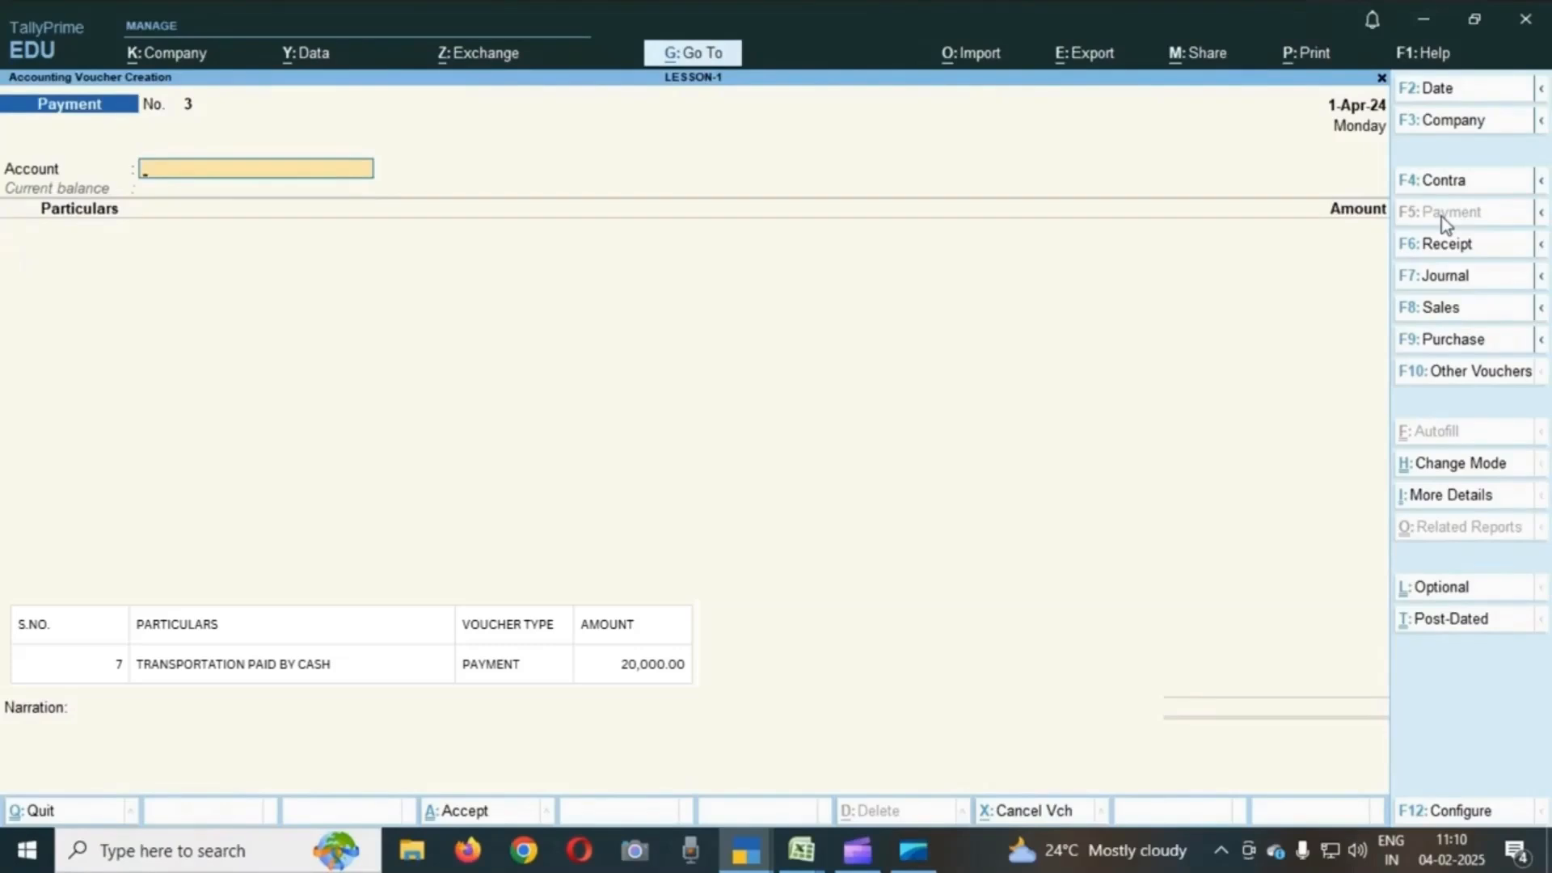
type("C")
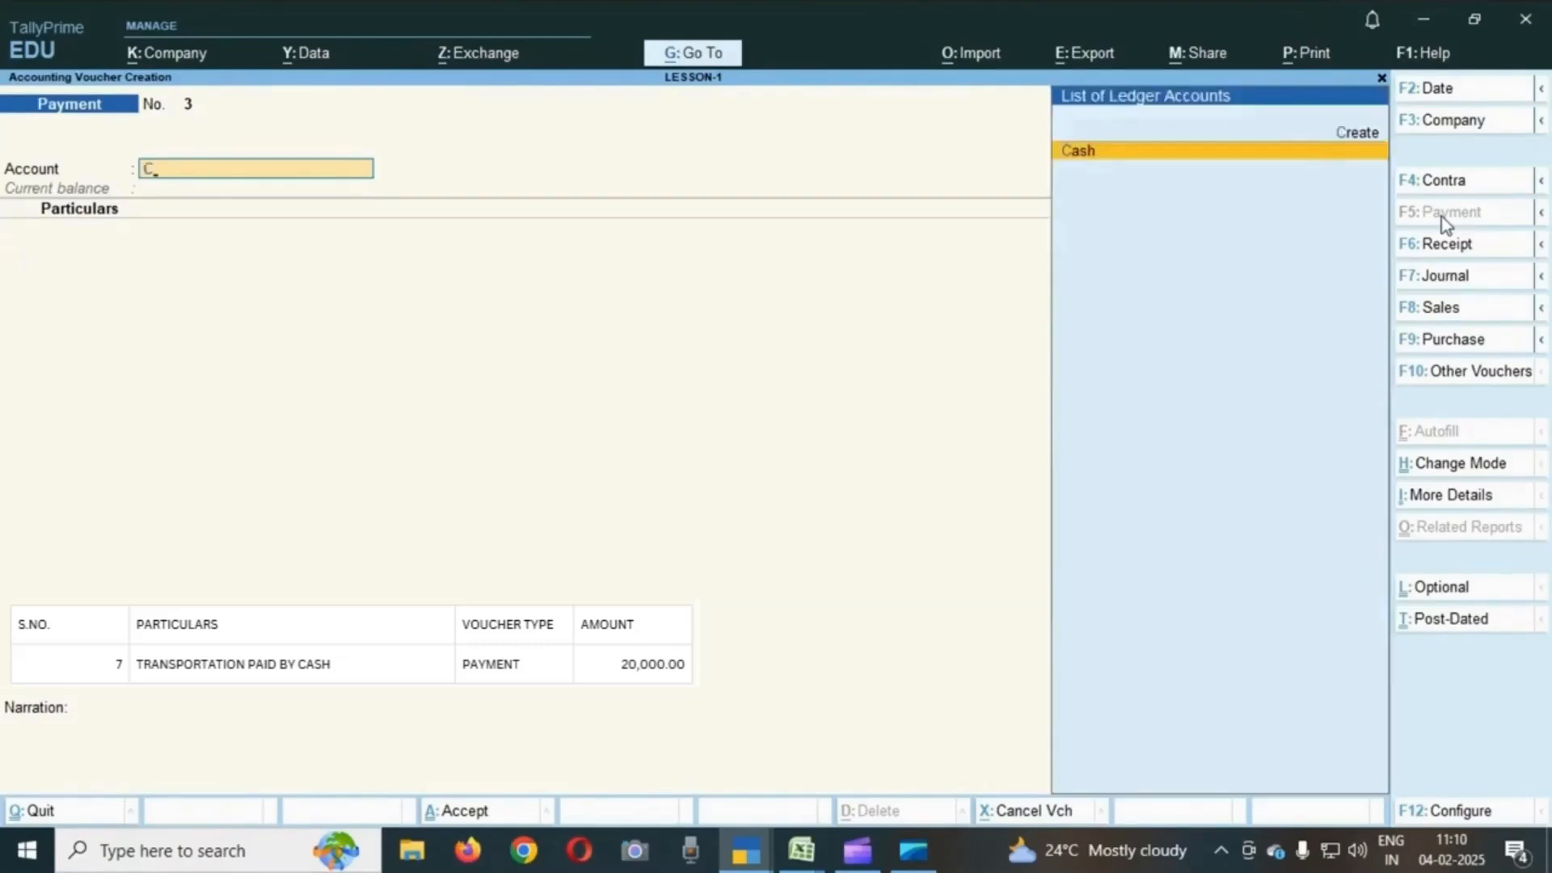
key("Return")
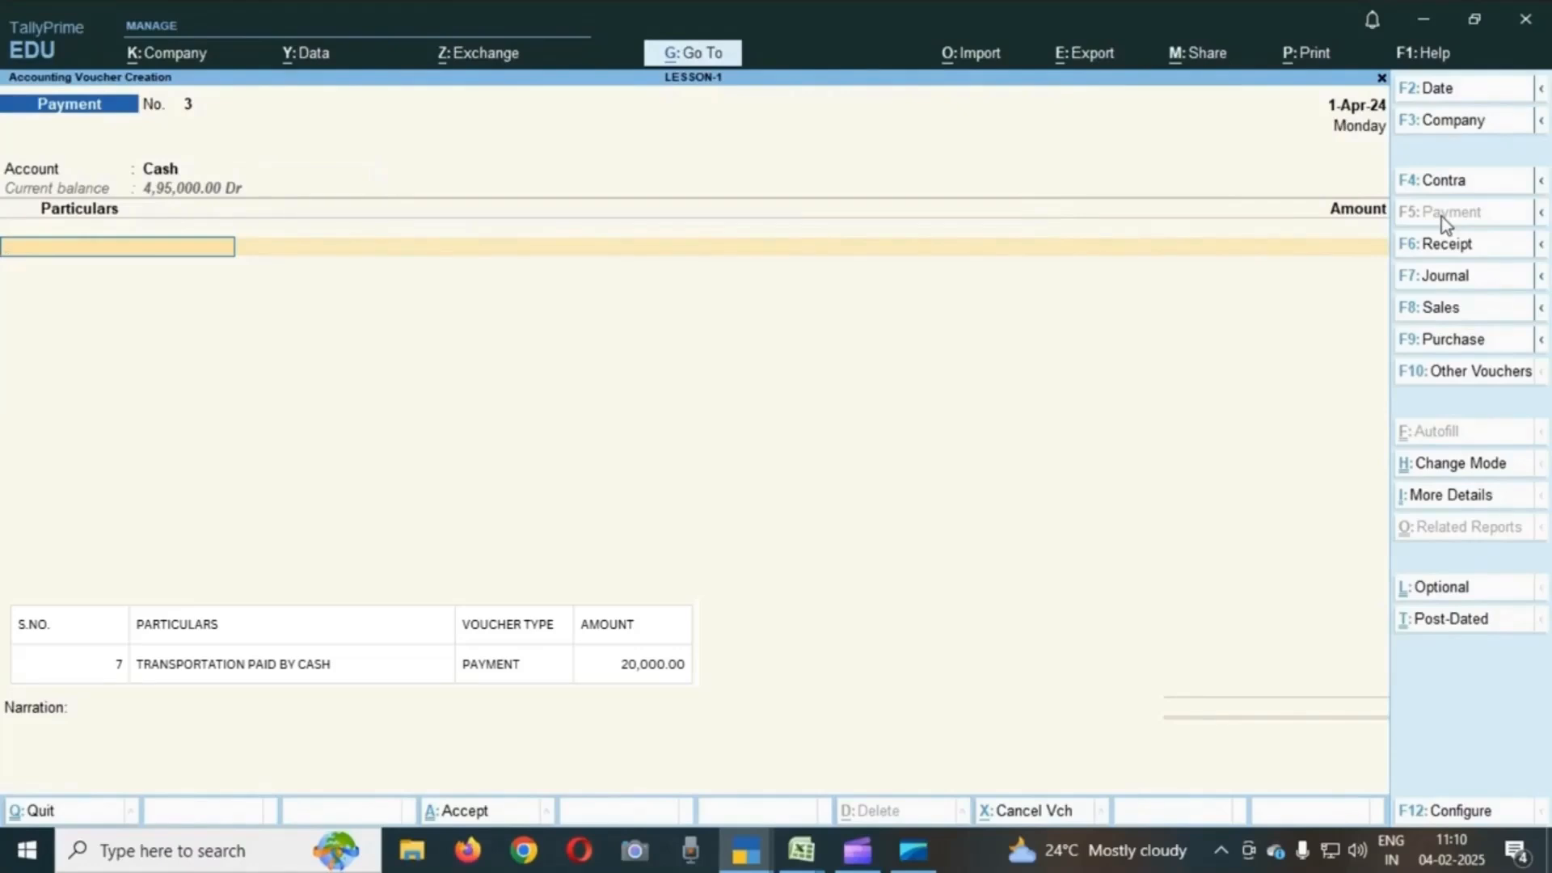
type("TR")
key("Return")
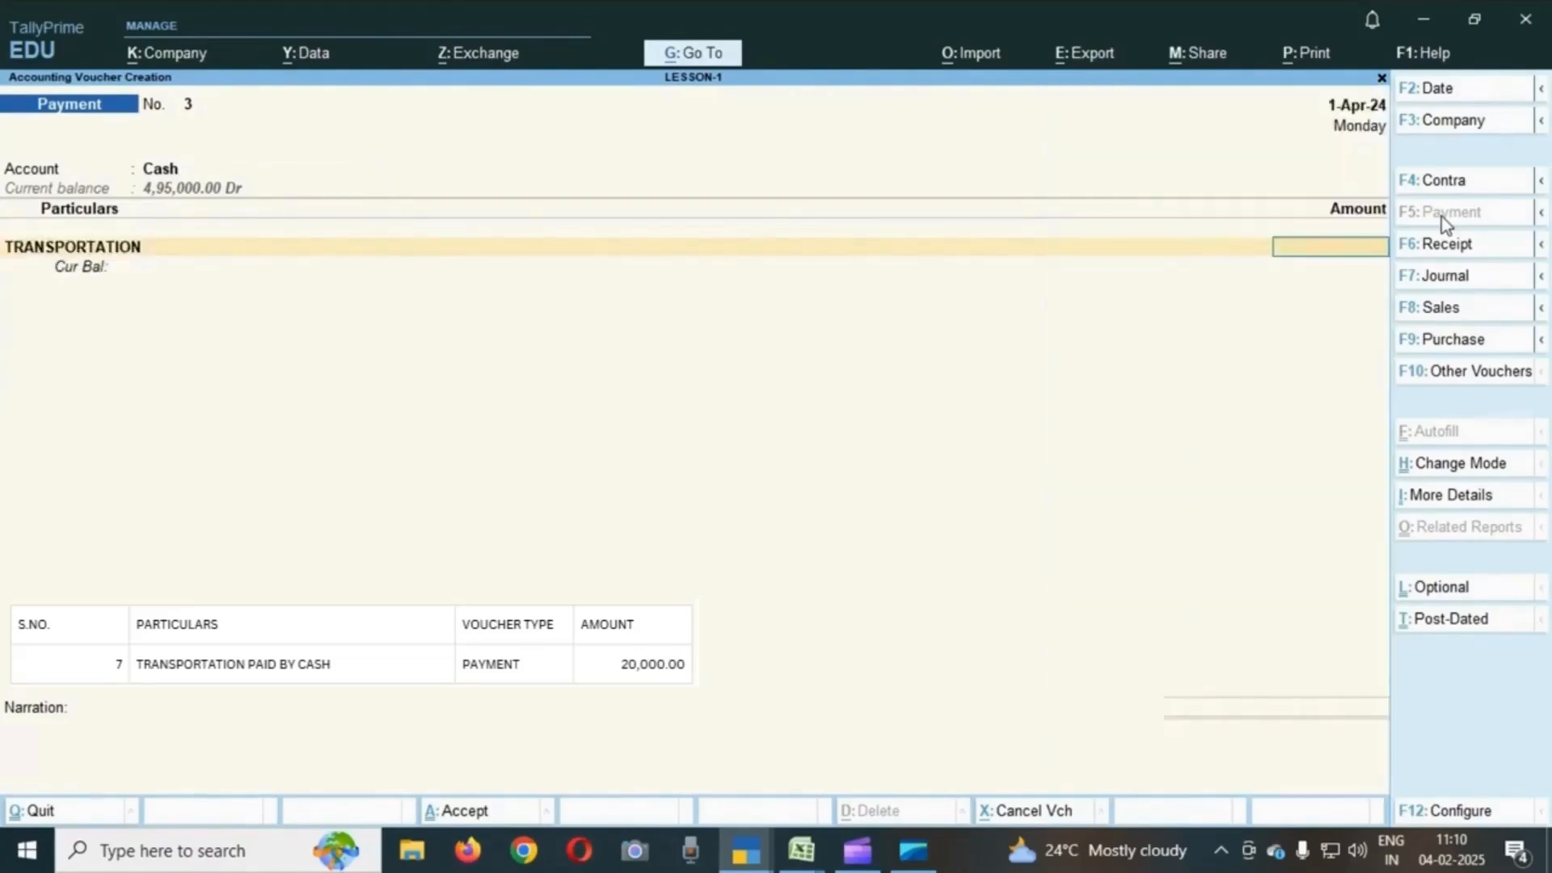
type("20000")
key("Return")
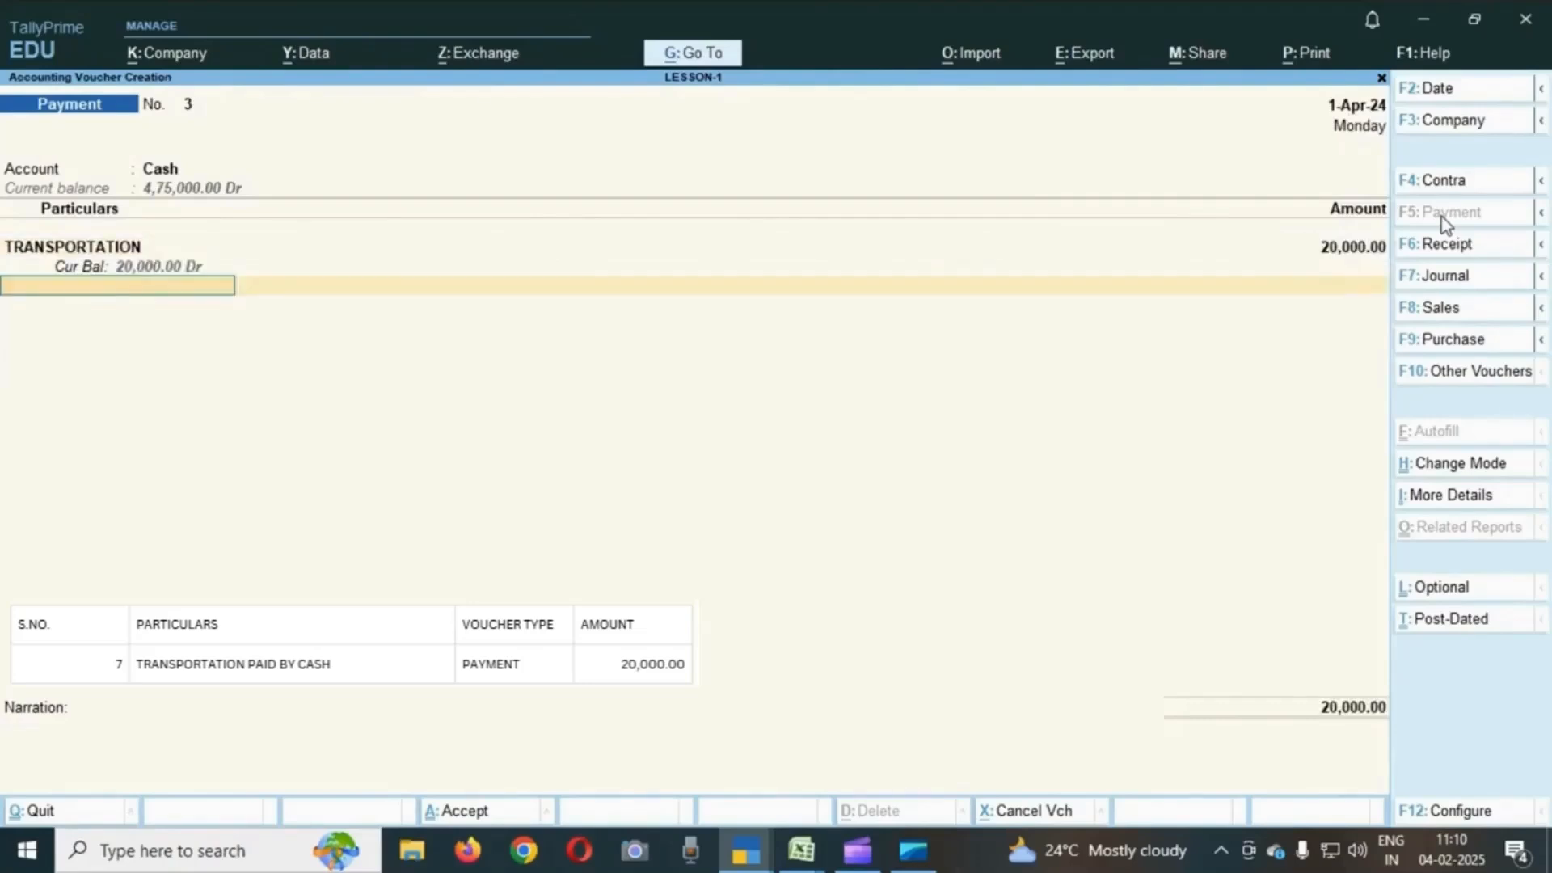
- Accept the payment voucher without entering a narration
key("Return")
key("Return")
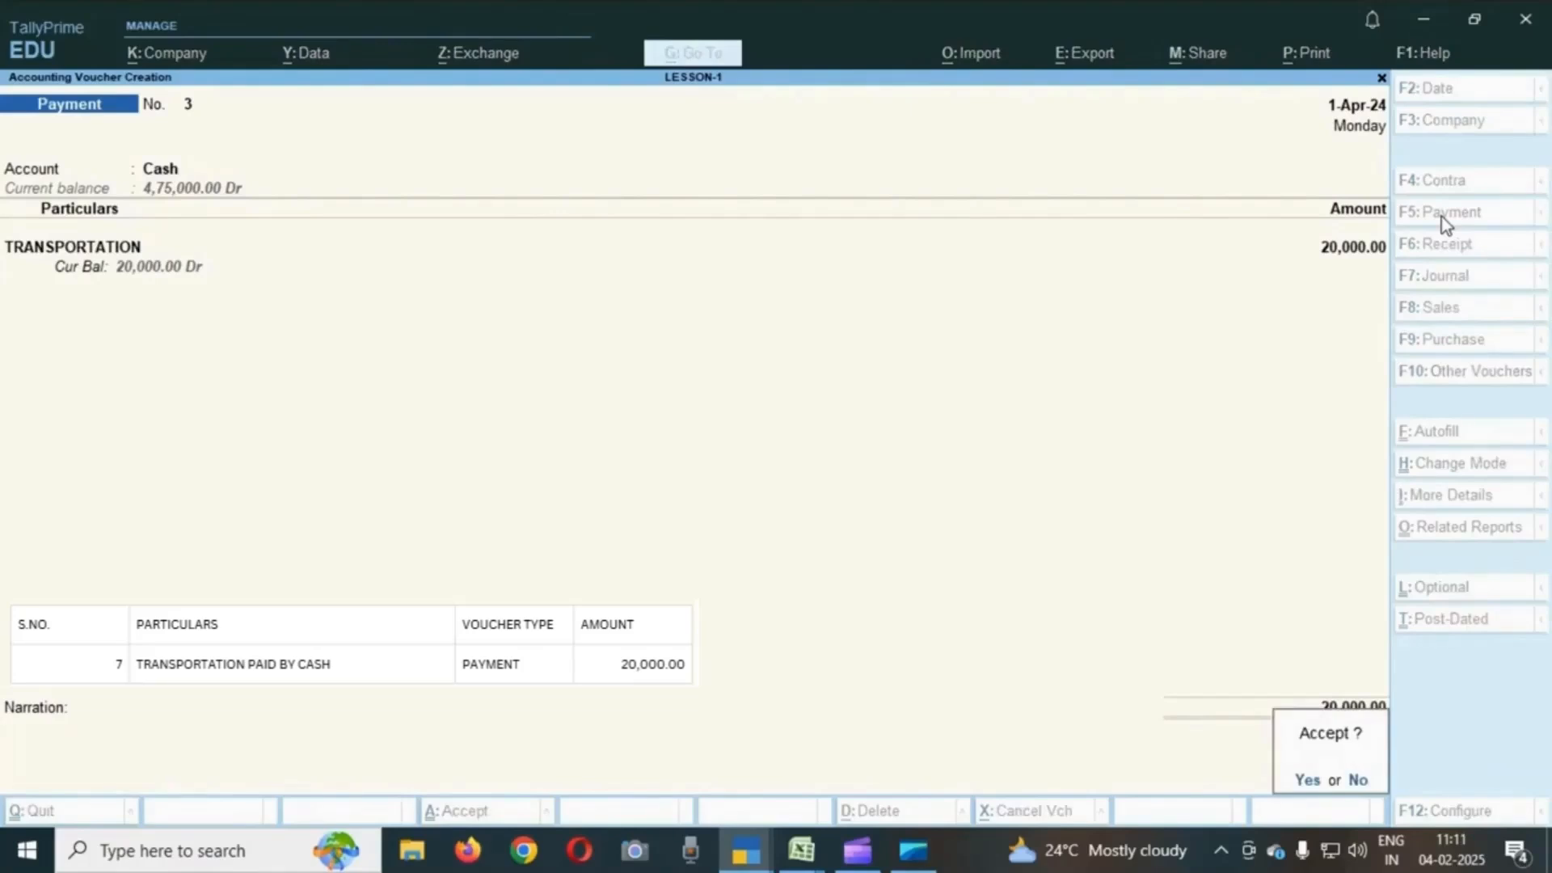
key("Escape")
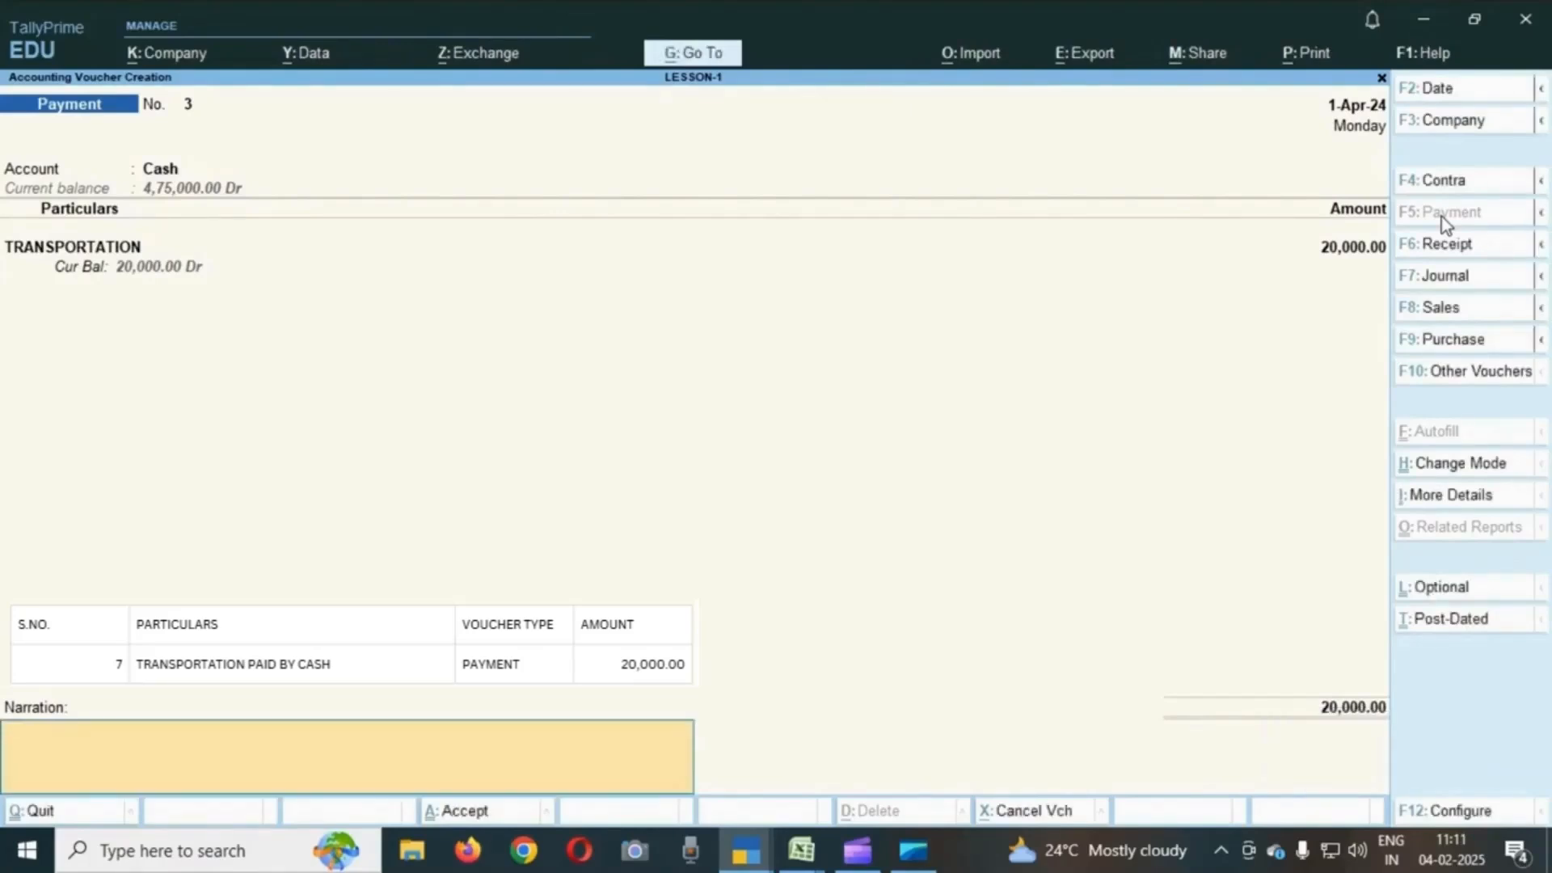
key("Return")
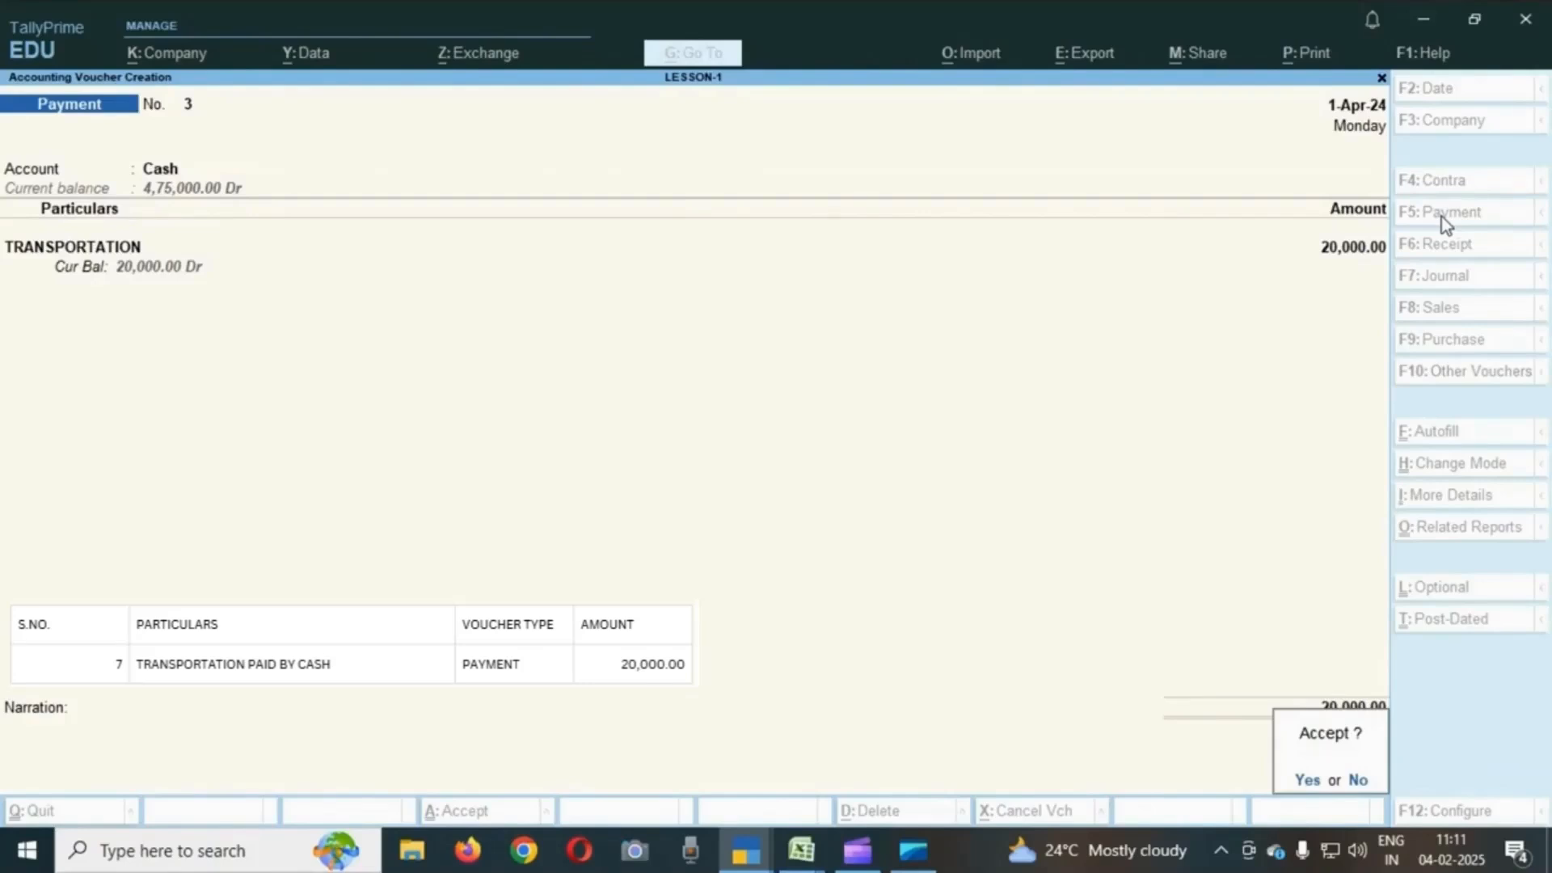
key("Escape")
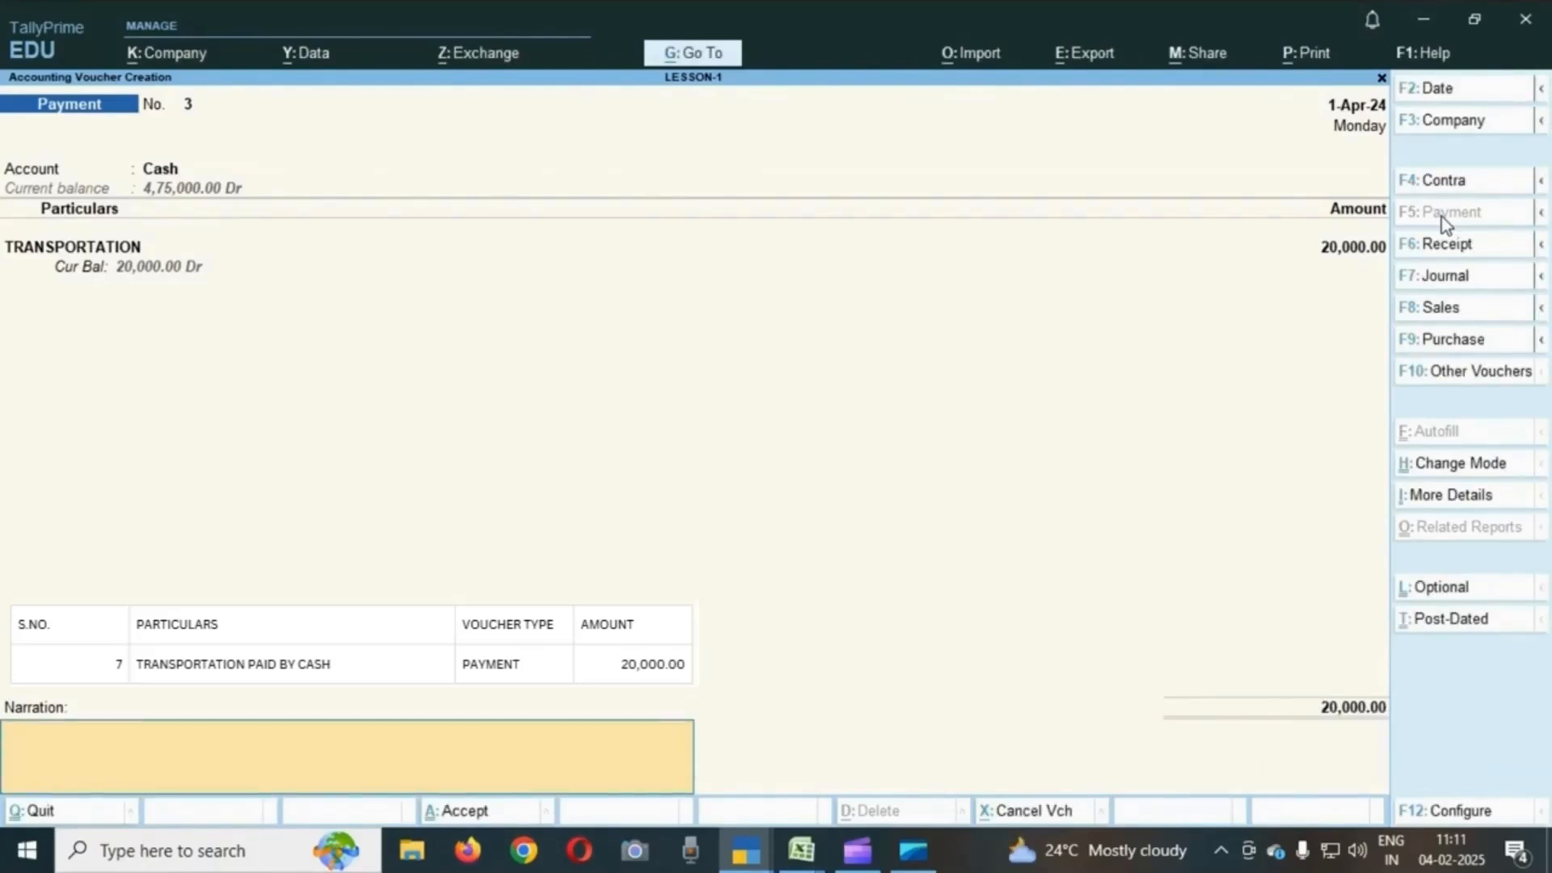
key("Return")
key("Return")
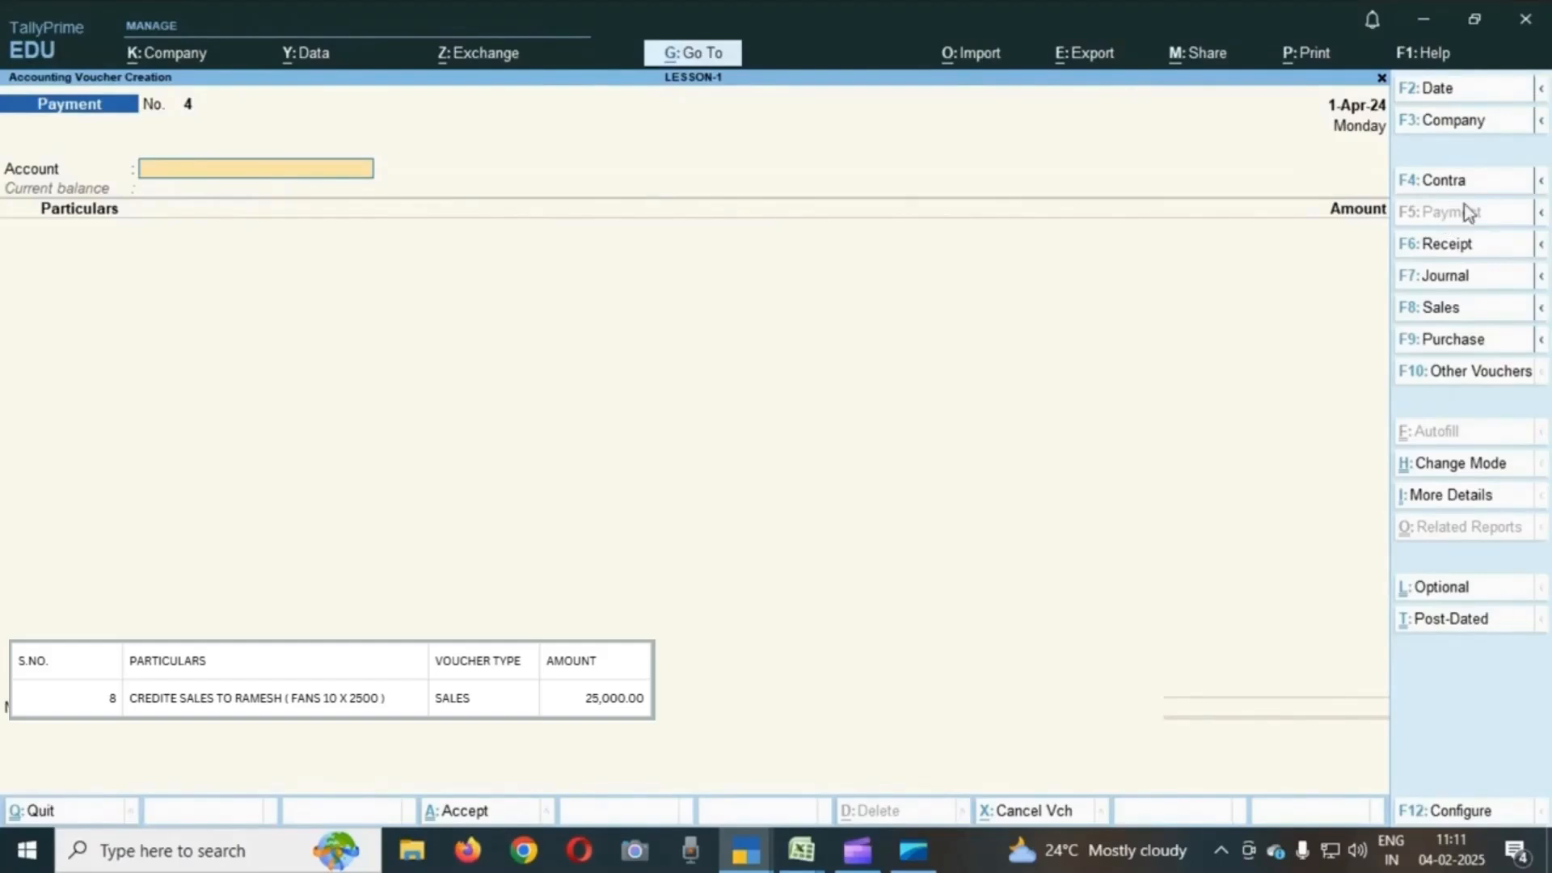
- Start a sales voucher with RAMESH as party and SALES as the sales ledger, skipping dispatch and party details
left_click(1448, 317)
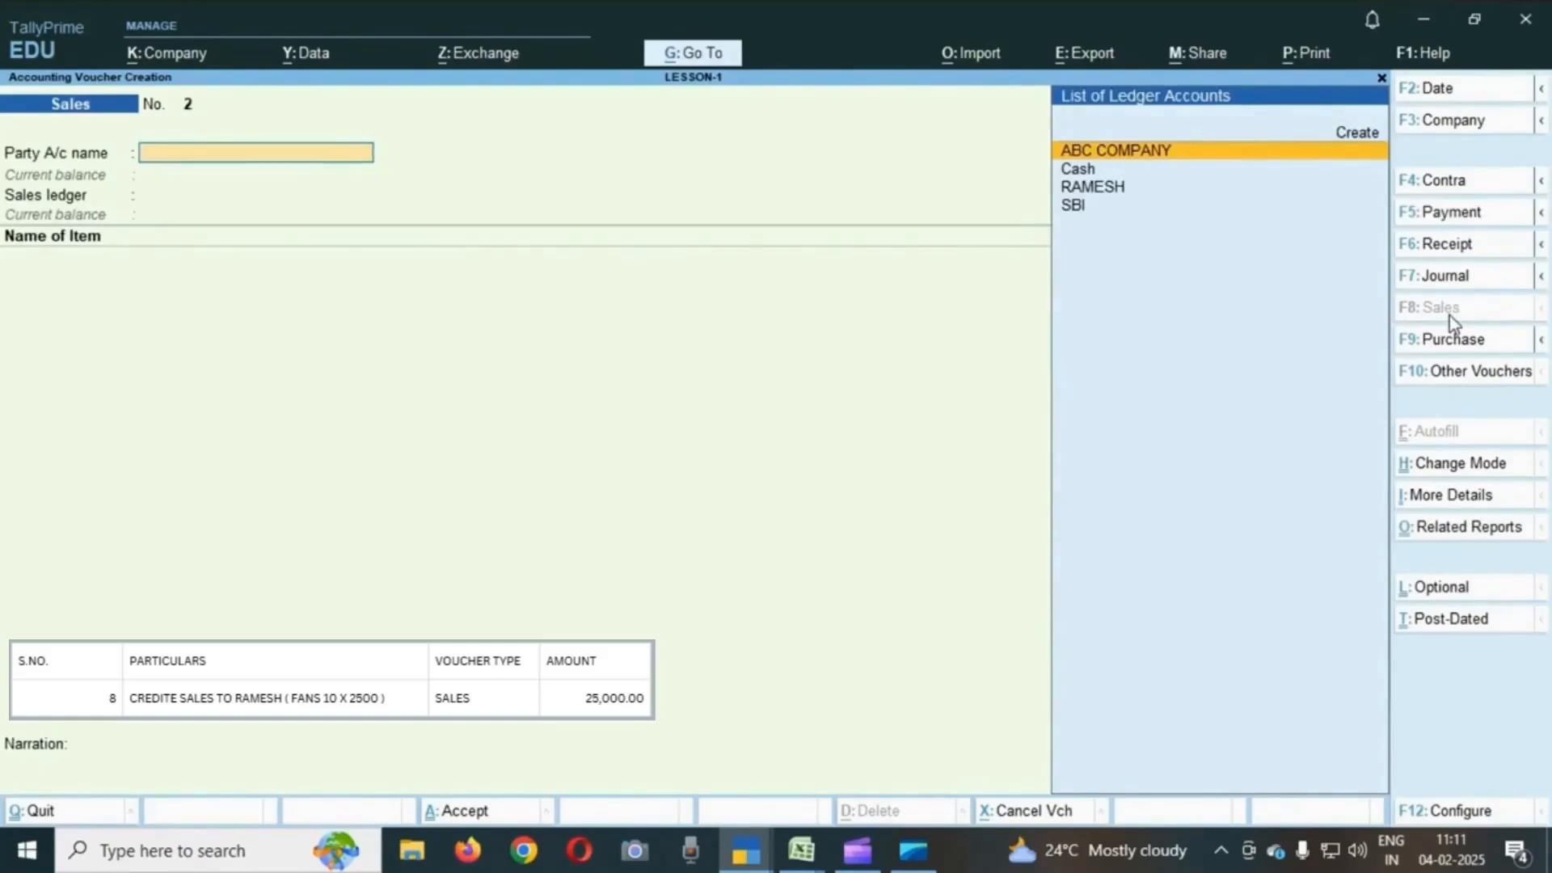
key("Down")
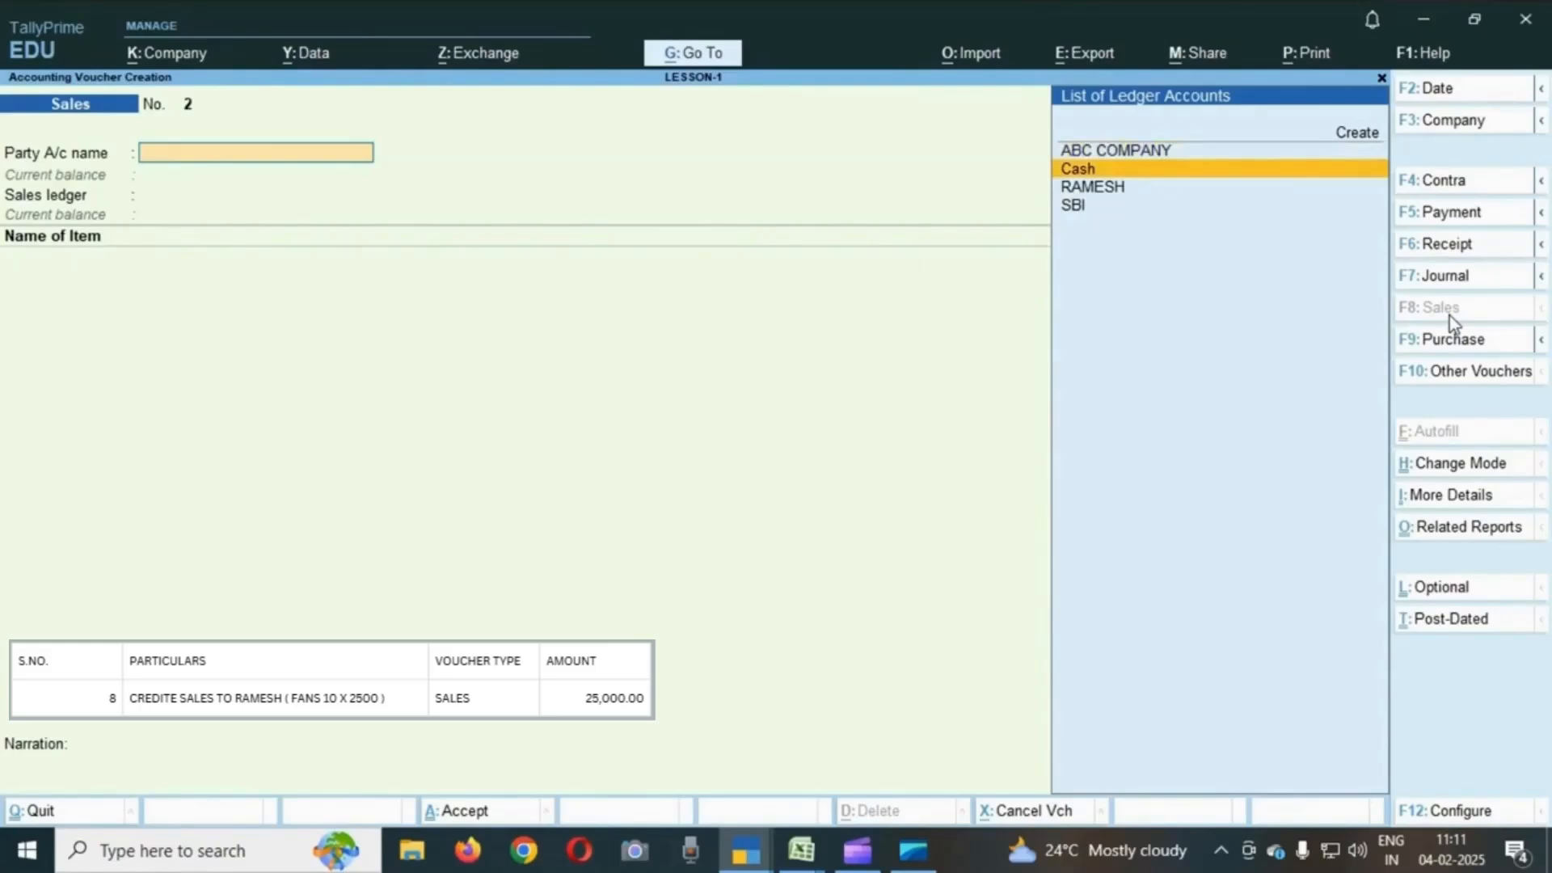
key("Down")
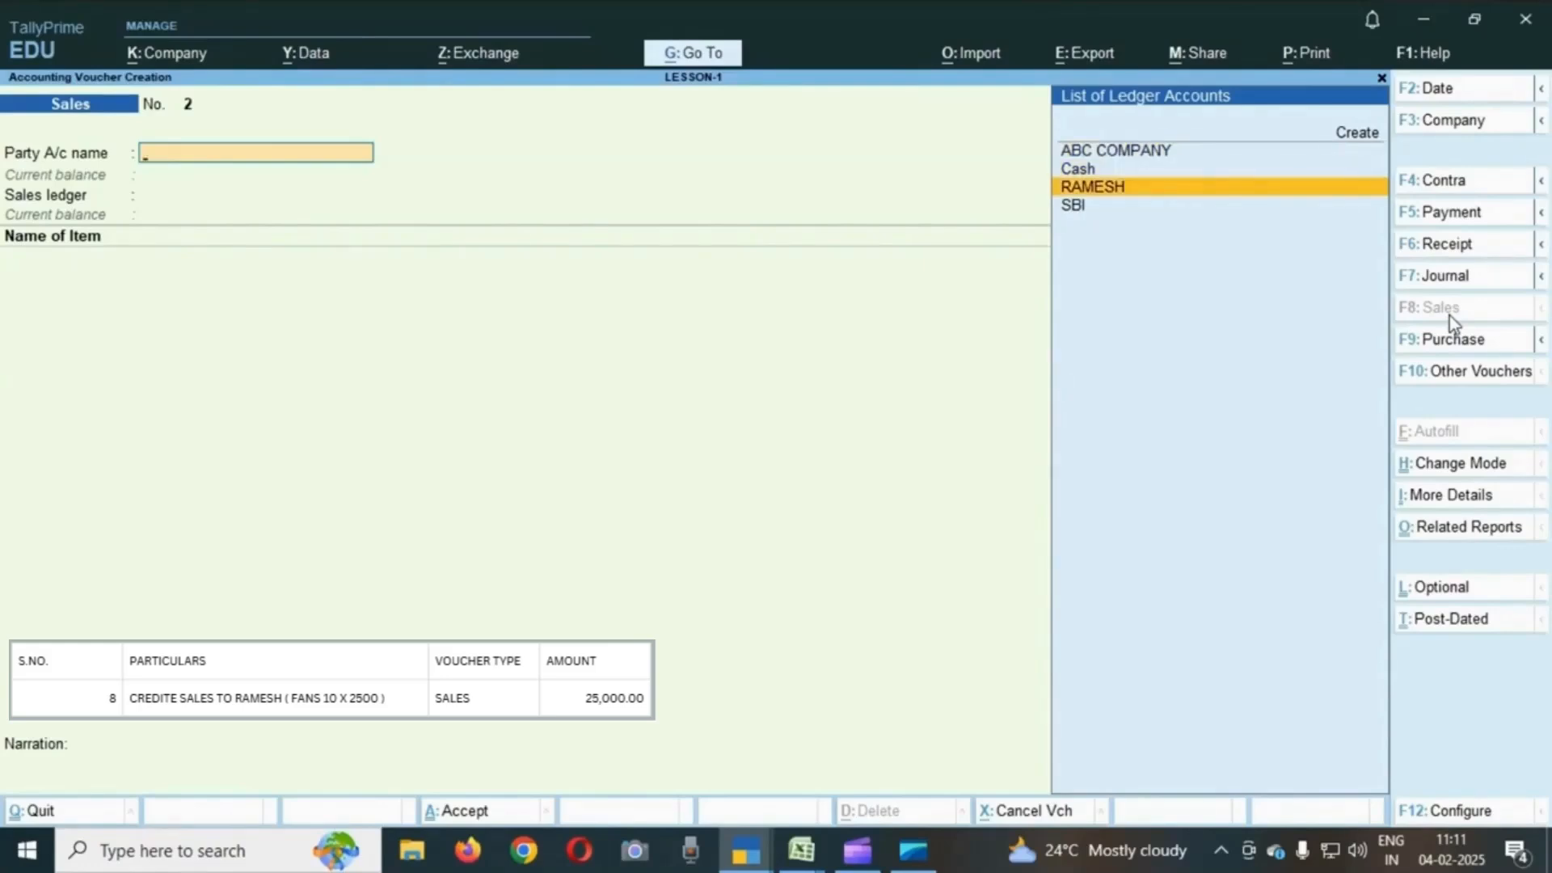
key("Return")
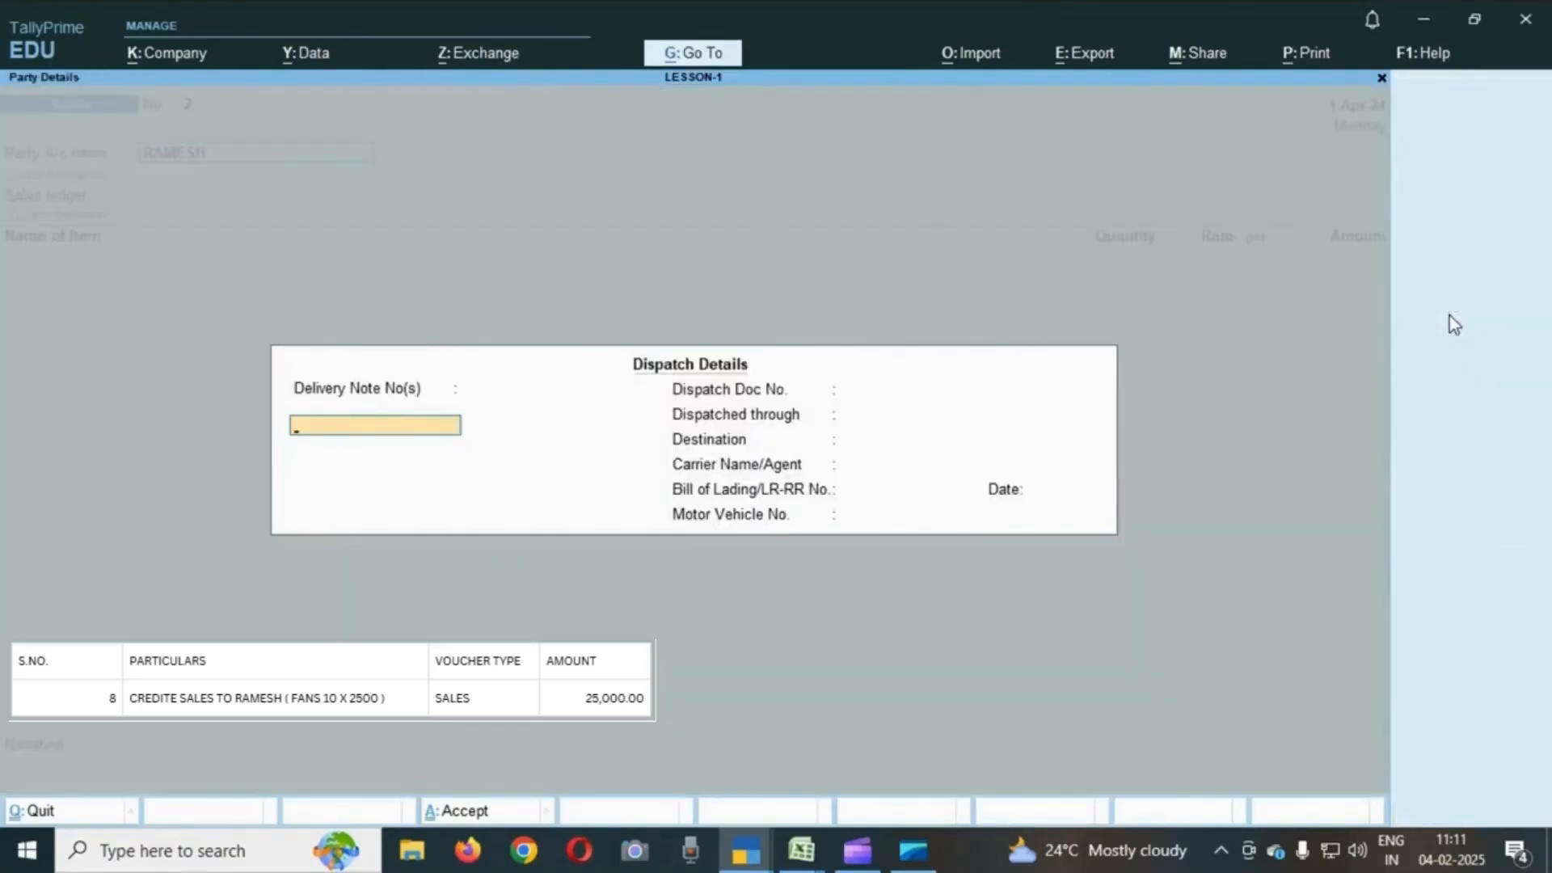
key("ctrl+a")
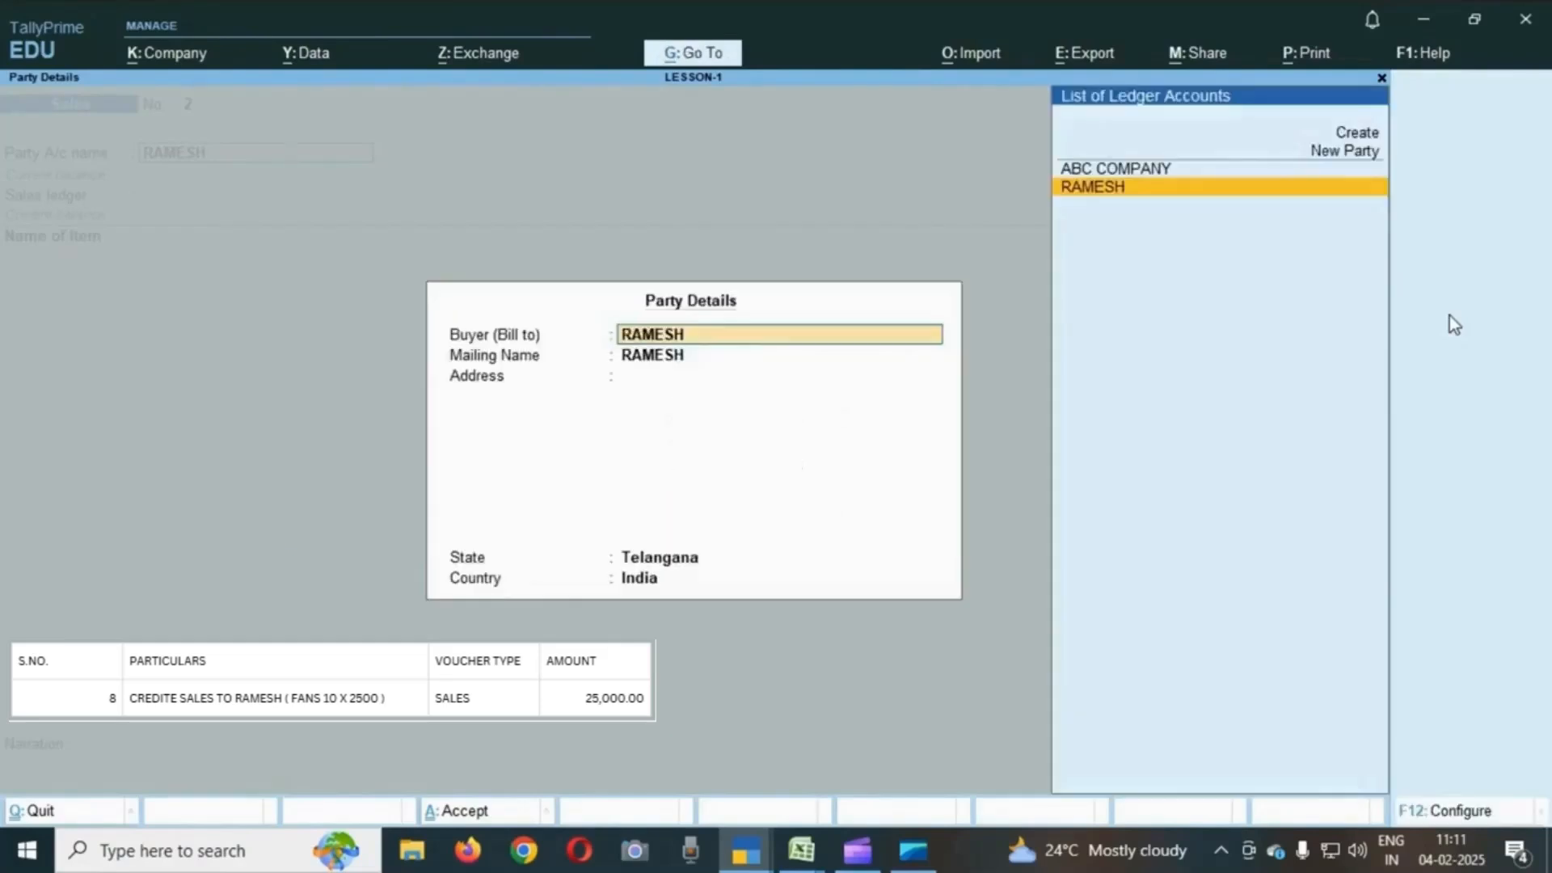
key("ctrl+a")
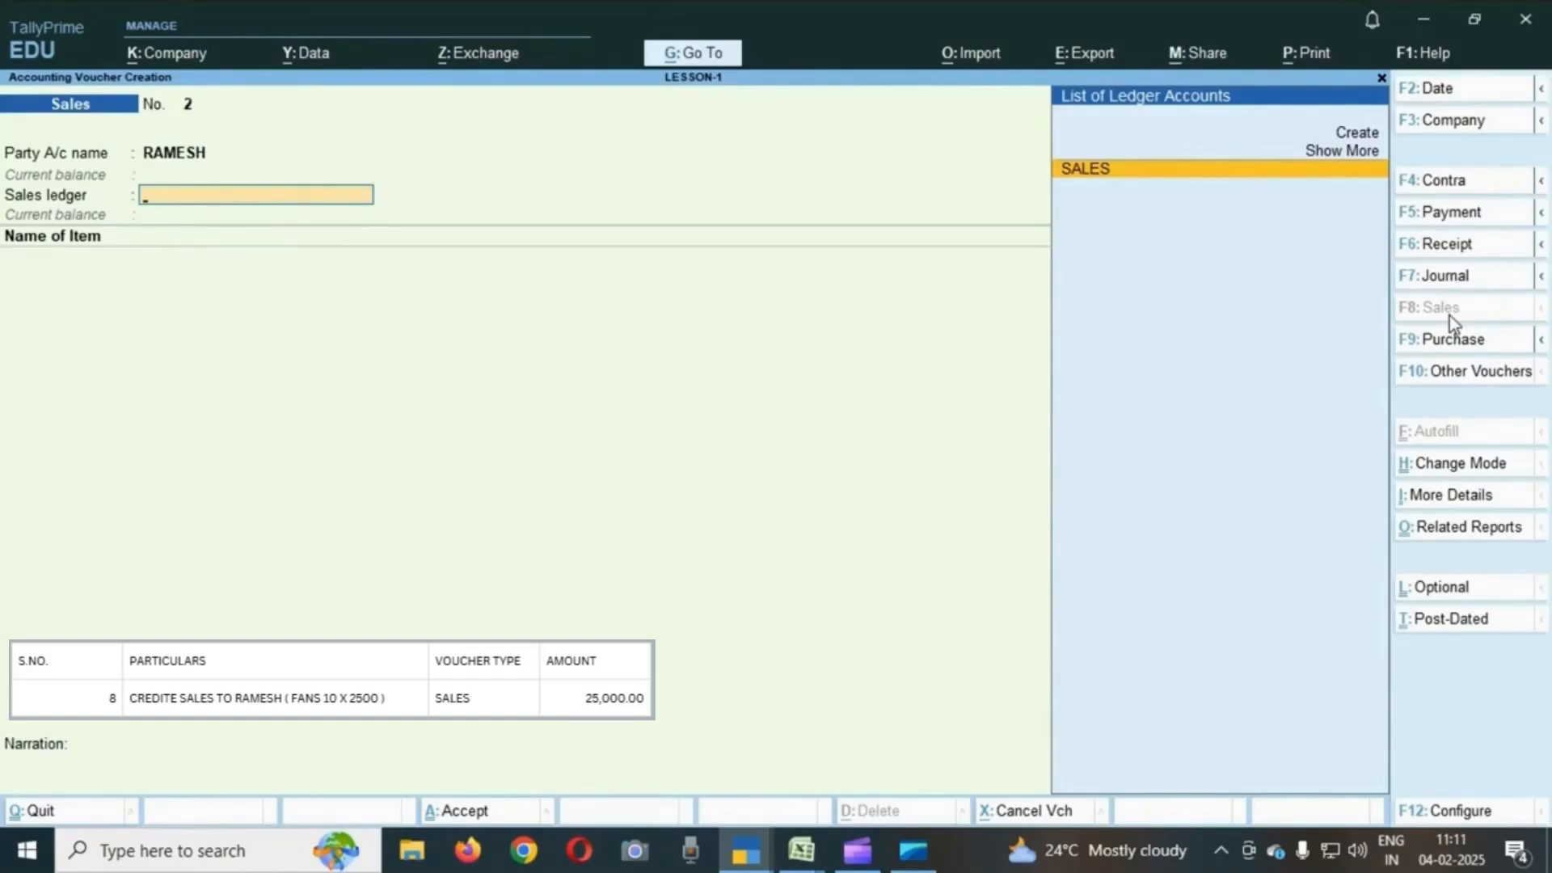
key("Return")
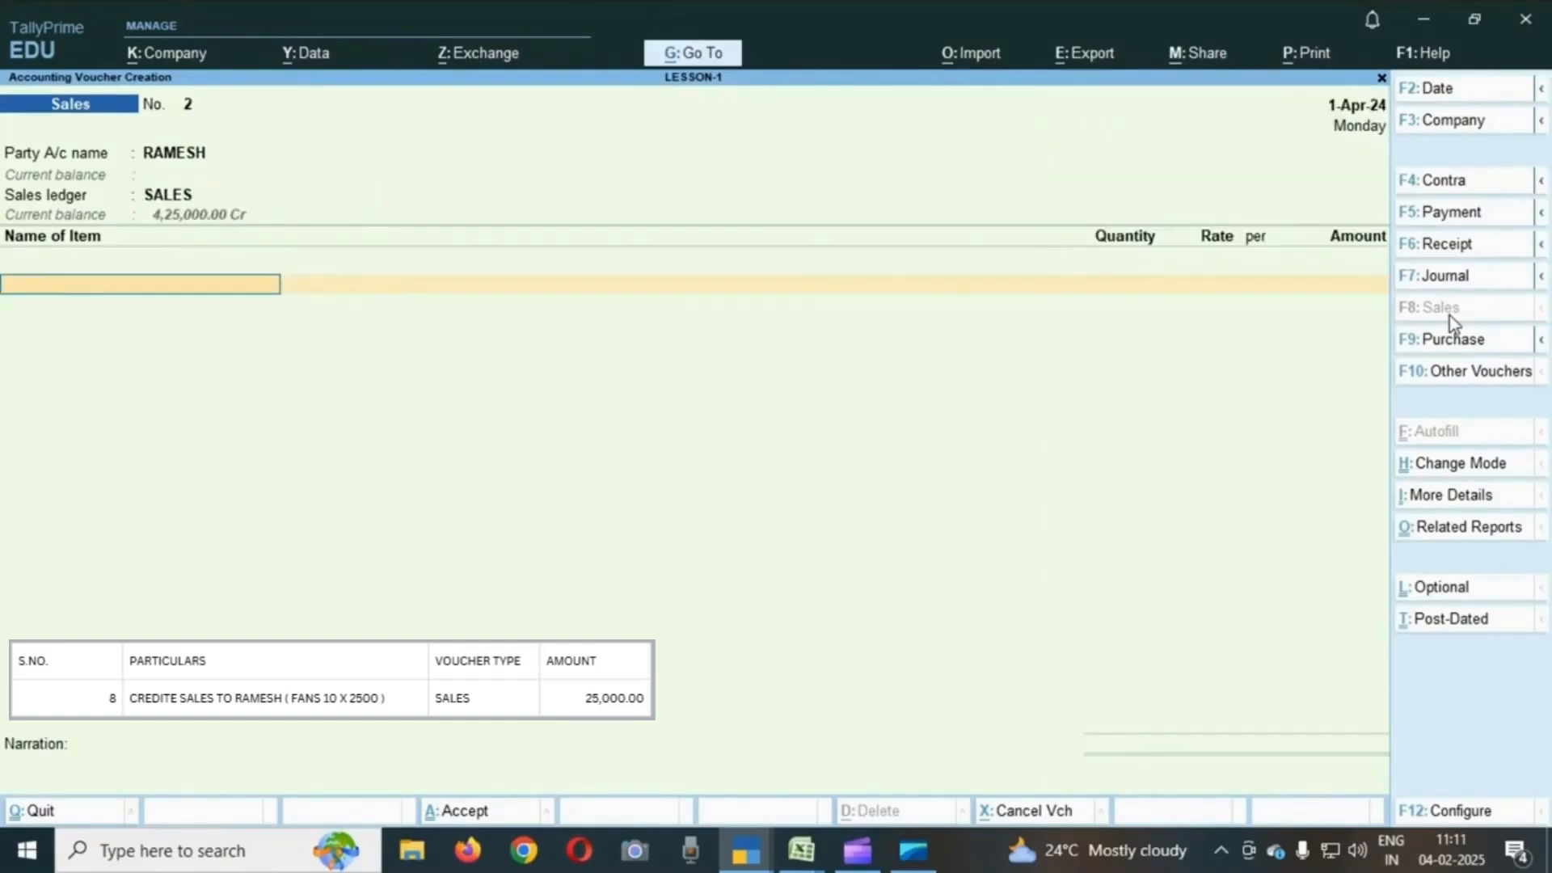
- Add 10 USHA FANS to the sales voucher at a rate of 2500
type("U")
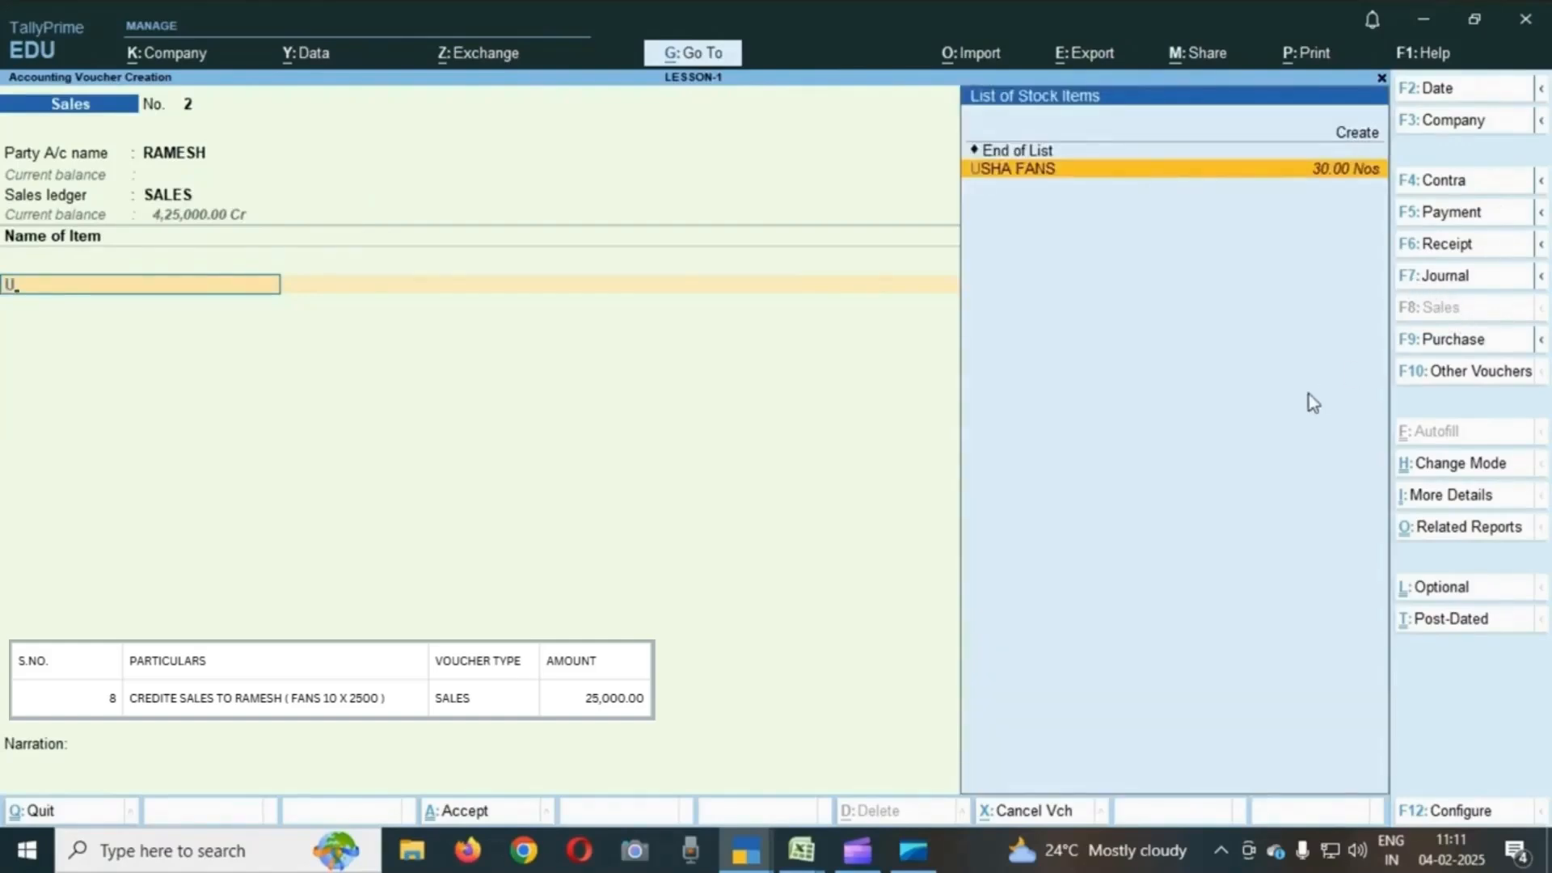
key("ctrl")
key("Return")
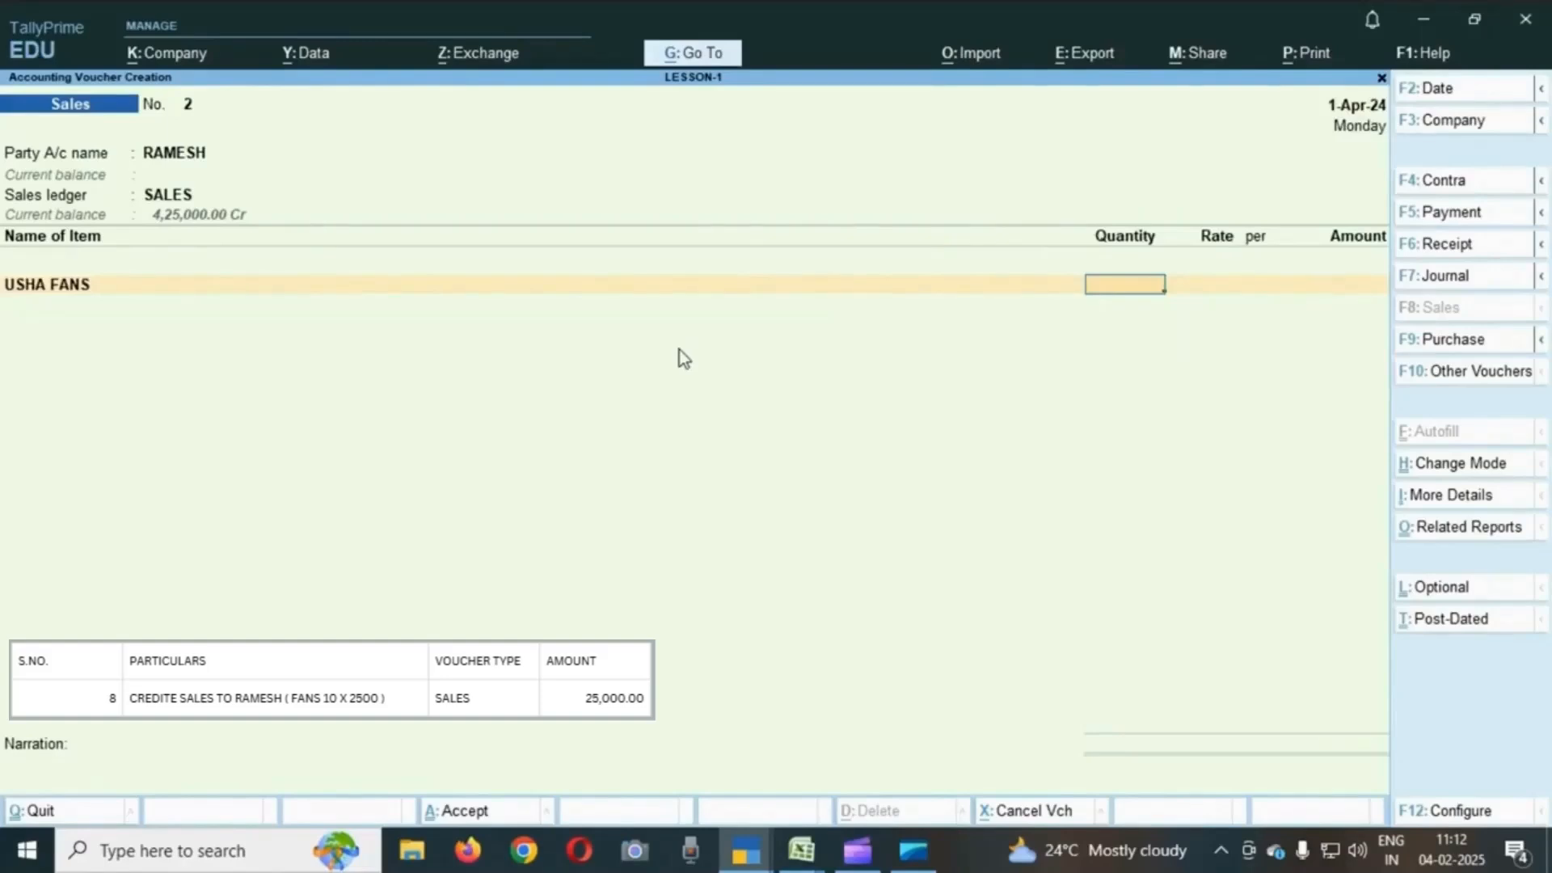
type("10")
key("Return")
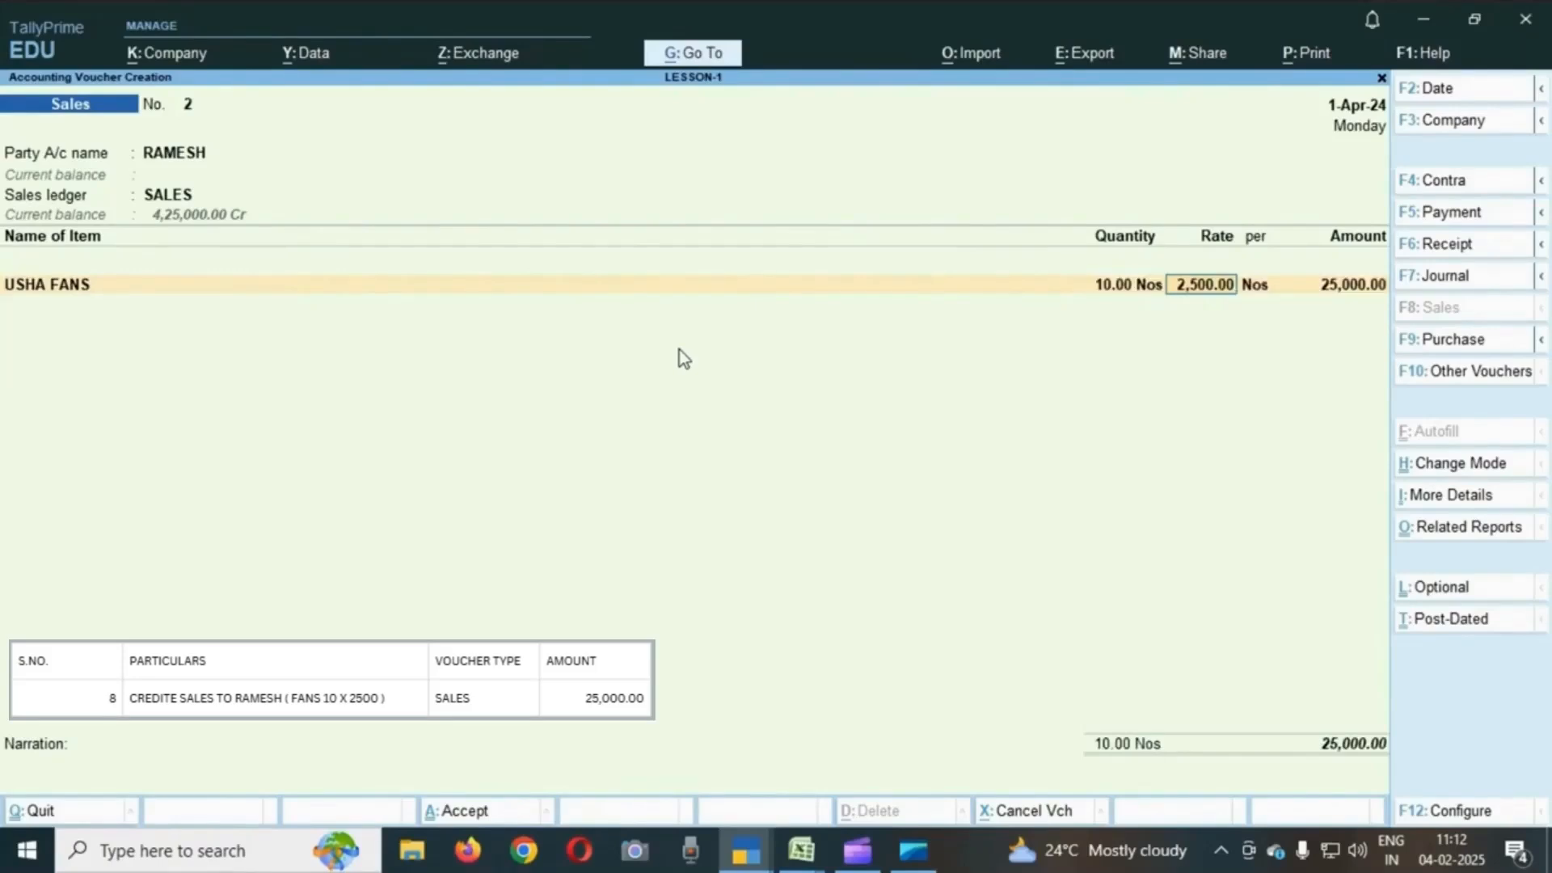
key("Return")
key("Return")
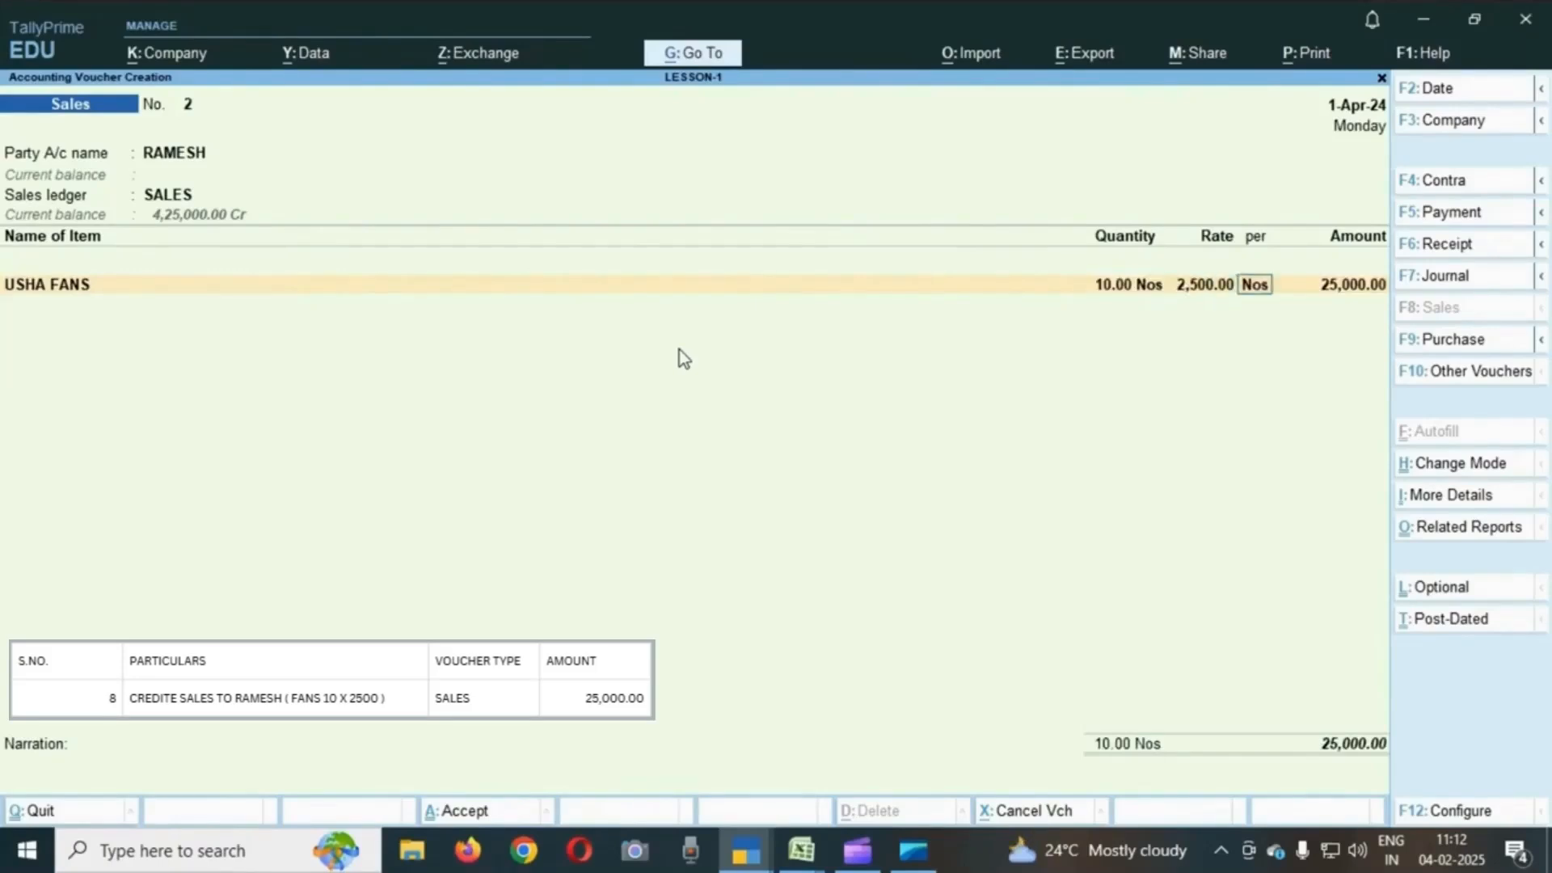
- End the item list and accept the sales voucher
key("Return")
key("Return")
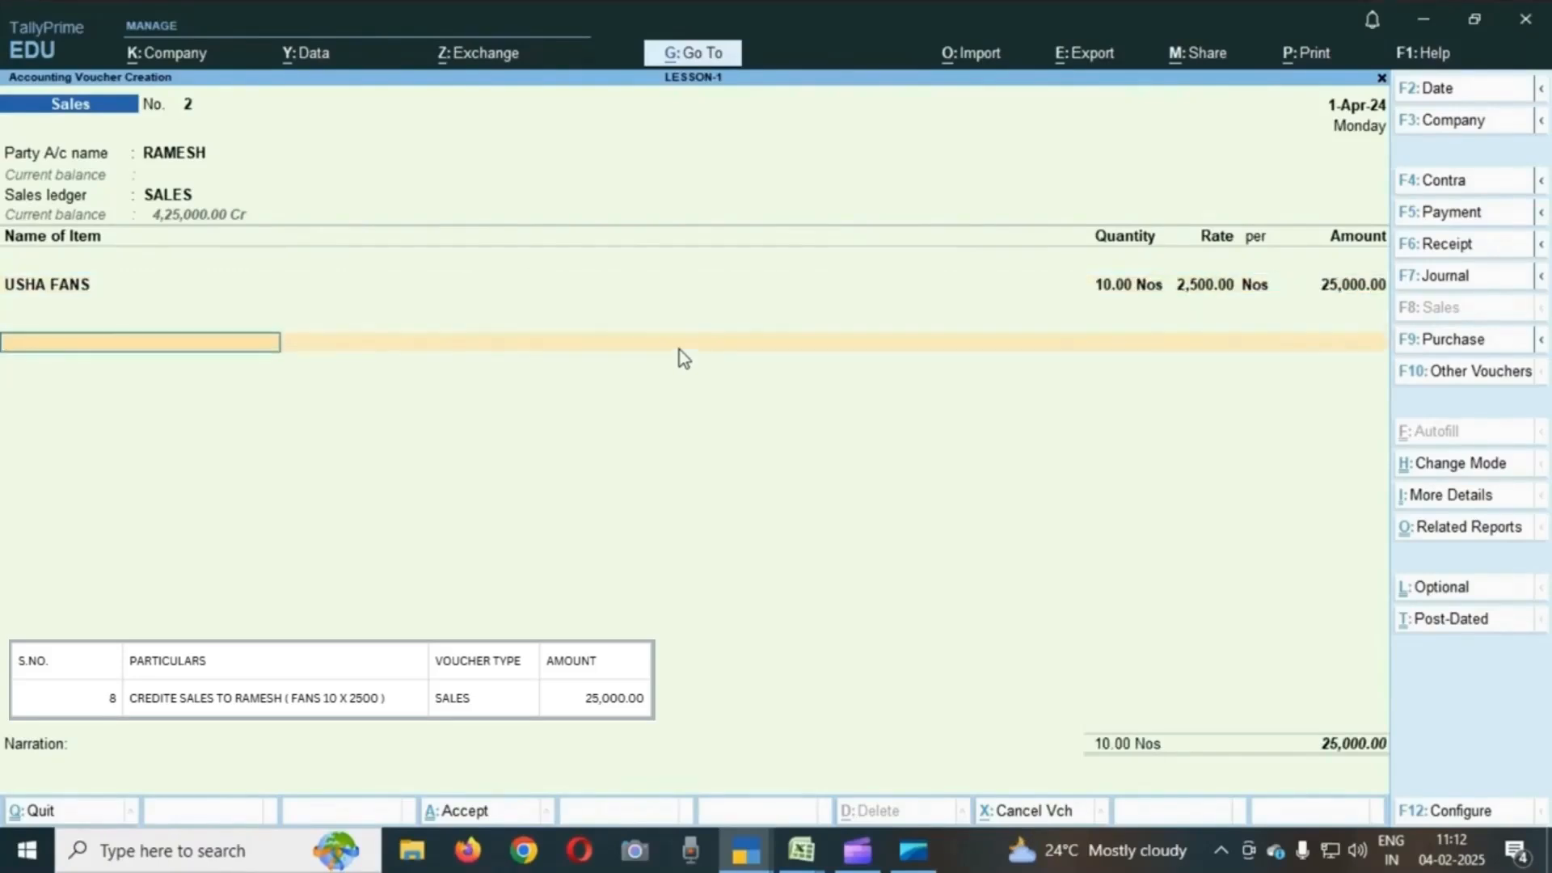
key("Return")
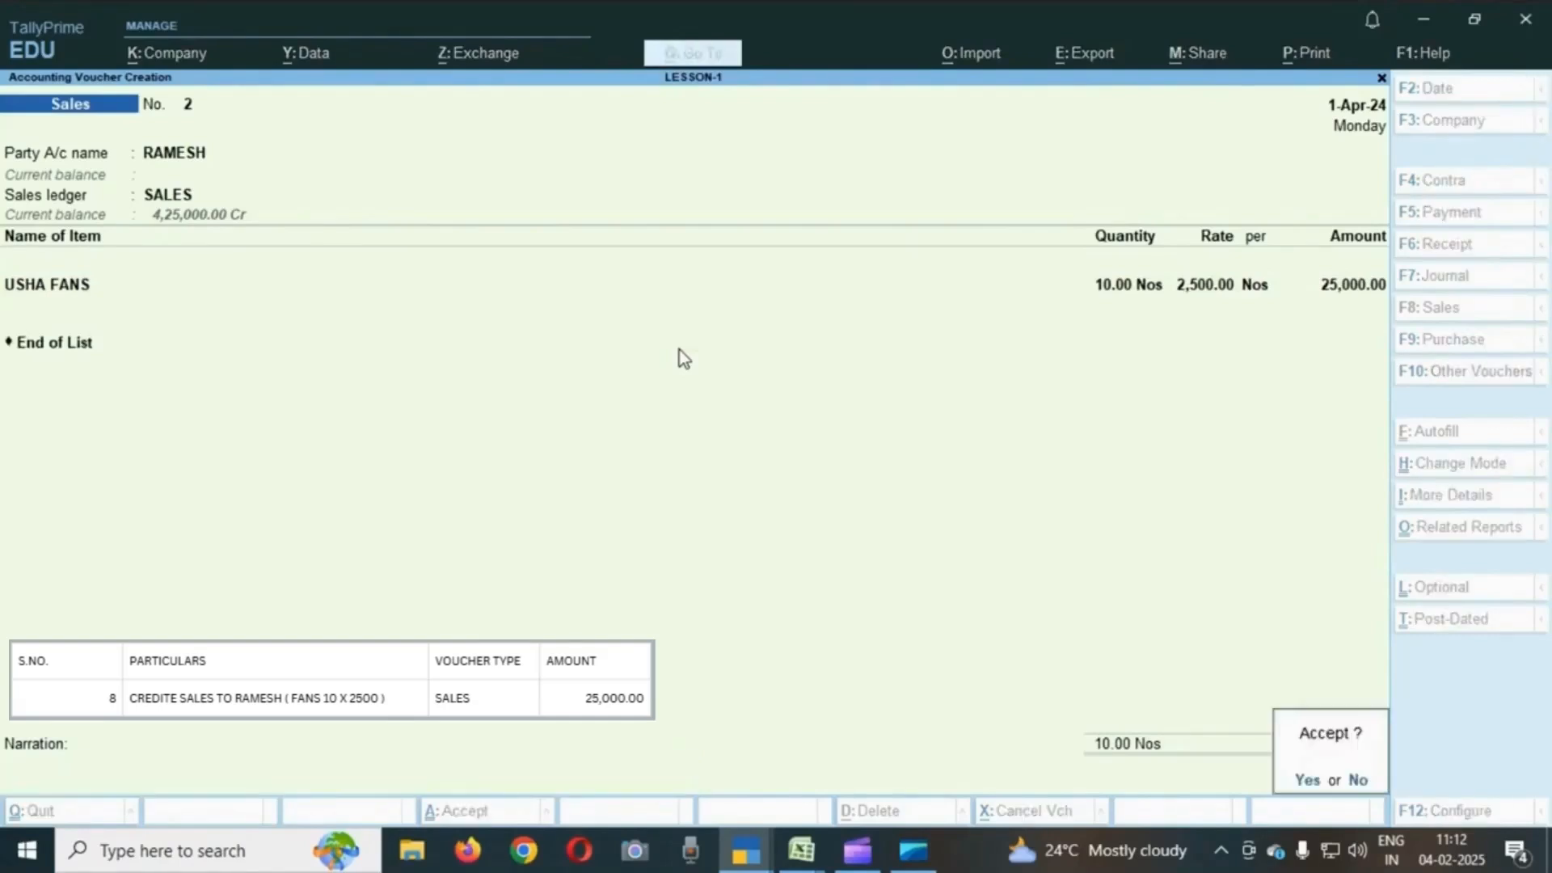
key("Return")
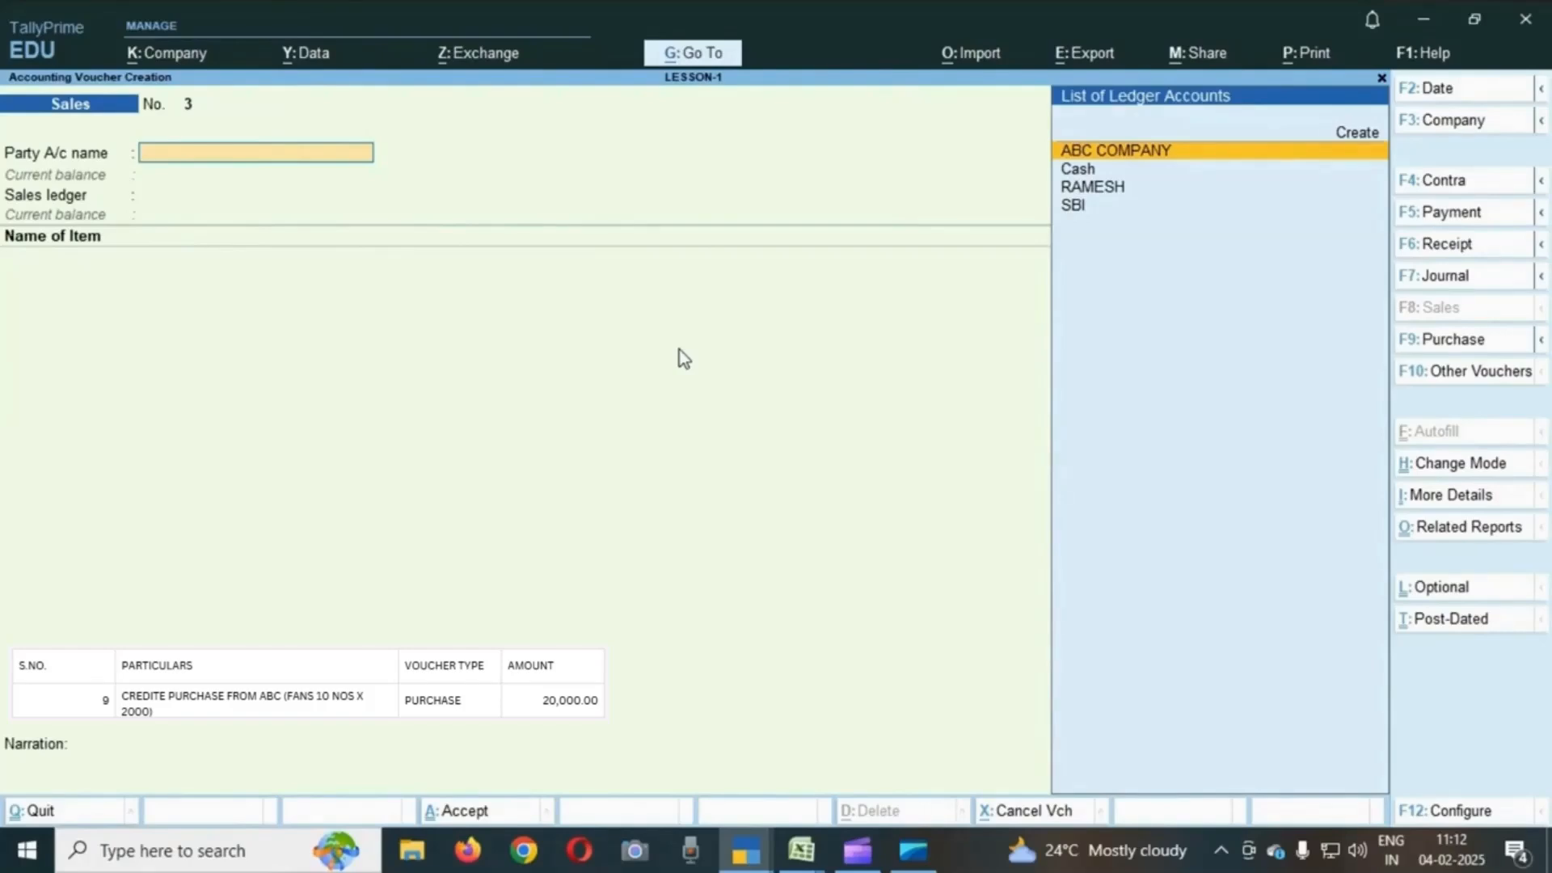
- Open a purchase voucher and enter supplier invoice number 2541
left_click(1451, 340)
type("2541")
key("Return")
key("Return")
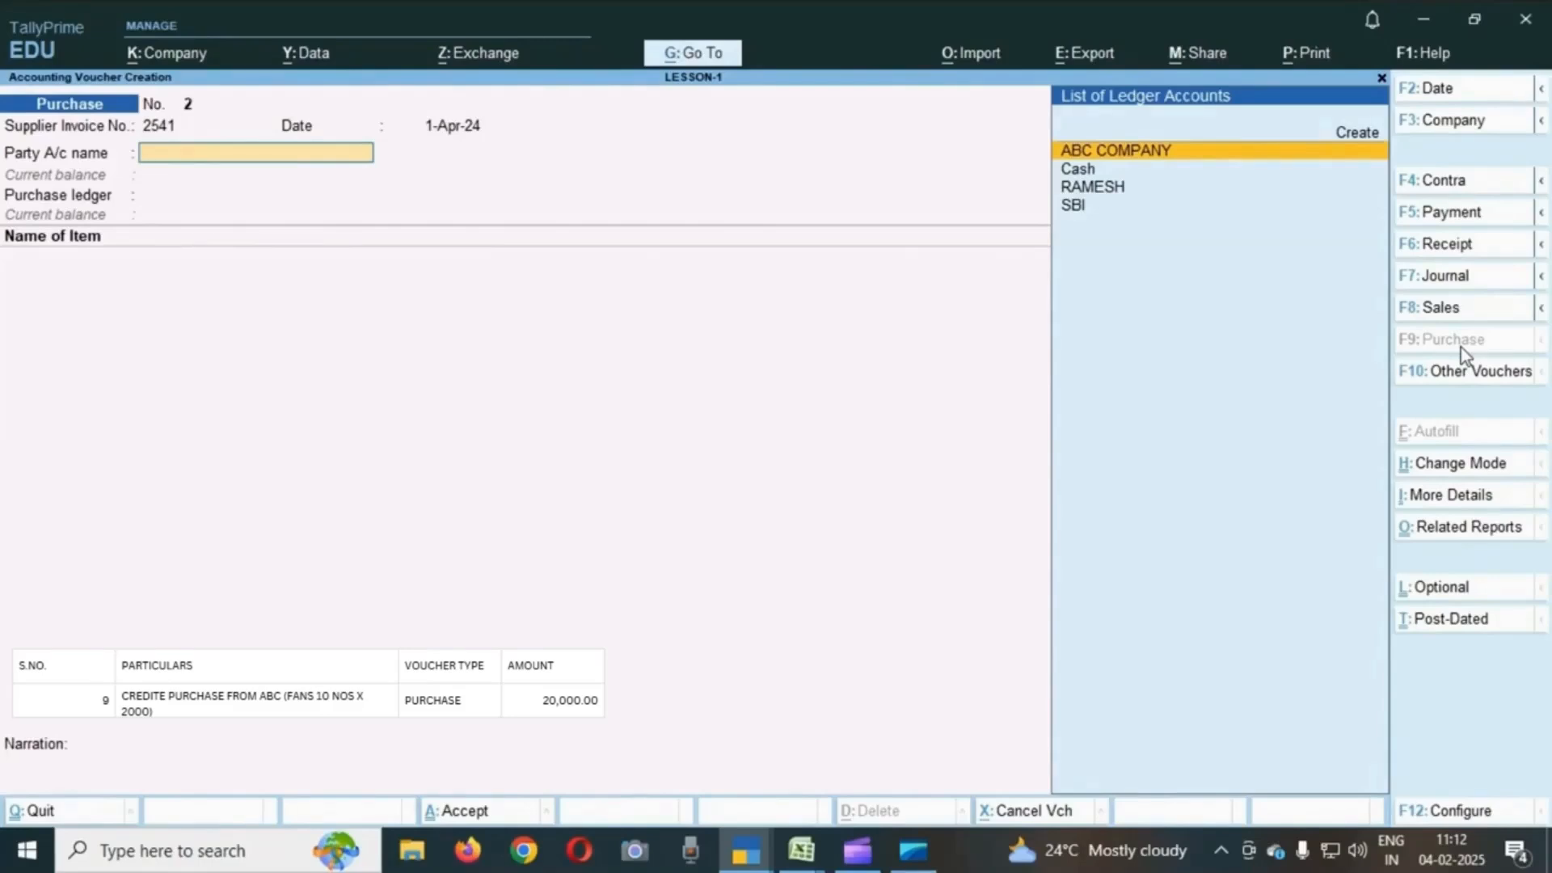
- Choose ABC COMPANY as the party and PURCHASE as the purchase ledger, skipping receipt and party details
key("Down")
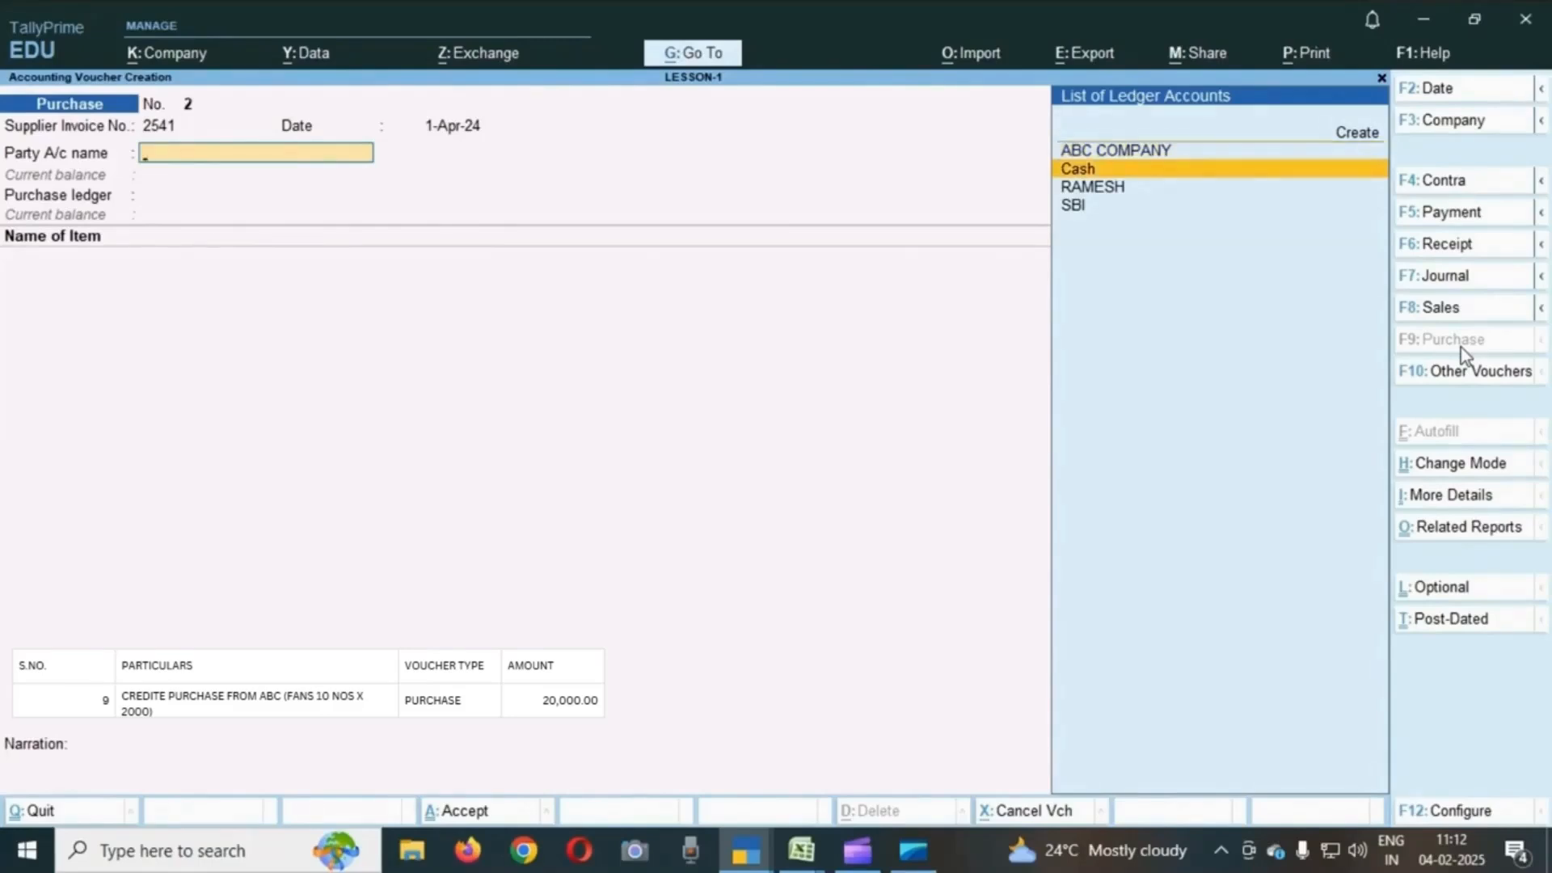
key("Up")
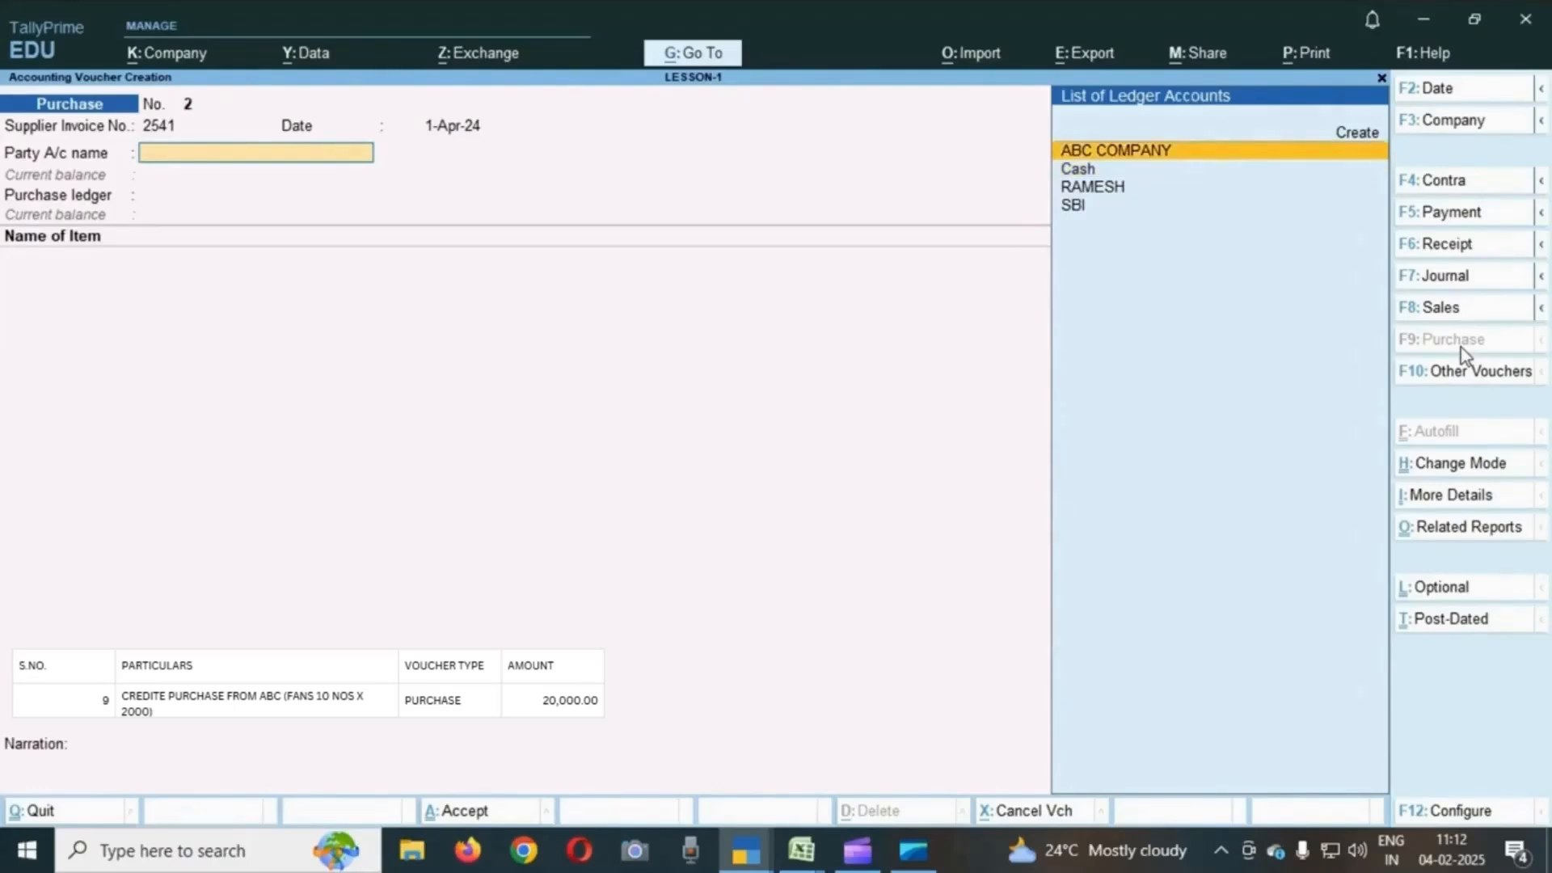
key("Return")
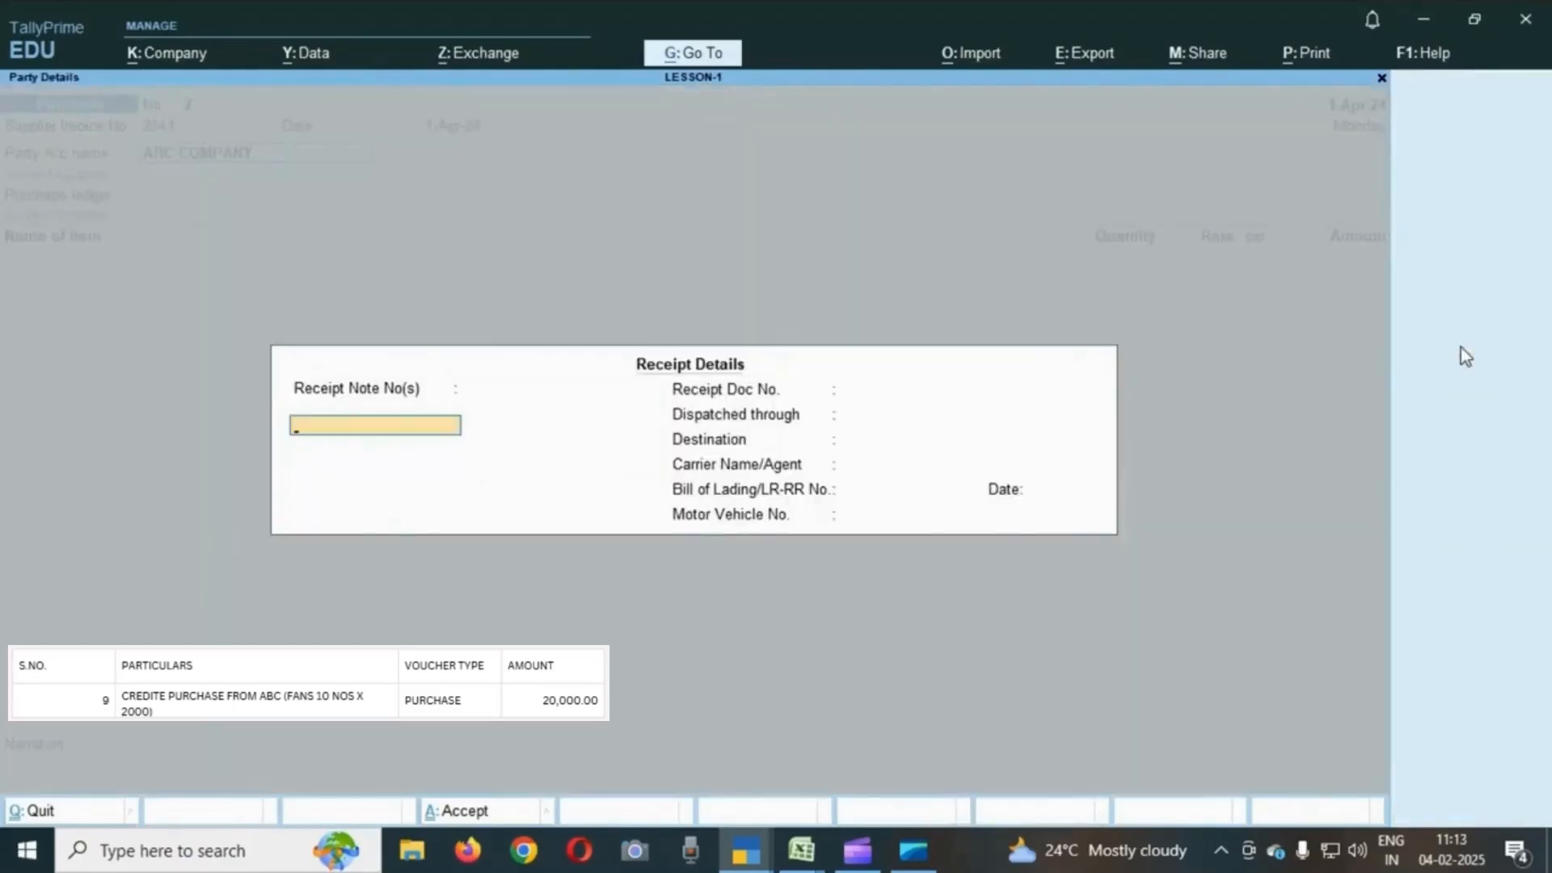
key("ctrl+a")
key("ctrl+a")
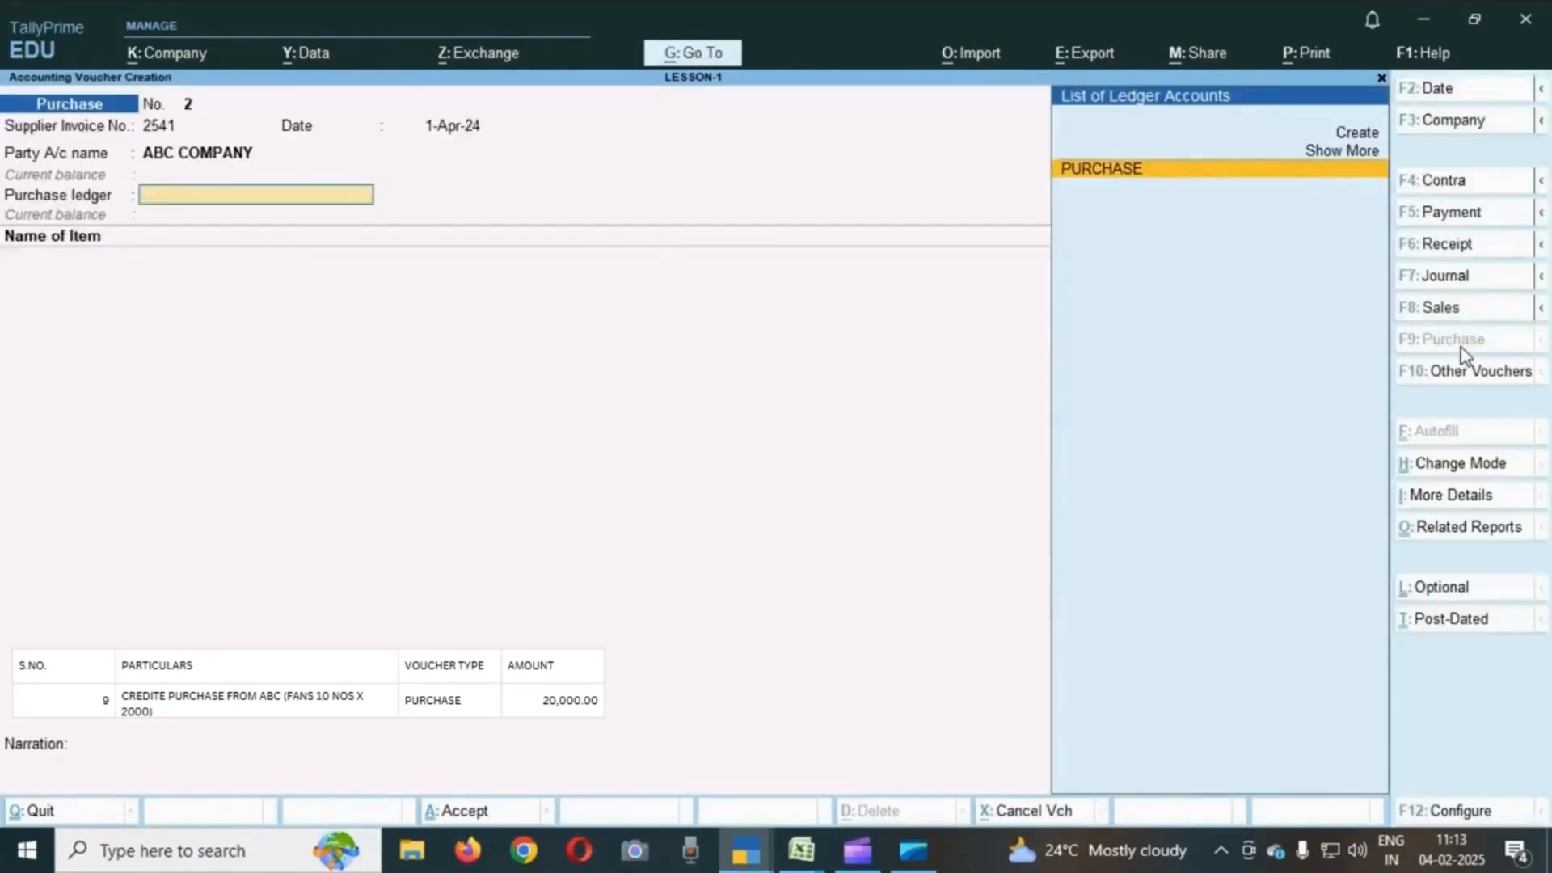
key("Return")
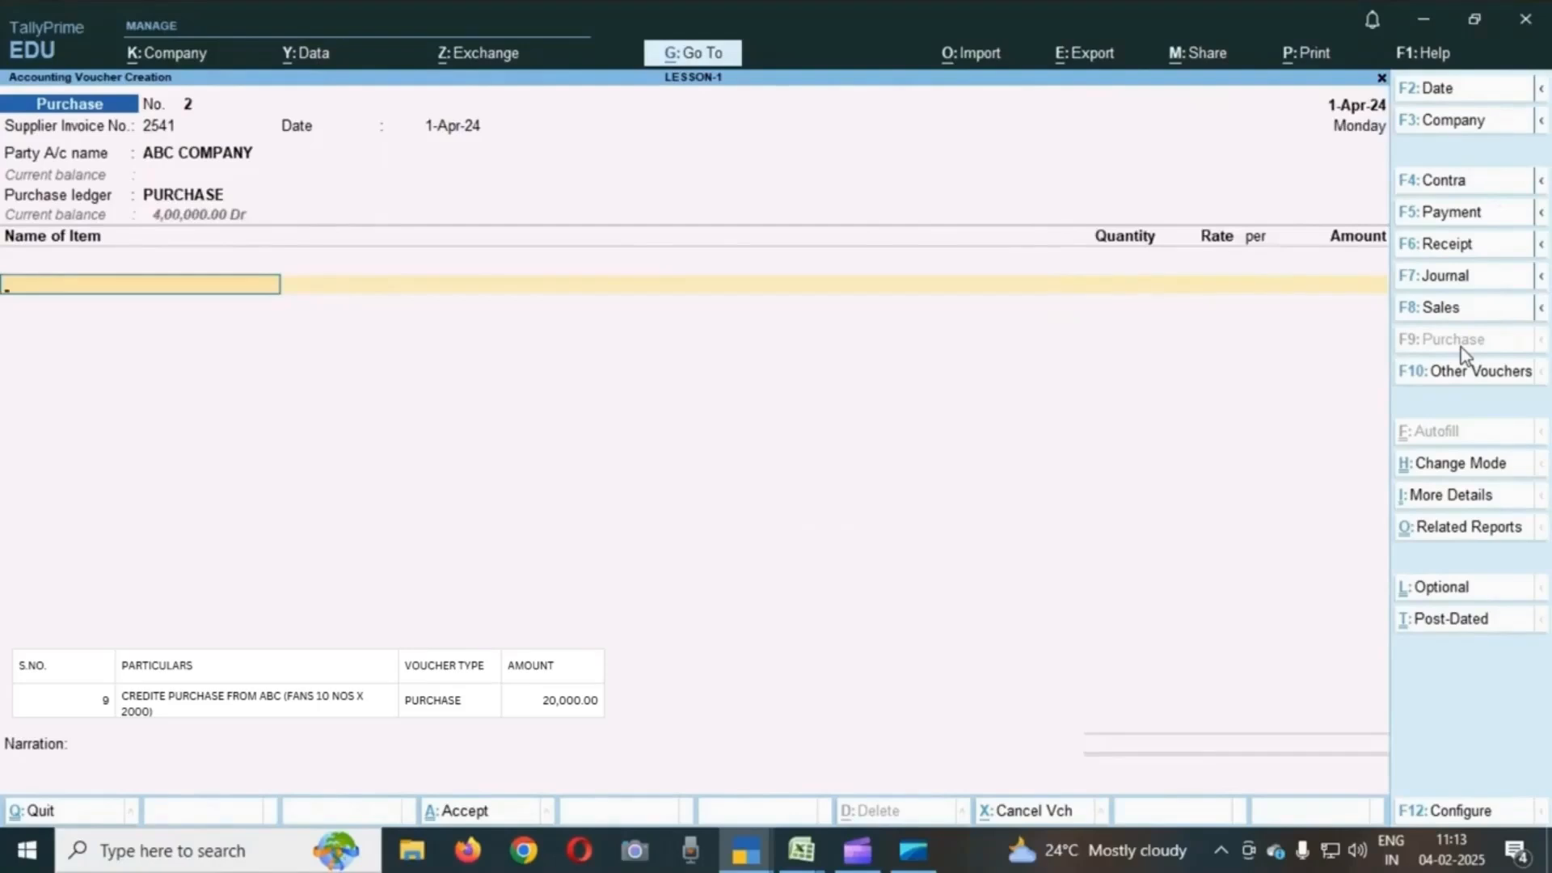
- Add 10 USHA FANS to the purchase voucher at a rate of 2000
type("U")
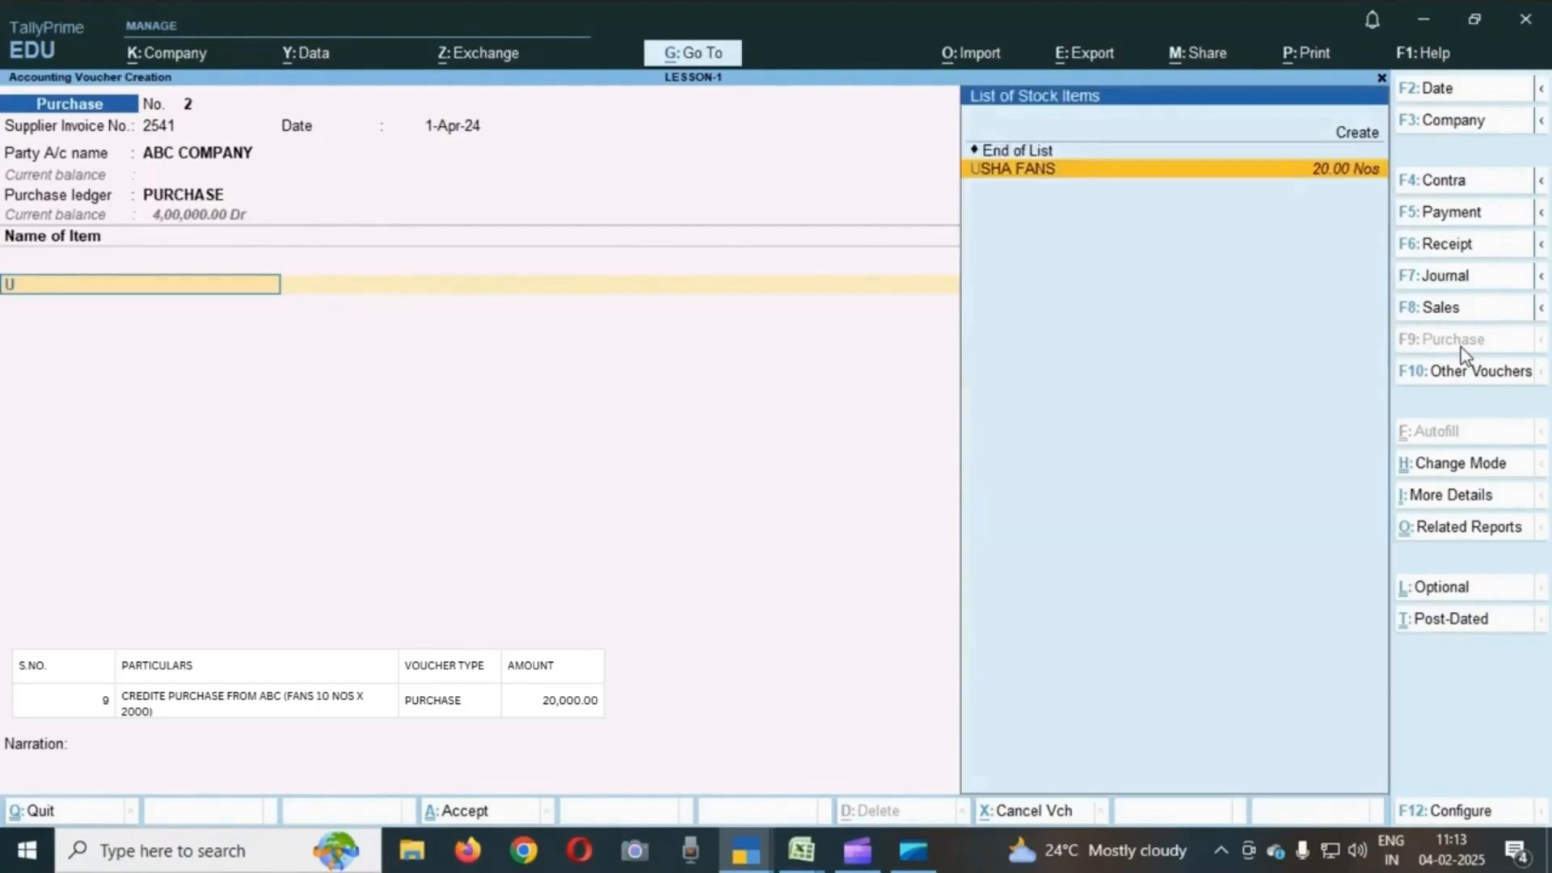
key("Return")
type("10")
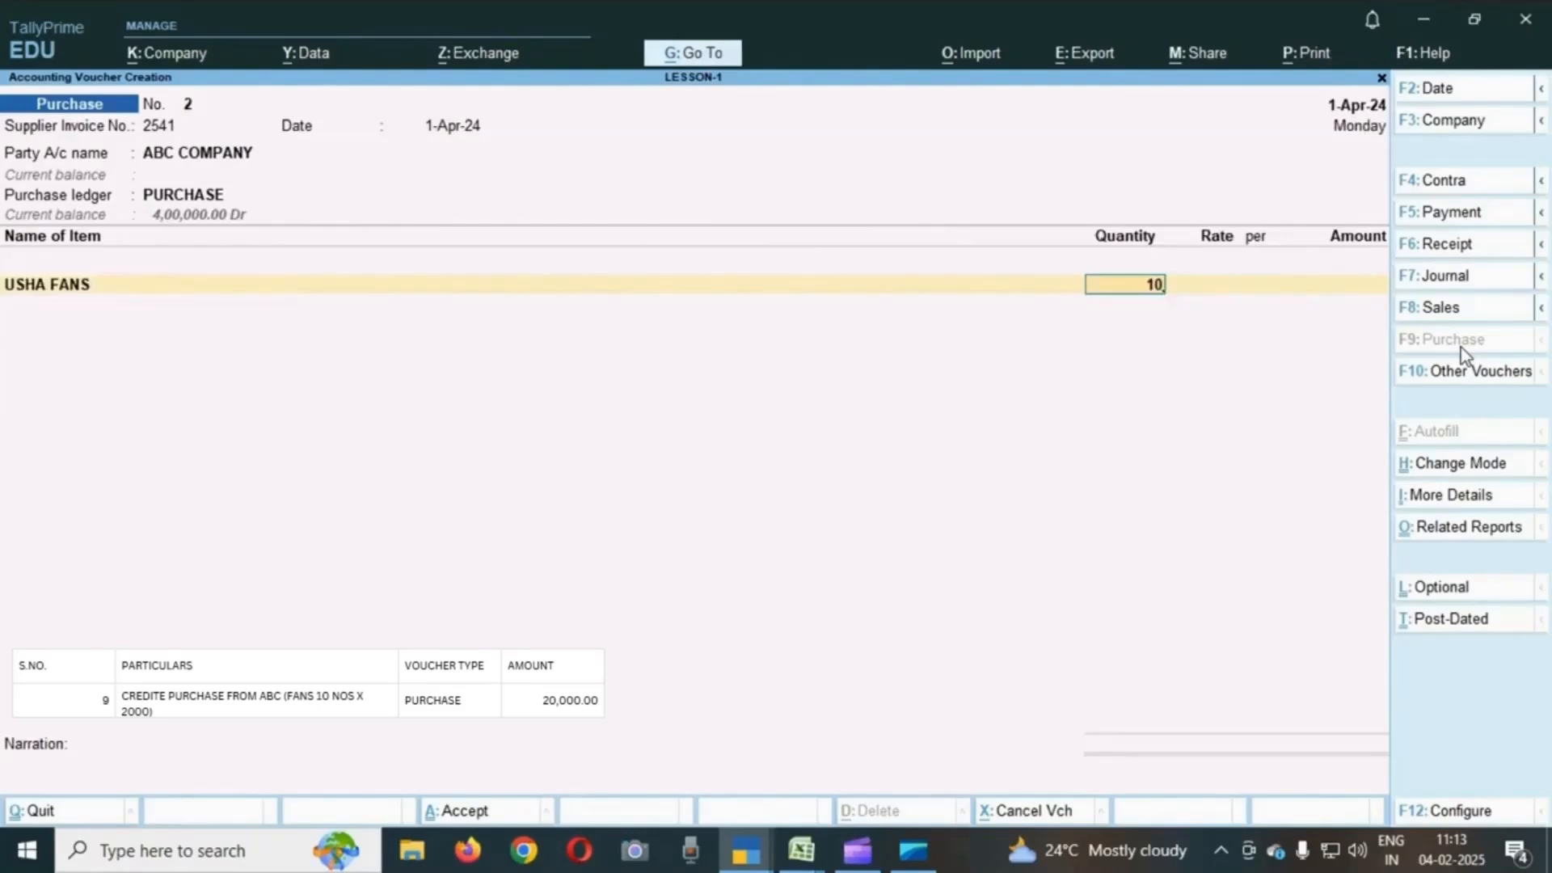
key("Return")
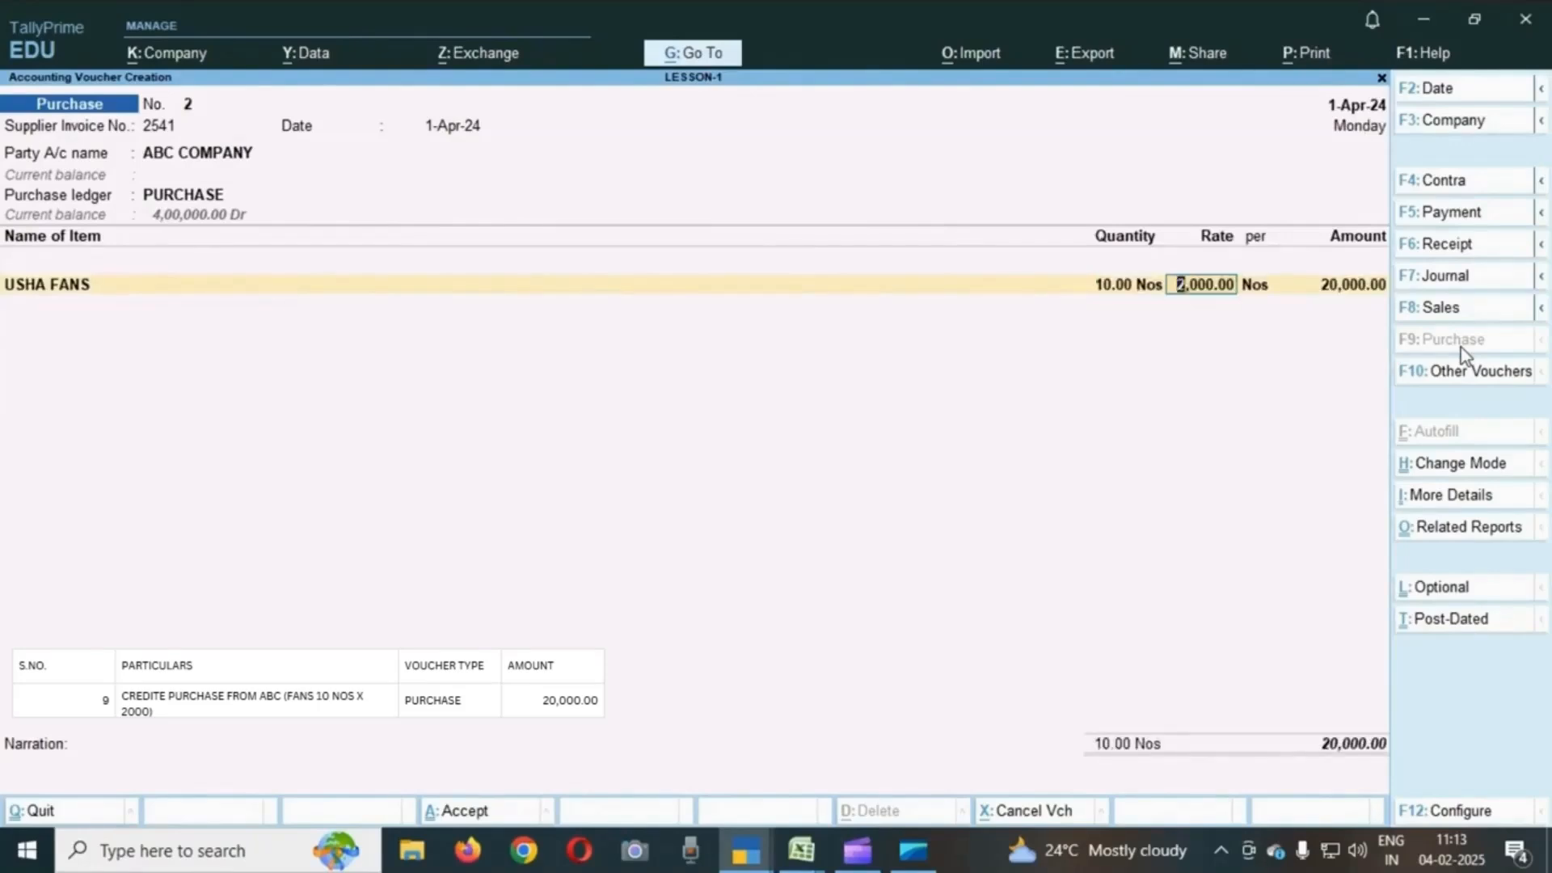
type("2000")
key("Return")
key("Return")
key("Return")
- End the item list and accept the purchase voucher
key("Return")
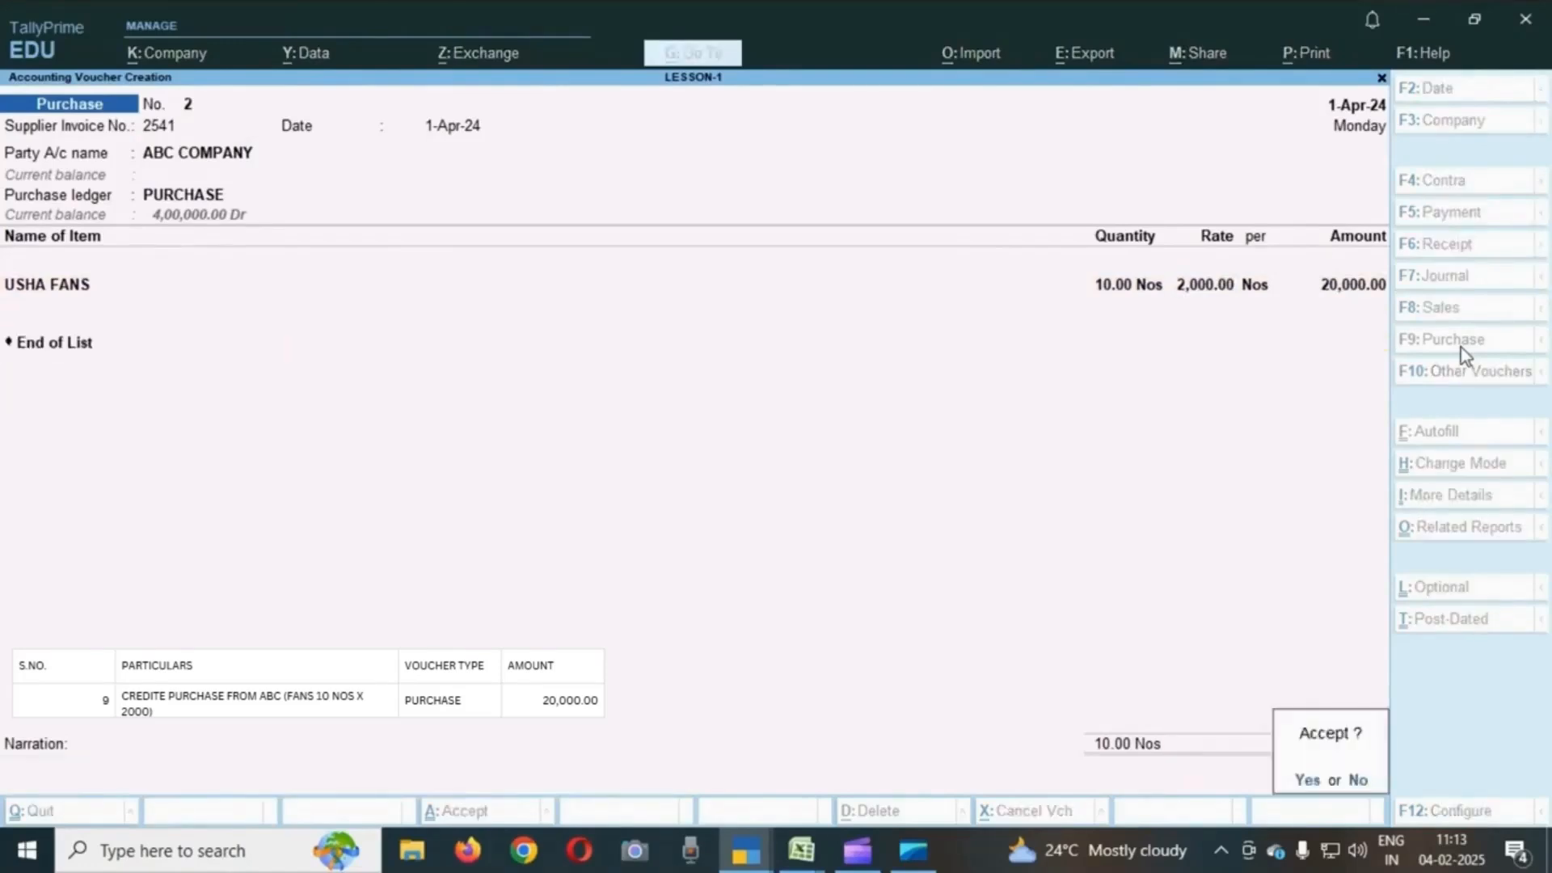
key("Return")
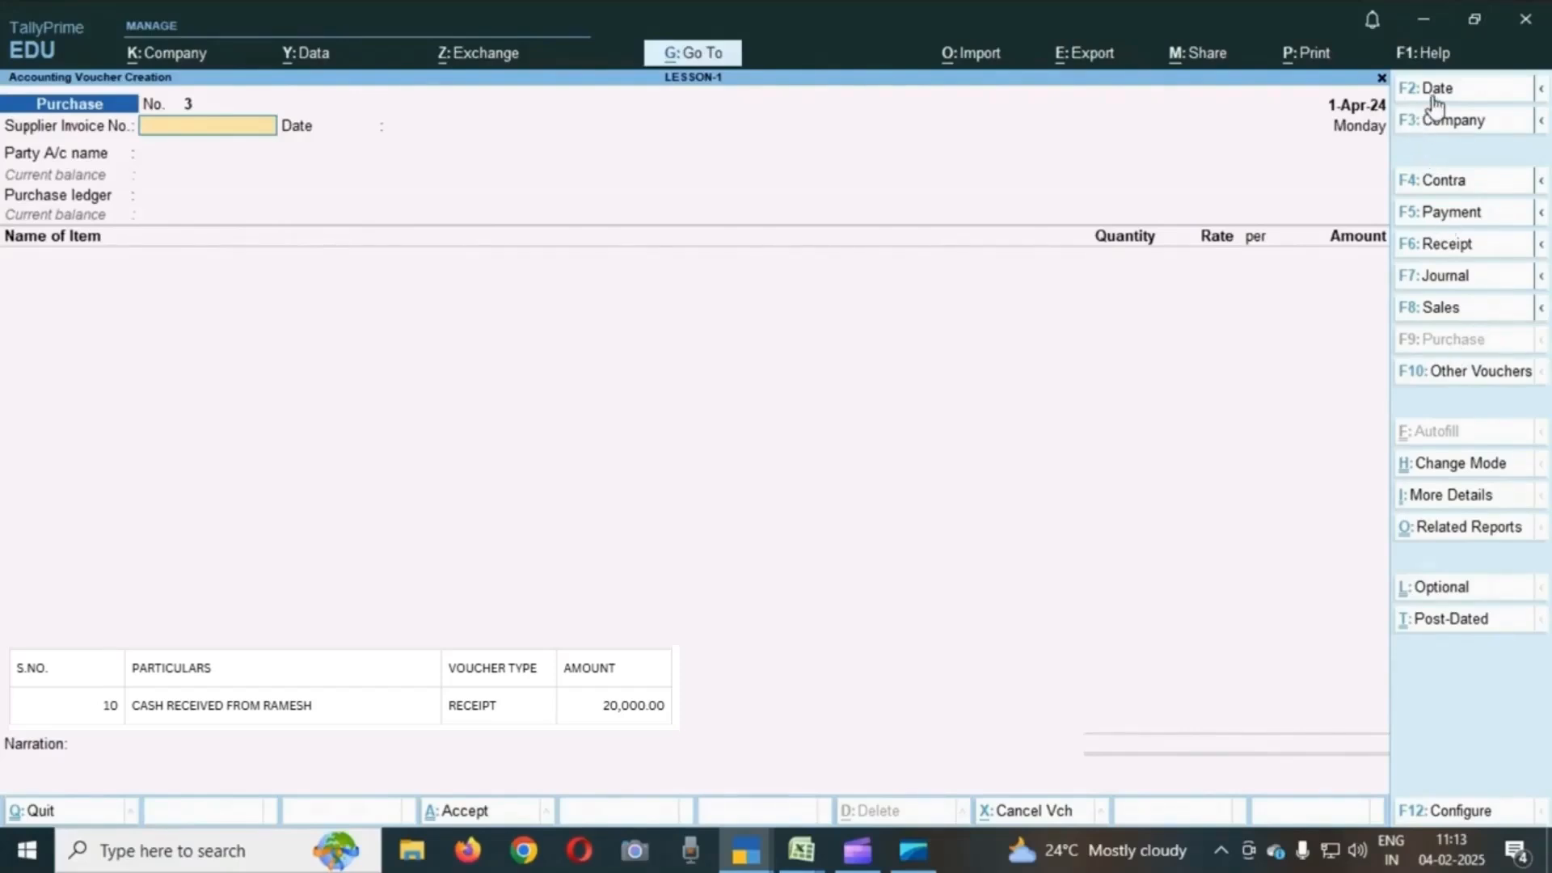
- Open a receipt voucher dated 2-Apr-24 and choose Cash as the account
left_click(1487, 253)
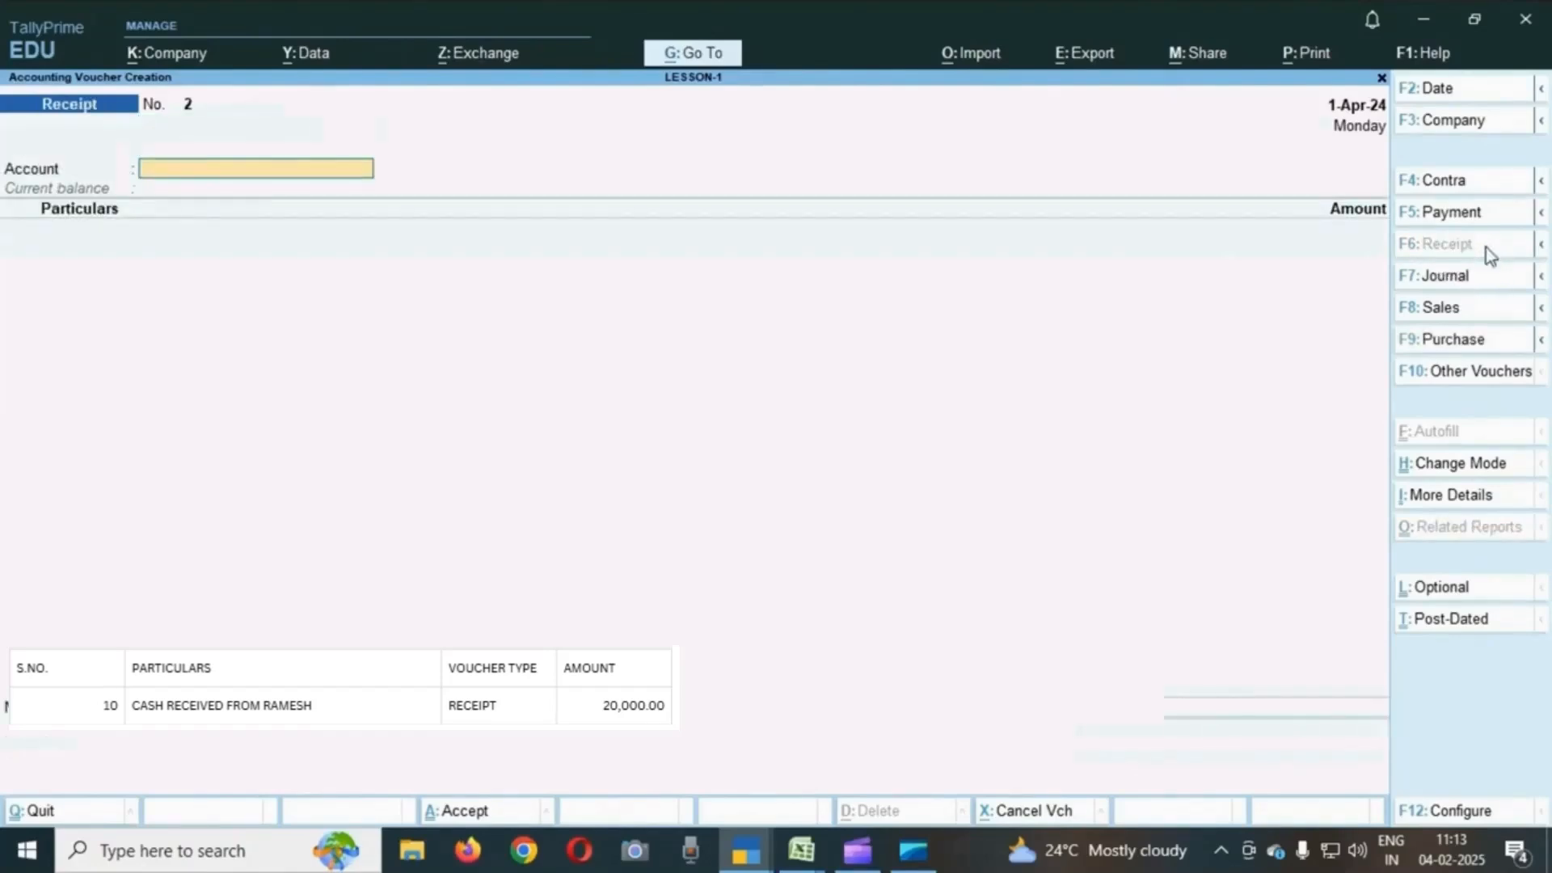
left_click(1450, 90)
type("2.4")
key("Return")
type("C")
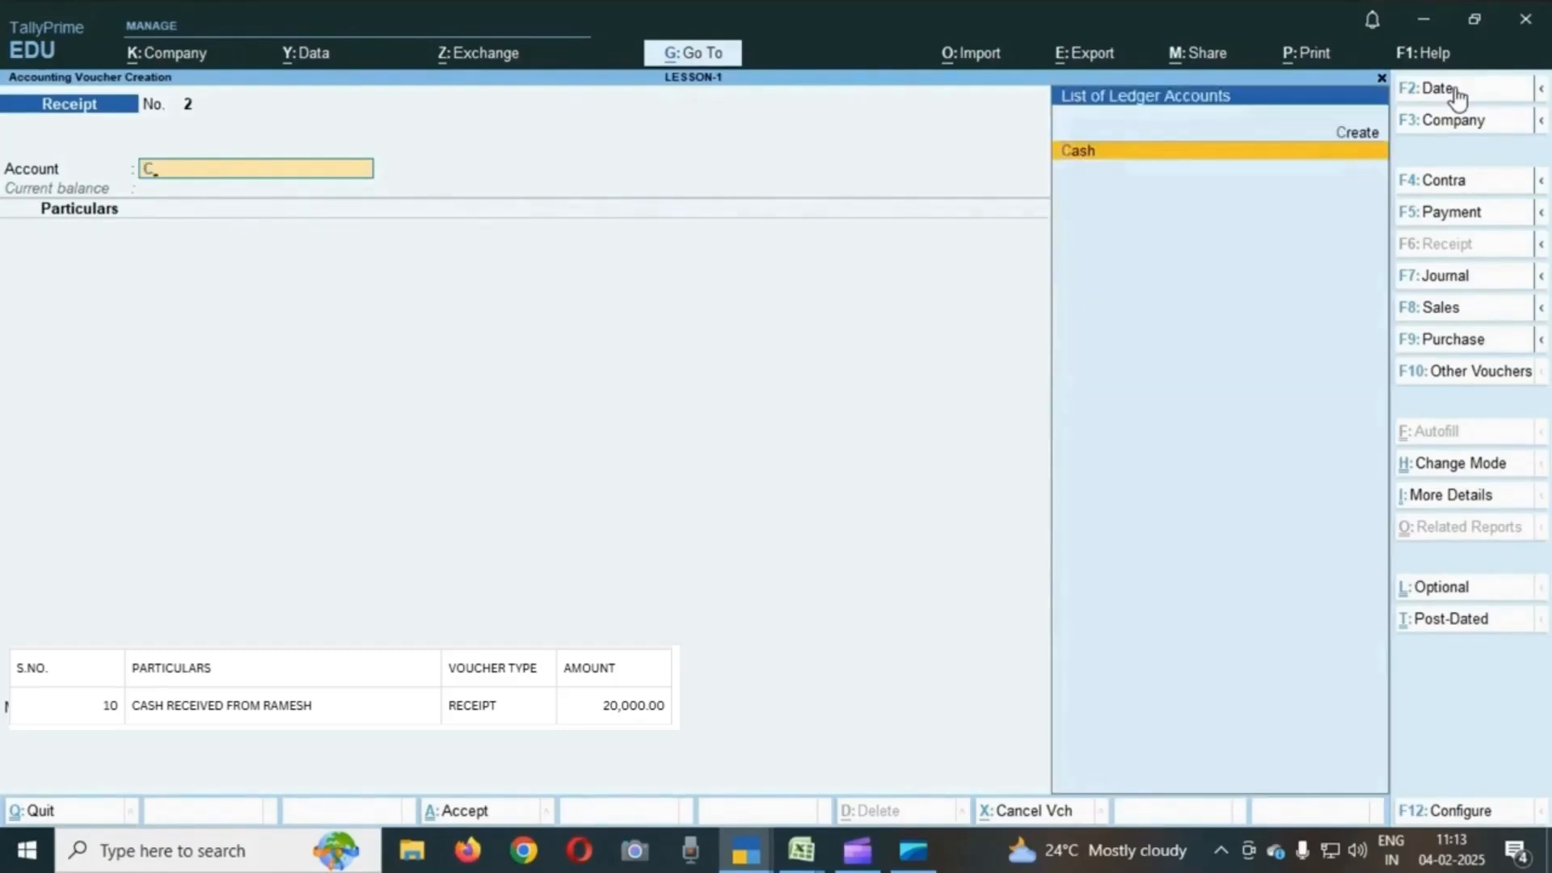
key("BackSpace")
key("Down")
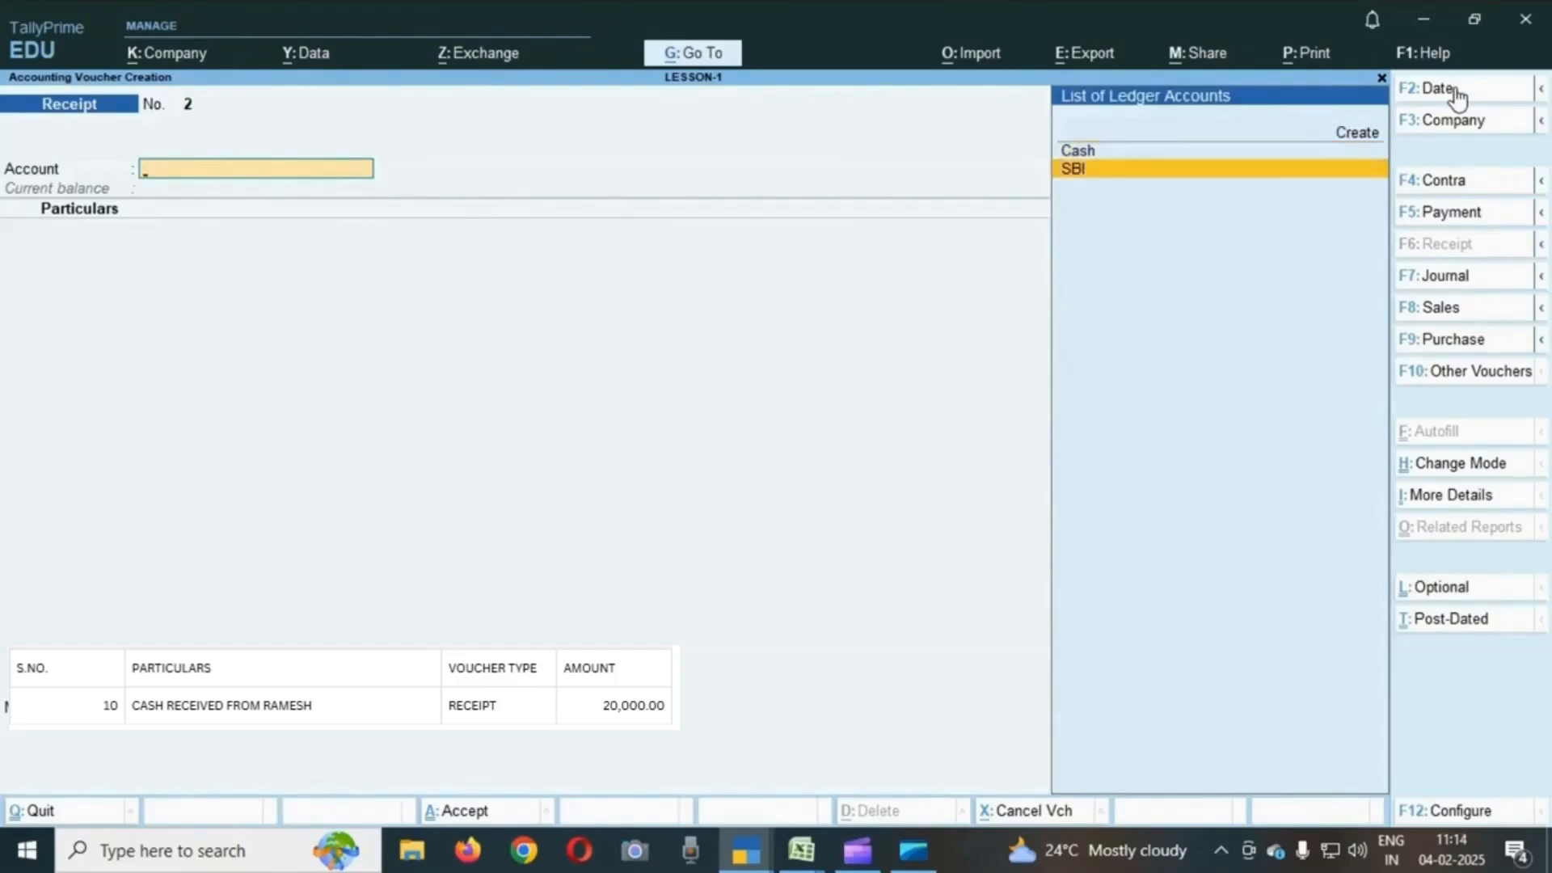
key("Up")
key("Return")
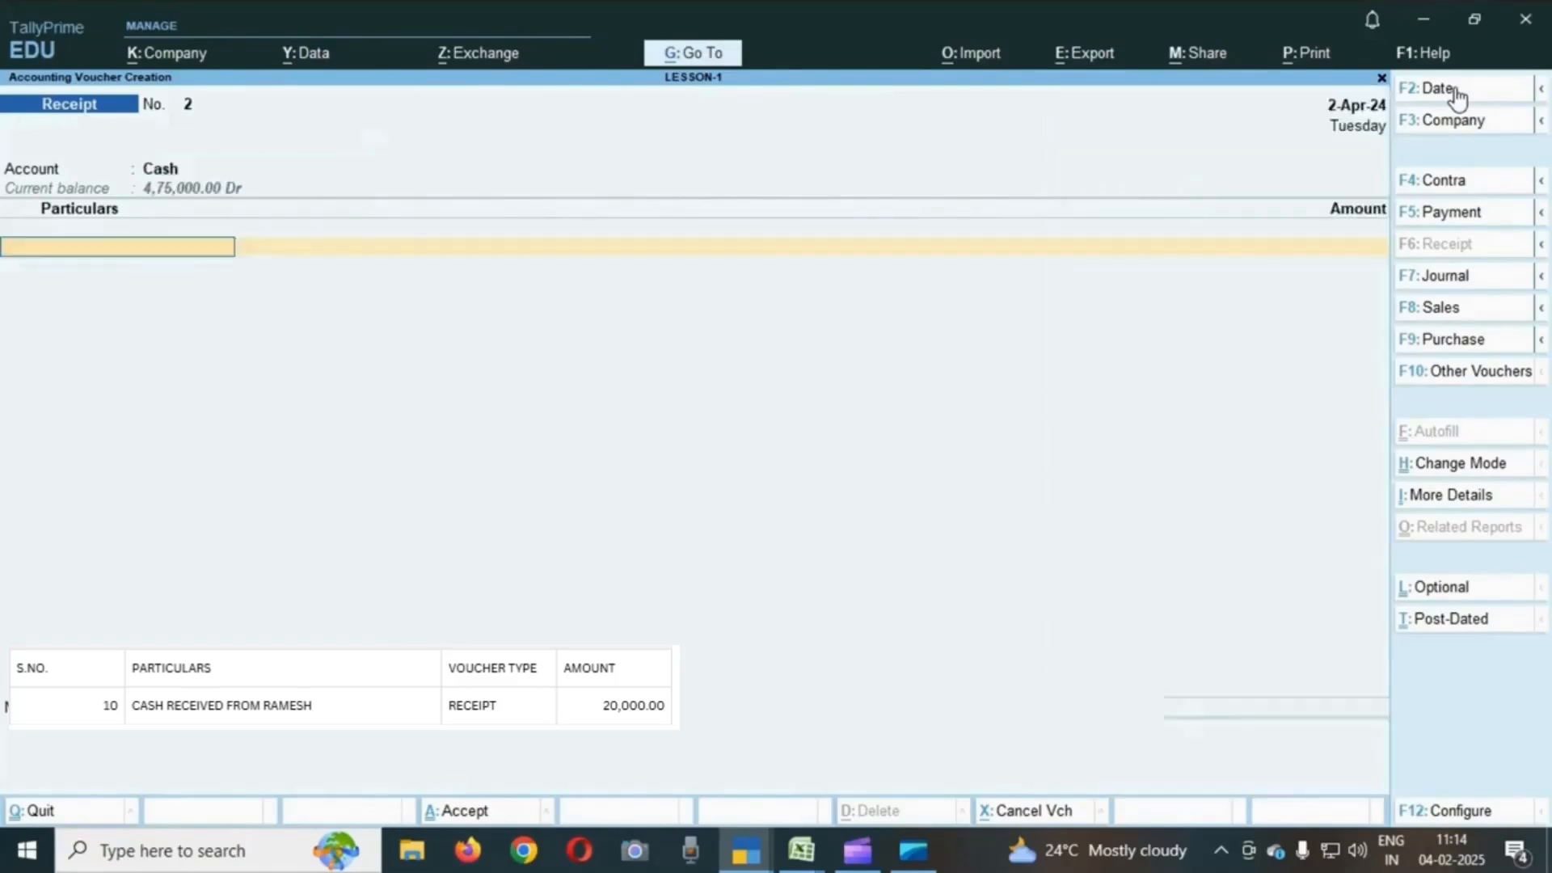
- Record 20,000 received from the debtor ledger named in the exercise row and accept the receipt voucher
type("RAM")
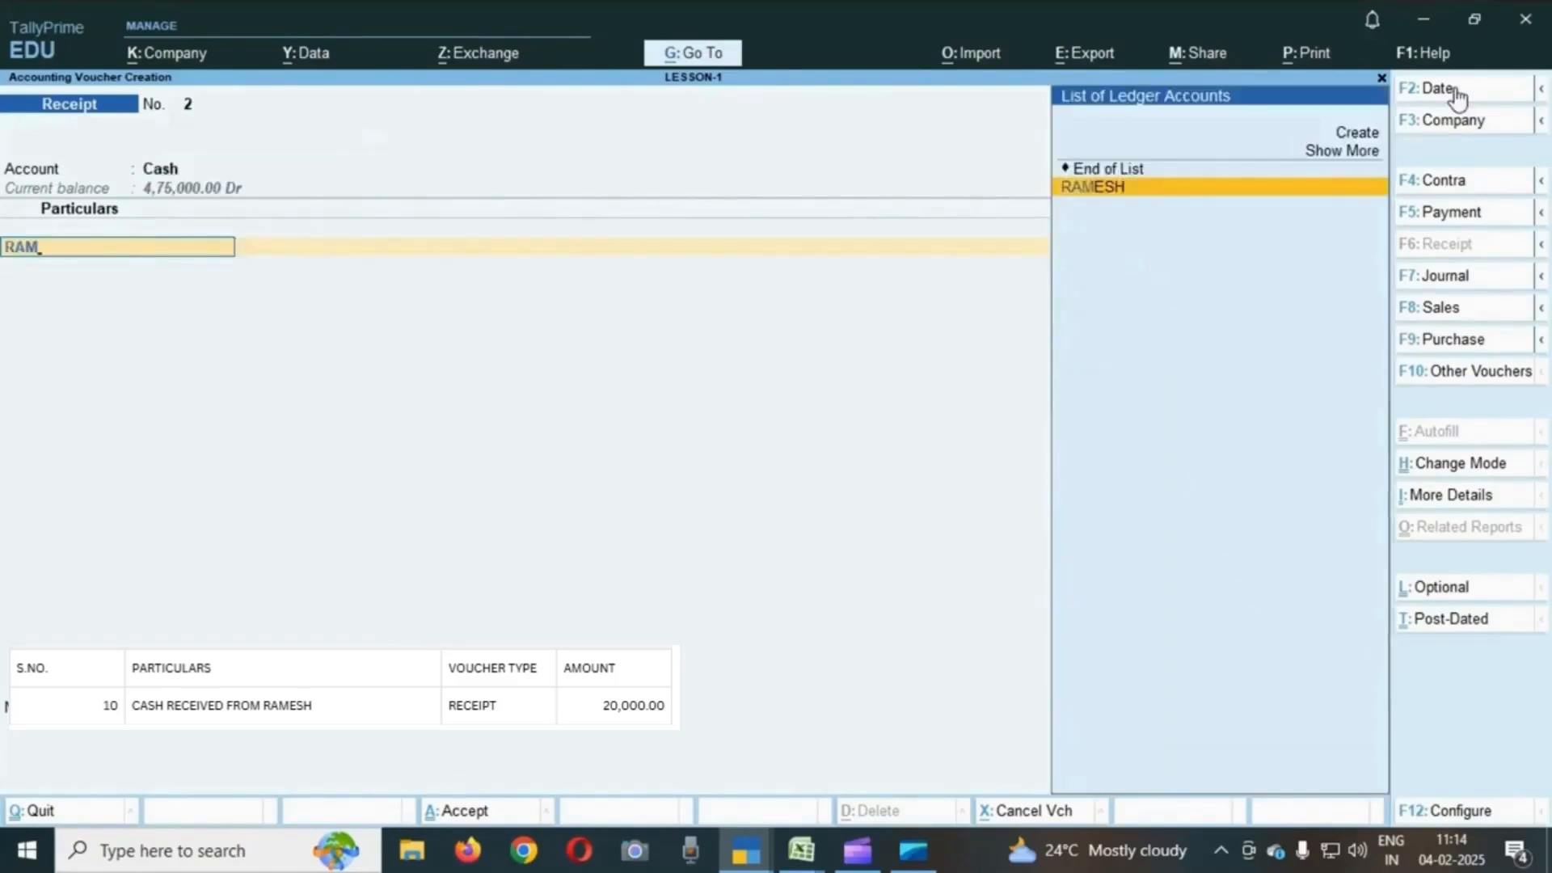
key("Return")
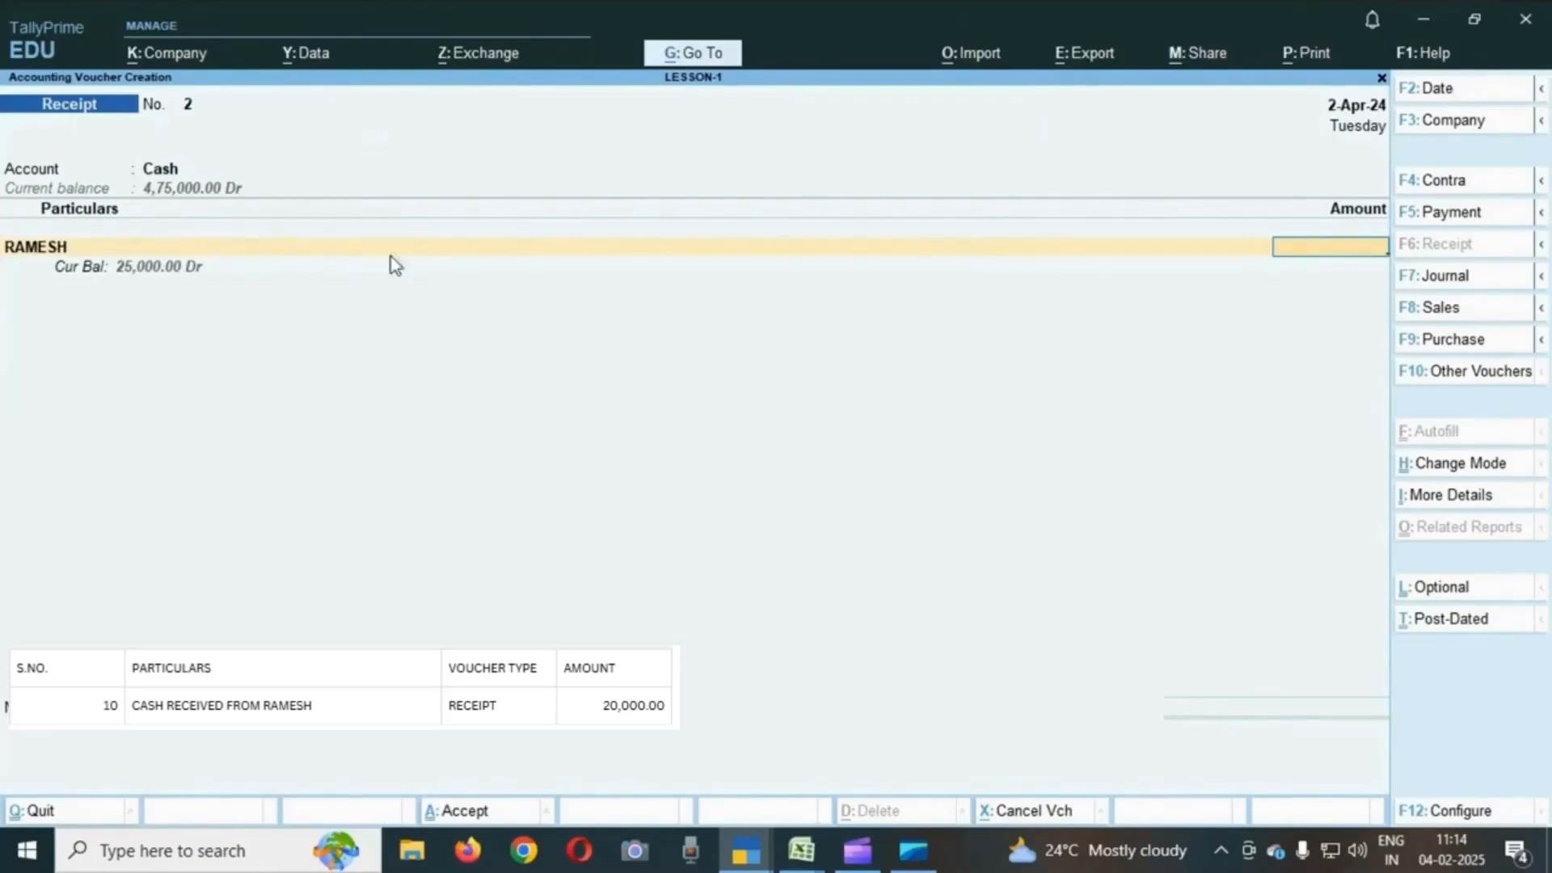
left_click(55, 257)
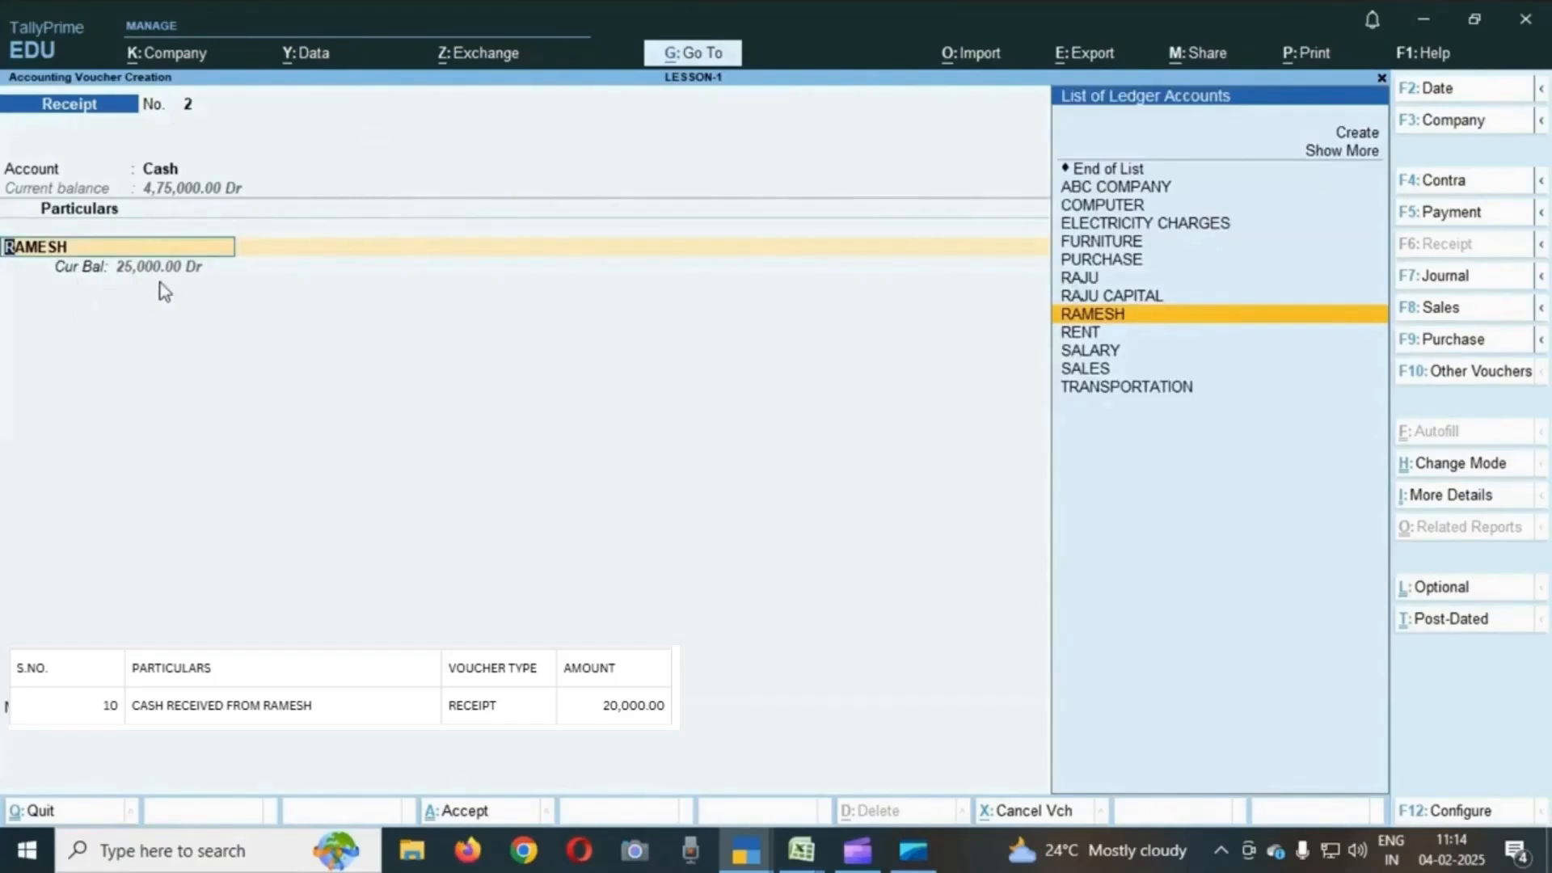
key("Return")
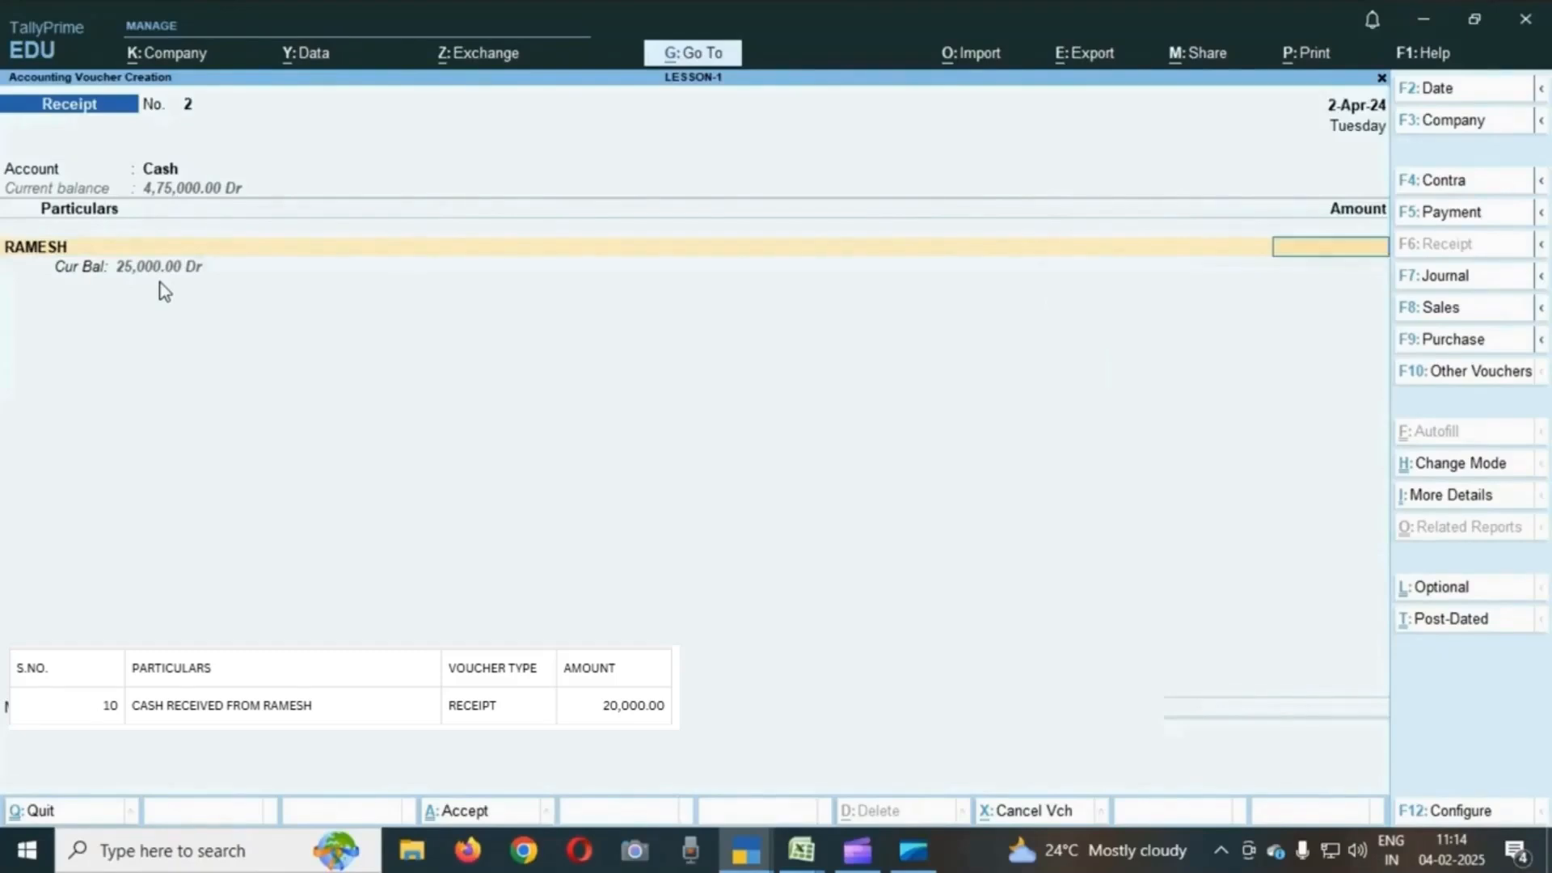
type("20000")
key("Return")
key("Return")
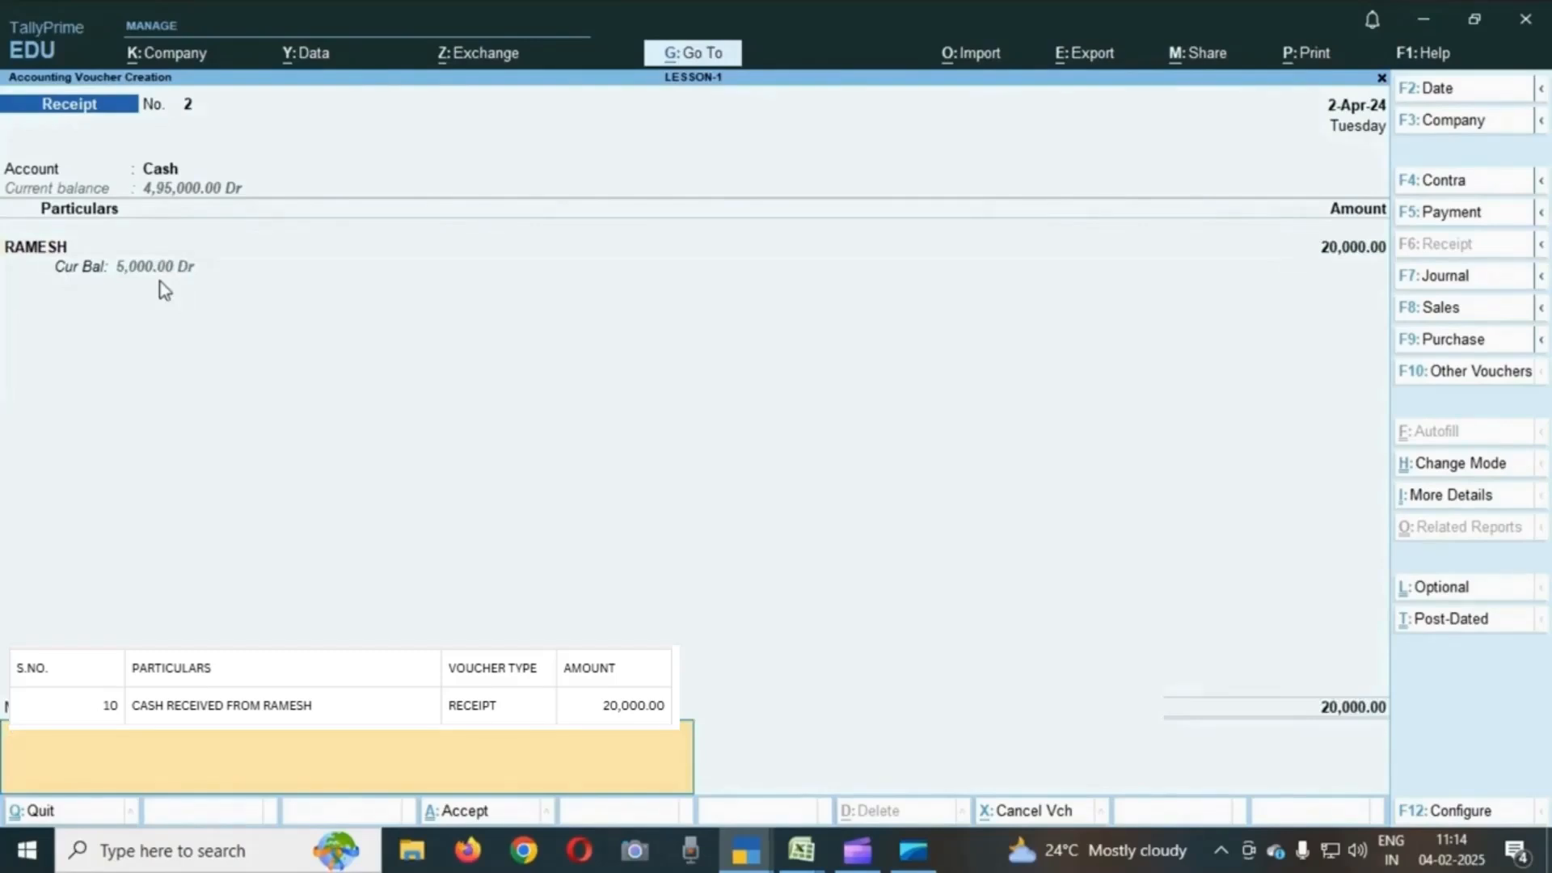
key("Return")
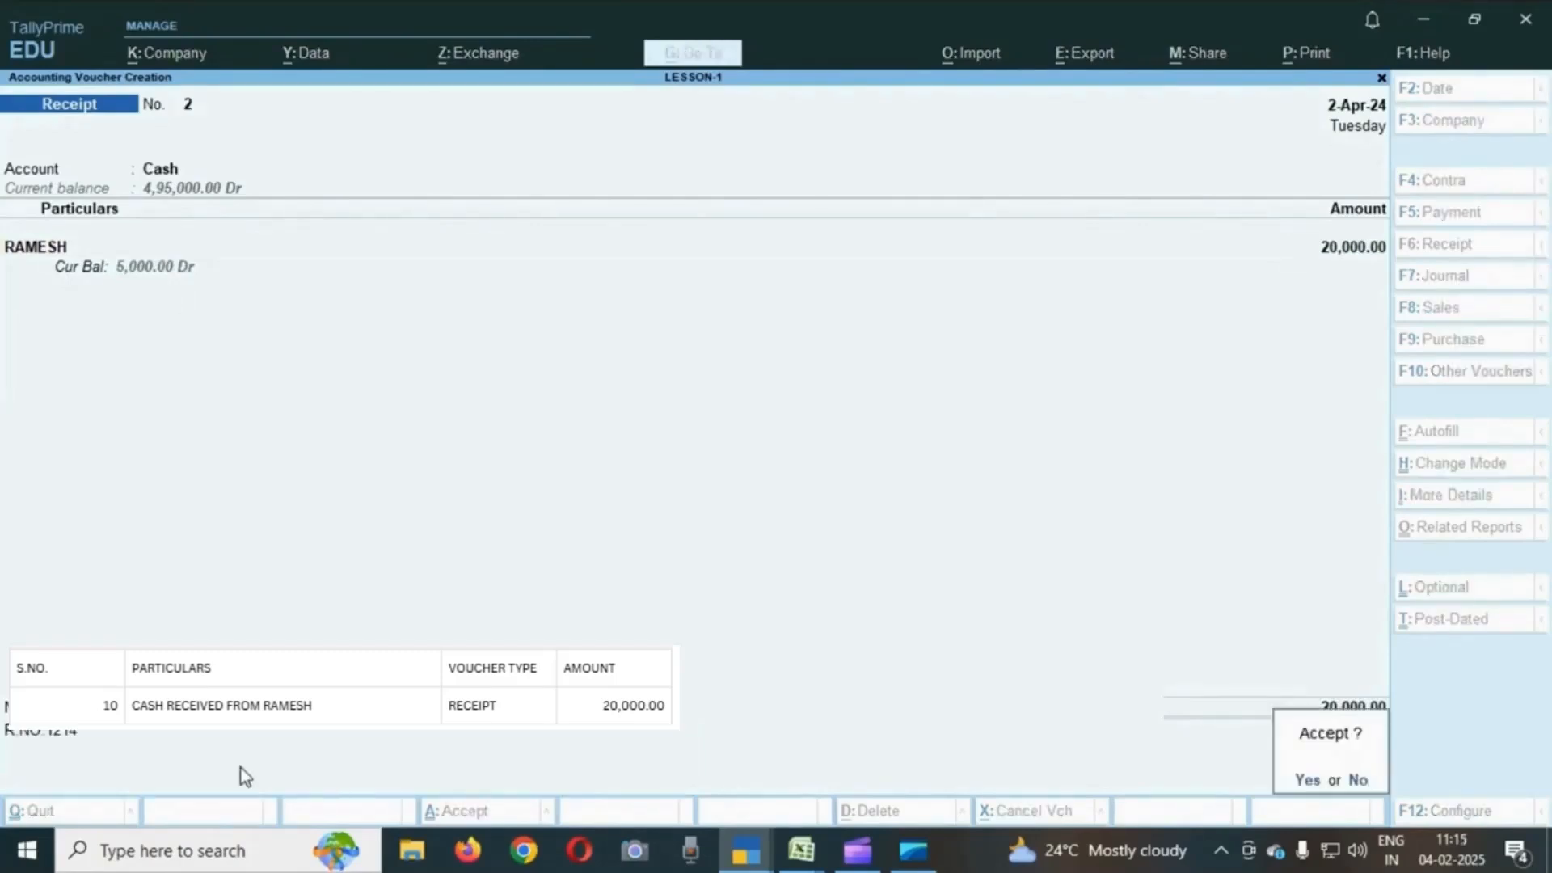
key("Return")
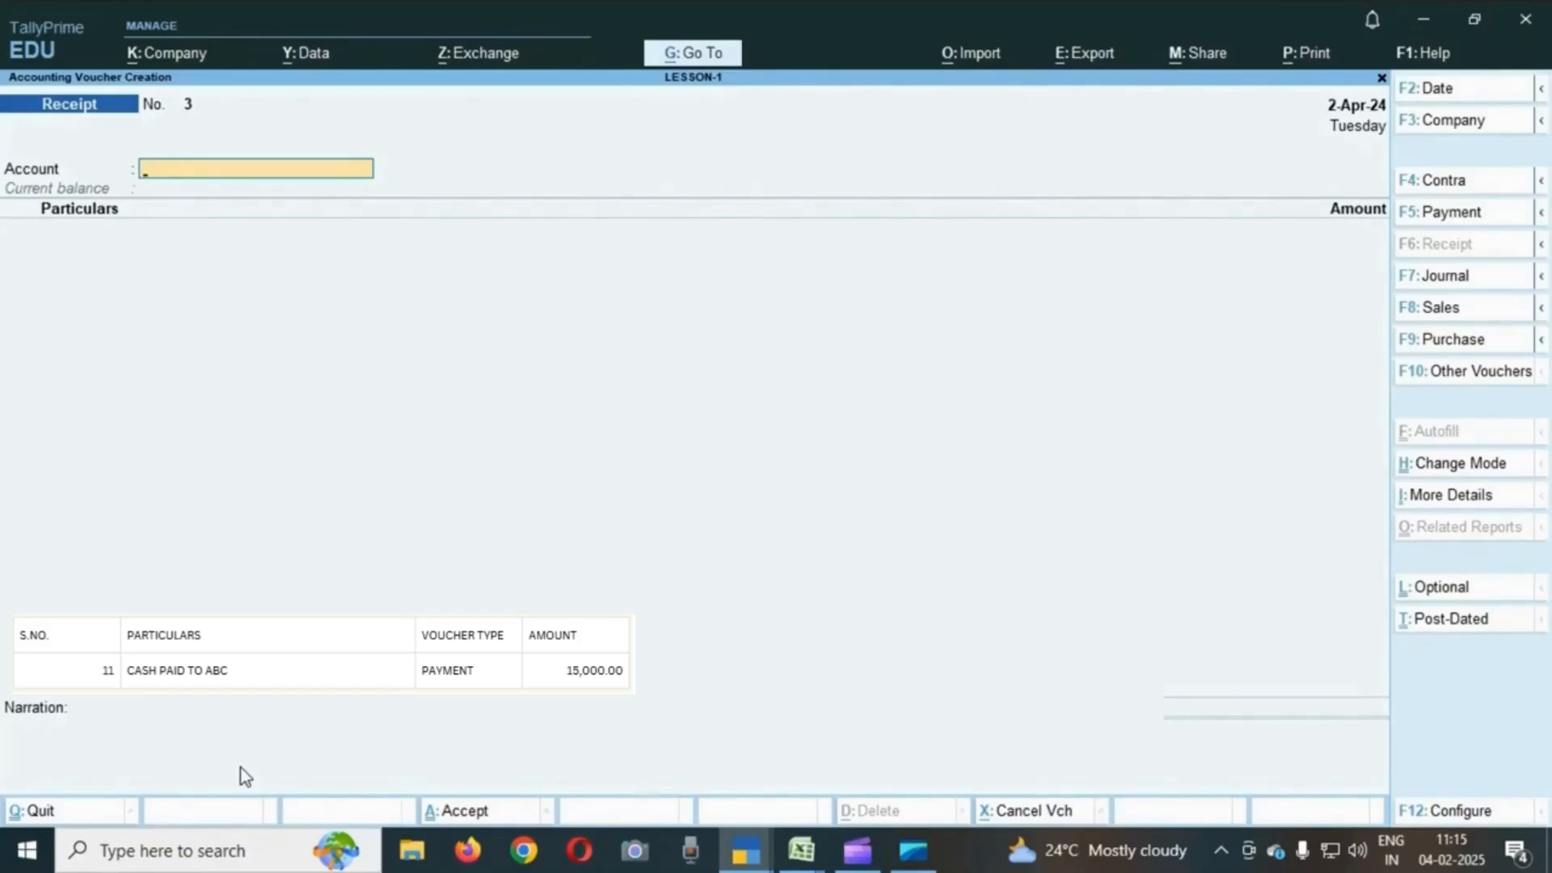
- Open a payment voucher and choose Cash as the account
left_click(1450, 215)
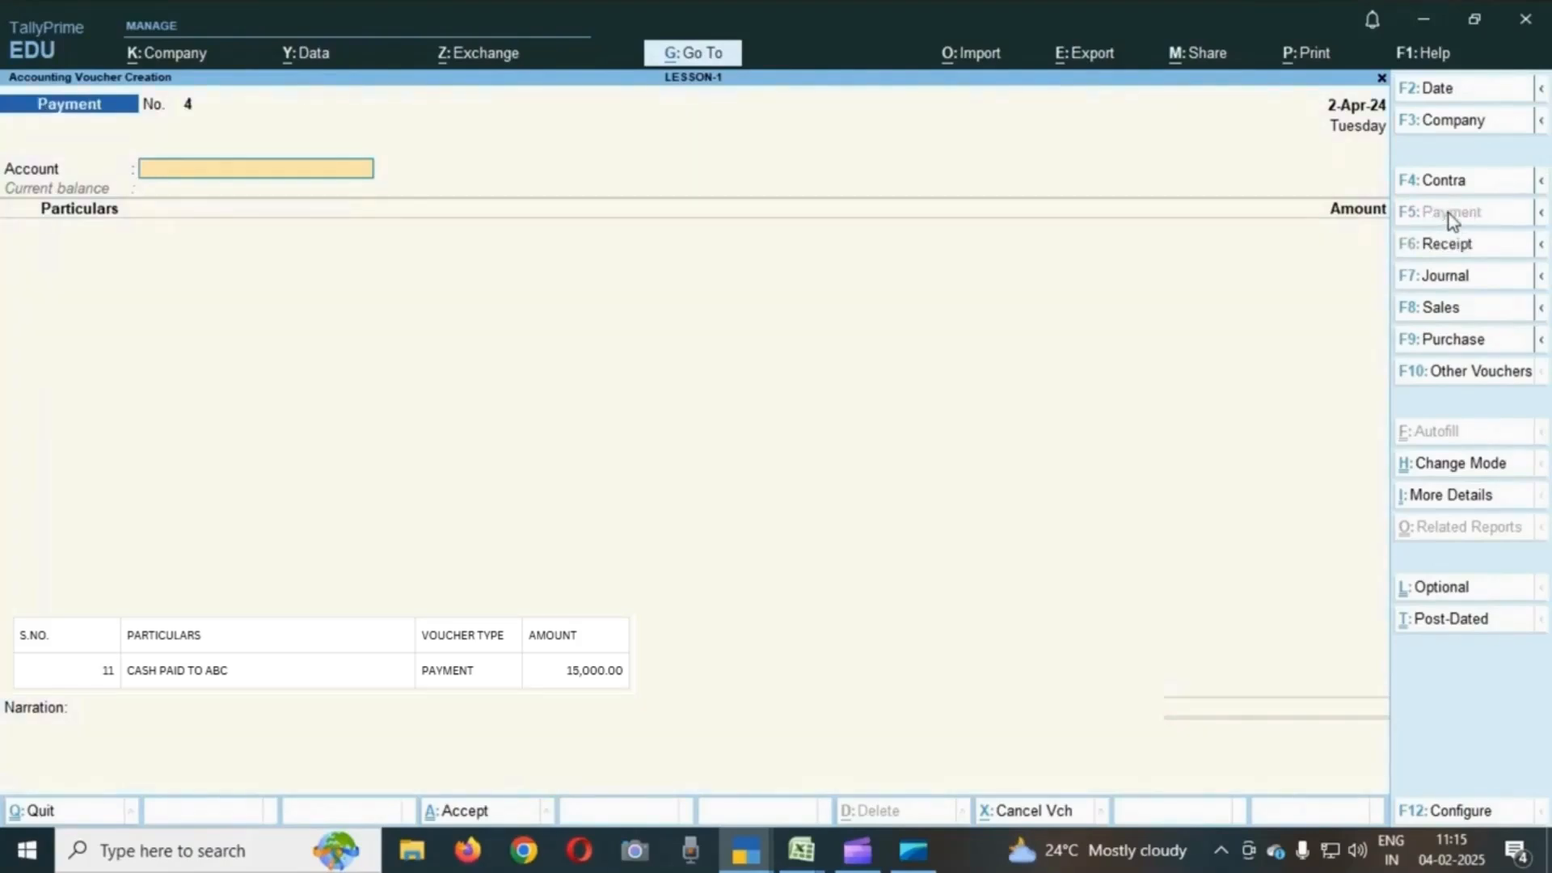
type("c")
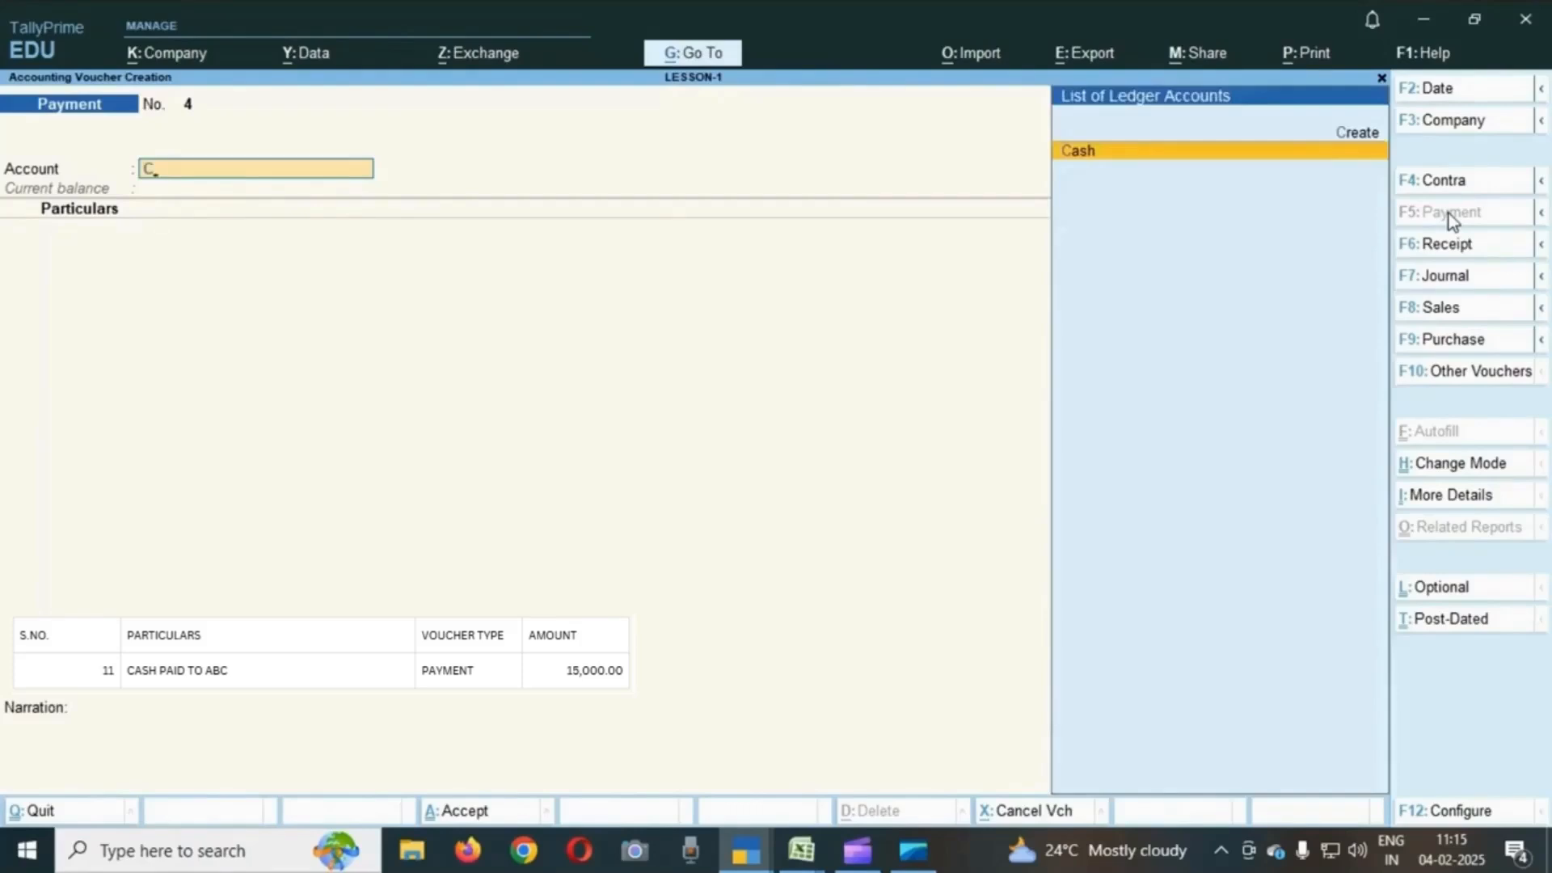
key("Return")
key("BackSpace")
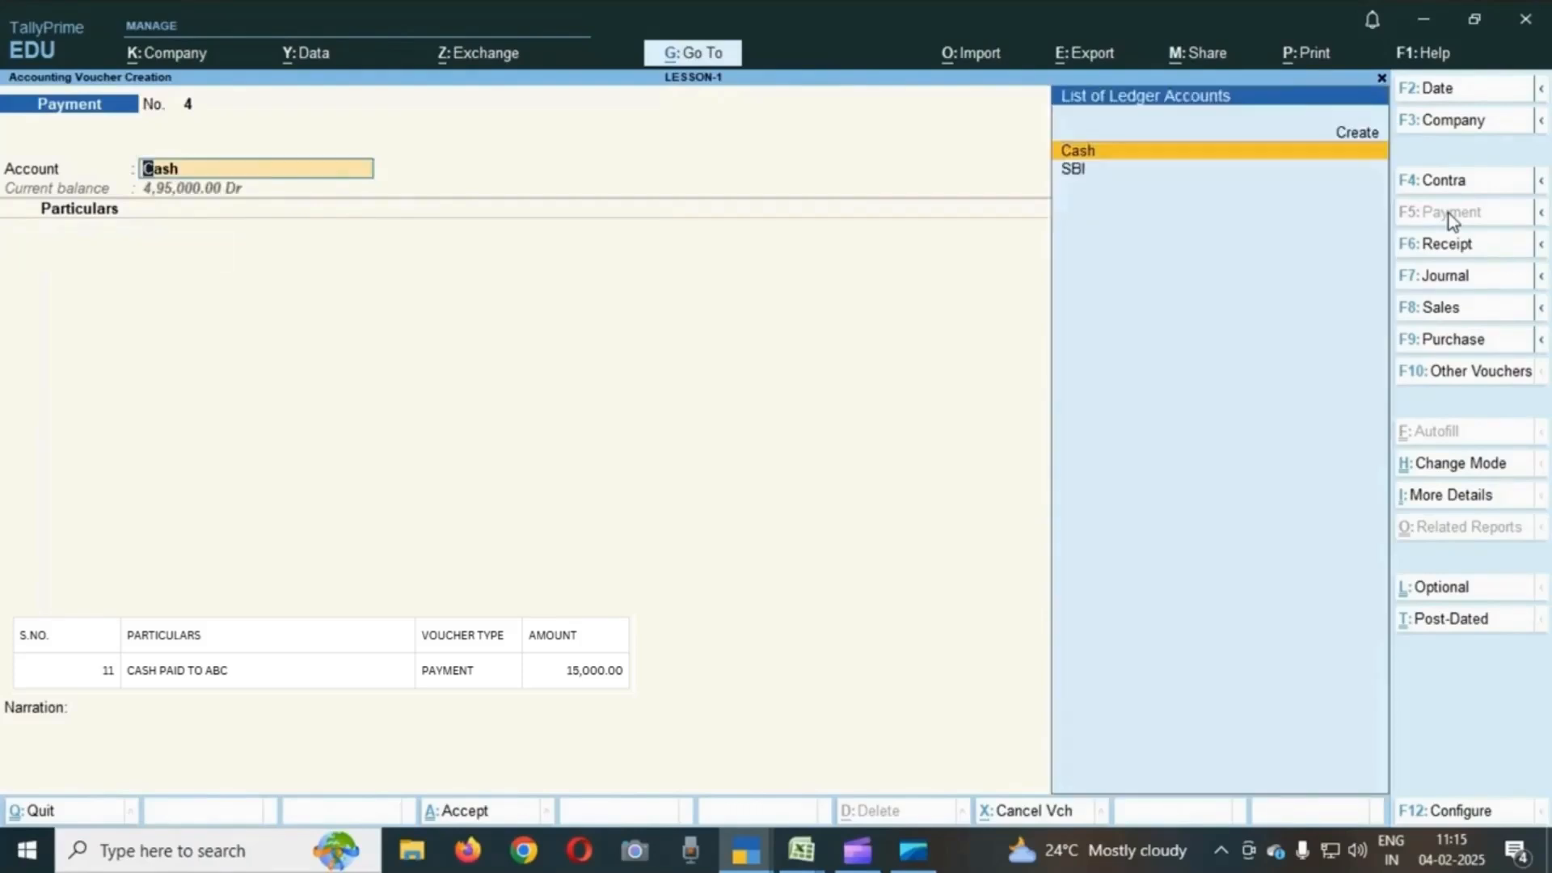
key("Down")
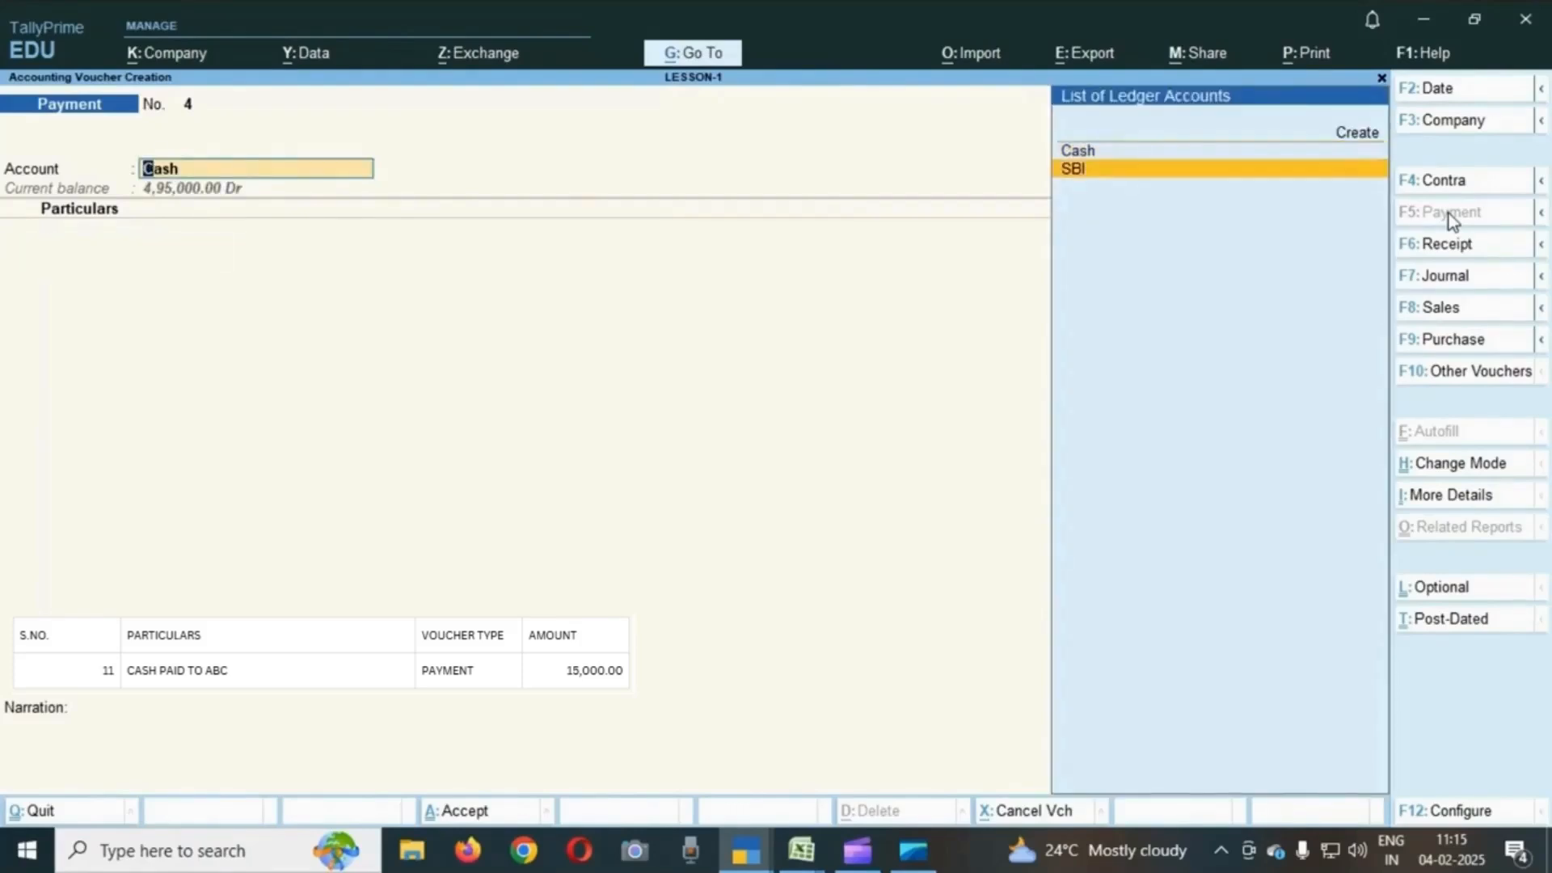
key("Up")
key("Return")
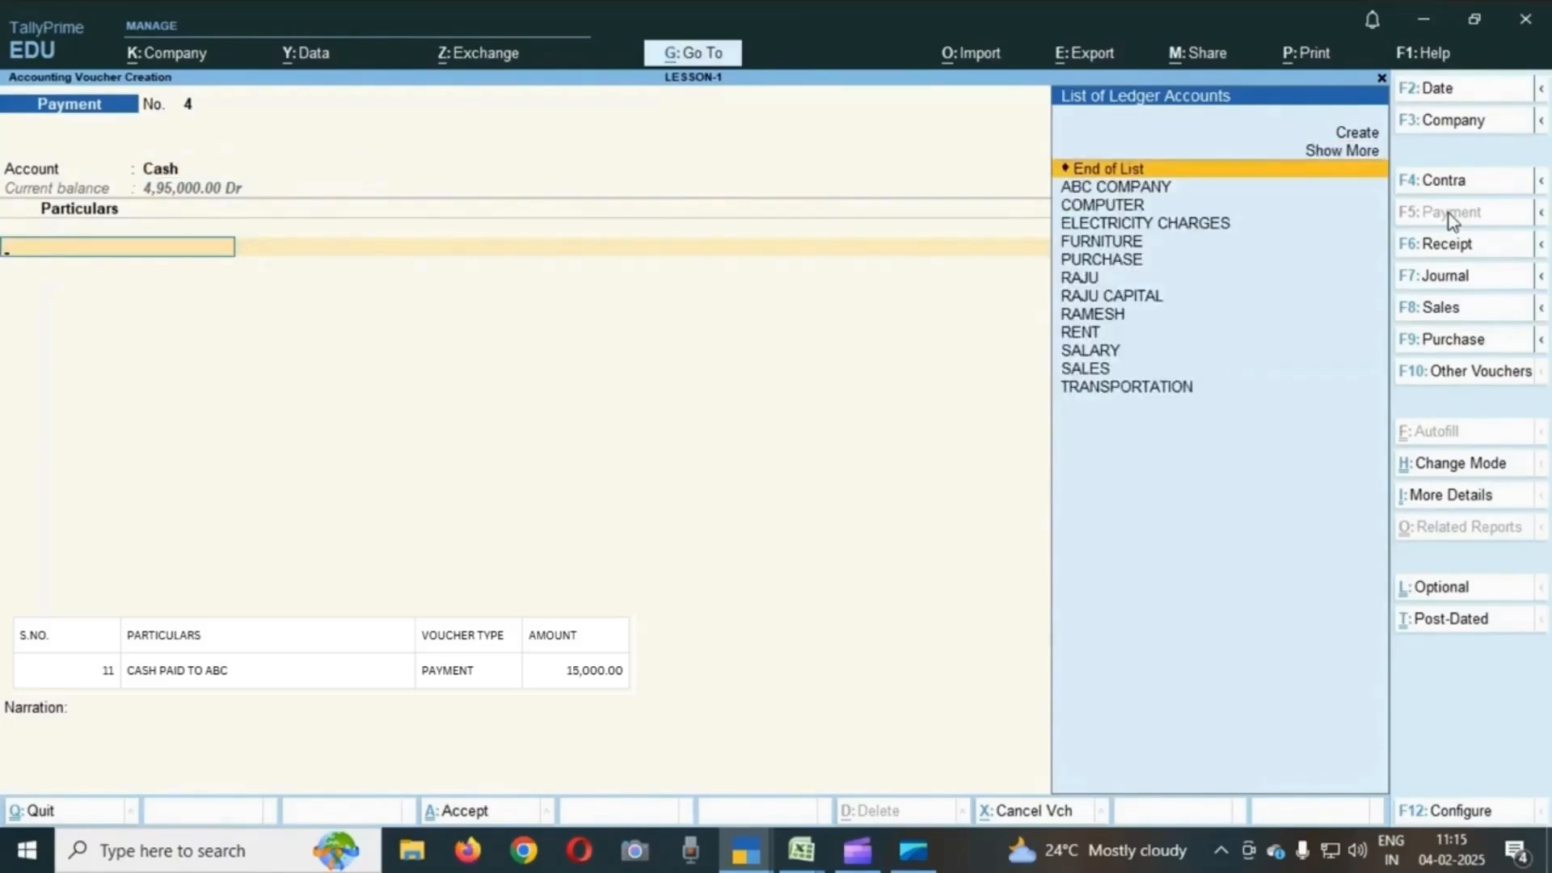
- Pay 15,000 to ABC COMPANY in the payment voucher and accept it
type("A")
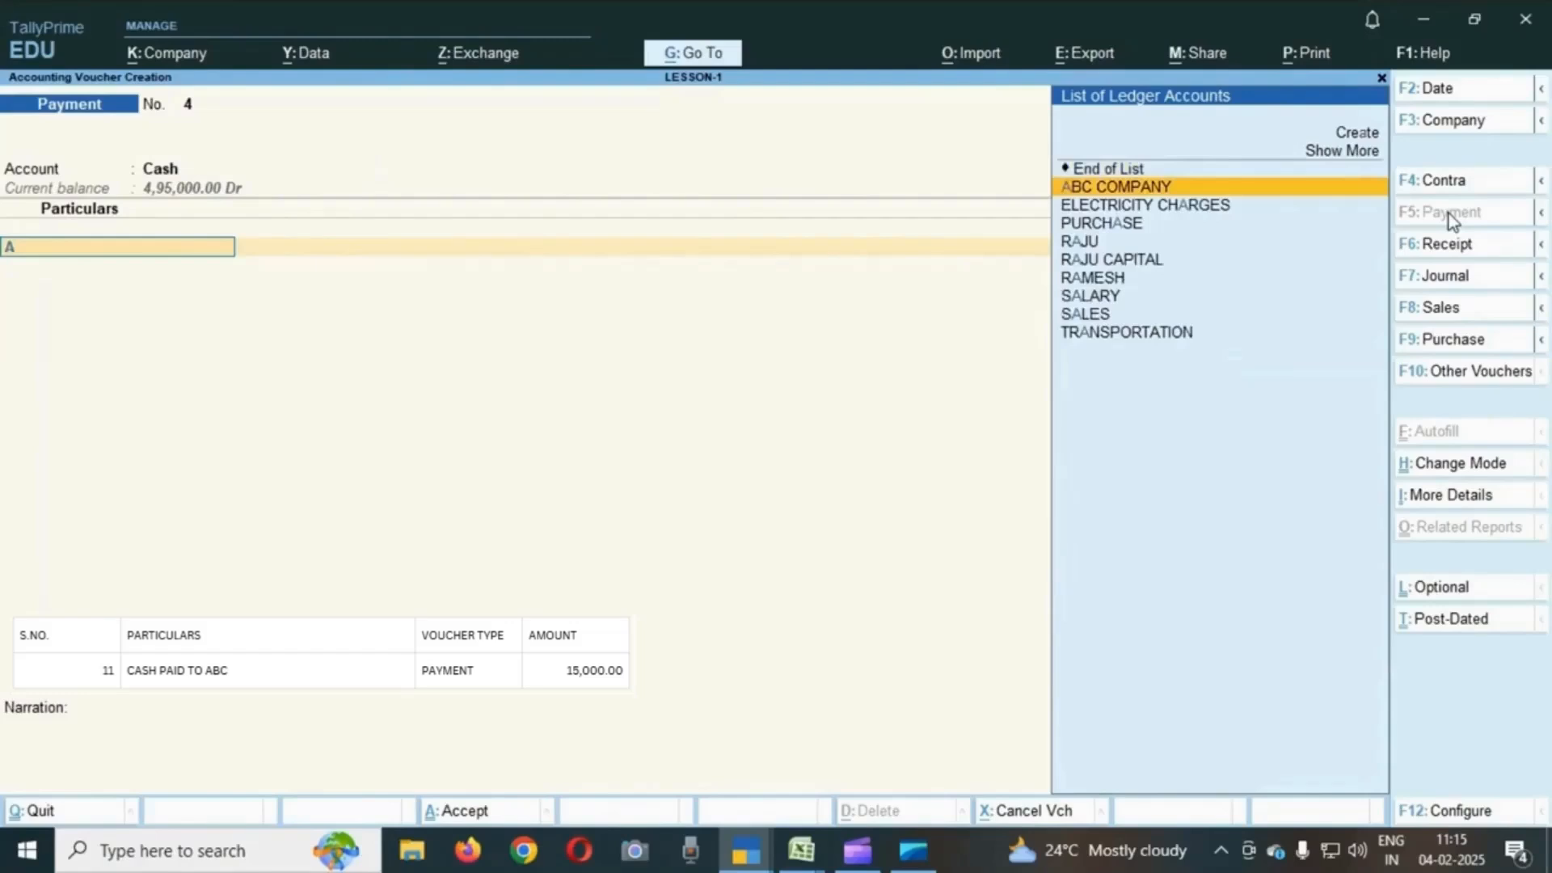
key("Return")
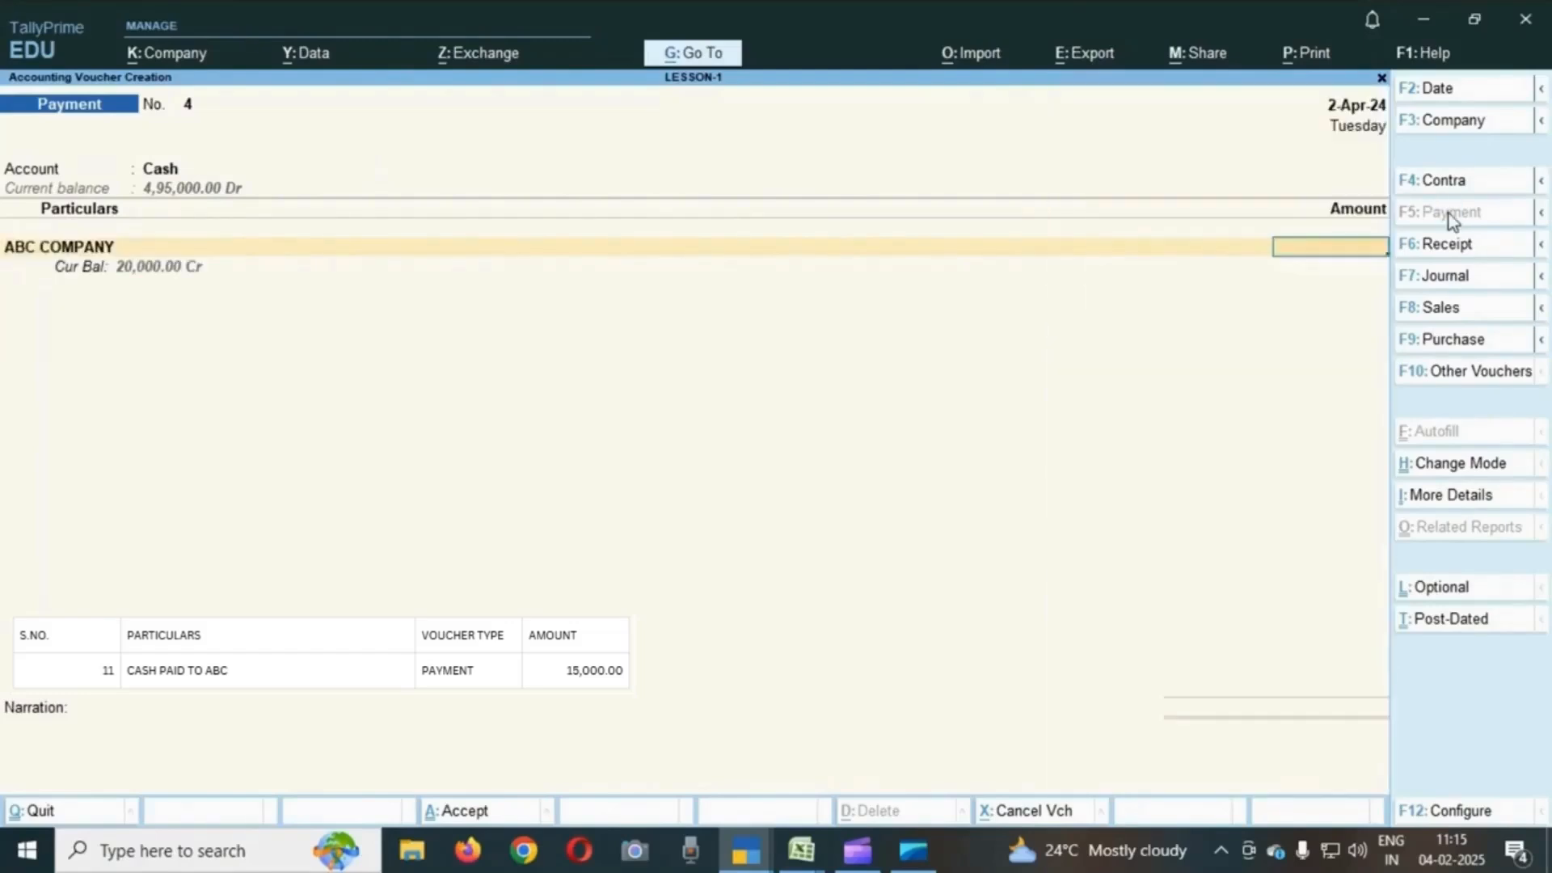
key("BackSpace")
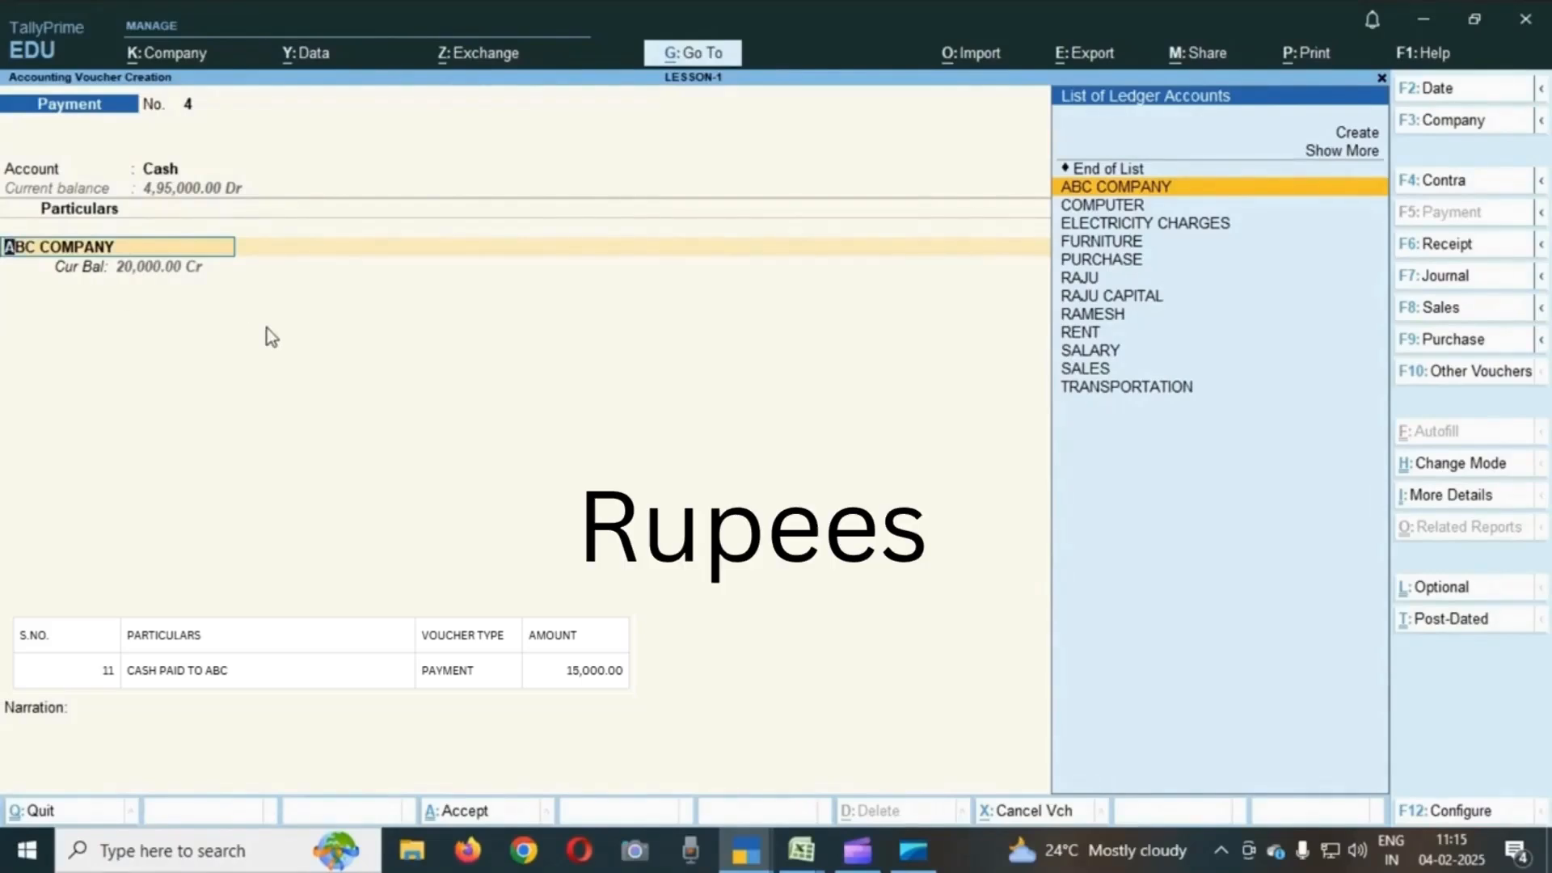
key("Return")
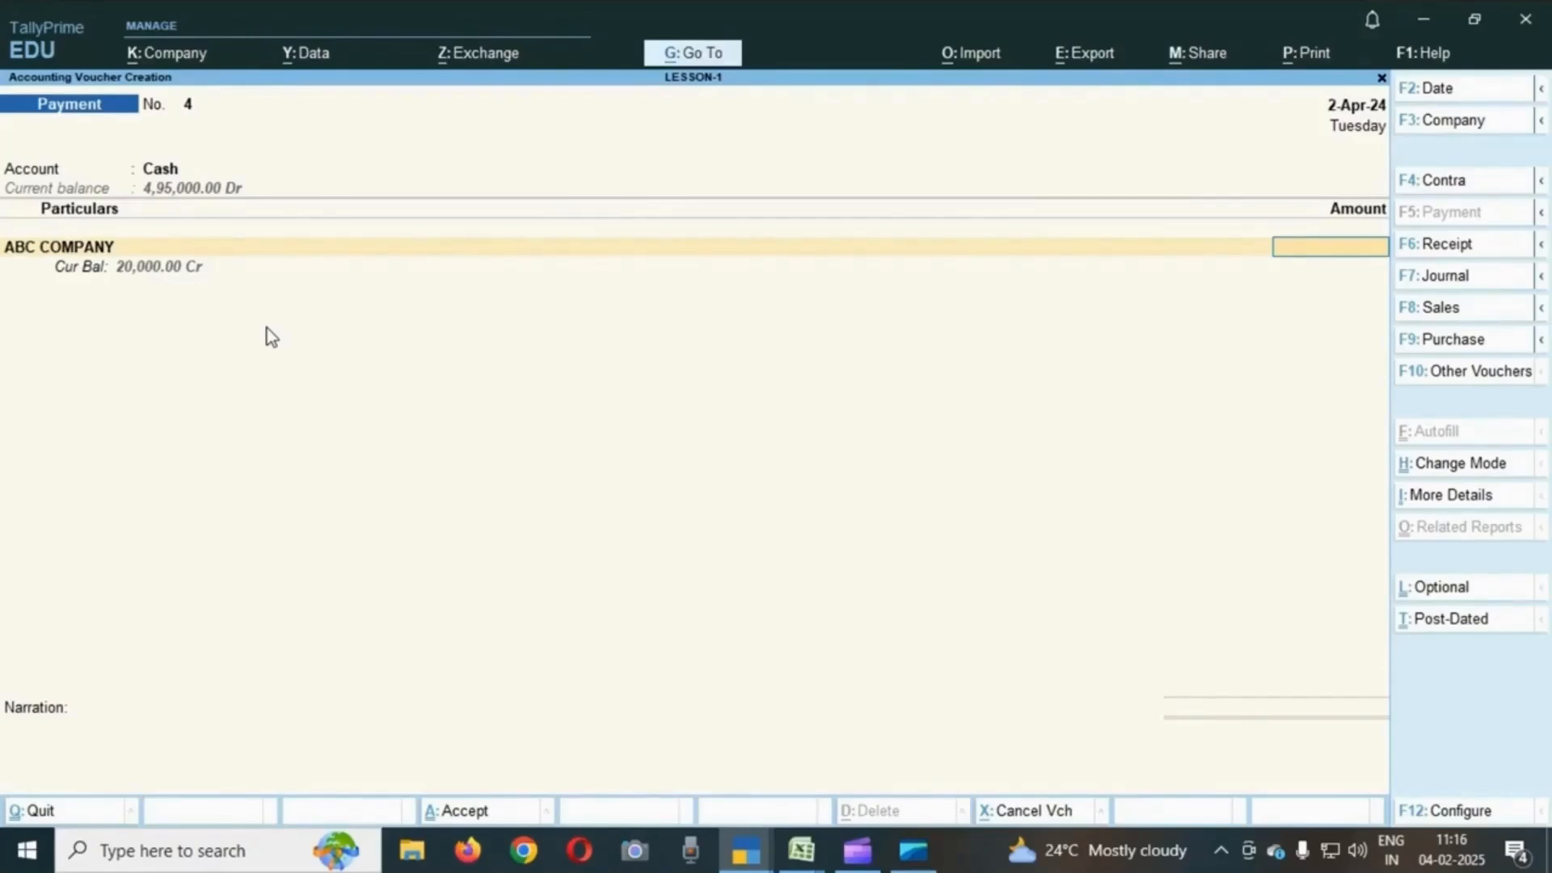
type("15000")
key("Return")
key("Return")
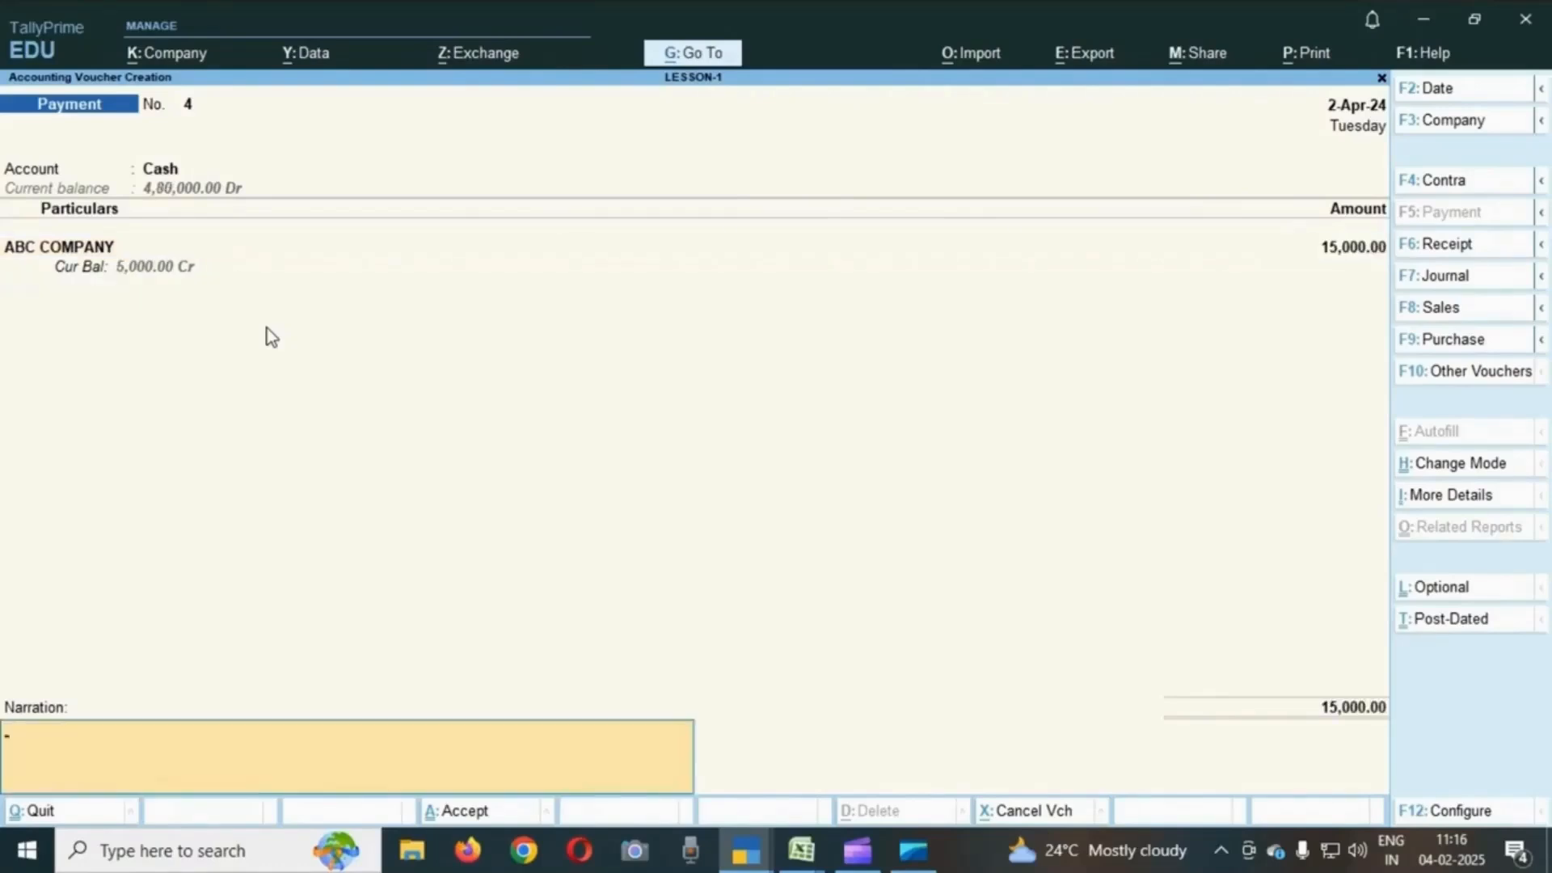
key("Return")
key("Return")
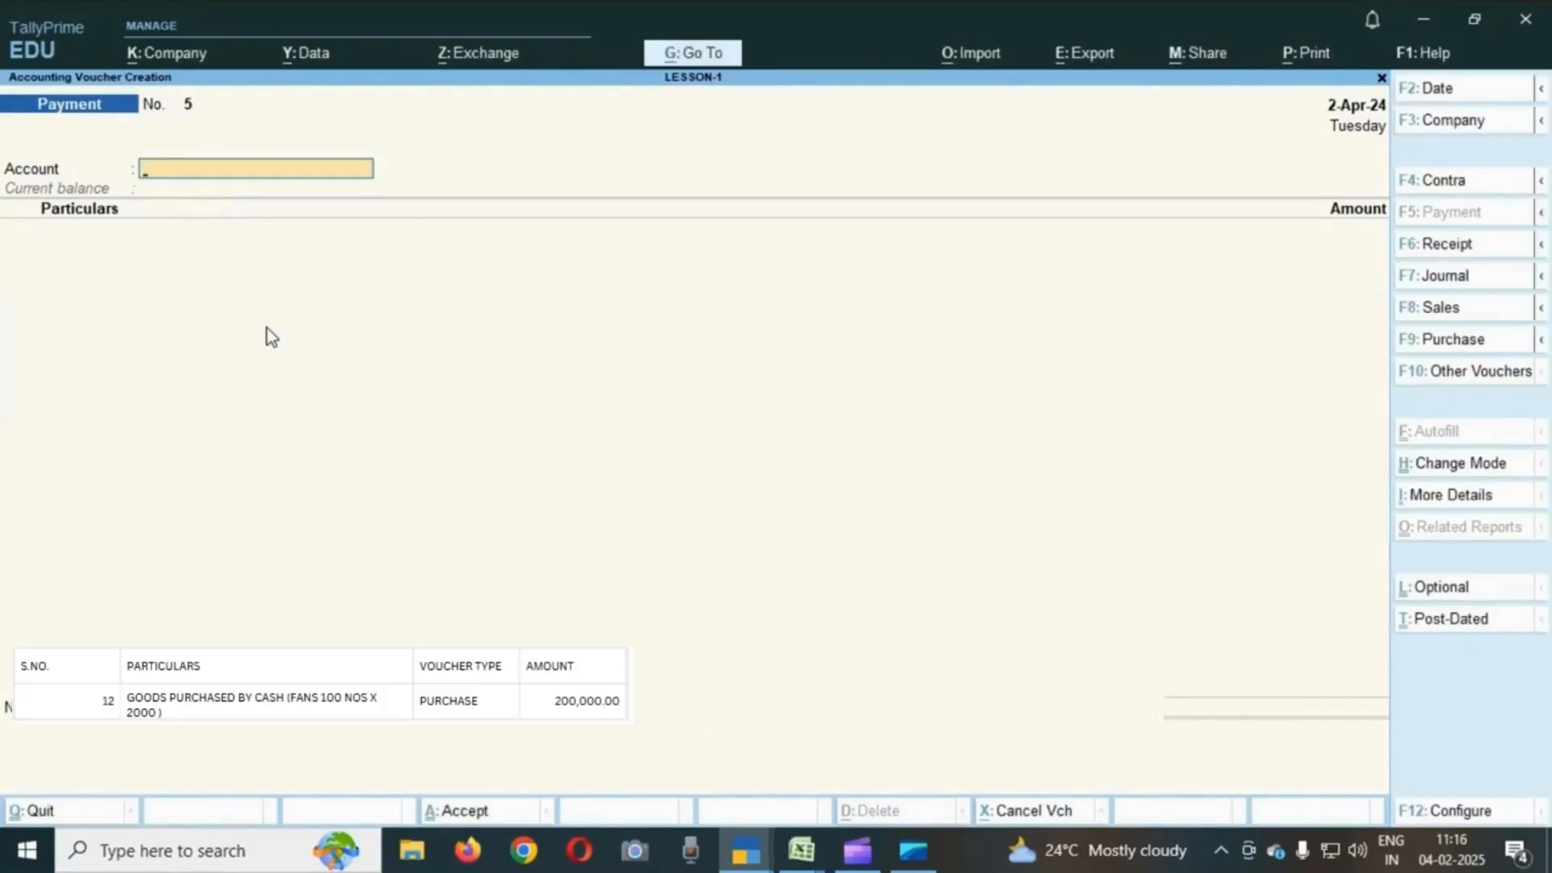
- Switch to a purchase voucher and enter supplier invoice number 2541
type("C")
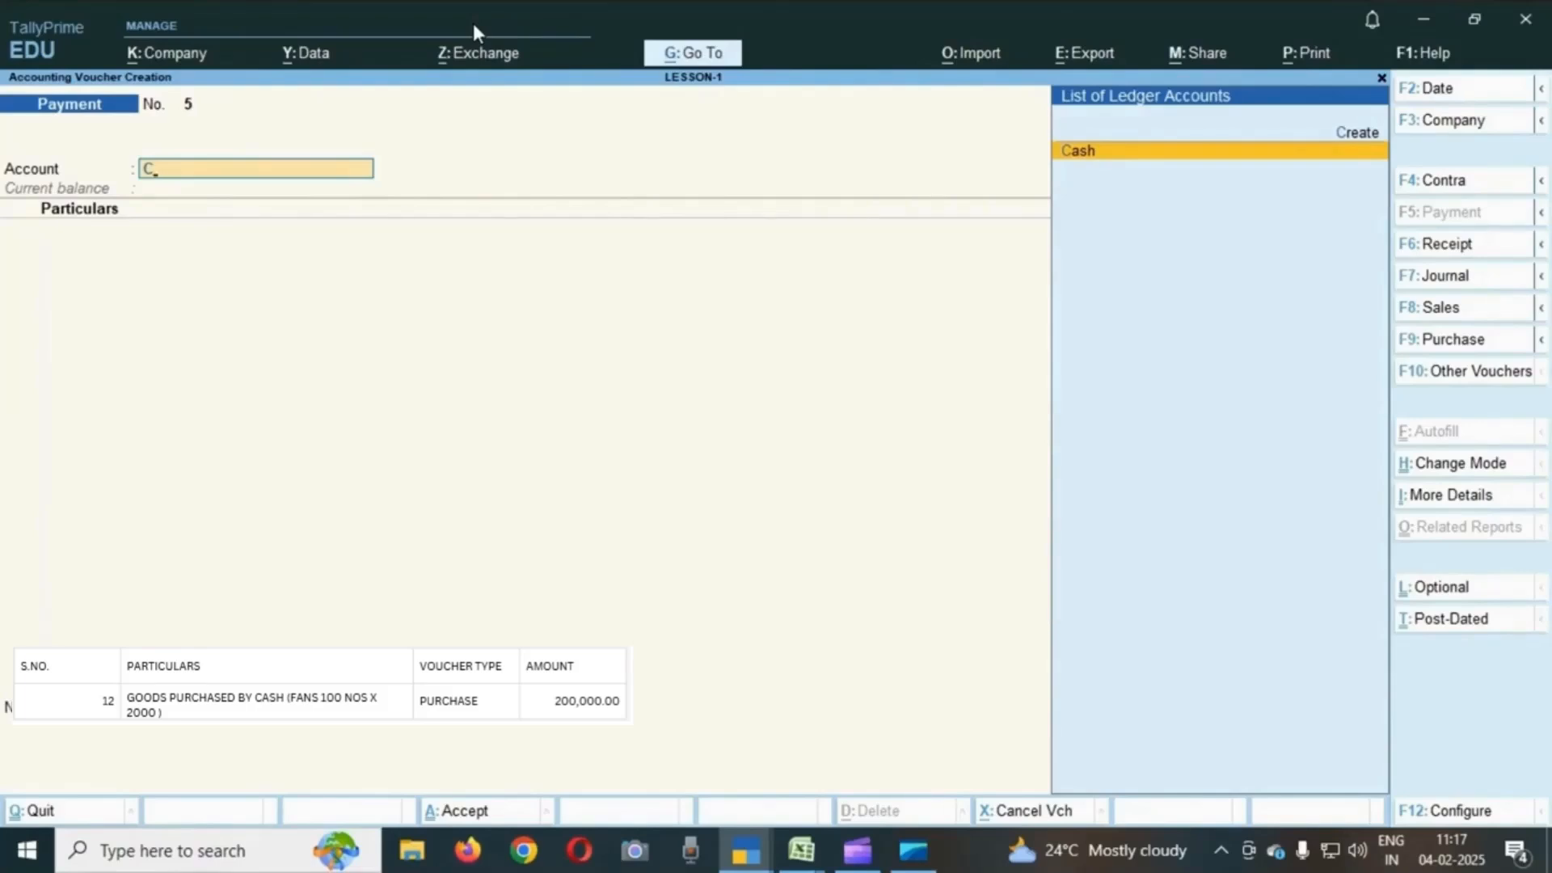
left_click(1452, 346)
type("2541")
key("Return")
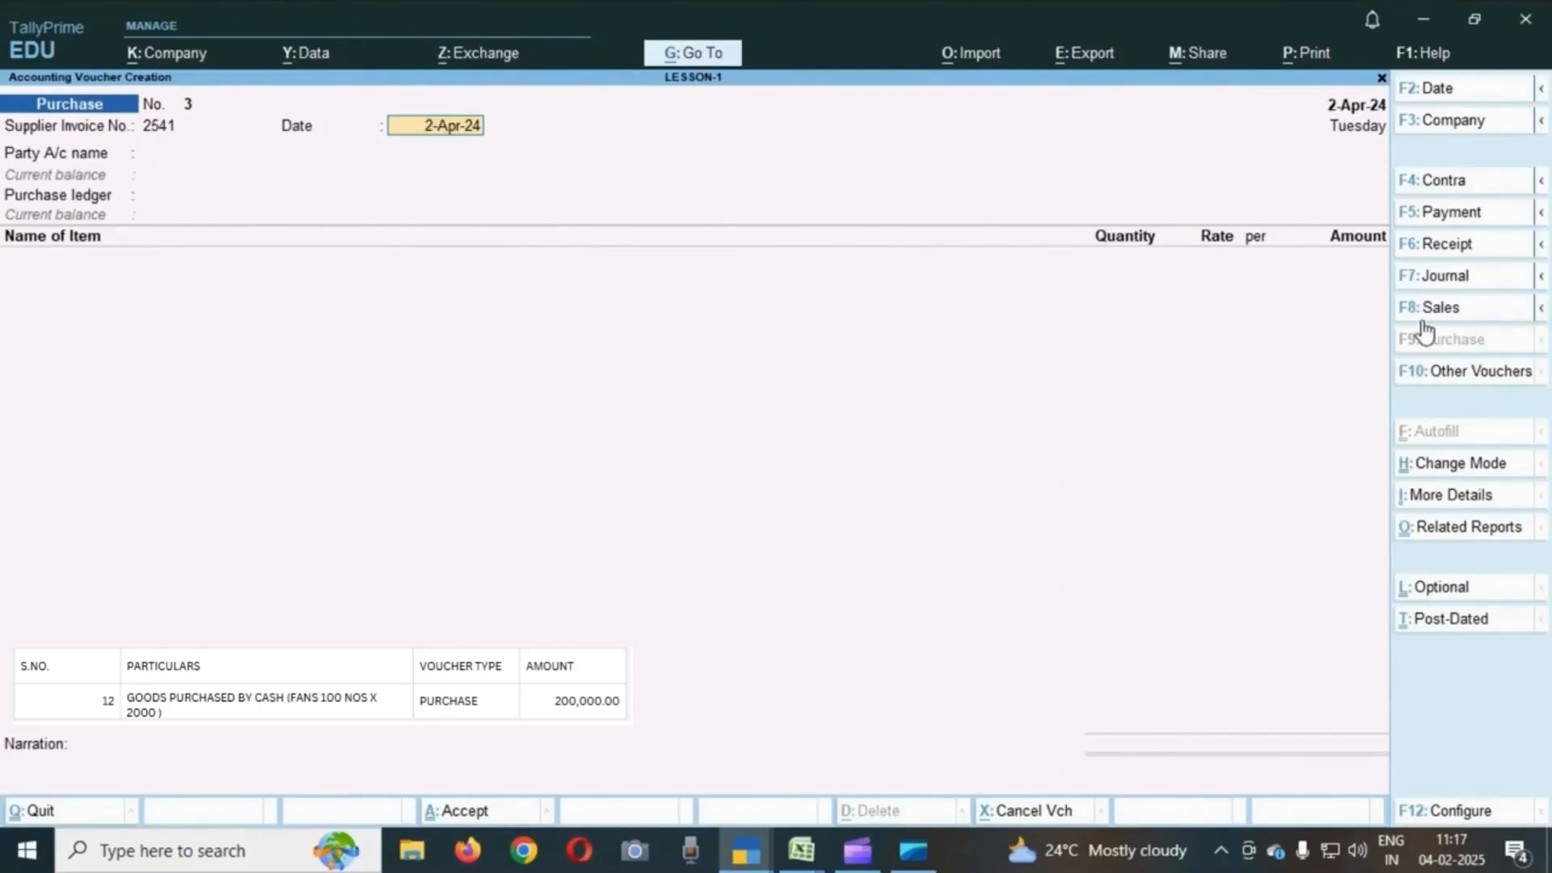
- Choose Cash as the party account and skip the receipt details
key("Return")
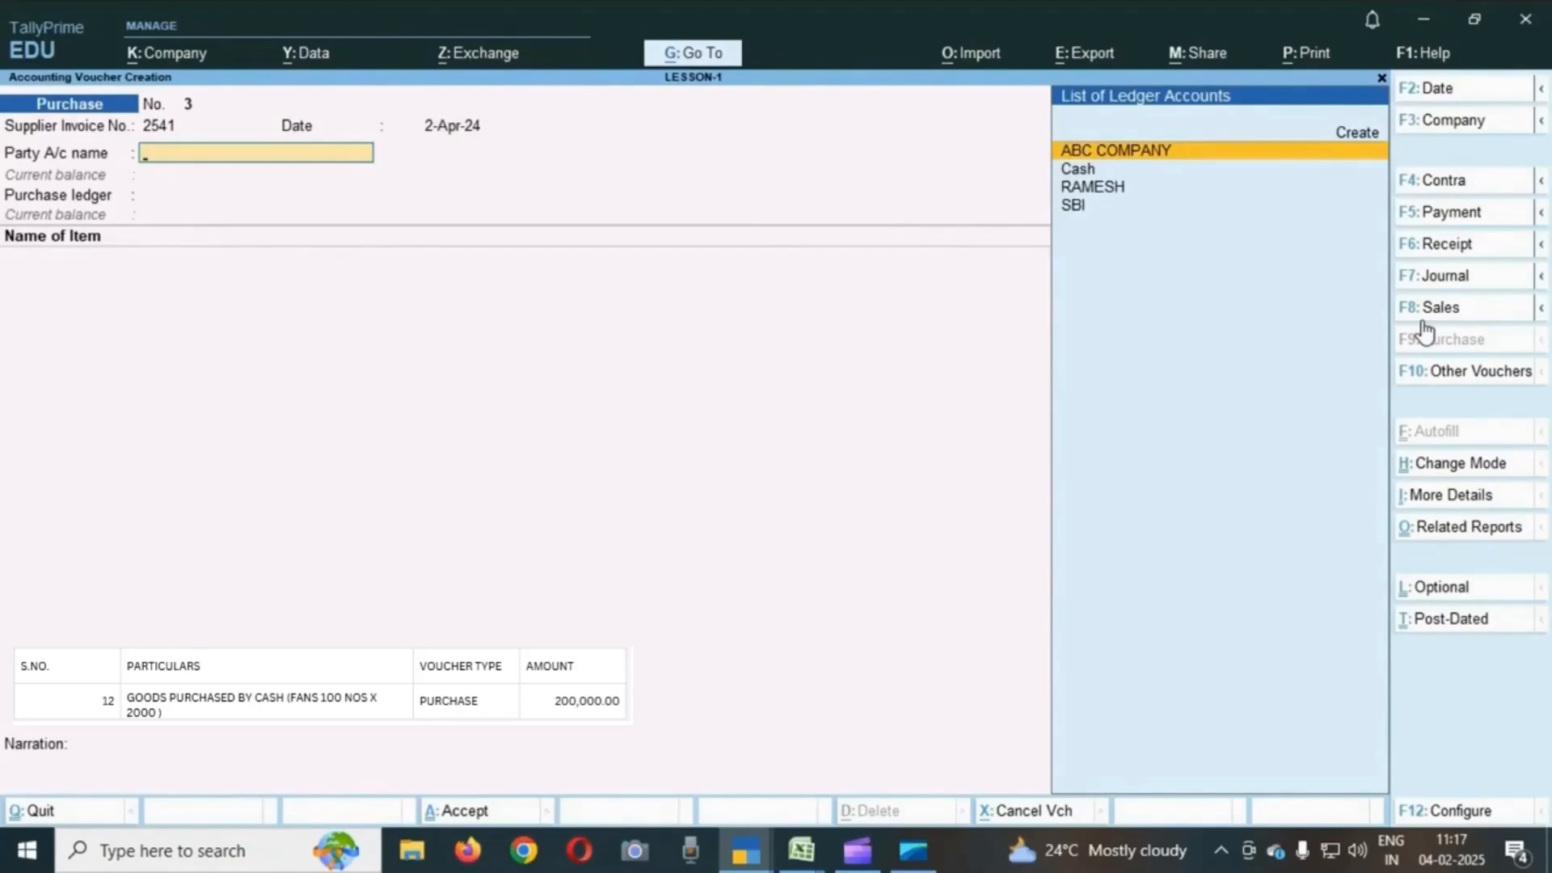
key("Down")
key("Return")
key("Return")
key("Return")
key("Return")
key("Return")
key("Return")
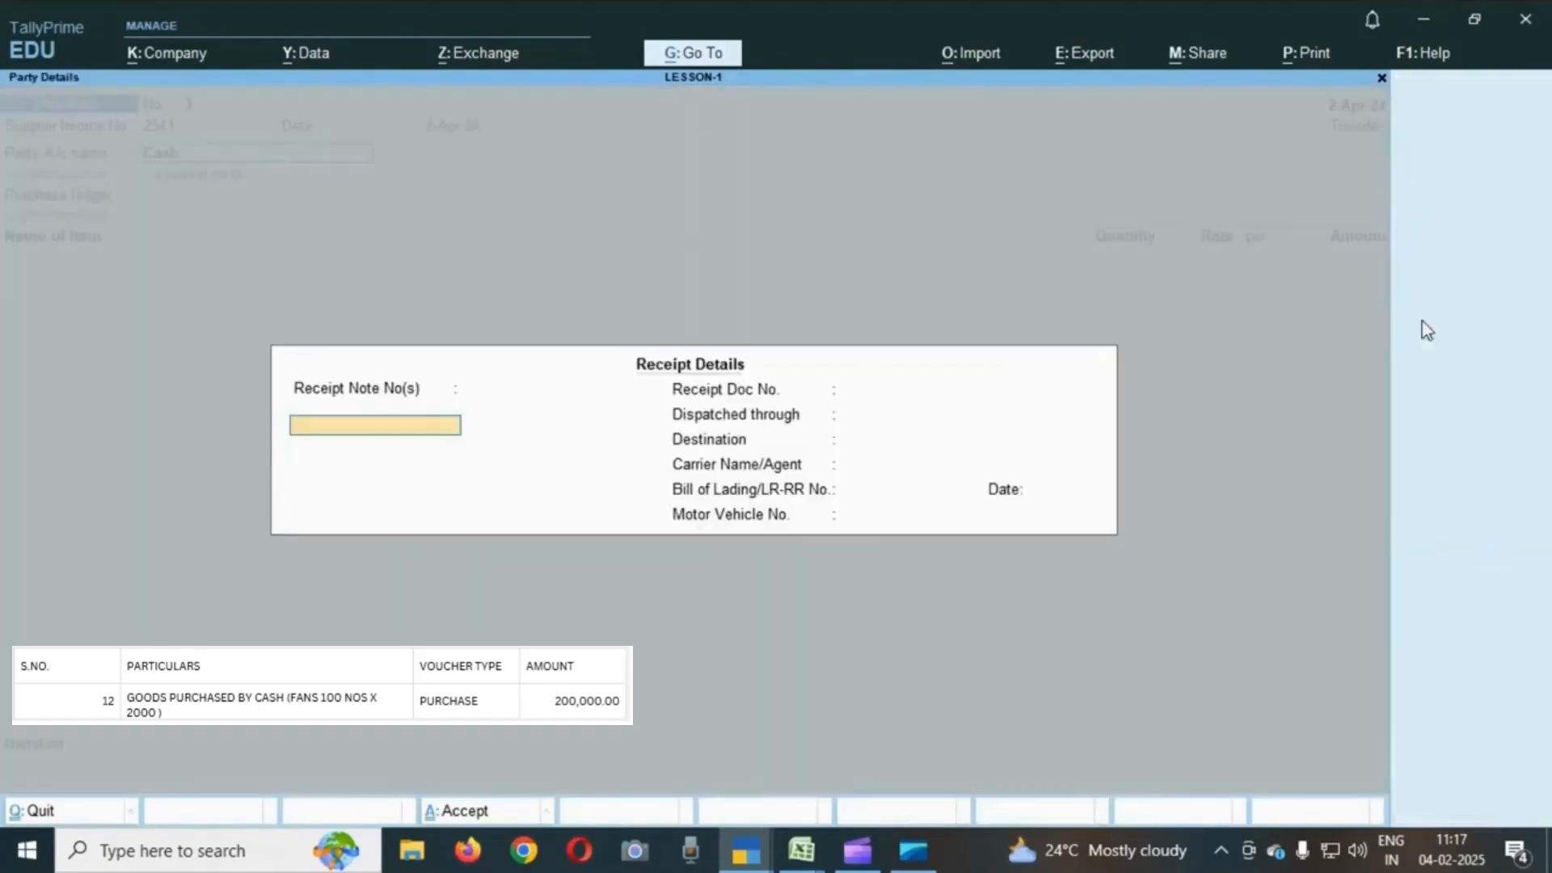
key("Return")
key("Return")
key("Return")
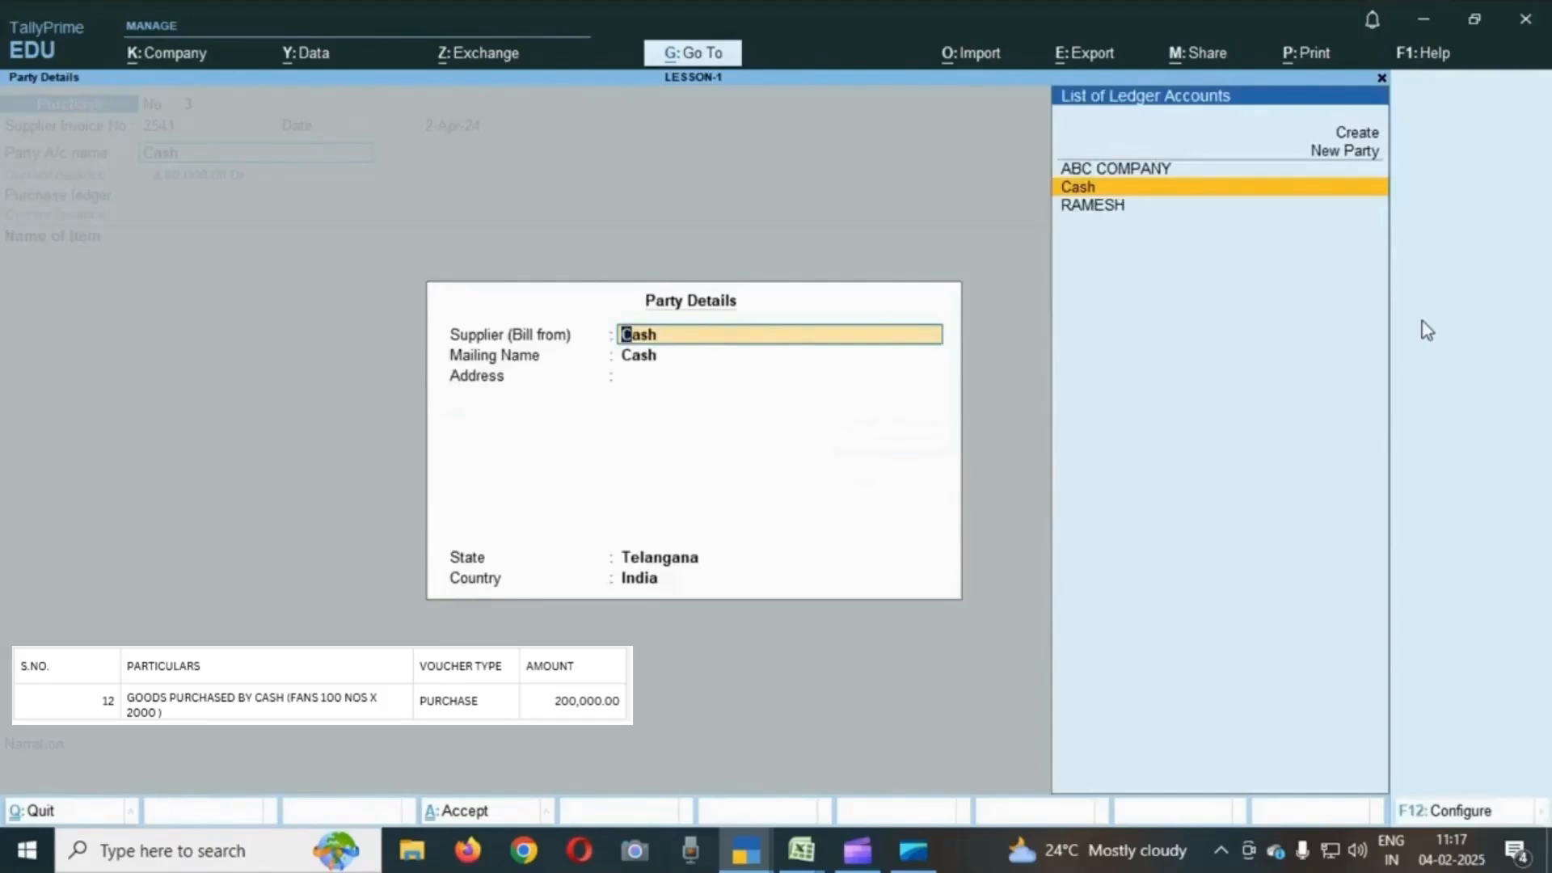
- Enter SS COMPANY as the mailing name plus the supplier's address in party details, then choose PURCHASE as the purchase ledger
key("Return")
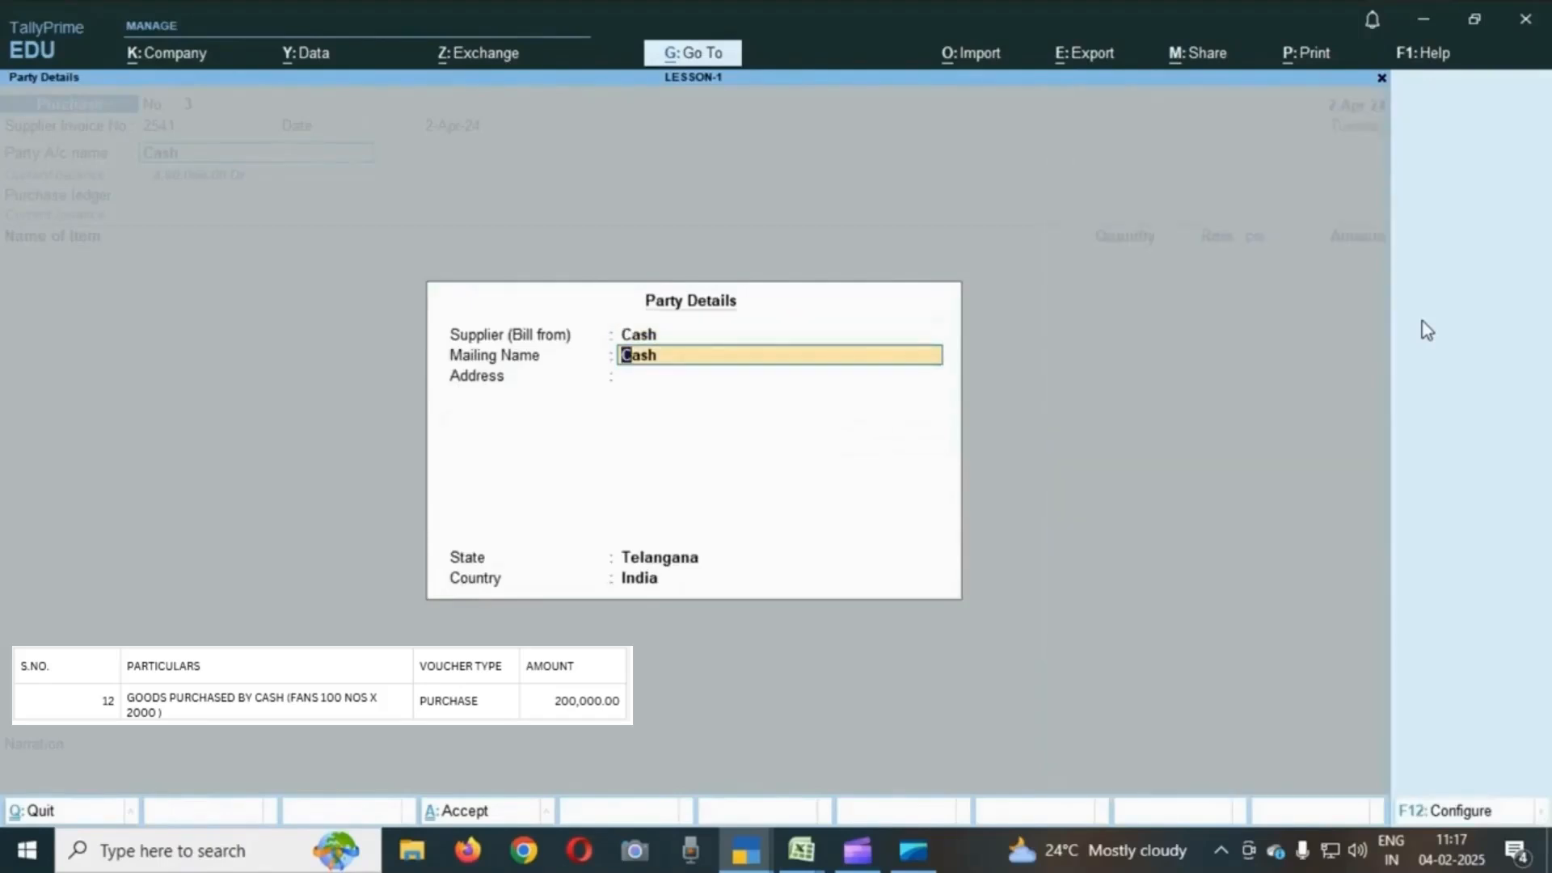
type("S")
type("S CAP")
key("BackSpace")
key("BackSpace")
type("OMPANY")
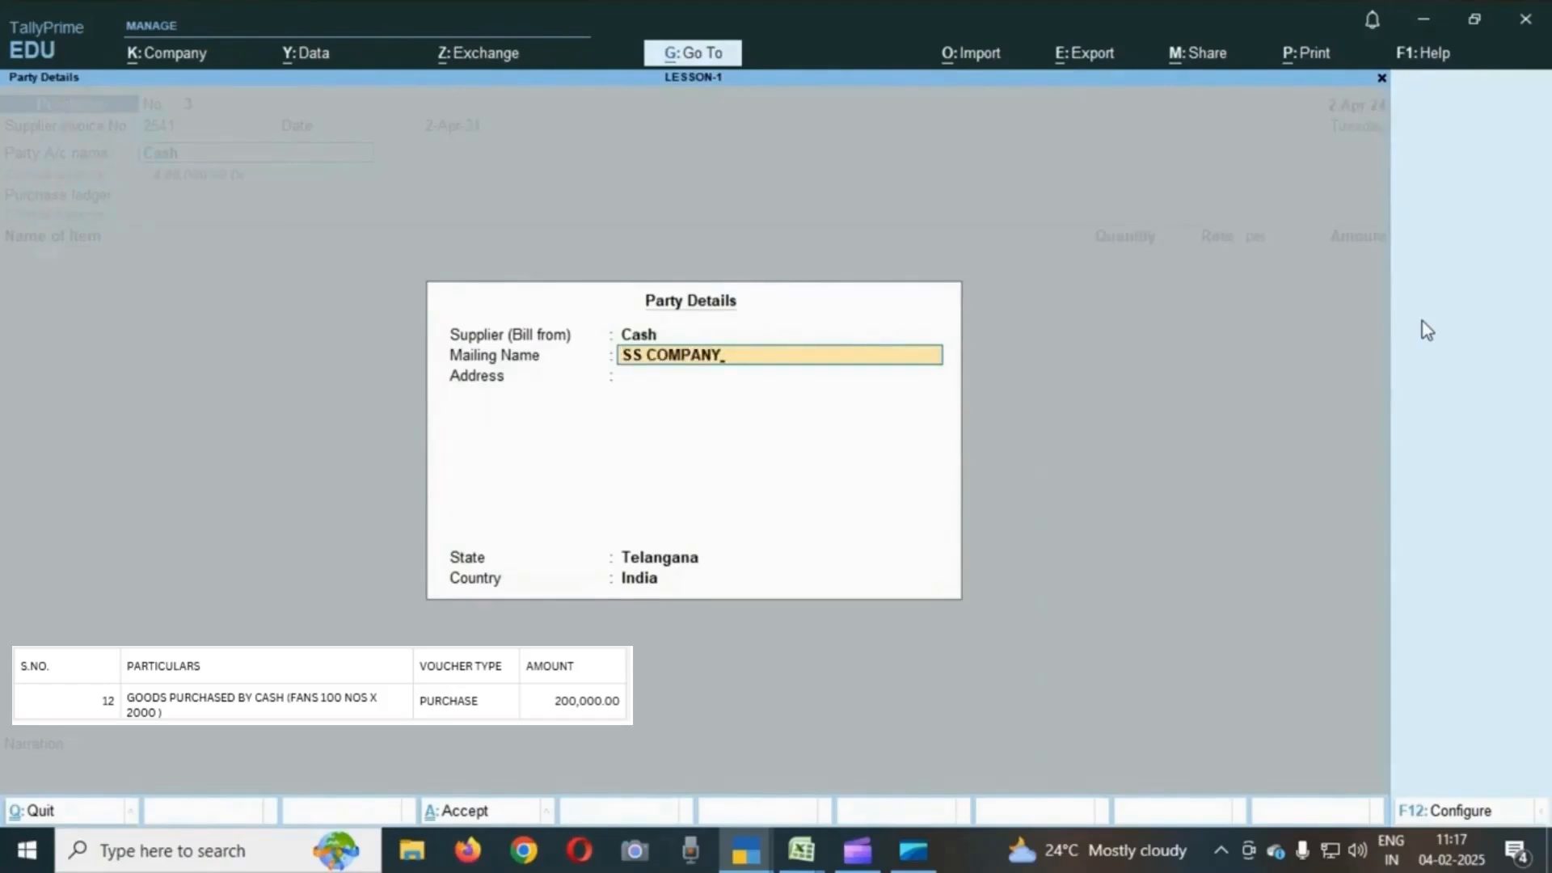
key("Return")
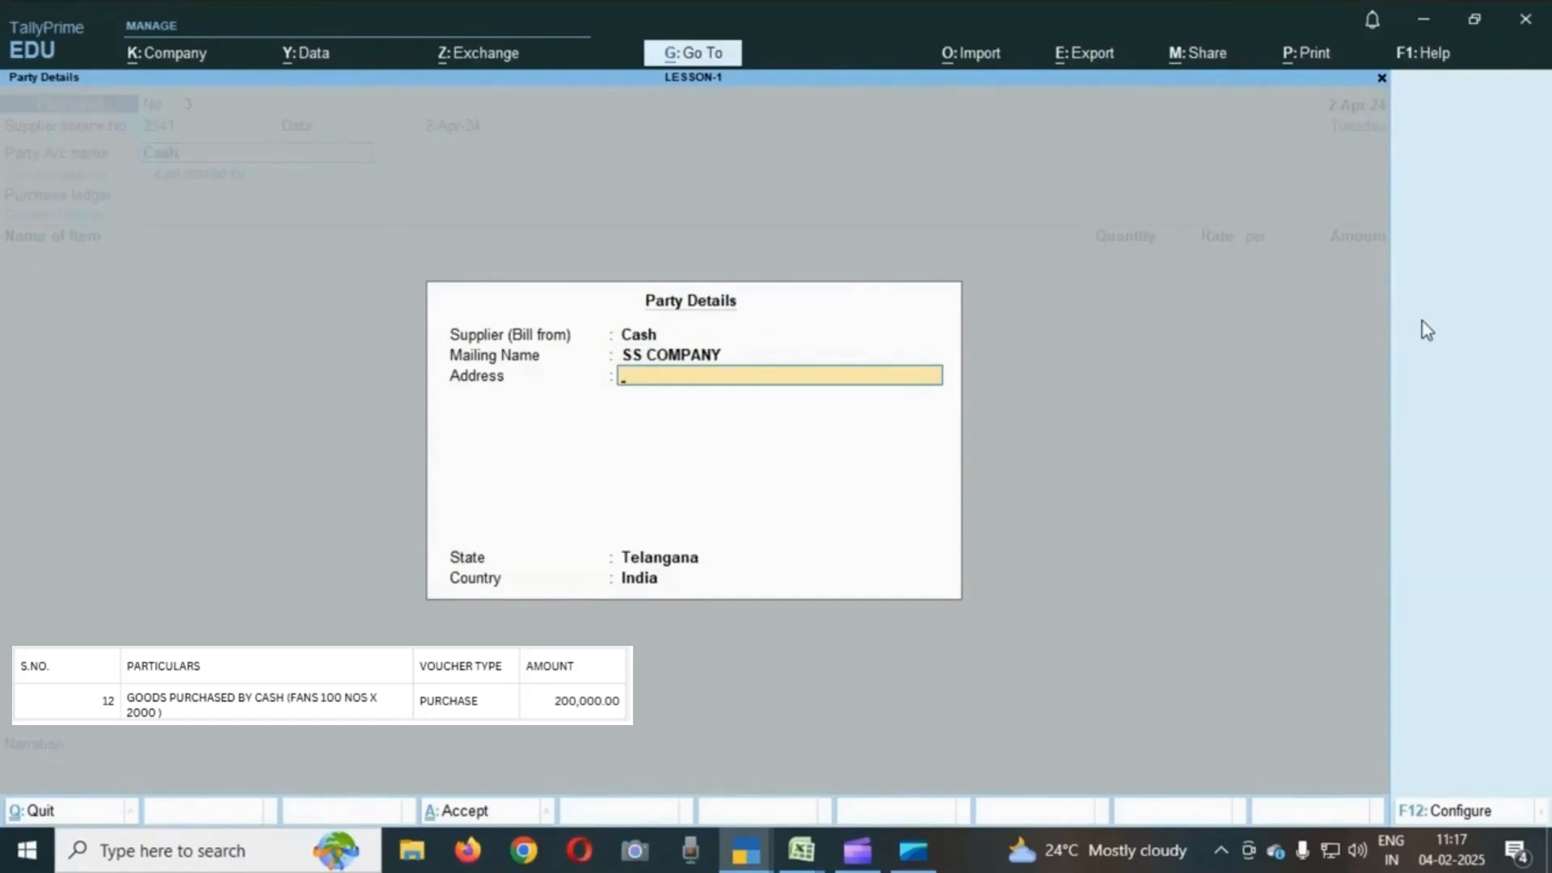
type("HYD")
key("Return")
key("Return")
key("Return")
key("Return")
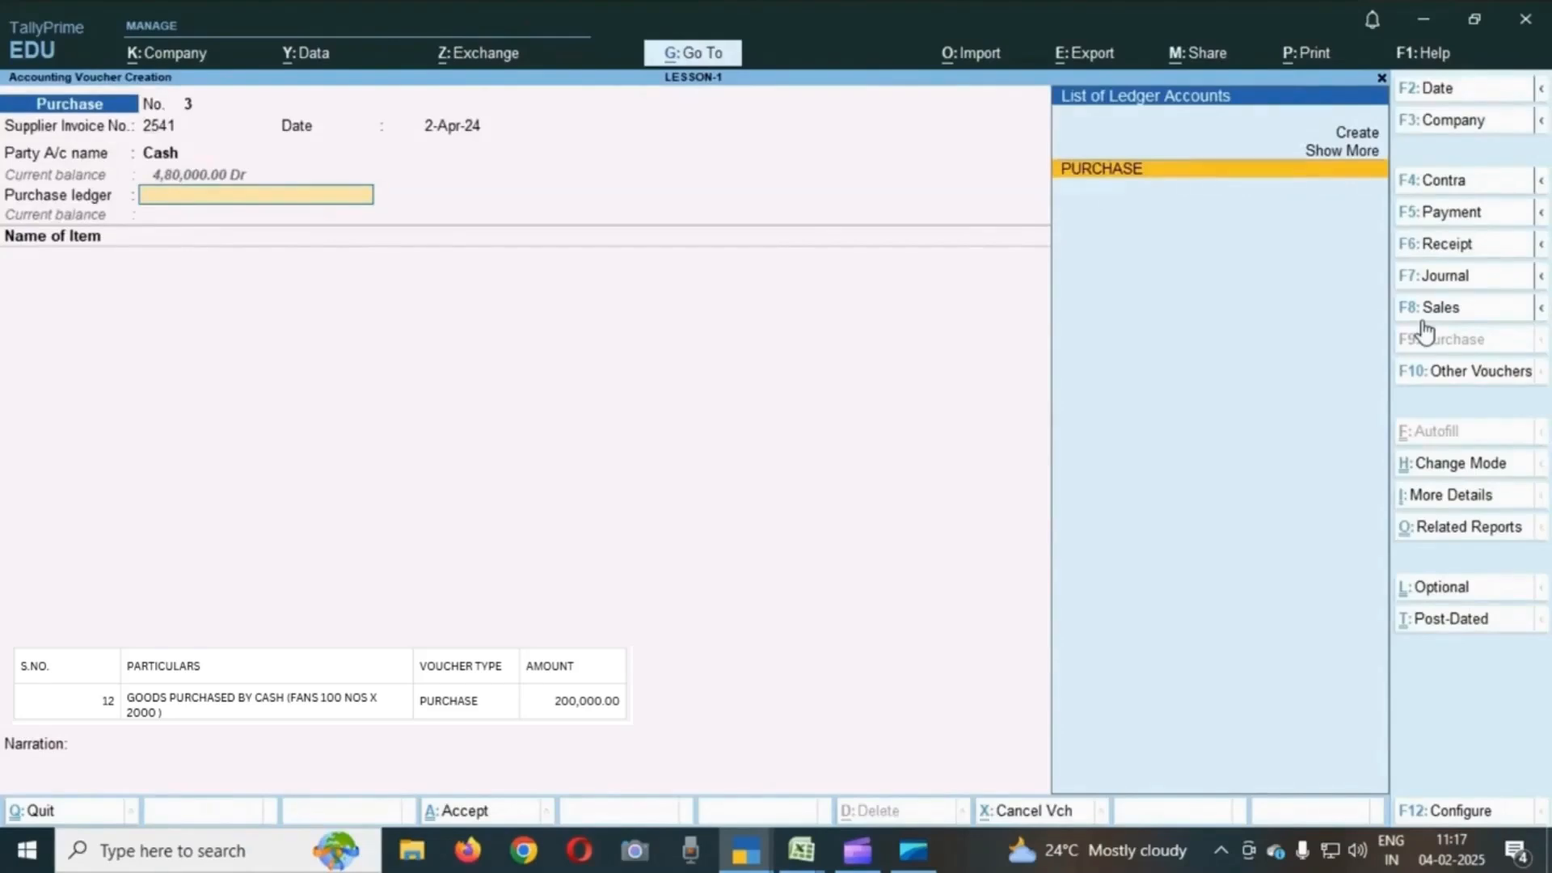
key("Return")
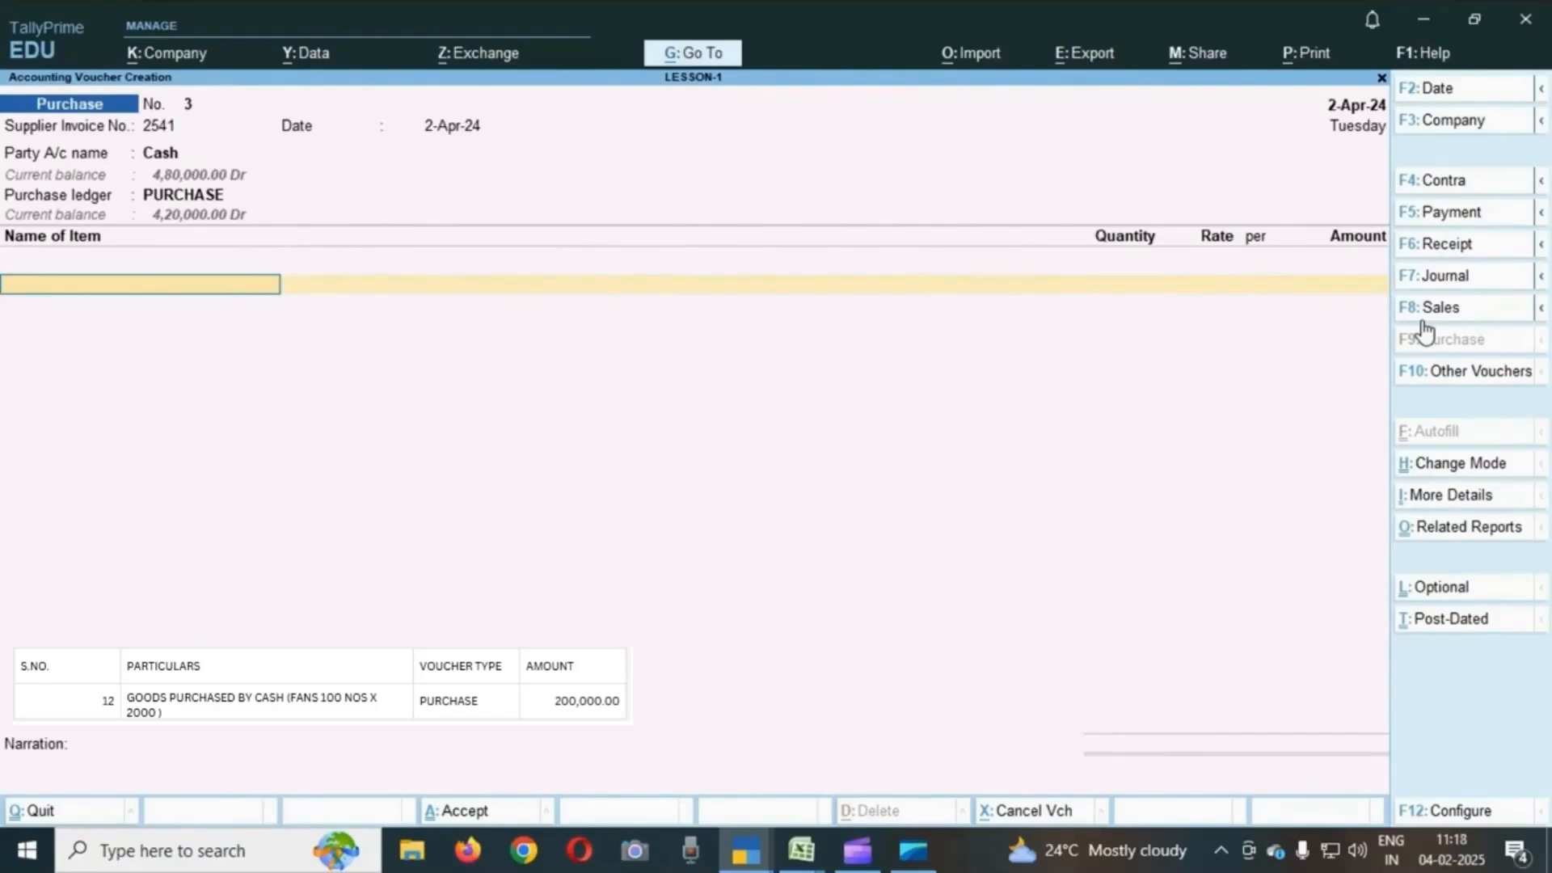
- Add 100 USHA FANS at a rate of 2,000 and close the item list
type("U")
key("Return")
type("100")
key("Return")
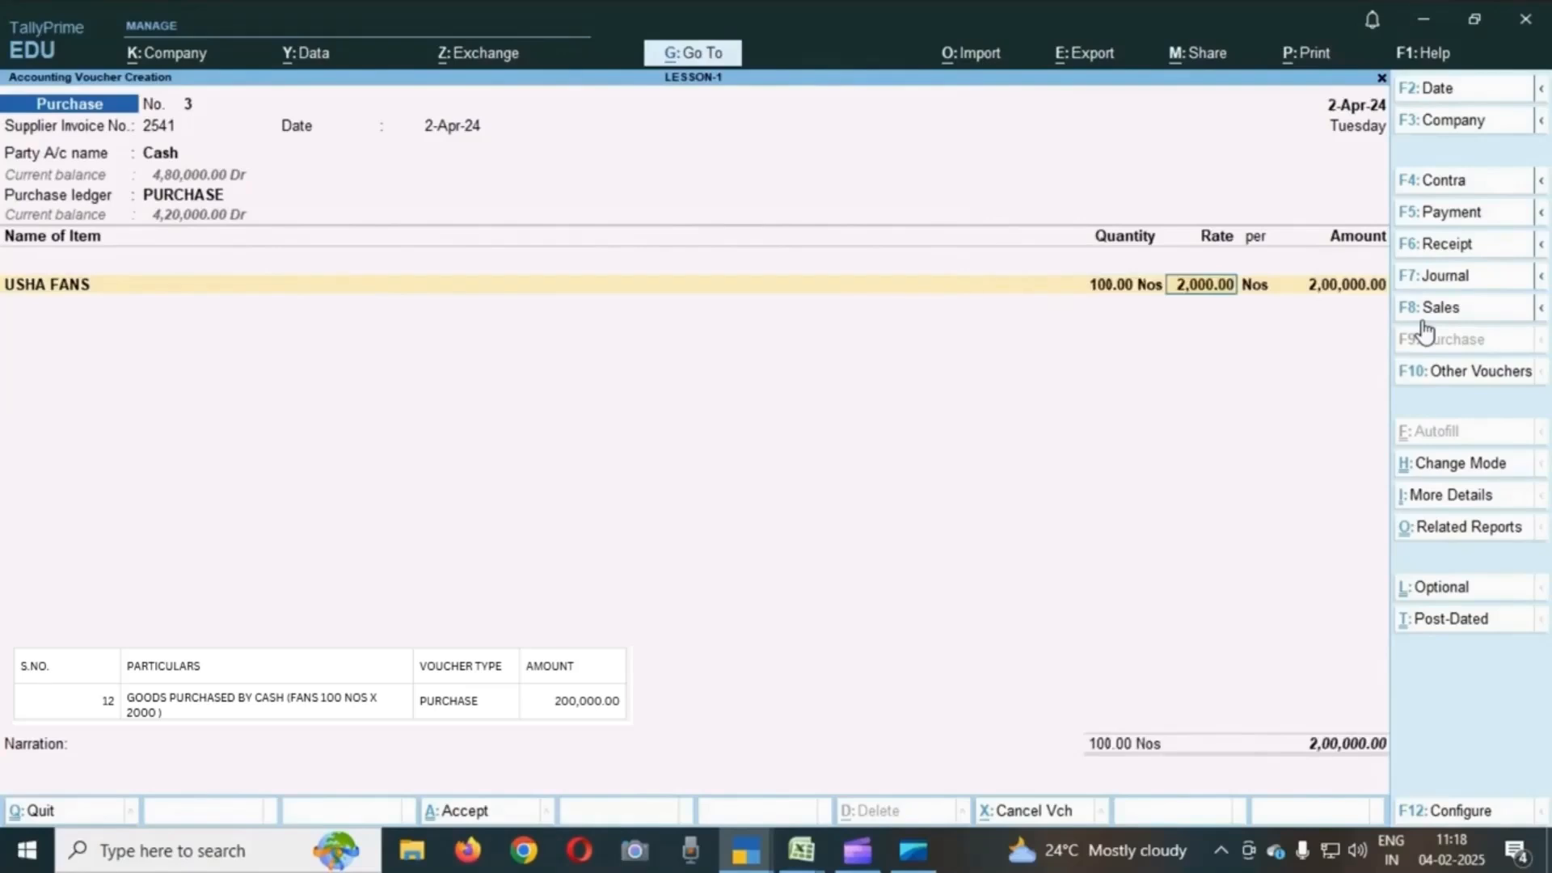
key("Return")
key("Return")
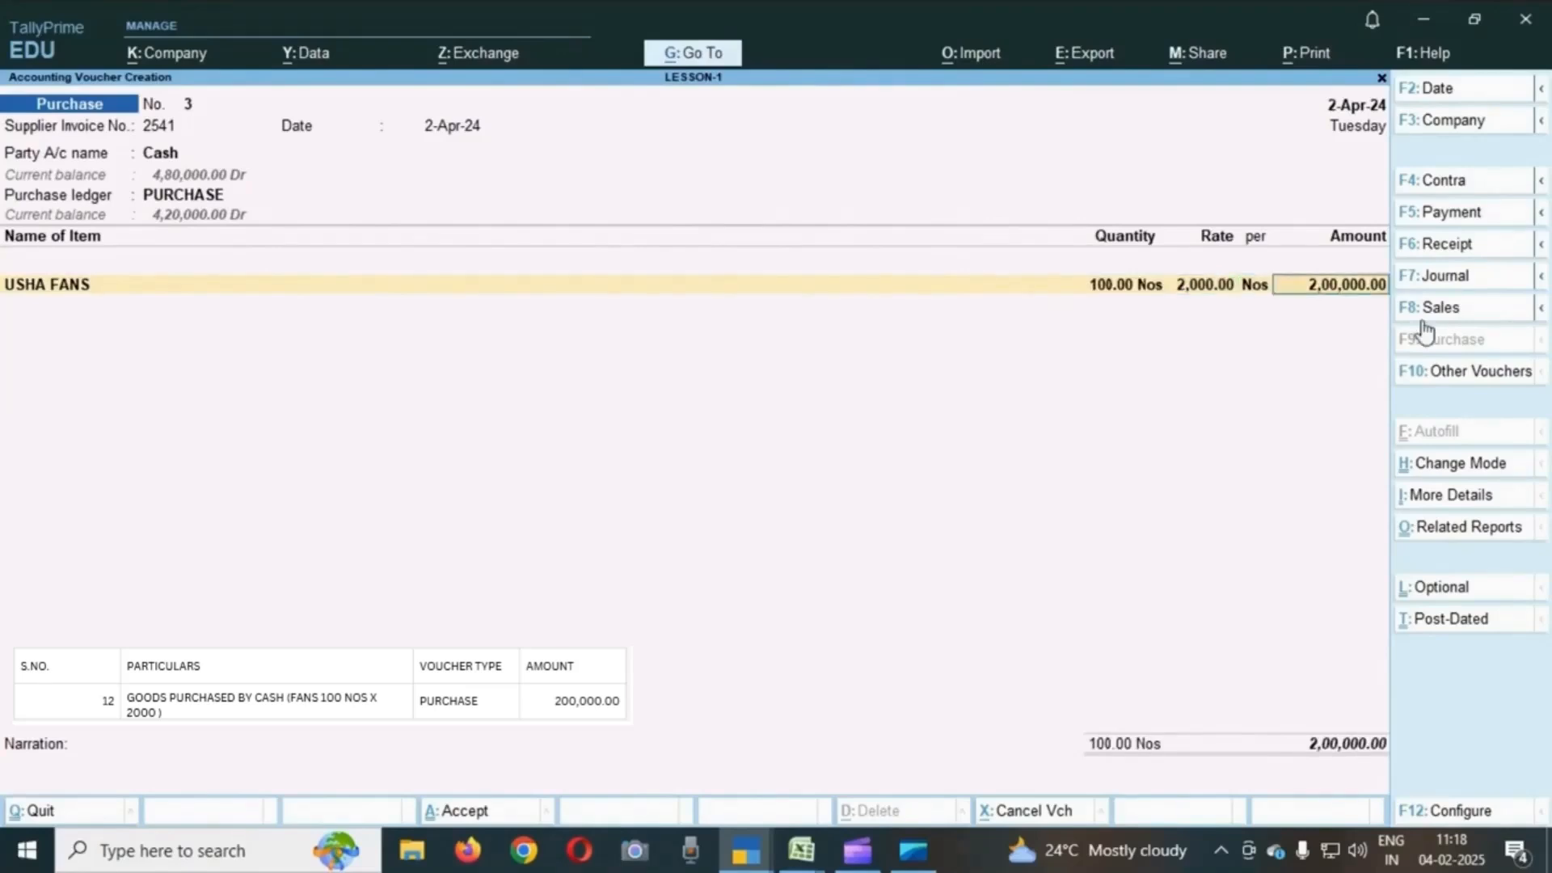
key("Return")
- Skip the narration and save the cash purchase voucher for USHA FANS
key("Return")
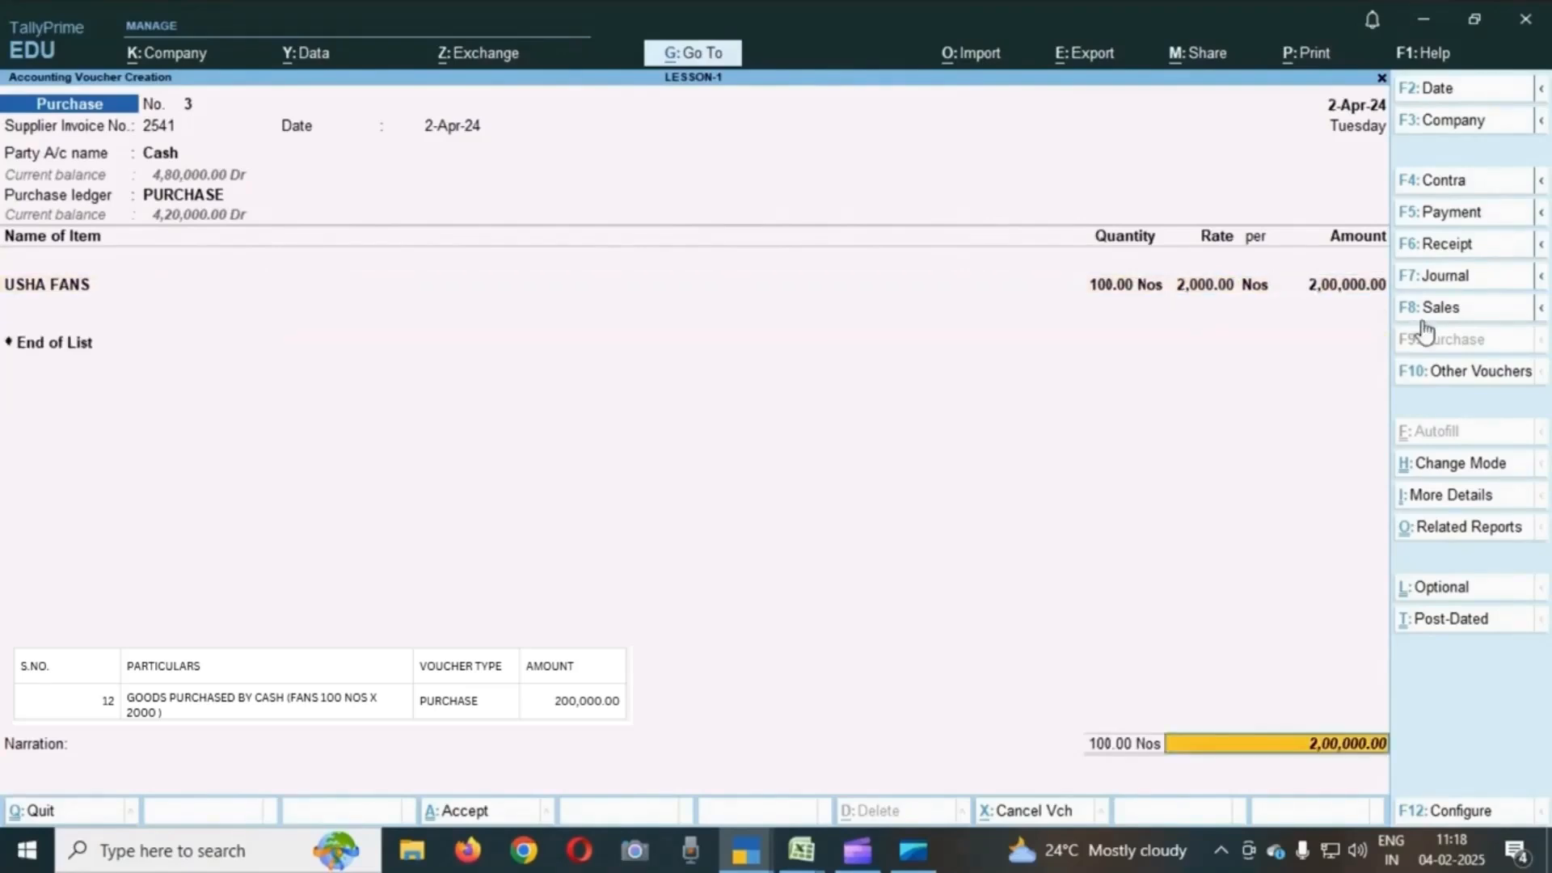
key("Return")
key("Return")
key("Return")
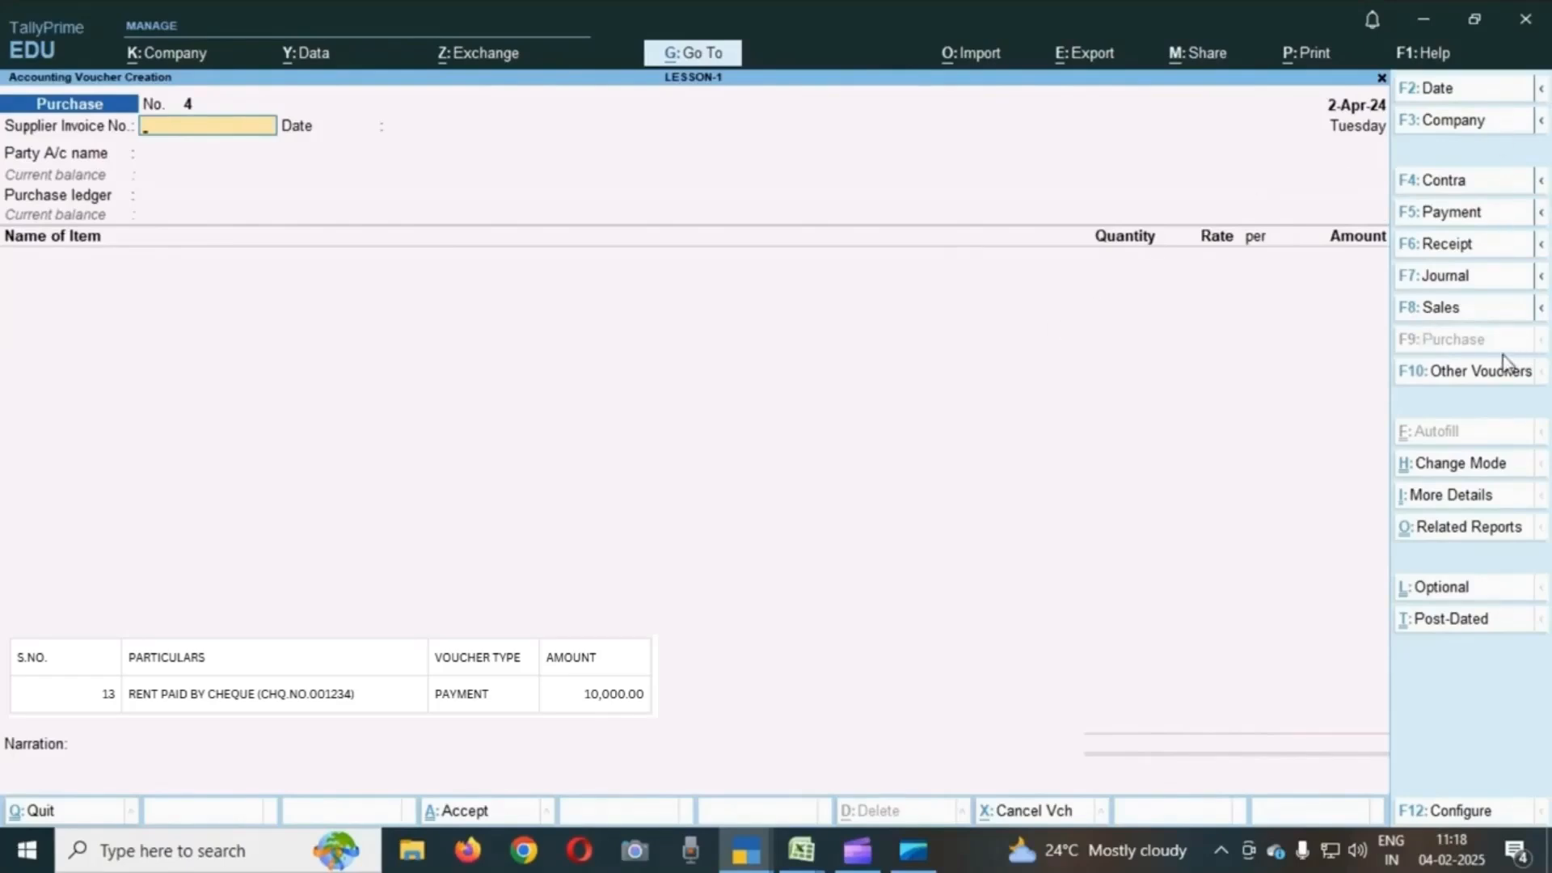
- Switch to a payment voucher with SBI as the account and enter RENT for 10,000
left_click(1461, 214)
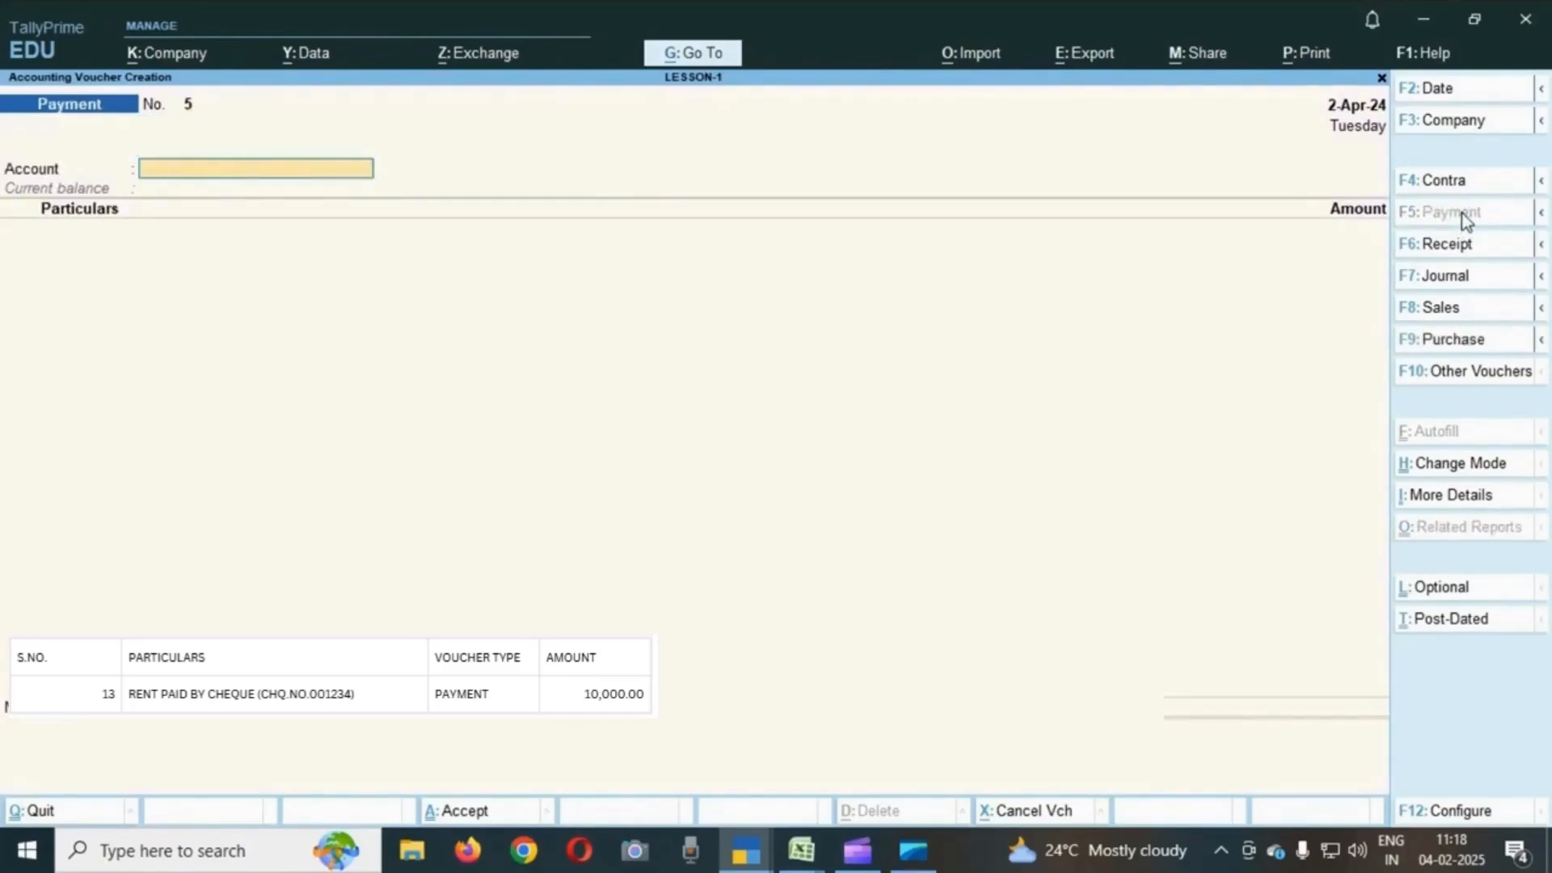
type("S")
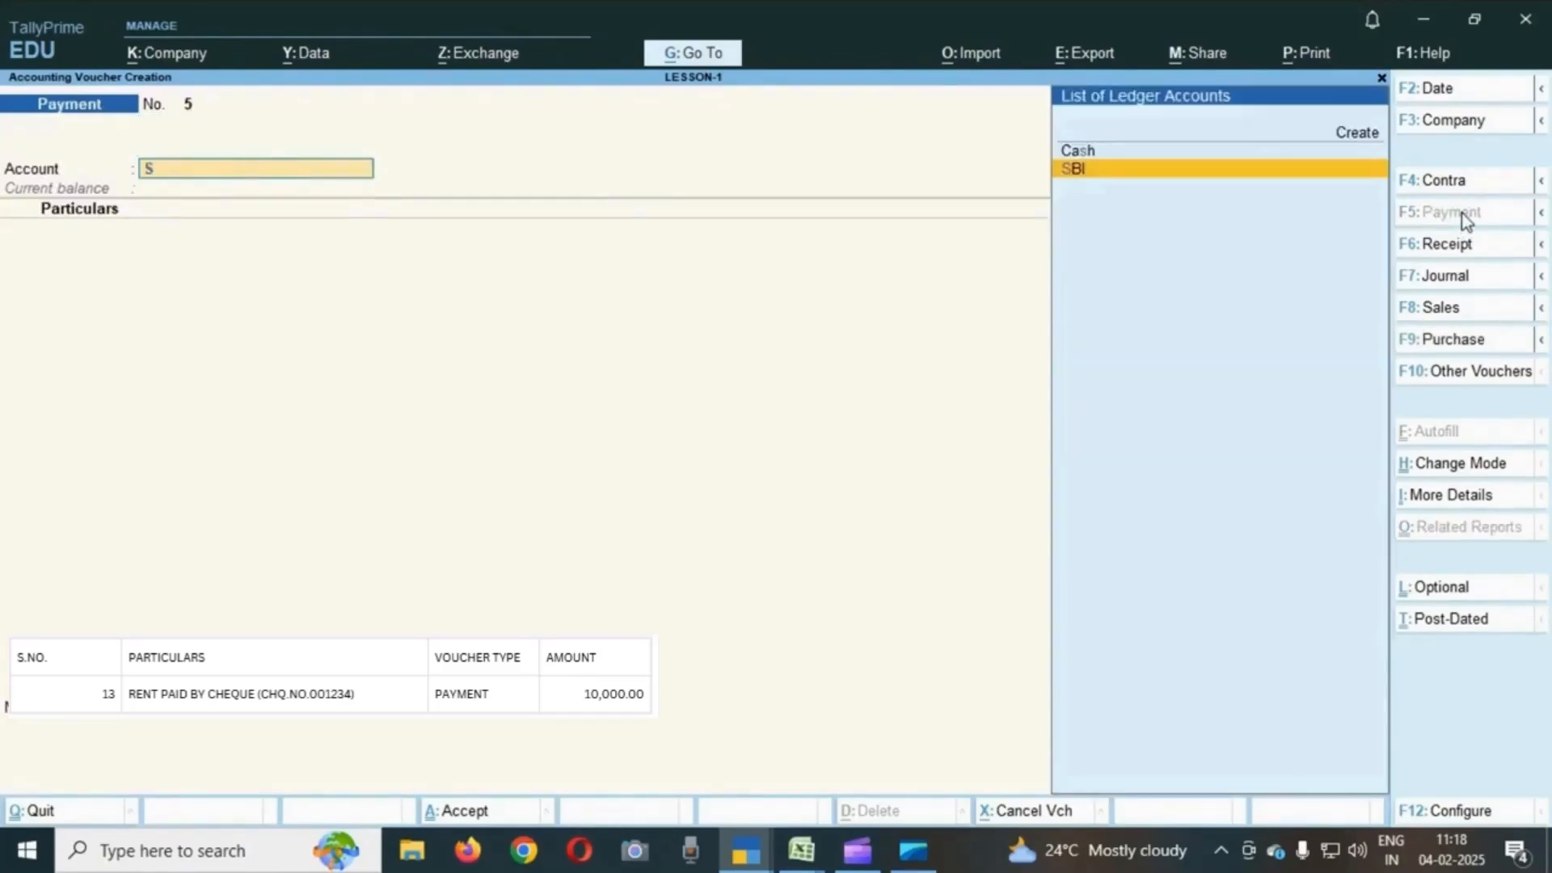
key("Return")
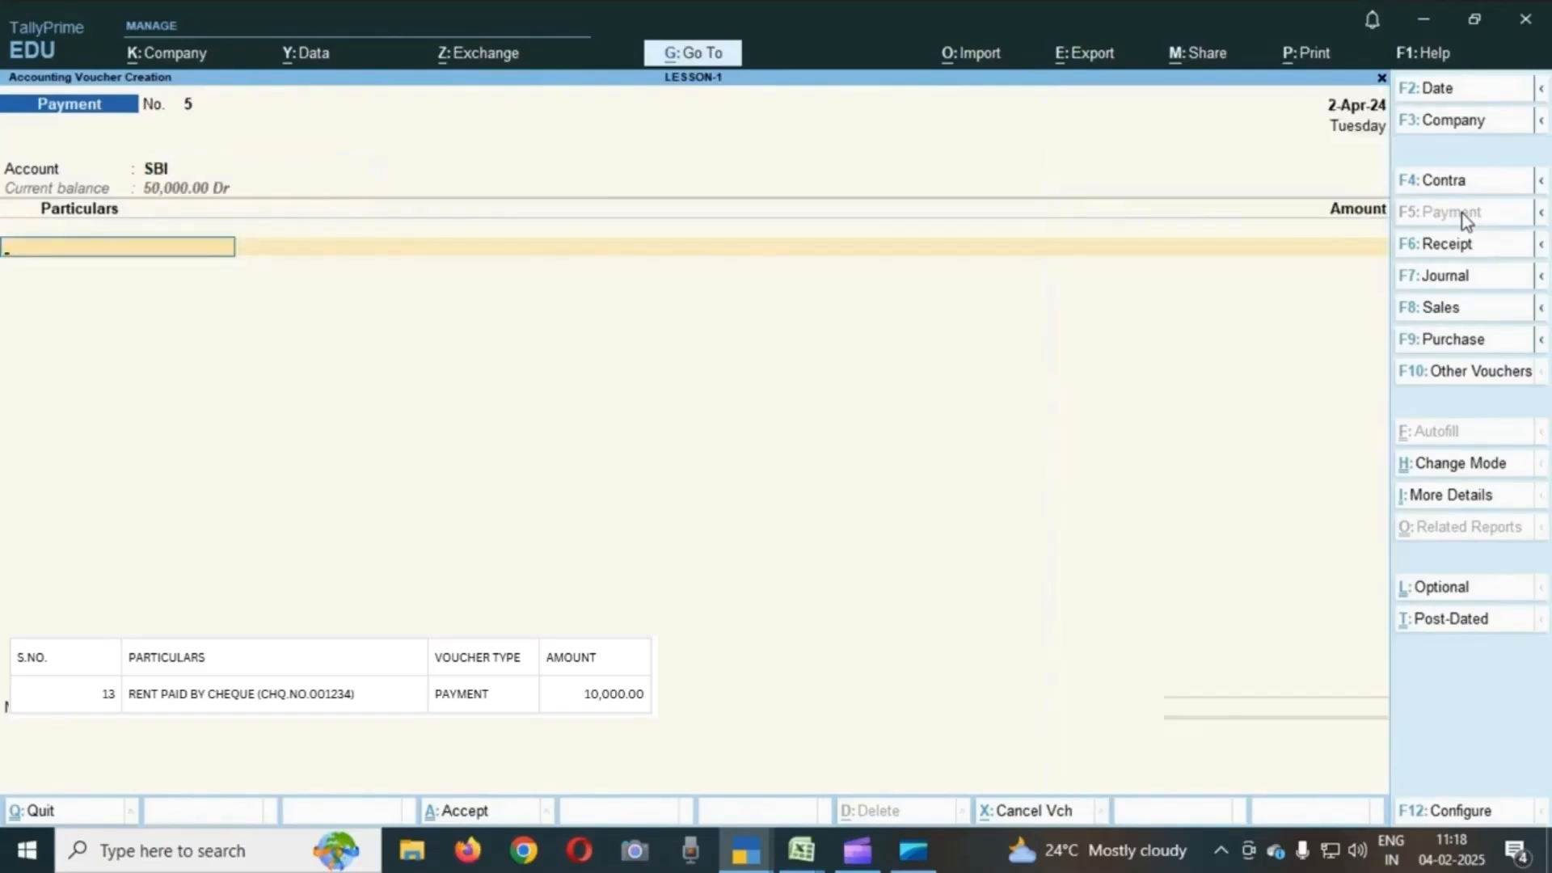
type("RE")
key("Return")
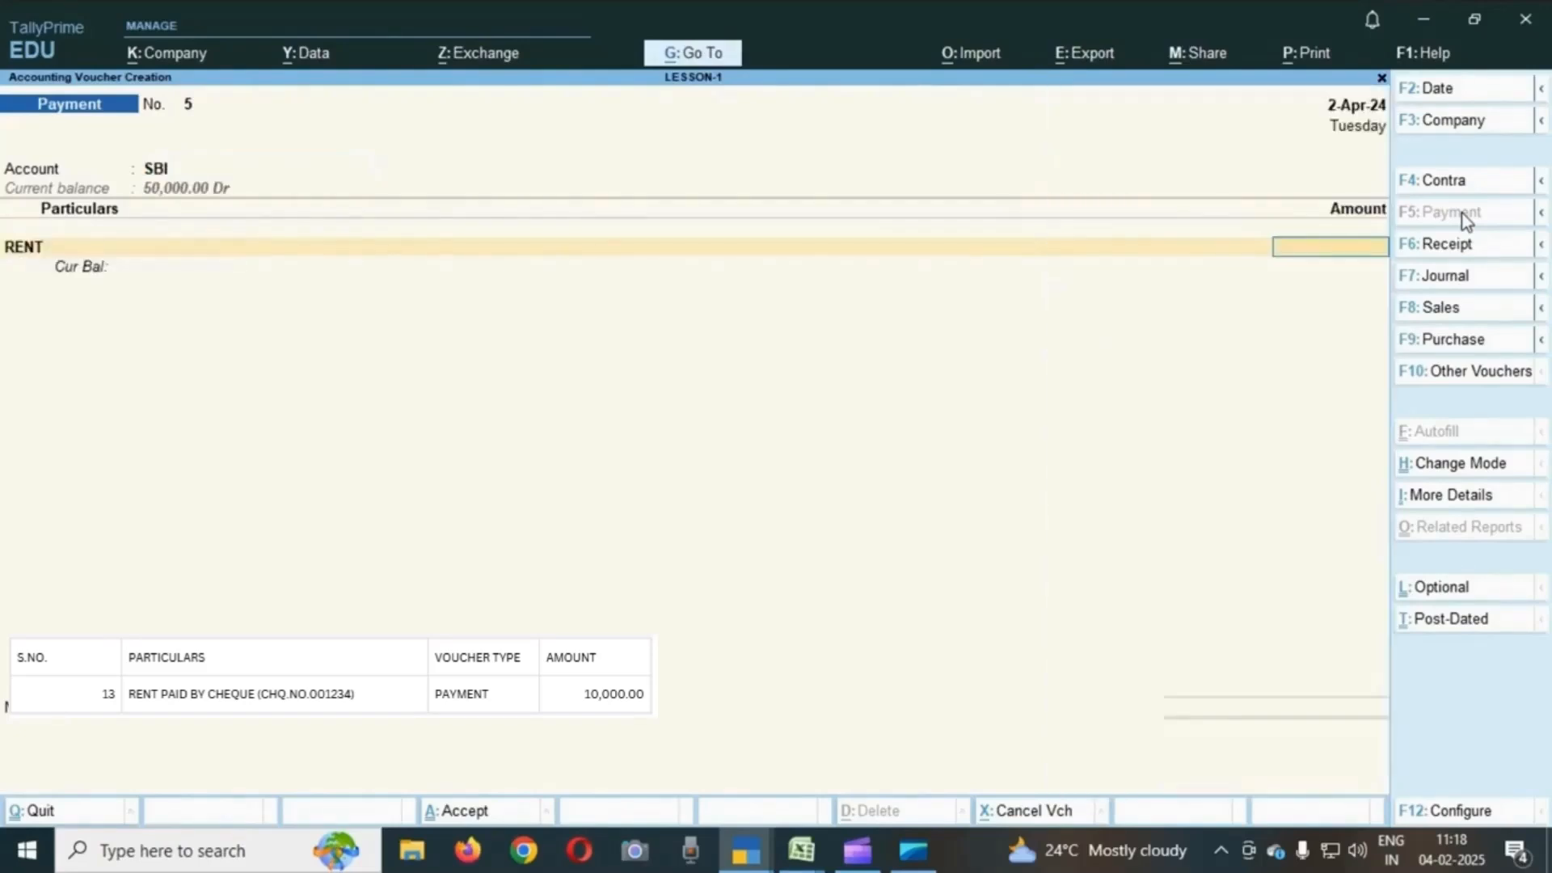
type("10000")
key("Return")
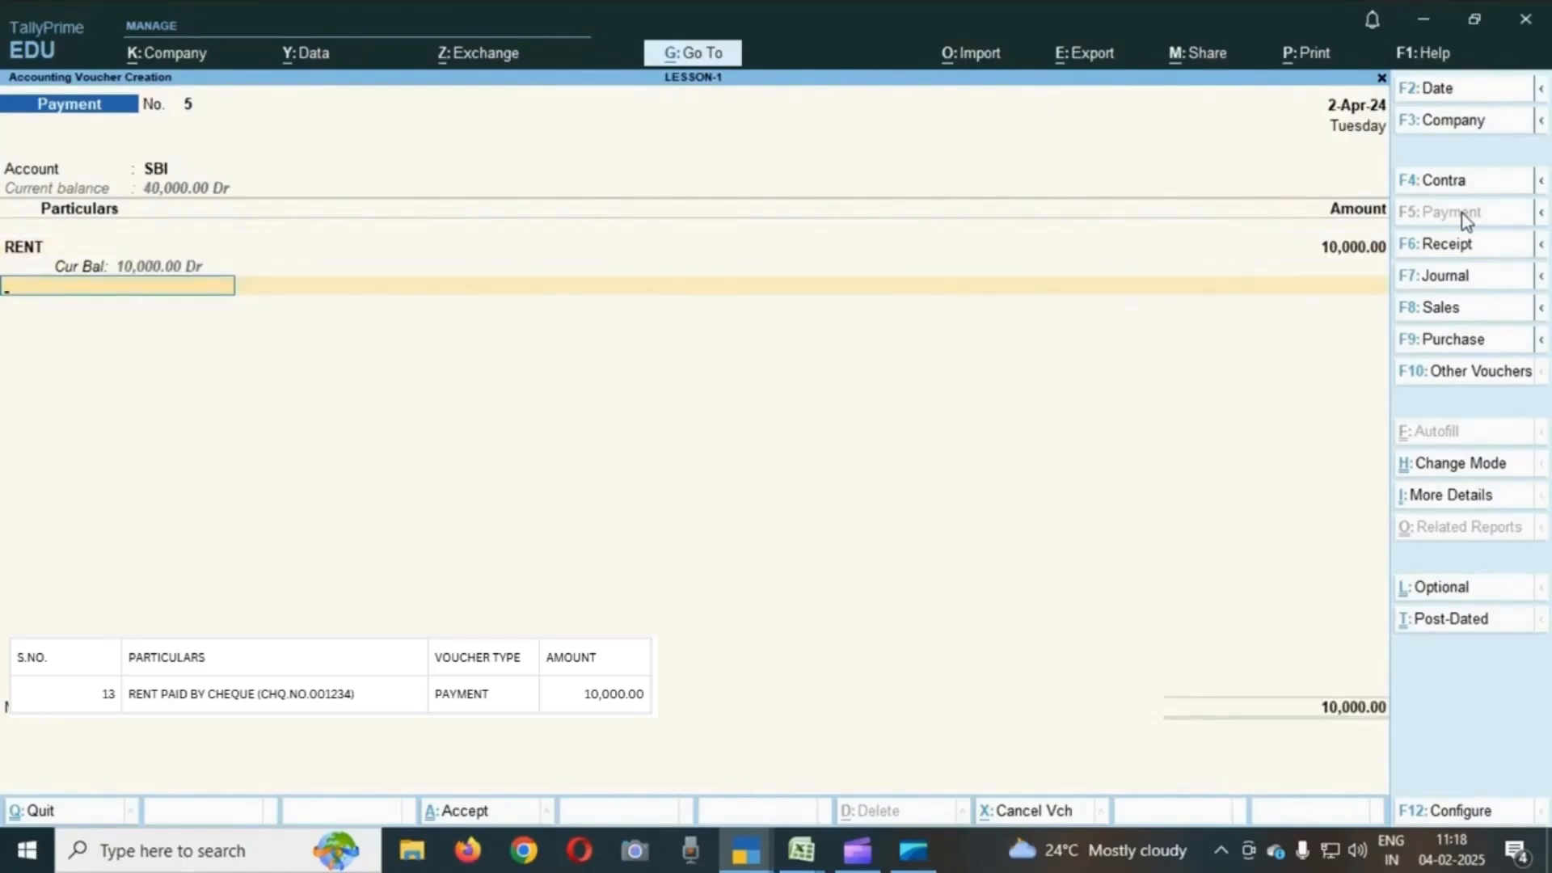
- Open the SBI bank allocation details and keep Cheque as the transaction type for 10,000
key("Return")
key("Return")
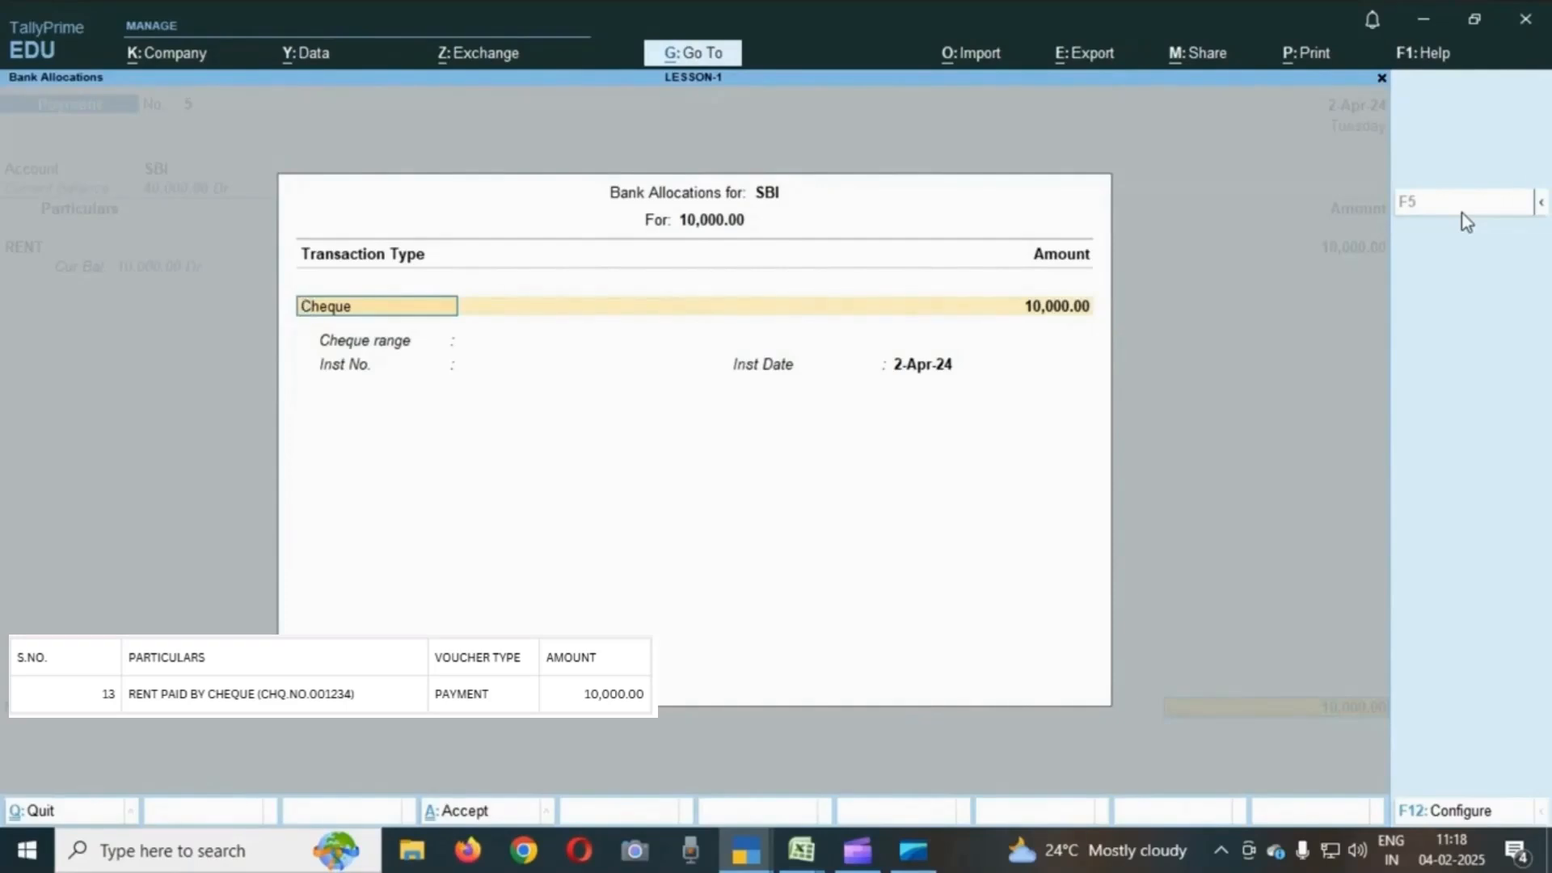
key("Return")
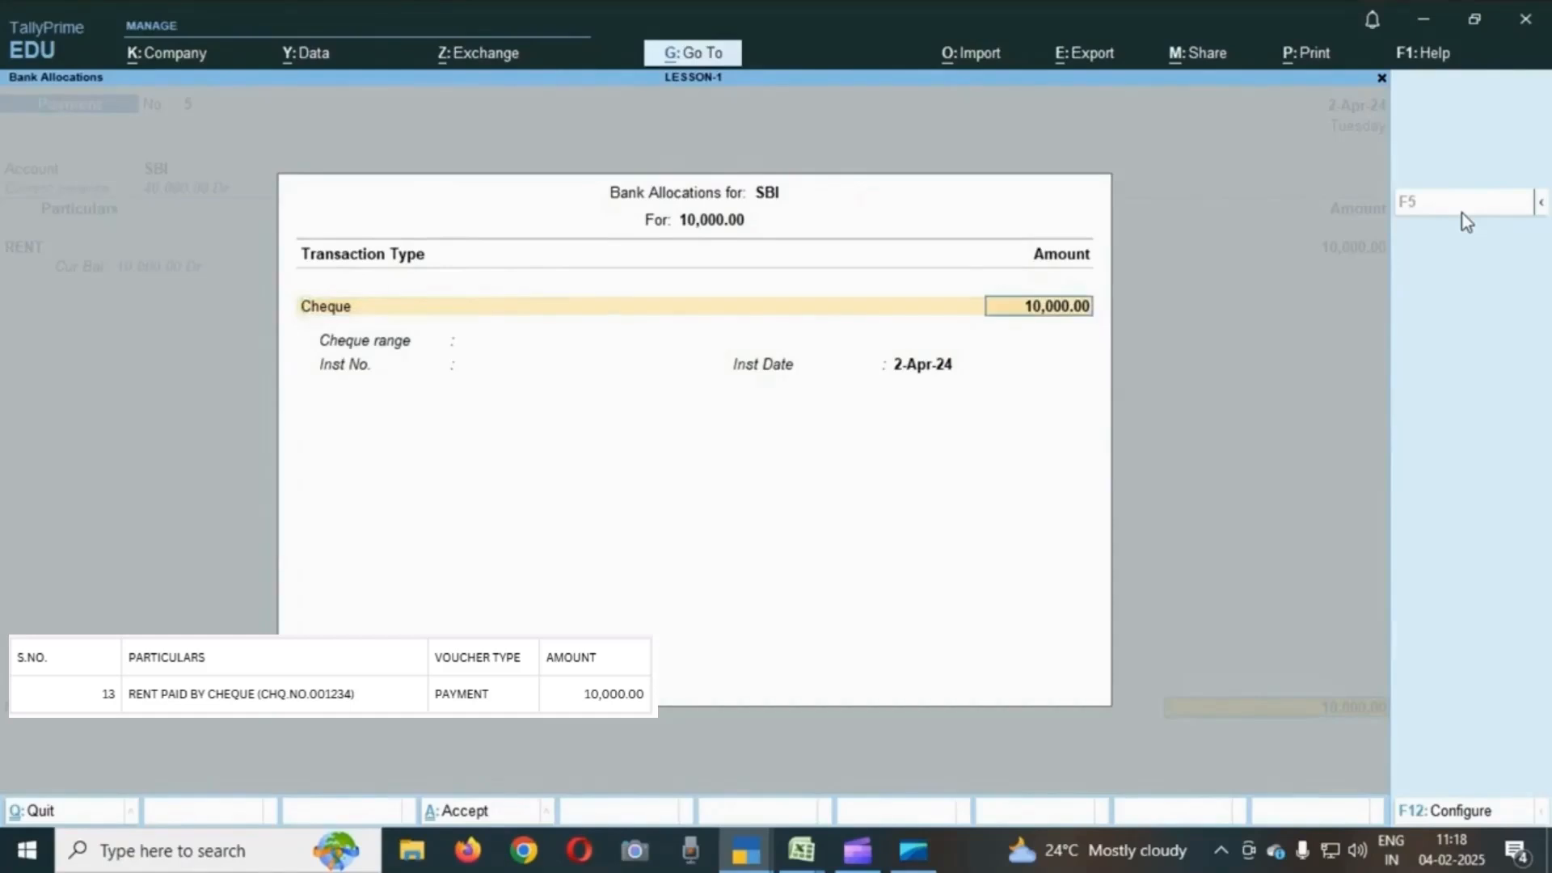
key("BackSpace")
key("Down")
key("Down")
key("Up")
key("Up")
key("Down")
key("Down")
key("Up")
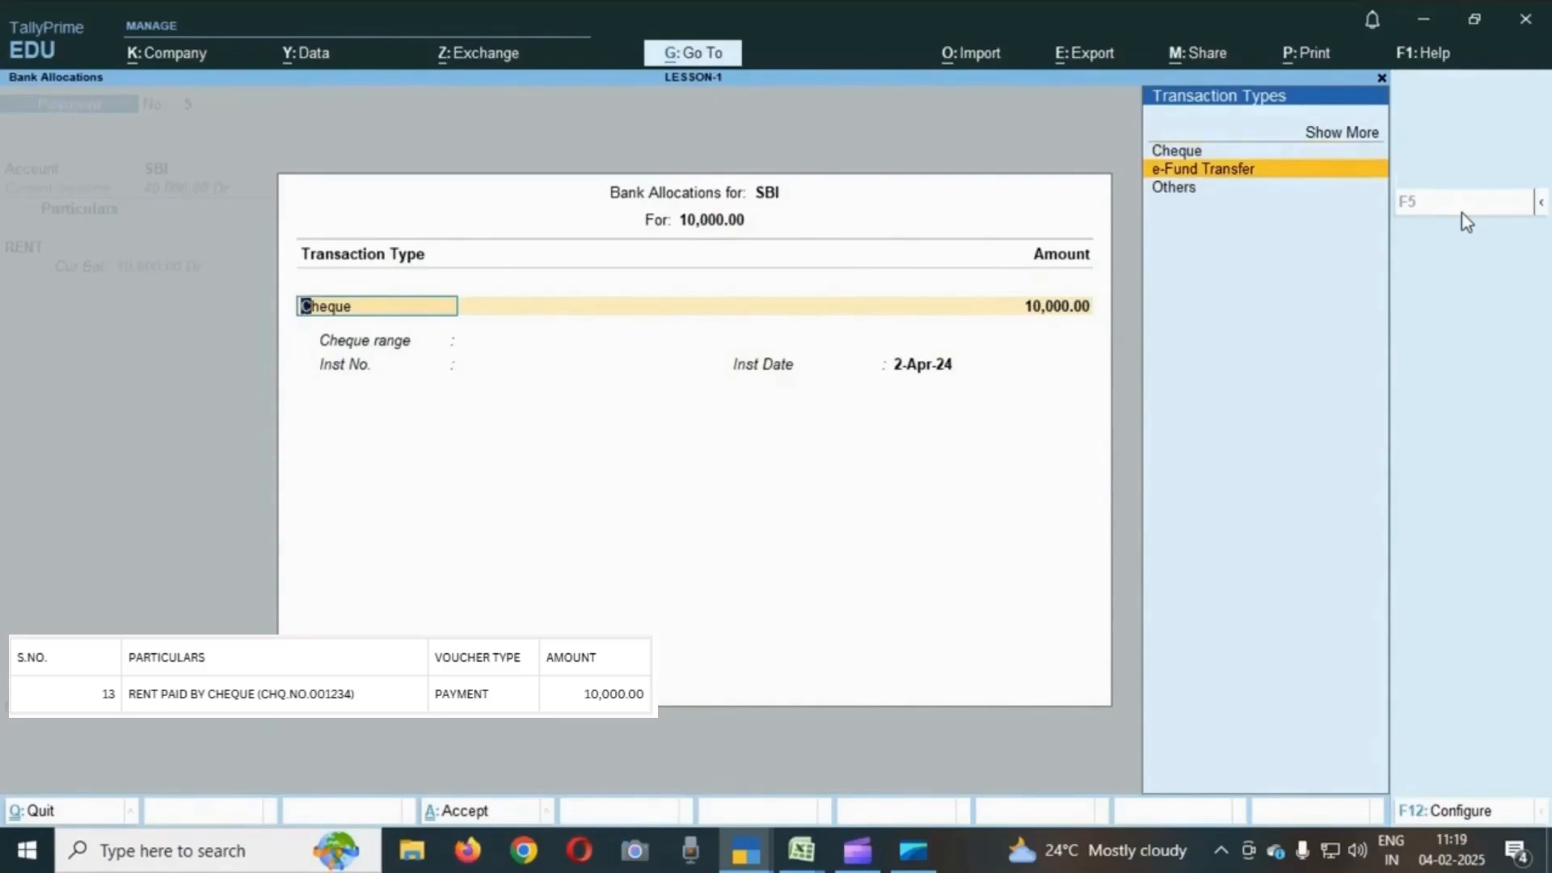
key("Up")
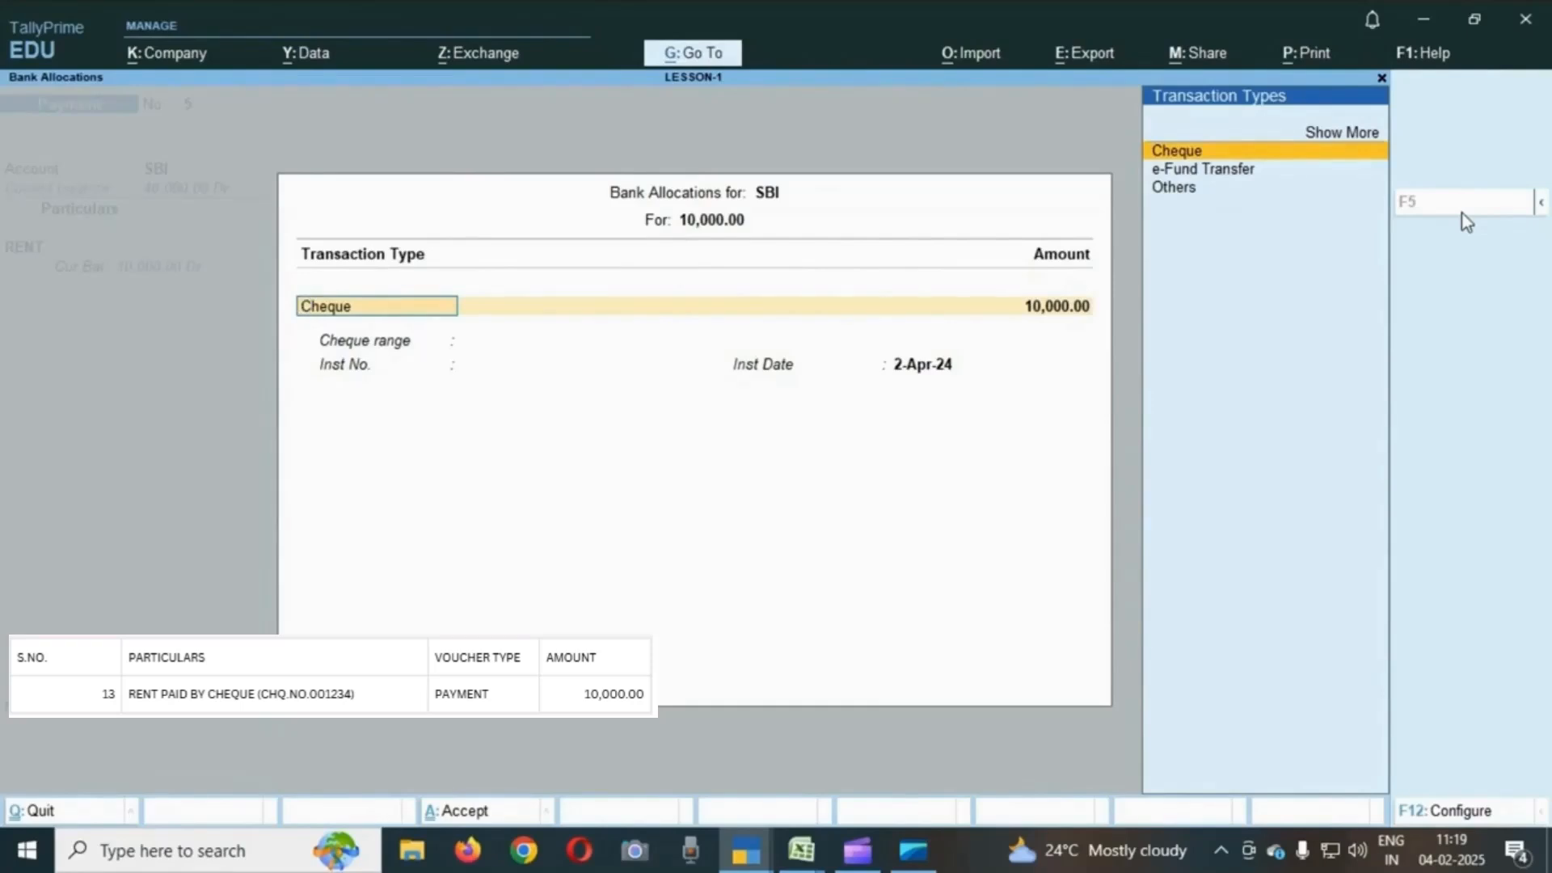
key("Return")
- Enter instrument number 001234, keep the instrument date, and save the rent payment voucher
key("Return")
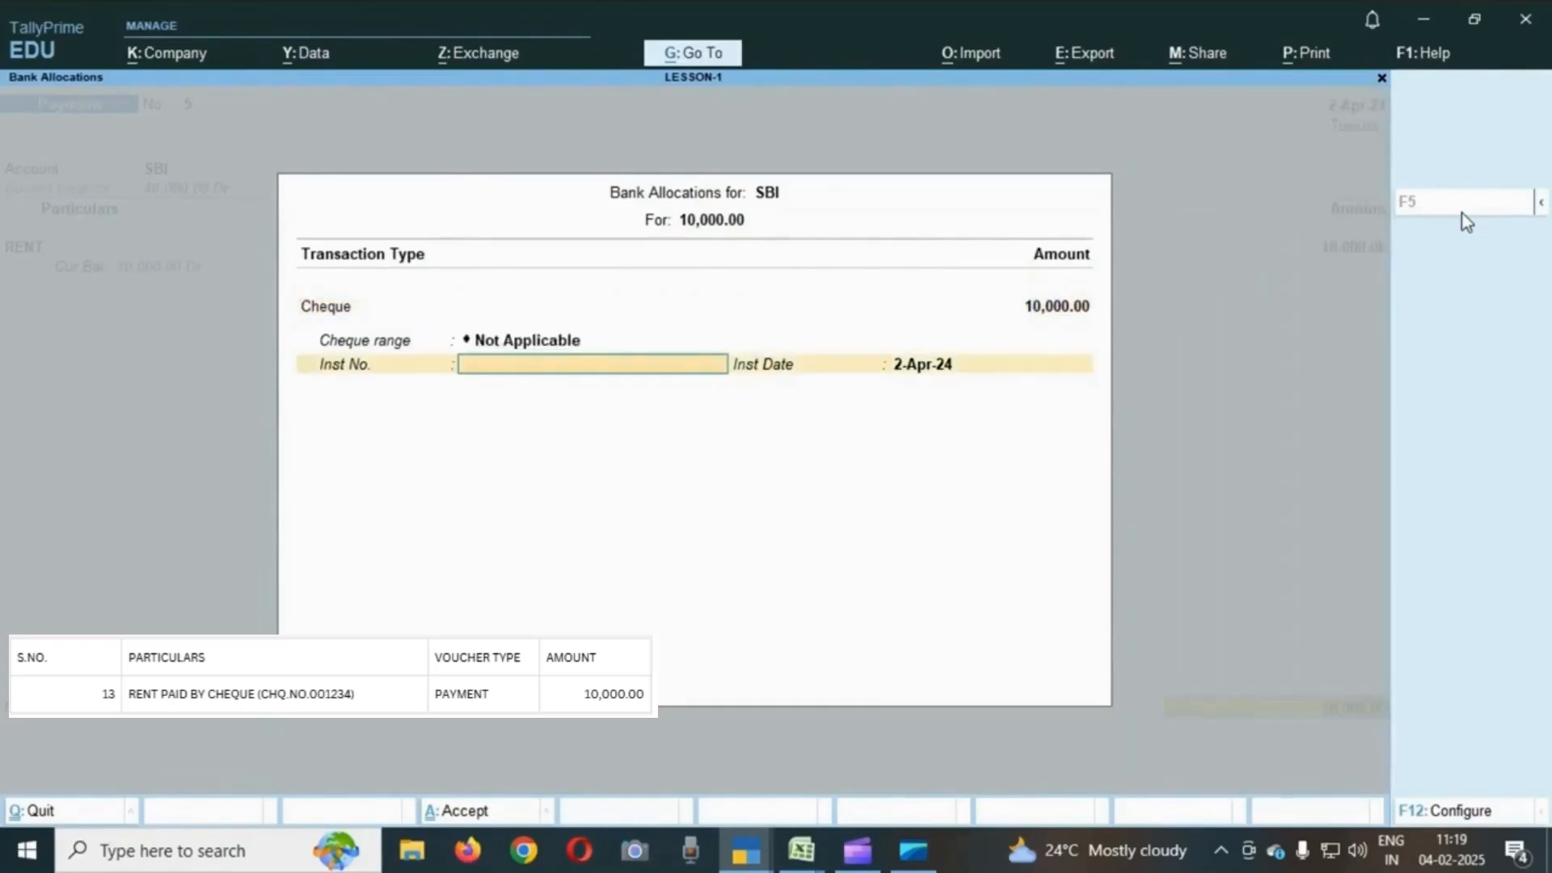
type("001234")
key("Return")
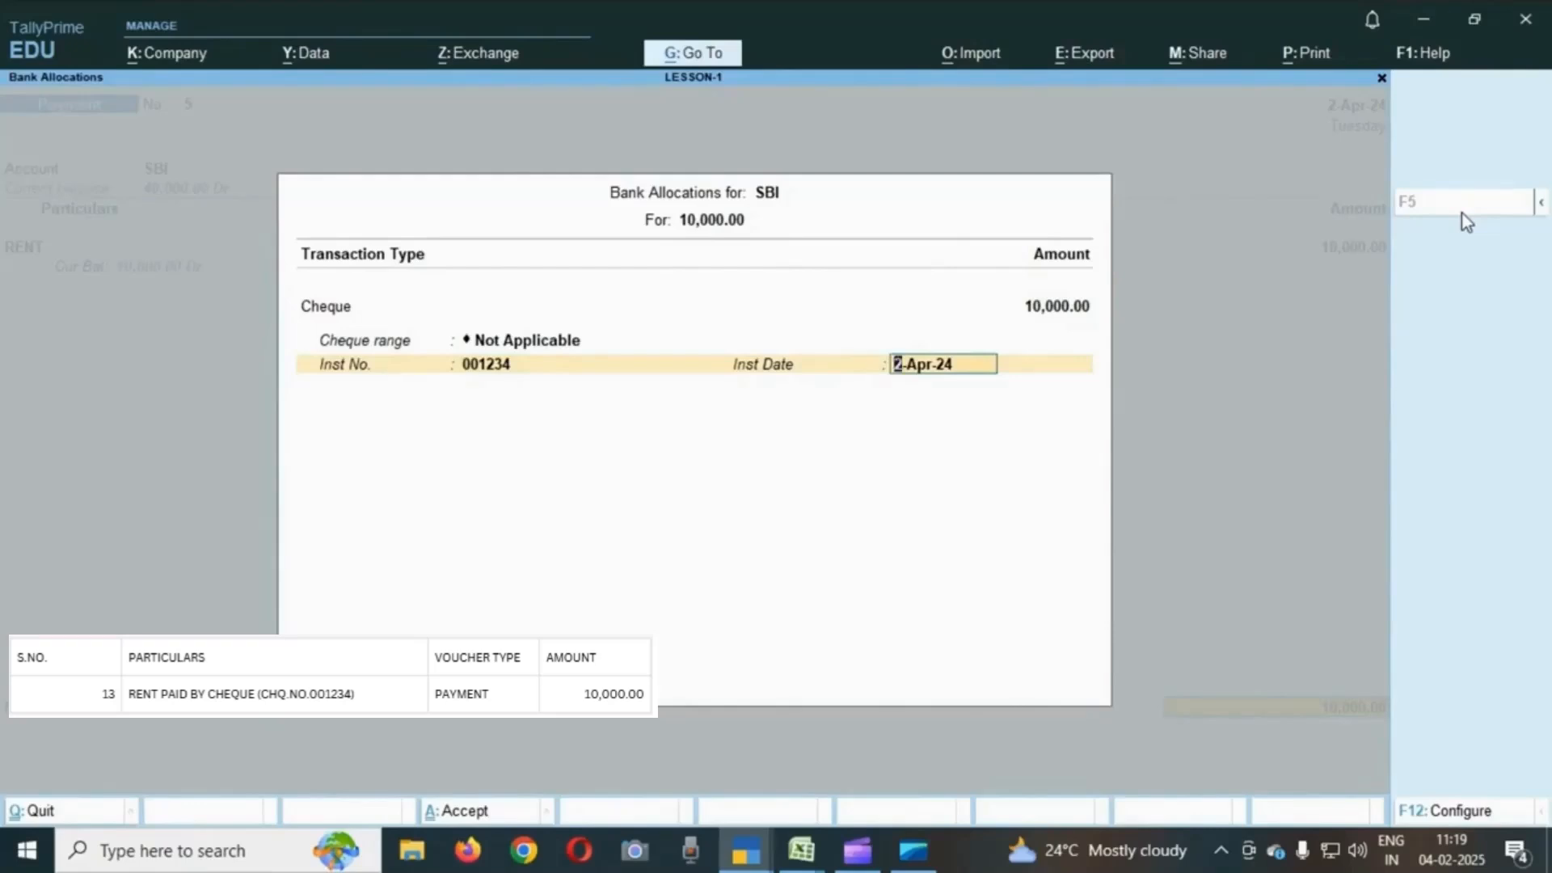
key("Return")
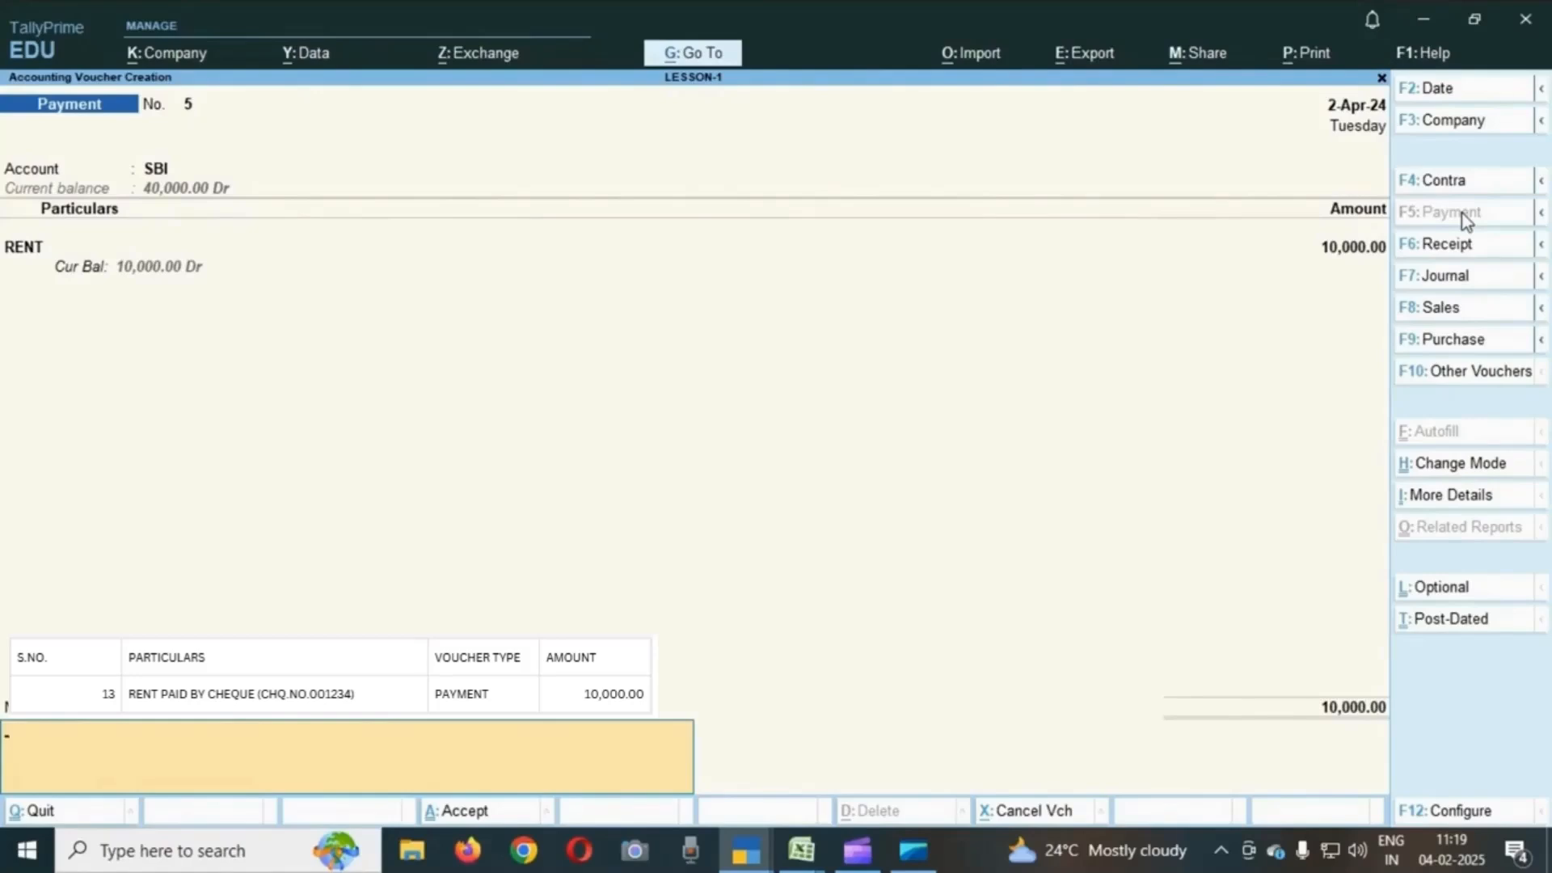
key("Return")
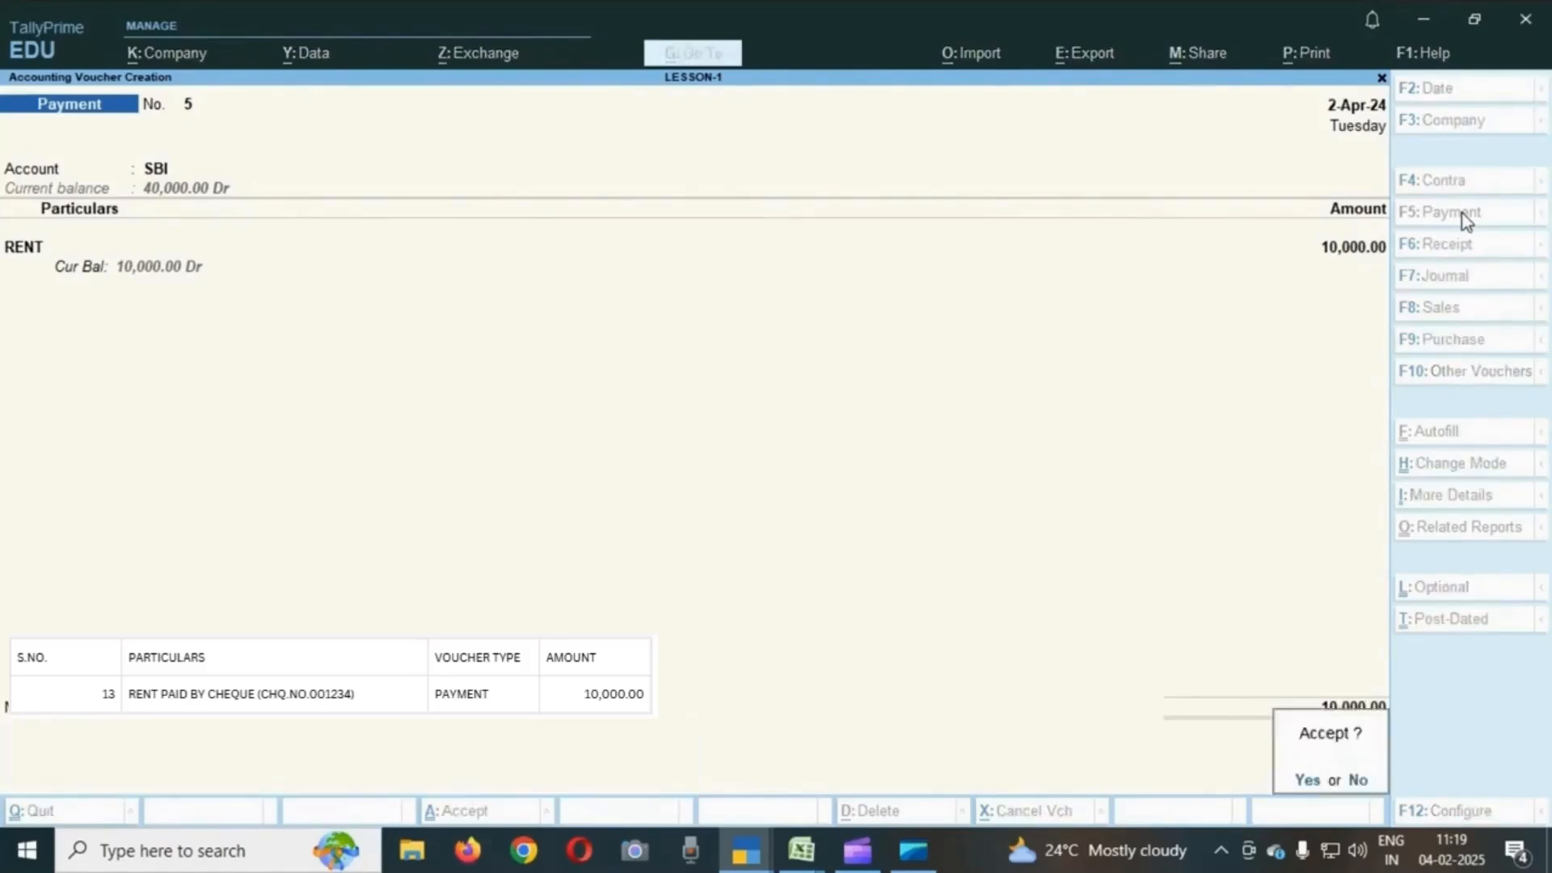
key("Return")
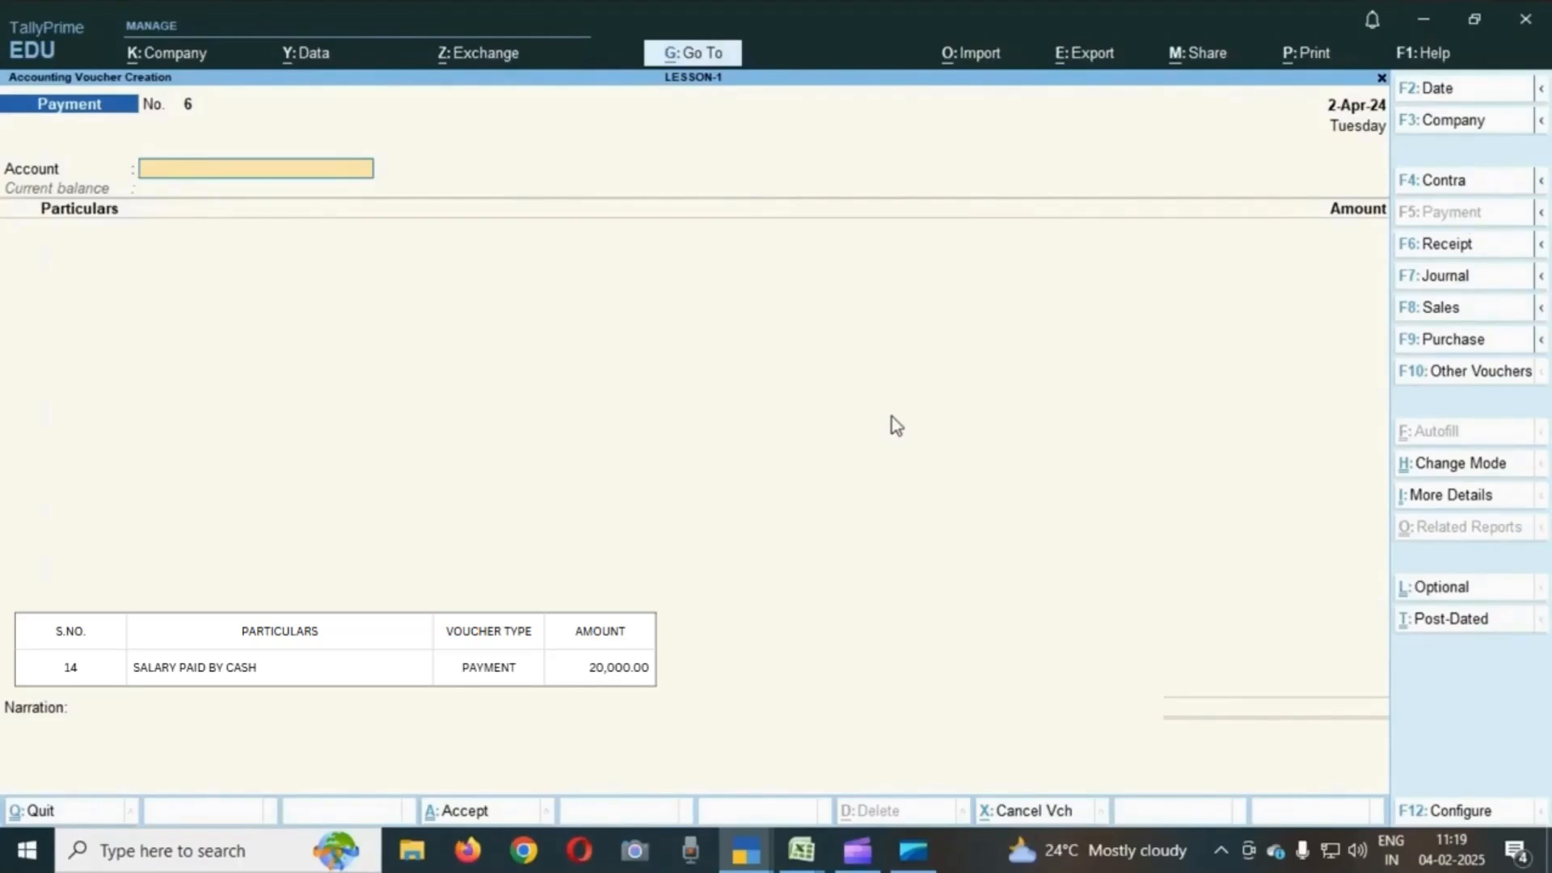
- Record a payment from Cash to SALARY for 20,000 and save the voucher
type("C")
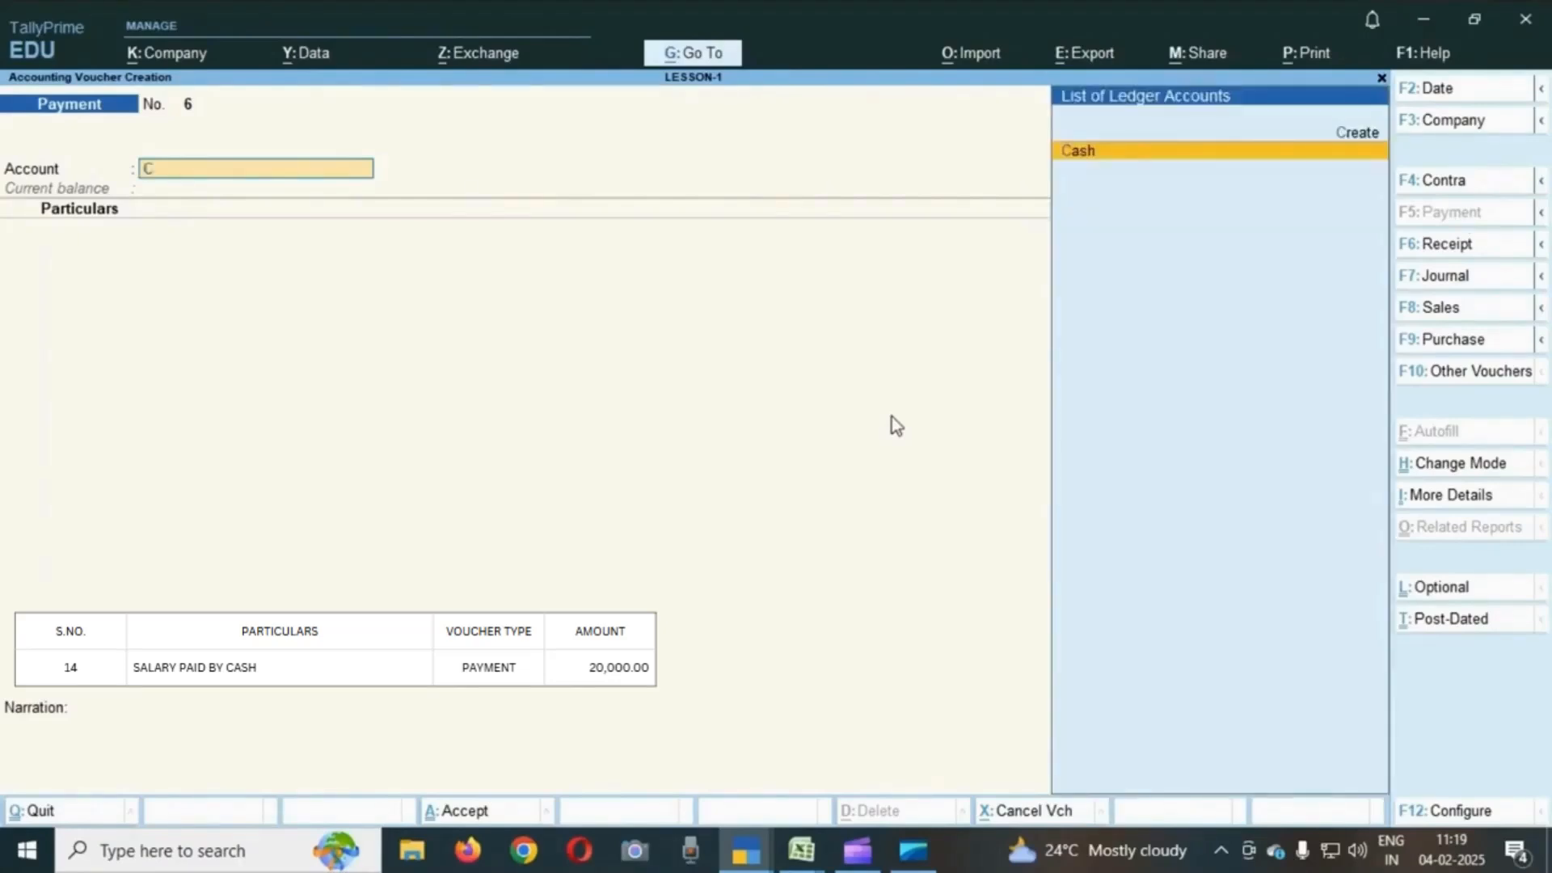
key("Return")
type("SAL")
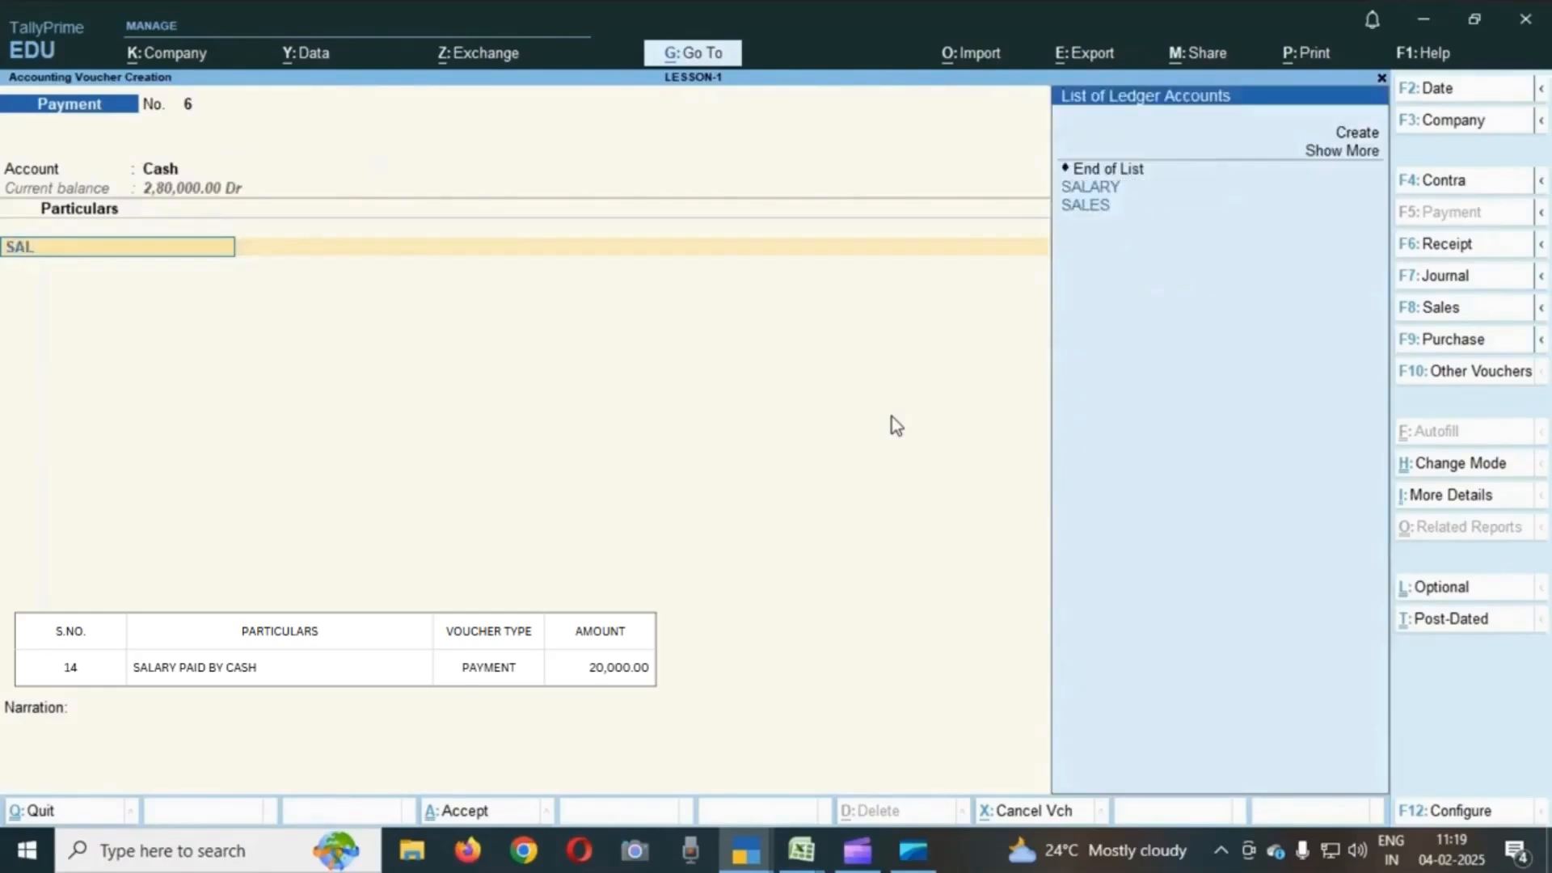
key("Return")
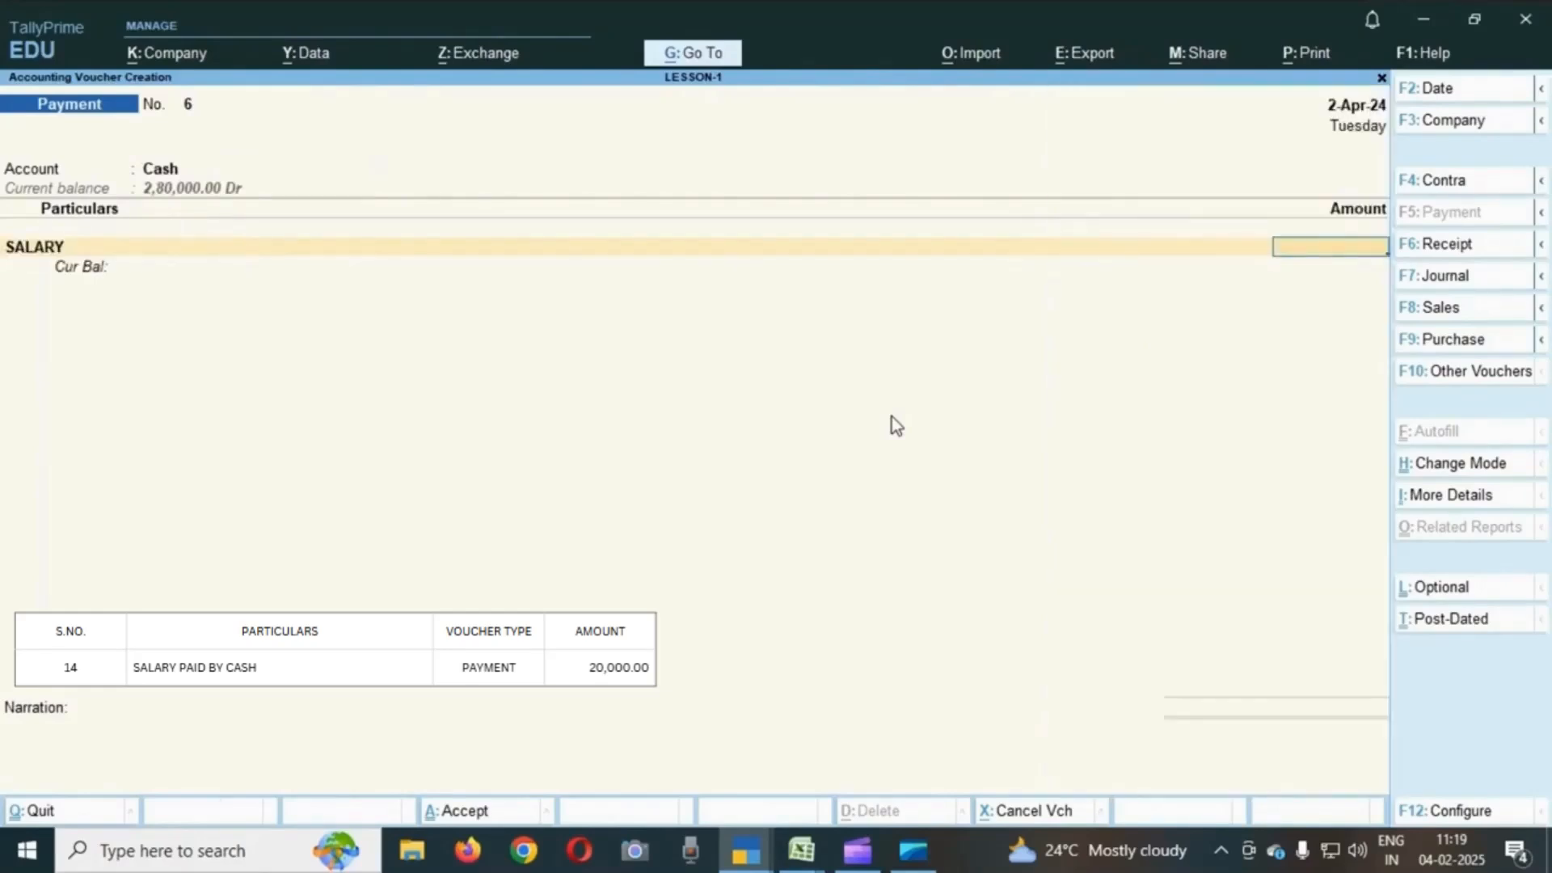
type("20000")
key("Return")
key("Return")
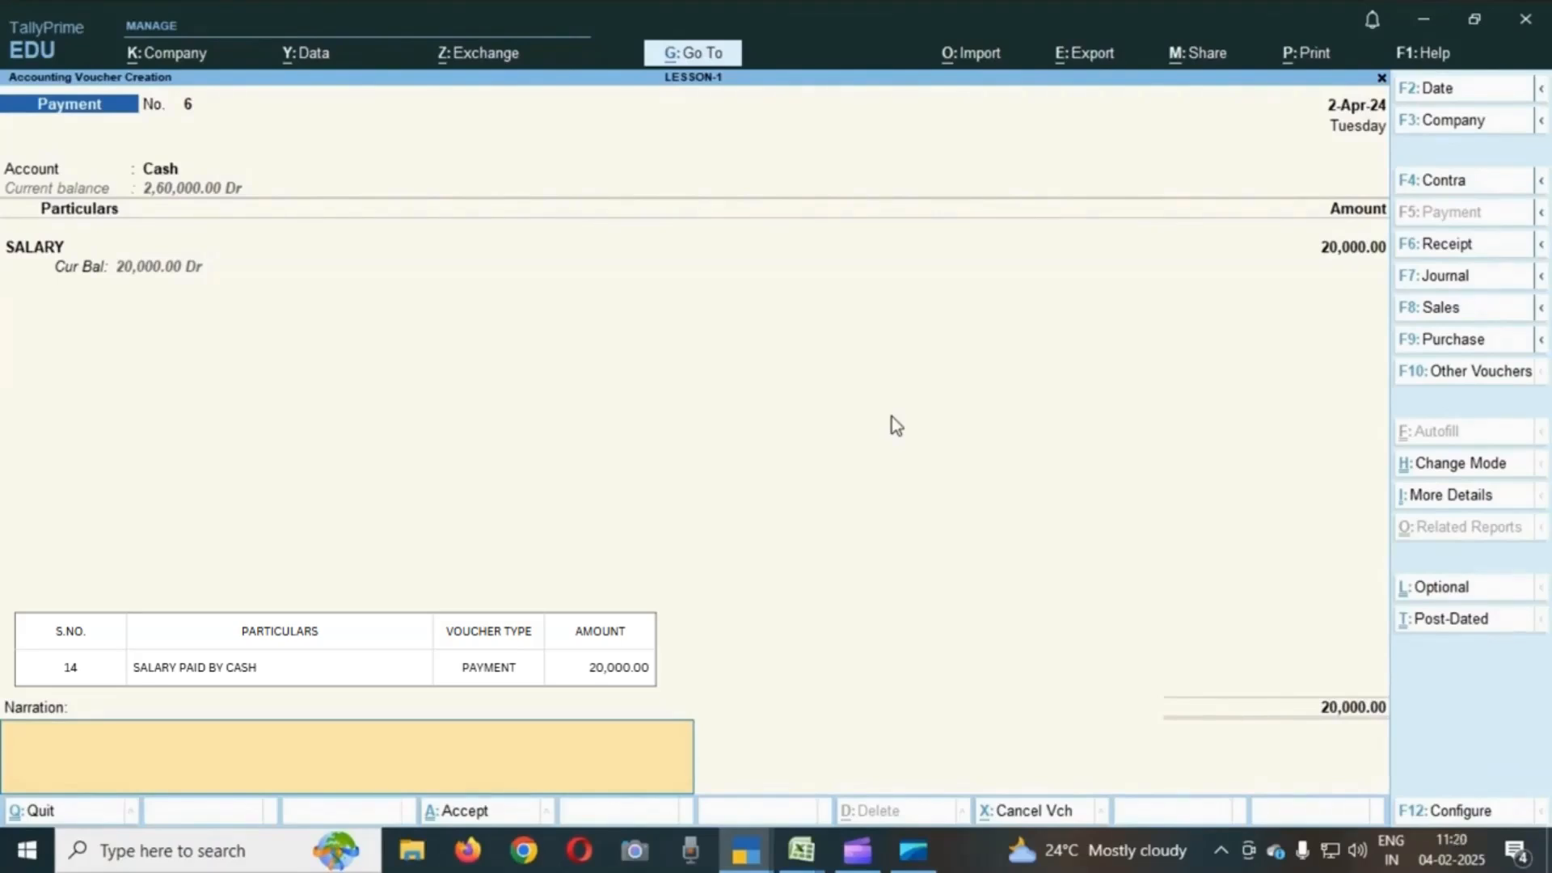
key("Return")
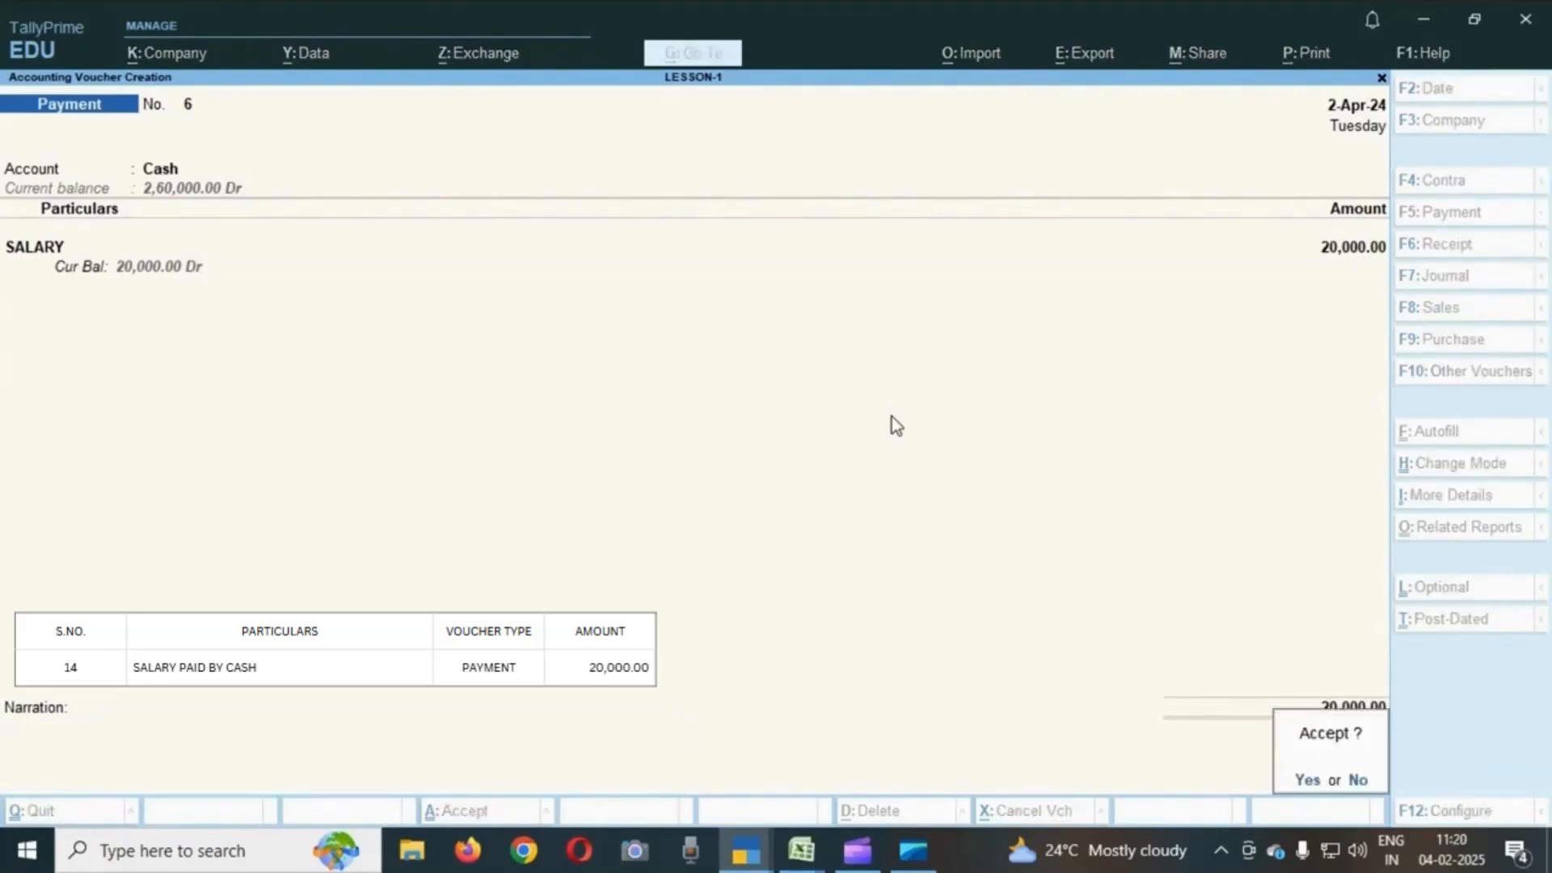
key("Return")
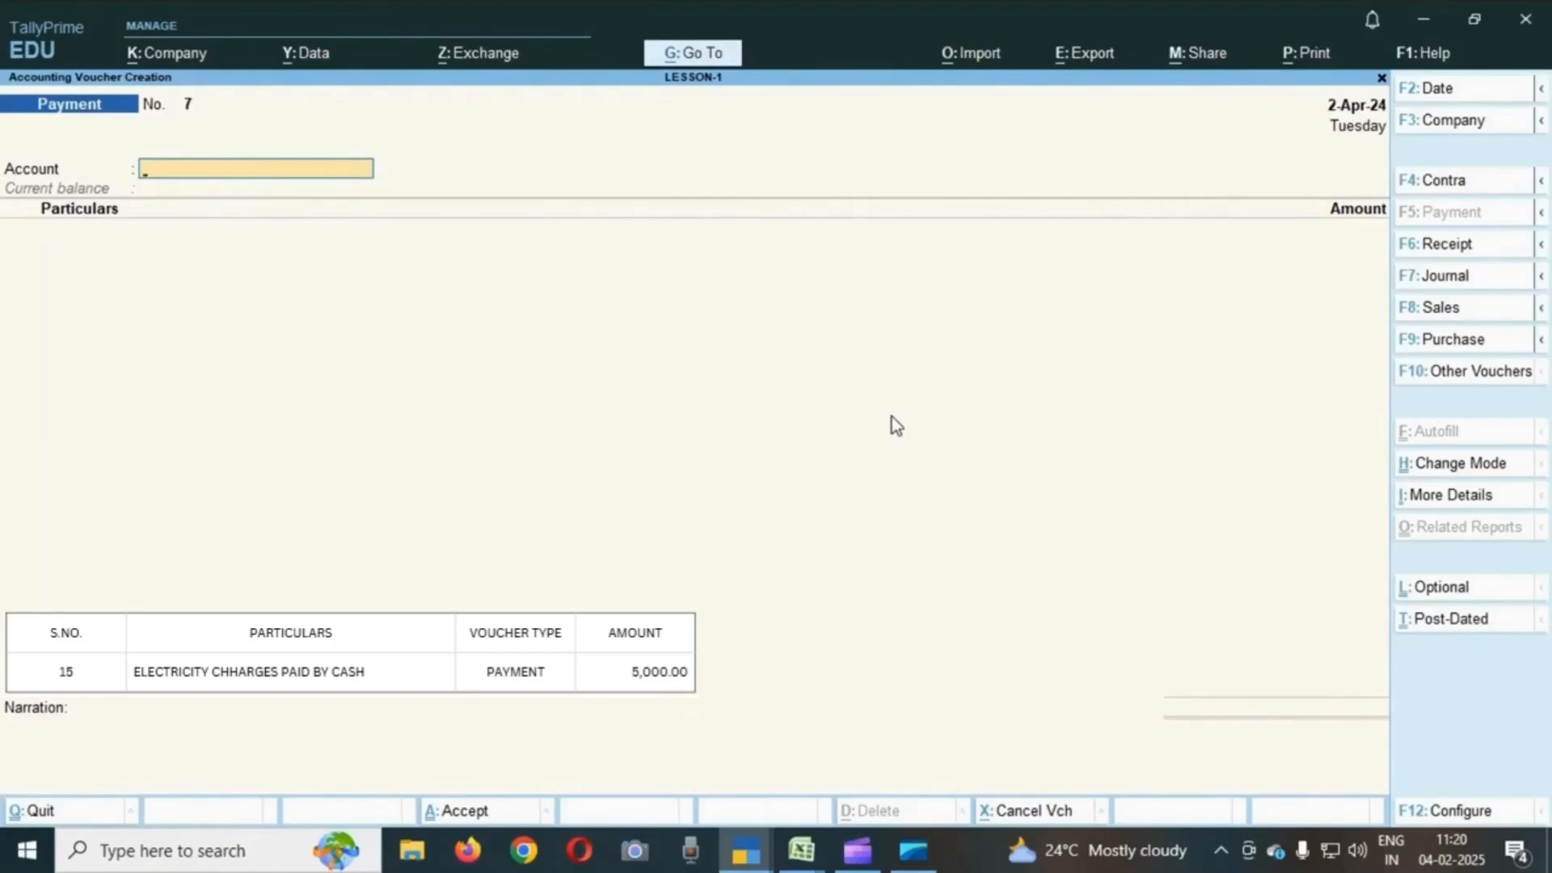
- Record a payment from Cash to ELECTRICITY CHARGES for 5,000 and save the voucher
type("C")
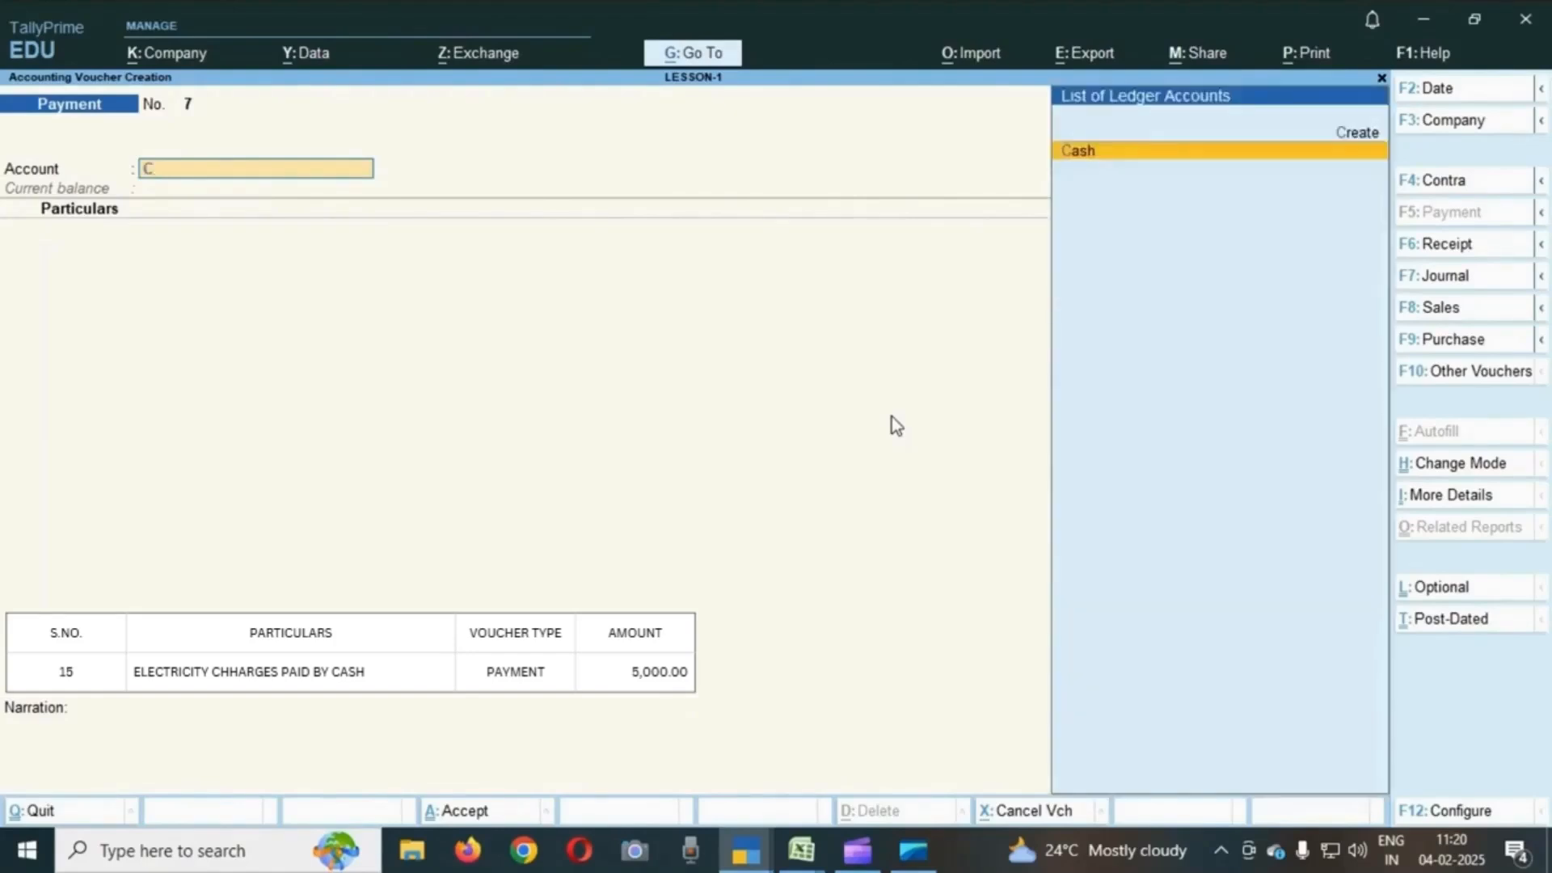
key("Return")
type("EL;")
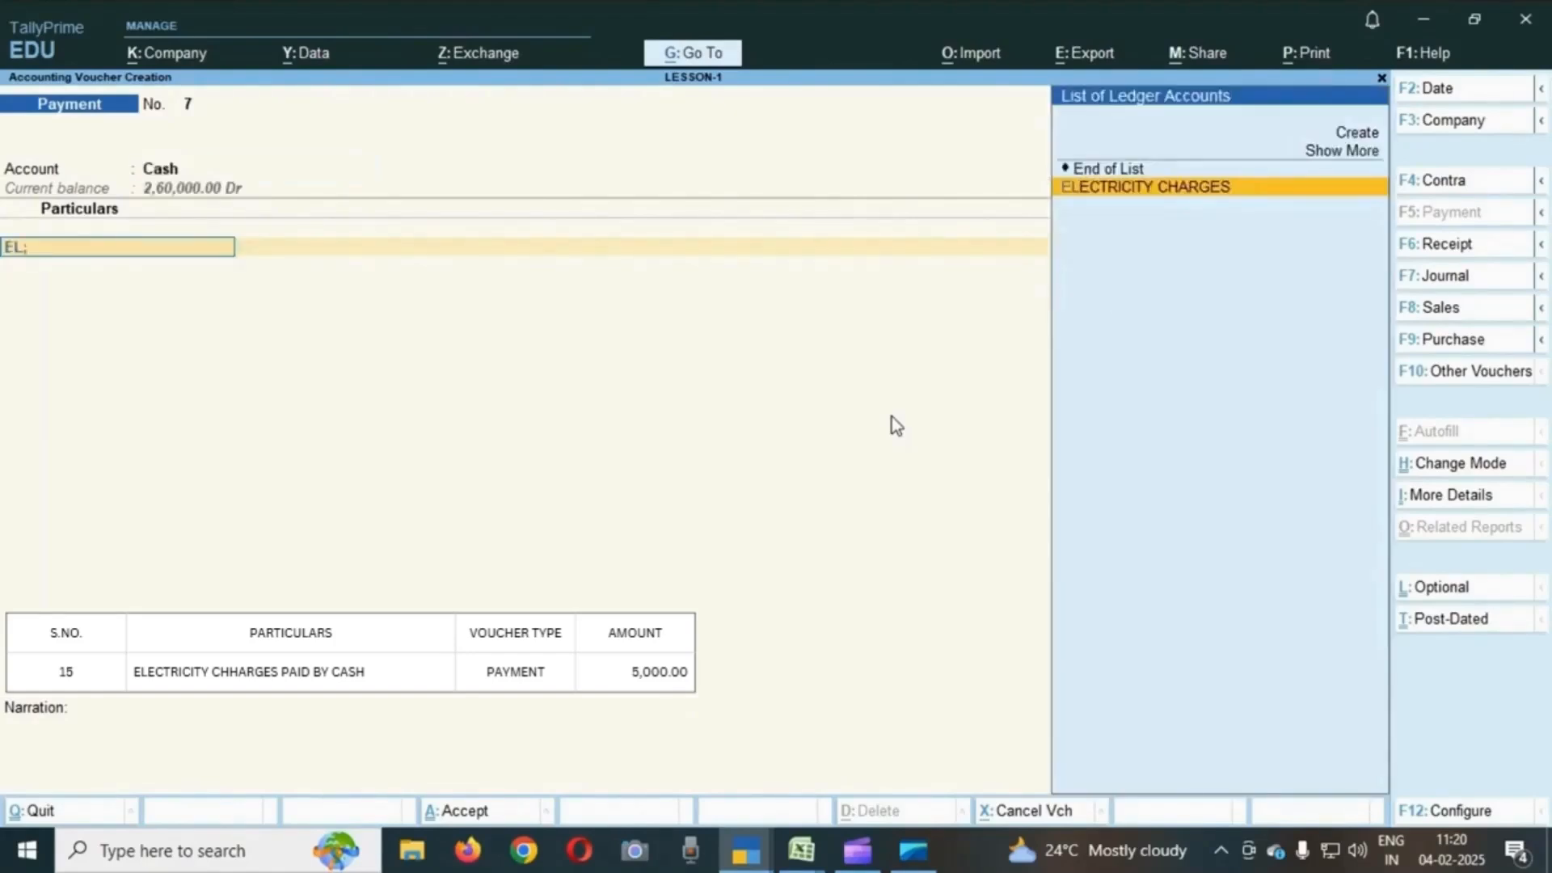
key("Return")
type("5000")
key("Return")
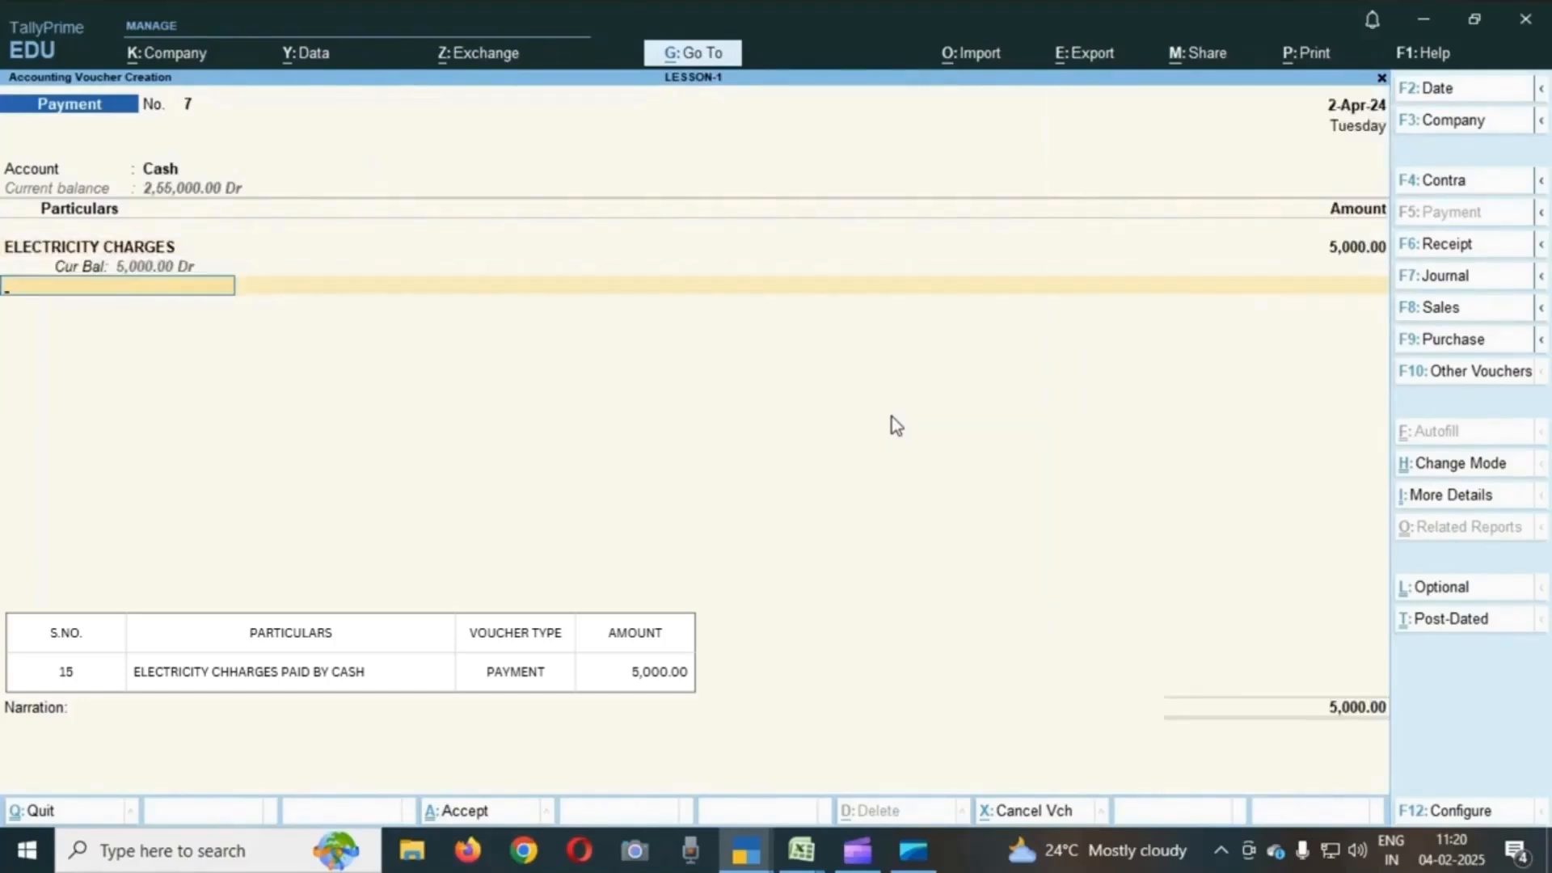
key("Return")
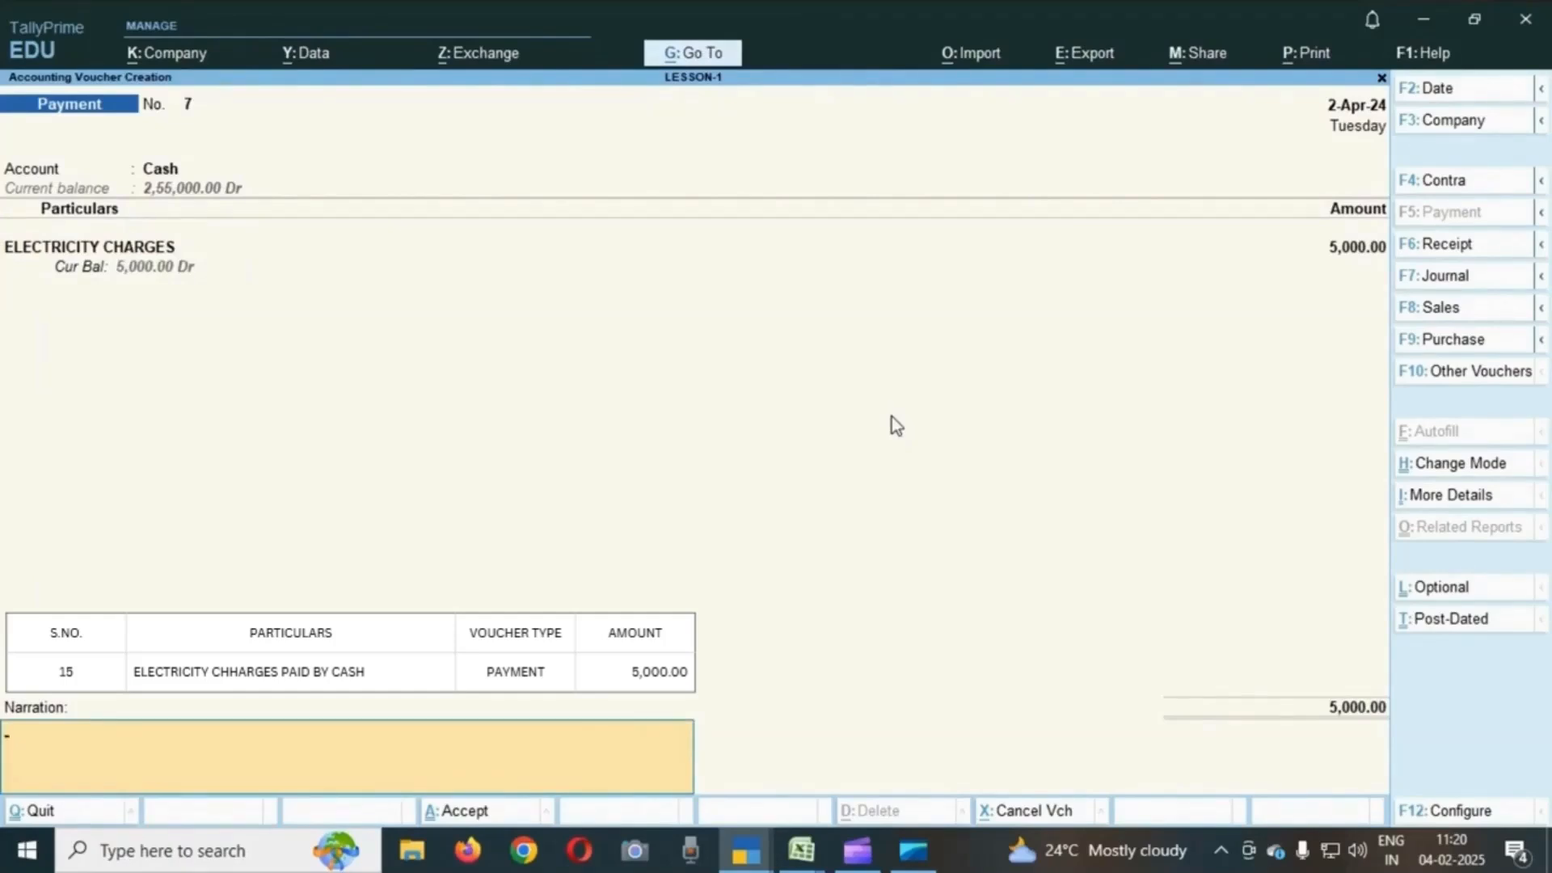
key("Return")
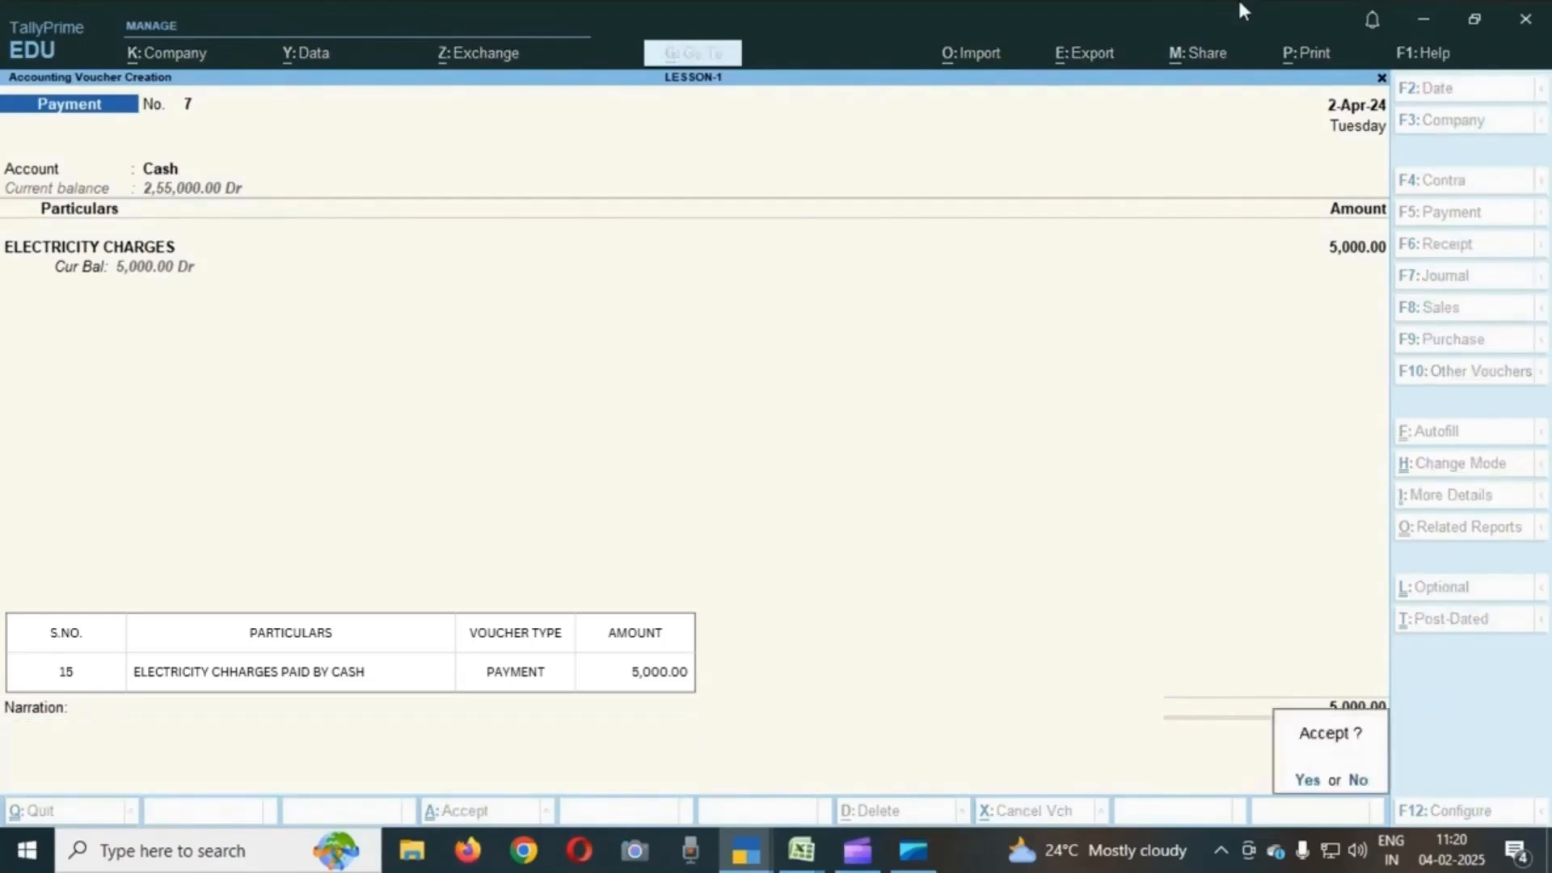
key("Return")
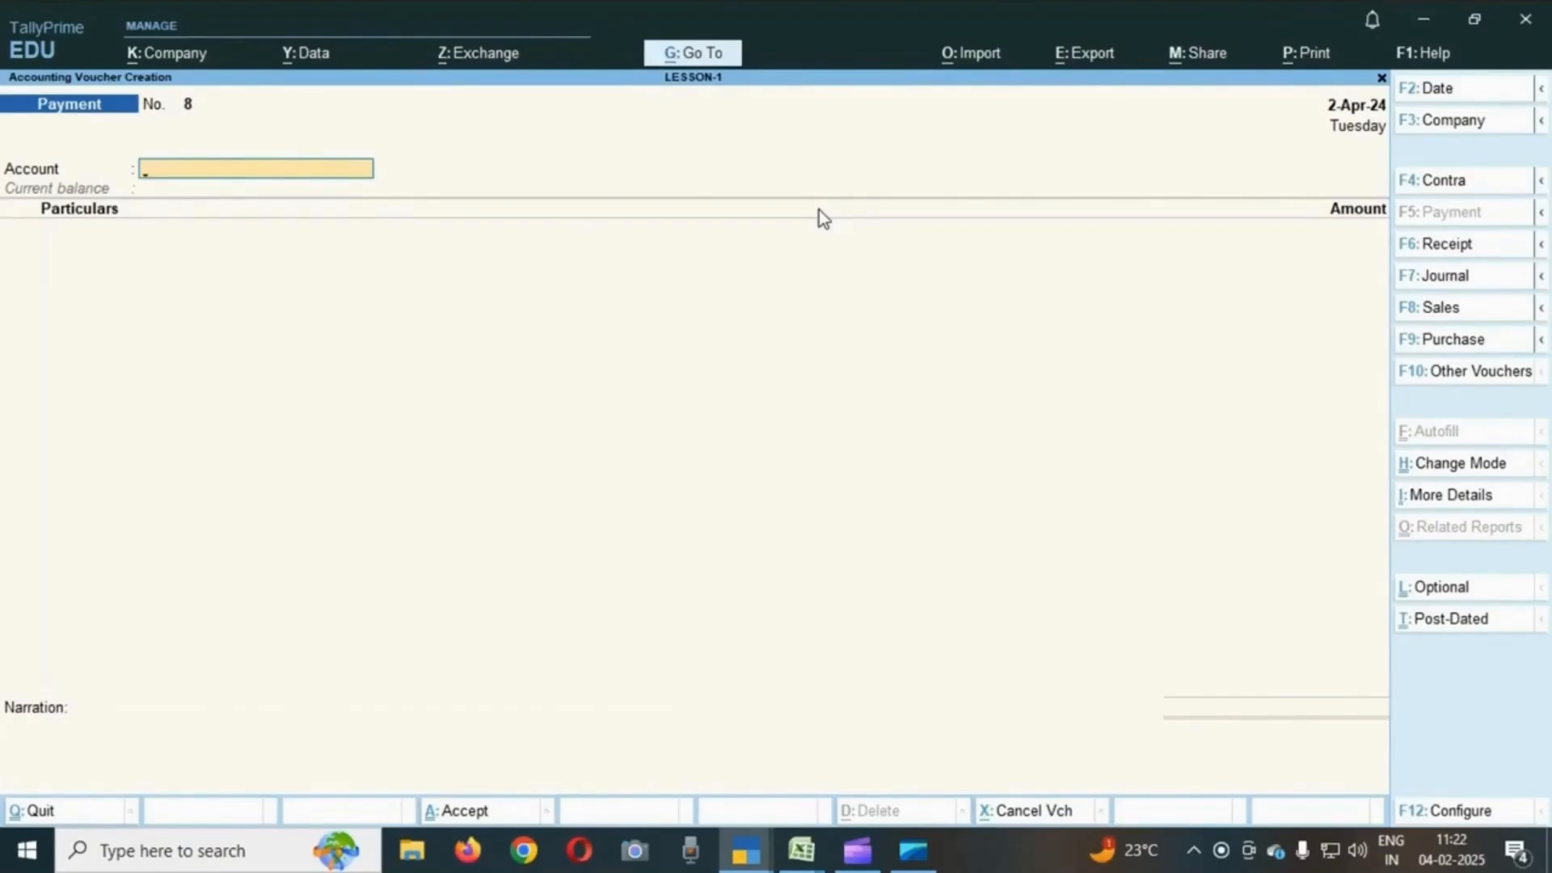
- Switch to the Excel exercise sheet, review the answer figures below the transactions, and return to TallyPrime
key("alt+Tab")
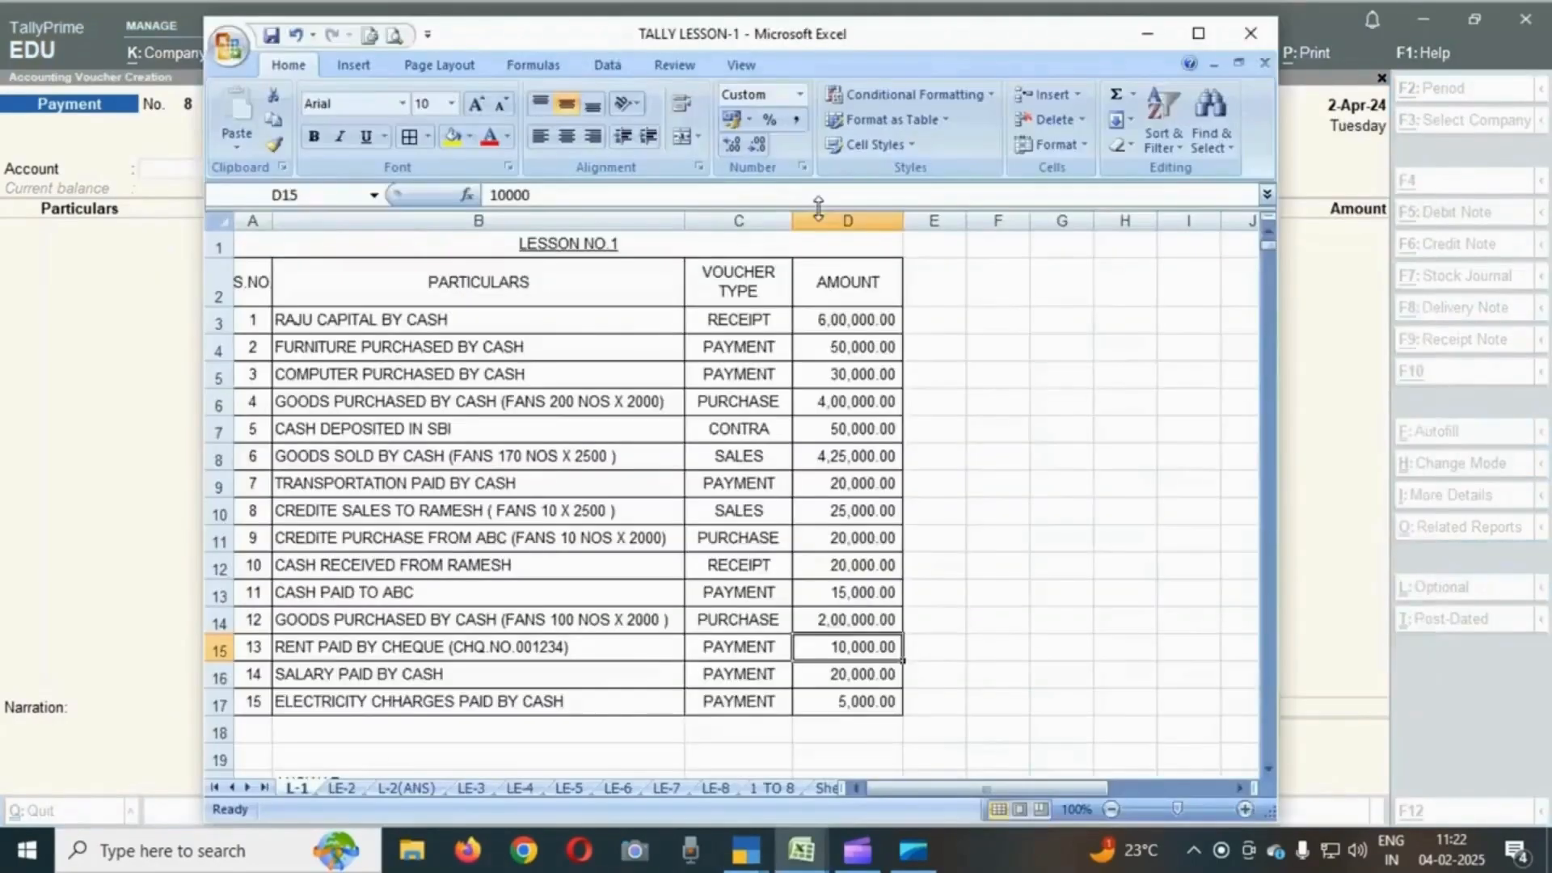
scroll(1056, 388, "down", 3)
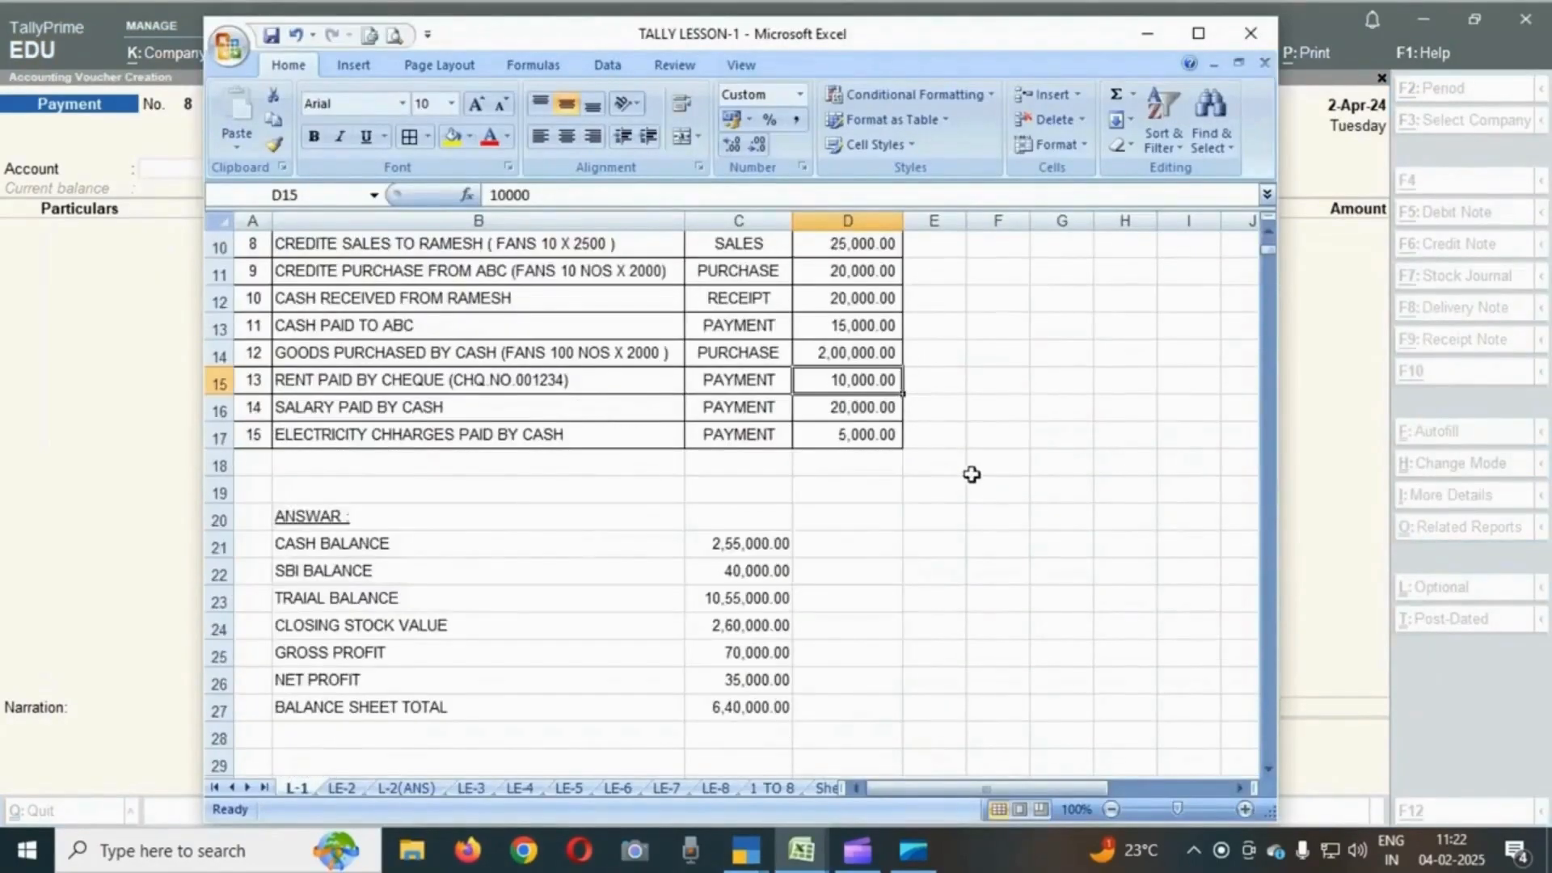
key("Left")
key("Left")
key("Down")
key("Down")
key("Down")
key("Down")
key("Down")
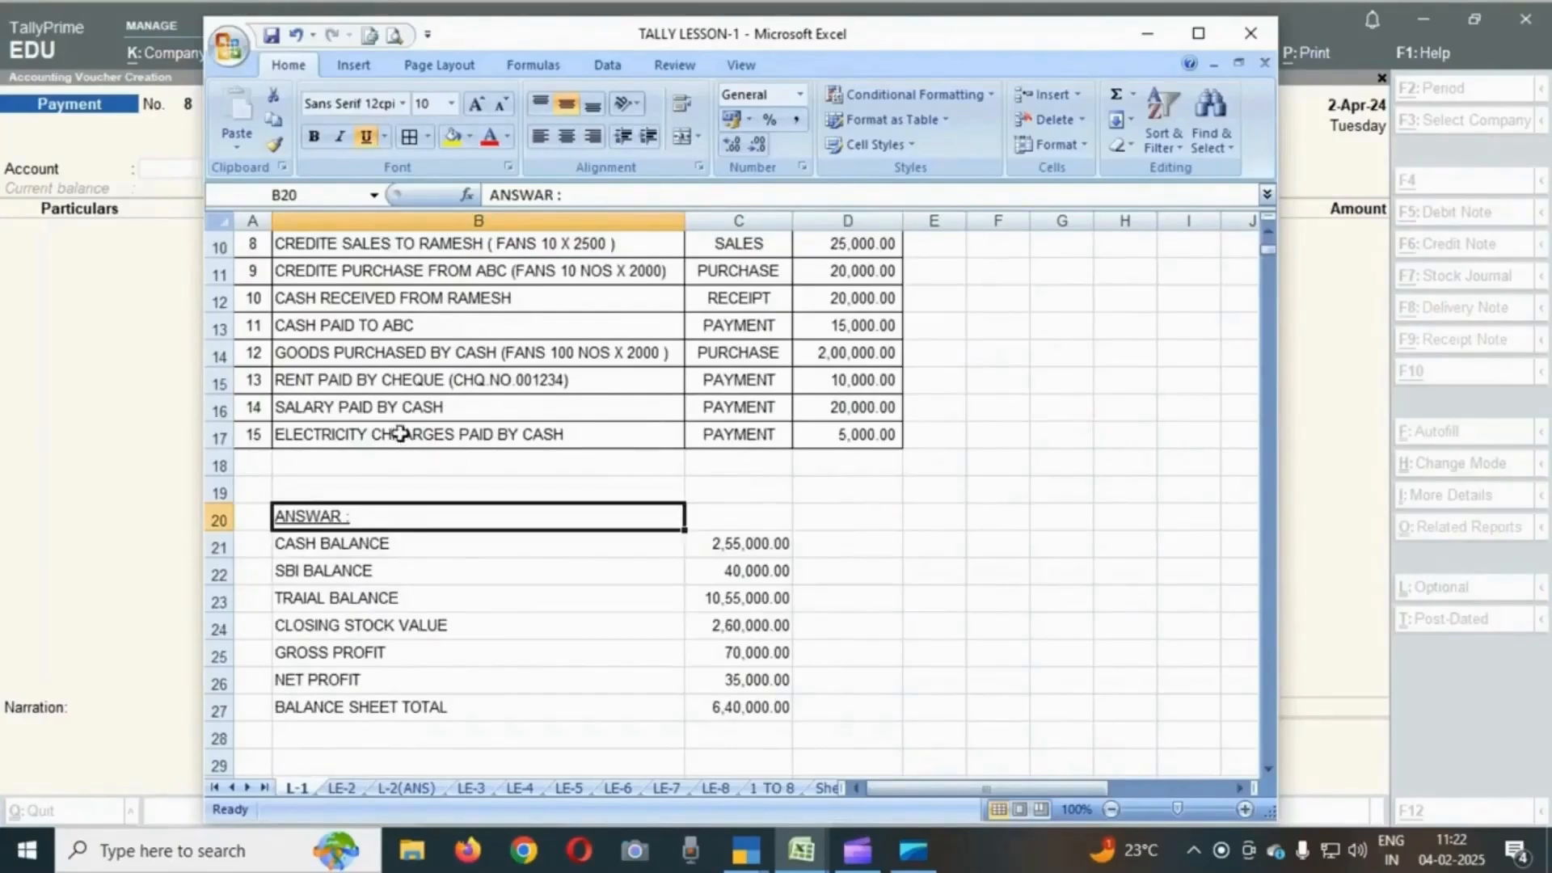
scroll(756, 537, "down", 1)
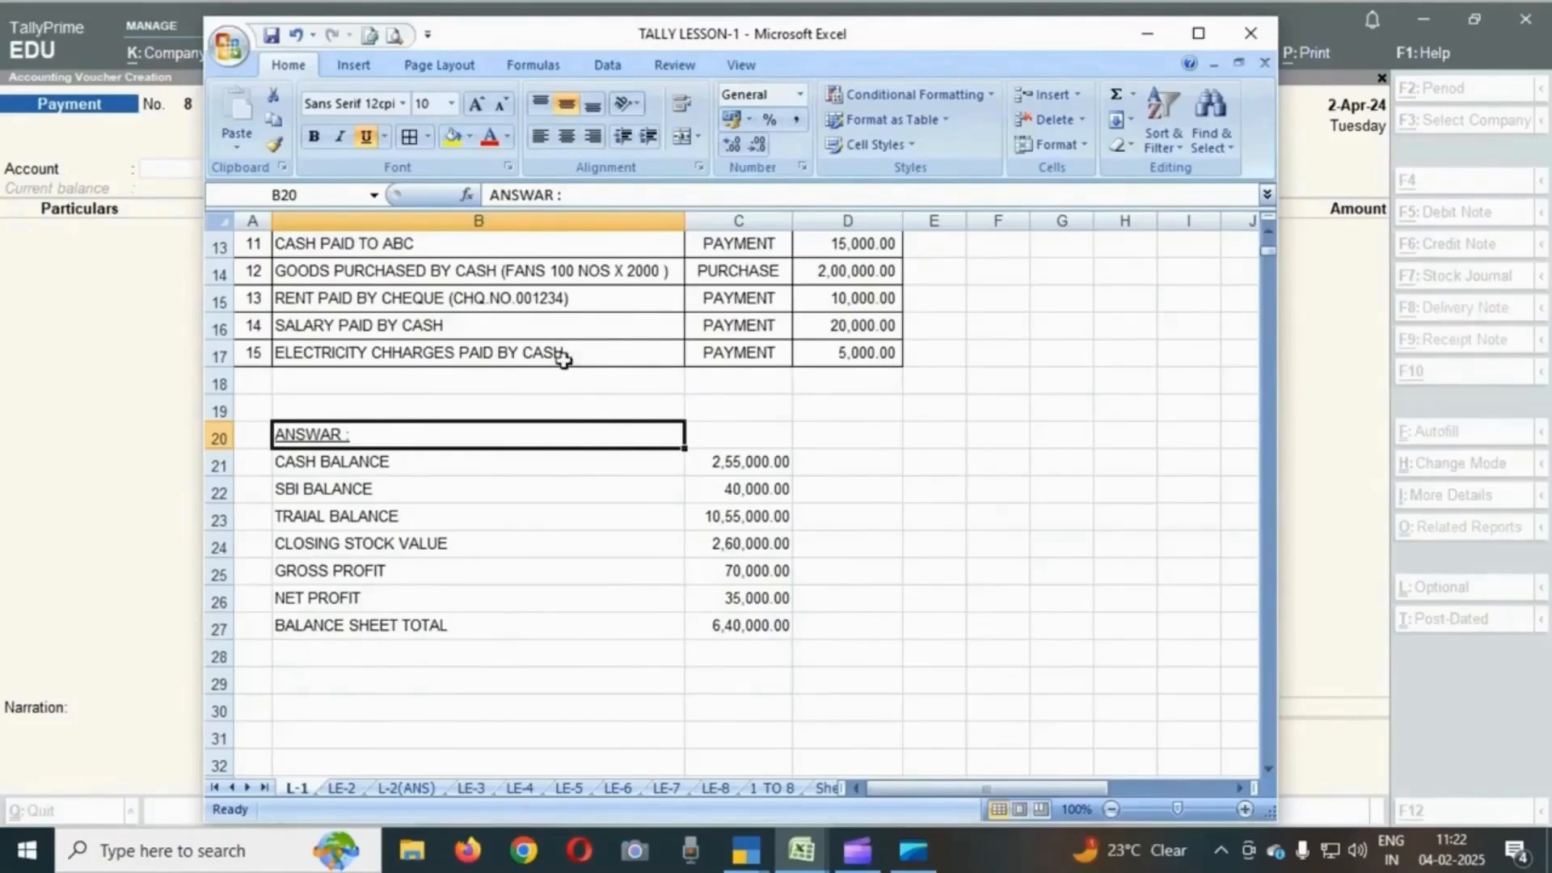
left_click(364, 452)
key("Right")
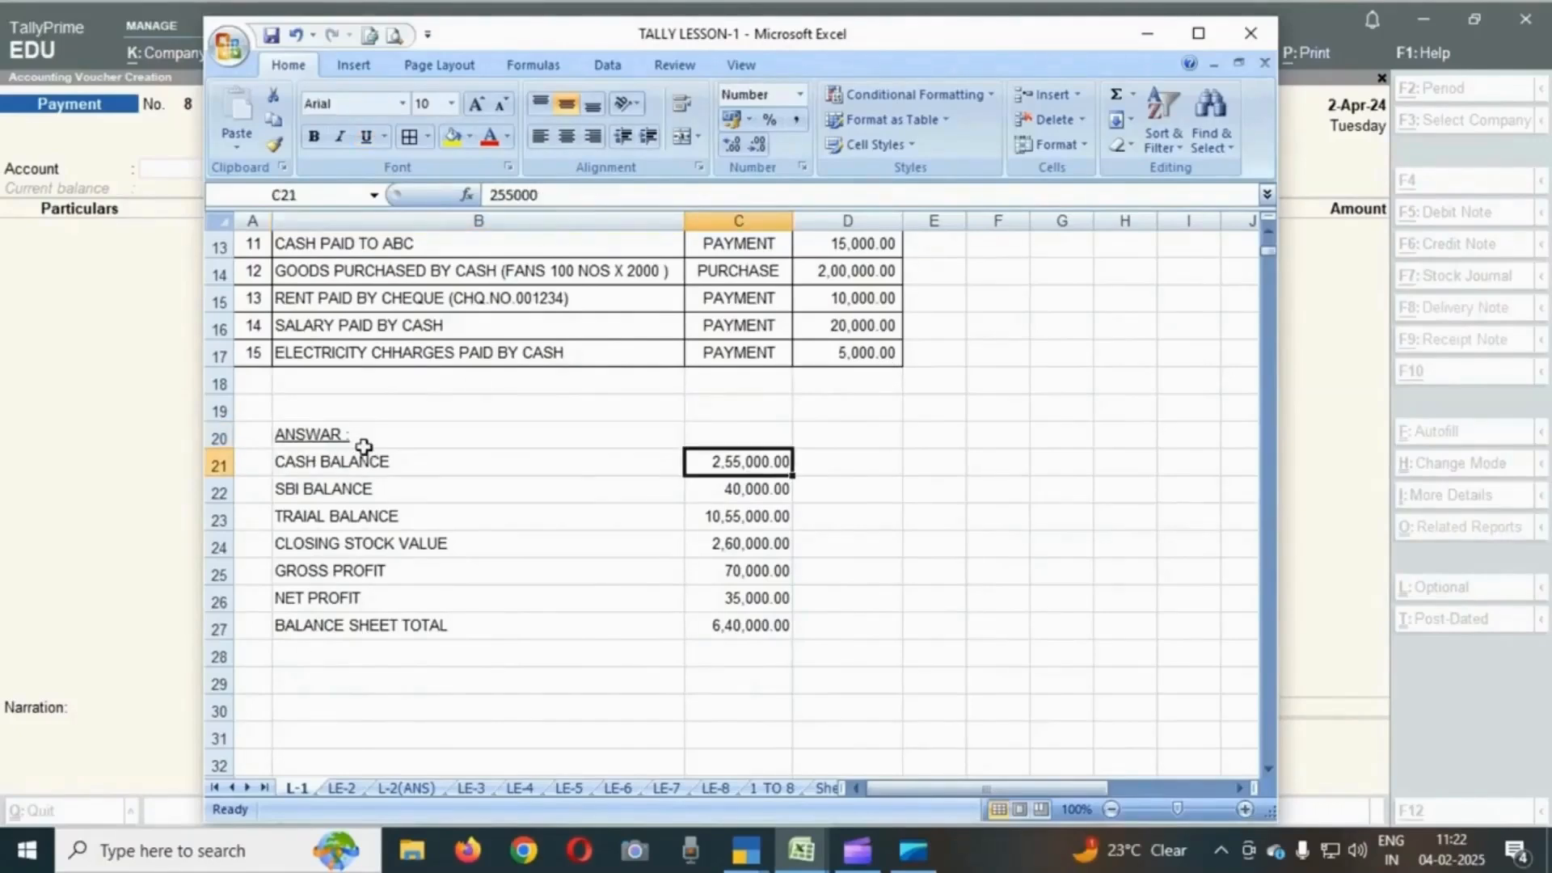
scroll(921, 501, "down", 1)
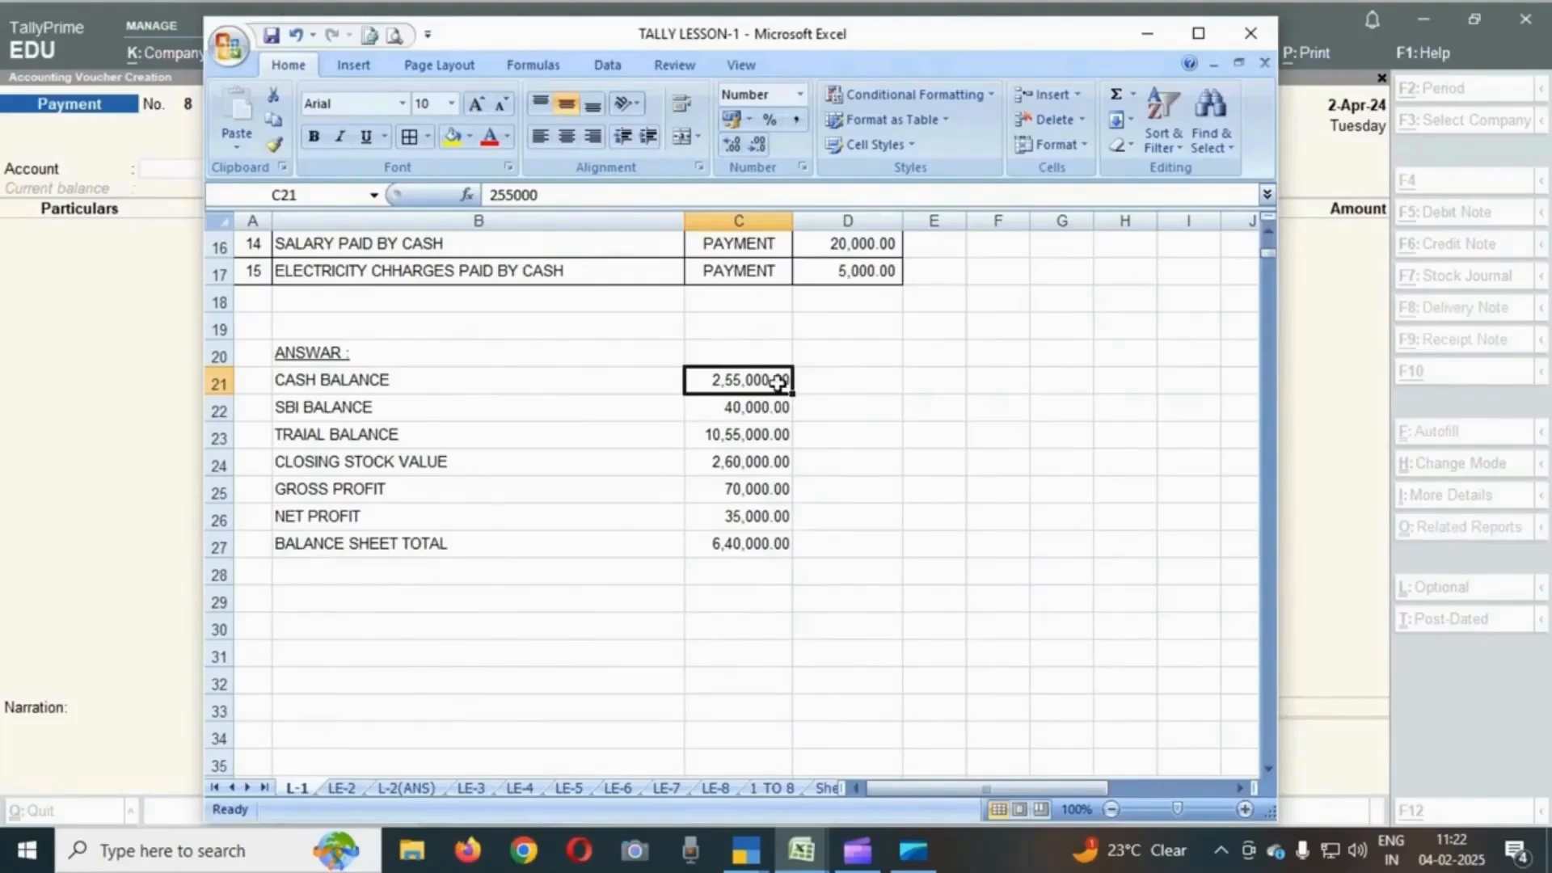
key("alt+Tab")
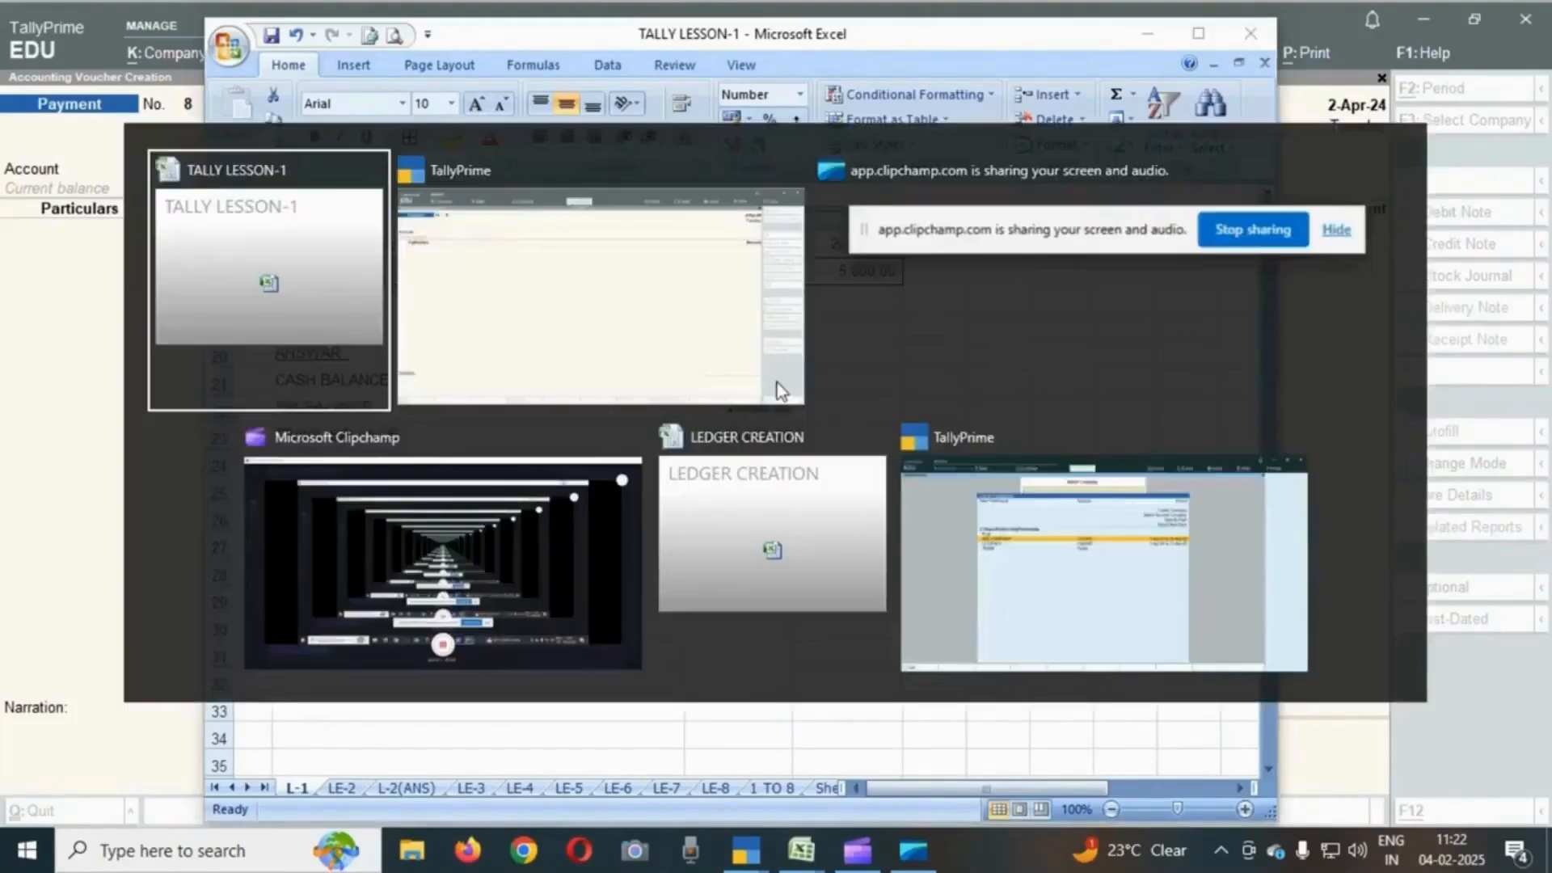
left_click(777, 381)
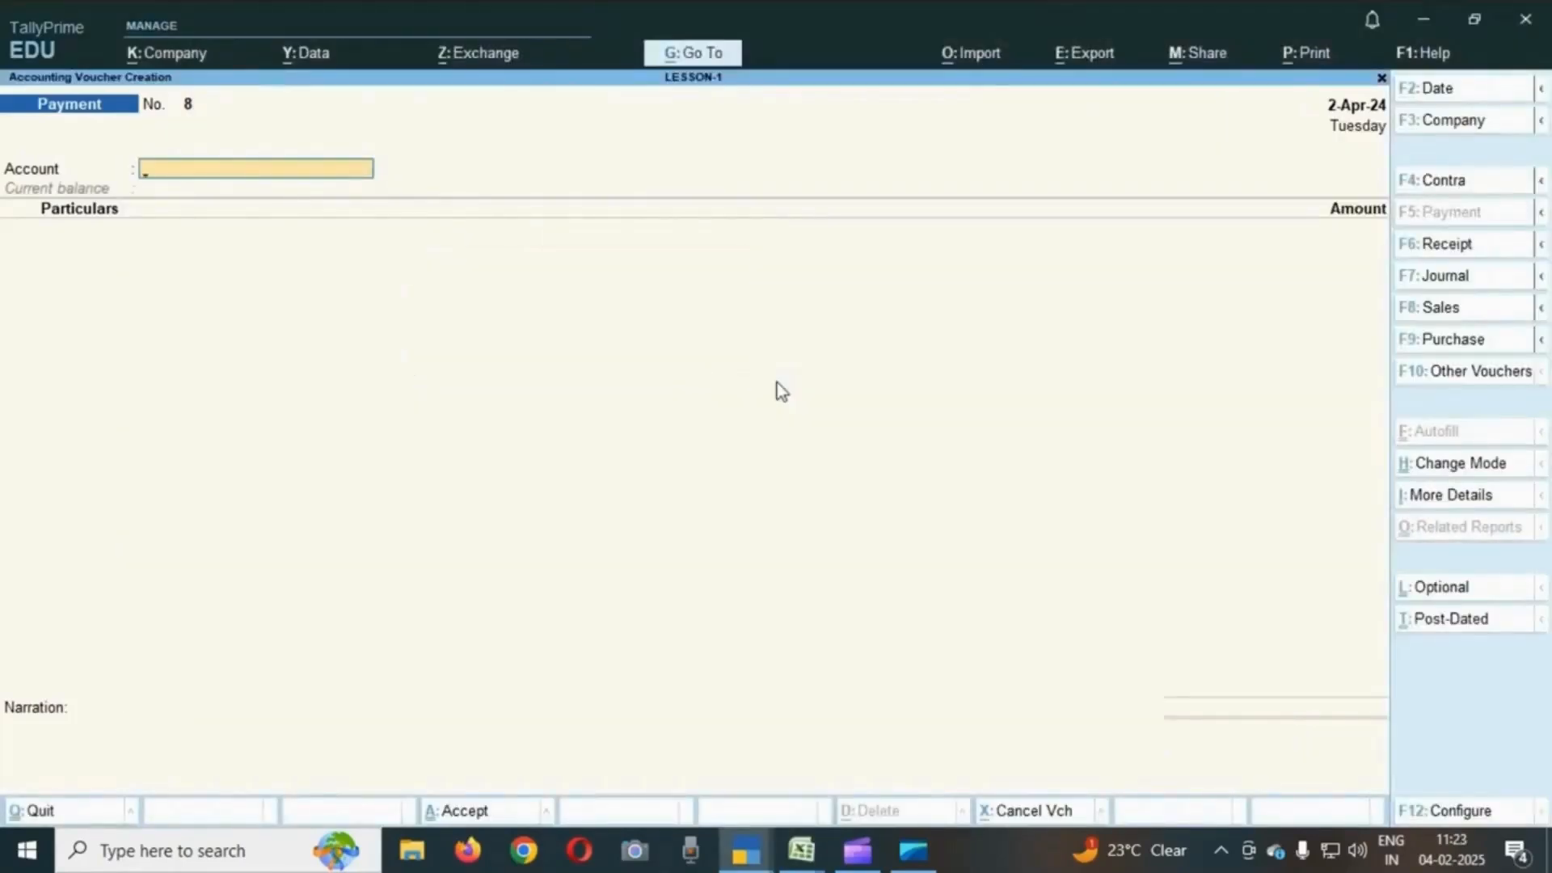
- Leave voucher entry and open the Cash/Bank Books summary from the account books reports
key("Escape")
key("y")
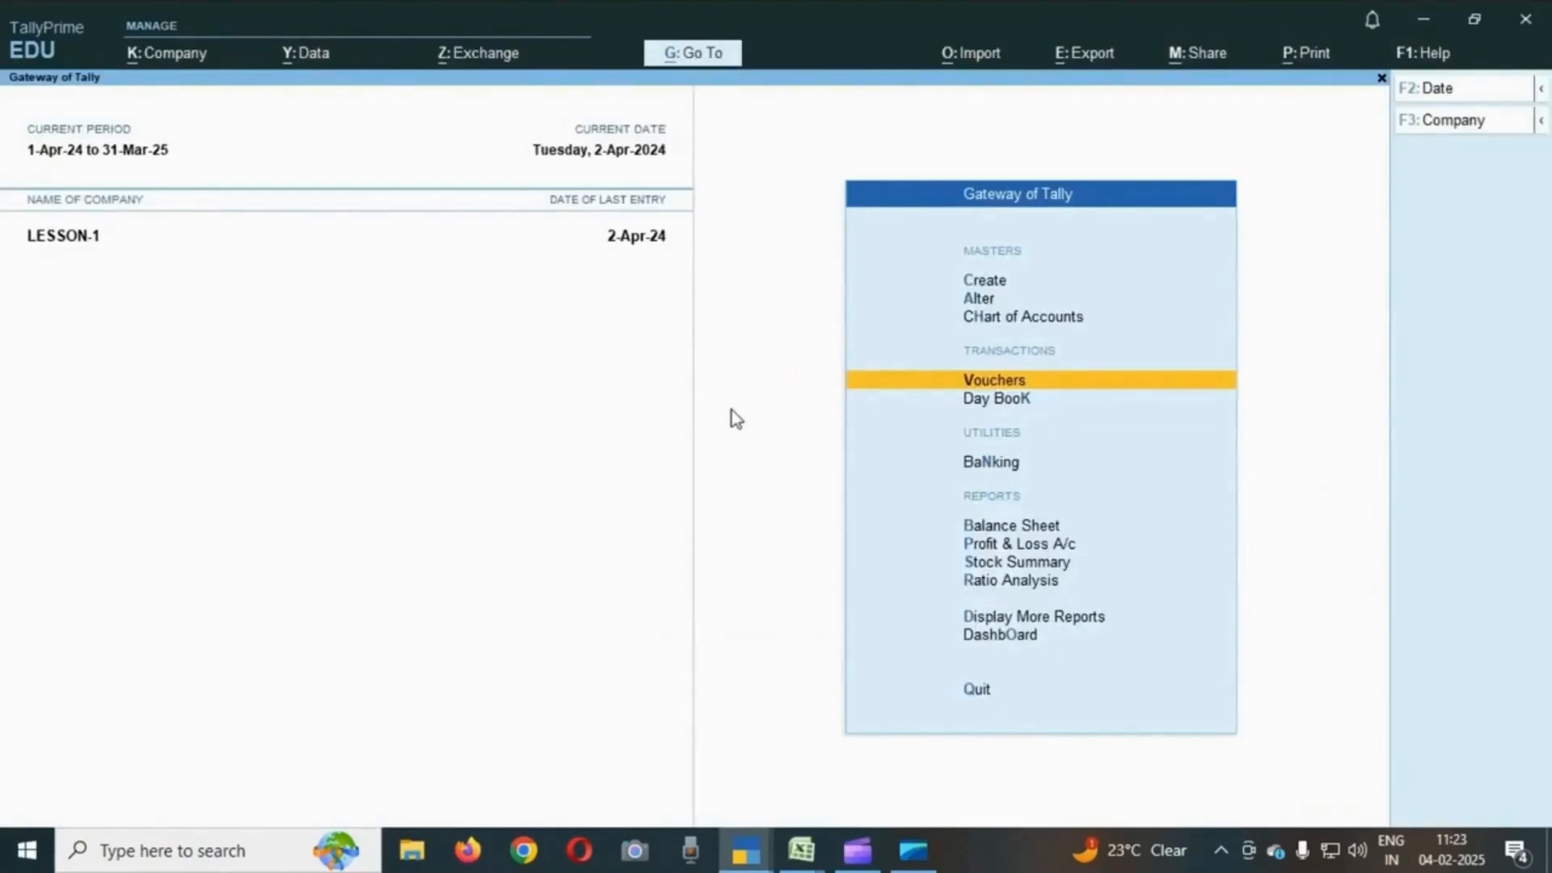
key("Up")
key("Up")
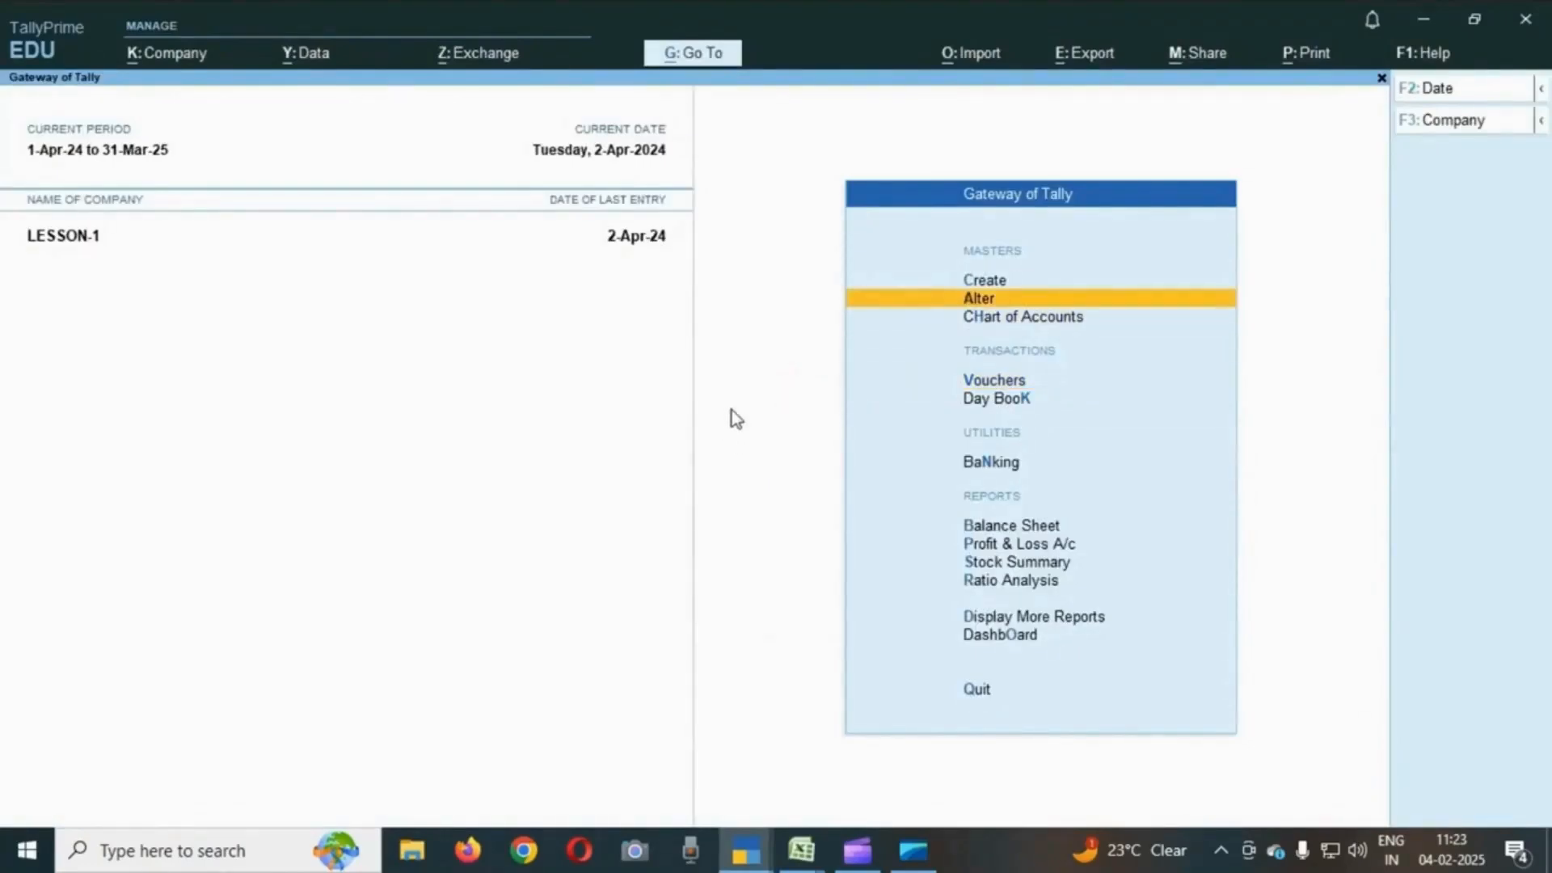
key("Up")
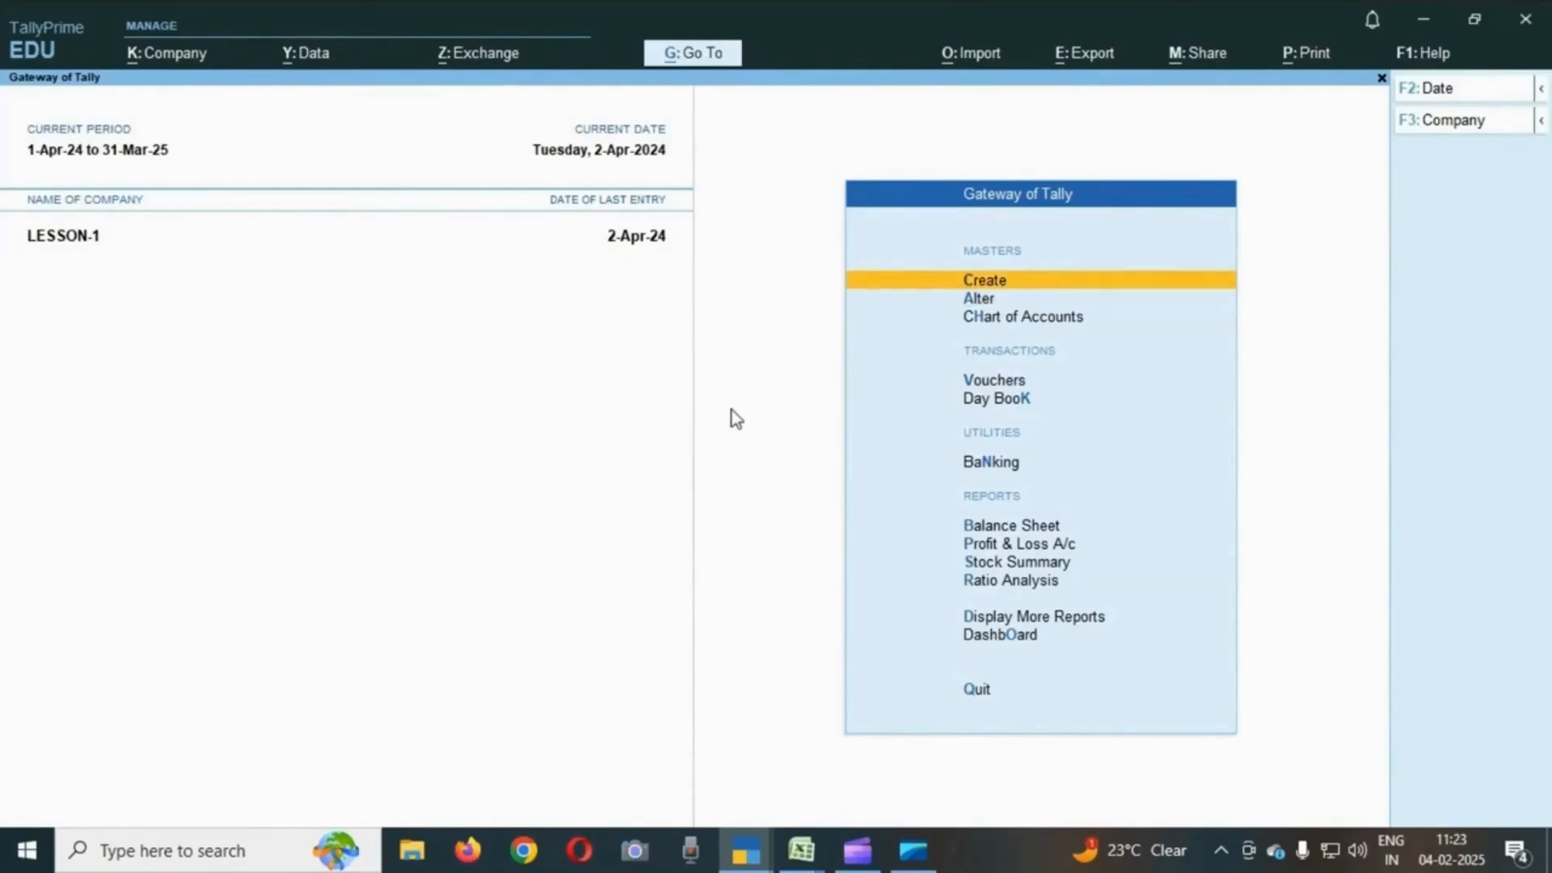
key("Down")
key("Down")
key("Down")
key("Down")
key("Down")
key("Down")
key("Down")
key("Down")
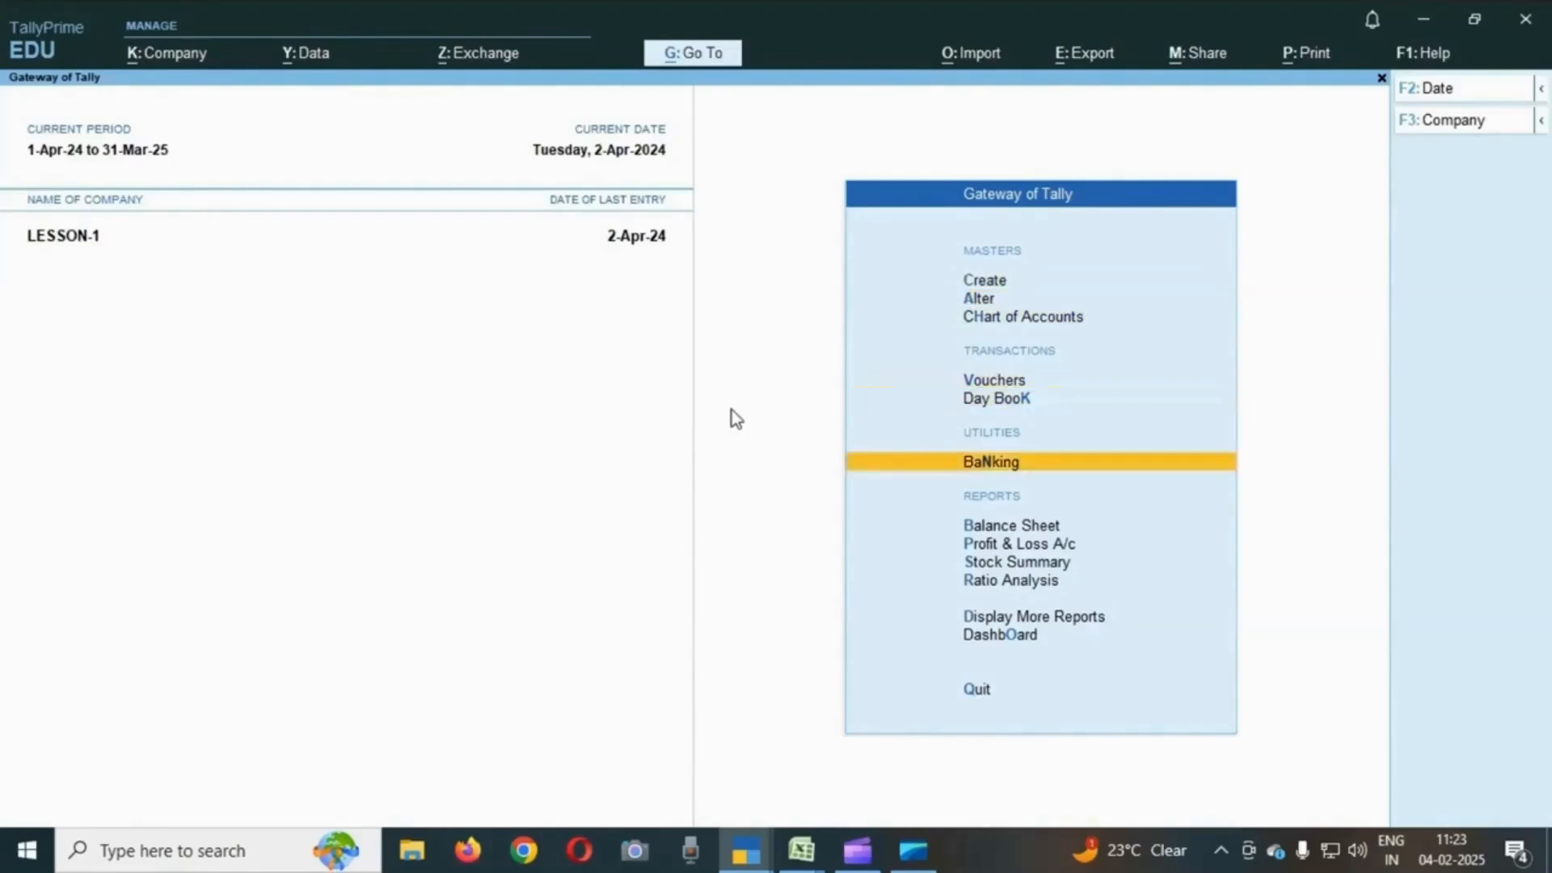
key("Down")
key("Down")
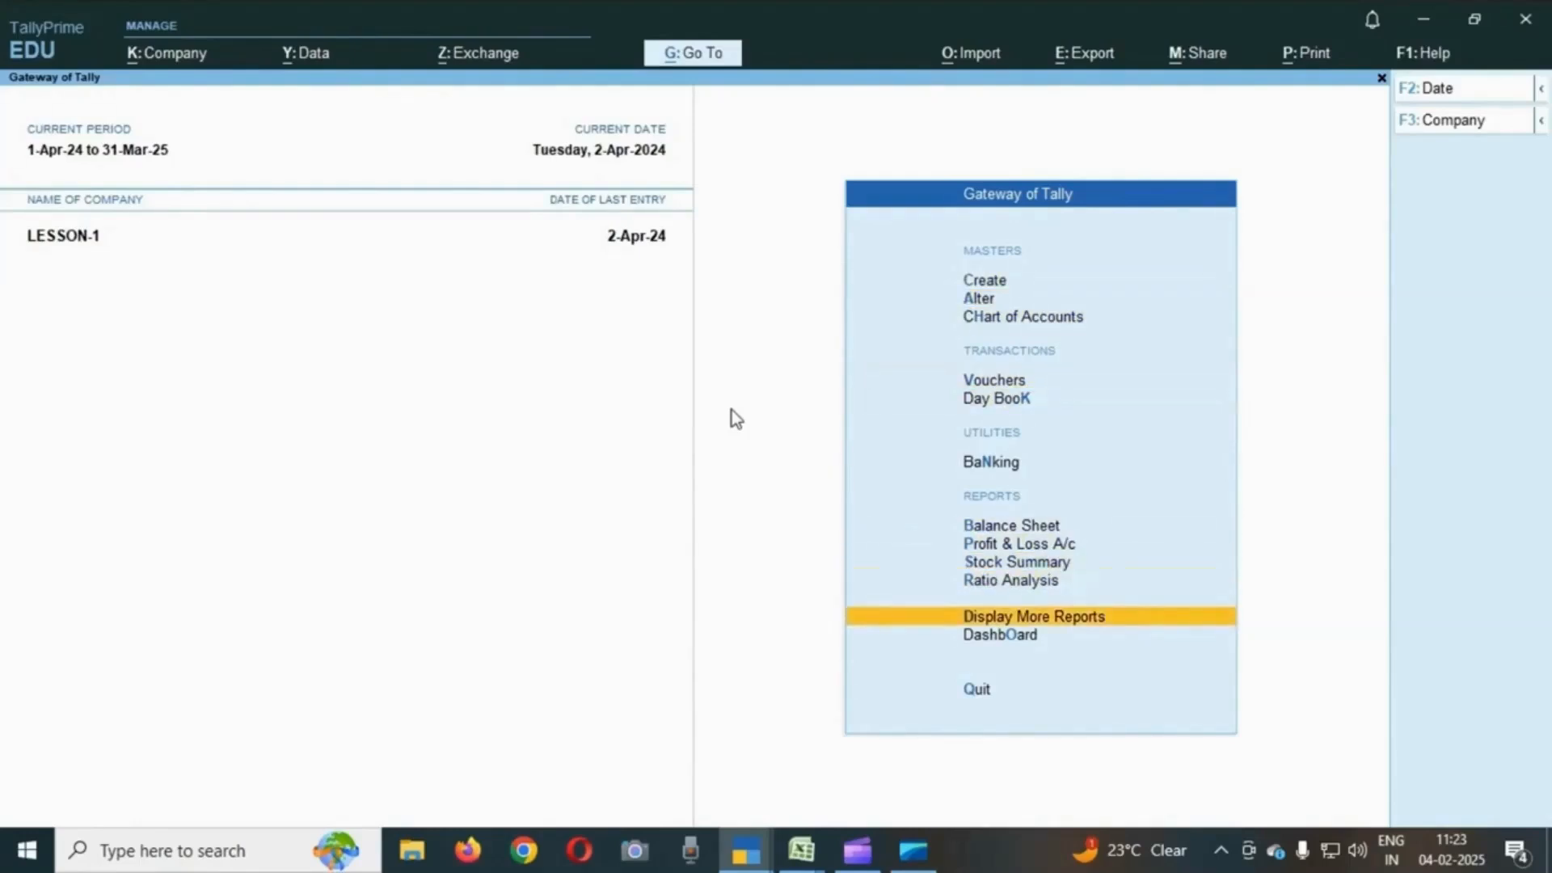
key("Return")
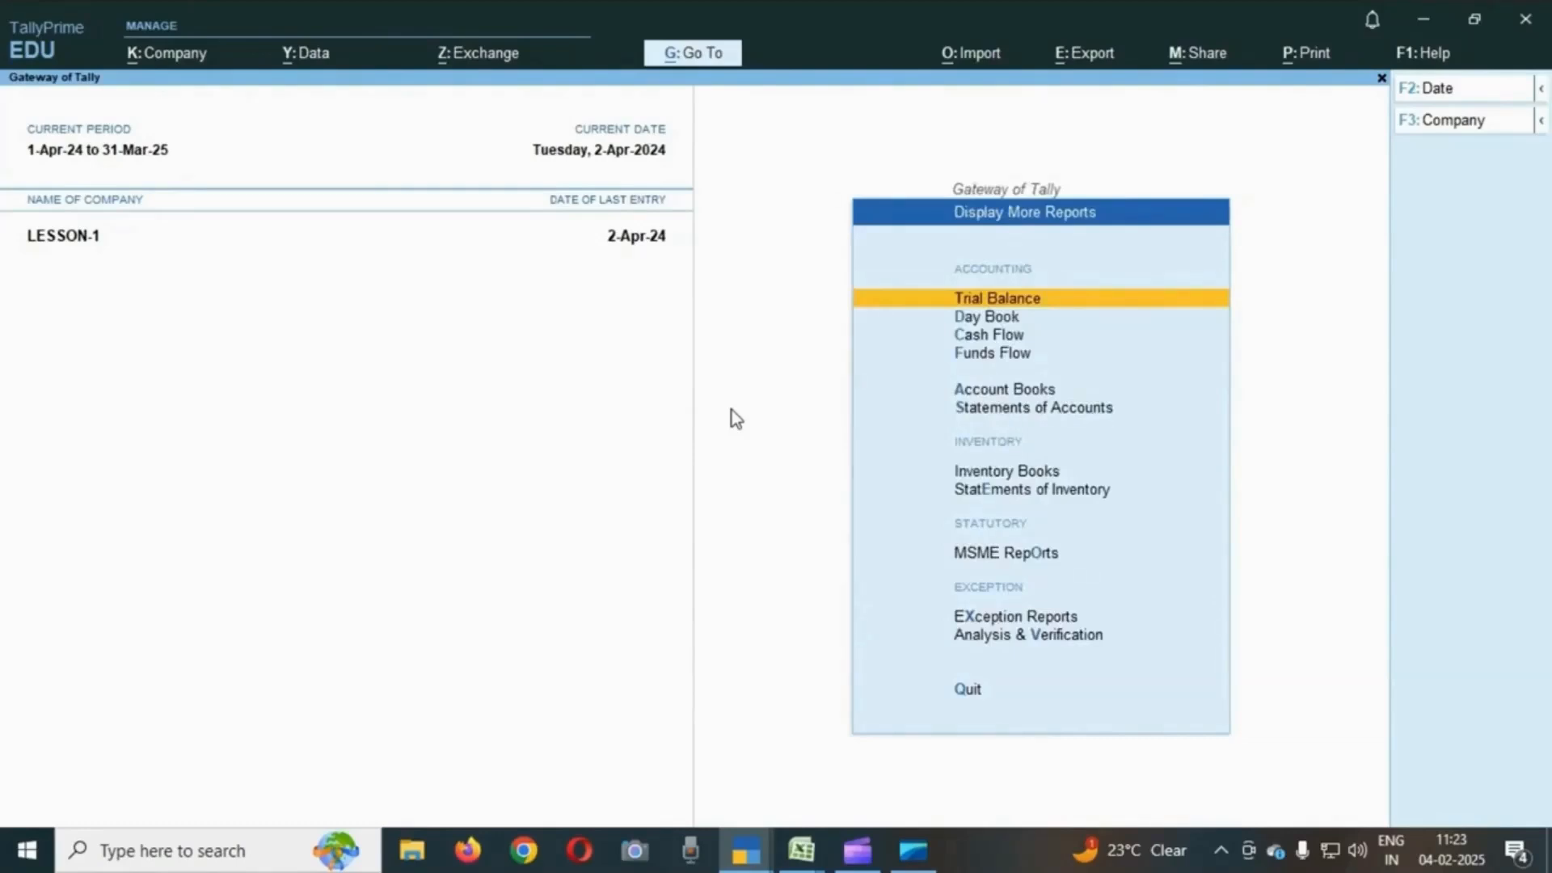
key("Down")
key("Down")
key("Down")
key("Down")
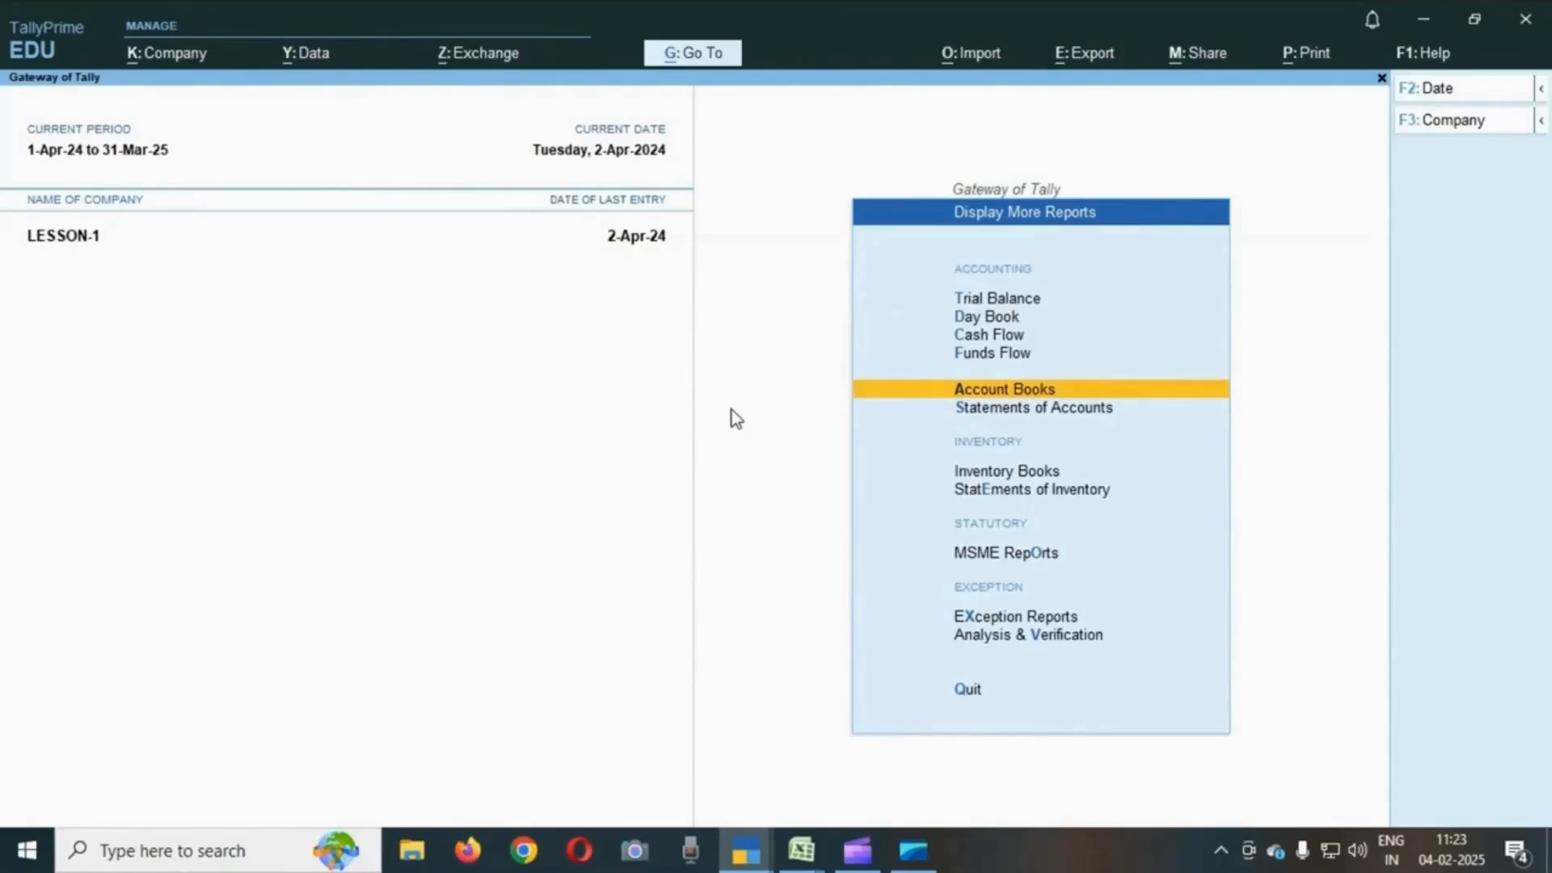
key("Return")
key("Down")
key("Up")
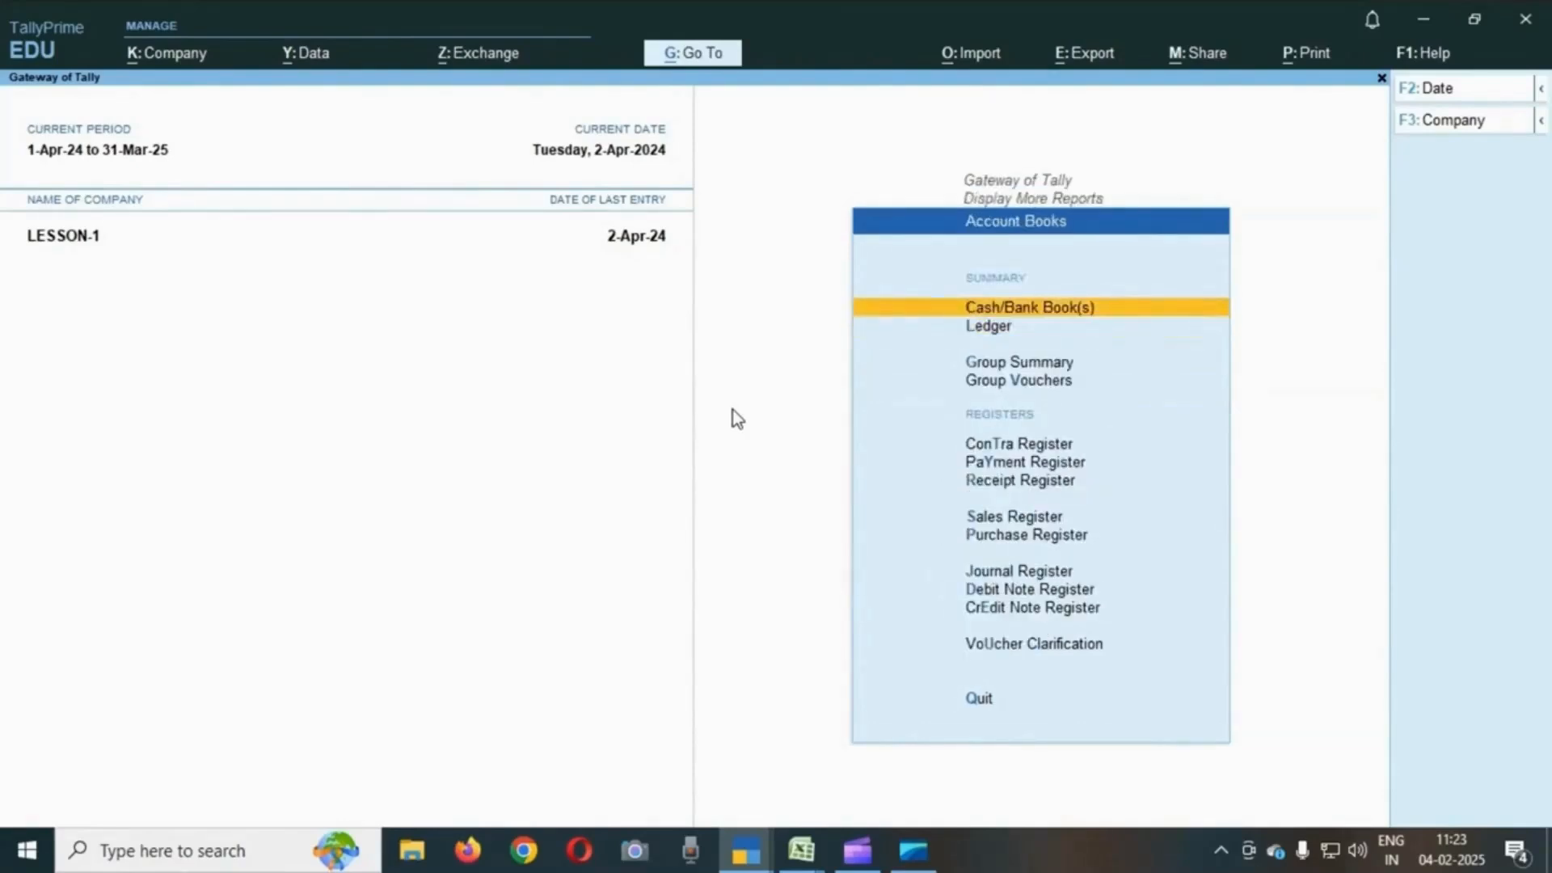
key("Return")
- Drill into the Cash ledger's monthly summary and open its April vouchers to review the recorded entries
key("Down")
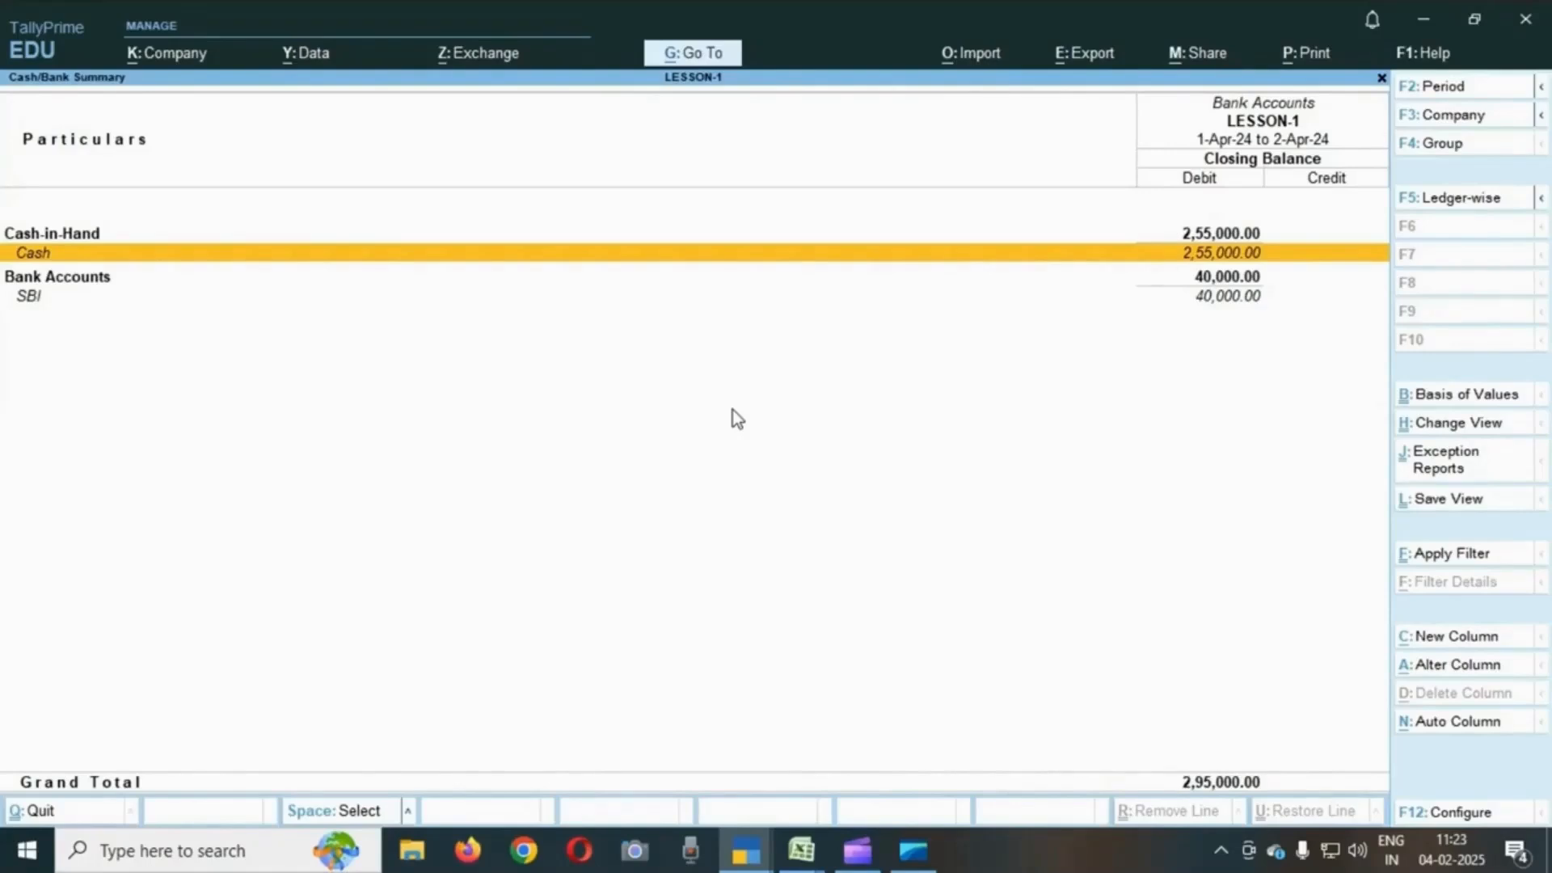
key("Down")
key("Down")
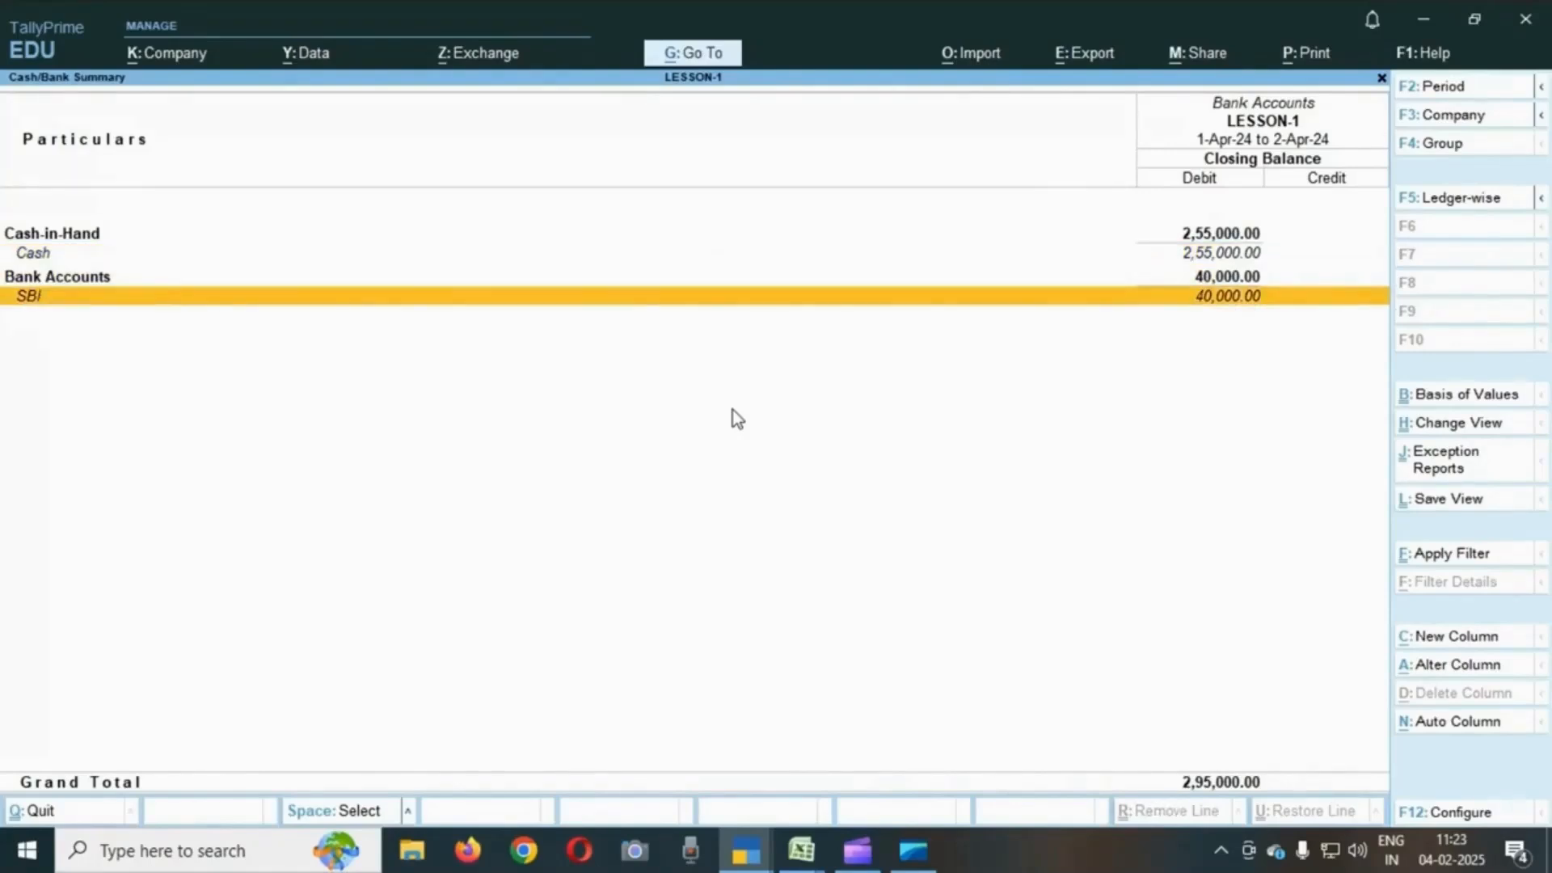
key("Up")
key("Up")
key("Up")
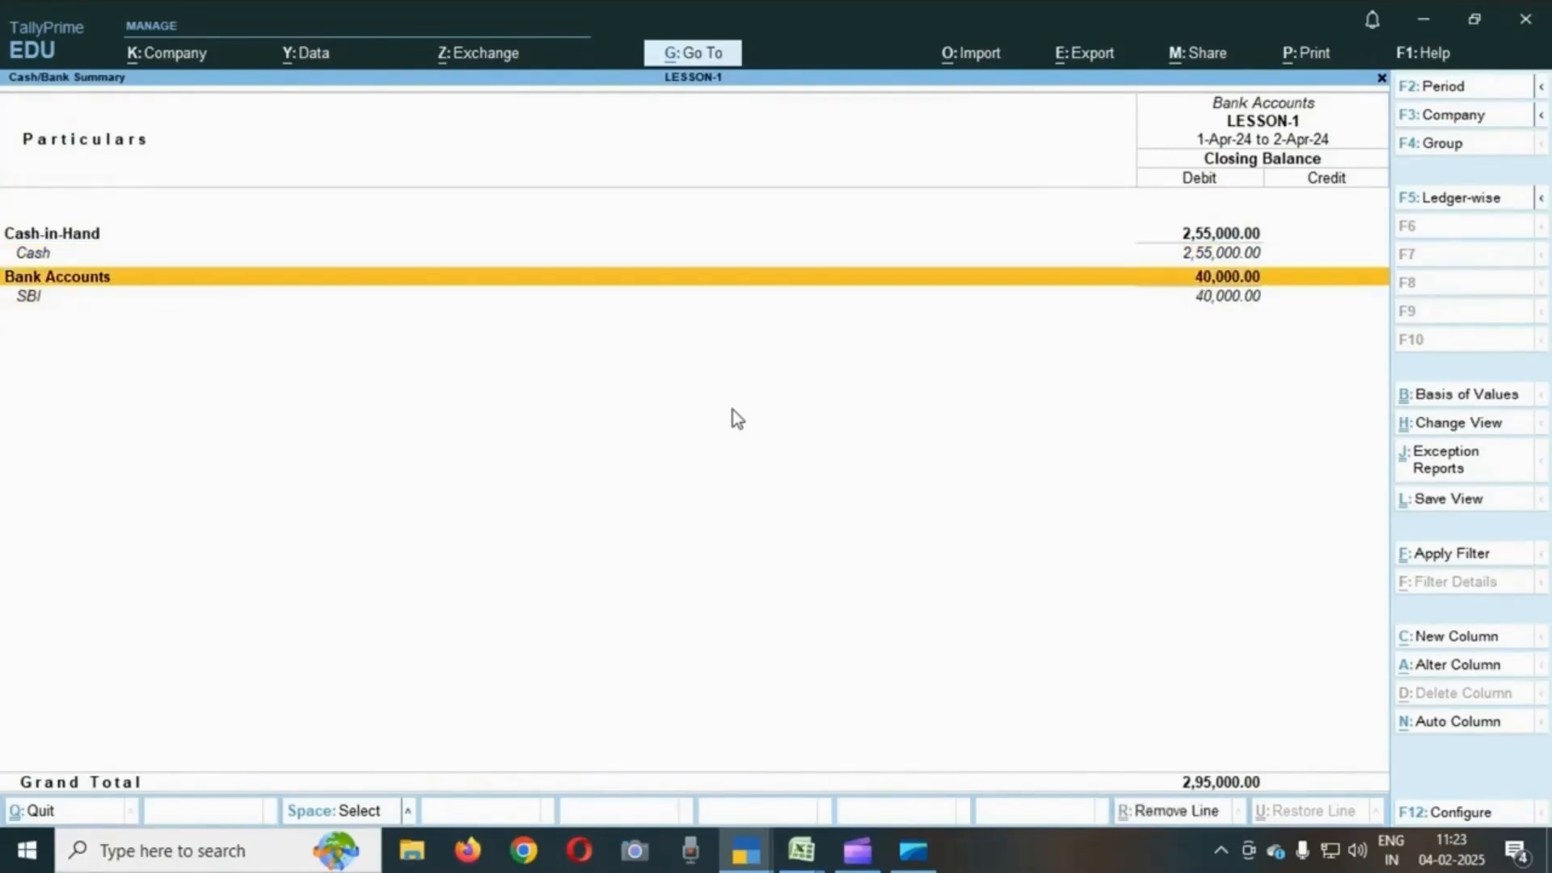
key("Down")
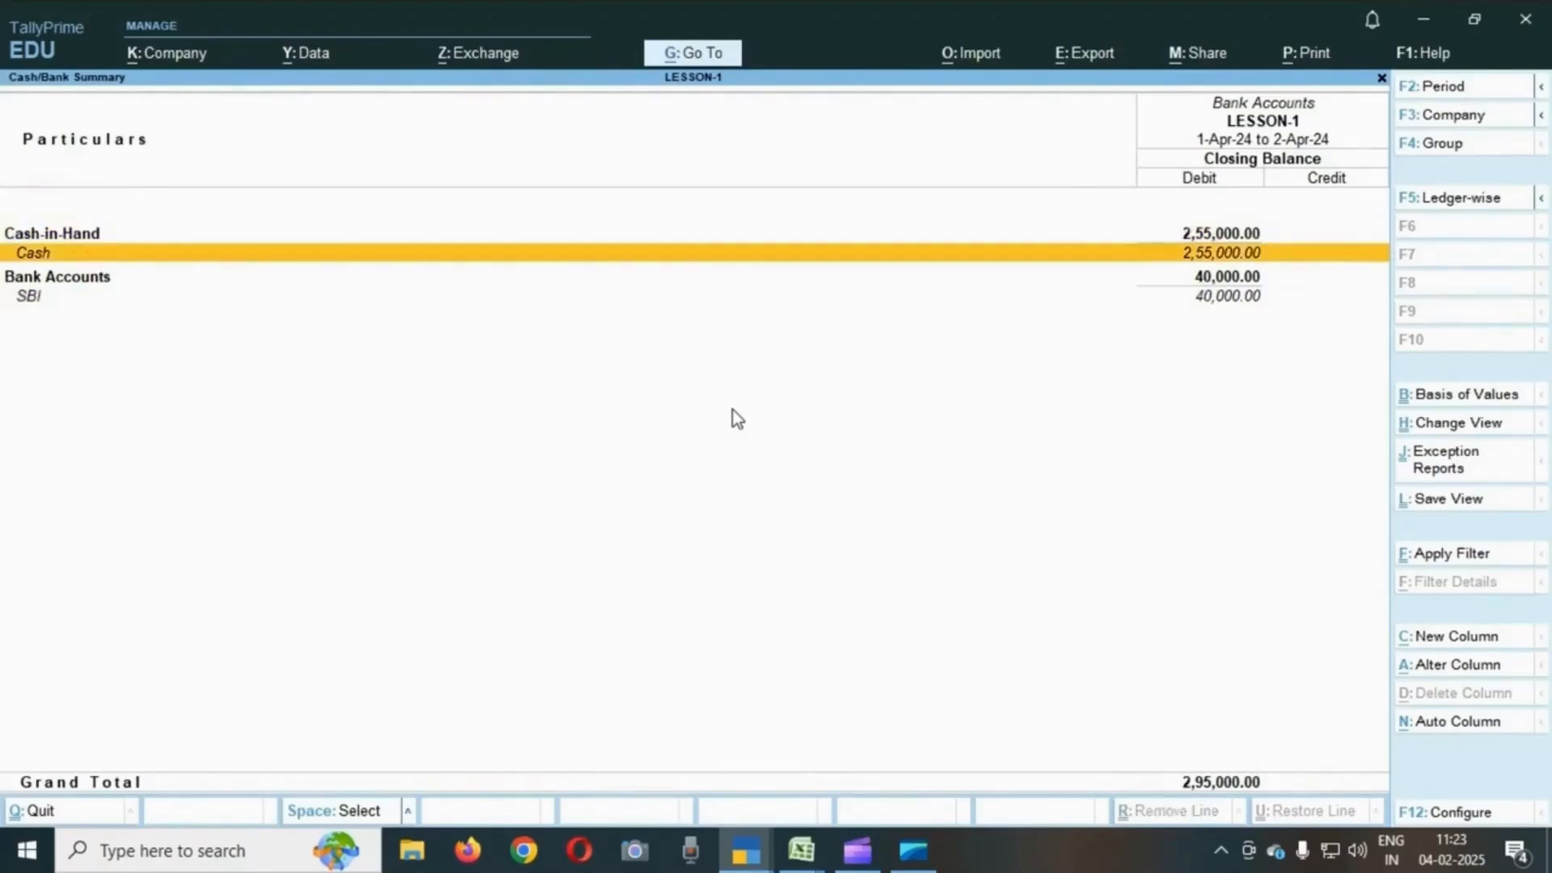
key("Return")
key("Down")
key("Up")
key("Down")
key("Up")
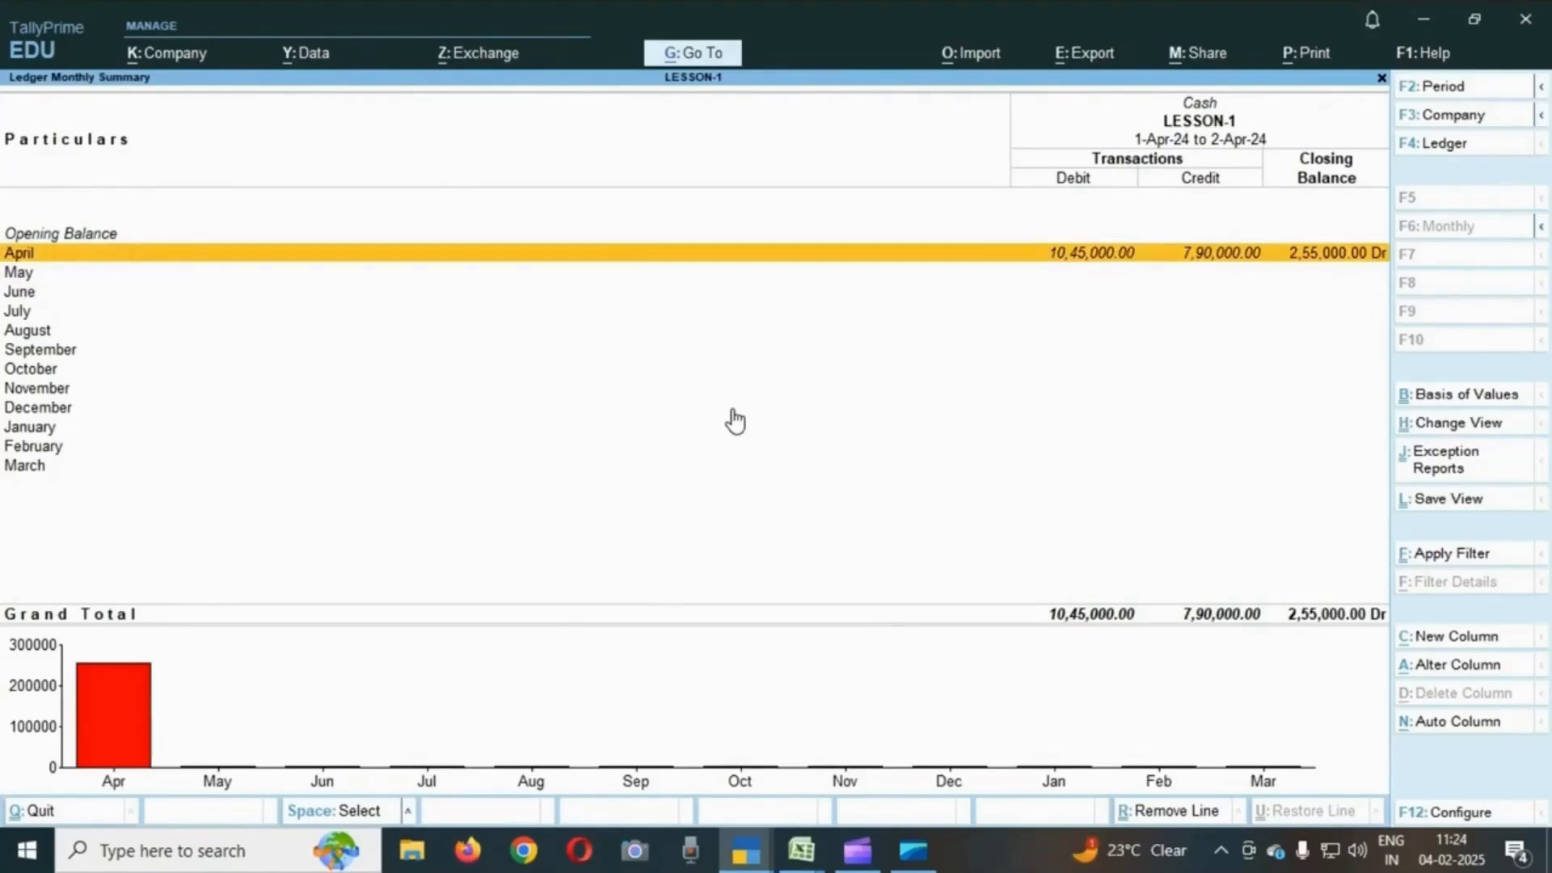
key("Down")
key("Up")
key("Return")
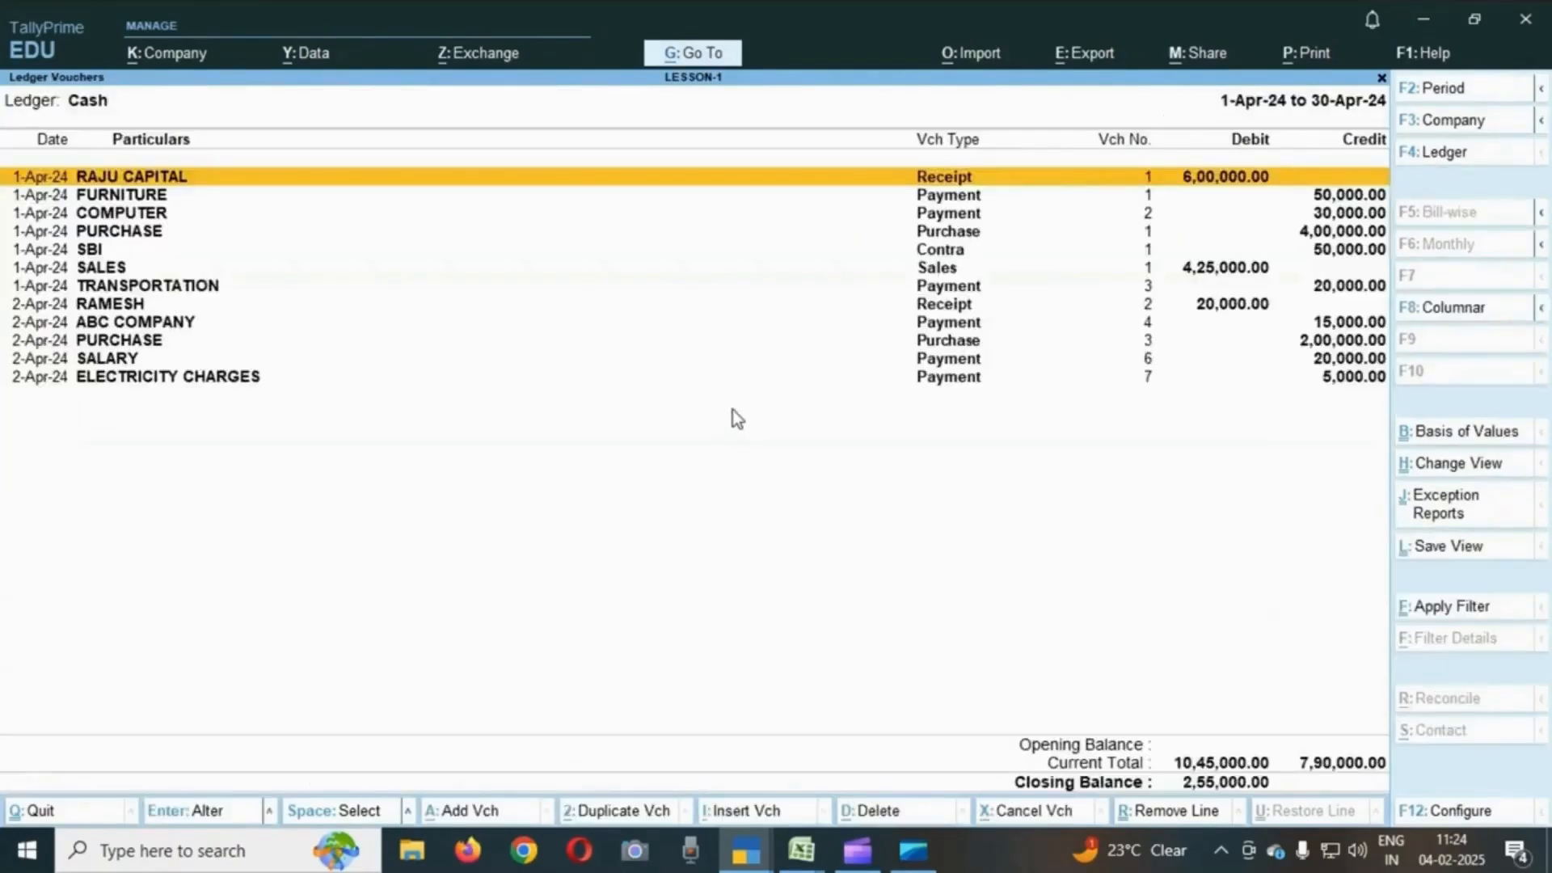
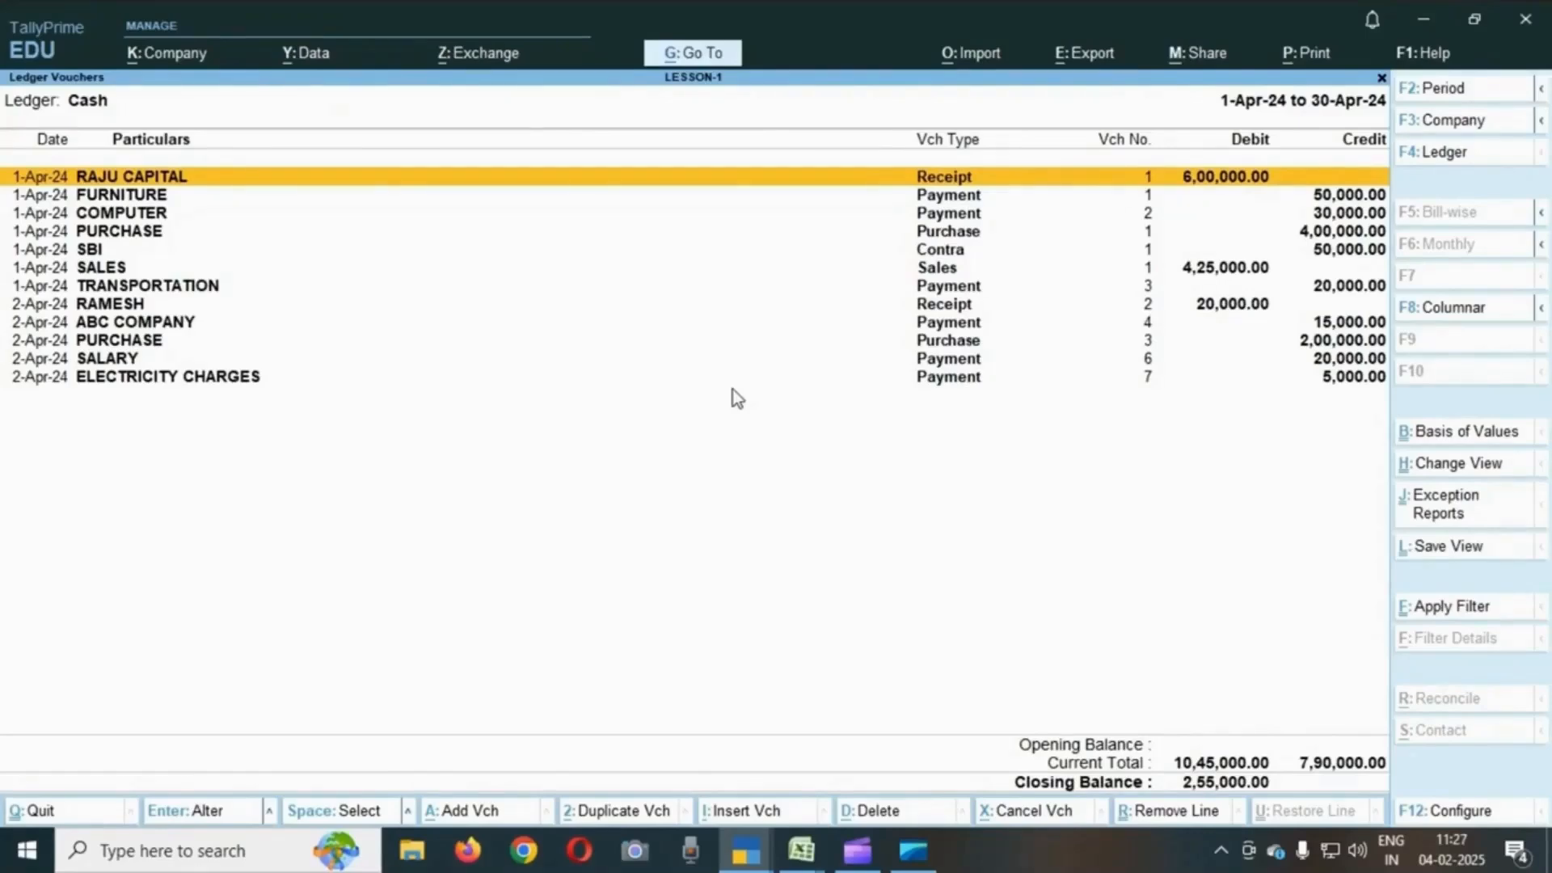
- Go back into the Cash ledger's April vouchers and browse through the recorded entries
key("Escape")
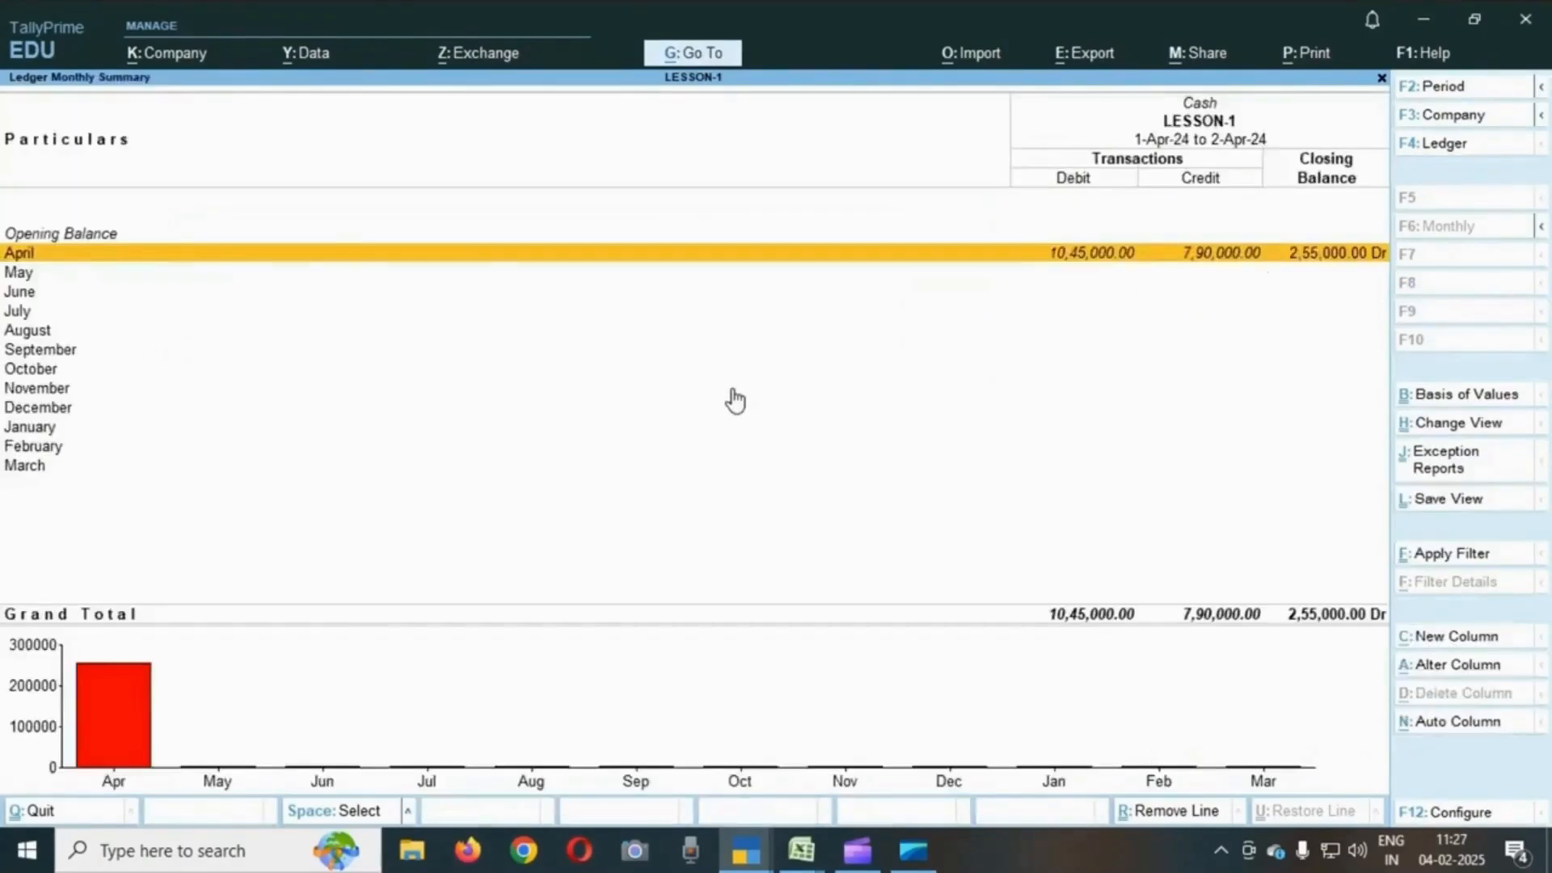
key("Escape")
key("Return")
key("Return")
key("Down")
key("Down")
key("Up")
key("Up")
key("Down")
key("Up")
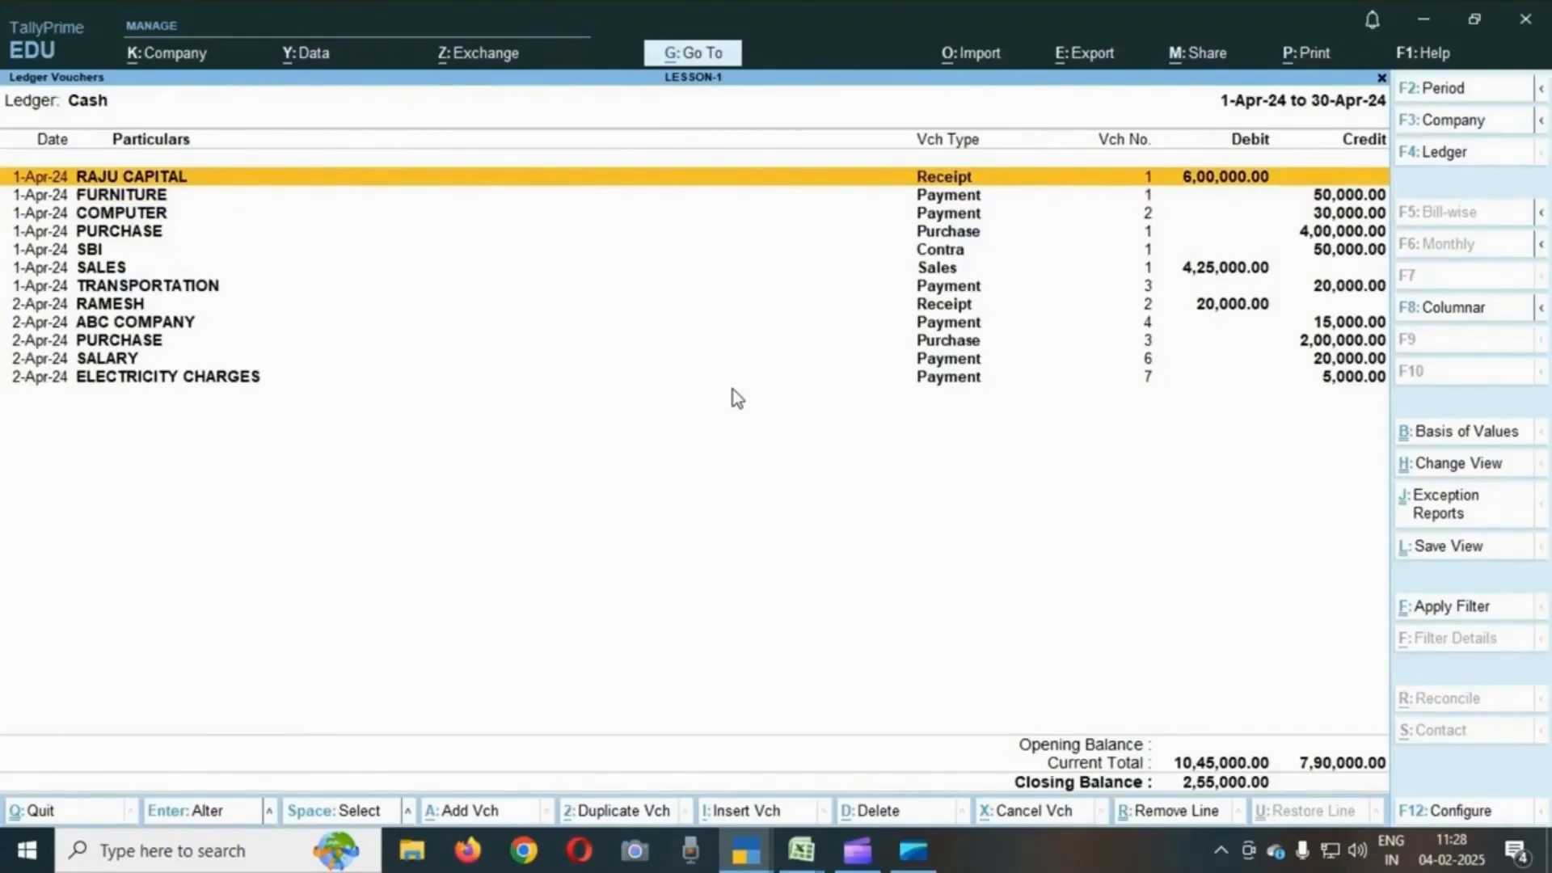
- Open the RAJU CAPITAL receipt voucher, step through its fields to the narration, and accept it unchanged
key("Return")
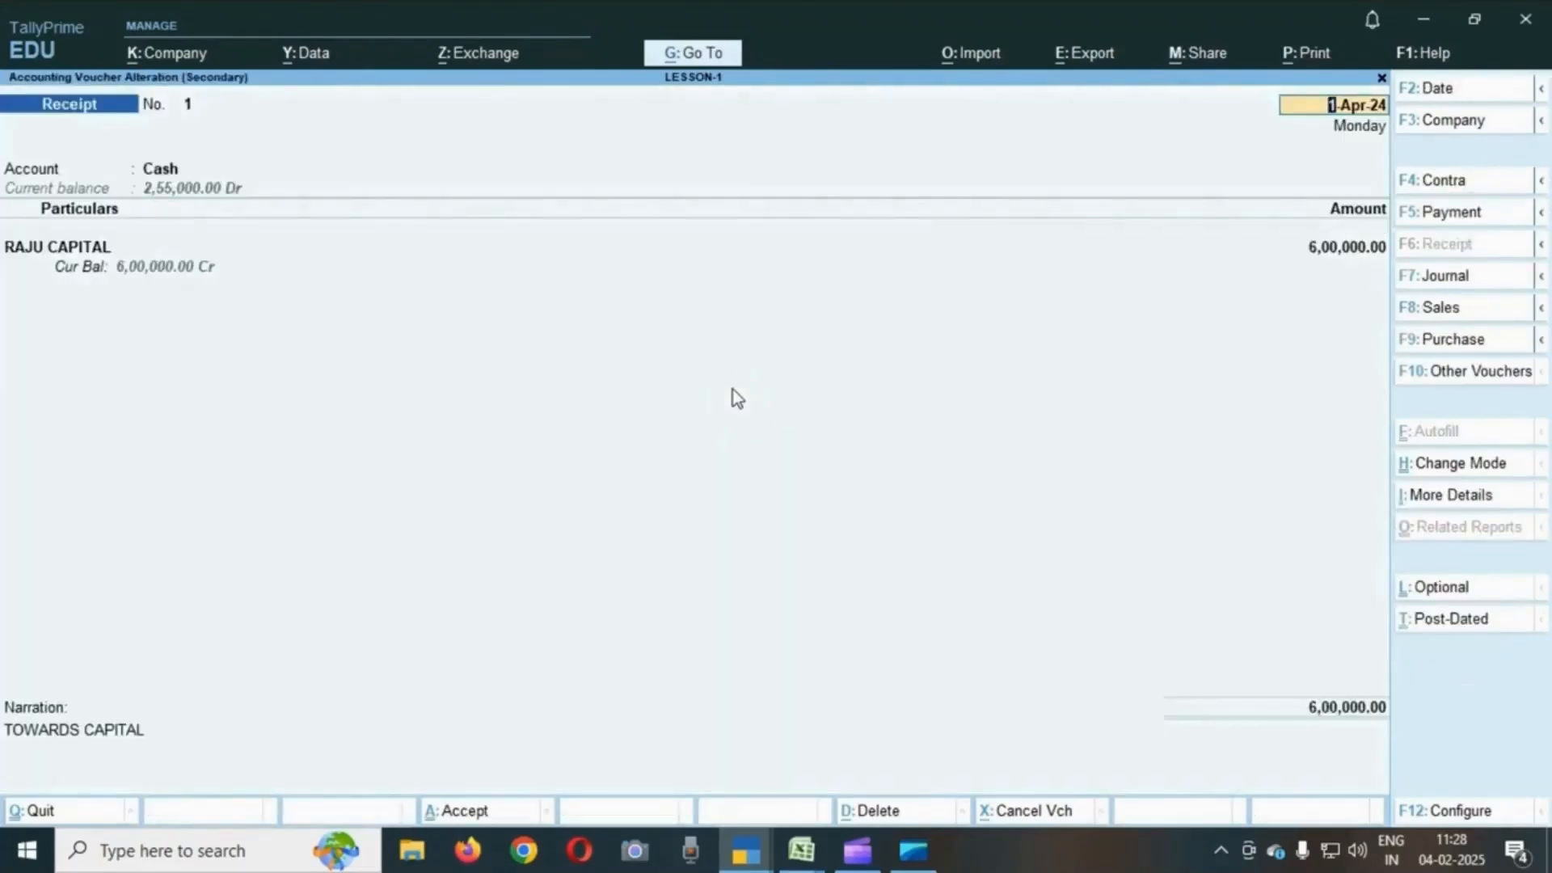
key("Return")
key("Return")
key("Return")
key("Return")
key("Return")
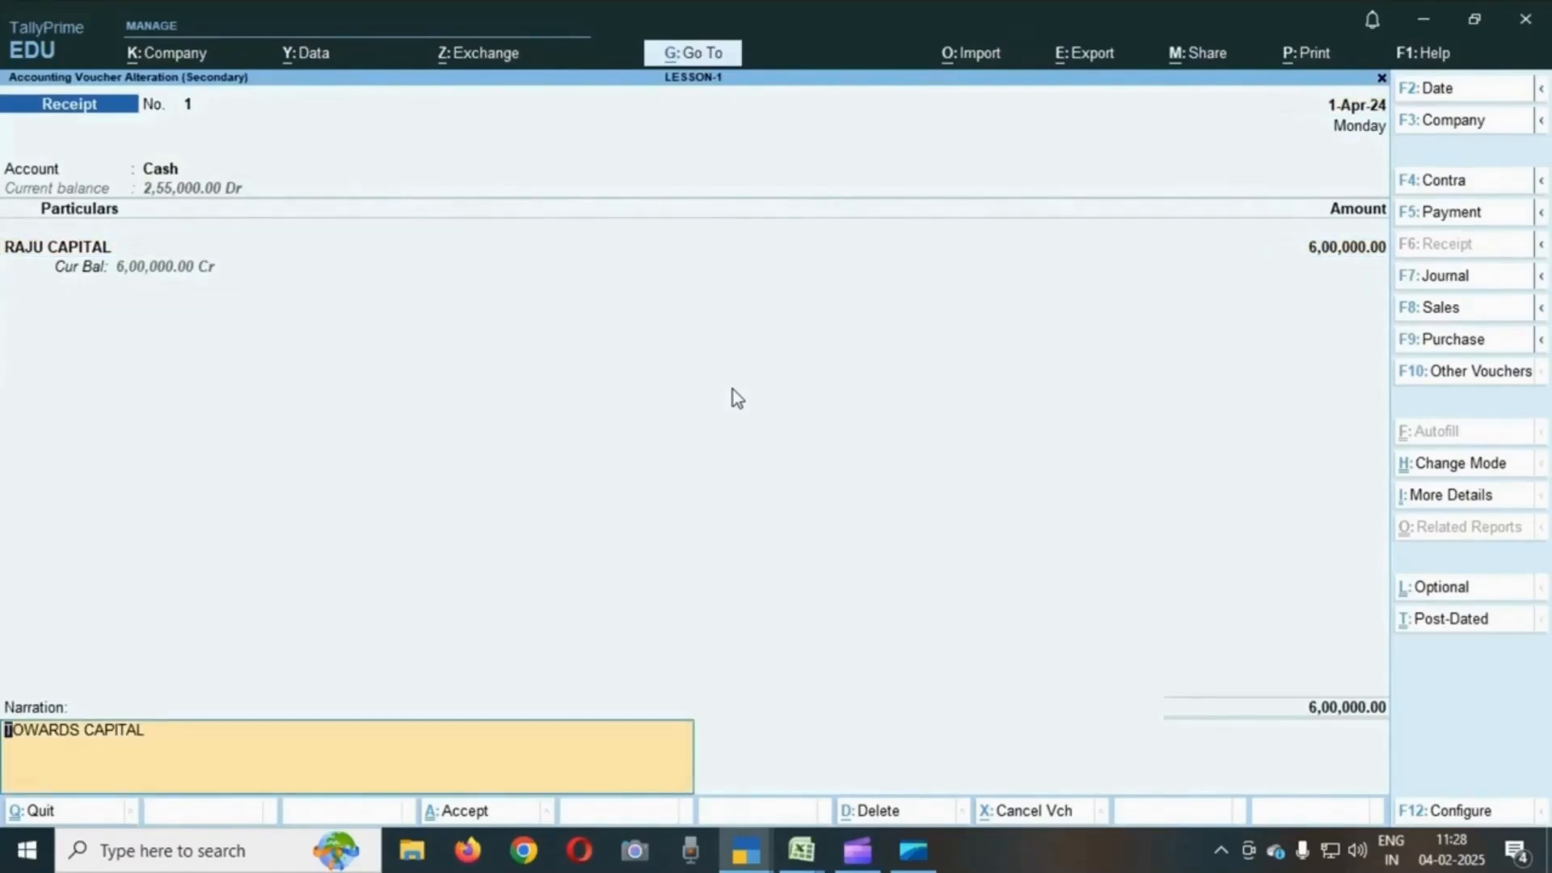
key("Return")
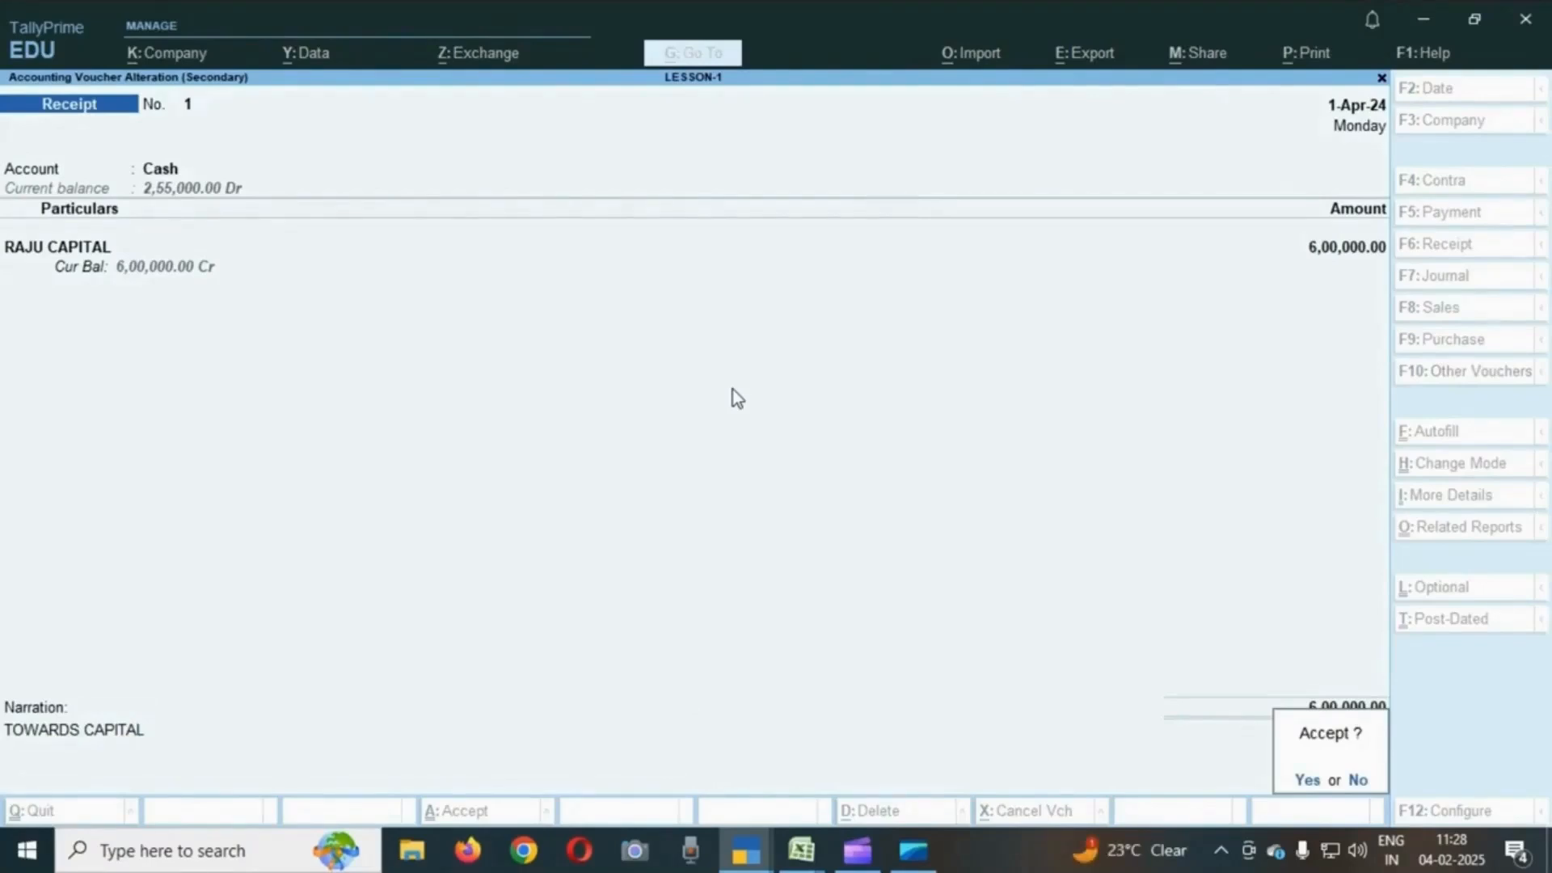
key("Return")
- Return to the Cash/Bank summary and drill into the SBI ledger's monthly summary and April vouchers
key("Escape")
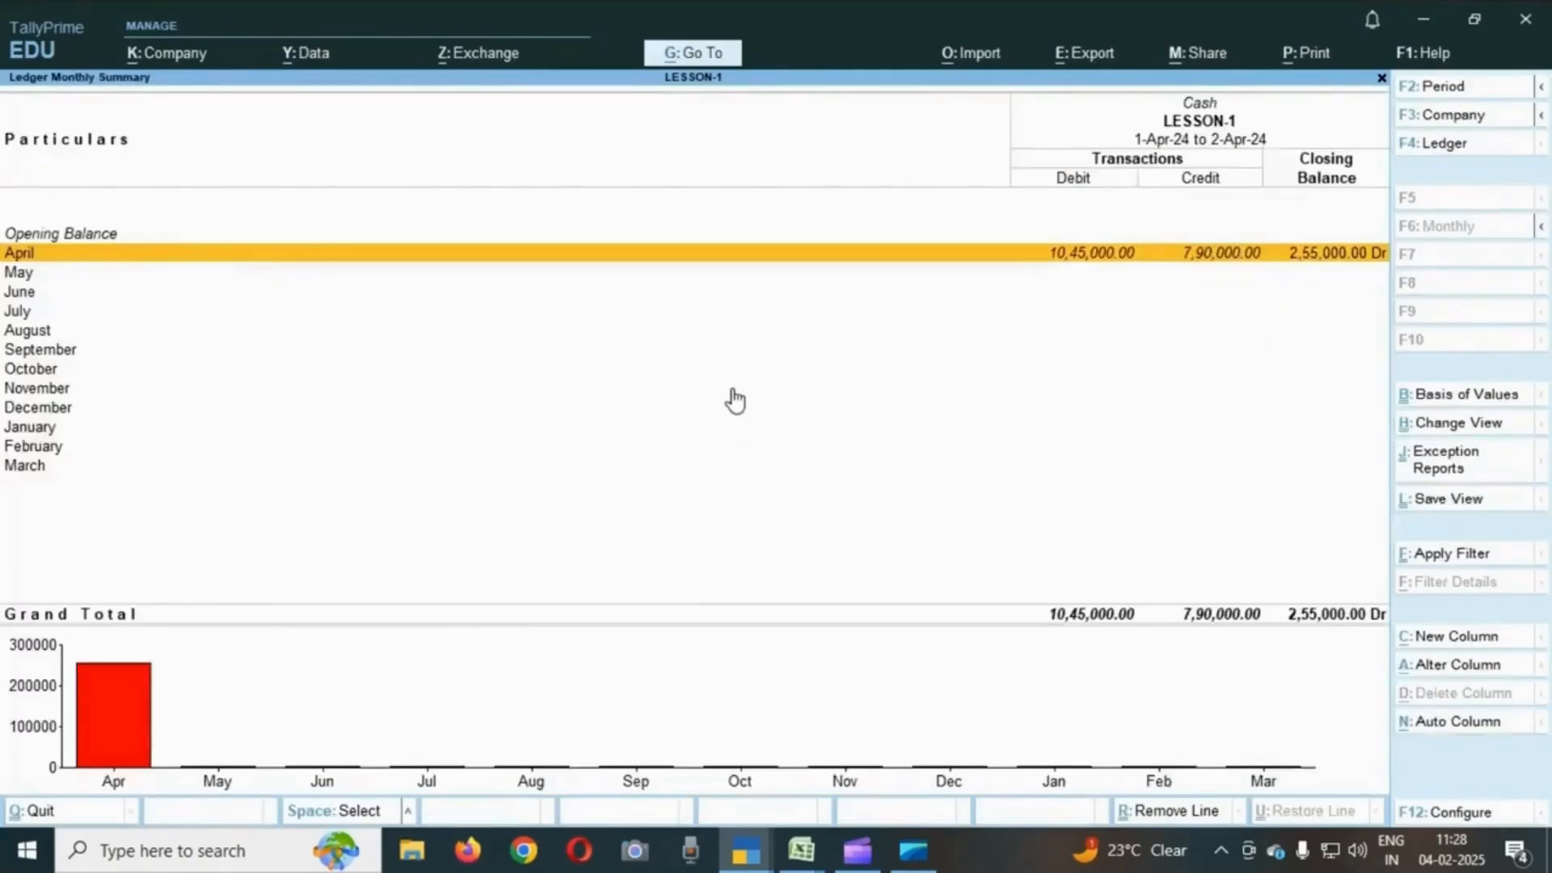
key("Escape")
key("Down")
key("Down")
key("Down")
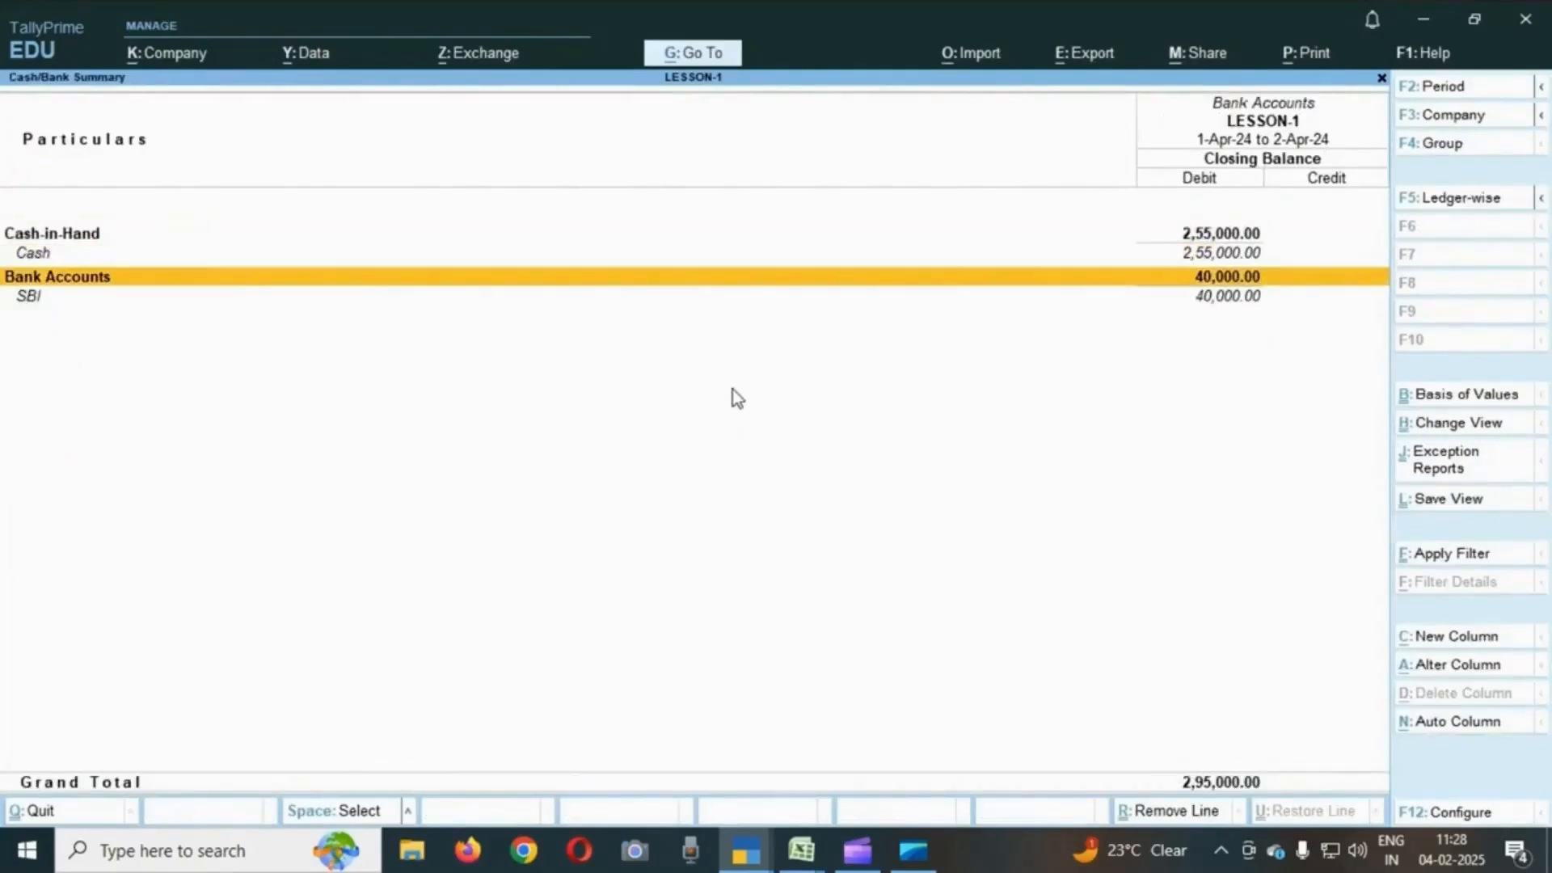
key("Return")
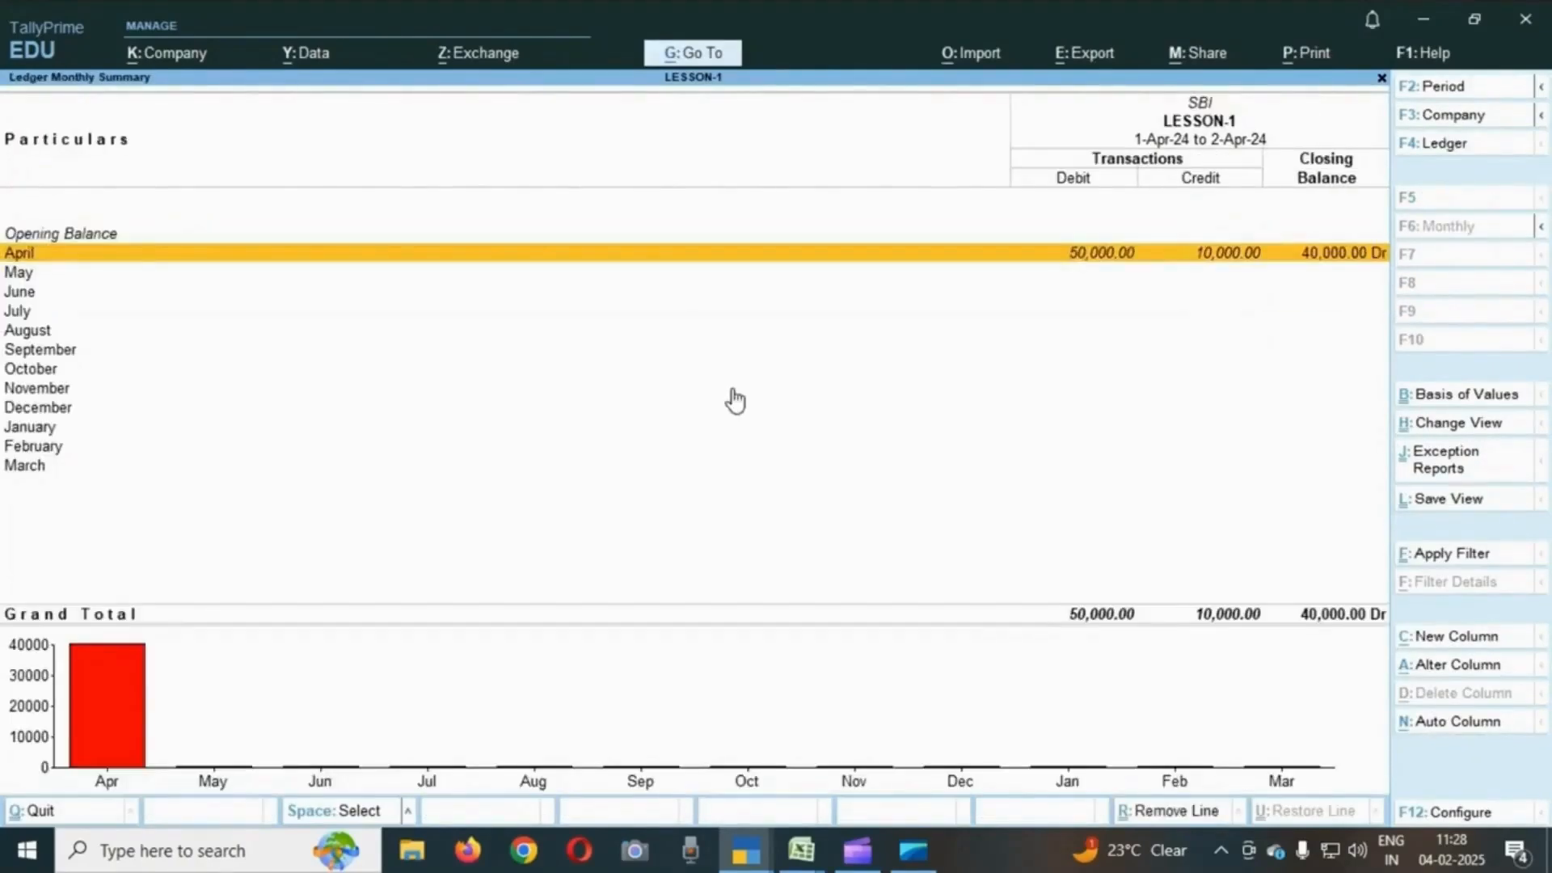
key("Return")
key("Down")
key("Up")
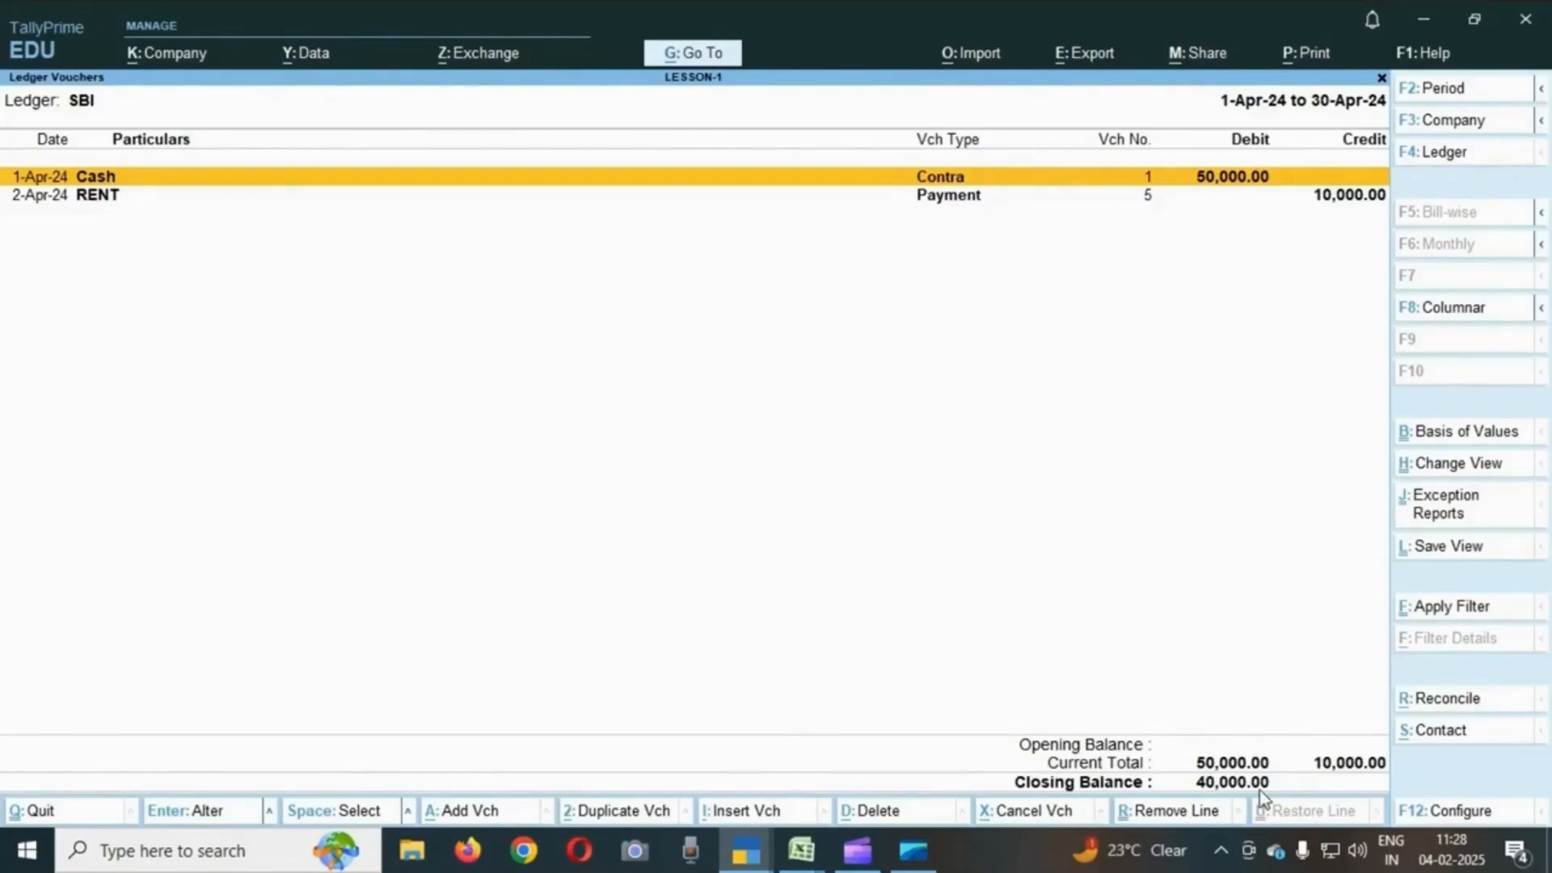
- Return to the Cash/Bank summary and browse its Cash-in-Hand and Bank Accounts lines
key("Escape")
key("Escape")
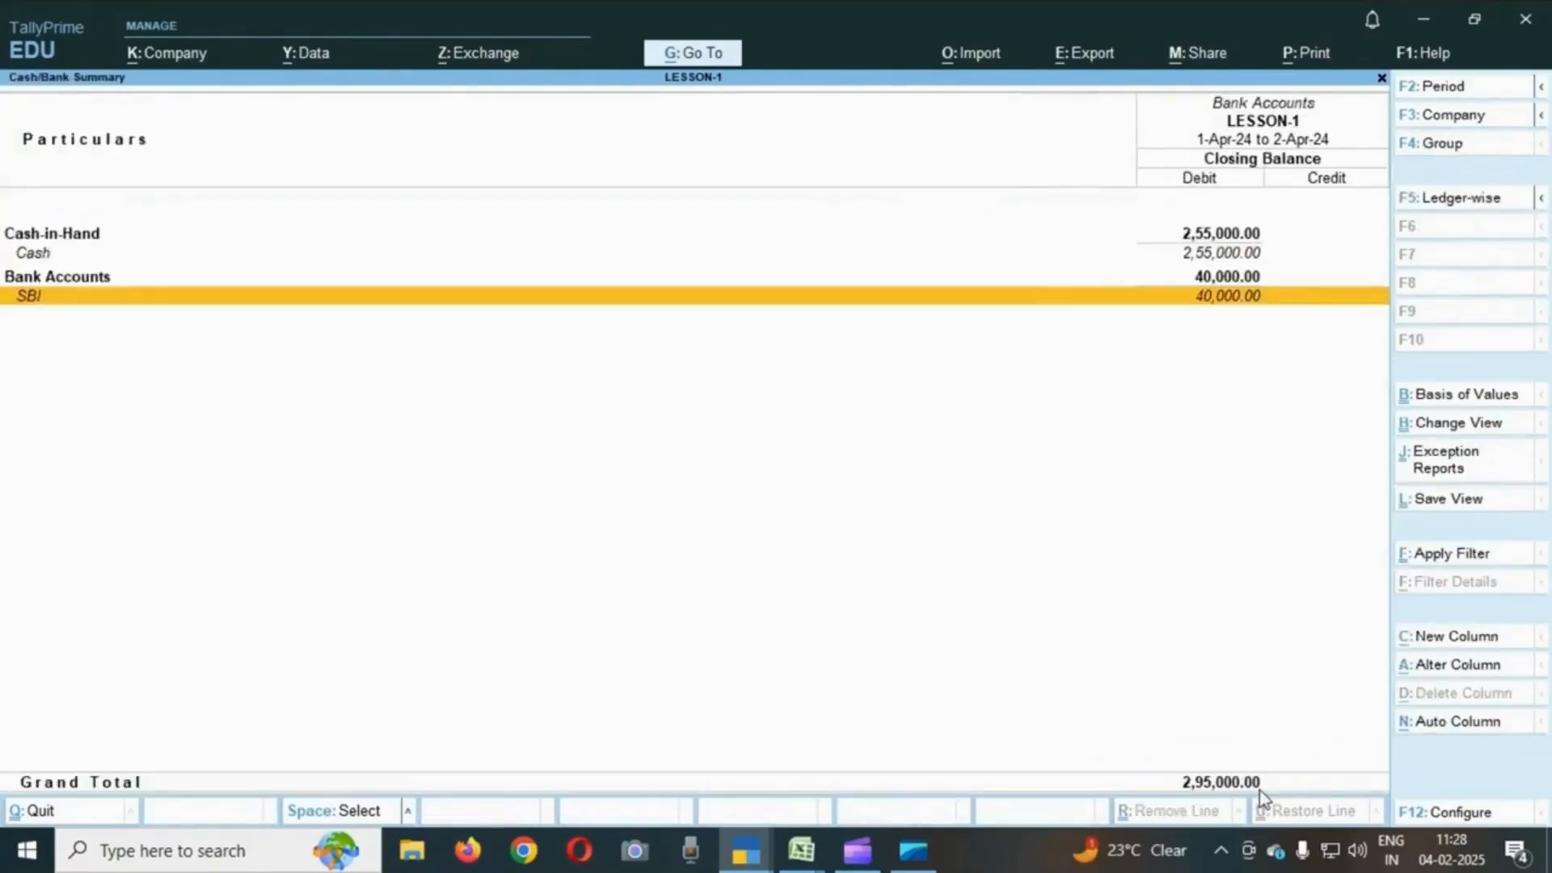
key("Up")
key("Up")
key("Up")
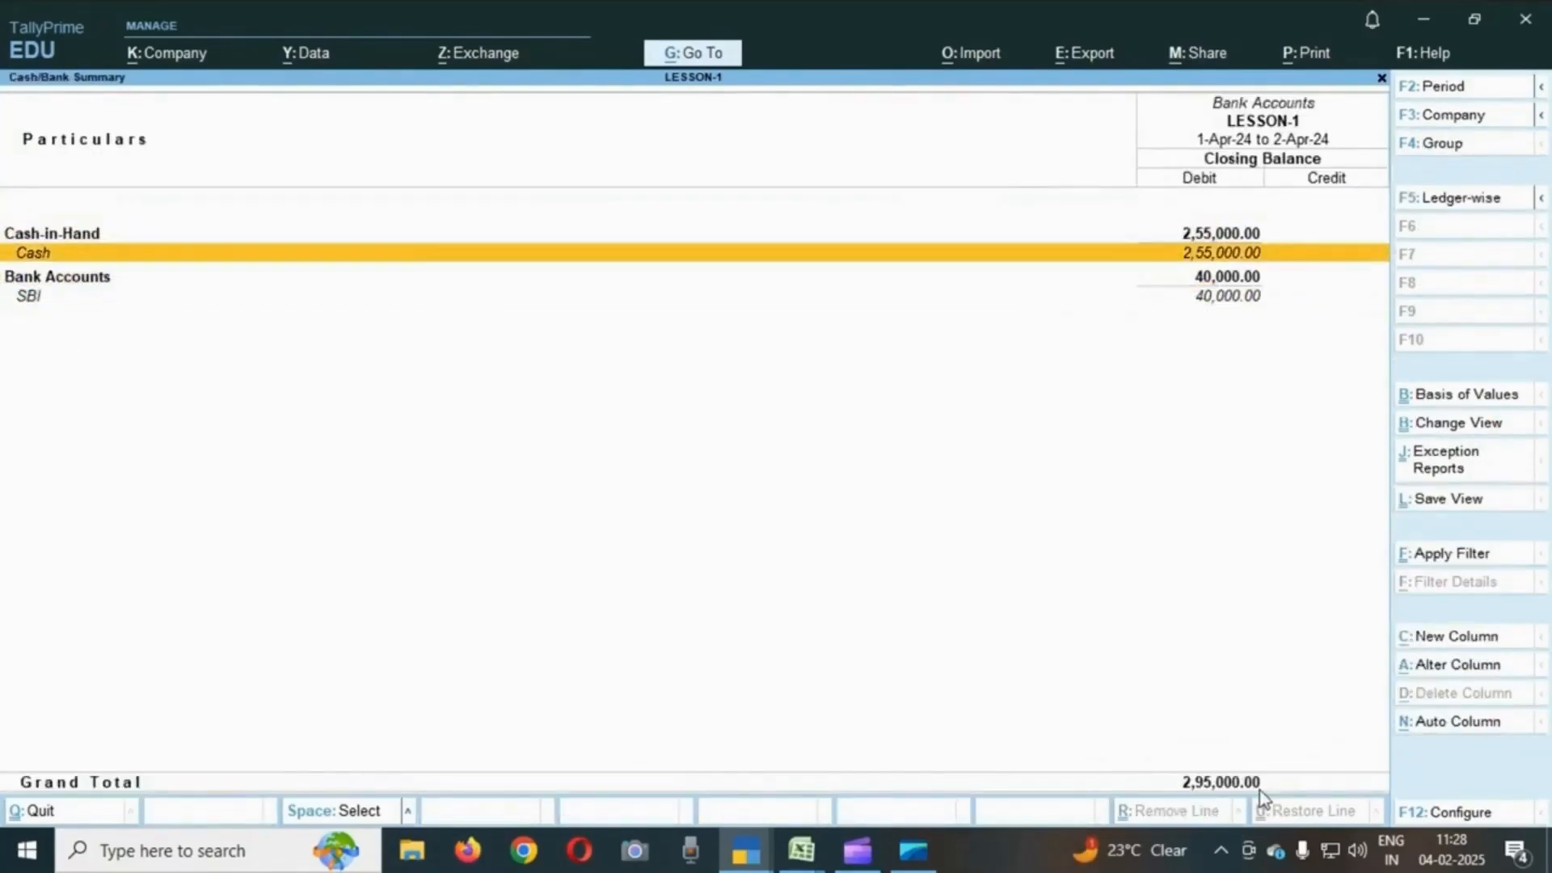
key("Down")
key("Down")
key("Down")
key("Up")
key("Down")
key("Up")
key("Up")
key("Up")
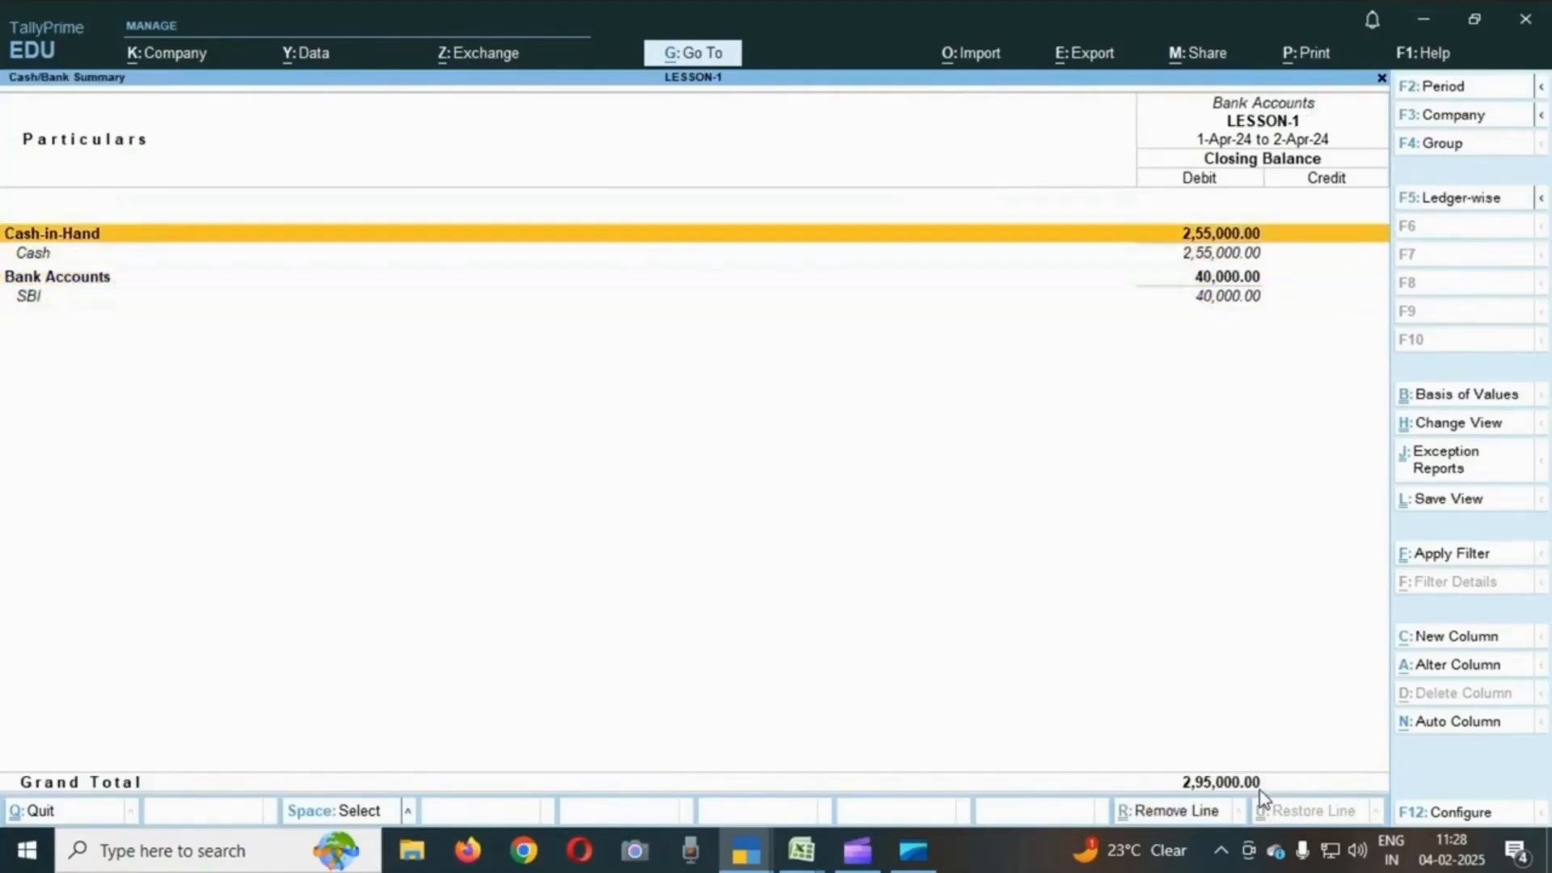
- Go back to the Gateway of Tally and reopen the Cash/Bank Books summary from Account Books
key("Escape")
key("Escape")
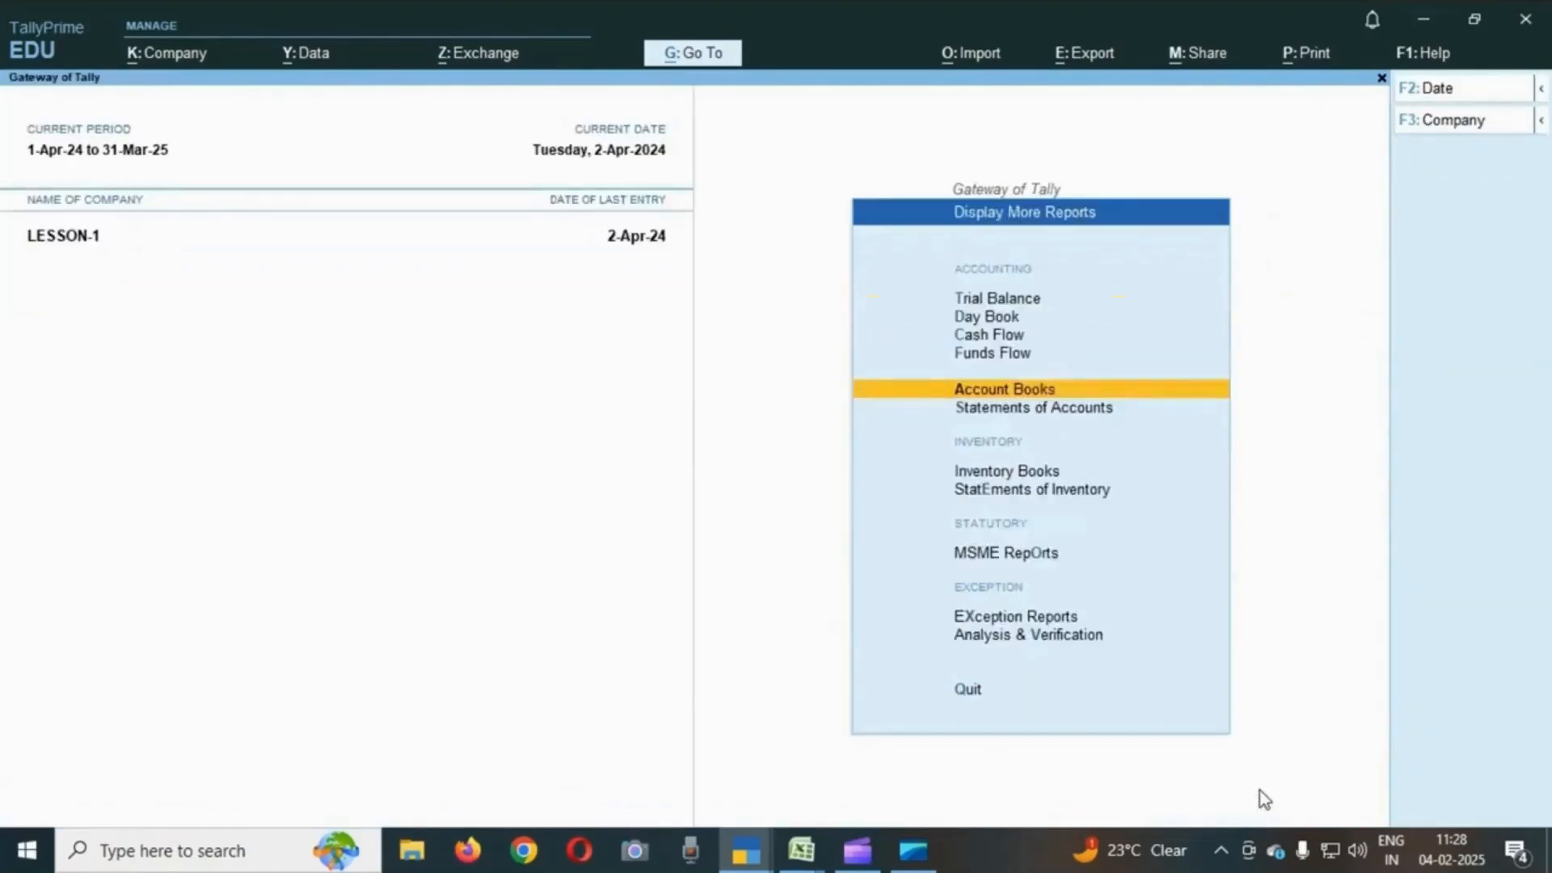
key("Escape")
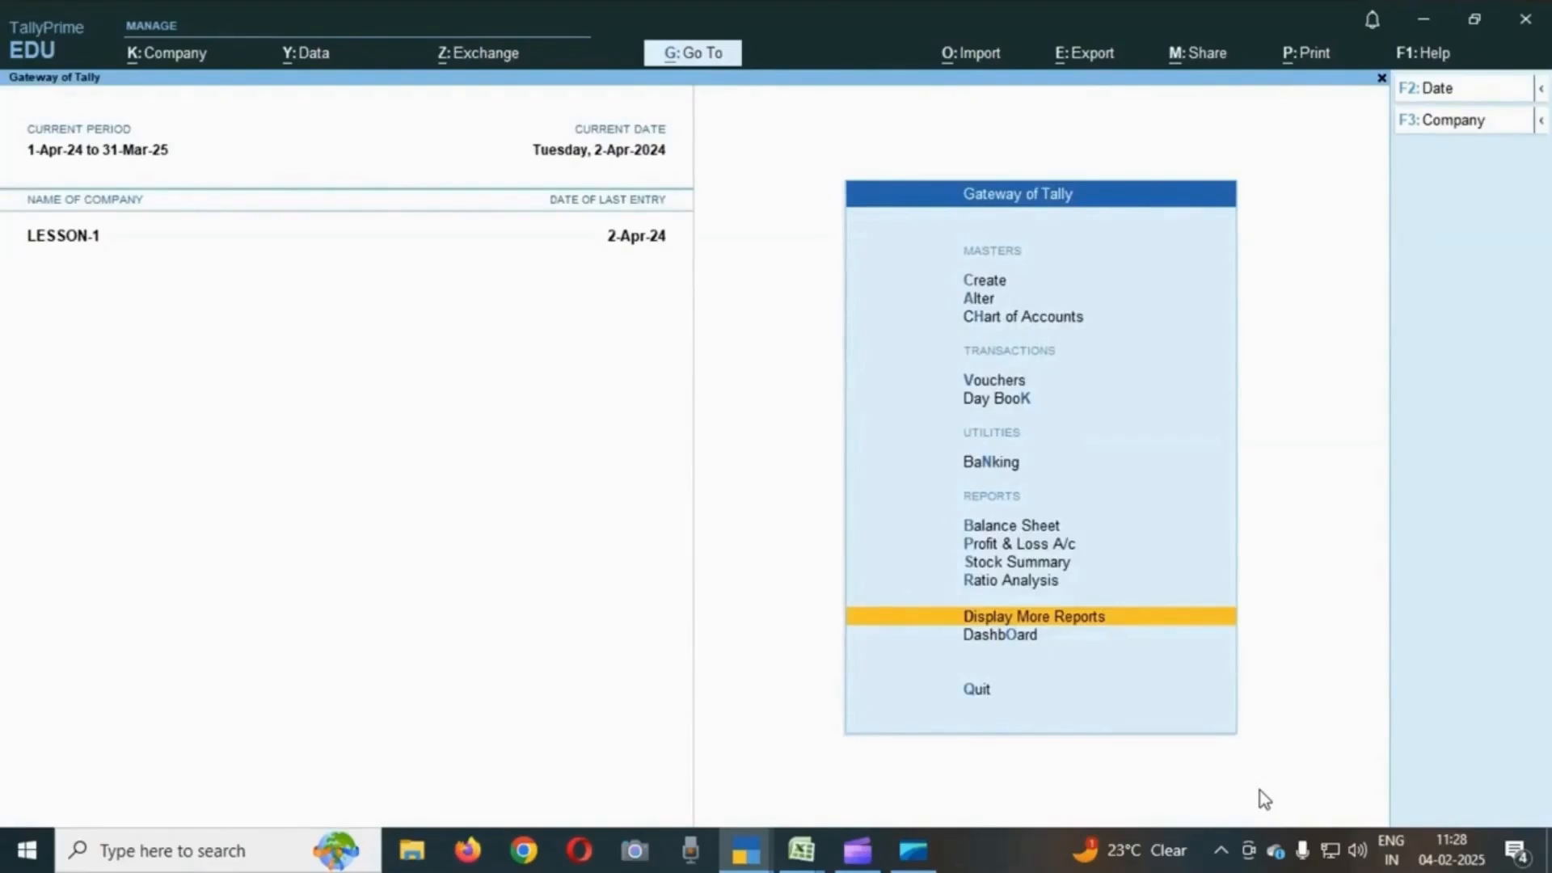
key("Return")
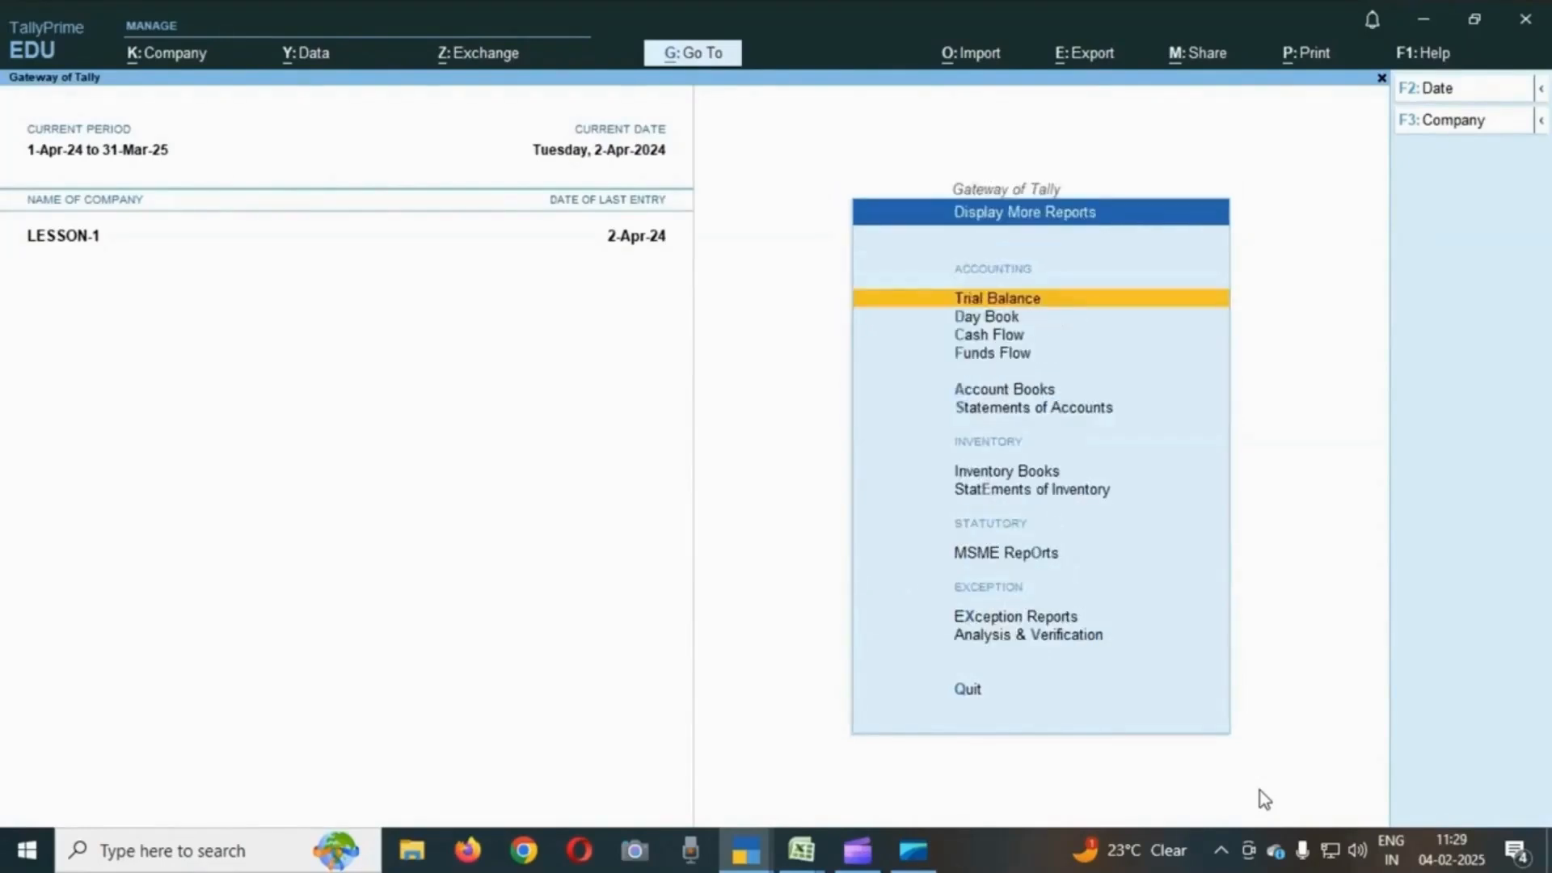
key("Down")
key("Down")
key("Down")
key("Down")
key("Return")
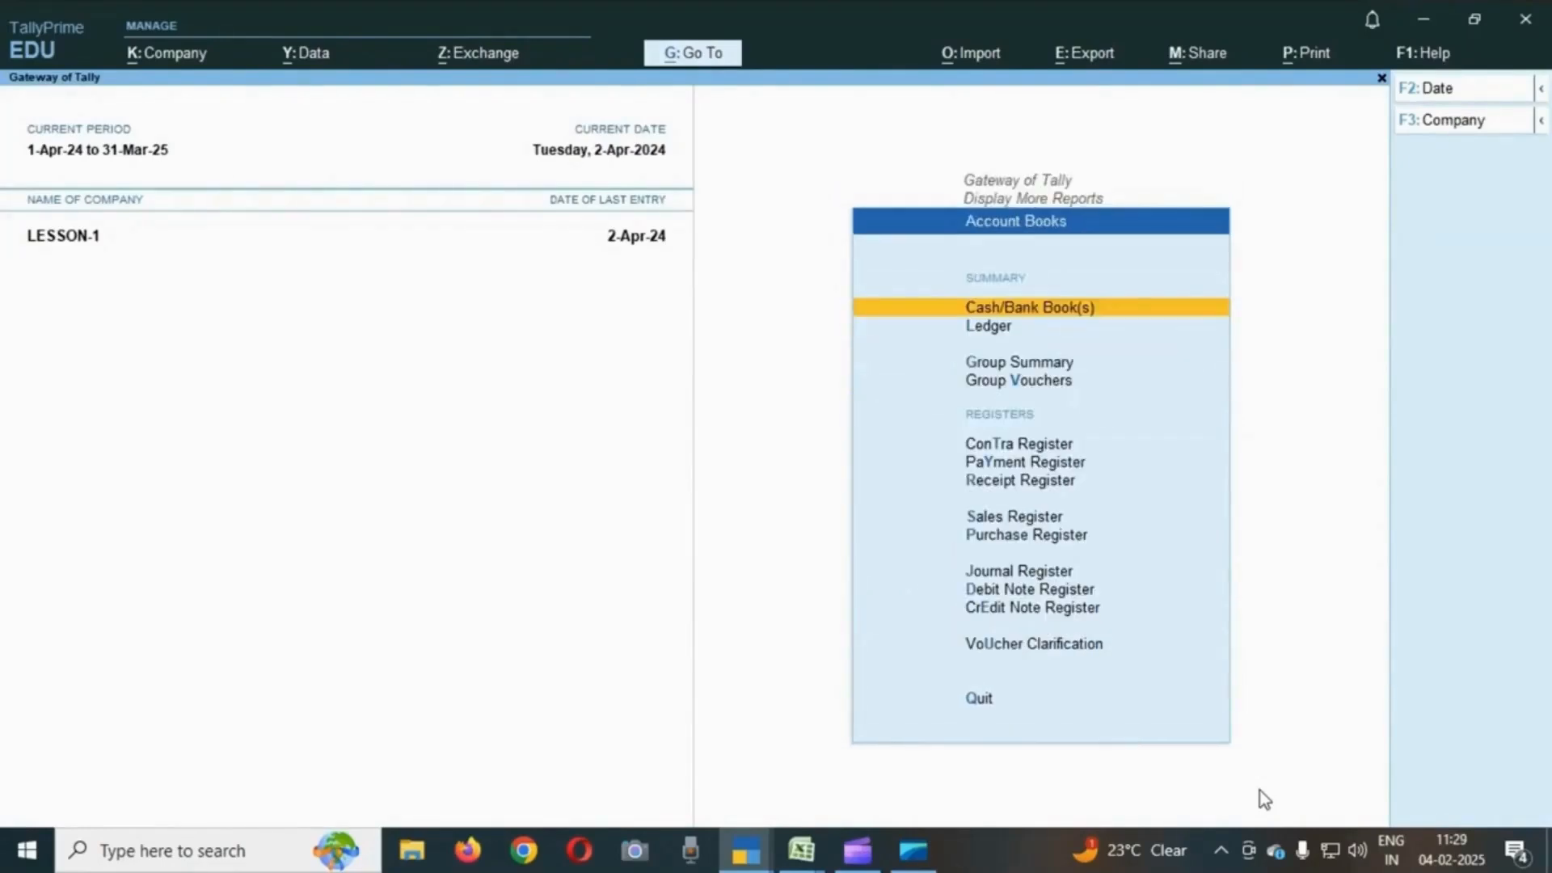
key("Return")
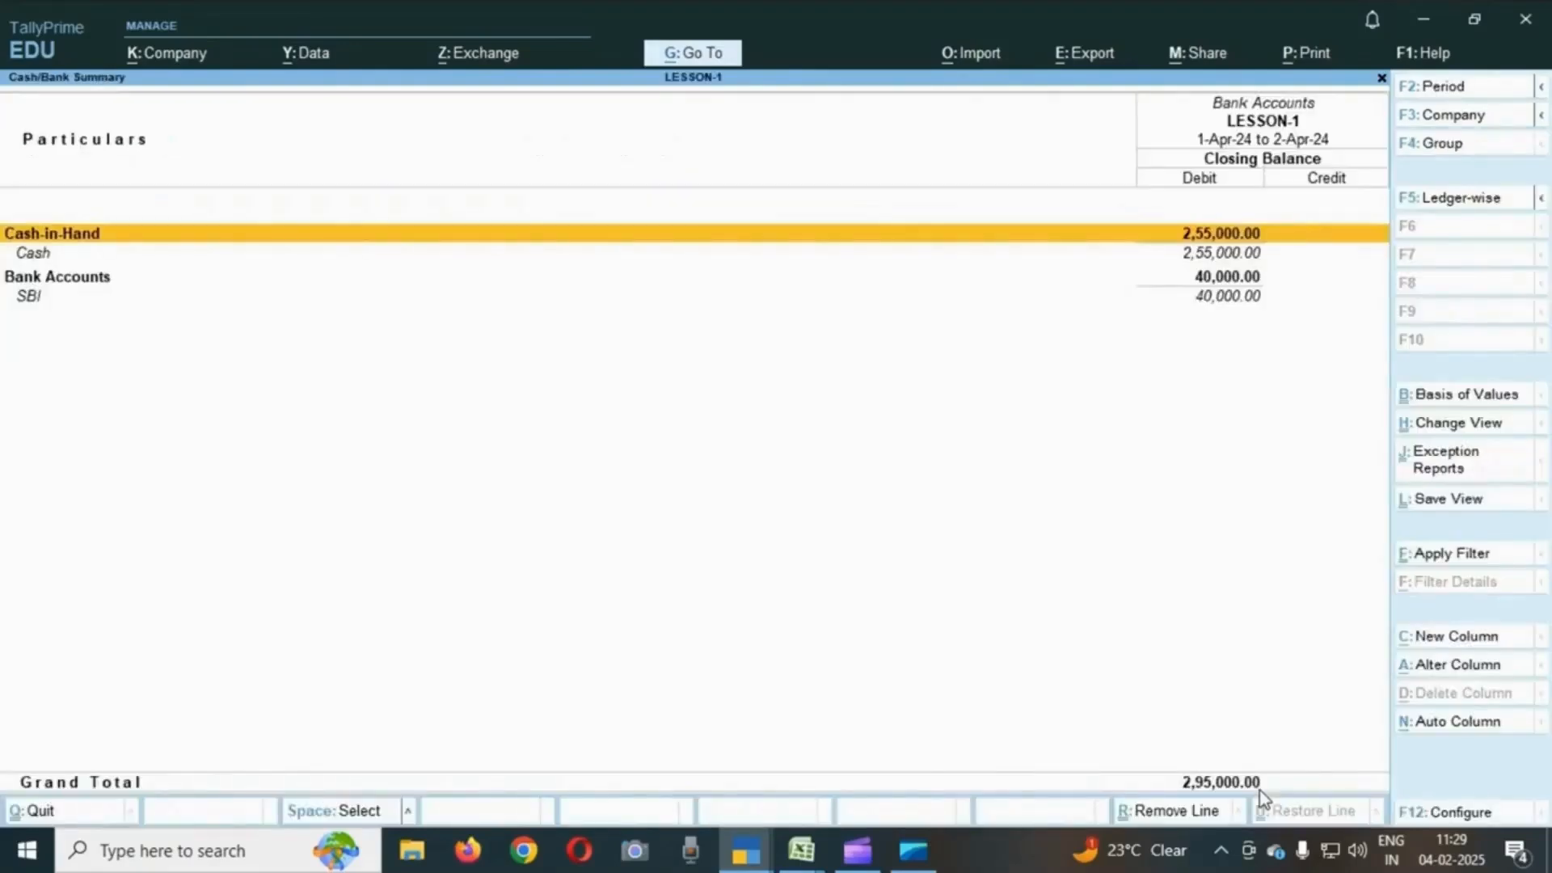
- Open the Ledger report from Account Books and display the RAMESH ledger's vouchers
key("Escape")
key("Down")
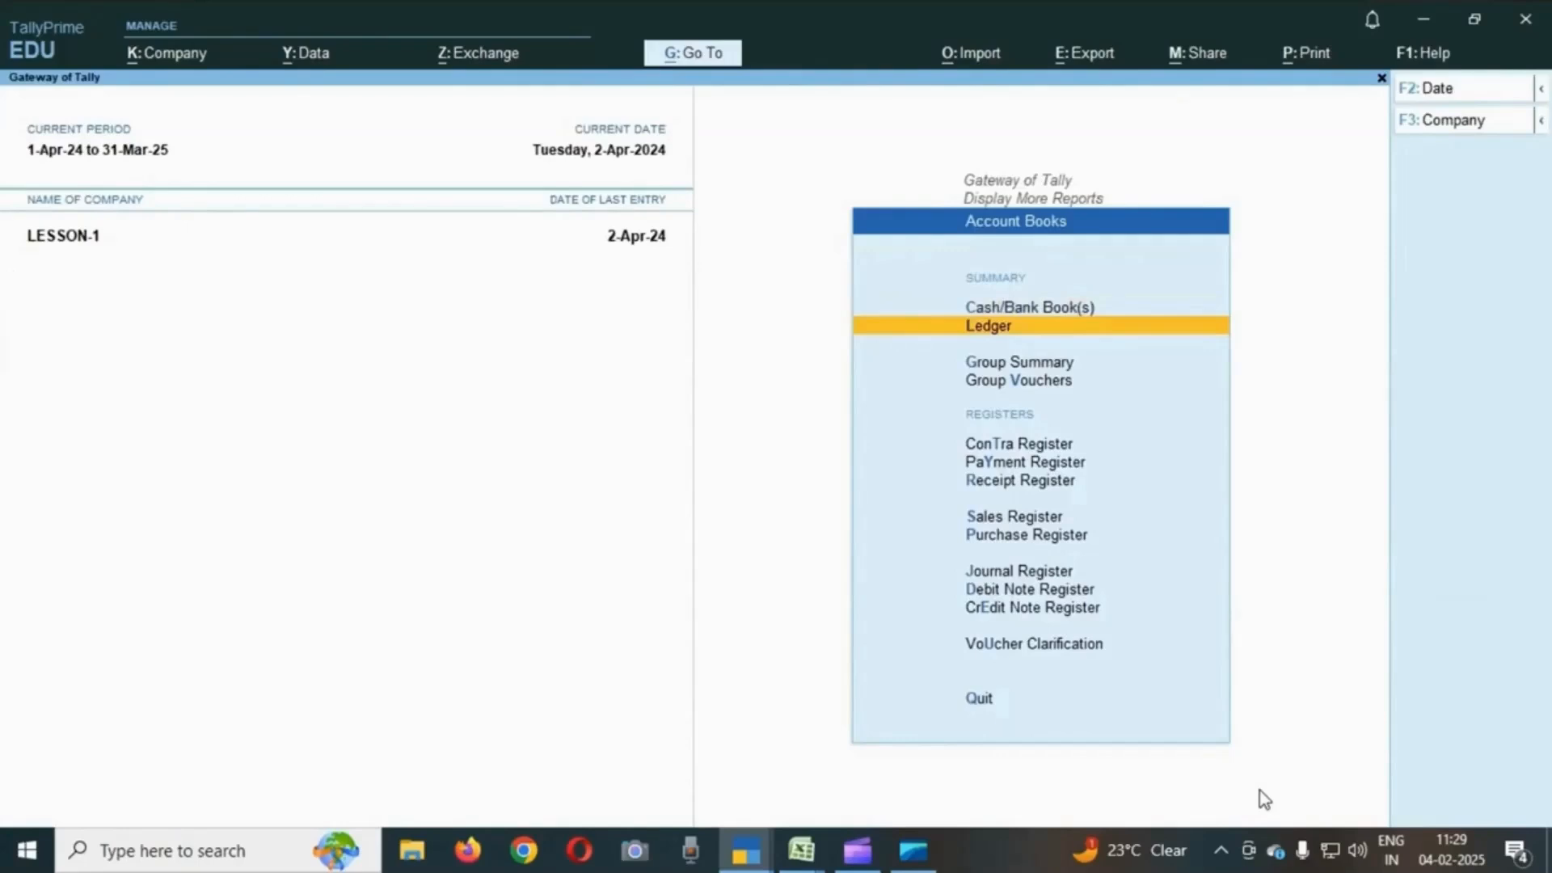
key("Return")
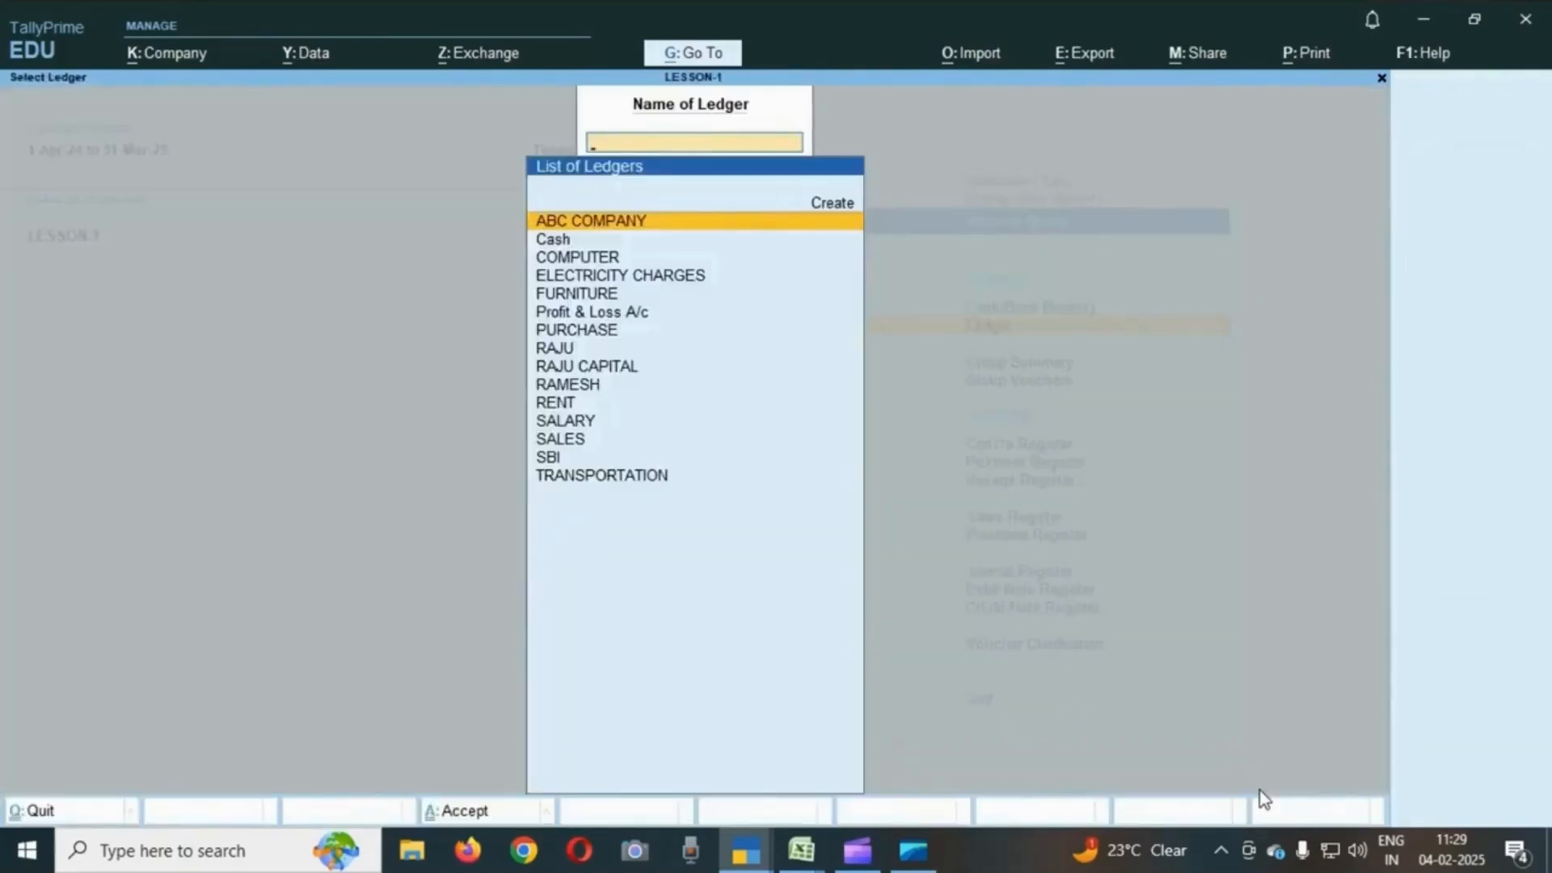
key("Down")
key("Down")
key("Down")
key("Down")
key("Down")
key("Down")
key("Down")
key("Down")
key("Down")
key("Down")
key("Down")
key("Down")
key("Down")
key("Down")
key("Down")
key("Up")
key("Up")
key("Up")
key("Up")
key("Up")
key("Up")
key("Down")
key("Down")
key("Down")
key("Down")
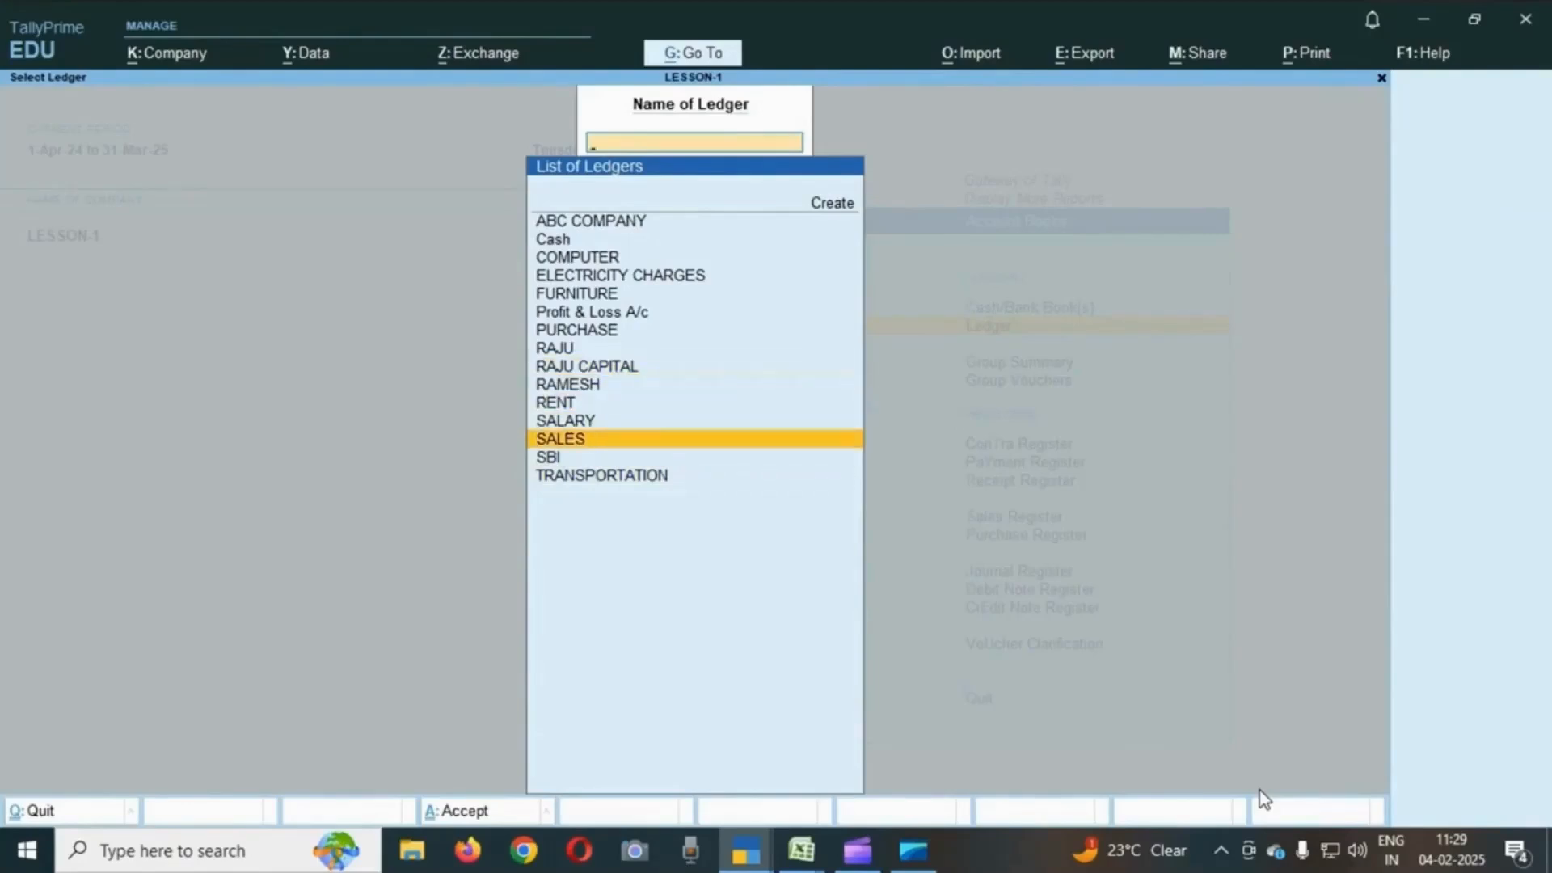
key("Up")
key("Up")
key("Up")
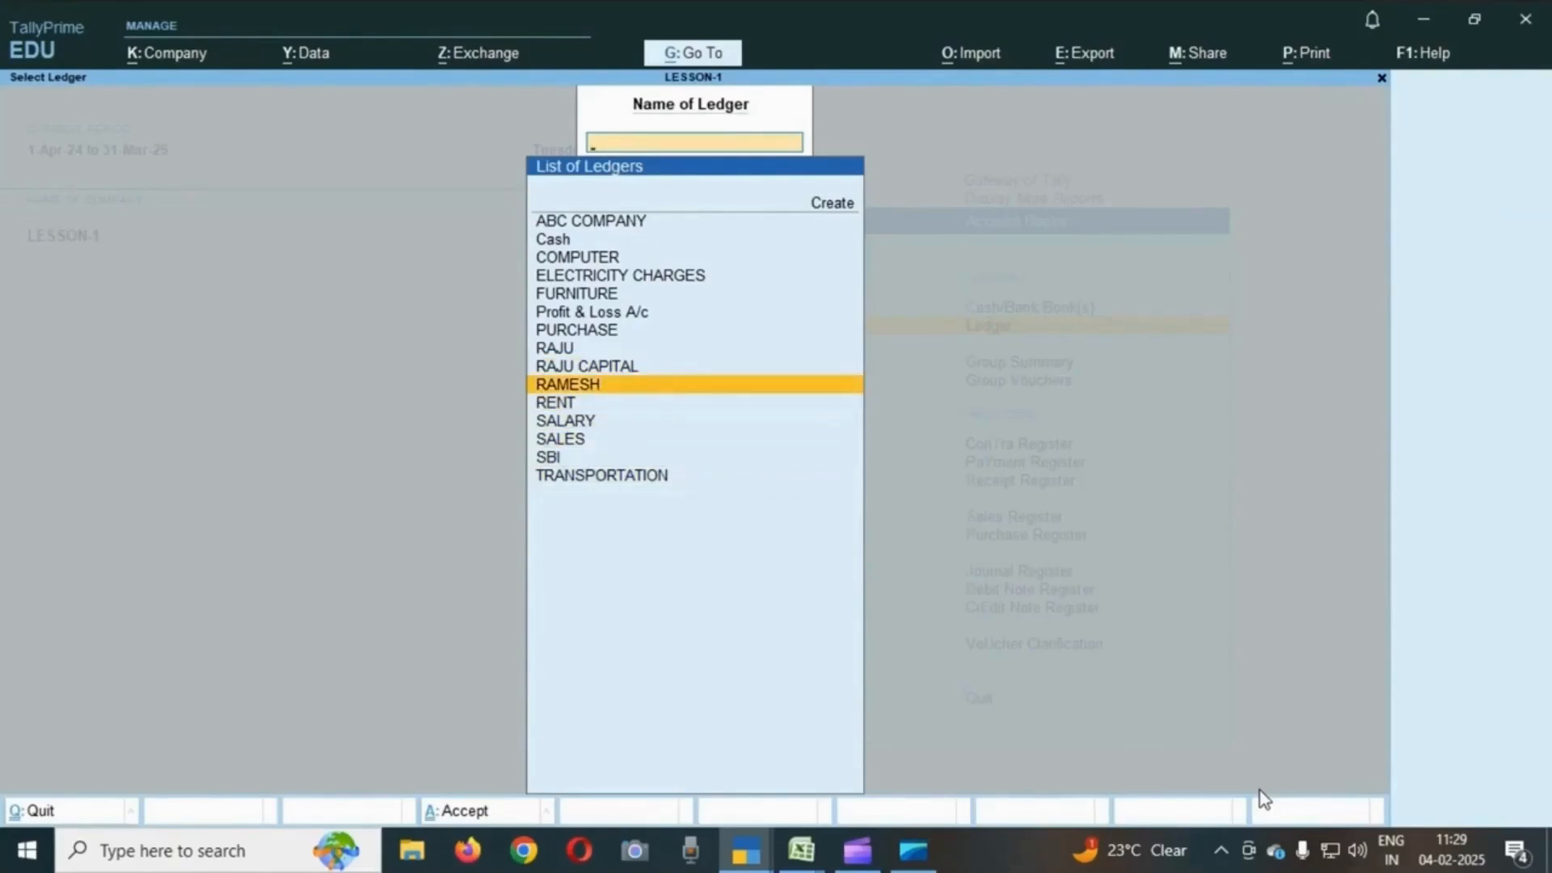
key("Return")
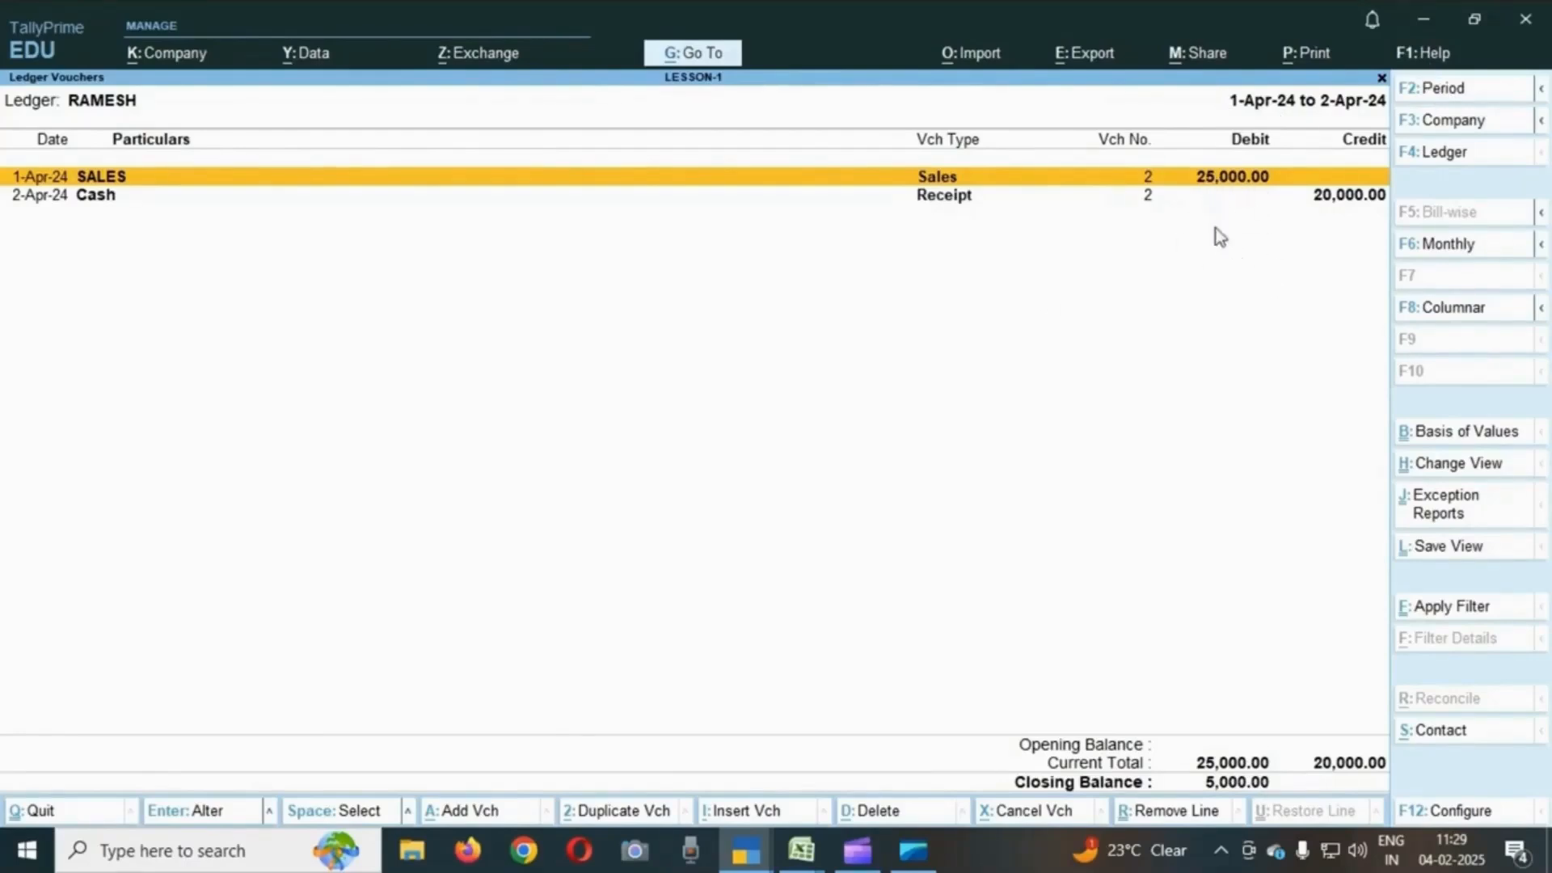
- Highlight the Cash receipt entry, then switch to the RAJU CAPITAL ledger's vouchers
left_click(1217, 194)
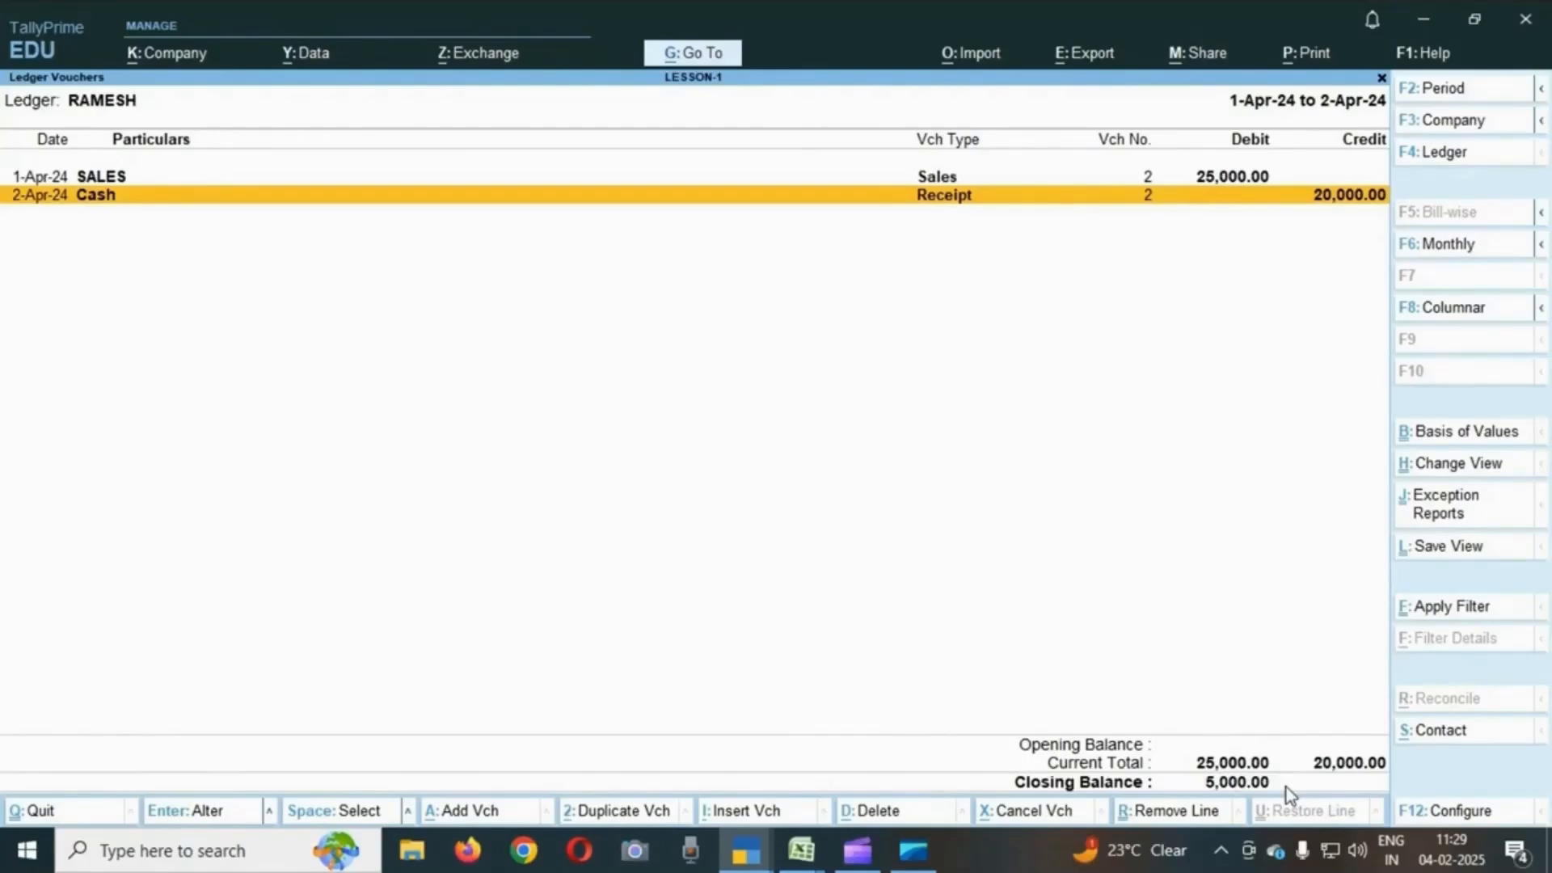
key("Escape")
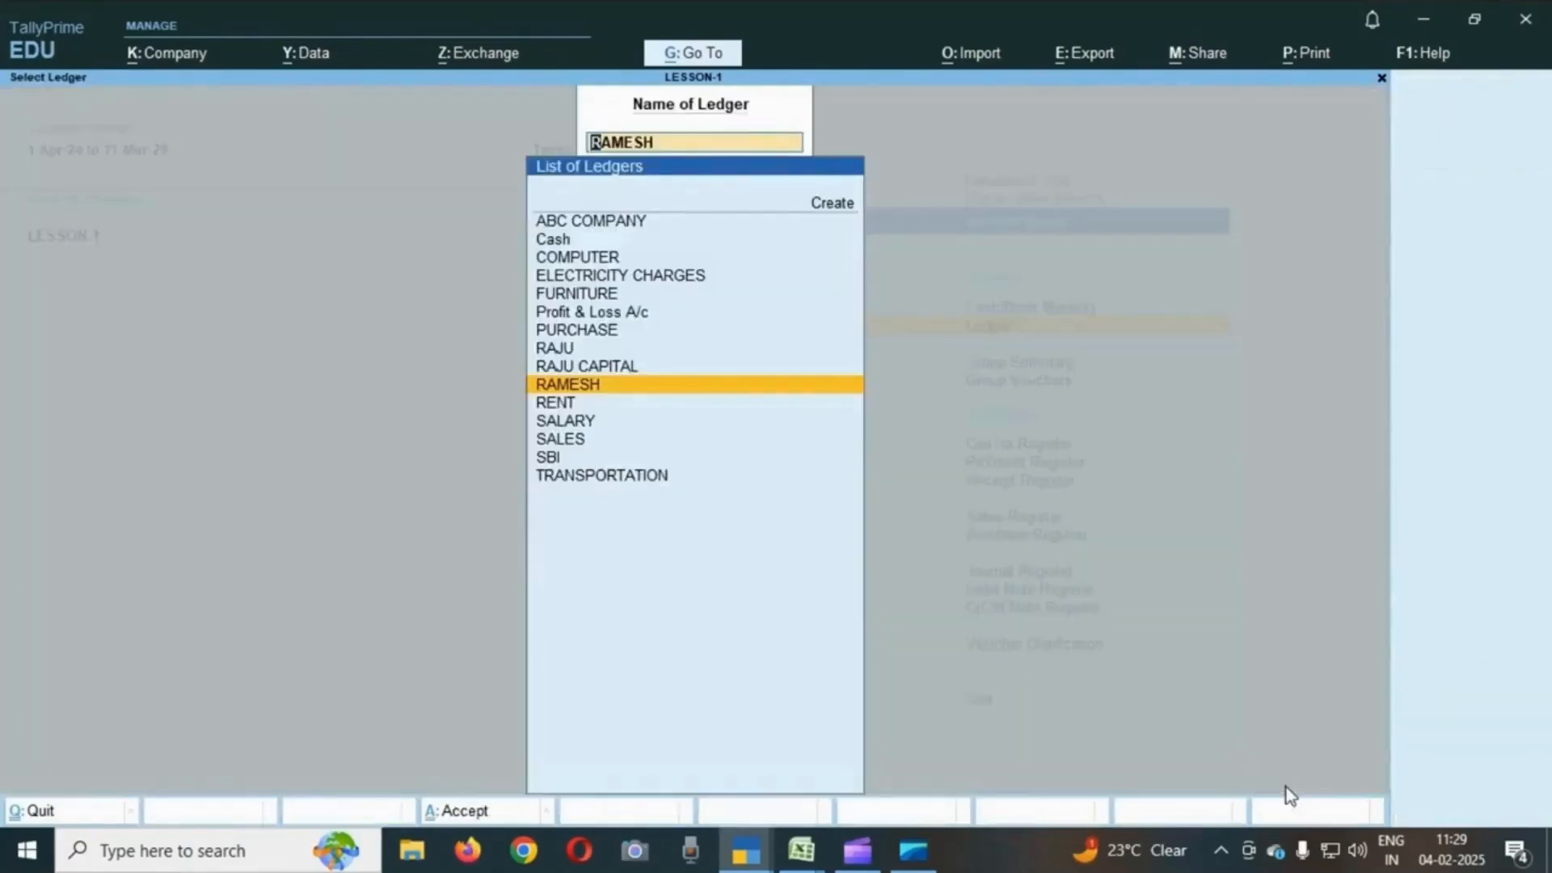
key("Up")
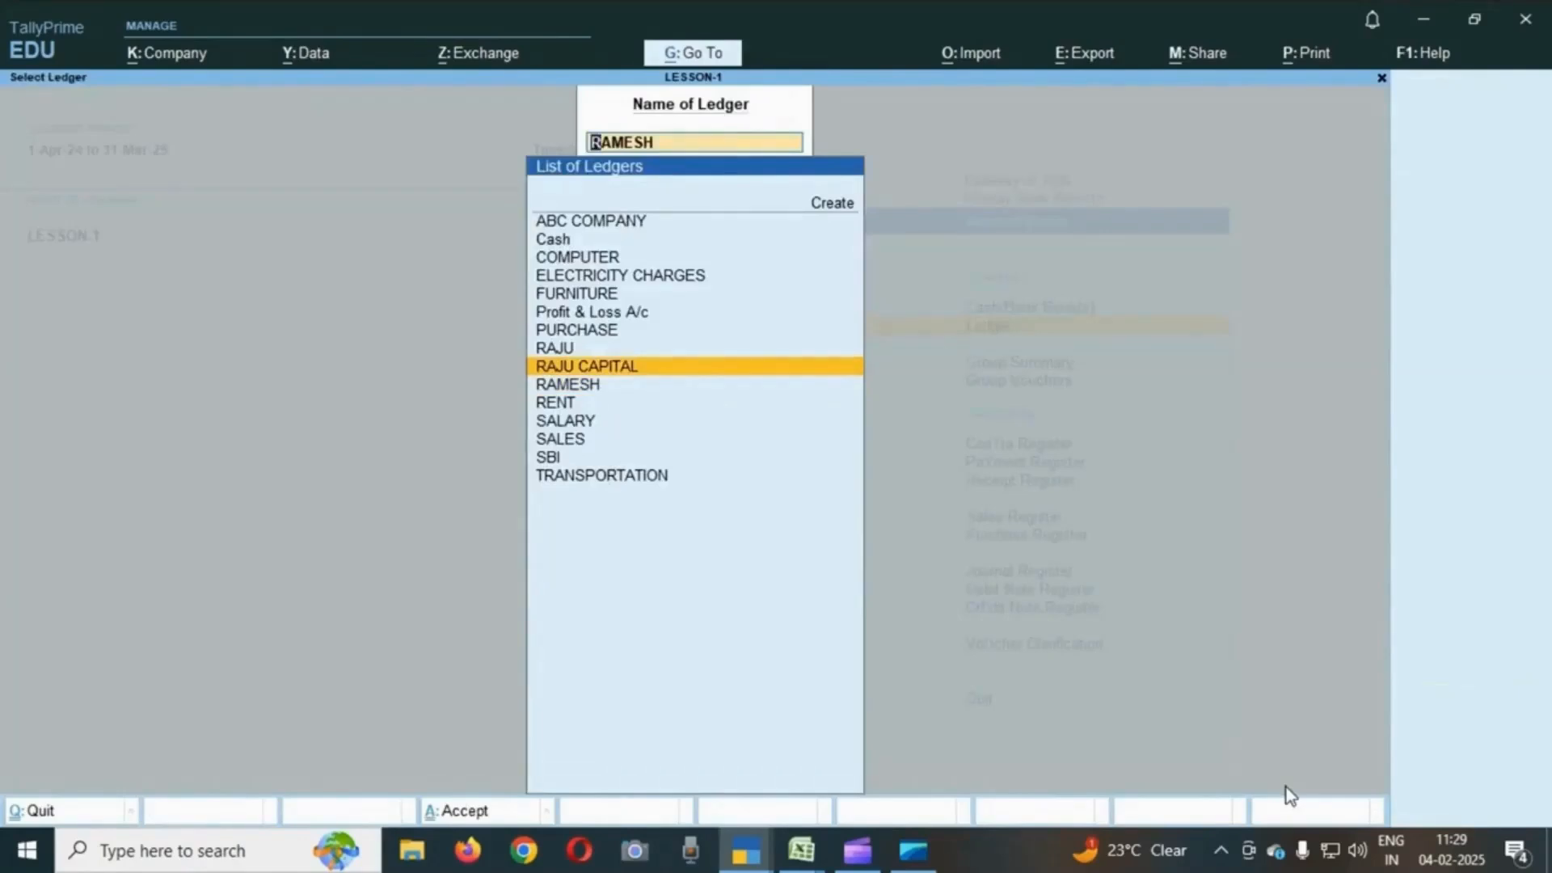
key("Return")
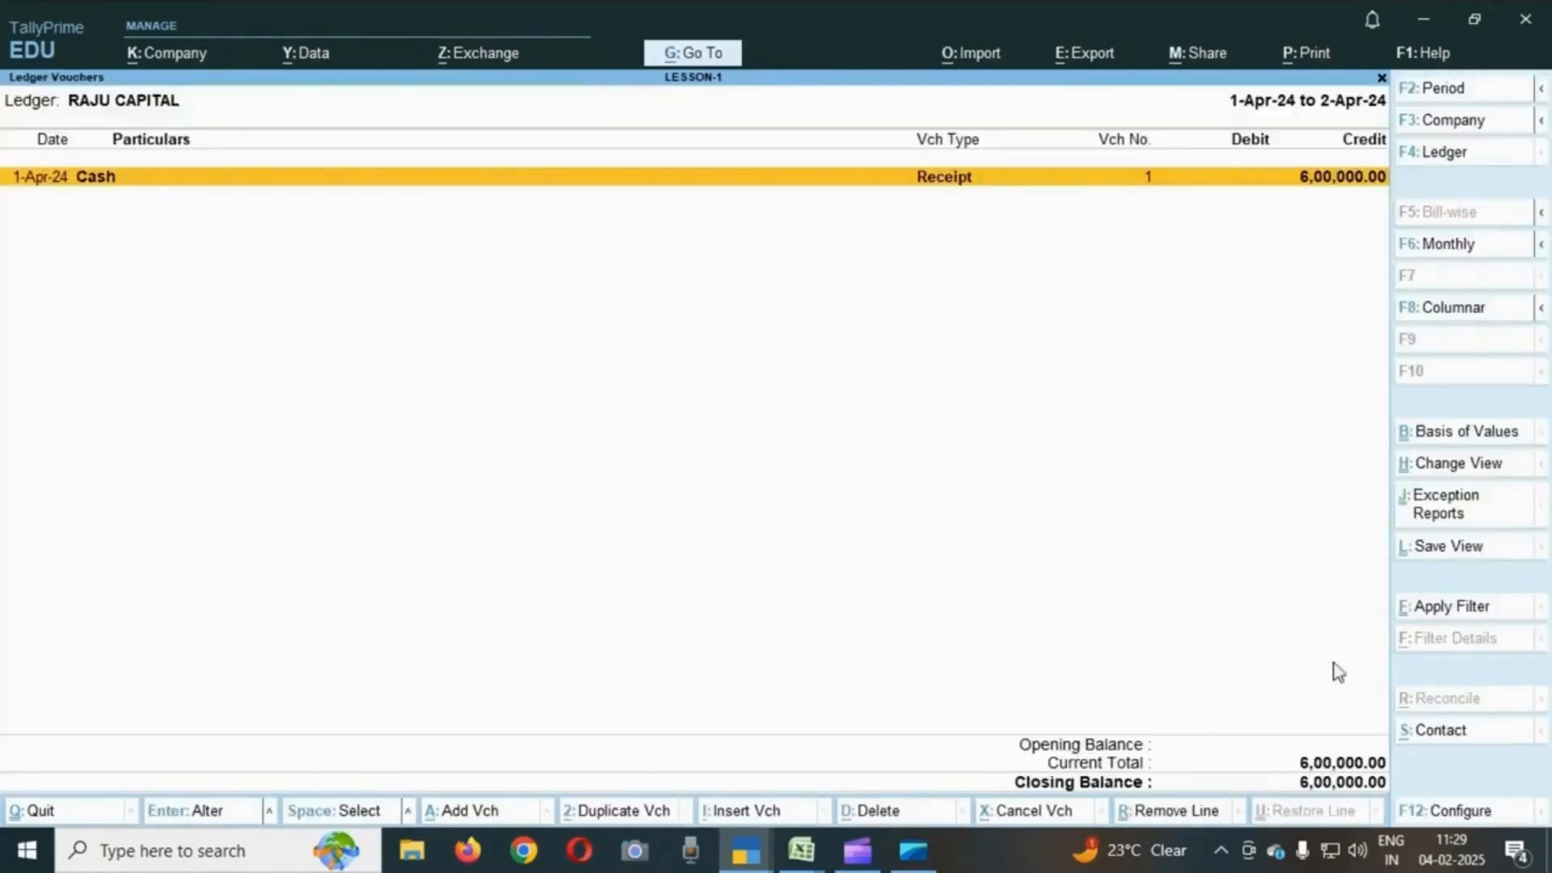
- Switch to the PURCHASE ledger's vouchers and browse its purchase entries
key("Escape")
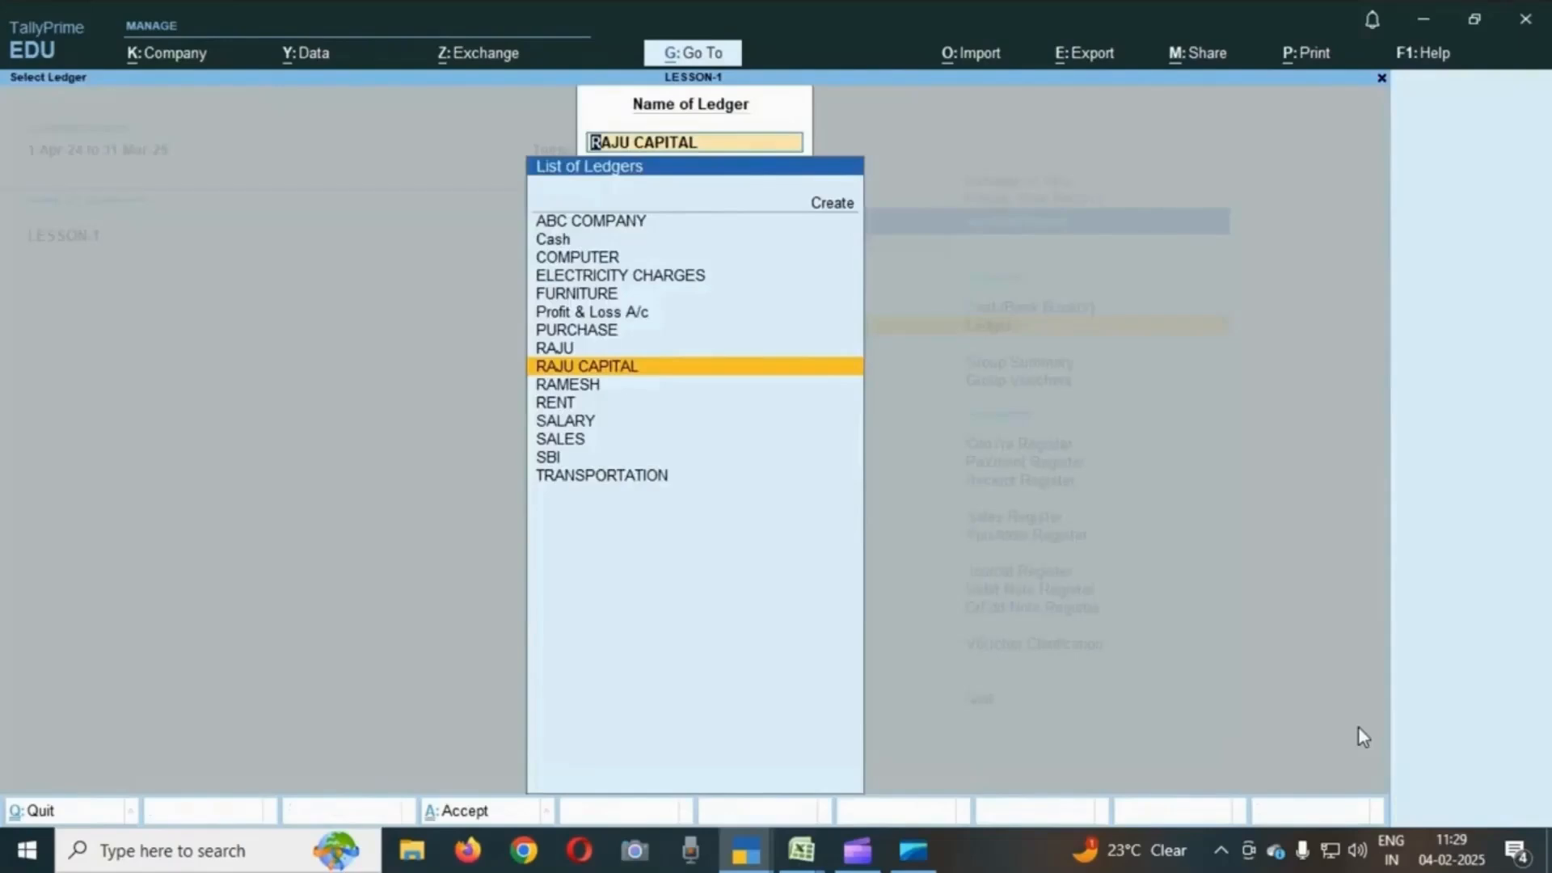
key("Up")
key("Up")
type("r")
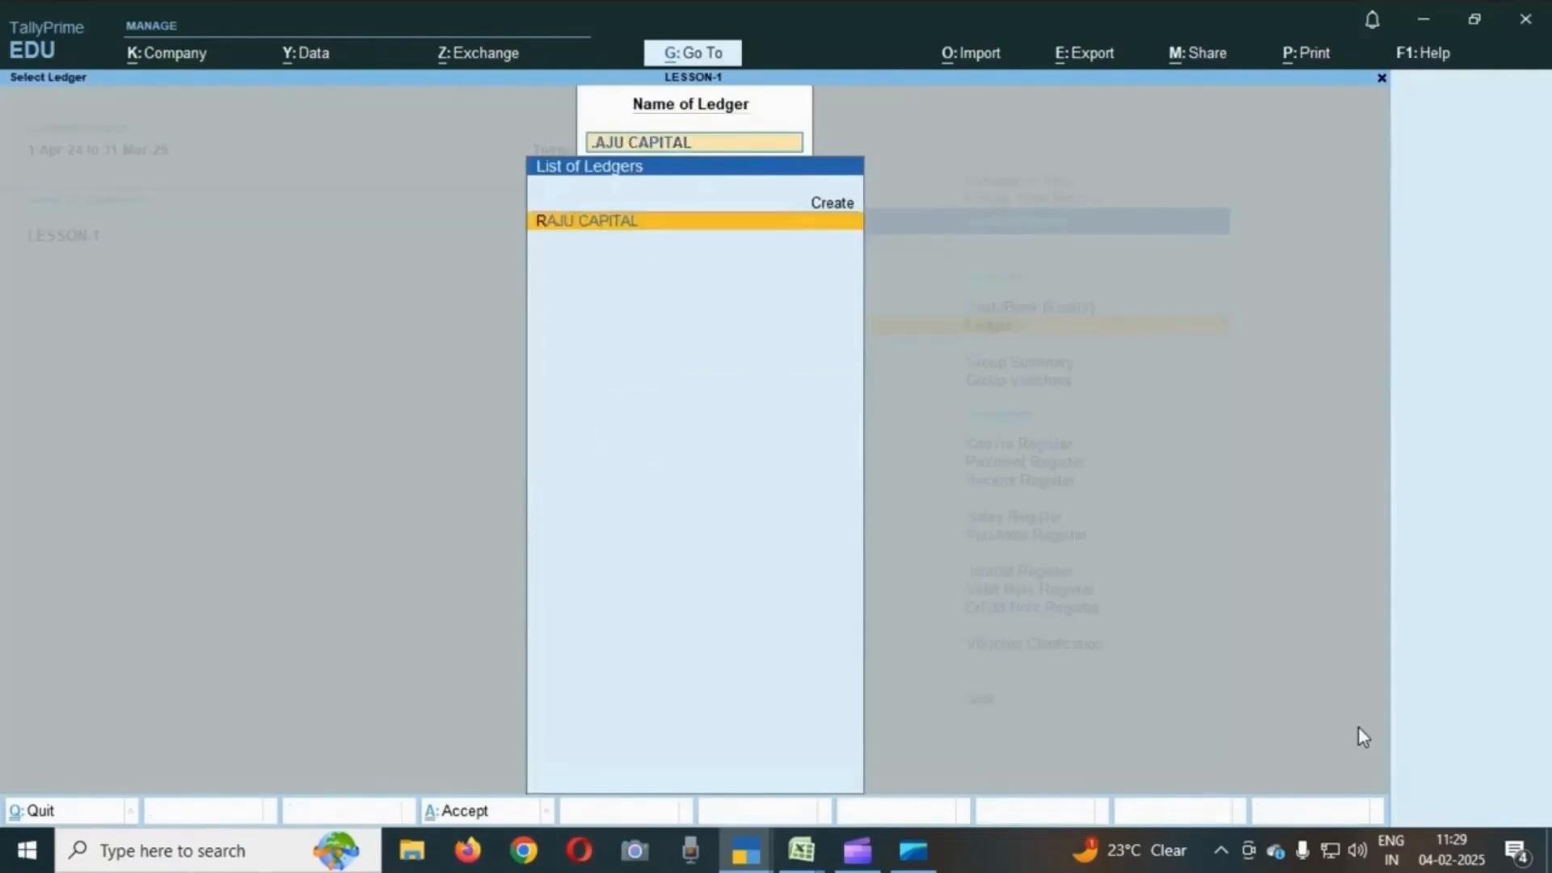
key("BackSpace")
key("Up")
key("Up")
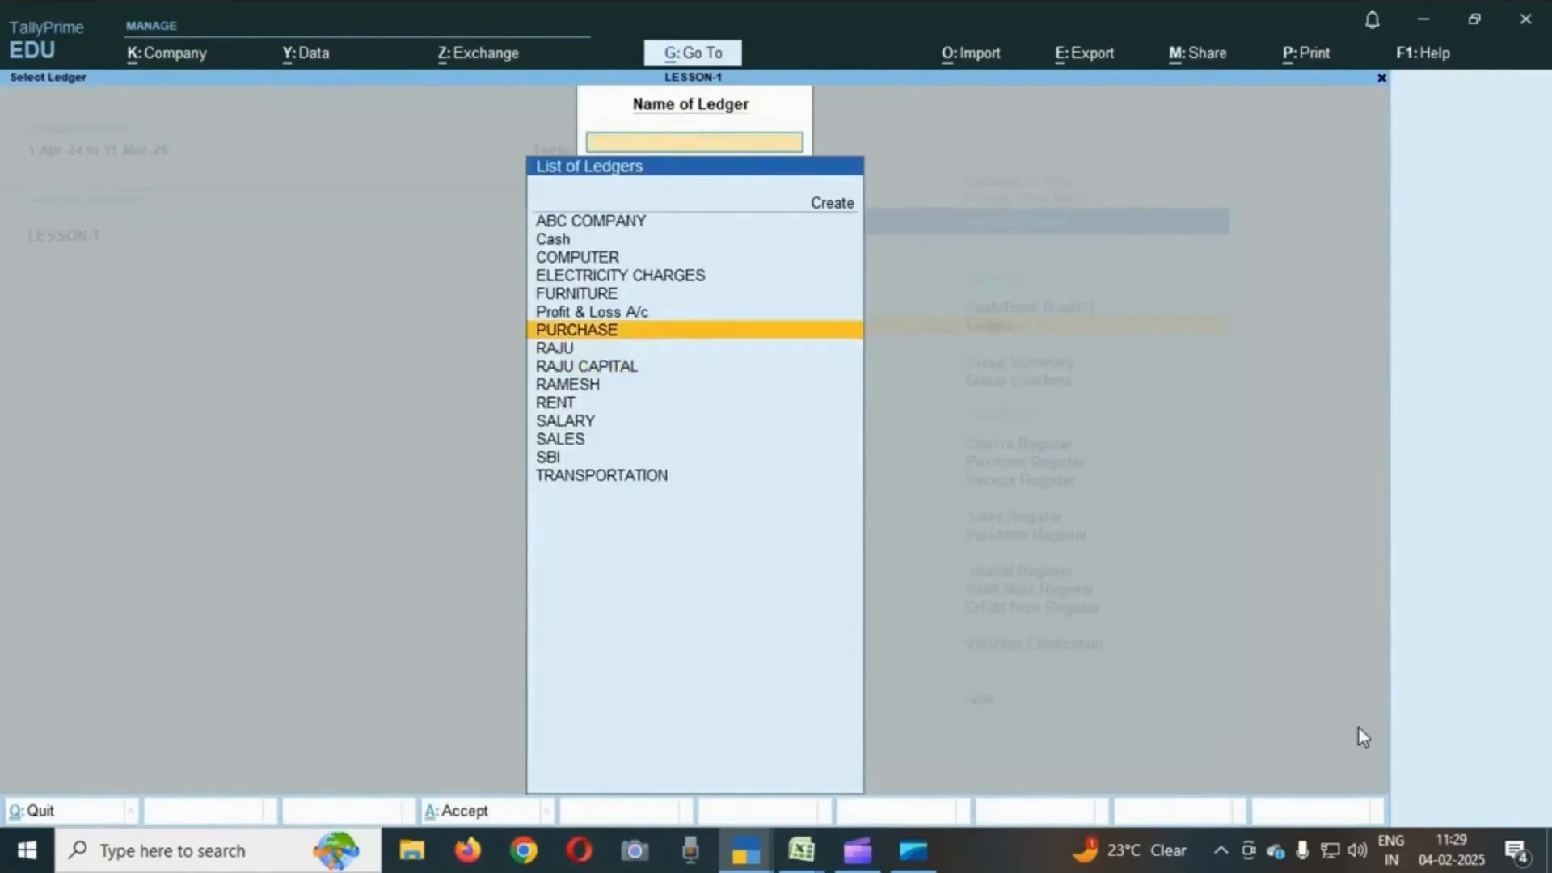
key("Return")
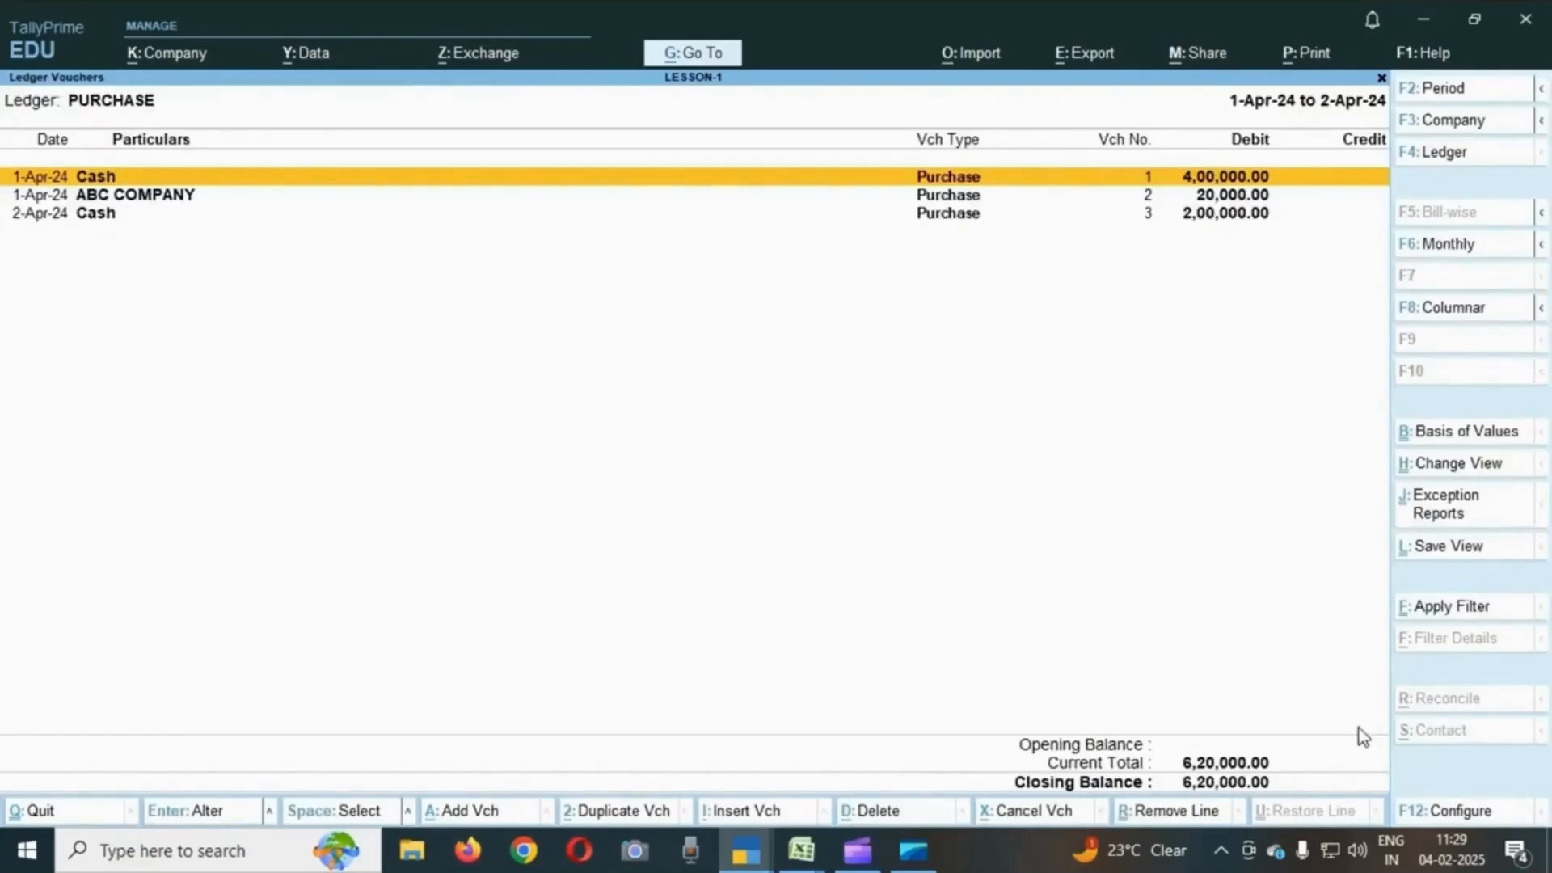
key("Down")
key("Down")
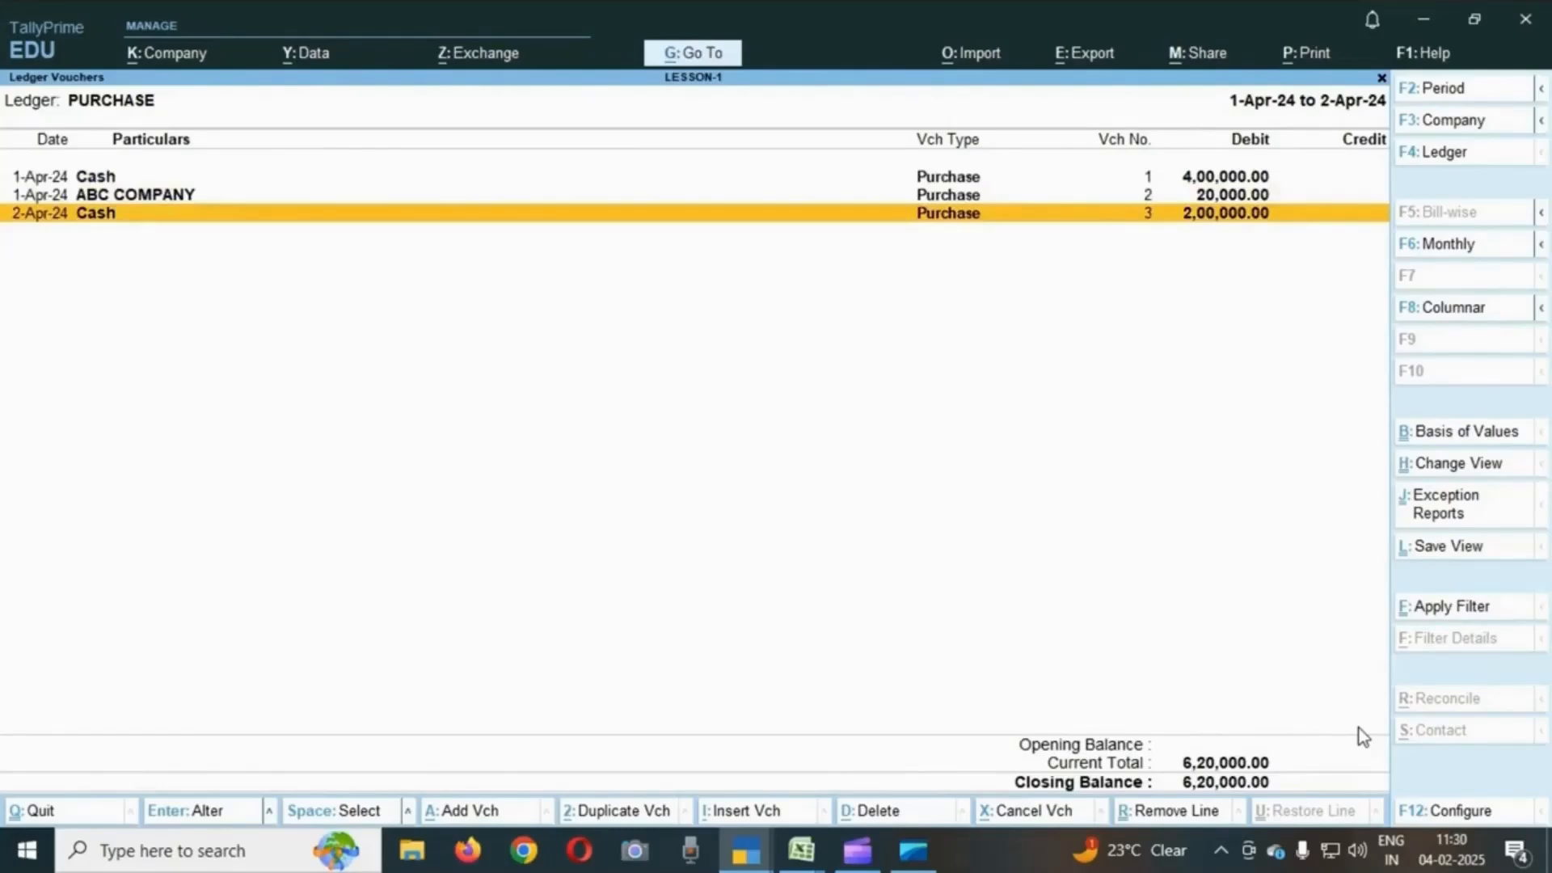
key("Up")
key("Up")
key("Down")
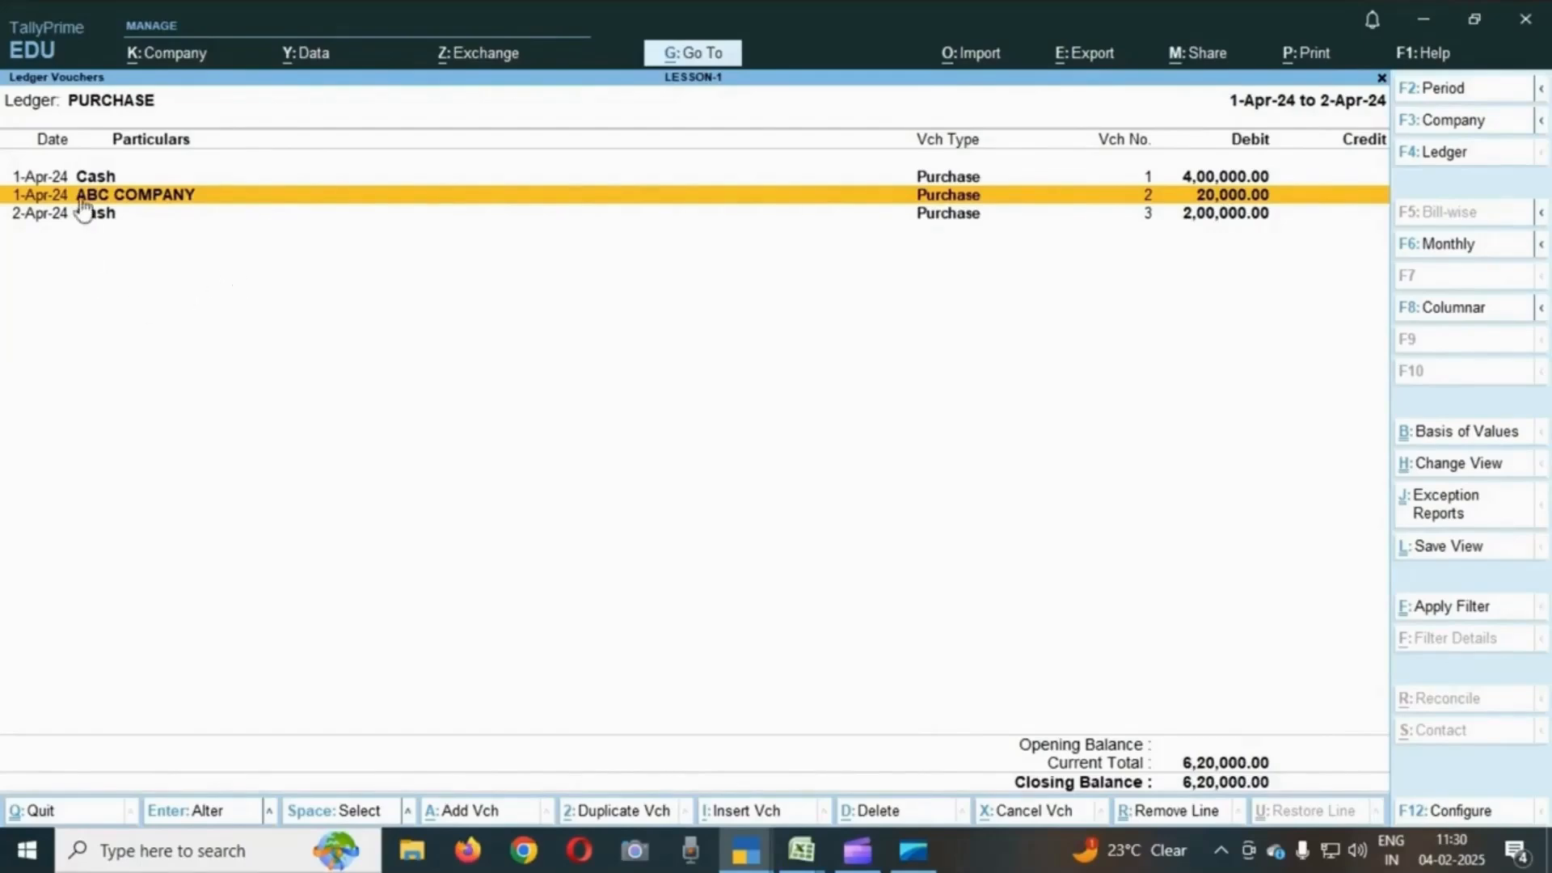
left_click(1196, 182)
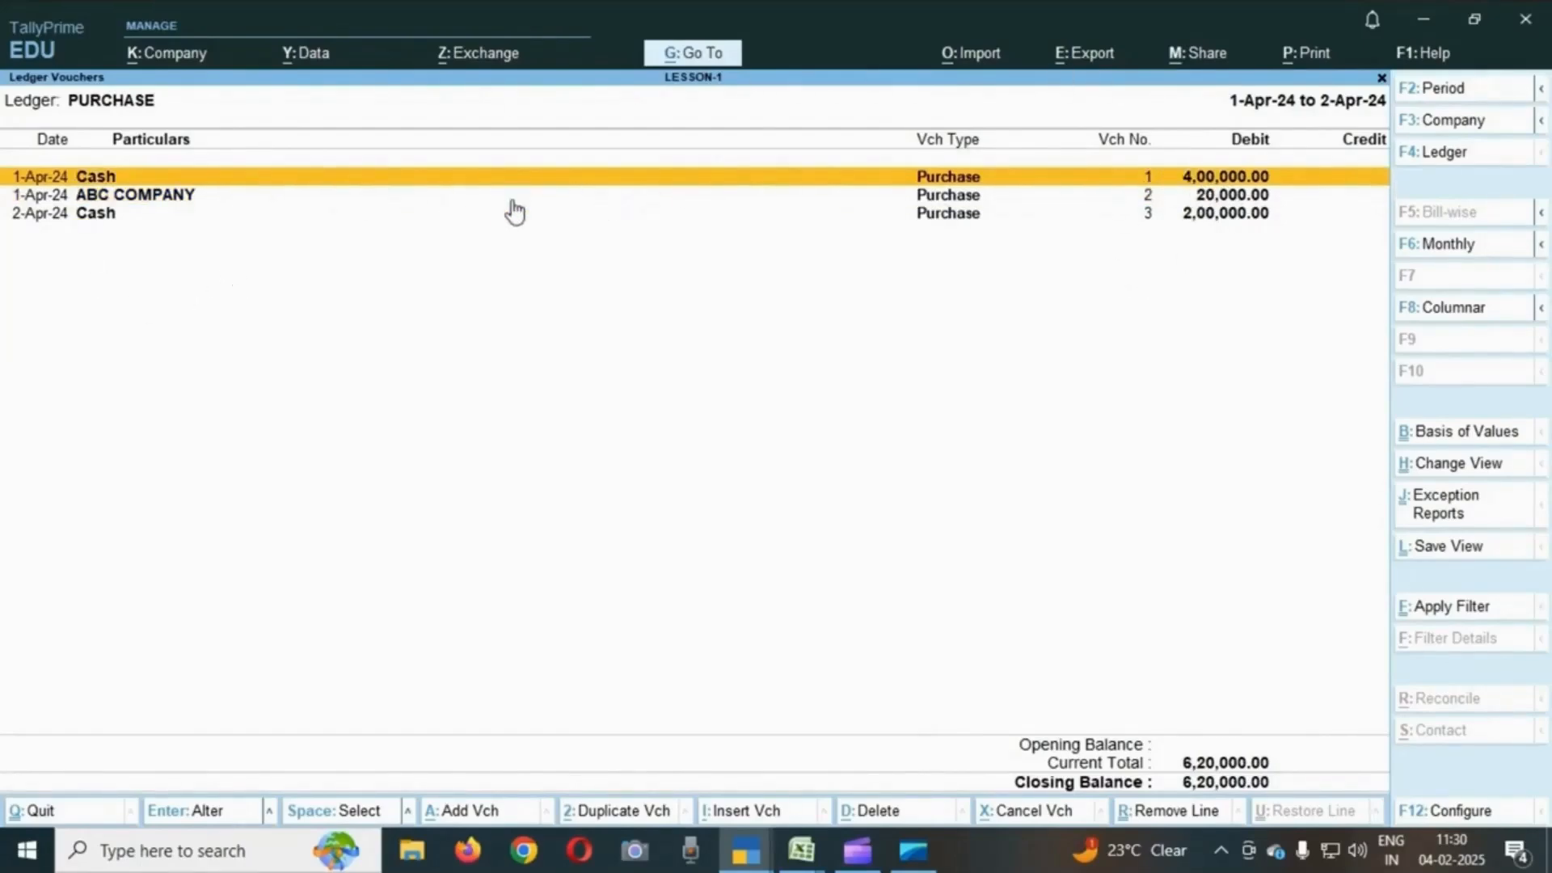
- Turn on Show Inventory details in the PURCHASE ledger report's configuration and accept it
key("F12")
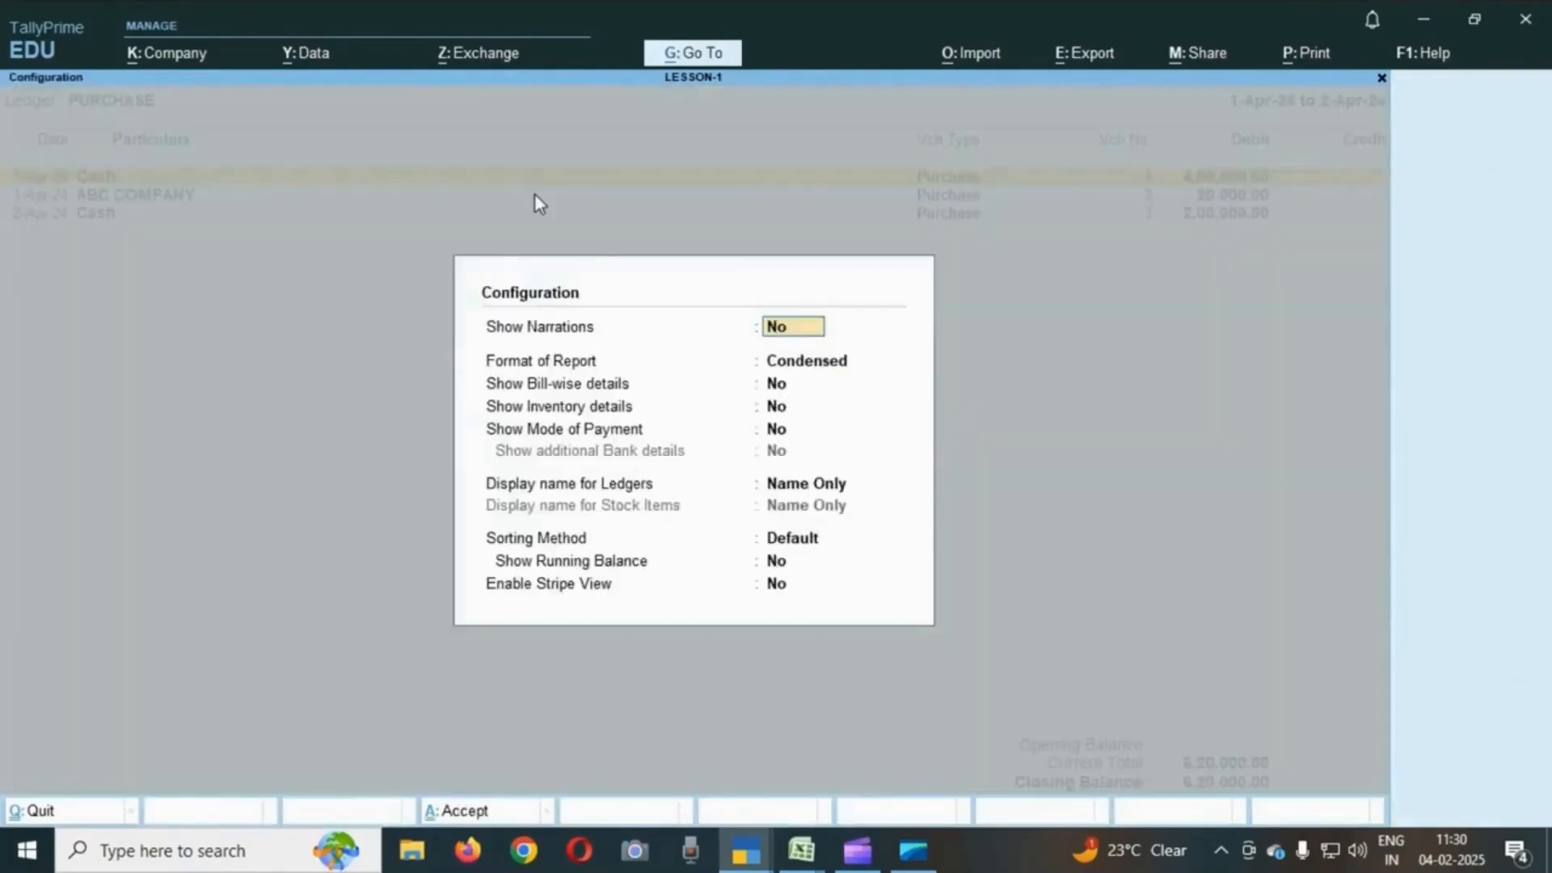
key("Return")
key("Return")
key("Return")
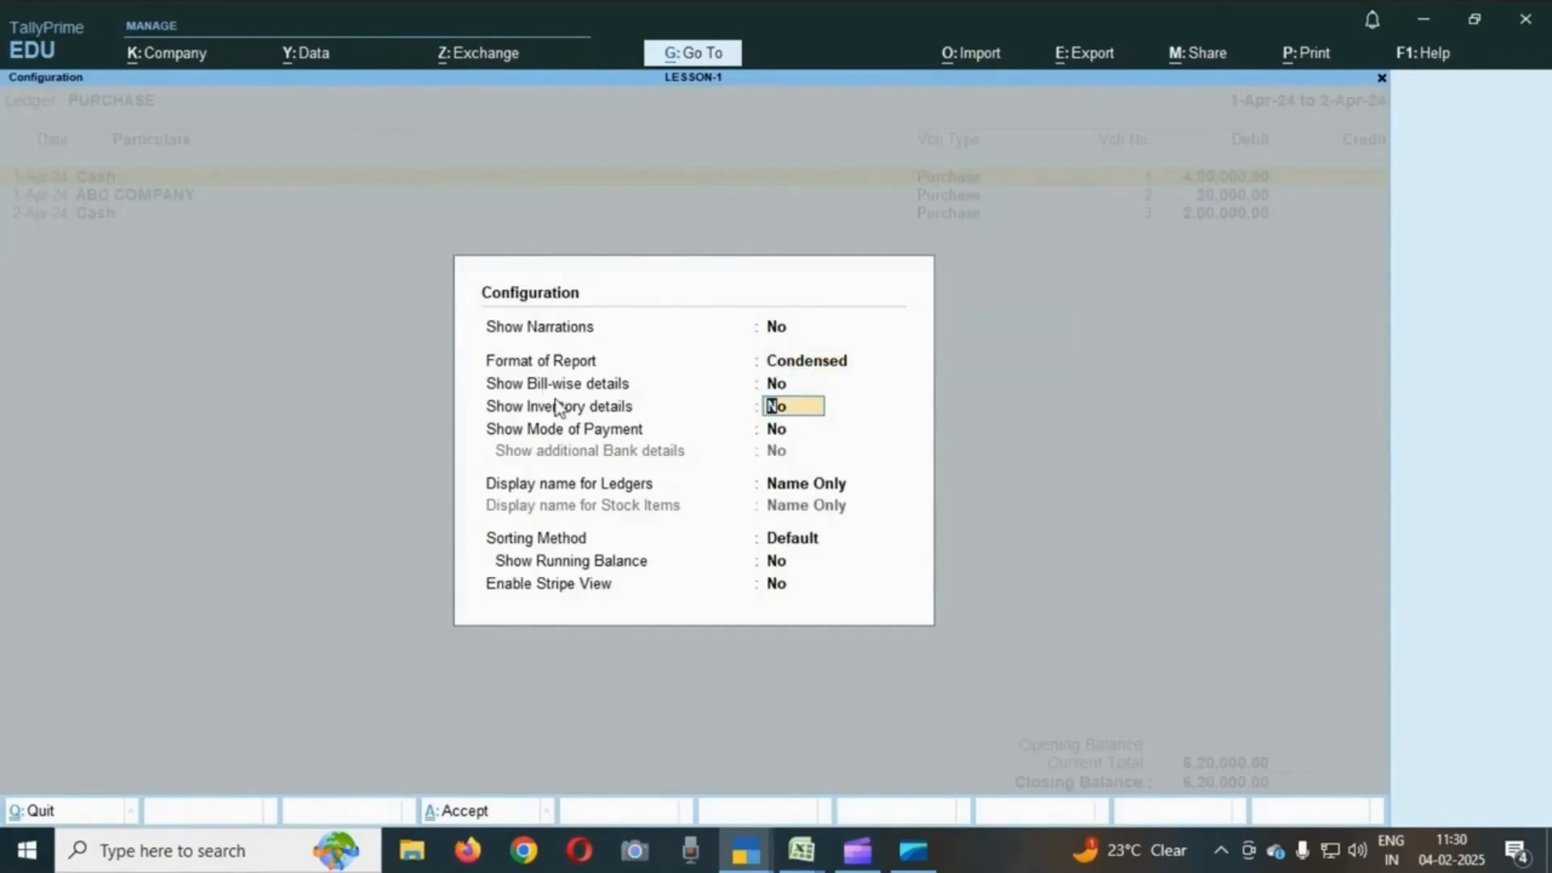
type("Y")
key("Return")
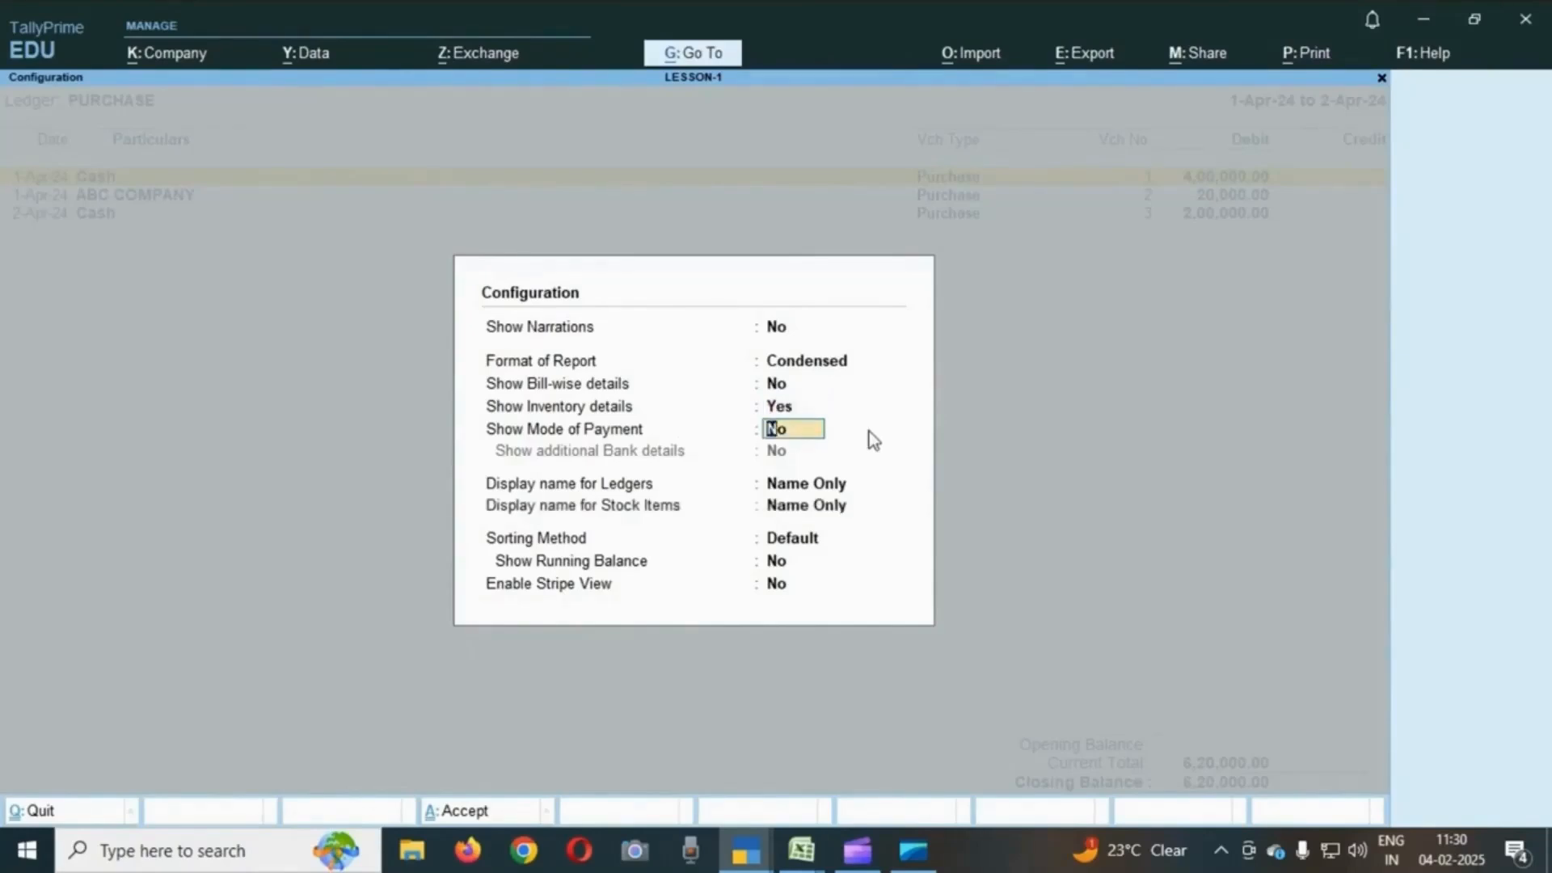
key("Return")
key("Return")
key("Return")
key("Return")
key("Return")
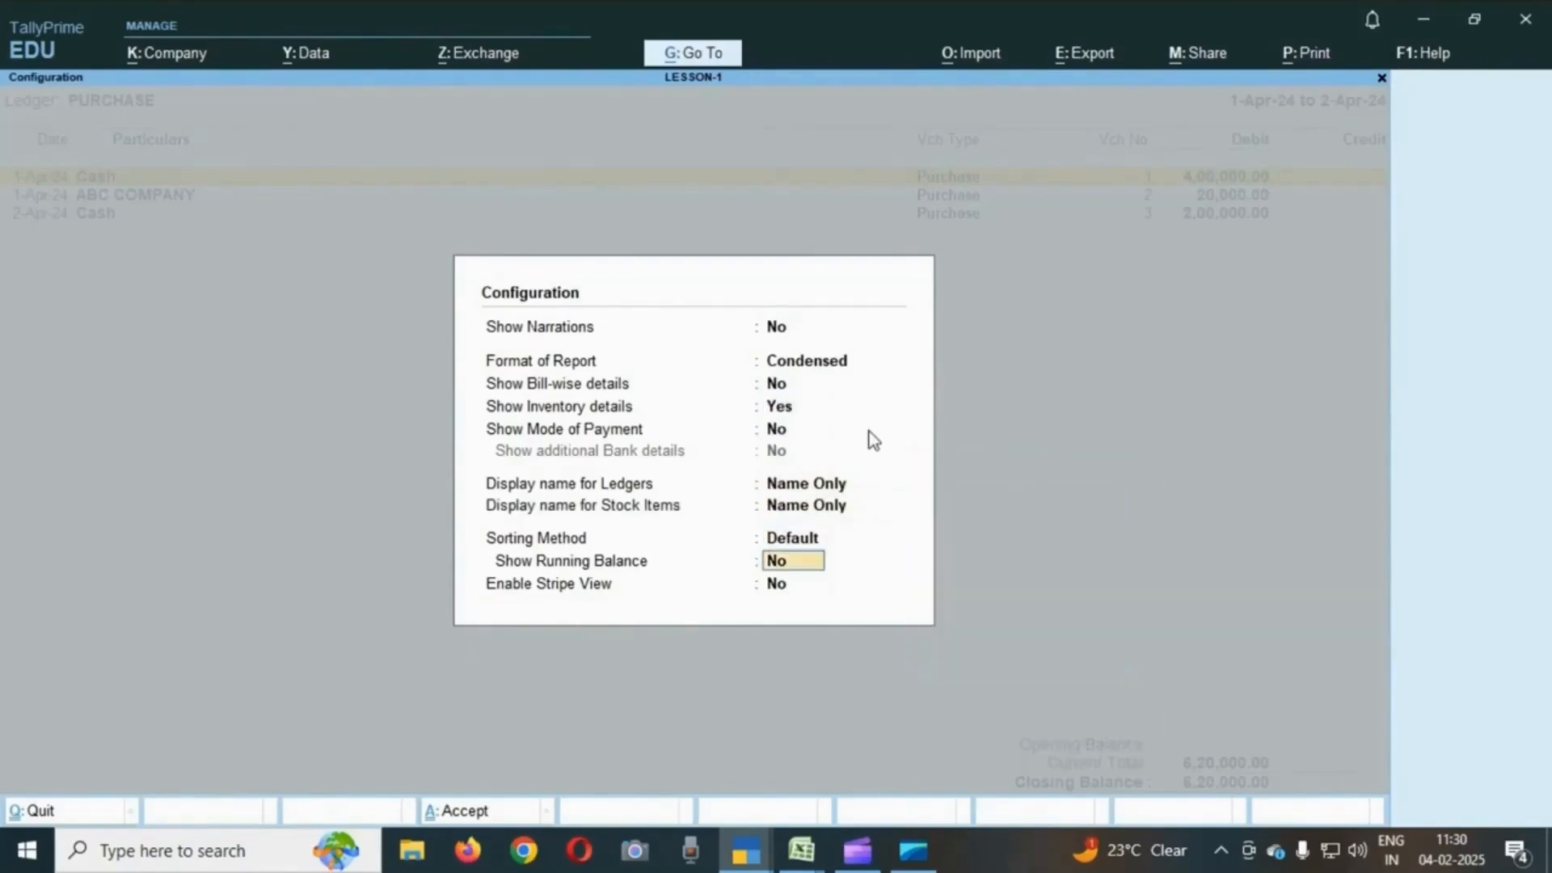
key("Return")
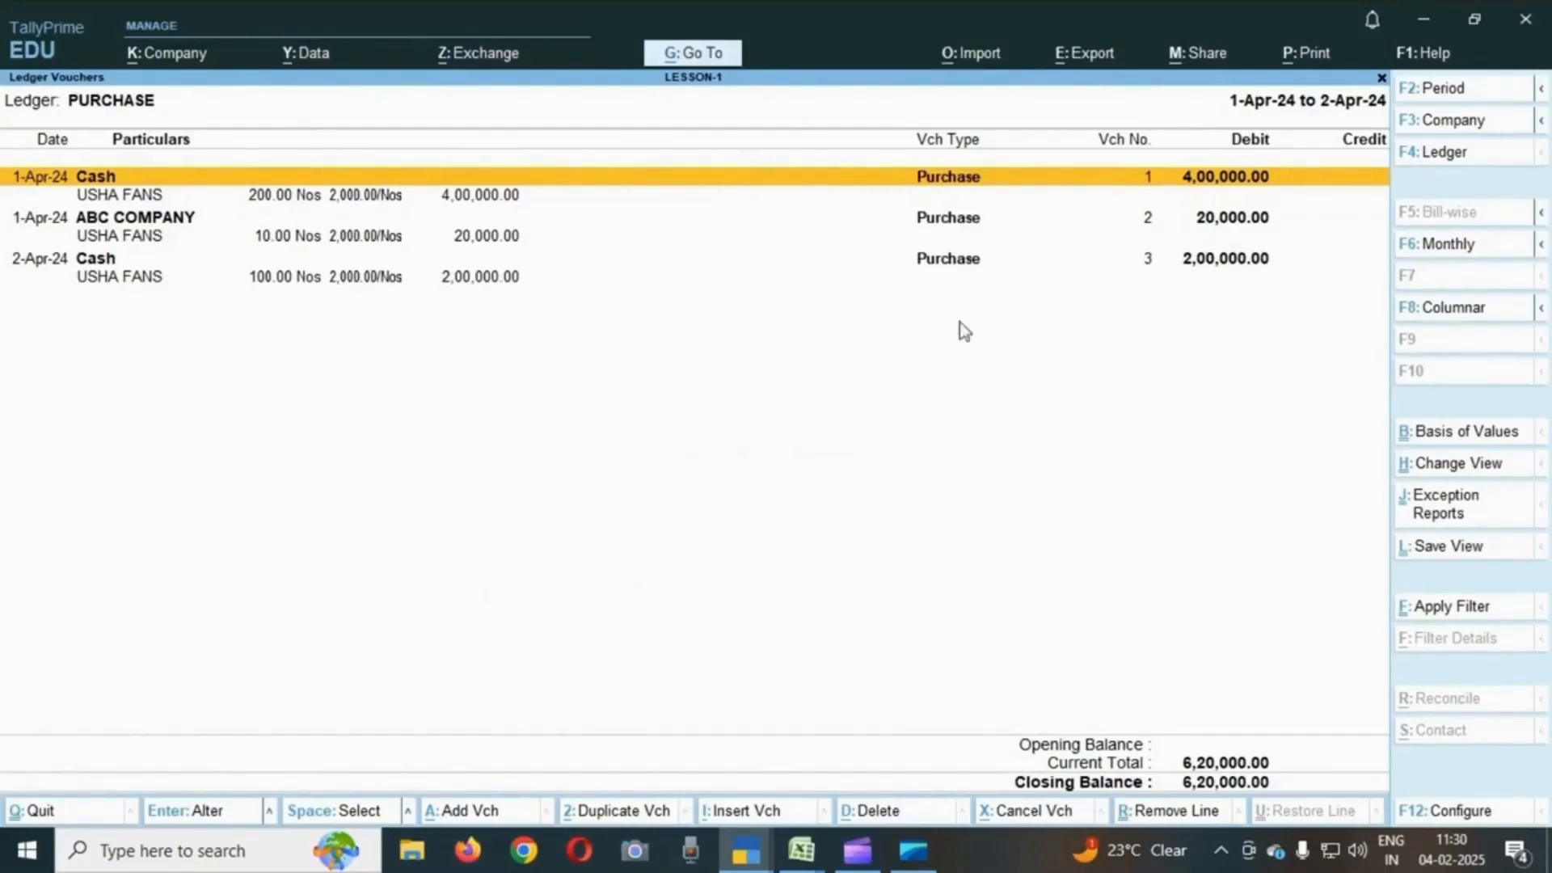
- Browse the purchase entries and their USHA FANS stock item lines
left_click(131, 203)
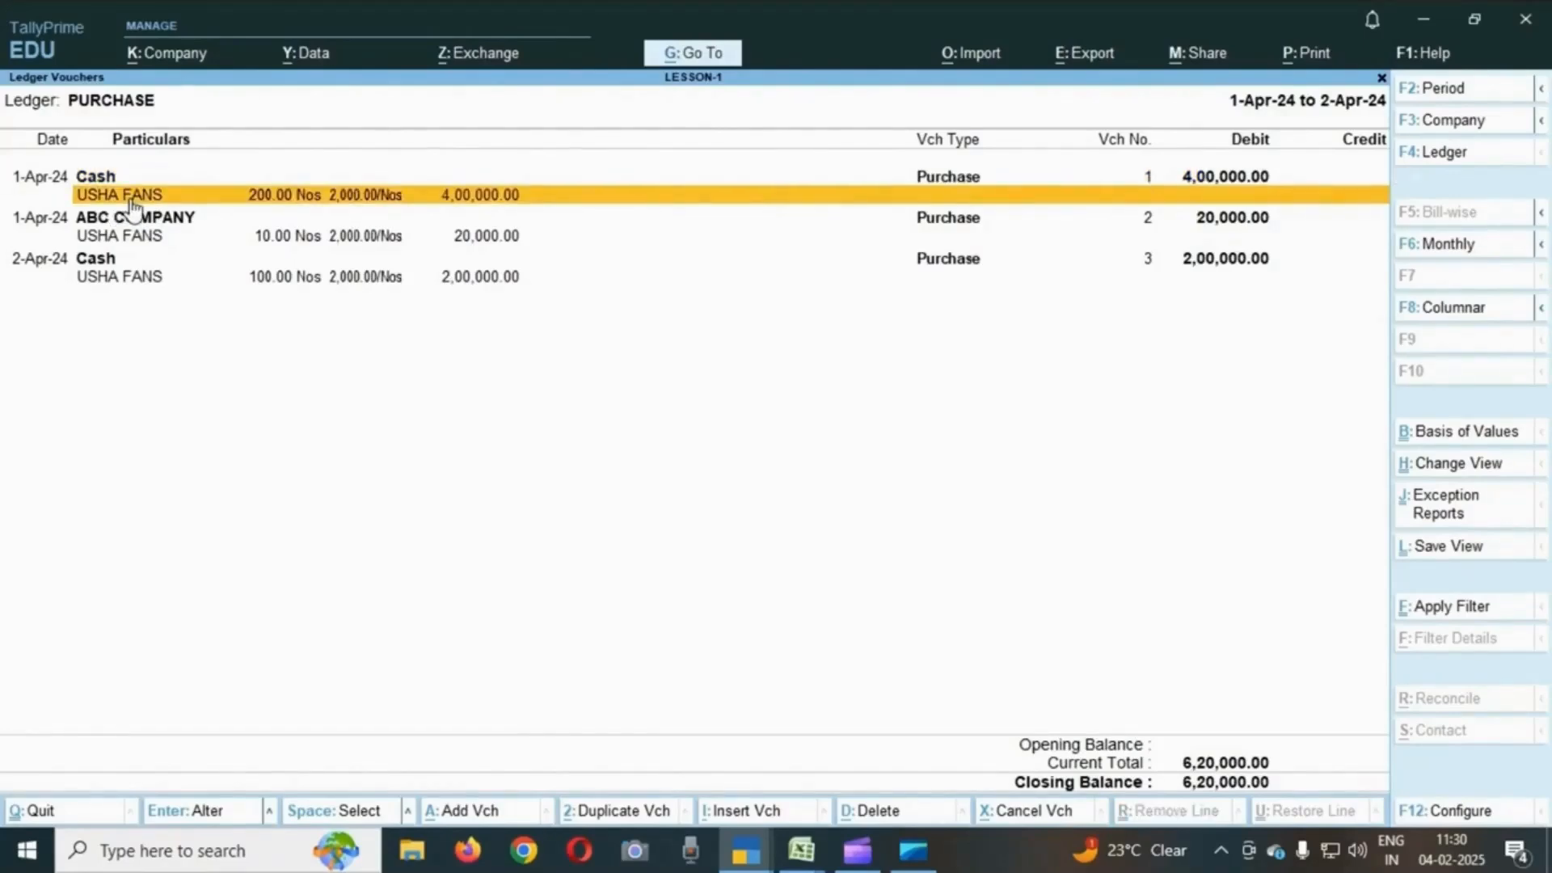
key("Down")
key("Down")
key("Up")
key("Up")
key("Down")
key("Down")
key("Down")
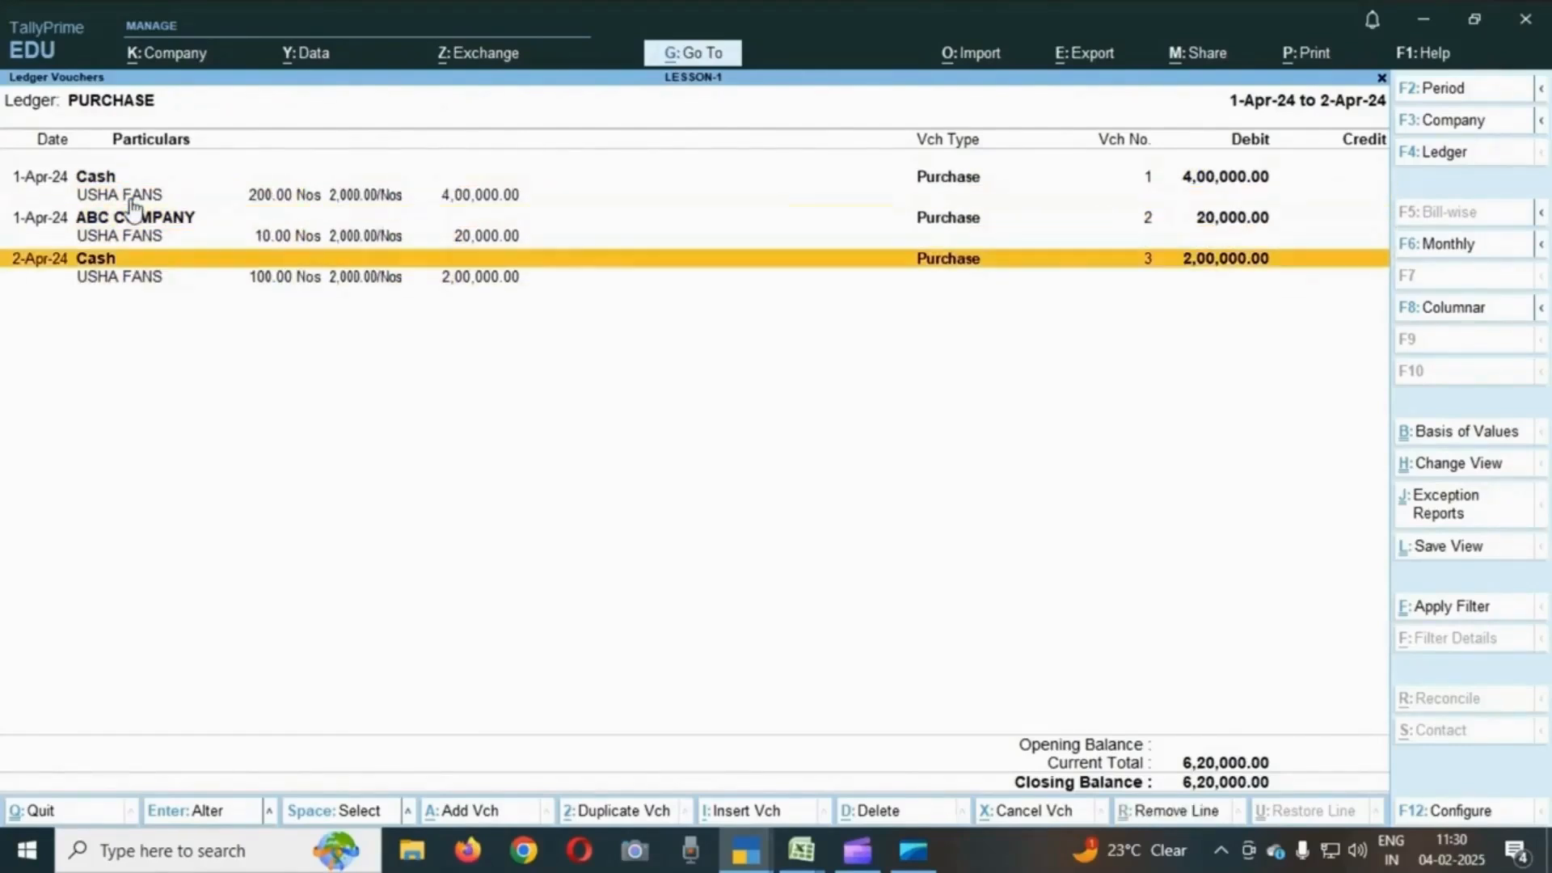
- Switch the ledger report to the SALES ledger's vouchers
key("Escape")
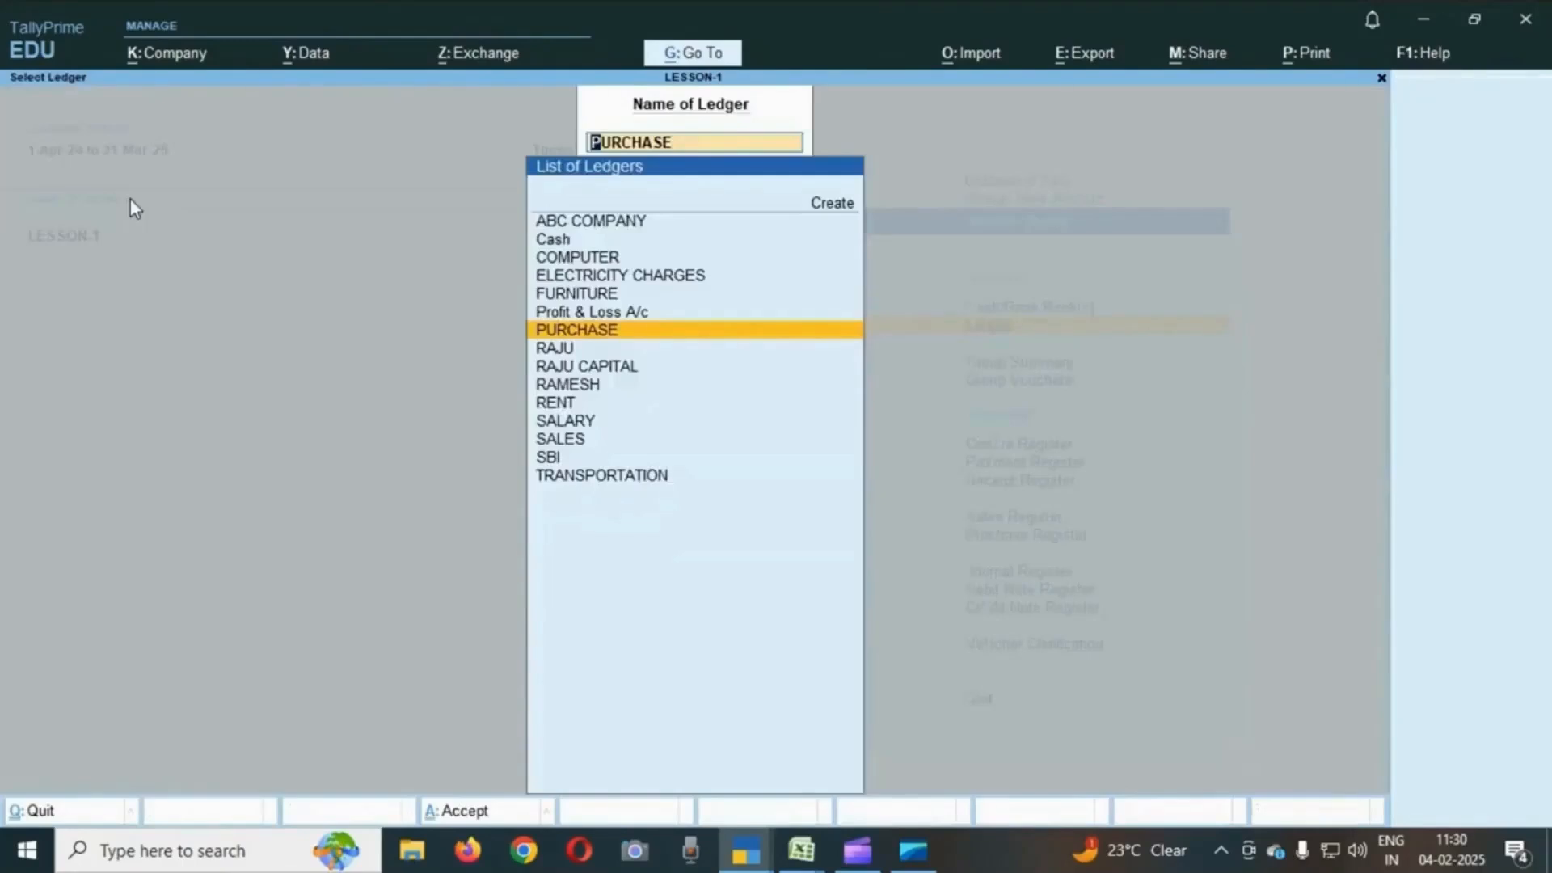
key("Down")
key("Down")
key("Down")
key("Down")
key("Down")
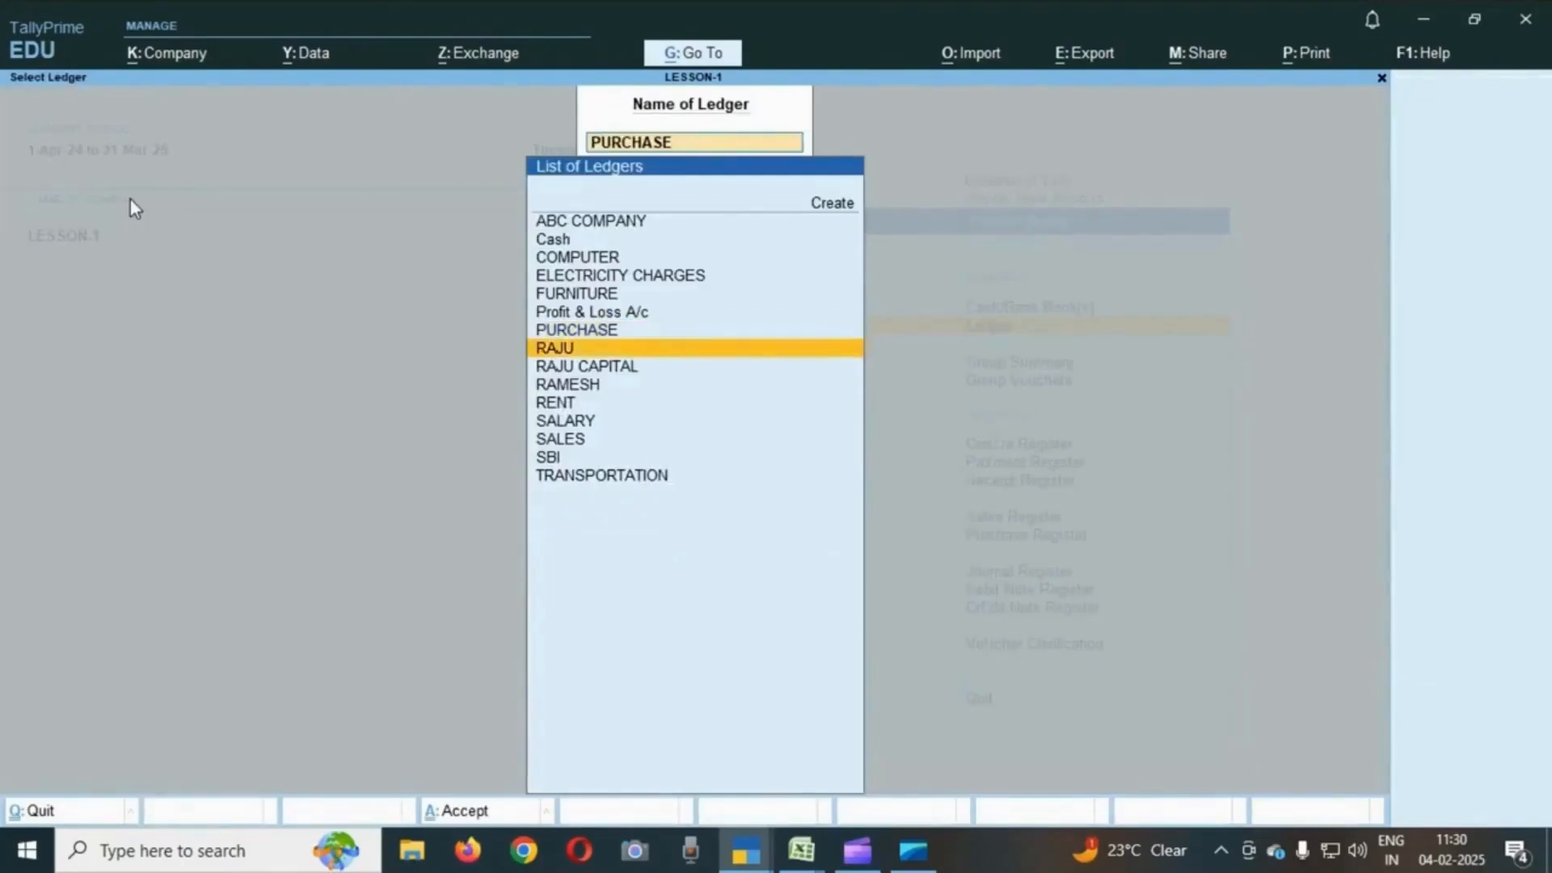
key("Down")
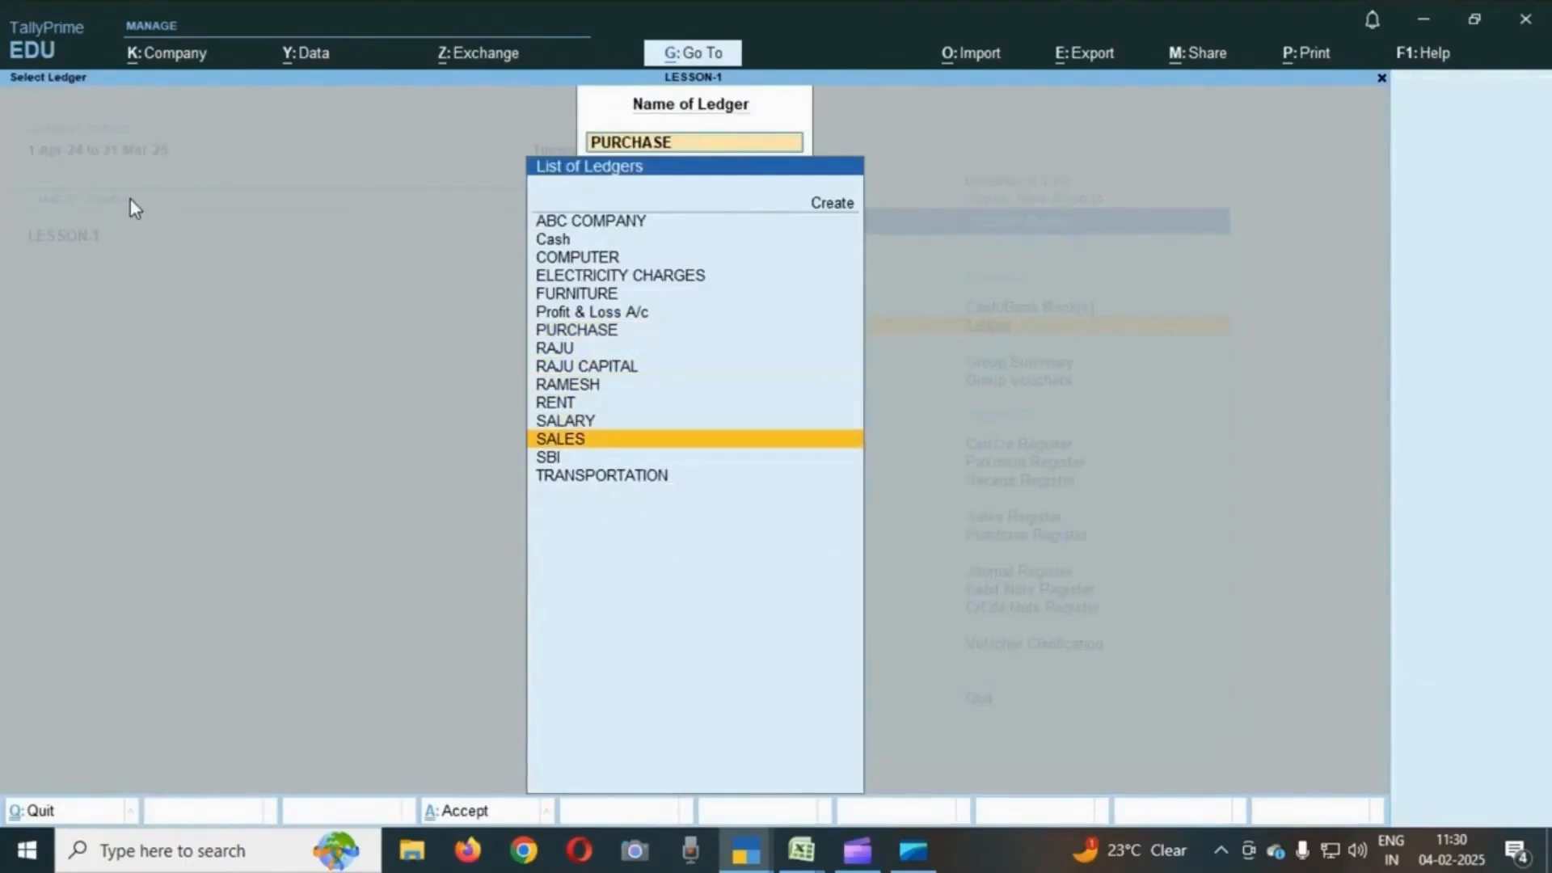
key("Return")
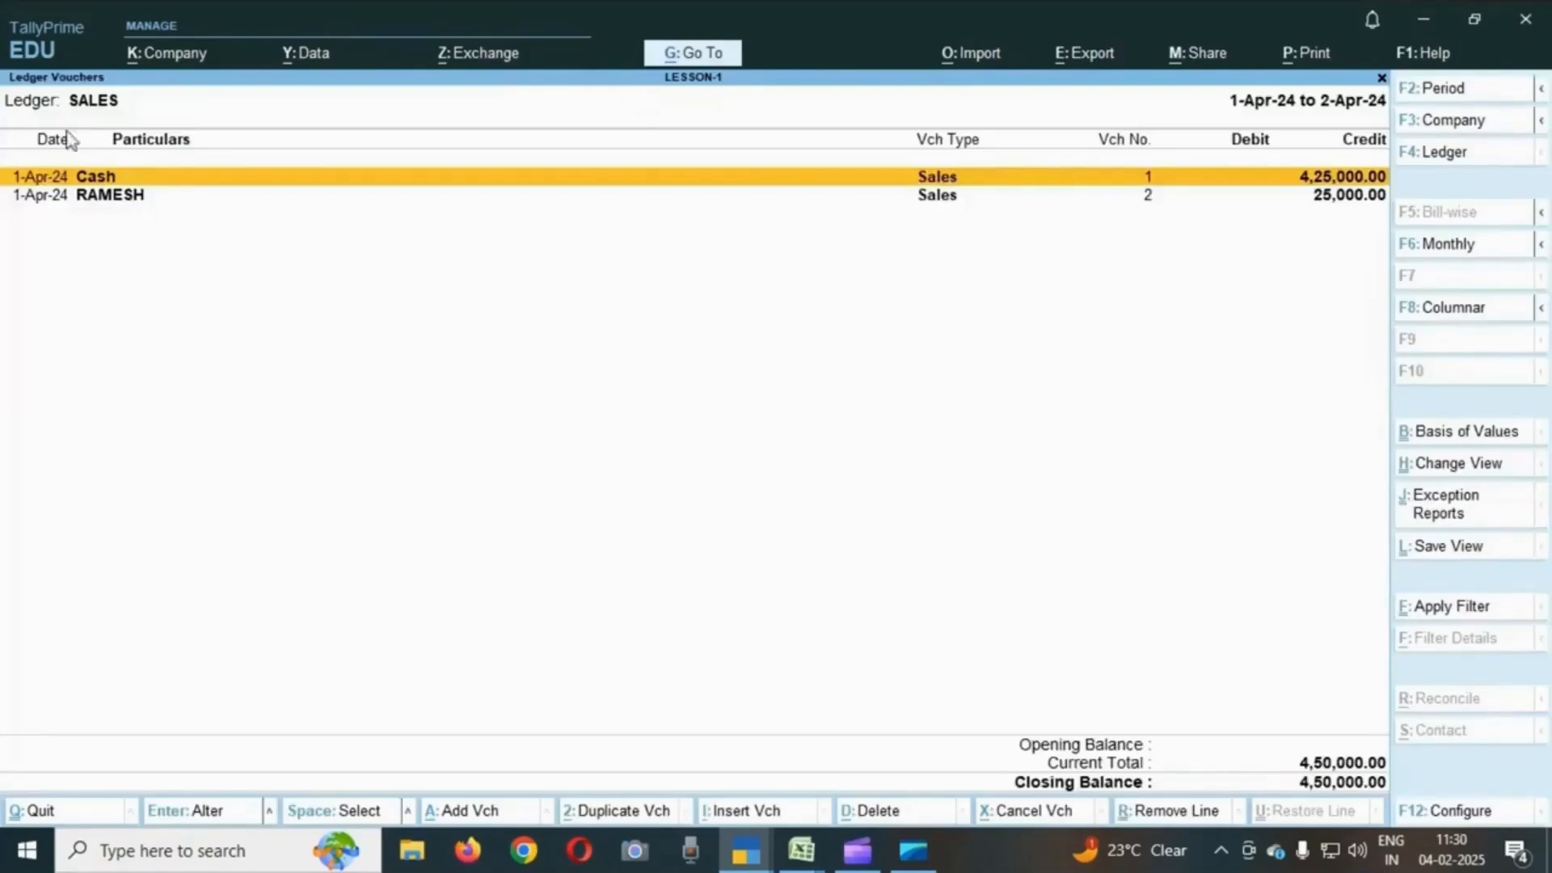
- Open the RAMESH sales voucher to review it, then quit it without changes
key("Down")
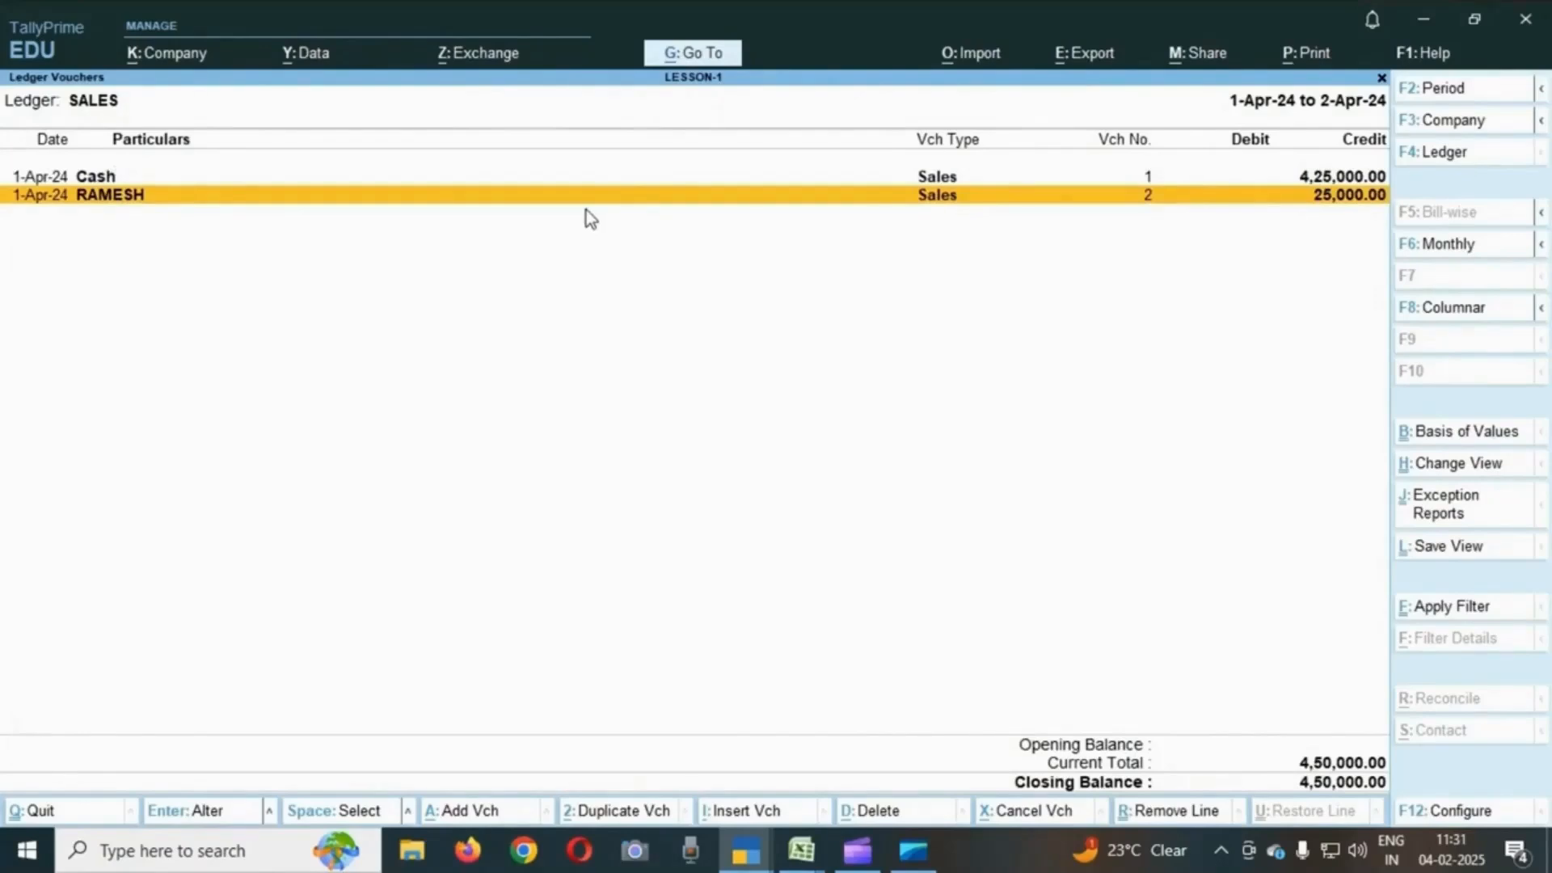
key("Up")
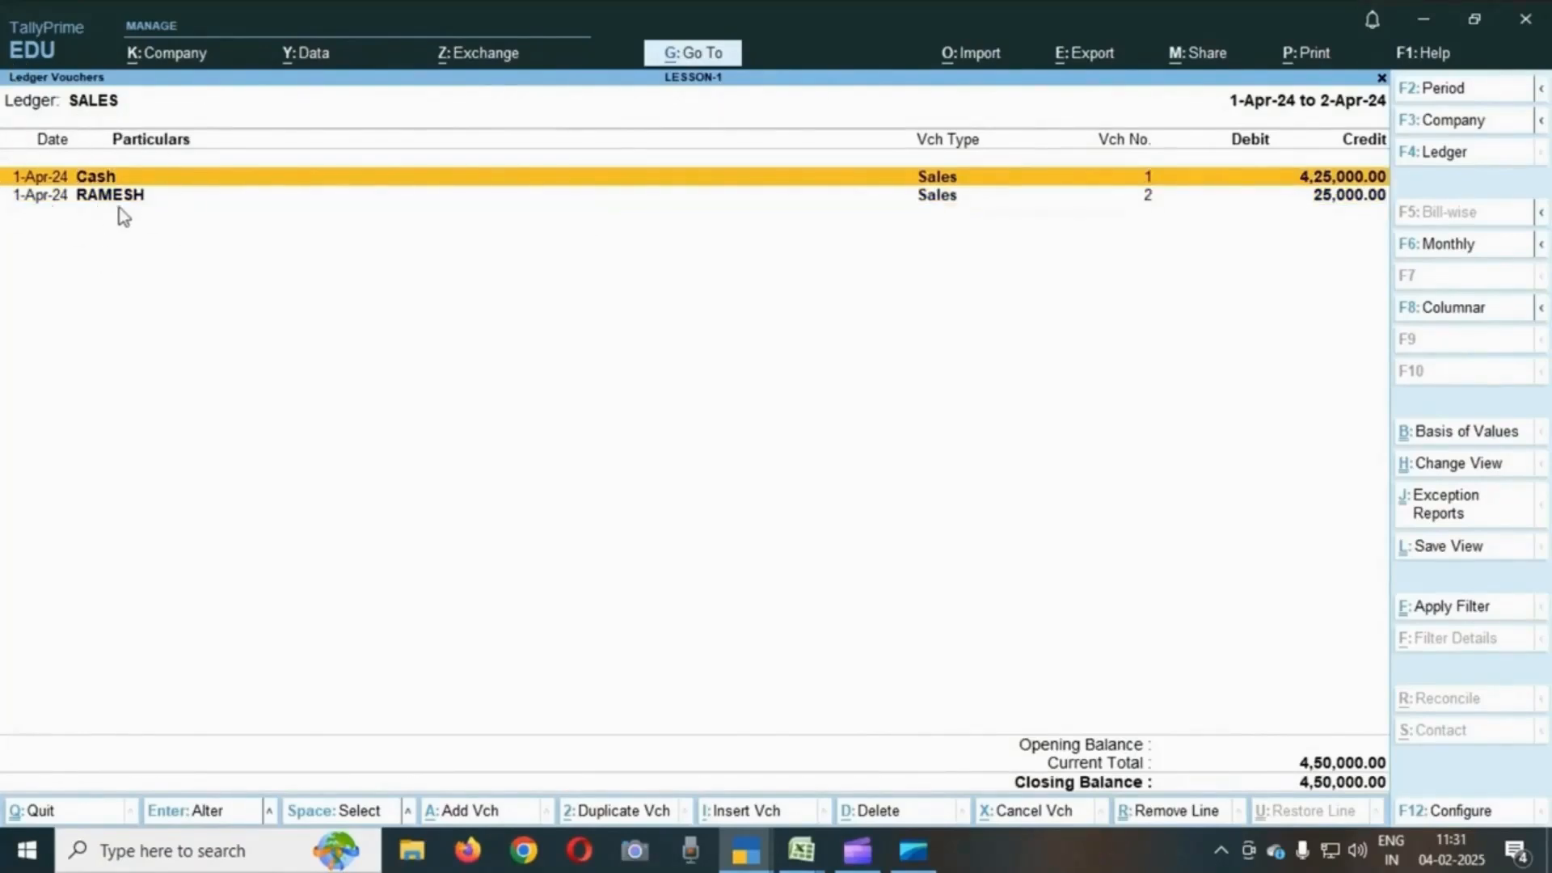
key("Down")
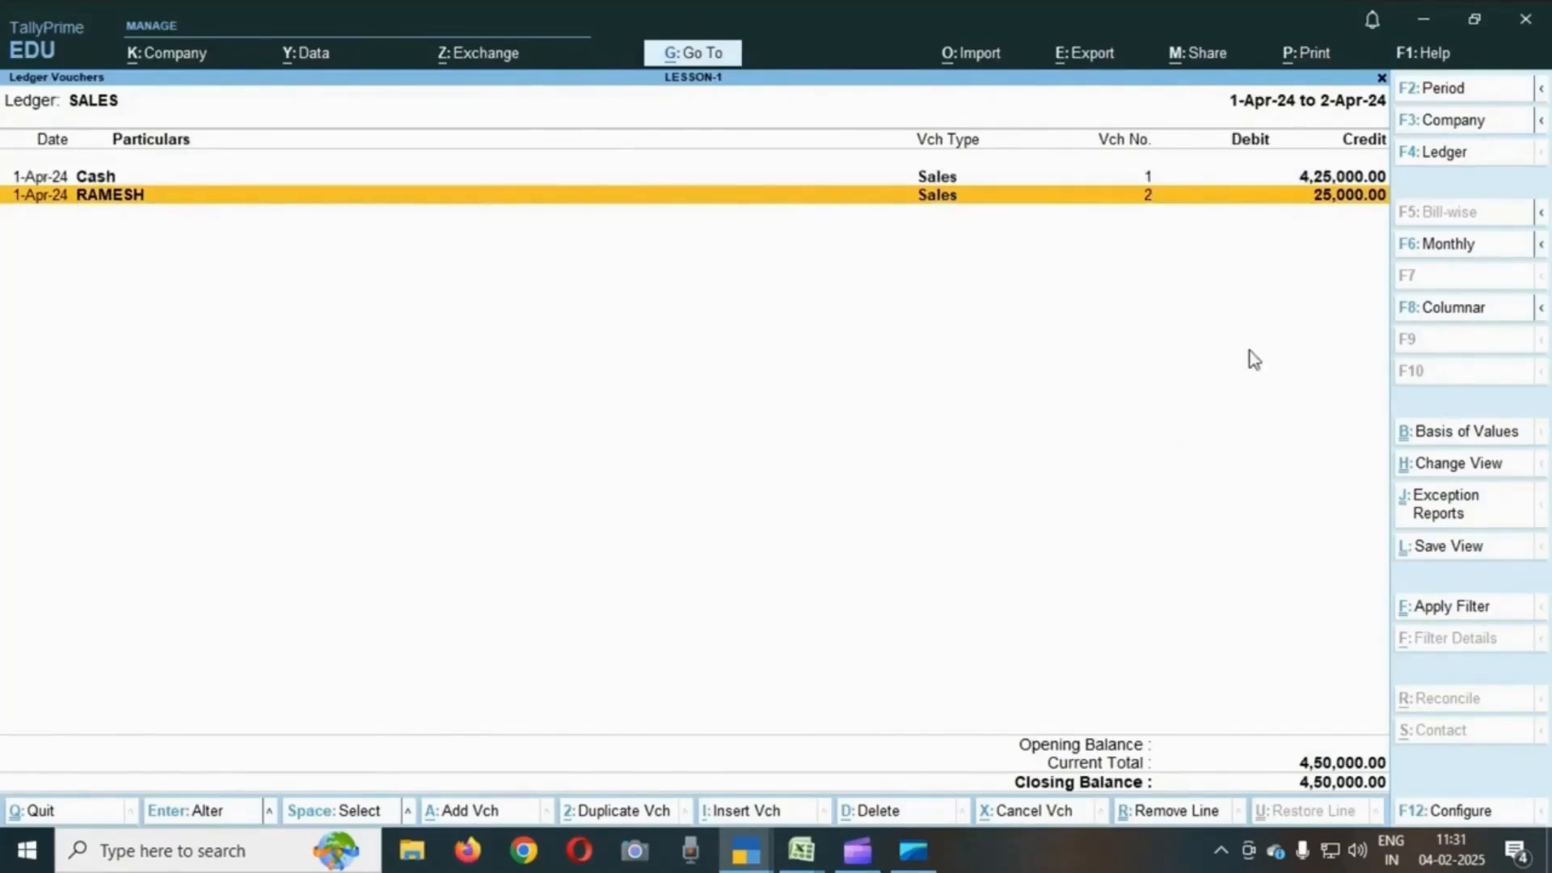
key("Return")
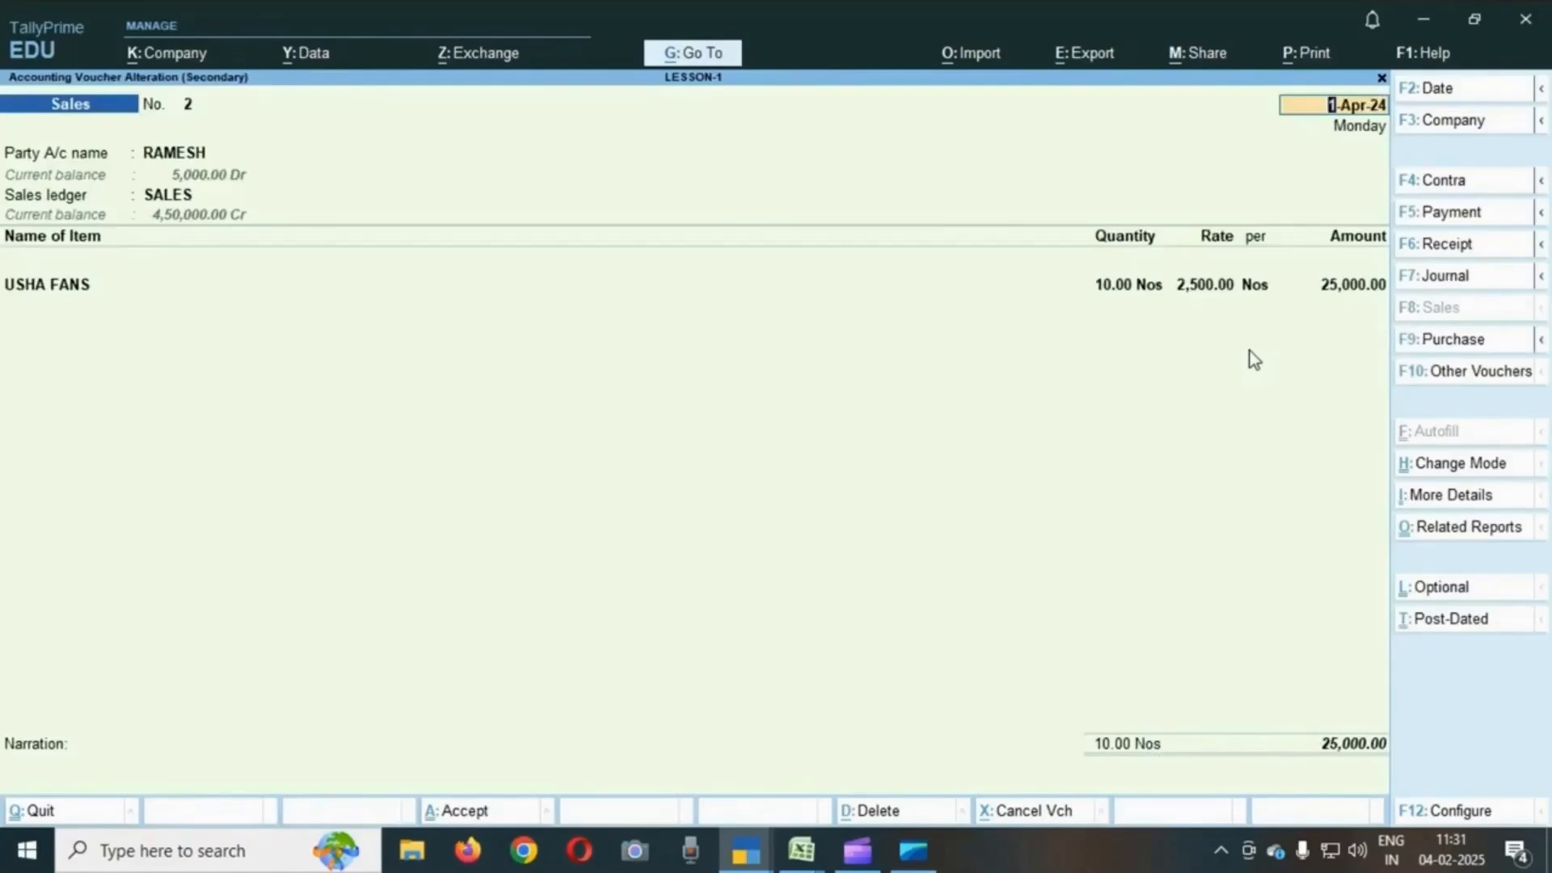
key("Escape")
key("y")
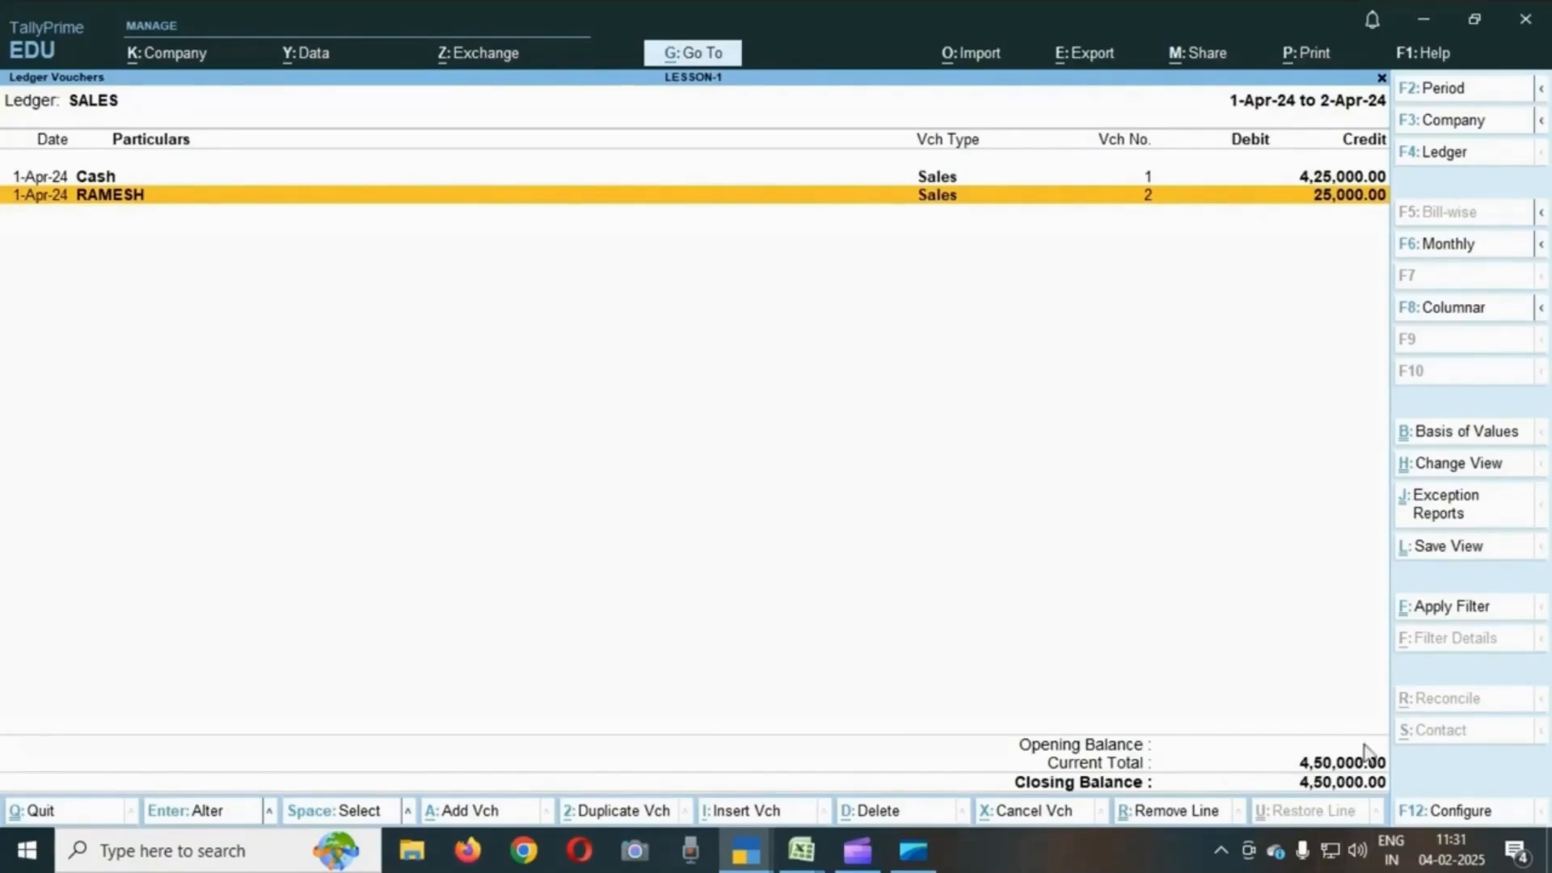
- Change the displayed ledger to PURCHASE
key("F4")
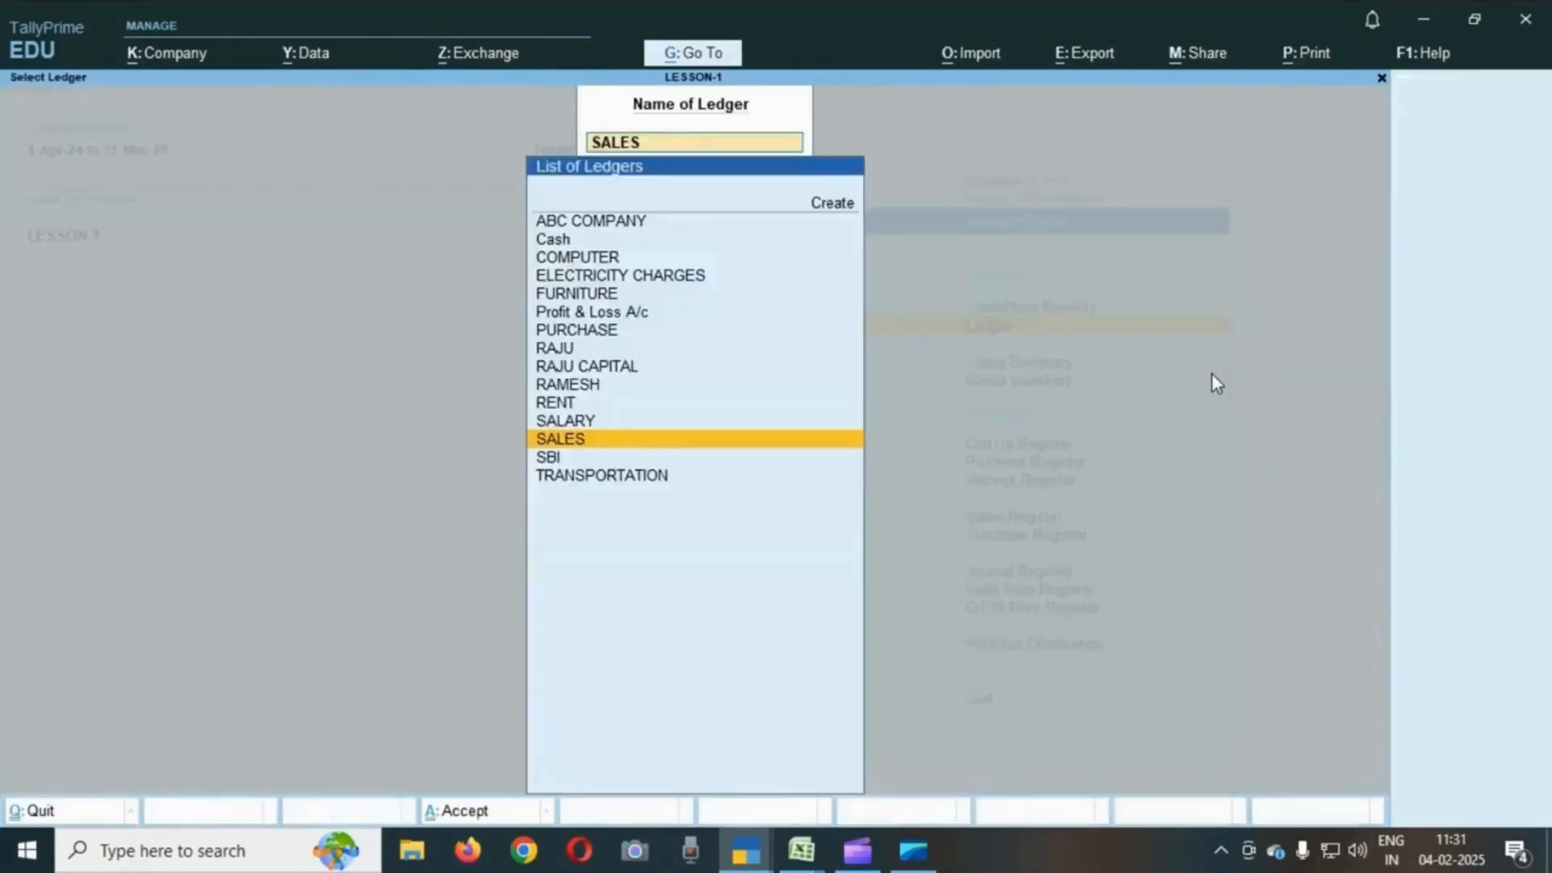
key("Up")
key("Up")
key("Up")
key("Up")
key("Up")
key("Up")
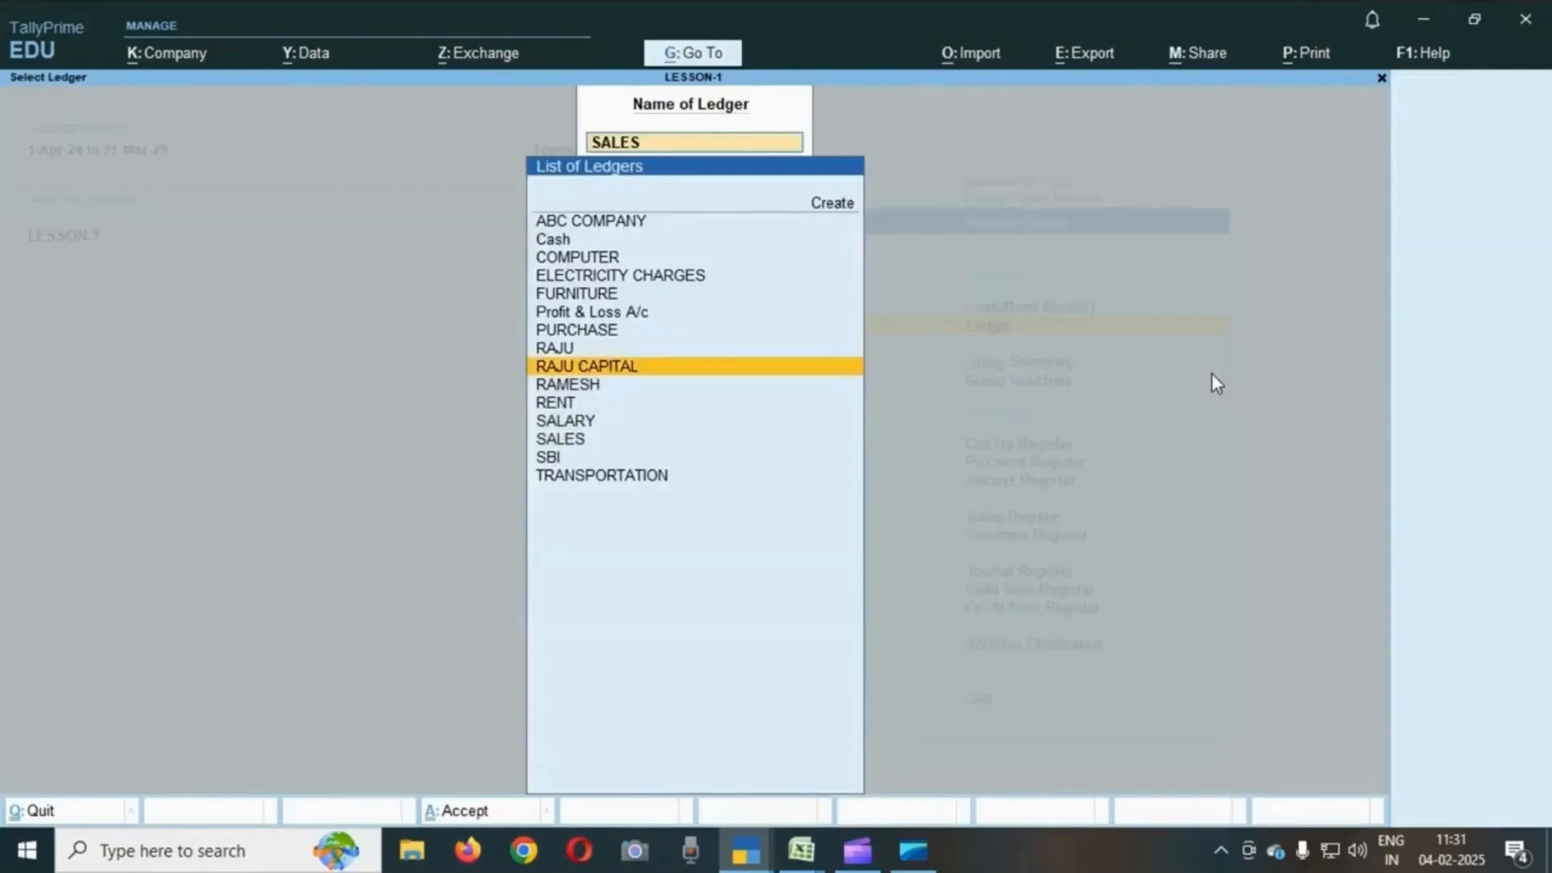
key("Return")
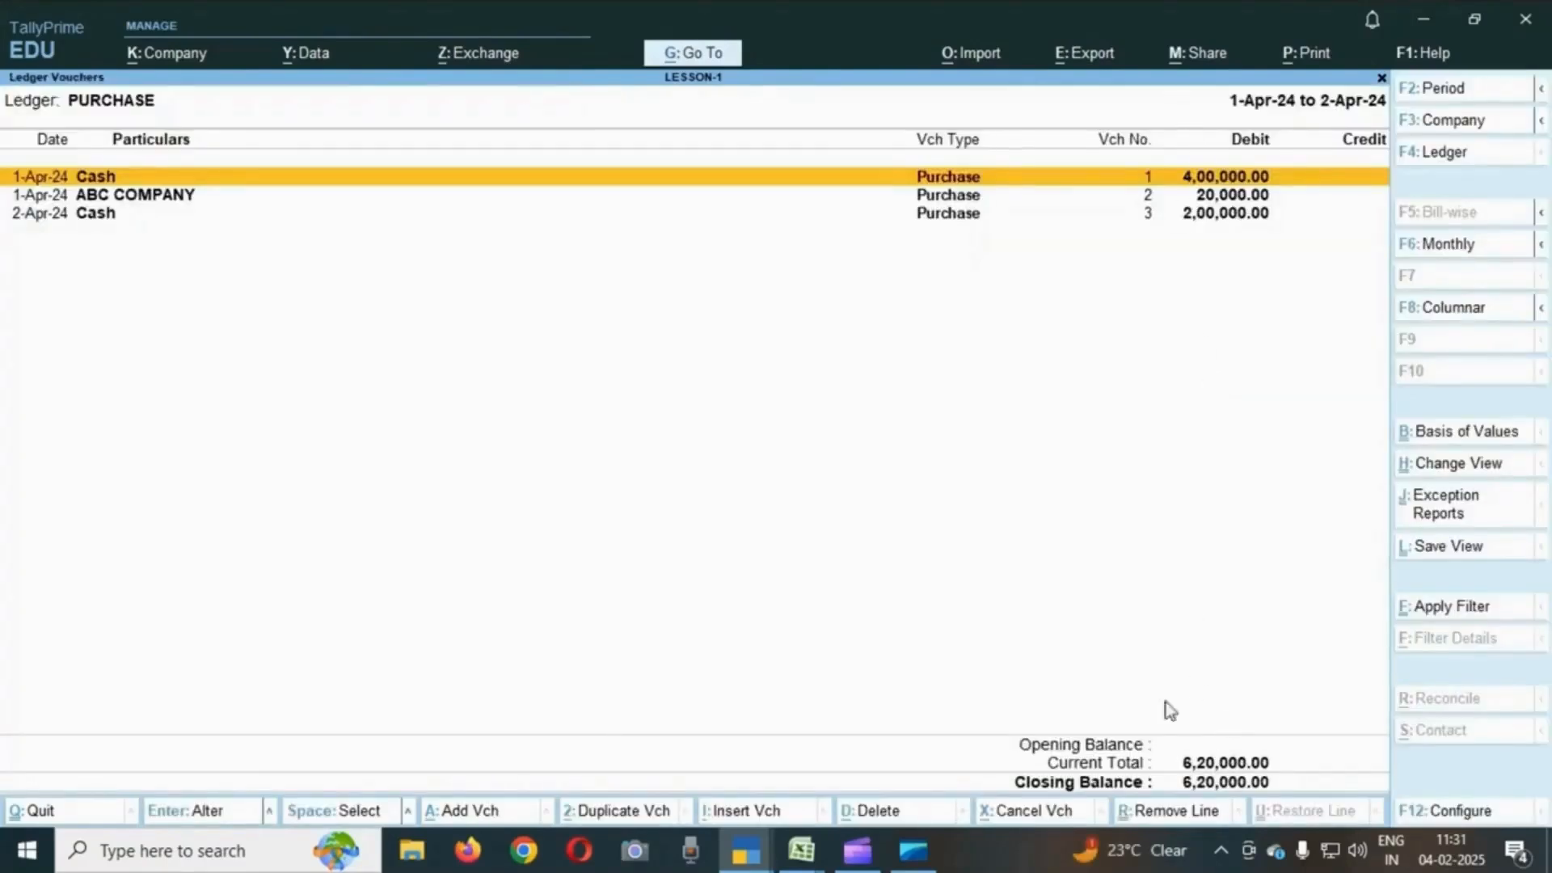
- Return to the SALES ledger's vouchers
key("Escape")
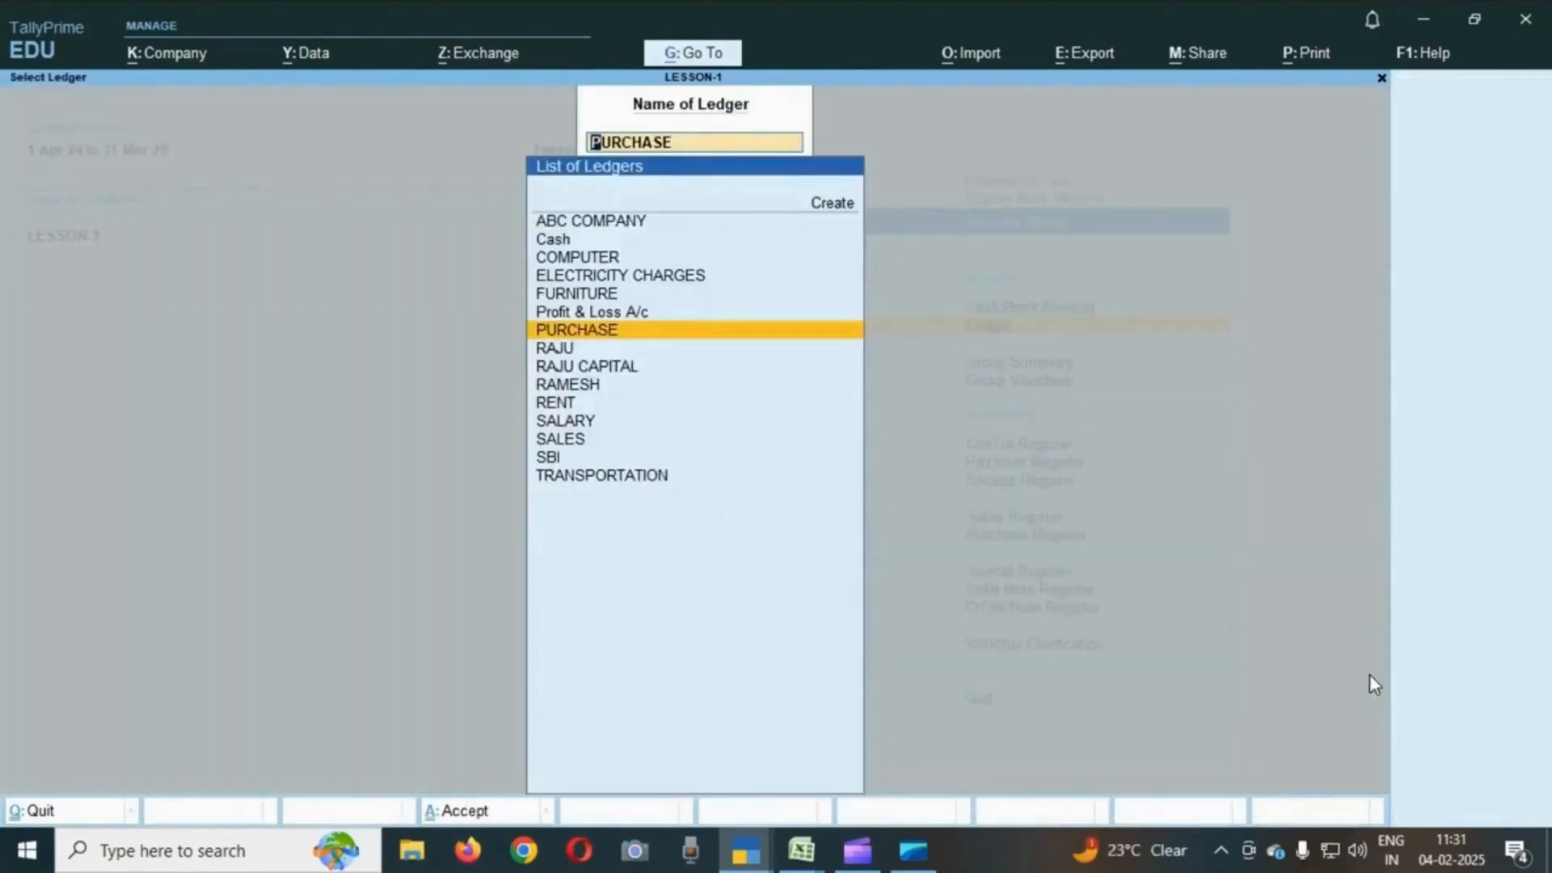
key("Down")
key("Down")
key("Down")
key("Down")
key("Down")
key("Down")
key("Return")
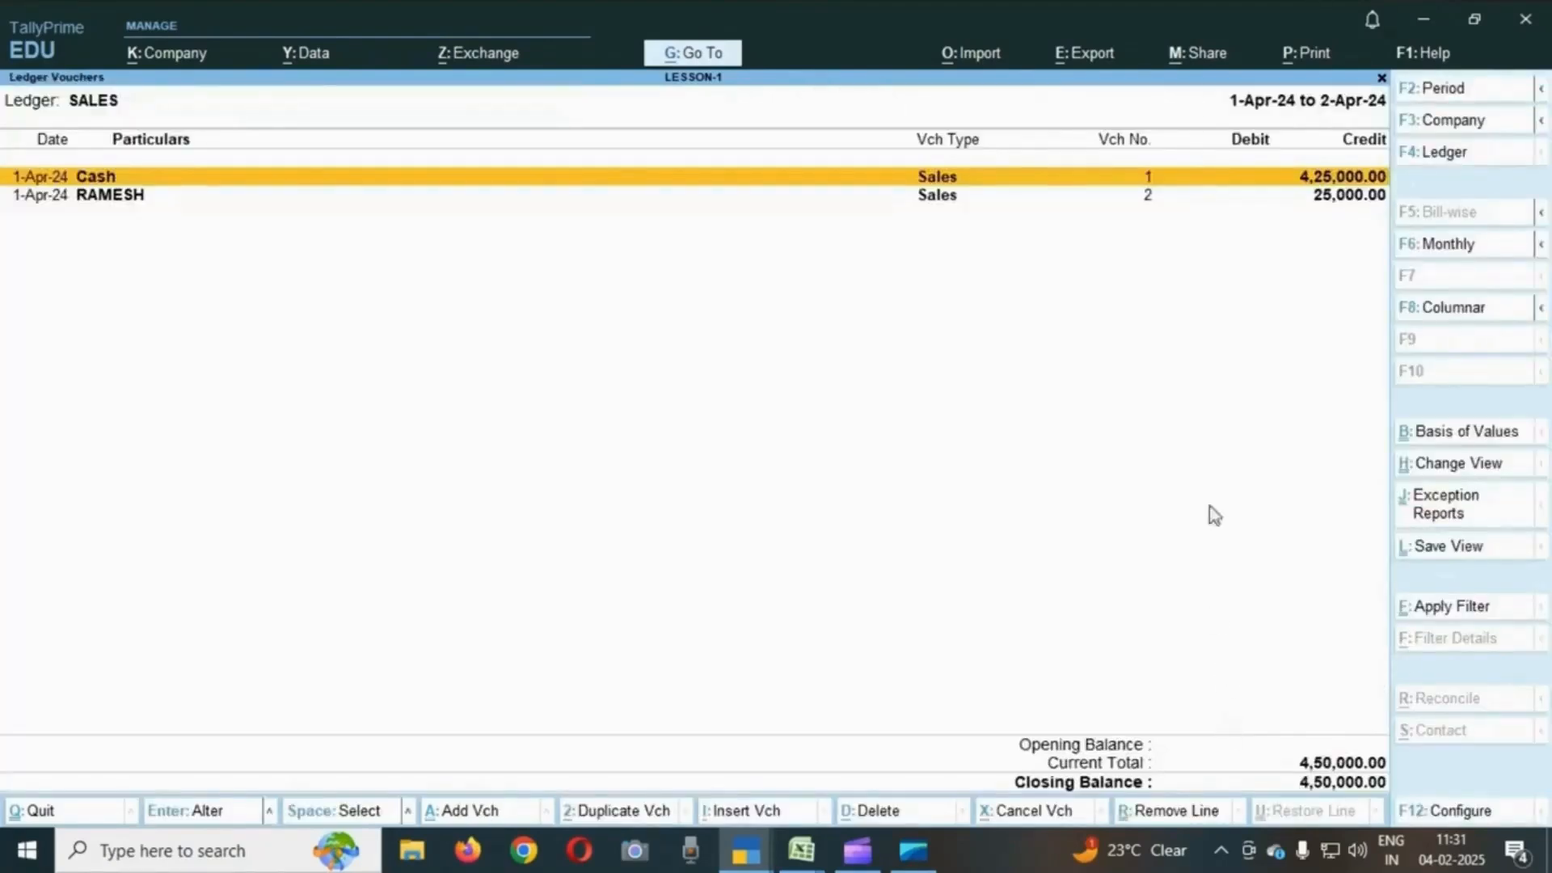
- Switch the ledger report to the SBI ledger's vouchers
key("Escape")
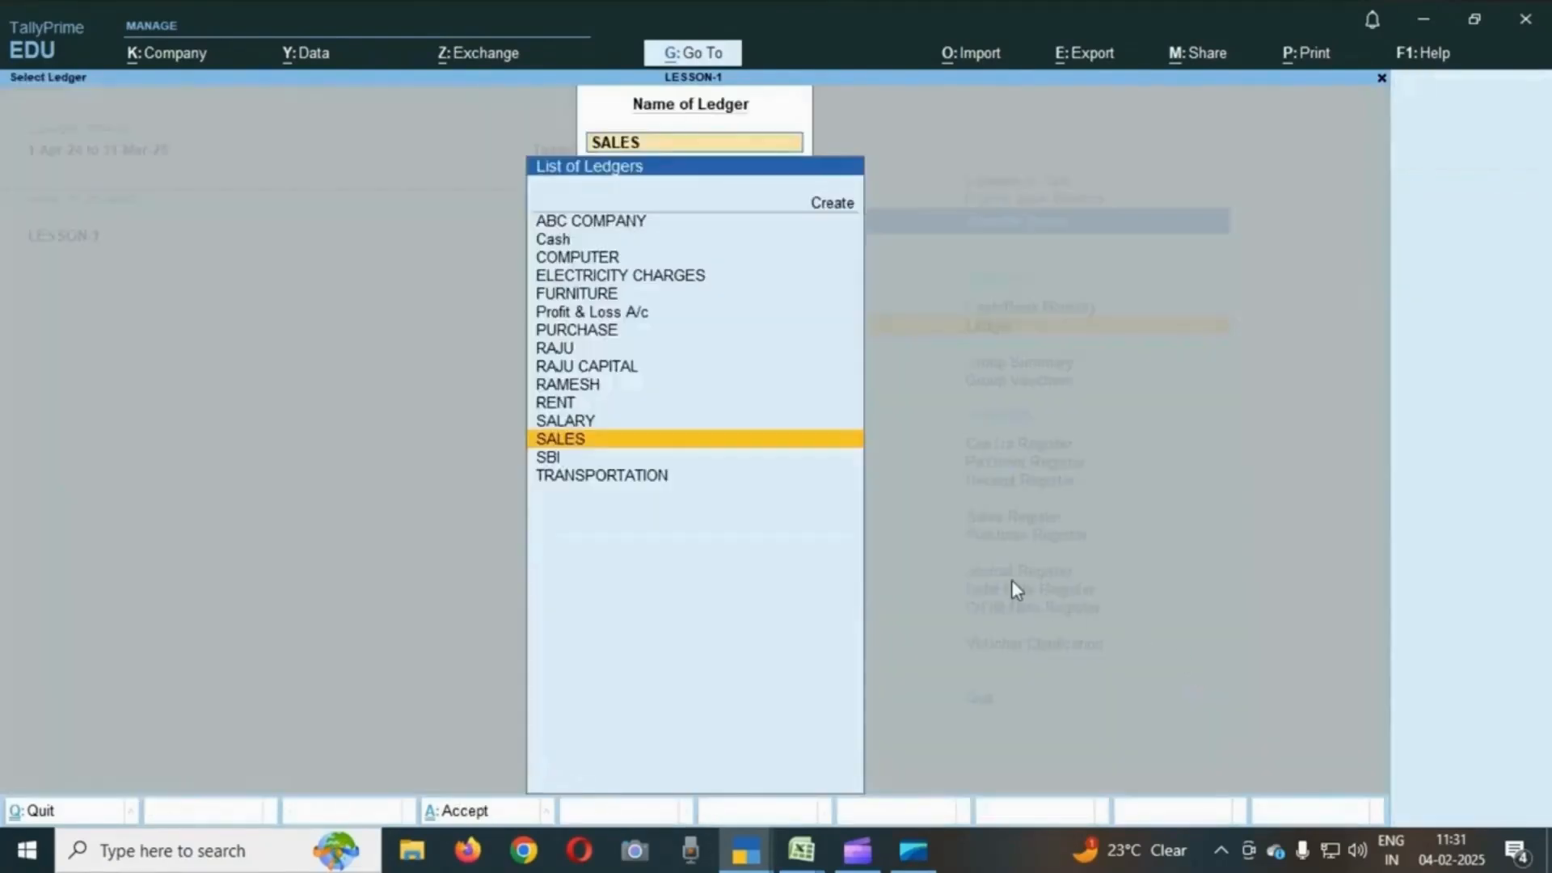
key("Down")
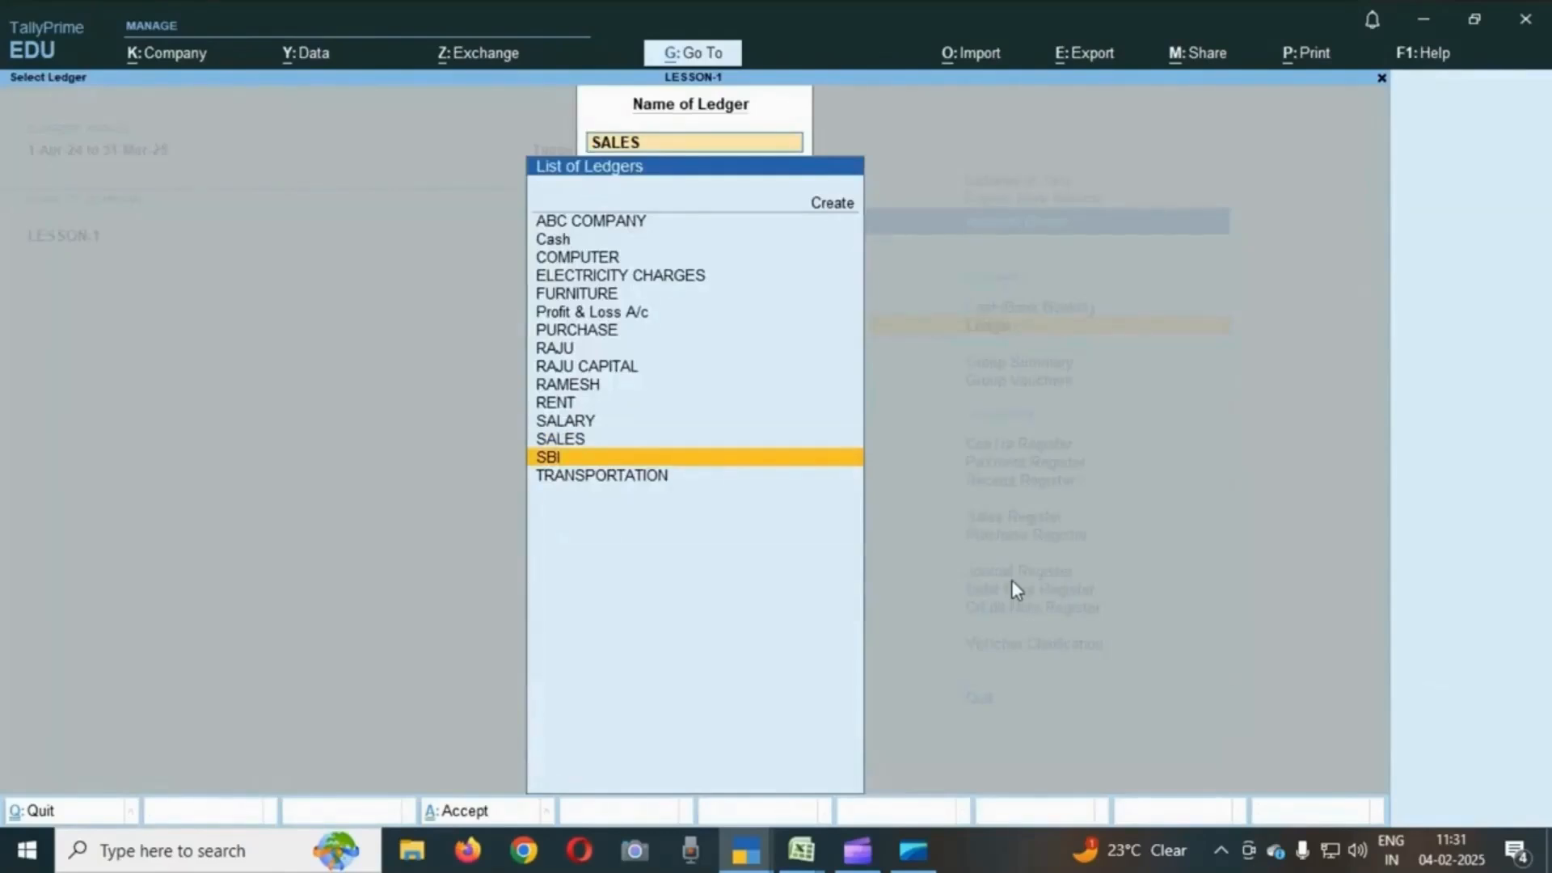
key("Up")
key("Up")
key("Up")
key("Up")
key("Up")
key("Up")
key("Up")
key("Up")
key("Up")
key("Up")
key("Up")
key("Up")
key("Up")
key("Down")
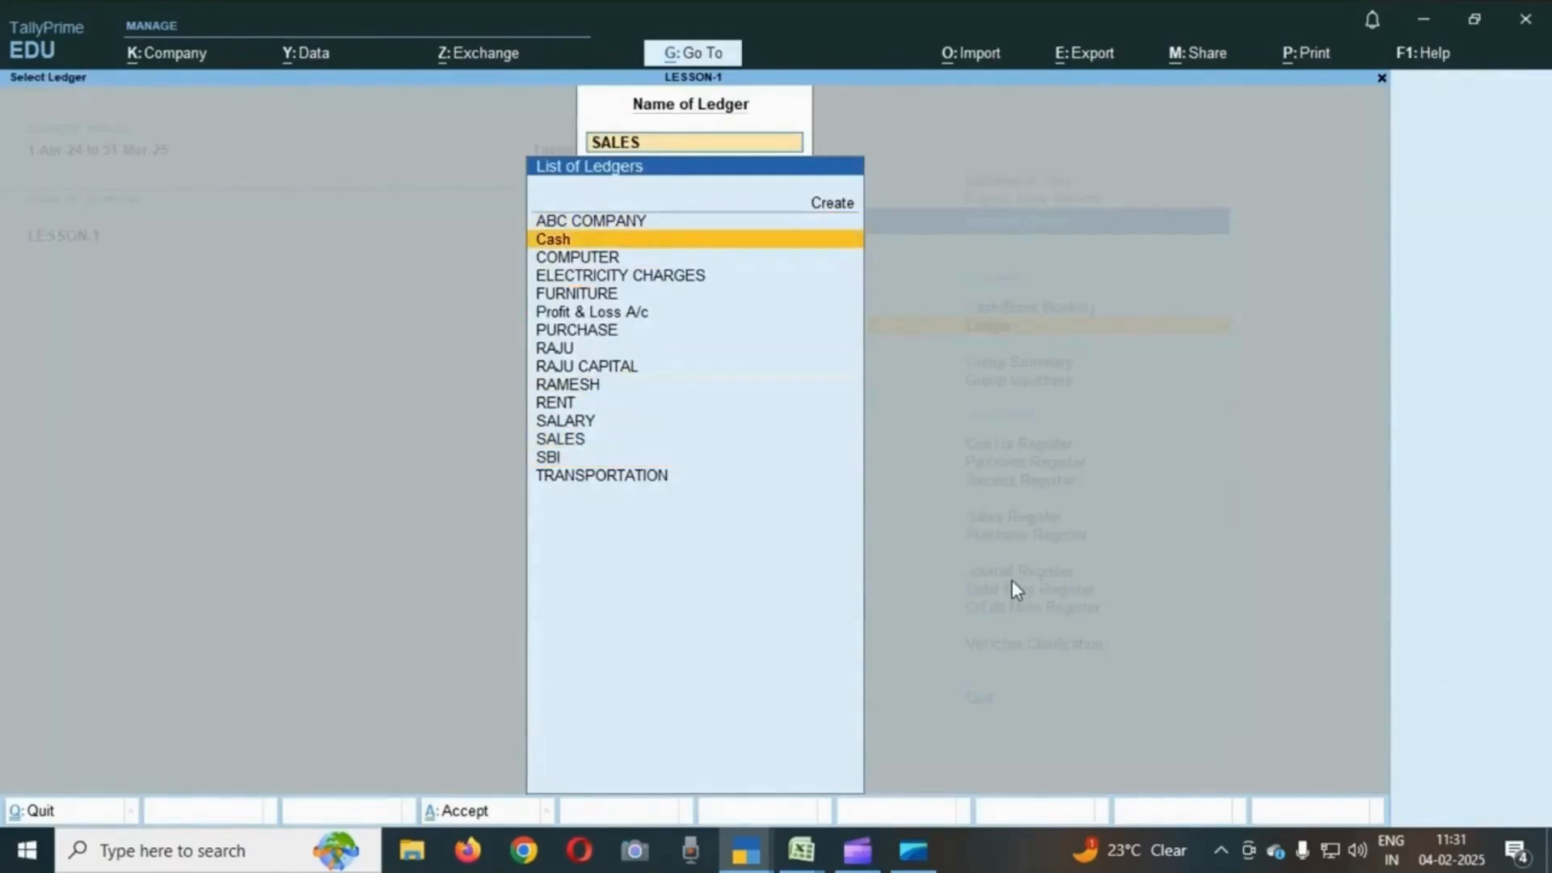
key("Down")
key("Down")
key("Down")
key("Down")
key("Down")
key("Down")
key("Down")
key("Down")
key("Down")
key("Down")
key("Down")
key("Down")
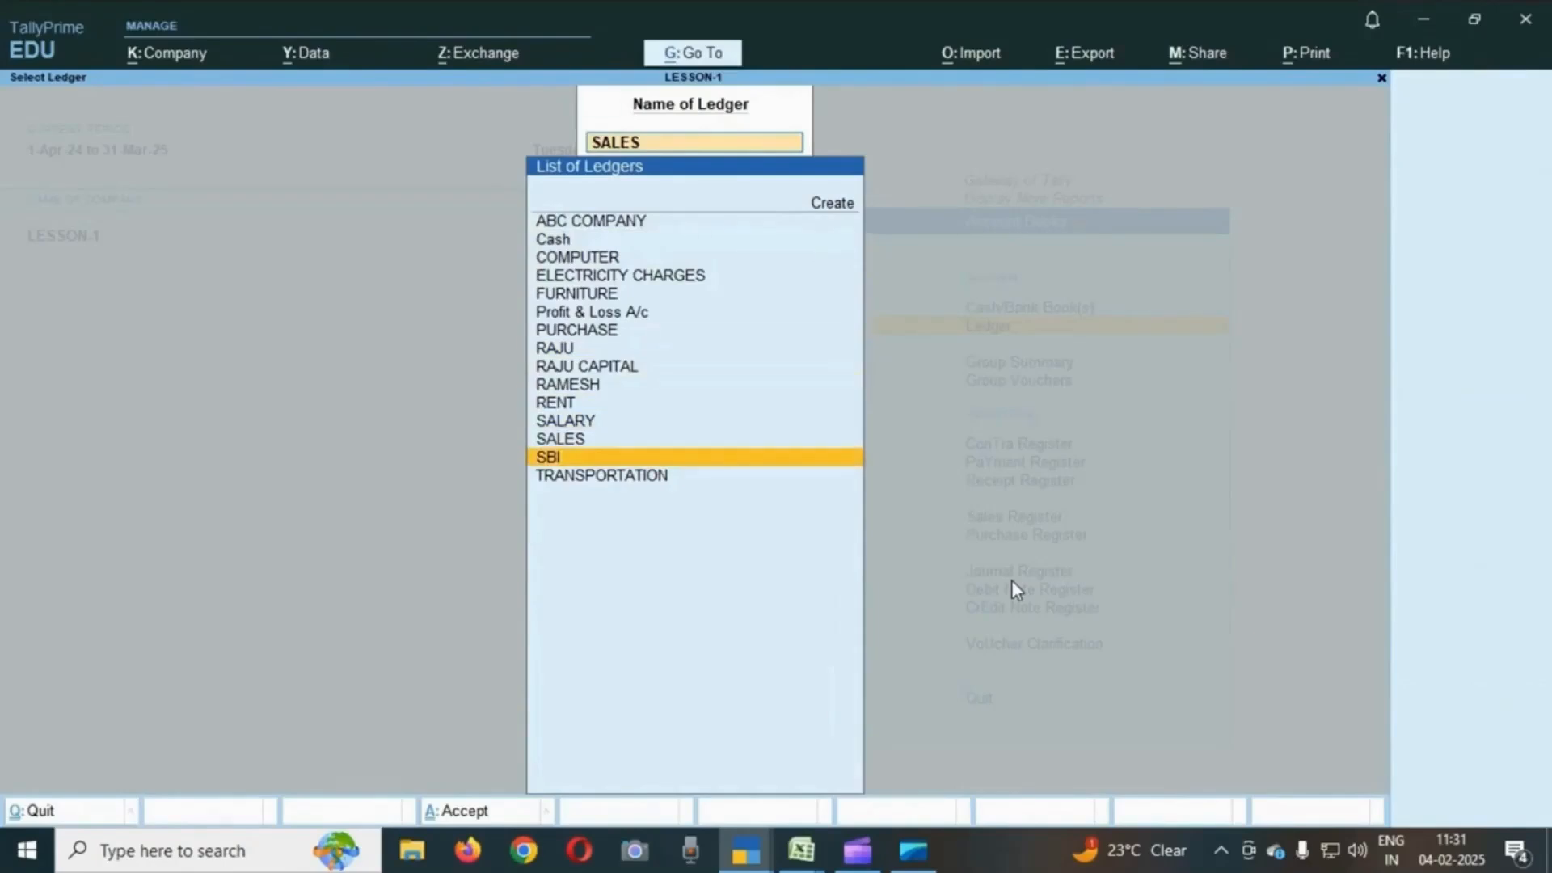
key("Return")
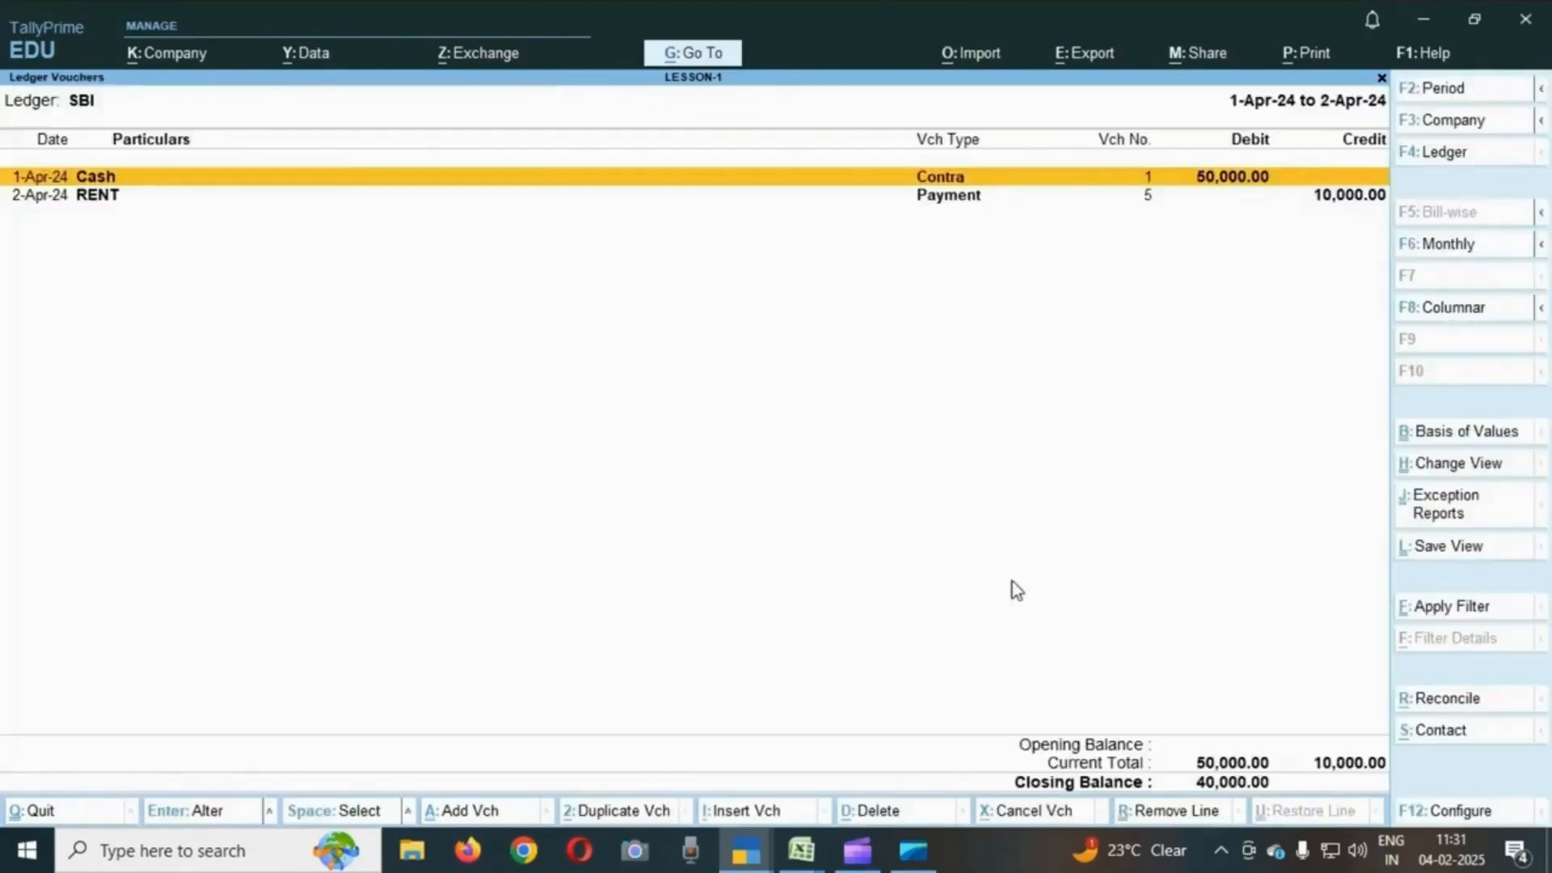
- Switch the ledger report to the COMPUTER ledger's vouchers
key("Escape")
key("Up")
key("Up")
key("Up")
key("Up")
key("Up")
key("Up")
key("Up")
key("Up")
key("Up")
key("Up")
key("Up")
key("Return")
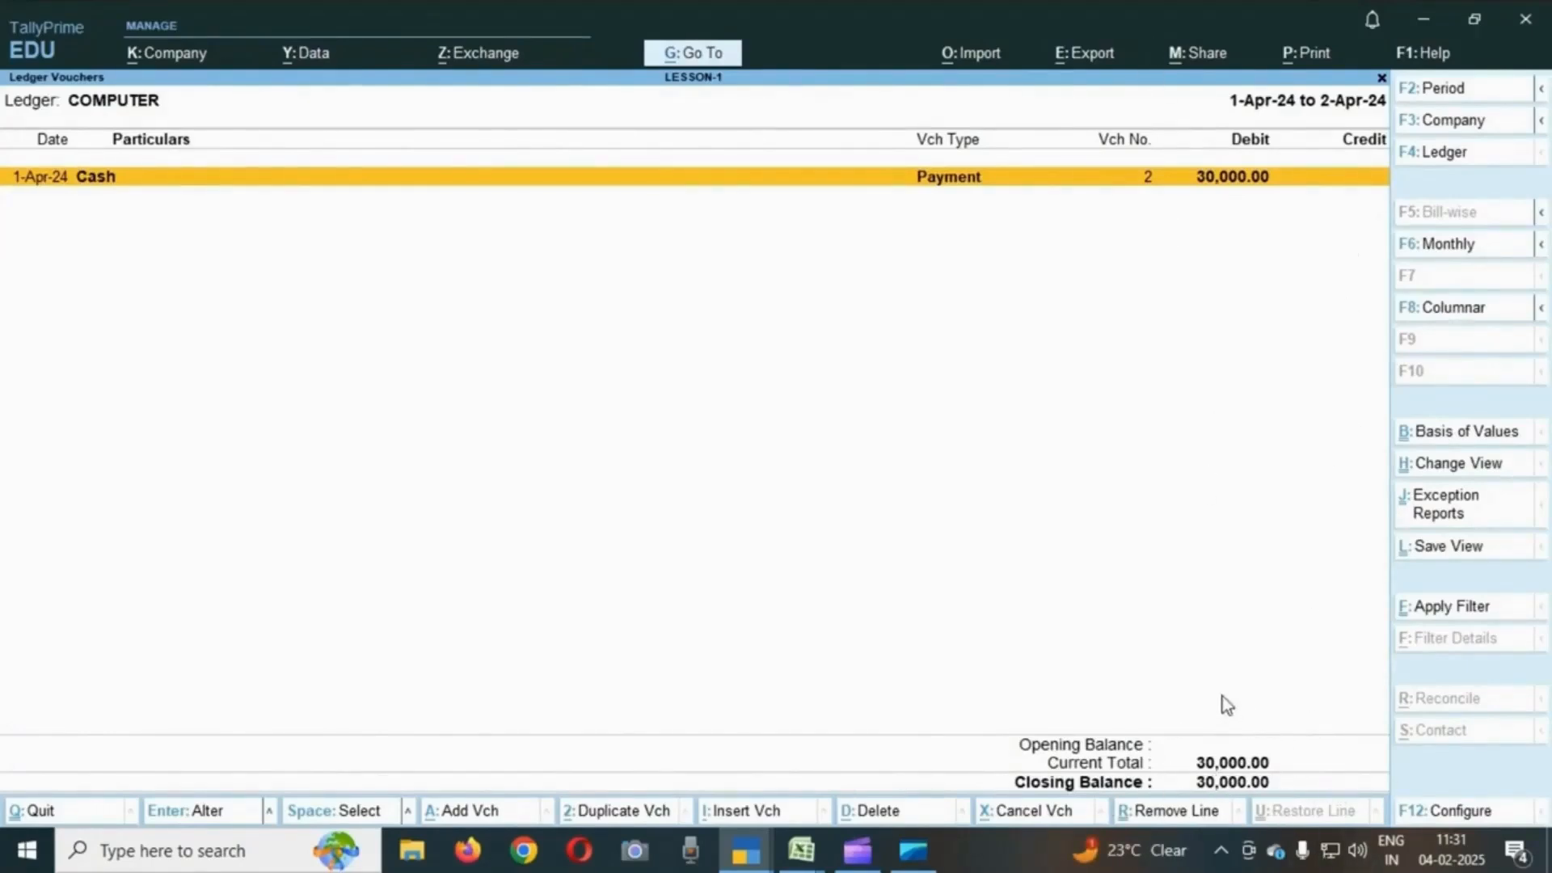
- Close the ledger report and return to the main Gateway of Tally menu
key("Escape")
key("BackSpace")
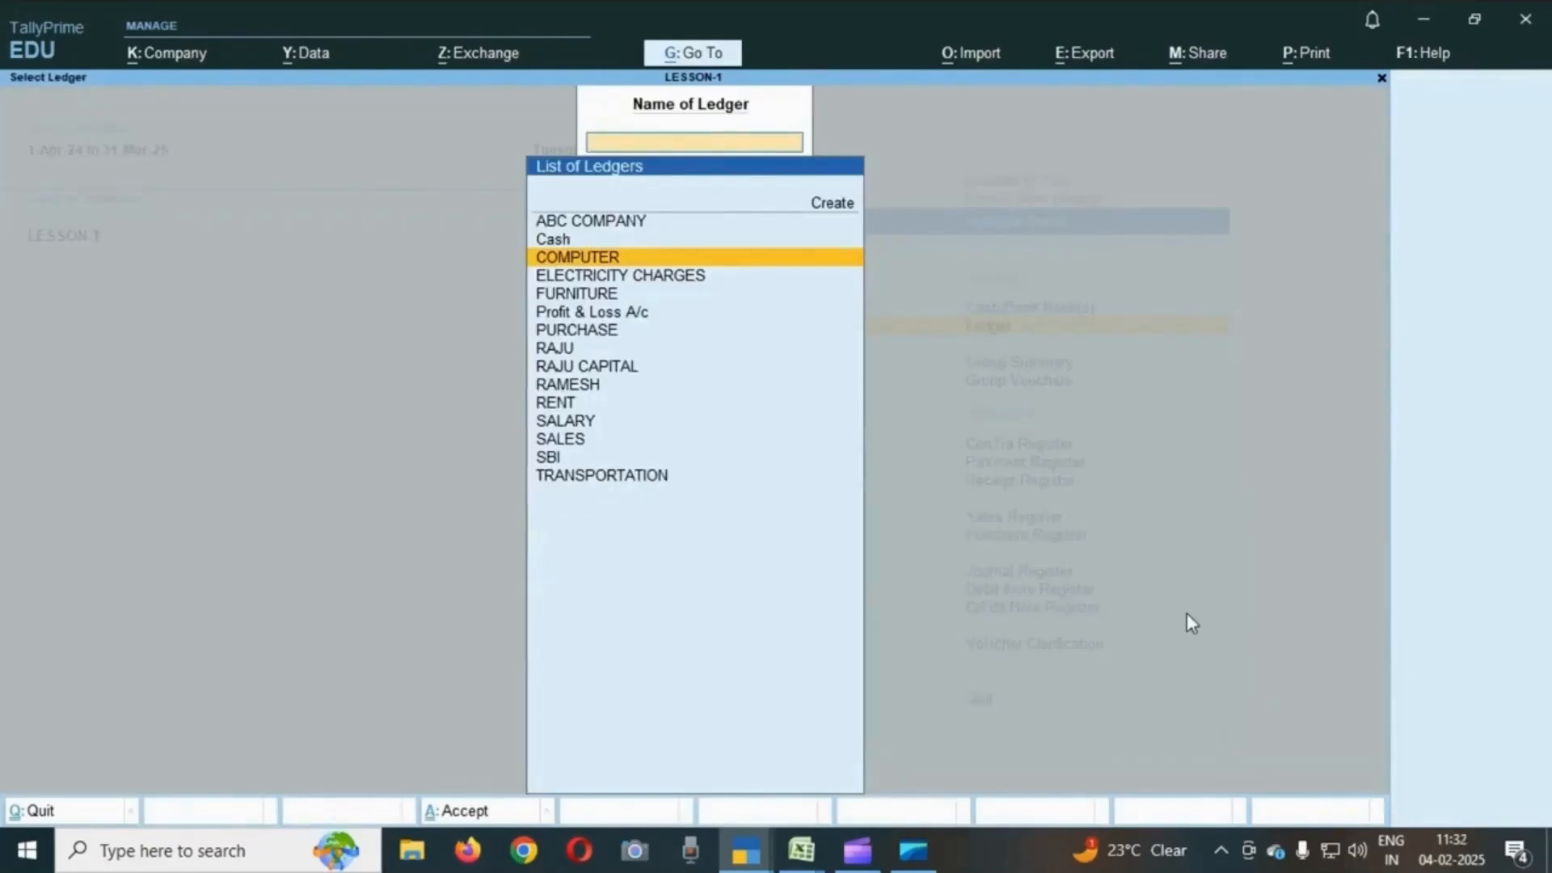
key("Escape")
key("Escape")
key("Escape")
key("Escape")
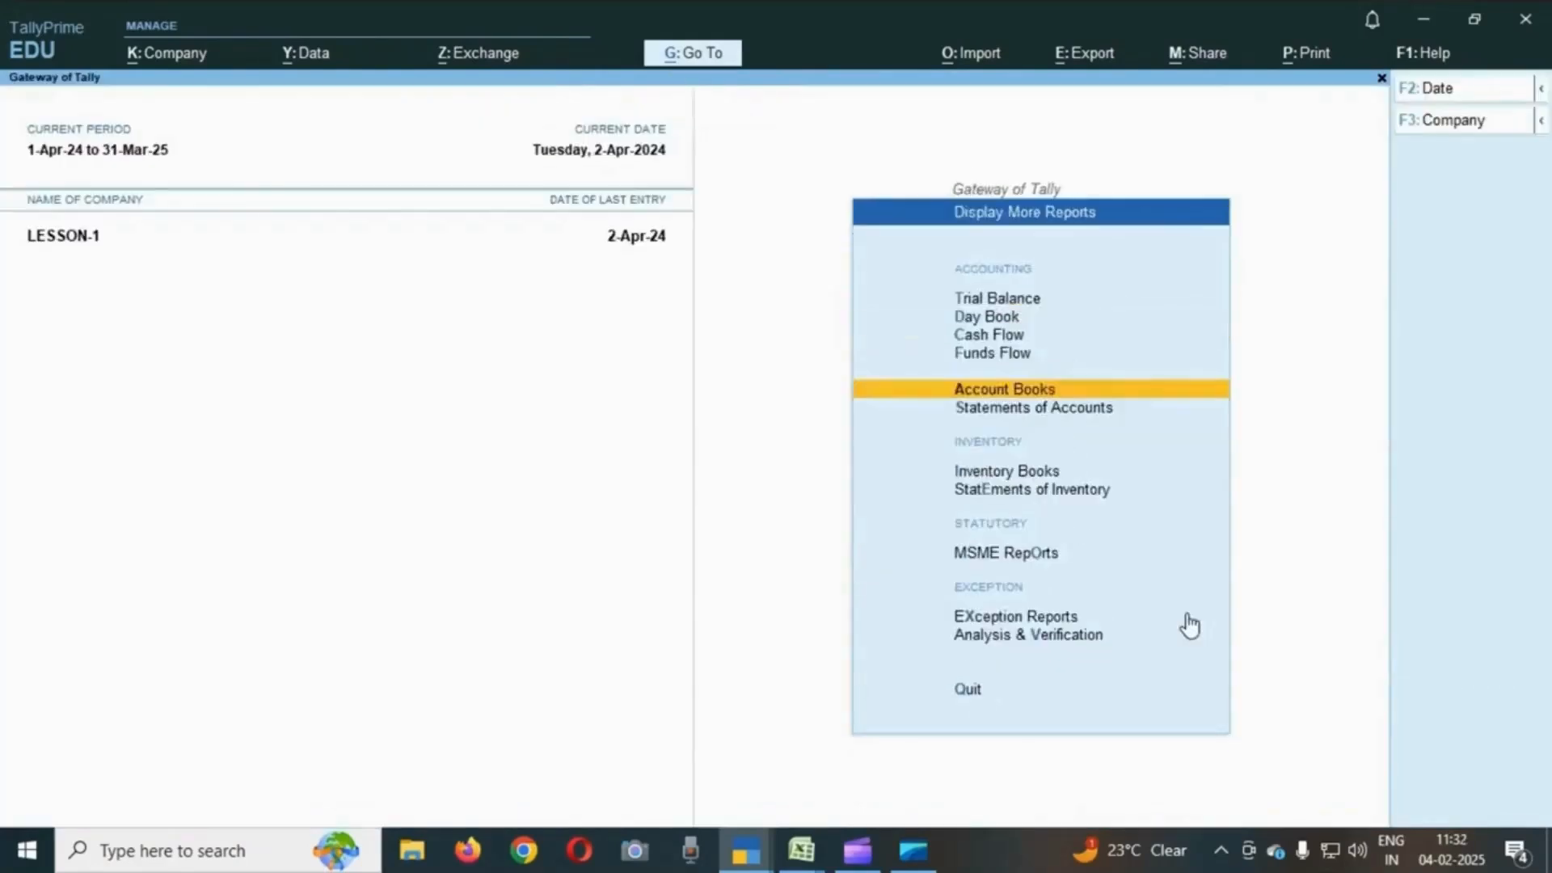
key("Escape")
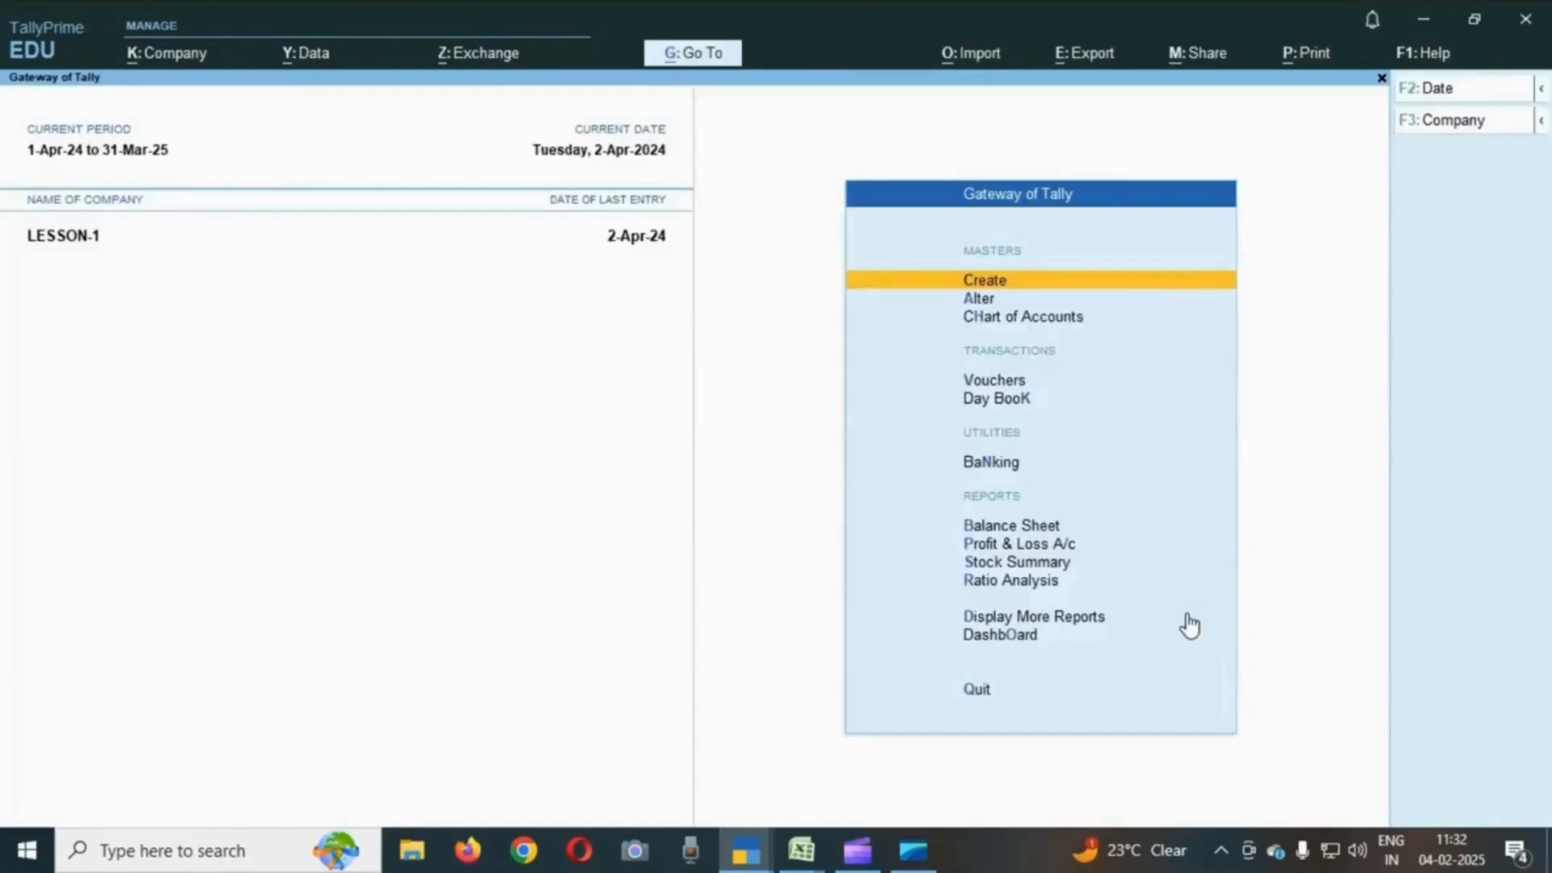
- Open the Trial Balance from Display More Reports and expand it to the detailed ledger view
key("Down")
key("Down")
key("Down")
key("Down")
key("Down")
key("Down")
key("Down")
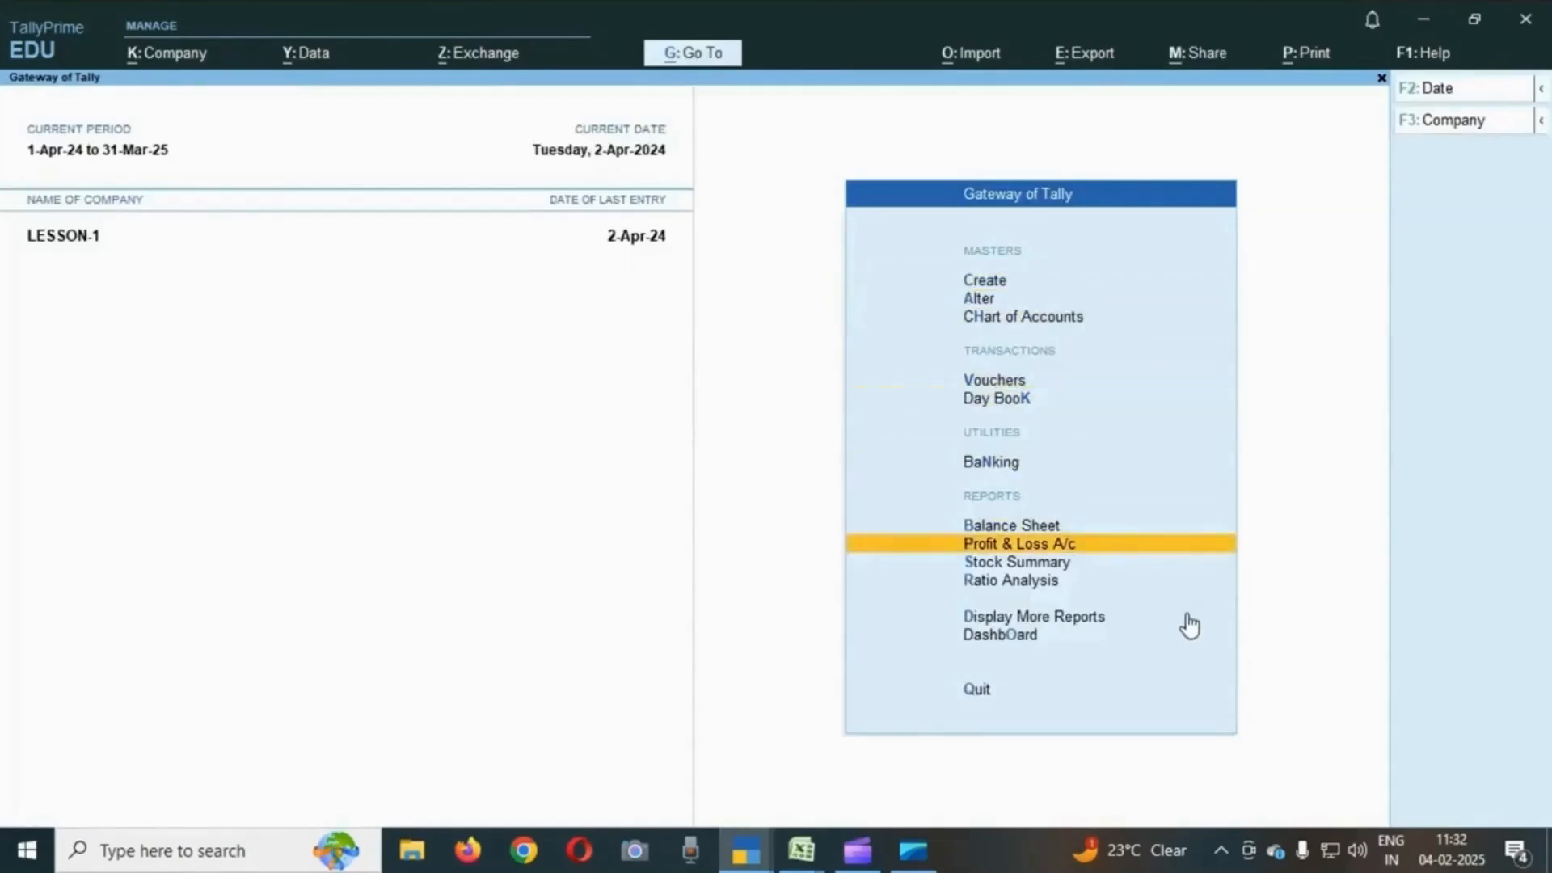
key("Down")
key("Down")
key("Down")
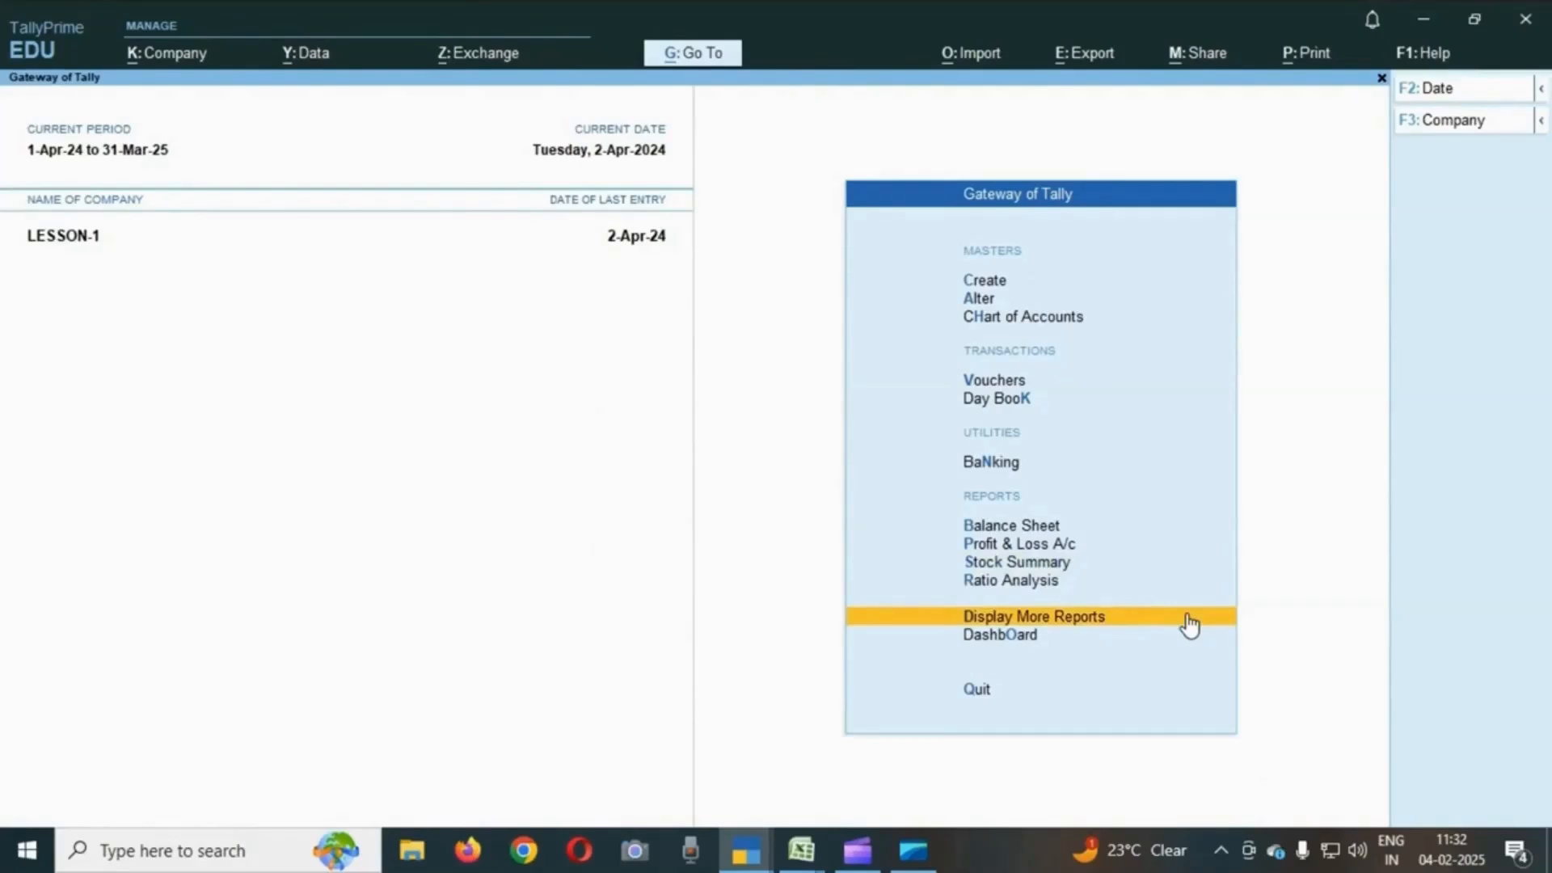
key("Return")
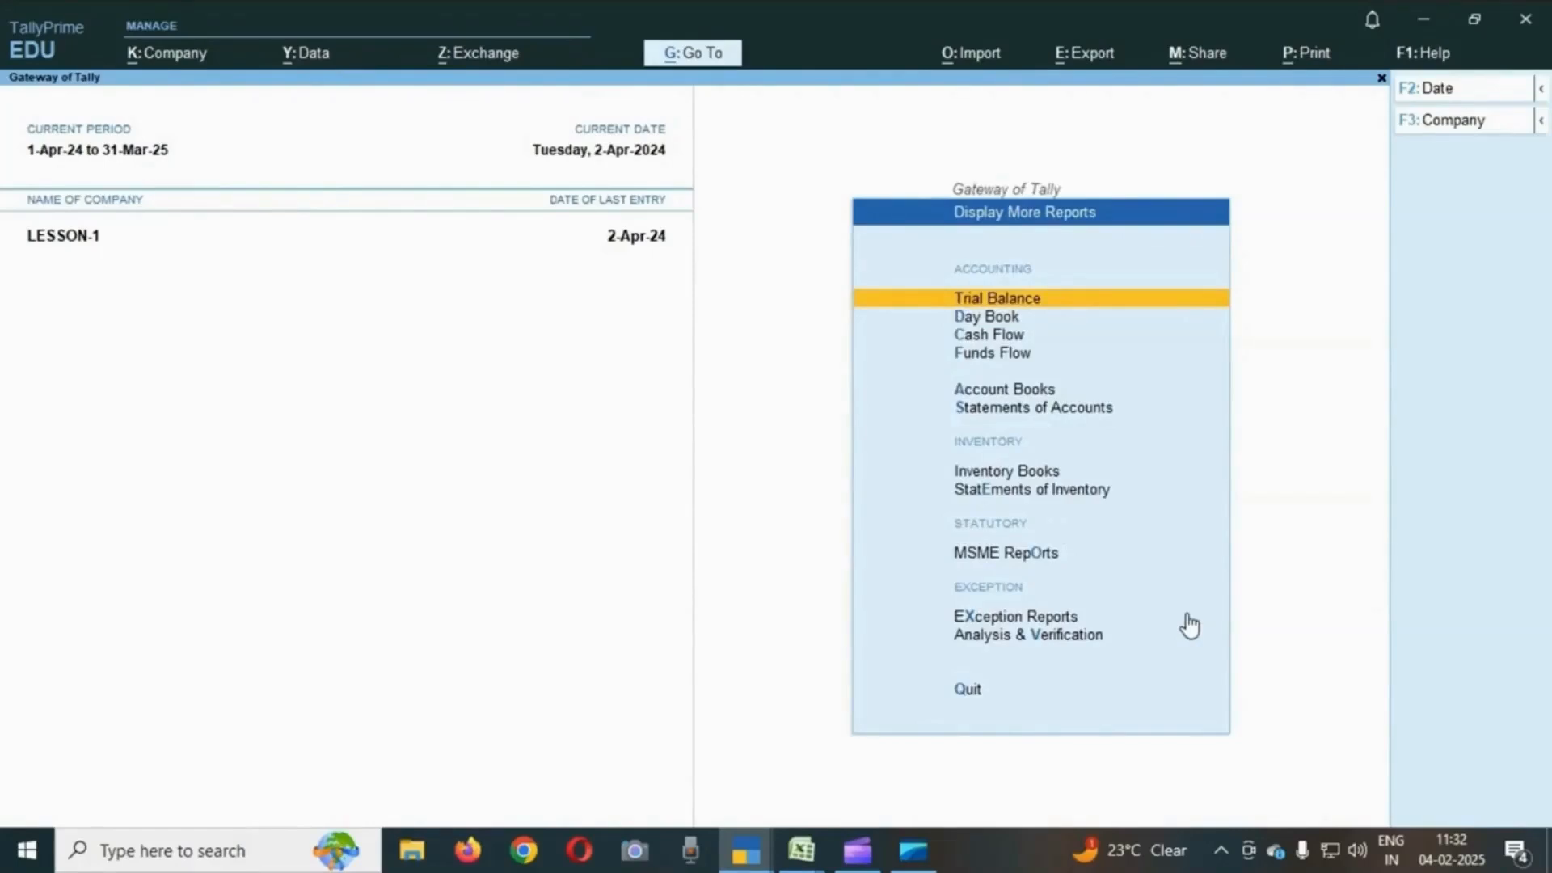
key("Return")
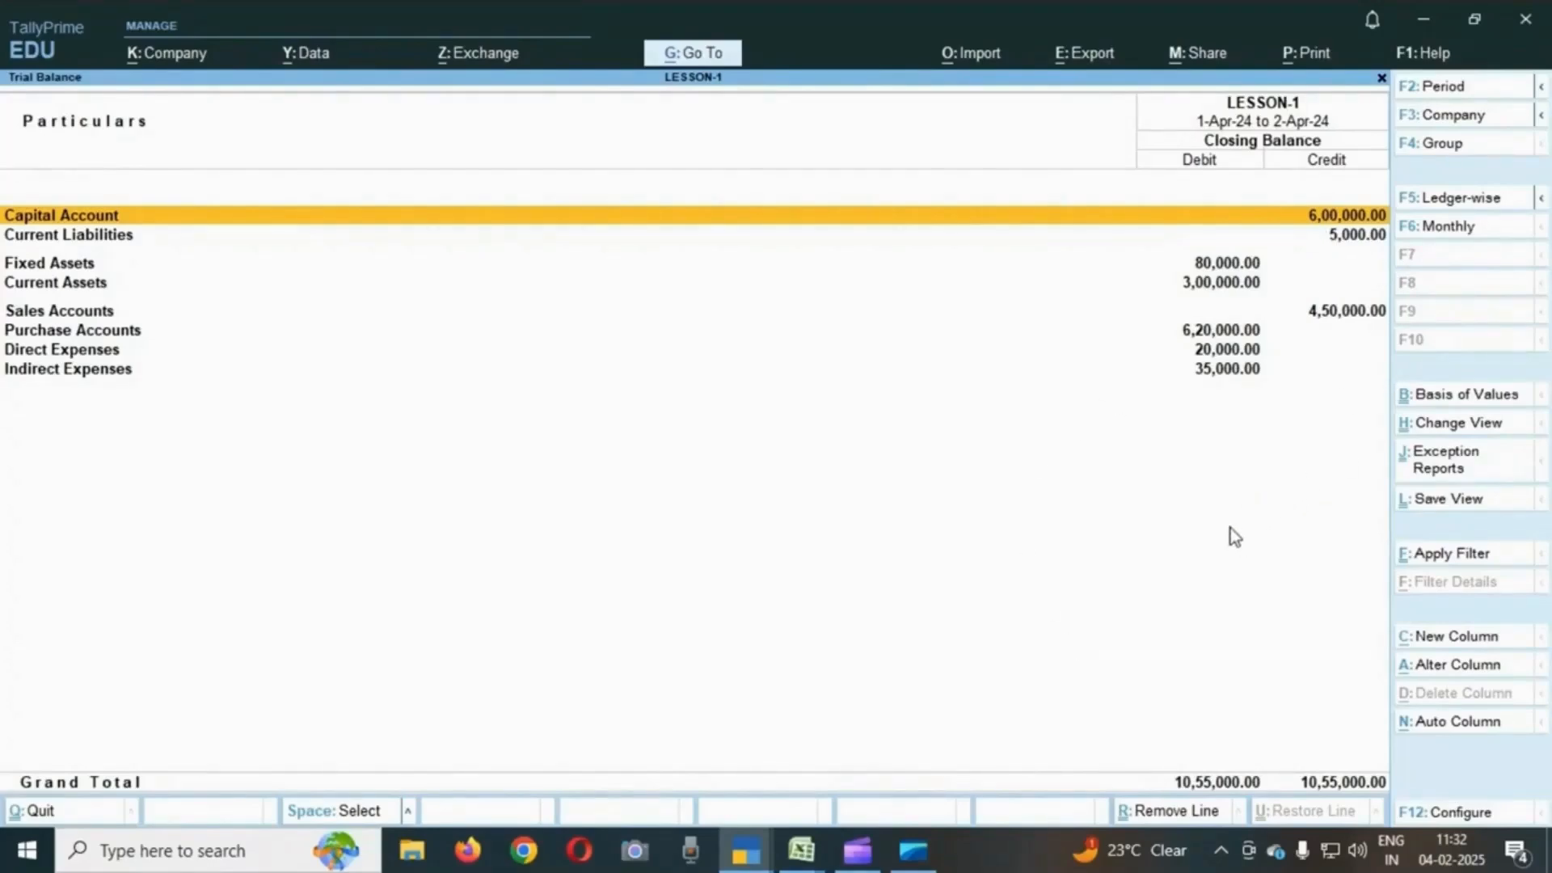
key("alt")
key("alt+F5")
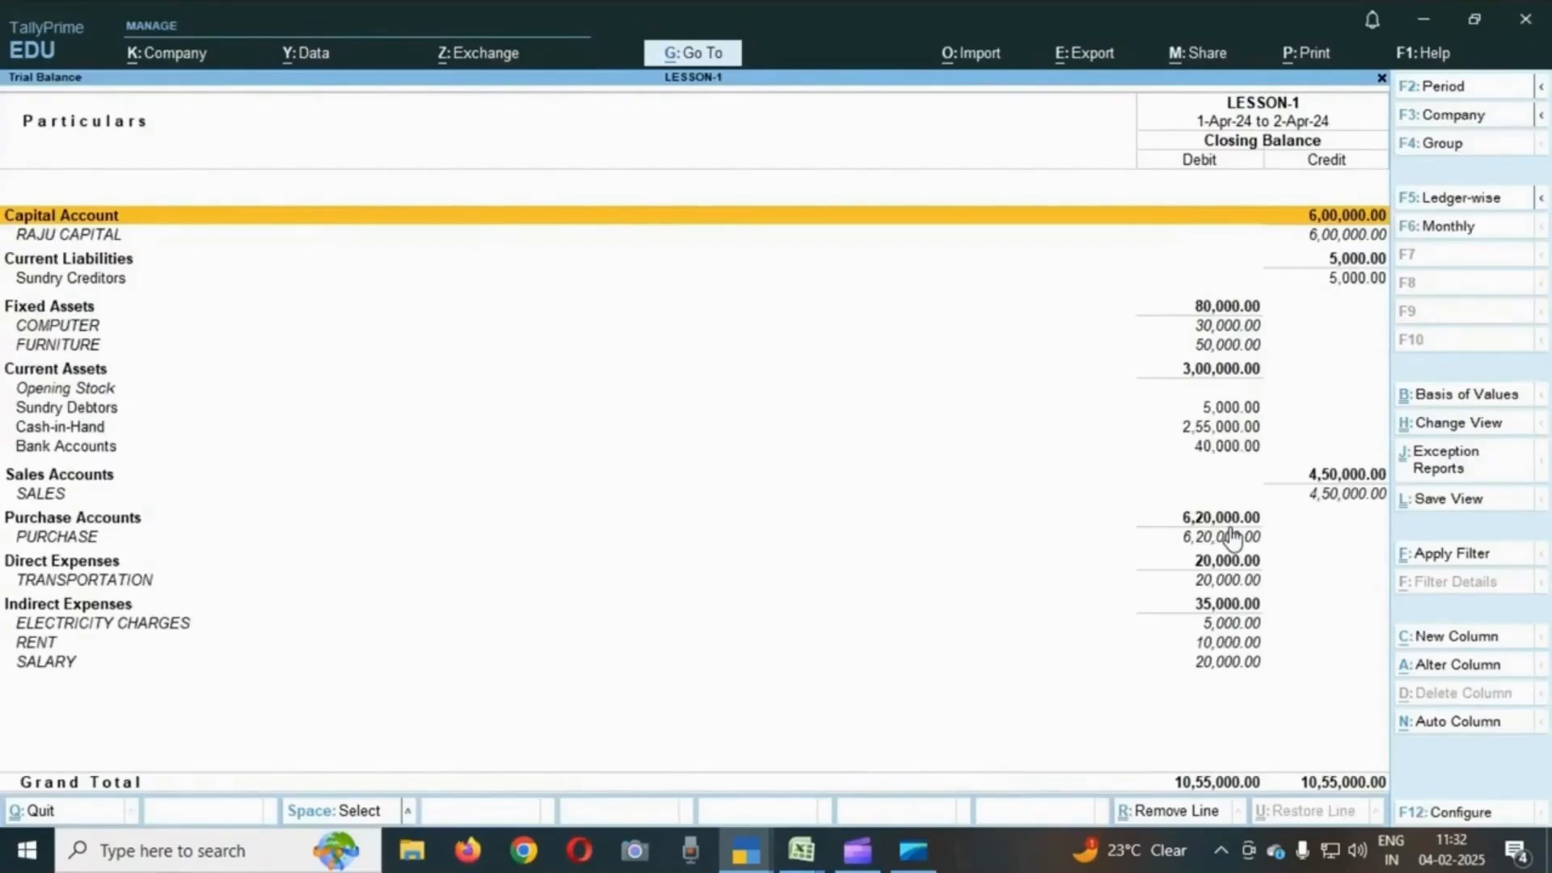
- Review the group and ledger closing balances listed in the detailed Trial Balance
key("Down")
key("Down")
key("Down")
key("Down")
key("Down")
key("Down")
key("Down")
key("Down")
key("Down")
key("Down")
key("Down")
key("Down")
key("Down")
key("Down")
key("Down")
key("Down")
key("Down")
key("Down")
key("Down")
key("Down")
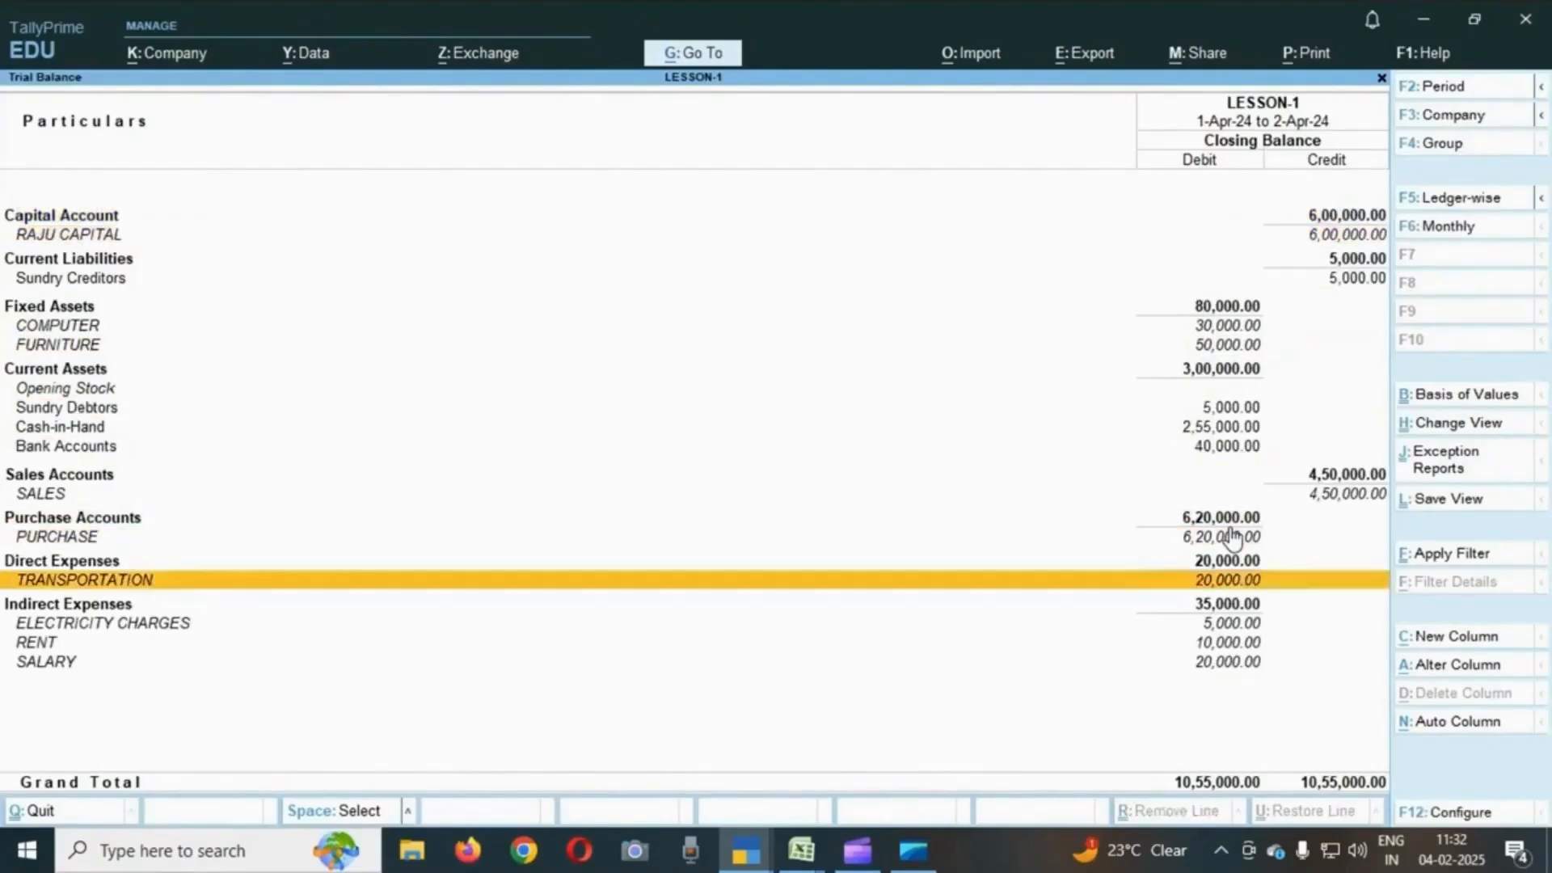
key("Up")
key("Up")
key("Up")
key("Up")
key("Up")
key("Up")
key("Up")
key("Up")
key("Up")
key("Up")
key("Up")
key("Up")
key("Up")
key("Up")
key("Up")
key("Up")
key("Up")
key("Up")
key("Up")
key("Up")
key("Up")
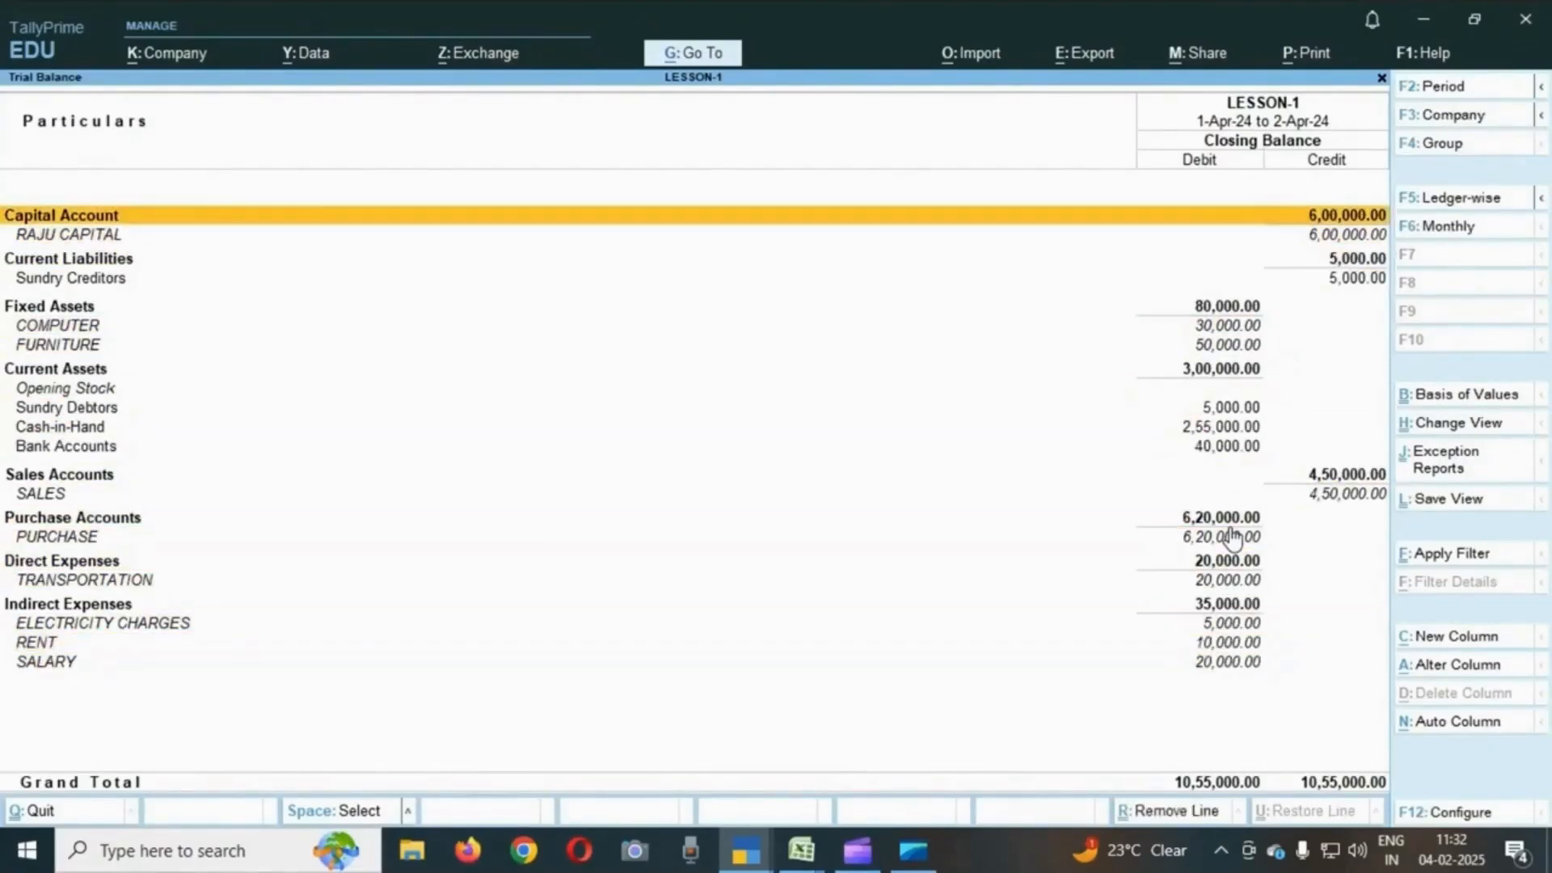
key("Down")
key("Down")
key("Down")
key("Down")
key("Down")
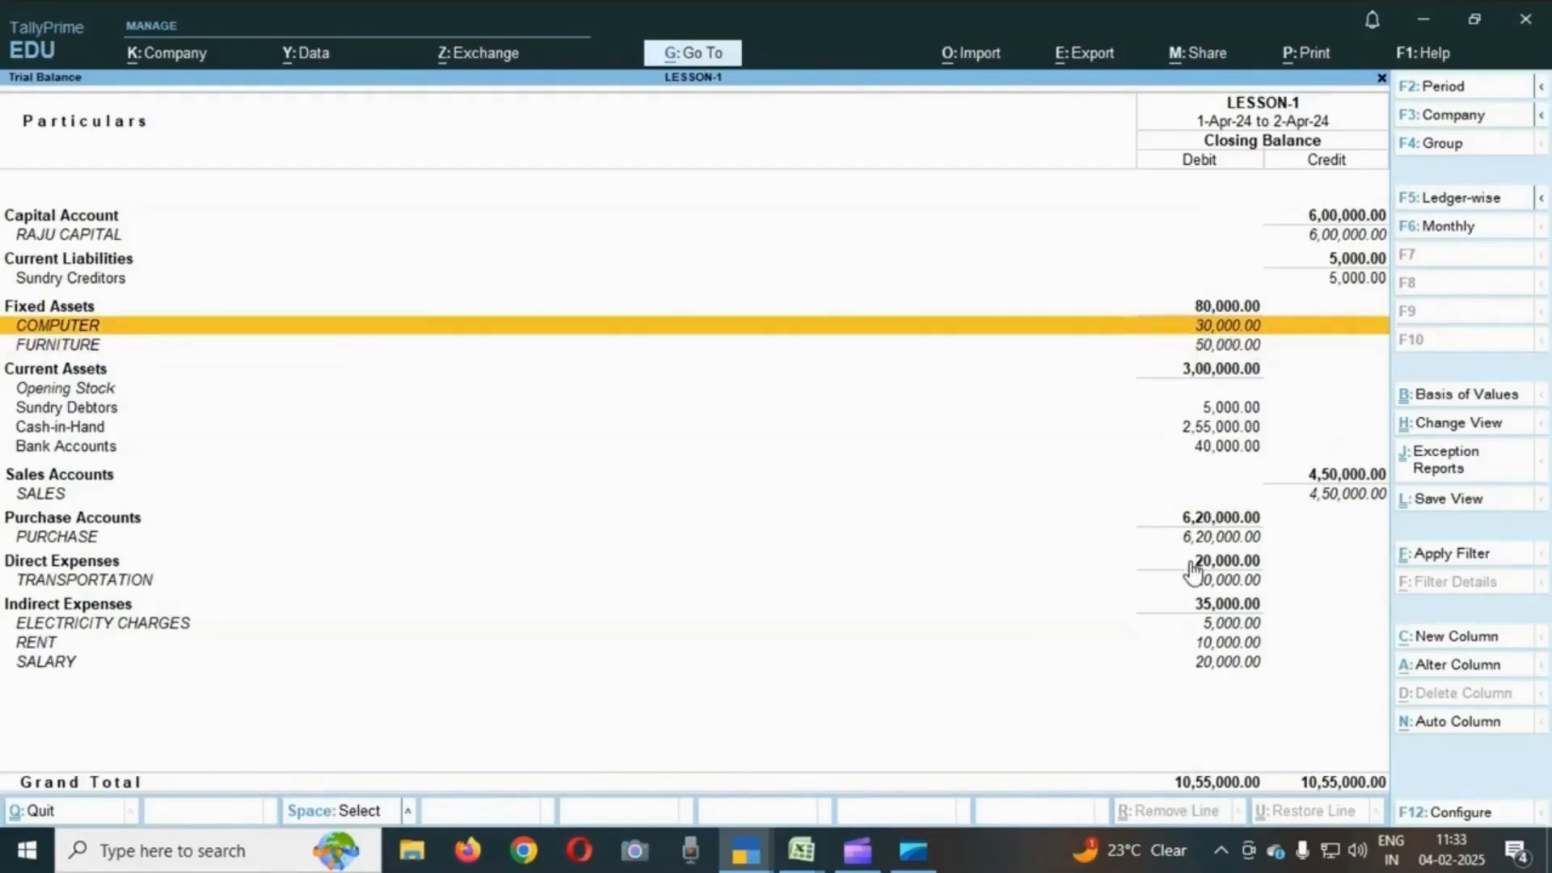
key("Down")
key("Up")
key("Down")
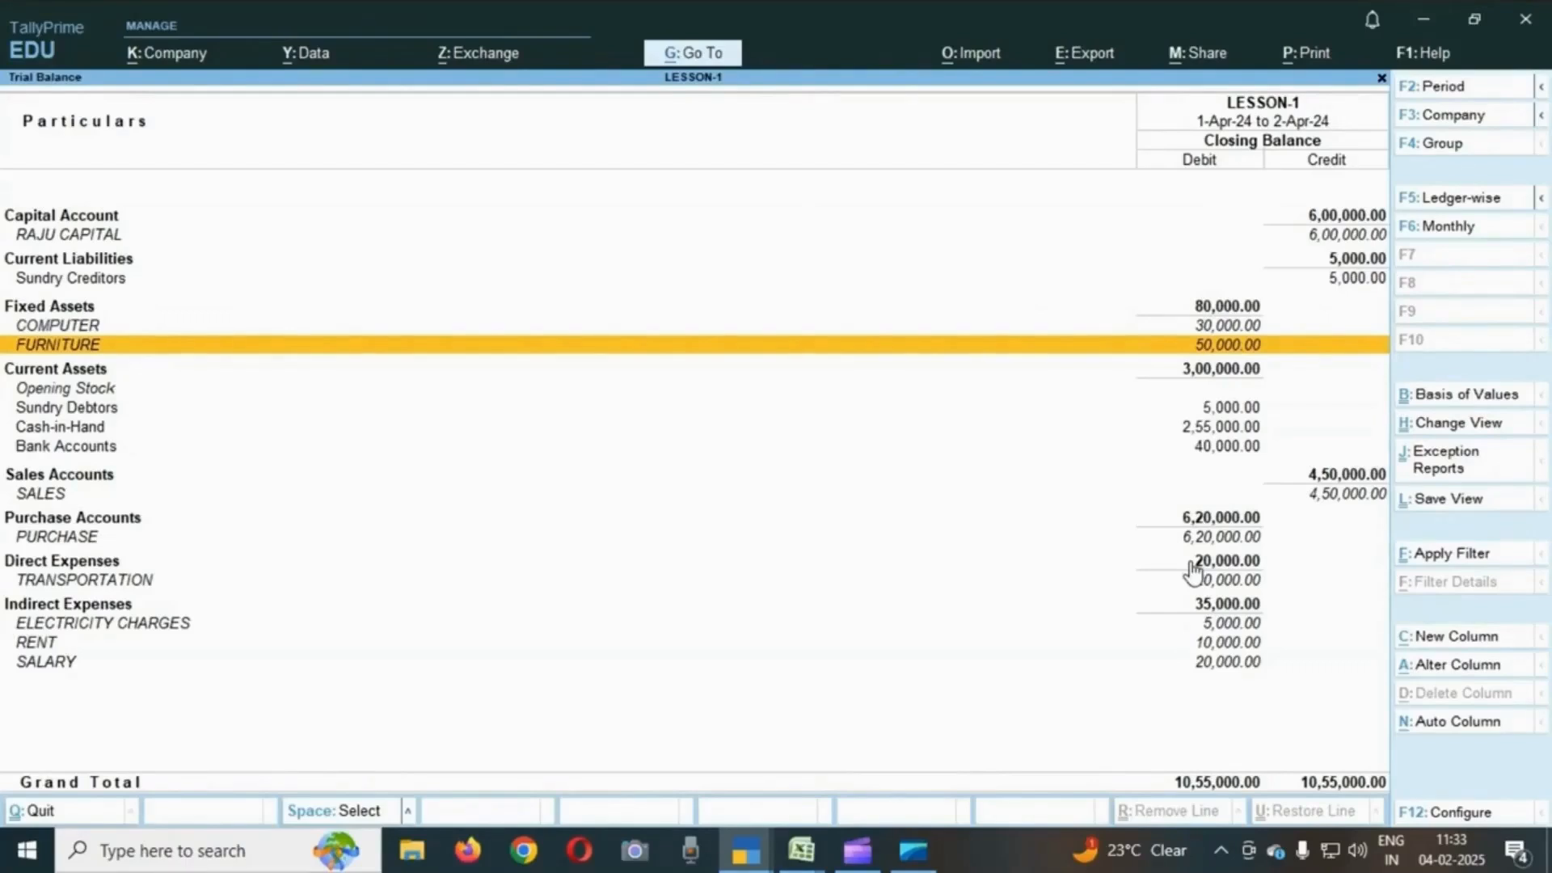
key("Down")
key("Down")
key("Down")
key("Down")
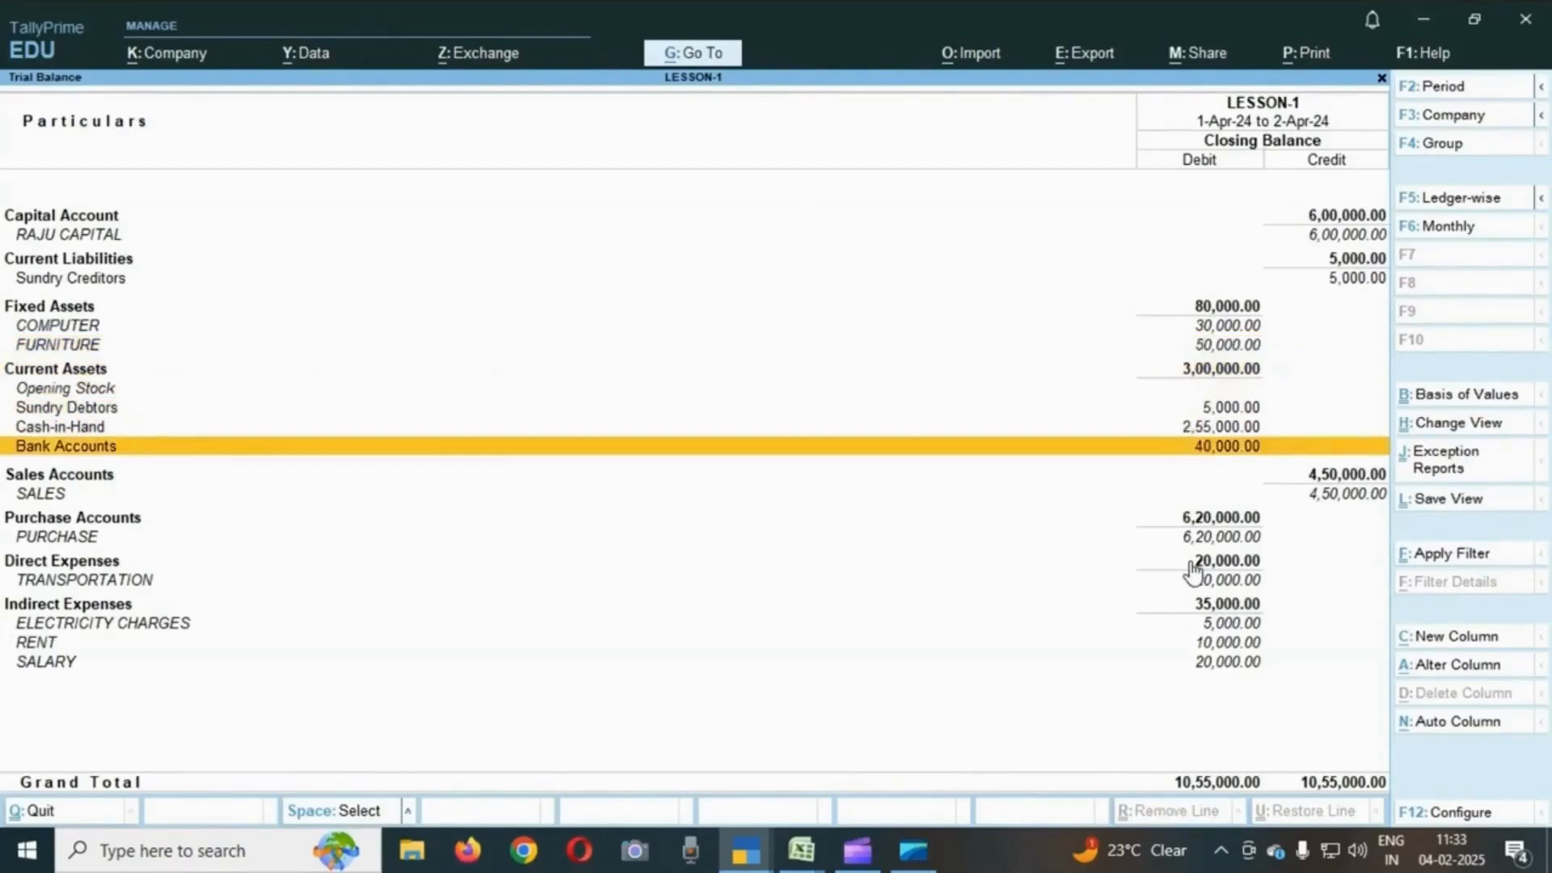
key("Up")
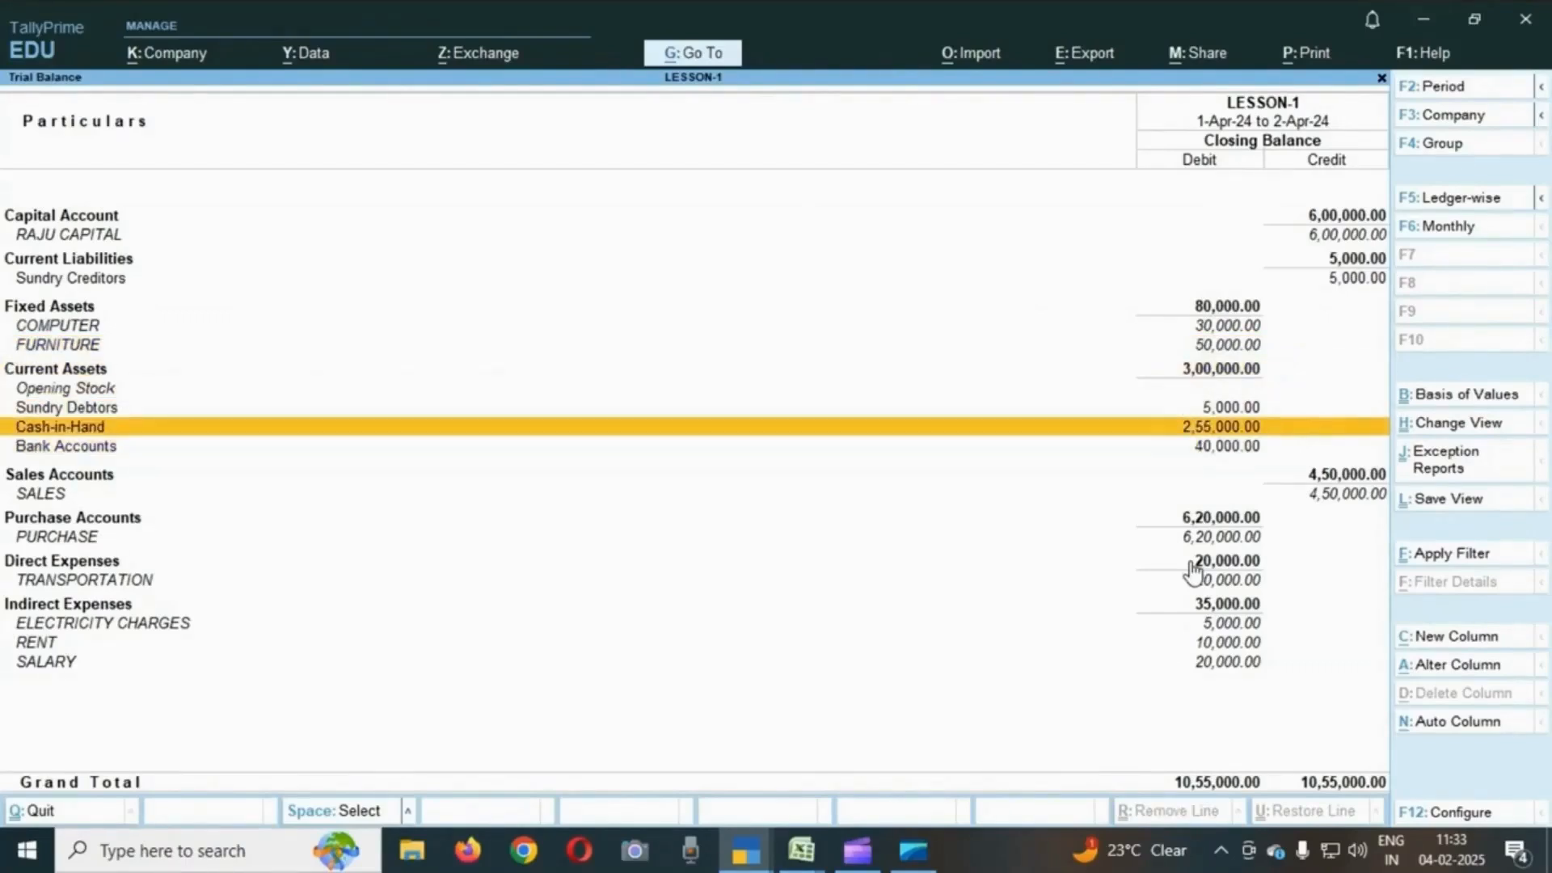
key("Up")
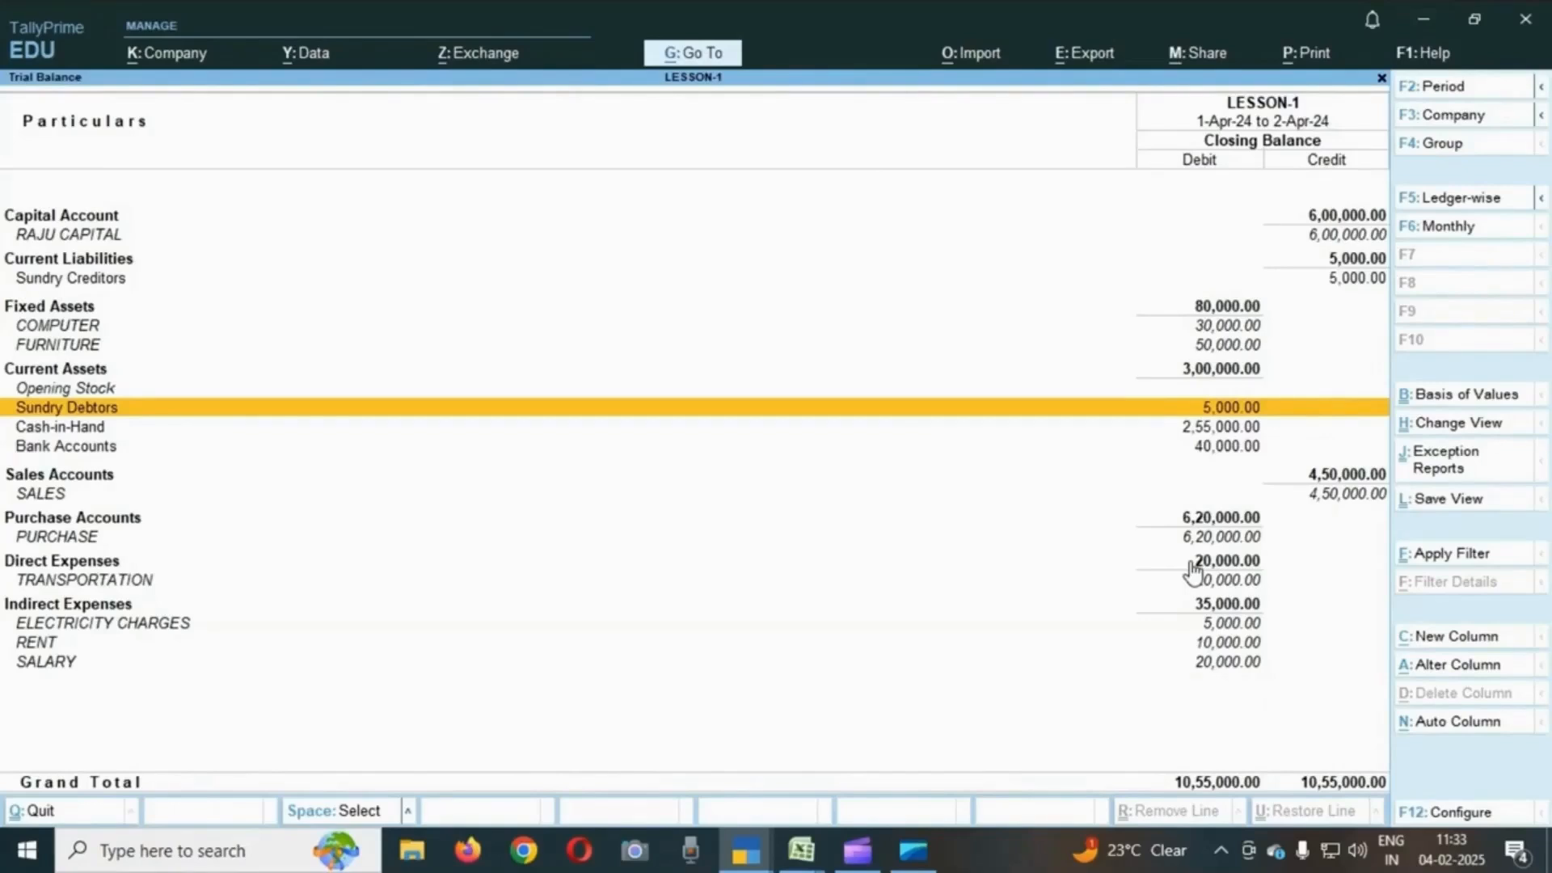
key("Up")
key("Up")
key("Up")
key("Up")
key("Up")
key("Down")
key("Down")
key("Down")
key("Down")
key("Down")
key("Down")
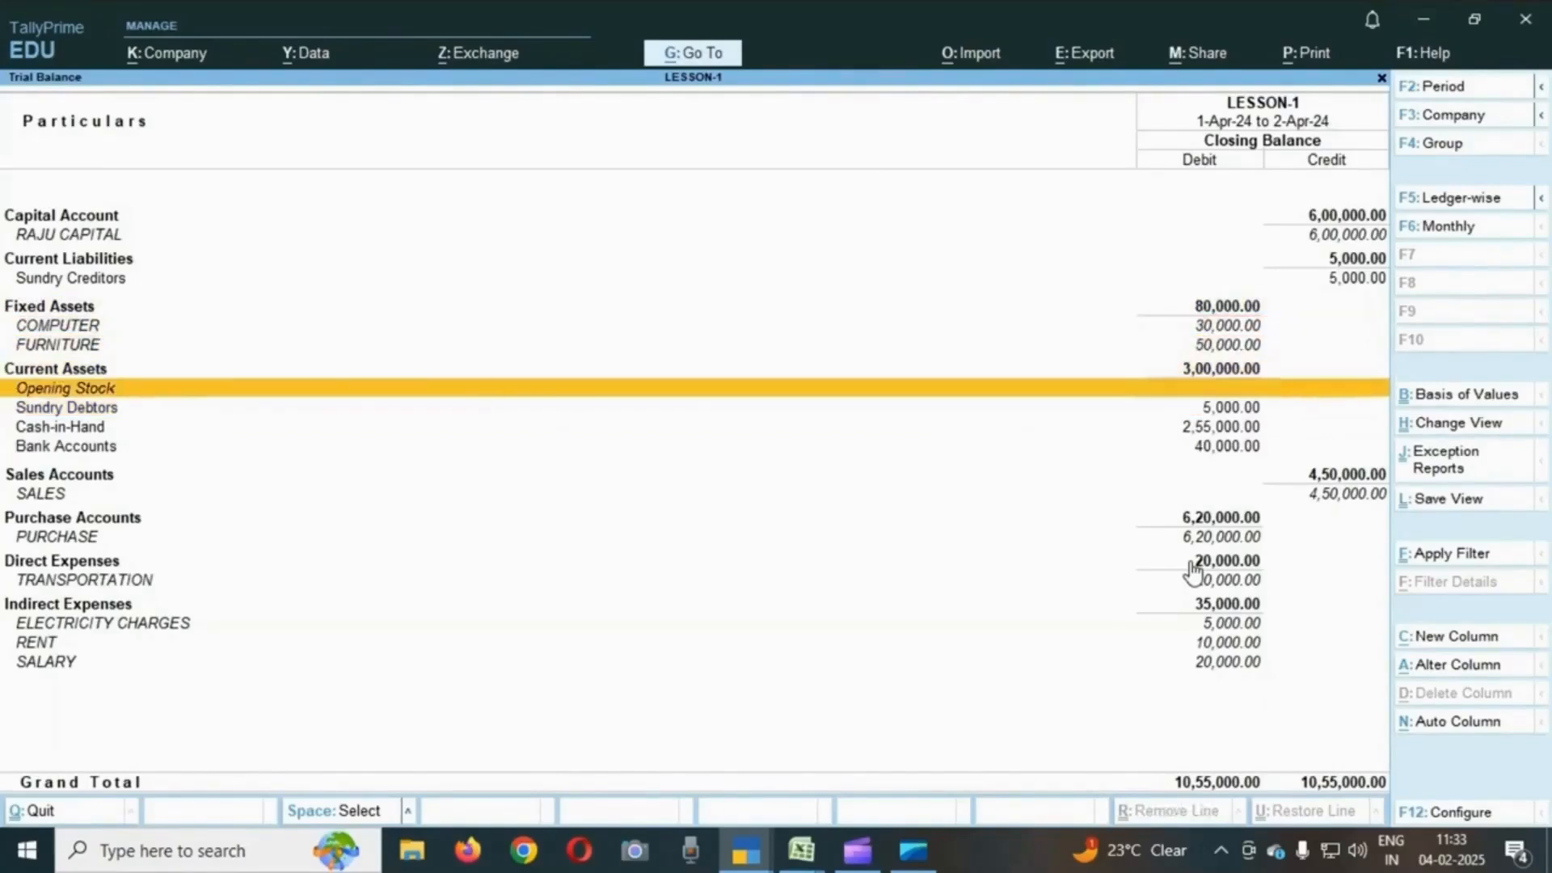
key("Down")
key("Down")
key("Down")
key("Down")
key("Down")
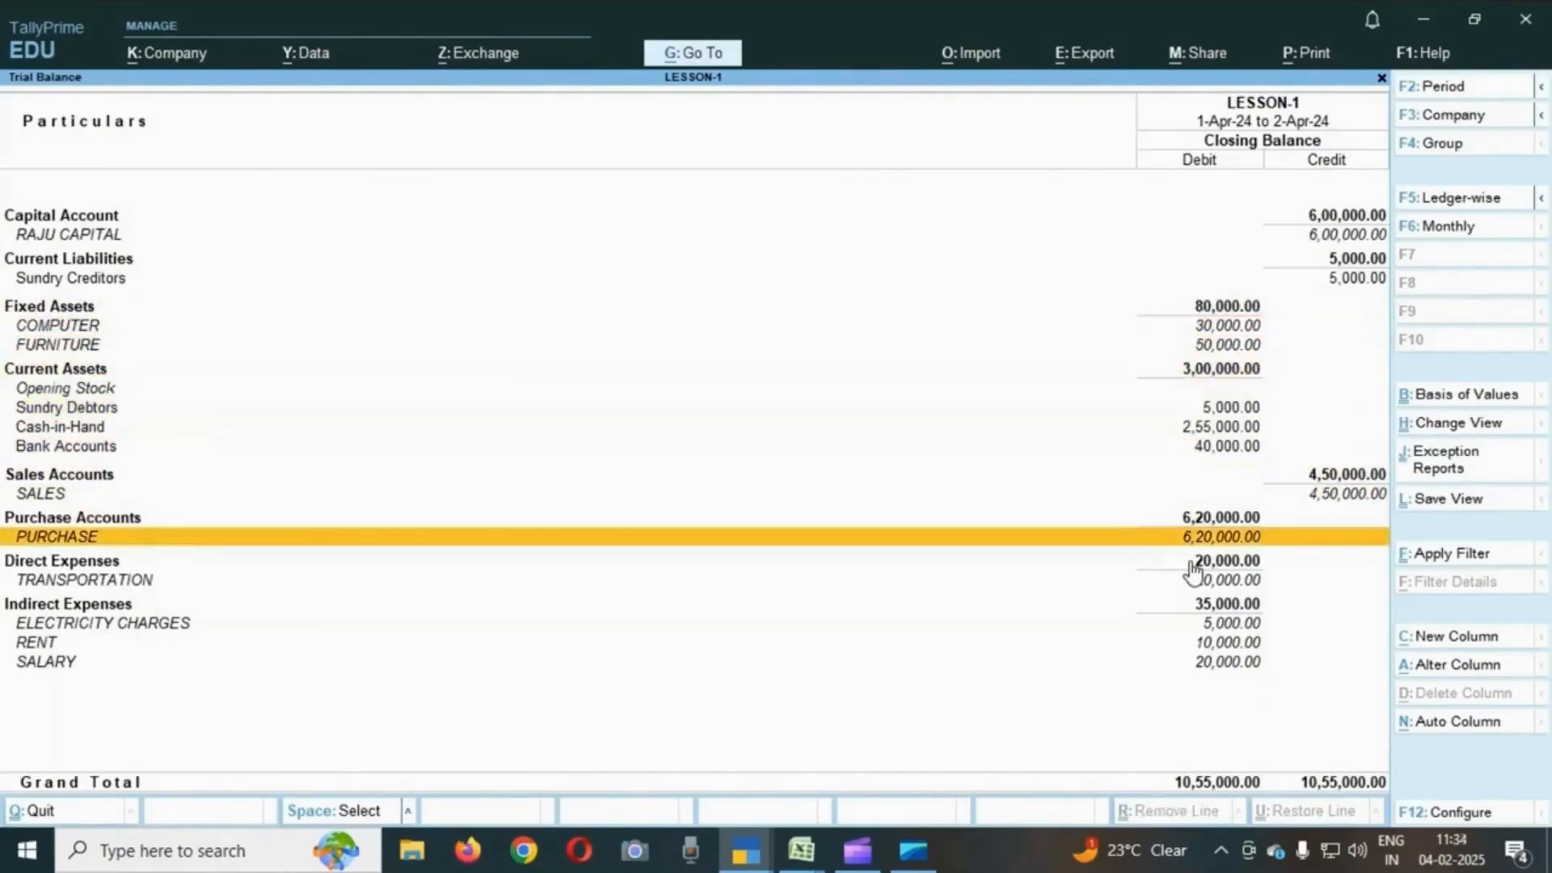
key("Down")
key("Down")
key("Down")
key("Down")
key("Down")
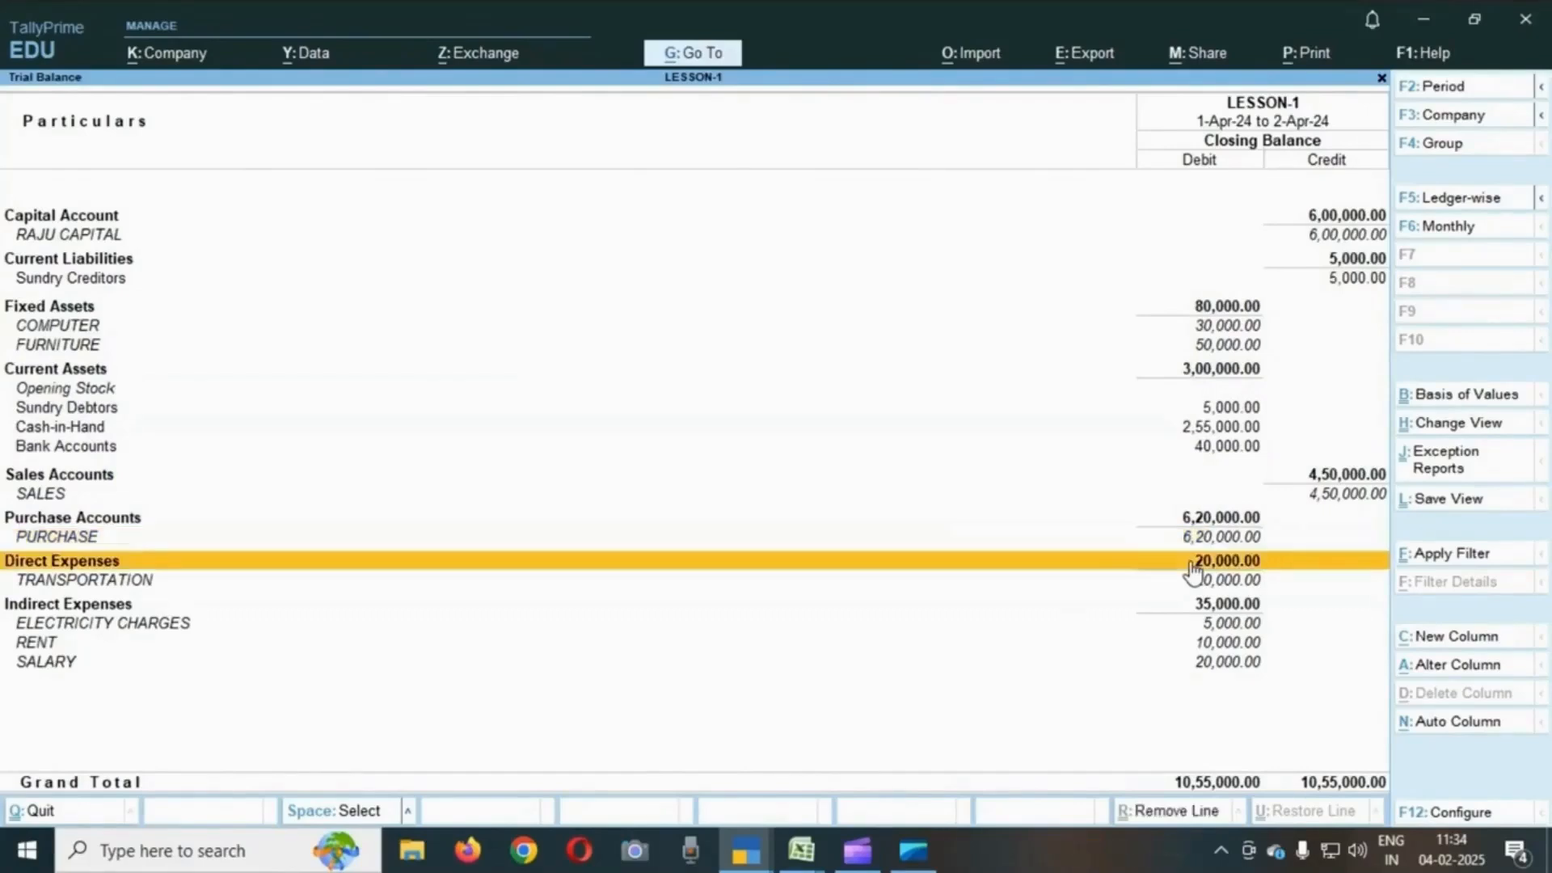
key("Up")
key("Up")
key("Up")
key("Down")
key("Down")
key("Down")
key("Down")
key("Up")
key("Up")
key("Up")
key("Up")
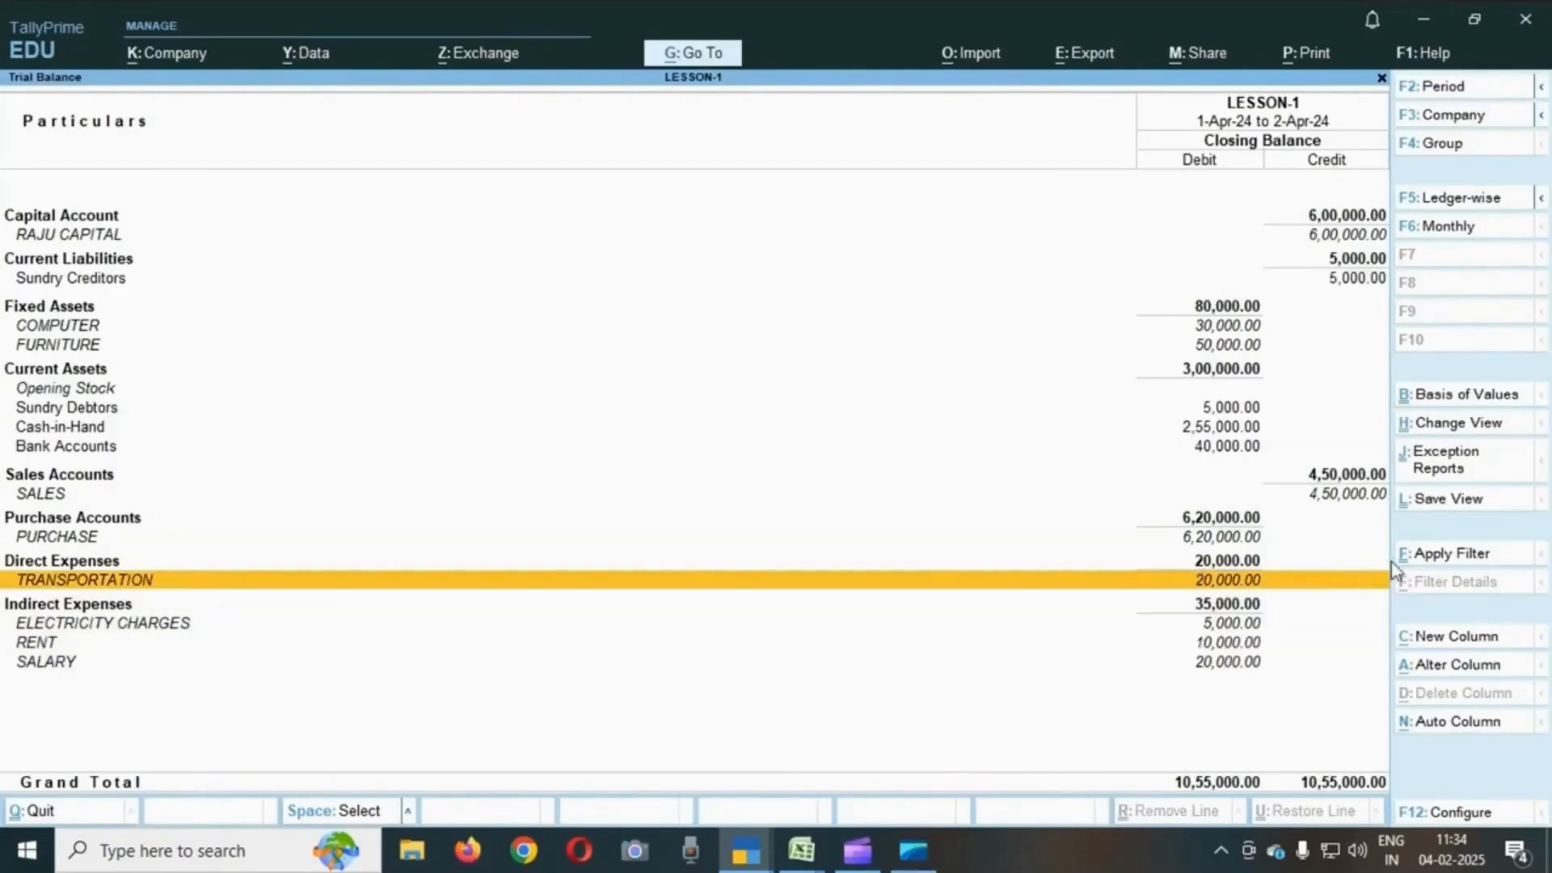
- Open the Sundry Creditors group summary from the Trial Balance
left_click(1341, 236)
key("Down")
key("Down")
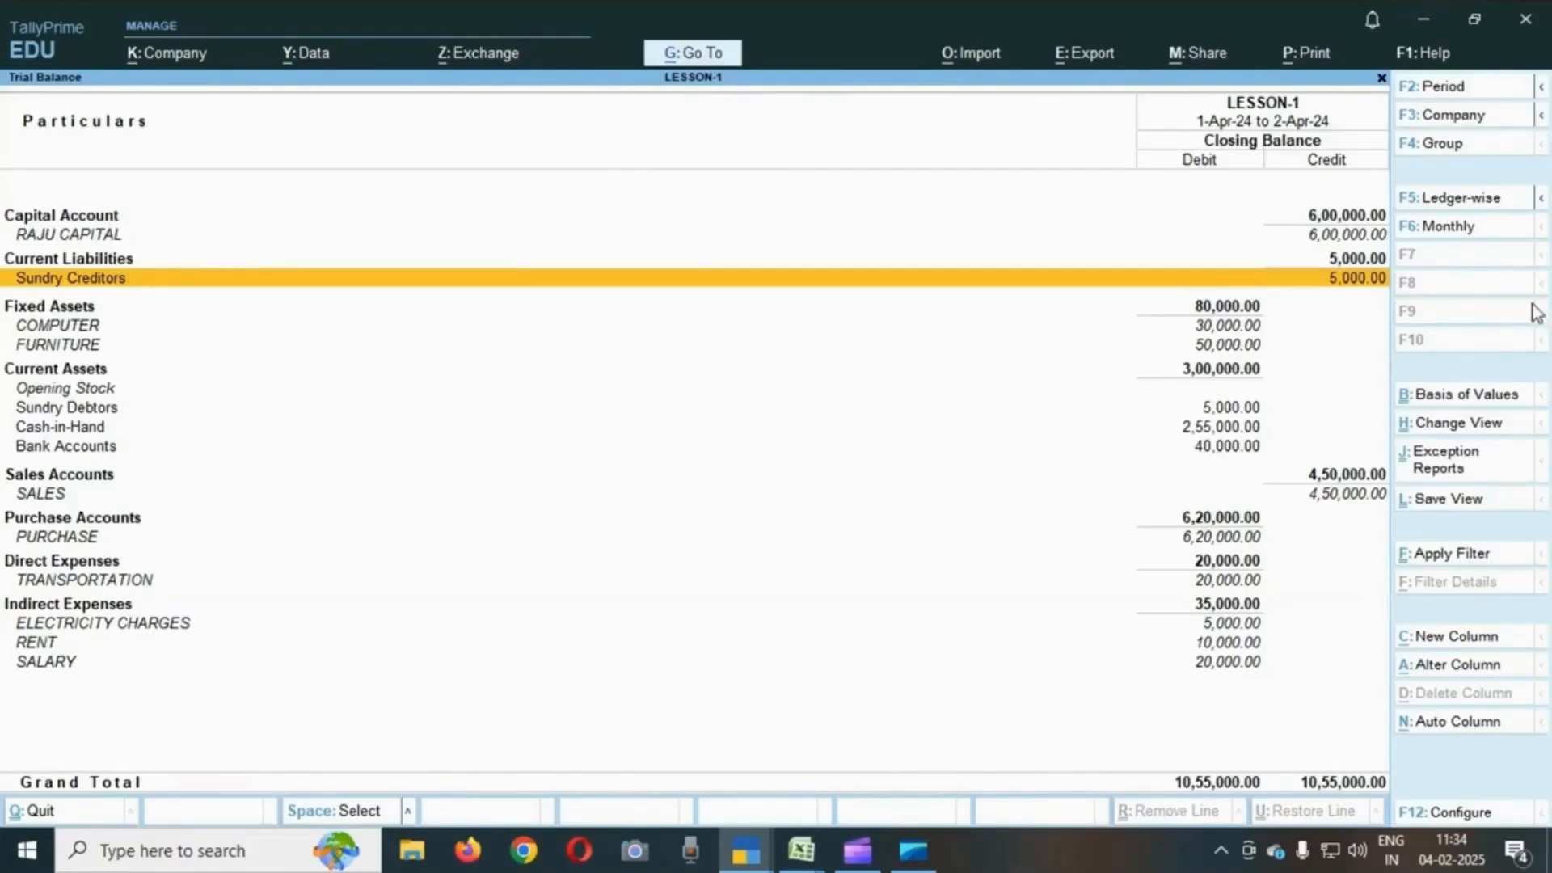
key("Return")
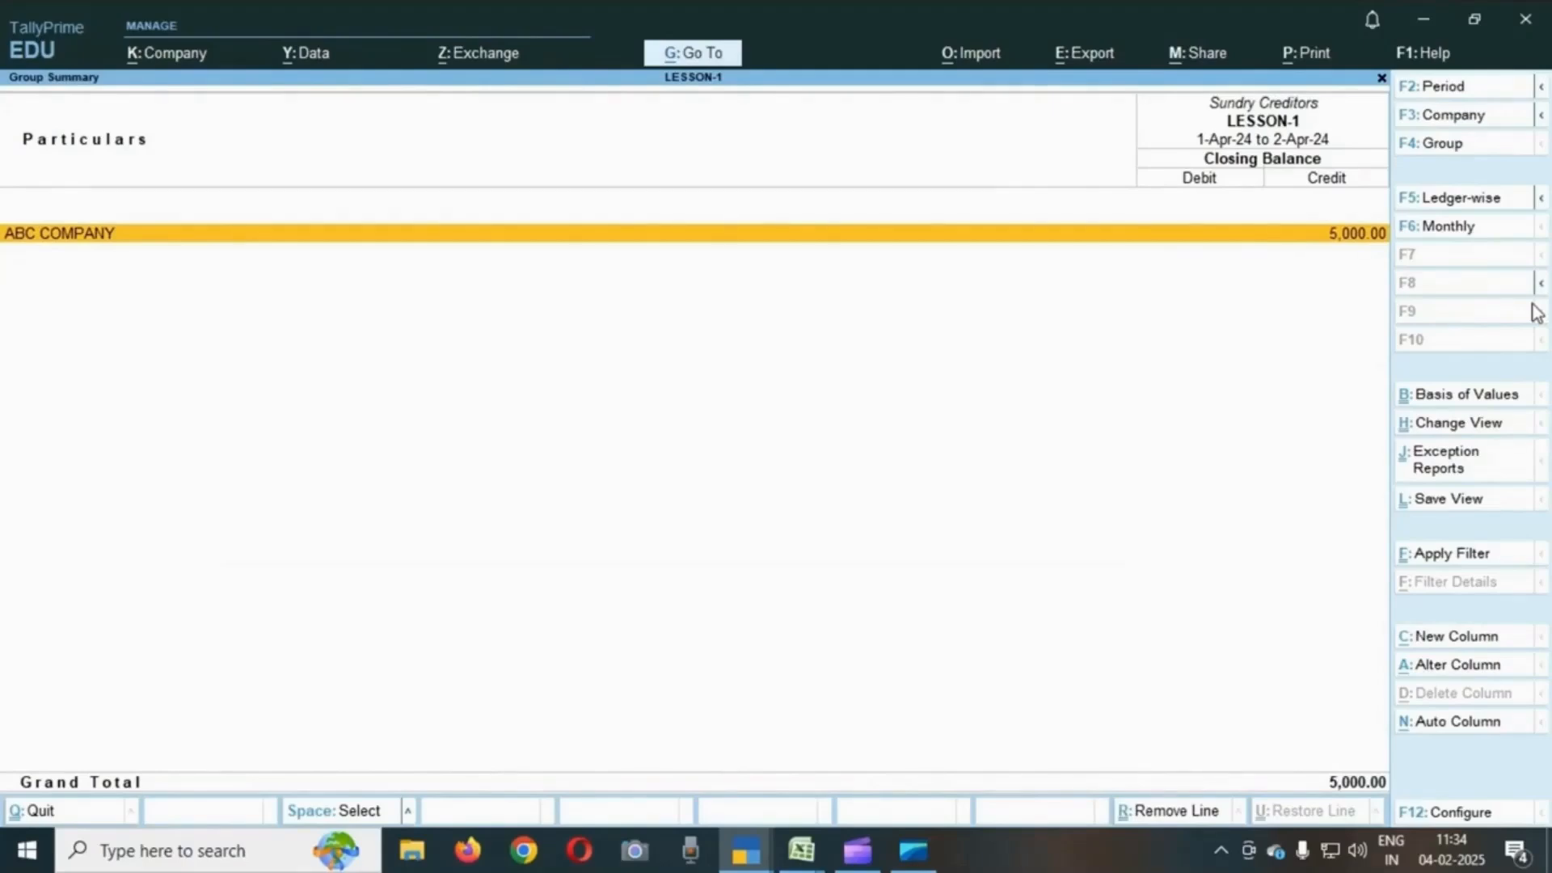
- Close the group summary and Trial Balance and return to the main Gateway of Tally menu
key("Escape")
key("Down")
key("Down")
key("Down")
key("Down")
key("Down")
key("Down")
key("Down")
key("Down")
key("Down")
key("Down")
key("Down")
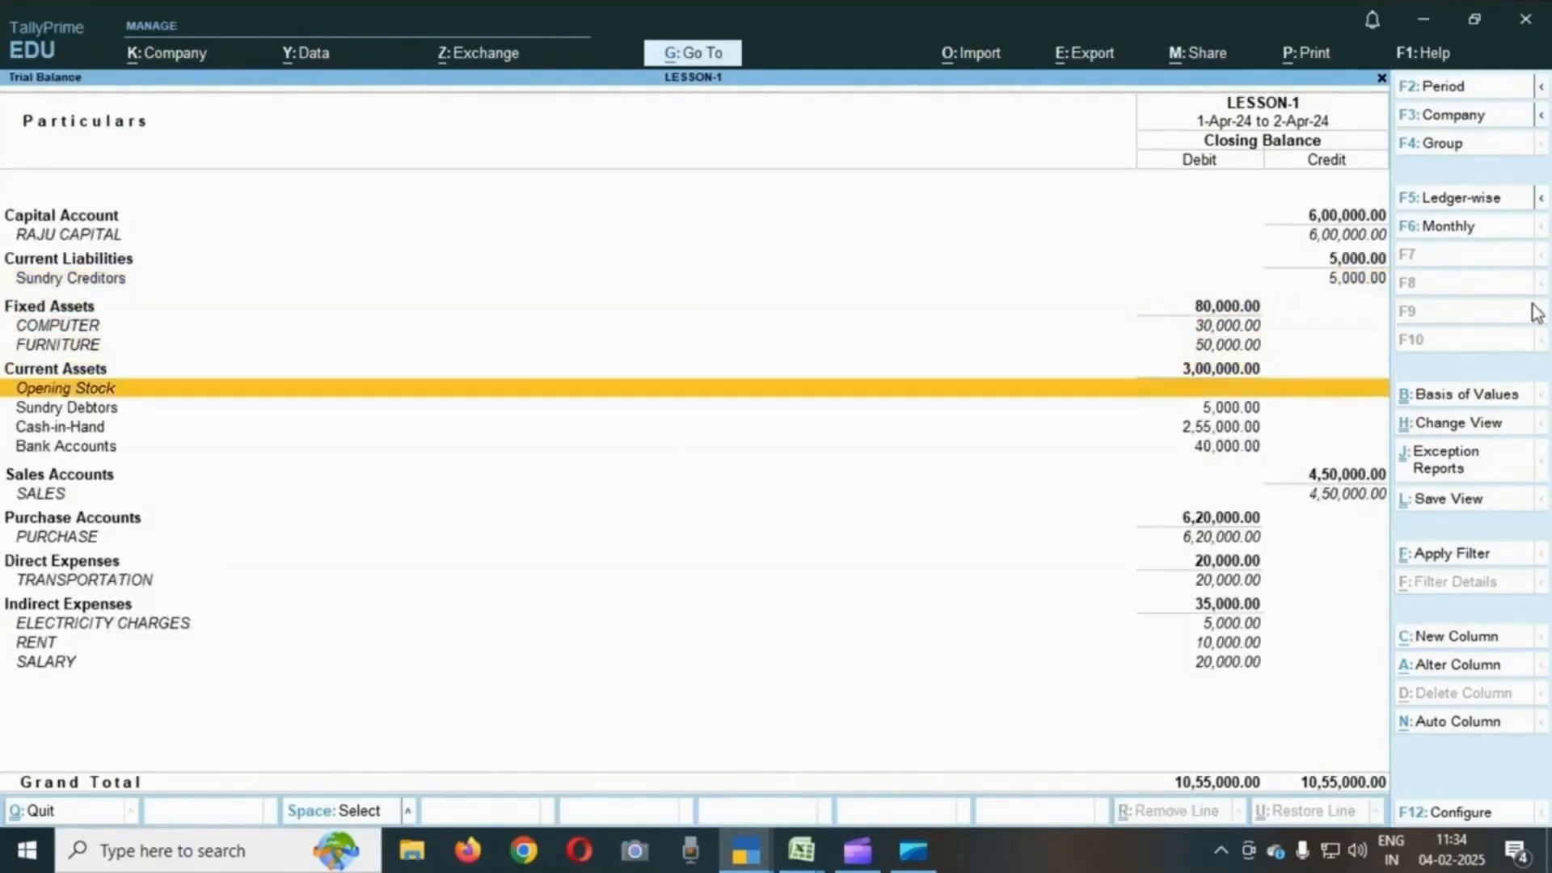
key("Up")
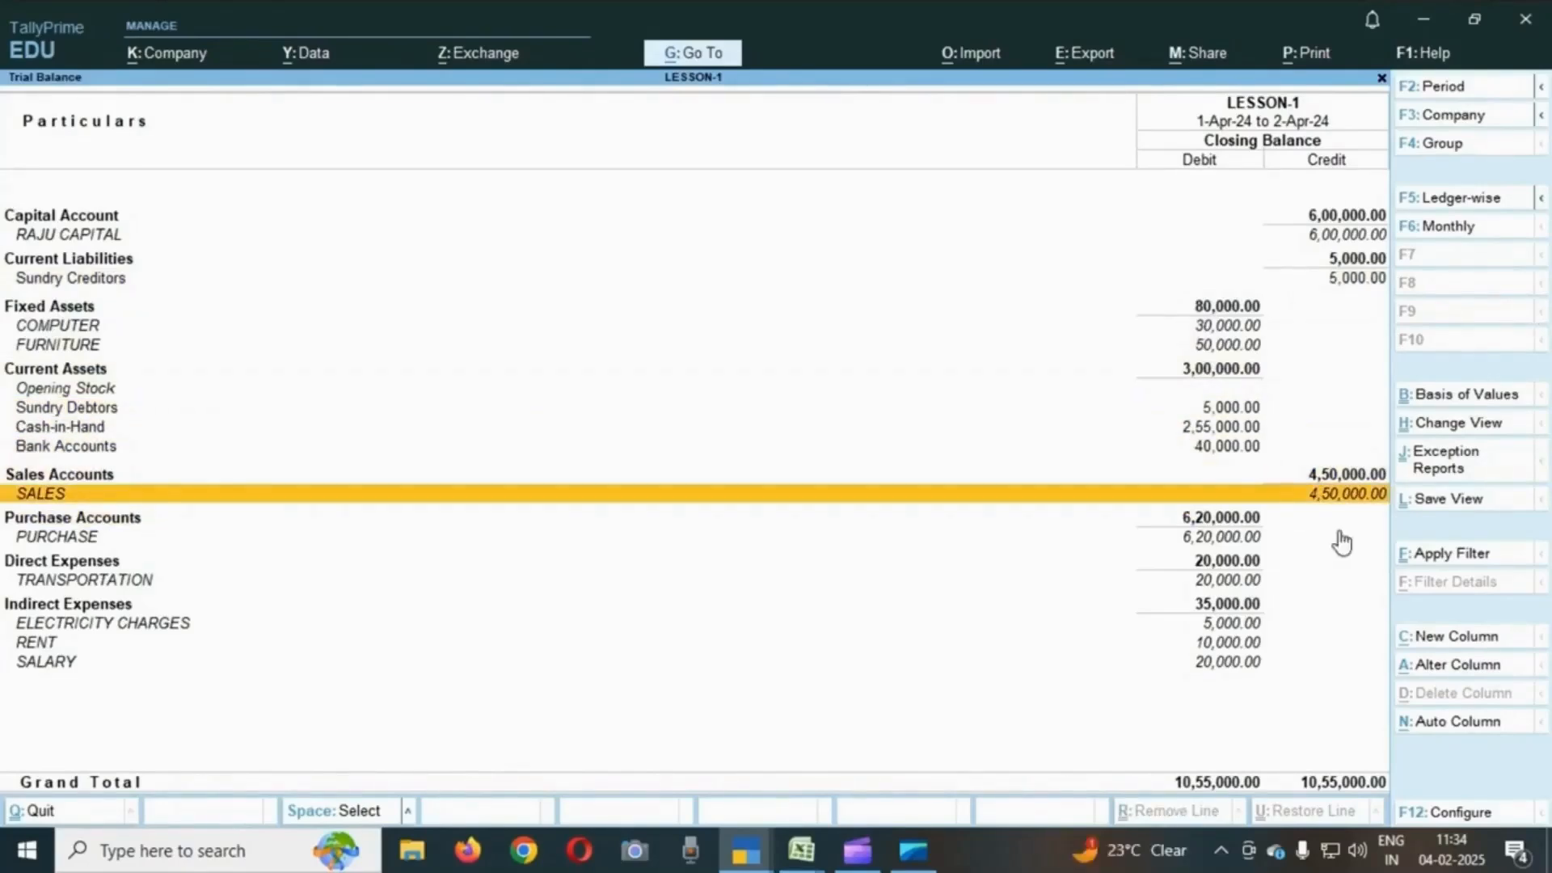
key("Escape")
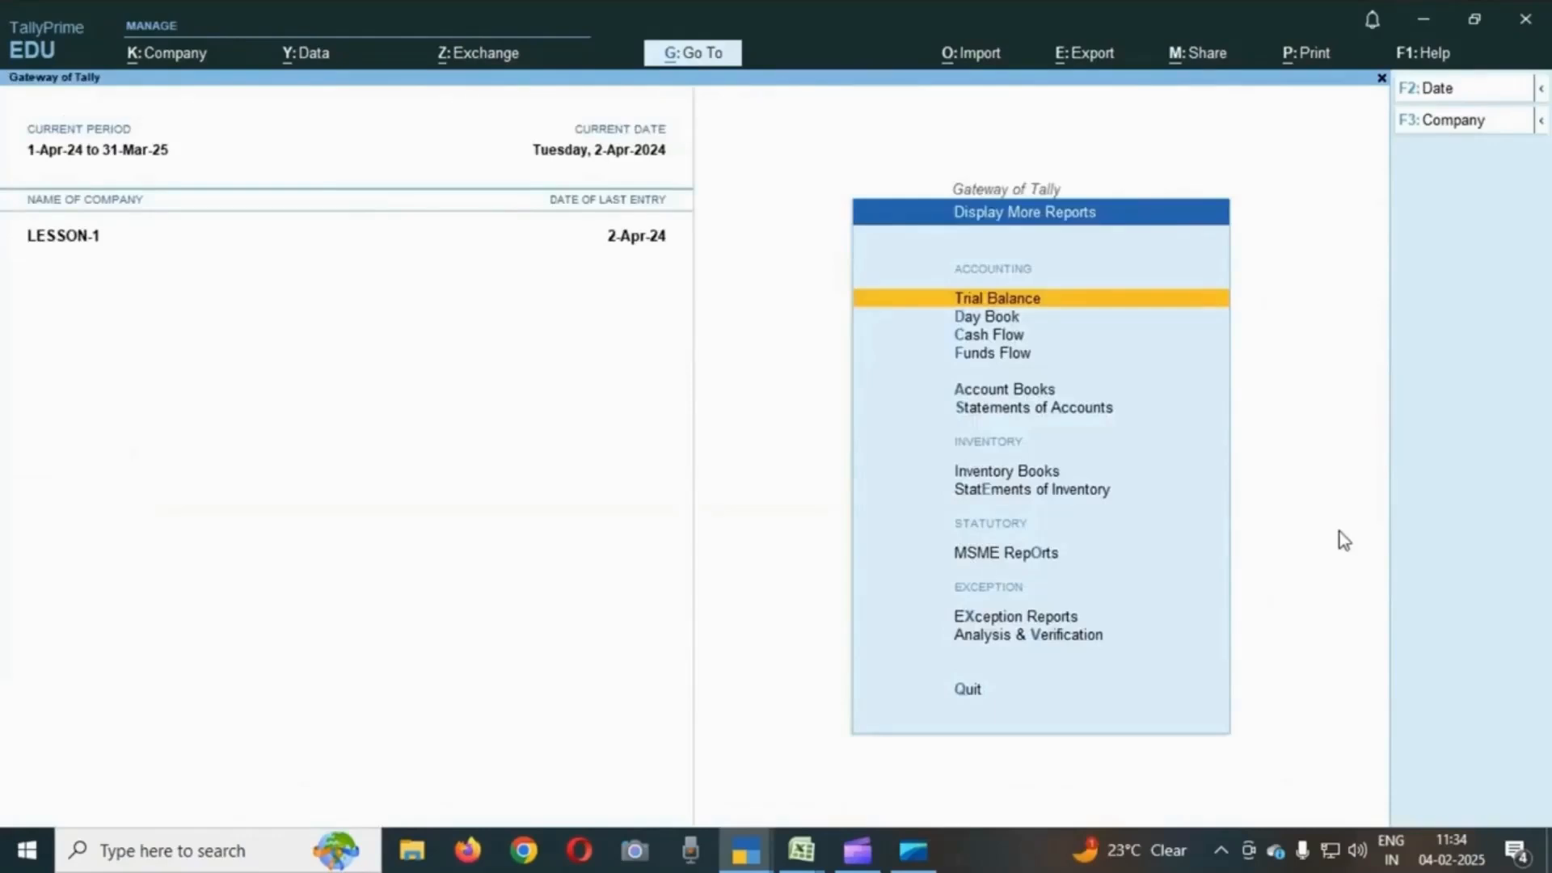
key("Escape")
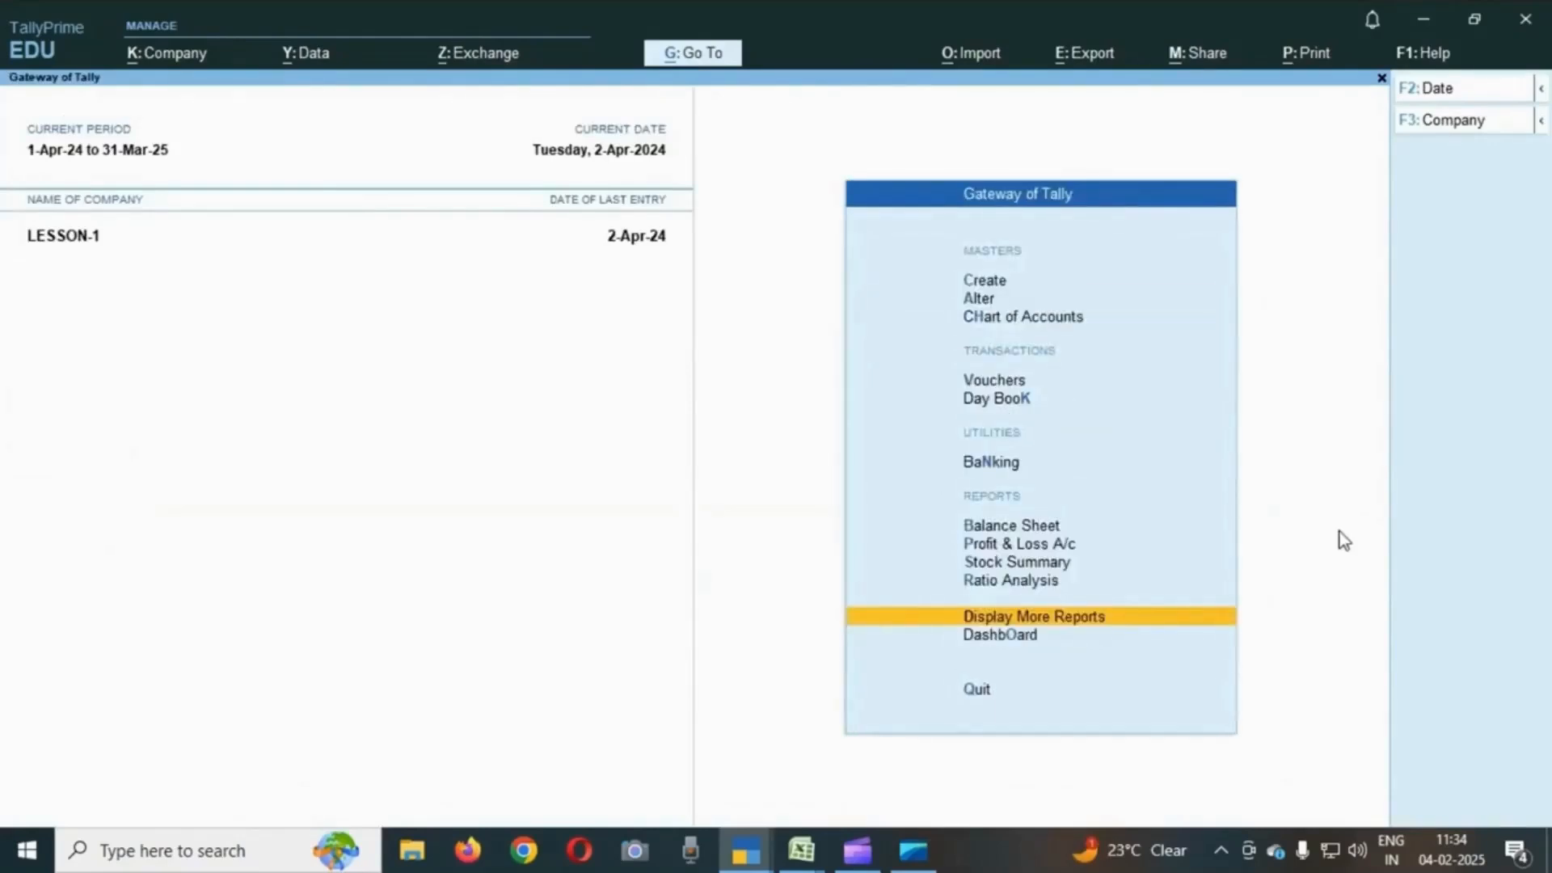
- Open the Profit & Loss A/c report and expand it to the detailed ledger view
key("Up")
key("Up")
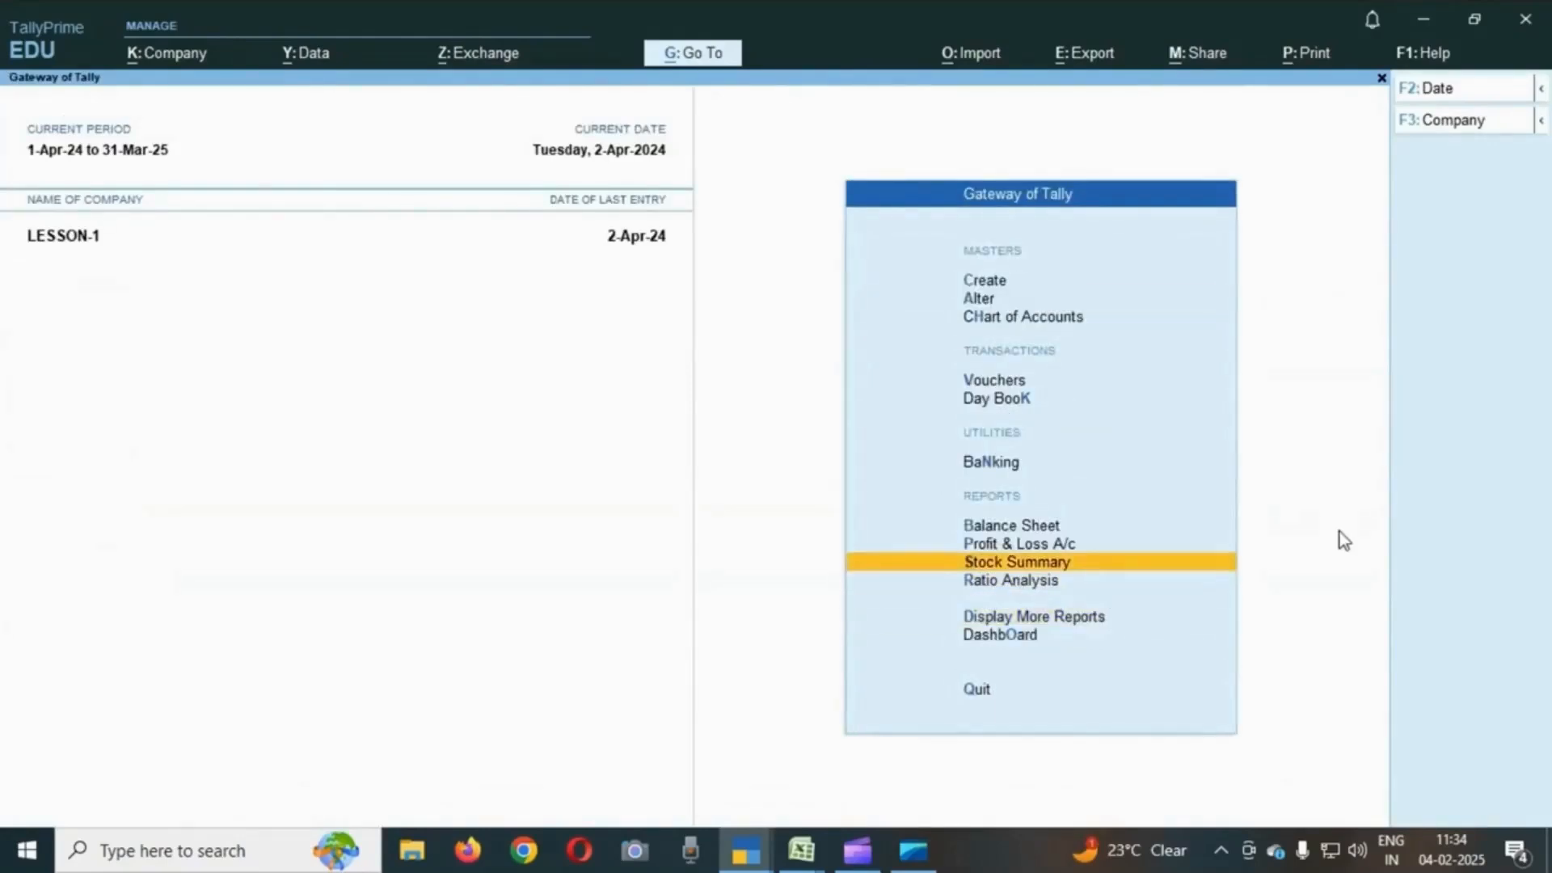
key("Up")
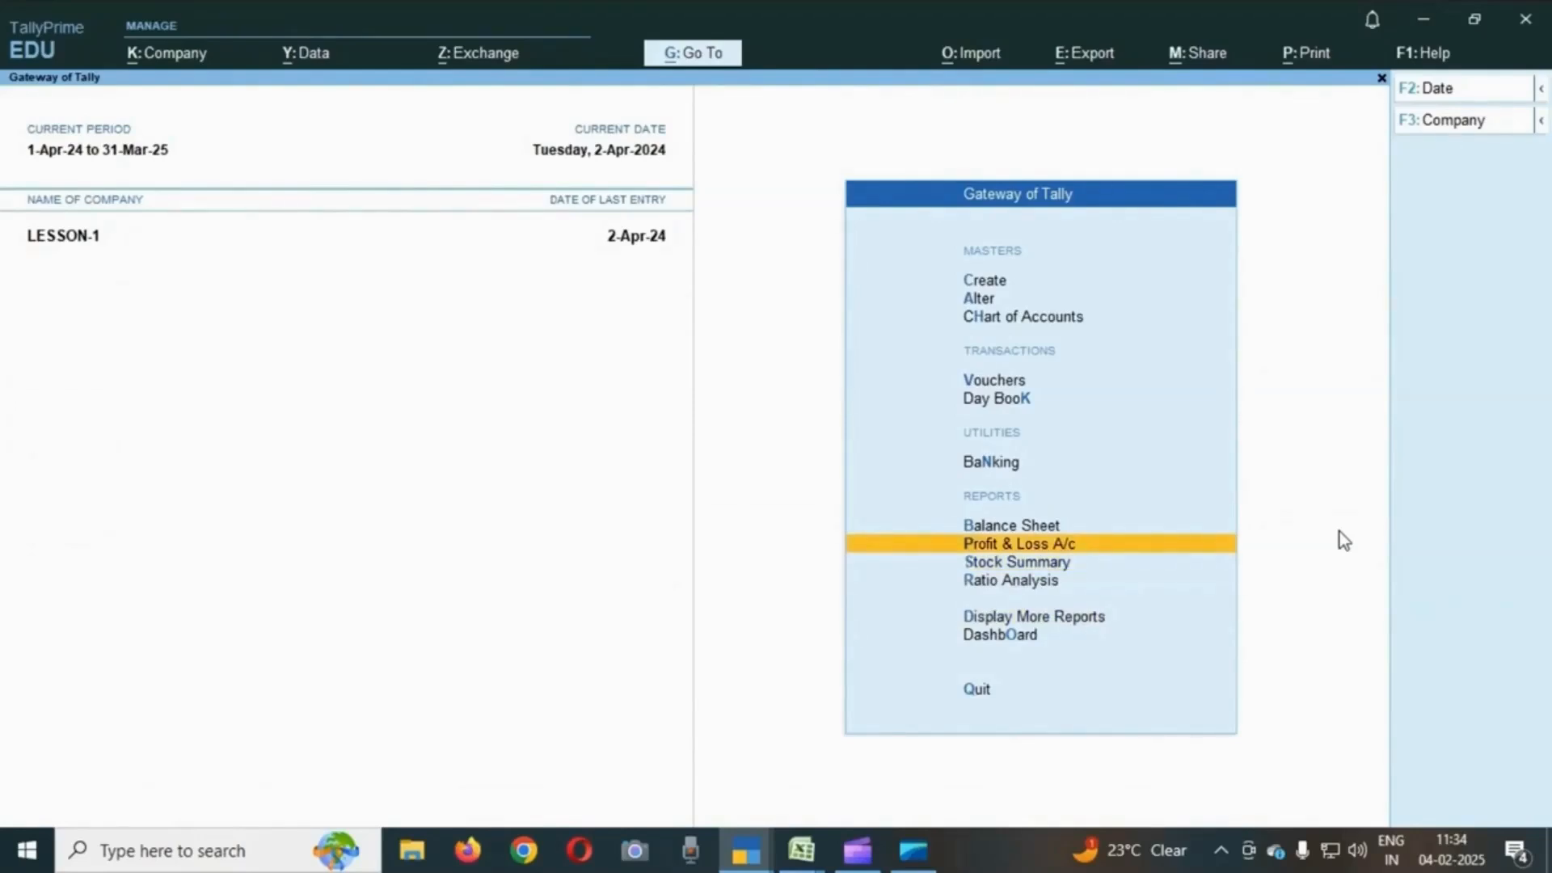
key("Return")
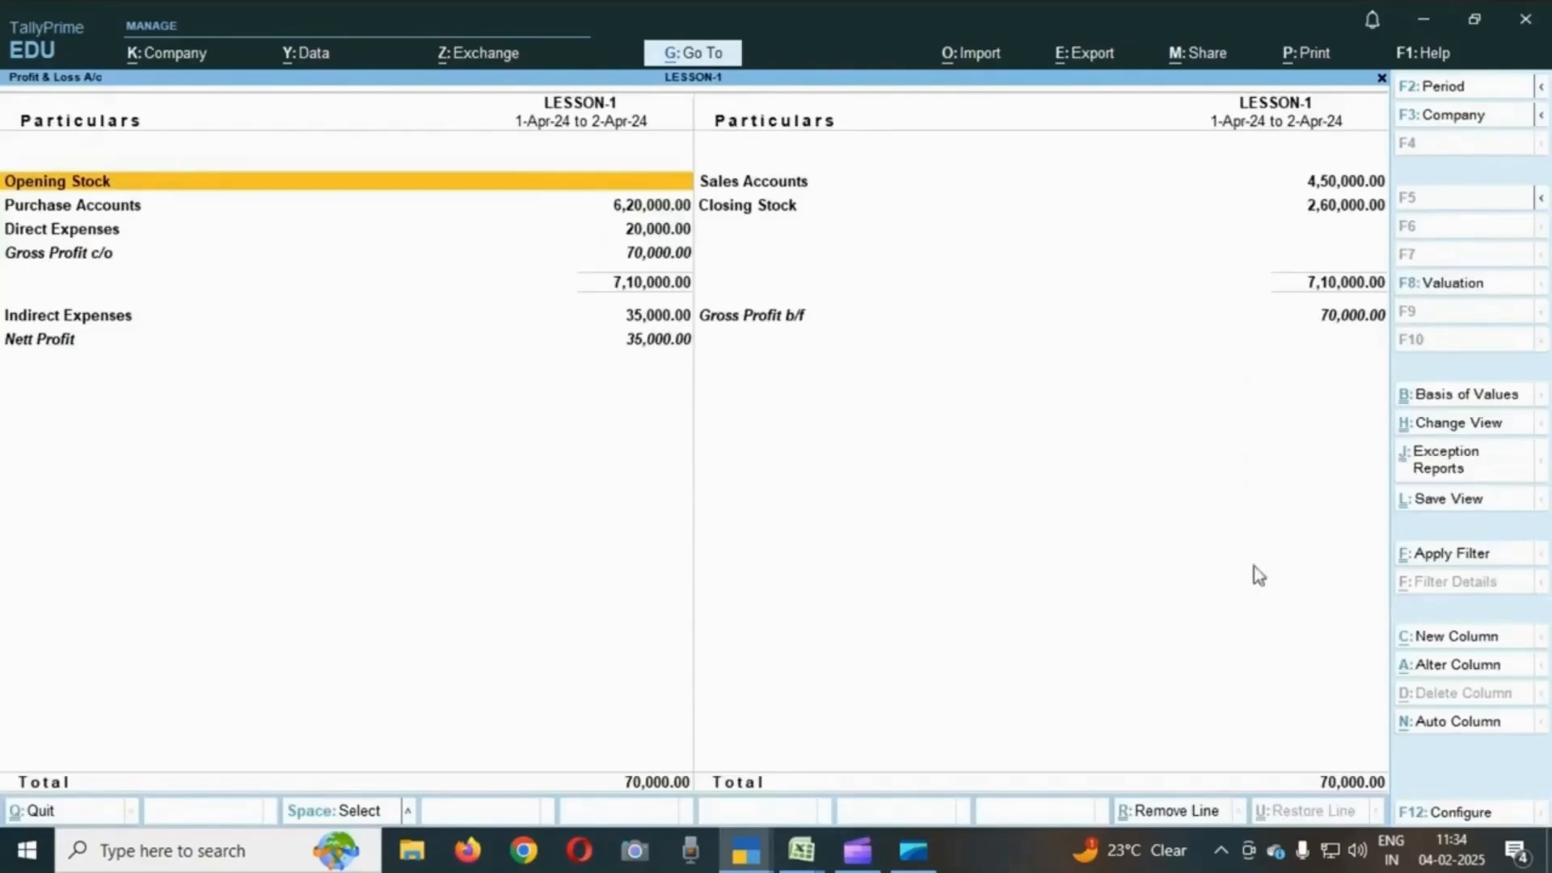
key("alt")
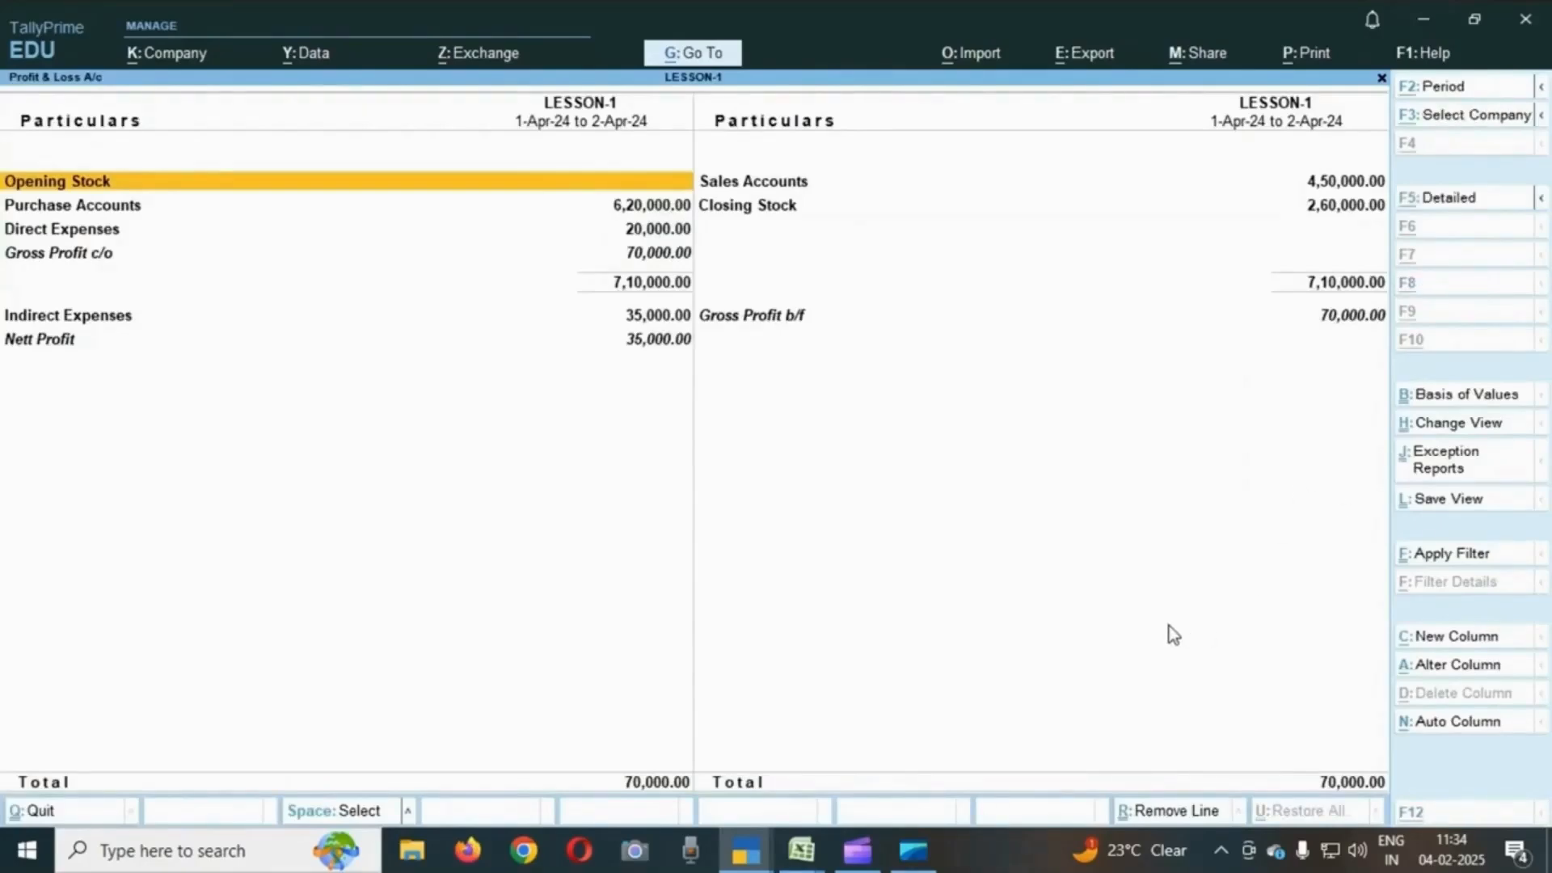
key("alt+F5")
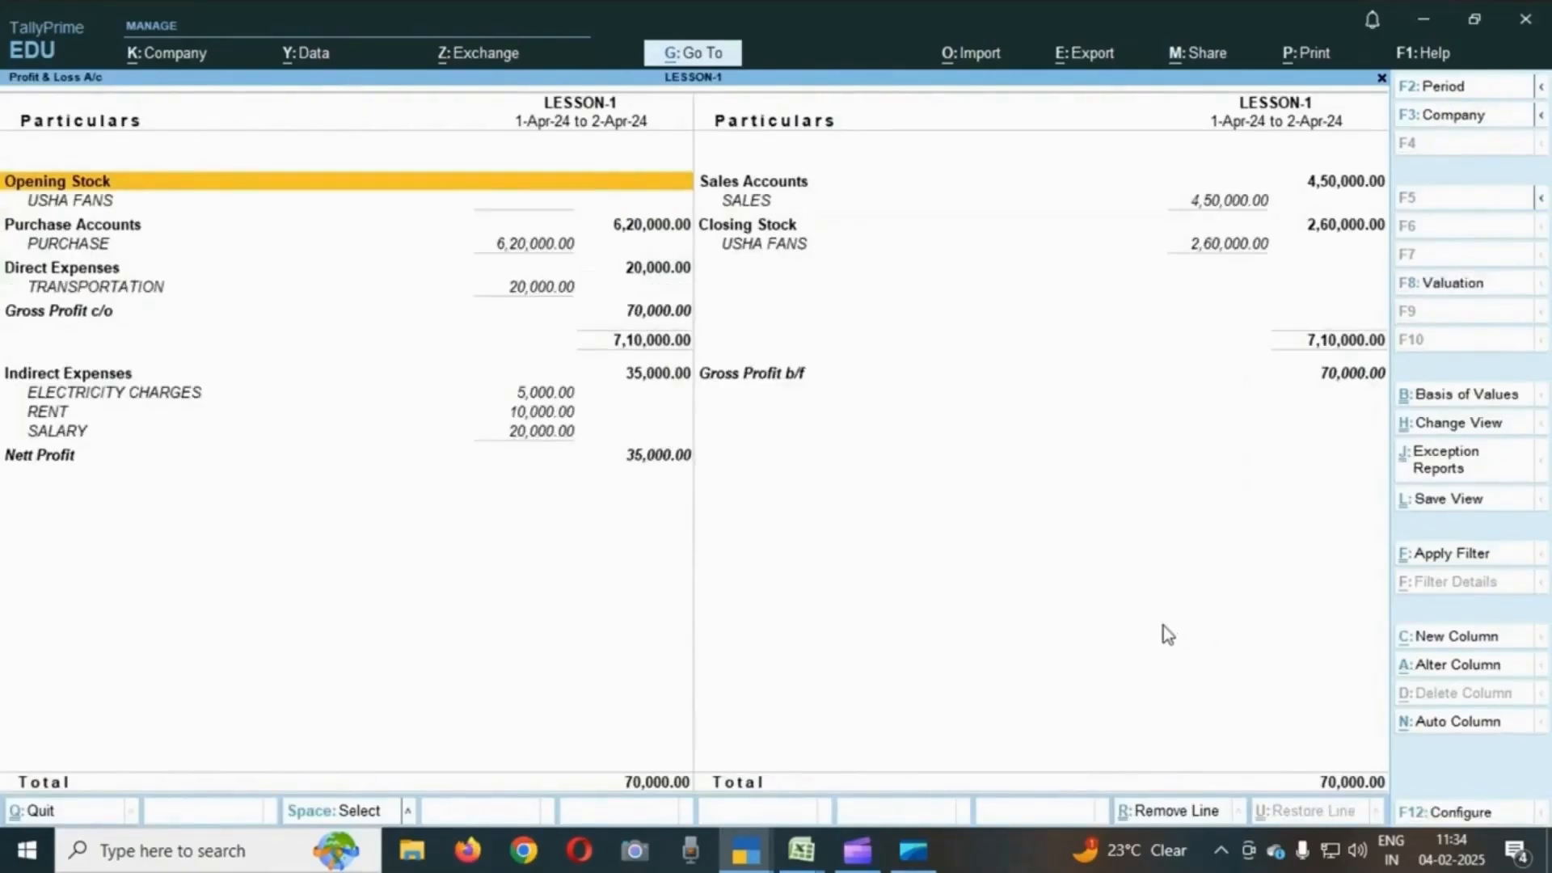
- Review the ledger amounts on both sides of the detailed Profit & Loss account
key("Down")
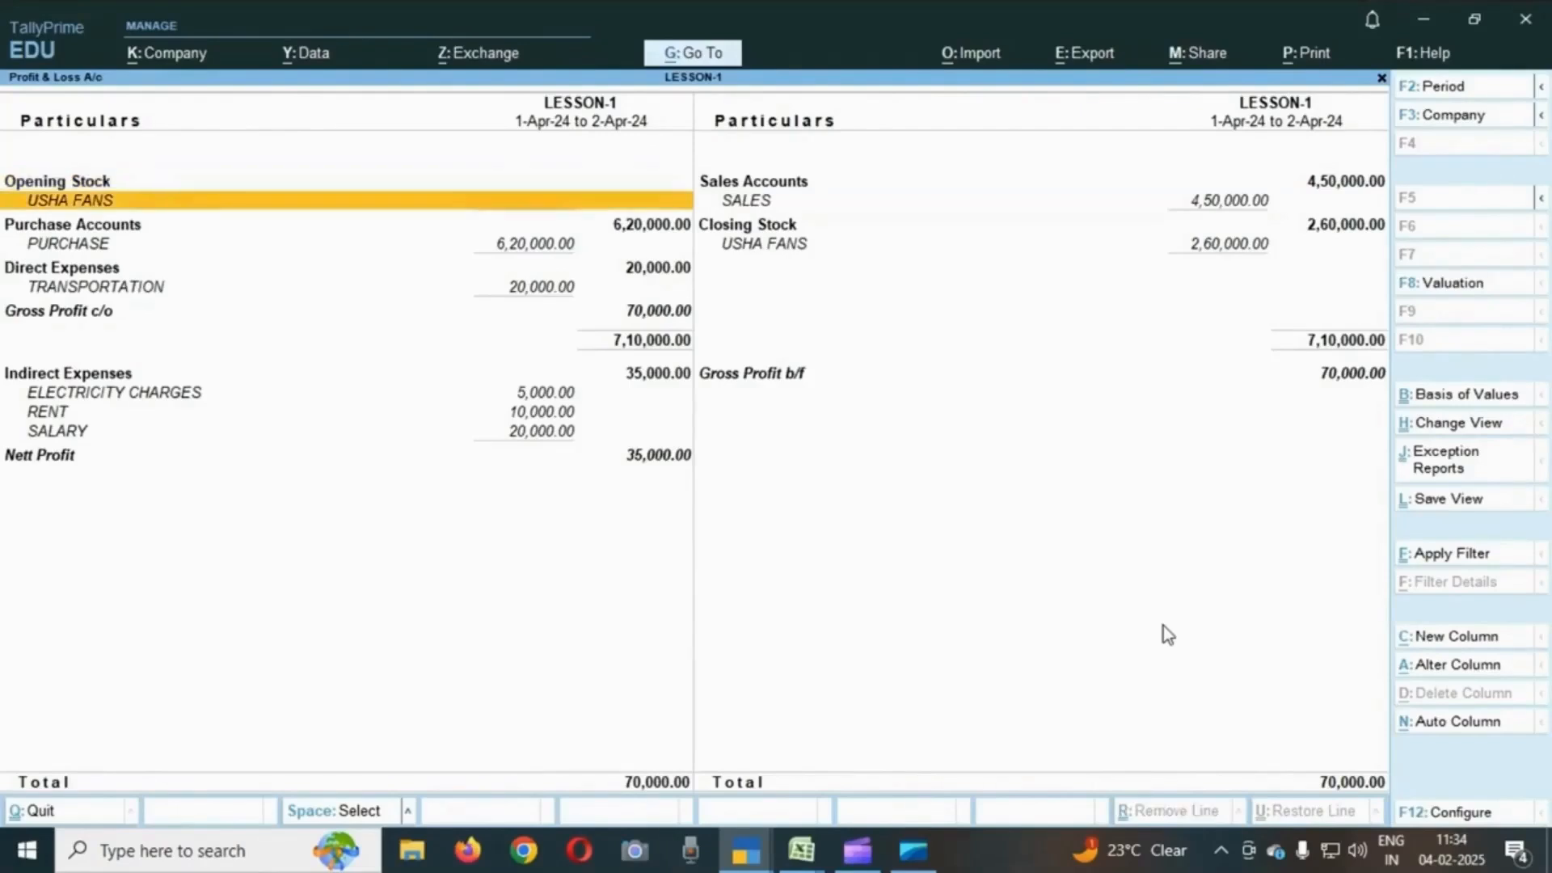
key("Down")
key("Down")
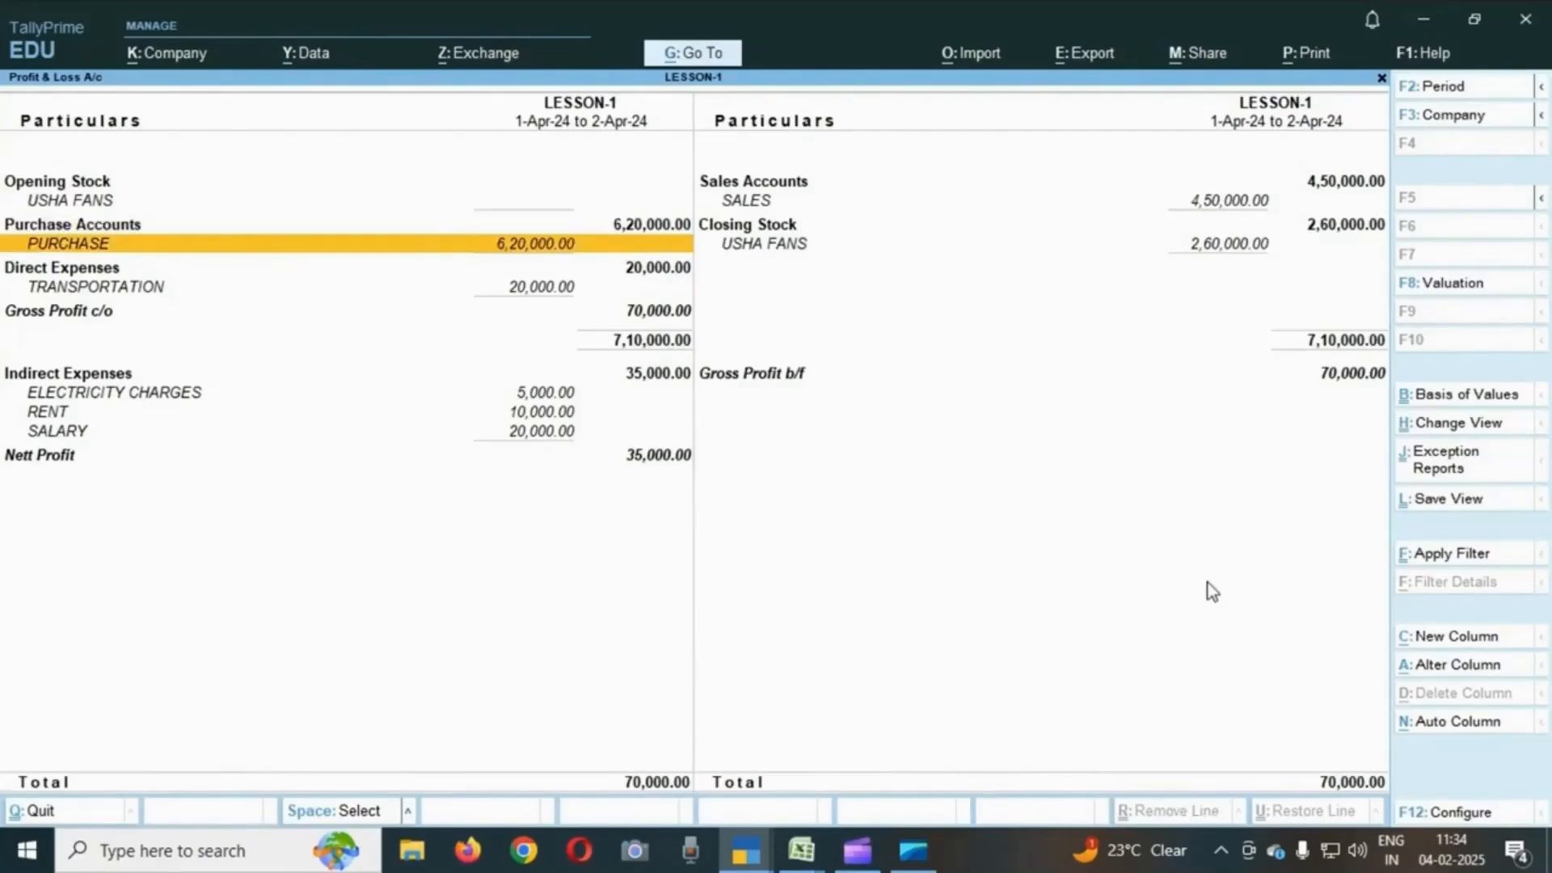
key("Down")
key("Down")
key("Down")
key("Down")
key("Up")
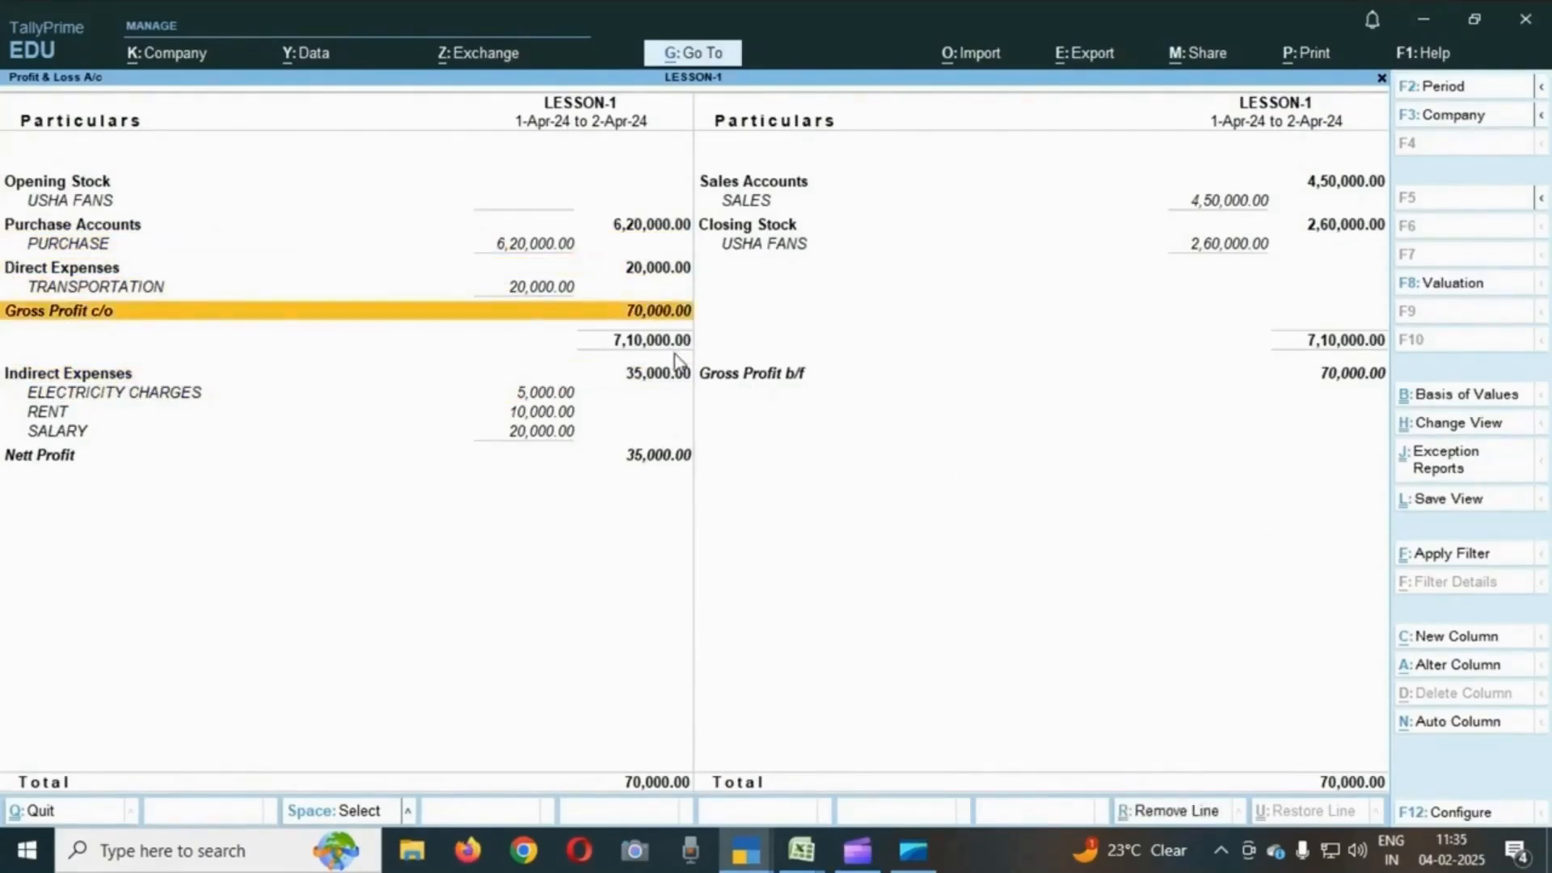
key("ctrl")
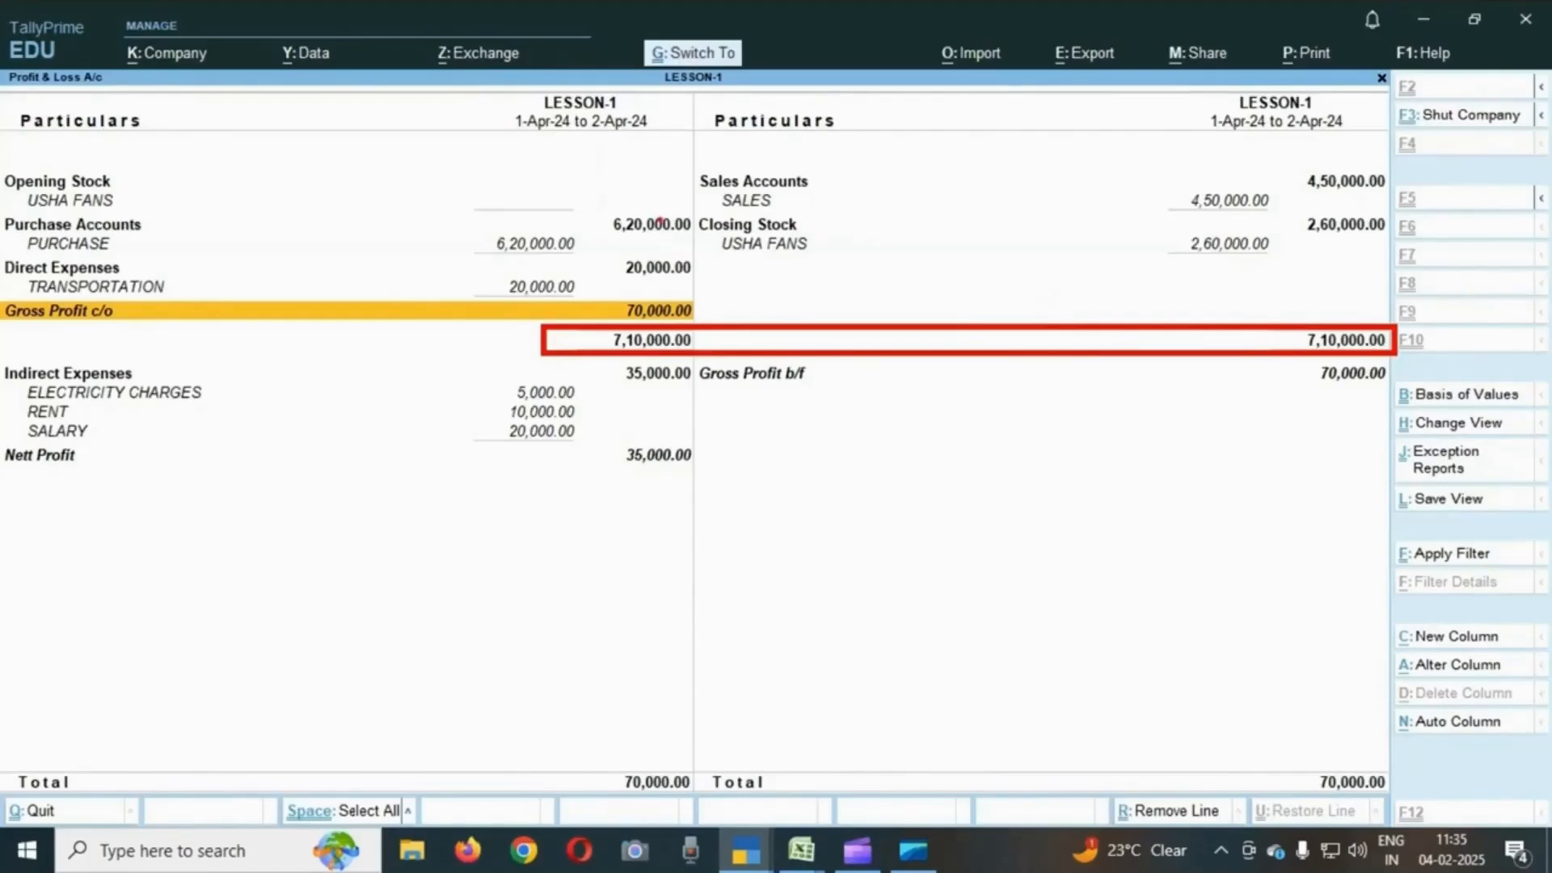
key("Escape")
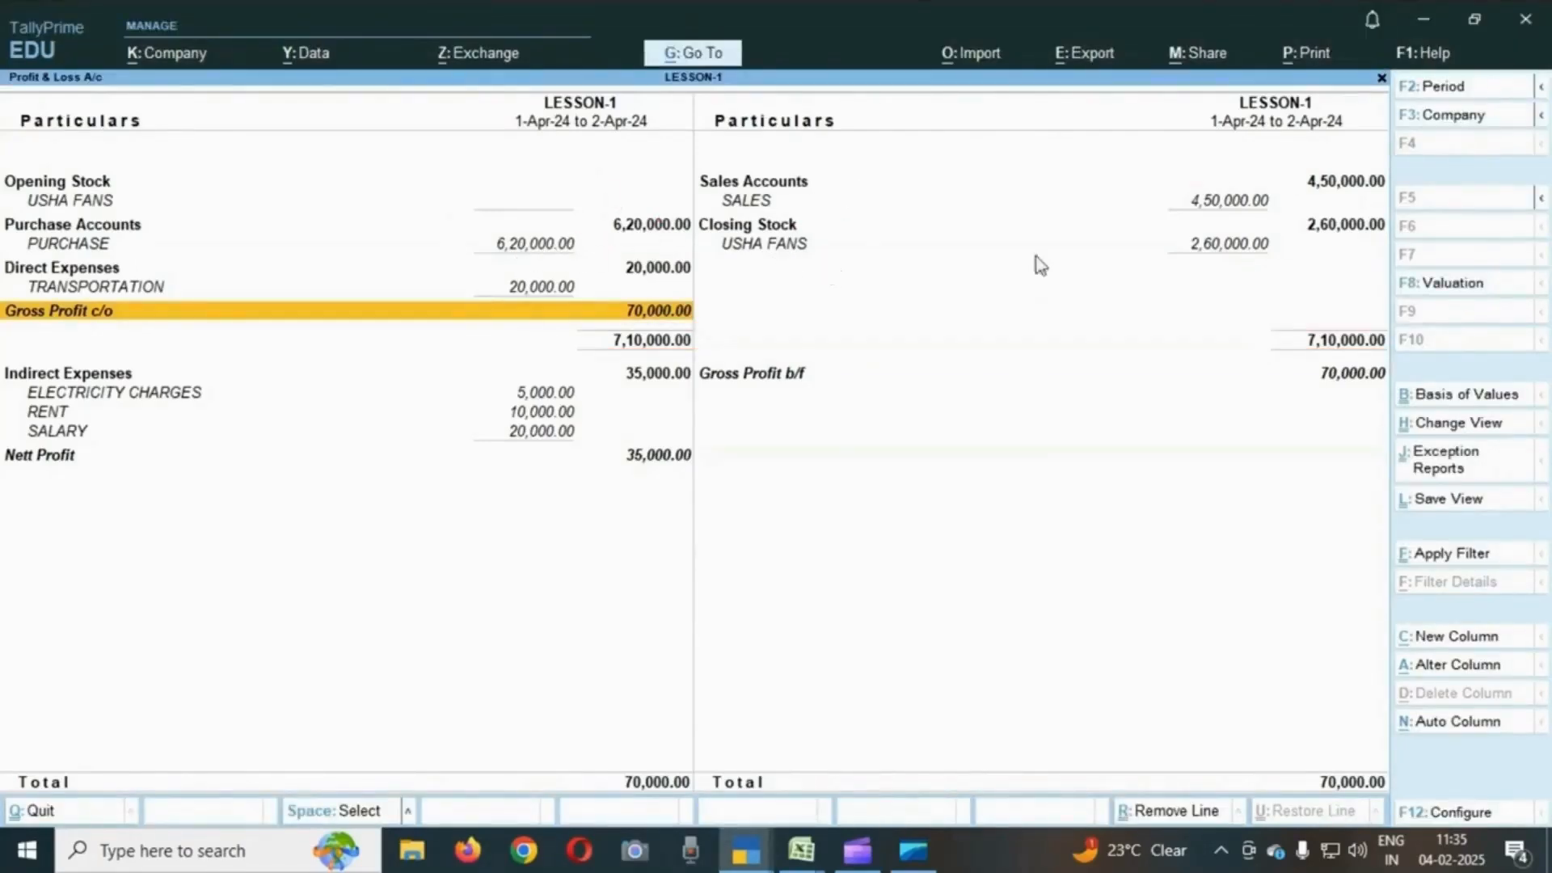
left_click(1234, 250)
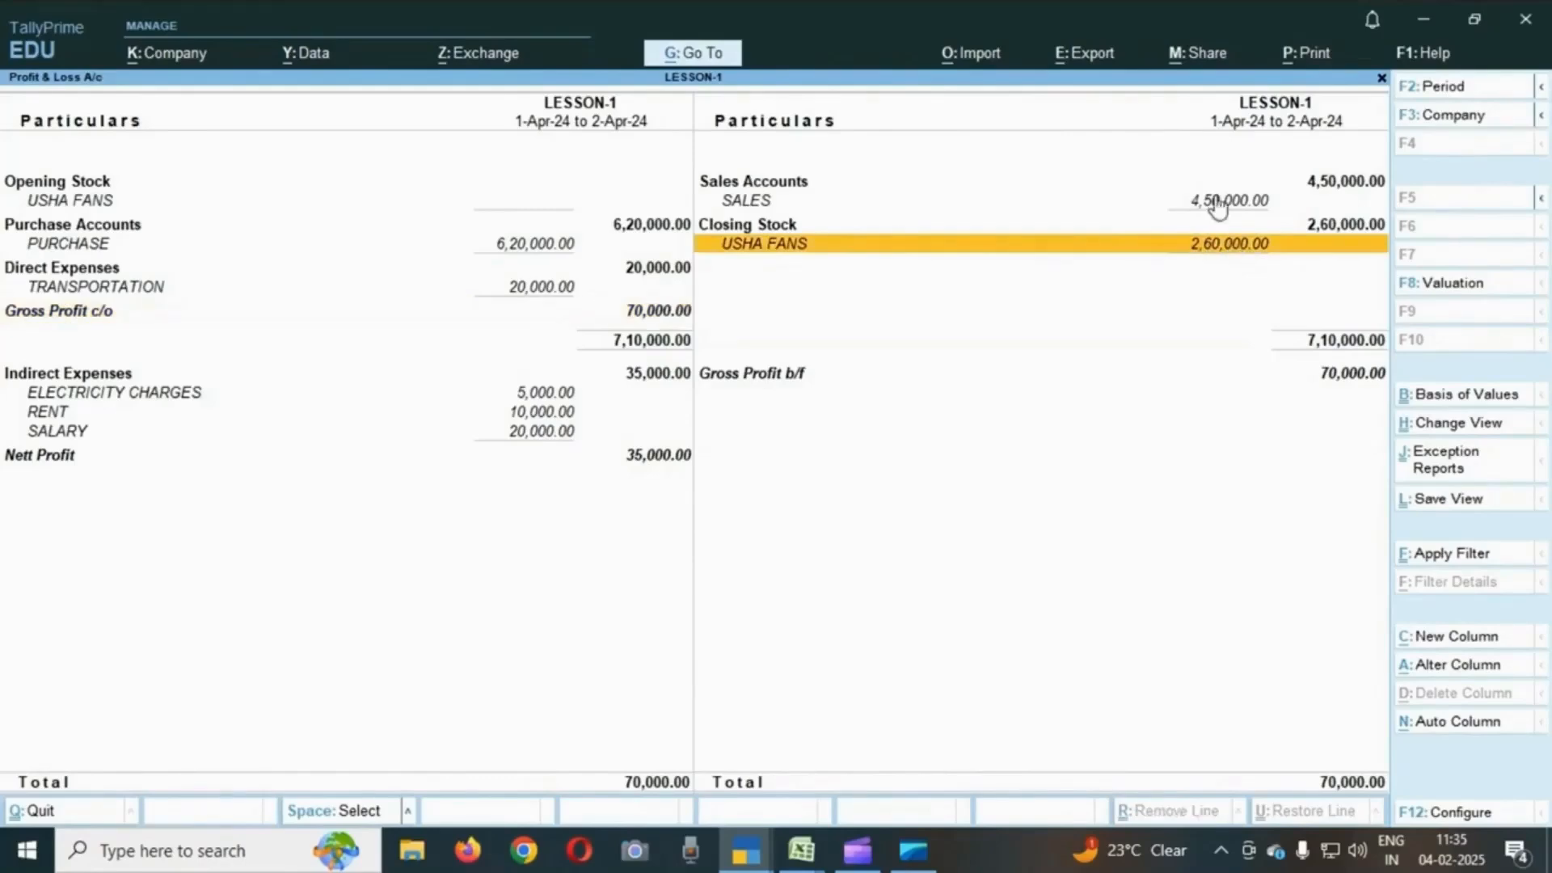
left_click(1218, 203)
left_click(540, 247)
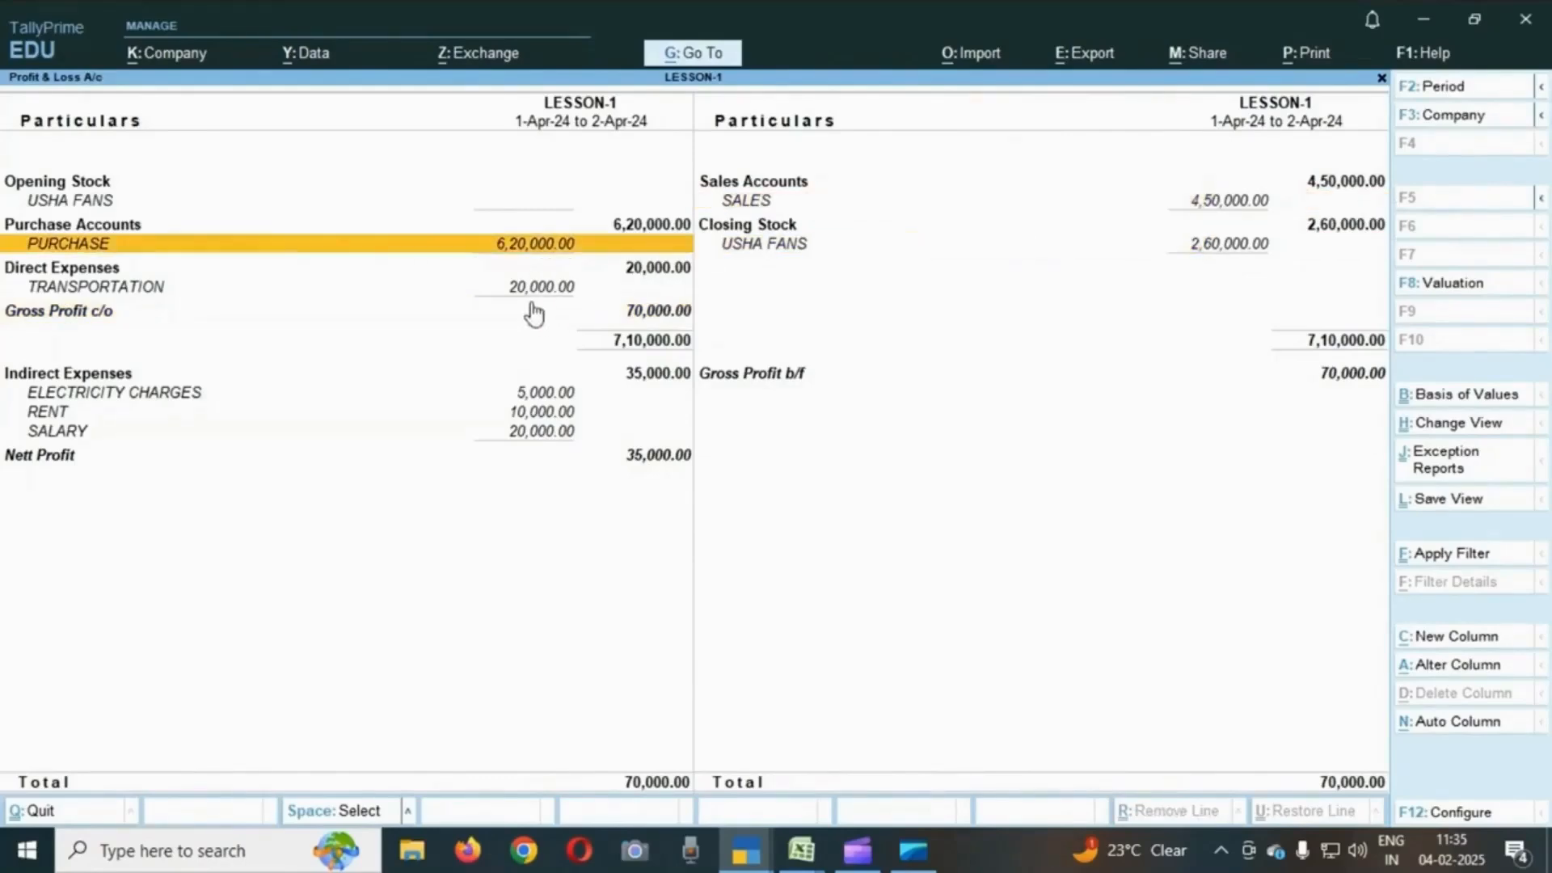
left_click(537, 291)
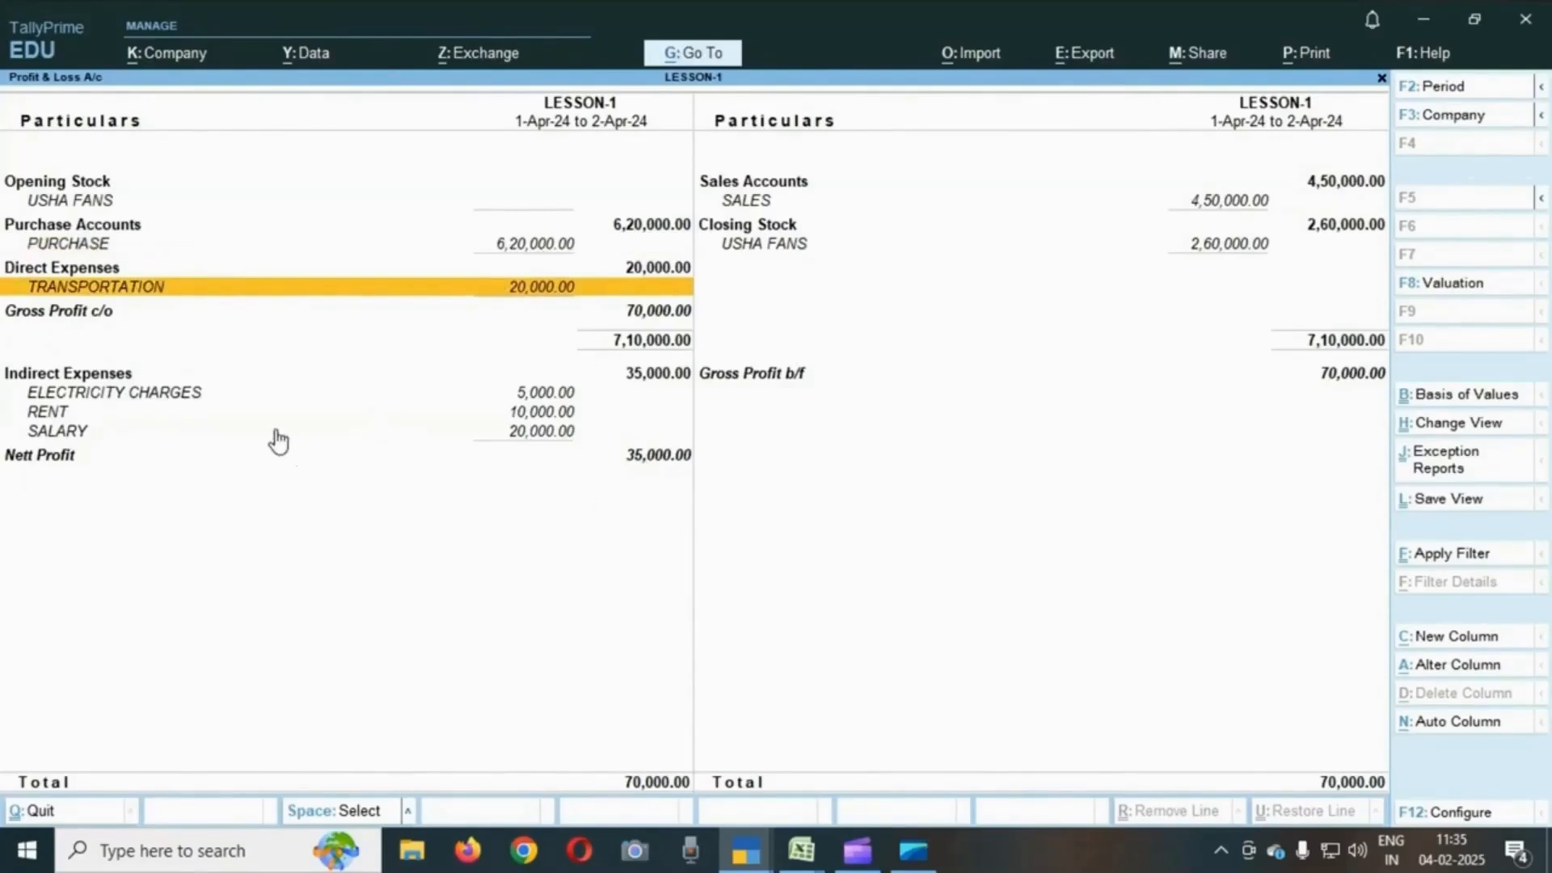
left_click(166, 395)
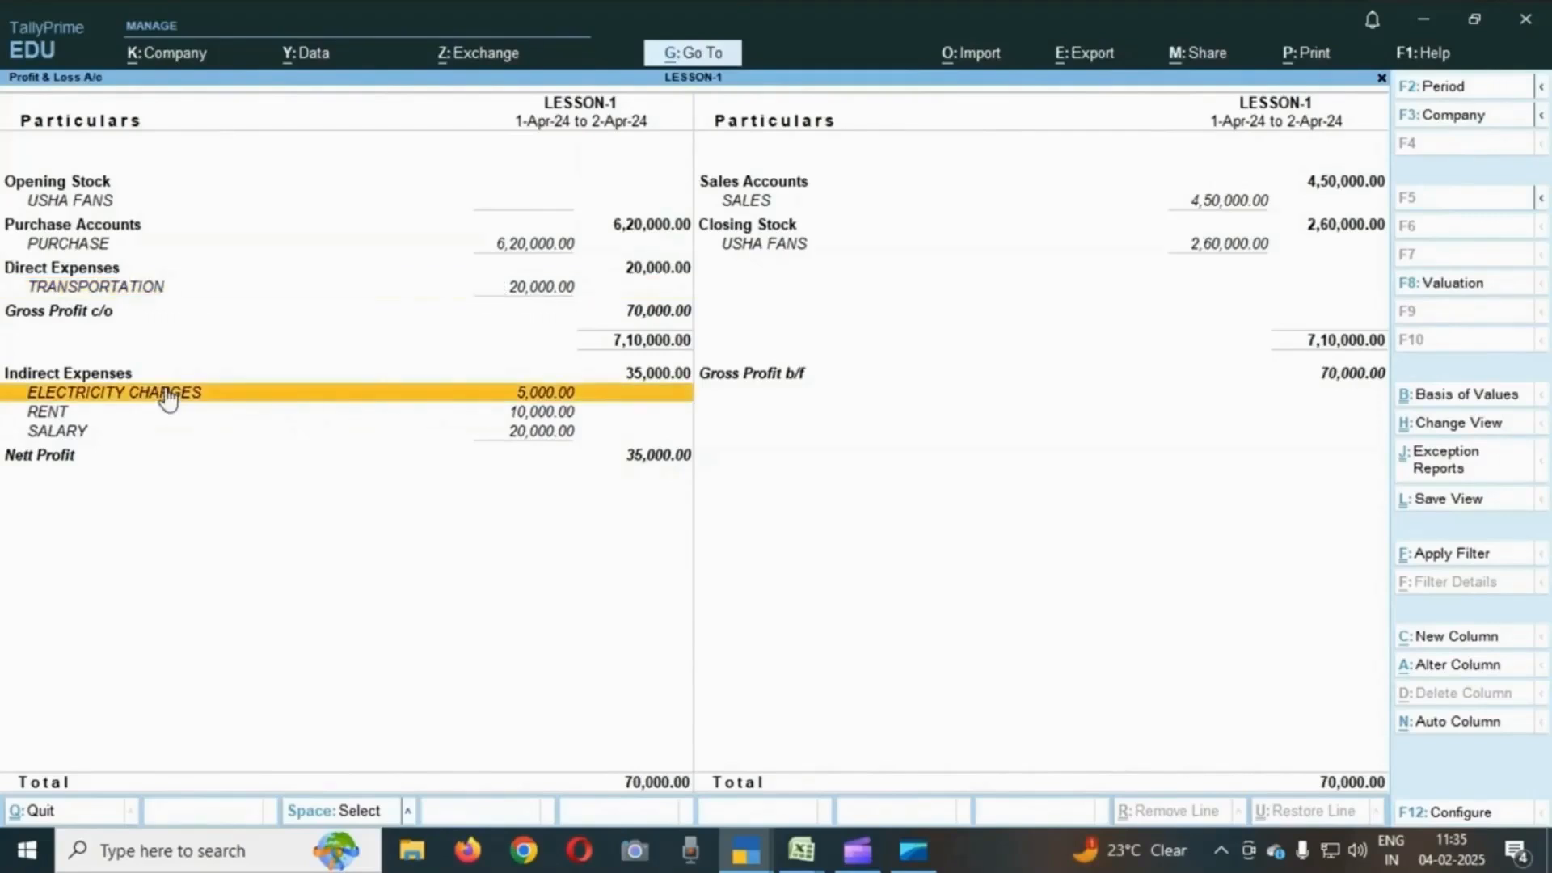
left_click(77, 414)
left_click(74, 439)
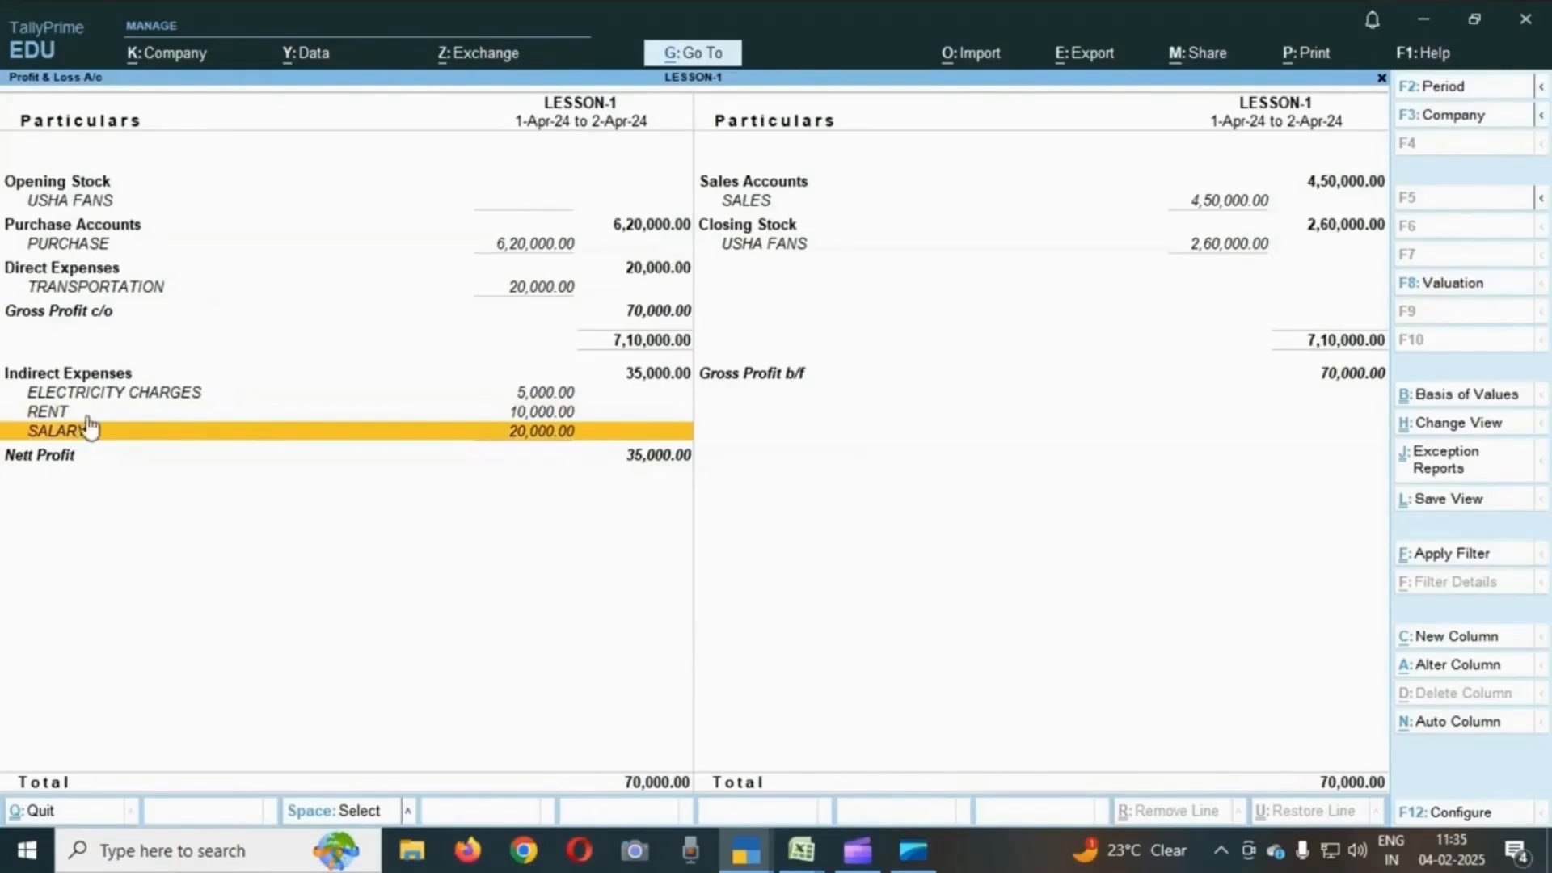
left_click(541, 239)
left_click(541, 246)
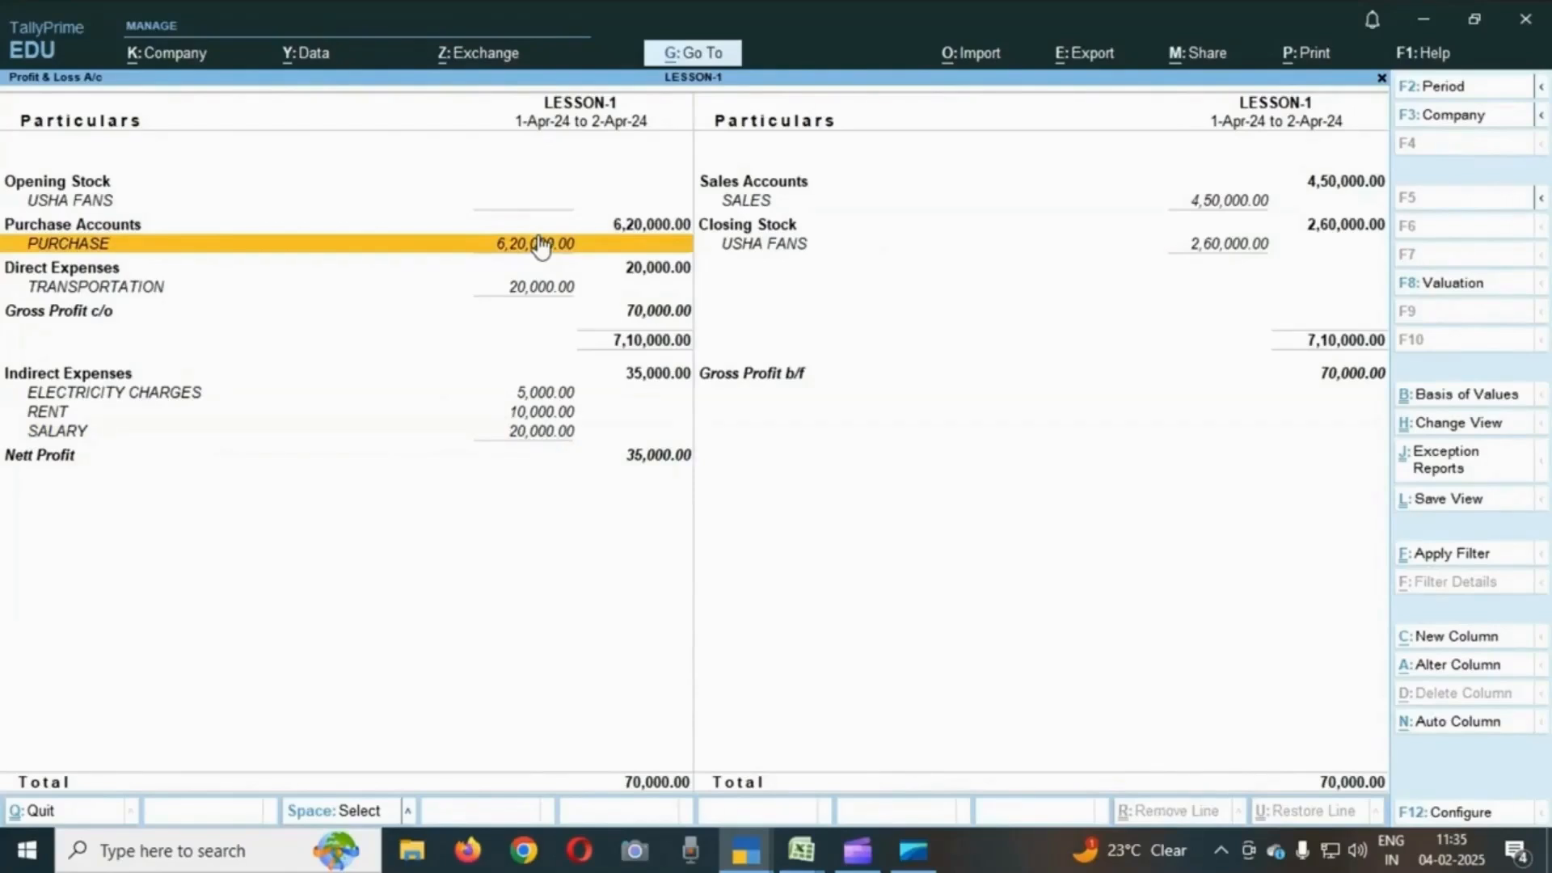
key("Right")
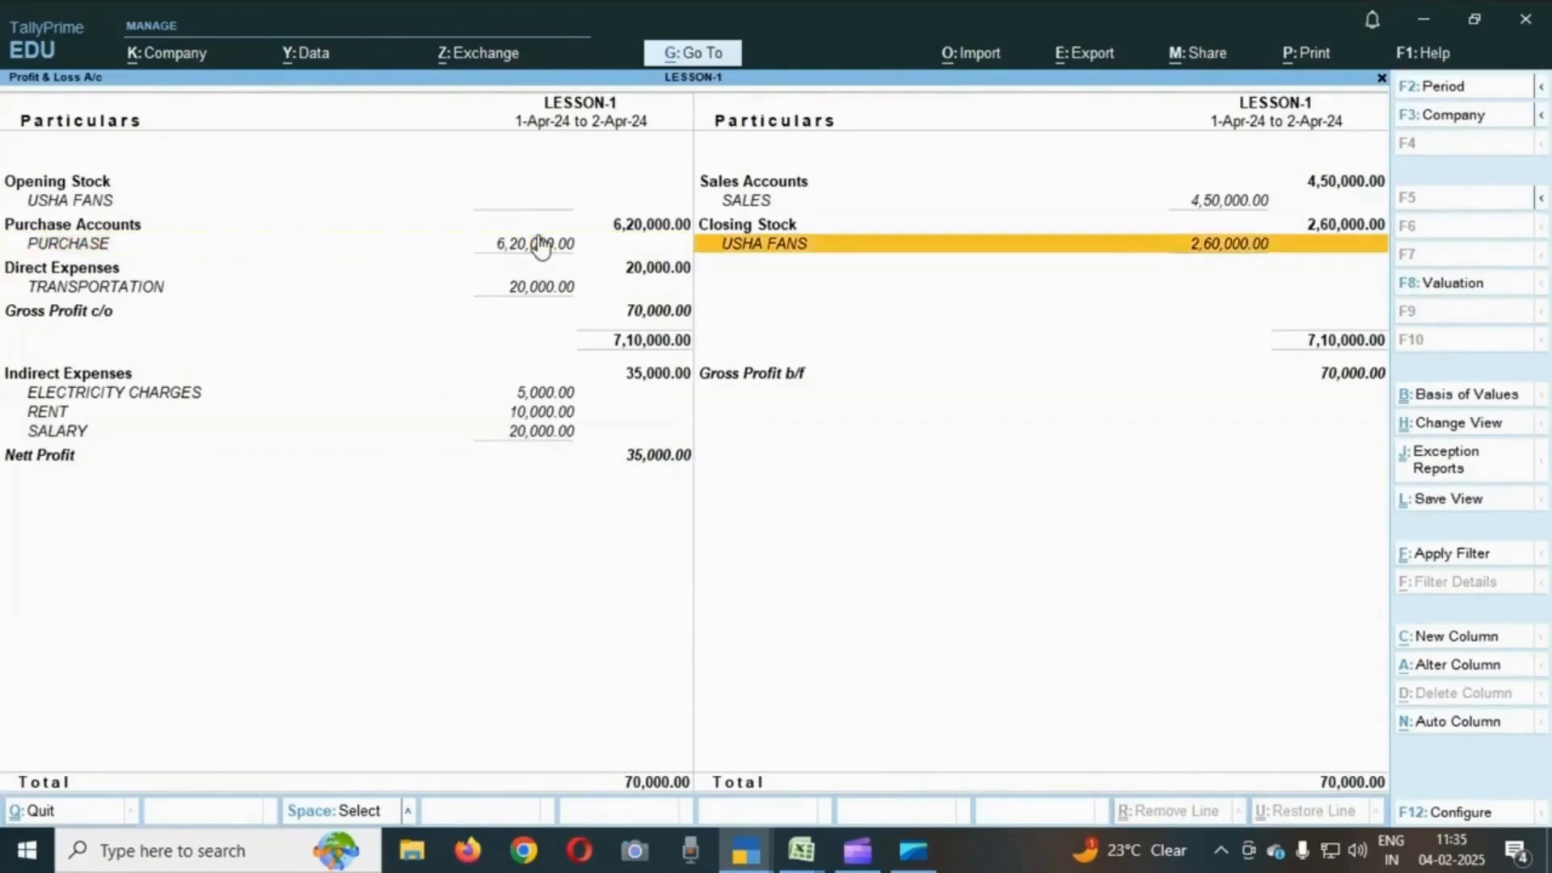
key("Up")
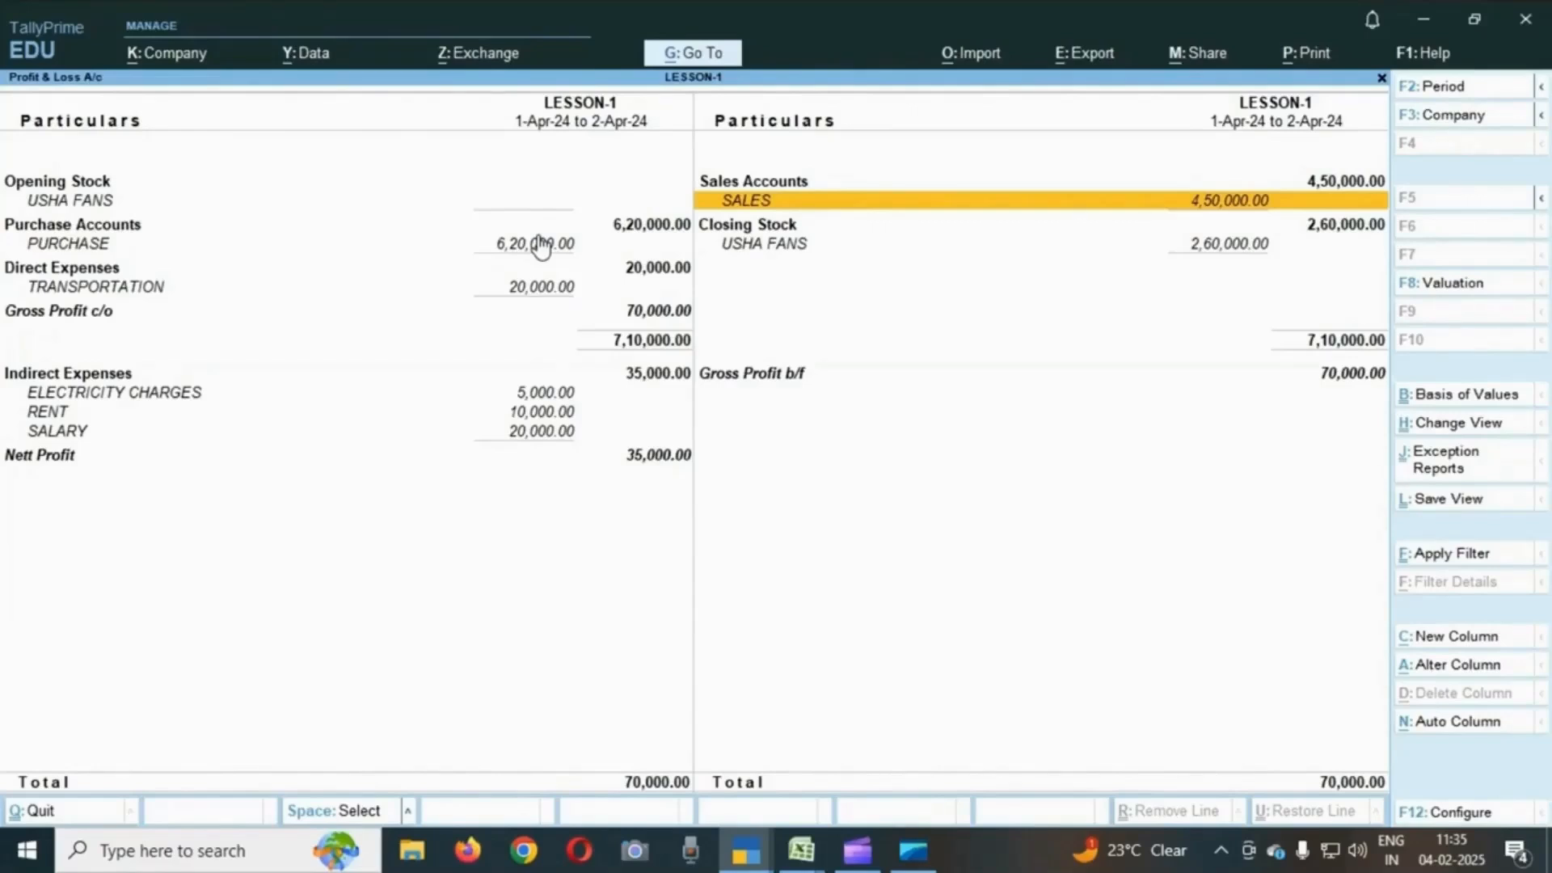
- Drill into the USHA FANS closing stock line down to its stock item vouchers
key("Down")
key("Down")
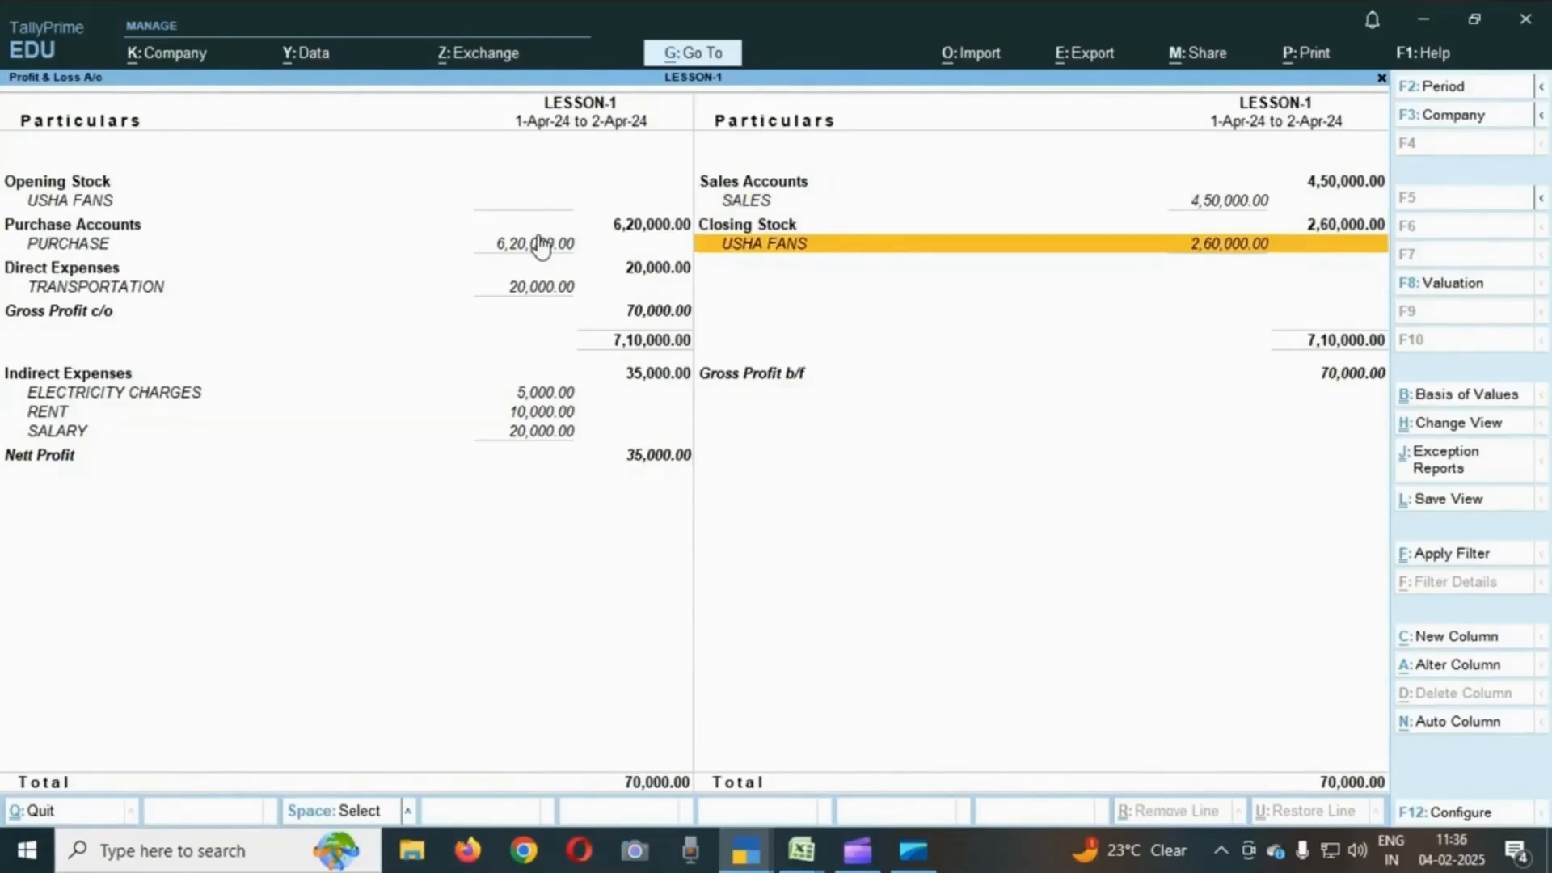
key("Return")
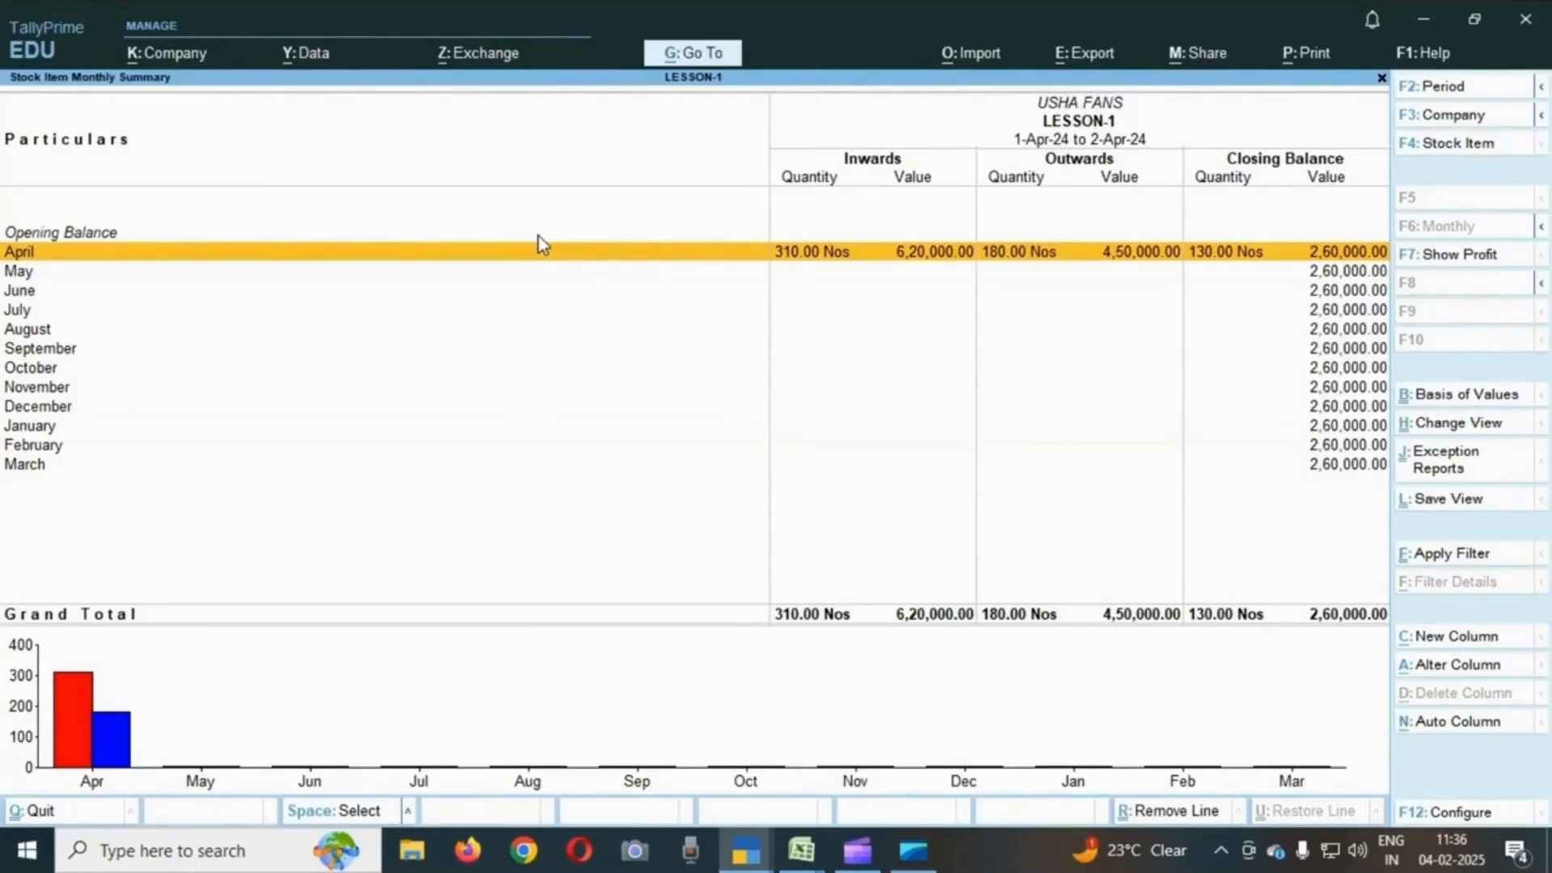
left_click(538, 237)
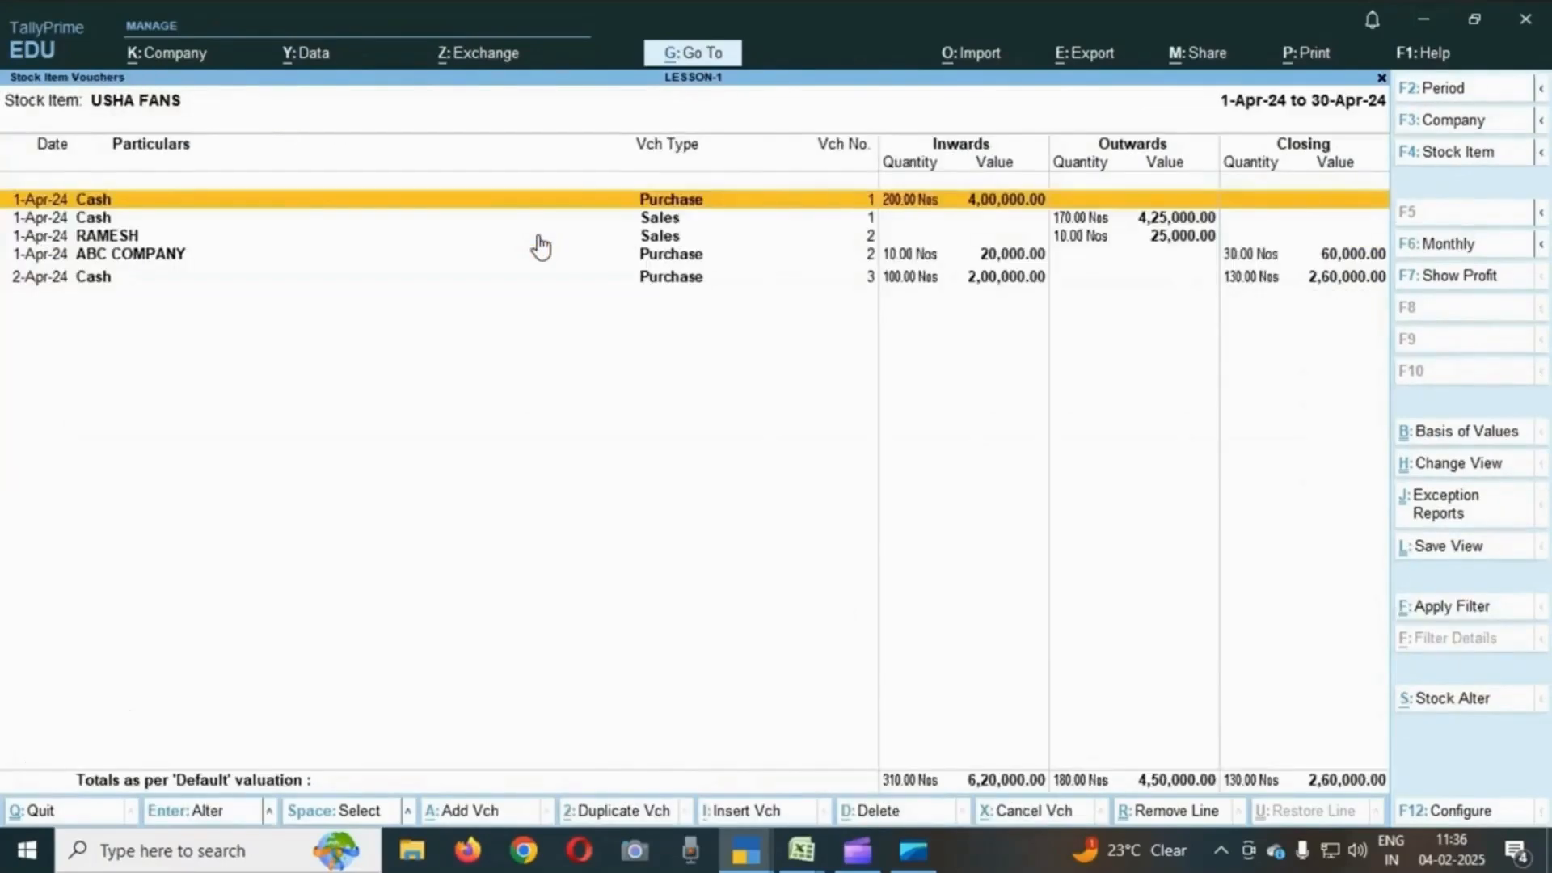
- Open the ABC COMPANY purchase voucher for USHA FANS, then close back to the Profit & Loss account
key("Down")
key("Down")
key("Down")
key("Up")
key("Up")
key("Up")
key("Down")
key("Down")
key("Down")
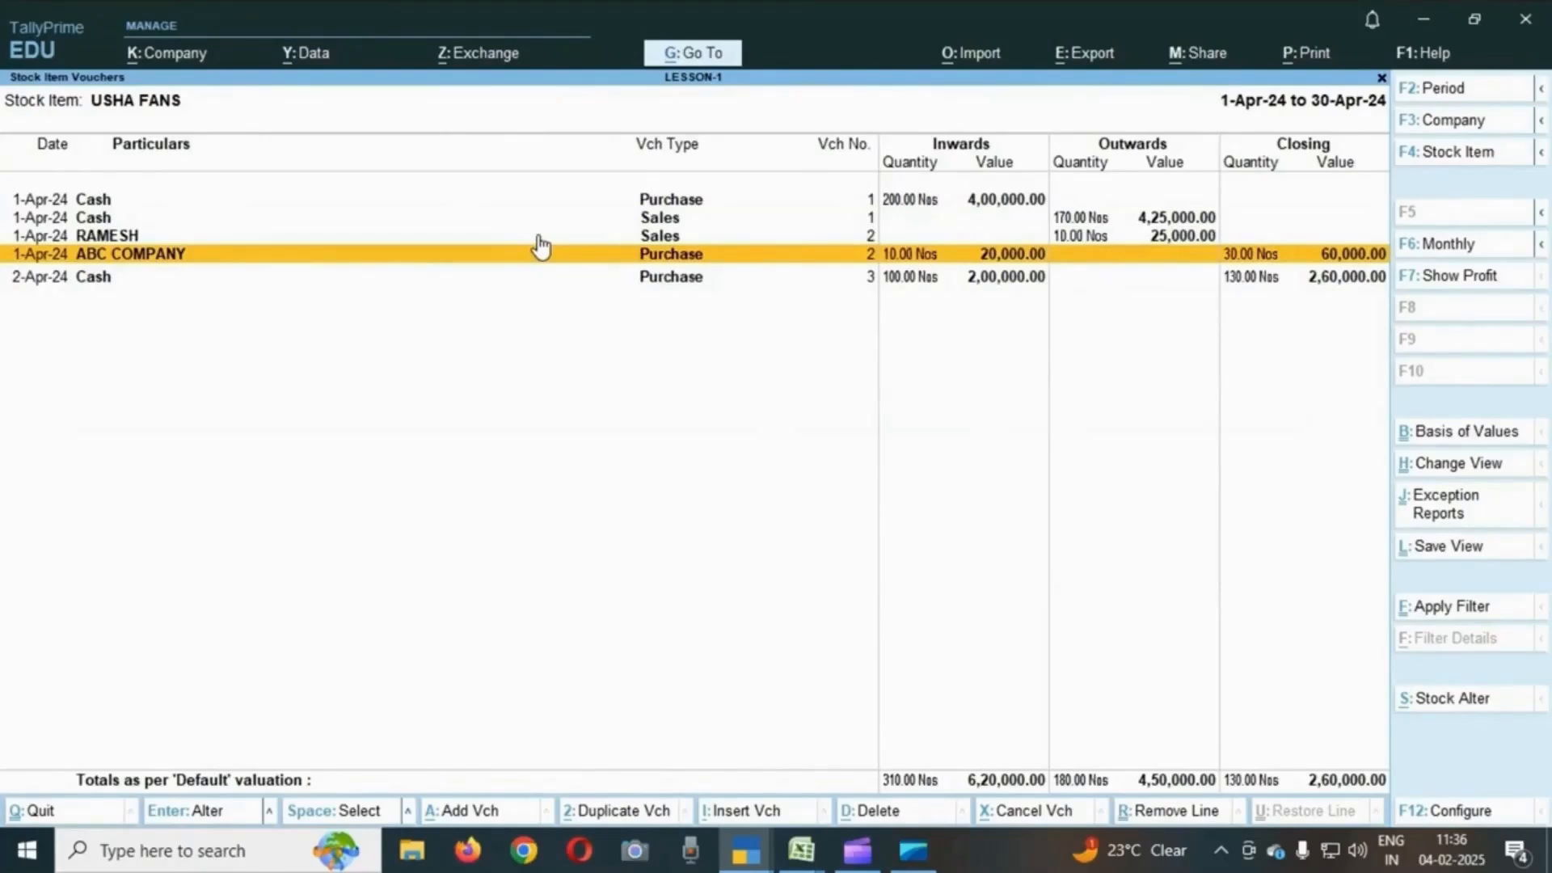
key("Return")
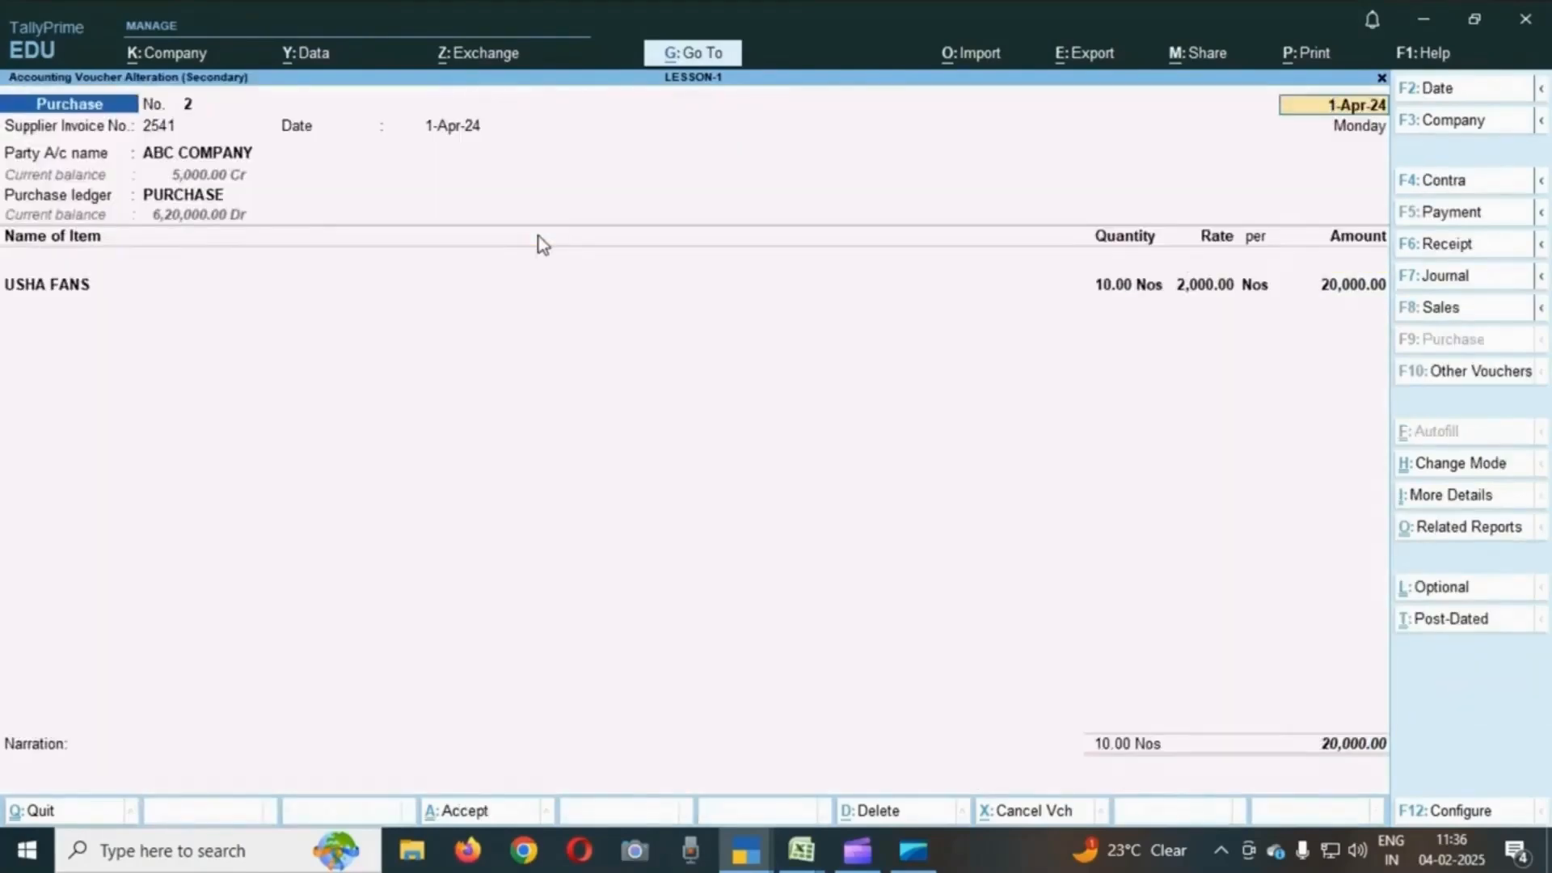
key("Return")
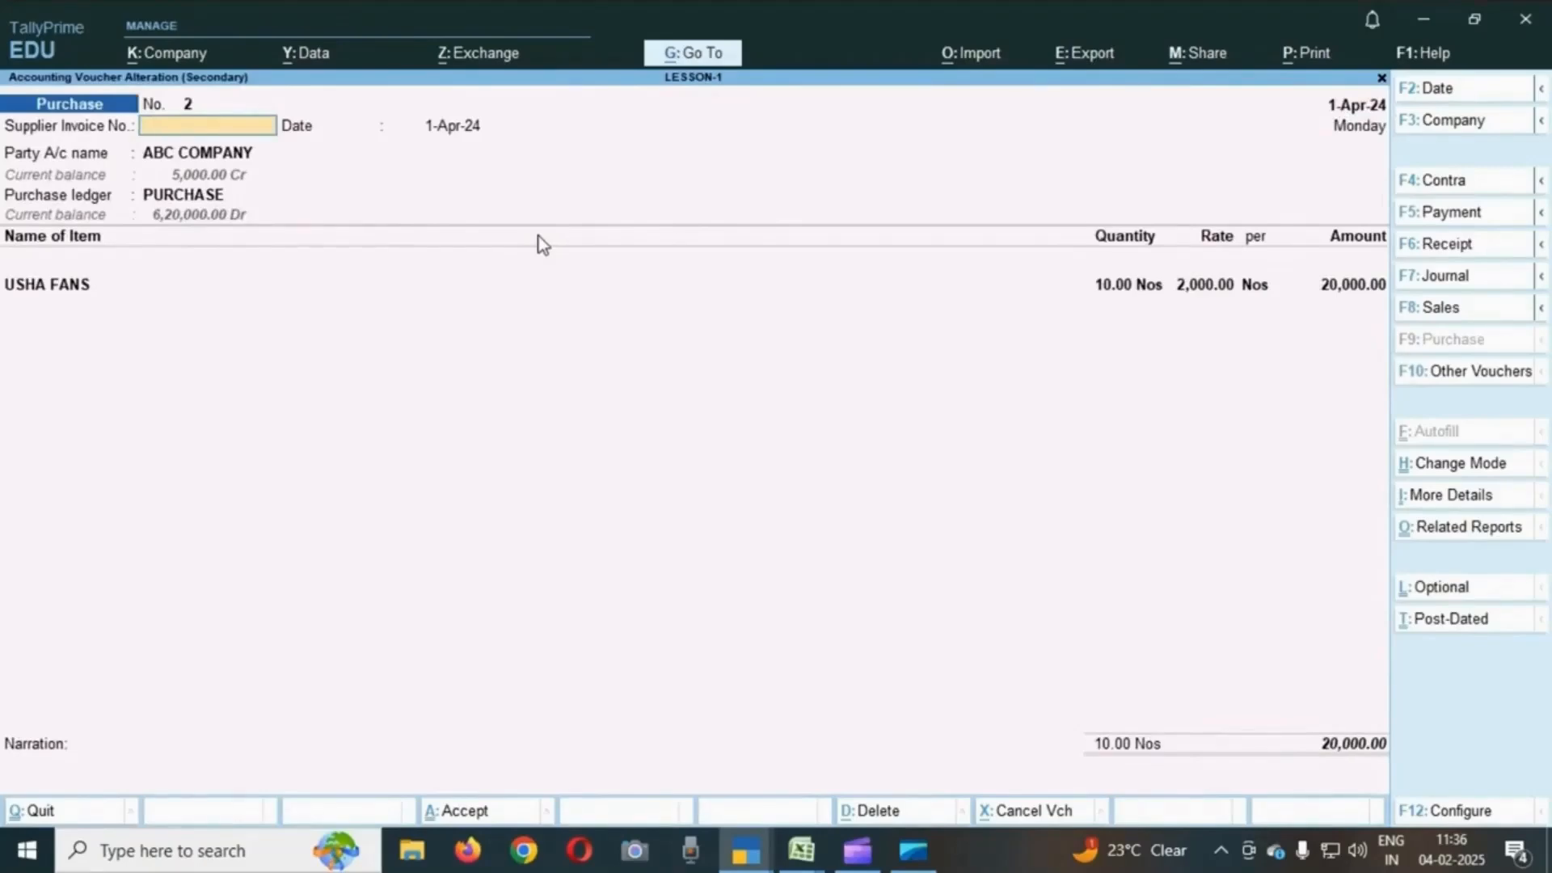
key("Escape")
key("Escape")
key("Escape")
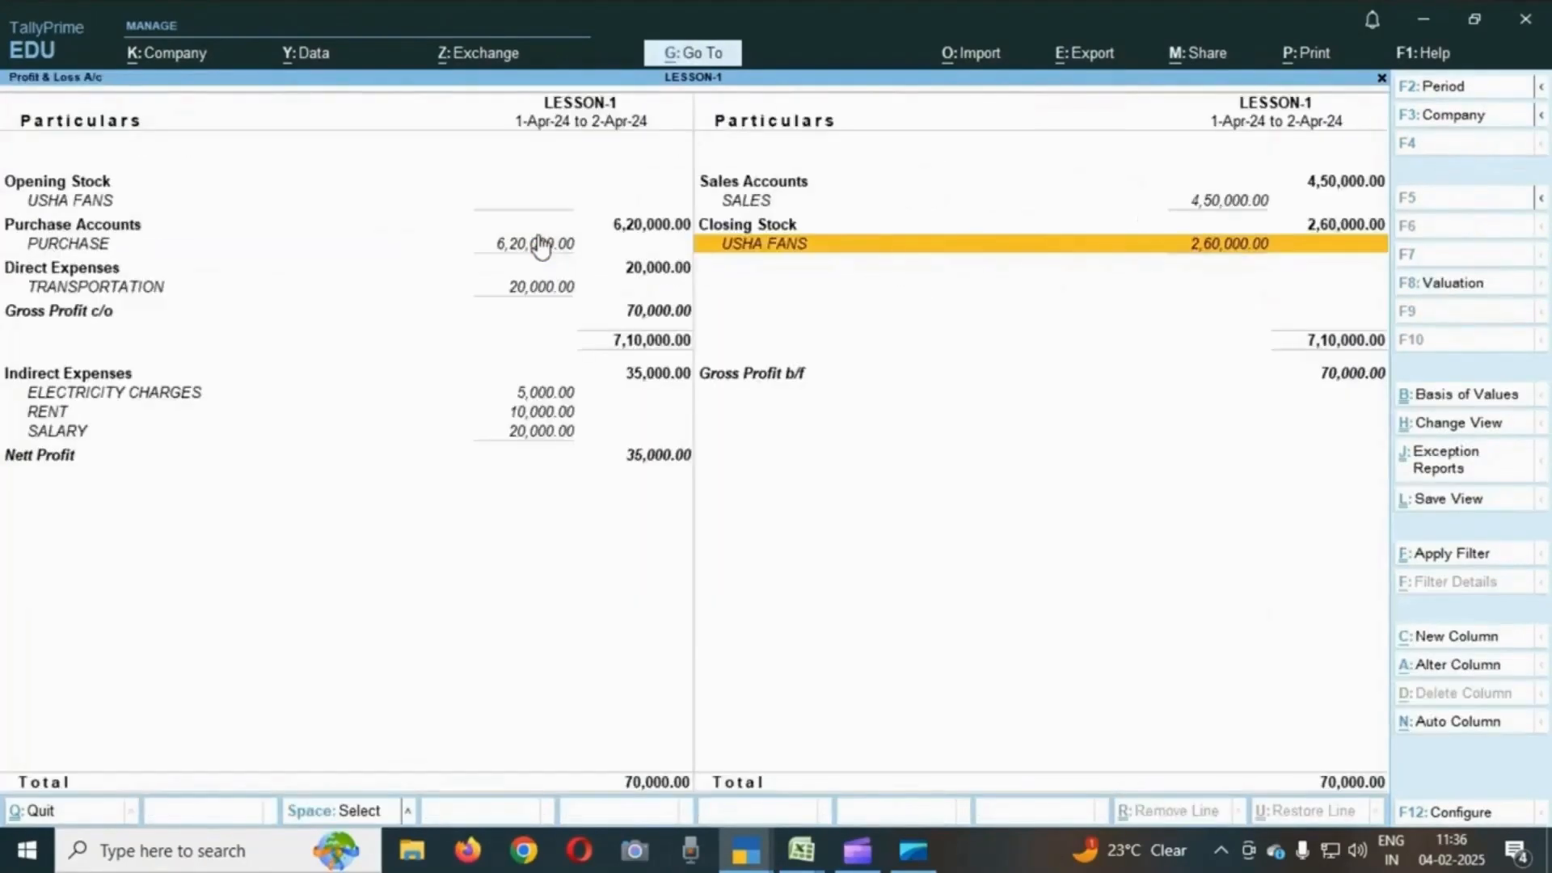
- Open the PURCHASE ledger's vouchers and monthly summary, then return to the Profit & Loss account
left_click(539, 245)
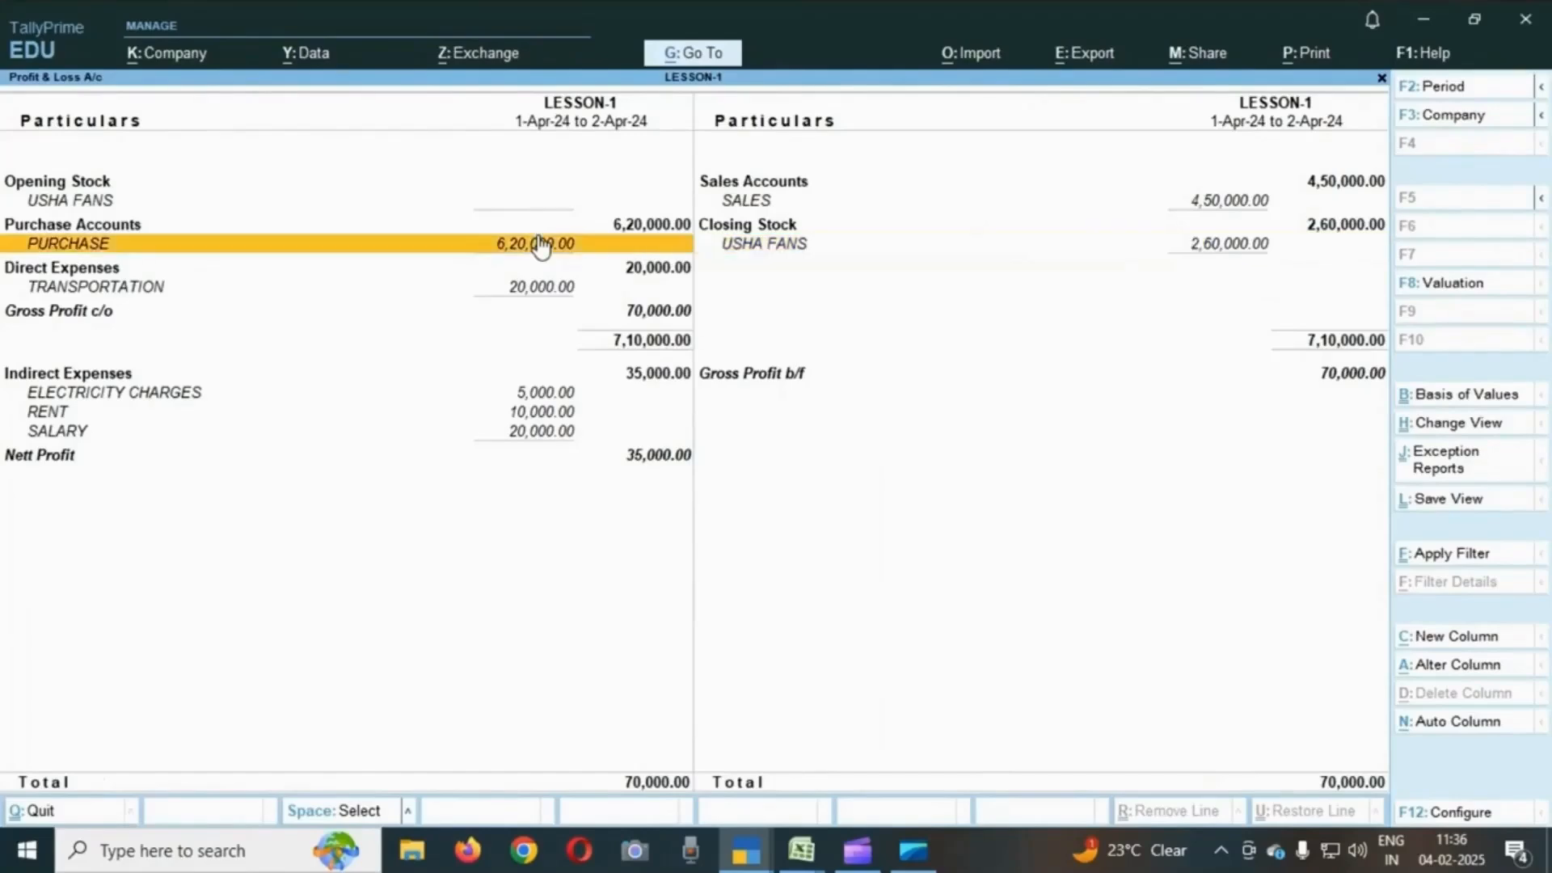
key("Down")
key("Down")
key("Down")
key("Down")
key("Up")
key("Up")
left_click(540, 245)
left_click(540, 245)
key("Return")
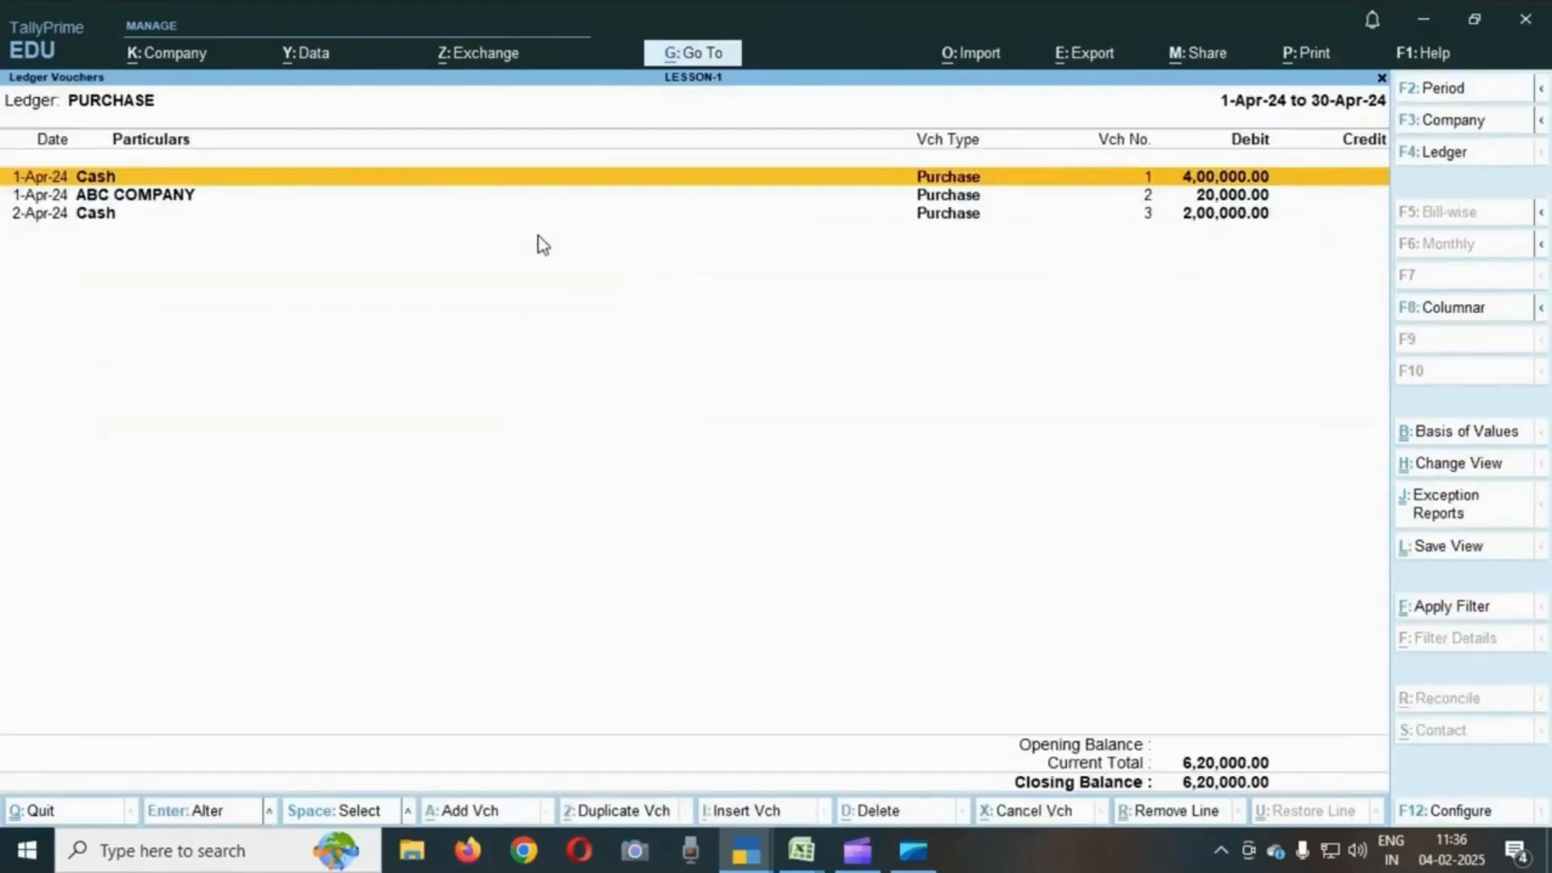
key("Escape")
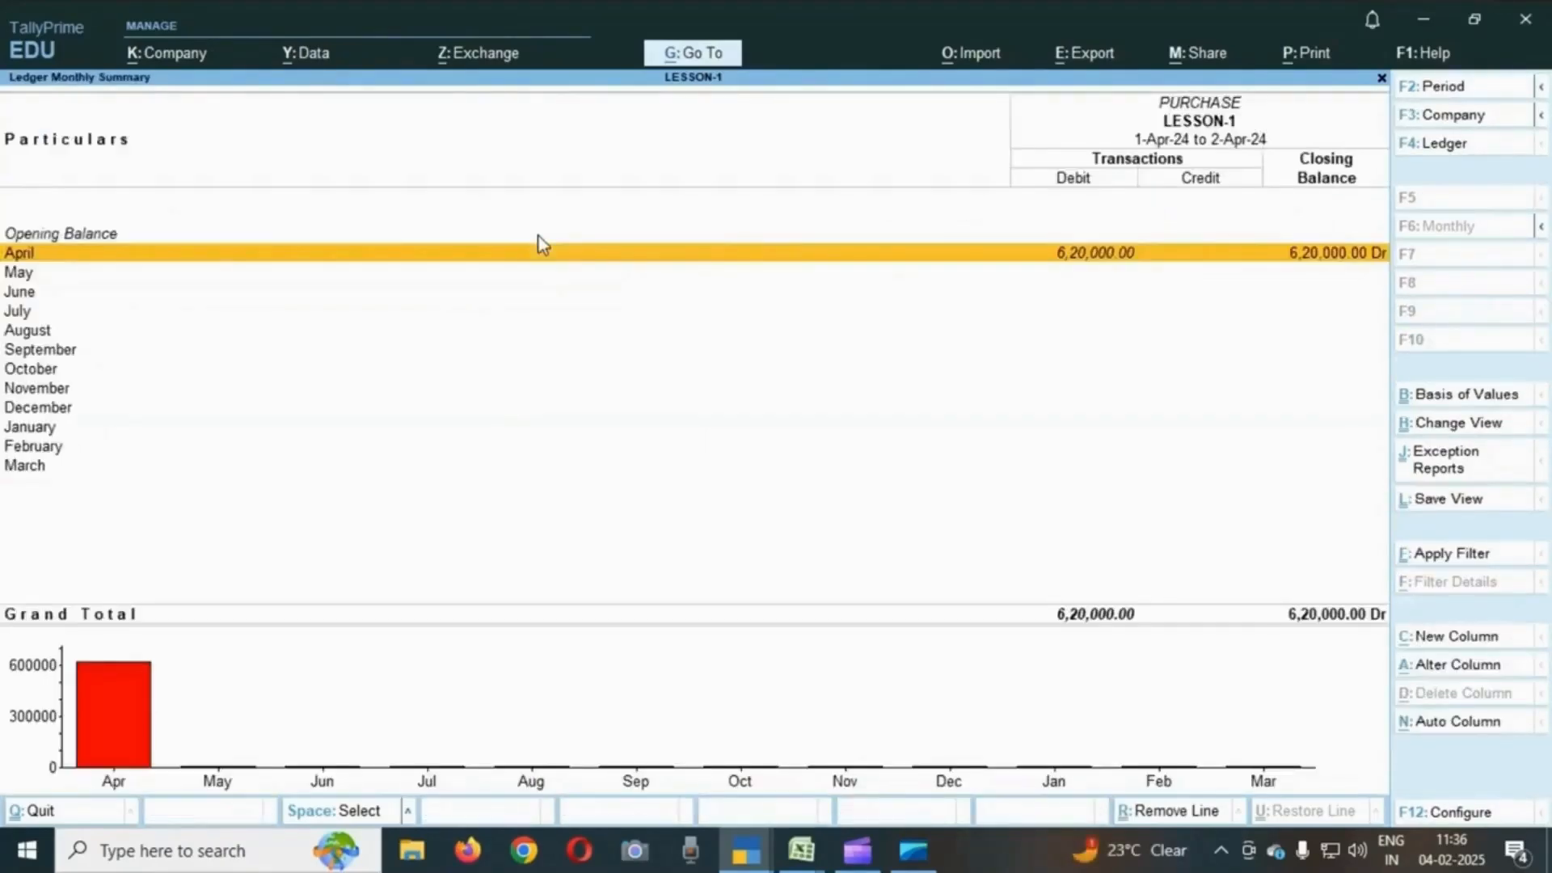
key("Escape")
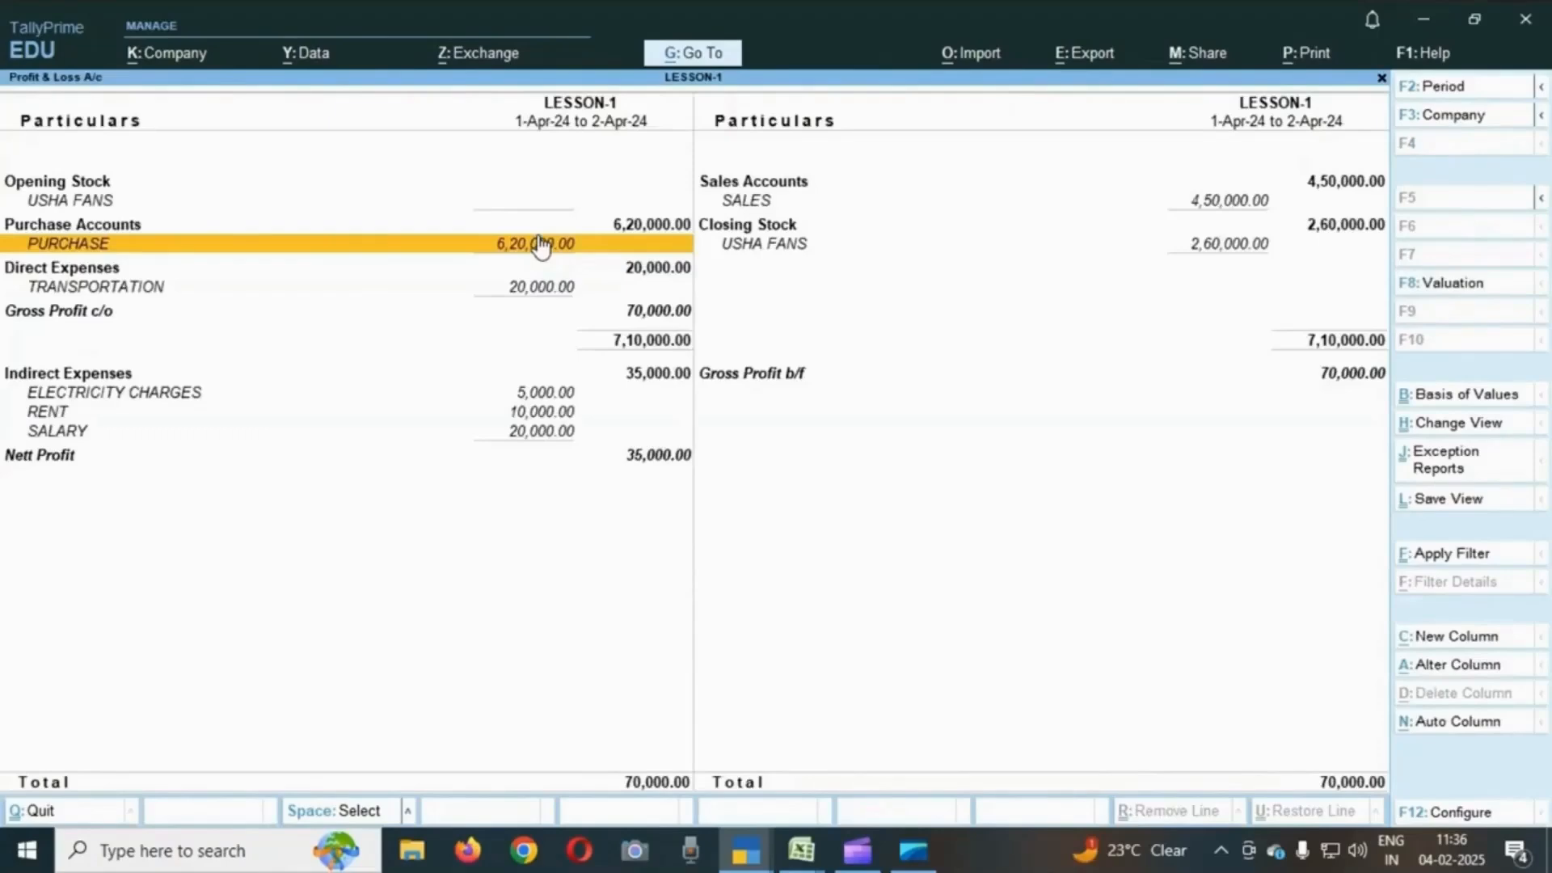
- Review the gross profit and indirect expense lines of the Profit & Loss account
key("Down")
key("Down")
key("Down")
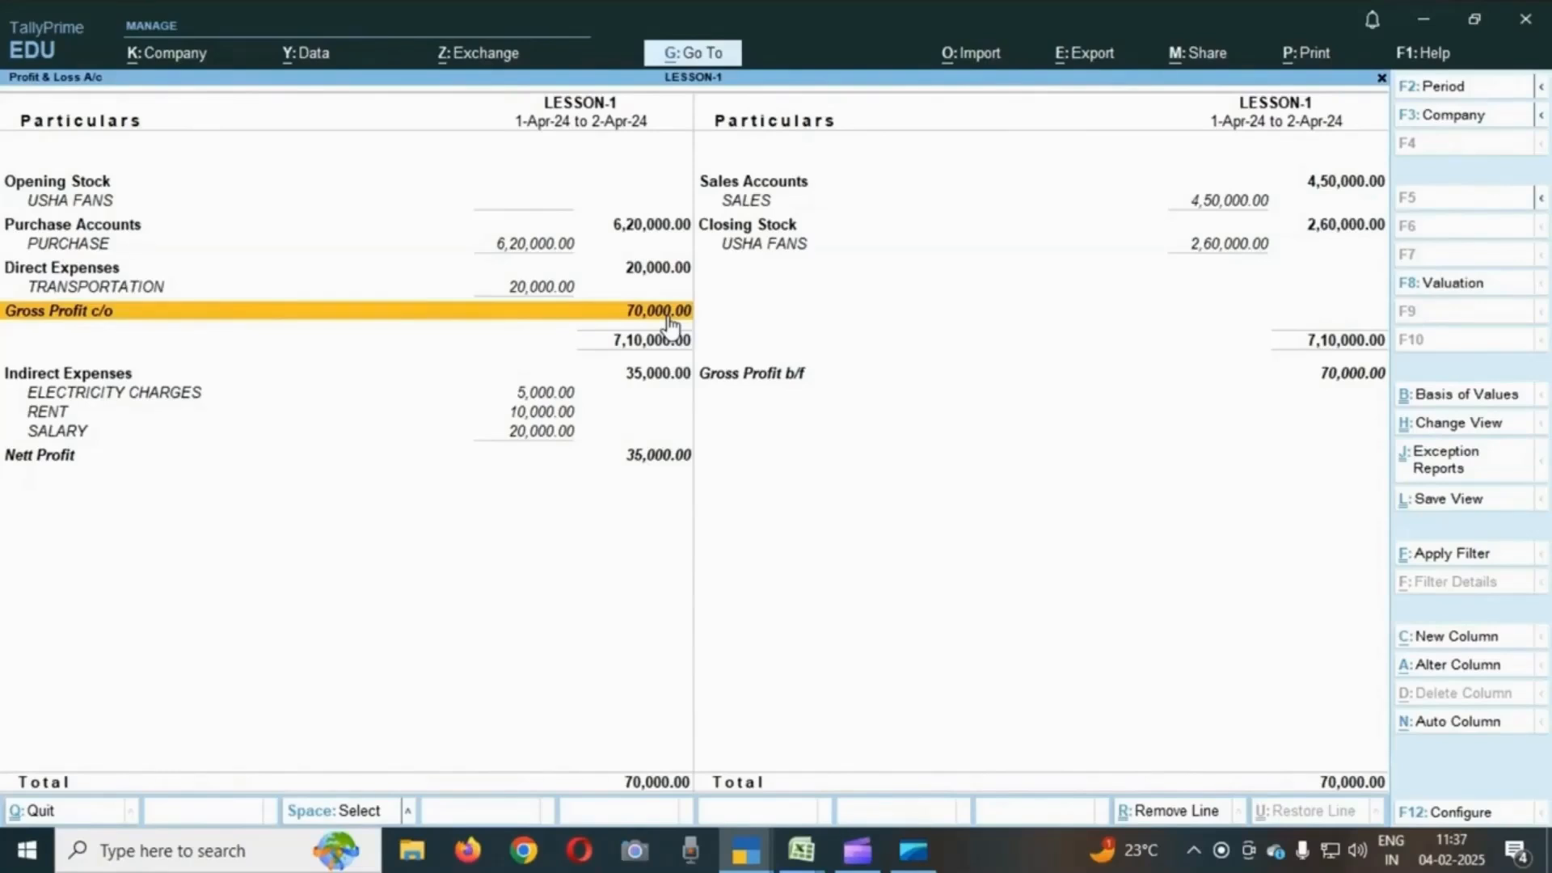
key("Right")
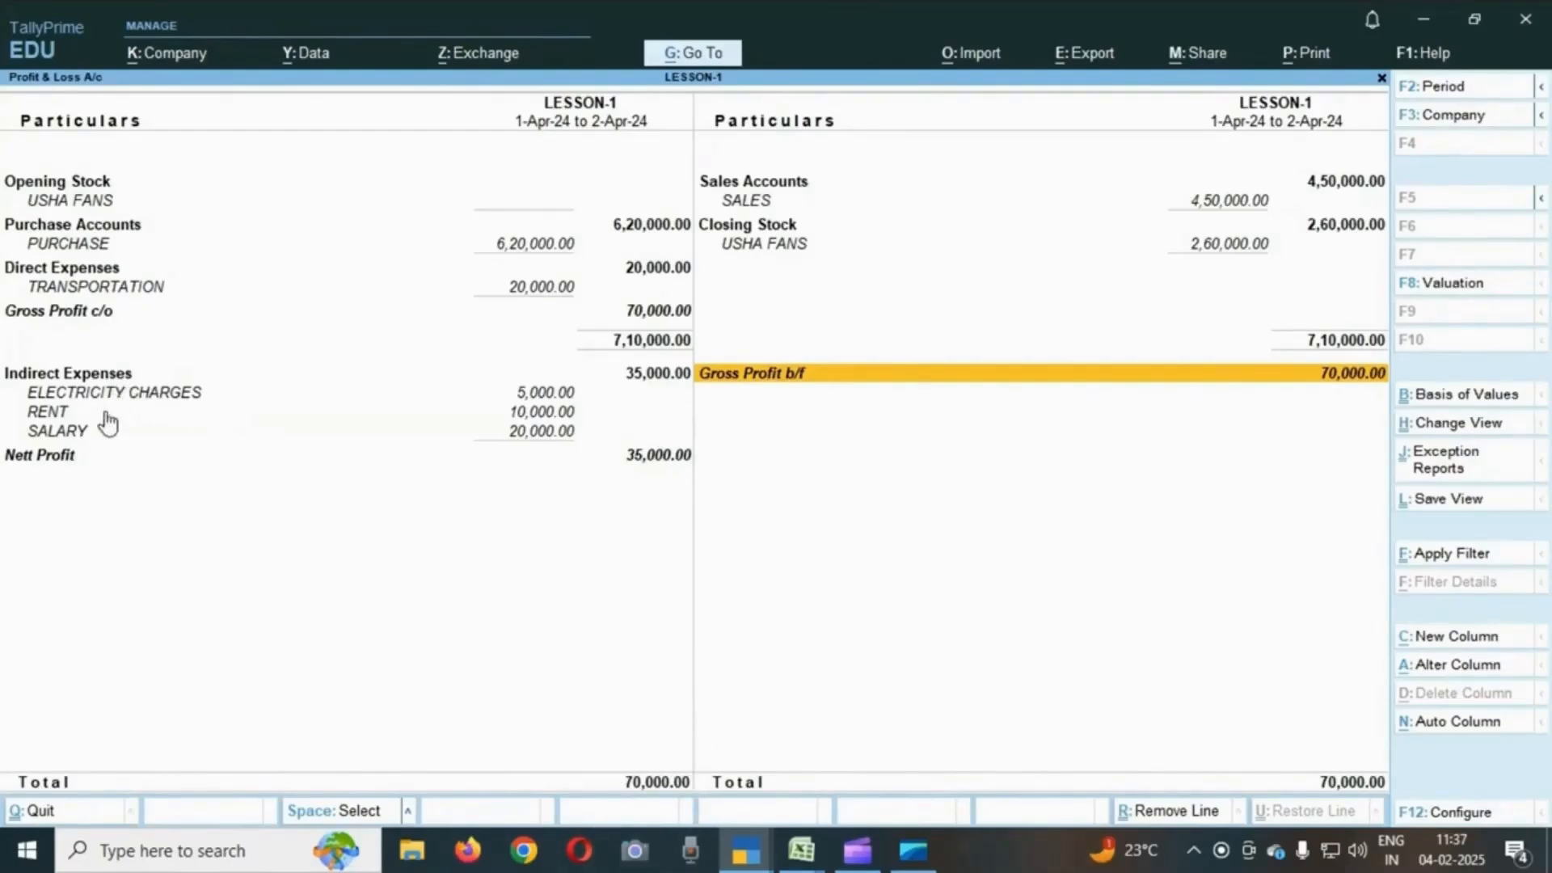
left_click(543, 414)
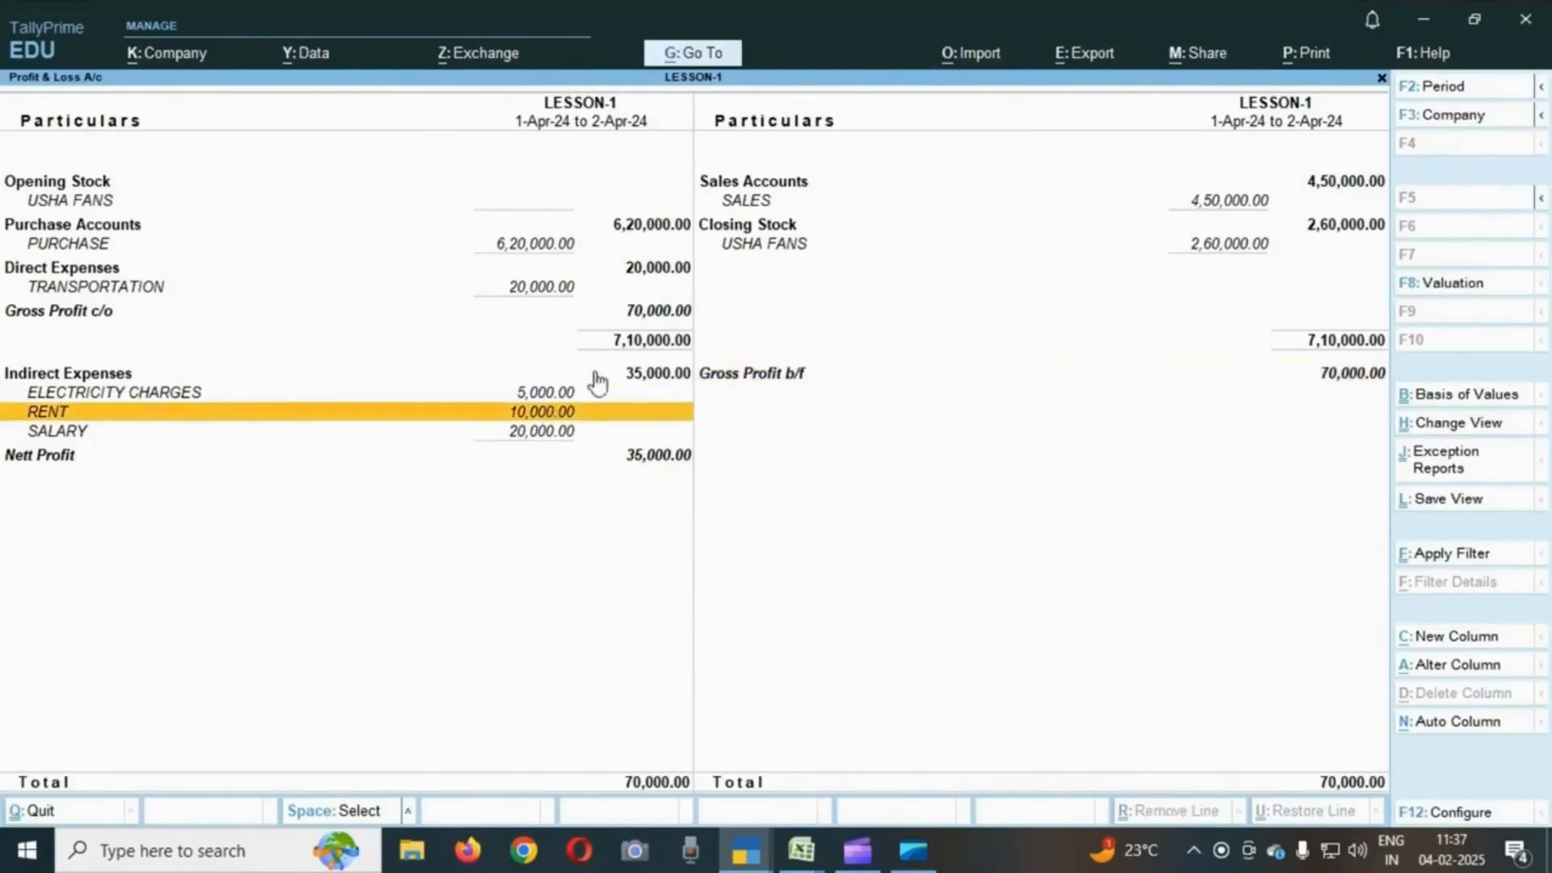
left_click(660, 378)
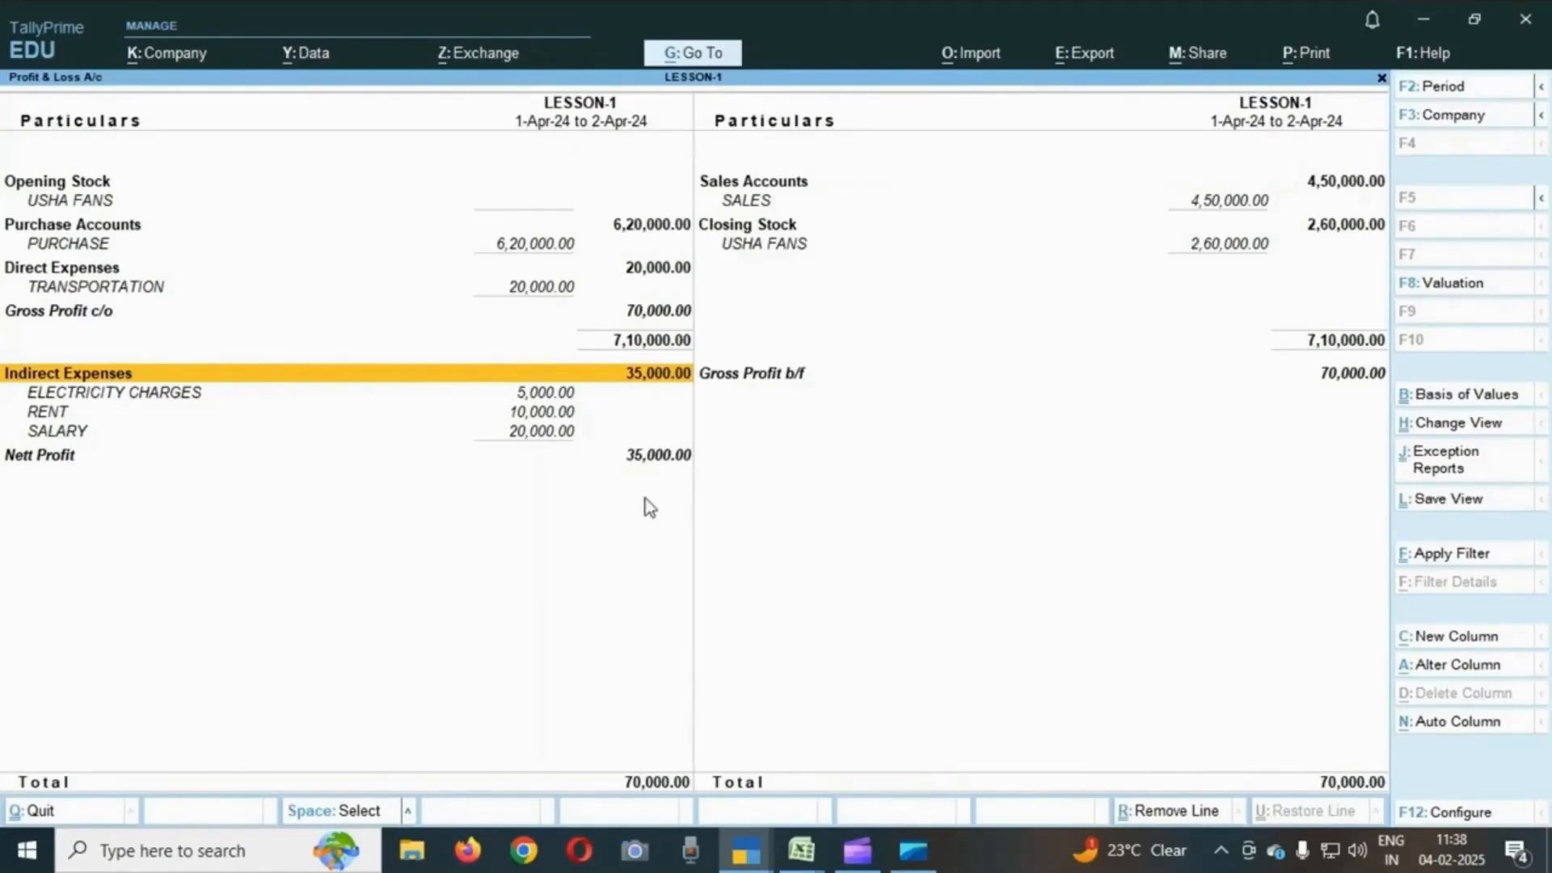
- Open the Balance Sheet from the Gateway of Tally and expand it to the detailed view
key("Escape")
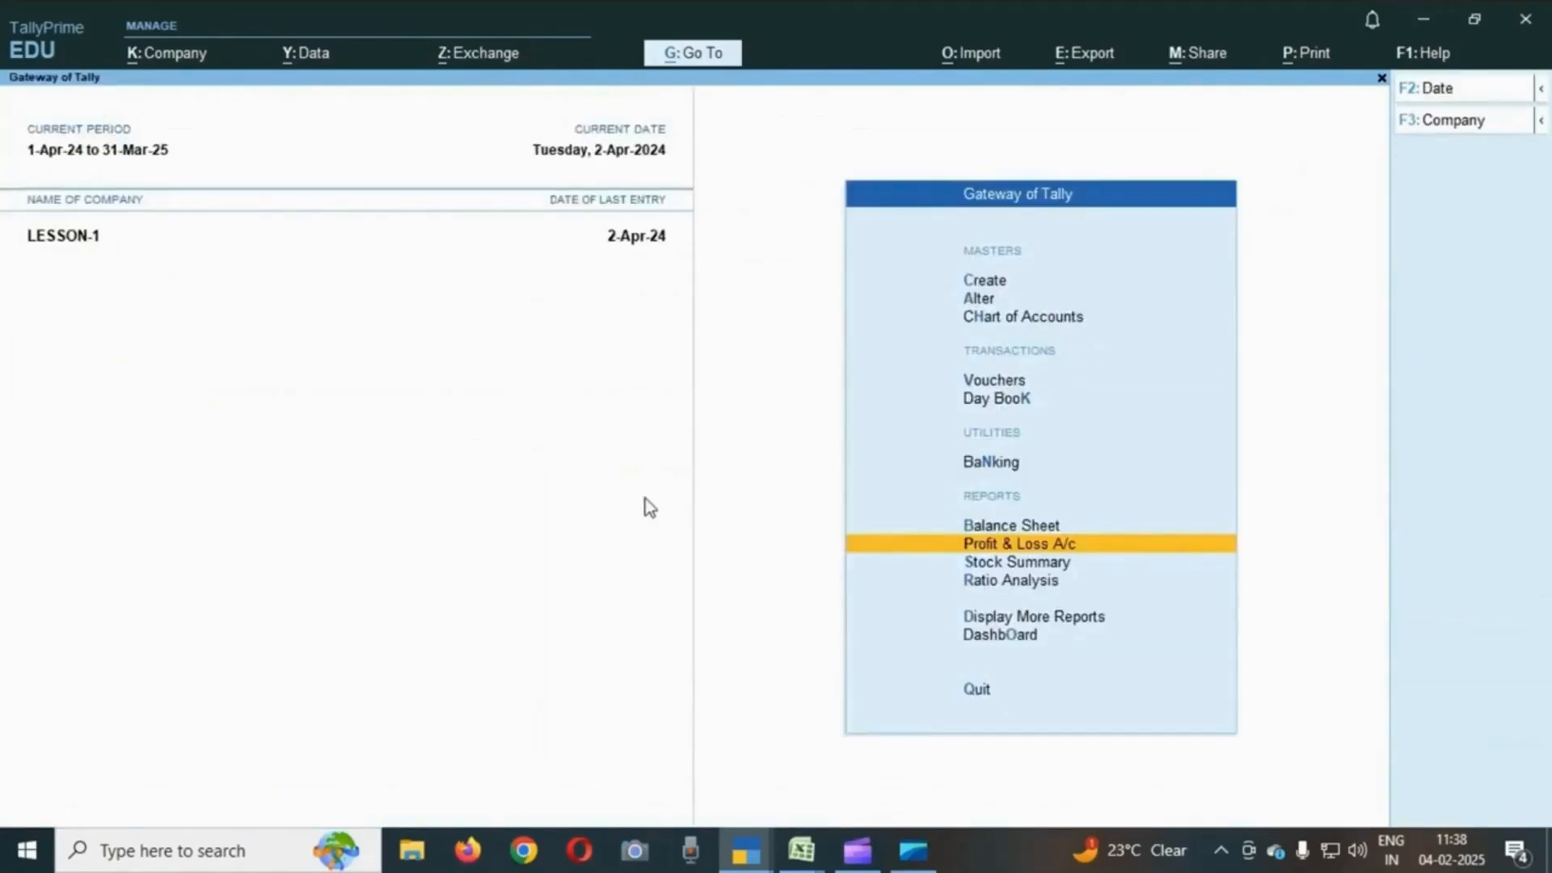
key("Up")
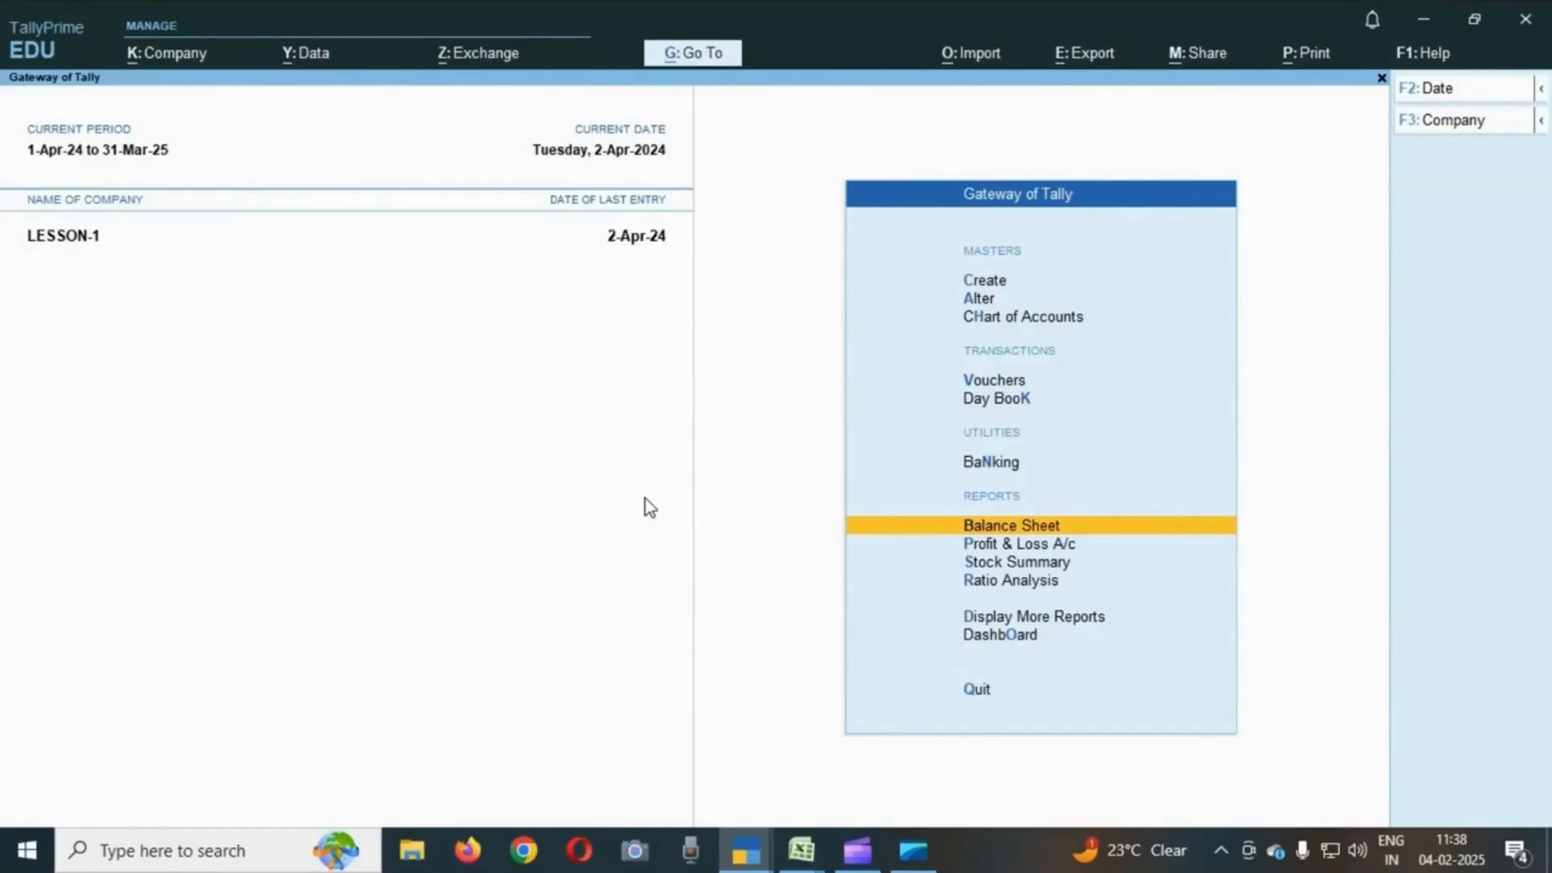
key("Return")
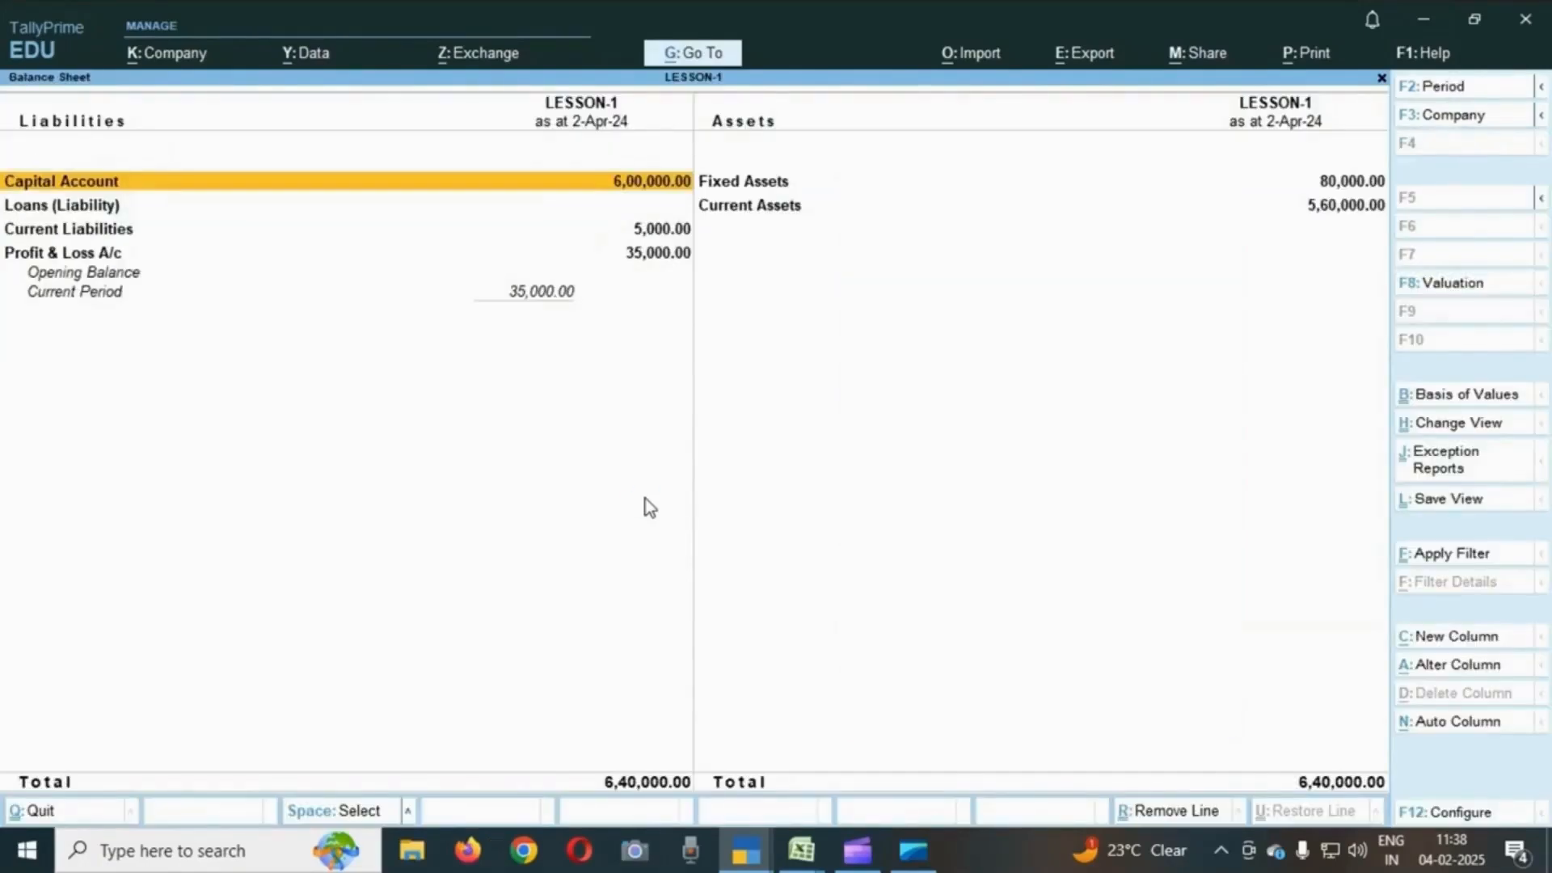
key("alt+F5")
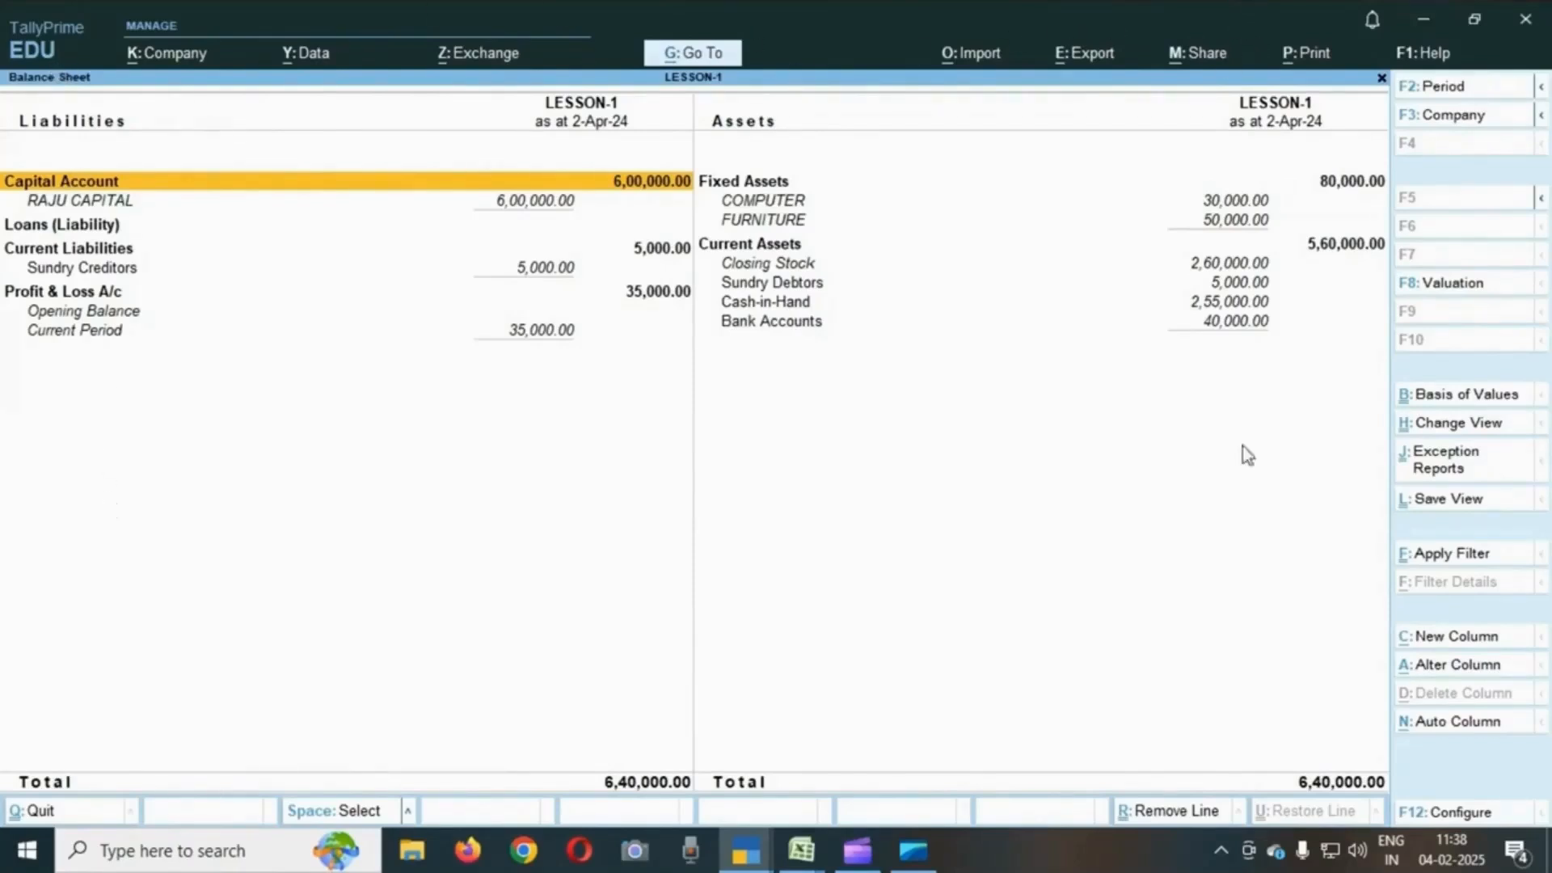
- Open the Sundry Creditors group summary from the Balance Sheet liabilities
key("Down")
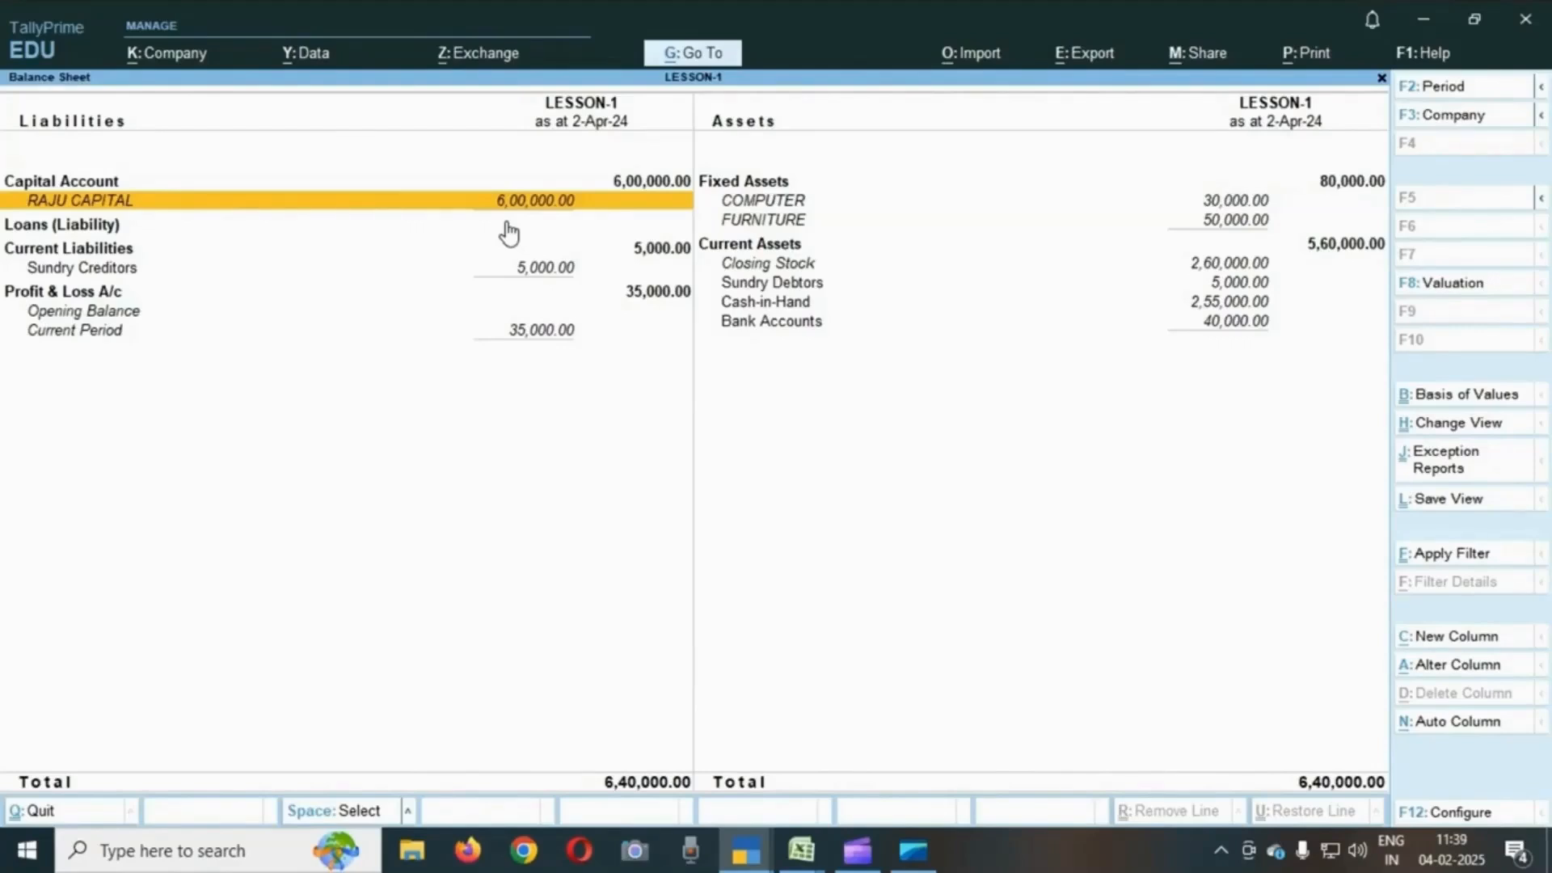
key("Down")
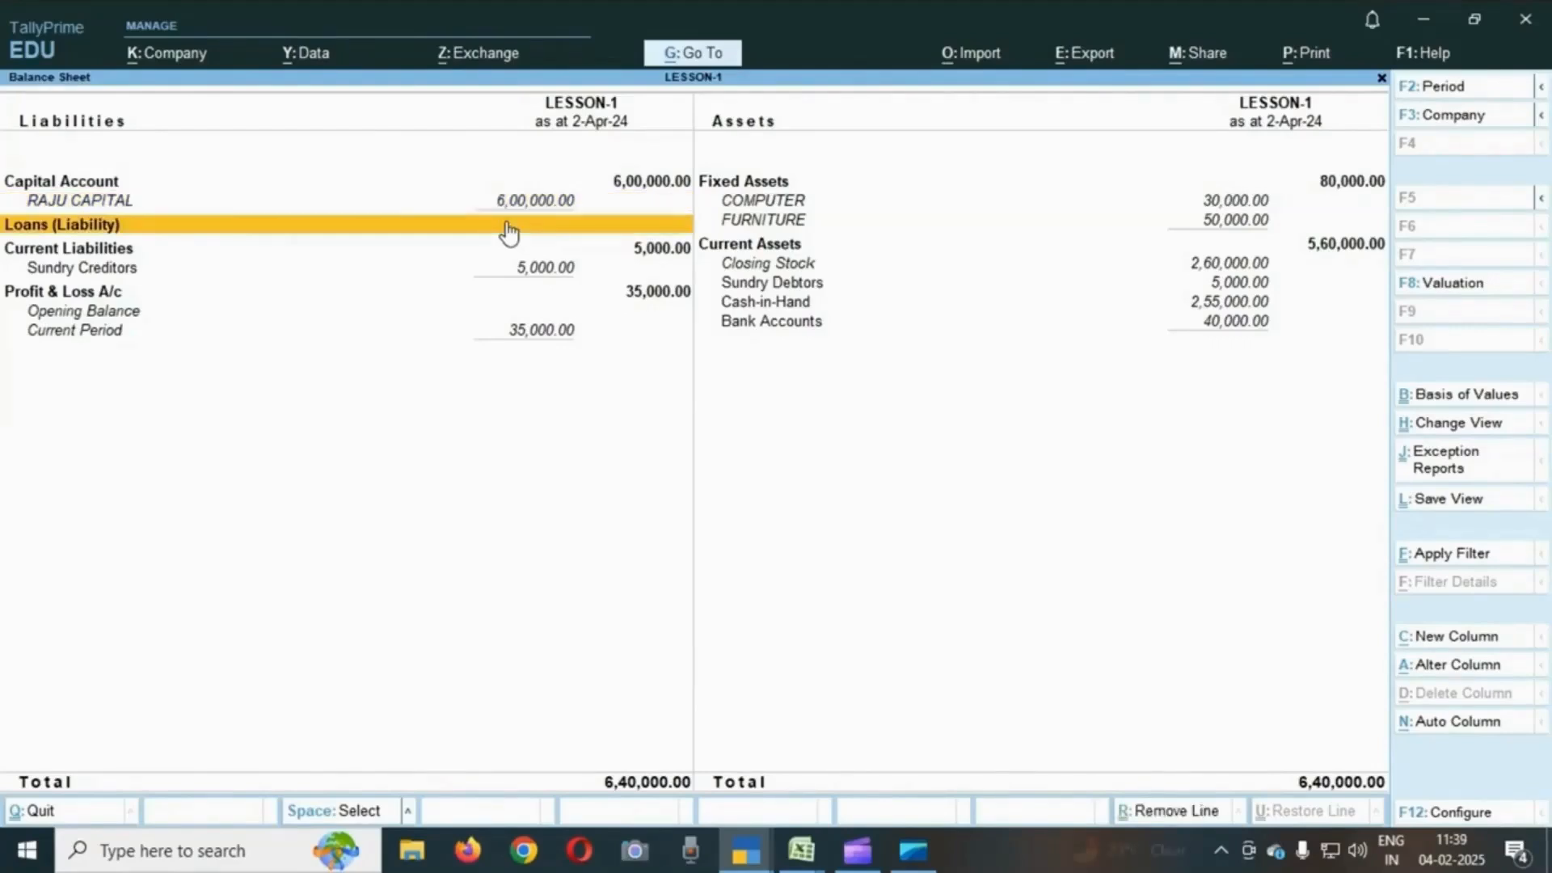
key("Up")
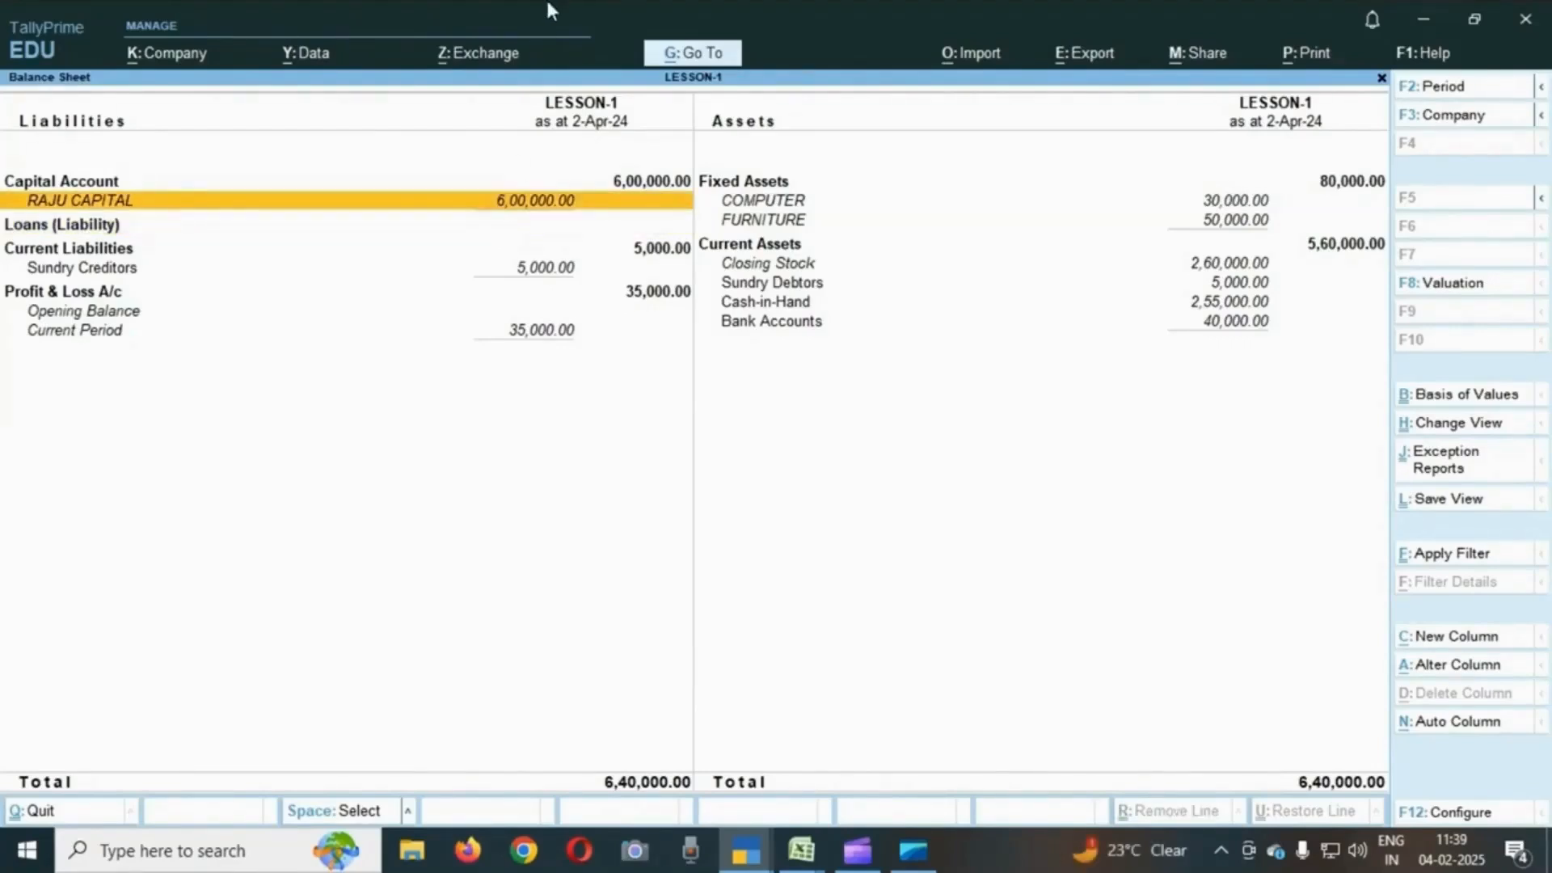
key("Down")
key("Down")
key("Down")
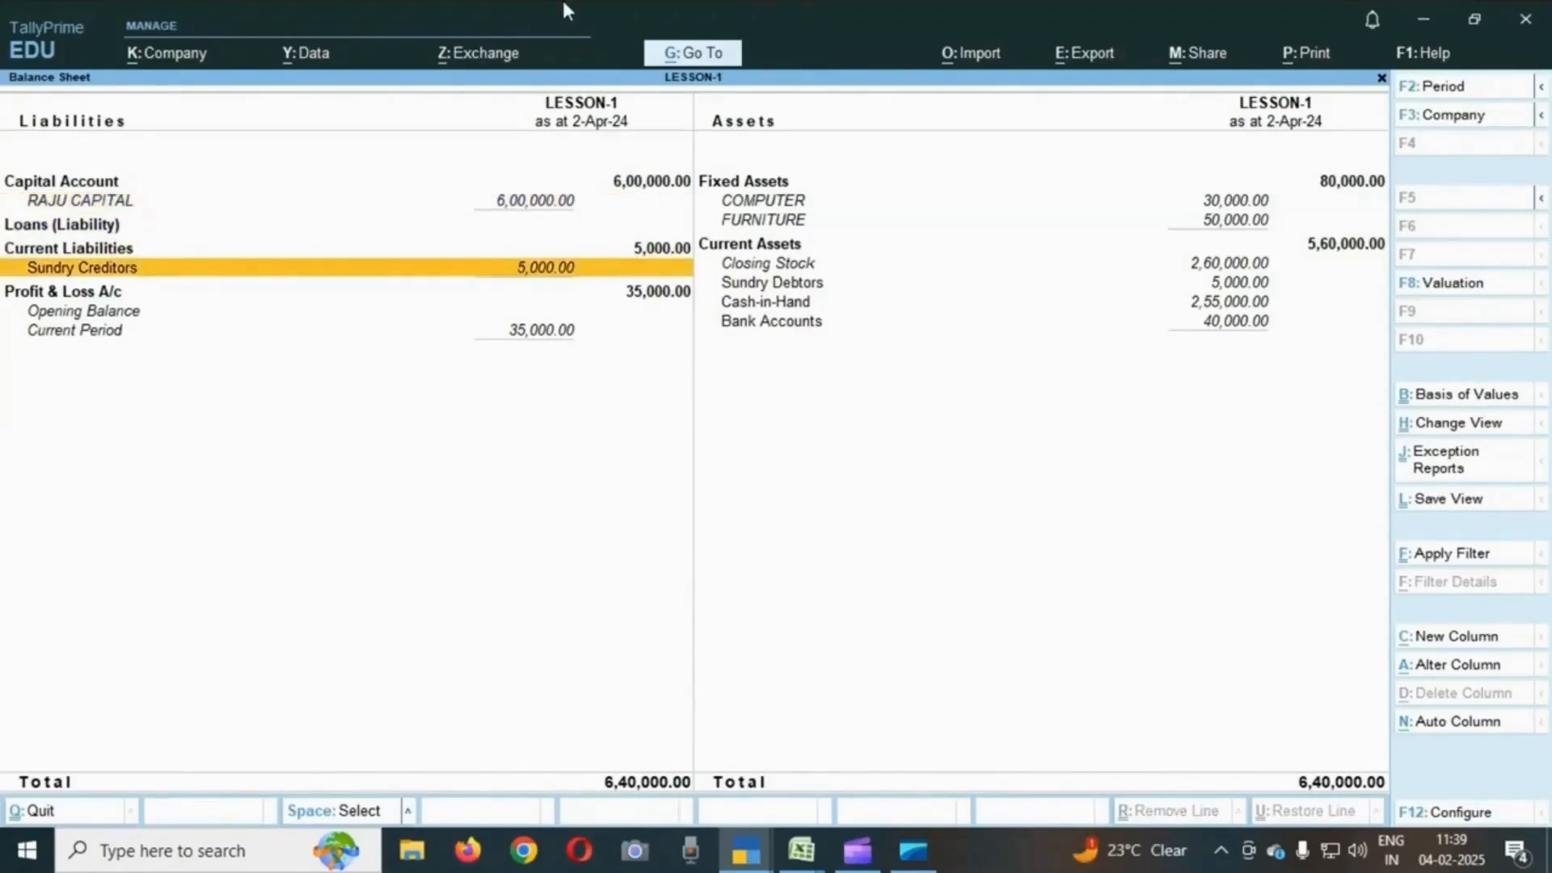
key("Return")
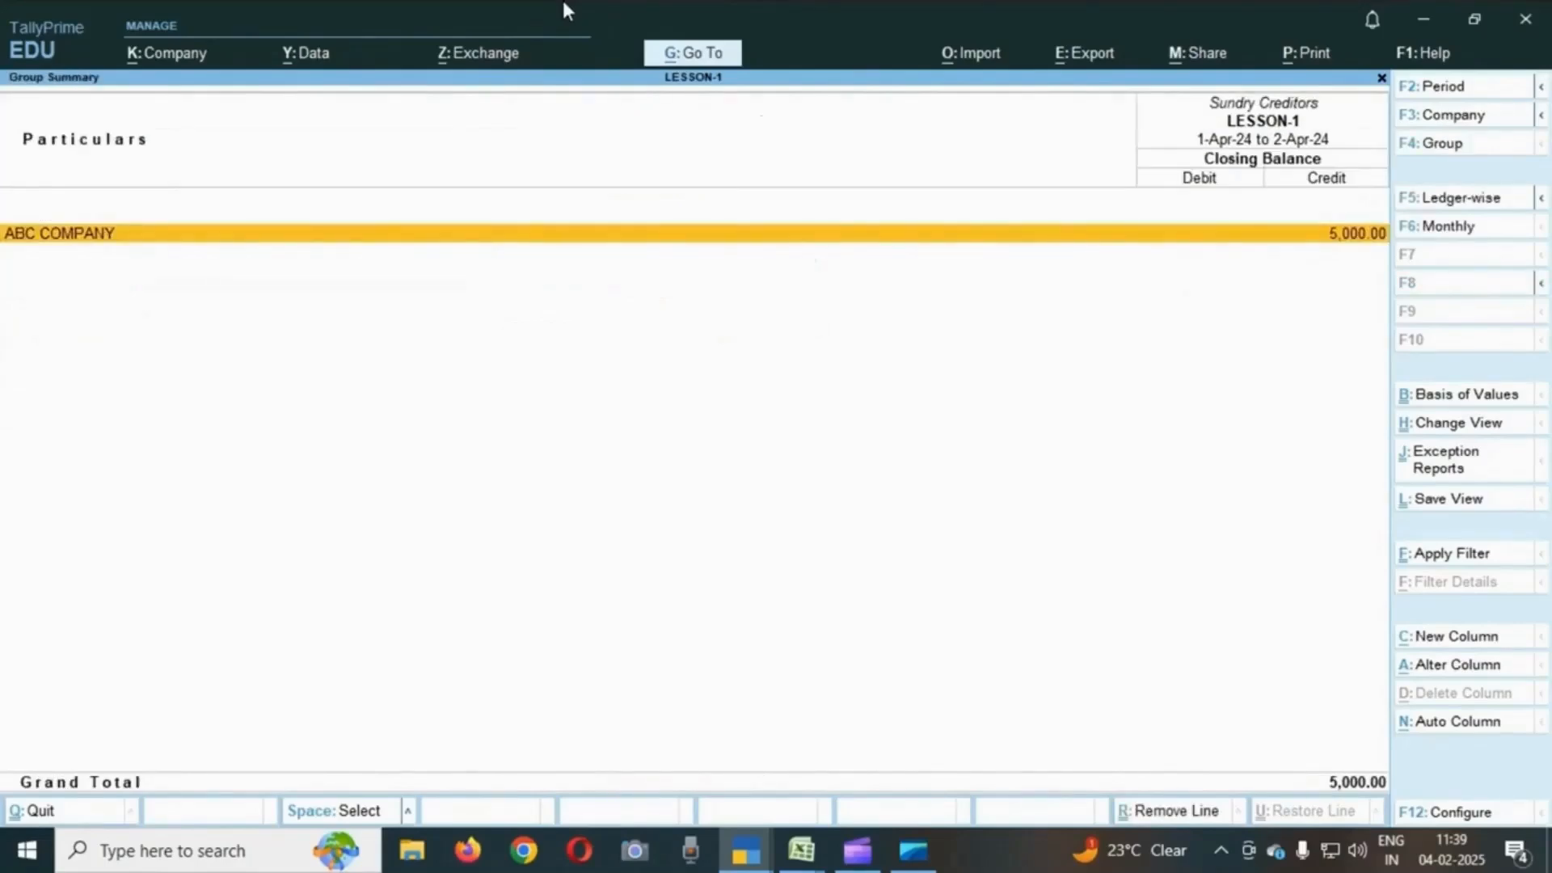
- Return to the Balance Sheet and review the capital, liabilities and Profit & Loss lines
key("Escape")
key("Down")
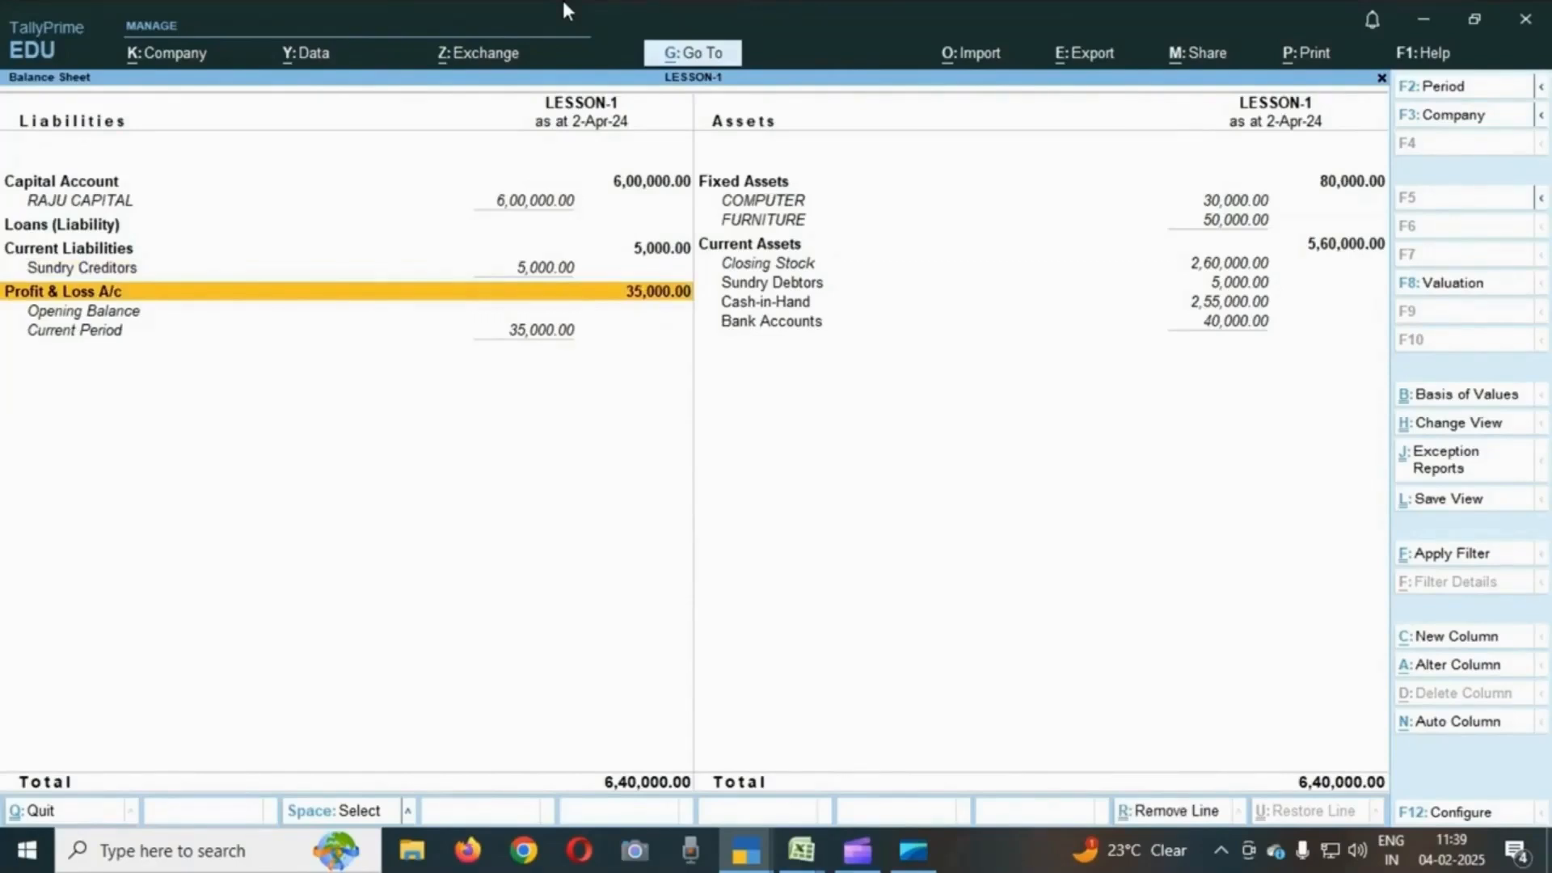
key("Up")
key("Up")
key("Up")
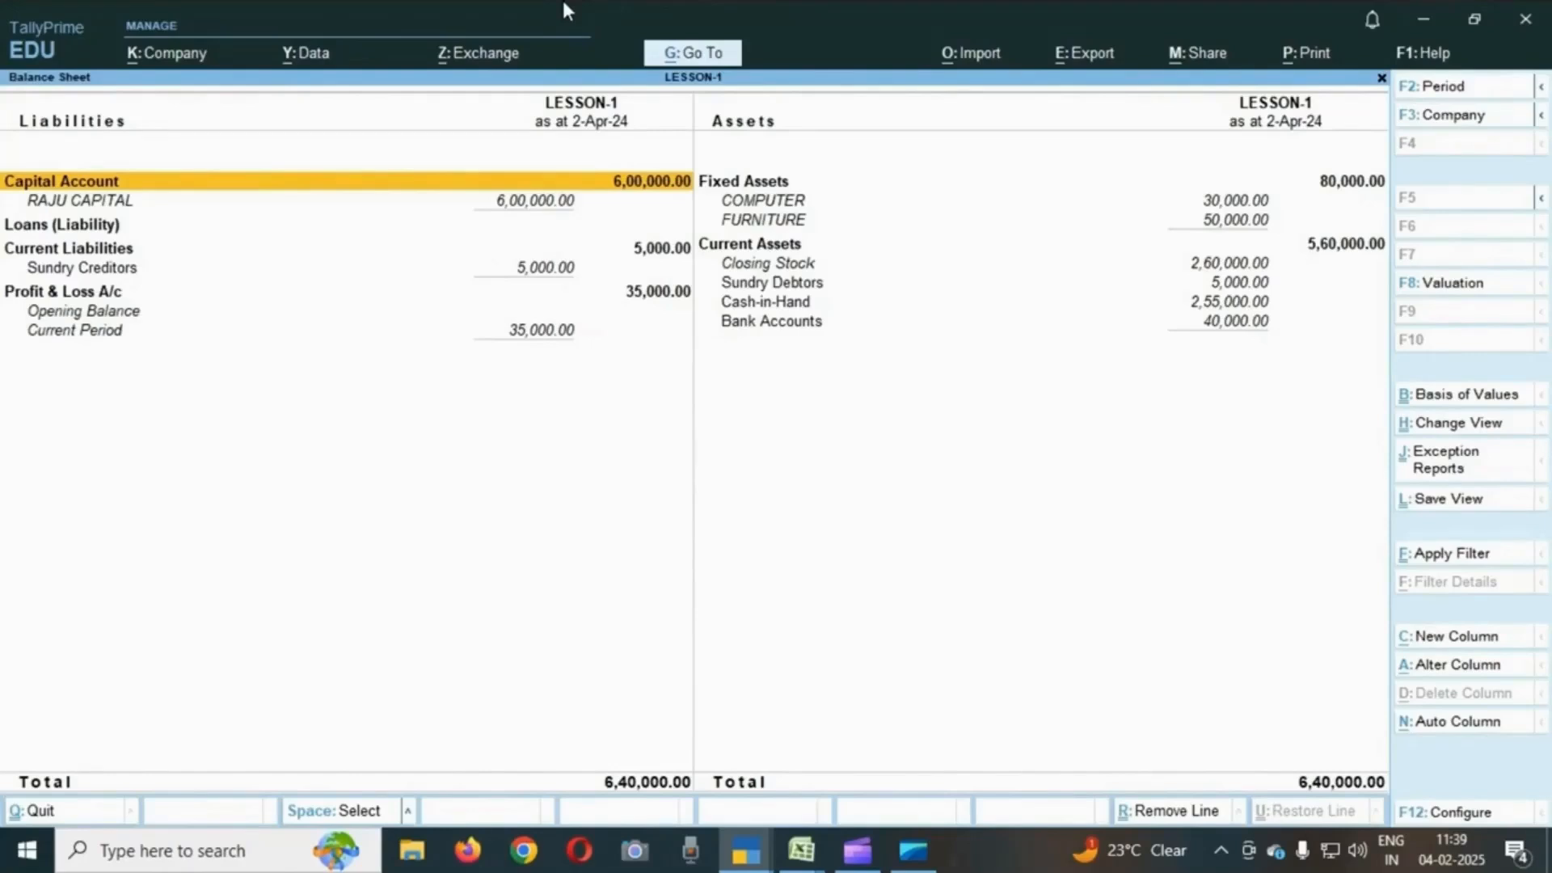
key("Down")
key("Down")
key("Down")
key("Down")
key("Down")
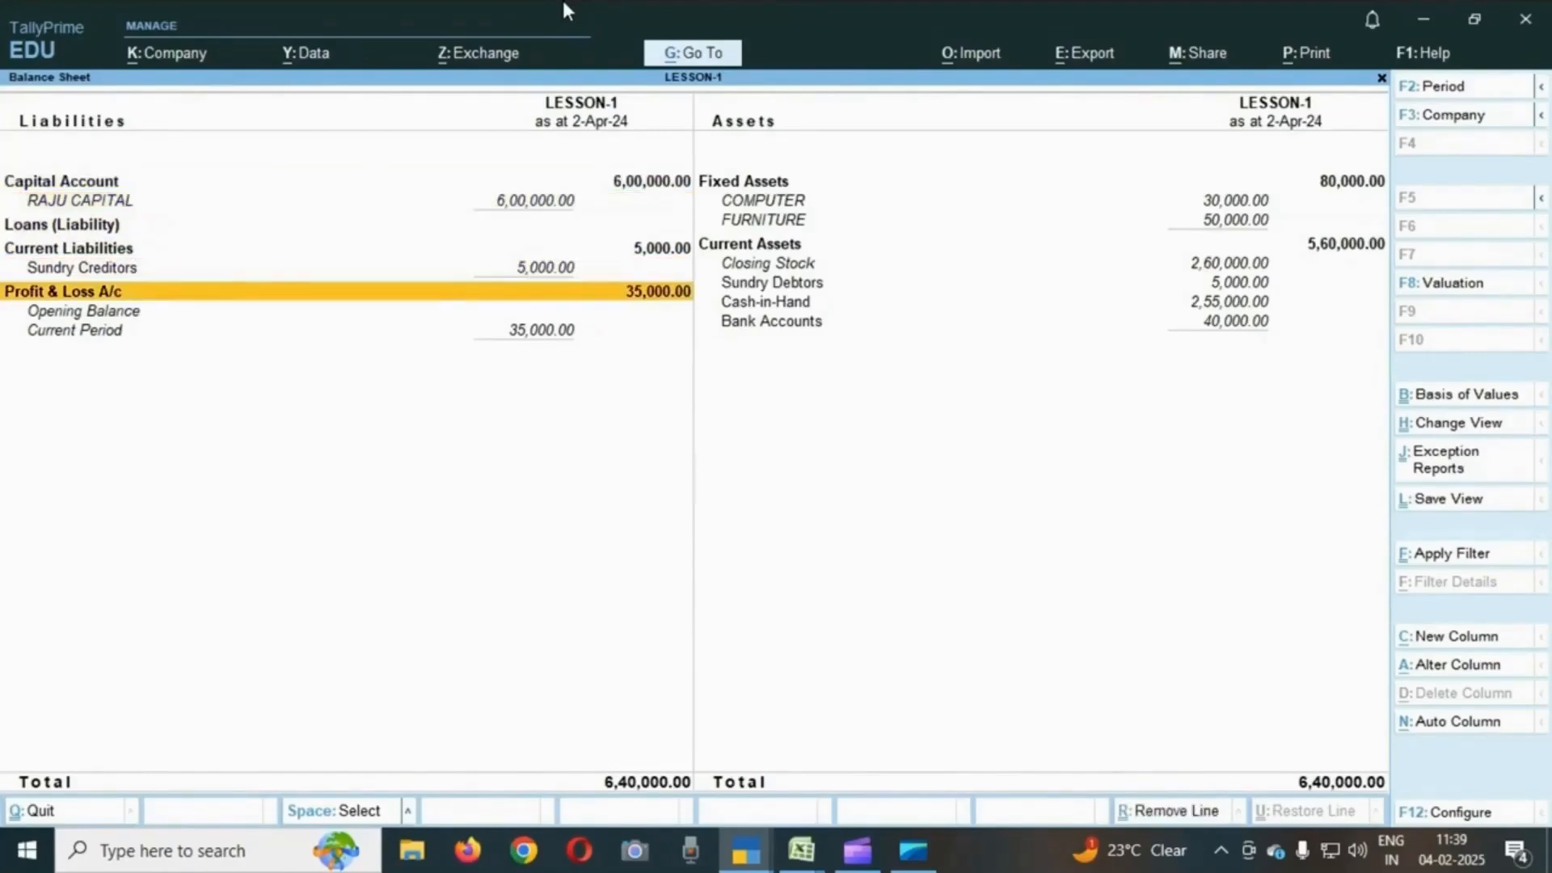
key("Up")
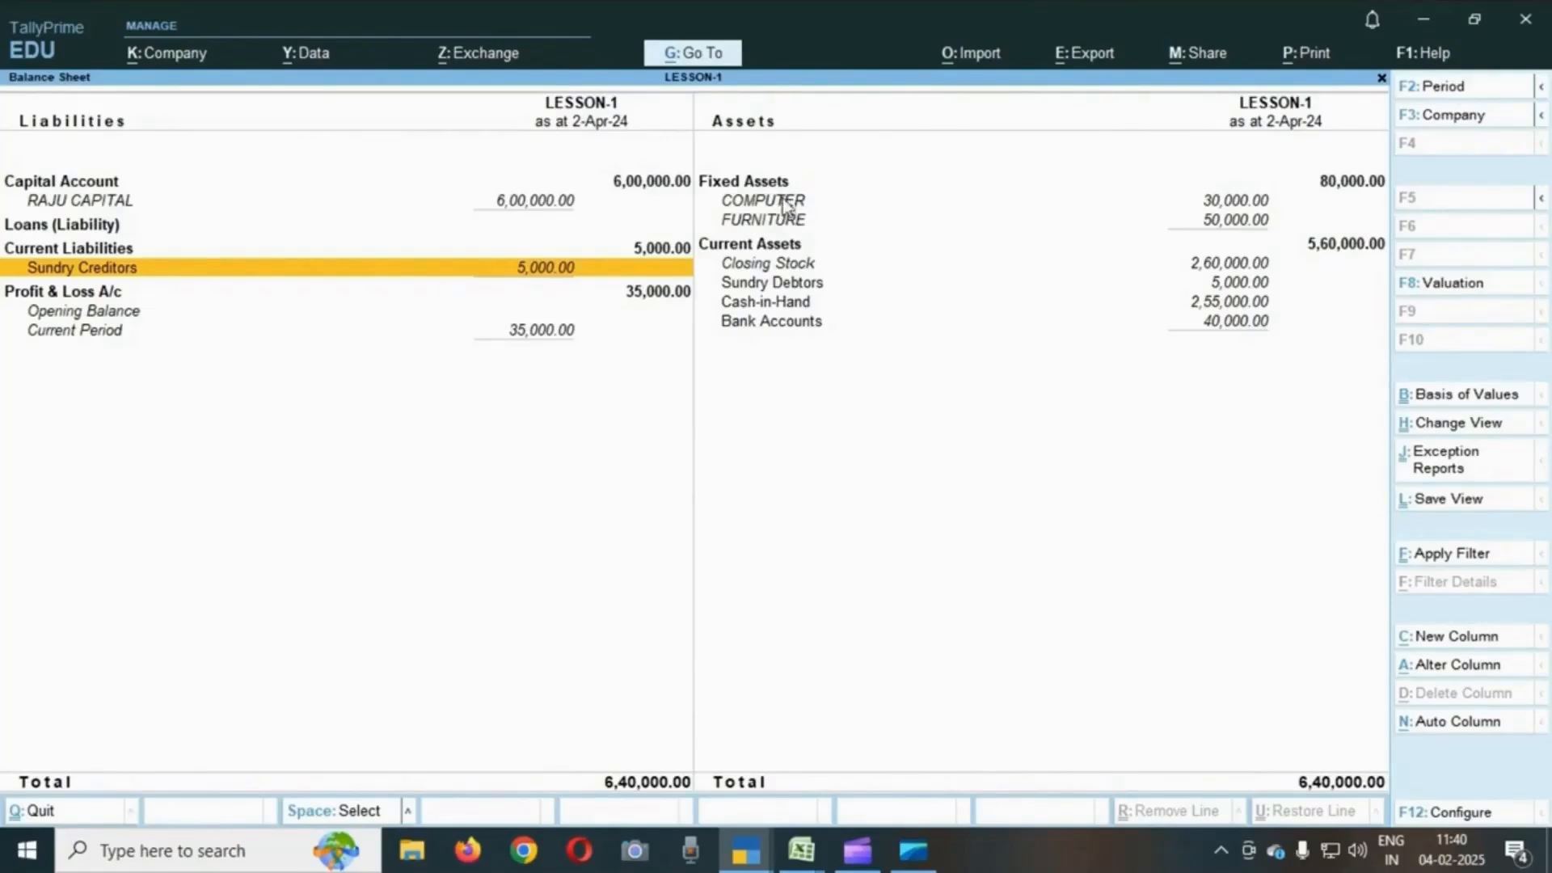
- Review the fixed asset and current asset lines on the assets side of the Balance Sheet
left_click(1107, 197)
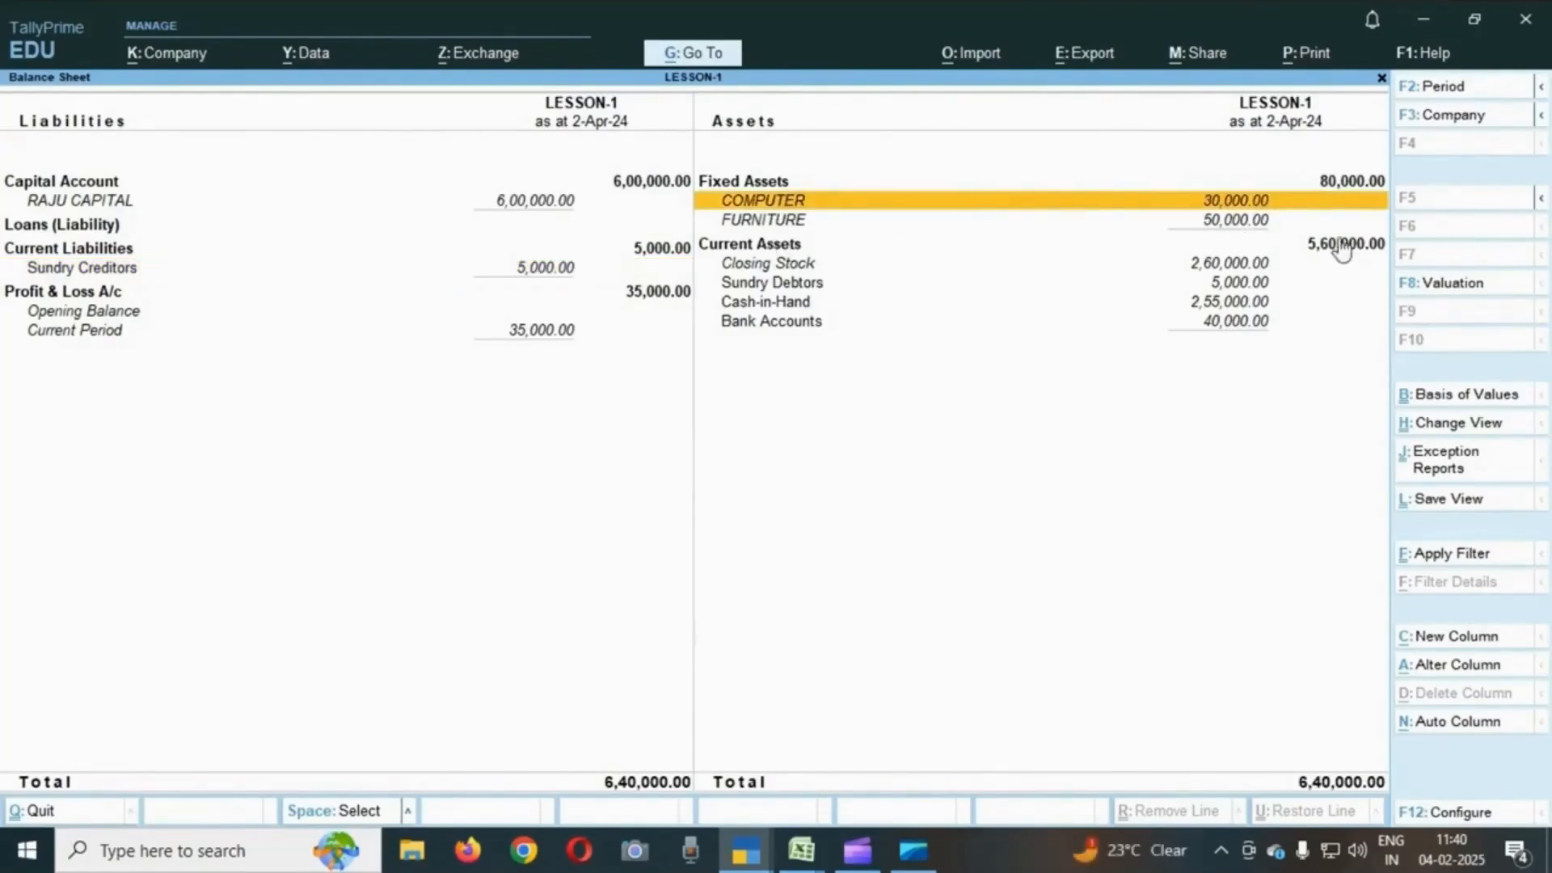
left_click(819, 265)
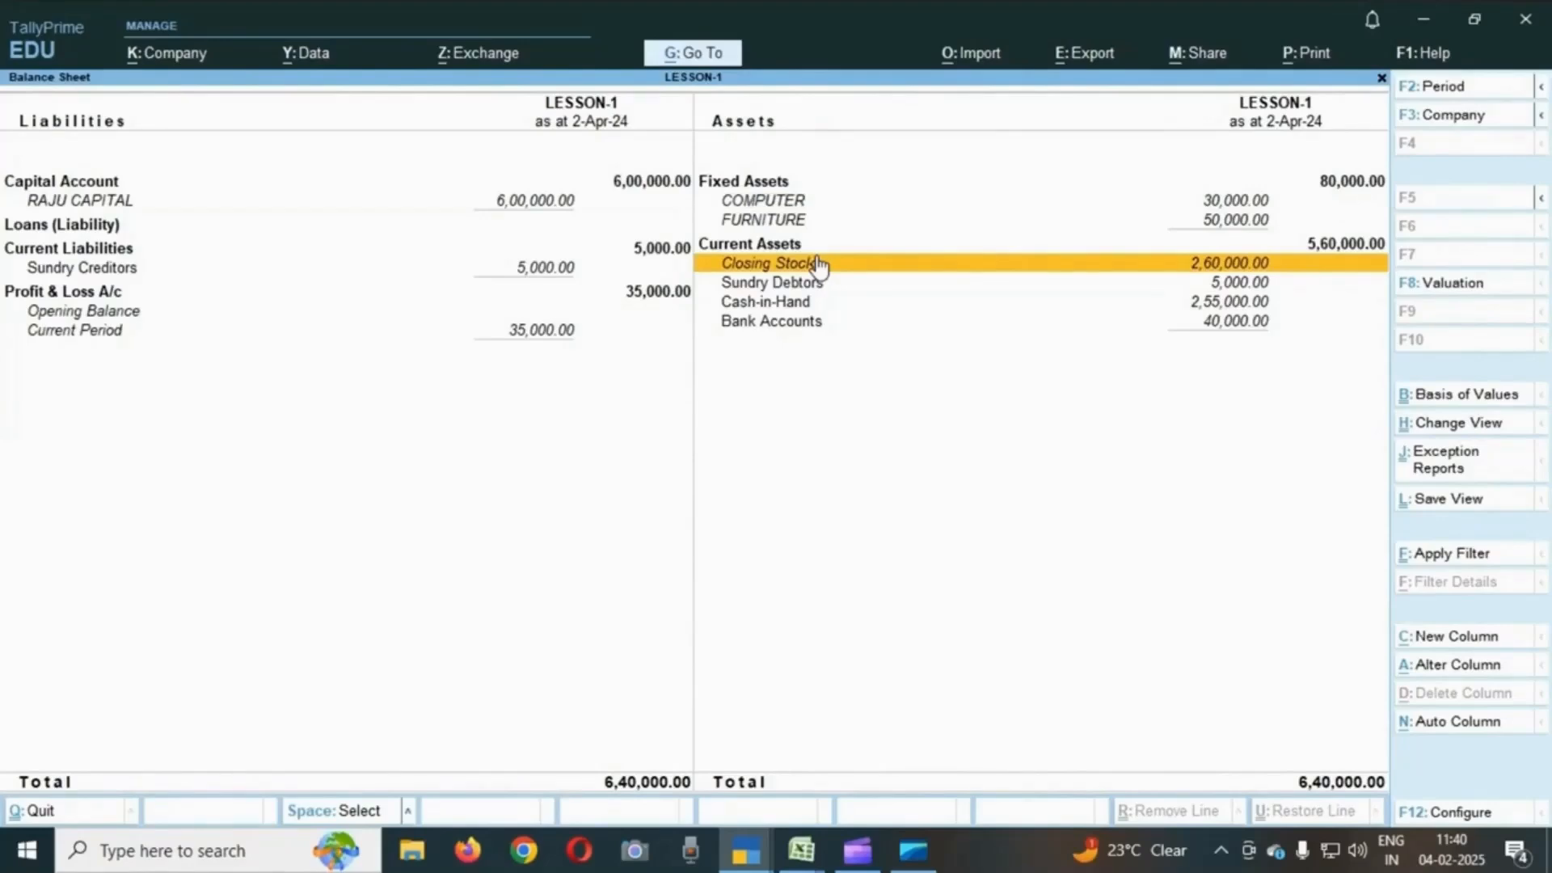
key("Down")
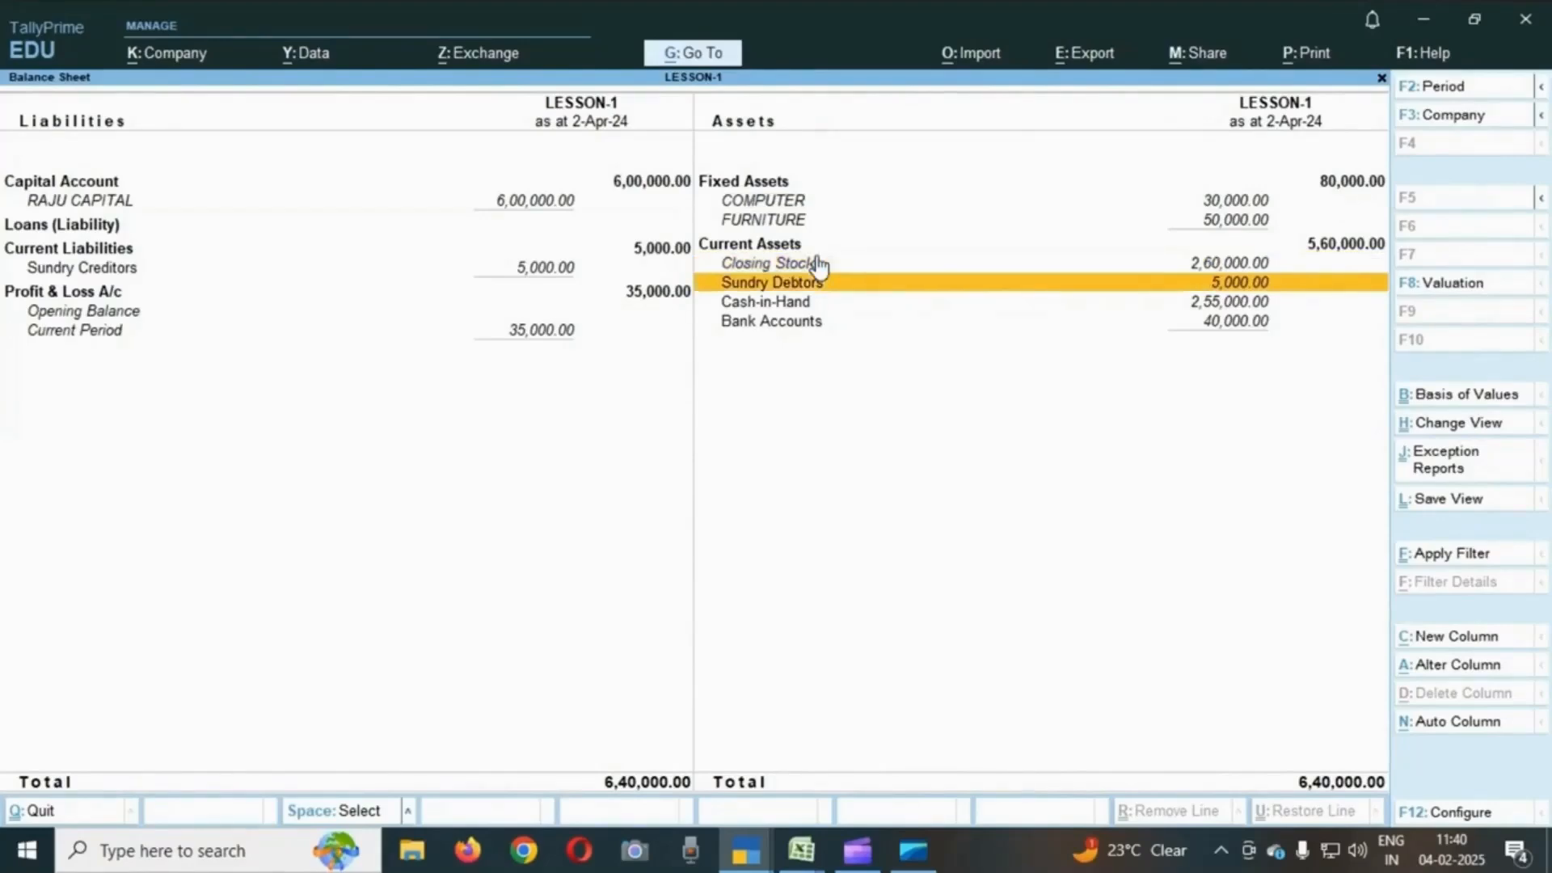
key("Down")
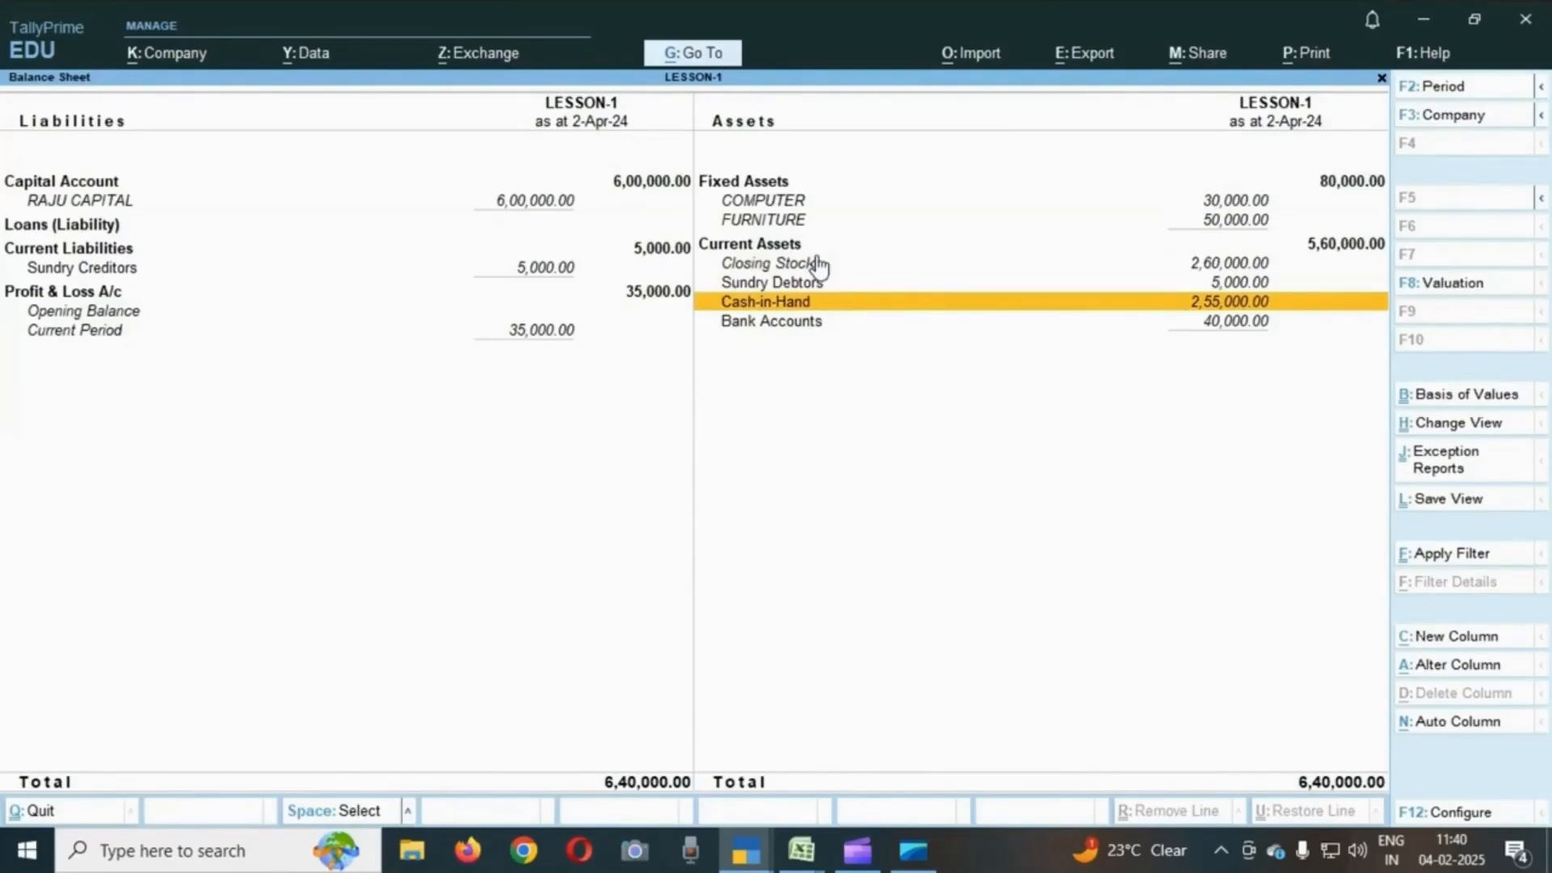
key("Down")
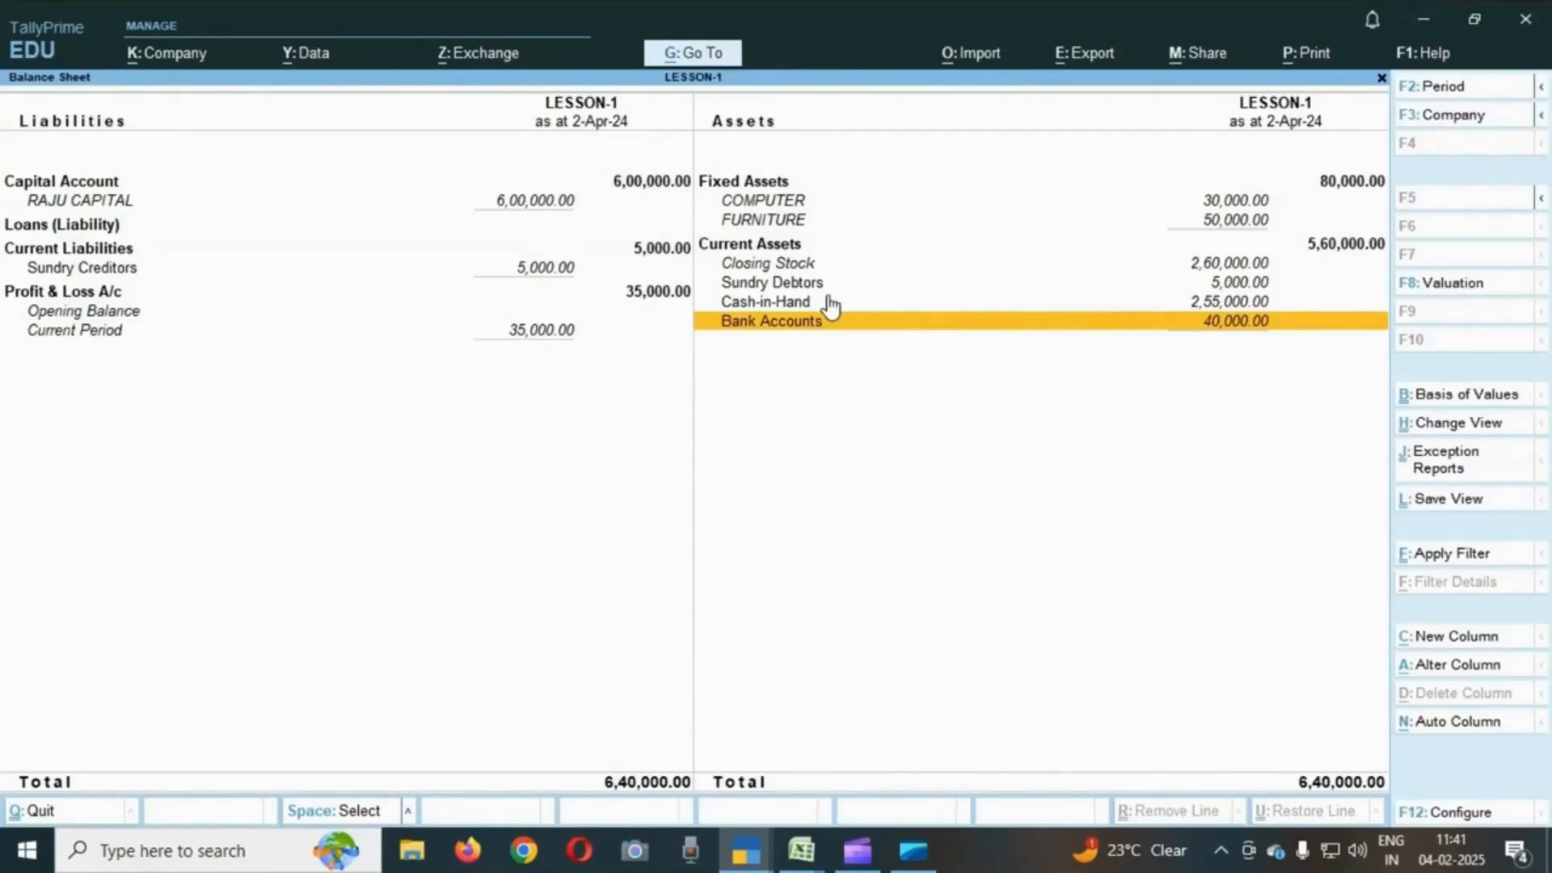
- Open the Profit & Loss A/c from the Gateway of Tally and switch it to the detailed view
key("Escape")
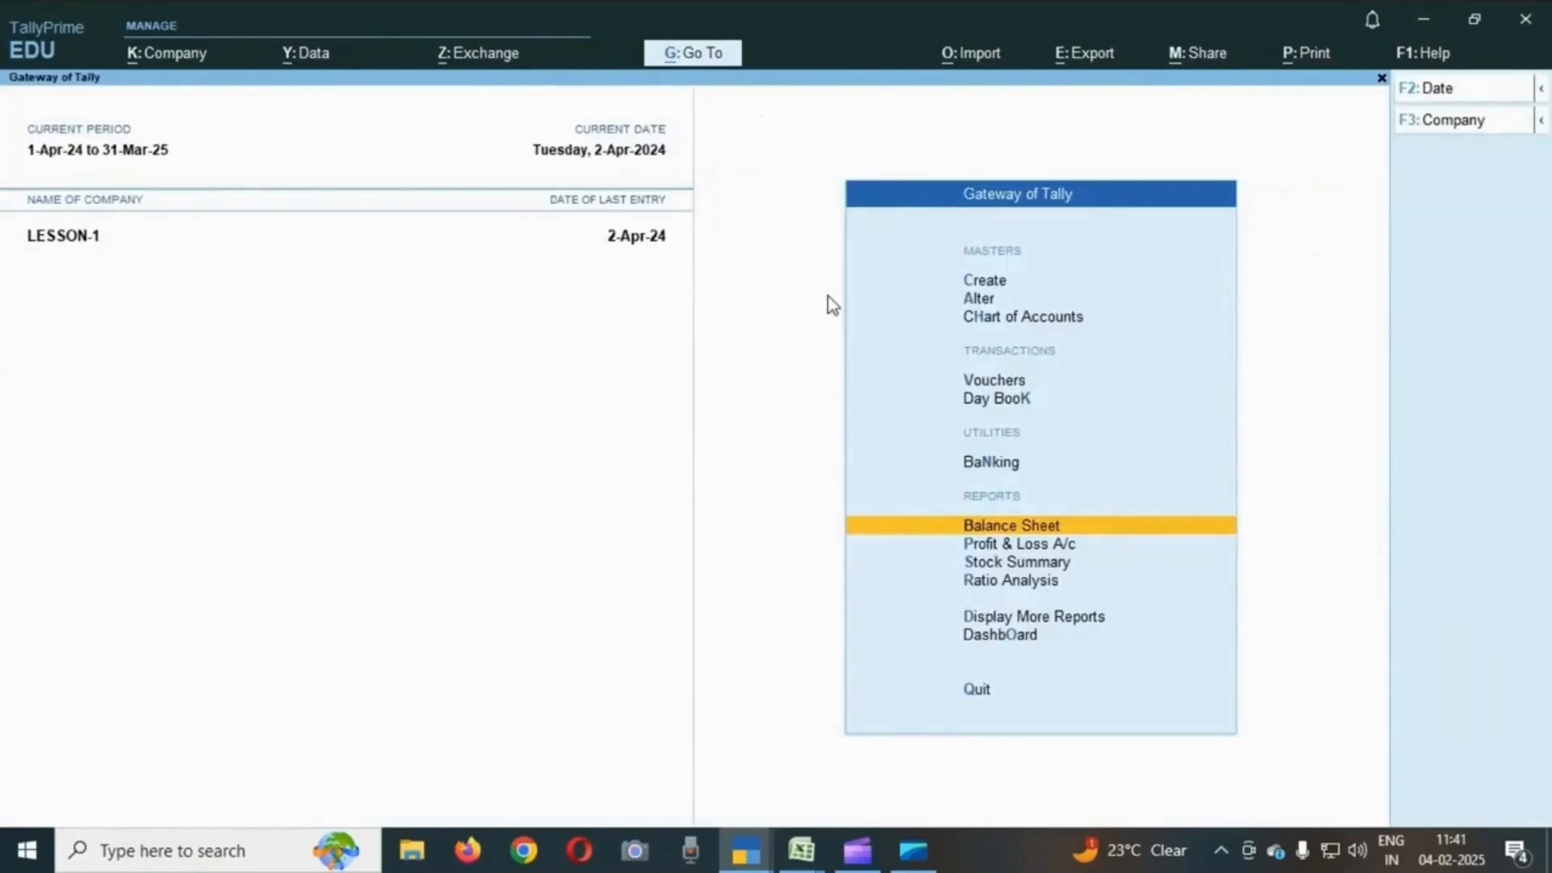
key("Down")
key("Down")
key("Down")
key("Down")
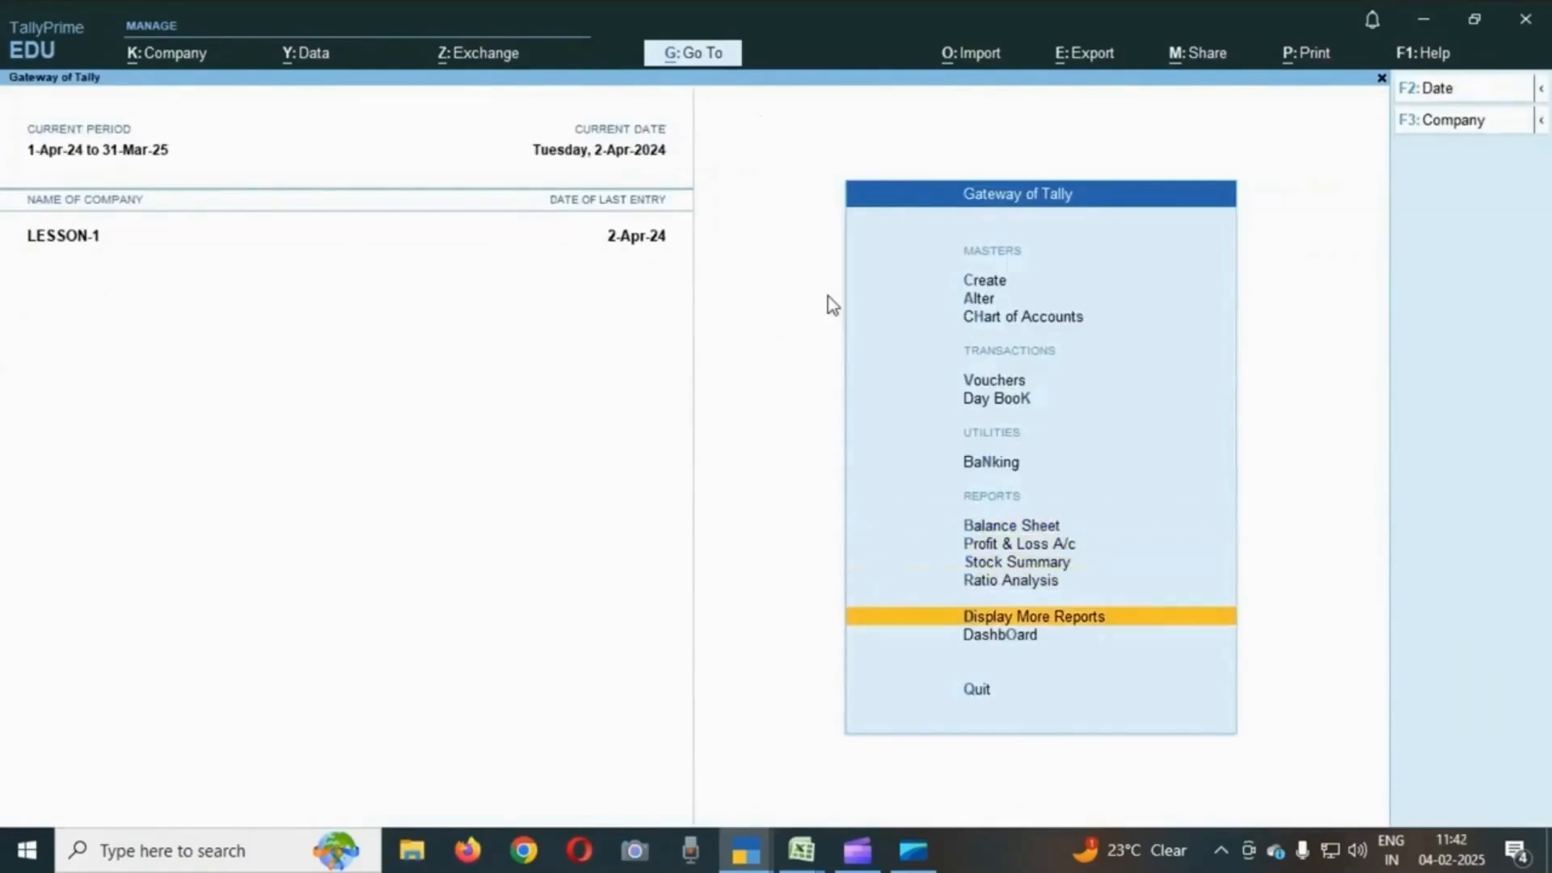
key("Up")
key("Up")
key("Up")
key("Up")
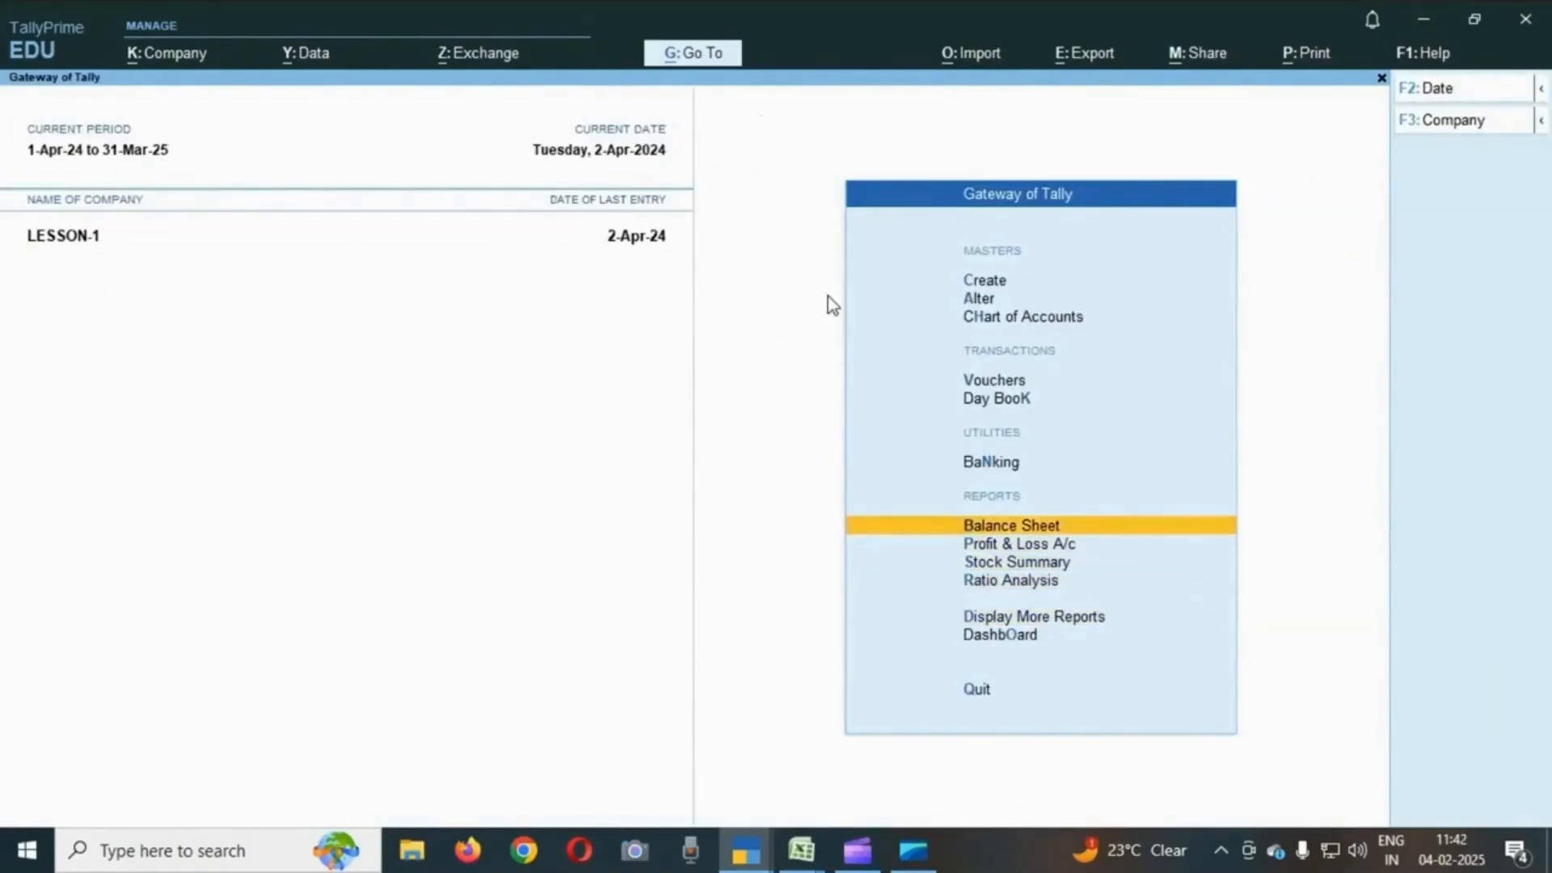
key("Down")
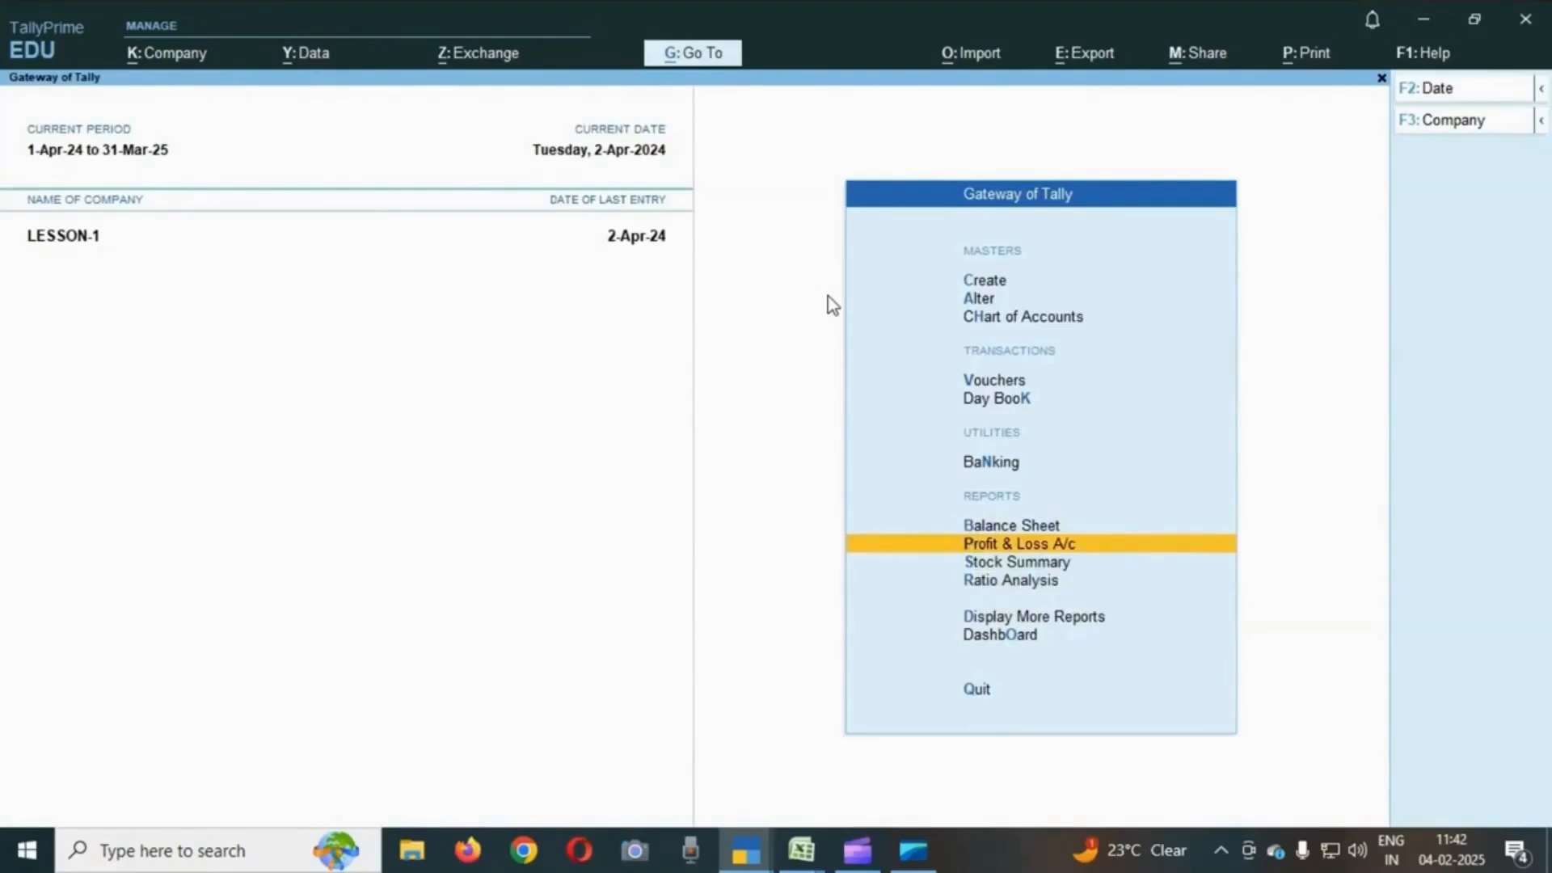
key("Up")
key("Down")
key("Return")
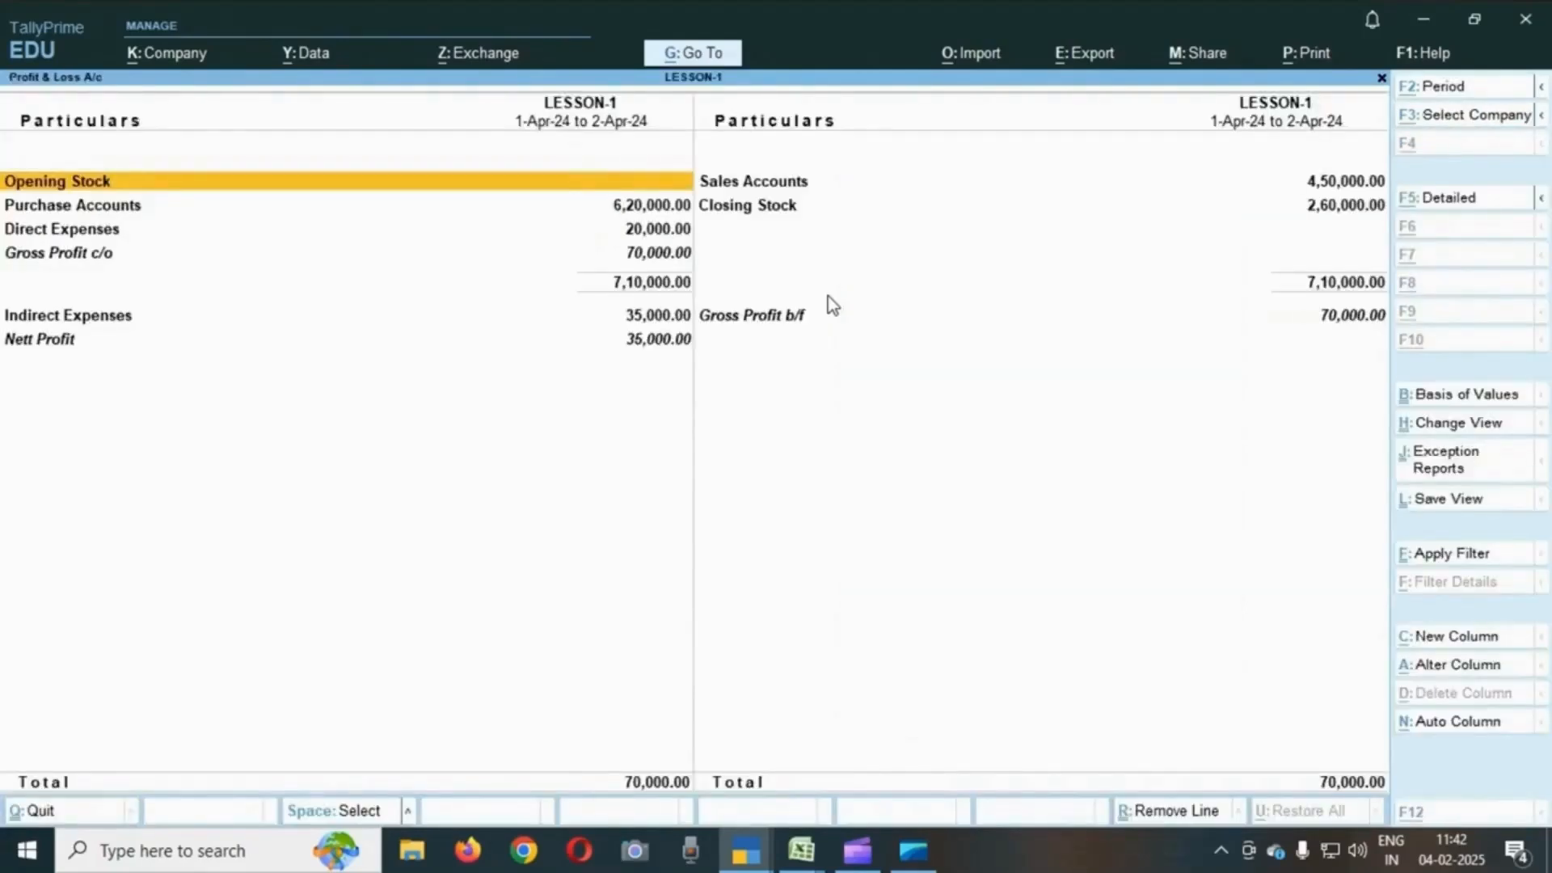
key("alt+F5")
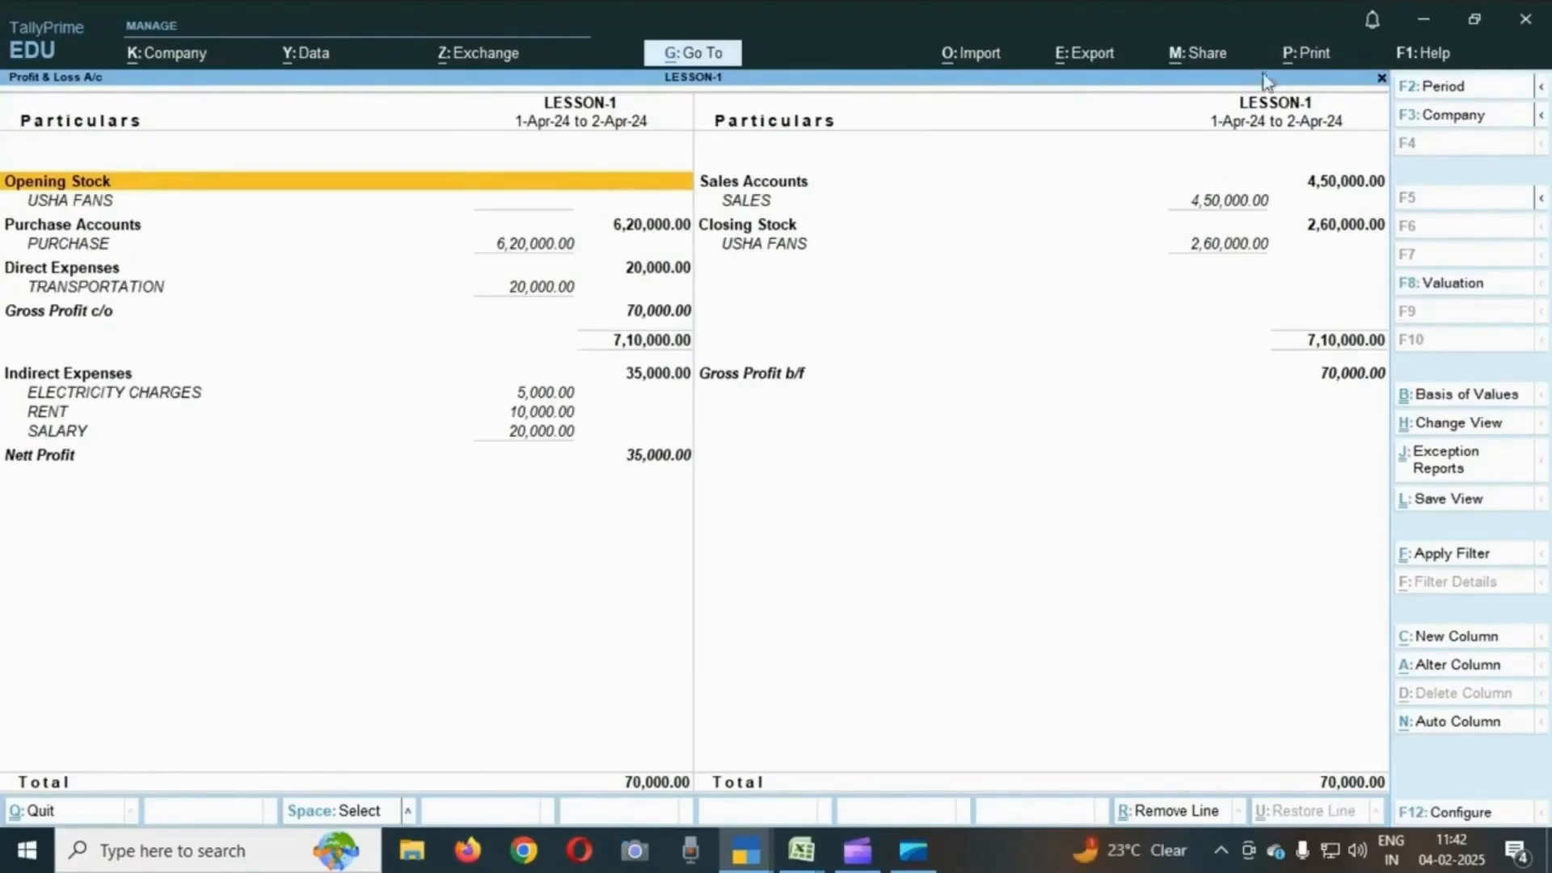
- Preview the current Profit & Loss A/c print layout and zoom in on the page
left_click(1310, 59)
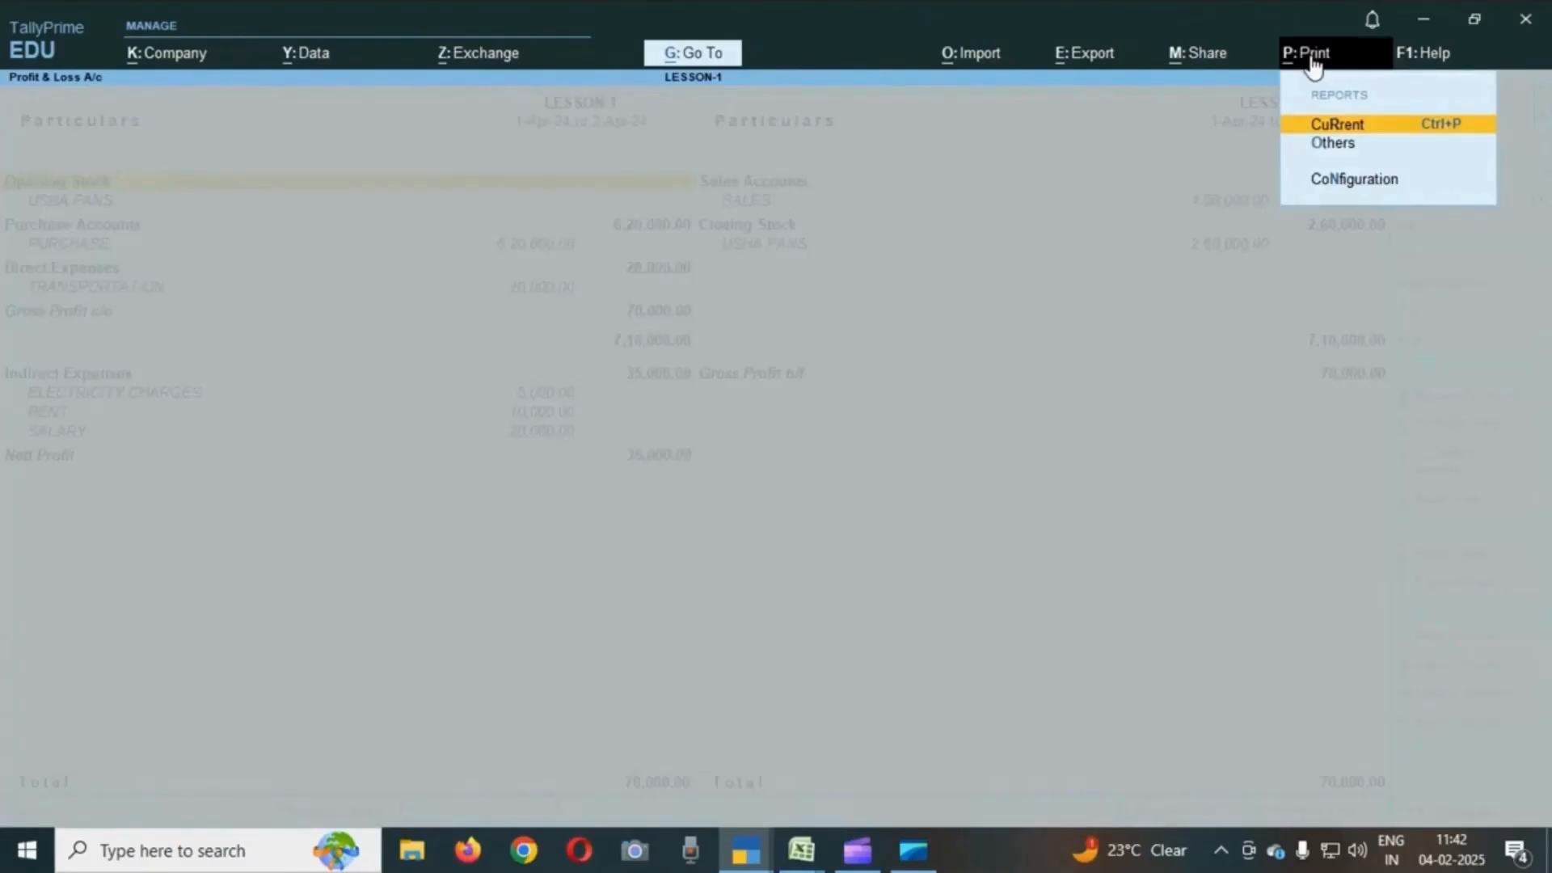
key("Return")
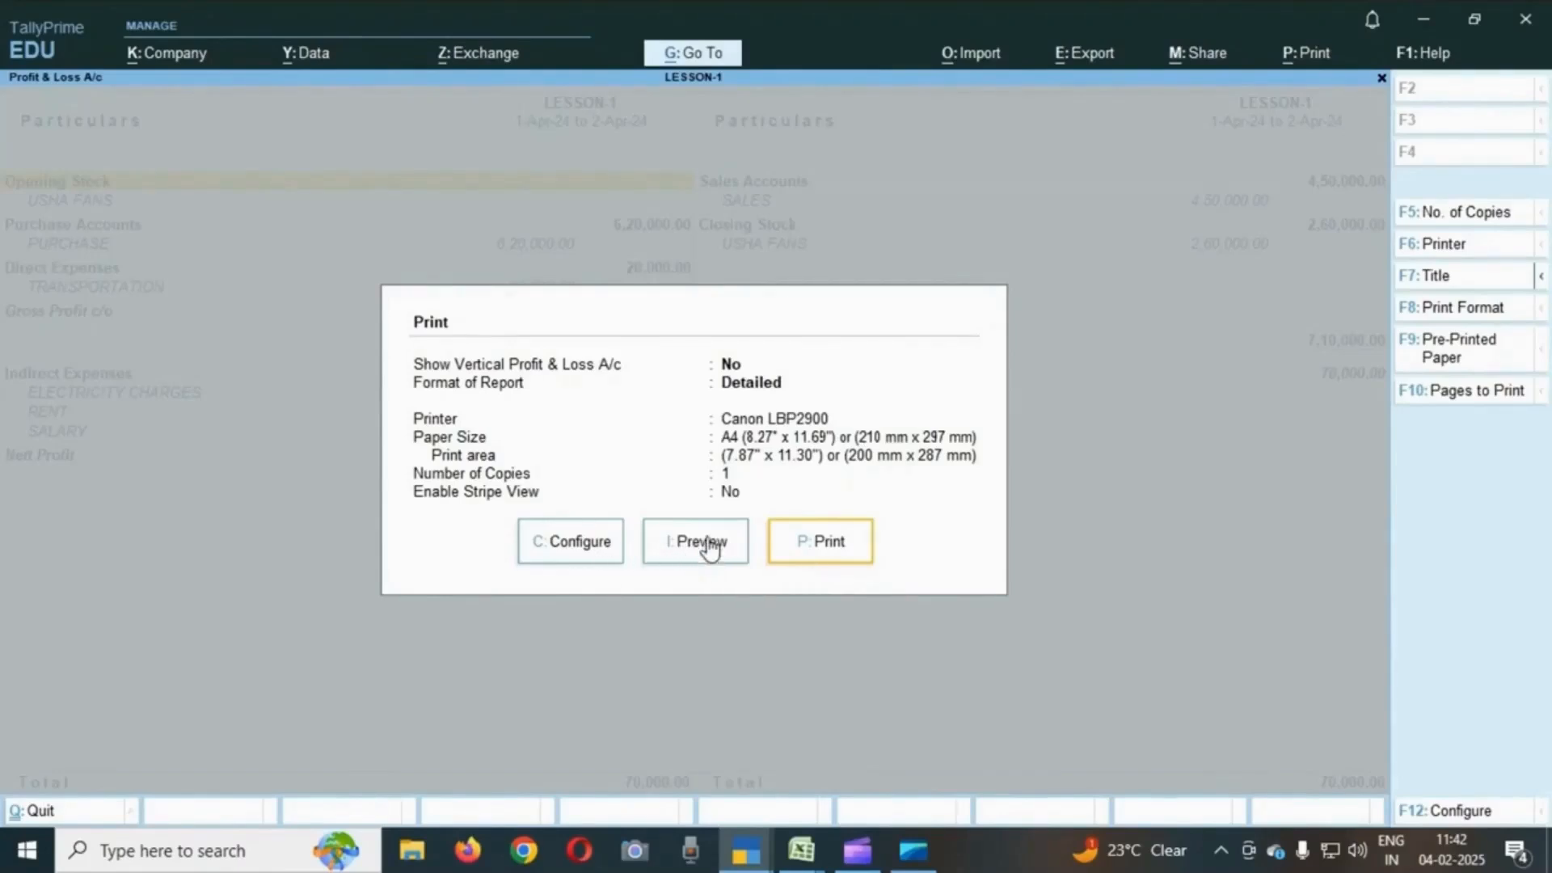
left_click(716, 560)
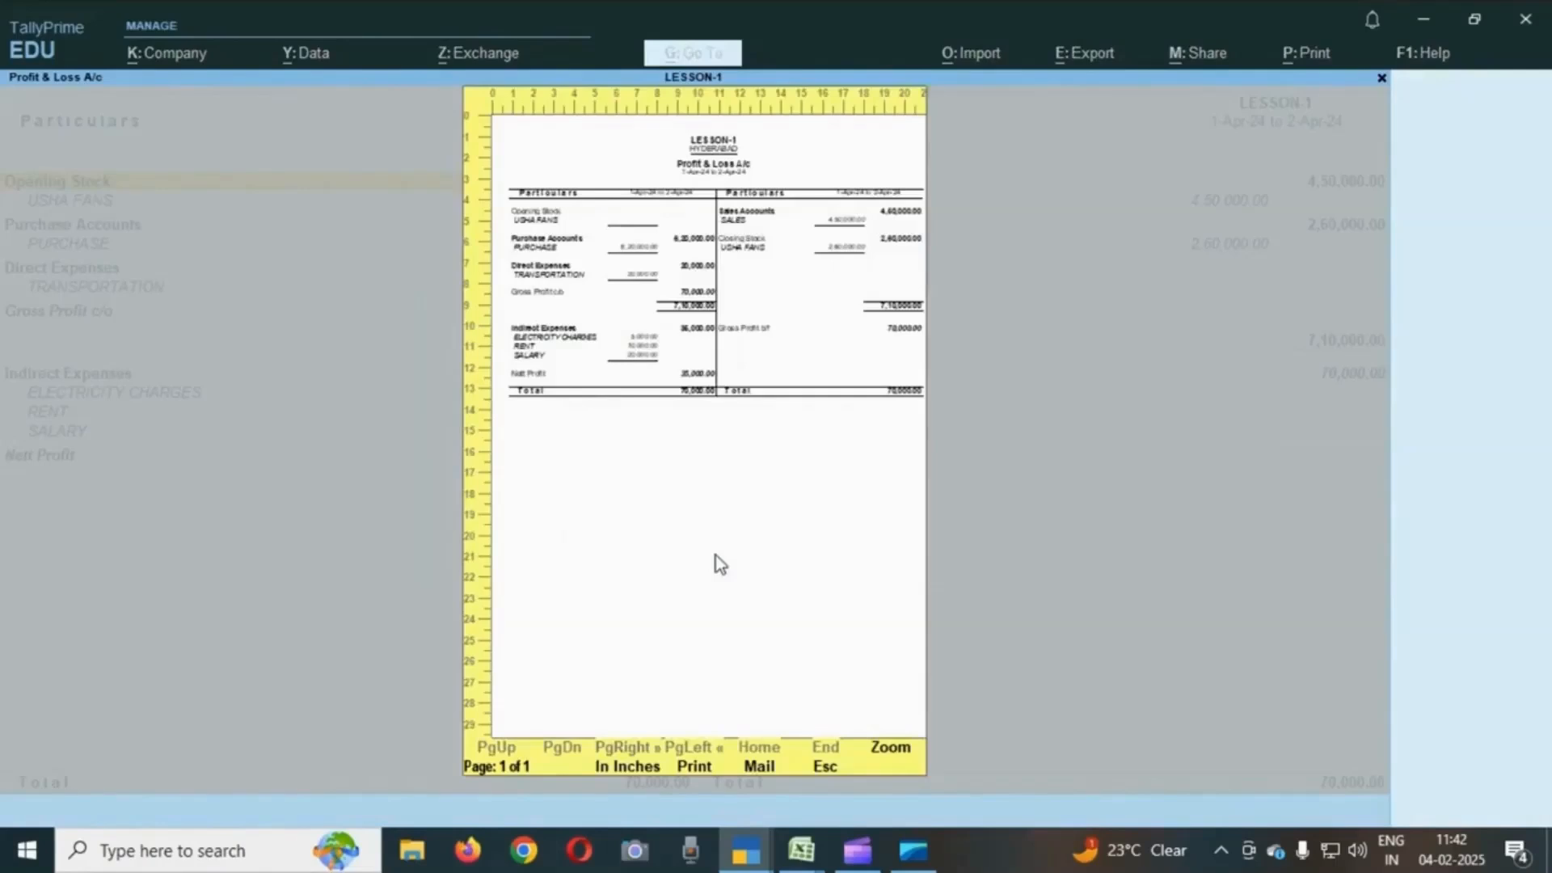
left_click(890, 751)
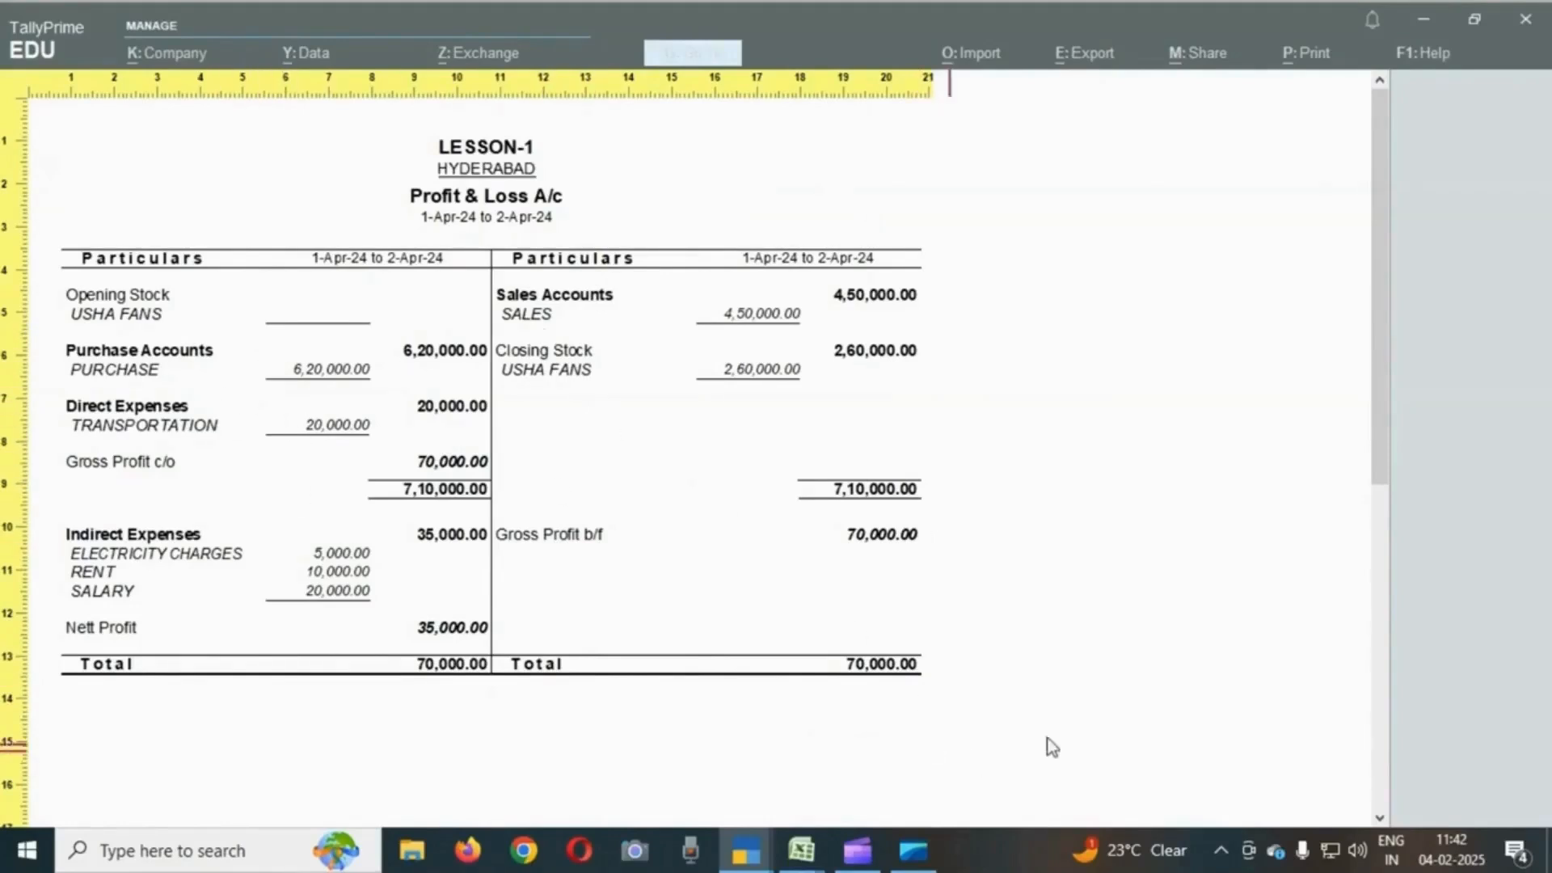
key("Escape")
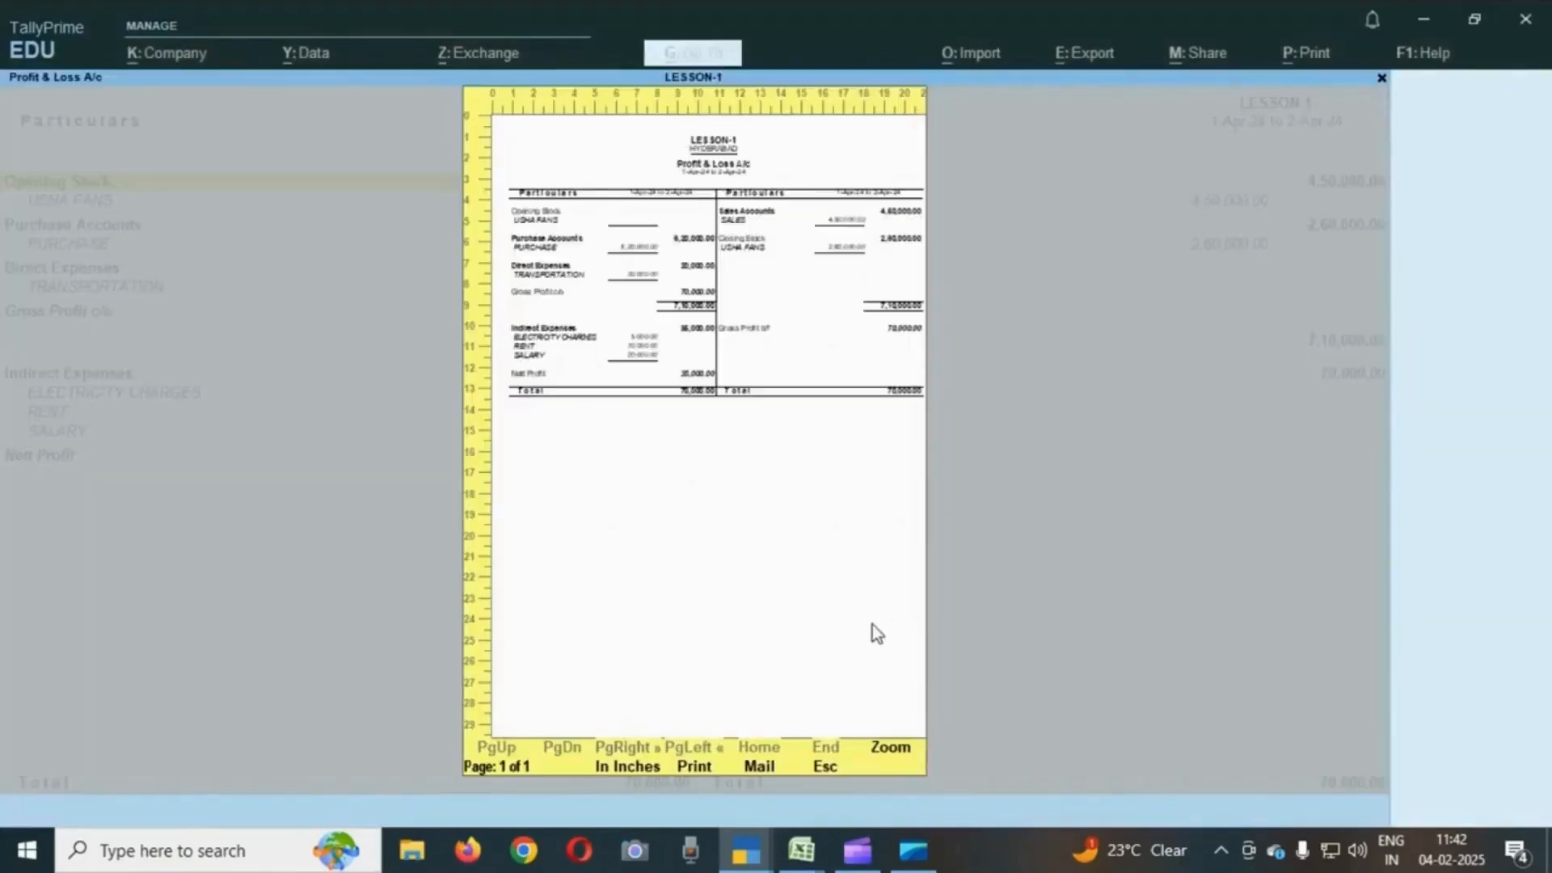
key("Escape")
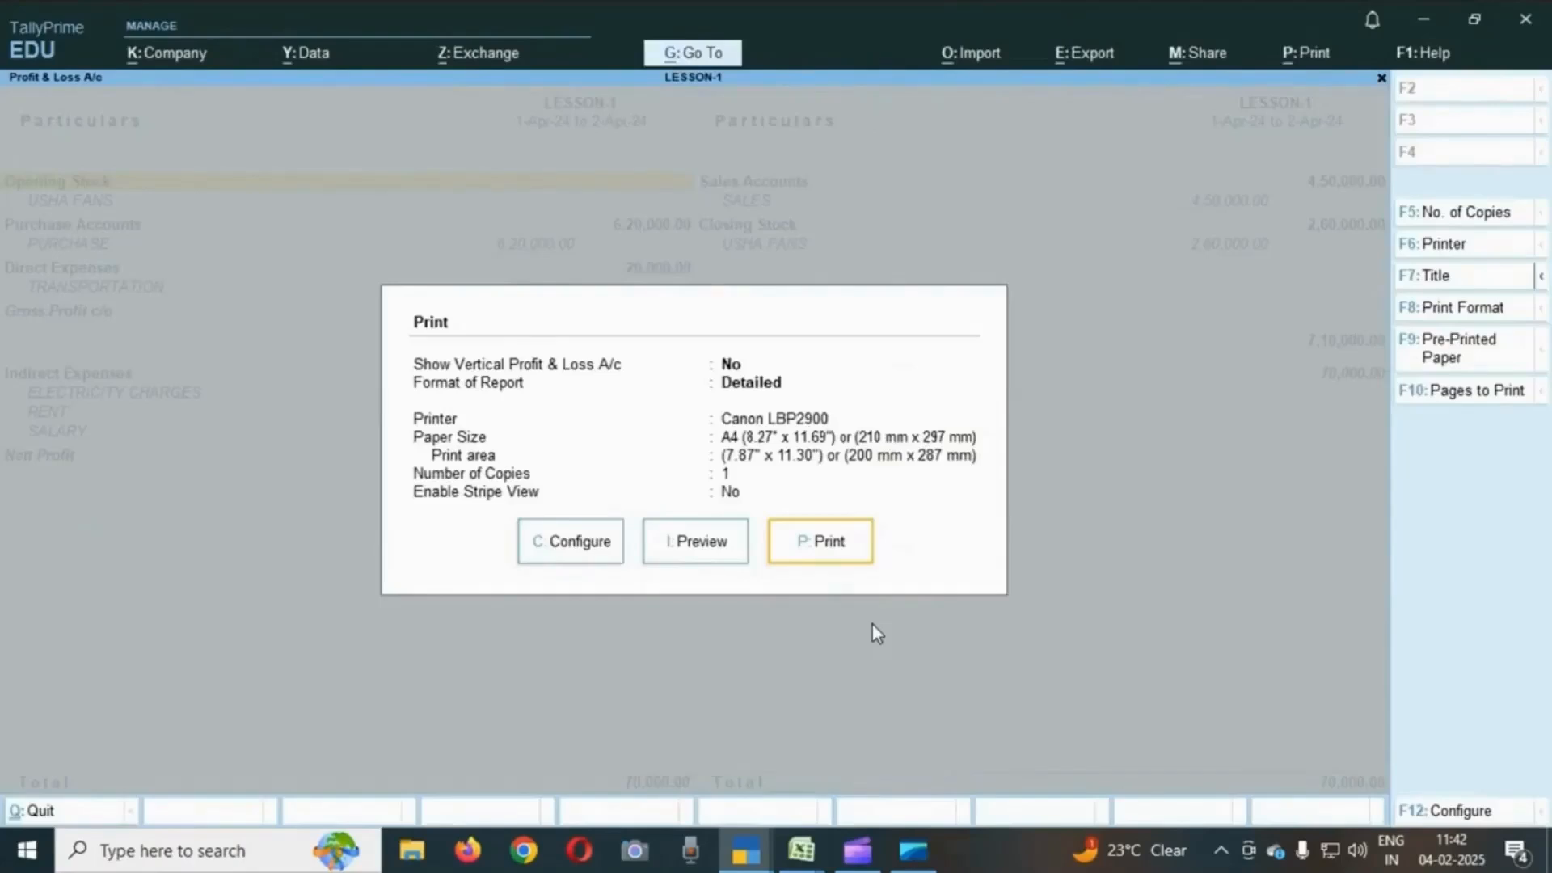
- Return to the Gateway of Tally and open the Balance Sheet in the detailed view
key("Escape")
key("Escape")
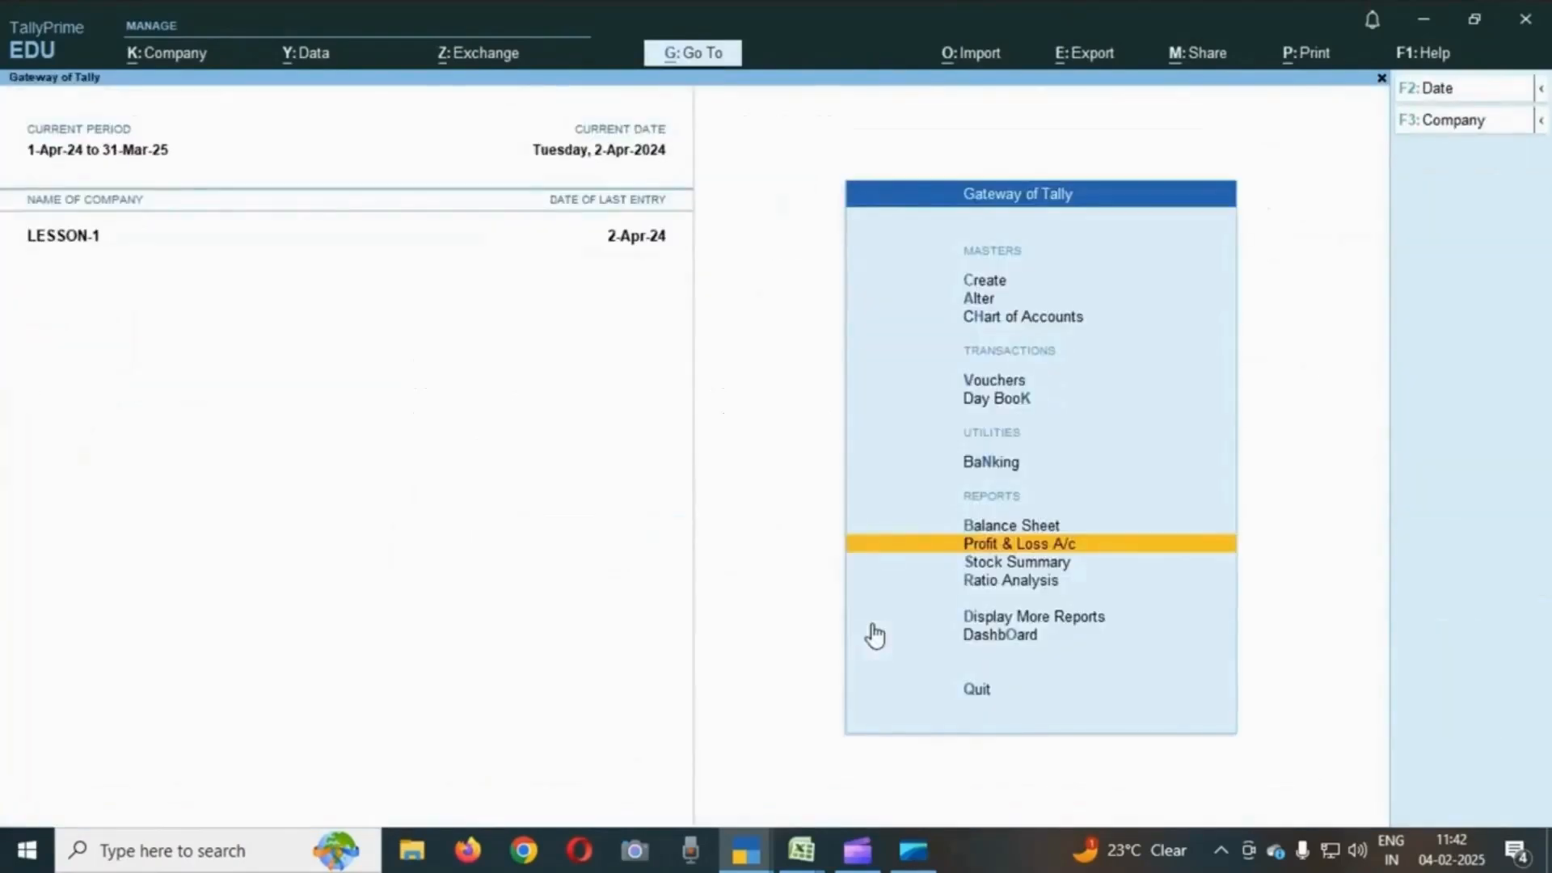
key("Up")
key("Return")
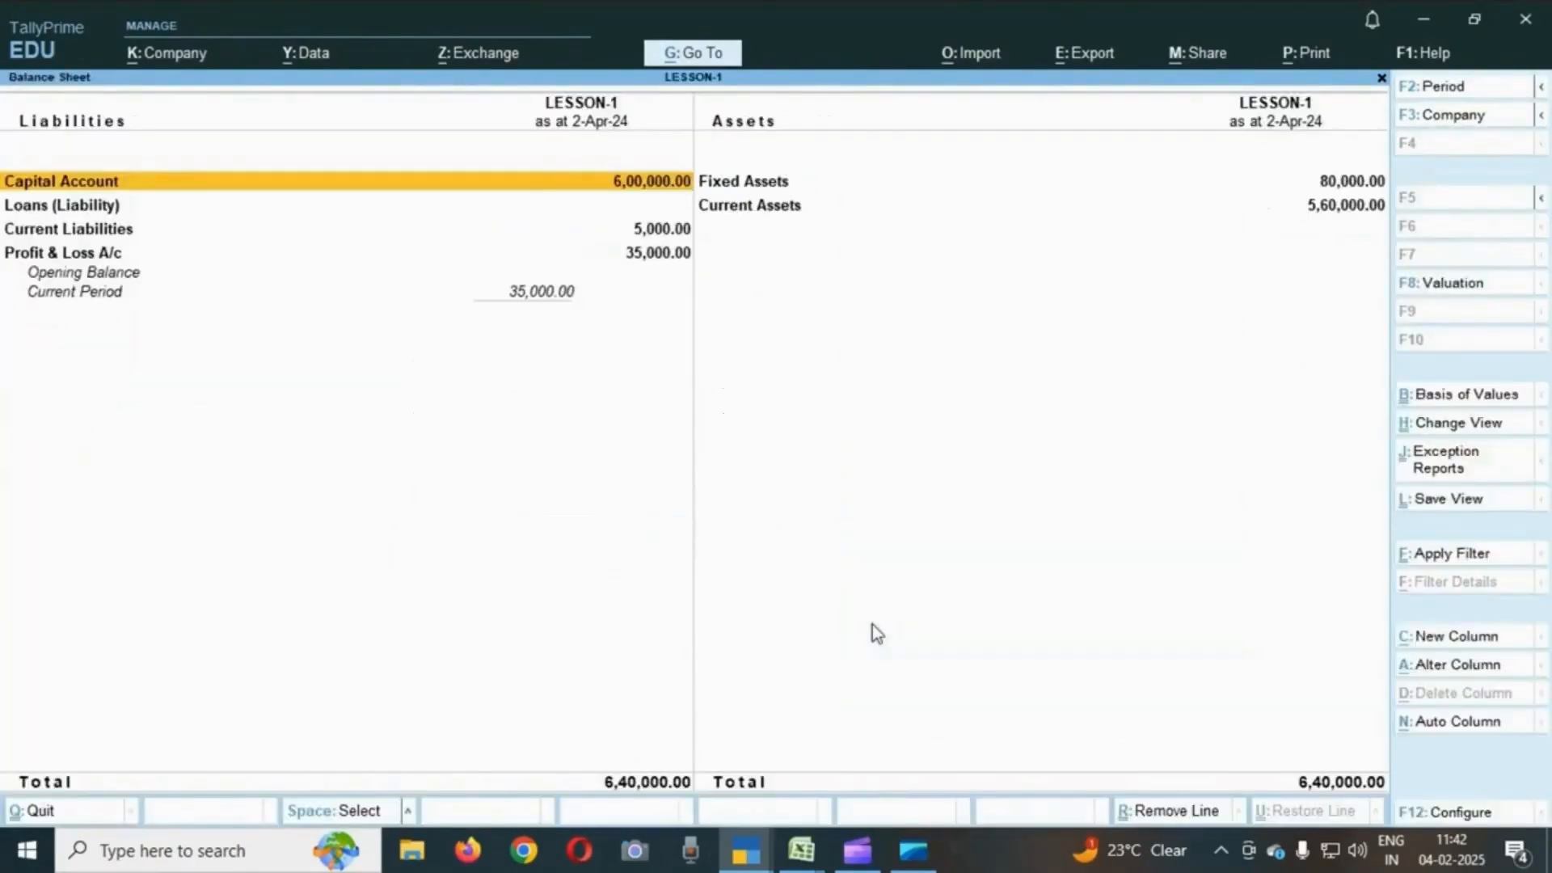
key("alt")
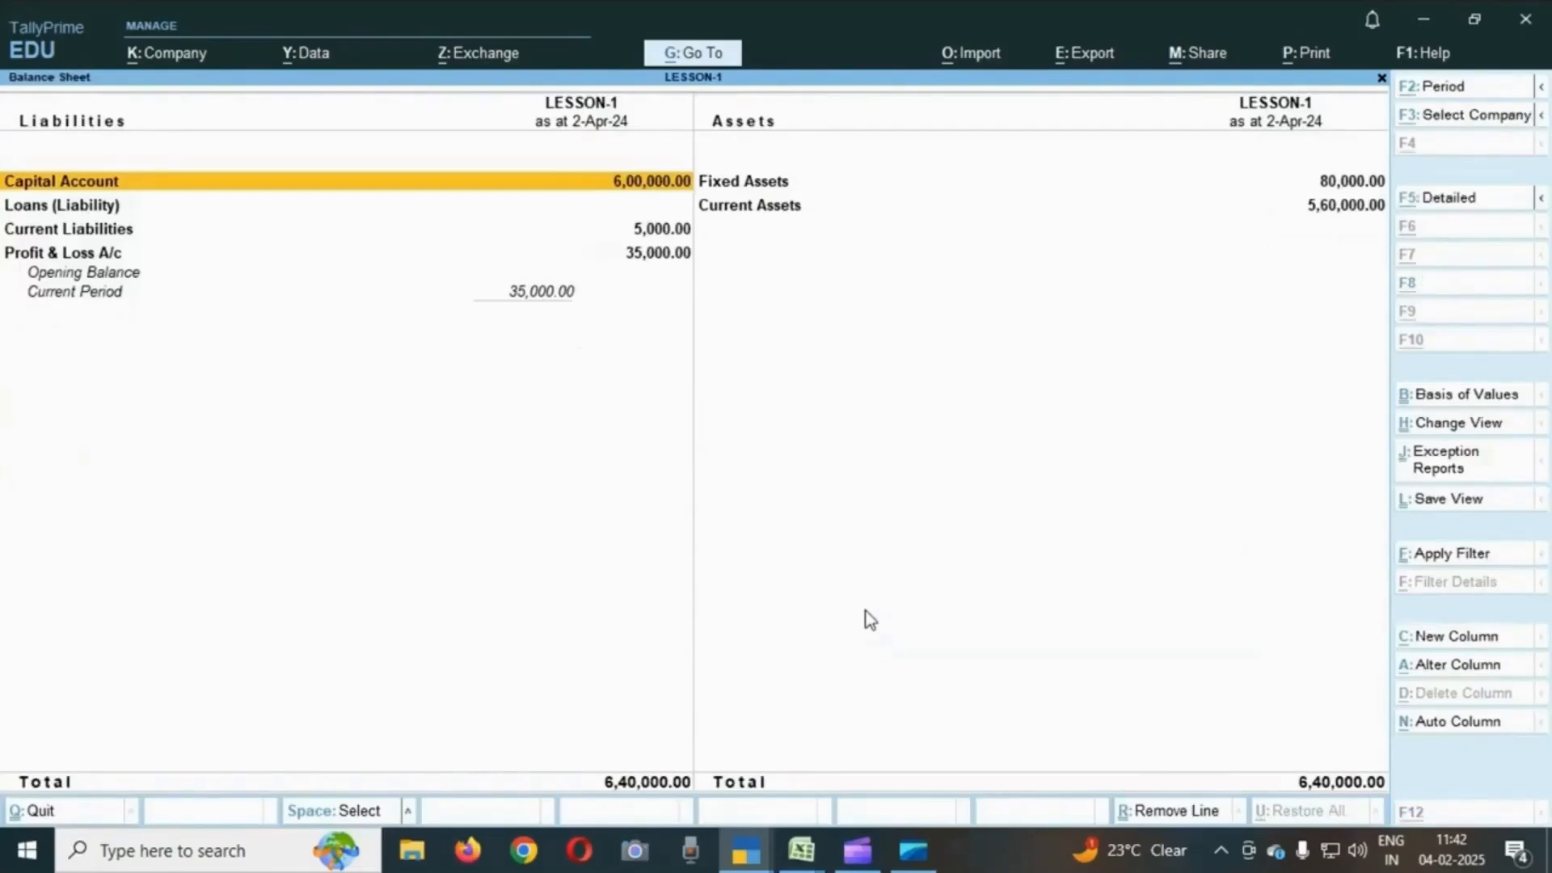
key("alt+F5")
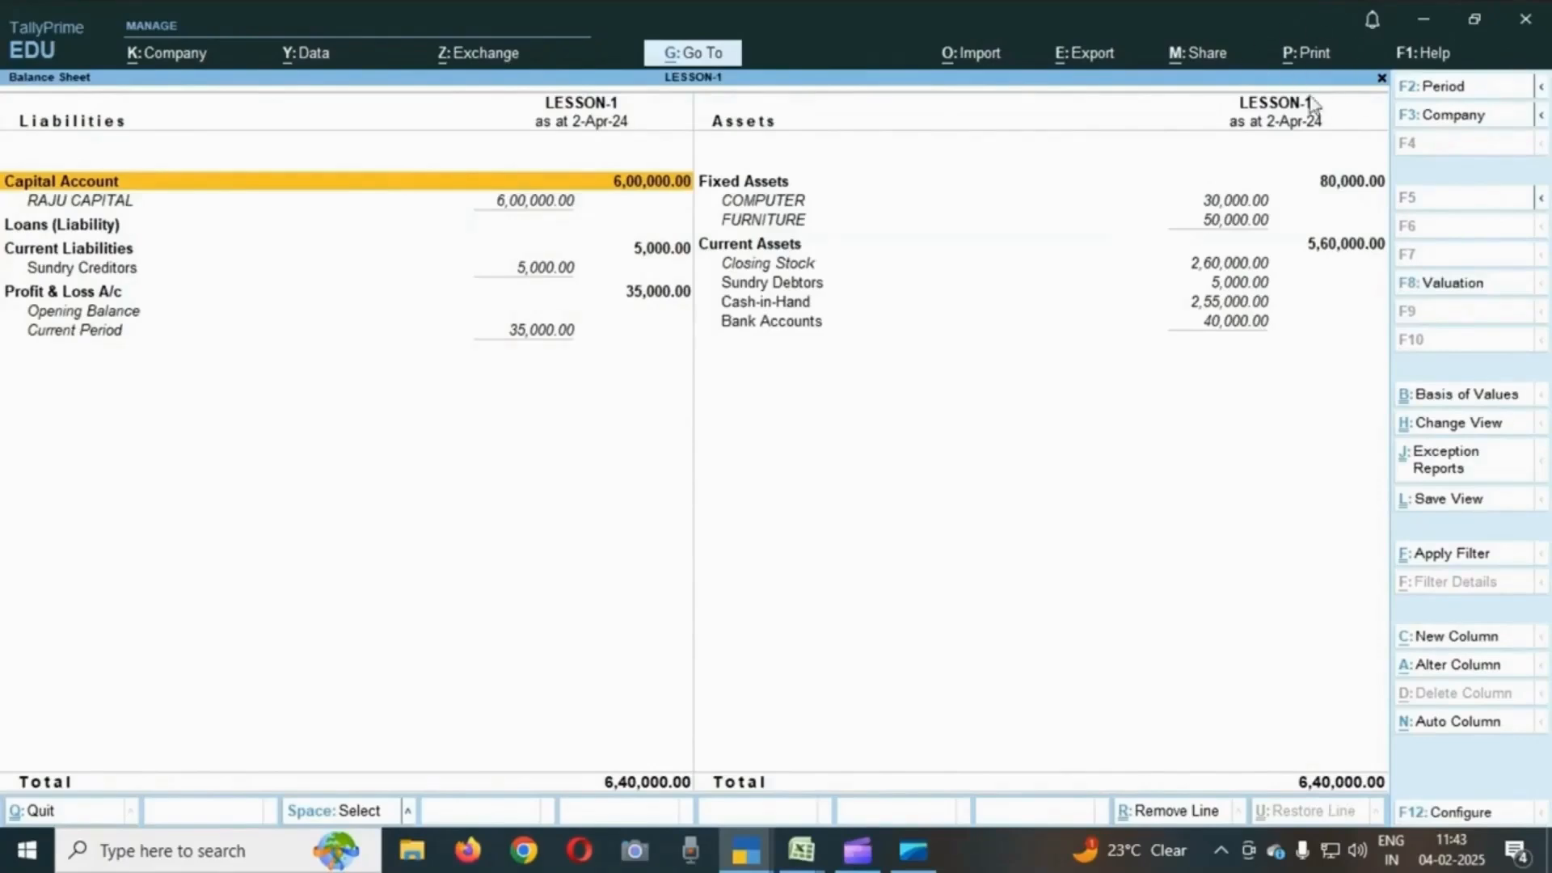
- Preview the current Balance Sheet at zoom and print it on the Canon LBP2900 printer
left_click(1313, 59)
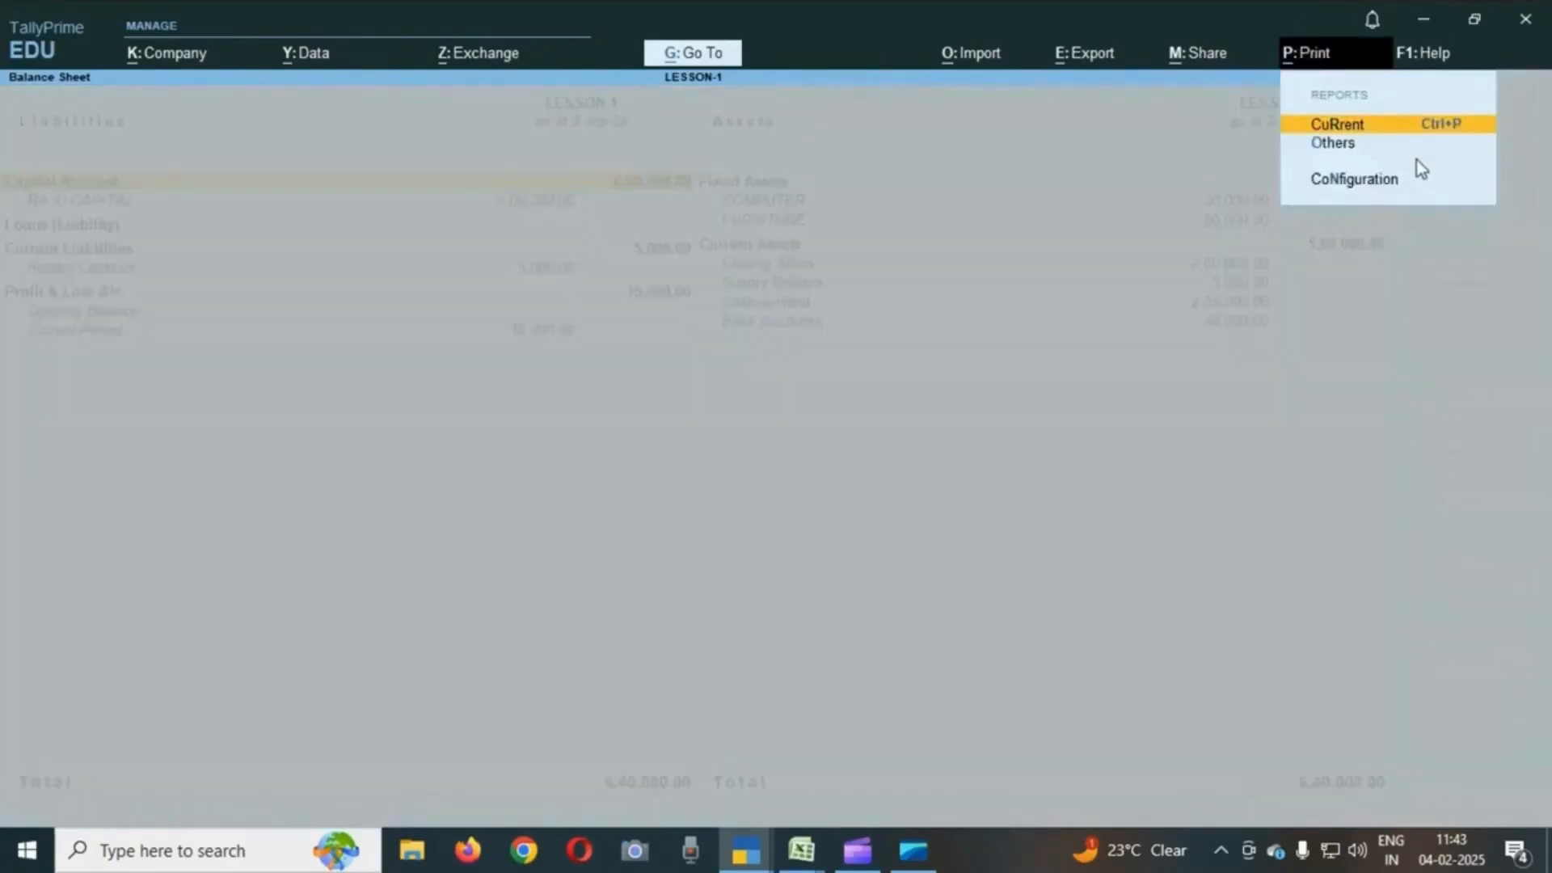
key("Return")
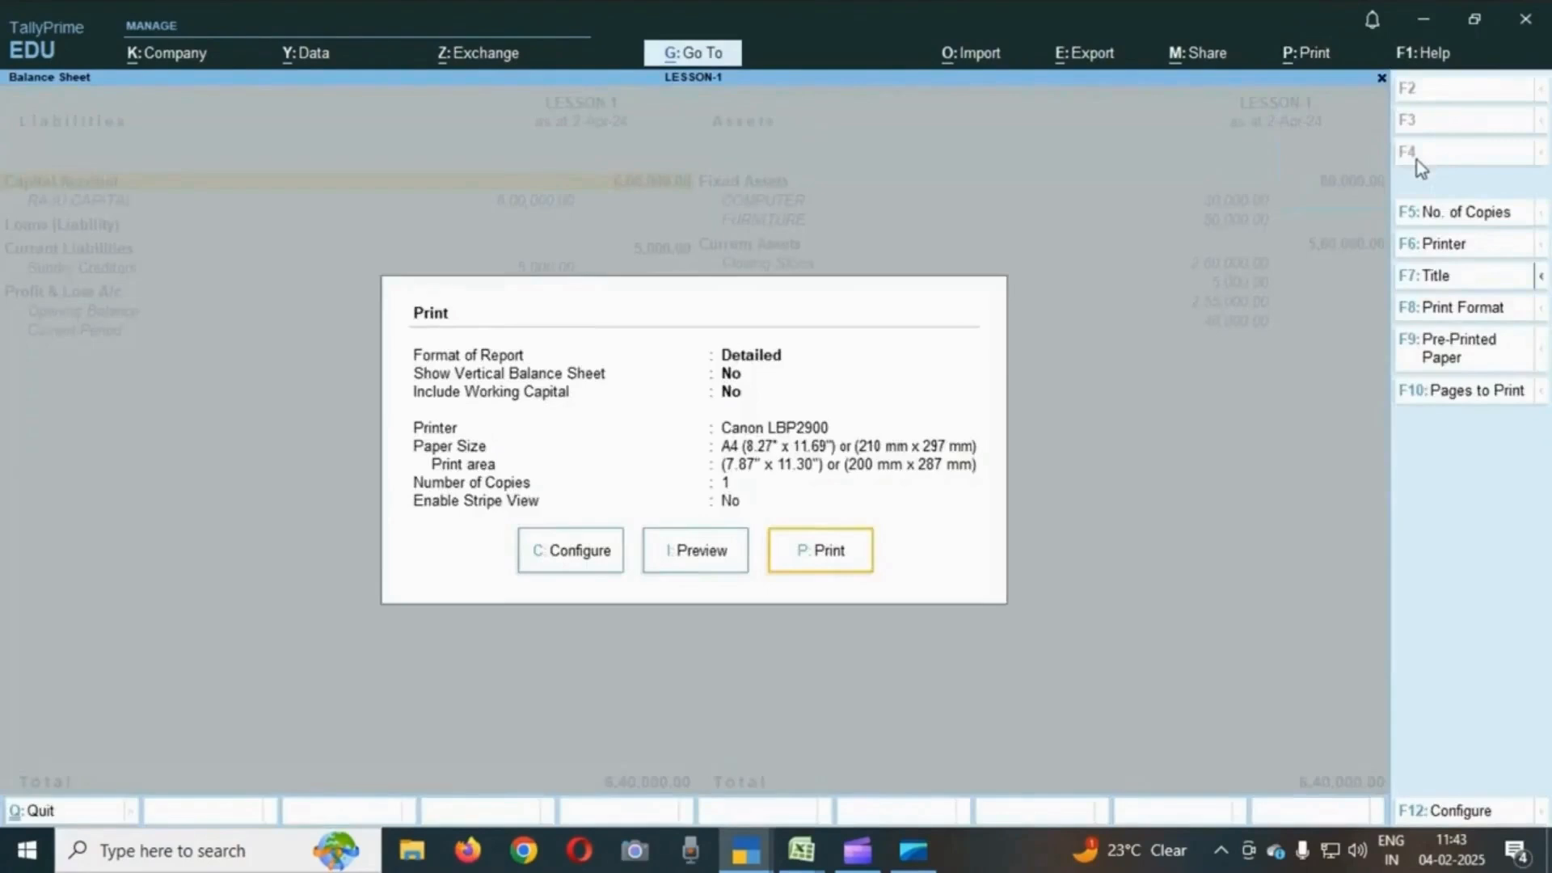
left_click(702, 558)
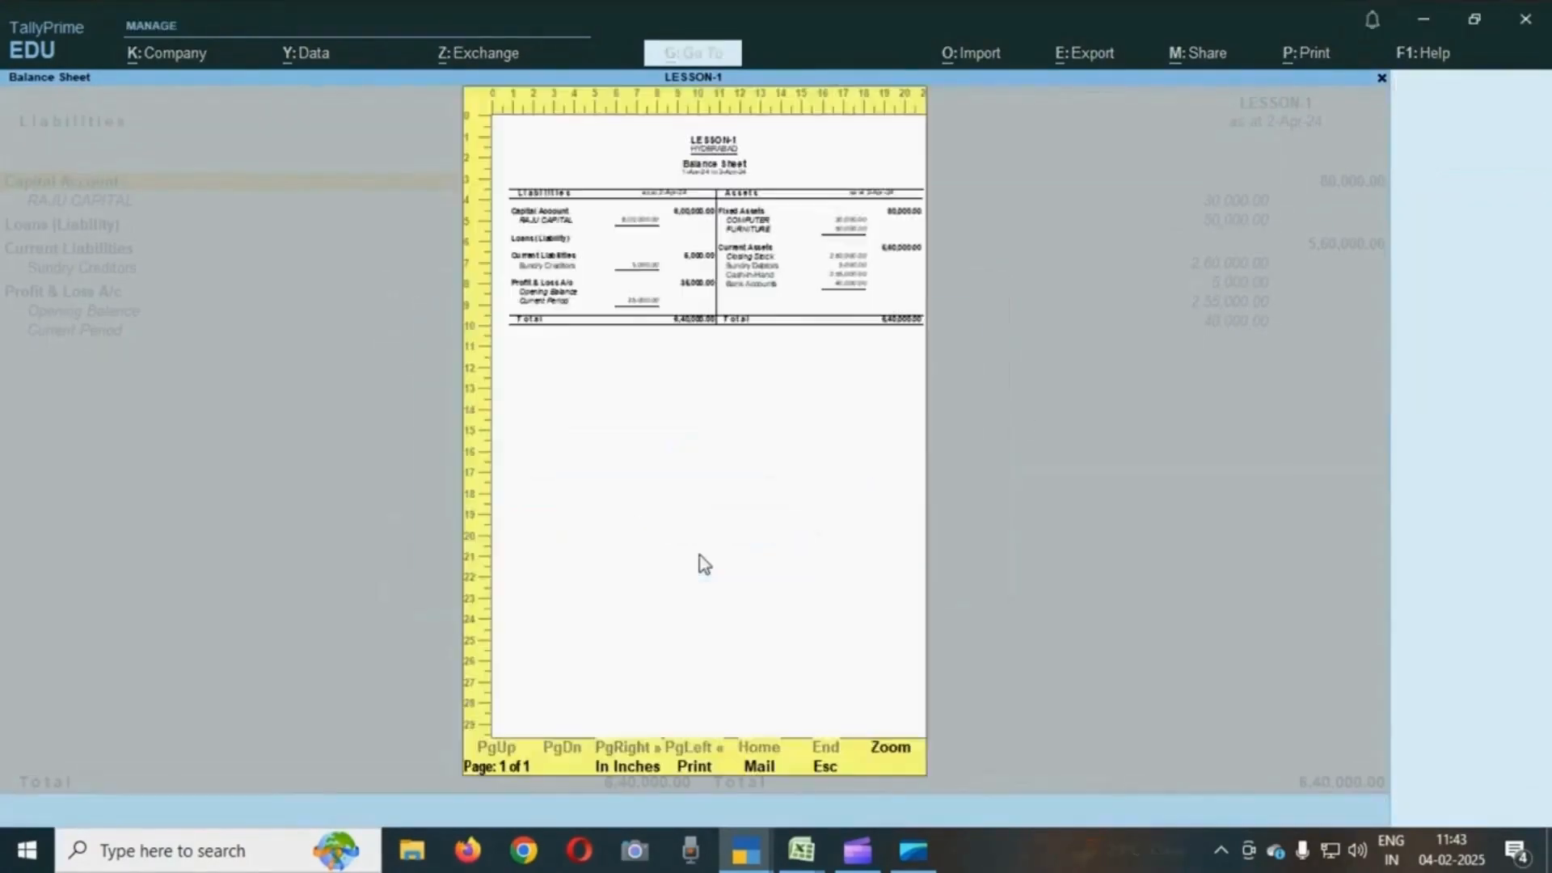
left_click(896, 753)
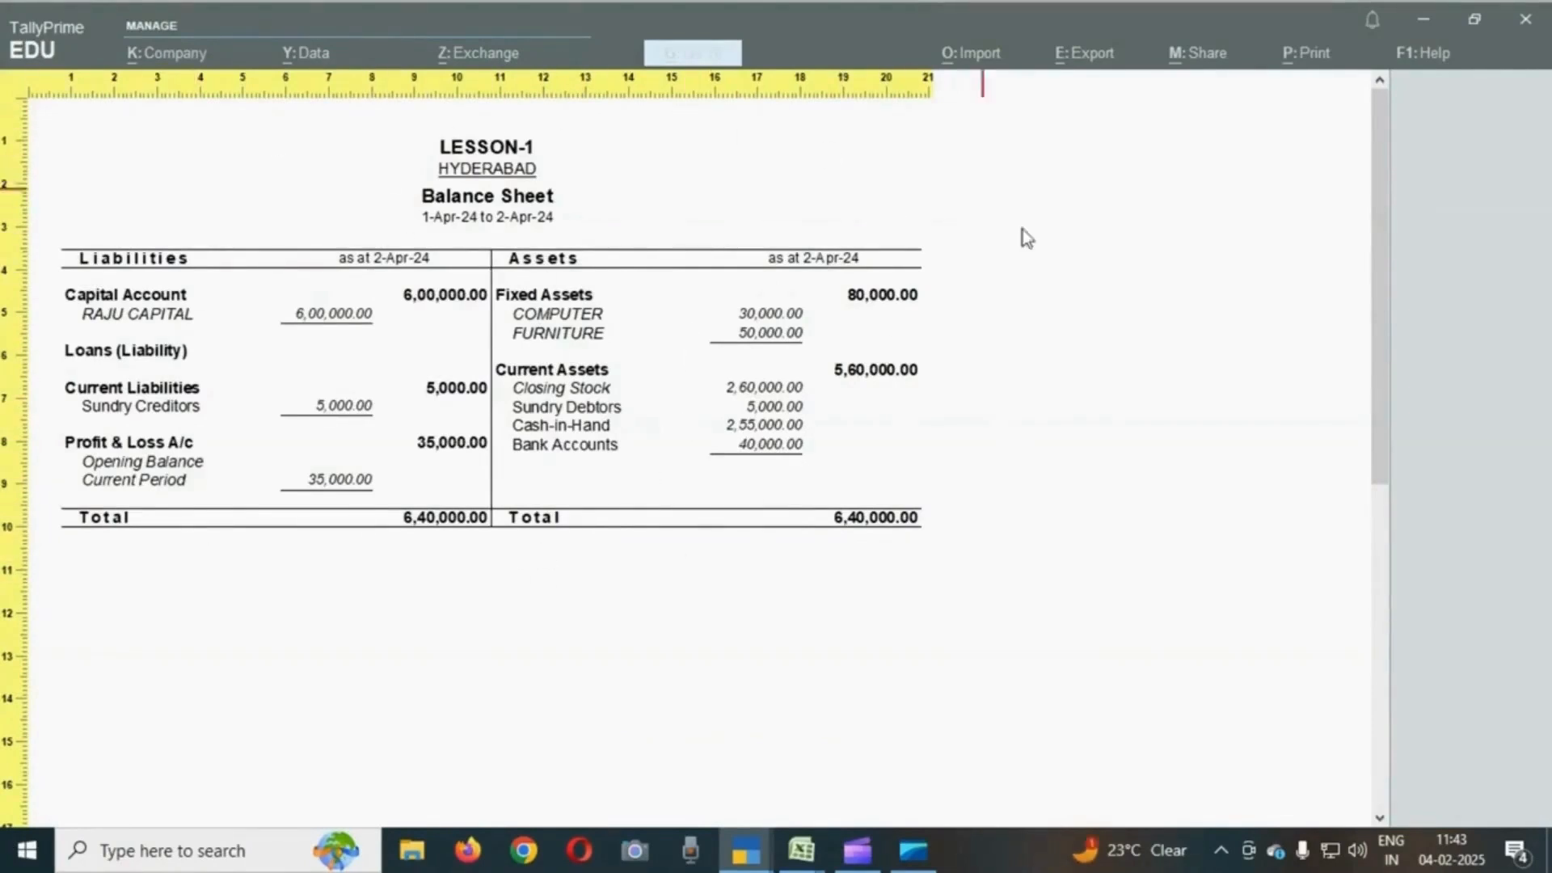
key("Escape")
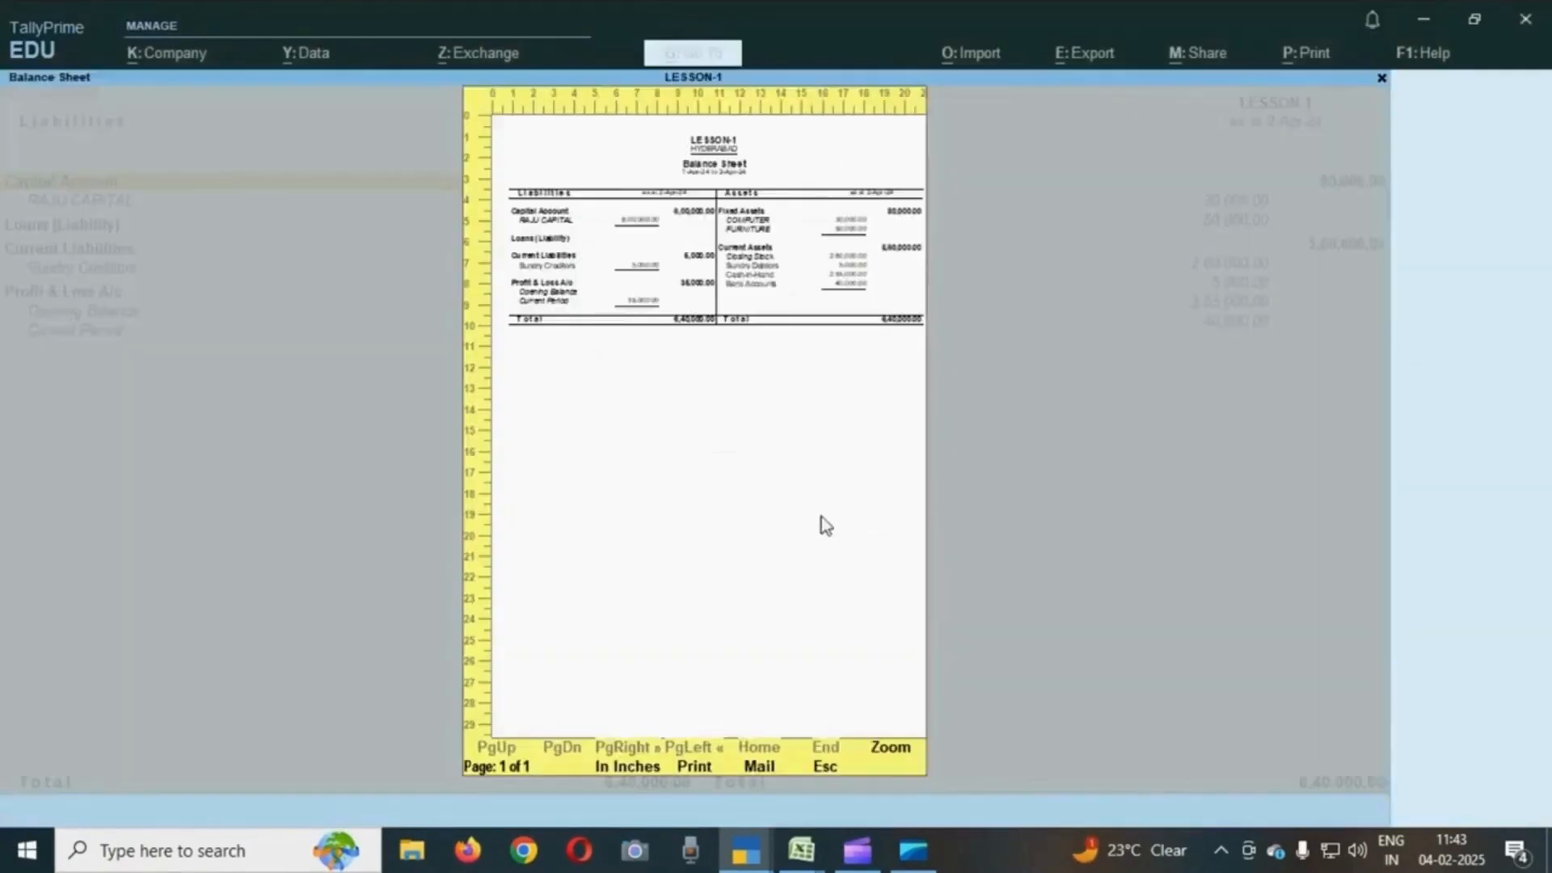
left_click(695, 764)
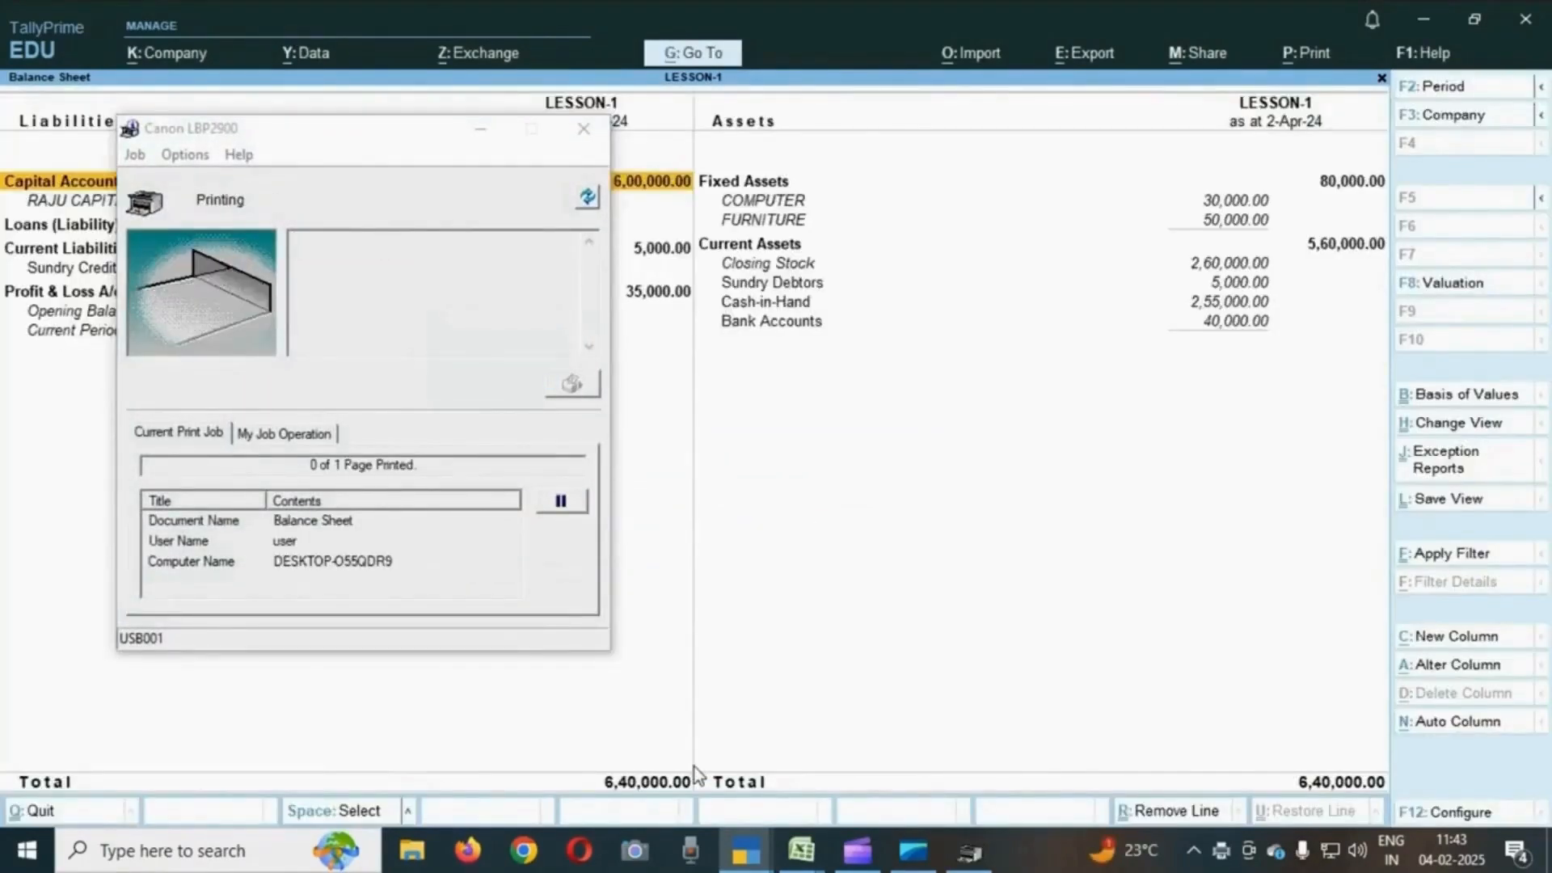
left_click(583, 131)
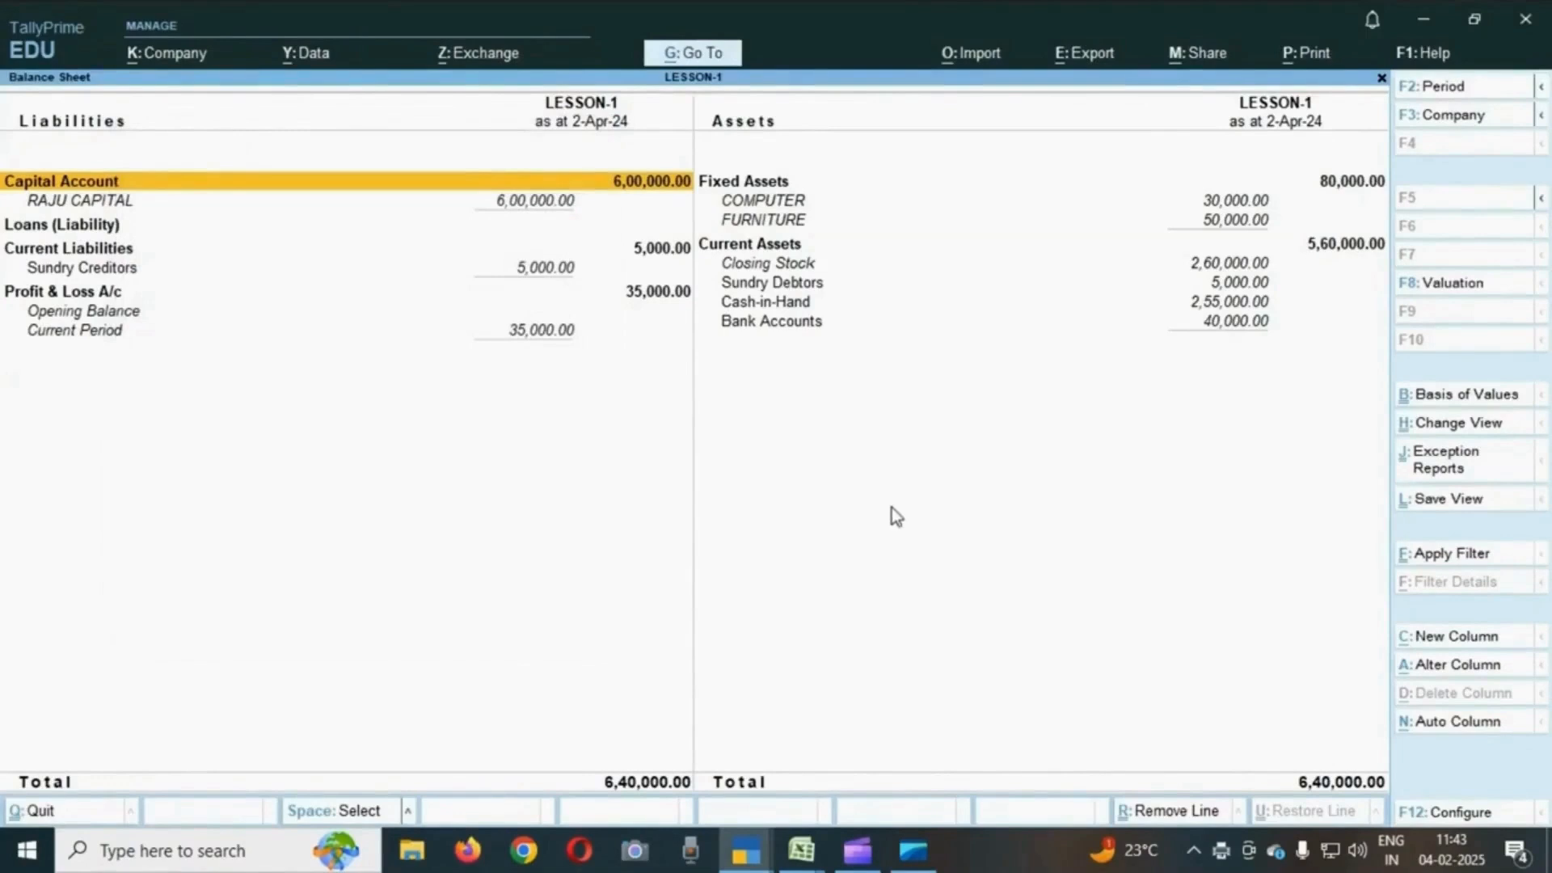
key("Escape")
key("Escape")
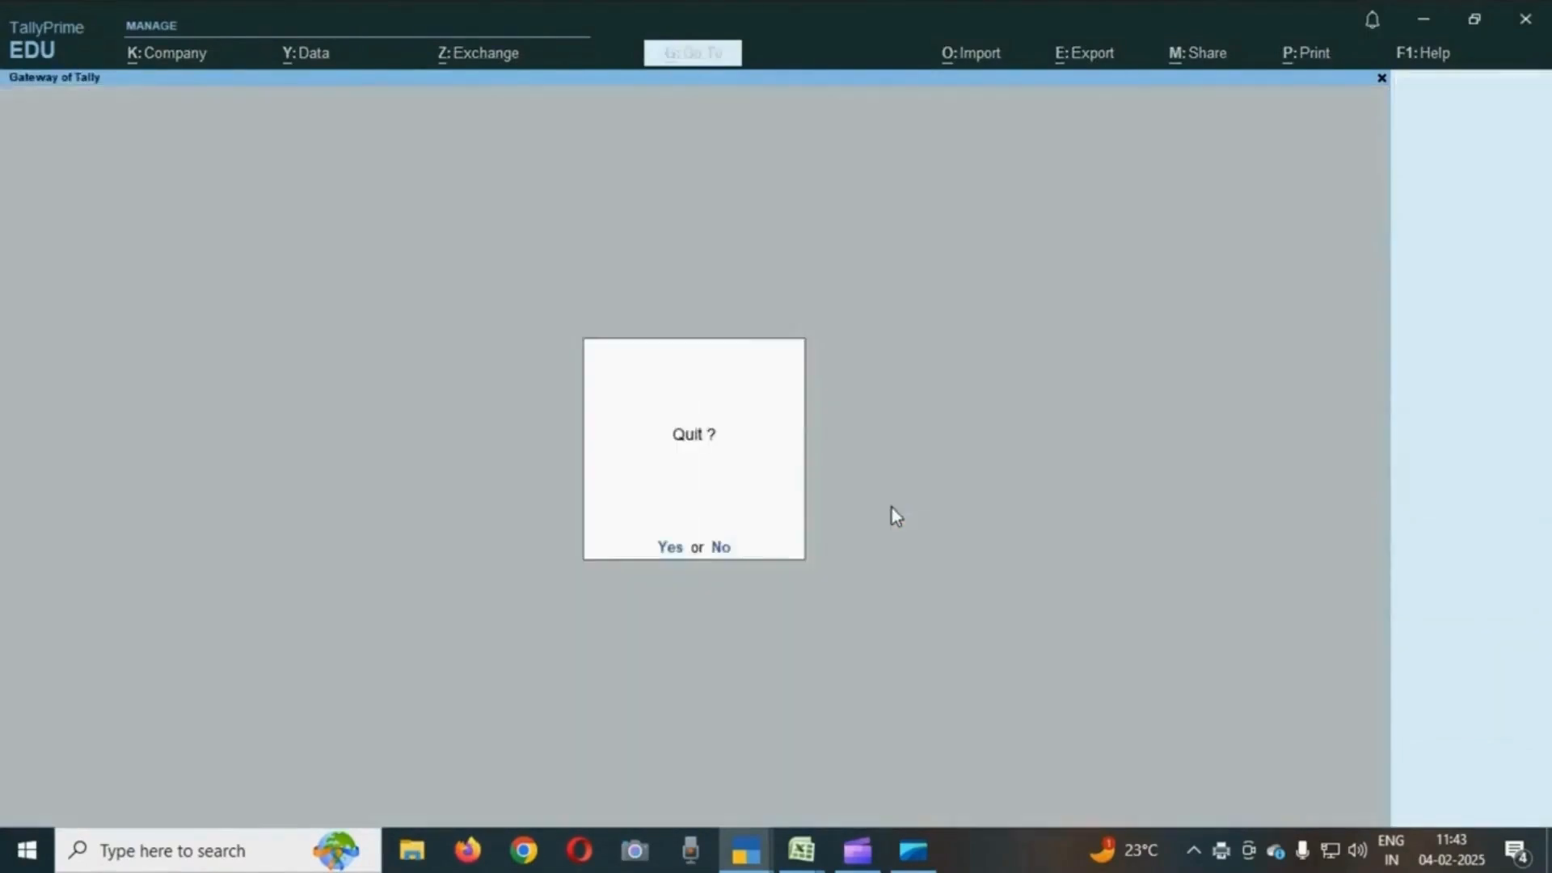
key("Escape")
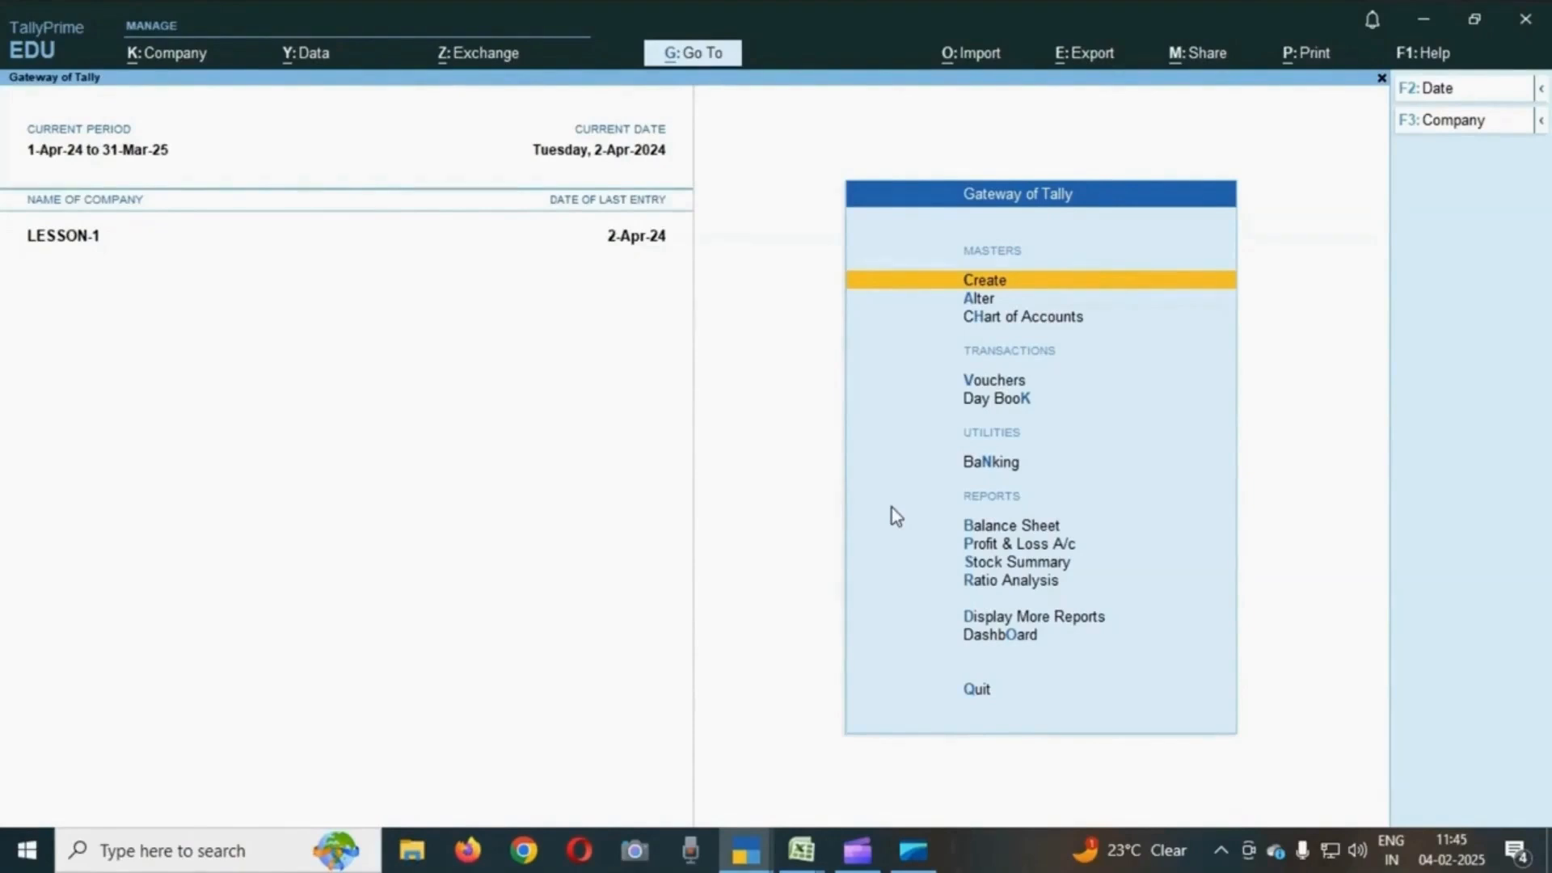
- Open the Stock Summary and drill into the USHA FANS monthly summary
key("Down")
key("Down")
key("Down")
key("Down")
key("Down")
key("Down")
key("Down")
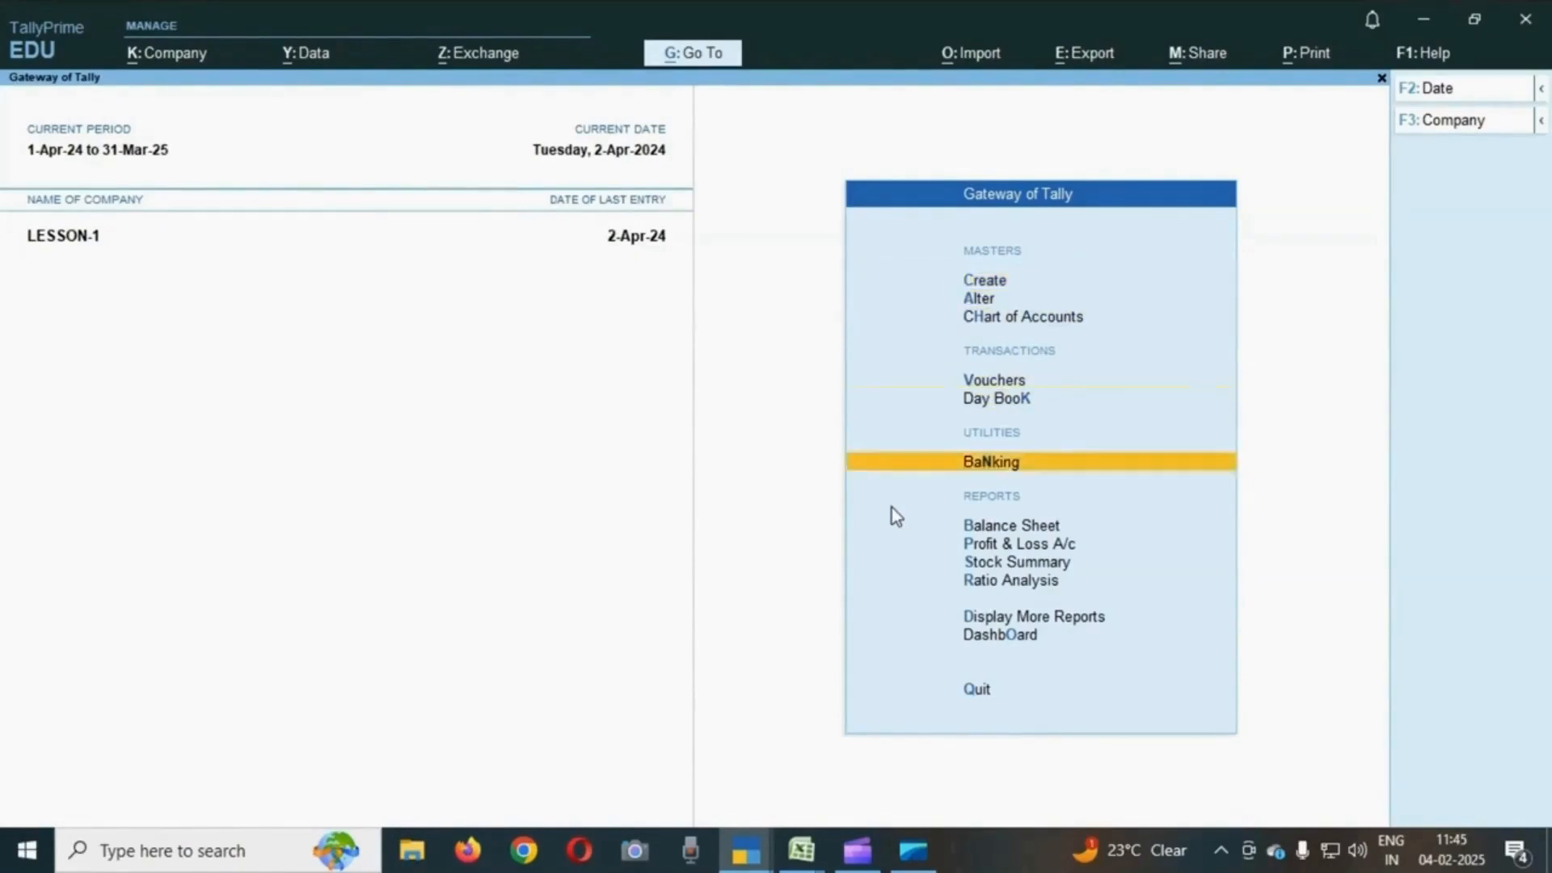
key("Down")
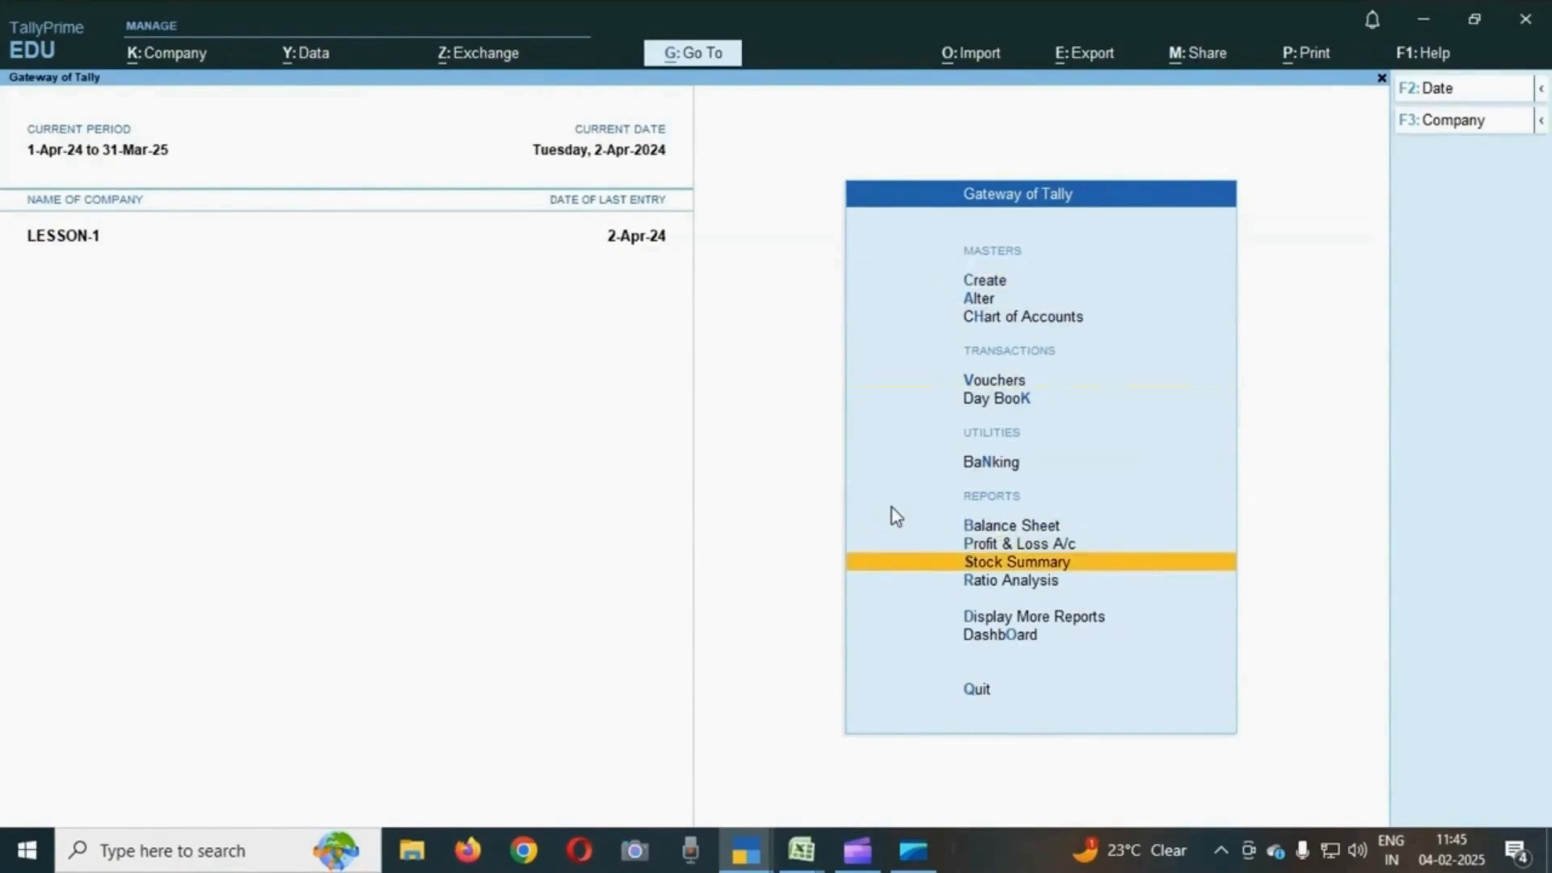
key("Return")
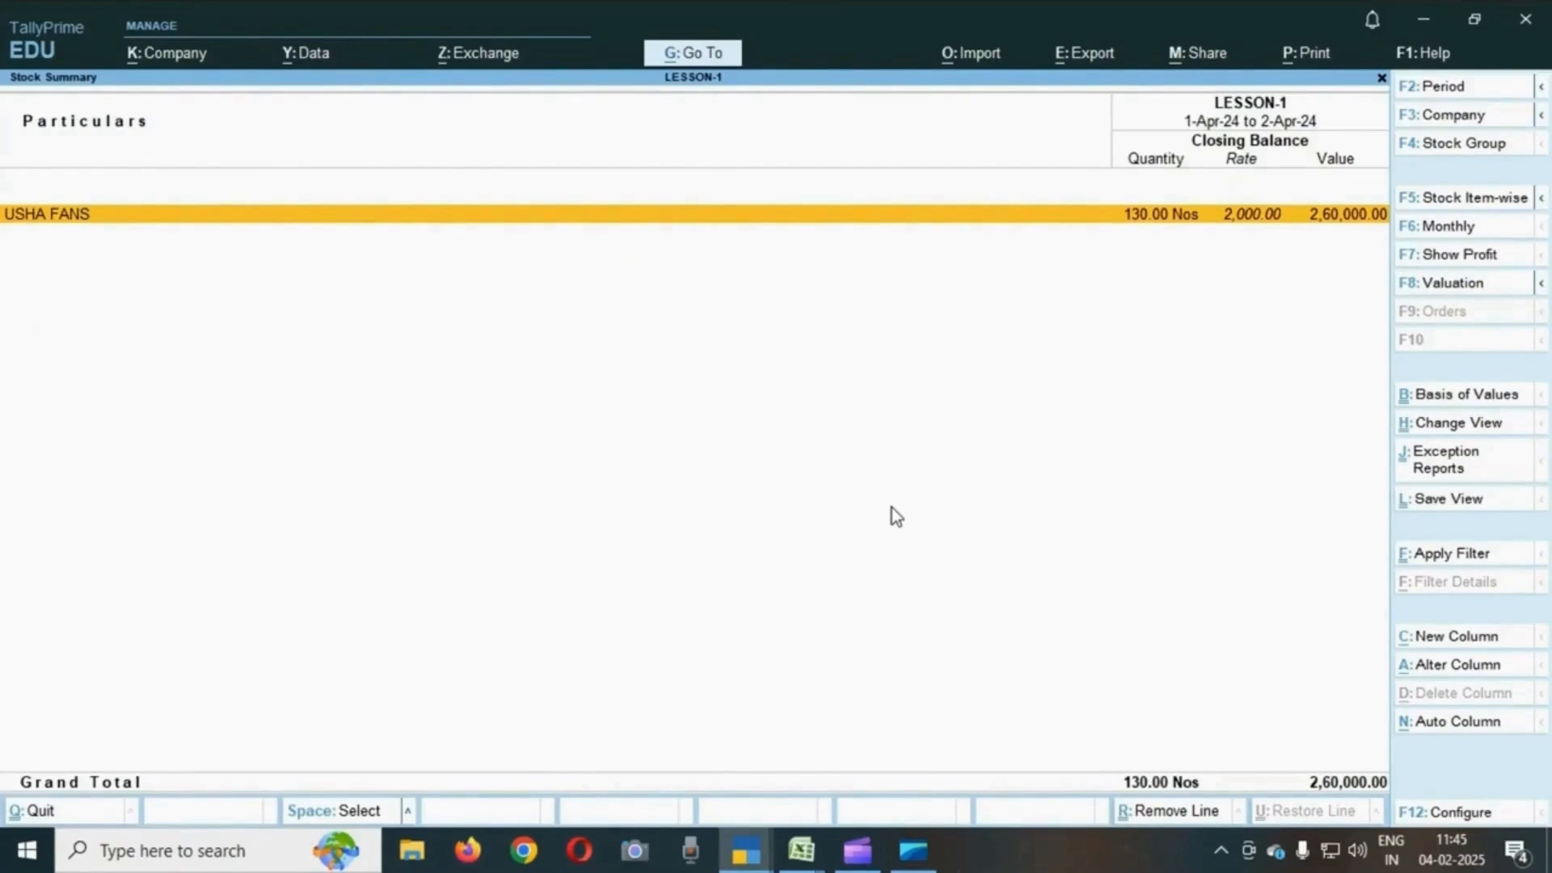
key("Return")
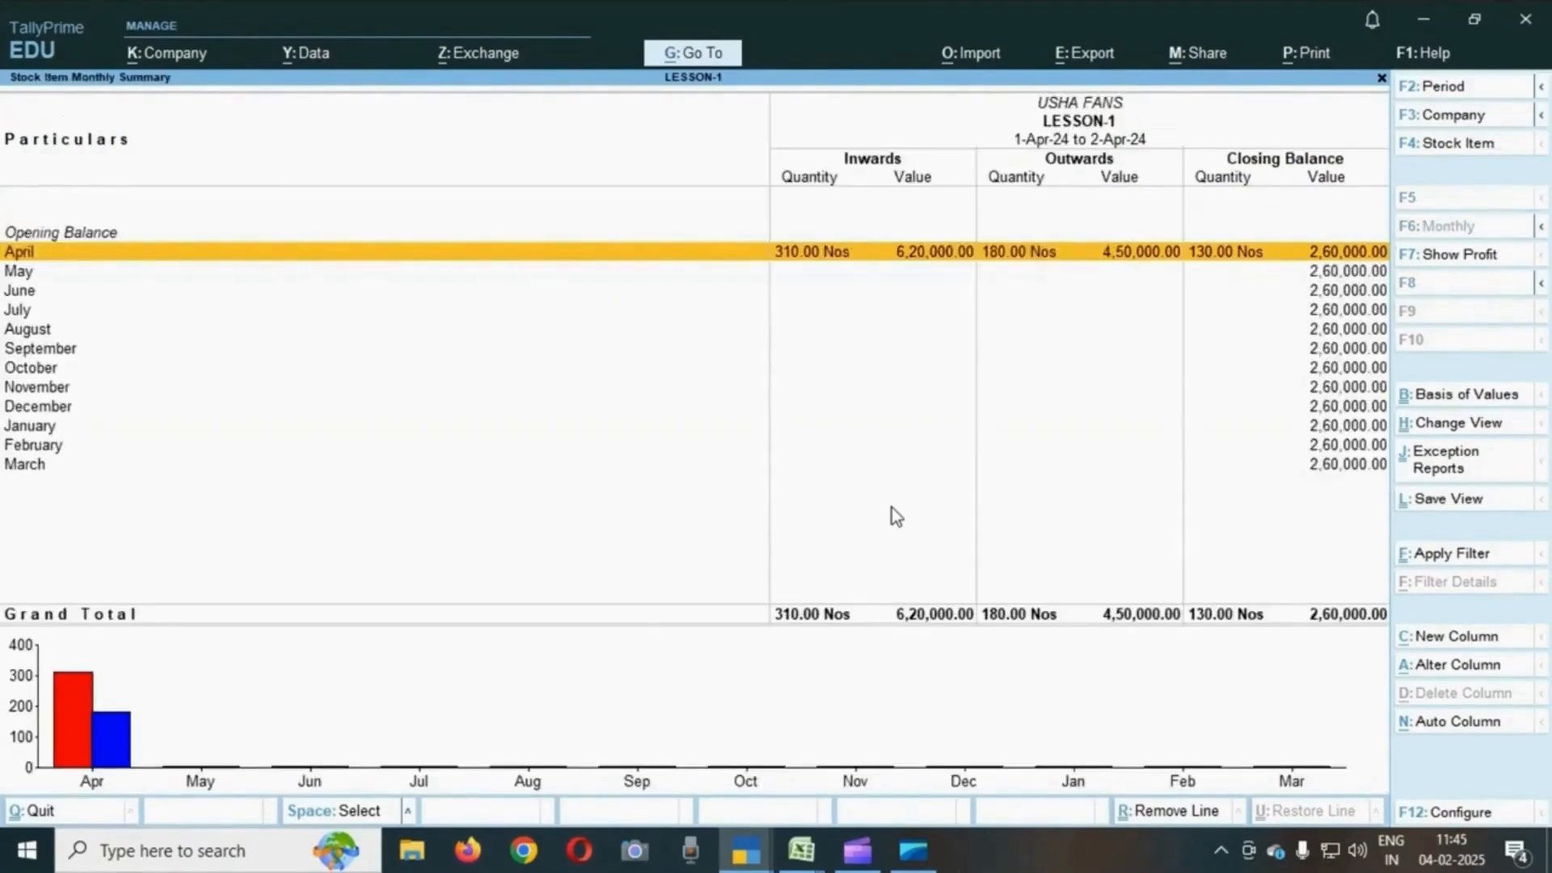
- Drill down from April to open the USHA FANS purchase voucher No. 2 and inspect it
key("Return")
key("Down")
key("Down")
key("Down")
key("Down")
key("Up")
key("Up")
key("Down")
key("Return")
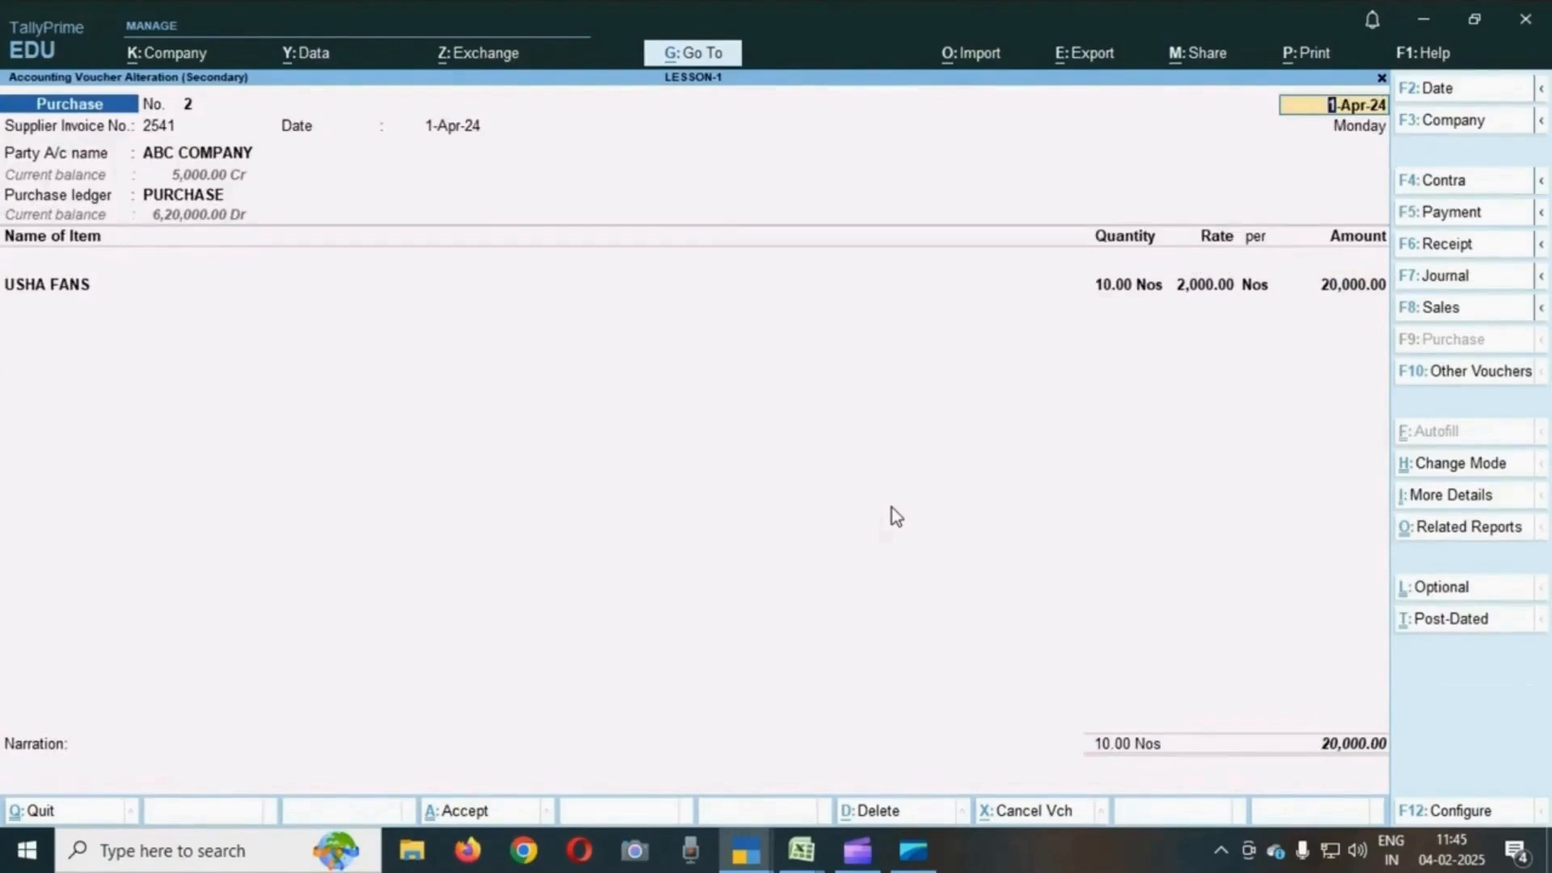
key("BackSpace")
key("Escape")
key("Escape")
key("Escape")
key("Escape")
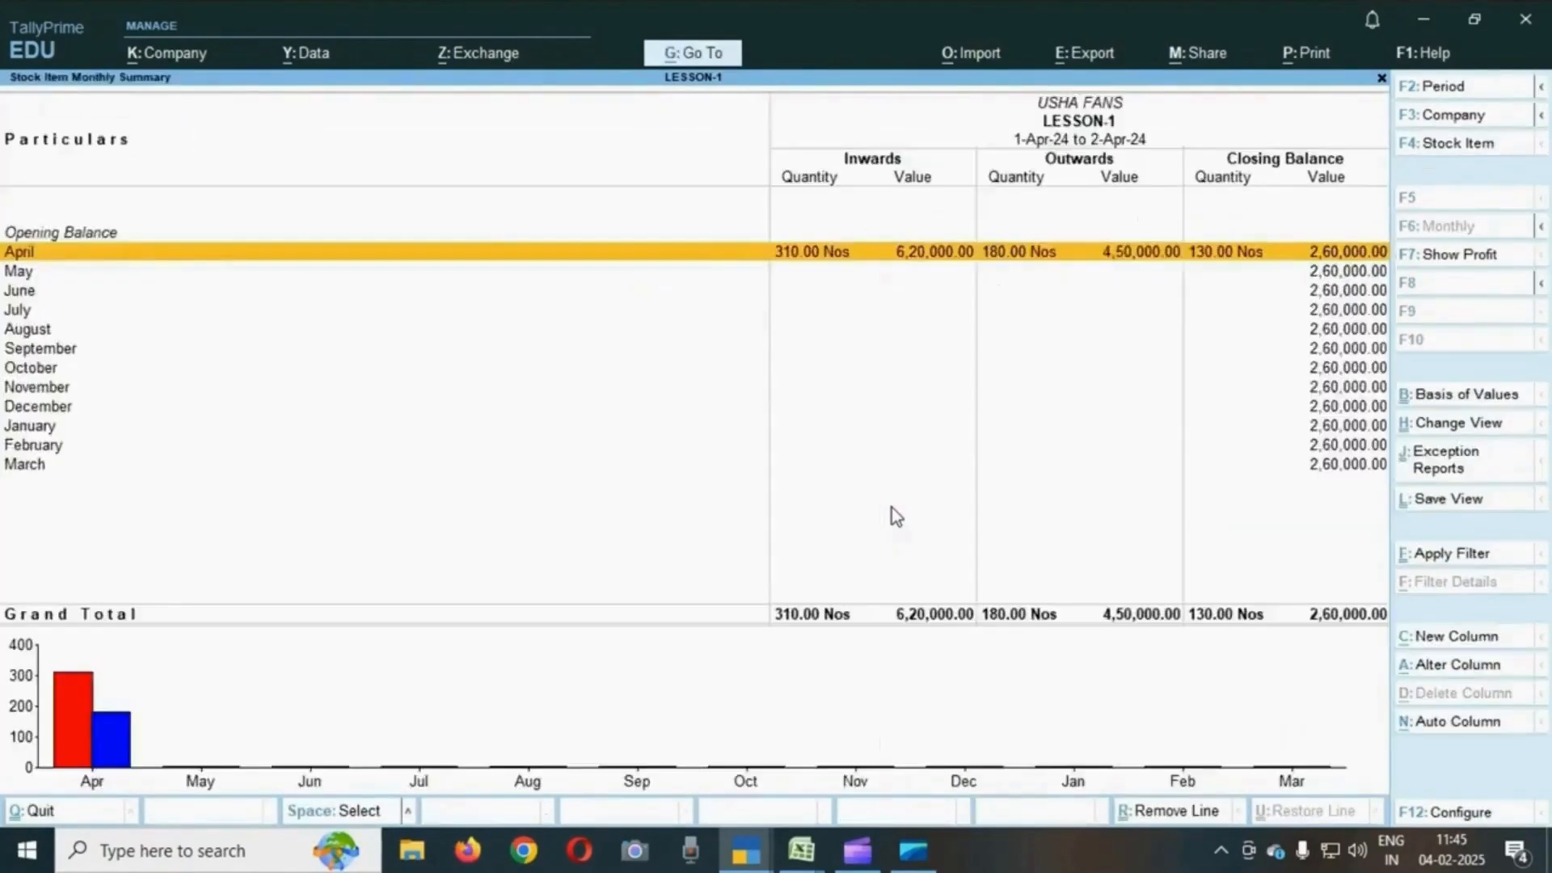
key("Escape")
key("Escape")
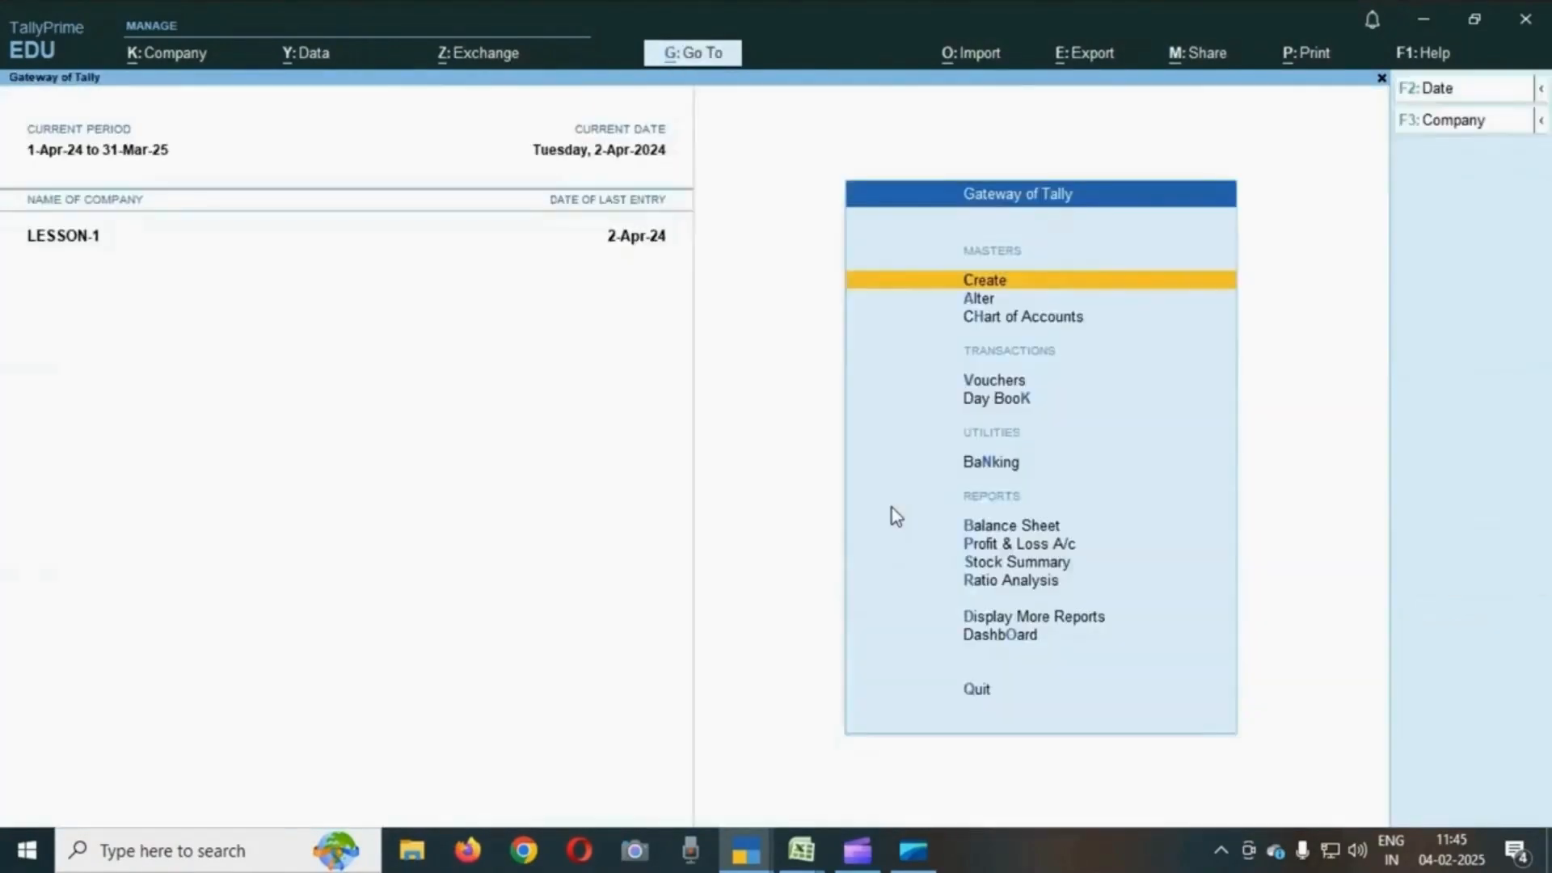
- Open Display More Reports from the Gateway of Tally
key("Down")
key("Down")
key("Down")
key("Down")
key("Down")
key("Down")
key("Down")
key("Down")
key("Down")
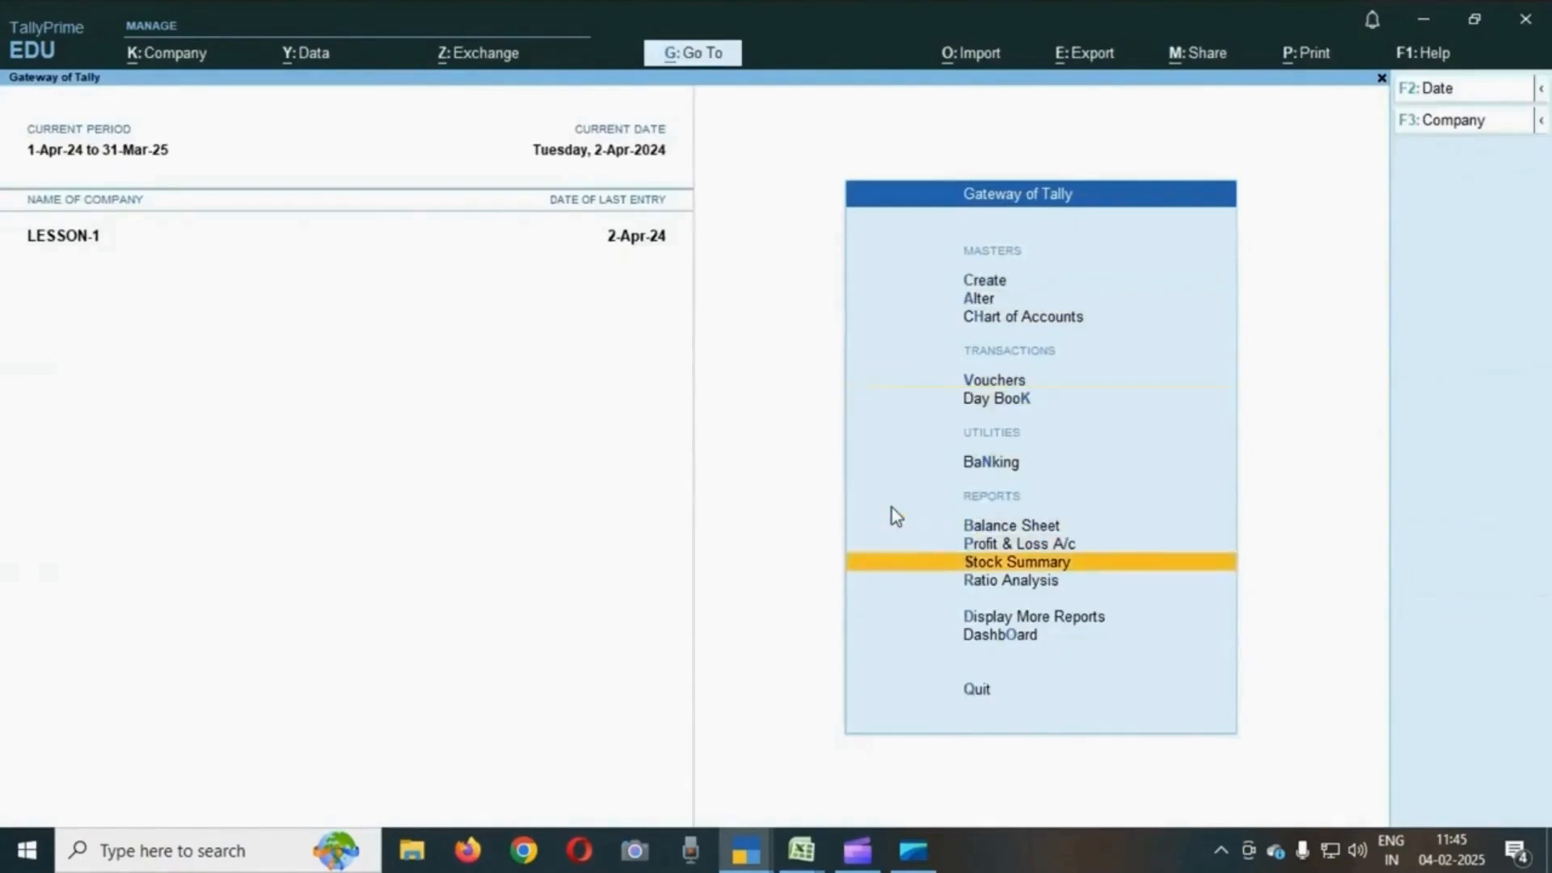
key("Up")
key("Down")
key("Down")
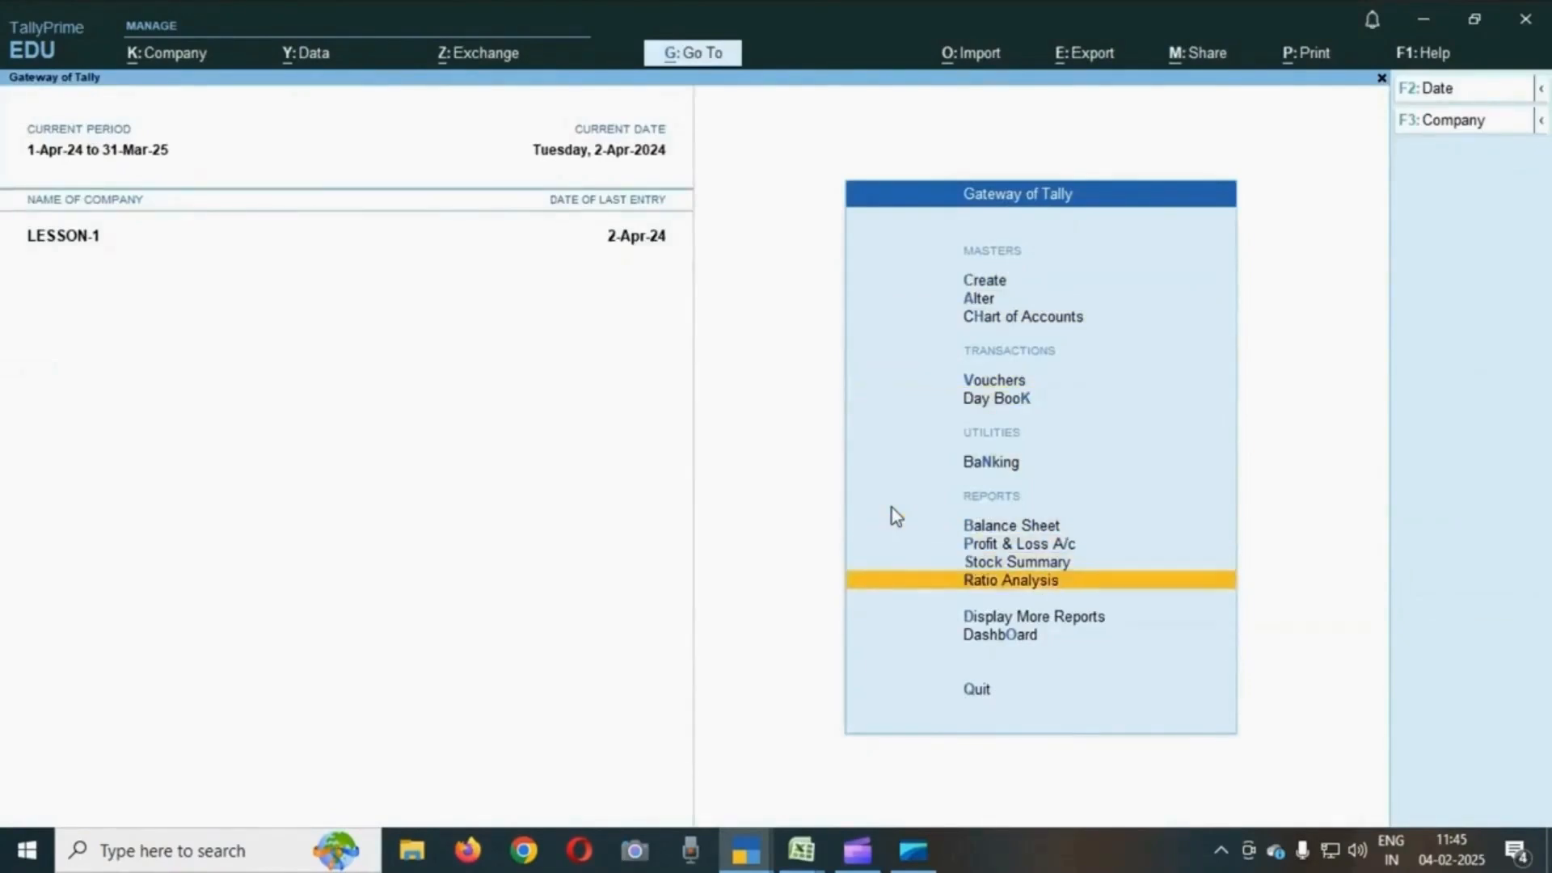
key("Return")
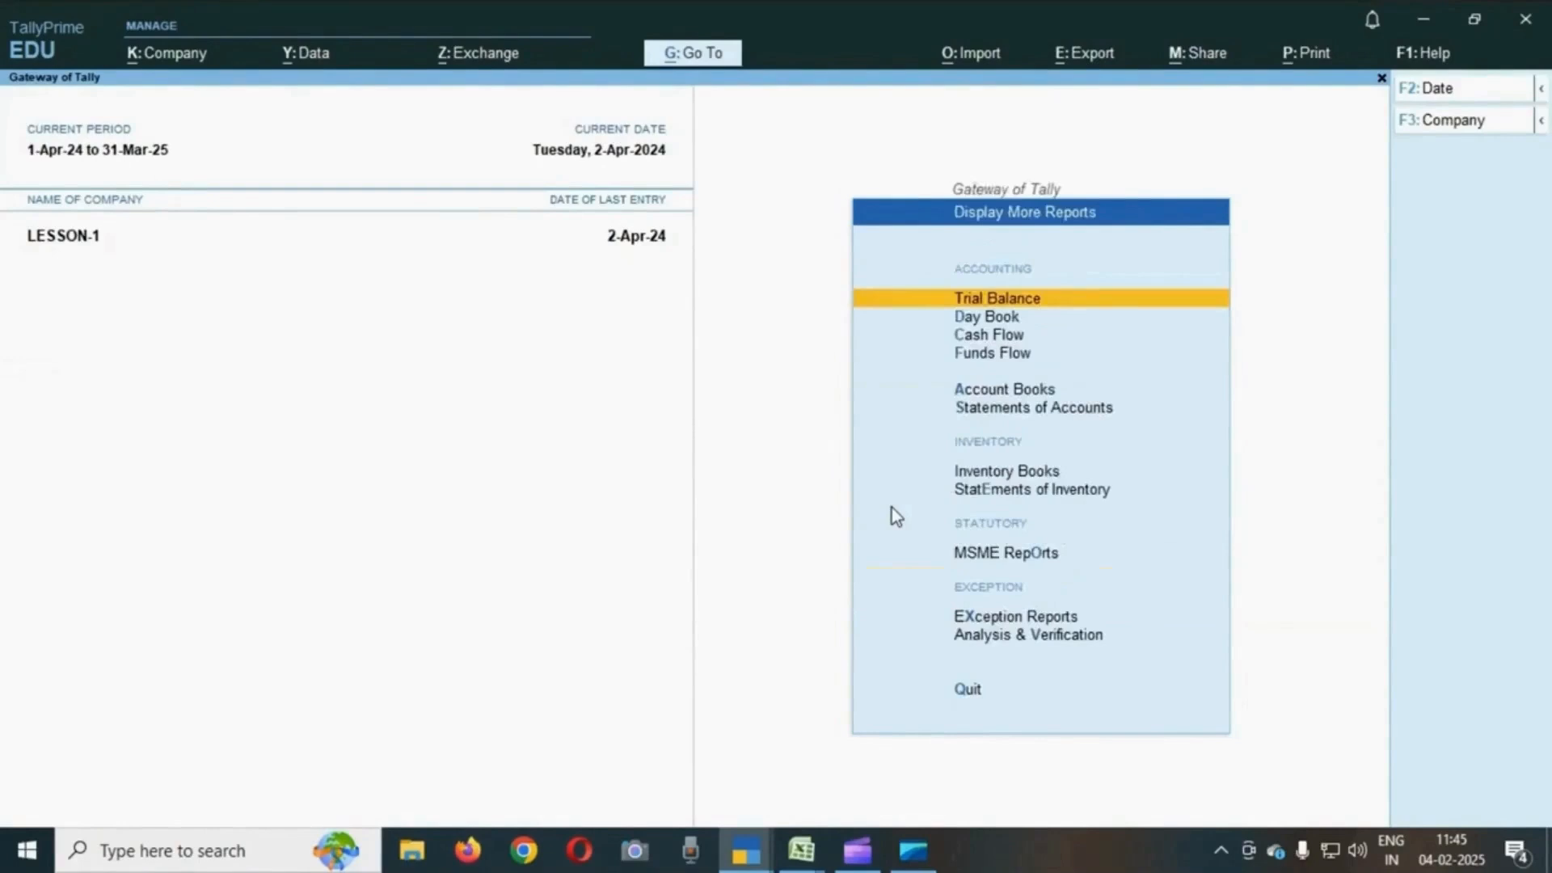
- Open the Day Book report from Display More Reports
key("Down")
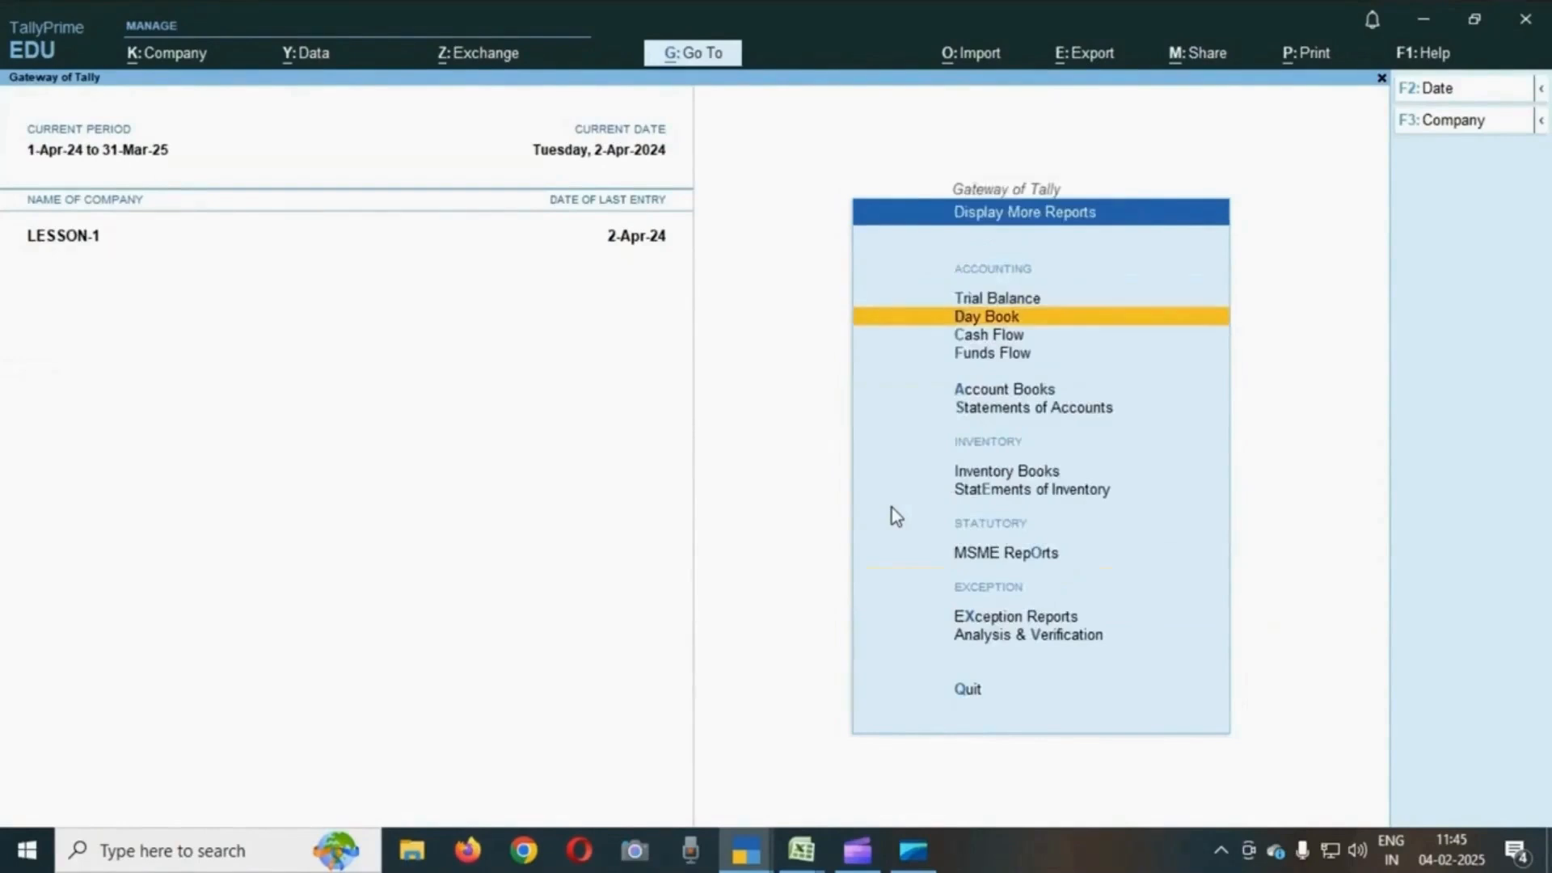
key("Down")
key("Down")
key("Up")
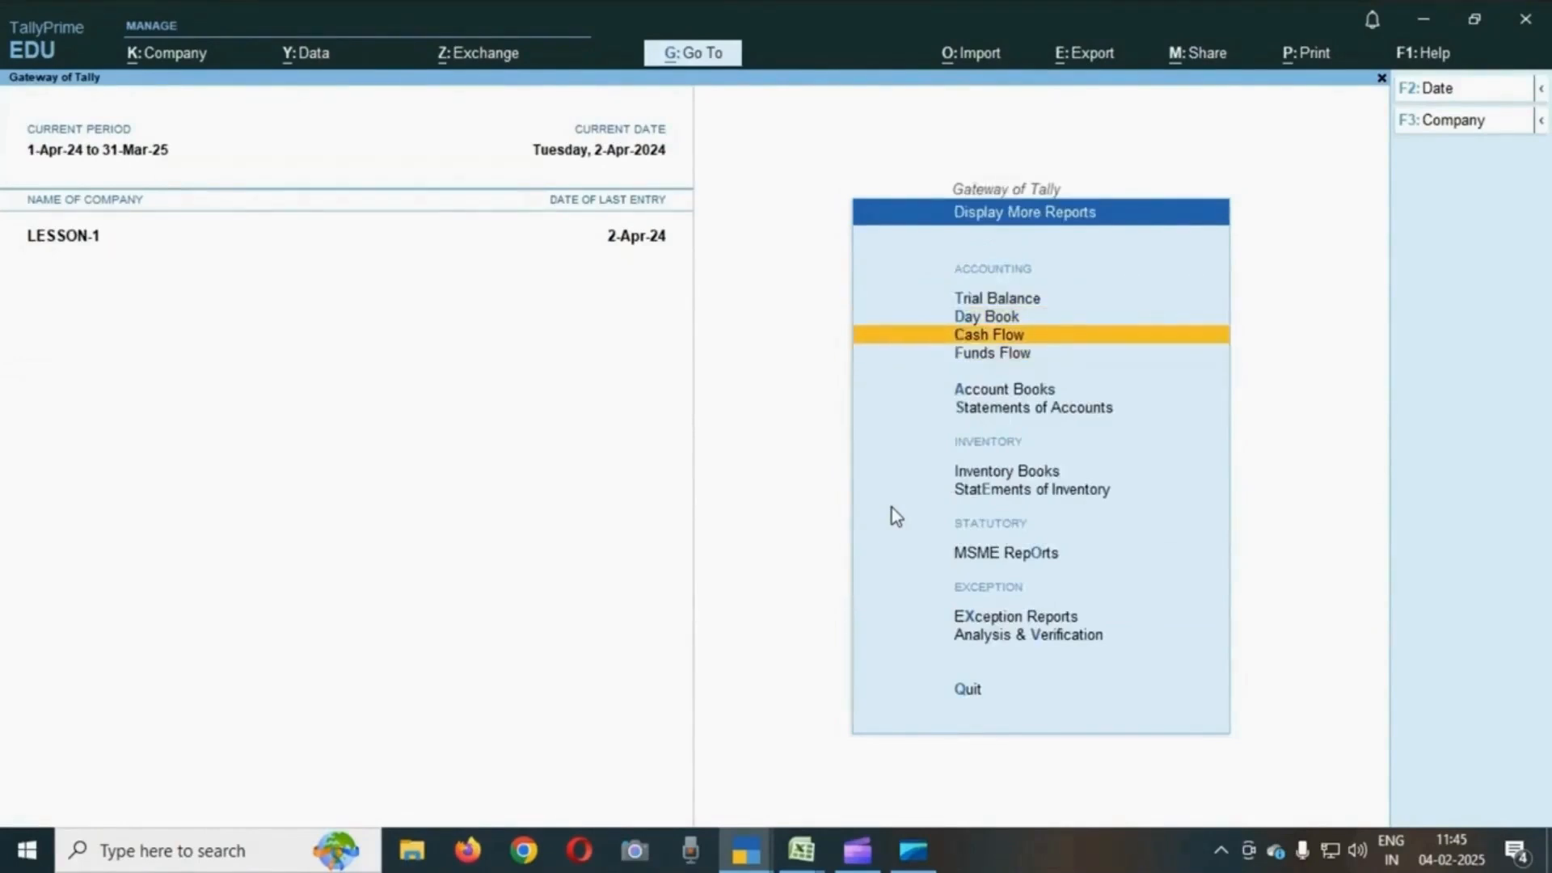
key("Up")
key("Return")
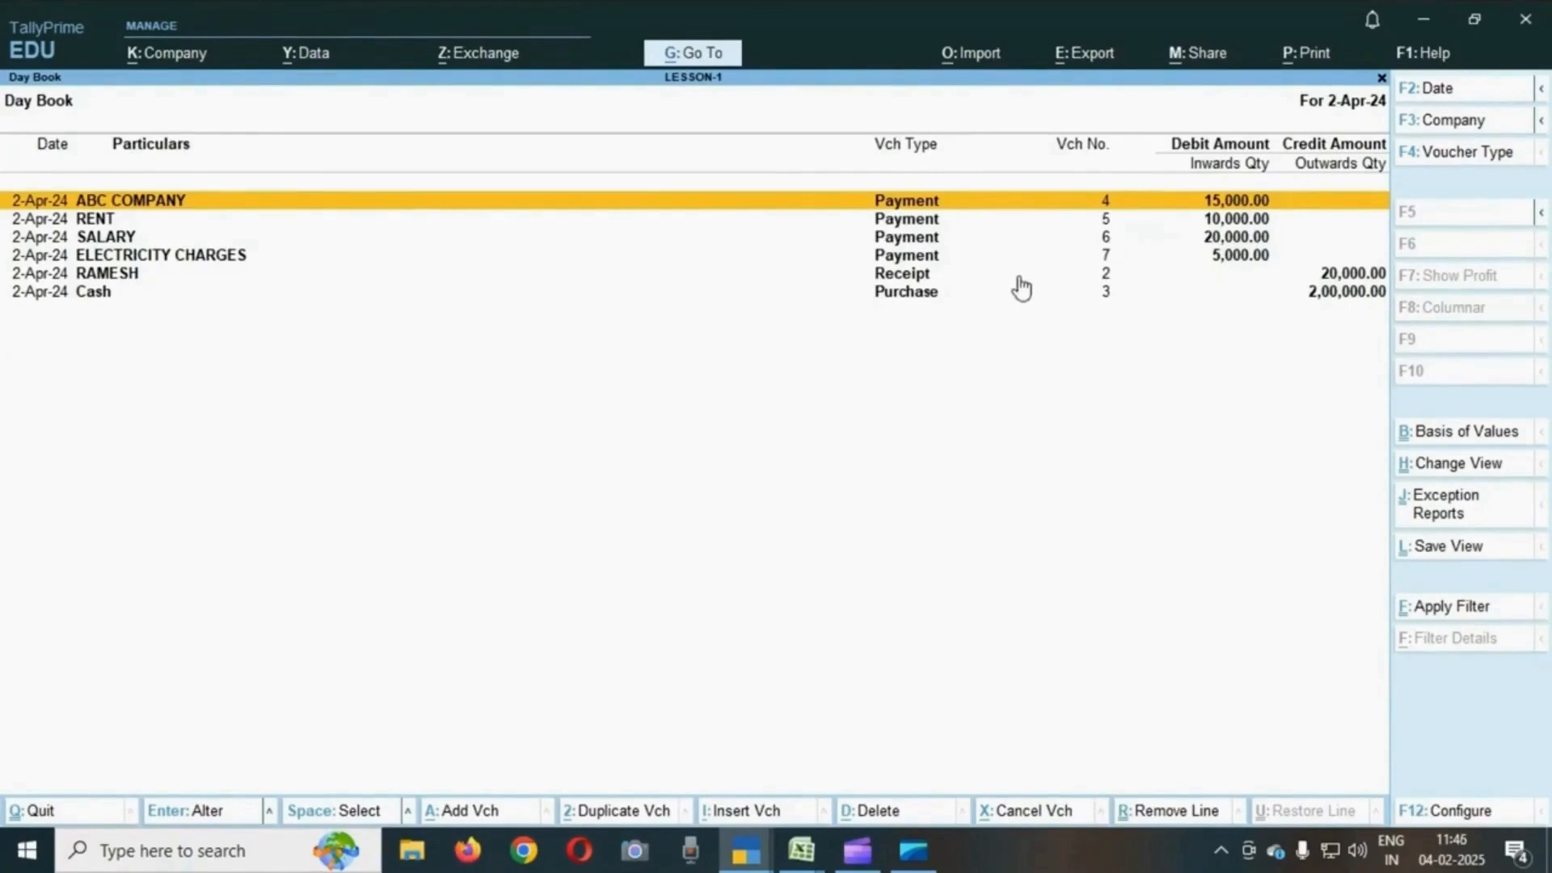
- Set the Day Book period from 1-4-2024 to 2-4-2024
key("alt")
key("alt")
key("alt+F2")
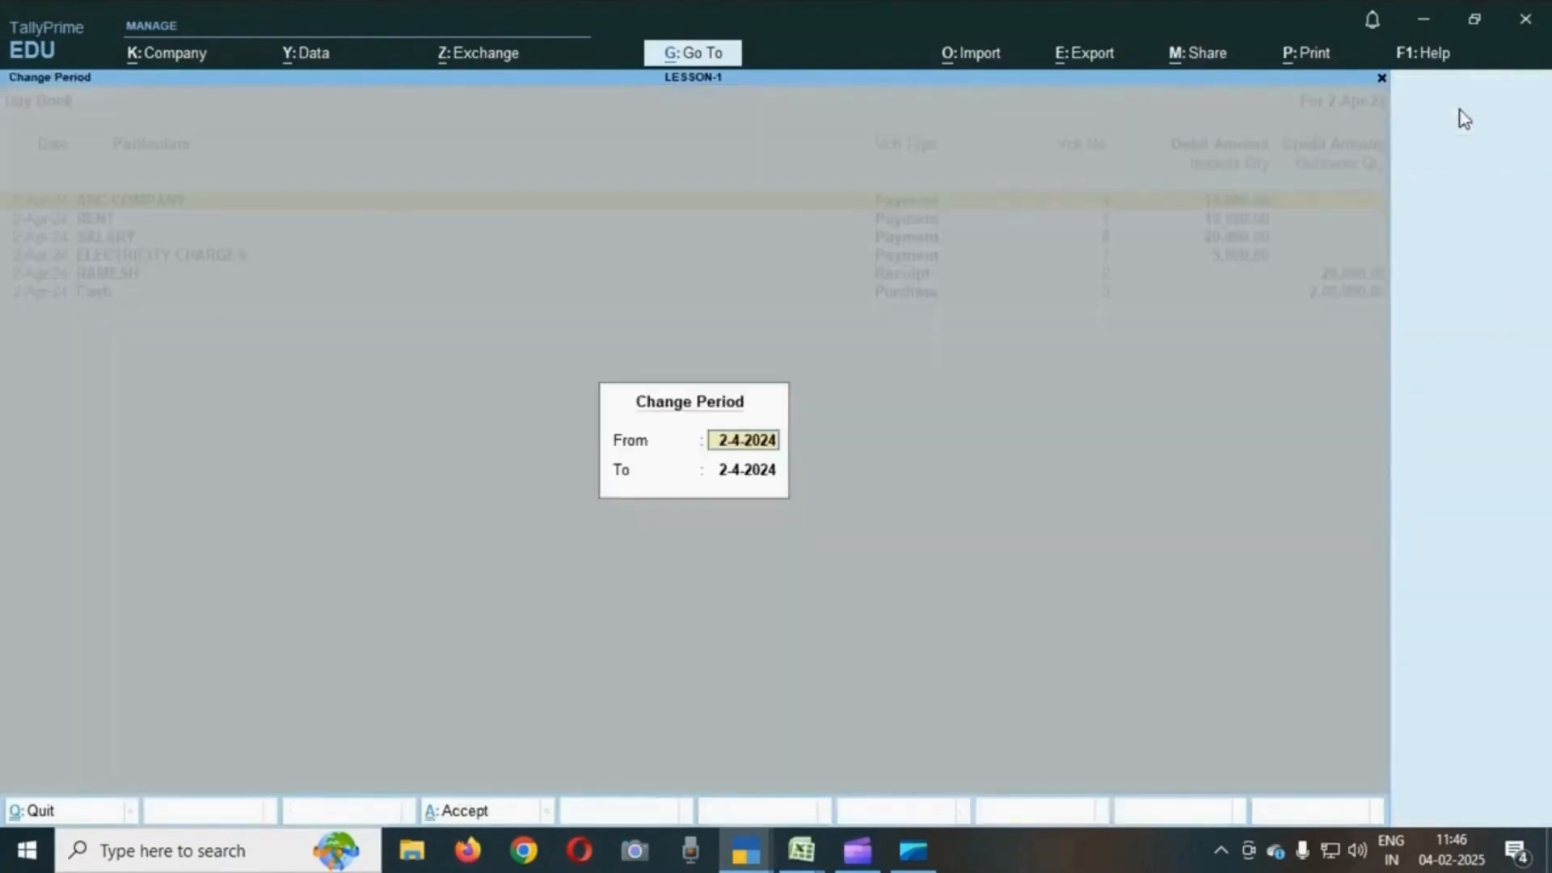
type("1.4")
key("Return")
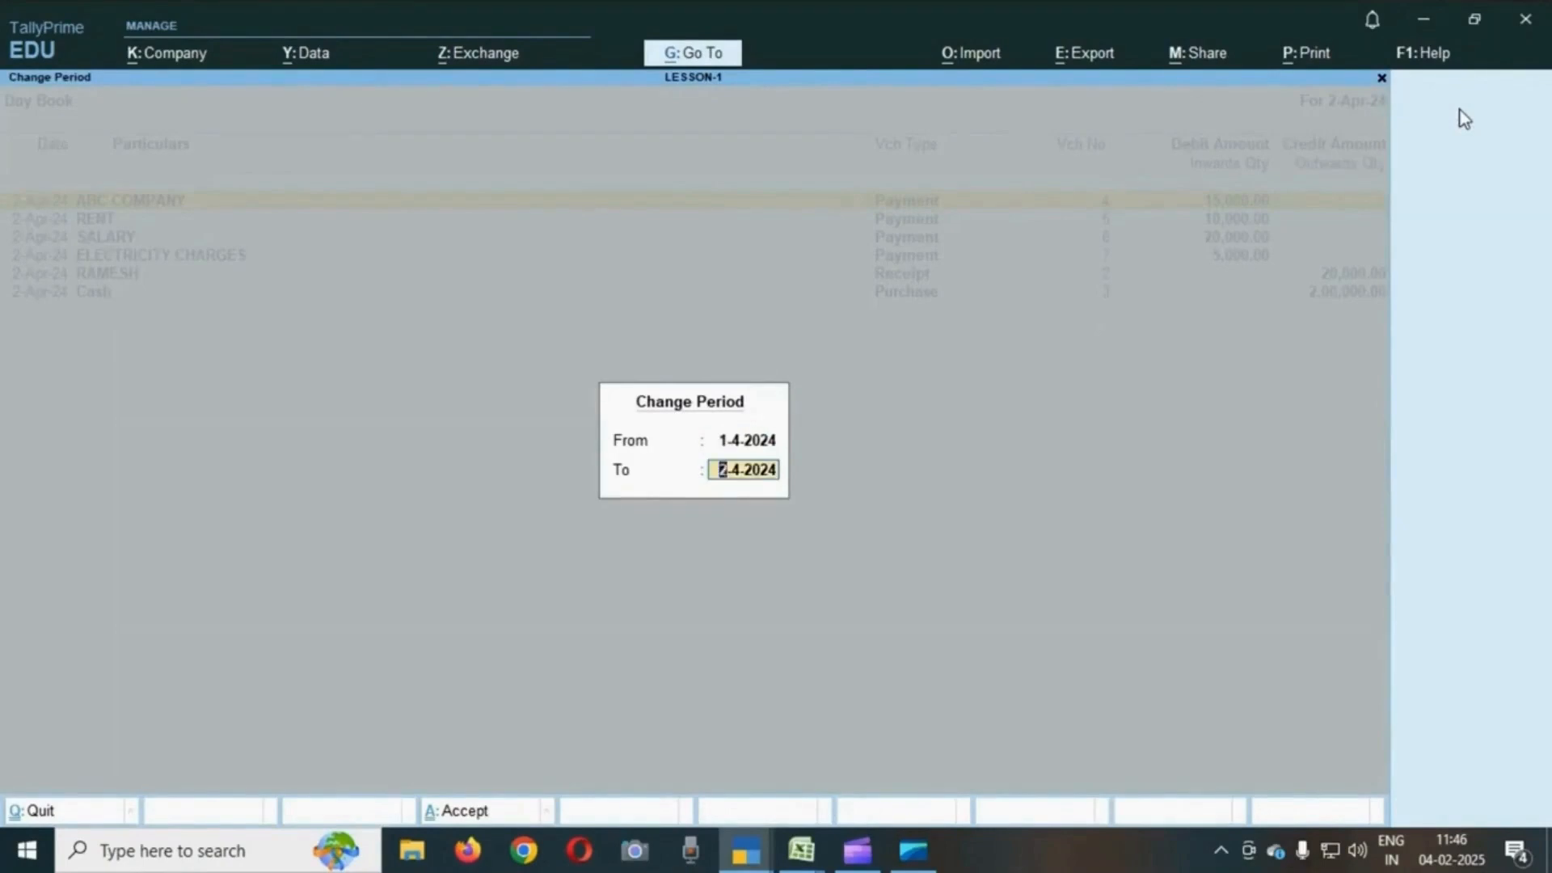
key("Return")
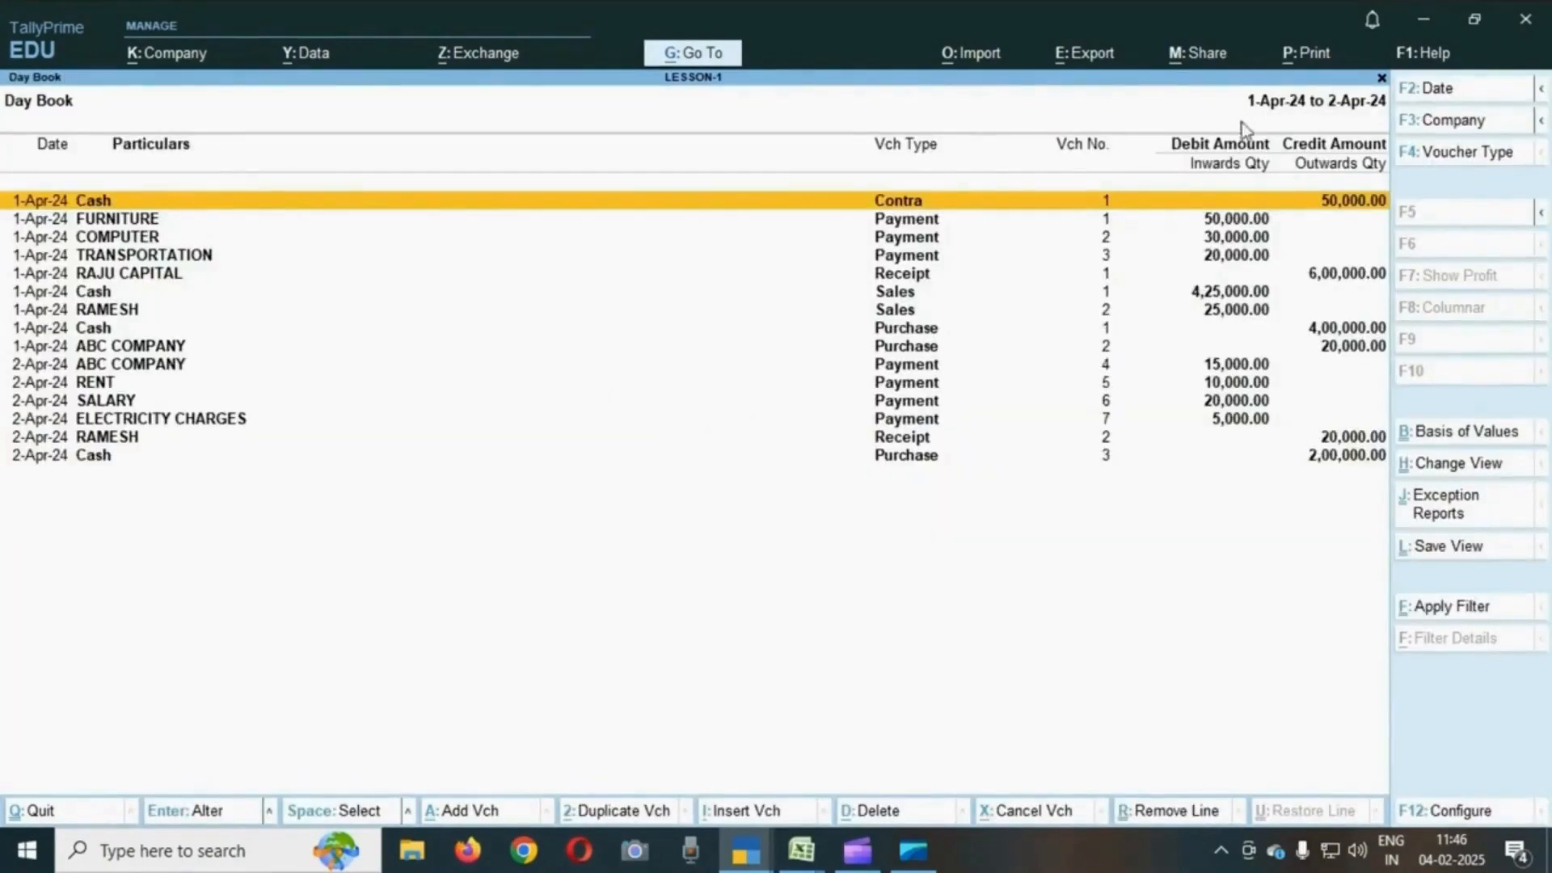
- Browse through the voucher entries listed in the Day Book for the two days
key("ctrl")
key("Down")
key("Down")
key("Down")
key("Down")
key("Down")
key("Down")
key("Down")
key("Down")
key("Down")
key("Down")
key("Down")
key("Down")
key("Down")
key("Down")
key("Up")
key("Up")
key("Up")
key("Up")
key("Up")
key("Up")
key("Up")
key("Up")
key("Up")
key("Up")
key("Up")
key("Up")
key("Up")
key("Up")
key("Down")
key("Down")
key("Down")
key("Down")
key("Down")
key("Down")
key("Down")
key("Down")
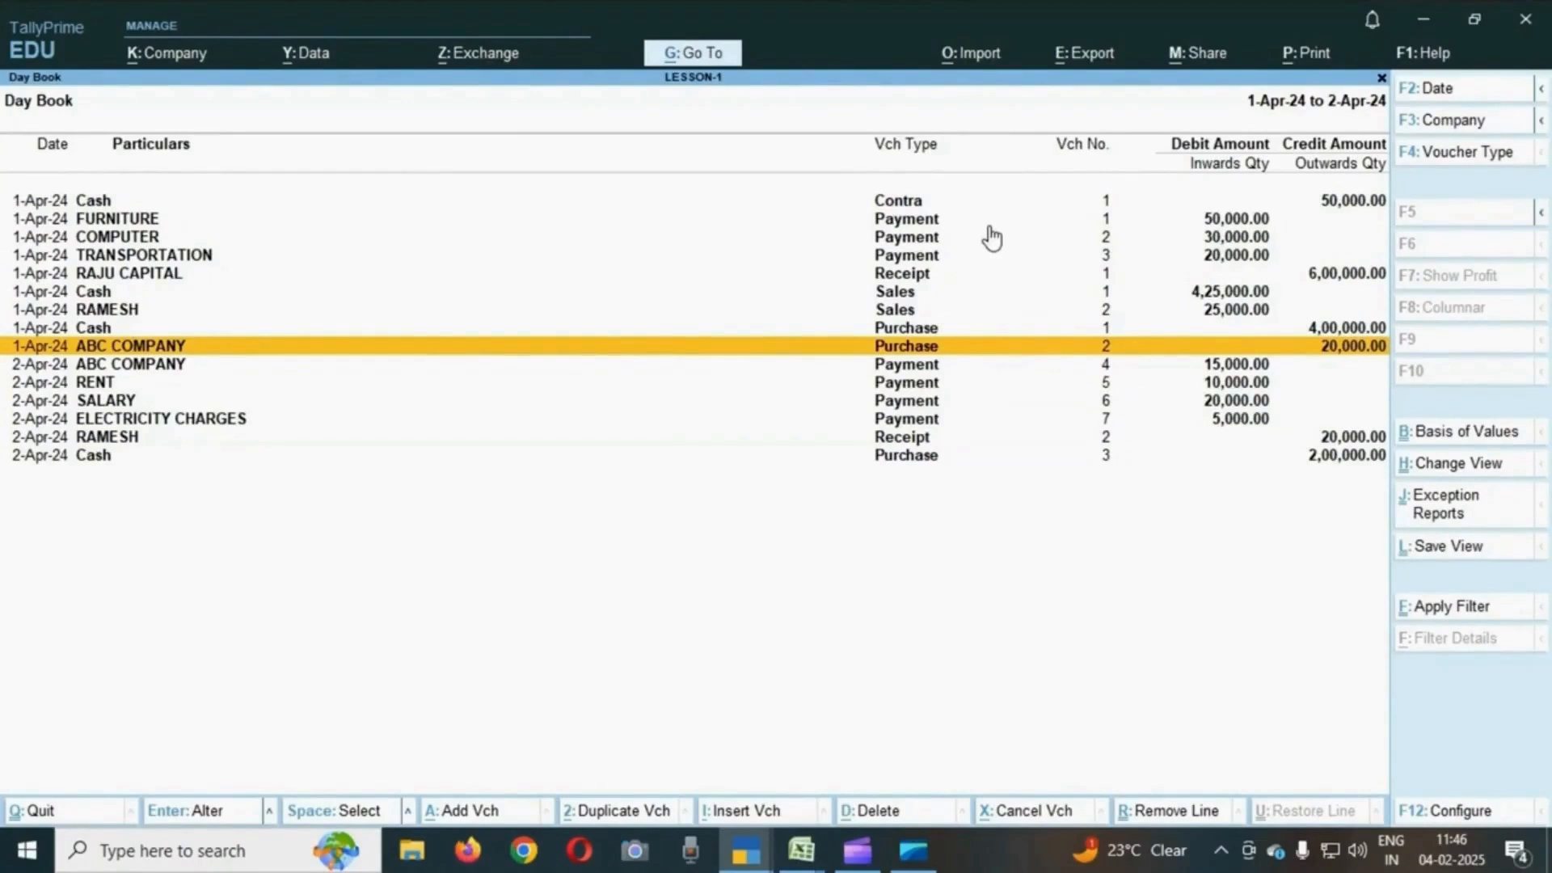
key("Up")
key("Up")
key("Up")
key("Up")
key("Up")
key("Up")
key("Up")
key("Up")
key("Down")
key("Down")
key("Down")
key("Down")
key("Down")
key("Down")
key("Down")
key("Down")
- Change the Day Book date to 1-Apr-24 and browse its entries
left_click(1442, 91)
type("1.4")
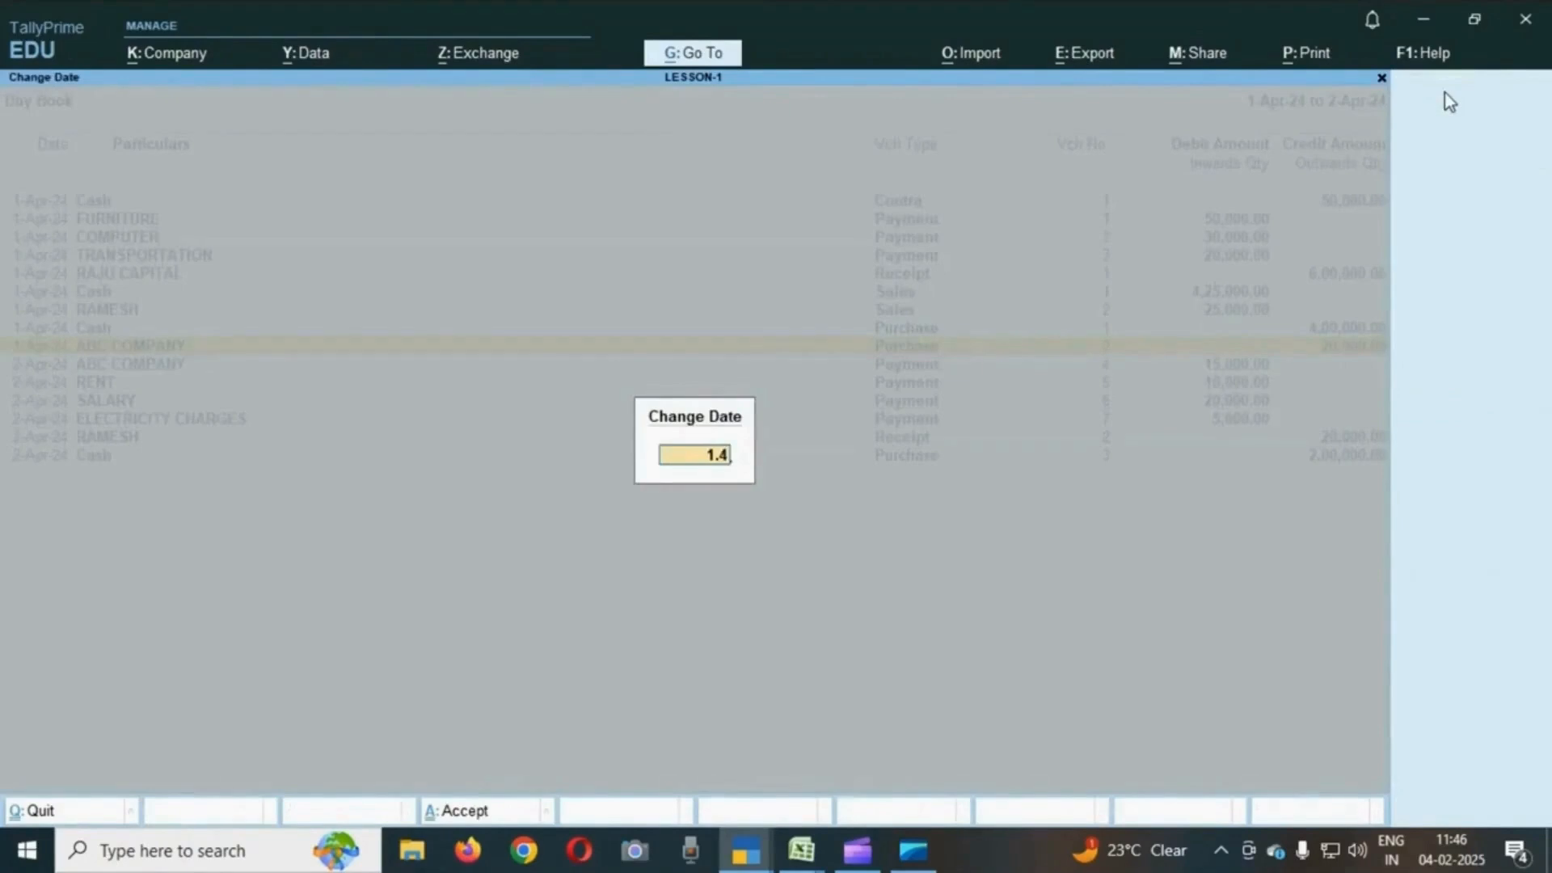
key("Return")
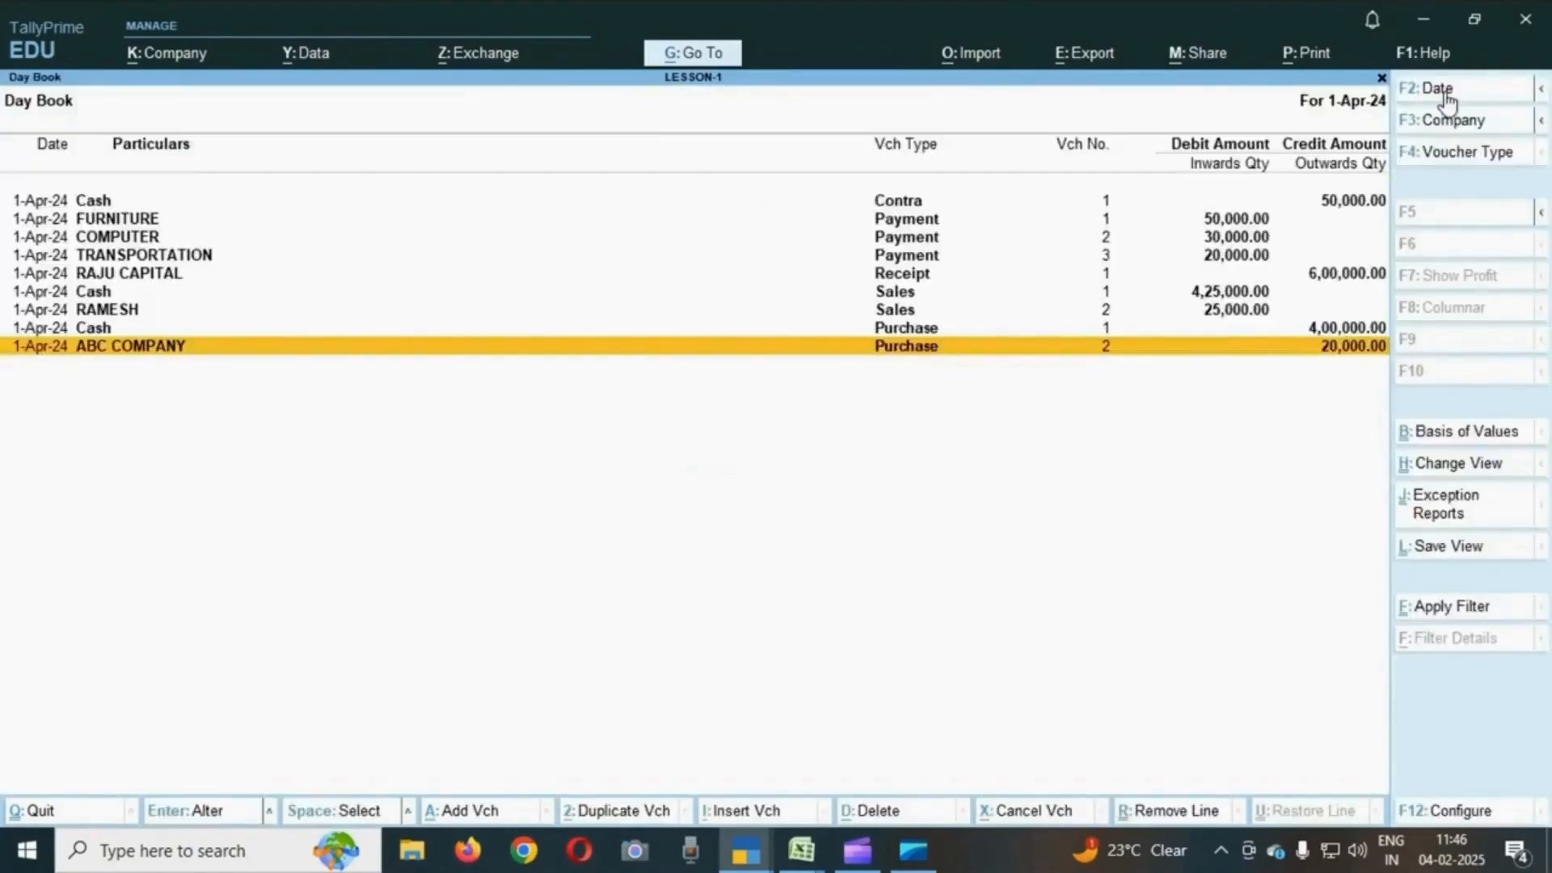
key("Up")
key("Up")
key("Up")
key("Down")
key("Down")
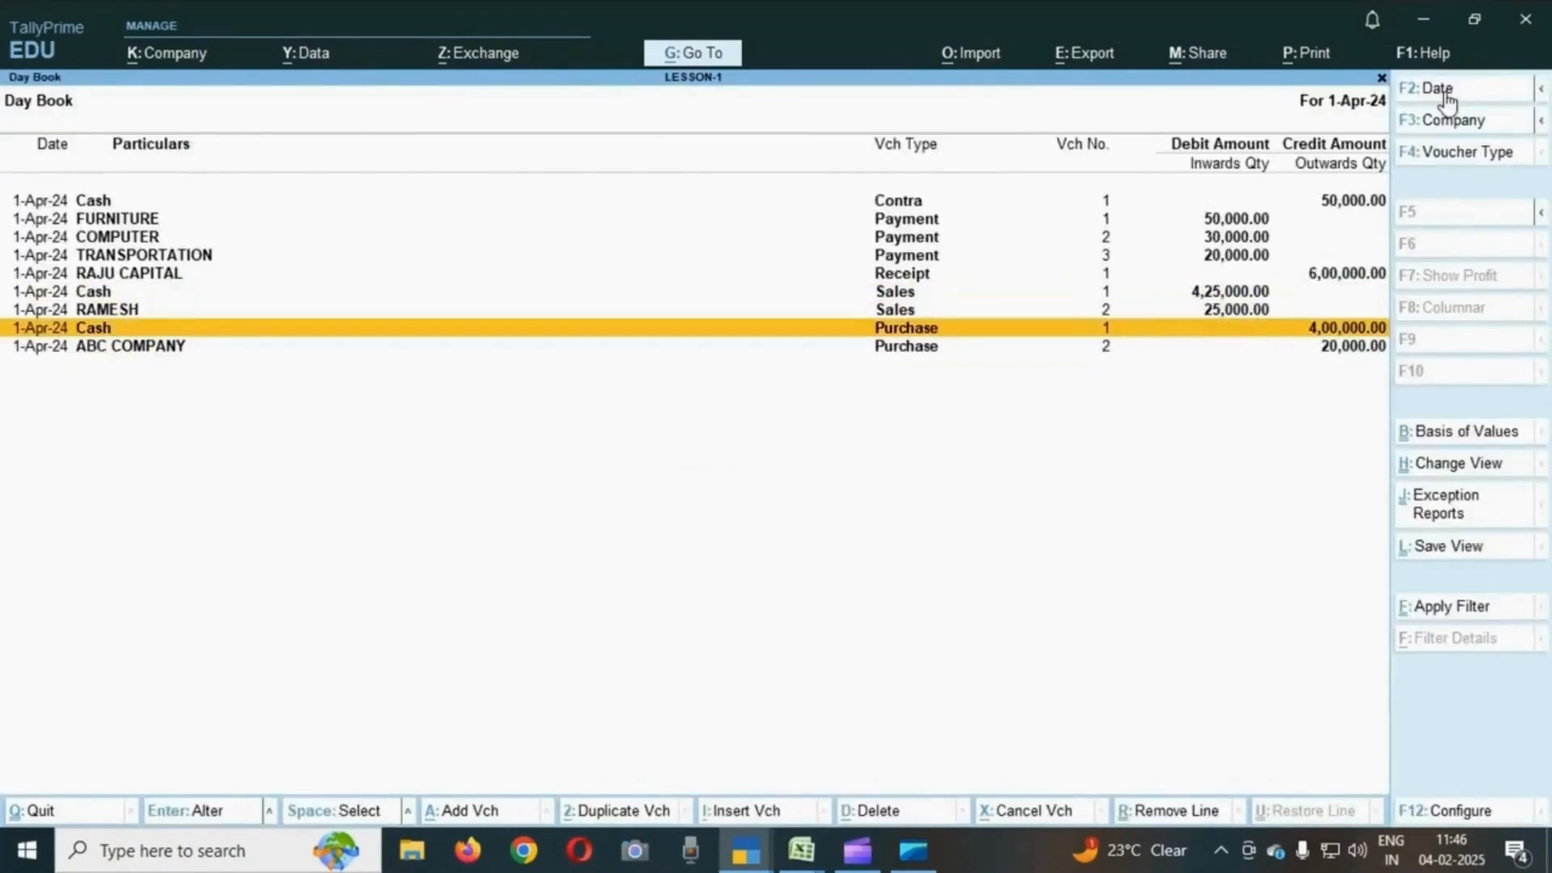
- Change the Day Book date to 2-Apr-24 and move to the RENT payment entry
left_click(1437, 89)
type("2-4")
key("Return")
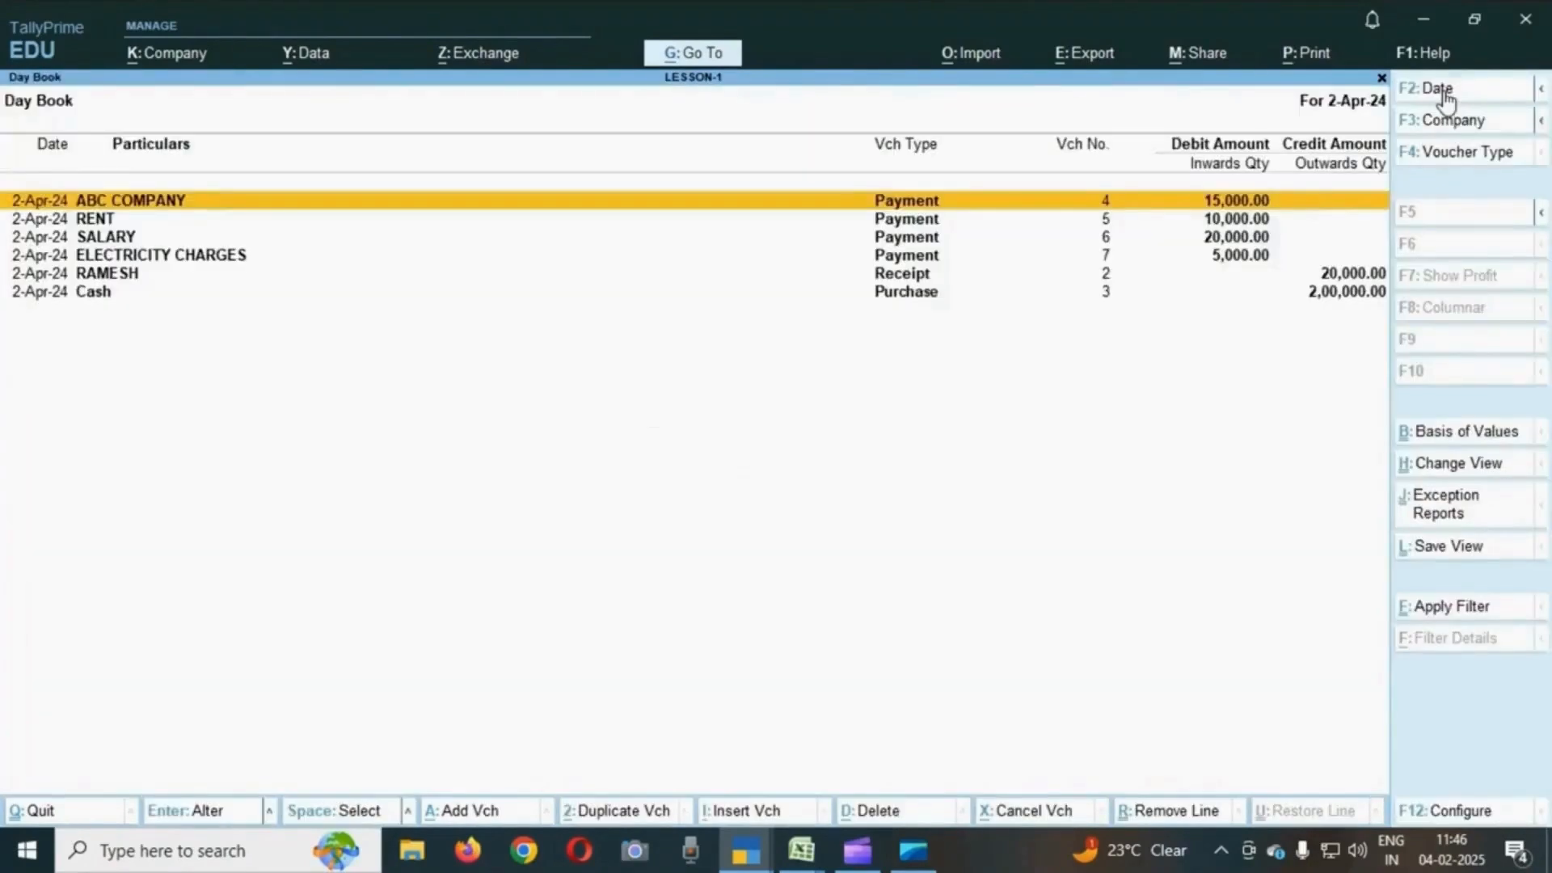
key("Down")
key("Down")
key("Up")
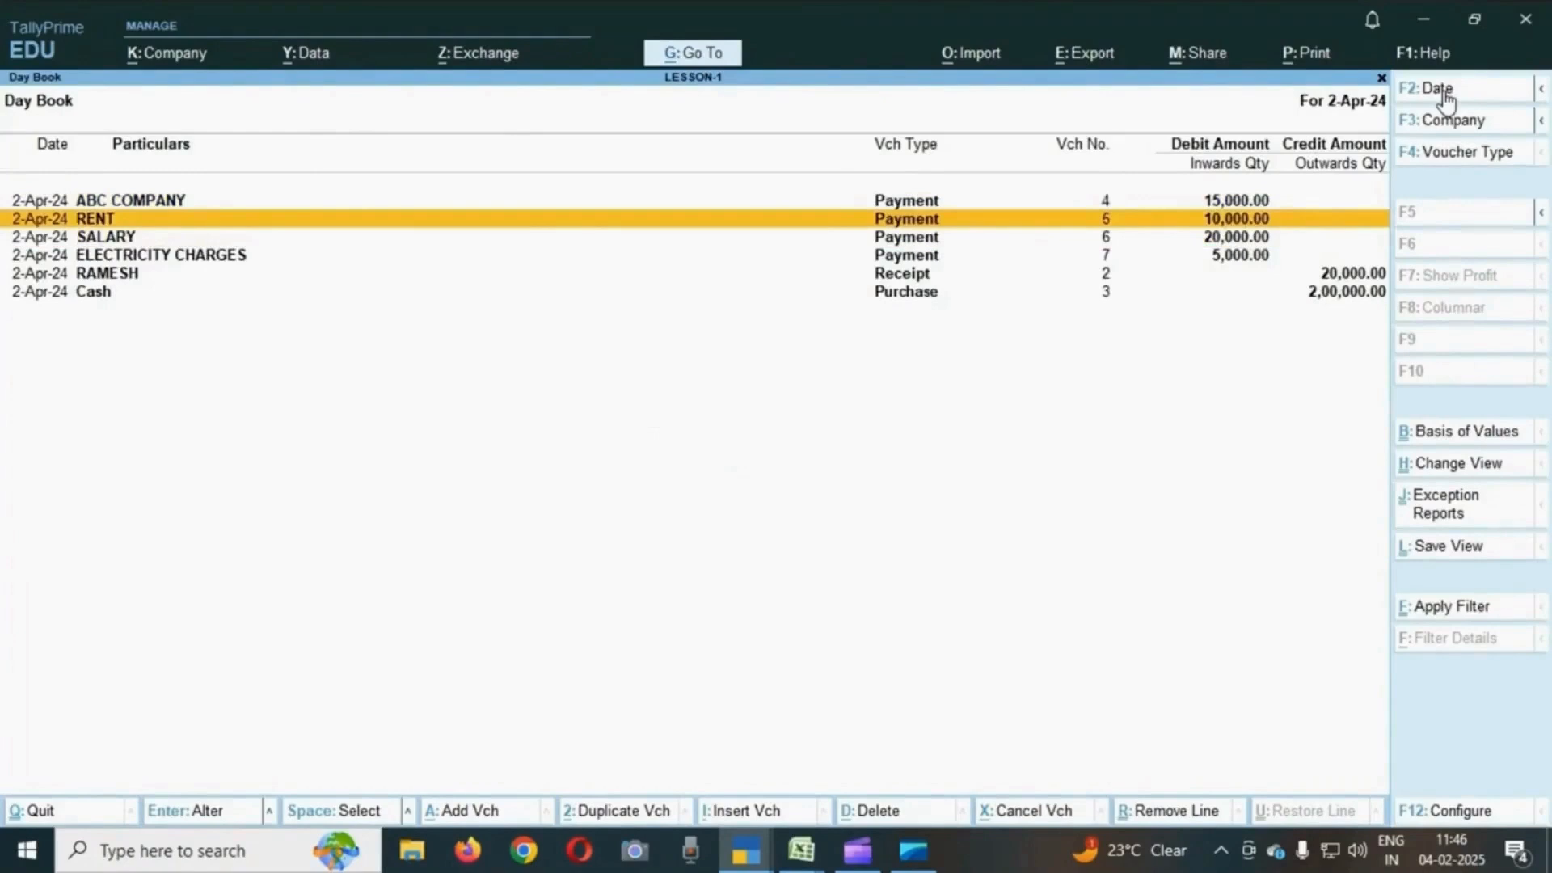
- Open the RENT payment voucher No. 5 for inspection and close it again
key("Return")
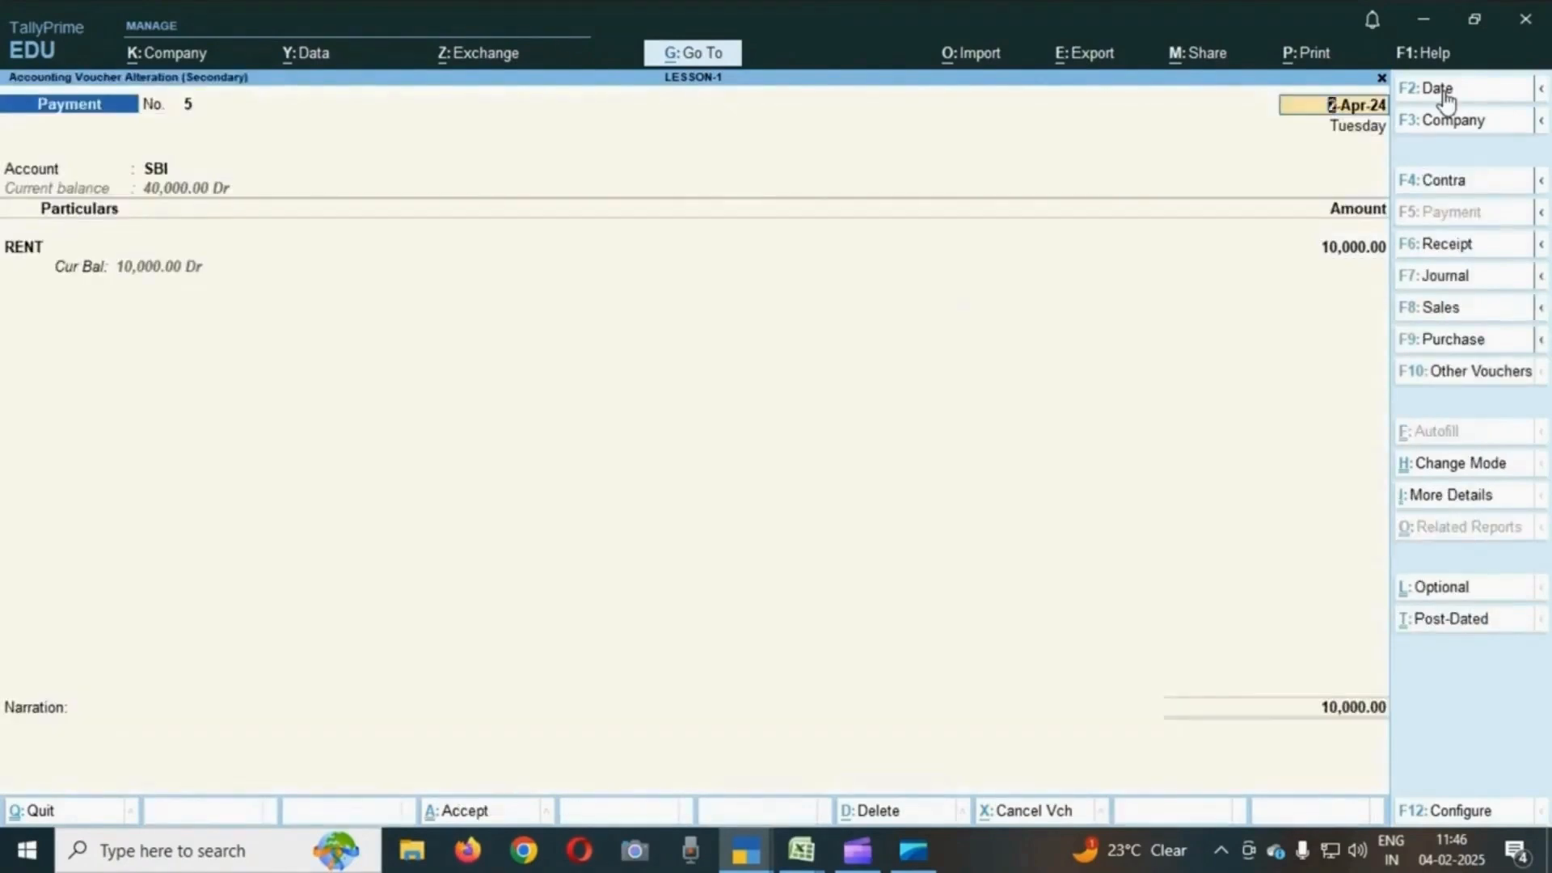
key("Escape")
key("Return")
key("Down")
key("Up")
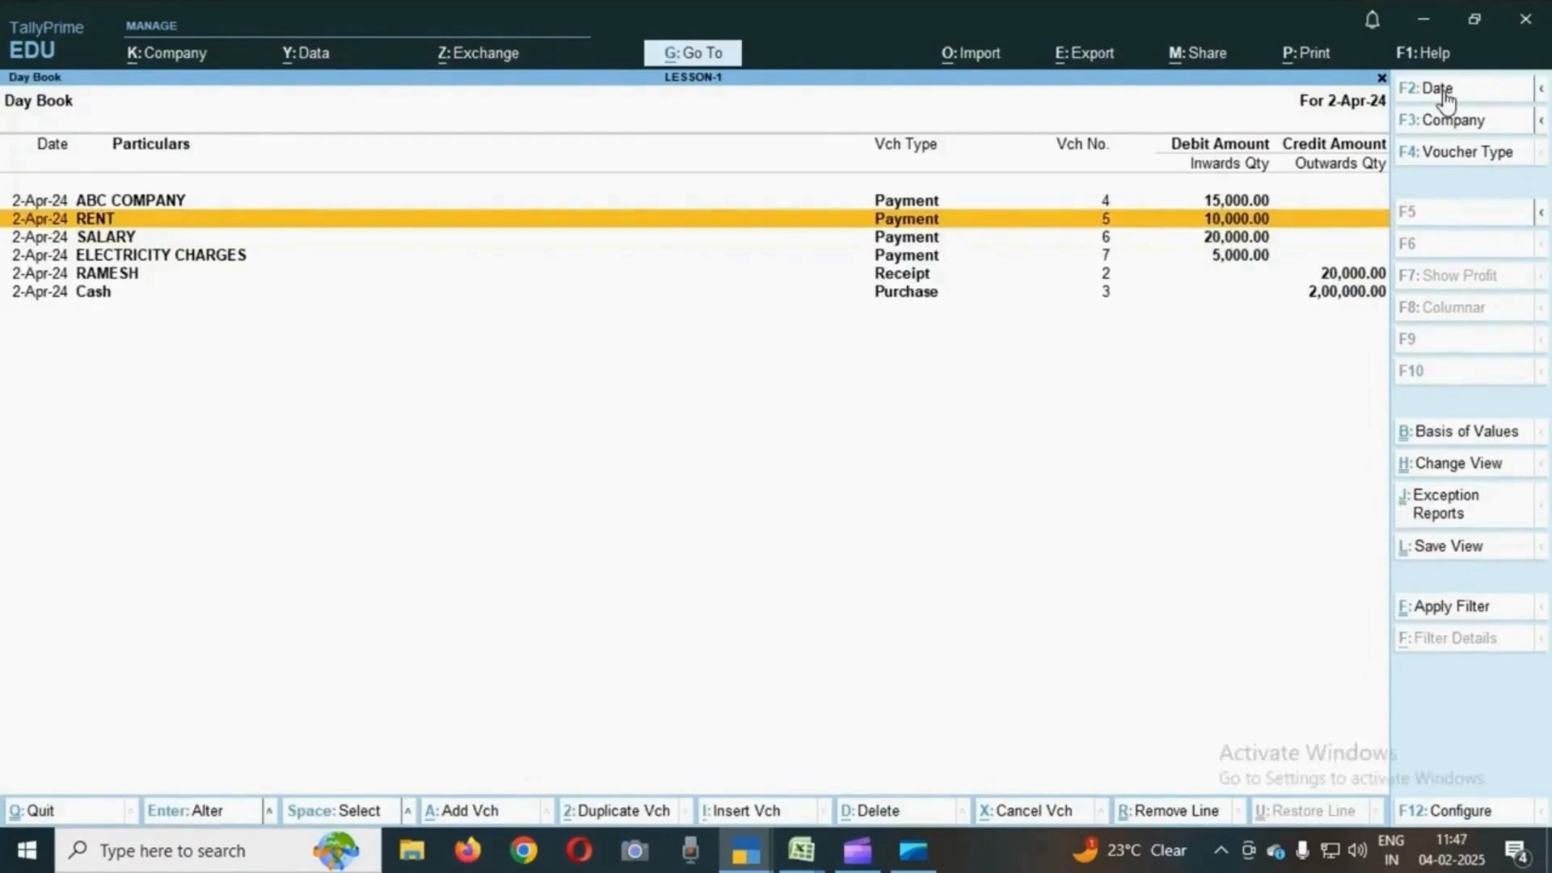
key("alt")
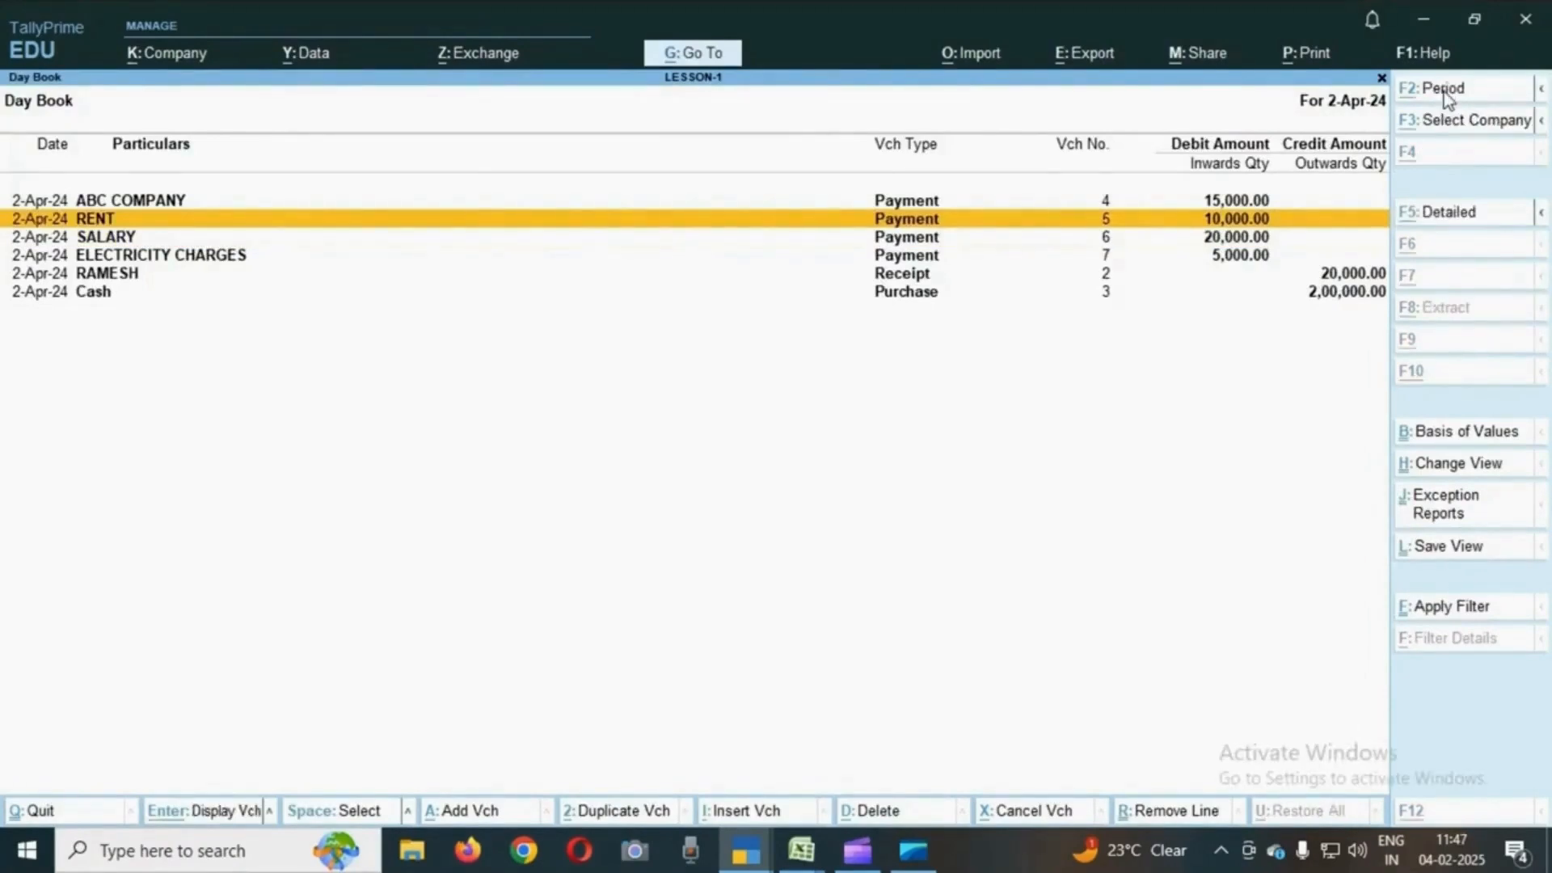
key("alt+d")
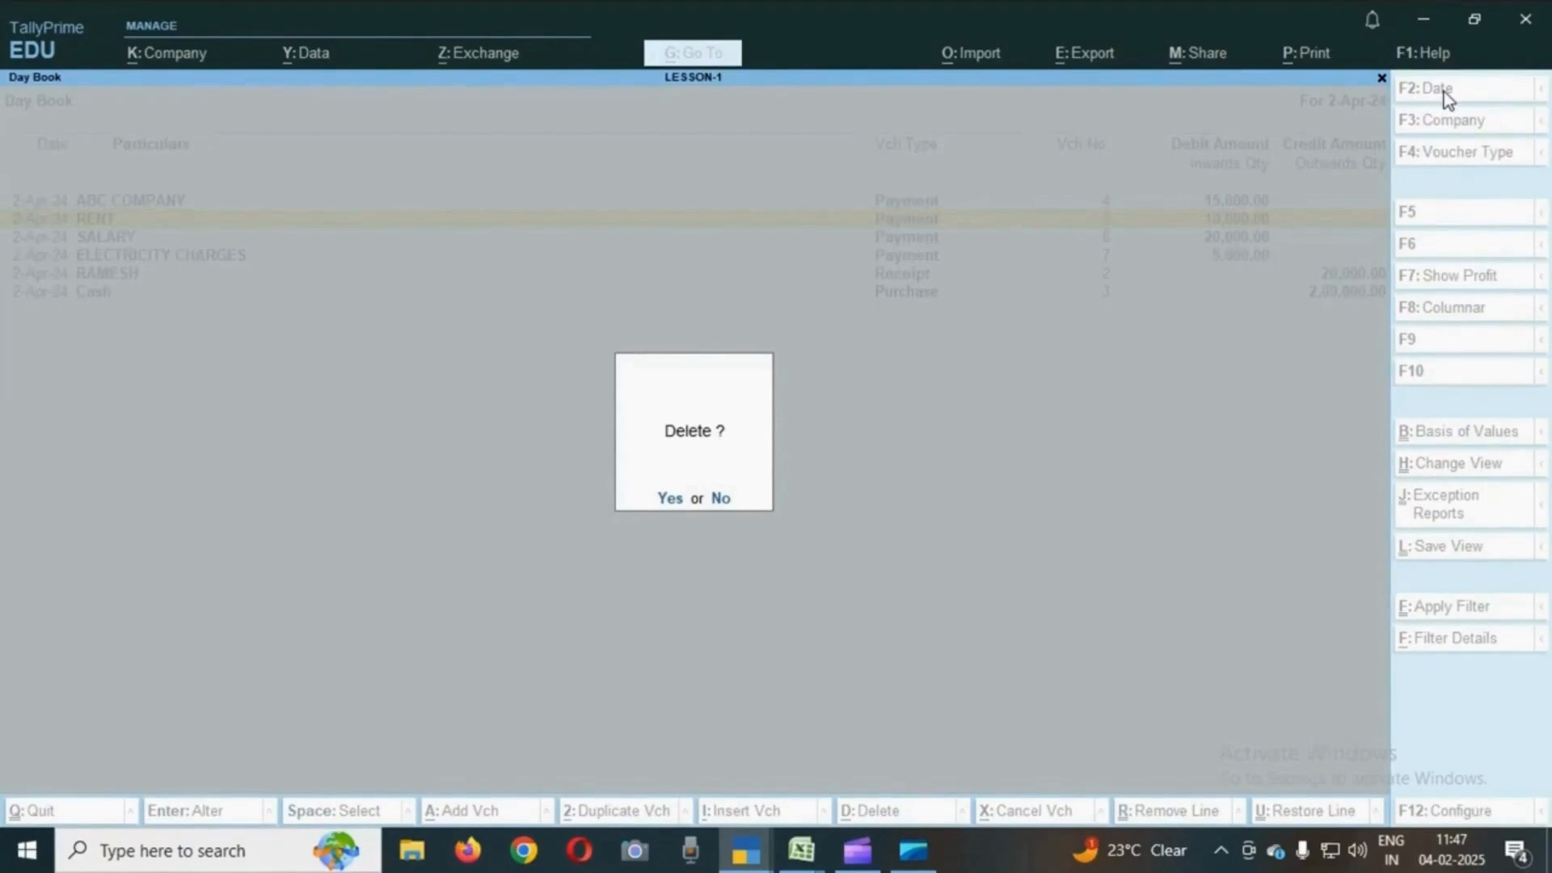
key("Escape")
key("Escape")
key("Escape")
key("Escape")
key("Escape")
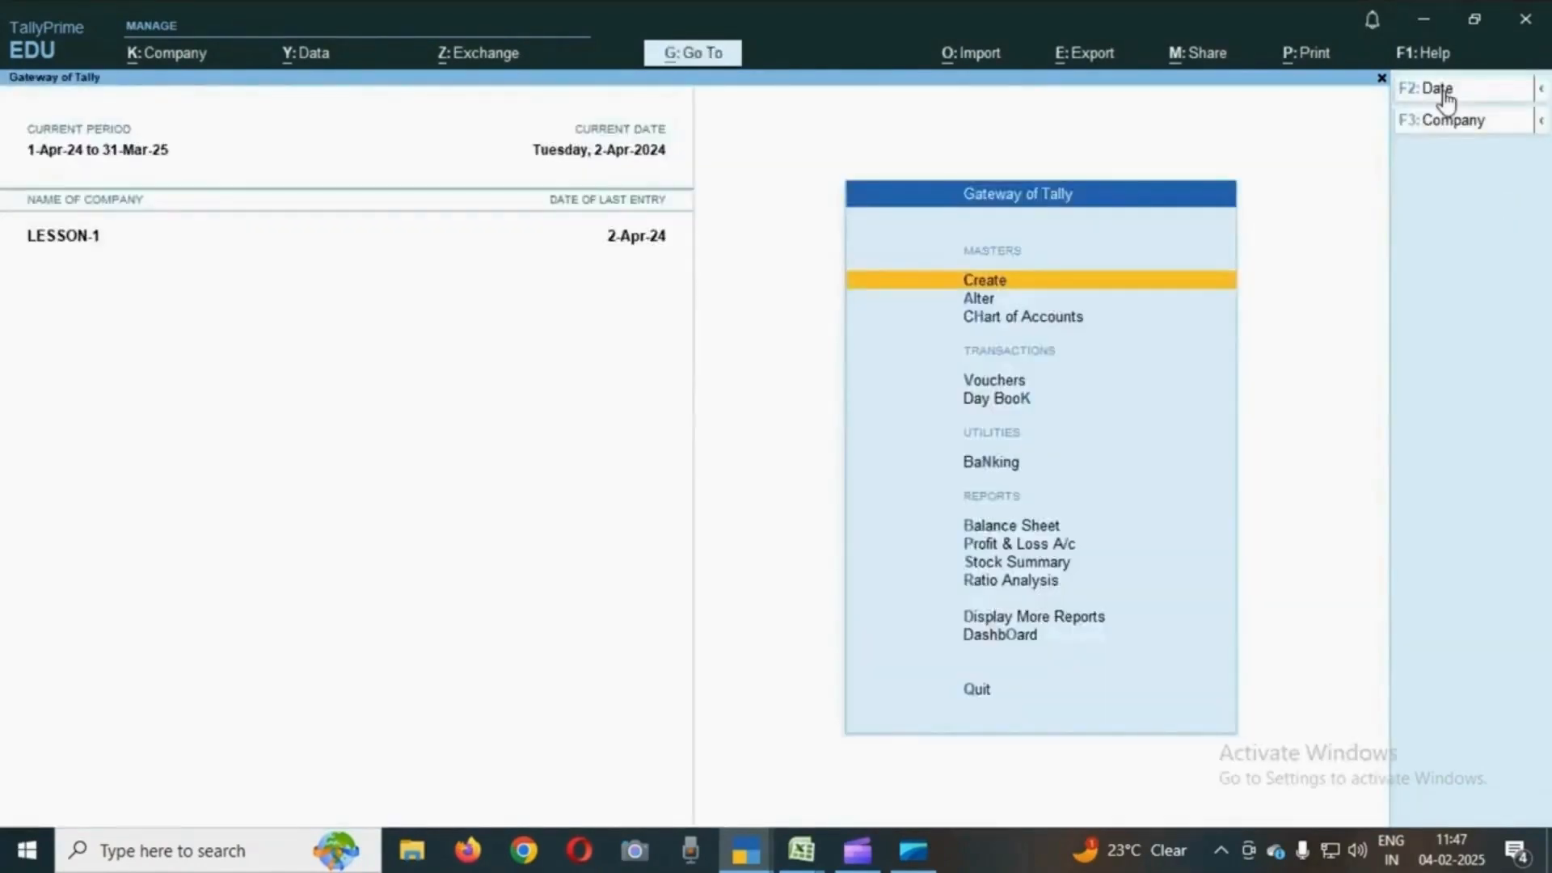
- Return to the Gateway of Tally and highlight Chart of Accounts
key("Down")
key("Down")
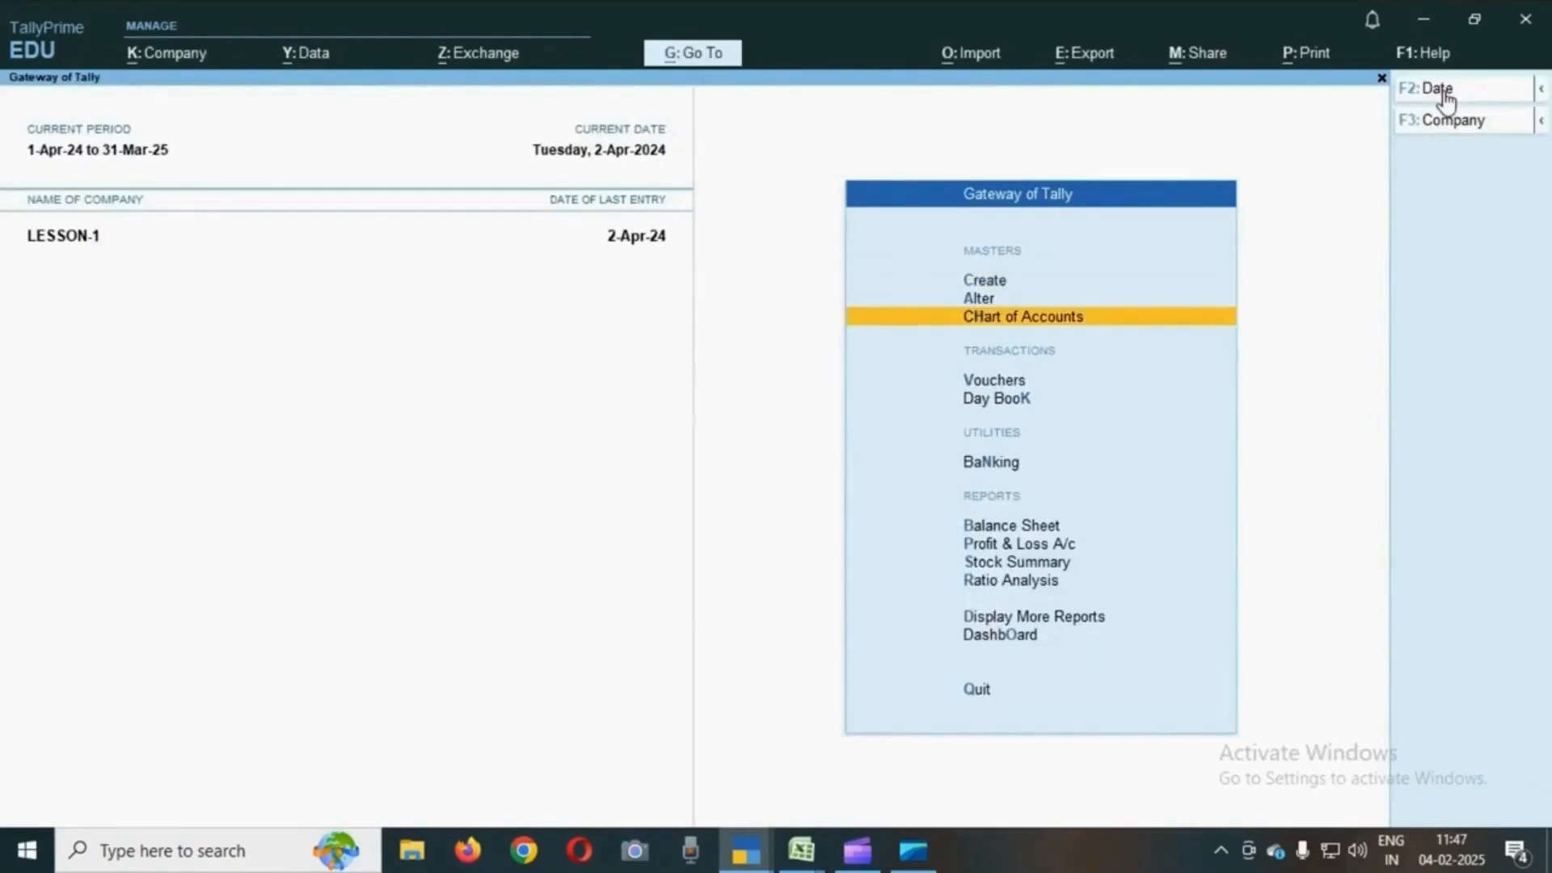